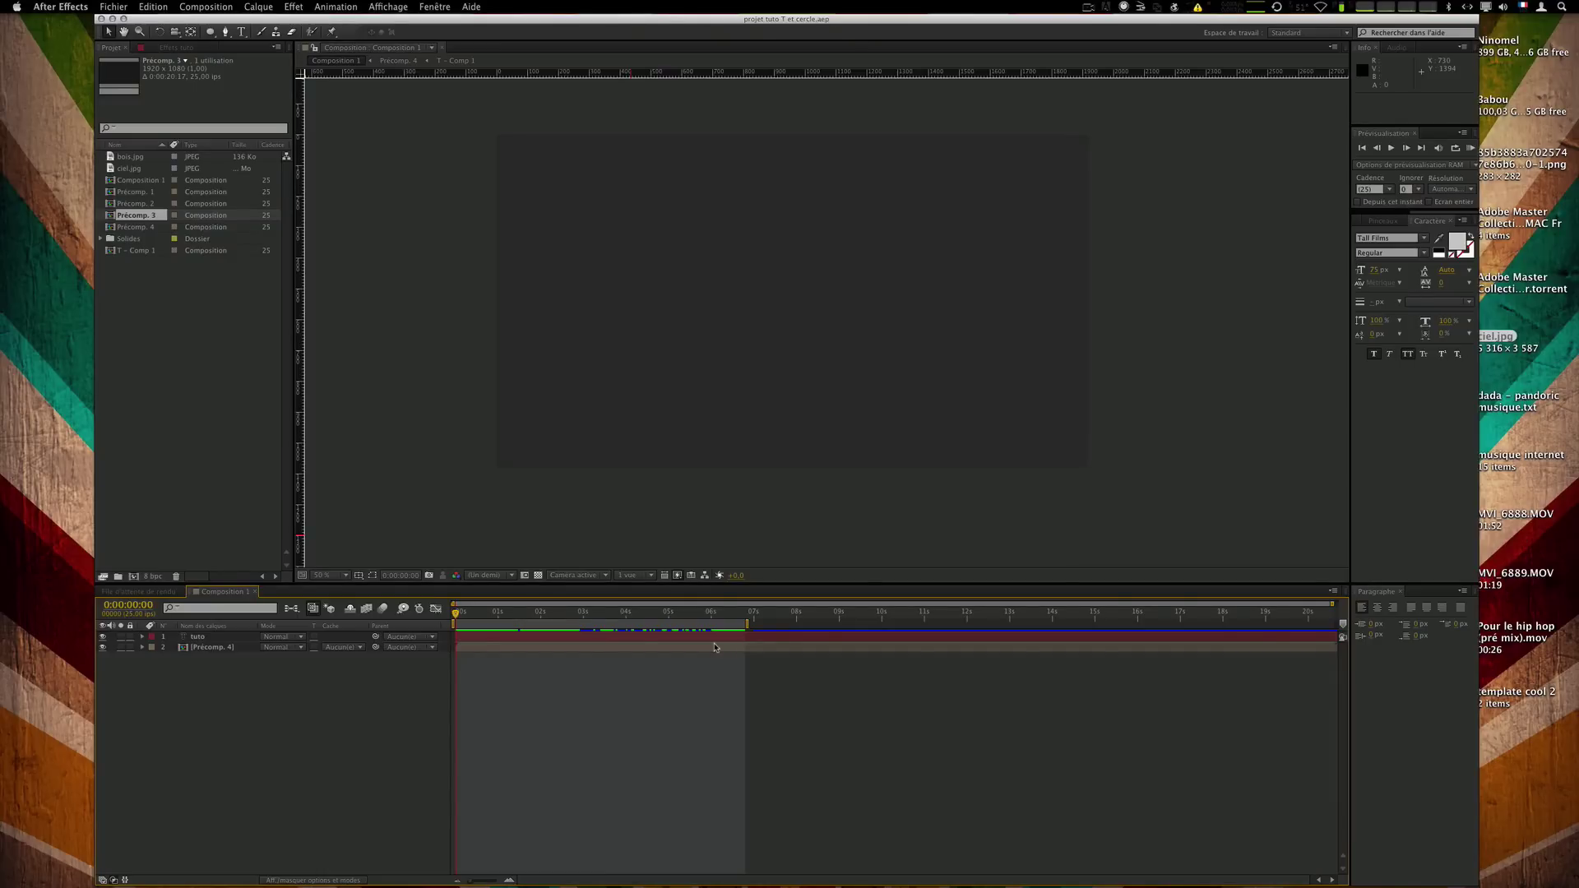
Preview the finished circle-and-T animation in Composition 1 and scrub through its opening seconds.
{"action": "key", "text": "KP_0"}
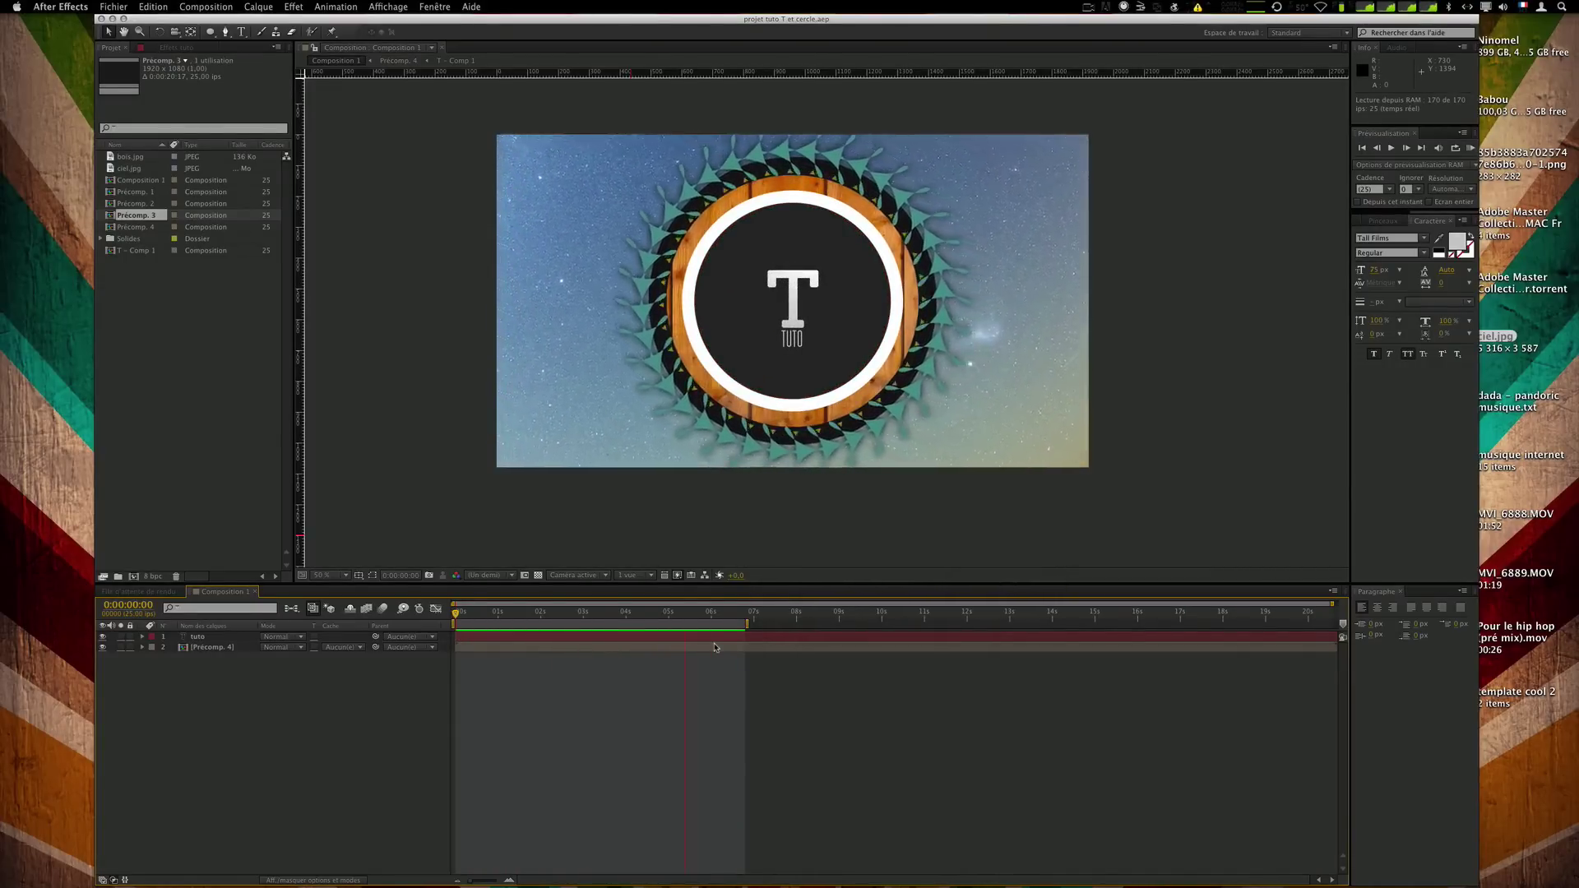
{"action": "key", "text": "space"}
{"action": "left_click_drag", "start_coordinate": [516, 613], "coordinate": [580, 616]}
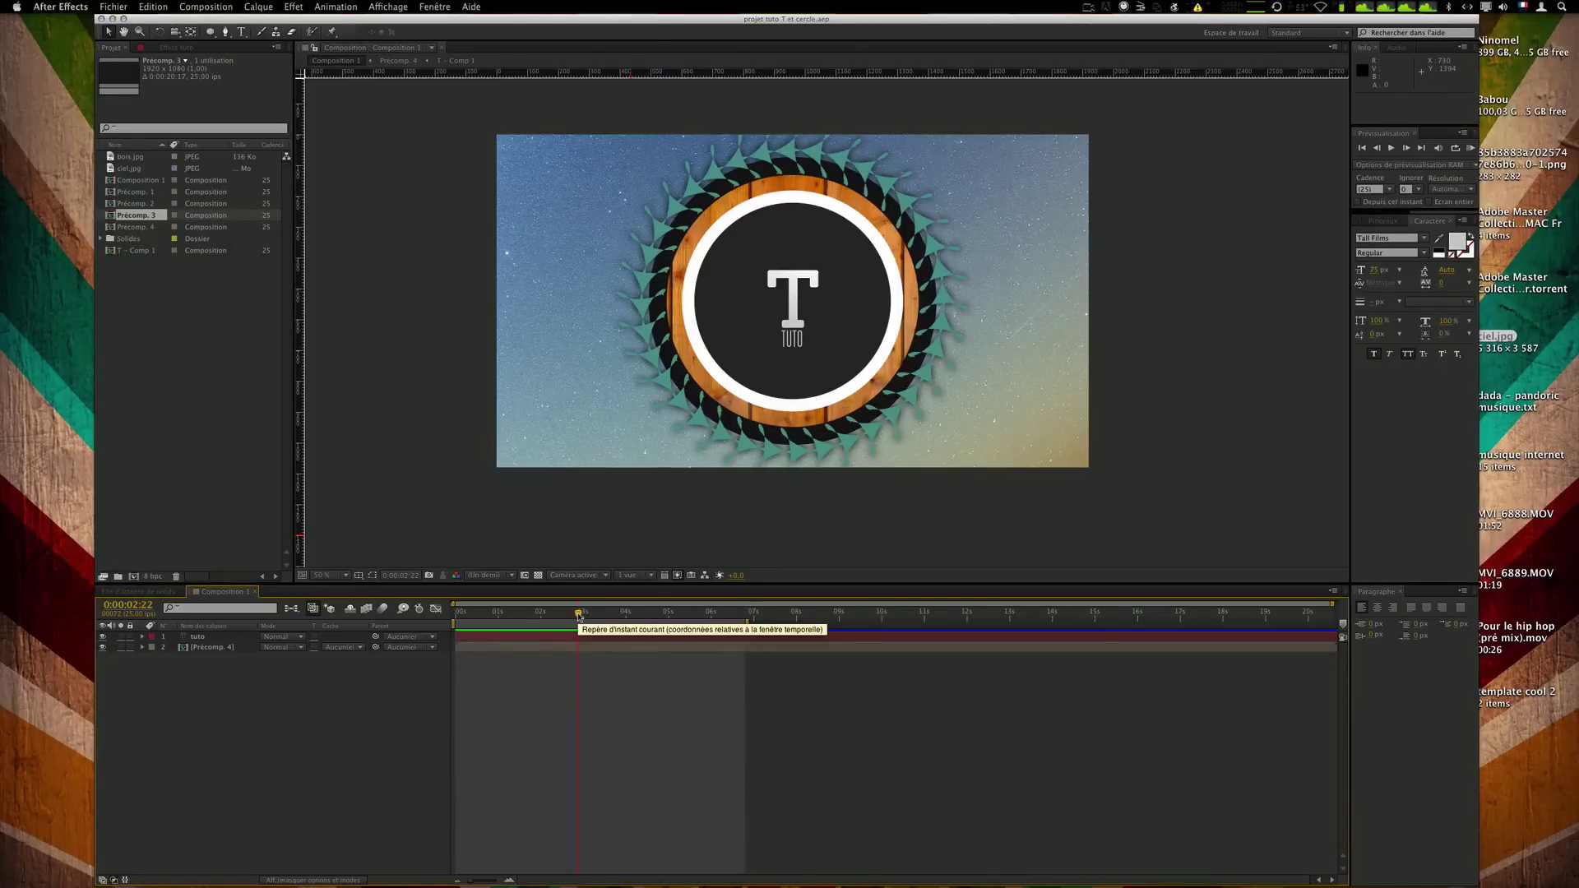
{"action": "left_click", "coordinate": [435, 609]}
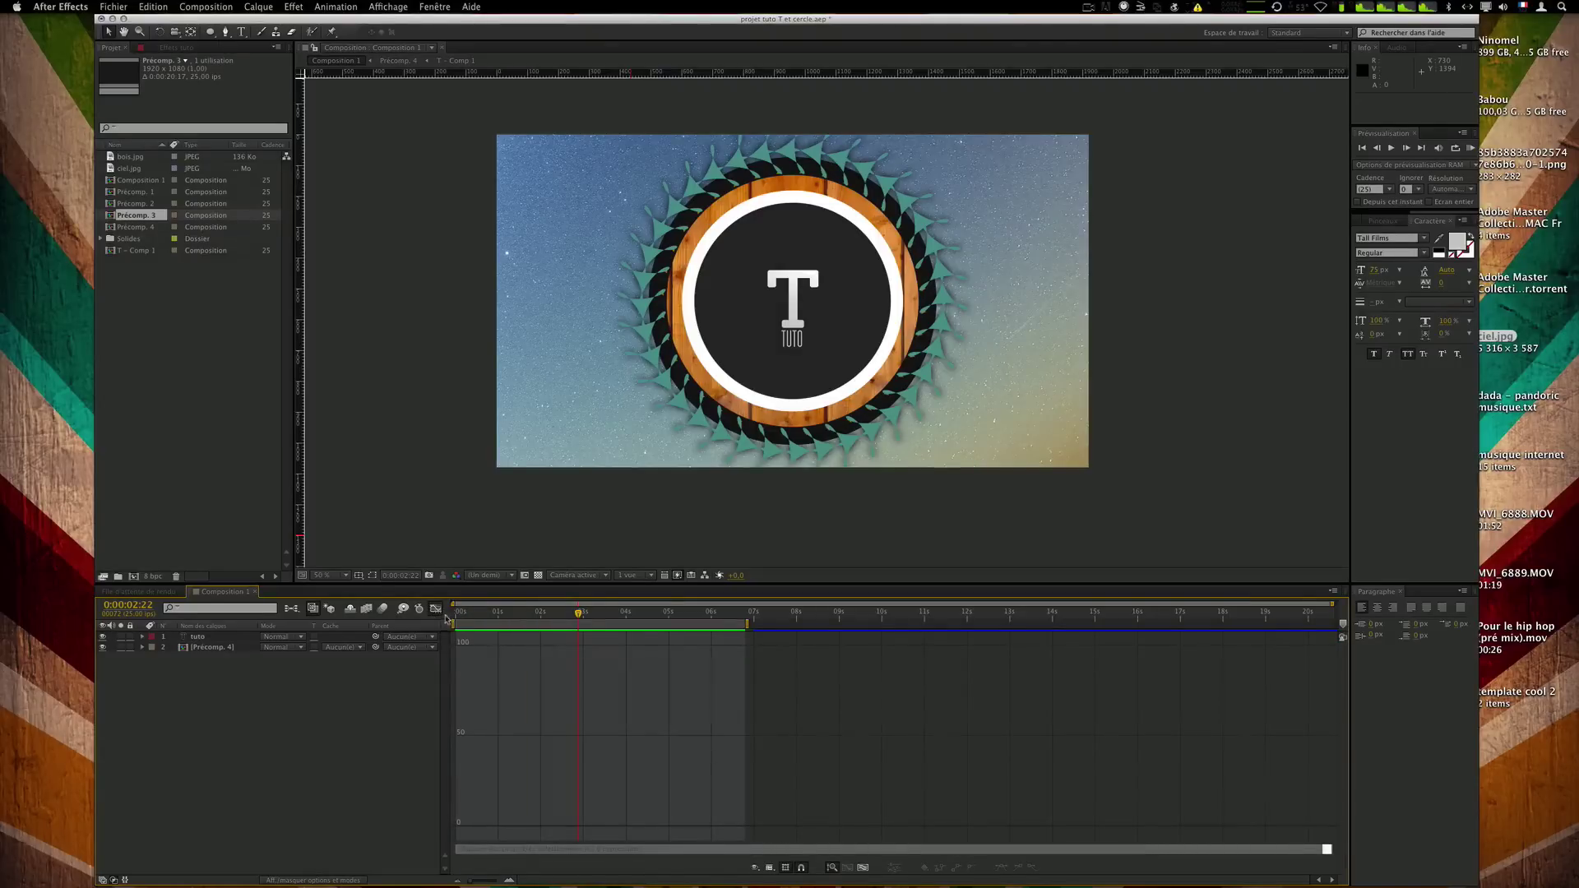
{"action": "left_click", "coordinate": [437, 609]}
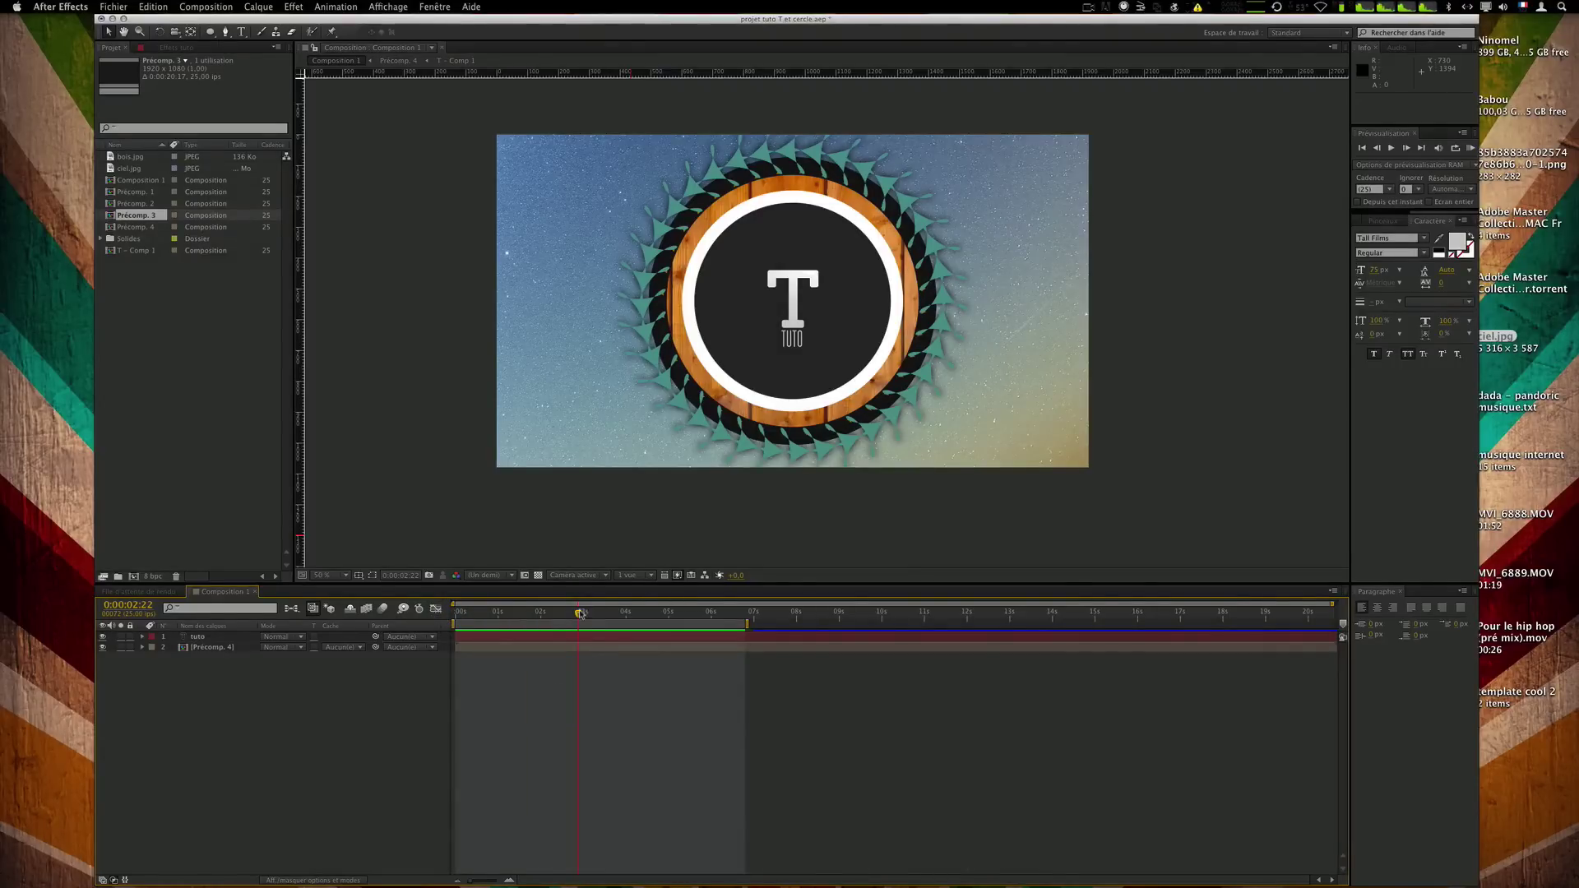
{"action": "left_click_drag", "start_coordinate": [580, 615], "coordinate": [496, 615]}
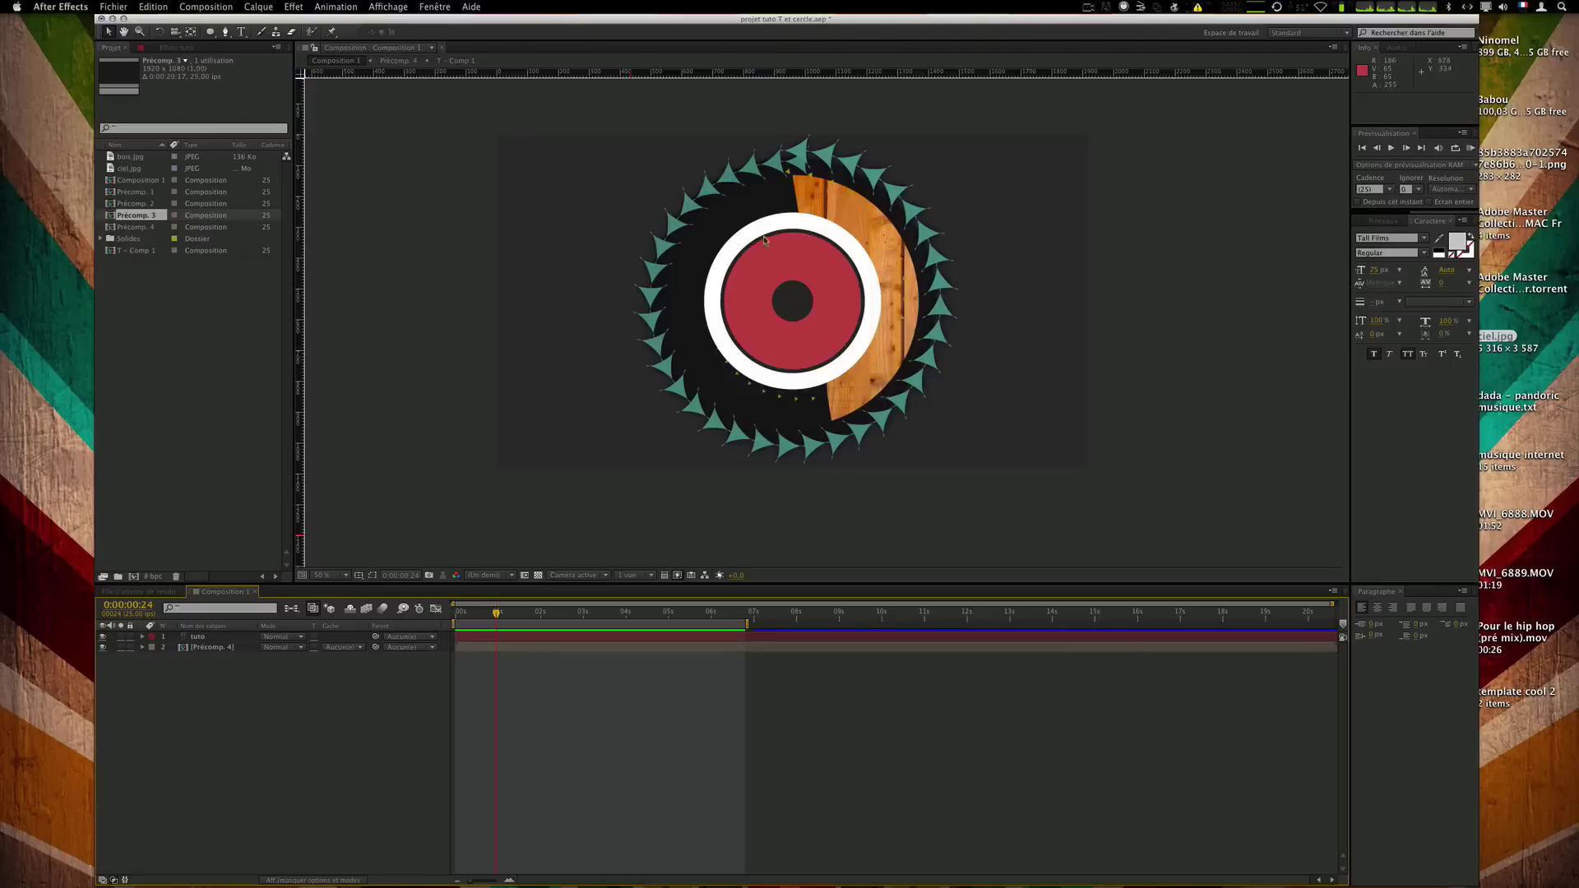
{"action": "left_click_drag", "start_coordinate": [503, 614], "coordinate": [455, 619]}
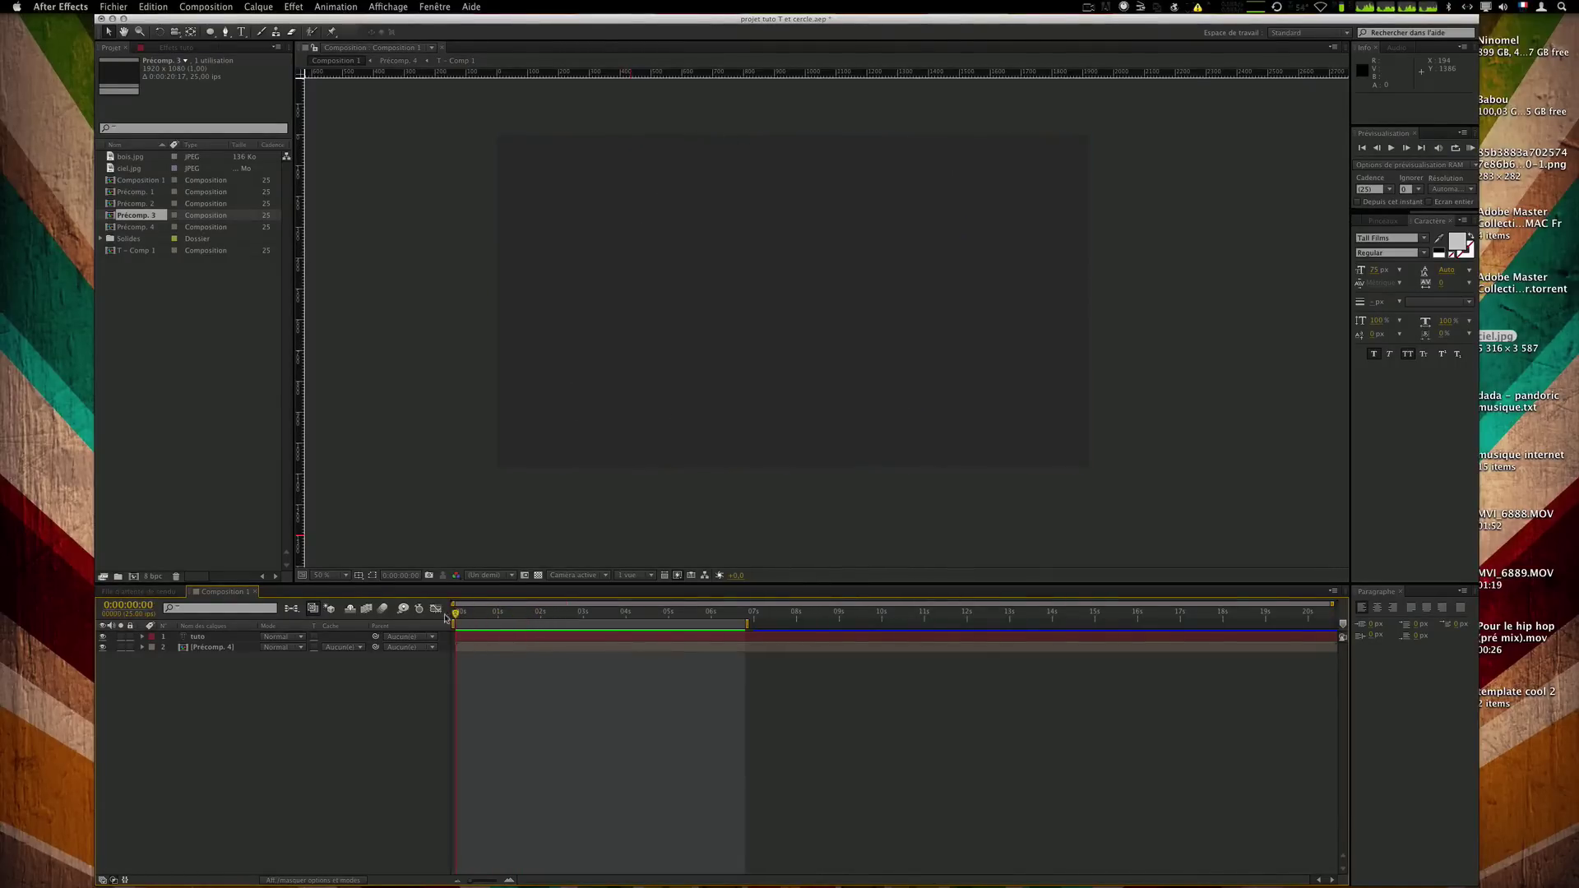
Create a new composition named "tuto T" and return its time indicator to the start.
{"action": "left_click", "coordinate": [202, 6]}
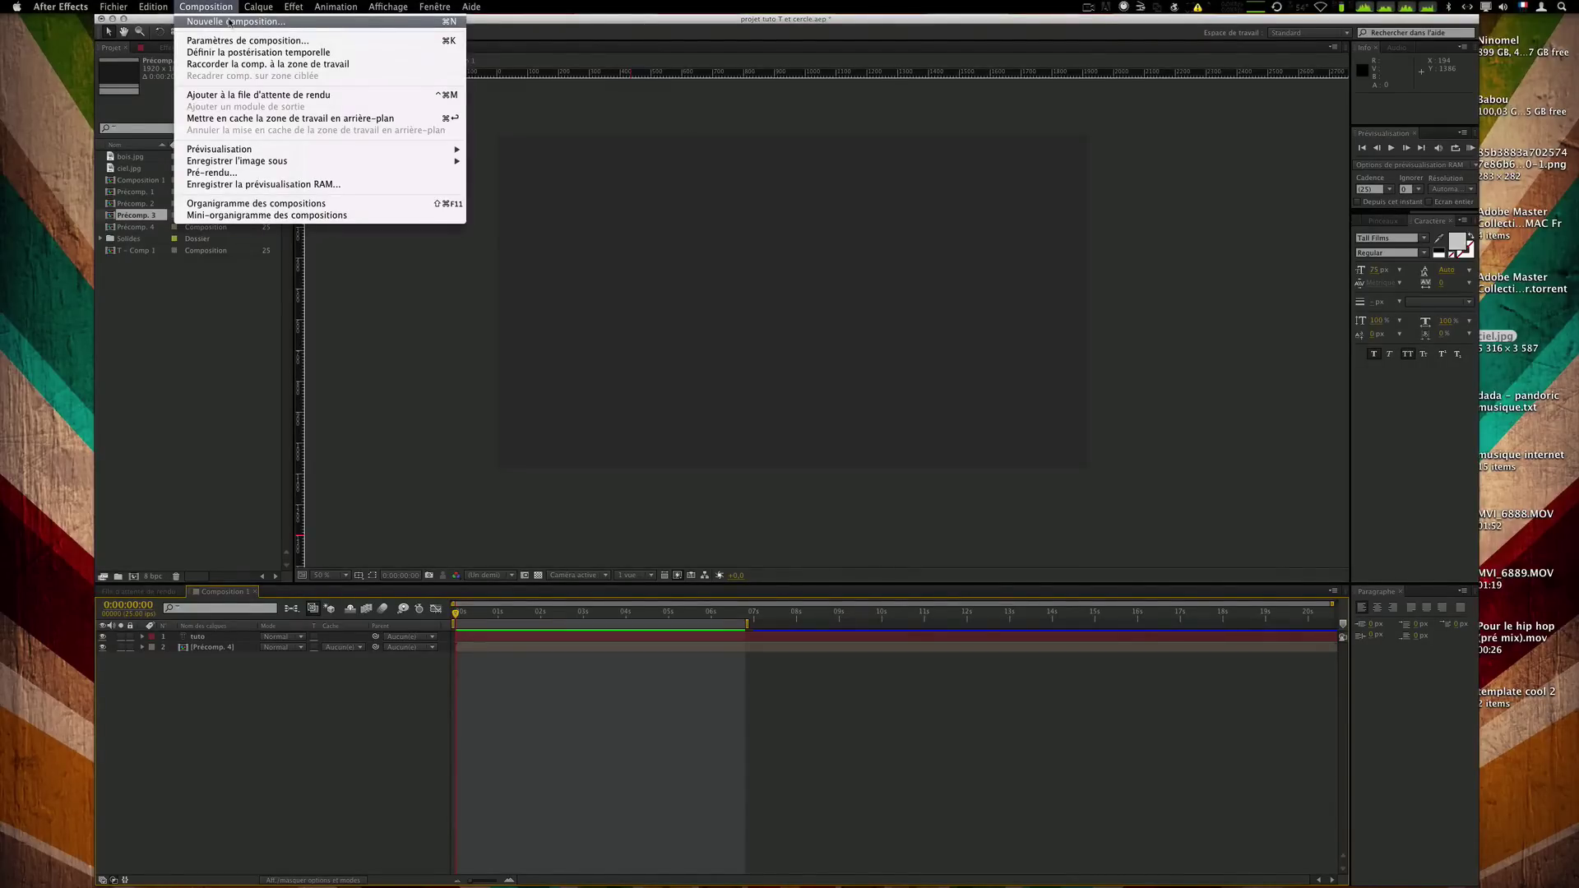
{"action": "left_click", "coordinate": [230, 22]}
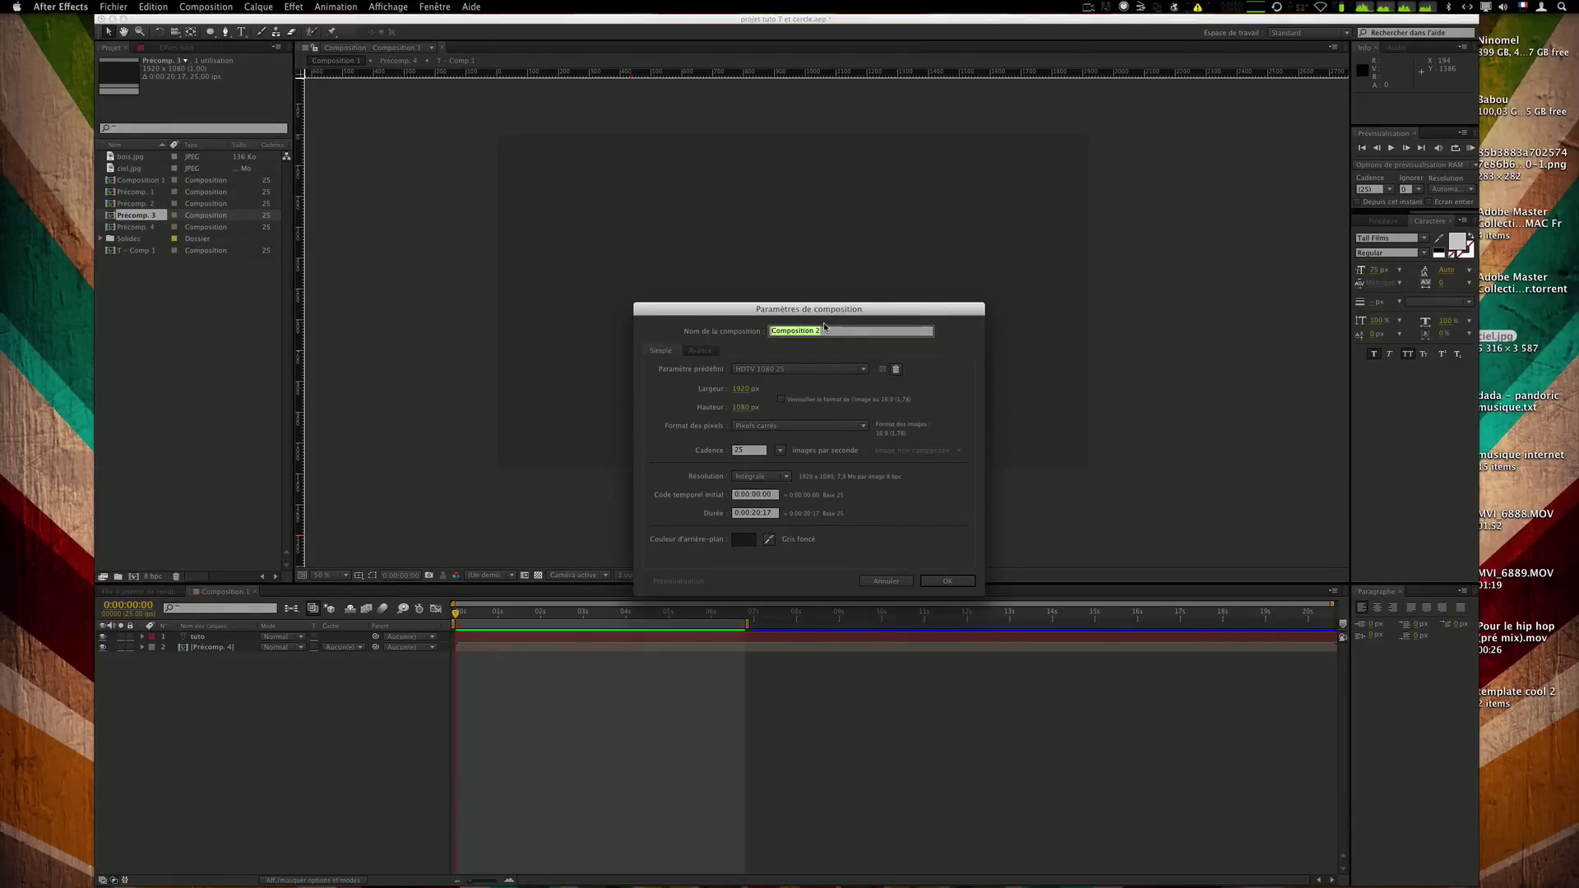
{"action": "type", "text": "tuto T"}
{"action": "left_click", "coordinate": [949, 582]}
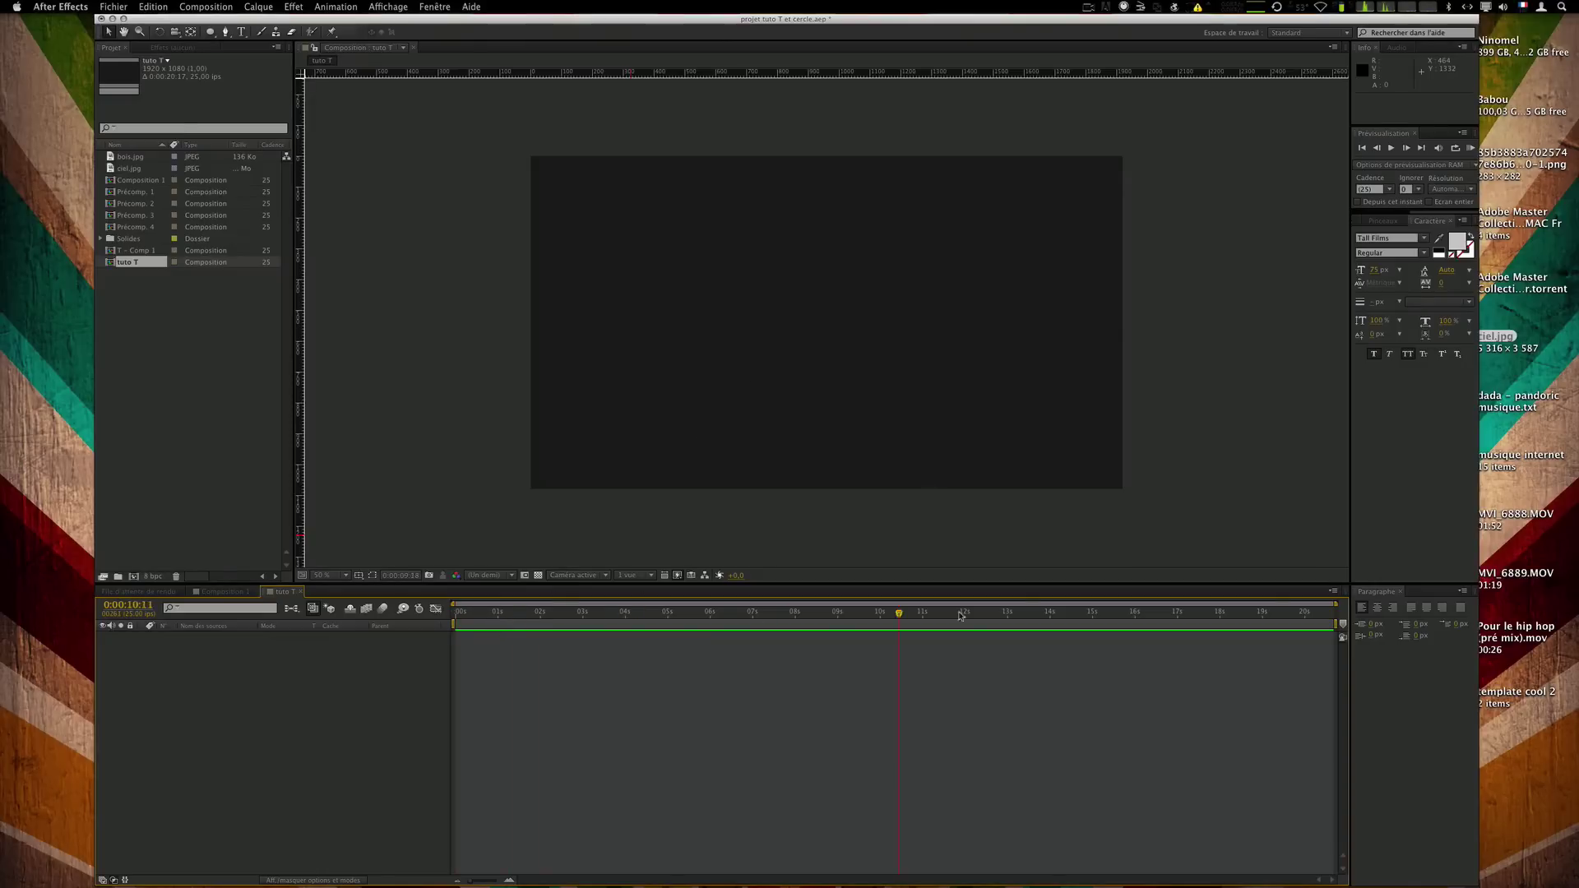
{"action": "left_click", "coordinate": [1324, 616]}
{"action": "left_click_drag", "start_coordinate": [1323, 615], "coordinate": [455, 615]}
Add a blue solid layer at the size of the composition.
{"action": "right_click", "coordinate": [288, 664]}
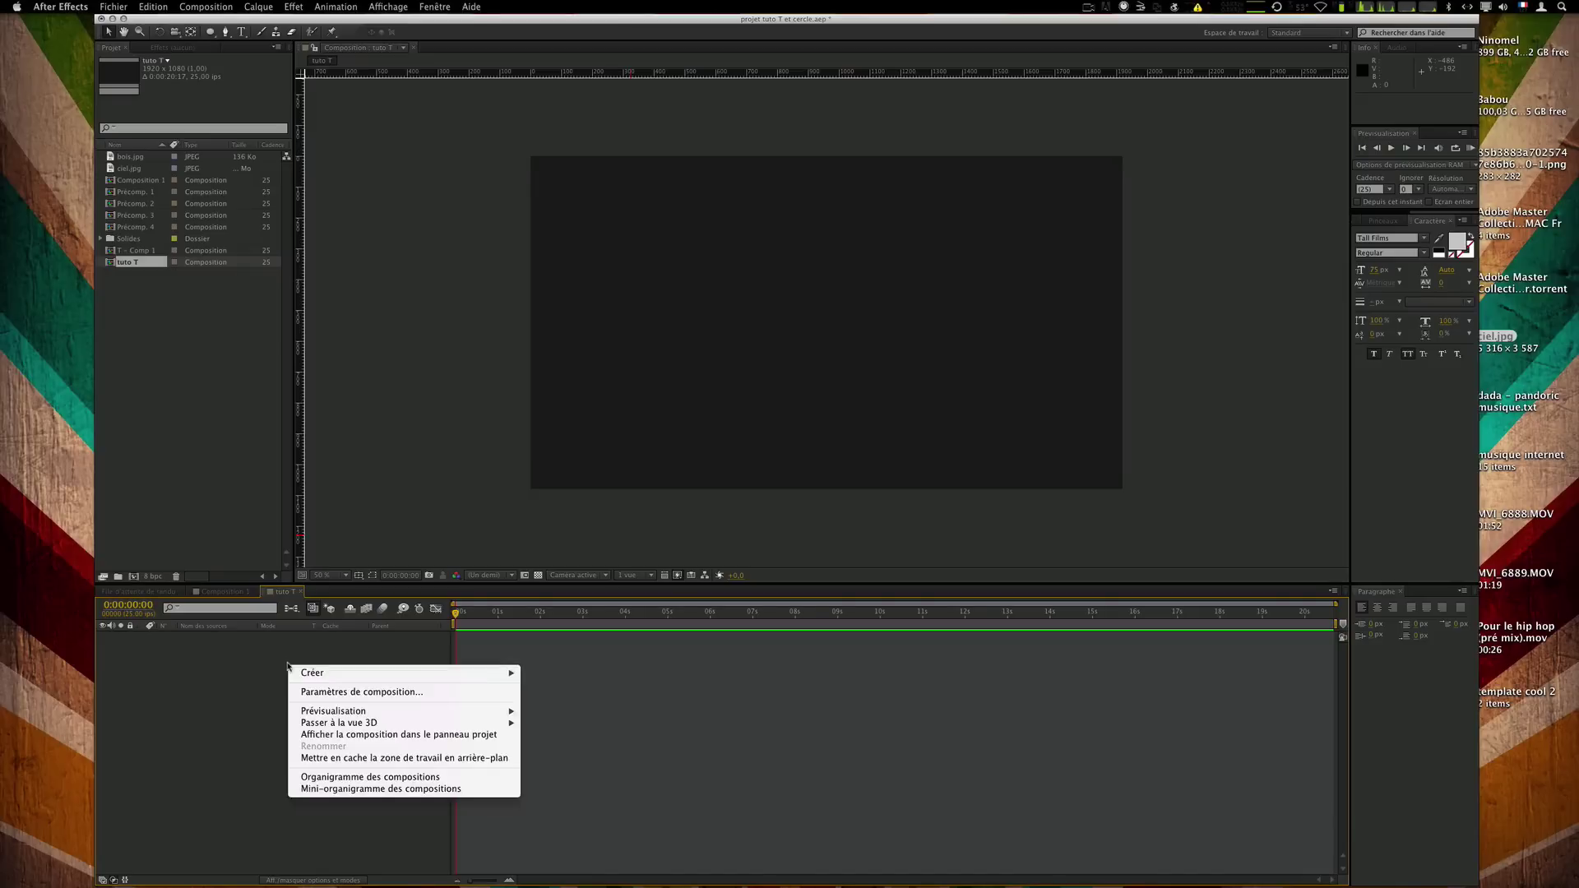
{"action": "mouse_move", "coordinate": [303, 674]}
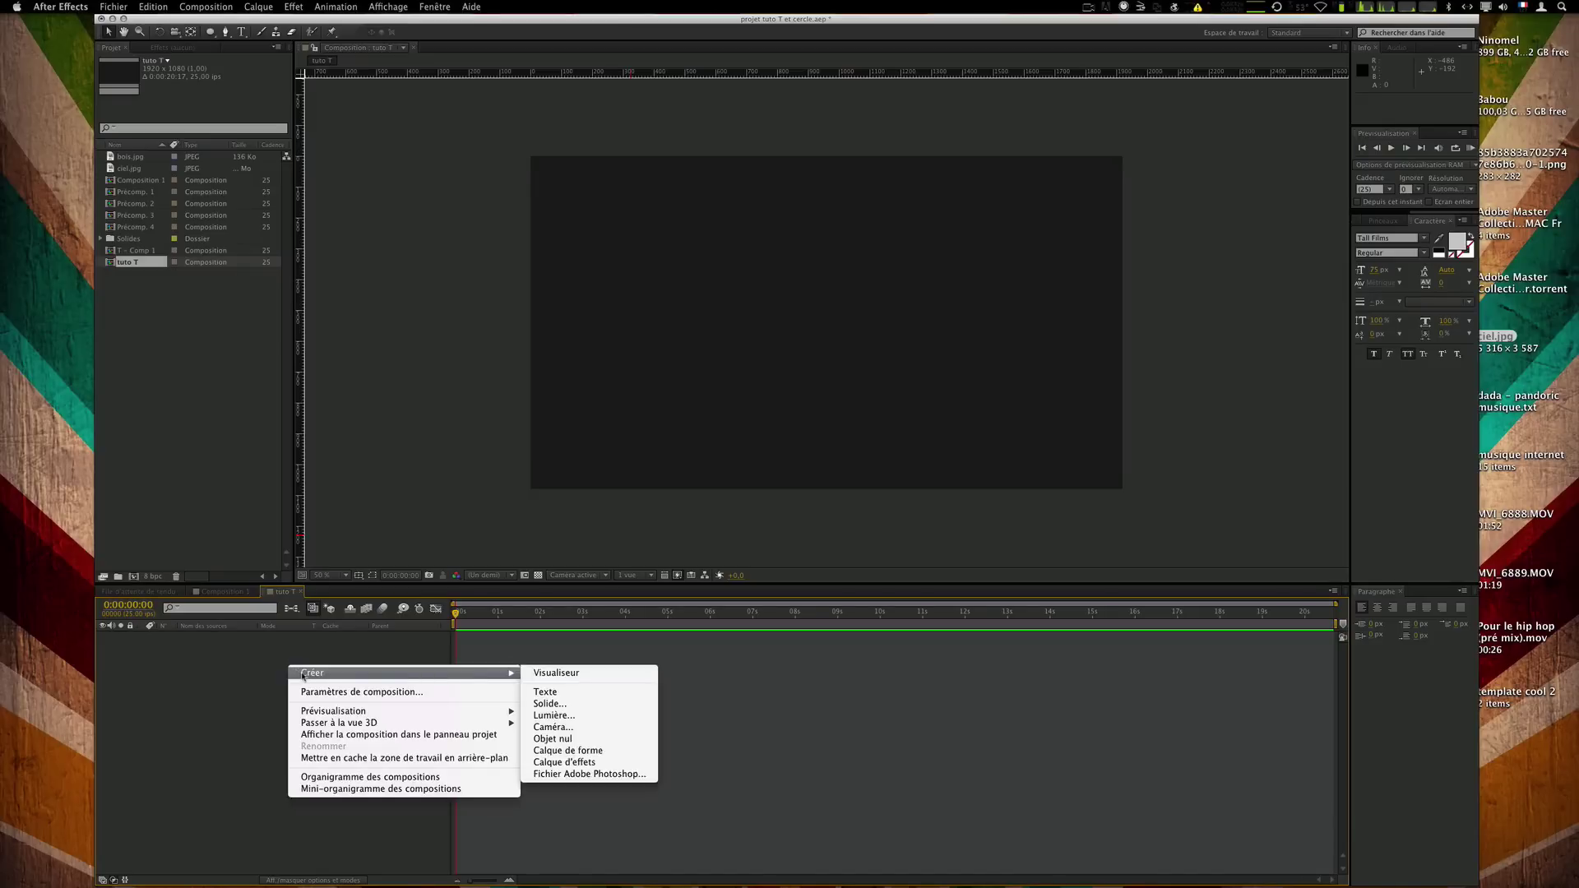
{"action": "left_click", "coordinate": [575, 704]}
{"action": "left_click", "coordinate": [798, 530]}
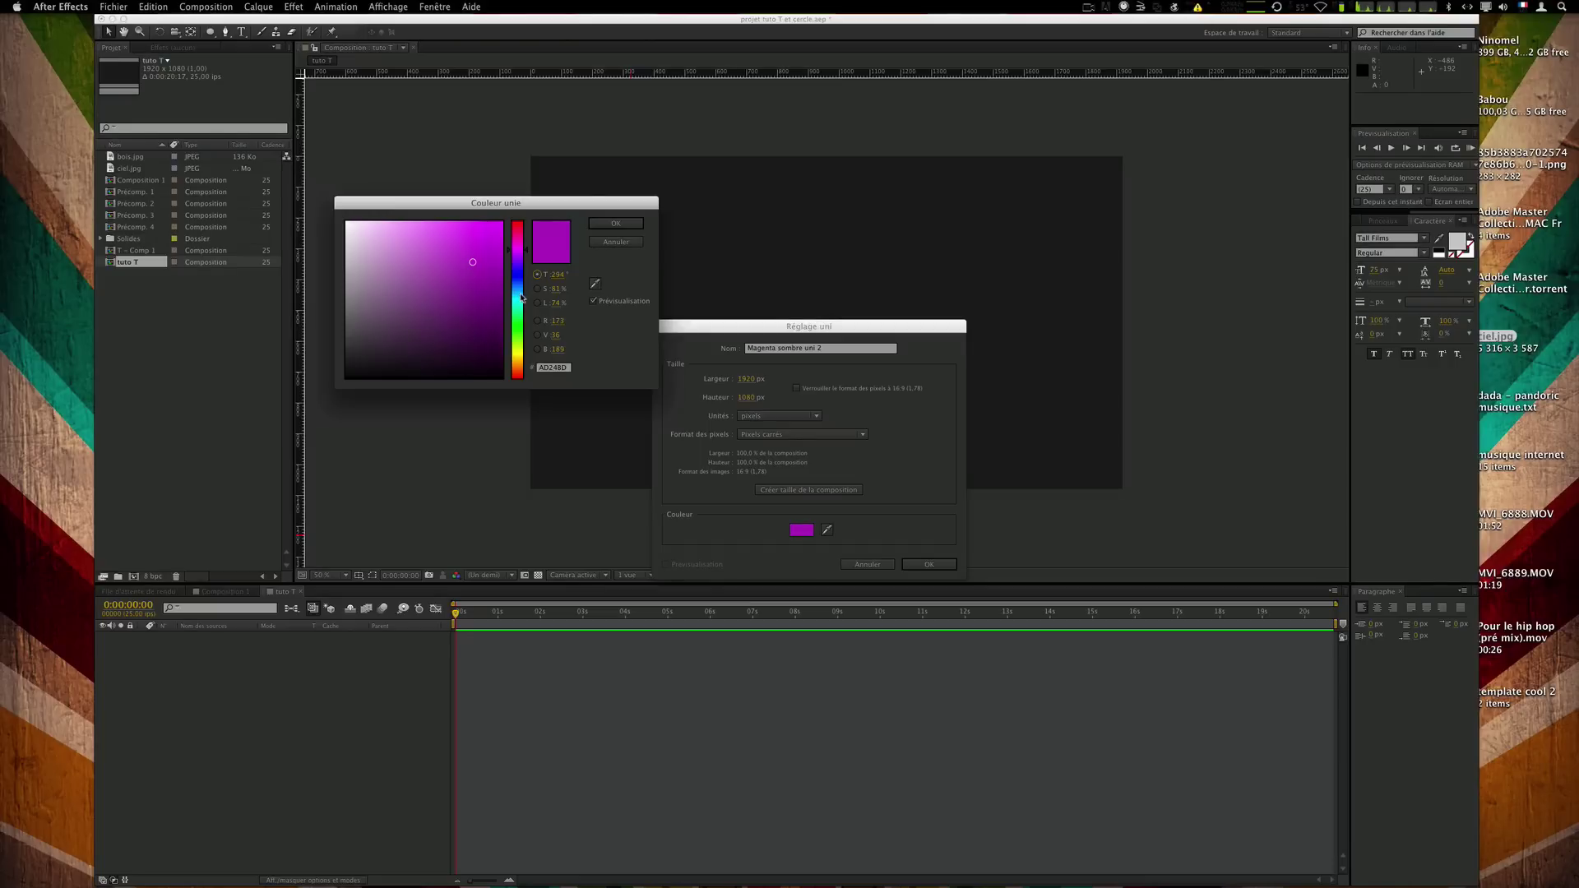
{"action": "mouse_move", "coordinate": [525, 272]}
{"action": "left_mouse_down"}
{"action": "mouse_move", "coordinate": [522, 308]}
{"action": "mouse_move", "coordinate": [519, 277]}
{"action": "mouse_move", "coordinate": [517, 292]}
{"action": "left_mouse_up"}
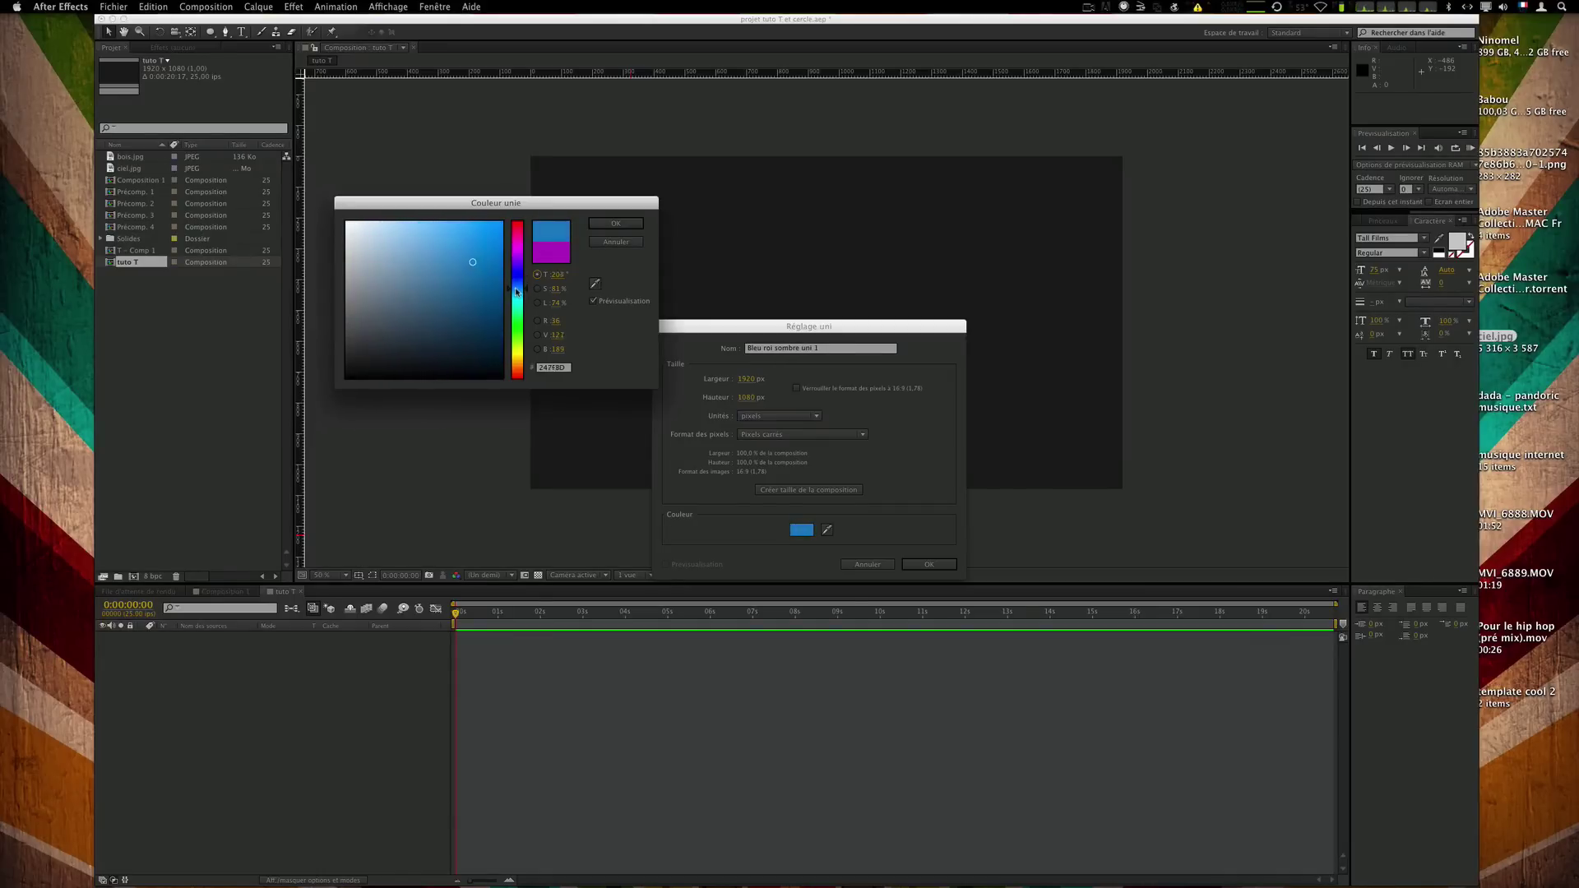
{"action": "left_click", "coordinate": [598, 225]}
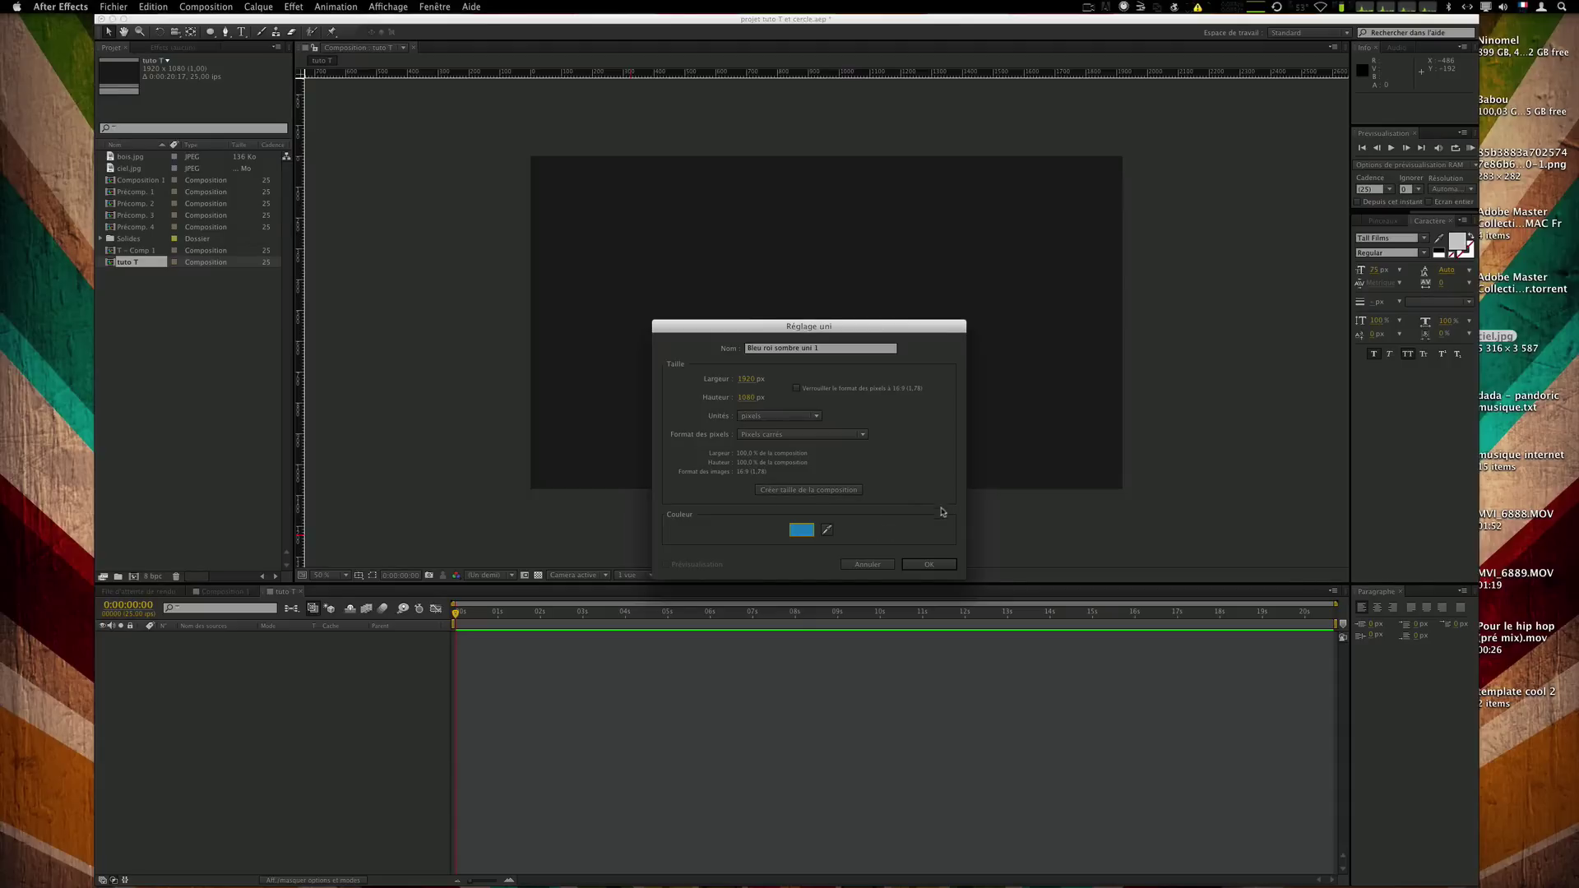
{"action": "left_click", "coordinate": [765, 491]}
{"action": "left_click", "coordinate": [920, 566]}
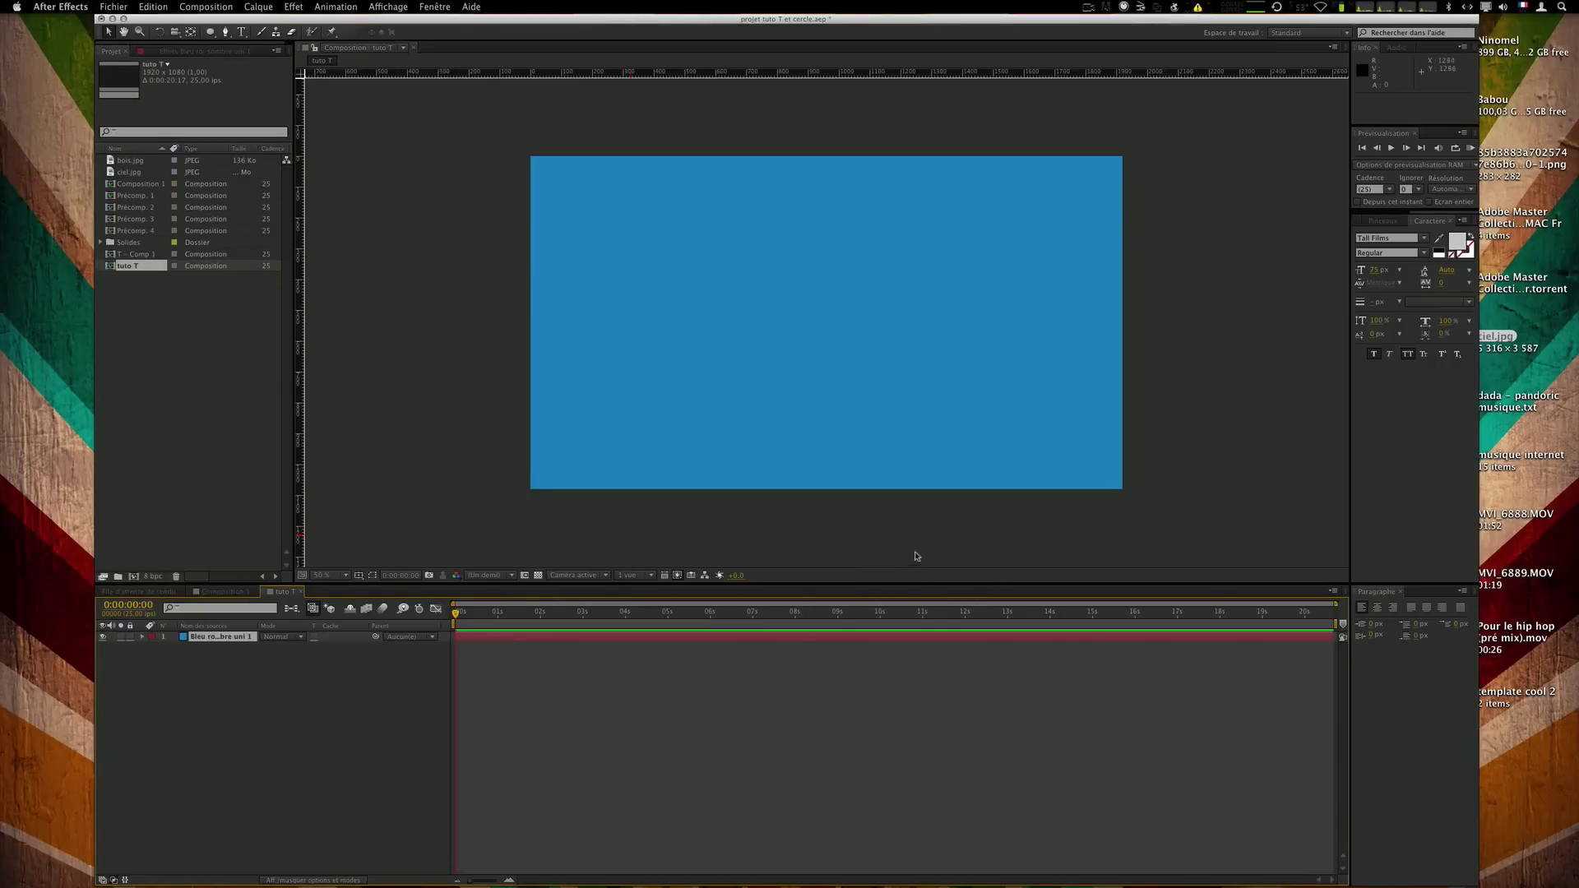
Search the effects for "cercle" and apply the Cercle effect to the blue solid.
{"action": "left_click", "coordinate": [1390, 212]}
{"action": "left_click", "coordinate": [1398, 222]}
{"action": "left_click", "coordinate": [1396, 236]}
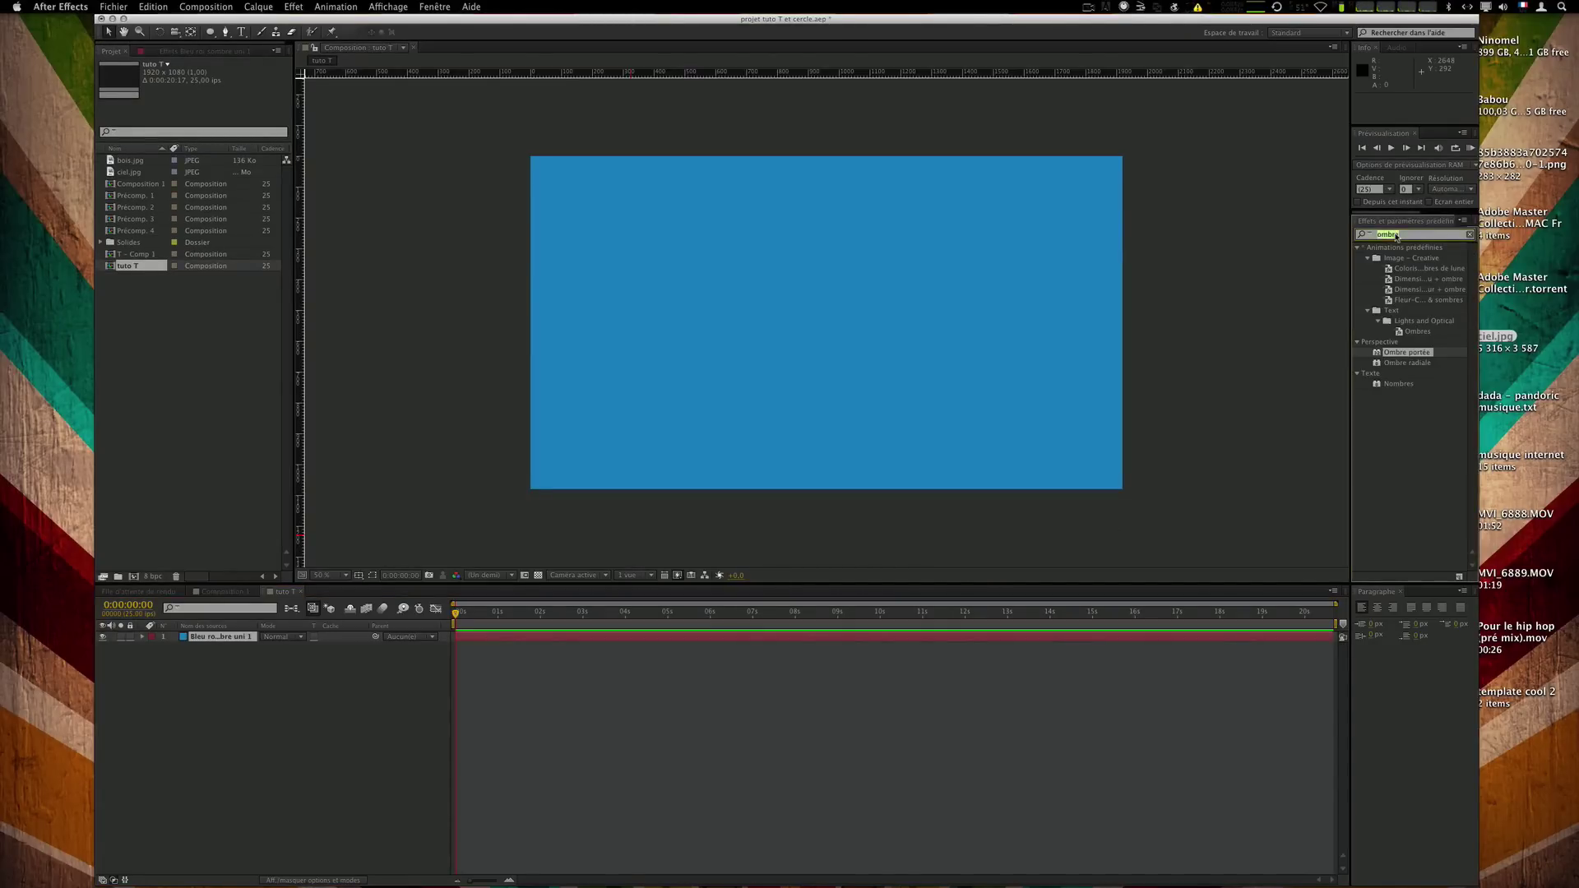
{"action": "type", "text": "cercle"}
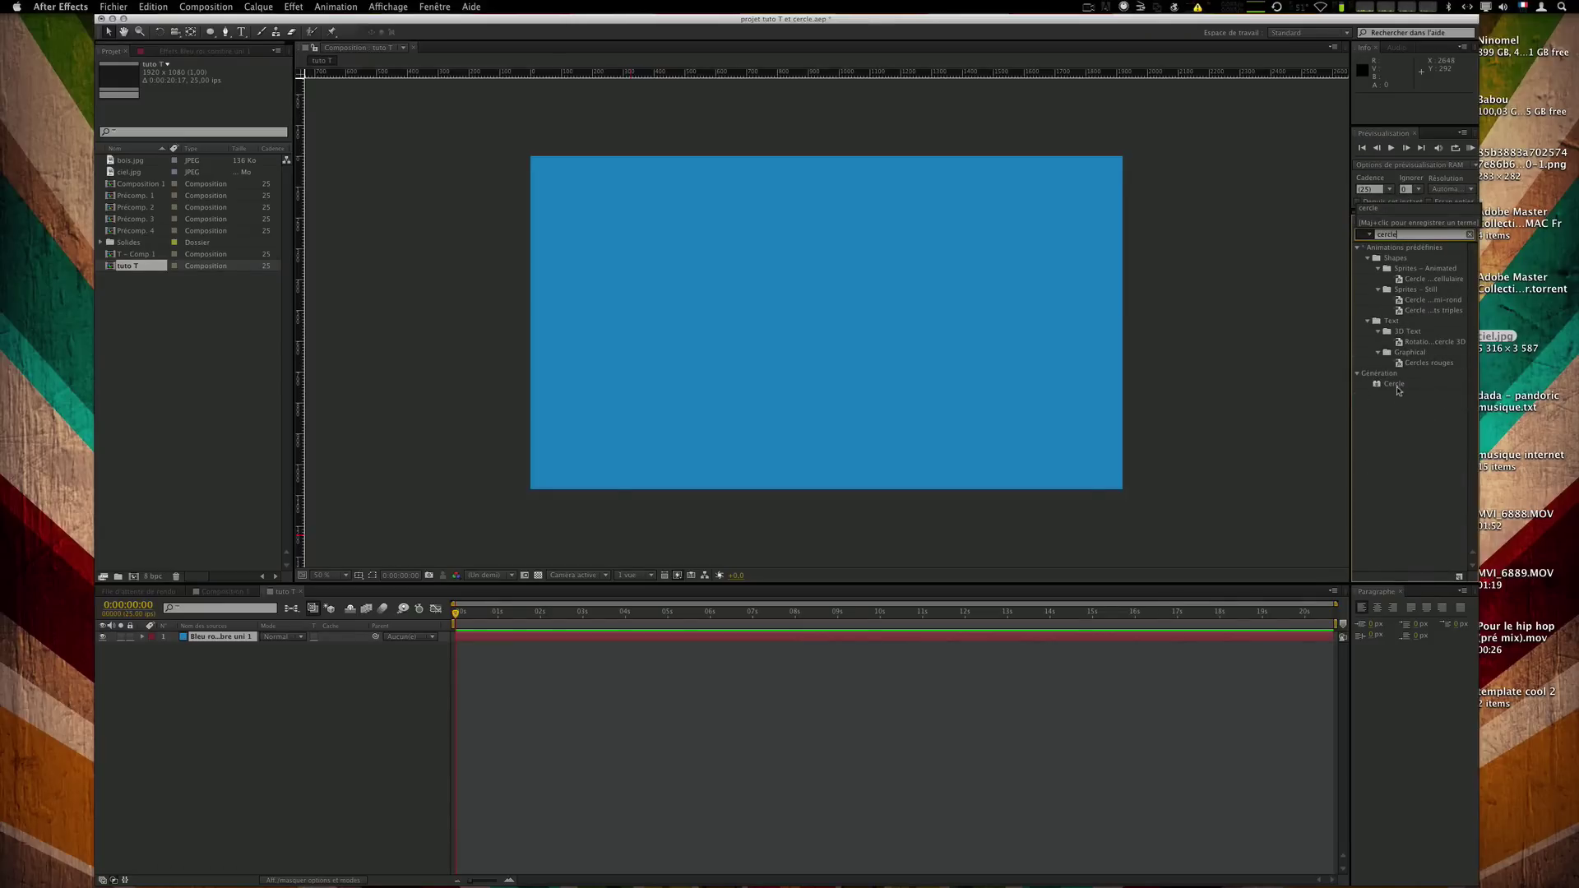
{"action": "left_click_drag", "start_coordinate": [1394, 384], "coordinate": [754, 635]}
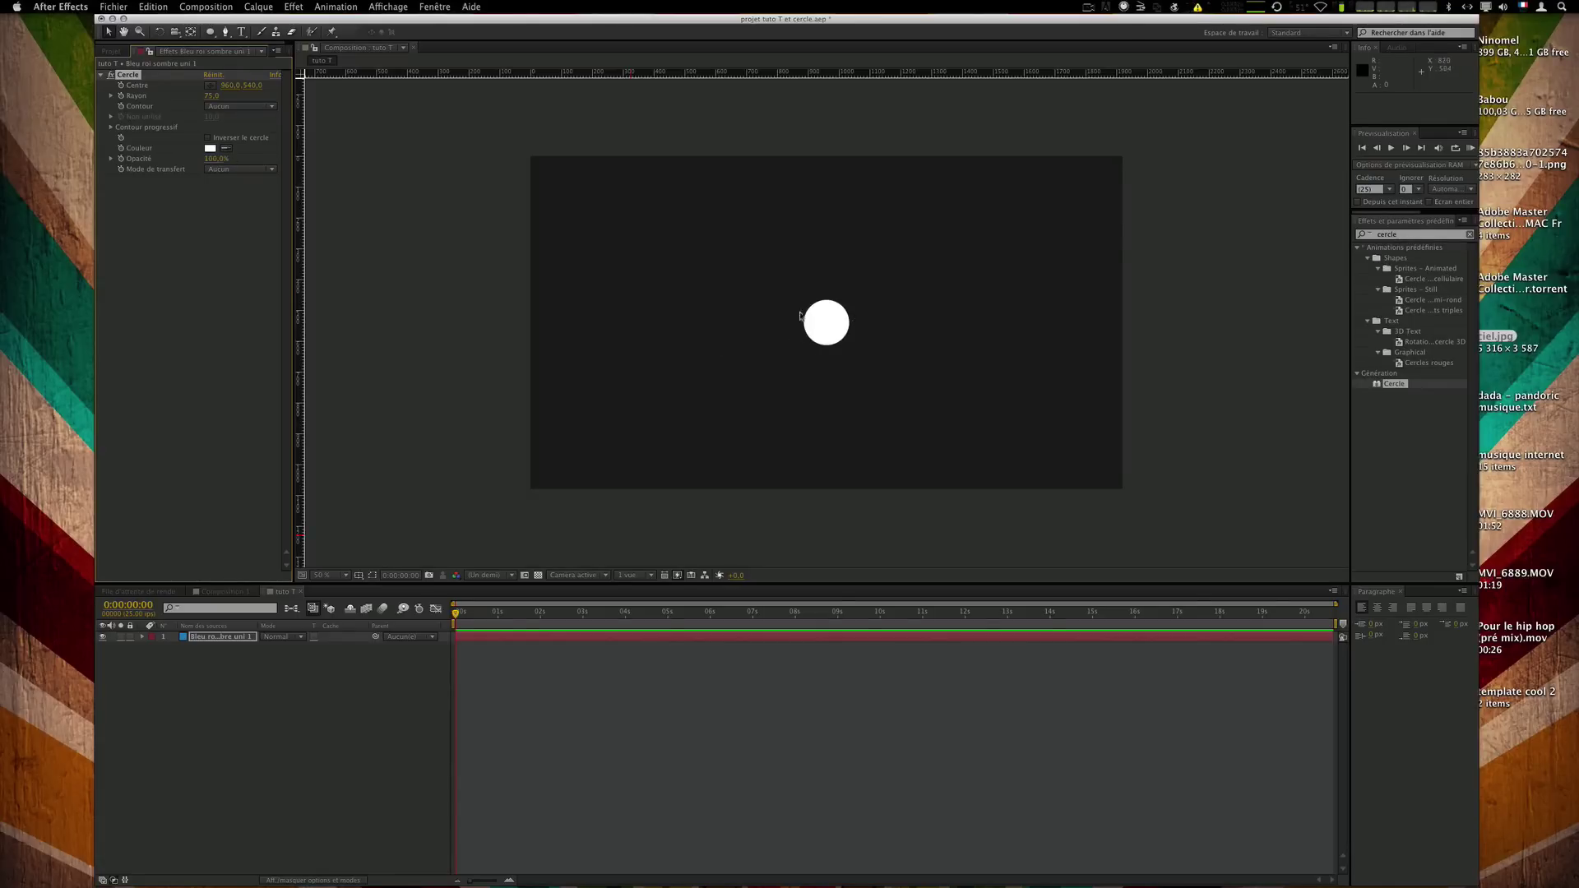
Shrink the circle slightly and sample its colour from the solid's blue layer swatch.
{"action": "left_click_drag", "start_coordinate": [212, 95], "coordinate": [260, 147]}
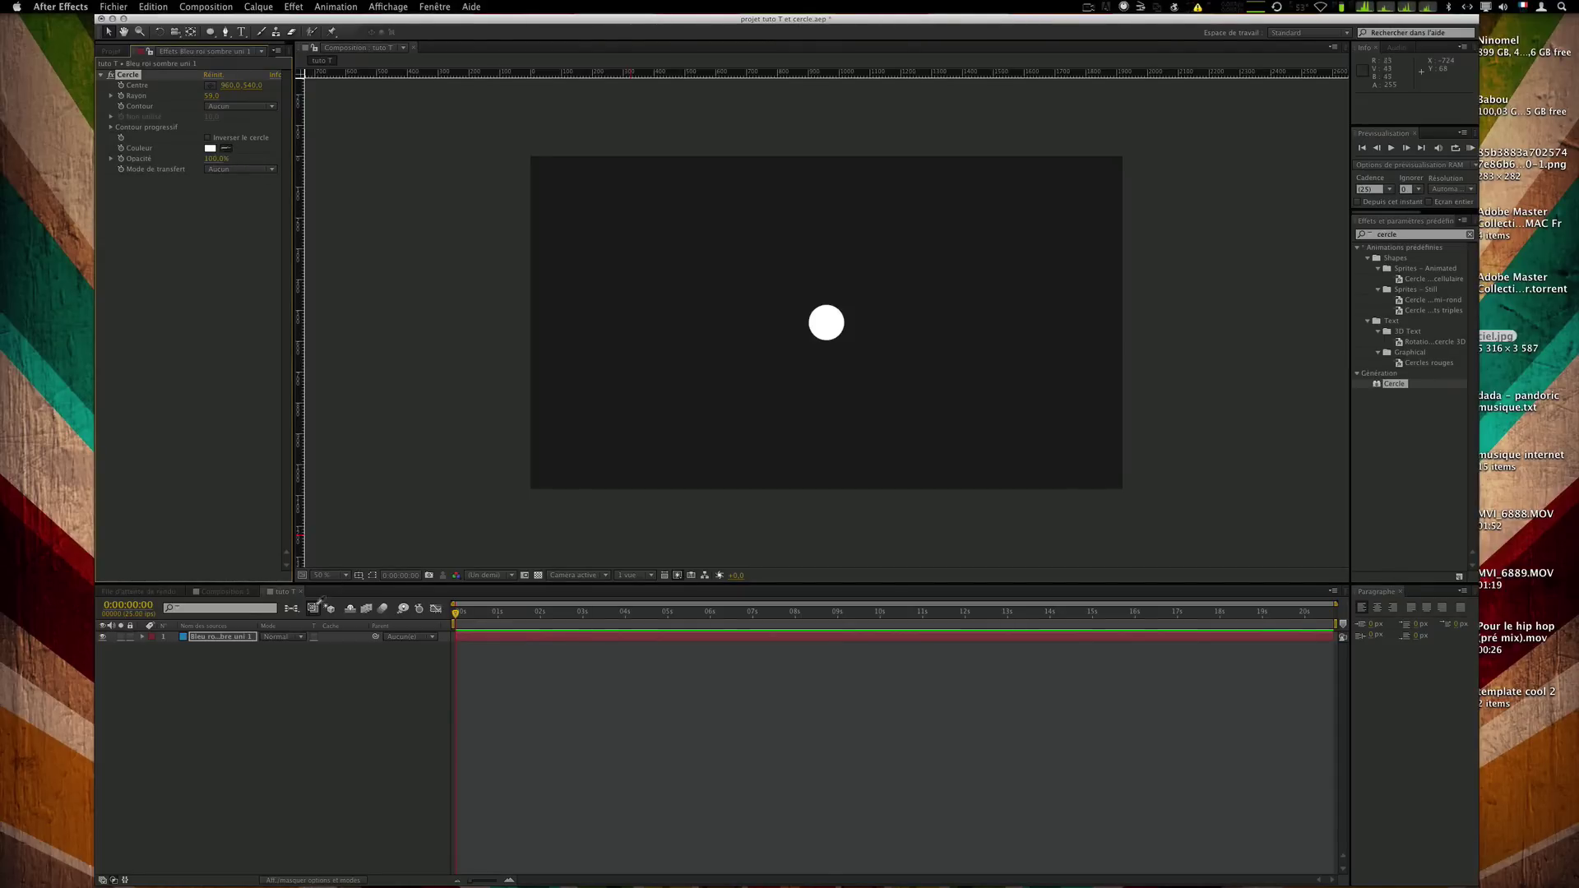
{"action": "left_click", "coordinate": [184, 635]}
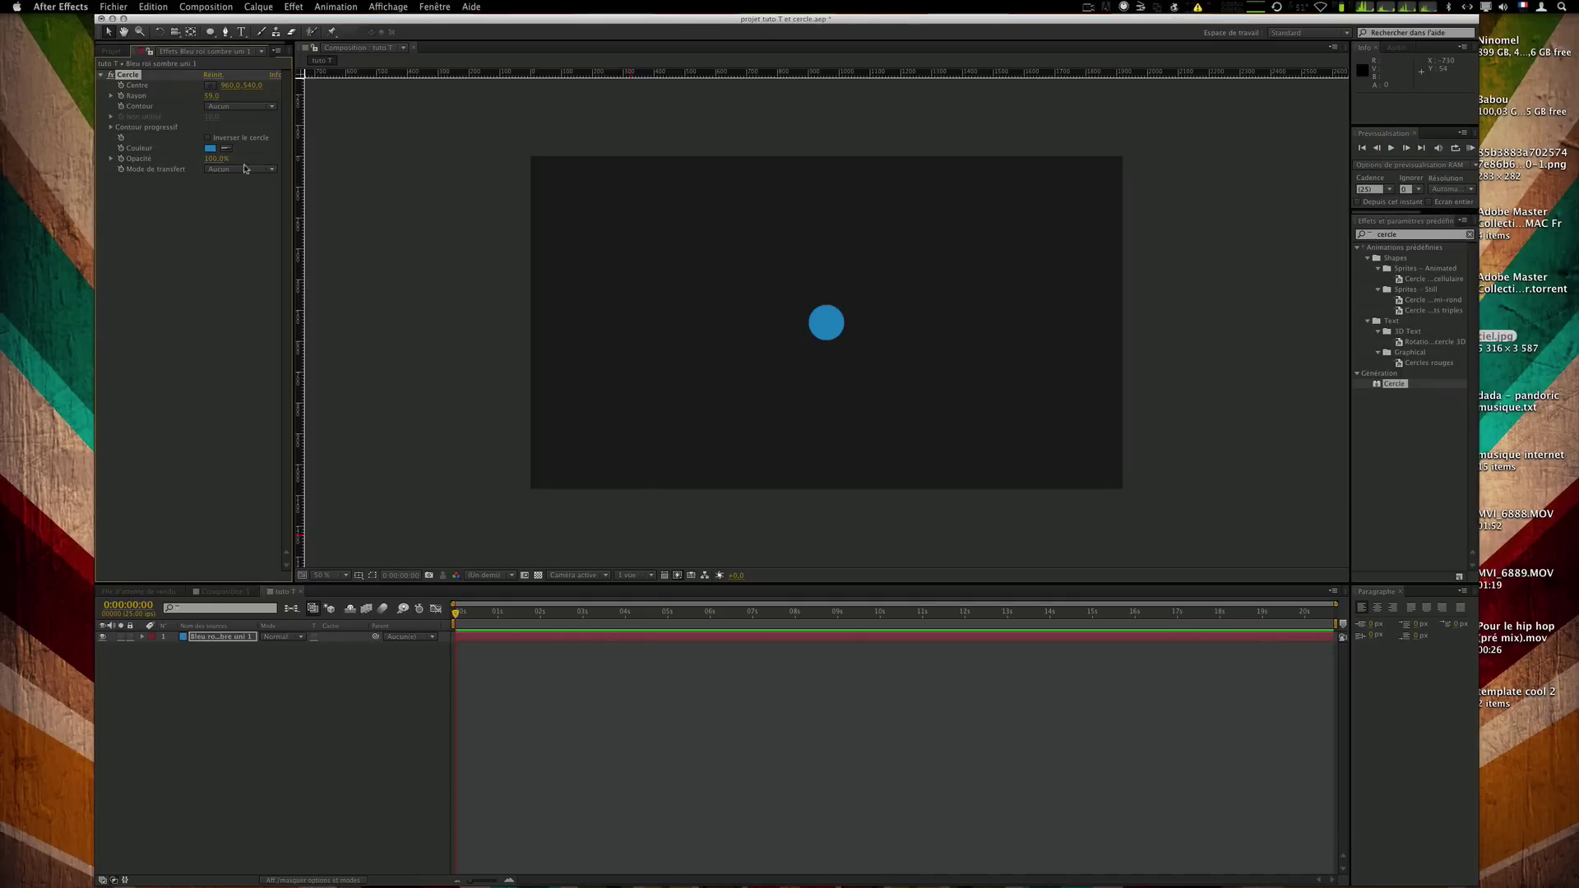
{"action": "left_click", "coordinate": [210, 149]}
{"action": "mouse_move", "coordinate": [418, 242]}
{"action": "left_mouse_down"}
{"action": "mouse_move", "coordinate": [382, 247]}
{"action": "mouse_move", "coordinate": [354, 362]}
{"action": "mouse_move", "coordinate": [346, 329]}
{"action": "left_mouse_up"}
{"action": "left_click", "coordinate": [617, 242]}
Keyframe the circle's radius (Rayon) at 0 at the composition's start and reveal the layer's keyframed properties.
{"action": "left_click", "coordinate": [208, 98]}
{"action": "type", "text": "0"}
{"action": "key", "text": "Return"}
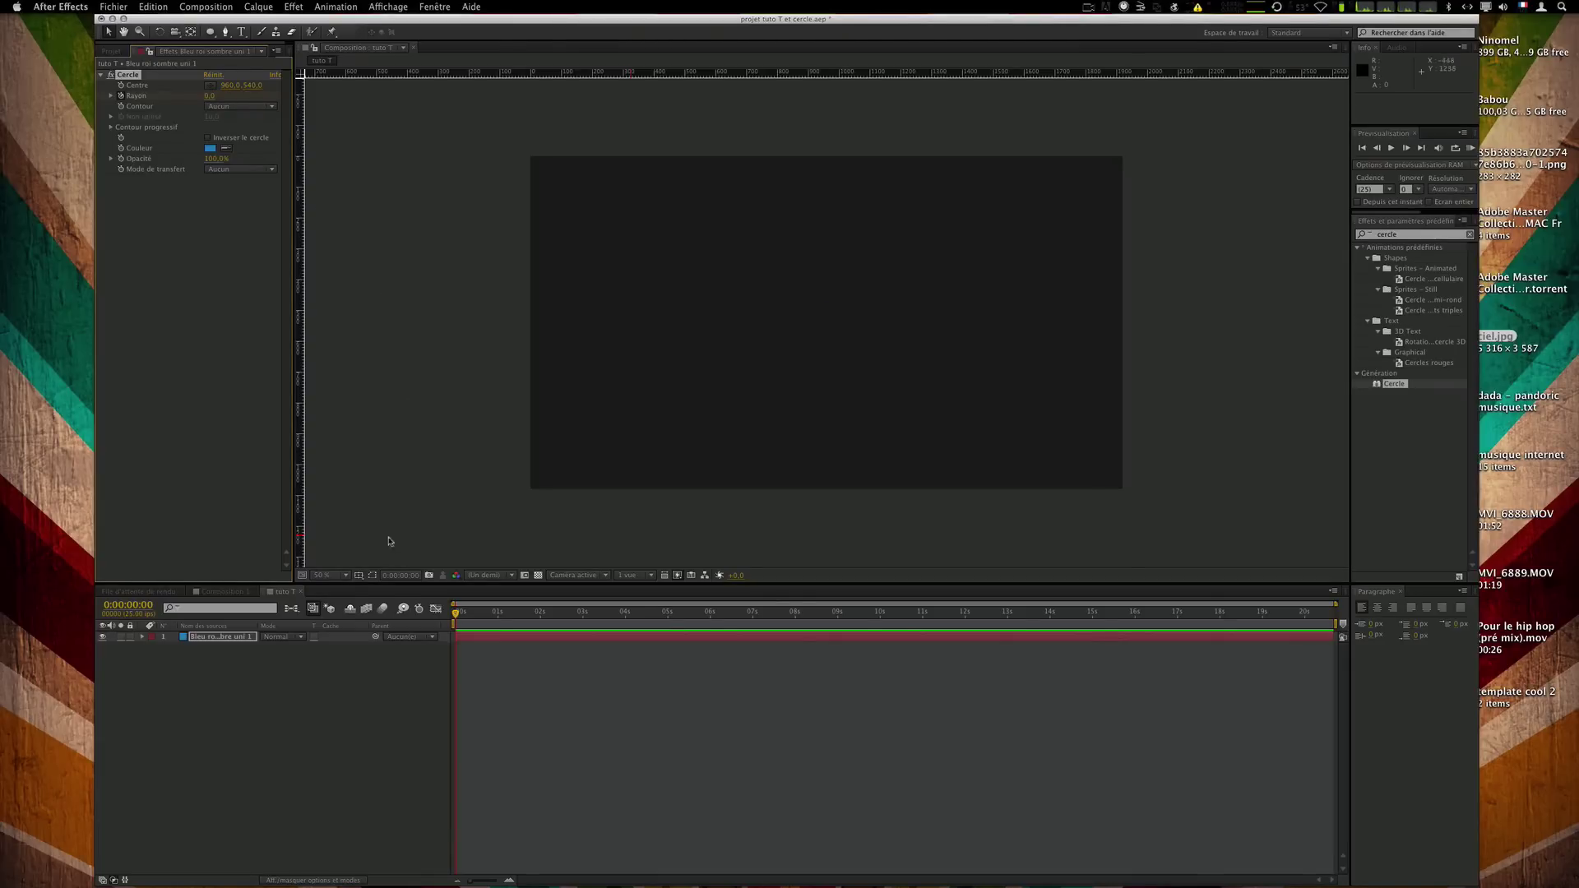
{"action": "key", "text": "u"}
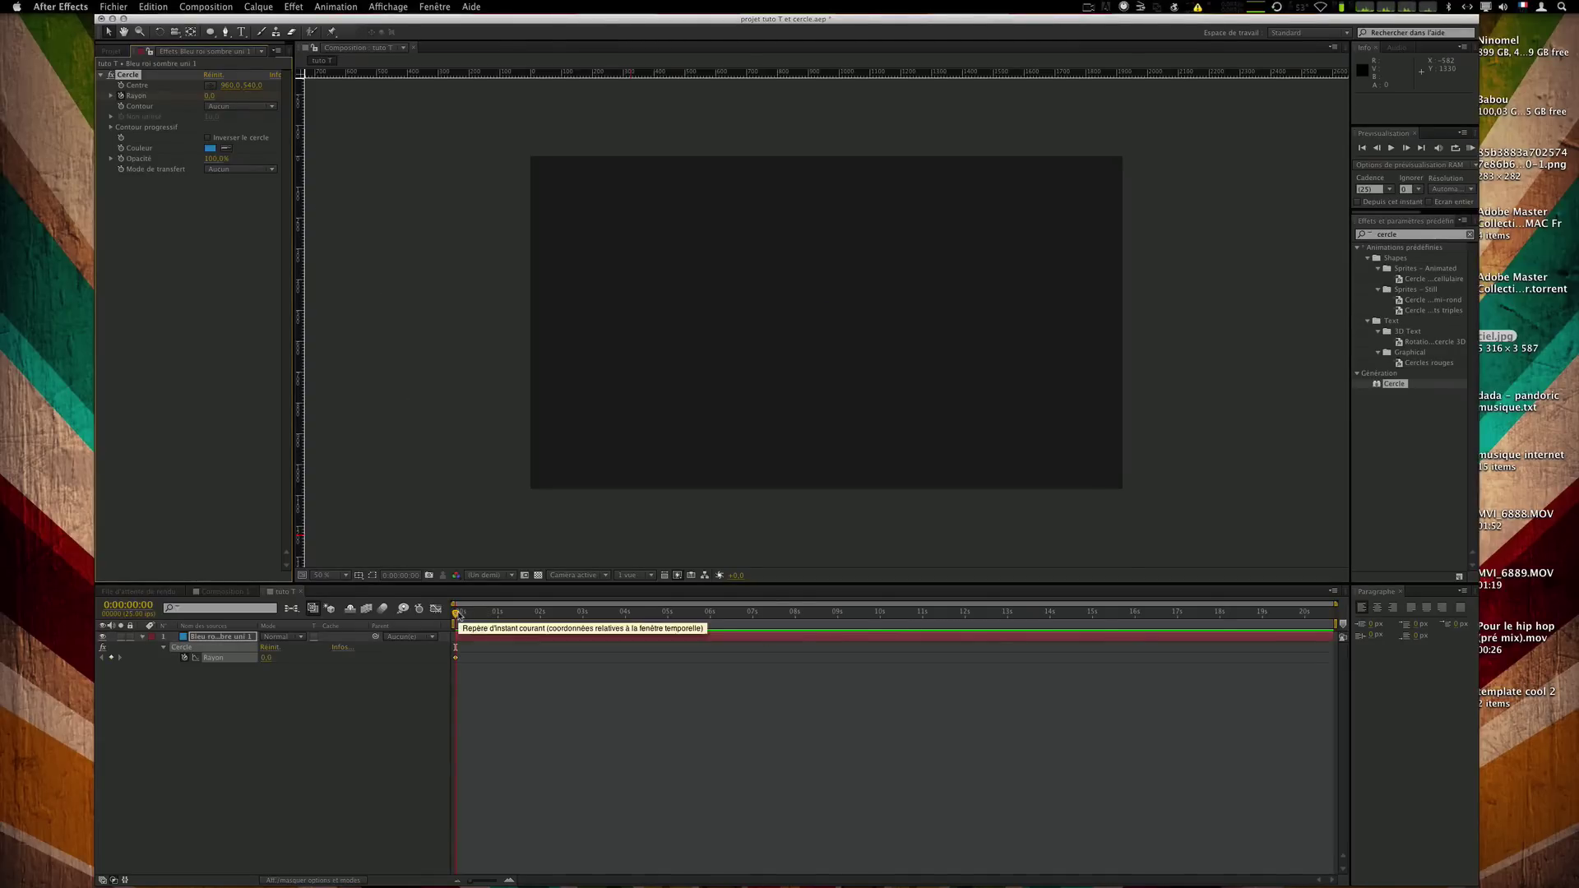
Add a radius keyframe at 1 second, trying 100 and larger sizes before setting it to 320.
{"action": "left_click", "coordinate": [493, 613]}
{"action": "left_click", "coordinate": [498, 613]}
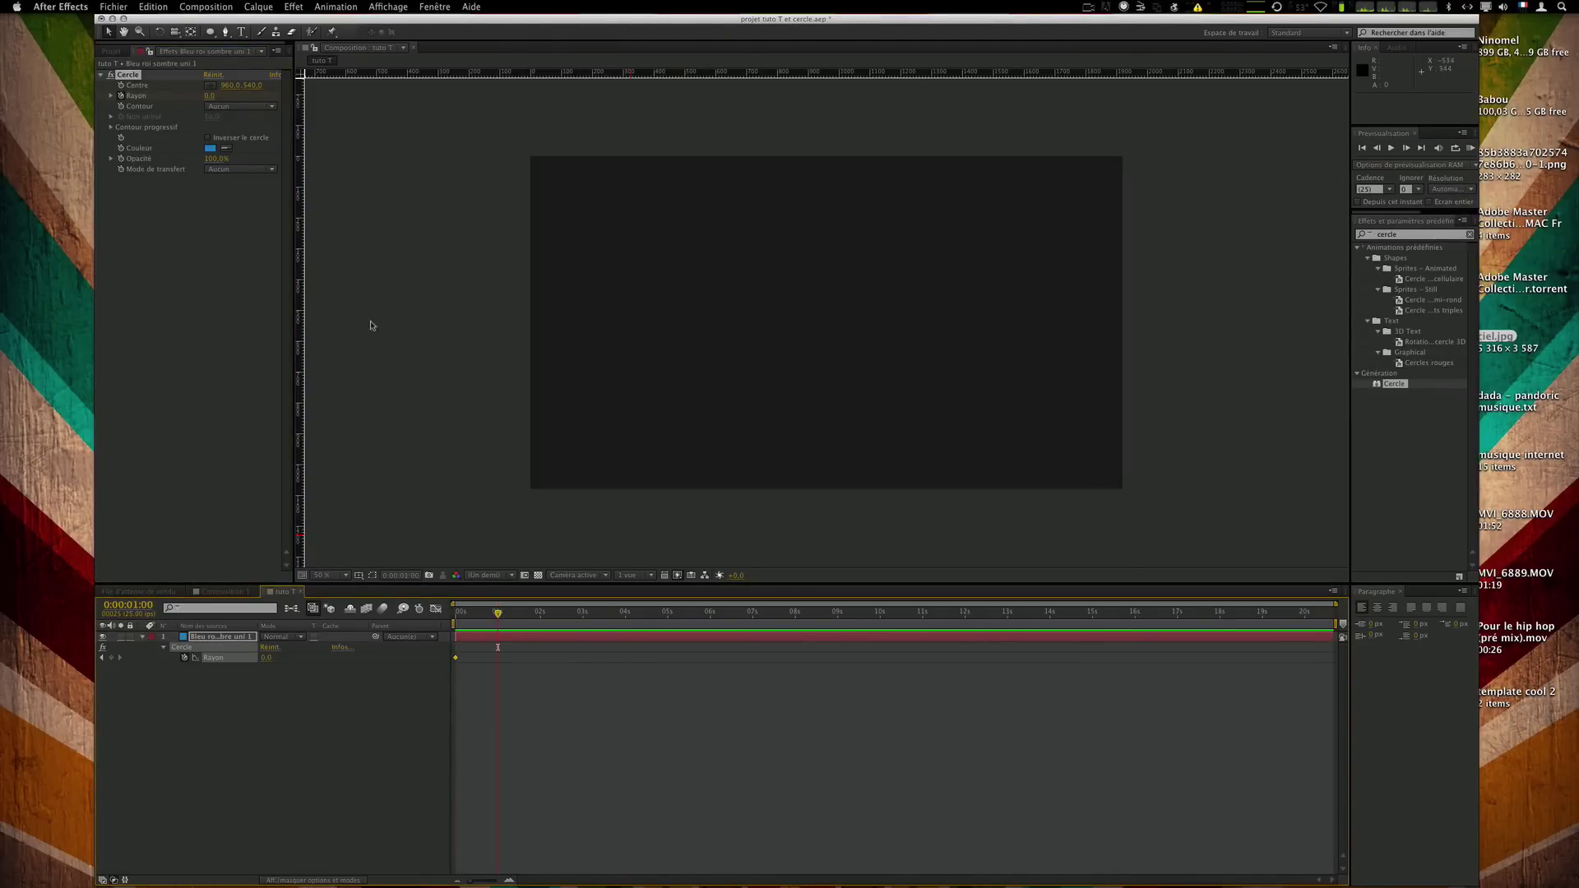
{"action": "left_click", "coordinate": [212, 96]}
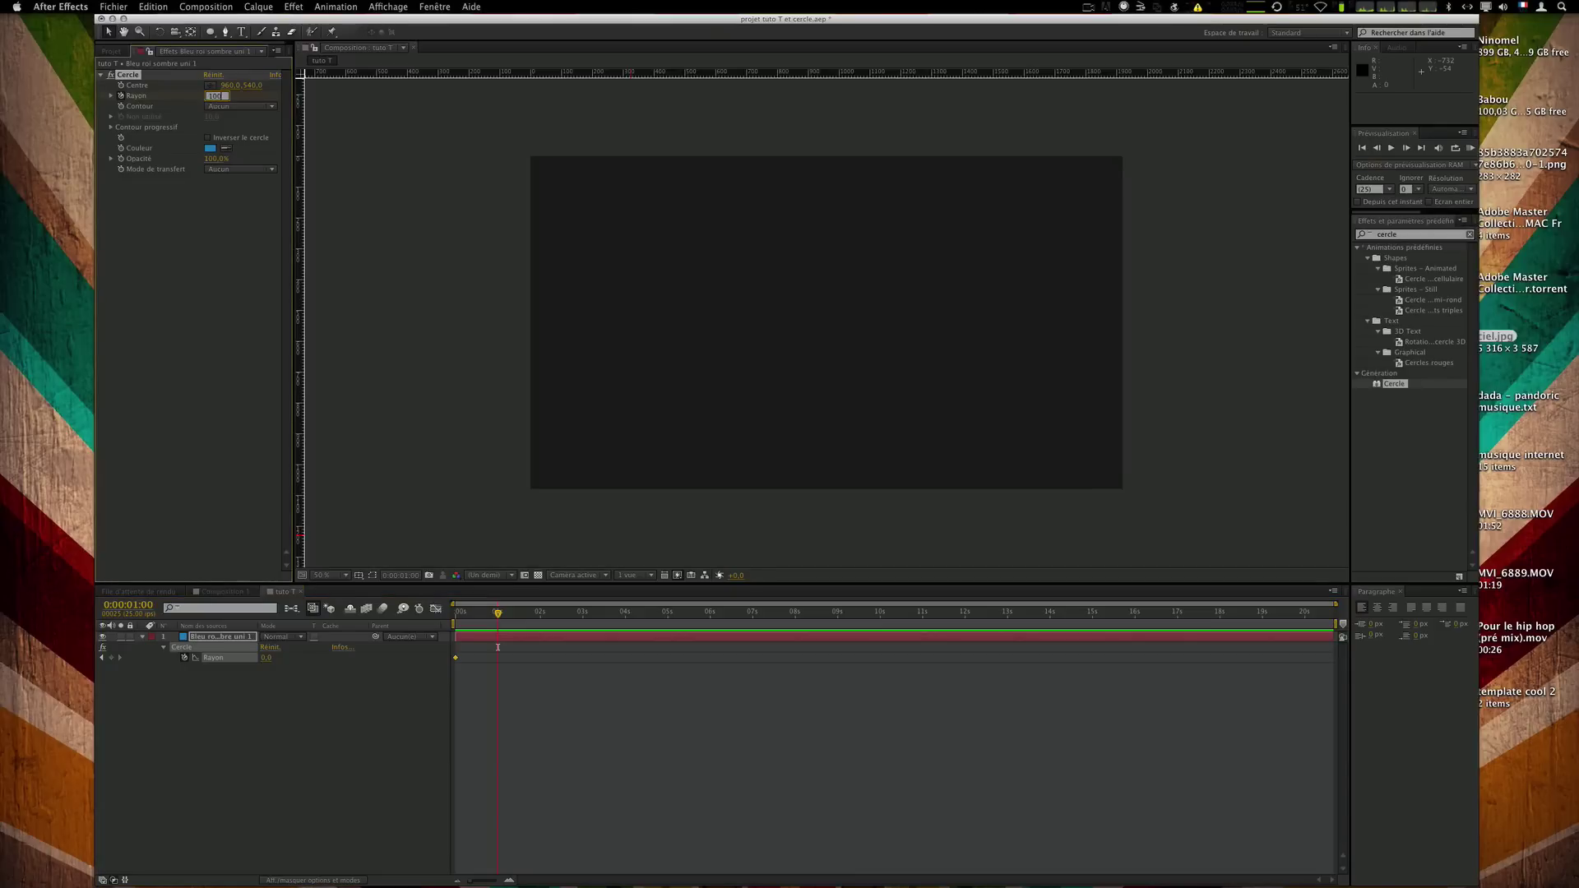
{"action": "type", "text": "100"}
{"action": "key", "text": "Return"}
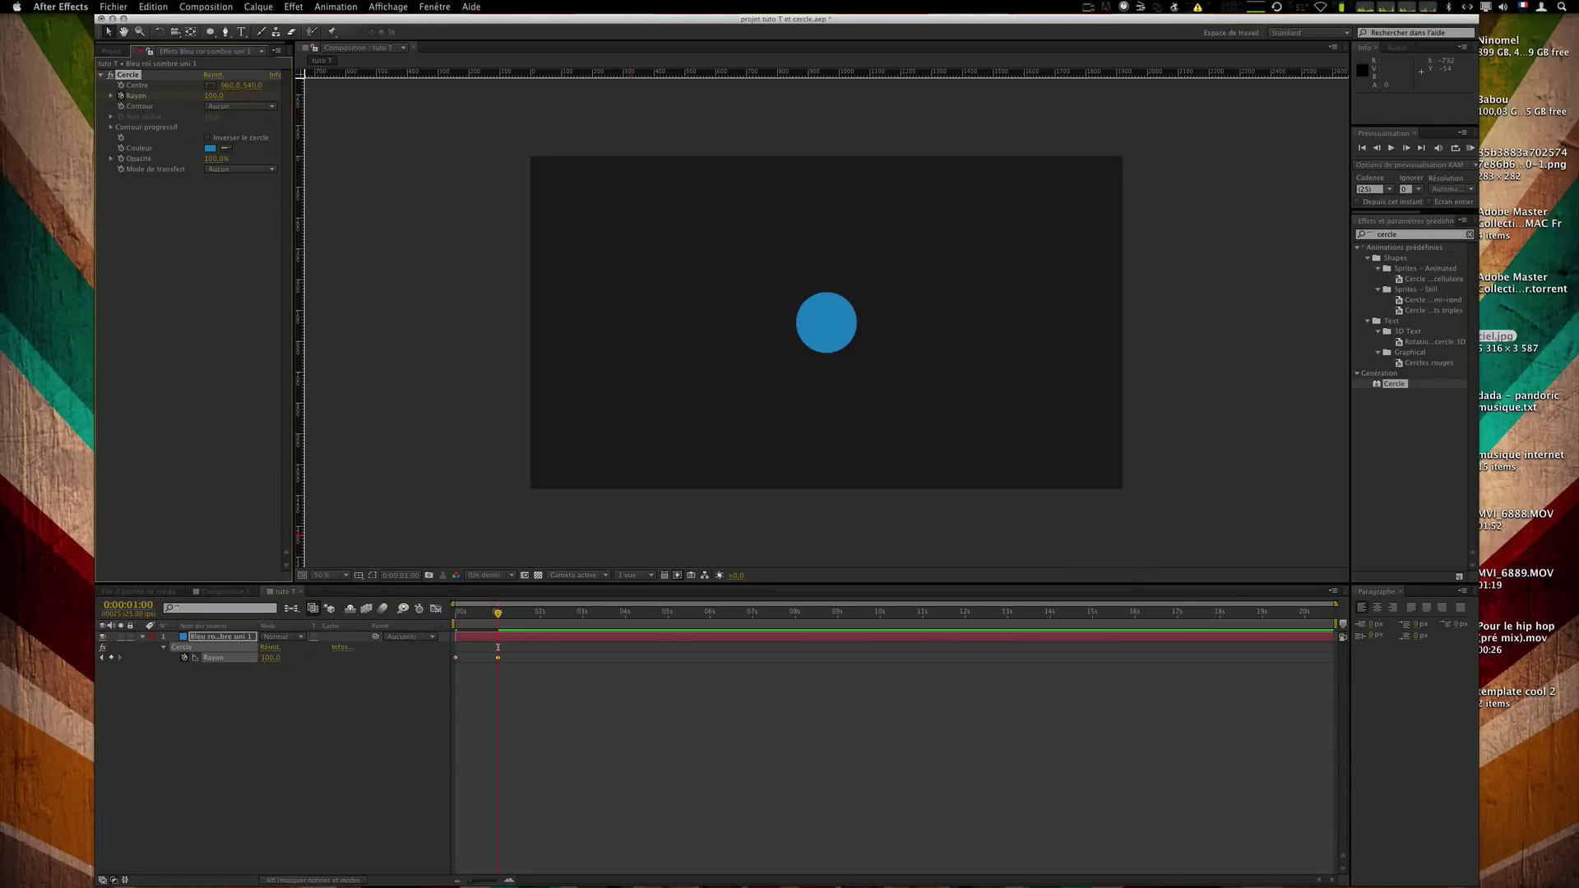
{"action": "left_click_drag", "start_coordinate": [212, 96], "coordinate": [363, 98]}
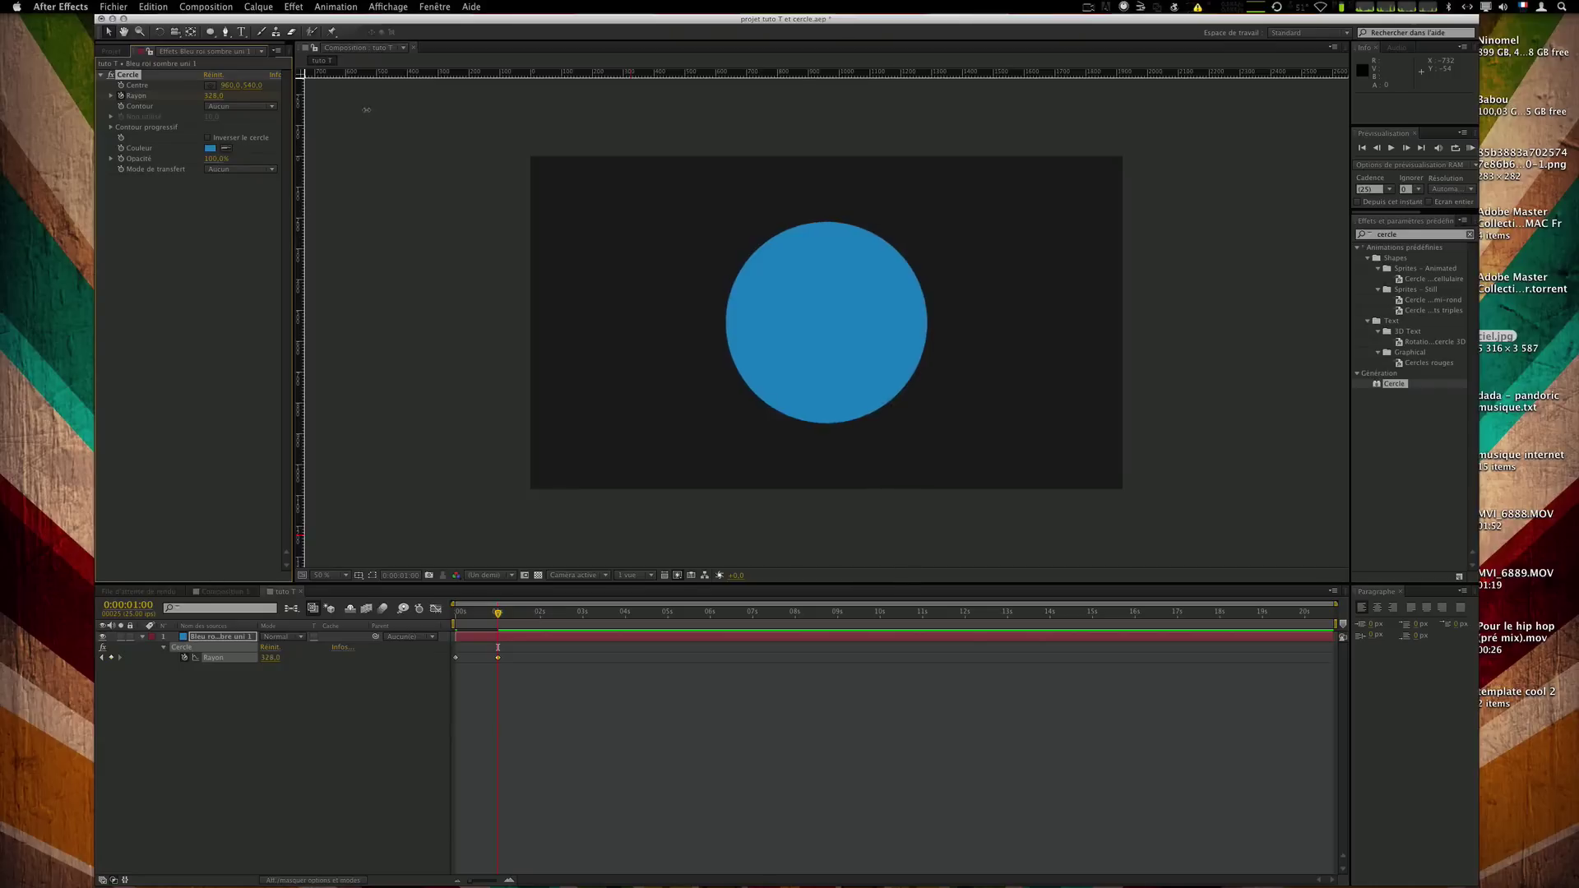
{"action": "left_click", "coordinate": [214, 96]}
{"action": "type", "text": "320"}
{"action": "key", "text": "Return"}
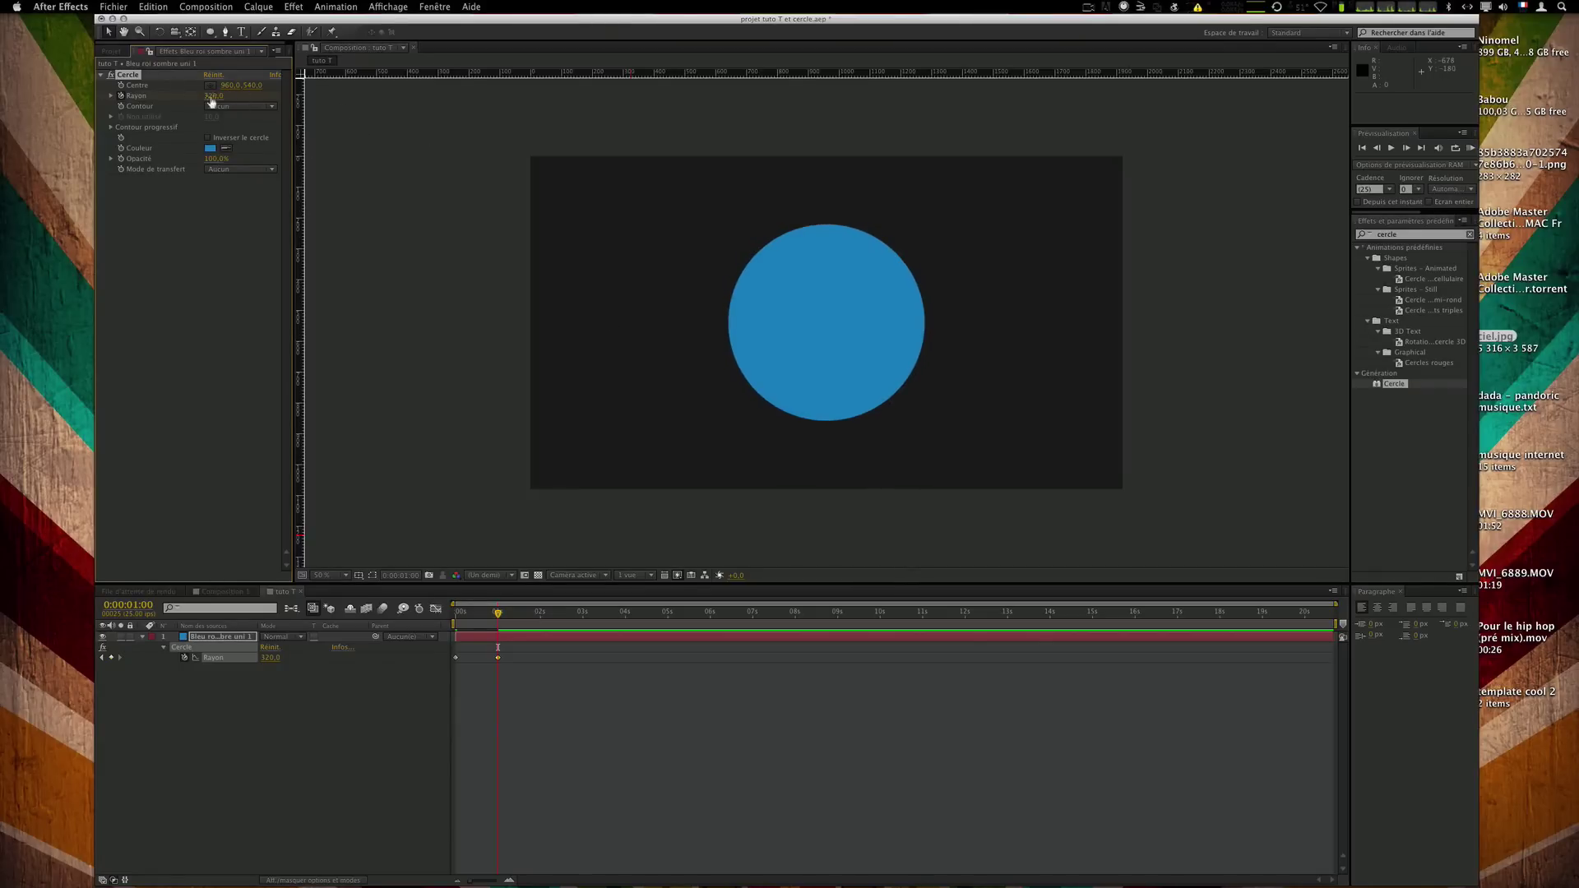
Preview the circle's growth animation from the start of the composition.
{"action": "left_click", "coordinate": [628, 694]}
{"action": "left_click_drag", "start_coordinate": [493, 617], "coordinate": [429, 618]}
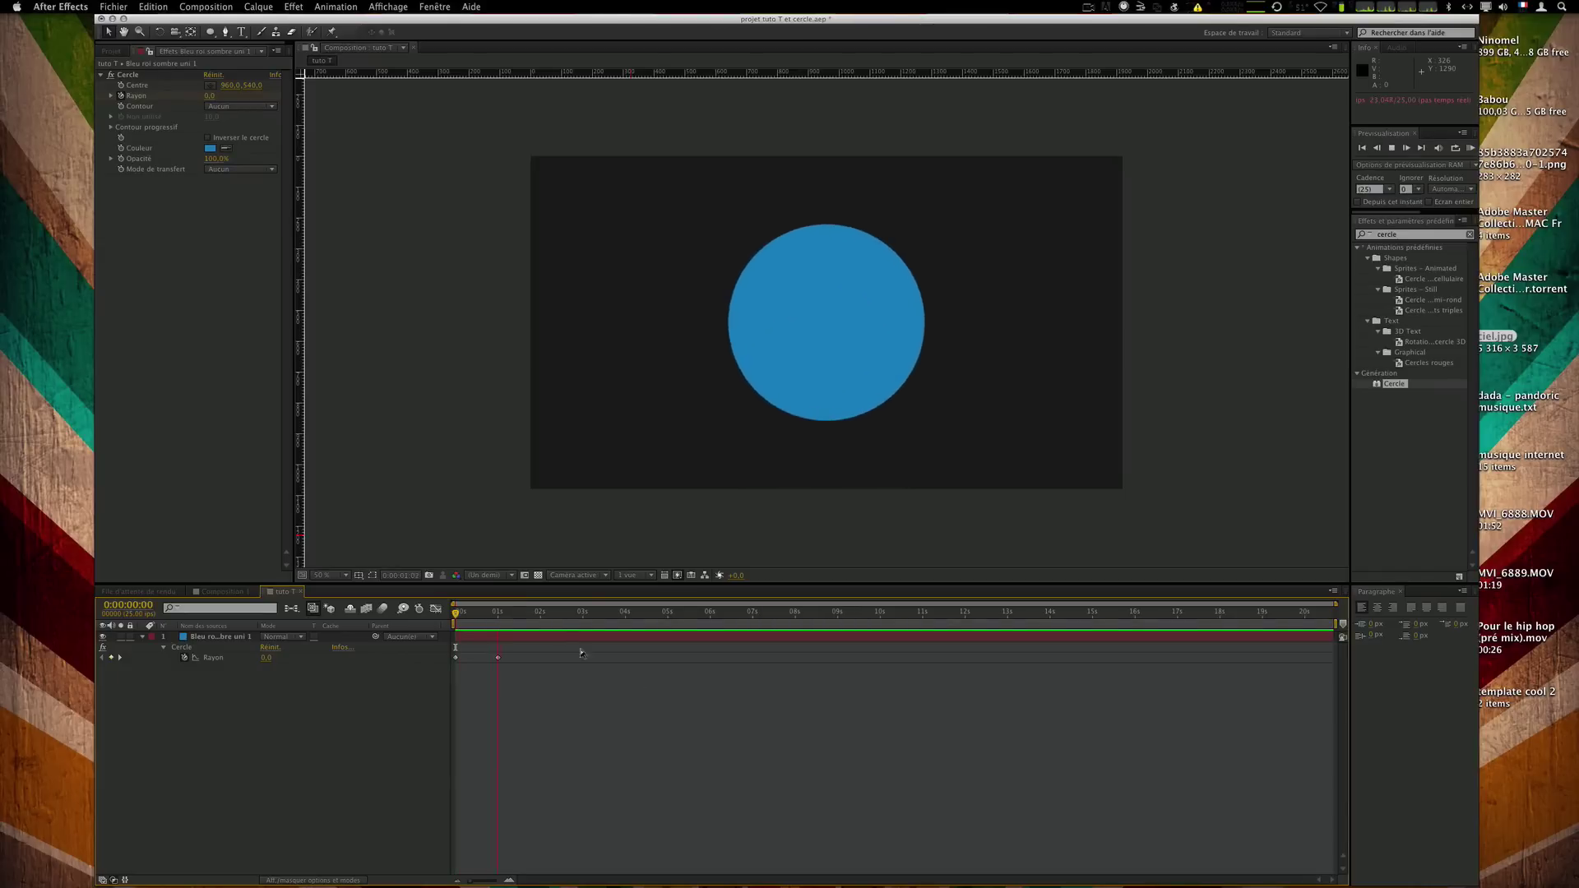
{"action": "left_click_drag", "start_coordinate": [507, 617], "coordinate": [452, 619]}
{"action": "key", "text": "space"}
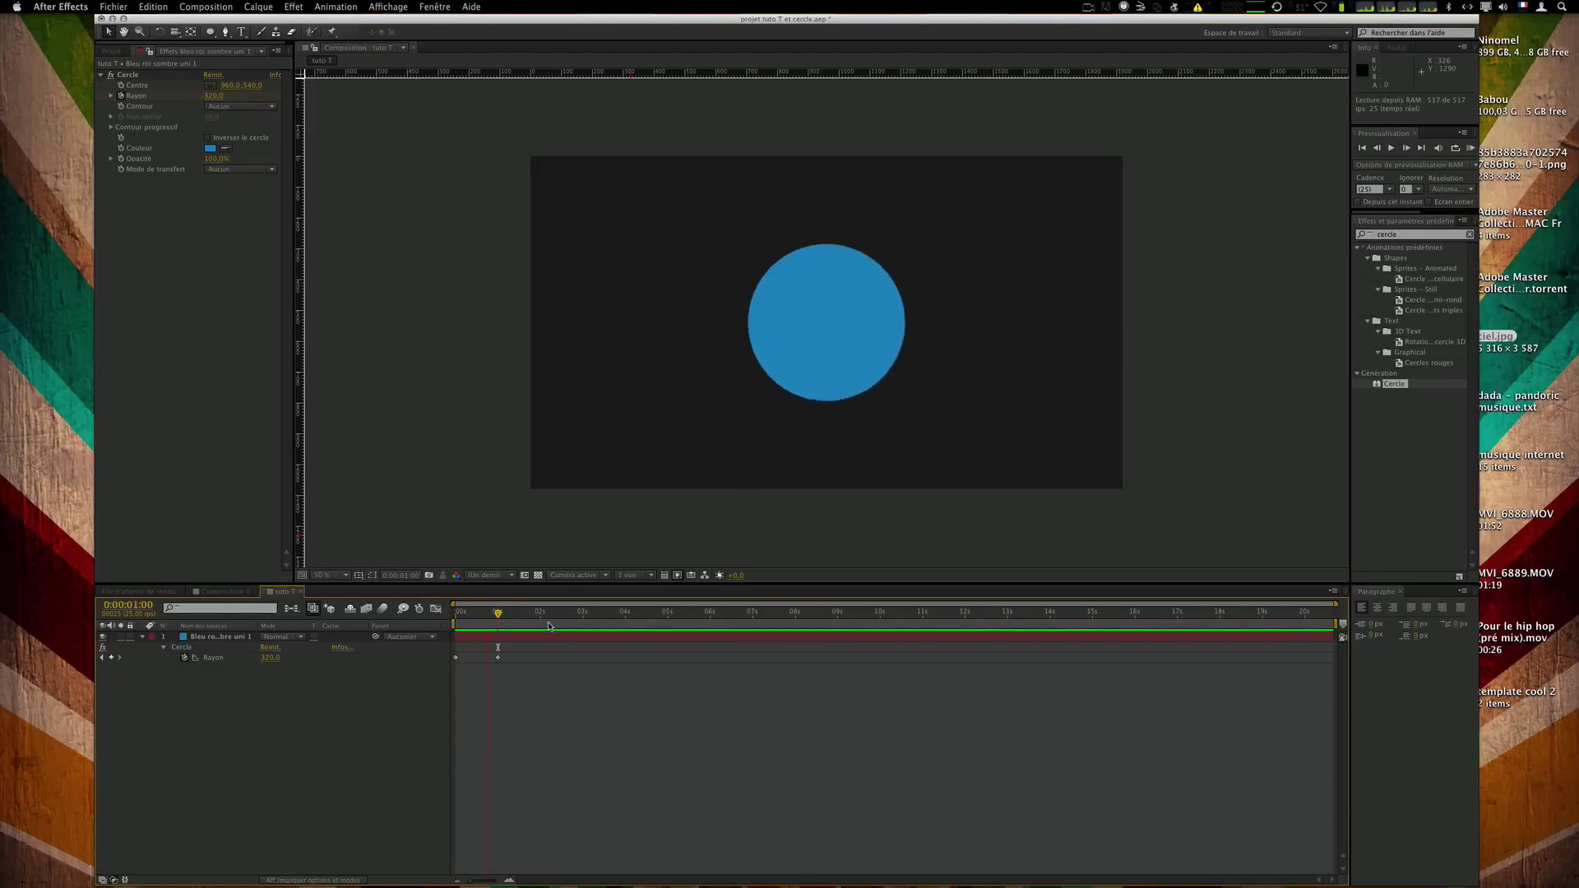
{"action": "left_click_drag", "start_coordinate": [500, 616], "coordinate": [445, 619]}
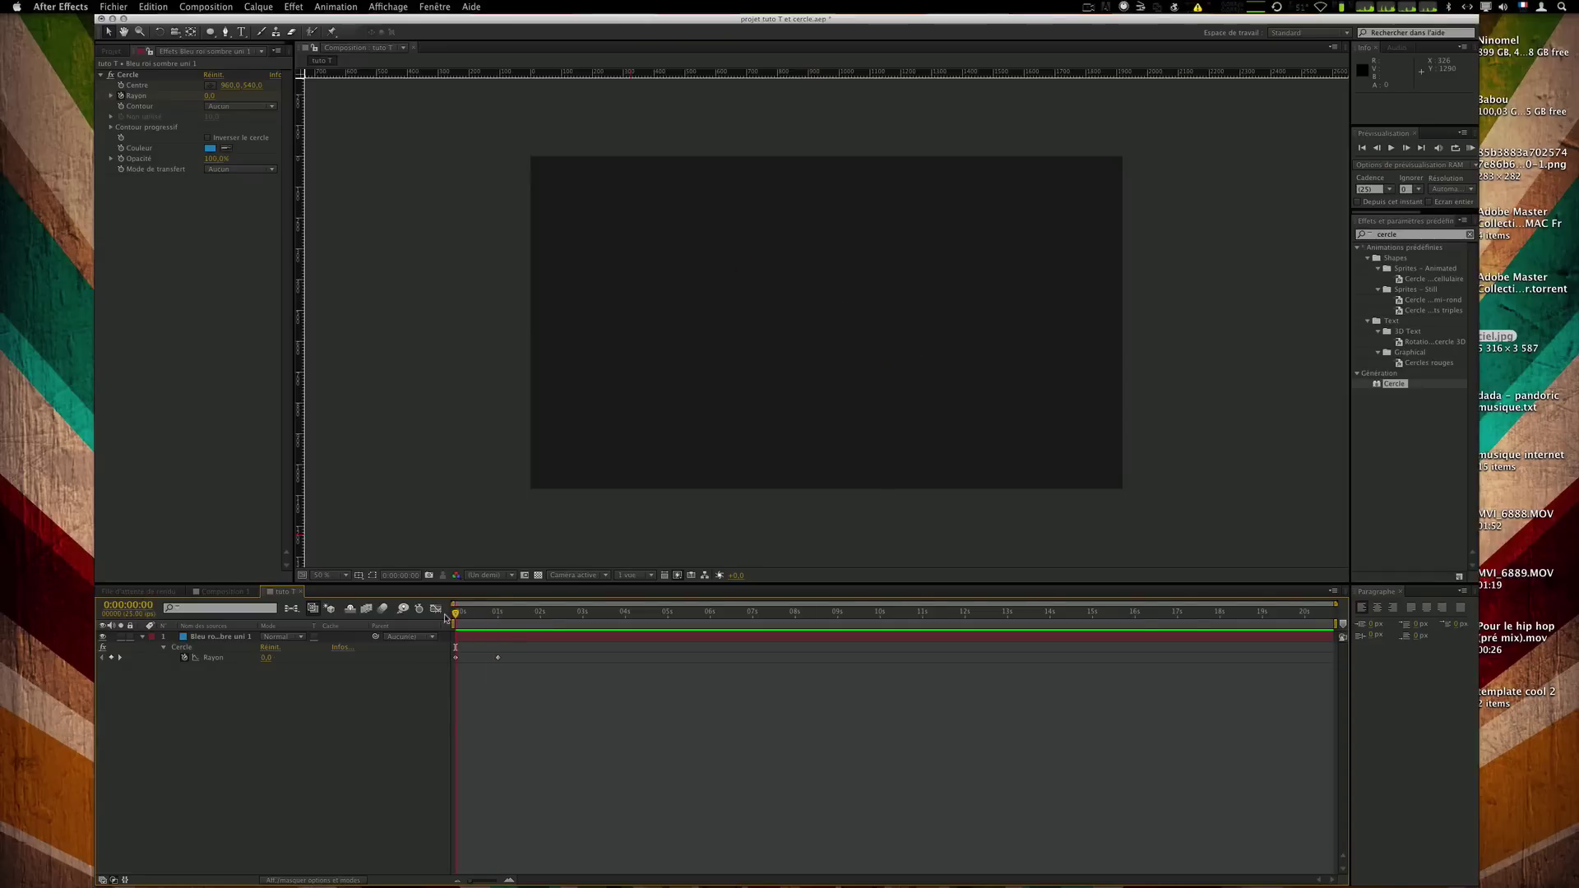
{"action": "key", "text": "space"}
Try the Lissage à l'approche easing on the radius keyframe at 1 second, preview it, and undo it.
{"action": "left_click", "coordinate": [497, 658]}
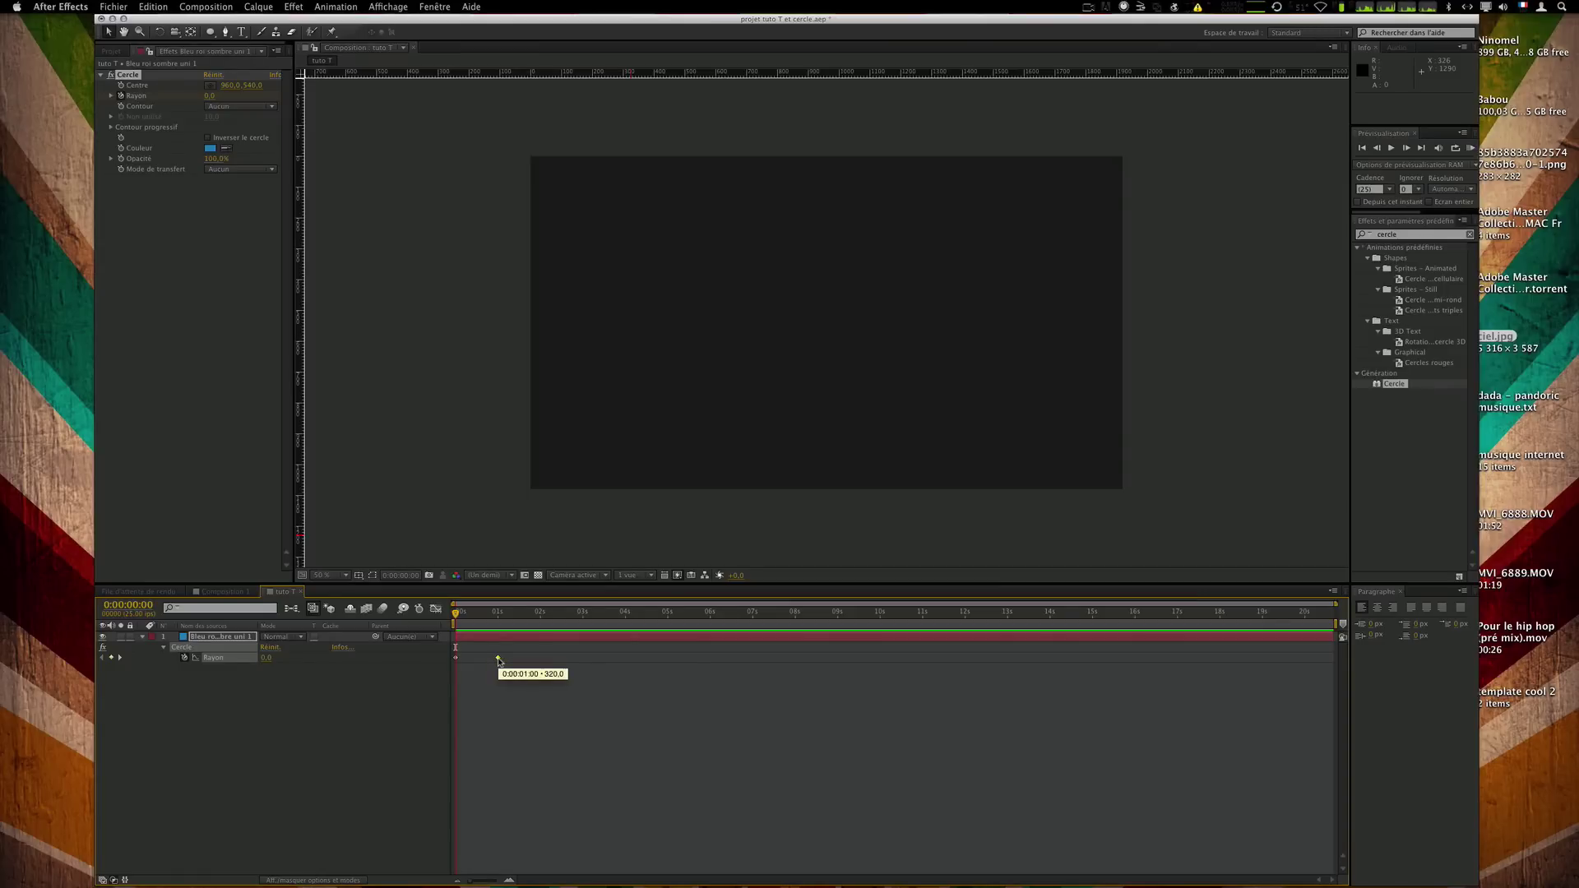
{"action": "right_click", "coordinate": [498, 660]}
{"action": "mouse_move", "coordinate": [650, 790]}
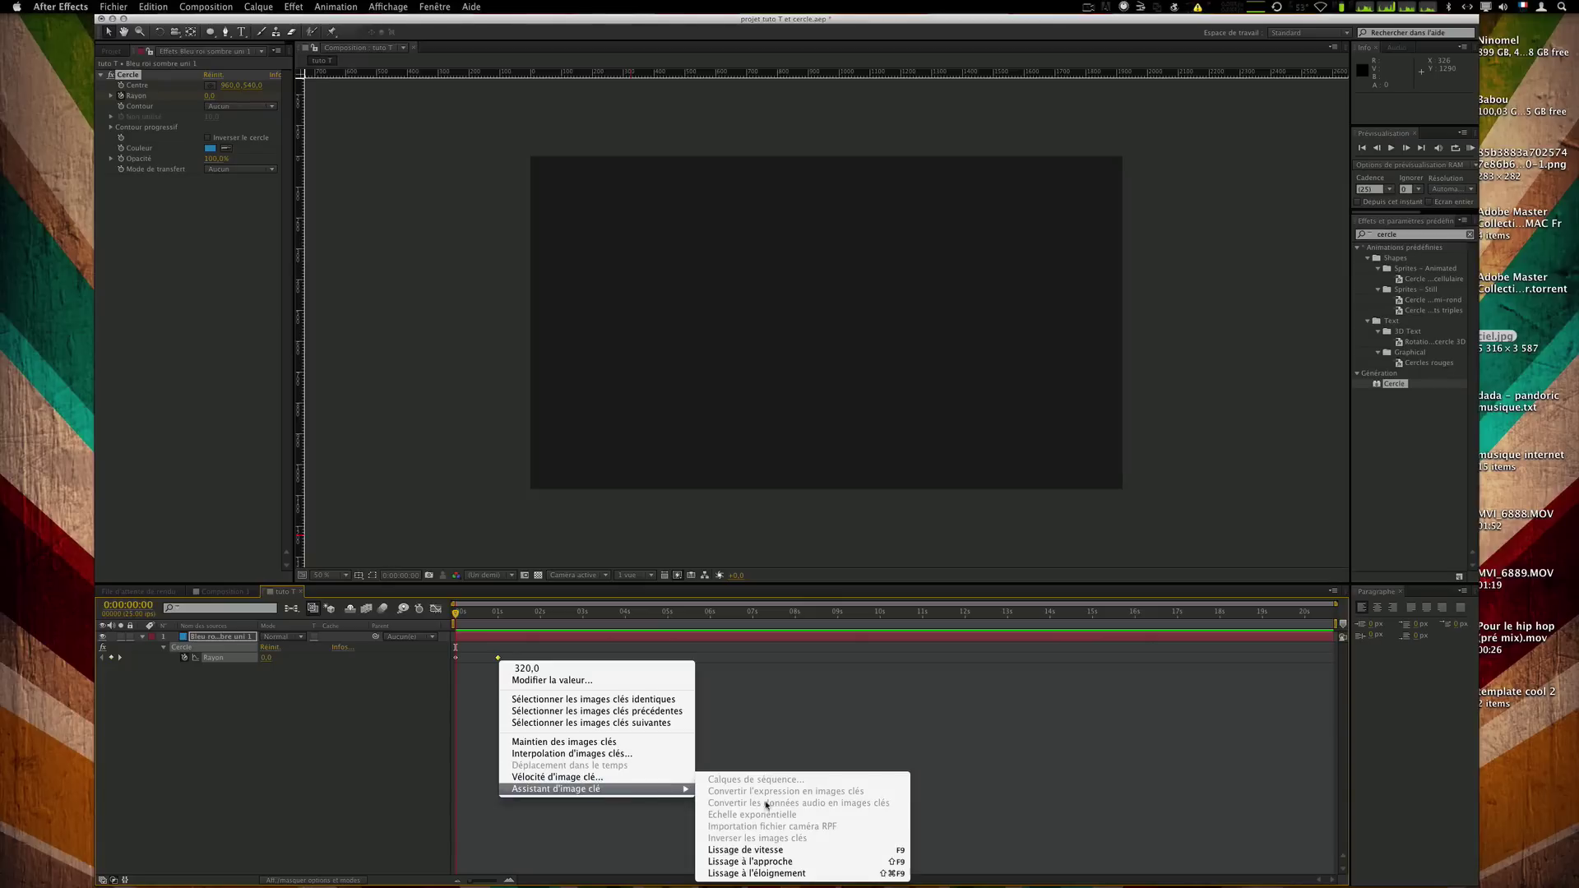
{"action": "left_click", "coordinate": [751, 862]}
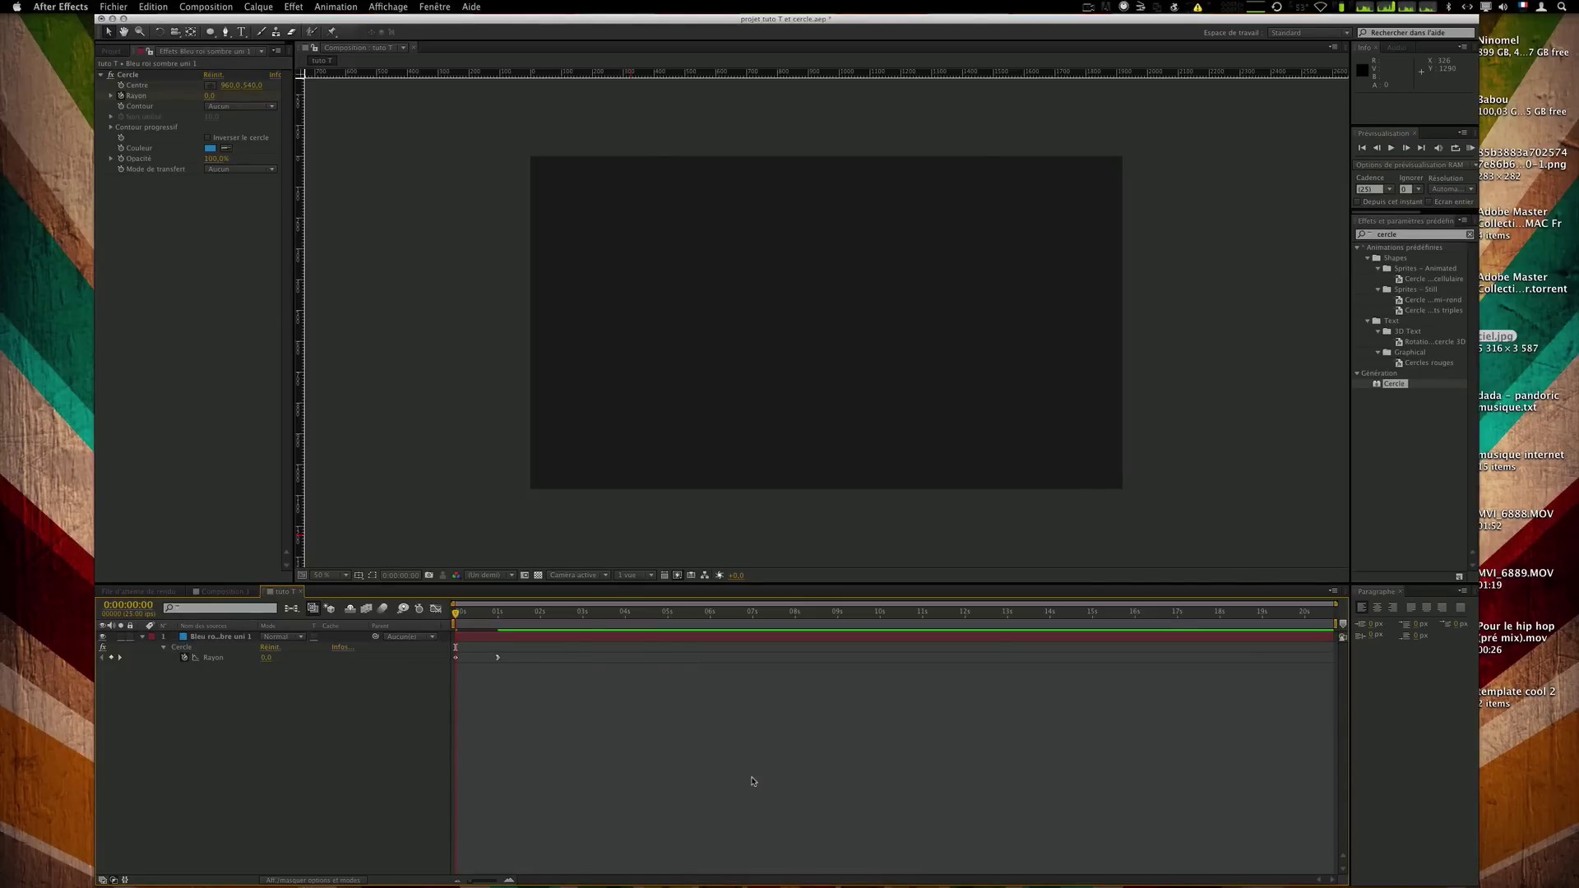
{"action": "key", "text": "space"}
{"action": "key", "text": "super+z"}
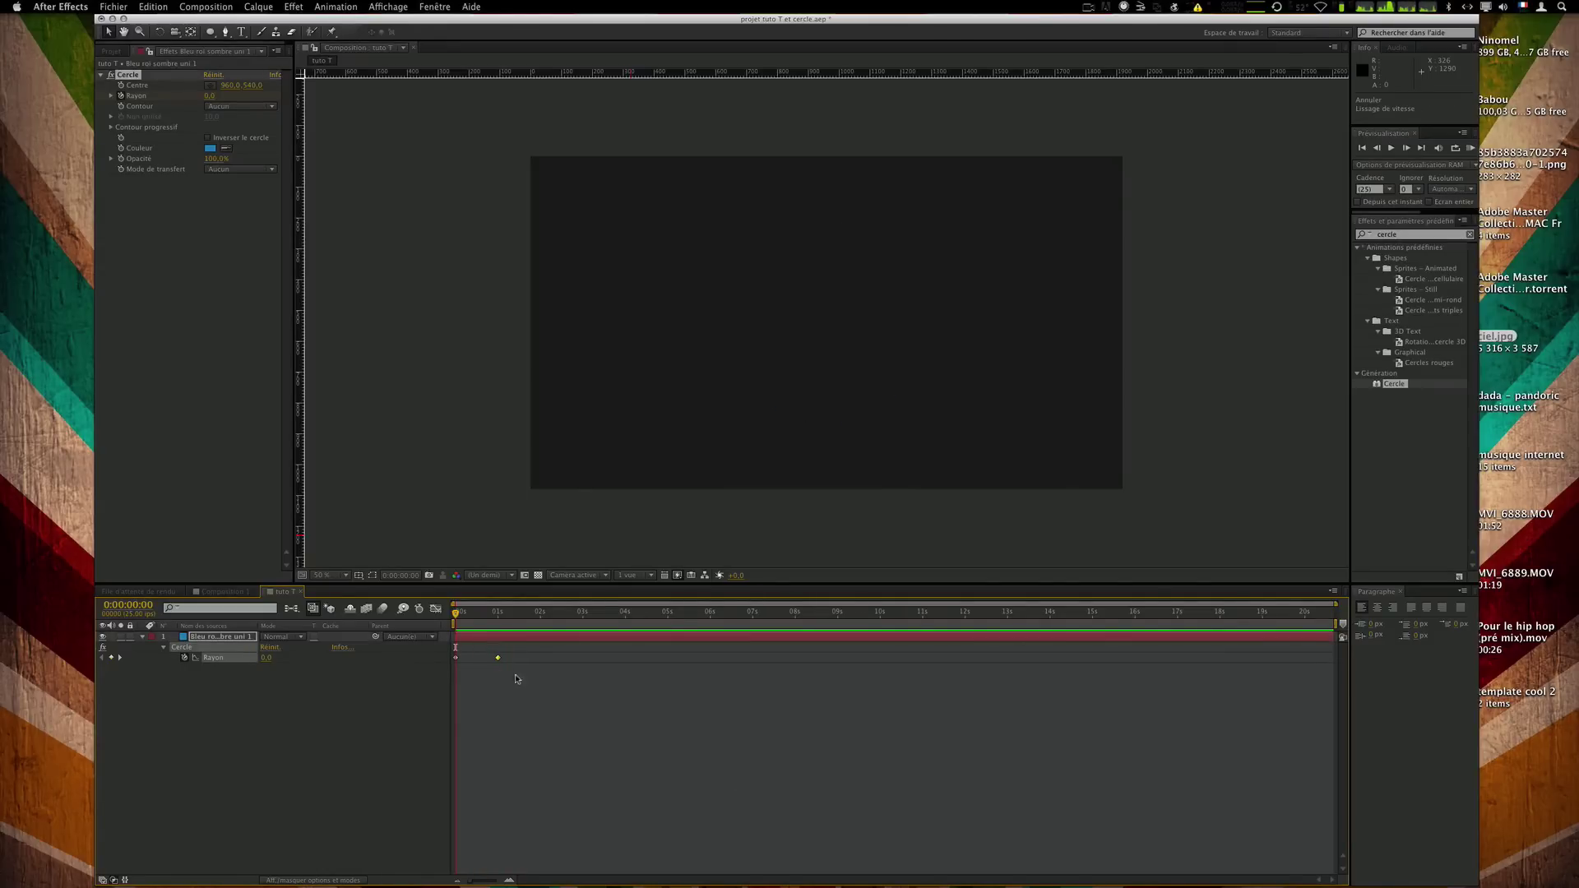
Show the radius animation as a curve in the Graph Editor and apply Easy Ease to both keyframes.
{"action": "left_click", "coordinate": [565, 694]}
{"action": "left_click_drag", "start_coordinate": [571, 698], "coordinate": [495, 617]}
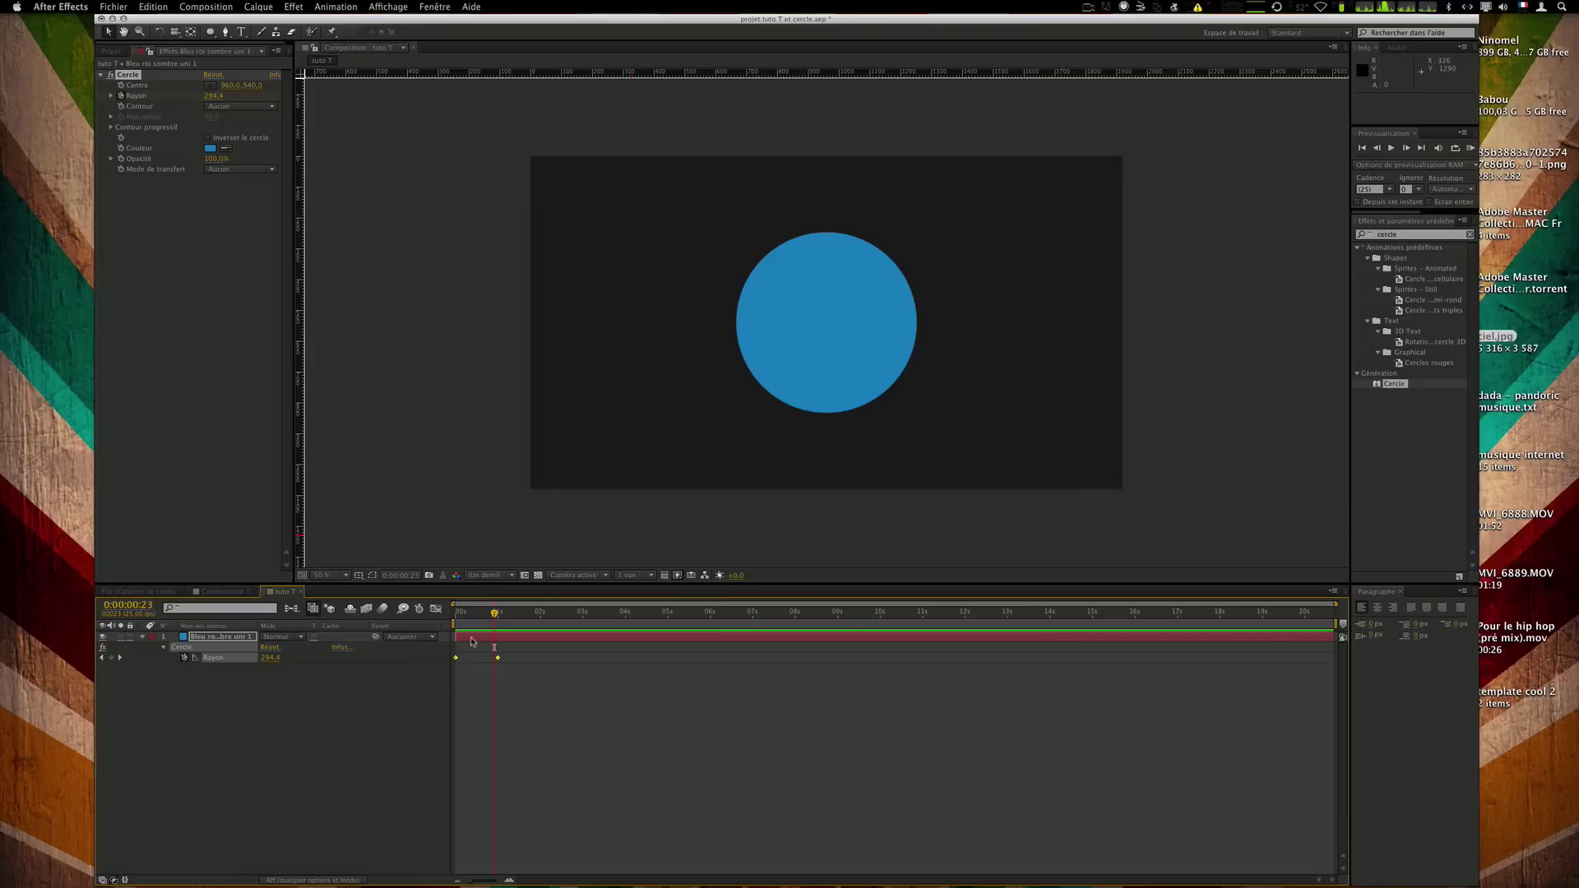
{"action": "left_click", "coordinate": [436, 610]}
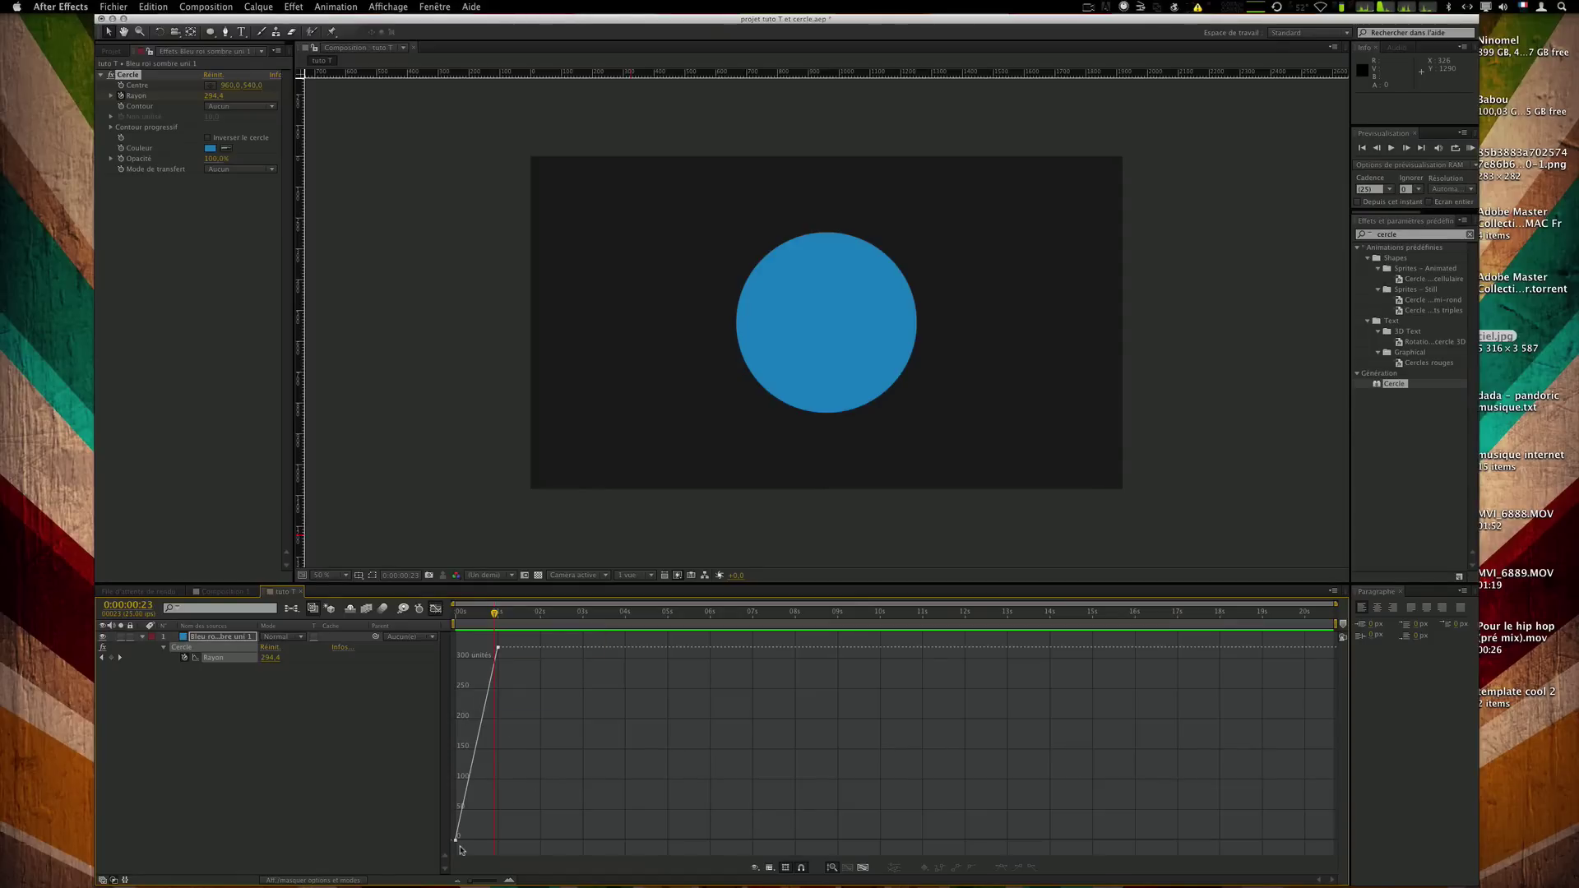
{"action": "left_click_drag", "start_coordinate": [455, 849], "coordinate": [509, 644]}
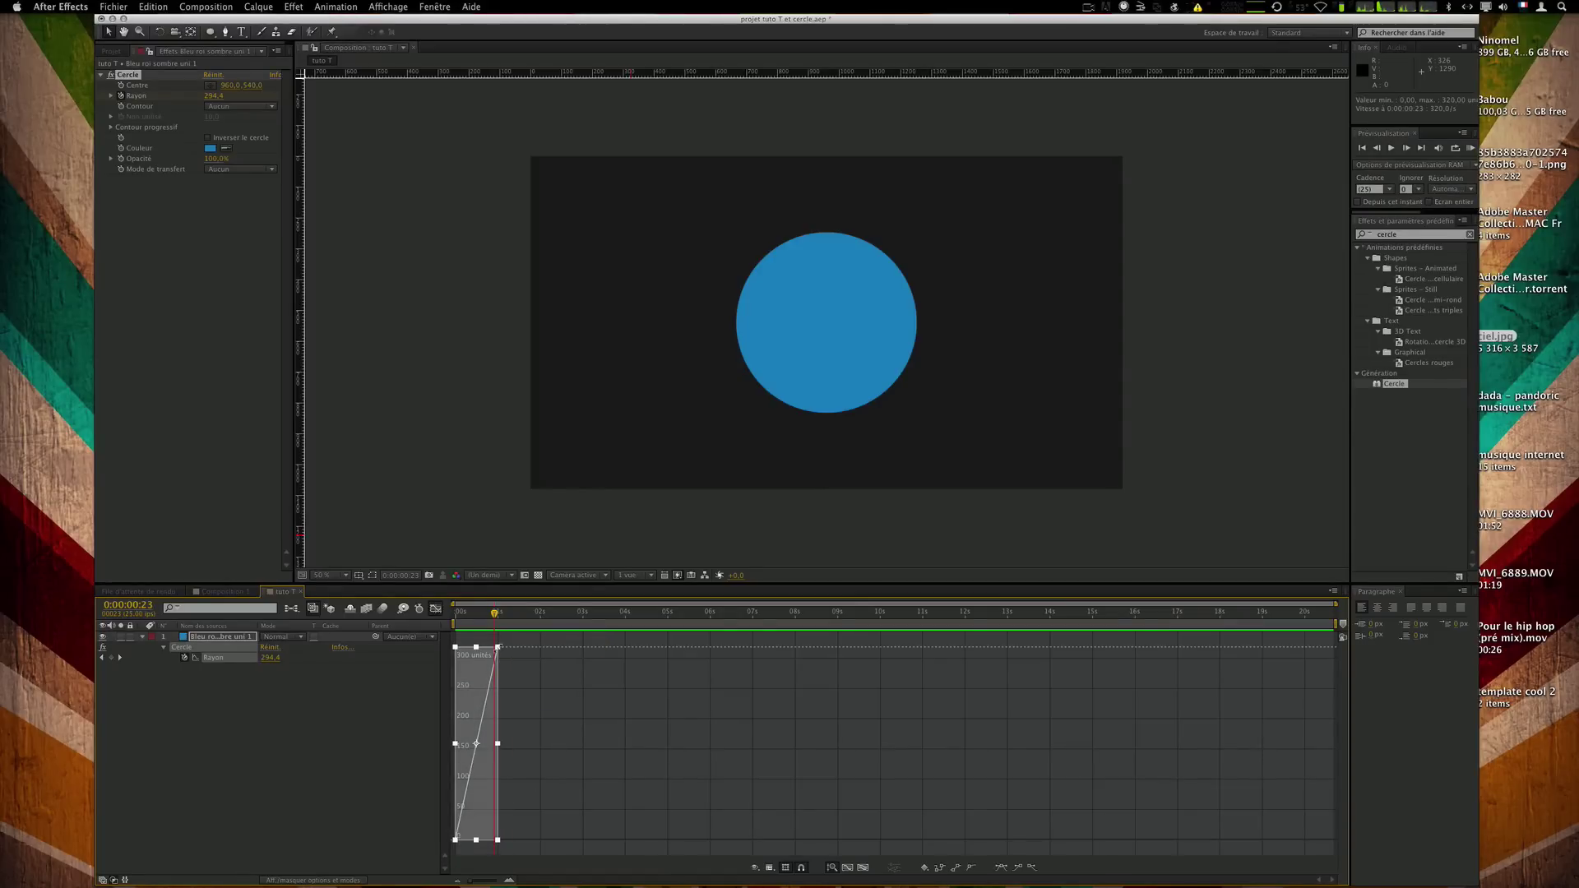
{"action": "left_click", "coordinate": [1002, 870]}
{"action": "left_click", "coordinate": [788, 758]}
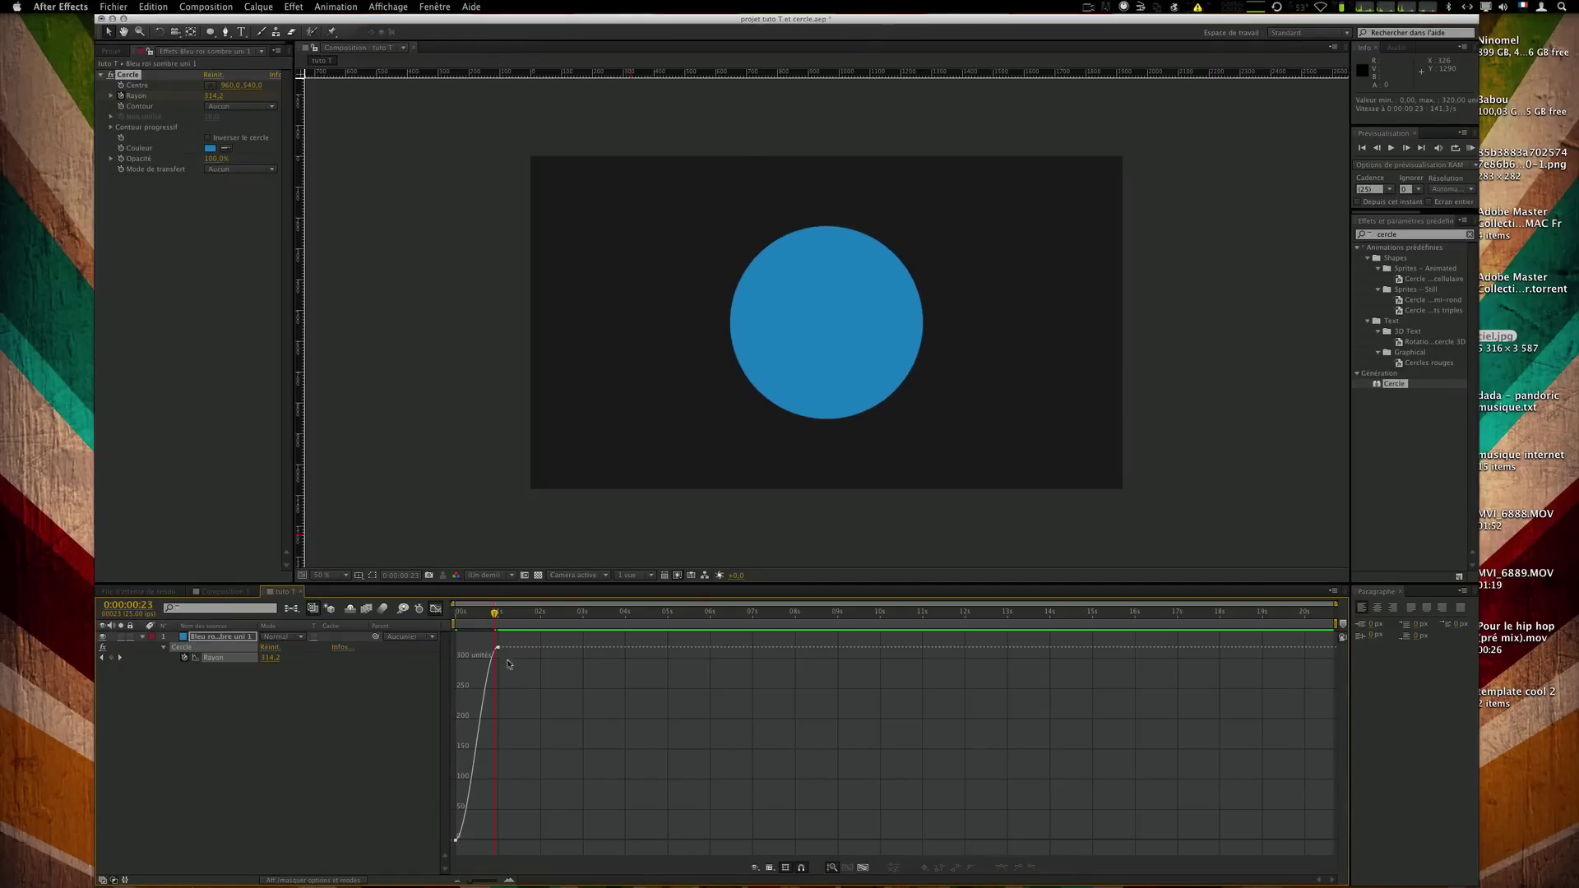
Stretch the second radius keyframe's incoming handle back toward the first keyframe so the growth slows gradually, and scrub through the result.
{"action": "left_click", "coordinate": [486, 654]}
{"action": "mouse_move", "coordinate": [483, 648]}
{"action": "left_mouse_down"}
{"action": "mouse_move", "coordinate": [457, 650]}
{"action": "mouse_move", "coordinate": [610, 687]}
{"action": "mouse_move", "coordinate": [477, 633]}
{"action": "mouse_move", "coordinate": [510, 658]}
{"action": "mouse_move", "coordinate": [485, 682]}
{"action": "mouse_move", "coordinate": [494, 658]}
{"action": "mouse_move", "coordinate": [459, 640]}
{"action": "mouse_move", "coordinate": [485, 654]}
{"action": "left_mouse_up"}
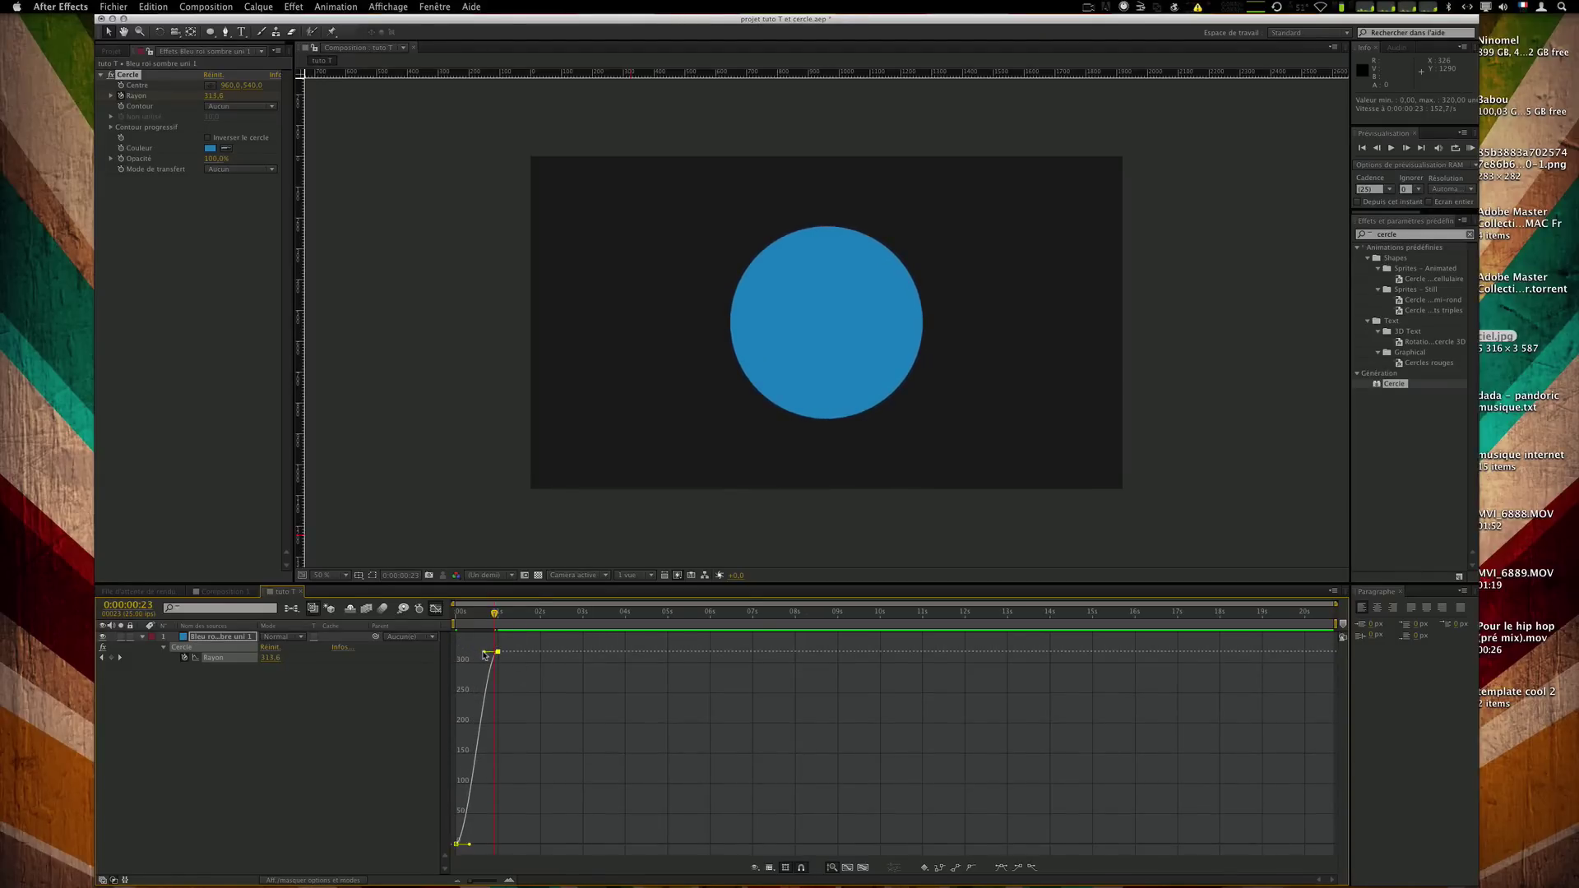
{"action": "left_click_drag", "start_coordinate": [485, 655], "coordinate": [468, 619]}
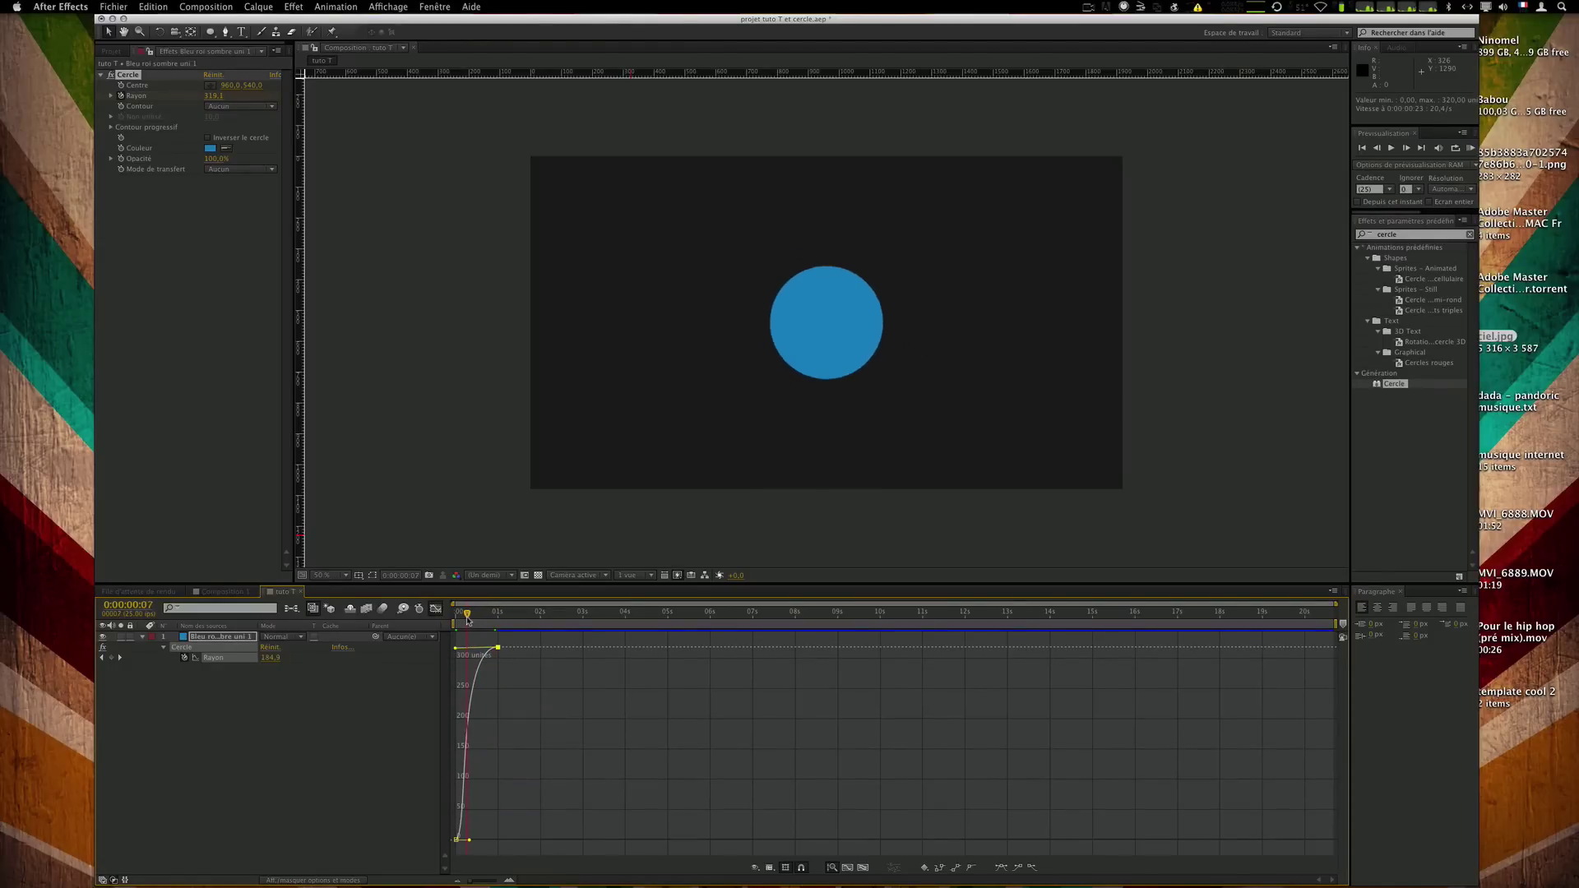
{"action": "left_click", "coordinate": [497, 649]}
{"action": "left_click_drag", "start_coordinate": [467, 613], "coordinate": [482, 617]}
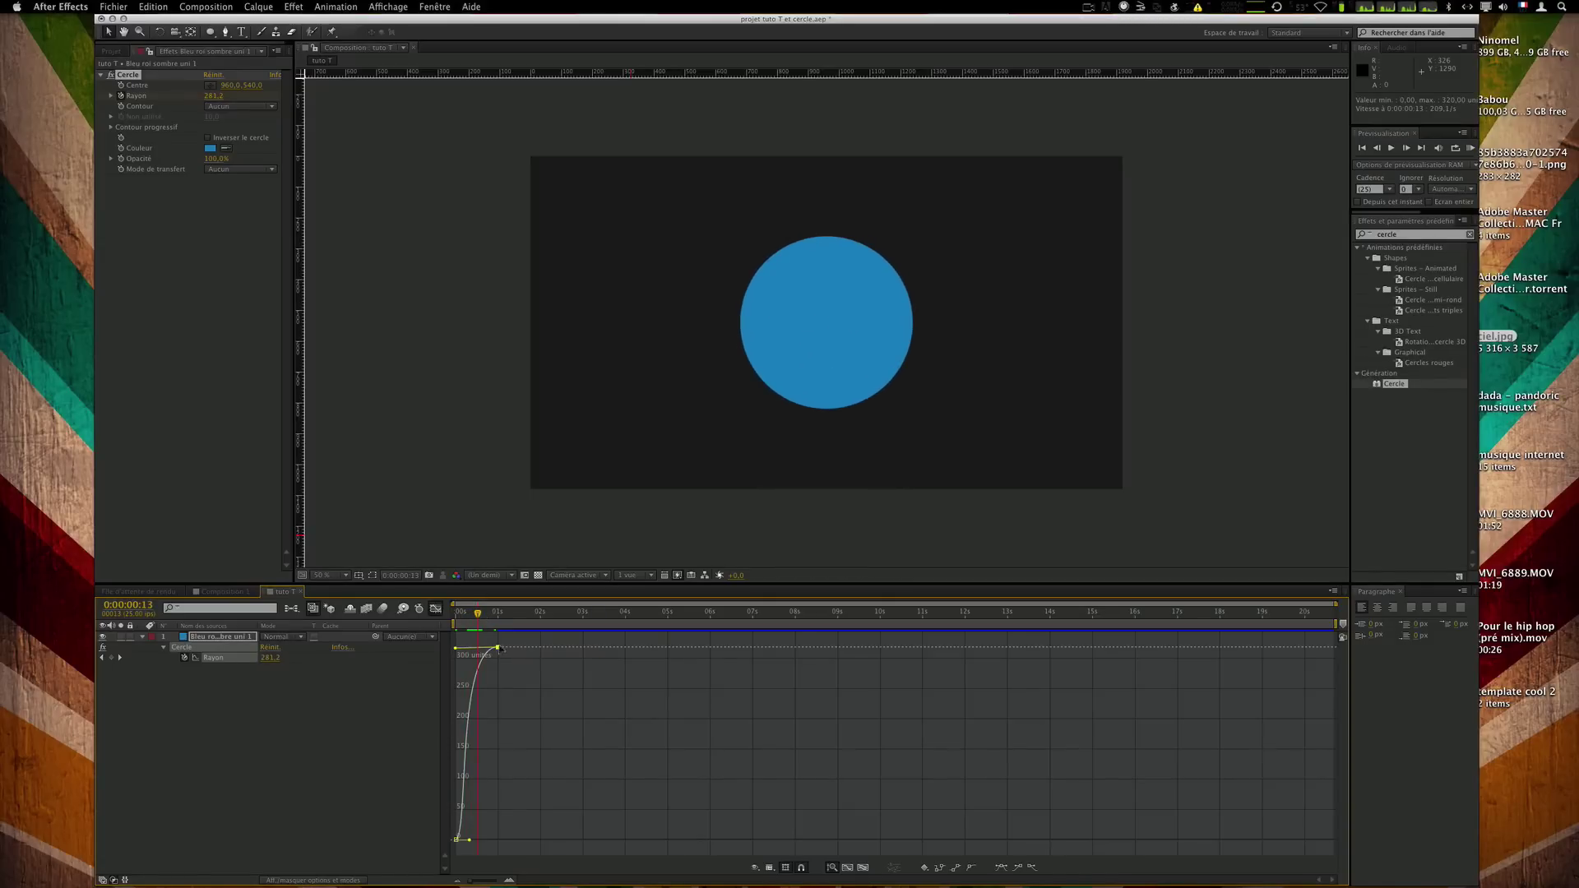
Move the second radius keyframe to 0:00:01:15 and preview the circle's growth.
{"action": "mouse_move", "coordinate": [499, 650]}
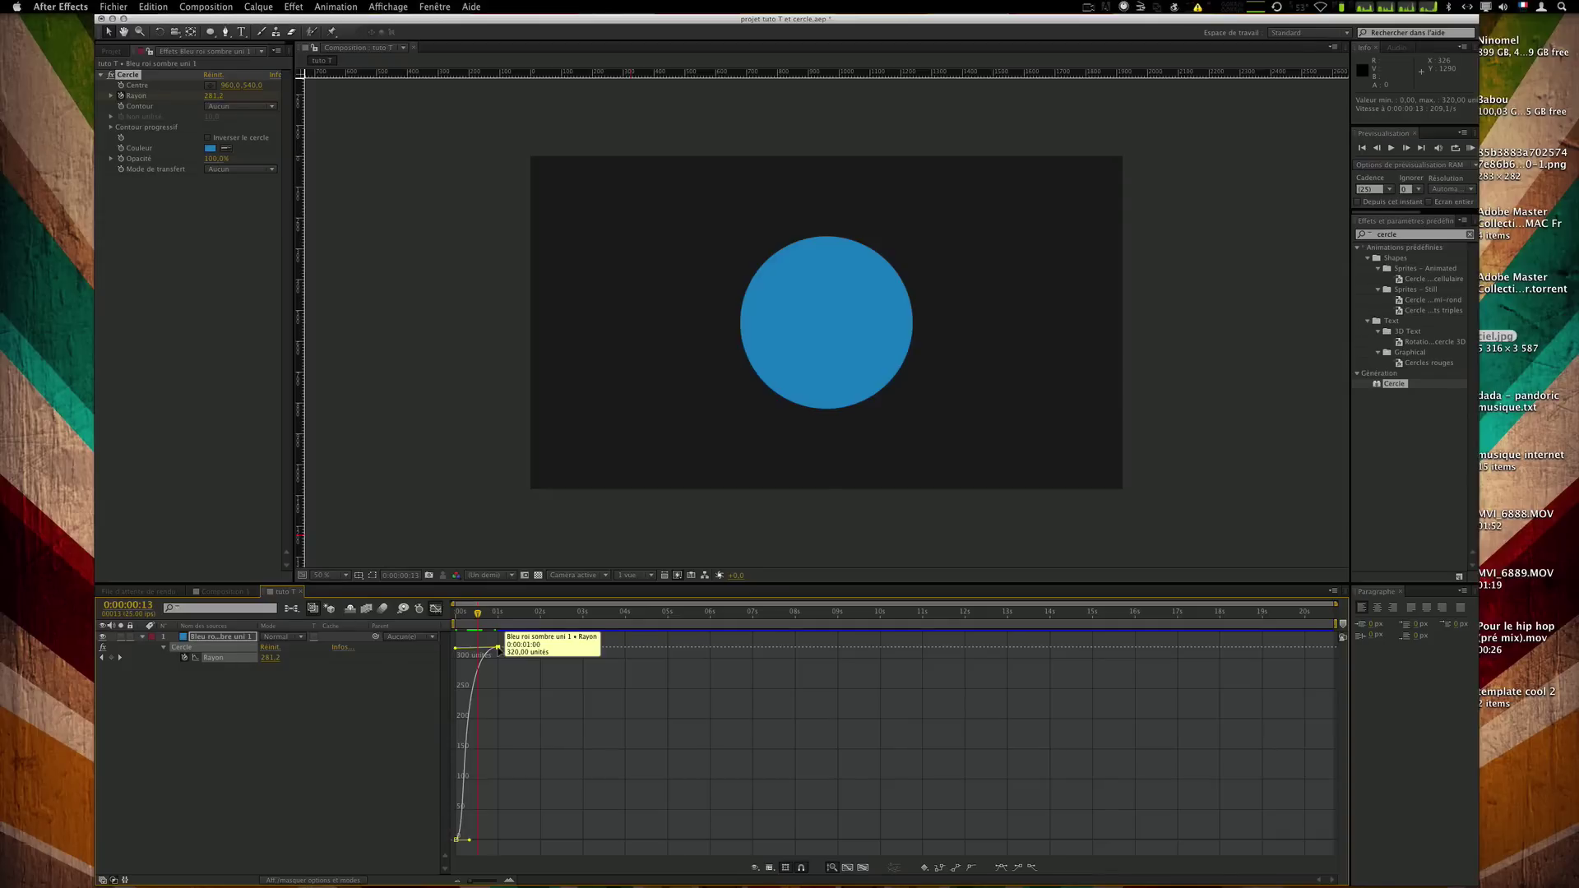
{"action": "left_click_drag", "start_coordinate": [499, 650], "coordinate": [523, 650]}
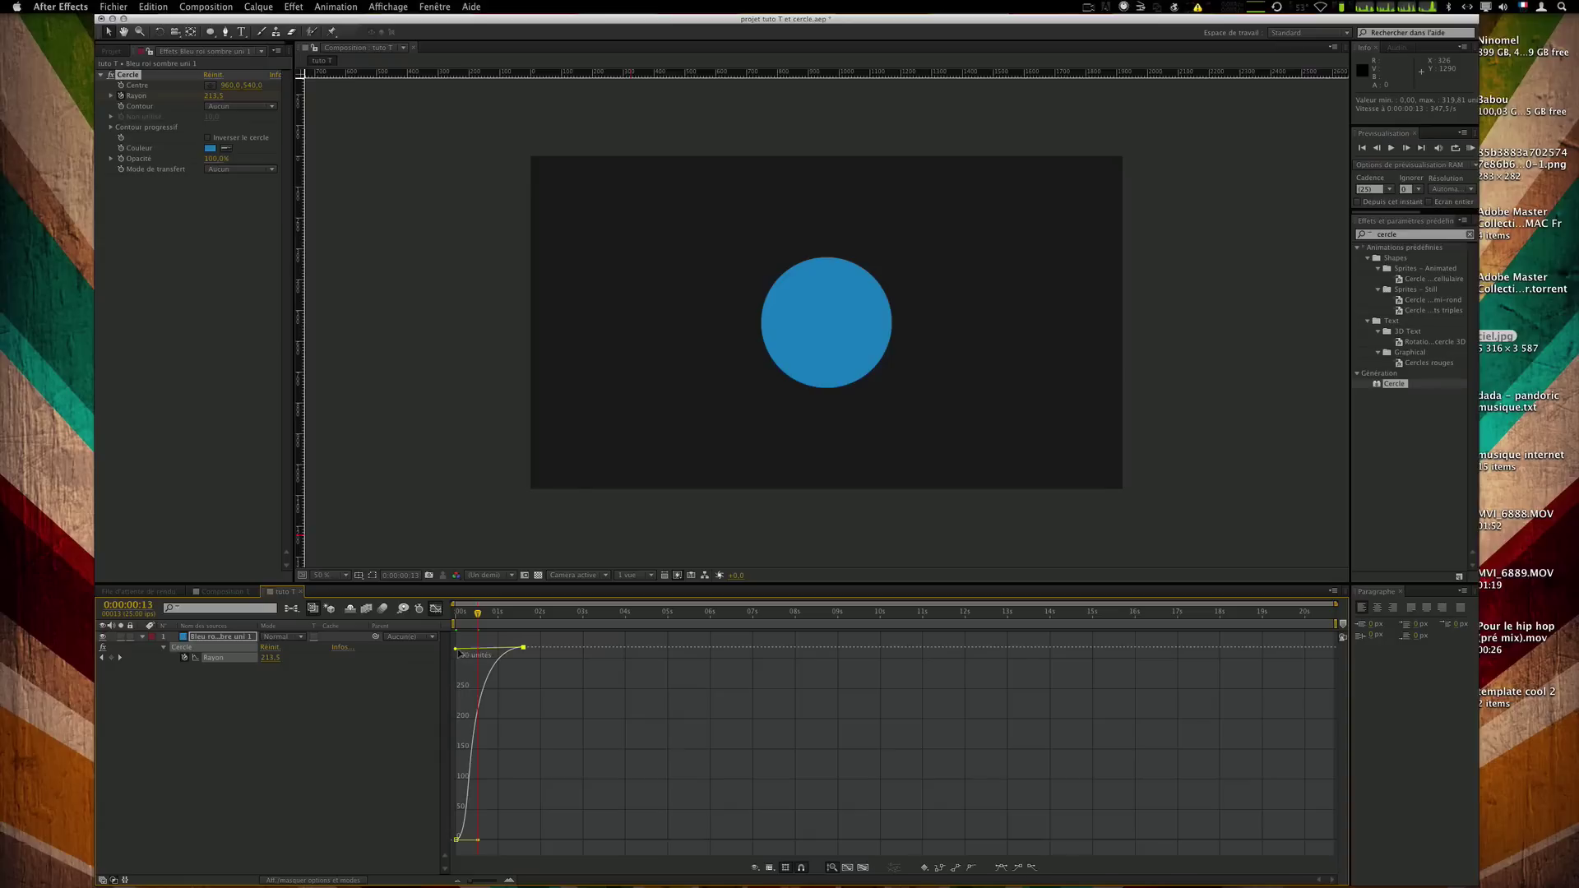
{"action": "left_click", "coordinate": [510, 678]}
{"action": "key", "text": "KP_0"}
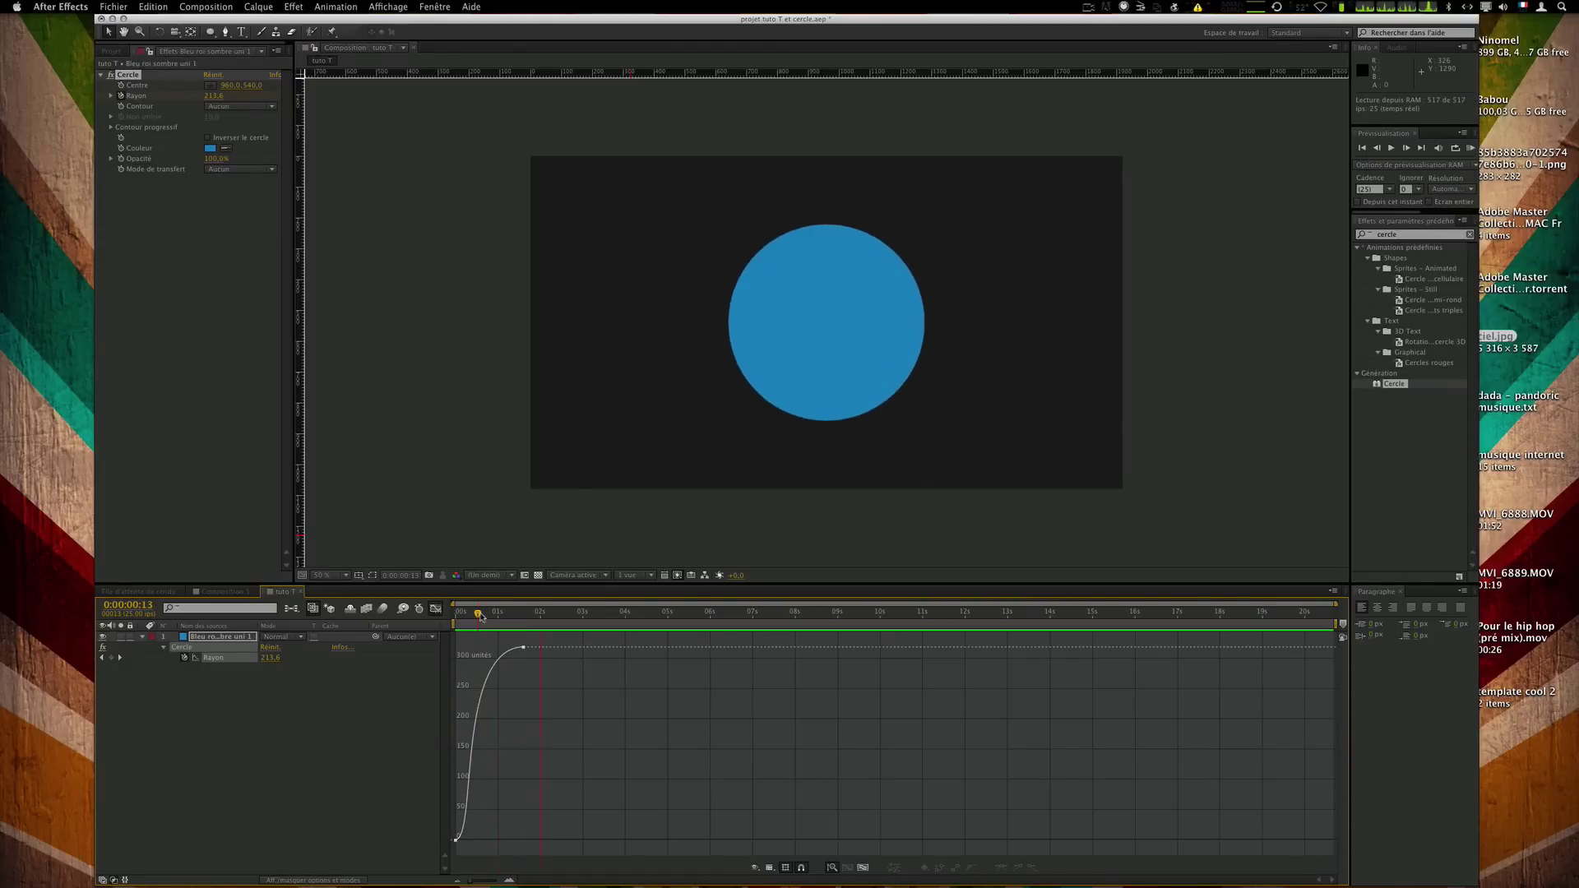
{"action": "key", "text": "space"}
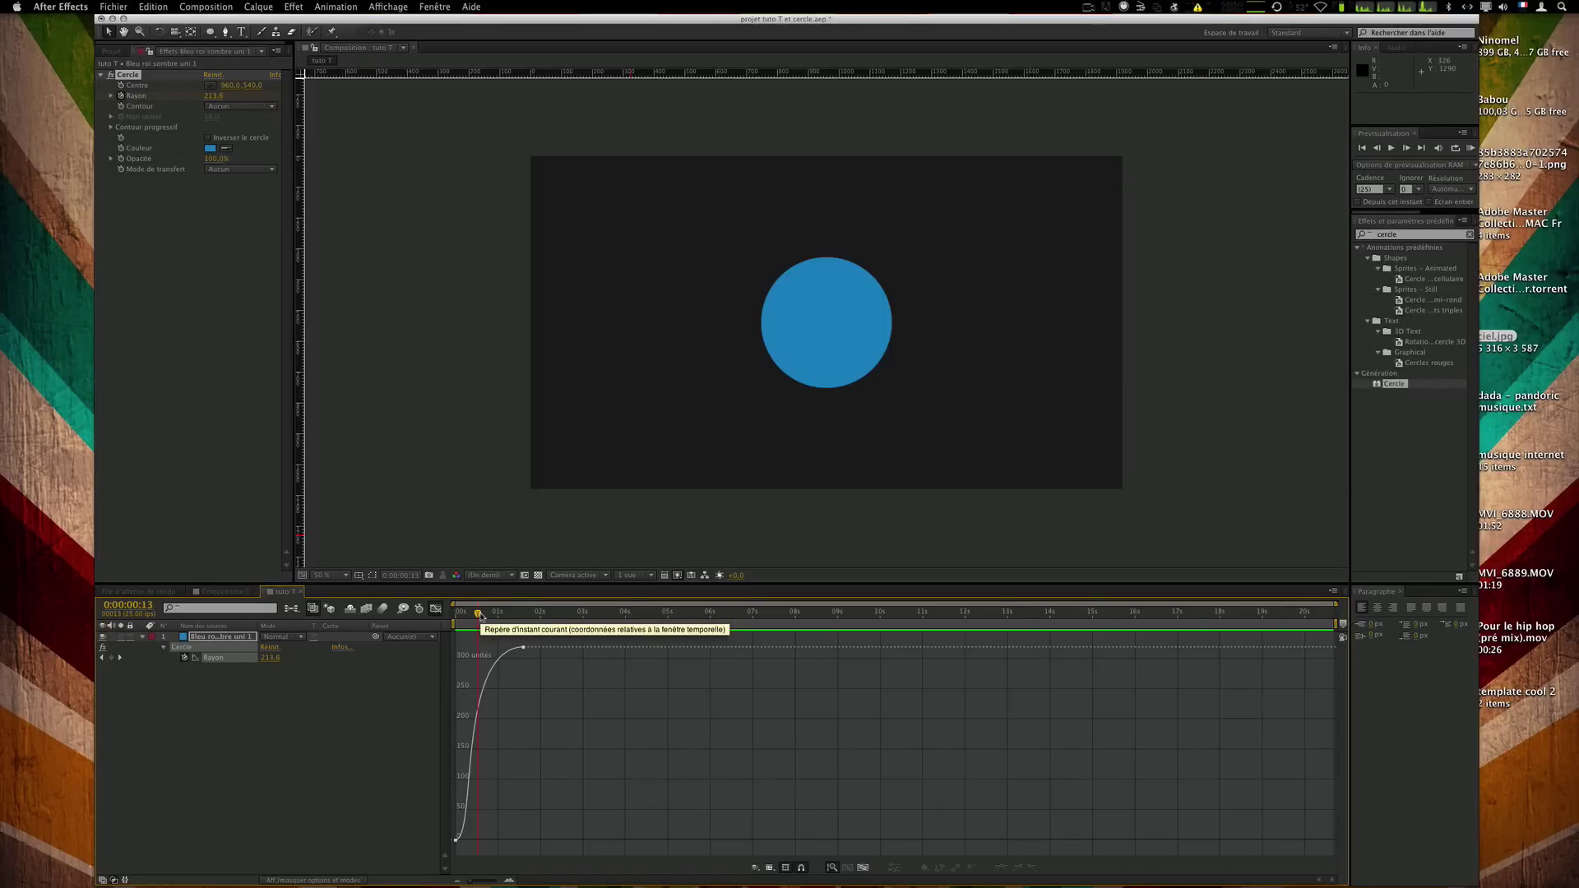
{"action": "key", "text": "KP_0"}
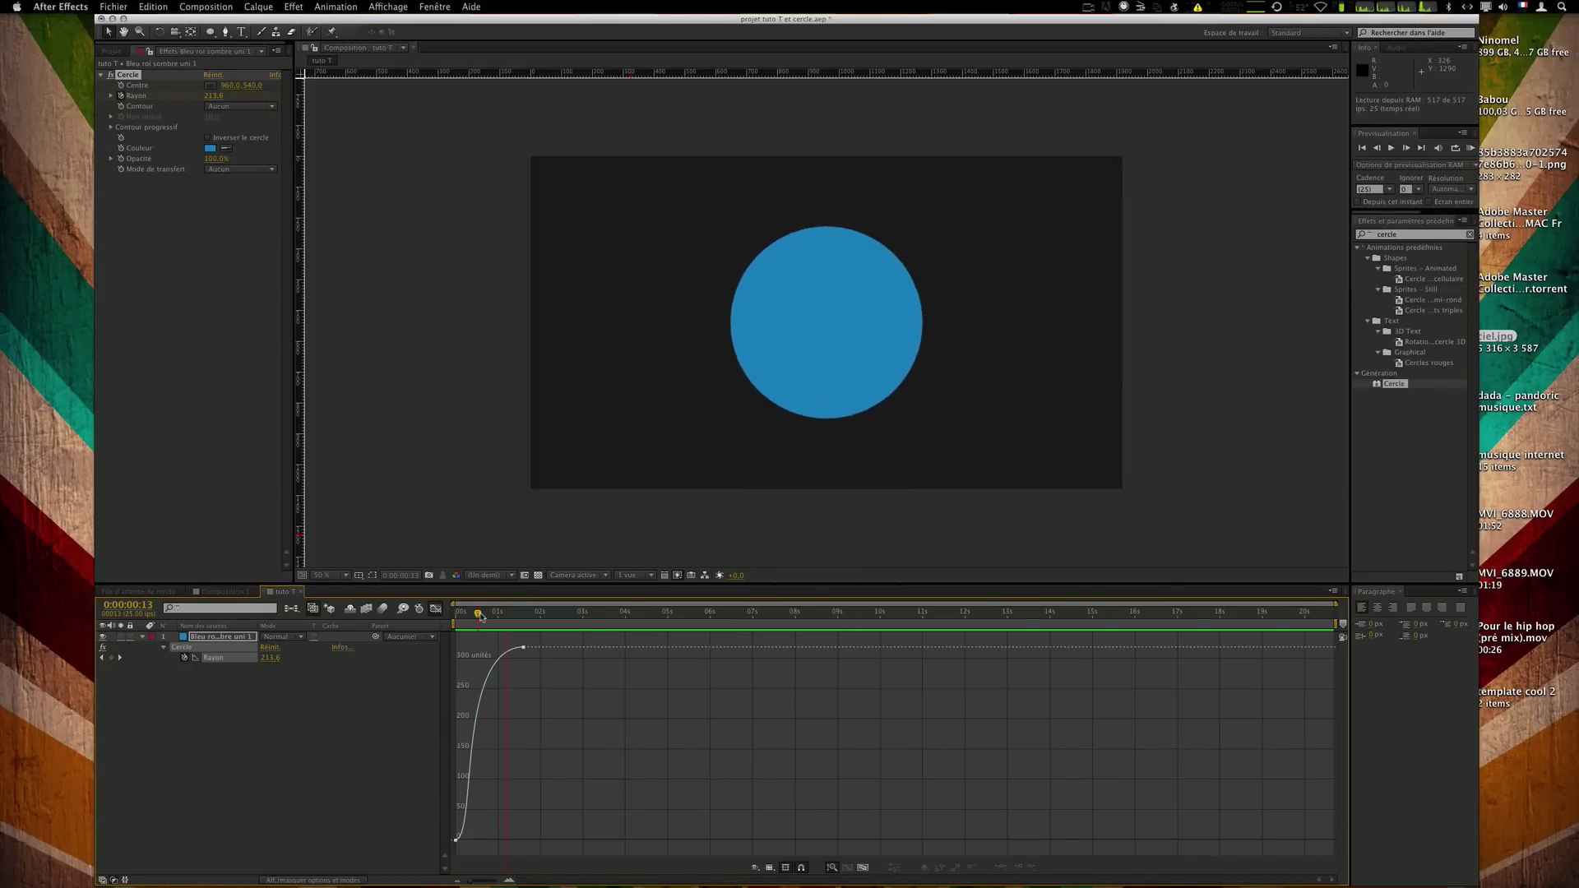
{"action": "key", "text": "KP_0"}
Reshape the first radius keyframe's outgoing handle, trying several angles before making it long and shallow for a slower start, and preview the growth.
{"action": "left_click", "coordinate": [475, 836]}
{"action": "left_click_drag", "start_coordinate": [480, 844], "coordinate": [497, 830]}
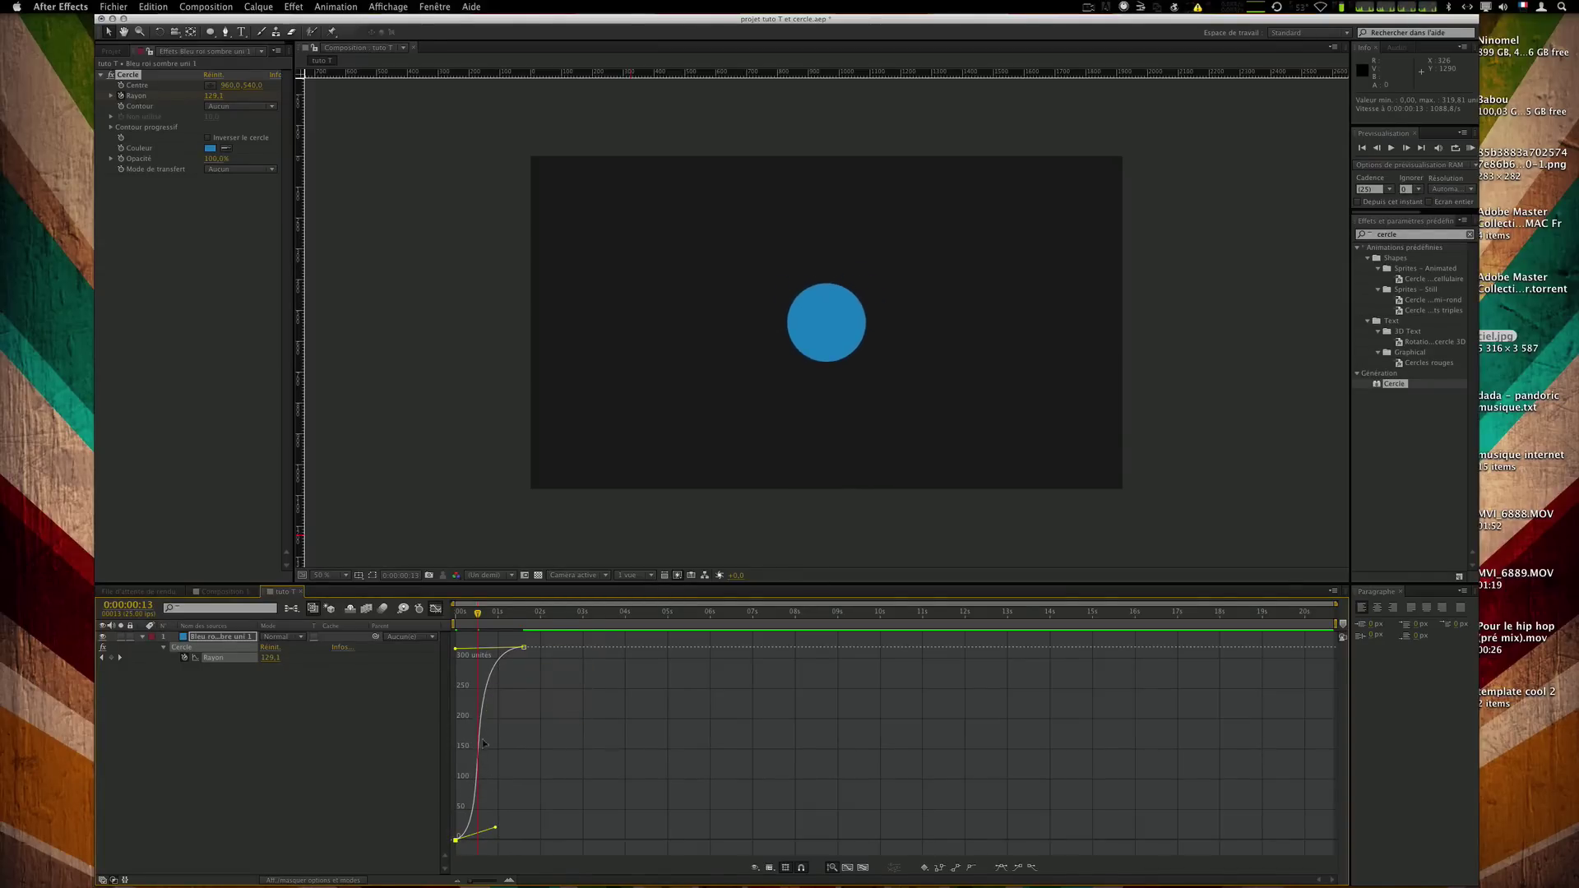
{"action": "key", "text": "space"}
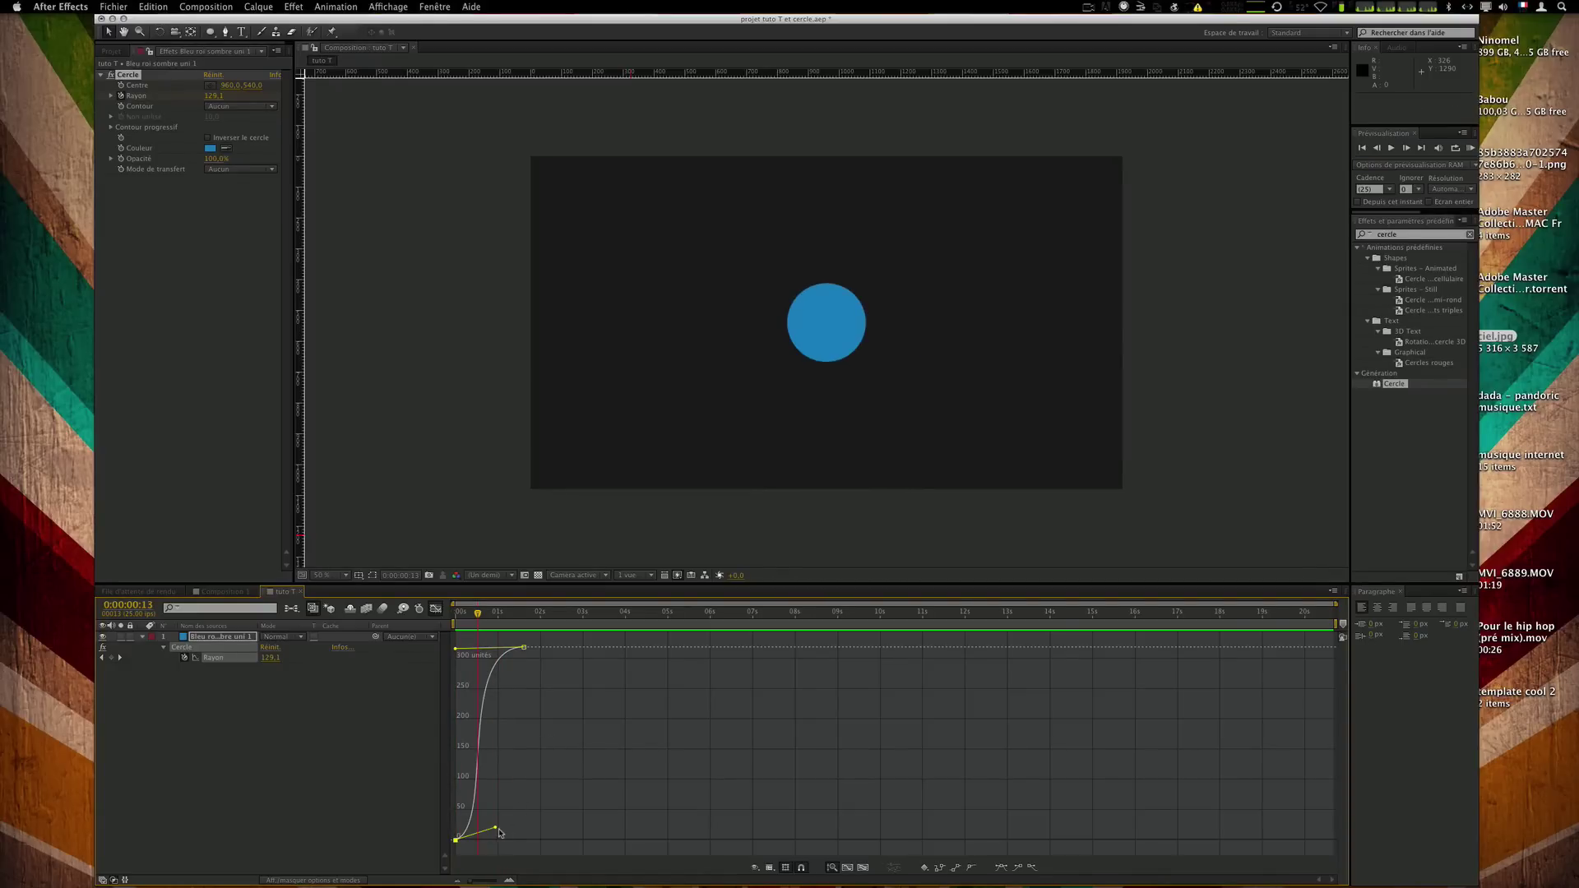
{"action": "left_click_drag", "start_coordinate": [497, 821], "coordinate": [501, 782]}
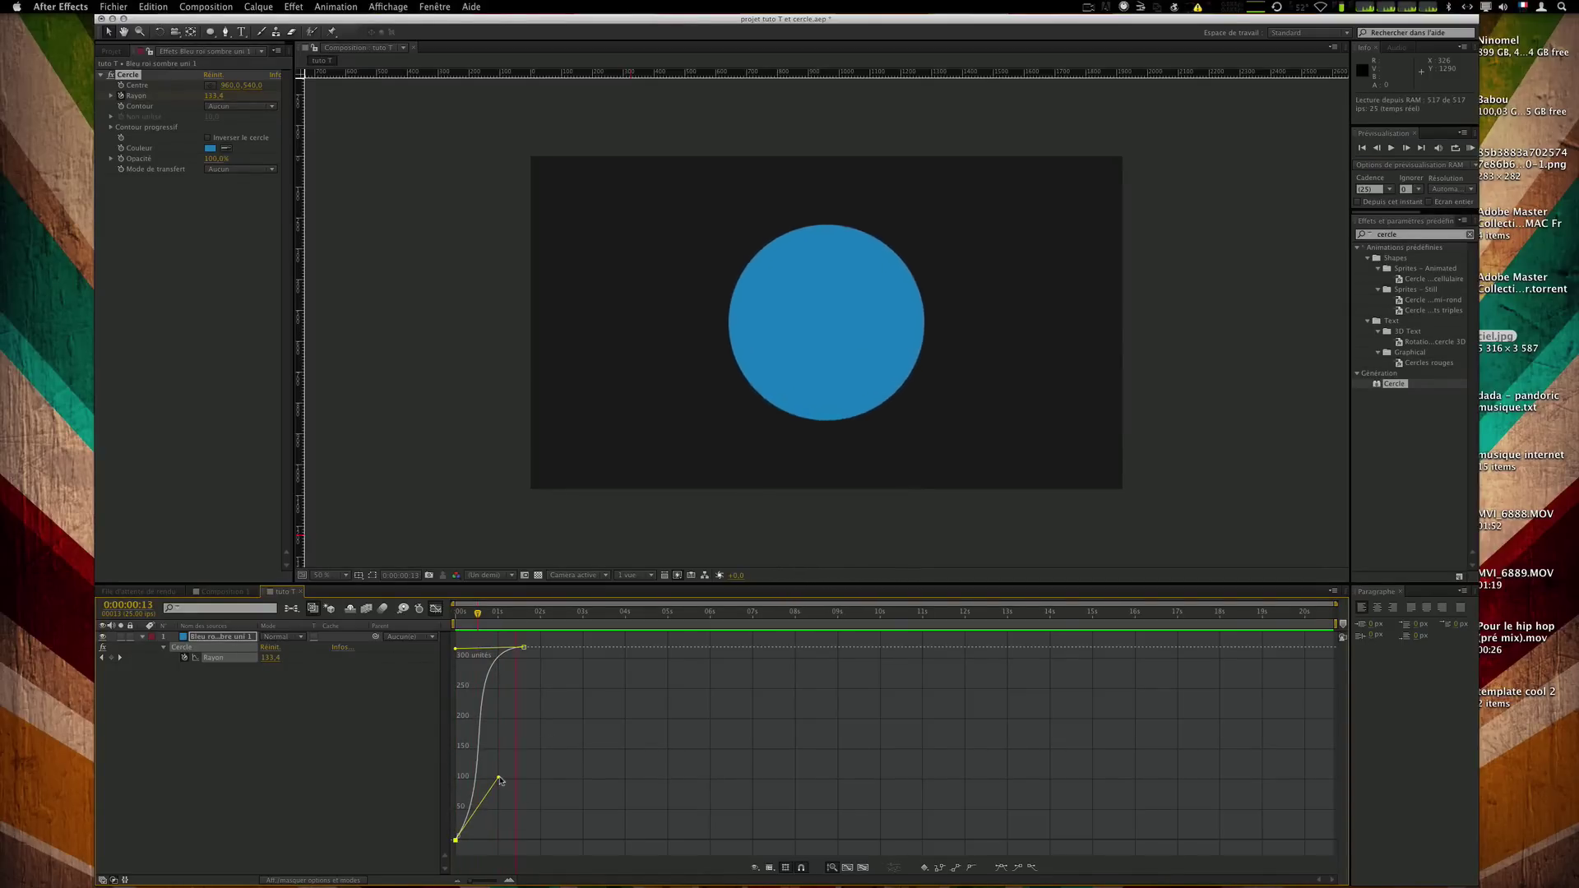
{"action": "left_click_drag", "start_coordinate": [501, 782], "coordinate": [483, 782]}
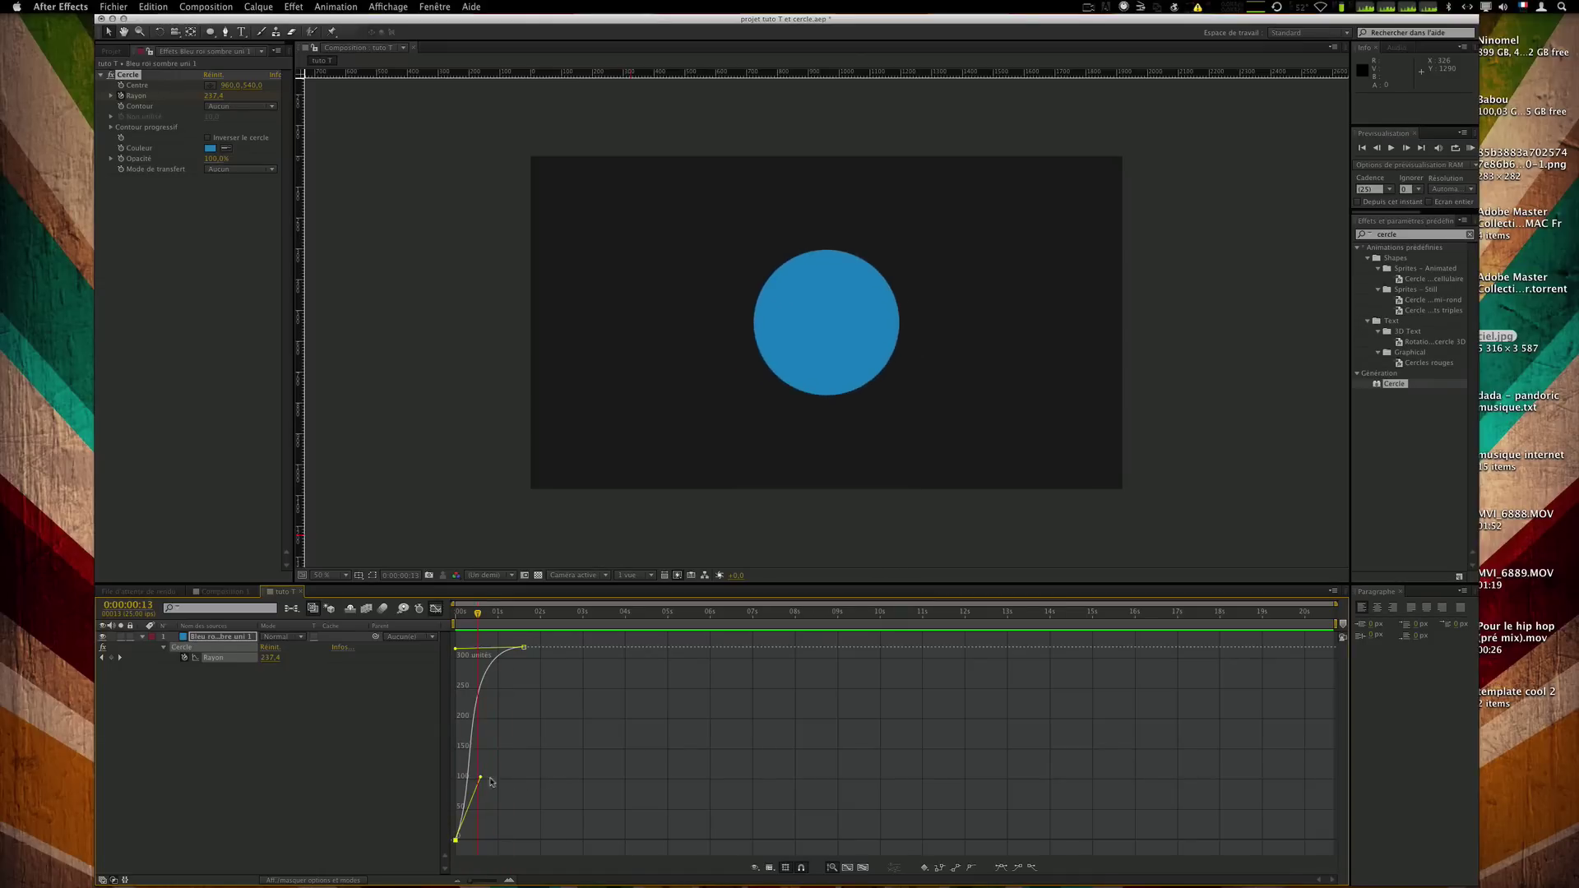
{"action": "left_click_drag", "start_coordinate": [481, 777], "coordinate": [510, 809]}
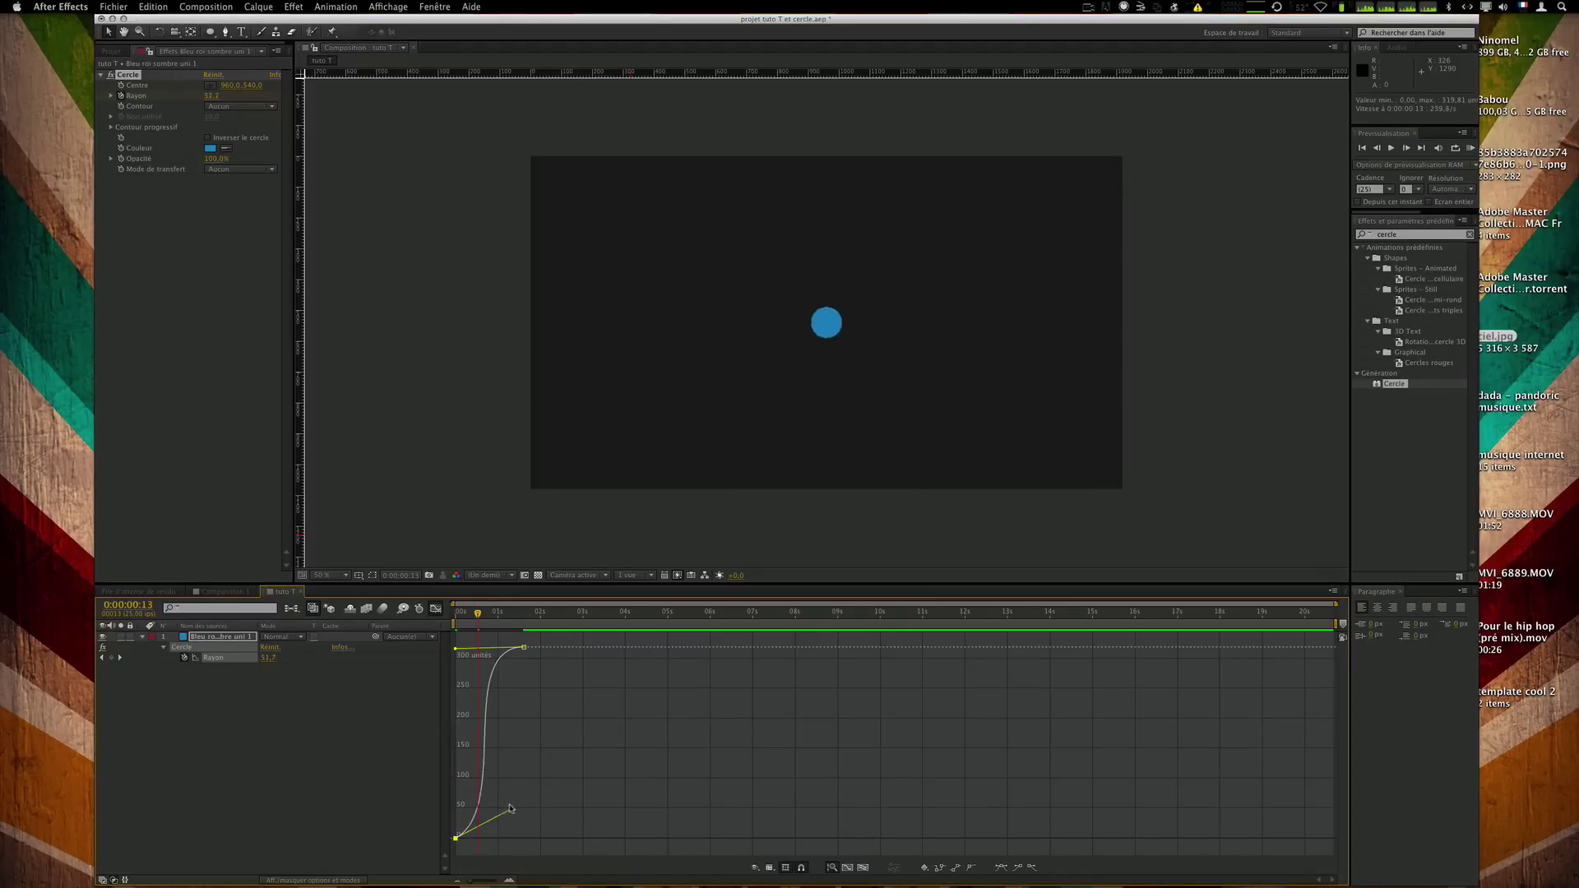
{"action": "key", "text": "KP_0"}
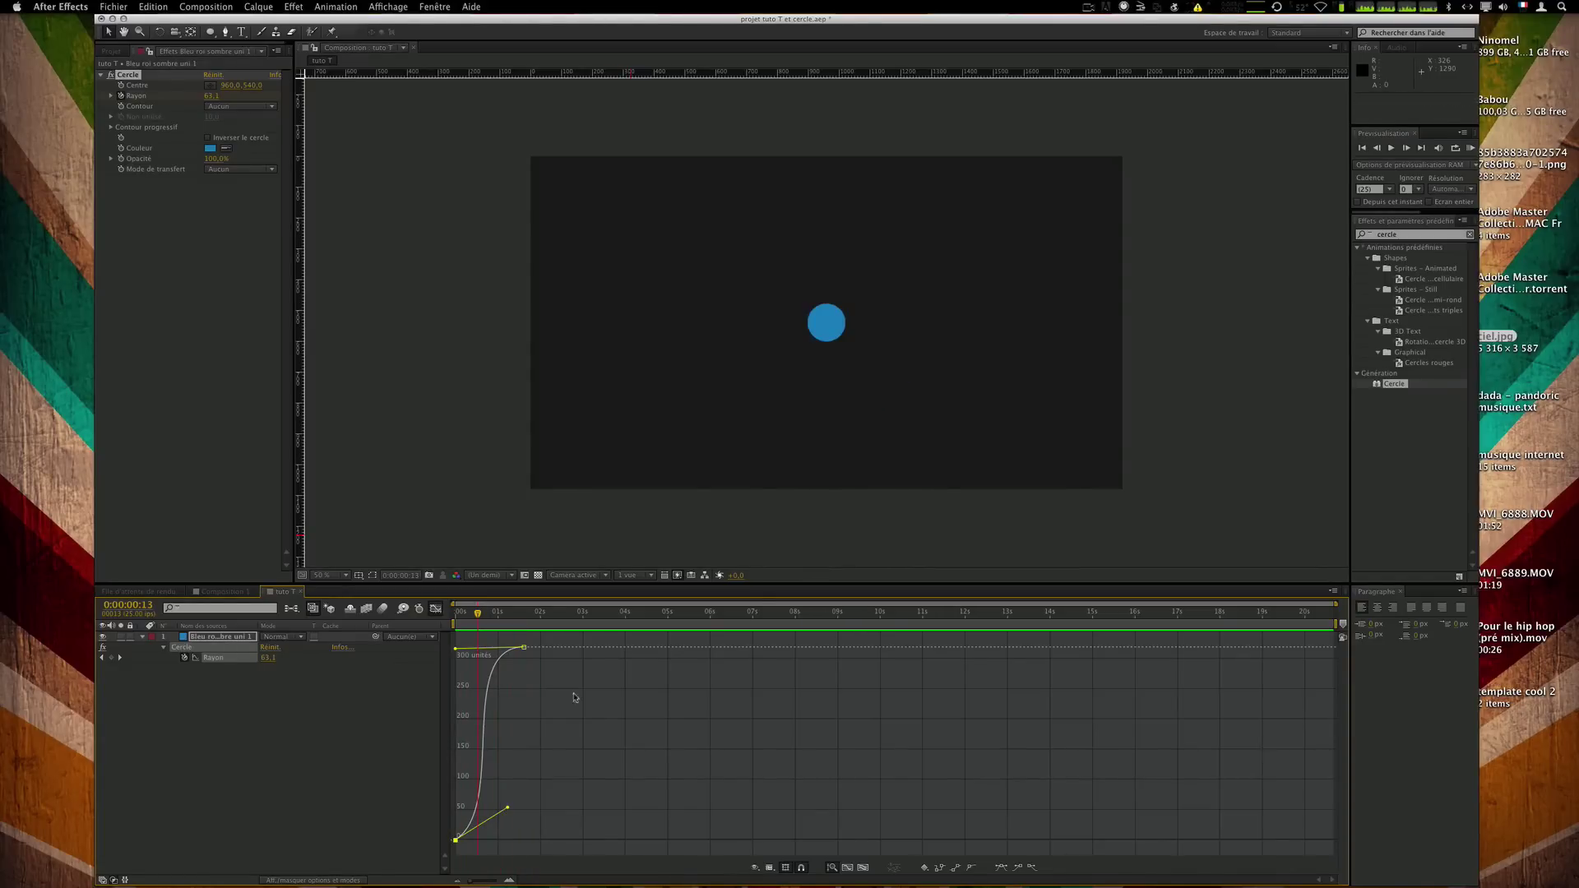
Switch from the radius curve back to the layer bar view and preview the eased animation from the composition's start.
{"action": "left_click_drag", "start_coordinate": [477, 617], "coordinate": [522, 615]}
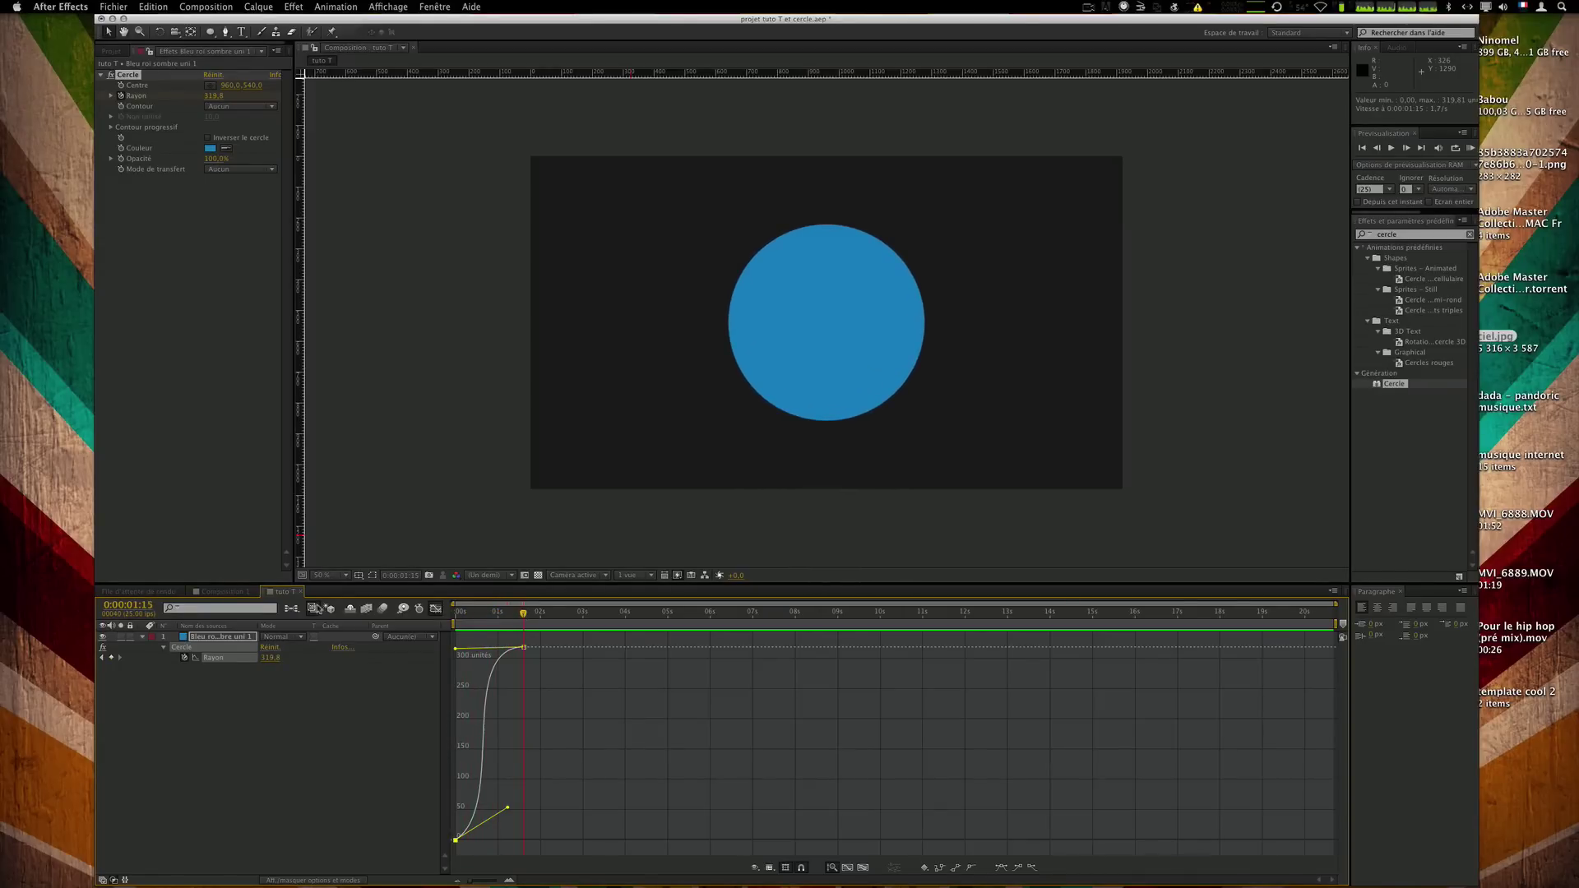
{"action": "left_click", "coordinate": [436, 610]}
{"action": "left_click_drag", "start_coordinate": [573, 682], "coordinate": [442, 655]}
{"action": "left_click", "coordinate": [589, 719]}
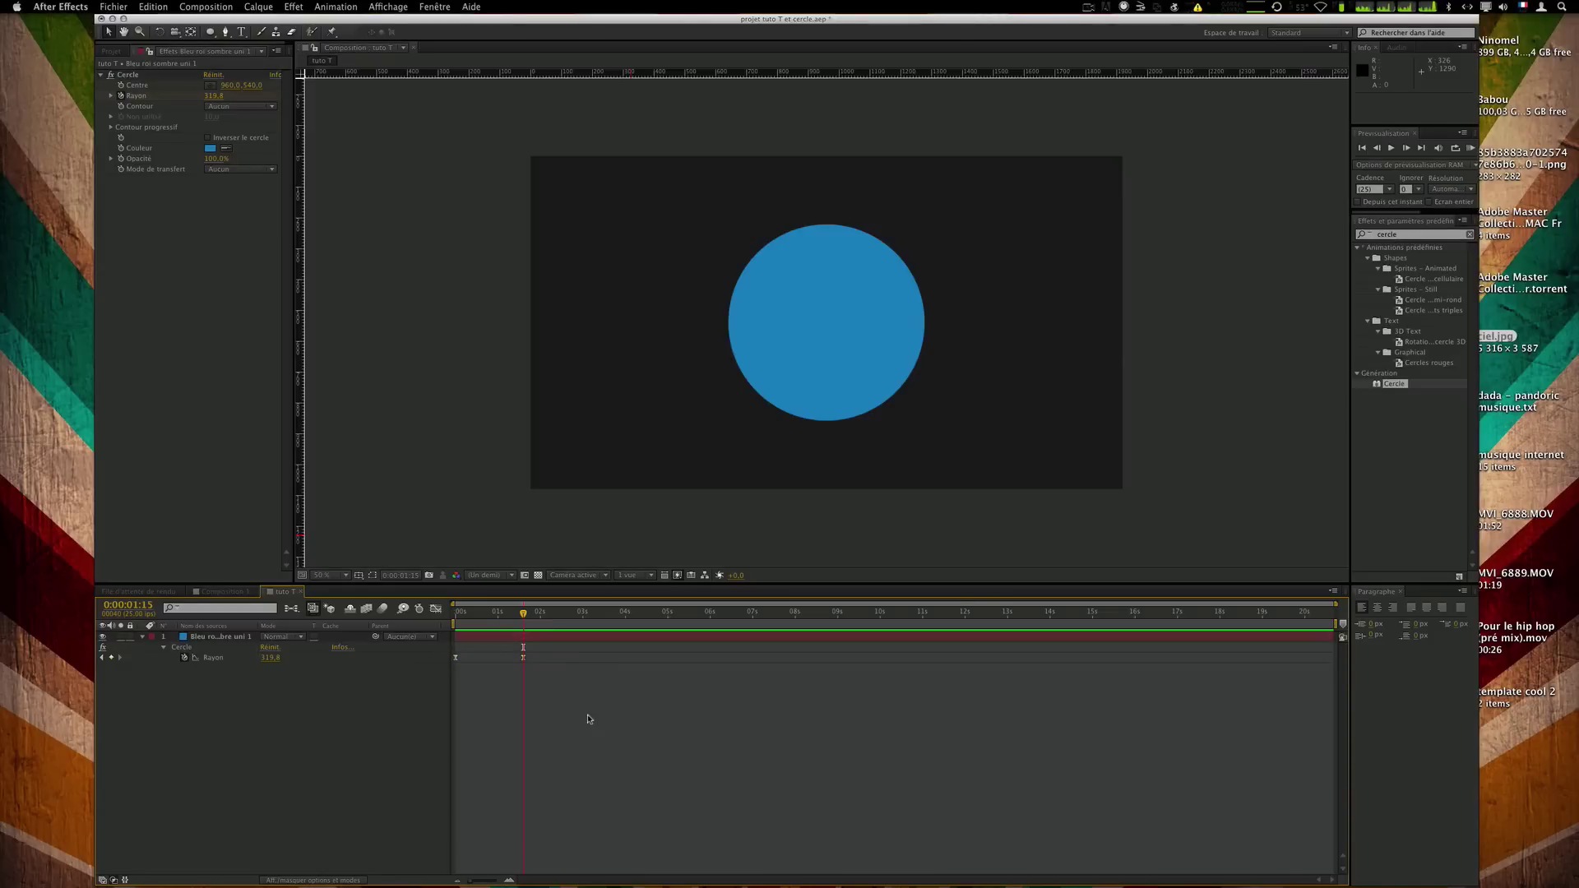
{"action": "key", "text": "Home"}
{"action": "key", "text": "KP_0"}
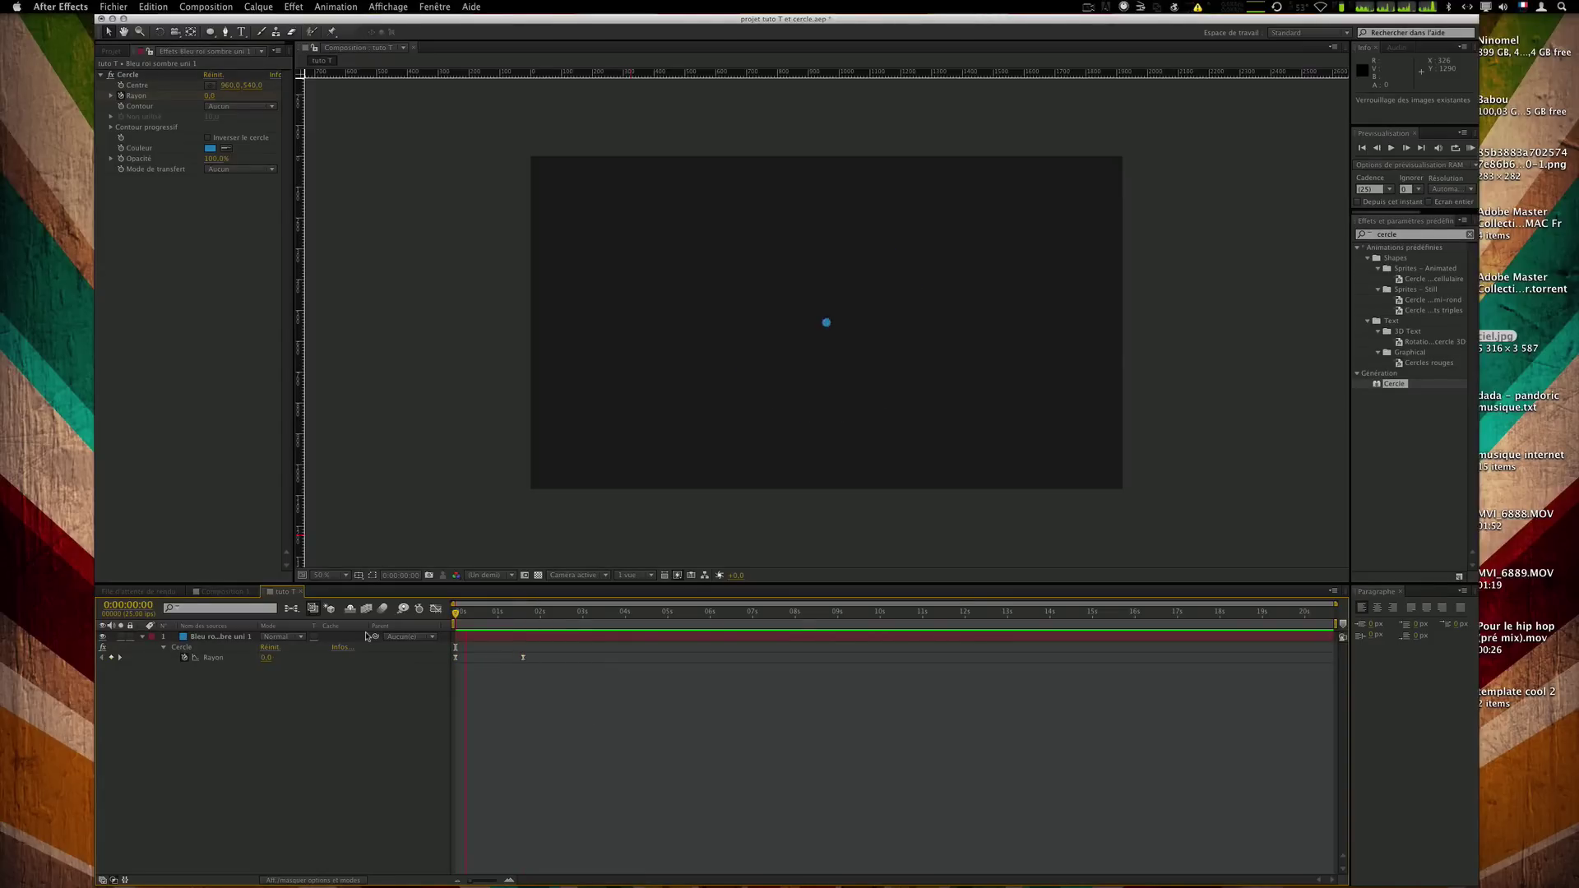
{"action": "key", "text": "space"}
Duplicate the blue circle layer with the time at 0:00:01:15 and recolour the lower circle white (FFFFFF).
{"action": "left_click_drag", "start_coordinate": [458, 613], "coordinate": [527, 629]}
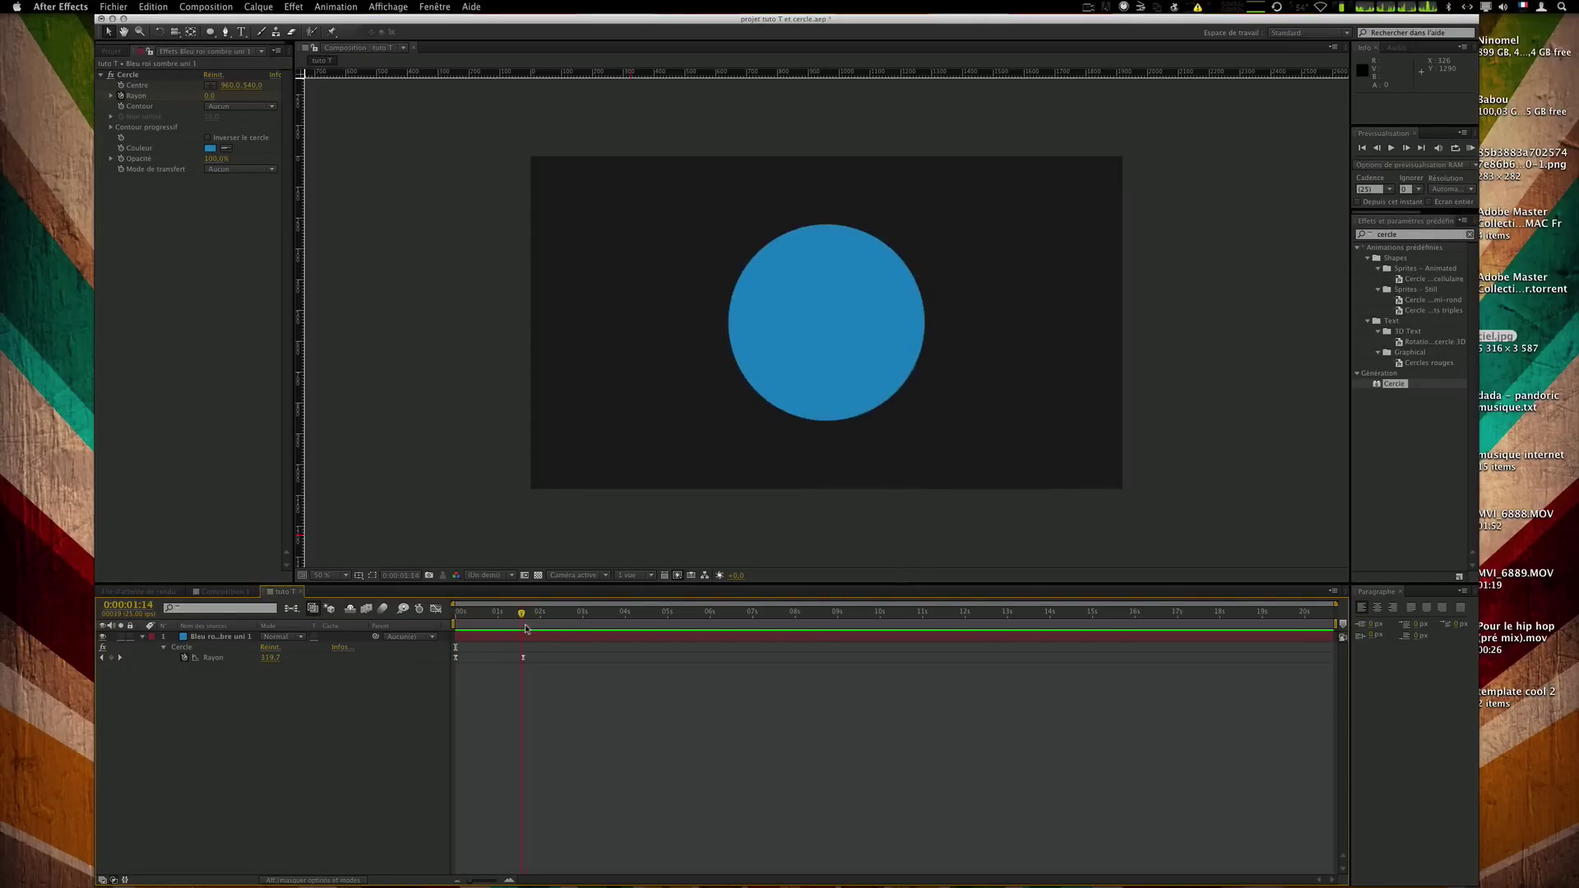
{"action": "left_click", "coordinate": [218, 639]}
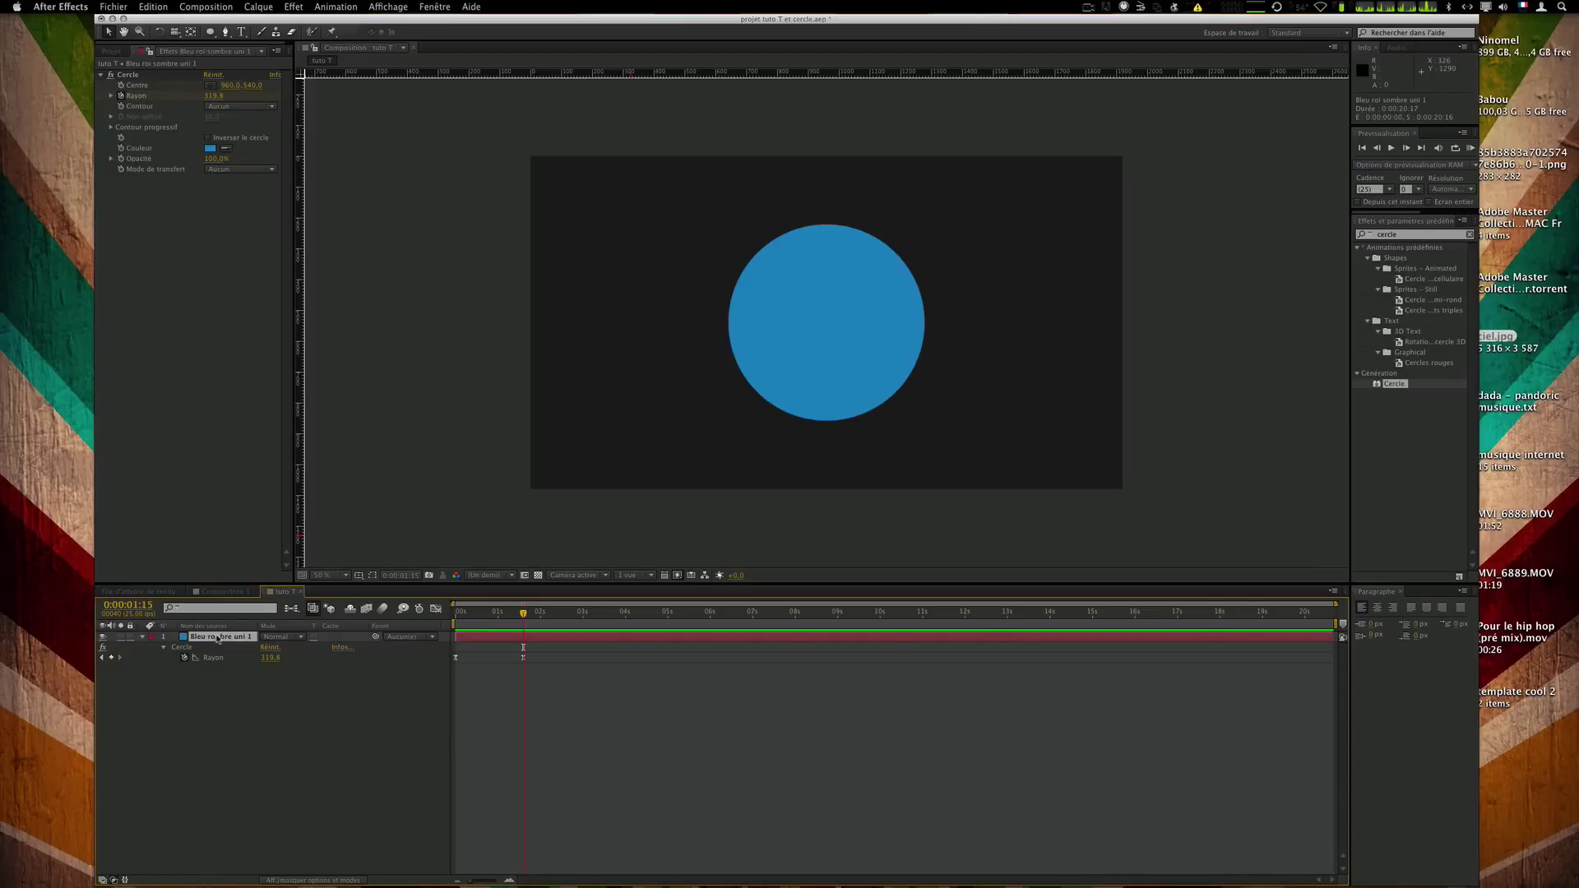
{"action": "key", "text": "super+d"}
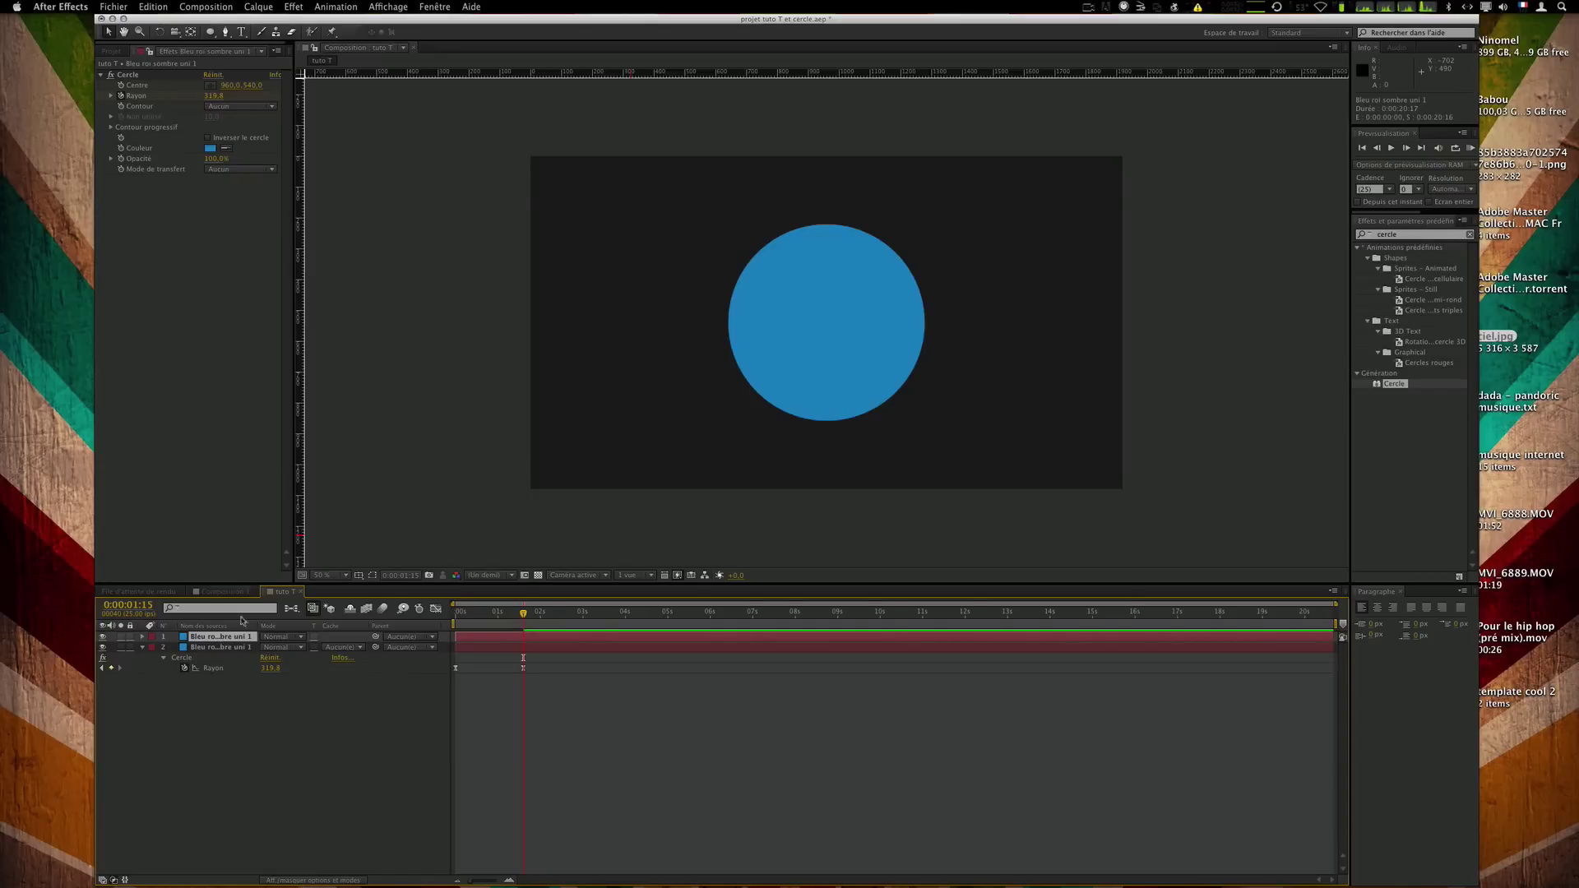
{"action": "left_click", "coordinate": [236, 648]}
{"action": "left_click", "coordinate": [213, 148]}
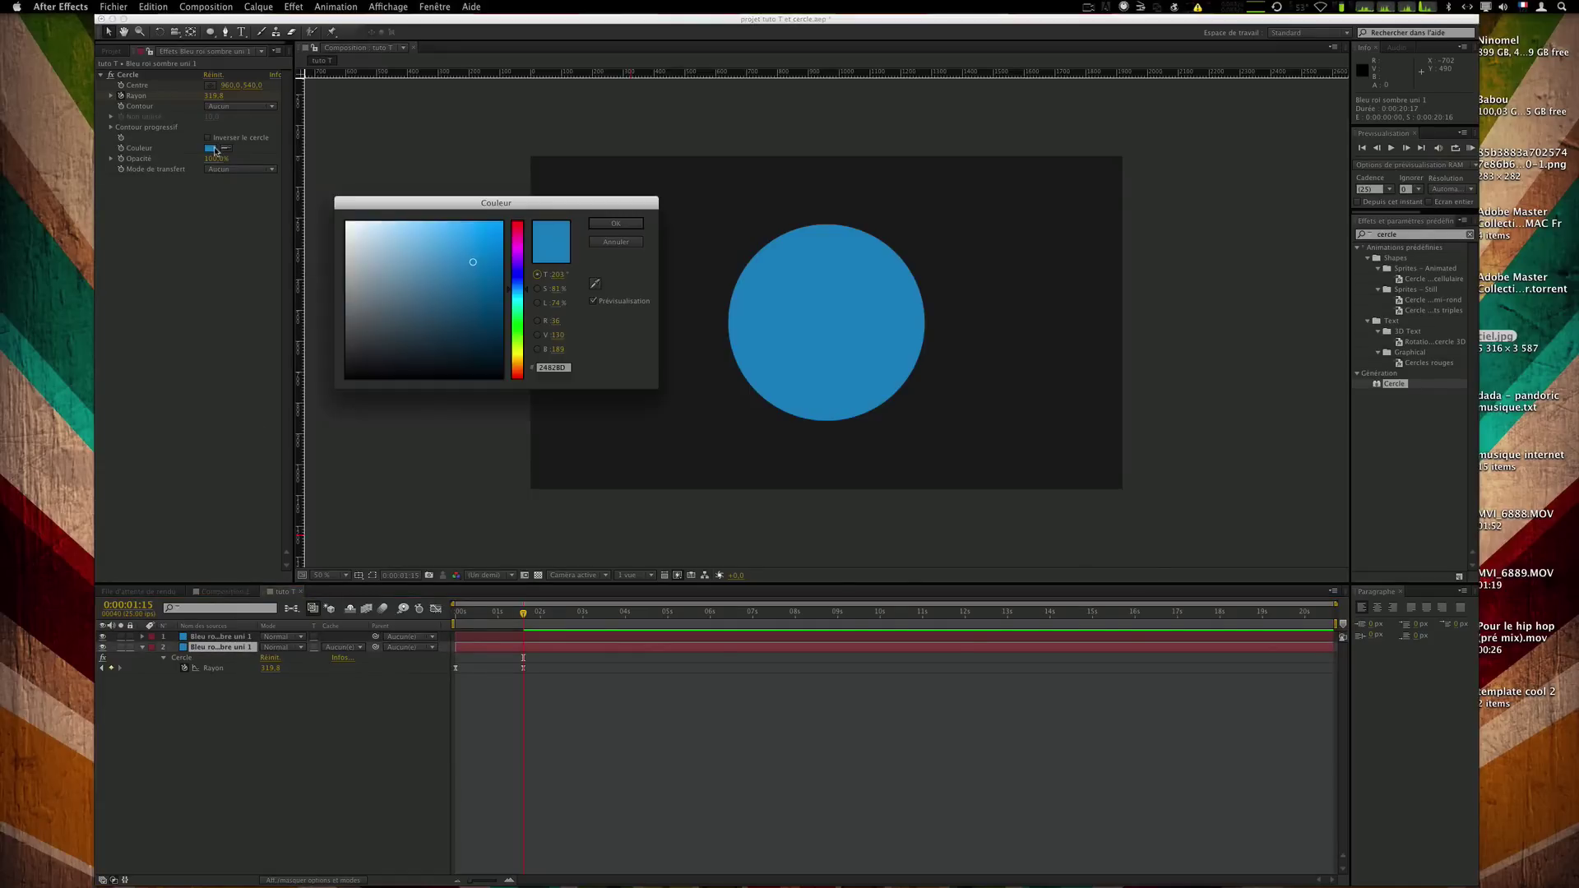
{"action": "left_click", "coordinate": [346, 222]}
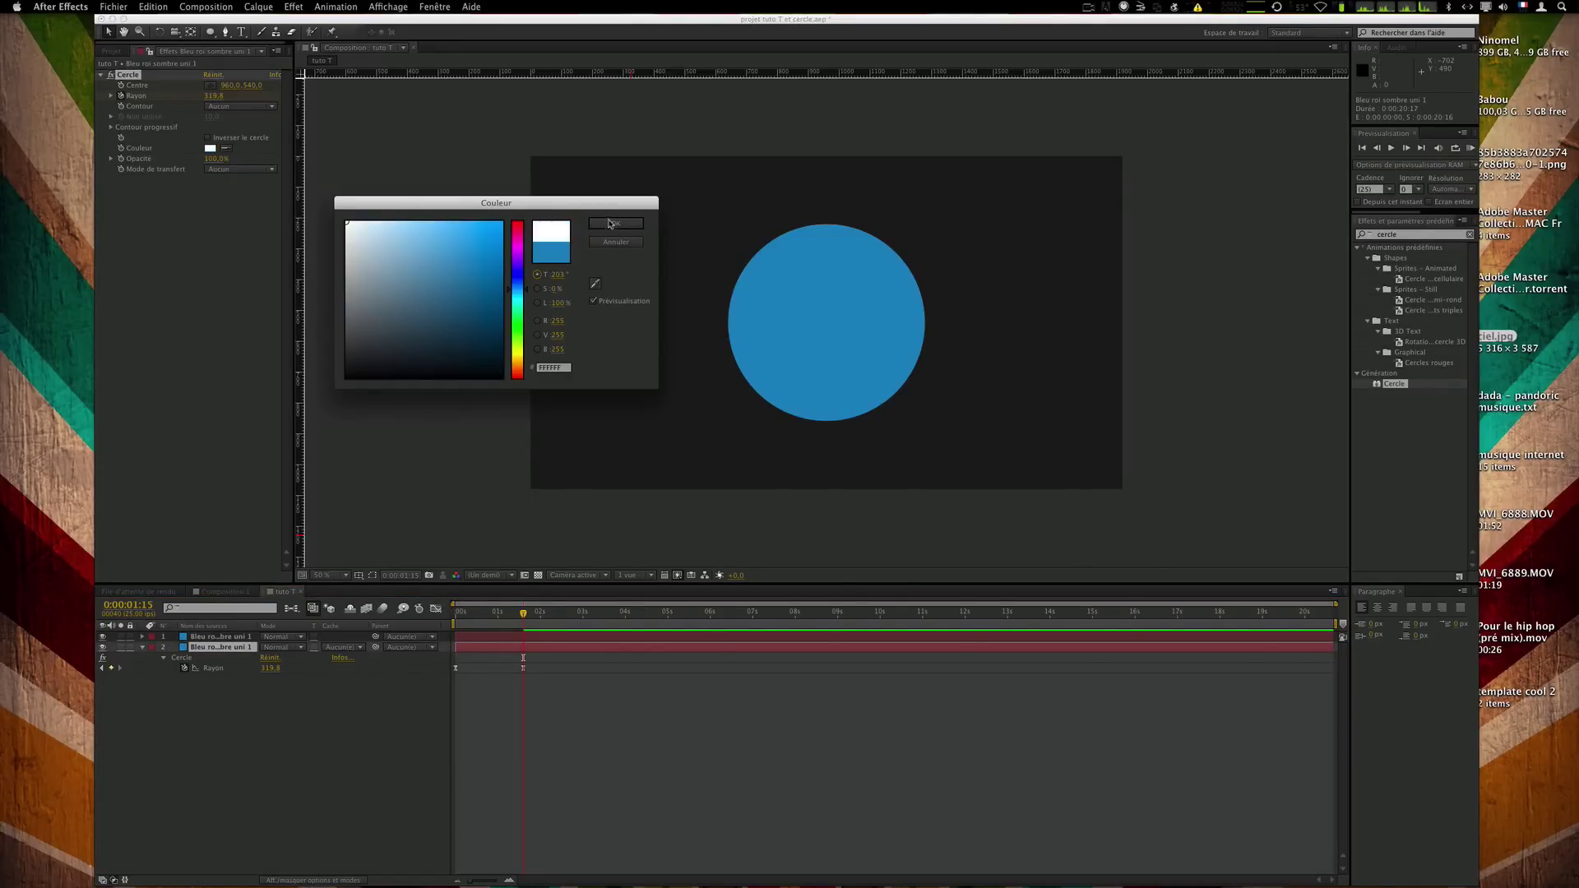
{"action": "left_click", "coordinate": [609, 222]}
Recolour the upper circle layer black (000000).
{"action": "left_click", "coordinate": [247, 637]}
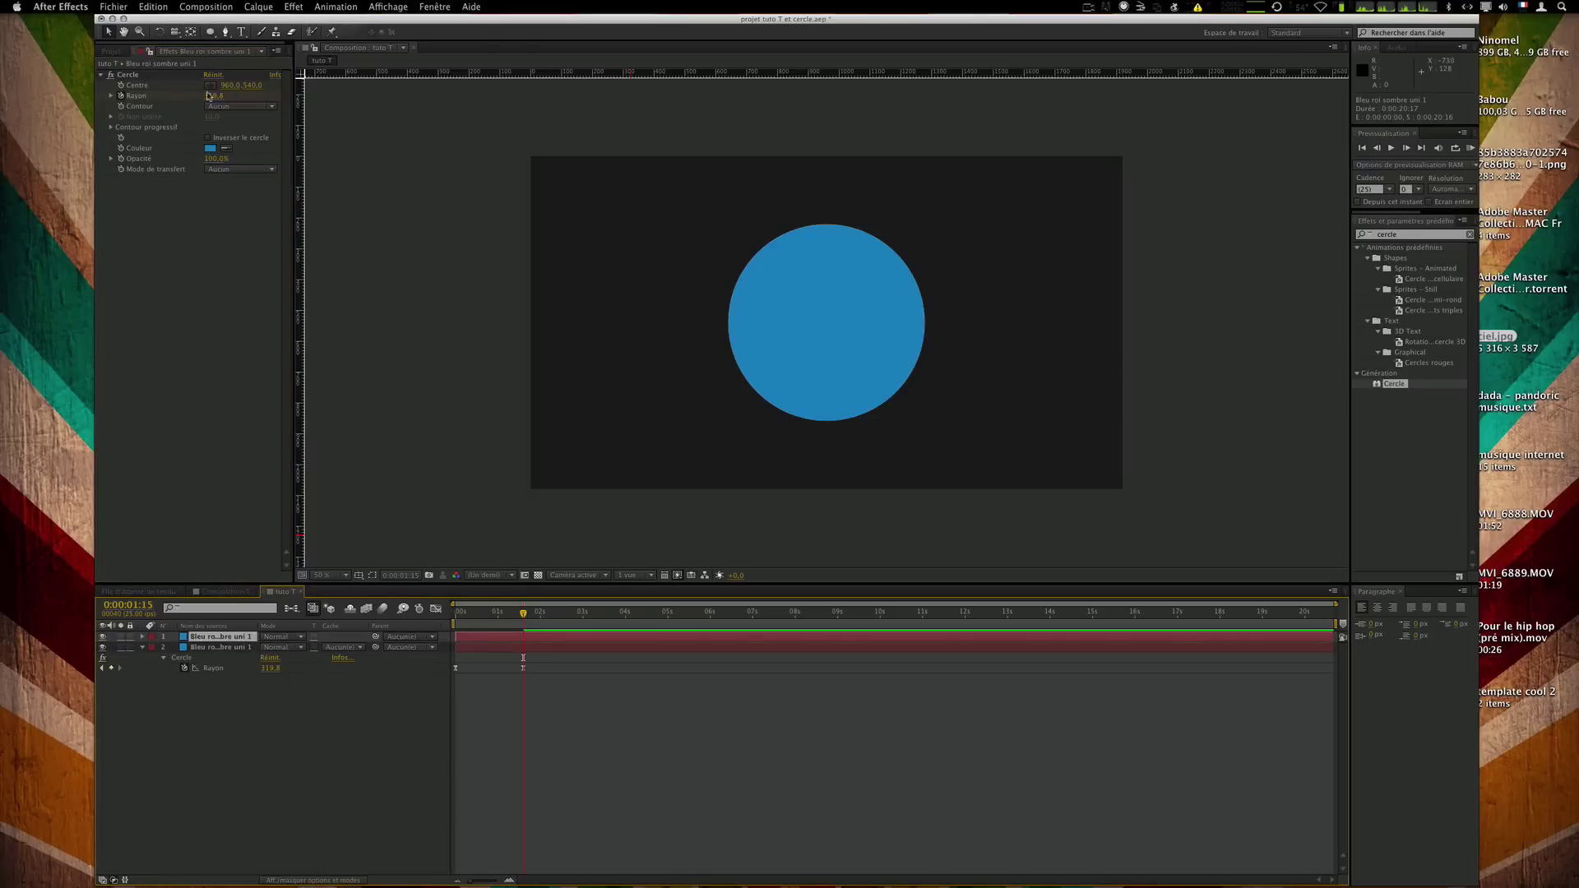
{"action": "left_click", "coordinate": [211, 149]}
{"action": "mouse_move", "coordinate": [463, 296]}
{"action": "left_mouse_down"}
{"action": "mouse_move", "coordinate": [306, 387]}
{"action": "mouse_move", "coordinate": [201, 395]}
{"action": "left_mouse_up"}
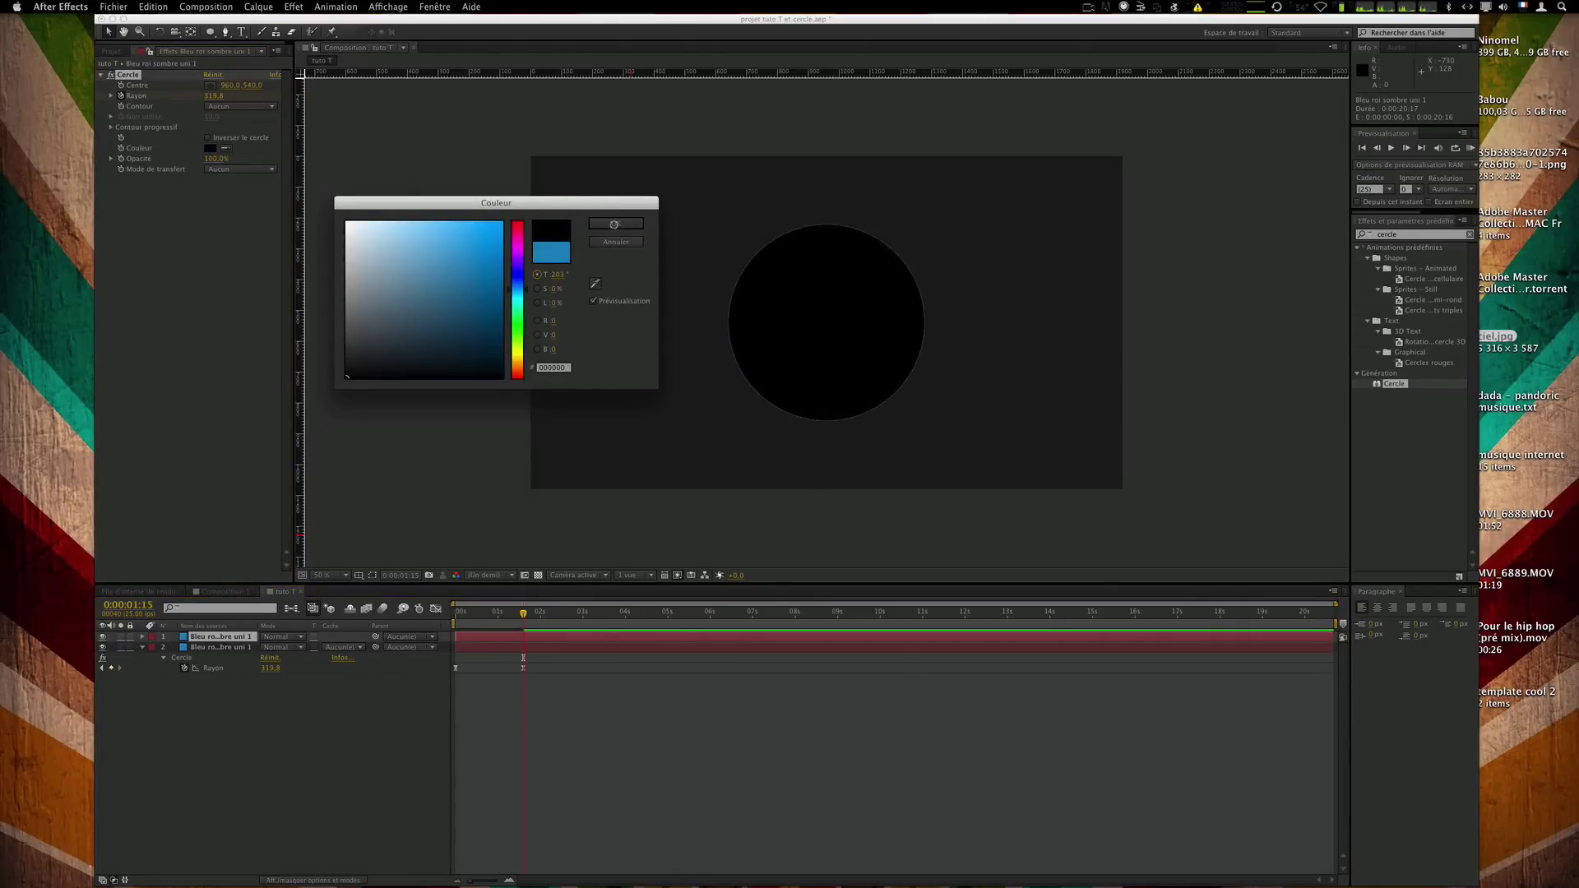
{"action": "left_click", "coordinate": [616, 224]}
Duplicate the black circle layer and recolour the topmost copy a muted red.
{"action": "key", "text": "super+d"}
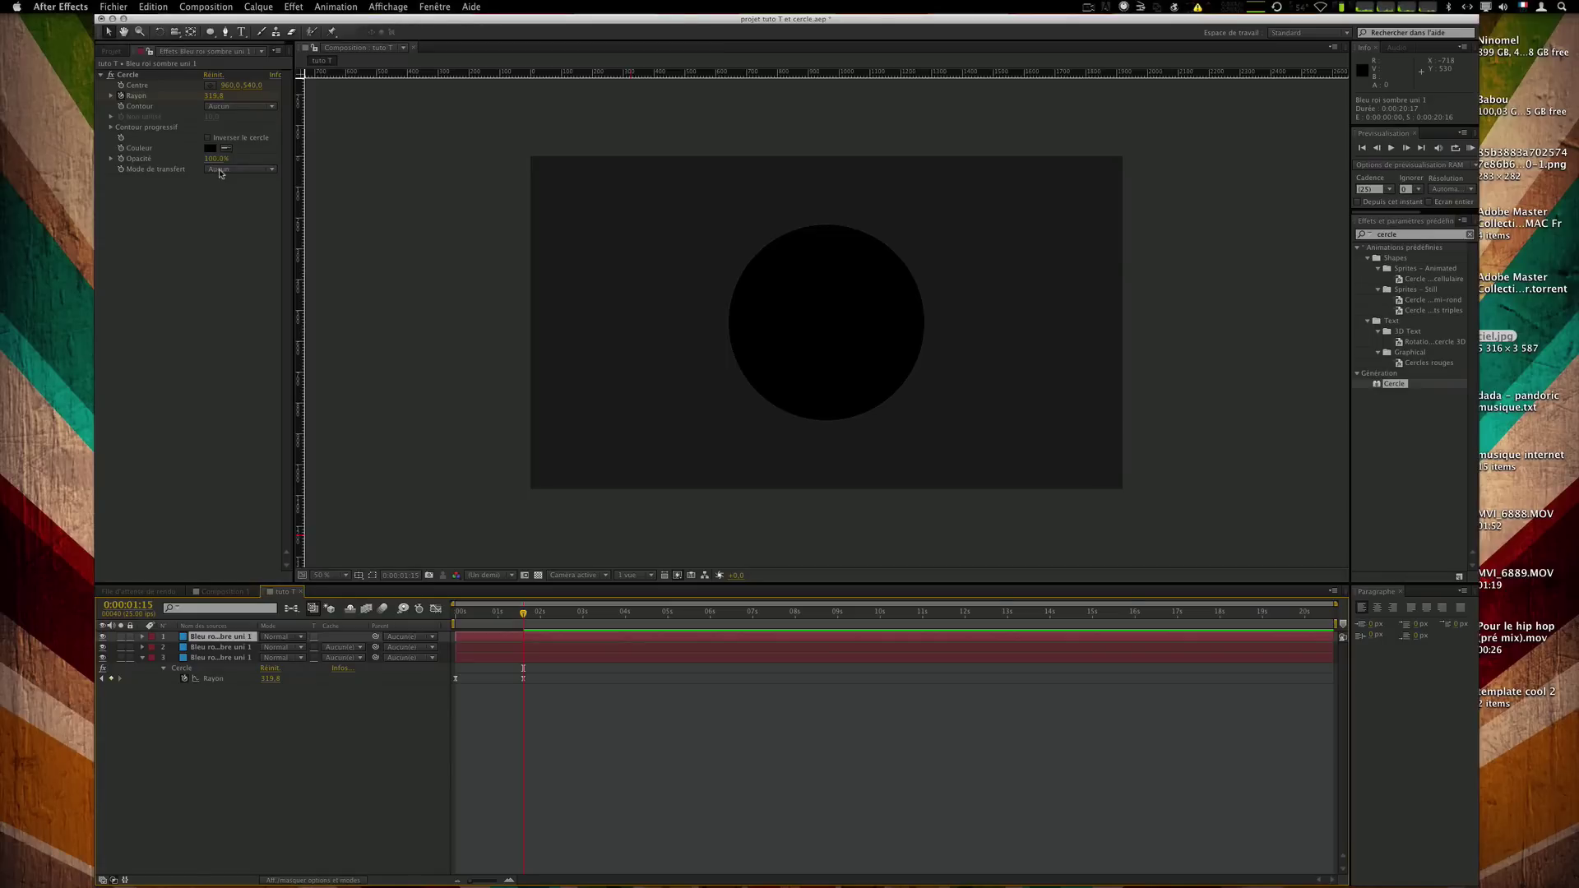
{"action": "left_click", "coordinate": [211, 149]}
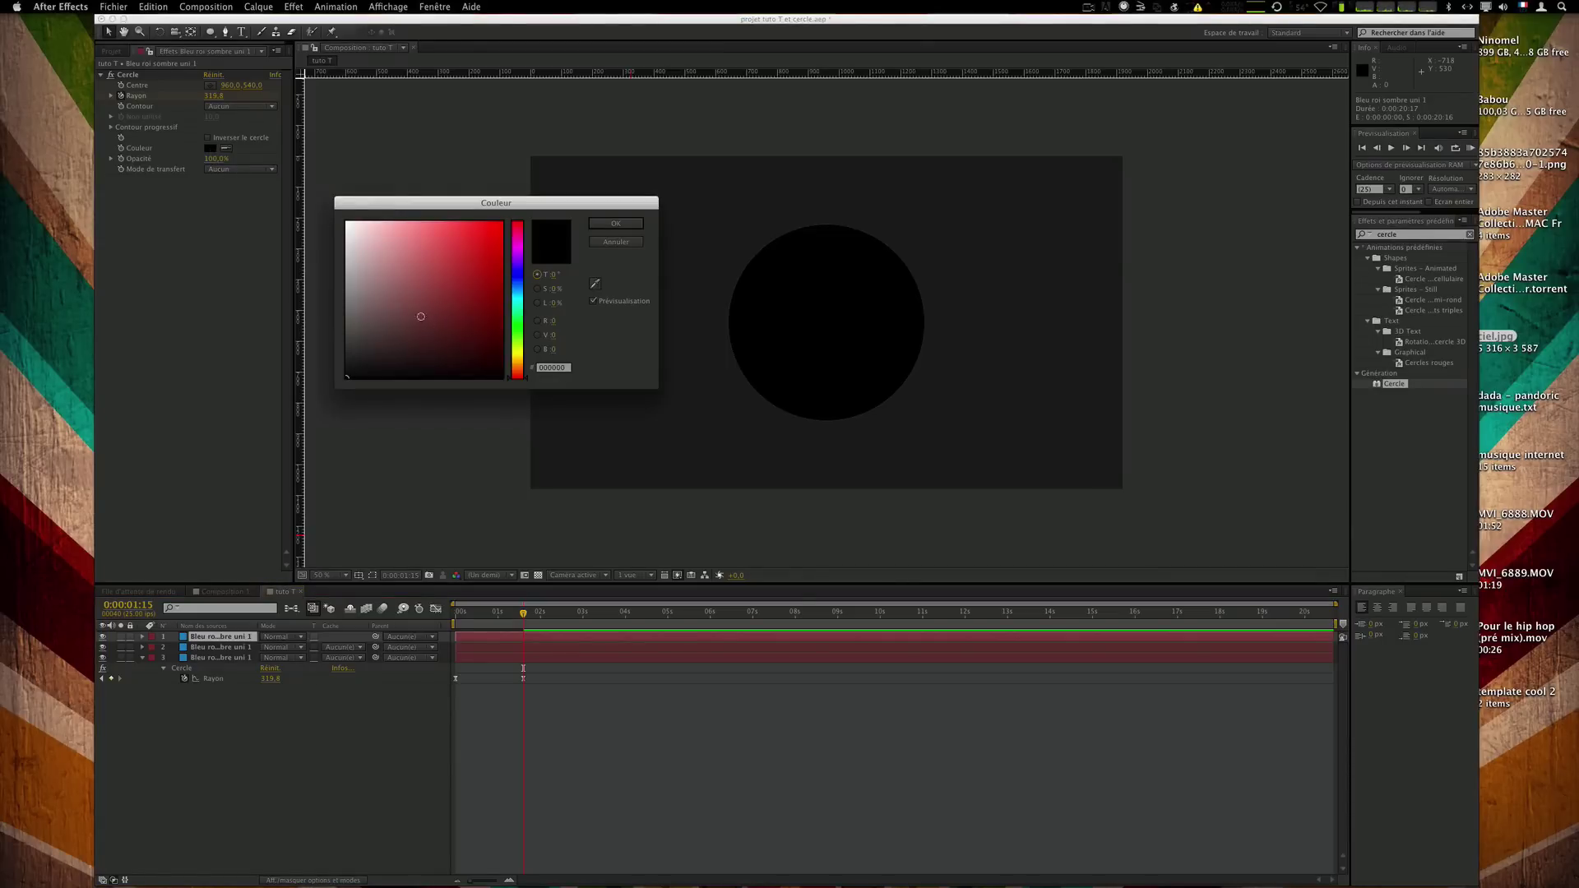
{"action": "left_click_drag", "start_coordinate": [489, 272], "coordinate": [449, 263]}
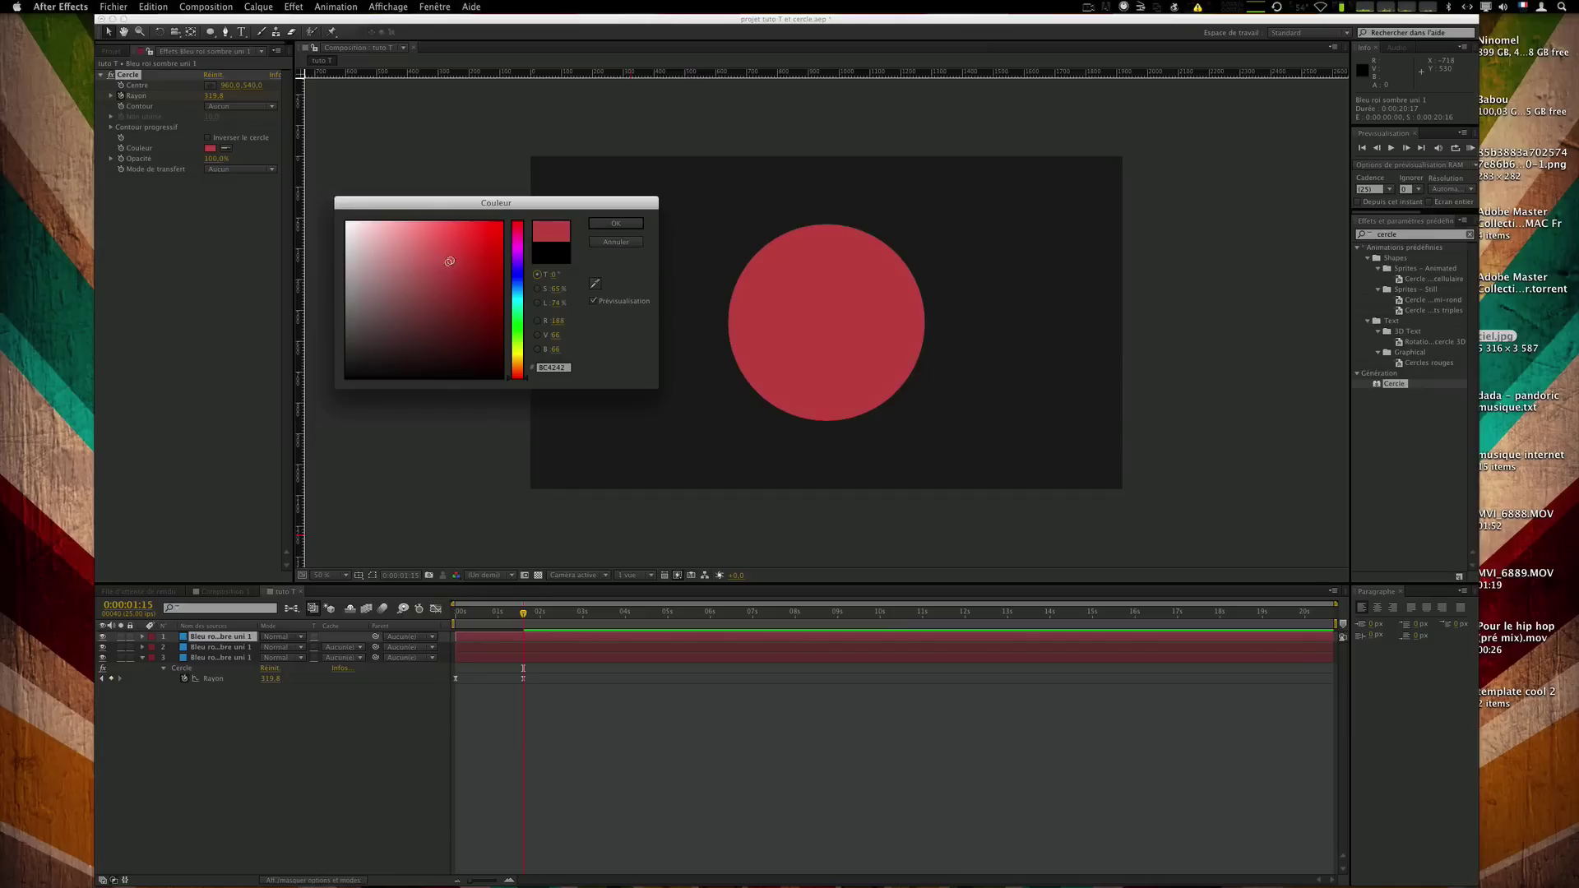
{"action": "left_click", "coordinate": [617, 223]}
{"action": "left_click", "coordinate": [592, 737]}
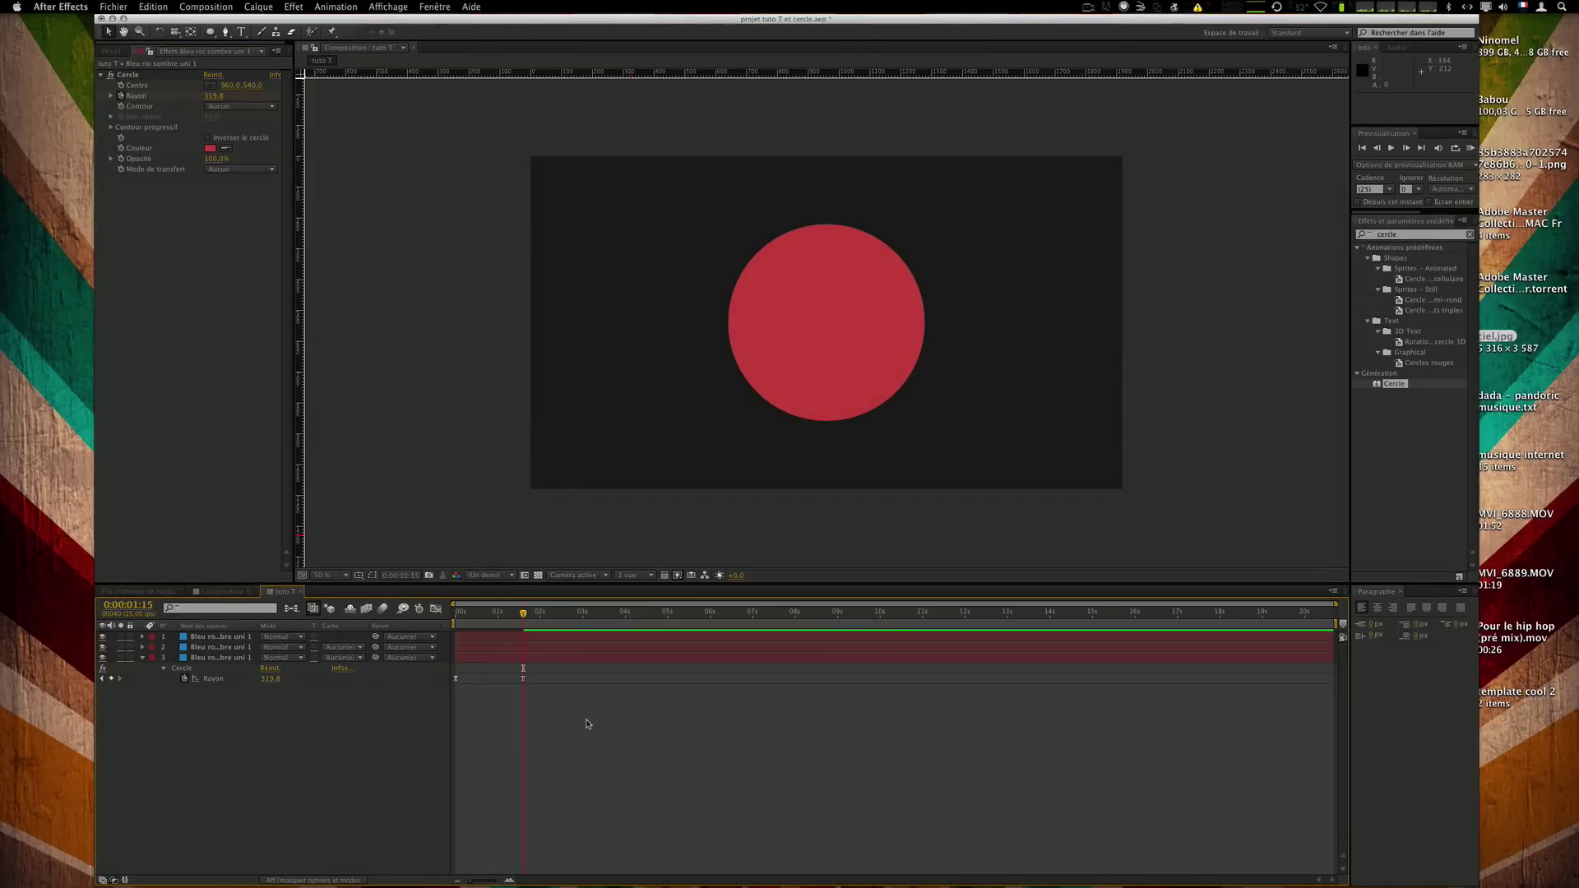
Shift the black and red circle layers slightly later in time than the white one and preview the staggered circles.
{"action": "left_click", "coordinate": [512, 650]}
{"action": "left_click", "coordinate": [510, 638], "text": "shift"}
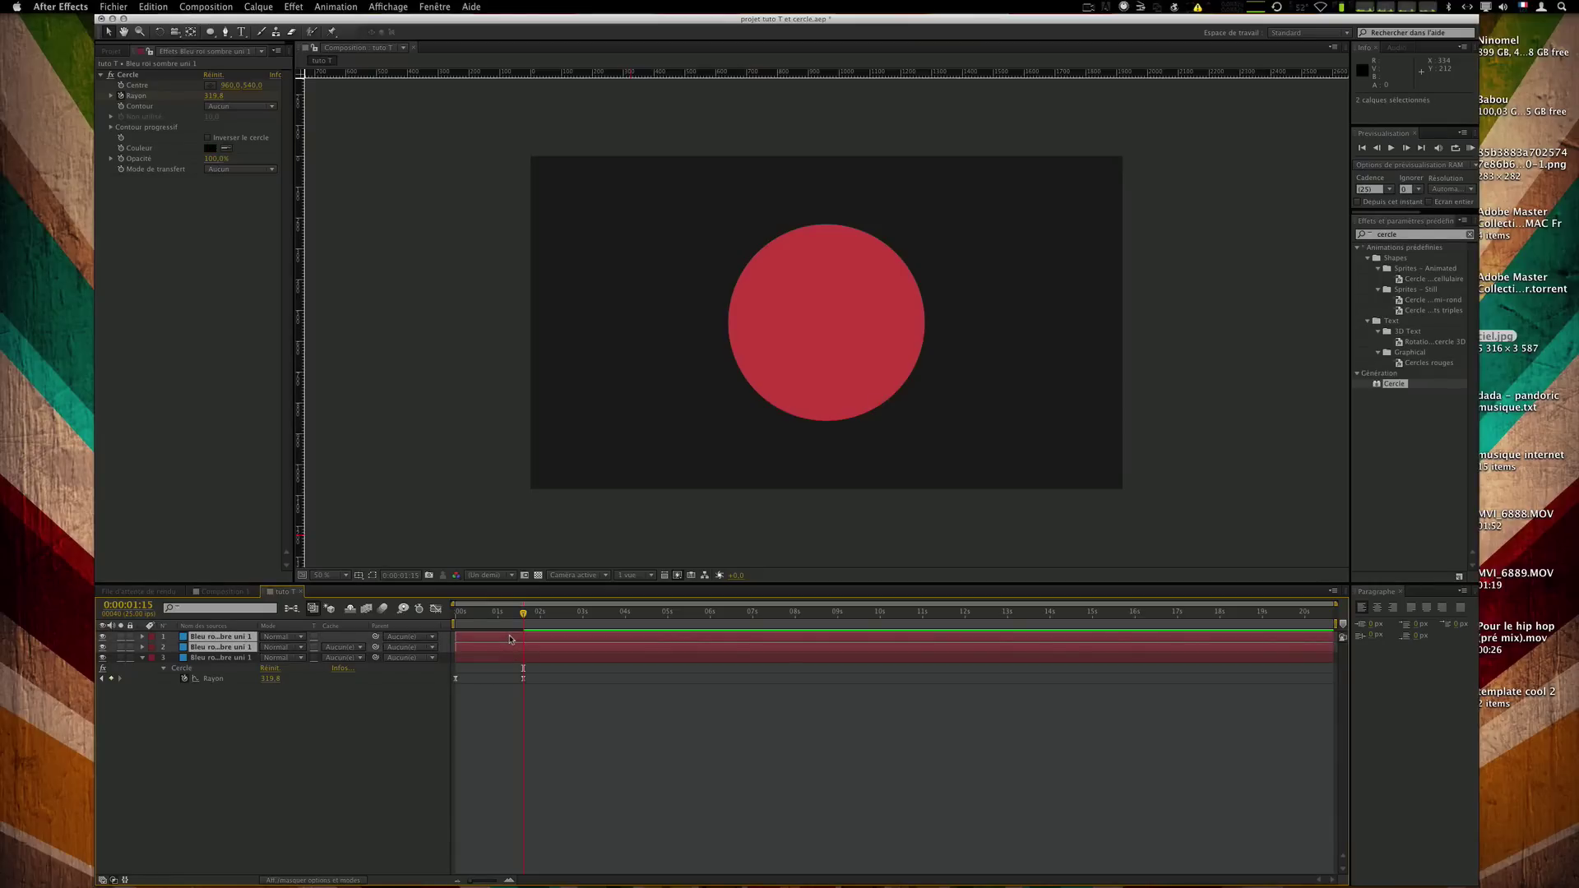
{"action": "left_click_drag", "start_coordinate": [499, 642], "coordinate": [503, 641]}
{"action": "left_click", "coordinate": [521, 703]}
{"action": "left_click", "coordinate": [583, 720]}
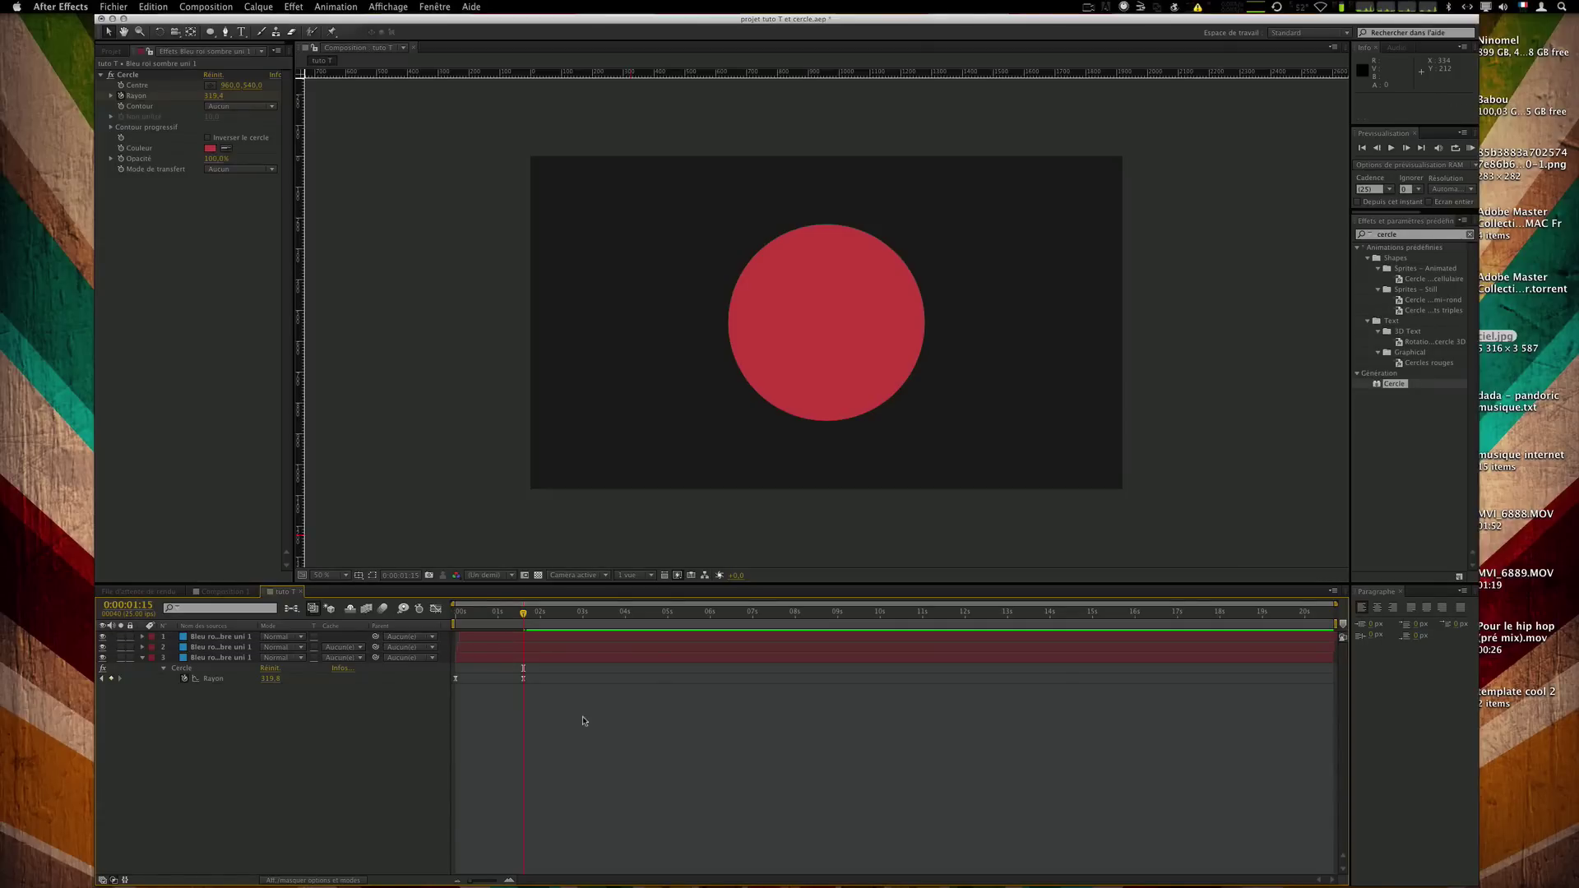
{"action": "key", "text": "KP_0"}
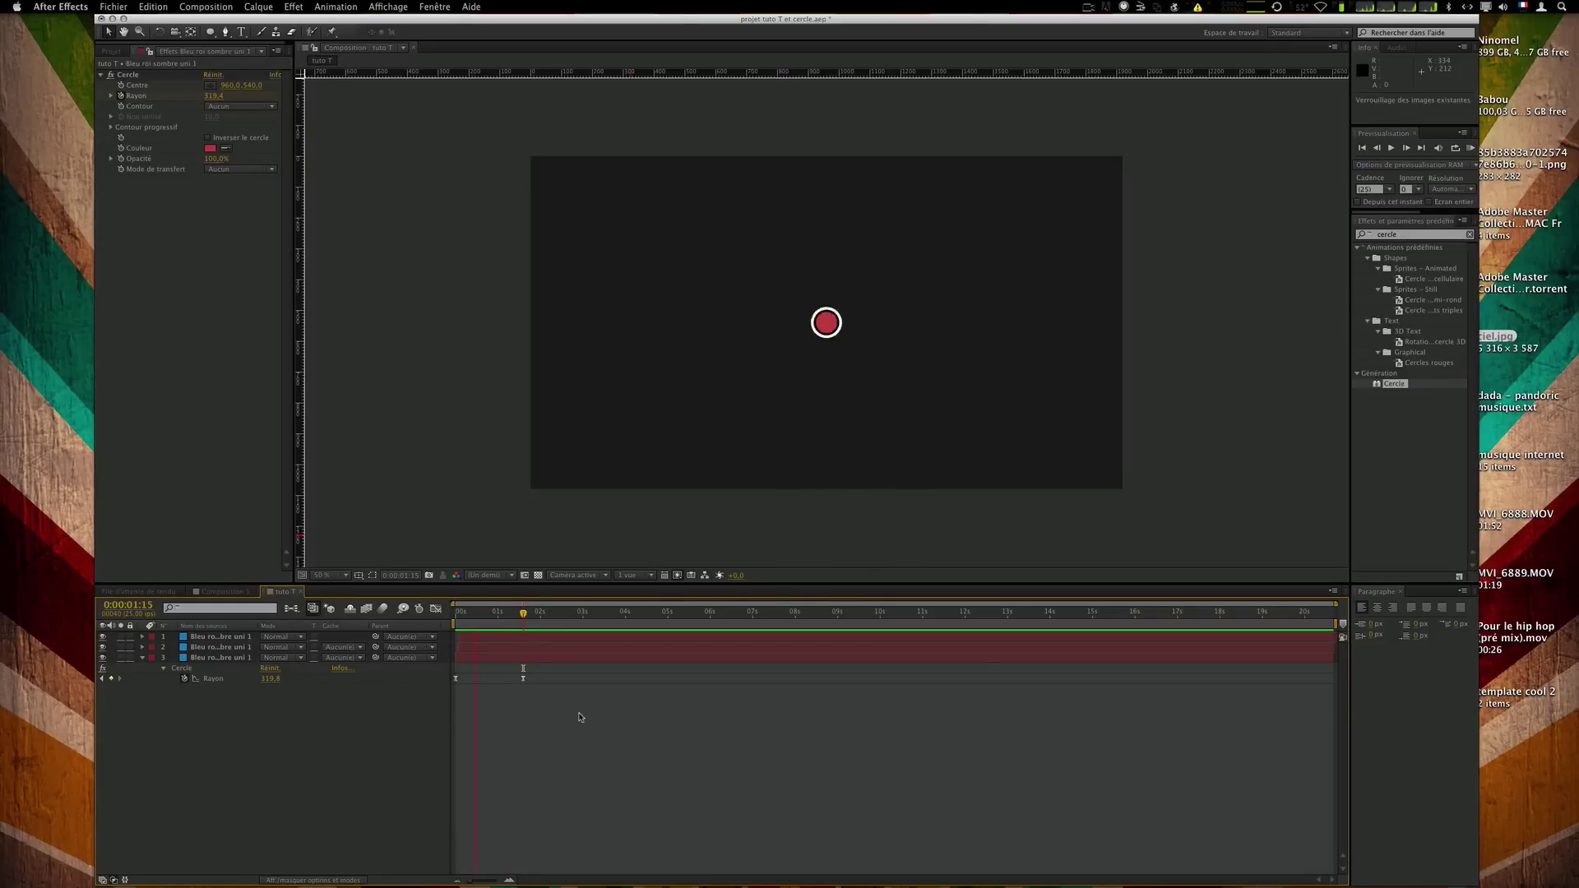
Return the time to 0:00:00:00 and preview the staggered growth of the three circles.
{"action": "left_click_drag", "start_coordinate": [524, 622], "coordinate": [436, 625]}
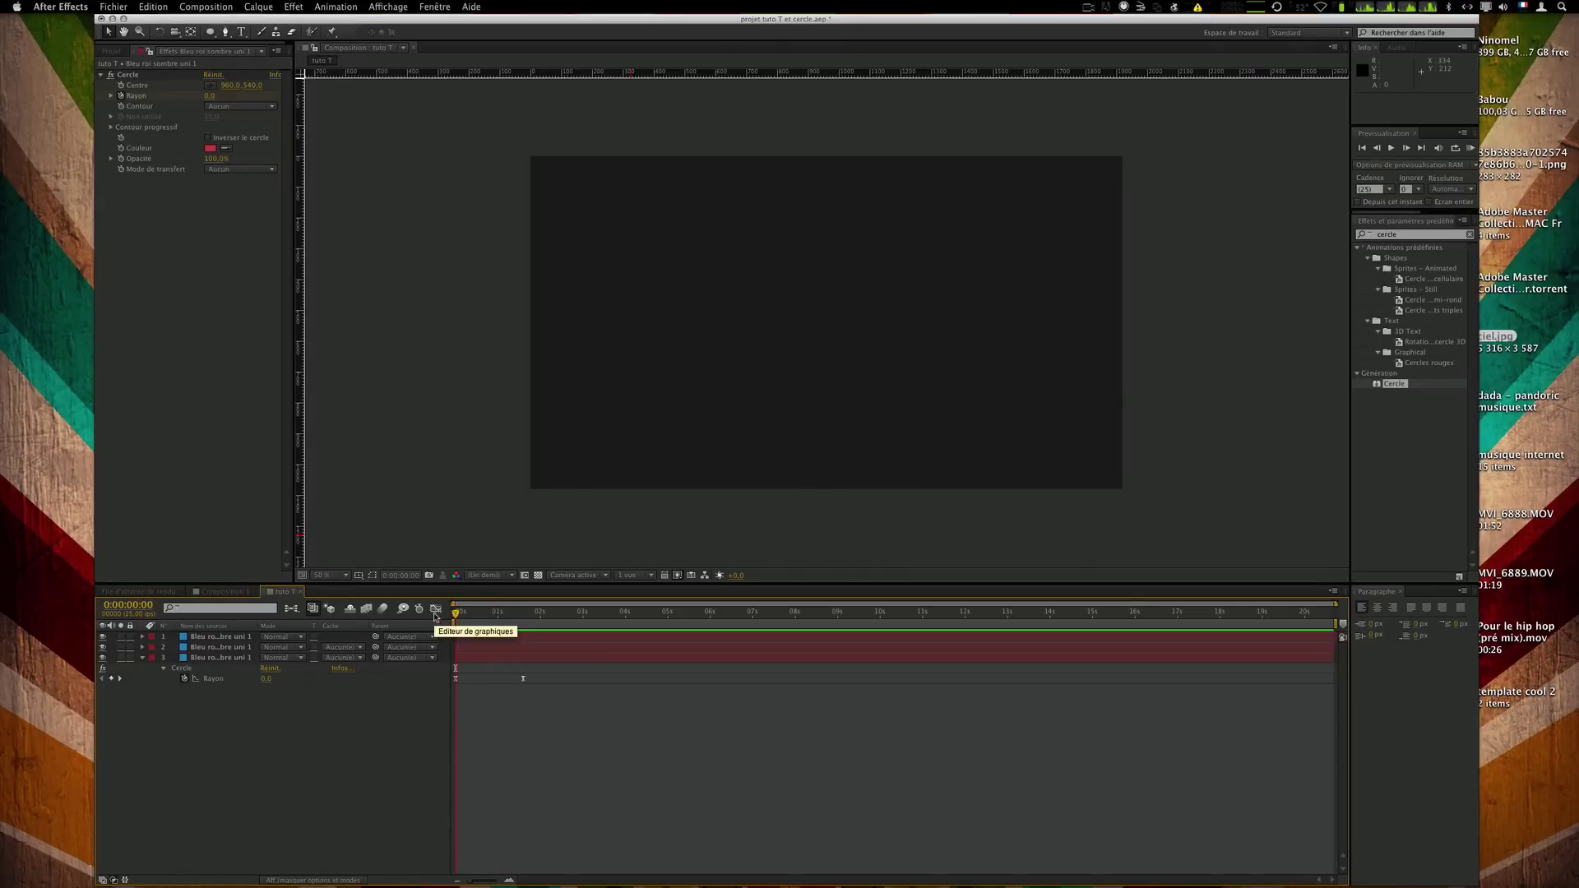
{"action": "key", "text": "KP_0"}
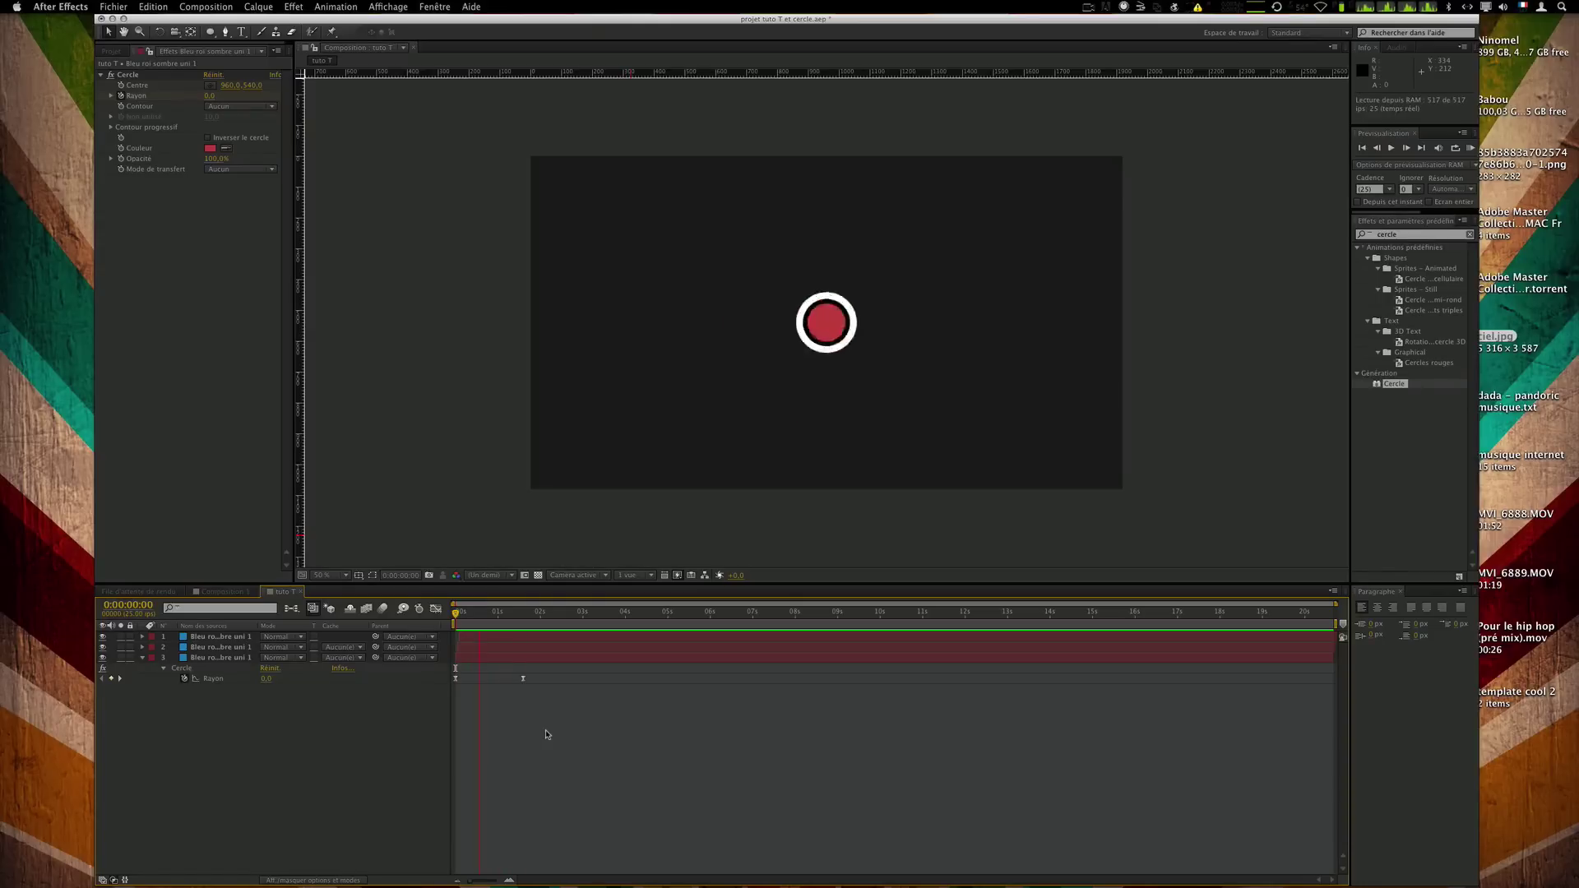
{"action": "key", "text": "KP_0"}
Reveal the keyframed radius on all three circle layers and set the white circle's radius to 320 at 0:00:01:17.
{"action": "left_click_drag", "start_coordinate": [476, 614], "coordinate": [505, 615]}
{"action": "left_click", "coordinate": [526, 649]}
{"action": "key", "text": "u"}
{"action": "left_click", "coordinate": [528, 640]}
{"action": "key", "text": "u"}
{"action": "mouse_move", "coordinate": [510, 619]}
{"action": "left_mouse_down"}
{"action": "mouse_move", "coordinate": [552, 617]}
{"action": "mouse_move", "coordinate": [470, 617]}
{"action": "mouse_move", "coordinate": [527, 615]}
{"action": "left_mouse_up"}
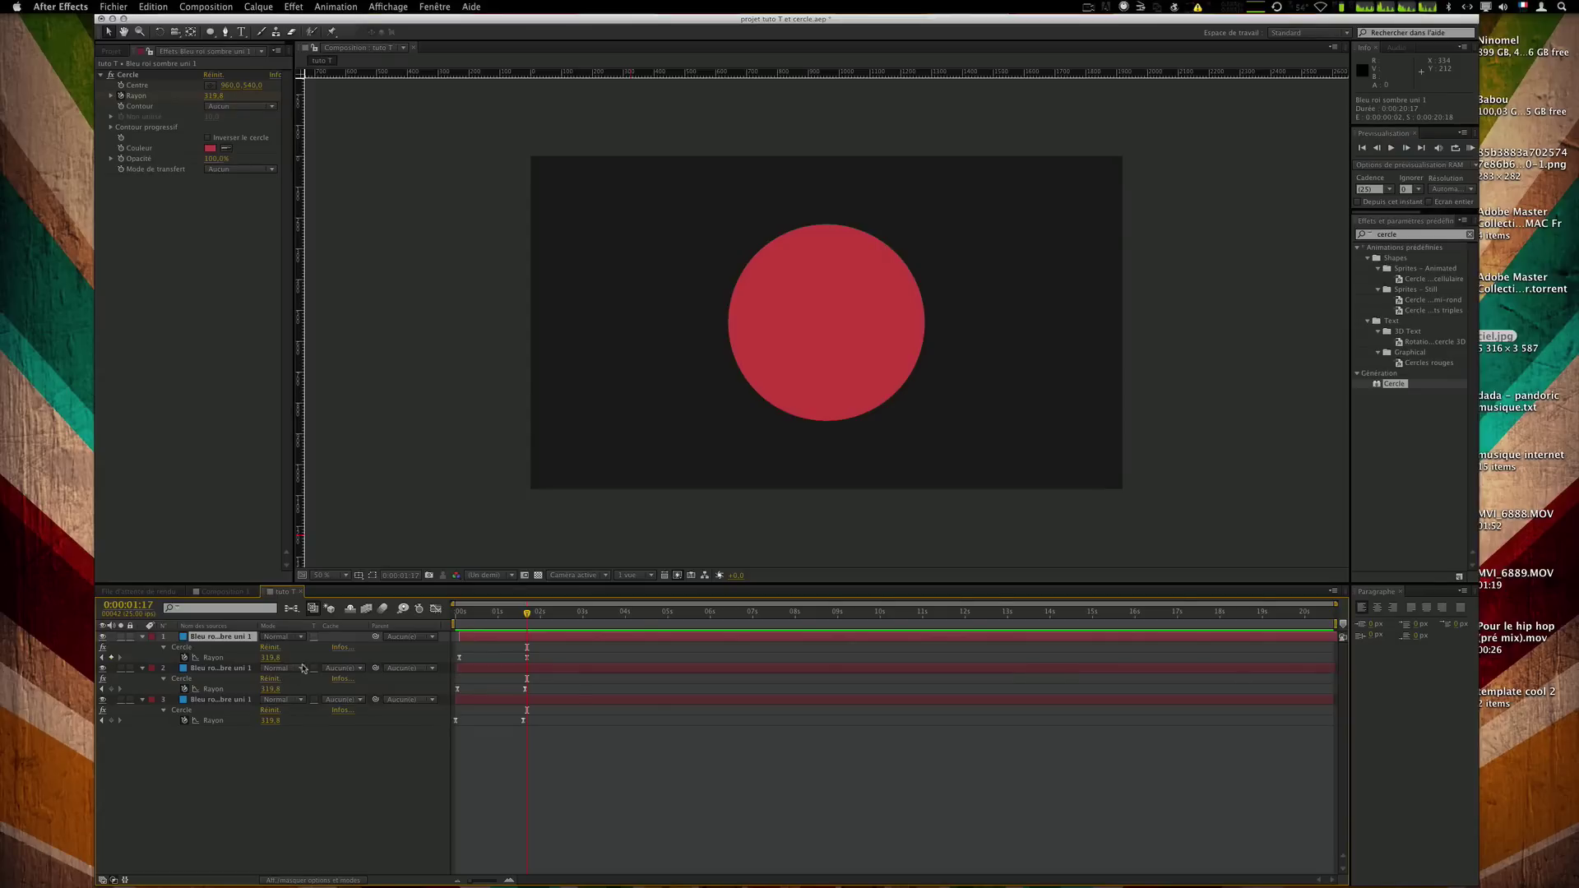
{"action": "left_click", "coordinate": [276, 721]}
{"action": "type", "text": "320"}
{"action": "key", "text": "Return"}
Set the red circle's radius to 240 at 0:00:01:17.
{"action": "left_click", "coordinate": [553, 635]}
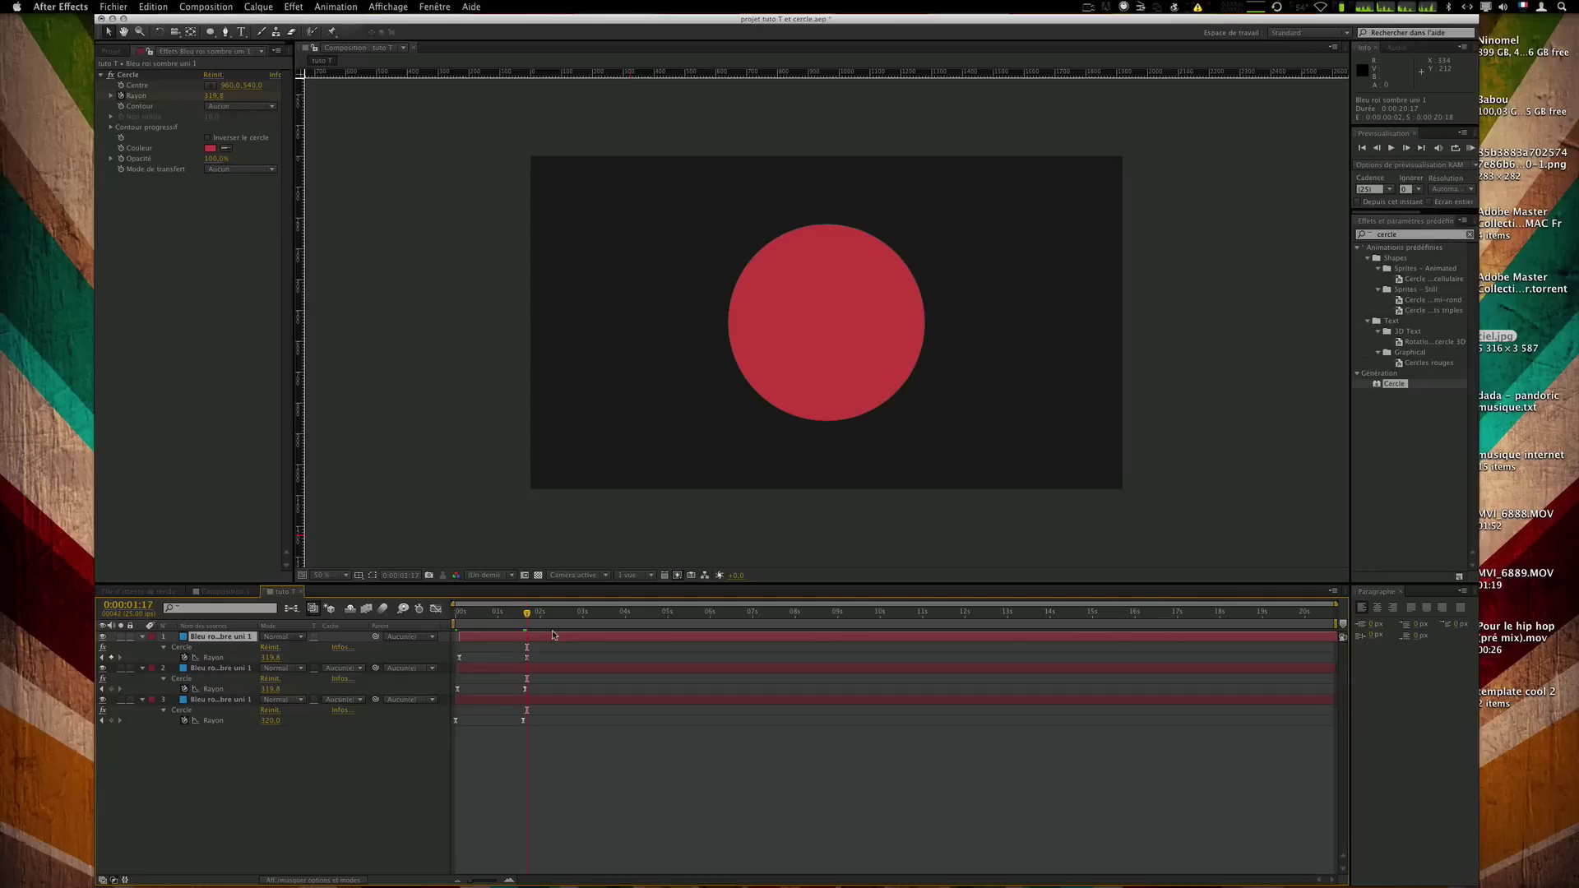
{"action": "left_click", "coordinate": [271, 658]}
{"action": "type", "text": "280"}
{"action": "key", "text": "Return"}
{"action": "mouse_move", "coordinate": [271, 665]}
{"action": "left_mouse_down"}
{"action": "mouse_move", "coordinate": [249, 660]}
{"action": "mouse_move", "coordinate": [264, 689]}
{"action": "left_mouse_up"}
Undo the black circle's radius change at 0:00:01:17 and set its radius to 300 on the keyframe at 0:00:01:16.
{"action": "left_click", "coordinate": [233, 668]}
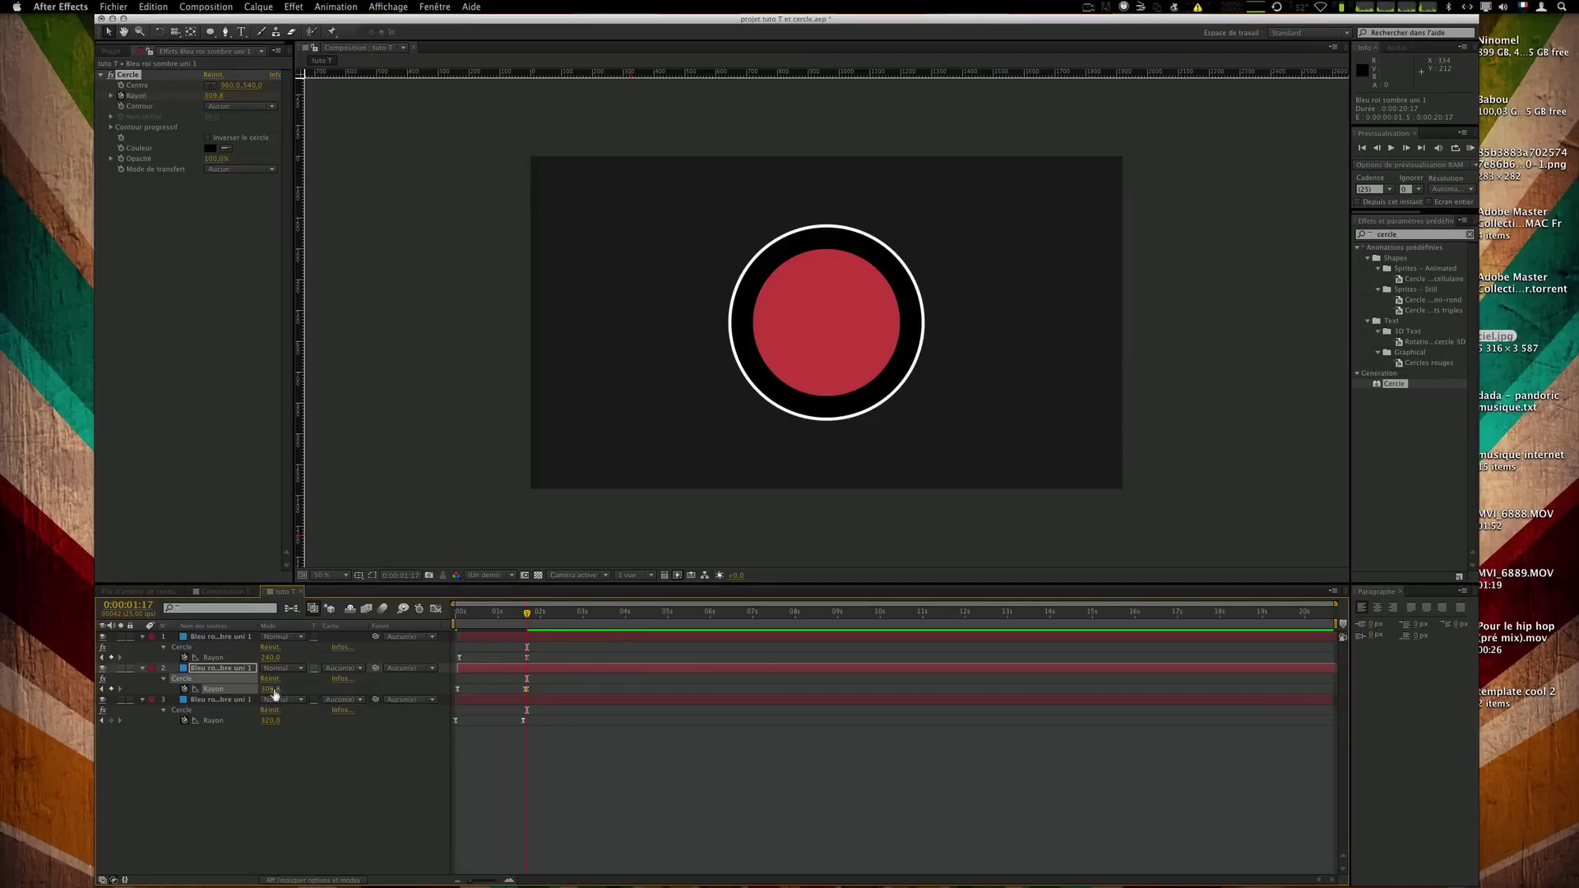
{"action": "key", "text": "super+z"}
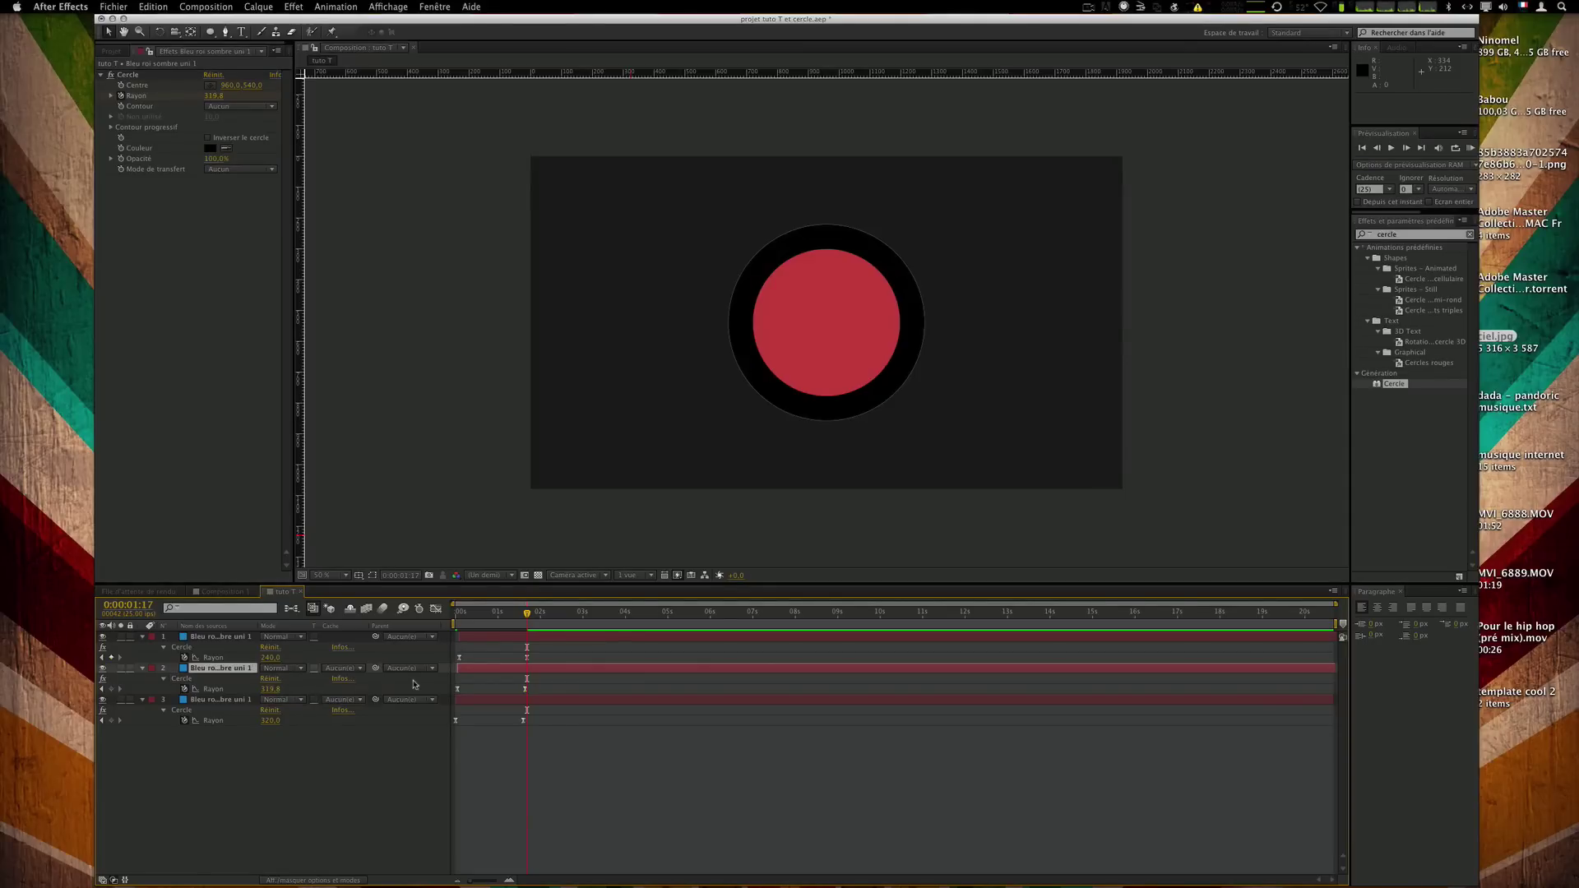
{"action": "key", "text": "Page_Up"}
{"action": "left_click", "coordinate": [273, 690]}
{"action": "type", "text": "300"}
{"action": "key", "text": "Return"}
{"action": "left_click", "coordinate": [607, 806]}
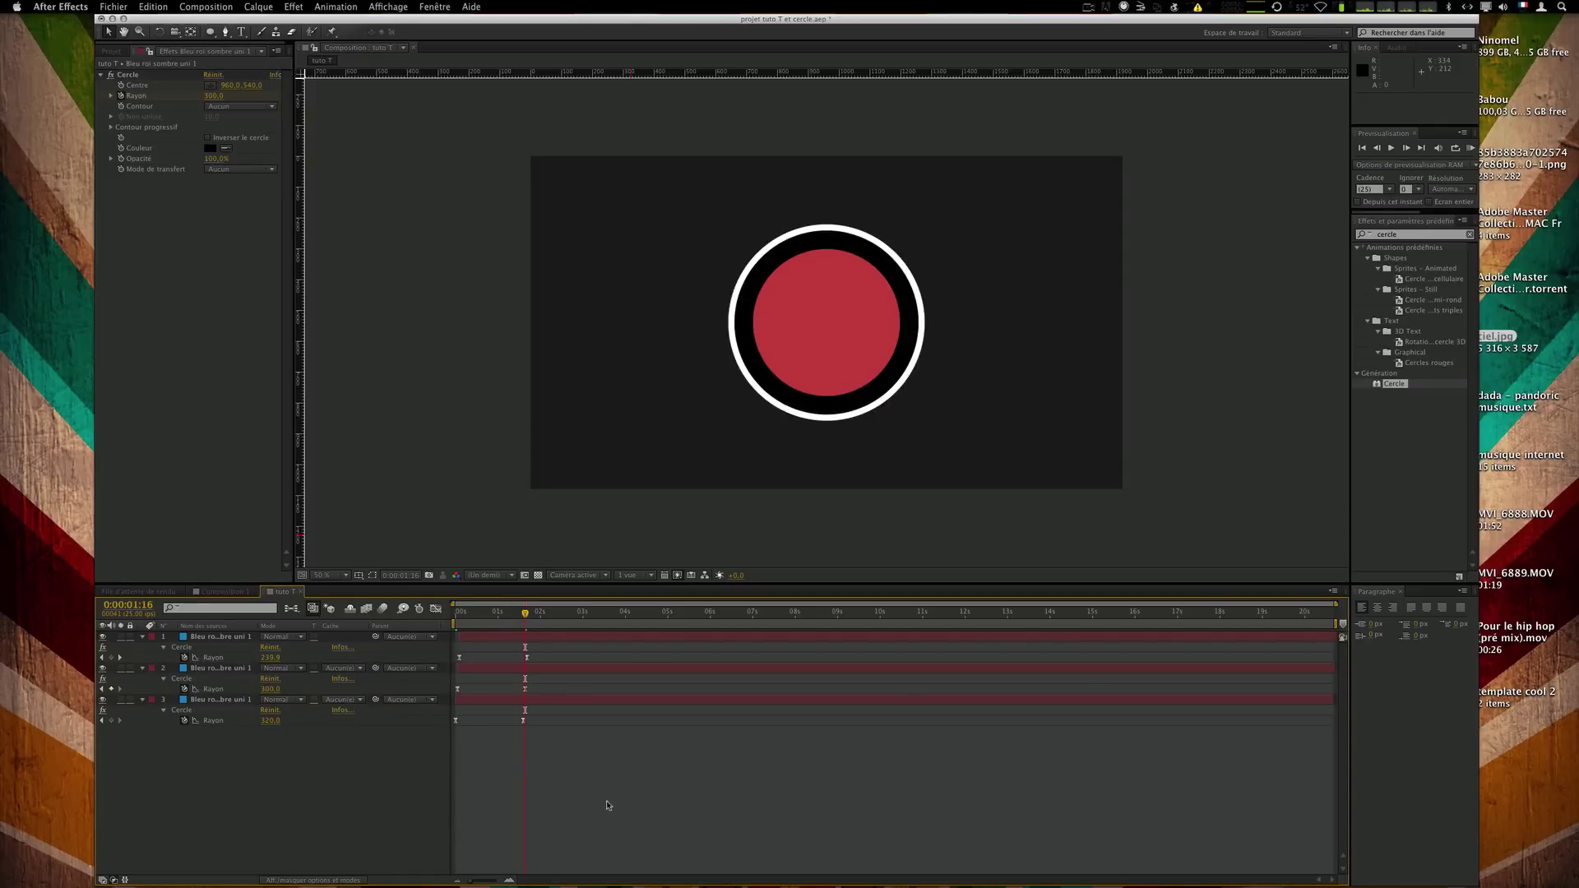
Shift the red and black circle layers slightly later in time, previewing the stagger after each move.
{"action": "key", "text": "space"}
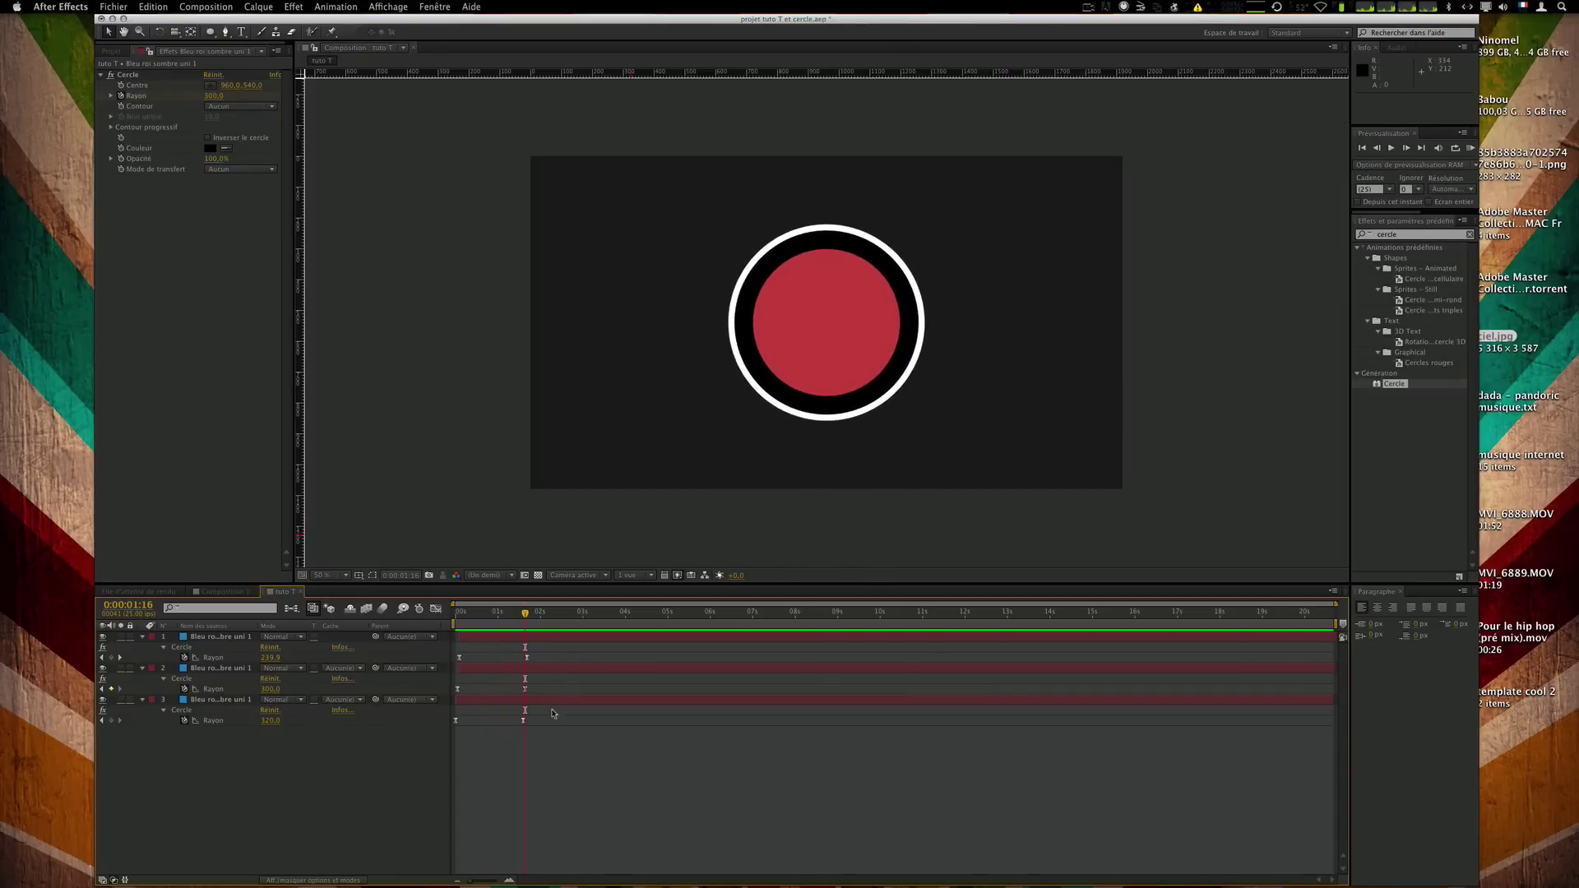
{"action": "left_click", "coordinate": [517, 635]}
{"action": "left_click", "coordinate": [578, 727]}
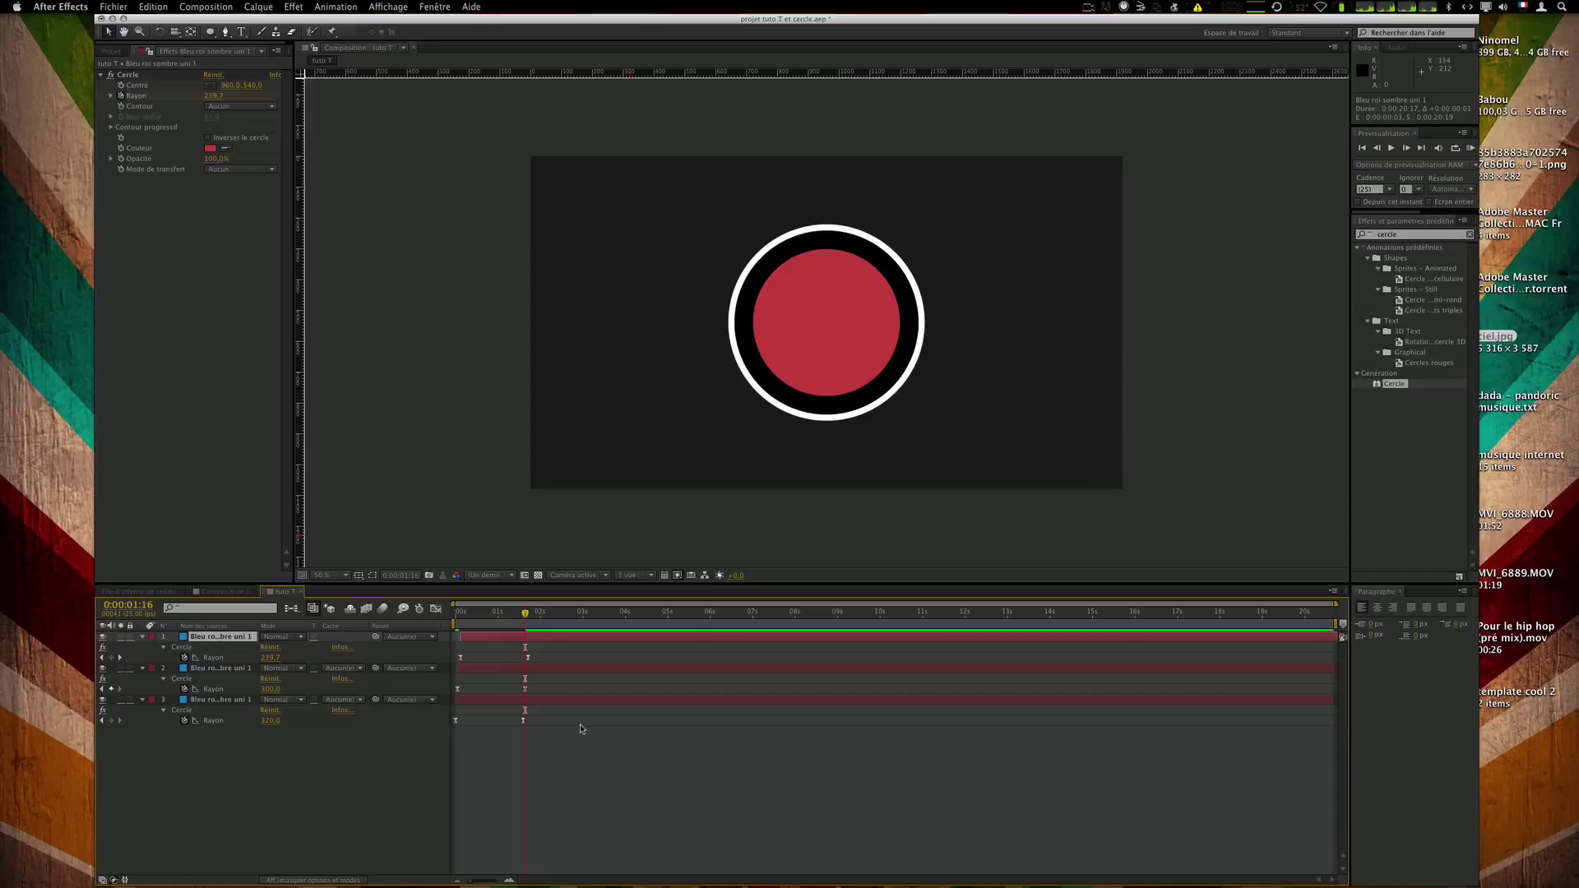
{"action": "key", "text": "space"}
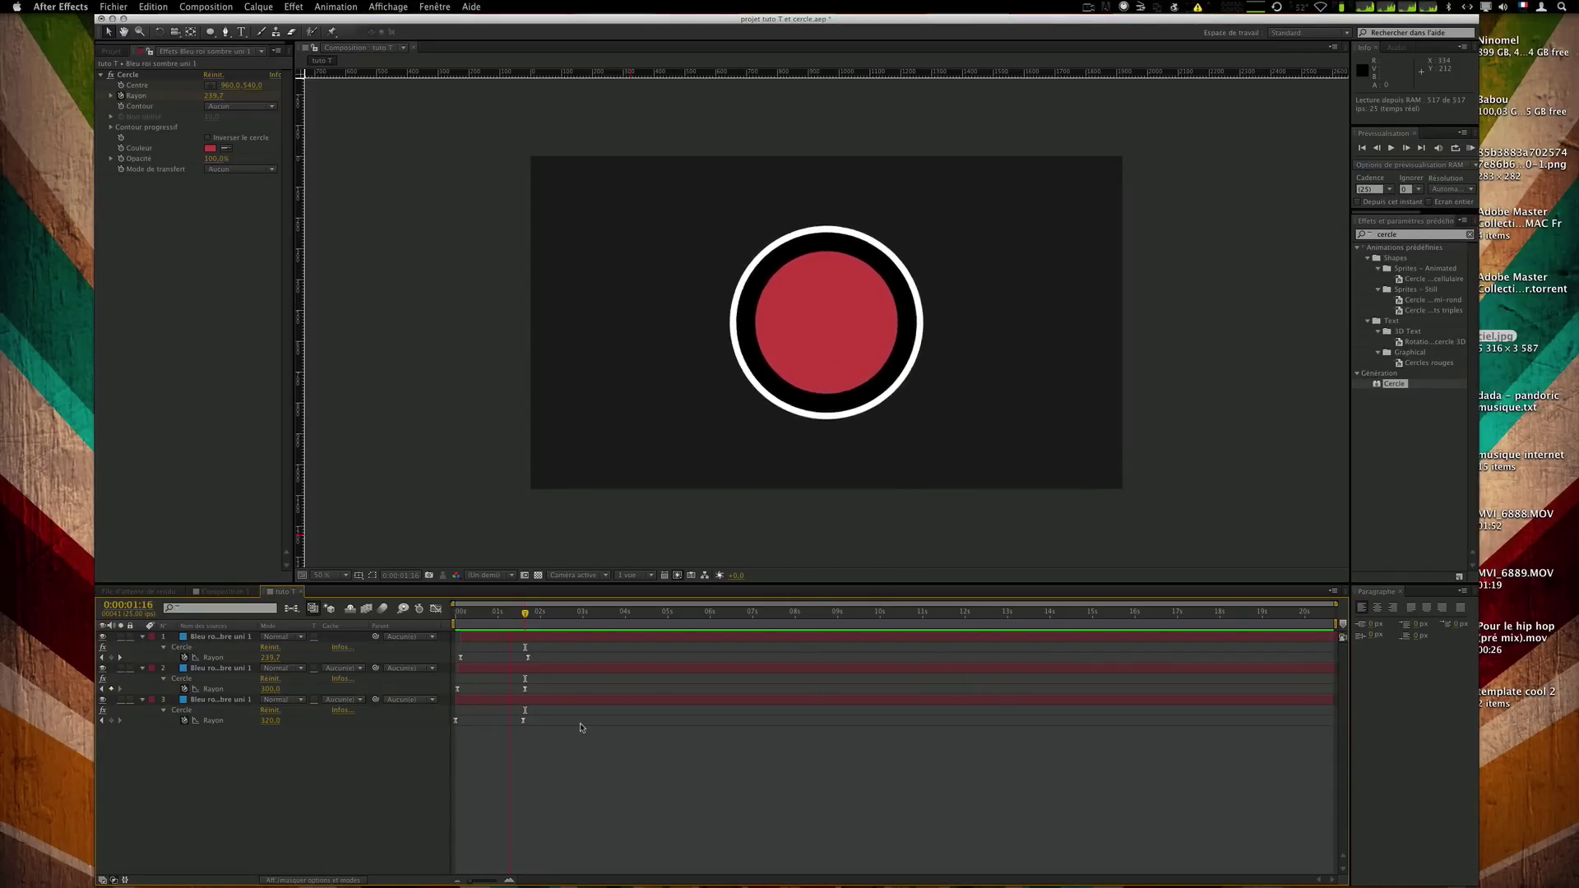
{"action": "left_click_drag", "start_coordinate": [534, 669], "coordinate": [539, 669]}
{"action": "left_click", "coordinate": [600, 752]}
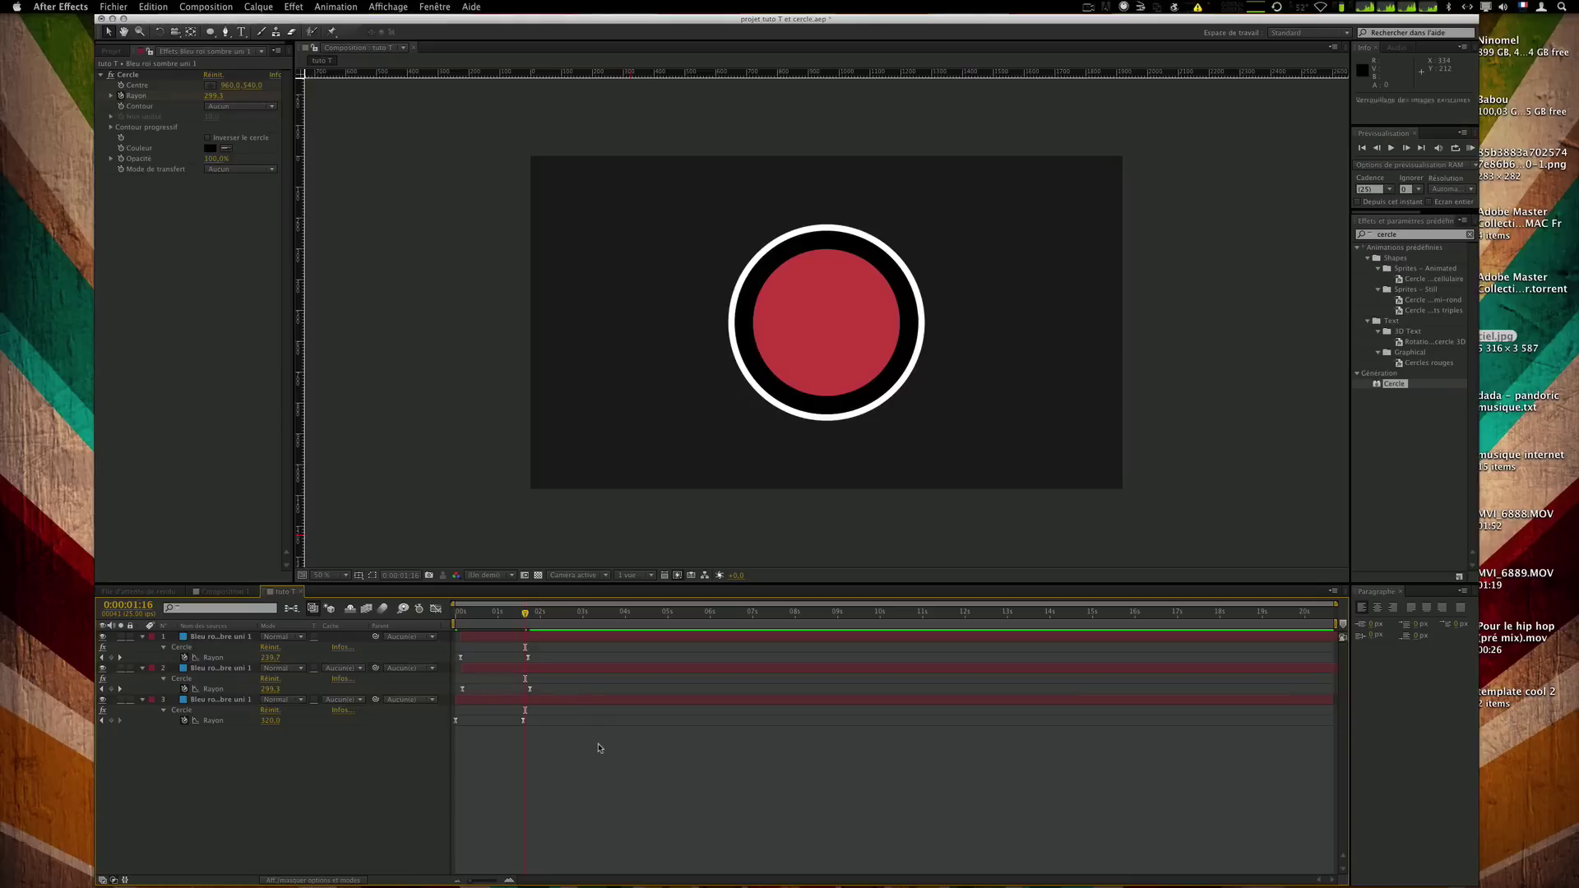
{"action": "key", "text": "space"}
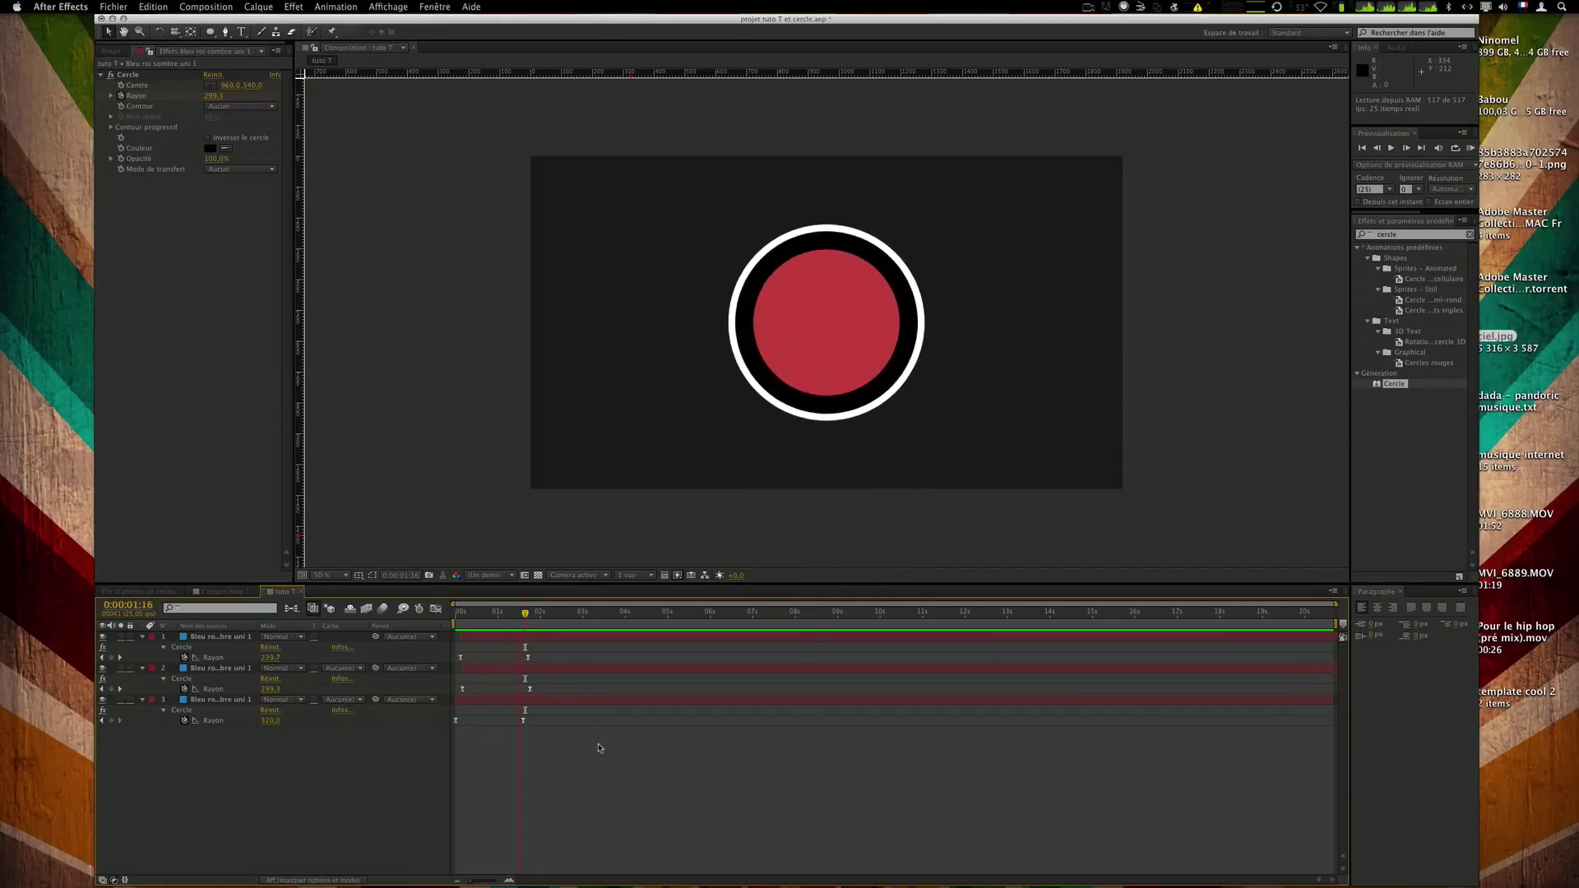
{"action": "key", "text": "space"}
Collapse the black and white circle layers, leaving only the red circle layer's modified properties expanded.
{"action": "left_click", "coordinate": [495, 637]}
{"action": "key", "text": "u"}
{"action": "key", "text": "u"}
{"action": "left_click_drag", "start_coordinate": [519, 780], "coordinate": [468, 687]}
{"action": "left_click", "coordinate": [210, 692]}
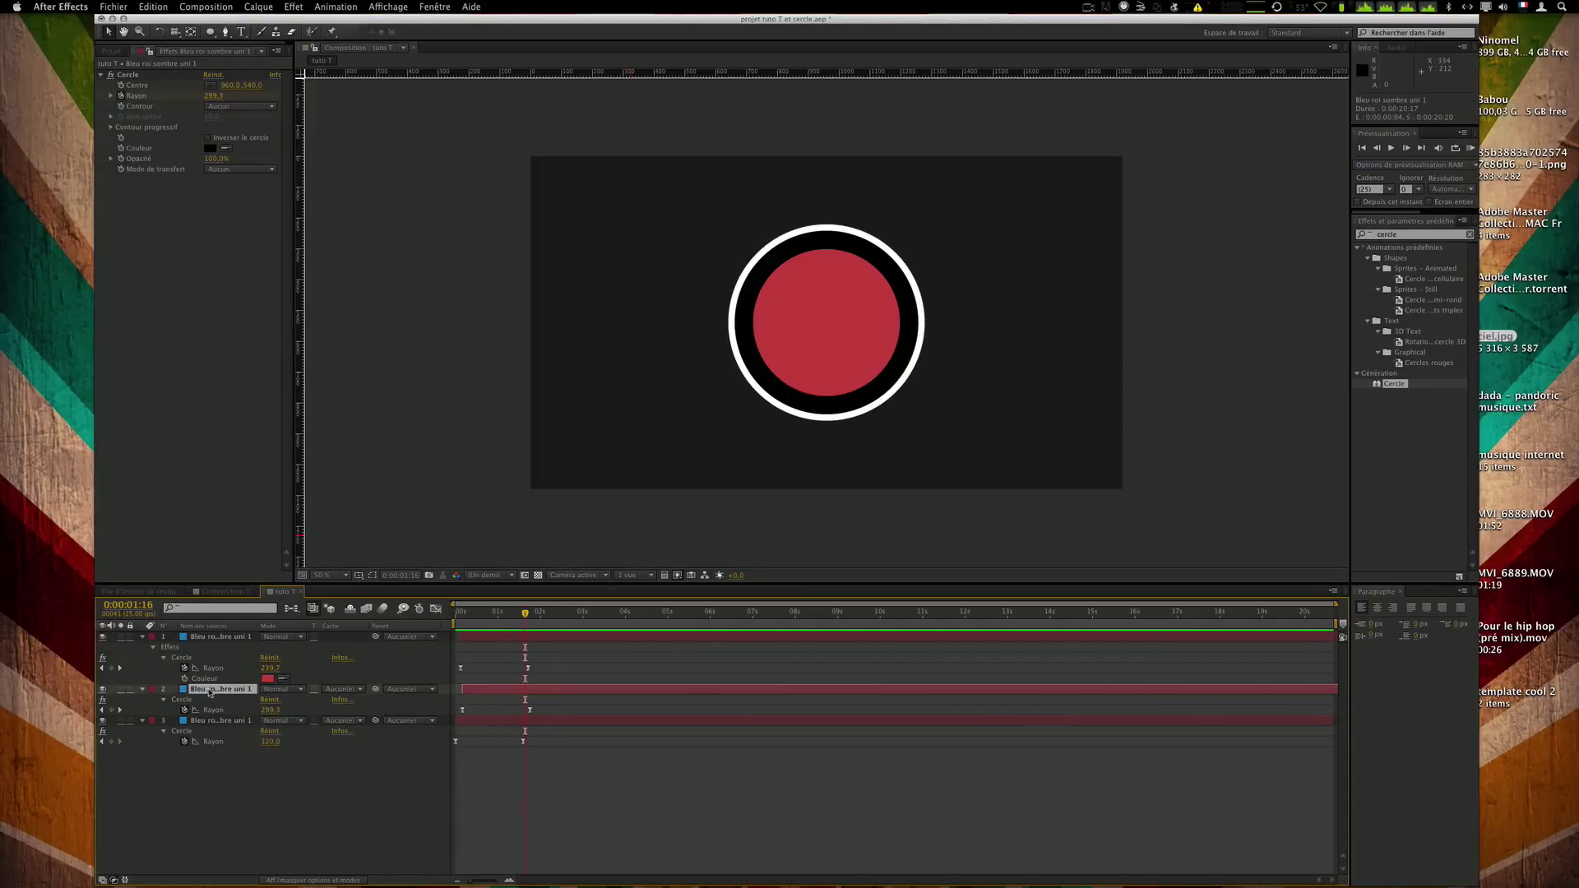
{"action": "left_click", "coordinate": [210, 722], "text": "shift"}
{"action": "key", "text": "u"}
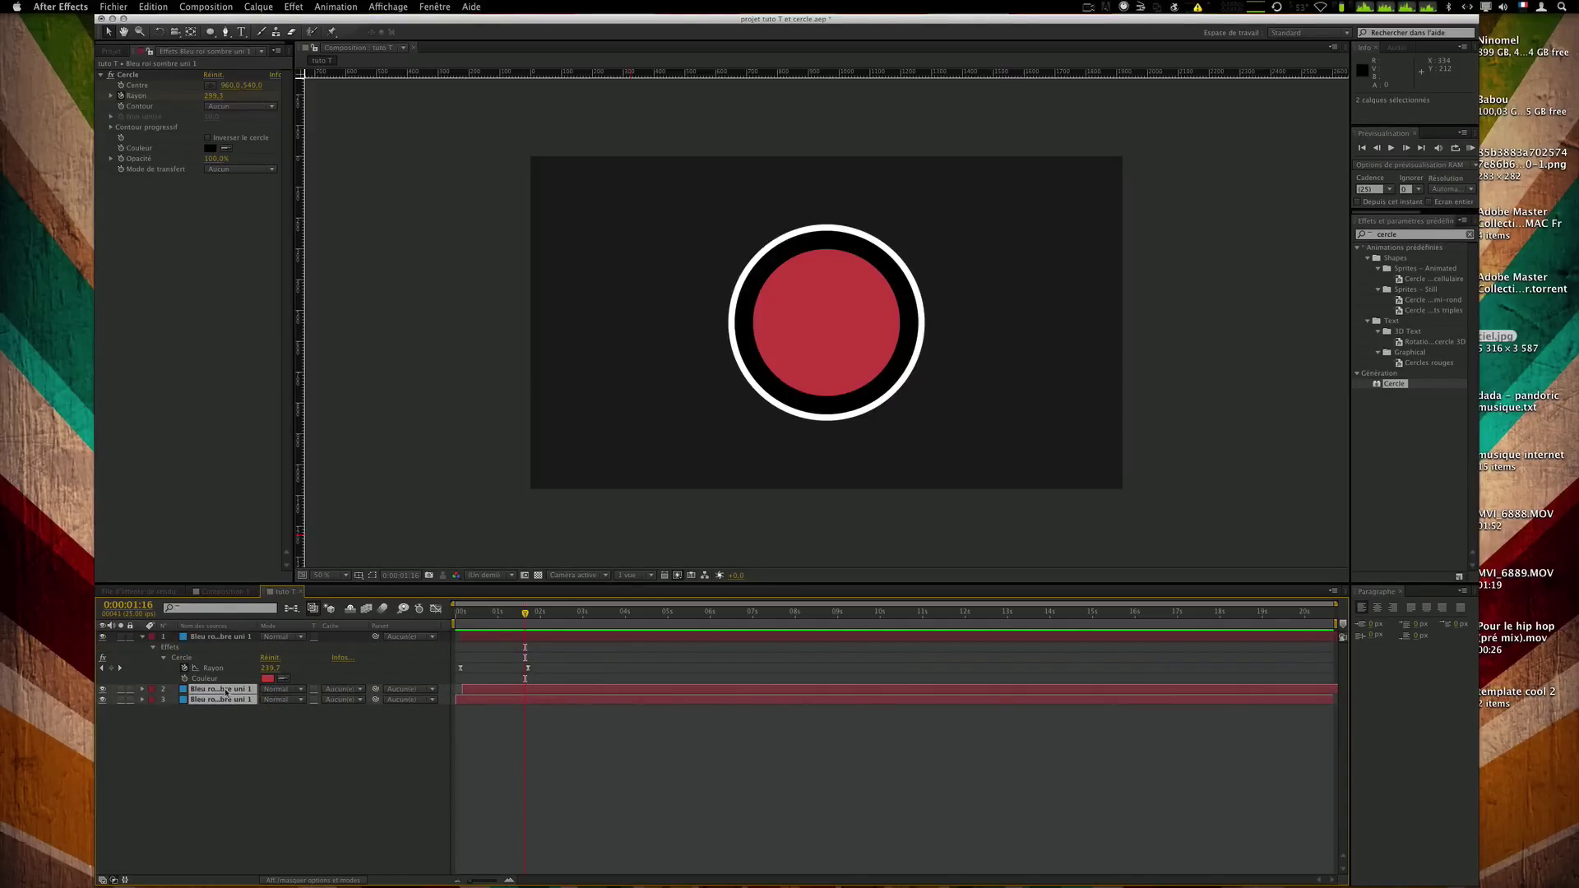
{"action": "left_click", "coordinate": [524, 636]}
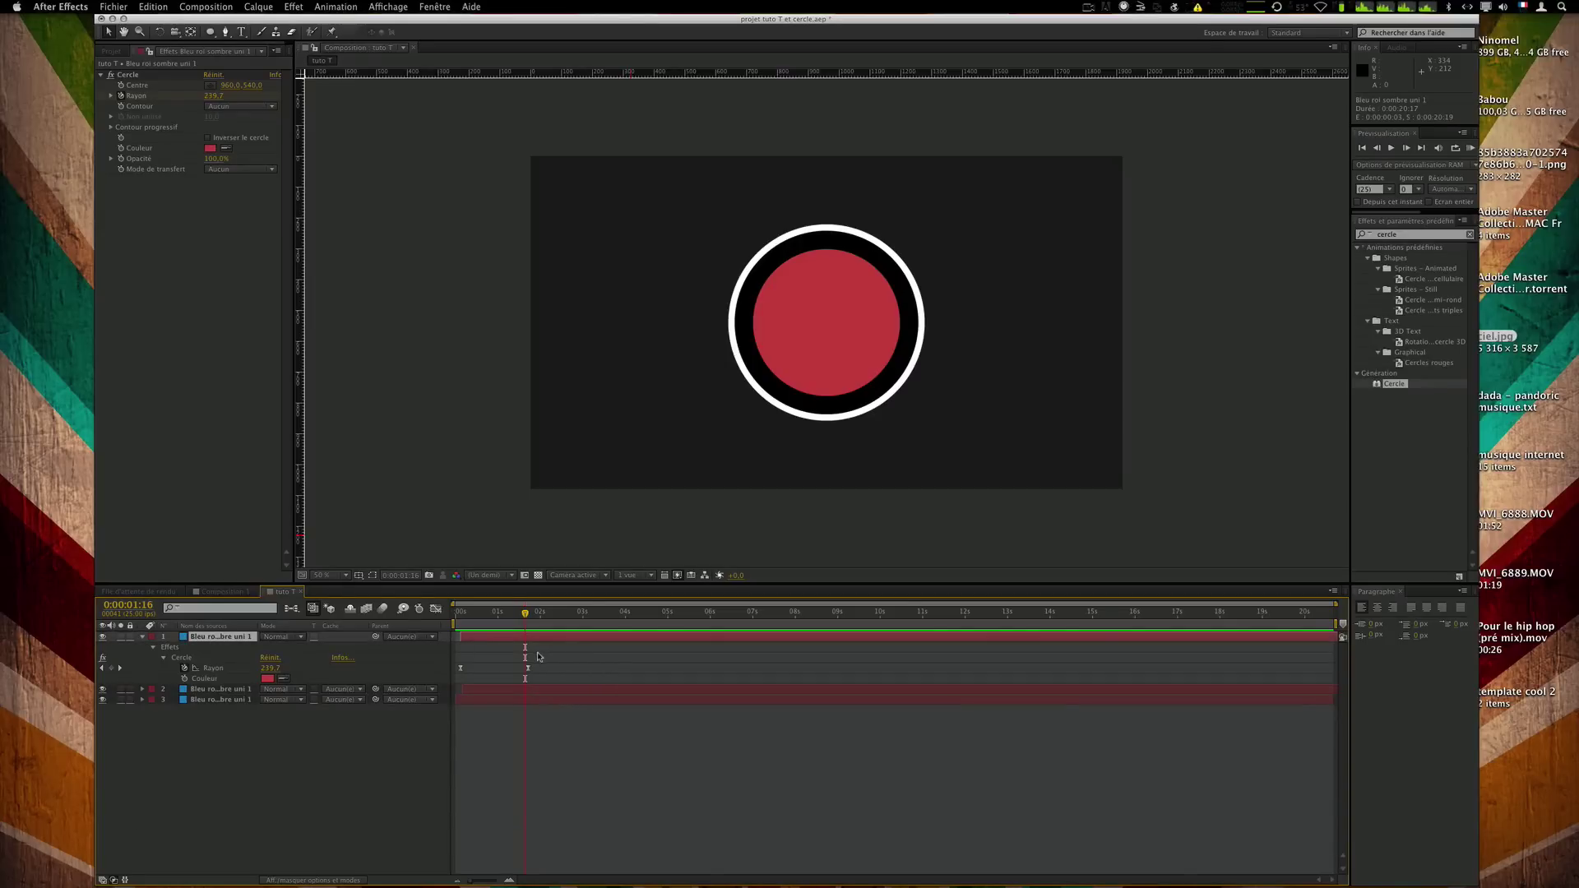
With the time at 0:00:01:04, expand the red layer's Cercle effect fully and set its Contour to Rayon contour.
{"action": "left_click_drag", "start_coordinate": [511, 614], "coordinate": [505, 614]}
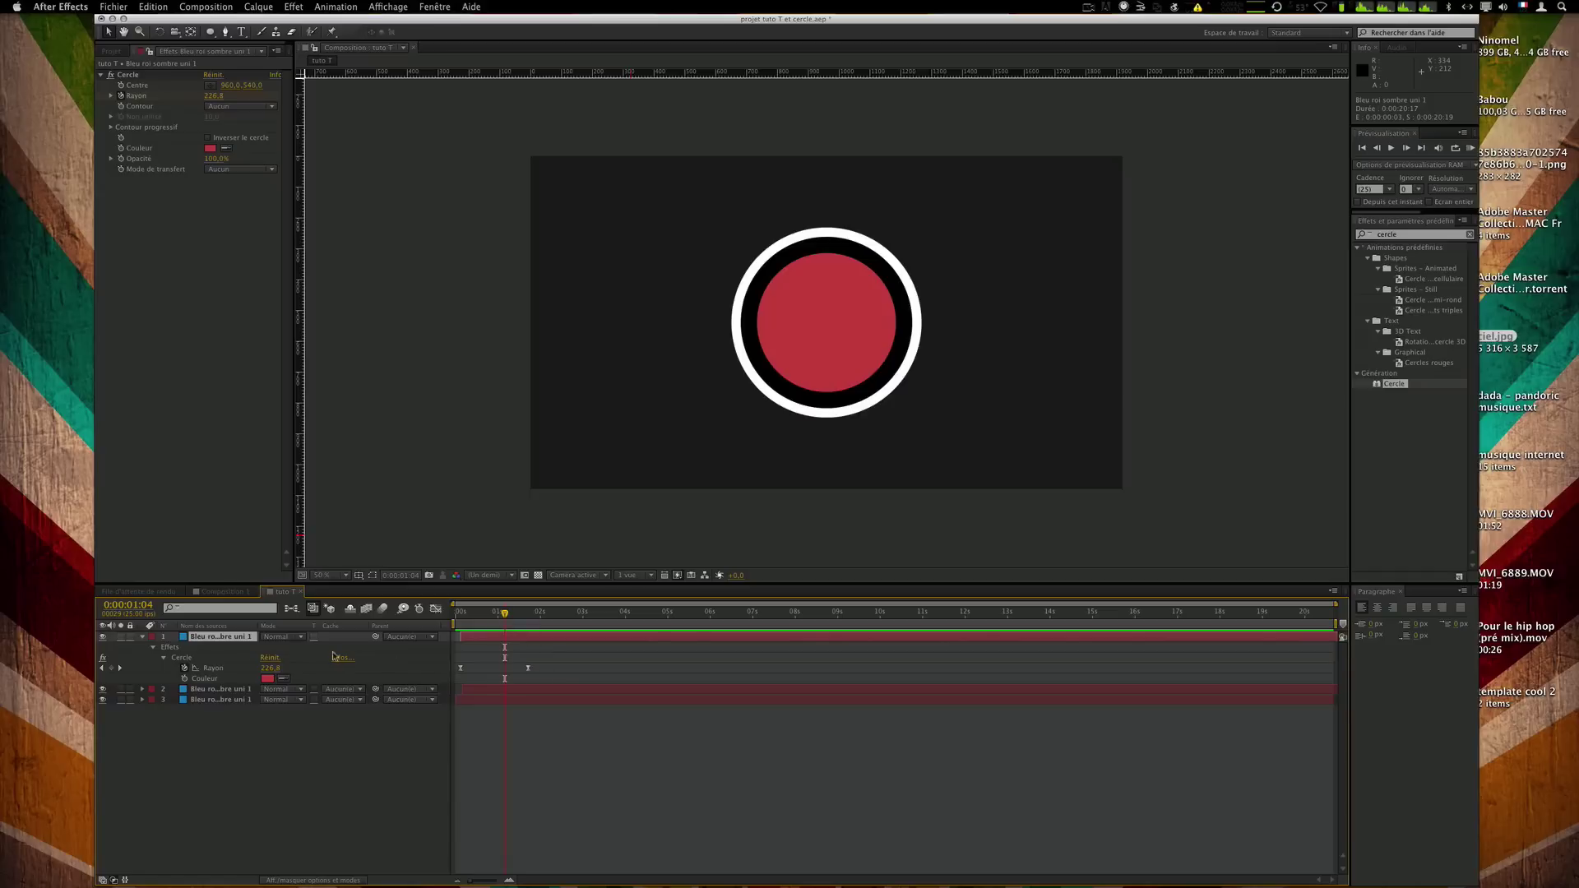
{"action": "left_click", "coordinate": [163, 659]}
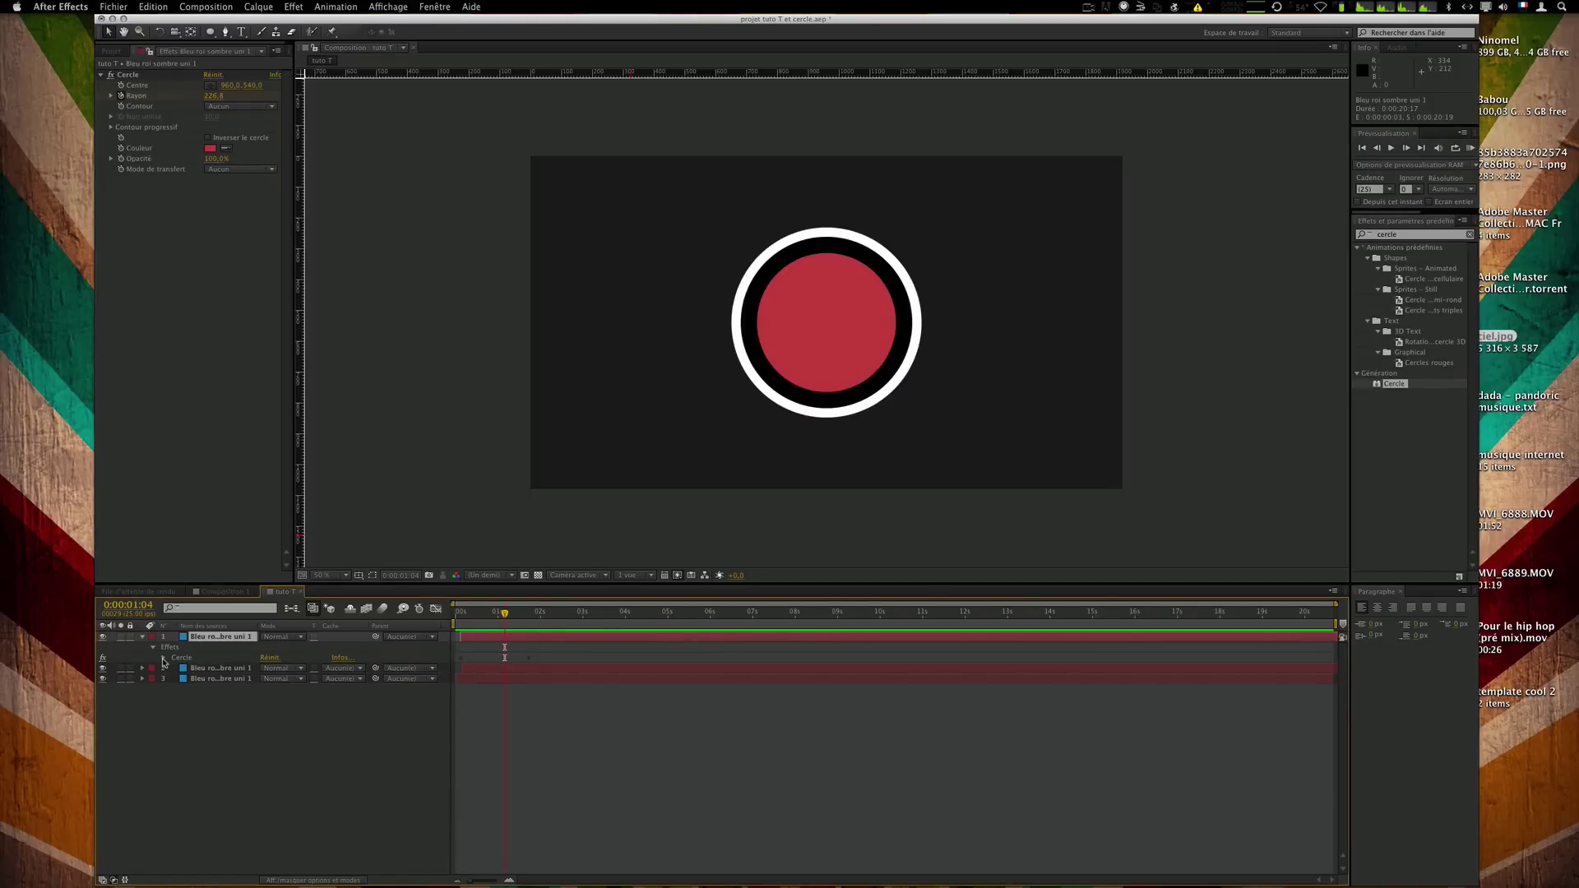
{"action": "left_click", "coordinate": [164, 658]}
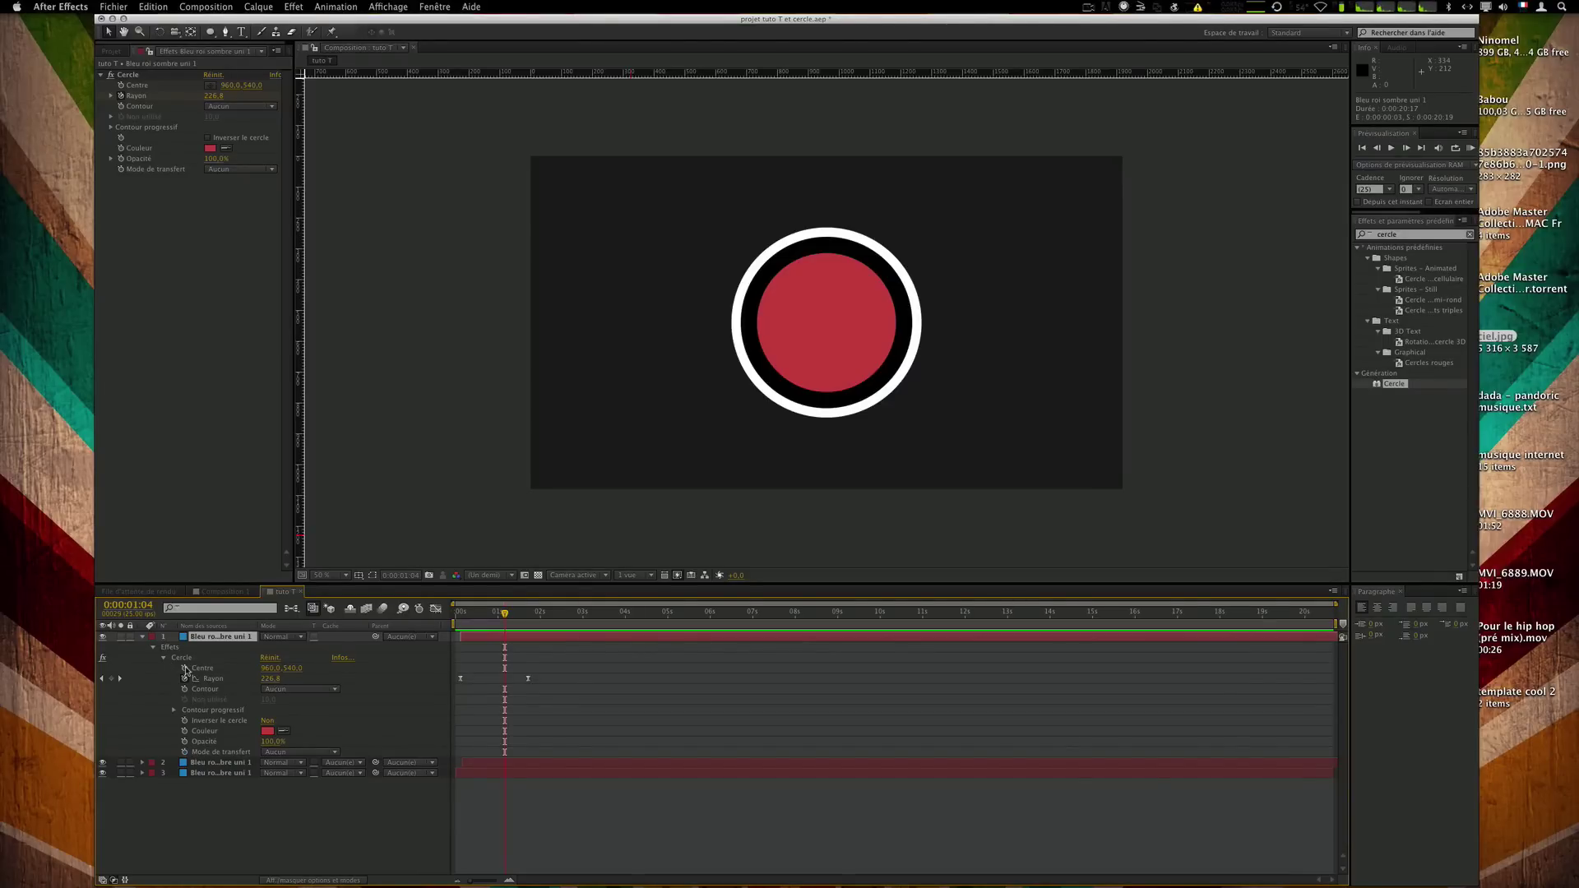
{"action": "left_click", "coordinate": [294, 690]}
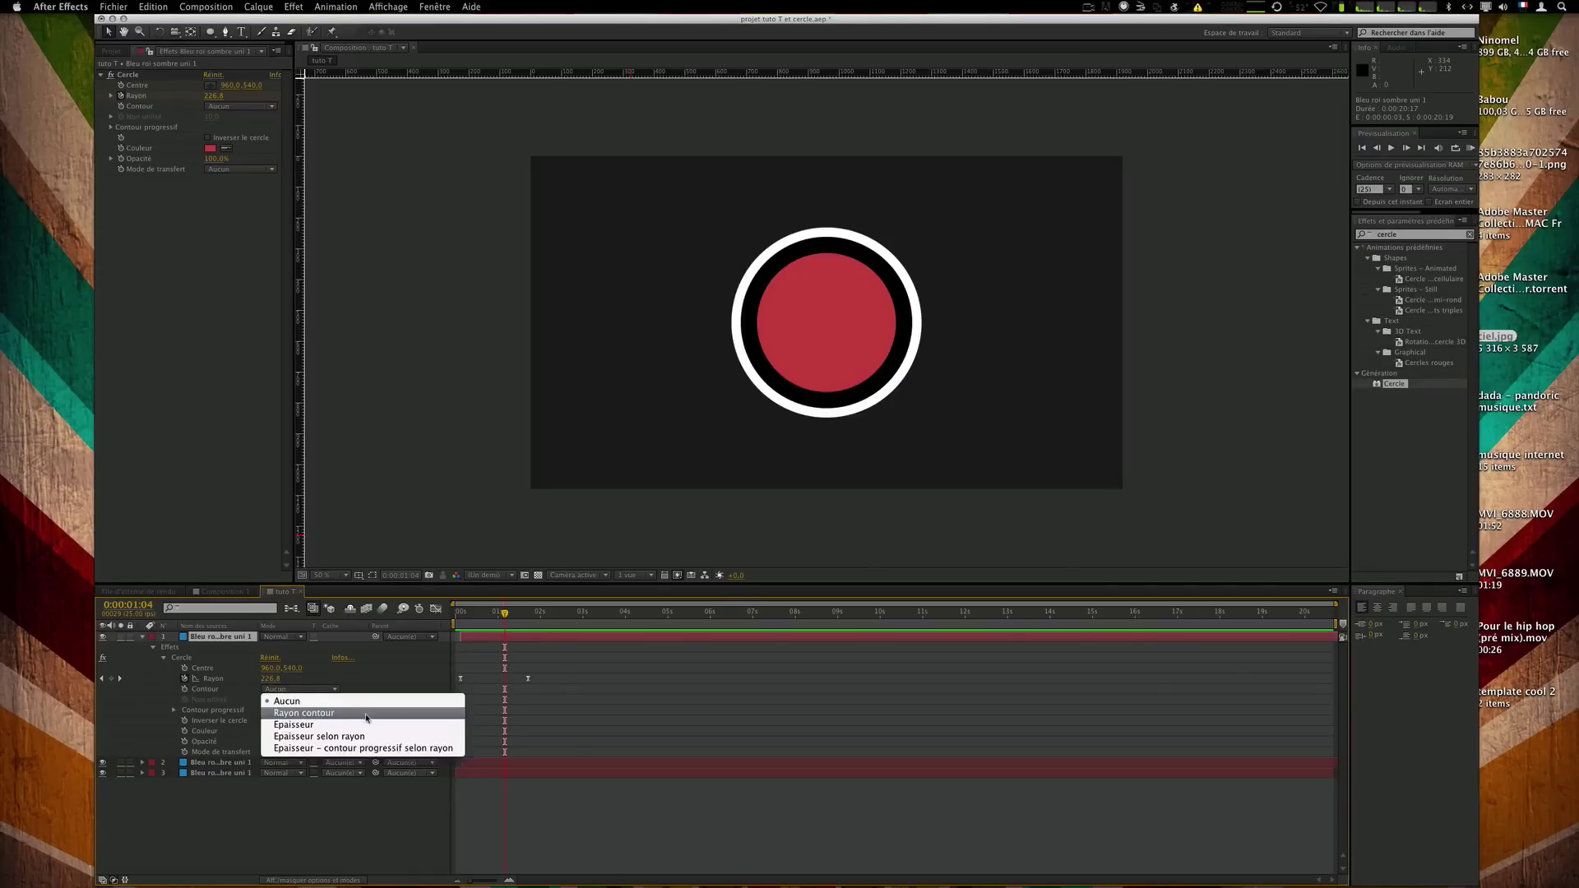
{"action": "left_click", "coordinate": [319, 714]}
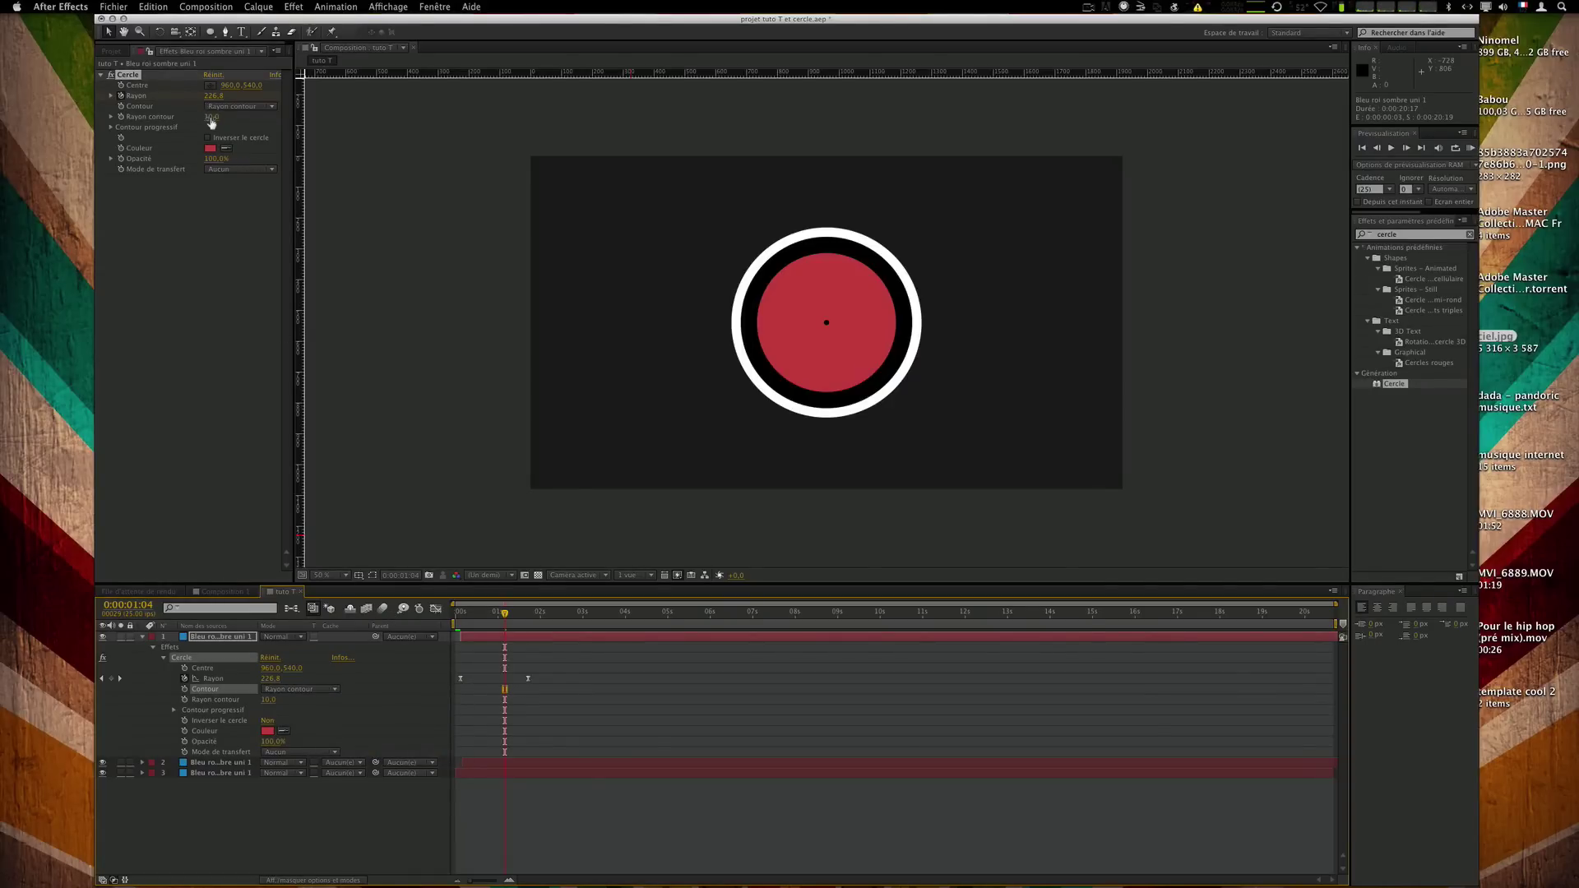
Try a contour radius of 116 and the Epaisseur contour type at 106 on the red circle, then undo these changes.
{"action": "left_click_drag", "start_coordinate": [212, 118], "coordinate": [165, 148]}
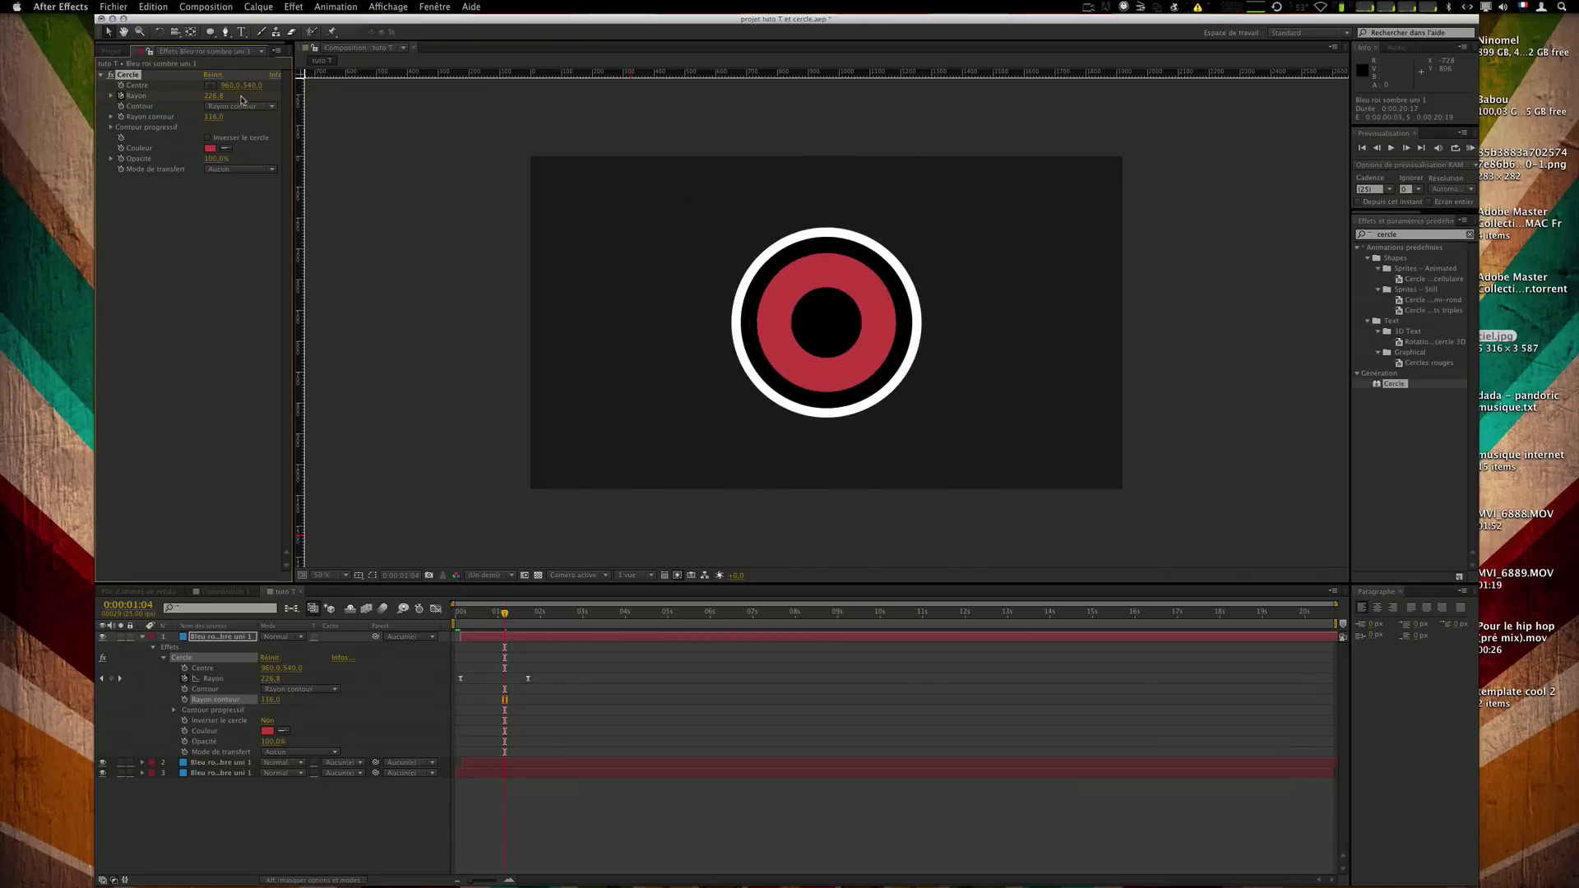
{"action": "left_click", "coordinate": [242, 106]}
{"action": "left_click", "coordinate": [247, 141]}
{"action": "left_click_drag", "start_coordinate": [213, 116], "coordinate": [182, 136]}
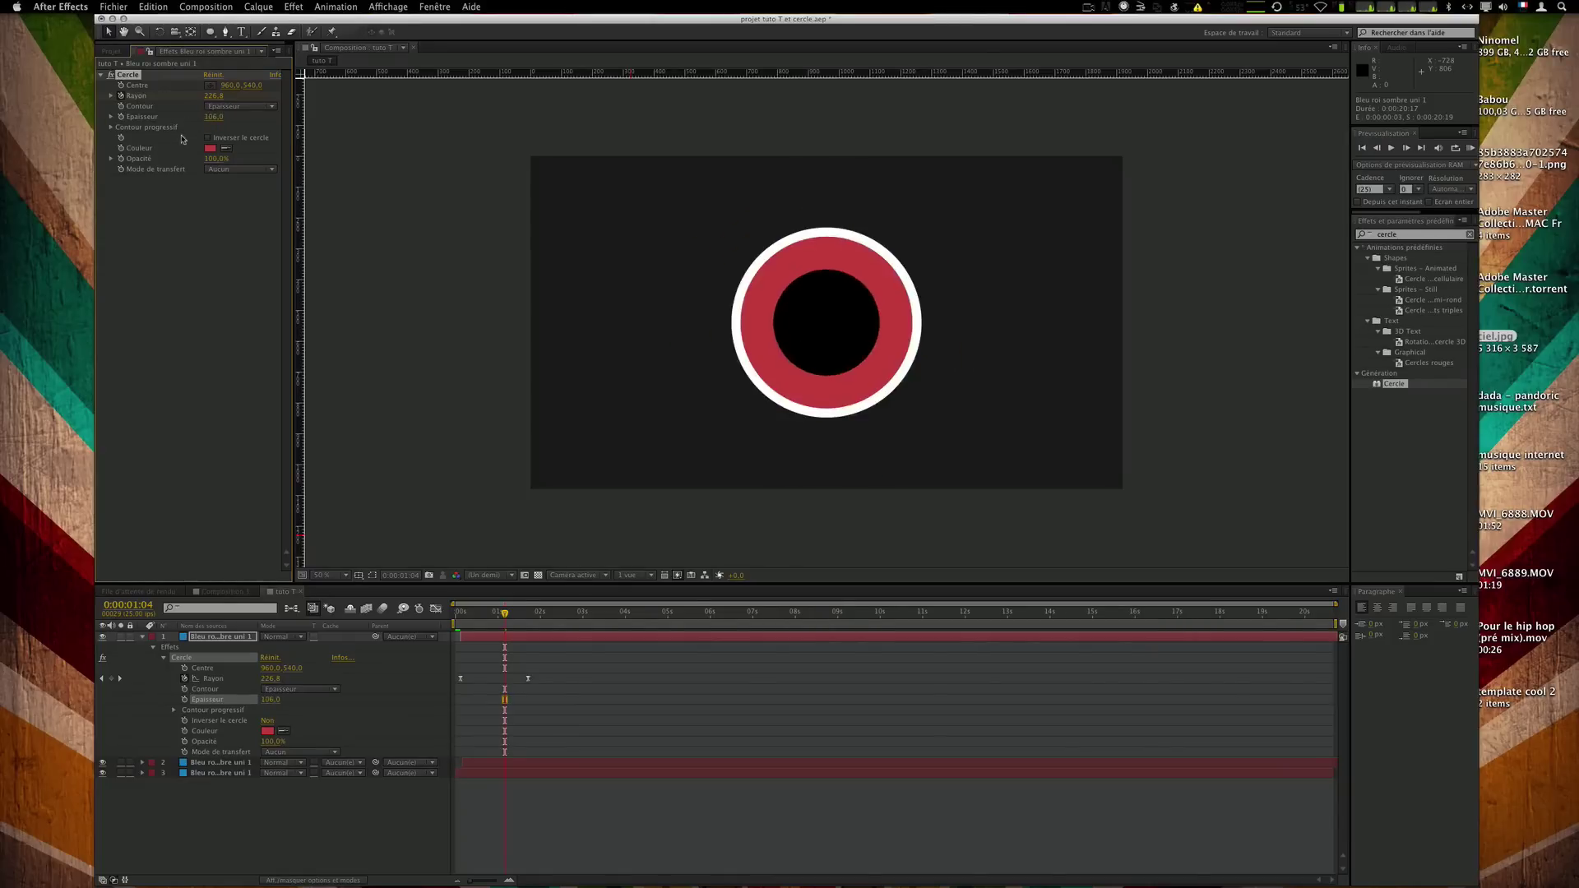
{"action": "key", "text": "super+z"}
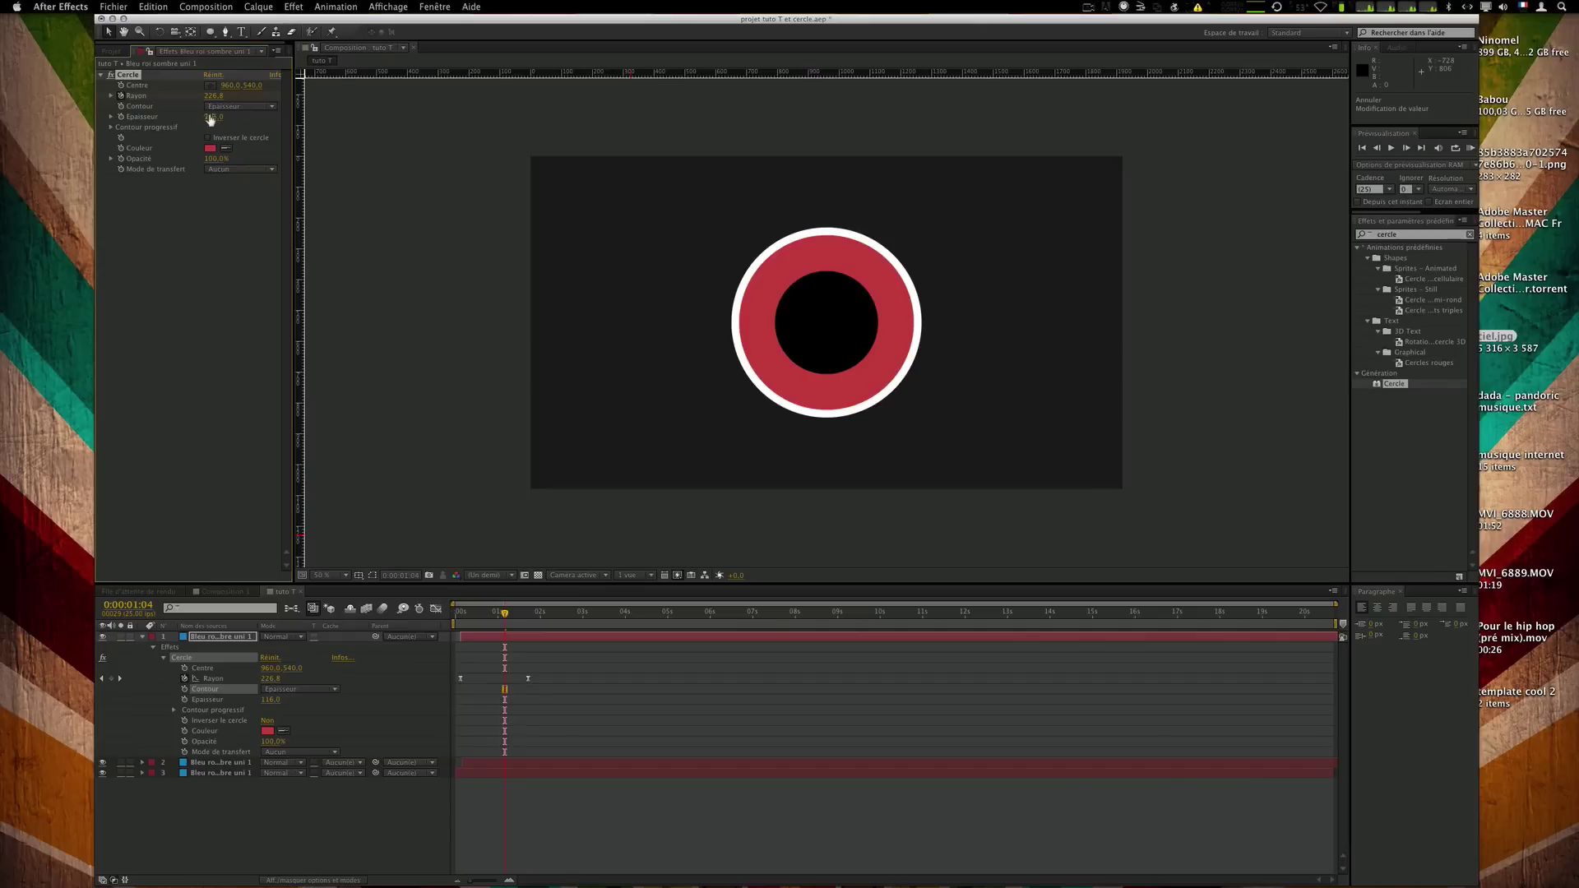
{"action": "key", "text": "super+z"}
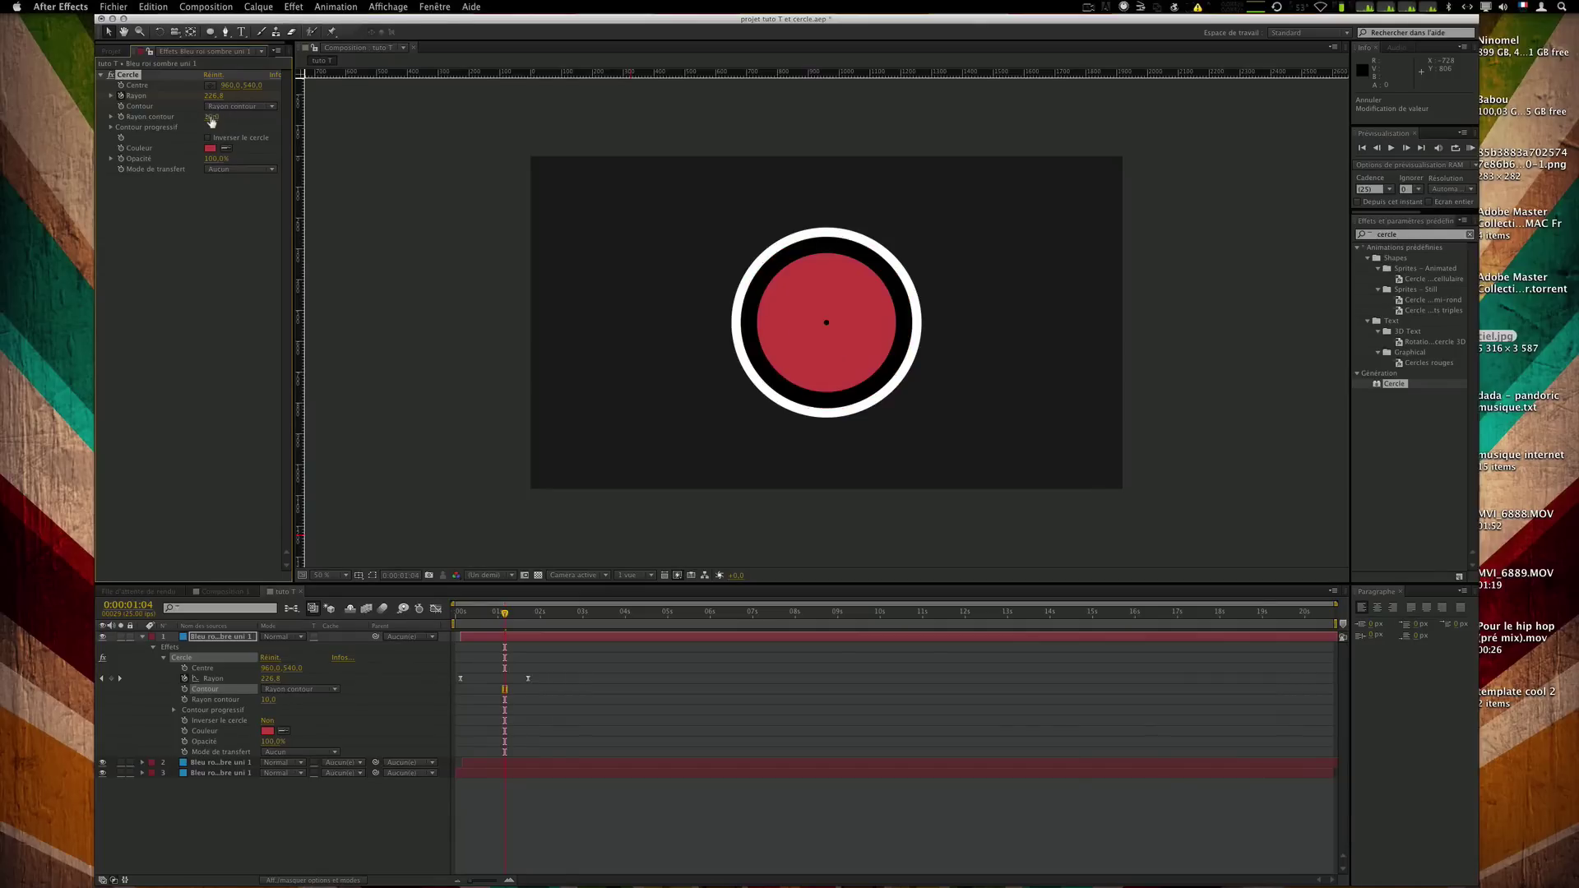
Set the red circle's contour radius to 0 and start keyframing it at 0:00:00:18.
{"action": "left_click_drag", "start_coordinate": [212, 117], "coordinate": [190, 122]}
{"action": "left_click_drag", "start_coordinate": [499, 625], "coordinate": [486, 626]}
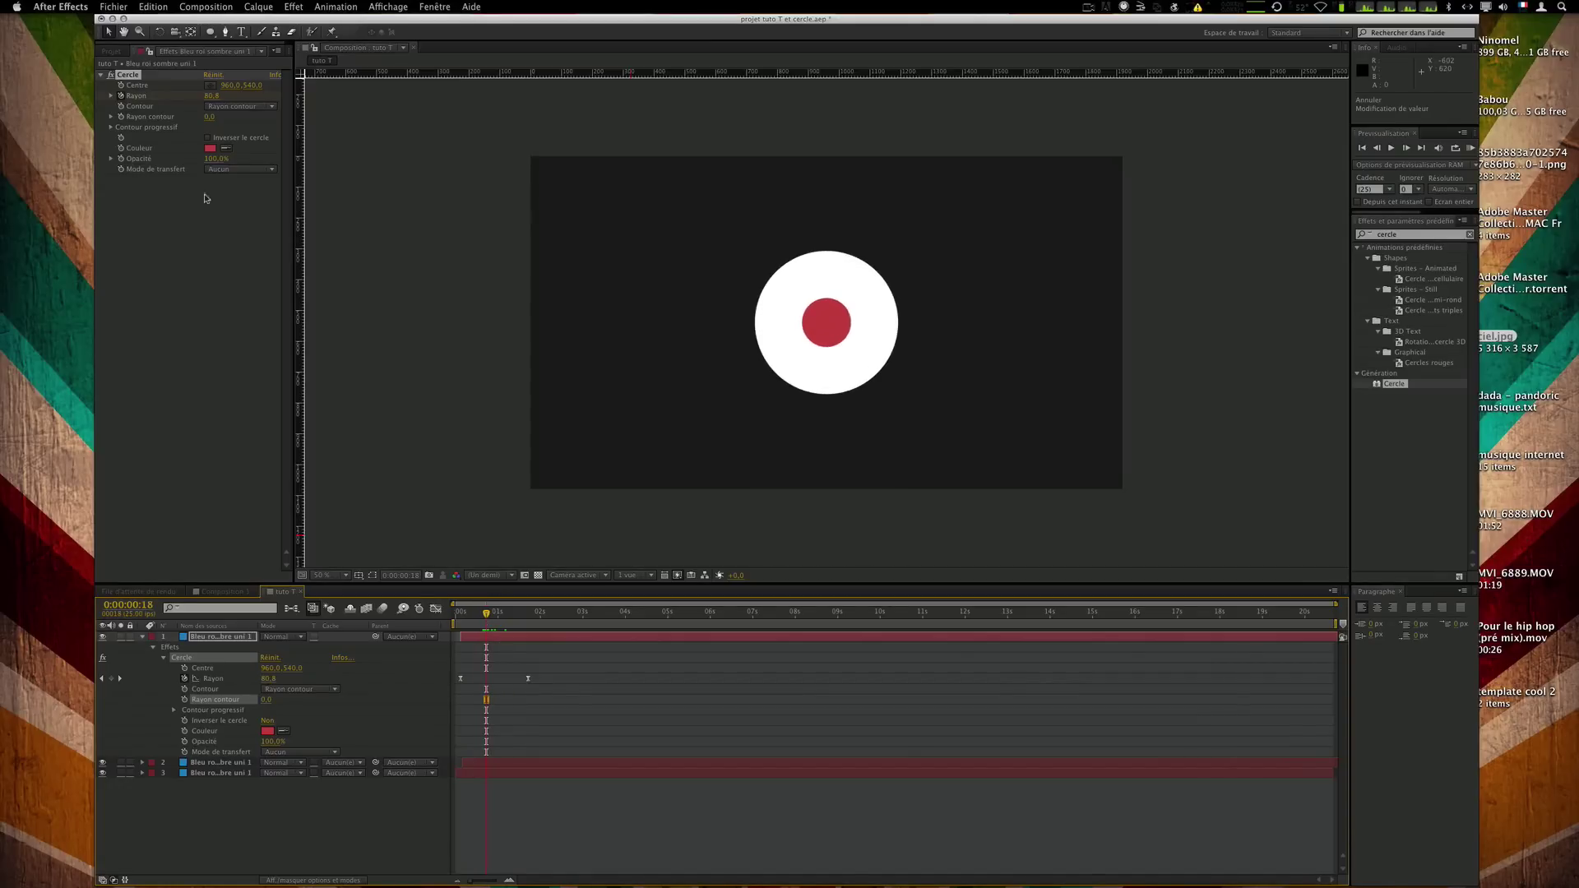
{"action": "left_click", "coordinate": [121, 117]}
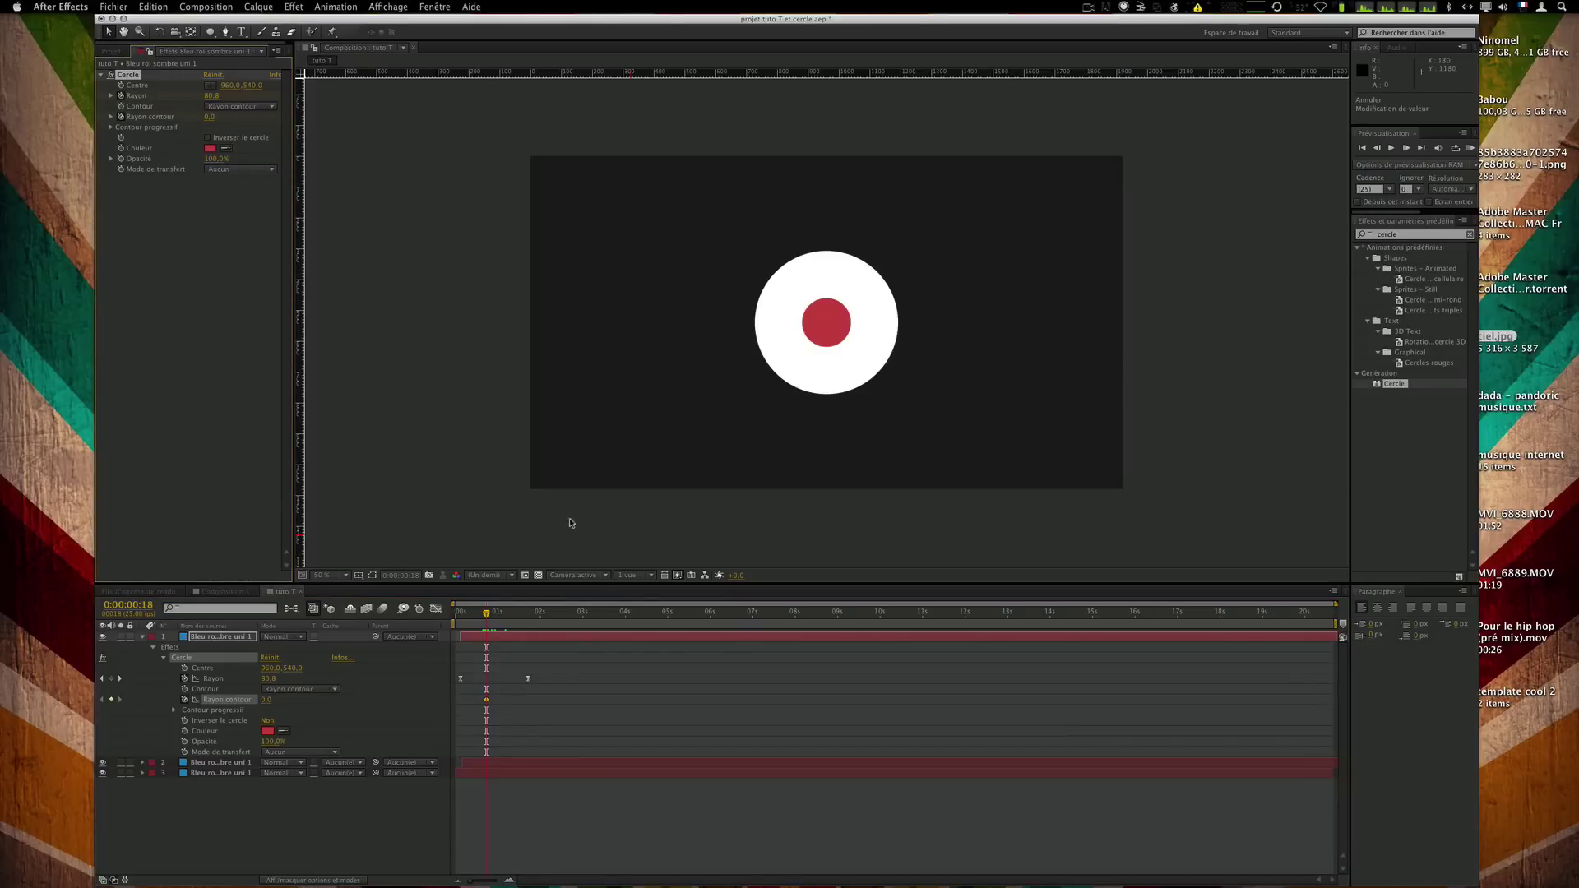
Keyframe the red circle's contour radius at 160 at 0:00:02:00.
{"action": "left_click_drag", "start_coordinate": [519, 618], "coordinate": [528, 615]}
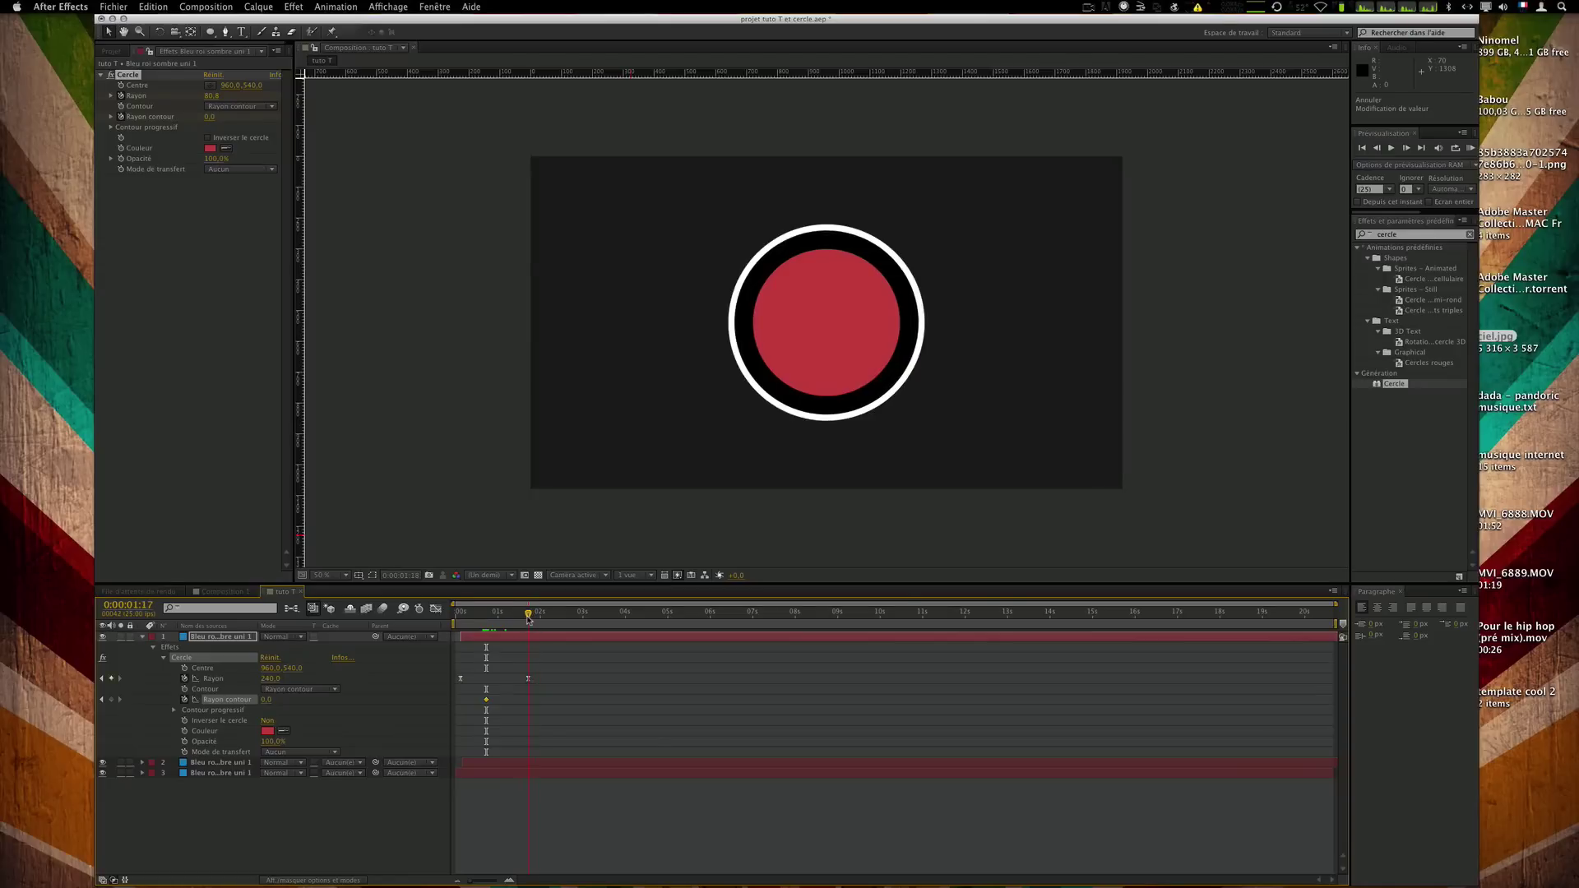
{"action": "key", "text": "Page_Down"}
{"action": "key", "text": "Page_Down"}
{"action": "key", "text": "Page_Down"}
{"action": "key", "text": "Page_Down"}
{"action": "key", "text": "Page_Down"}
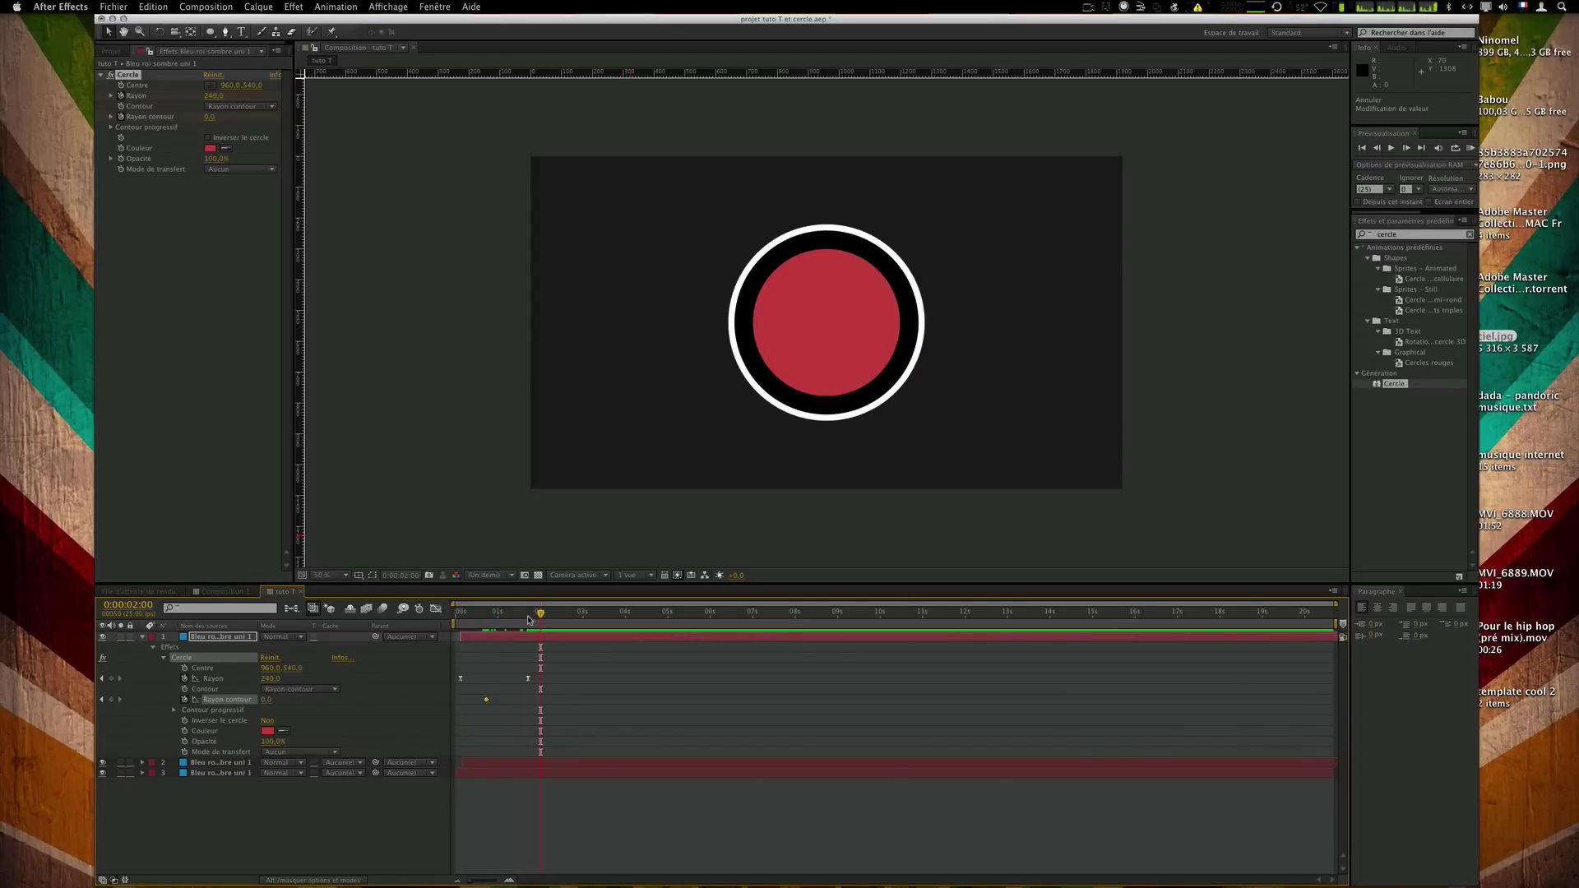
{"action": "left_click_drag", "start_coordinate": [212, 117], "coordinate": [340, 130]}
{"action": "left_click_drag", "start_coordinate": [367, 132], "coordinate": [334, 142]}
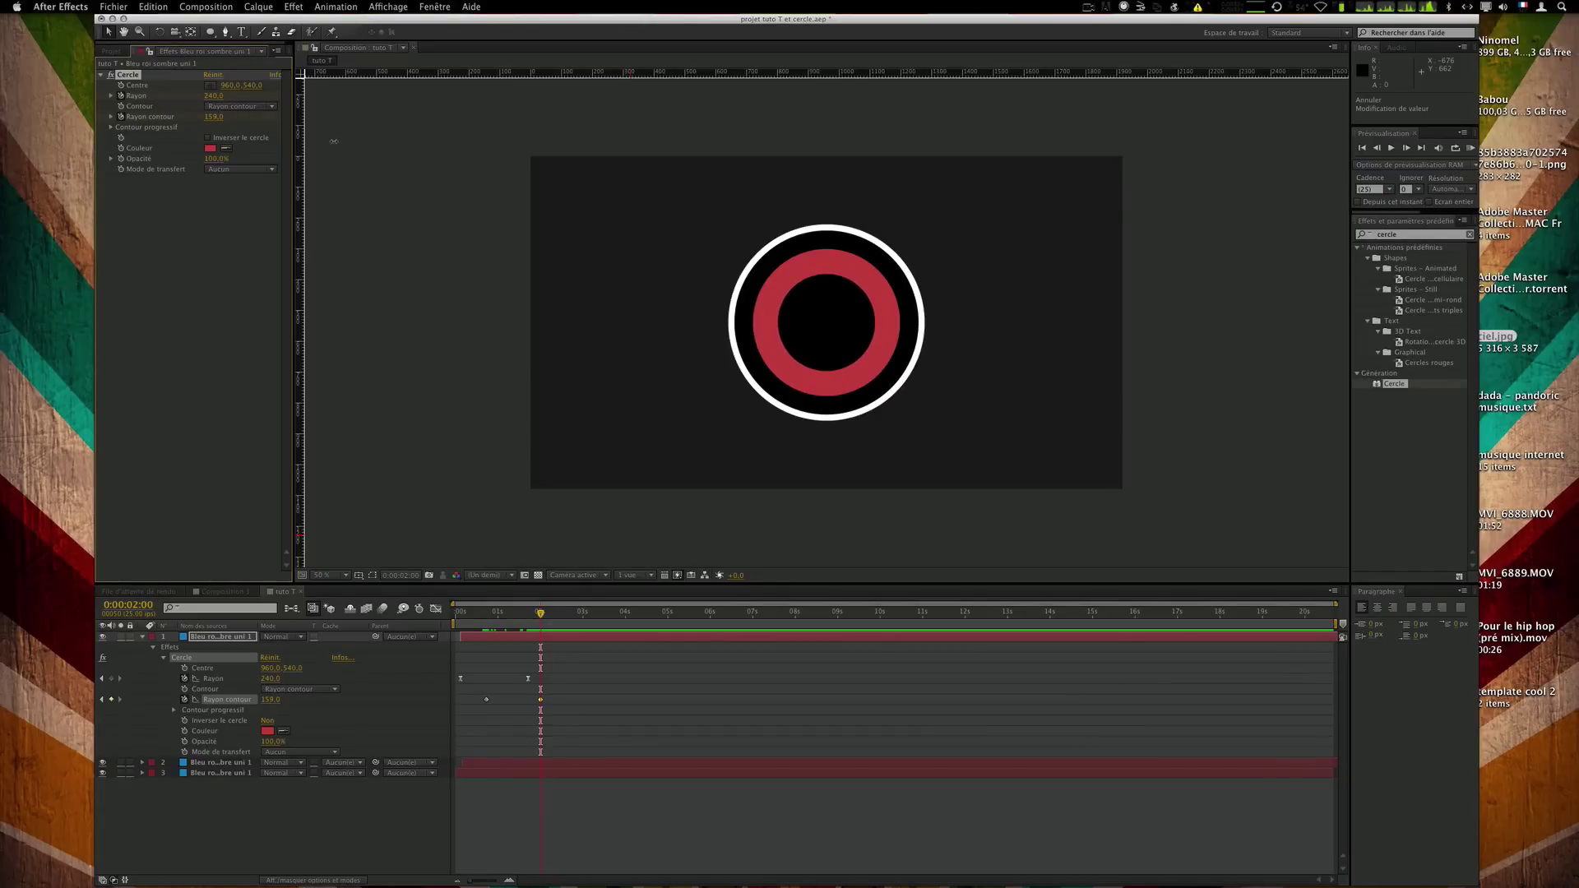
{"action": "left_click", "coordinate": [217, 120]}
{"action": "type", "text": "160"}
{"action": "key", "text": "Return"}
{"action": "left_click", "coordinate": [622, 734]}
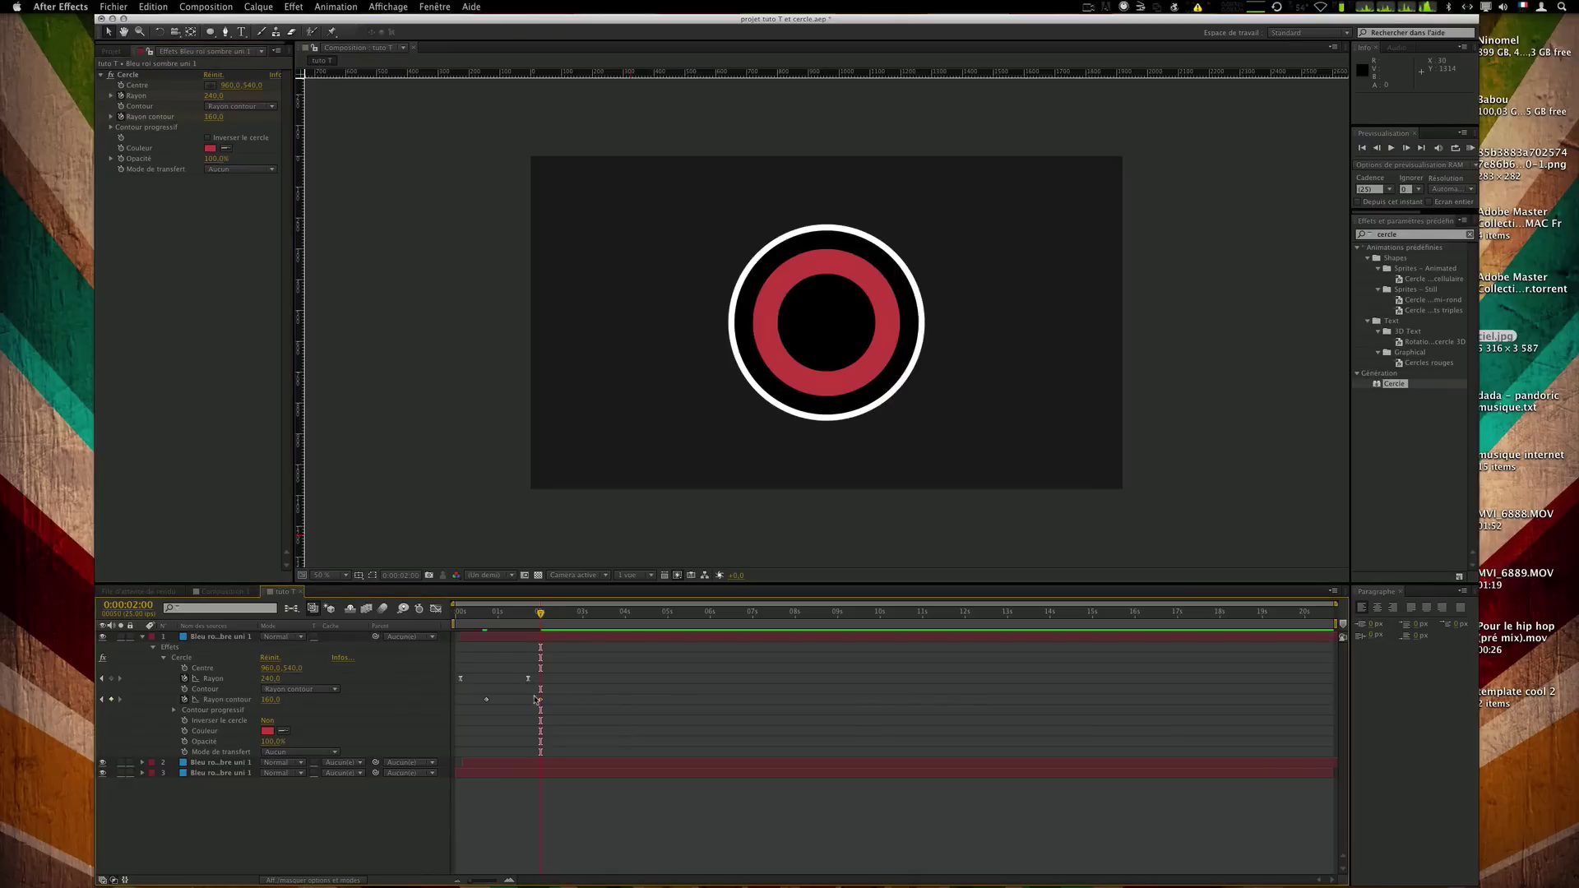
Ease both contour radius keyframes in the graph editor, move the last one slightly past 0:00:02:00 and lengthen its incoming ease.
{"action": "left_click_drag", "start_coordinate": [469, 691], "coordinate": [599, 706]}
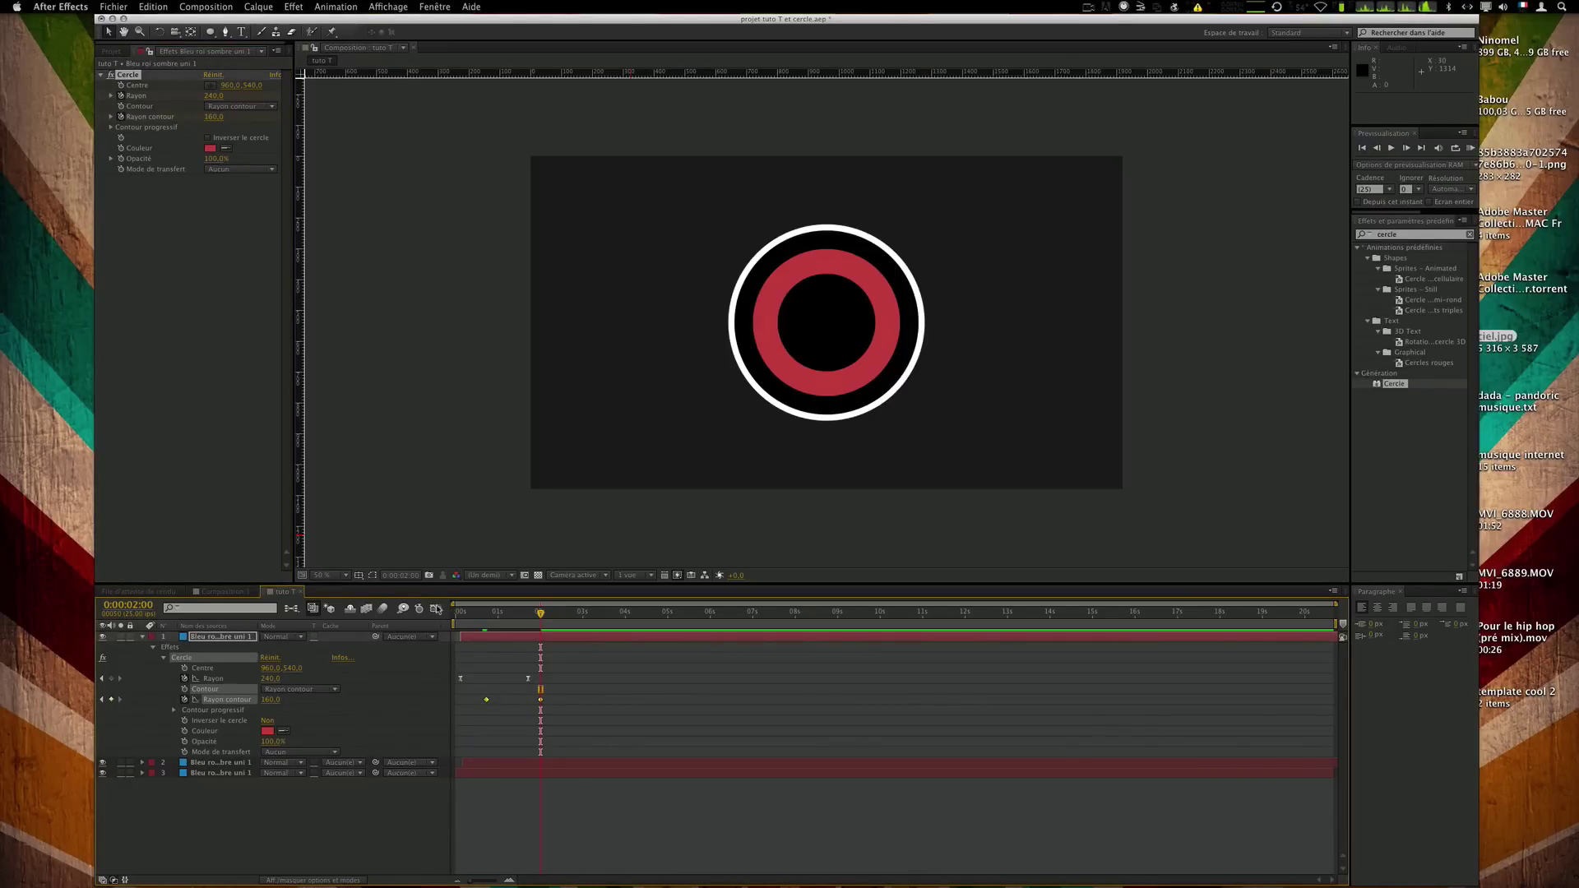
{"action": "left_click", "coordinate": [436, 608]}
{"action": "left_click_drag", "start_coordinate": [474, 641], "coordinate": [598, 856]}
{"action": "left_click", "coordinate": [1002, 869]}
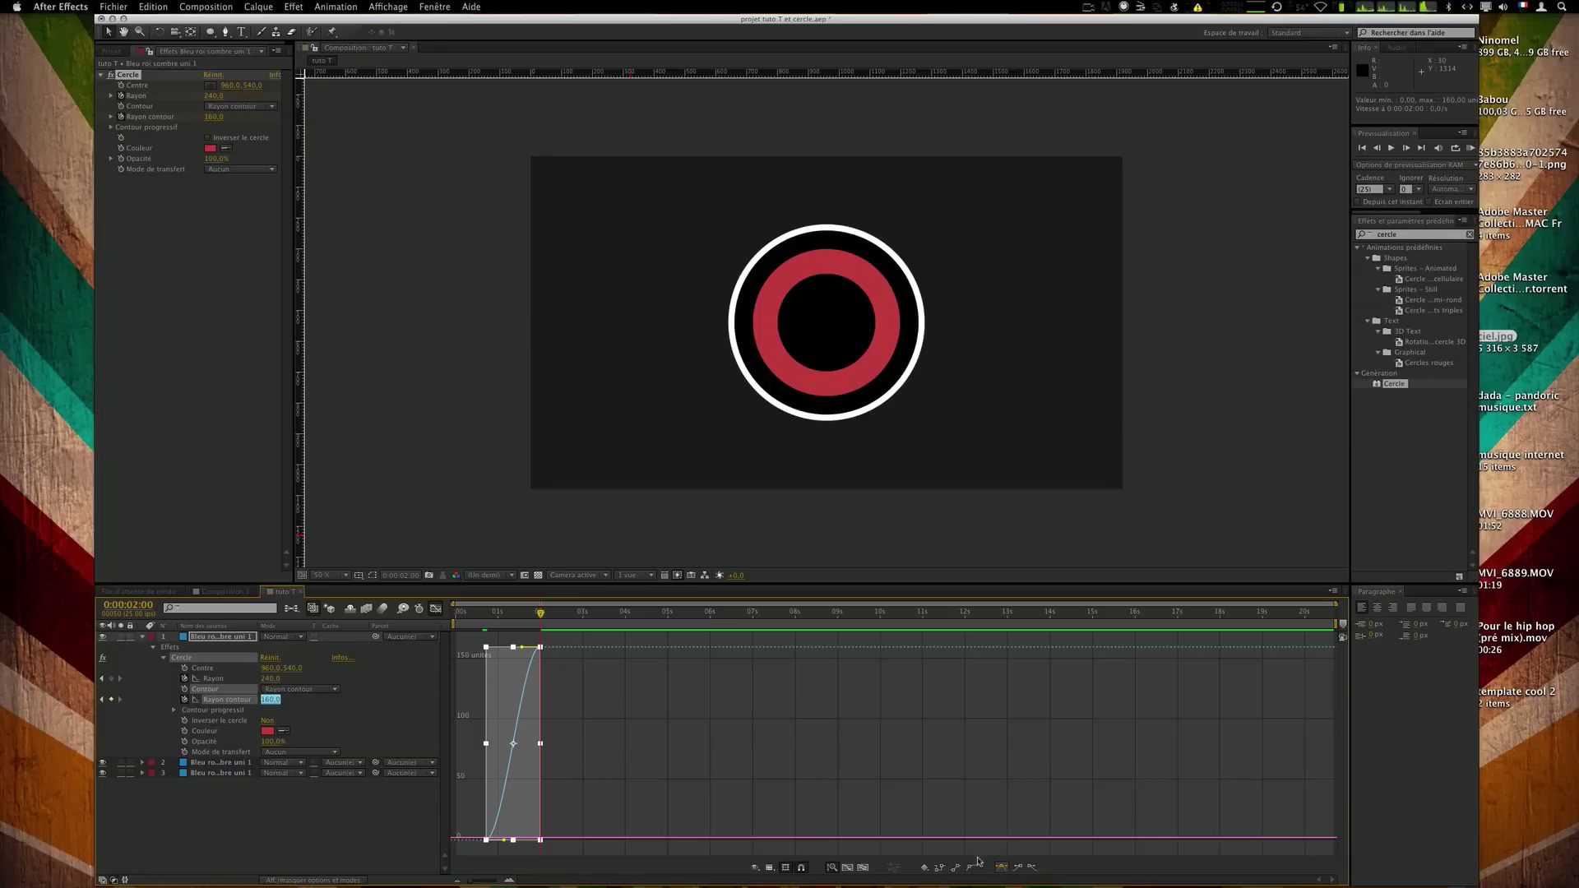
{"action": "left_click", "coordinate": [596, 705]}
{"action": "left_click", "coordinate": [539, 648]}
{"action": "left_click_drag", "start_coordinate": [540, 650], "coordinate": [548, 649]}
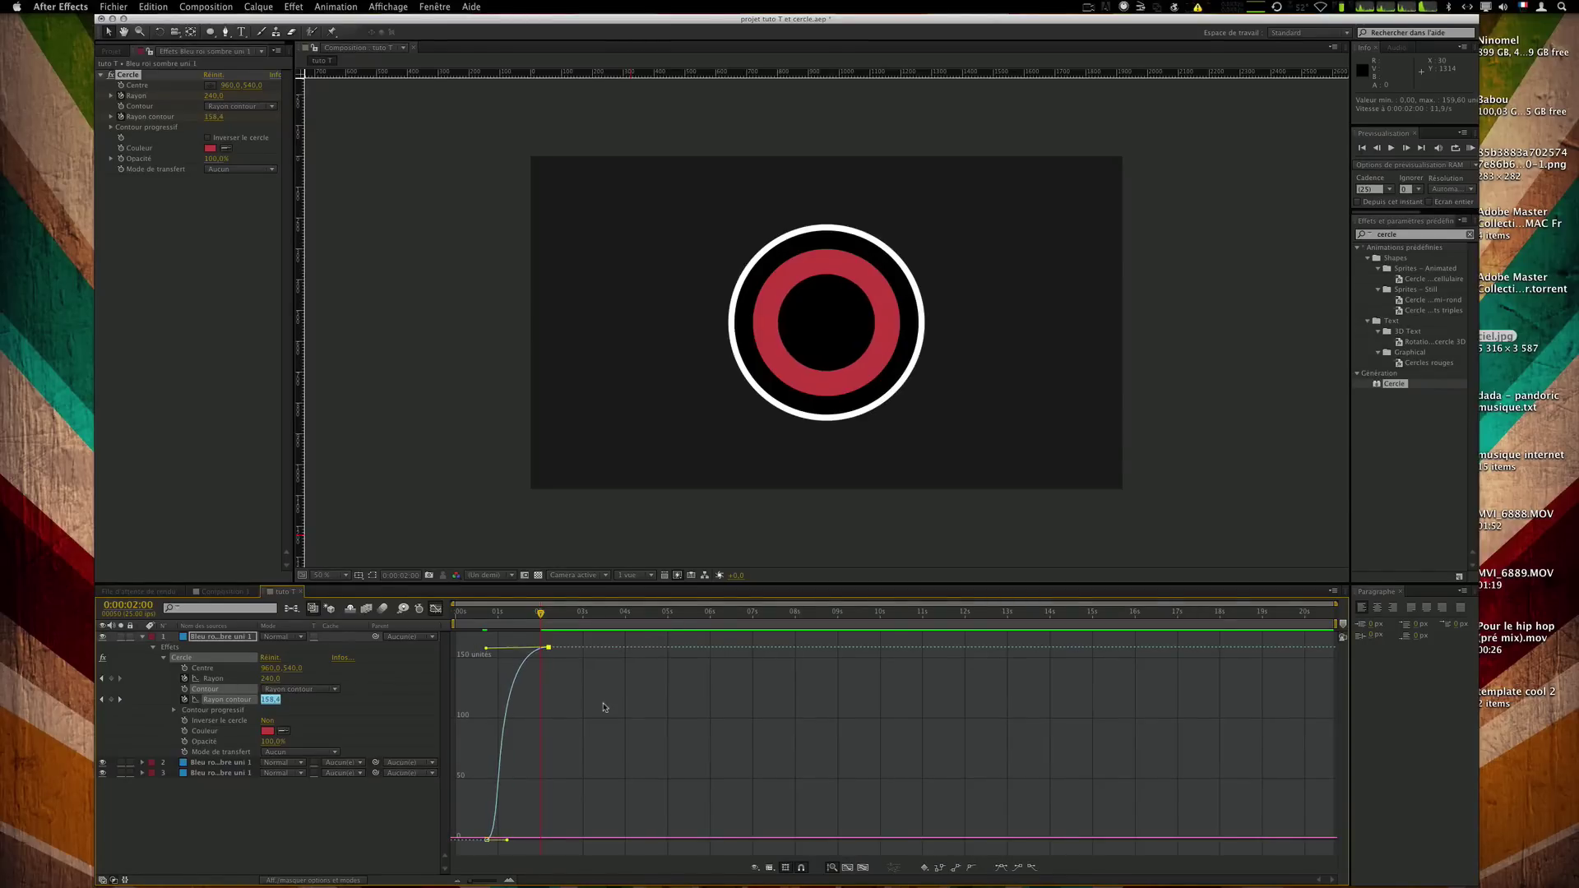
Close the graph editor and preview the red circle opening into a ring.
{"action": "key", "text": "space"}
{"action": "left_click", "coordinate": [436, 609]}
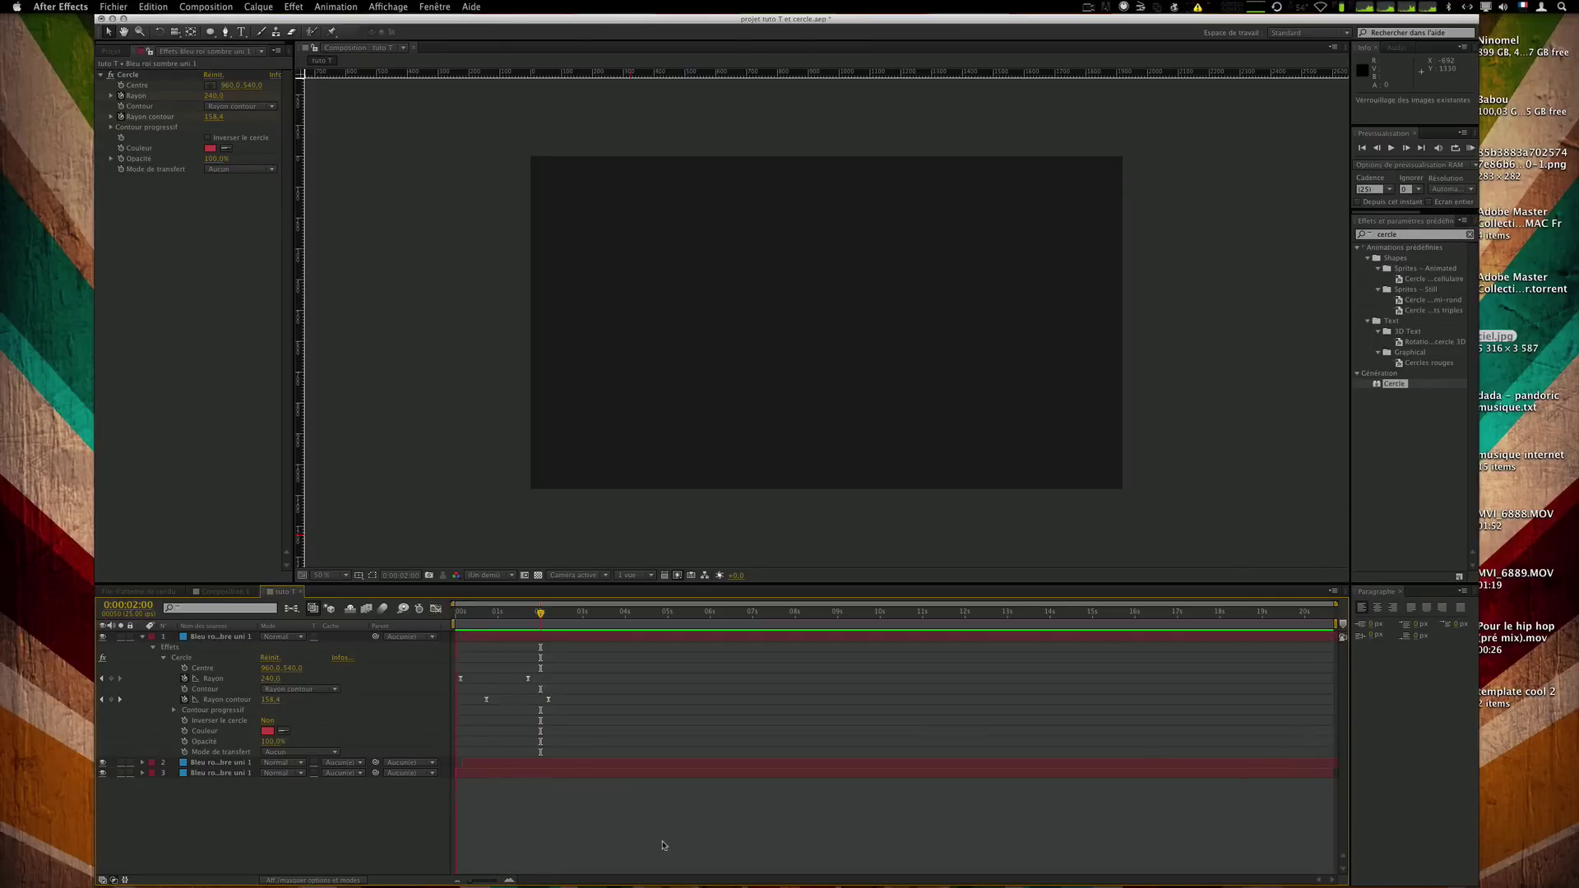
{"action": "key", "text": "KP_0"}
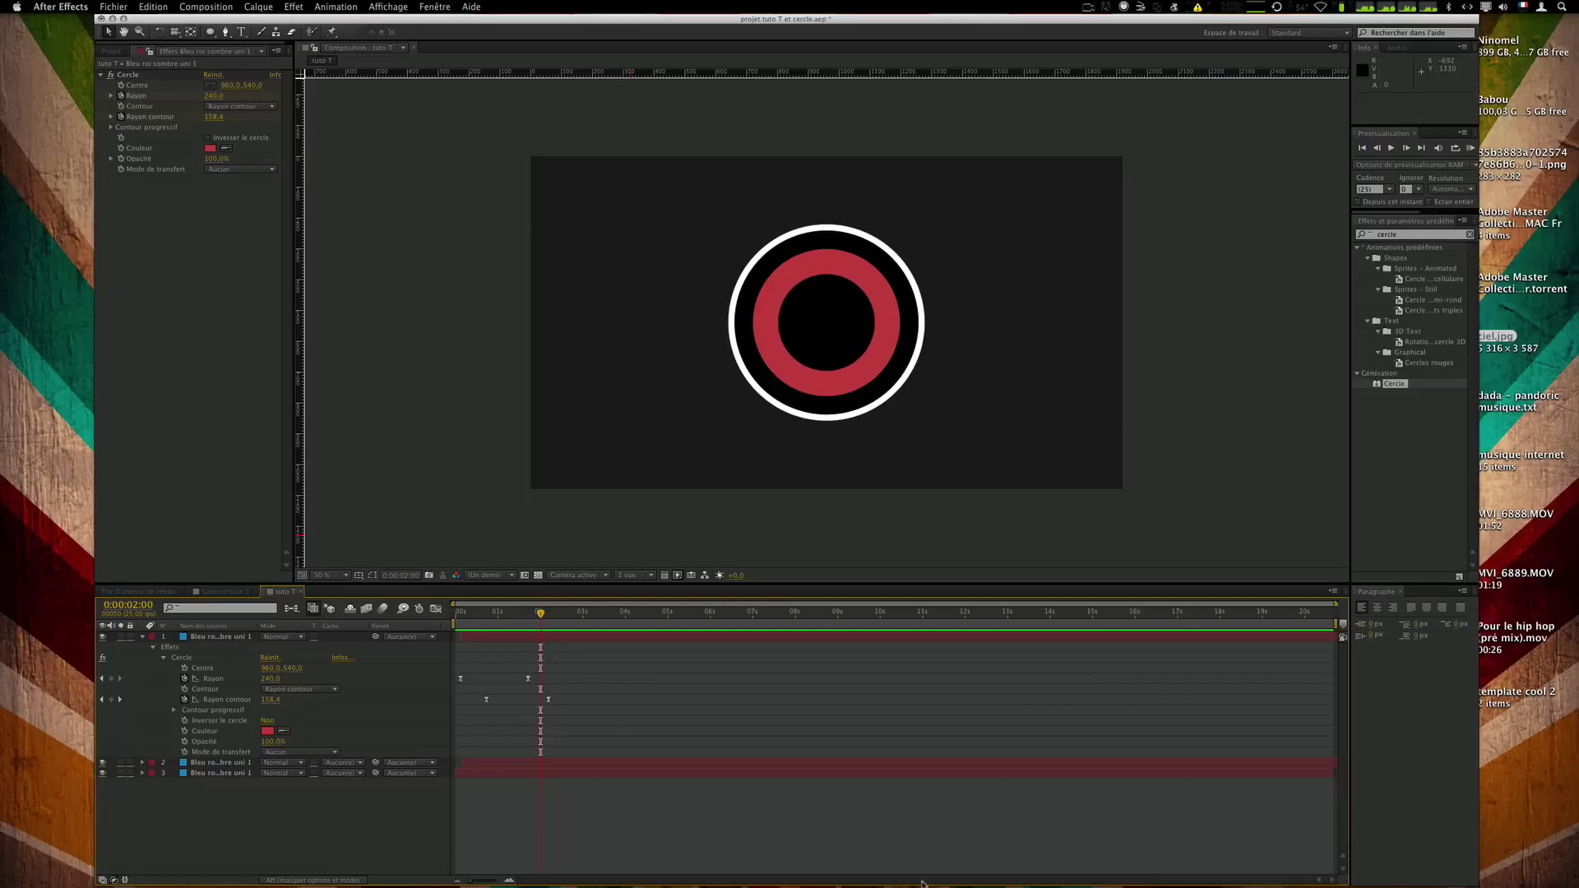
Shift both contour radius keyframes of the red circle slightly earlier, with the last at 0:00:01:23, and preview the animation.
{"action": "left_click_drag", "start_coordinate": [550, 700], "coordinate": [536, 700]}
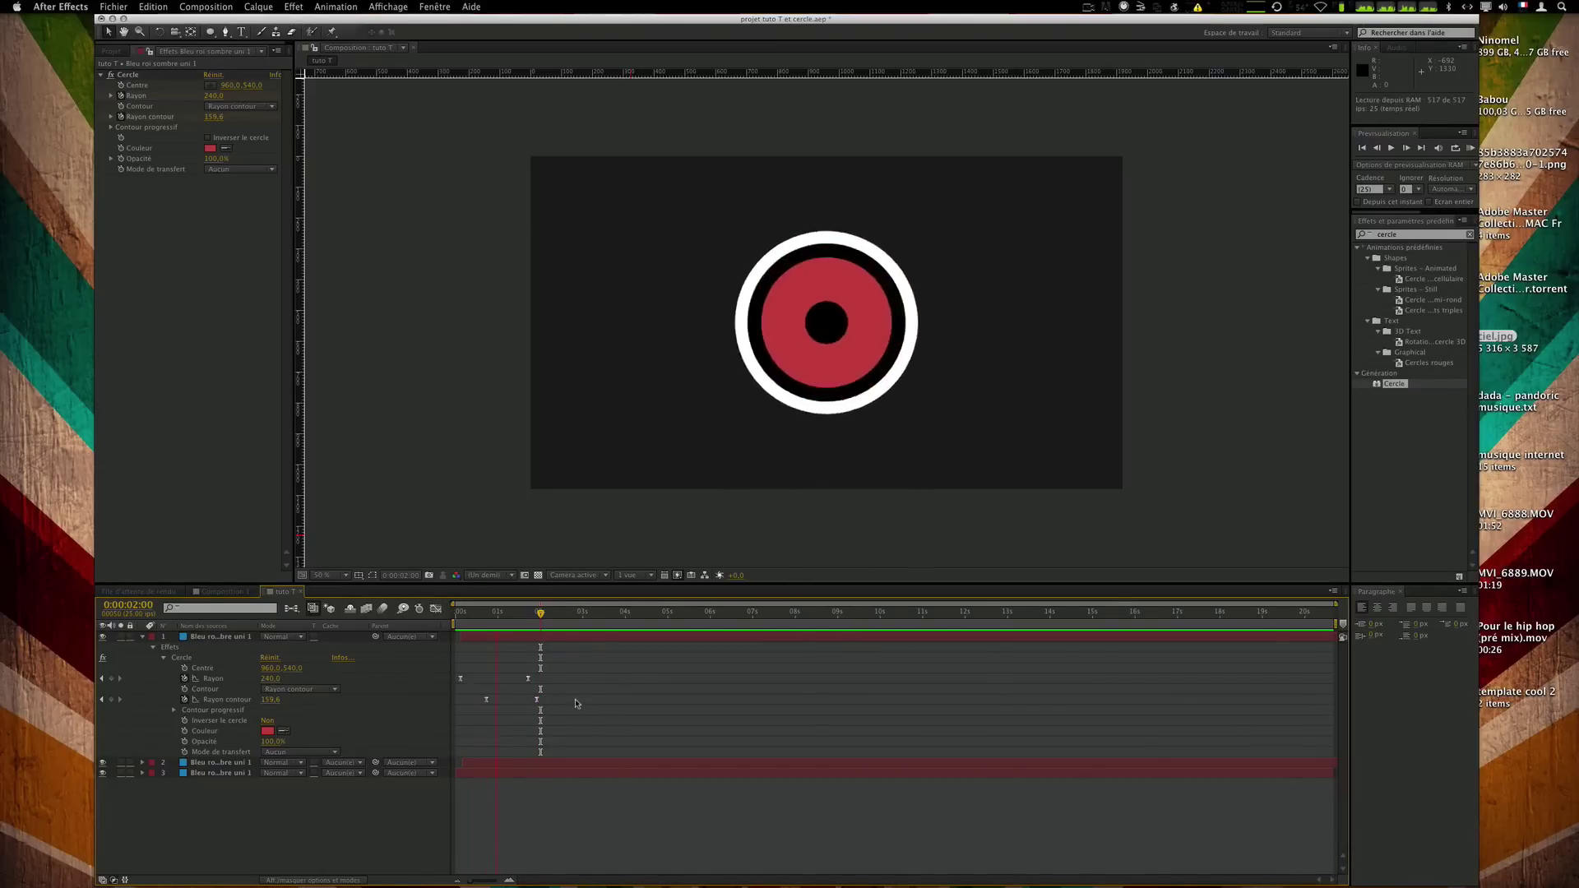
{"action": "left_click_drag", "start_coordinate": [486, 700], "coordinate": [480, 701]}
{"action": "left_click", "coordinate": [519, 699]}
{"action": "key", "text": "KP_0"}
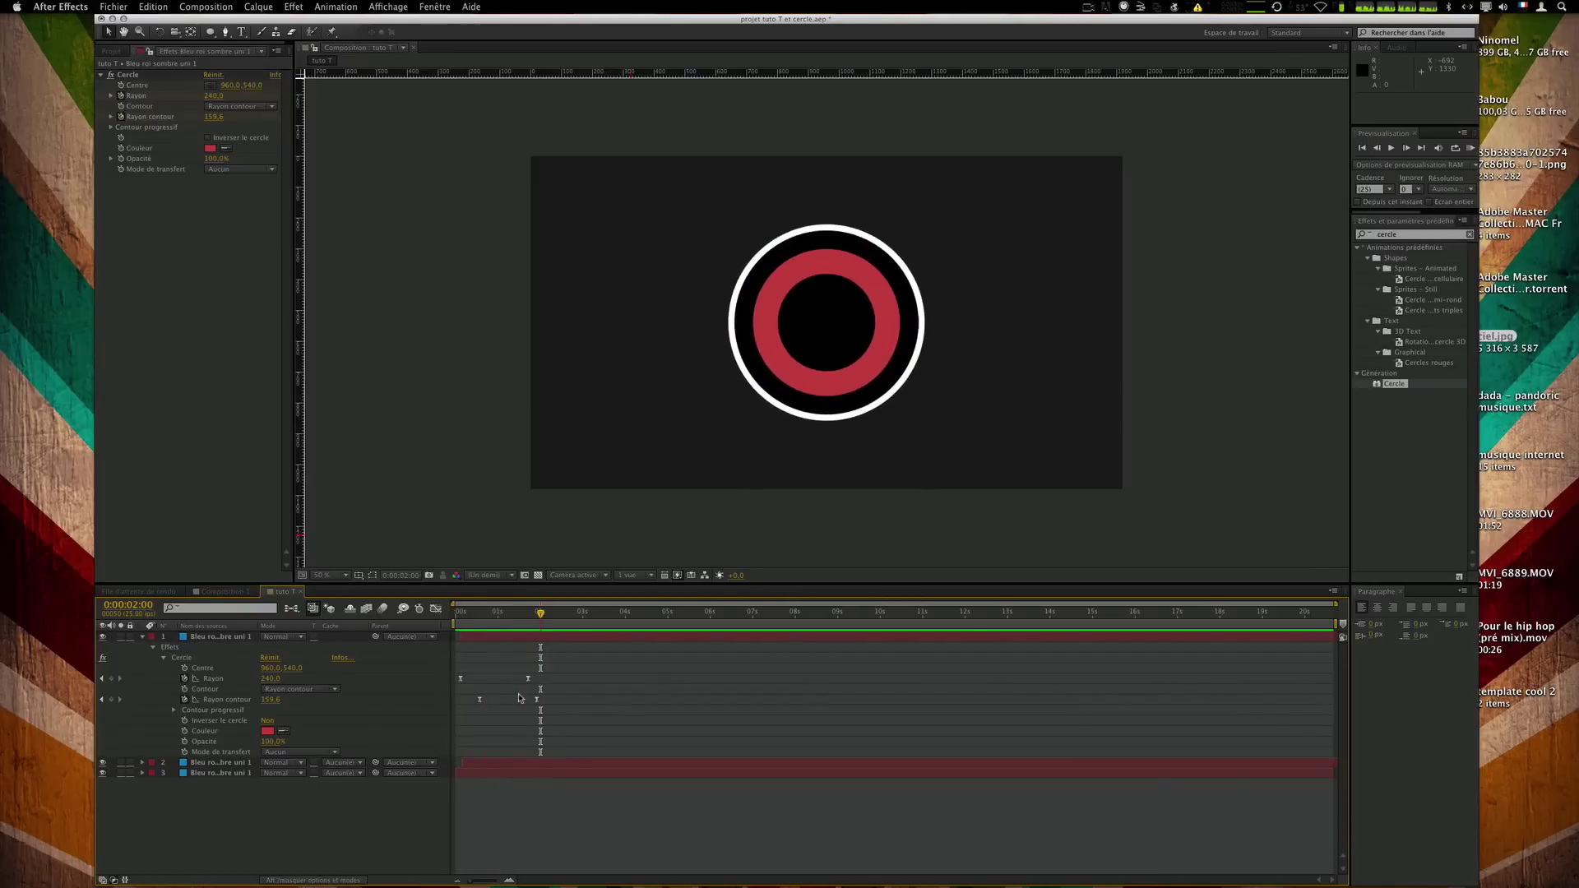
{"action": "key", "text": "space"}
{"action": "mouse_move", "coordinate": [507, 625]}
{"action": "left_mouse_down"}
{"action": "mouse_move", "coordinate": [458, 623]}
{"action": "mouse_move", "coordinate": [500, 623]}
{"action": "left_mouse_up"}
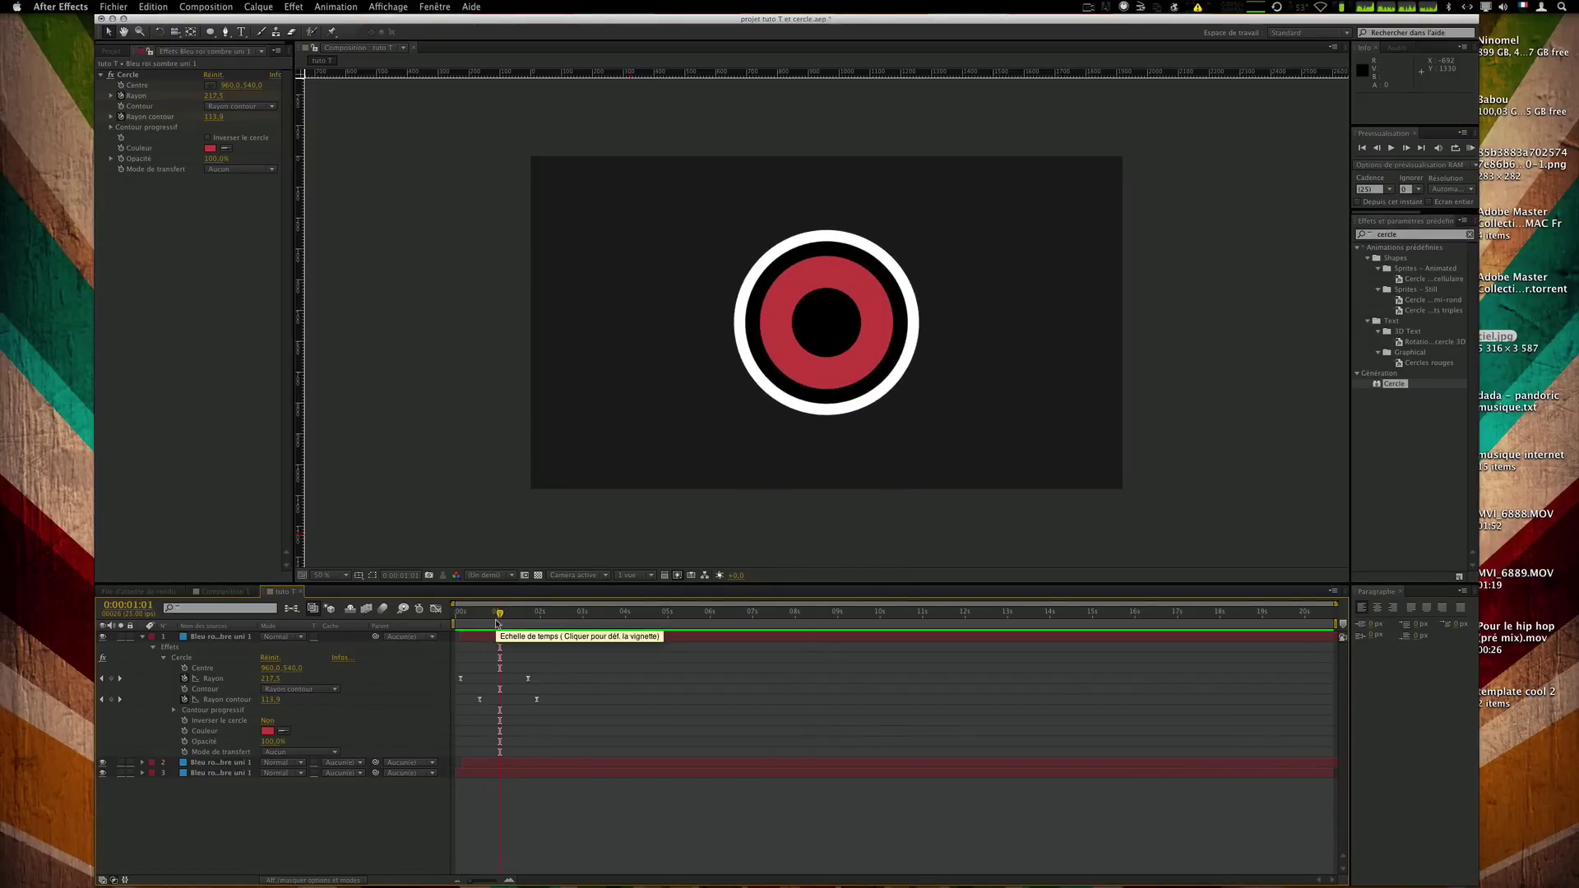
Create a composition-size dark grey solid in colour 161616 and place it beneath all circle layers as the background.
{"action": "left_click", "coordinate": [206, 764]}
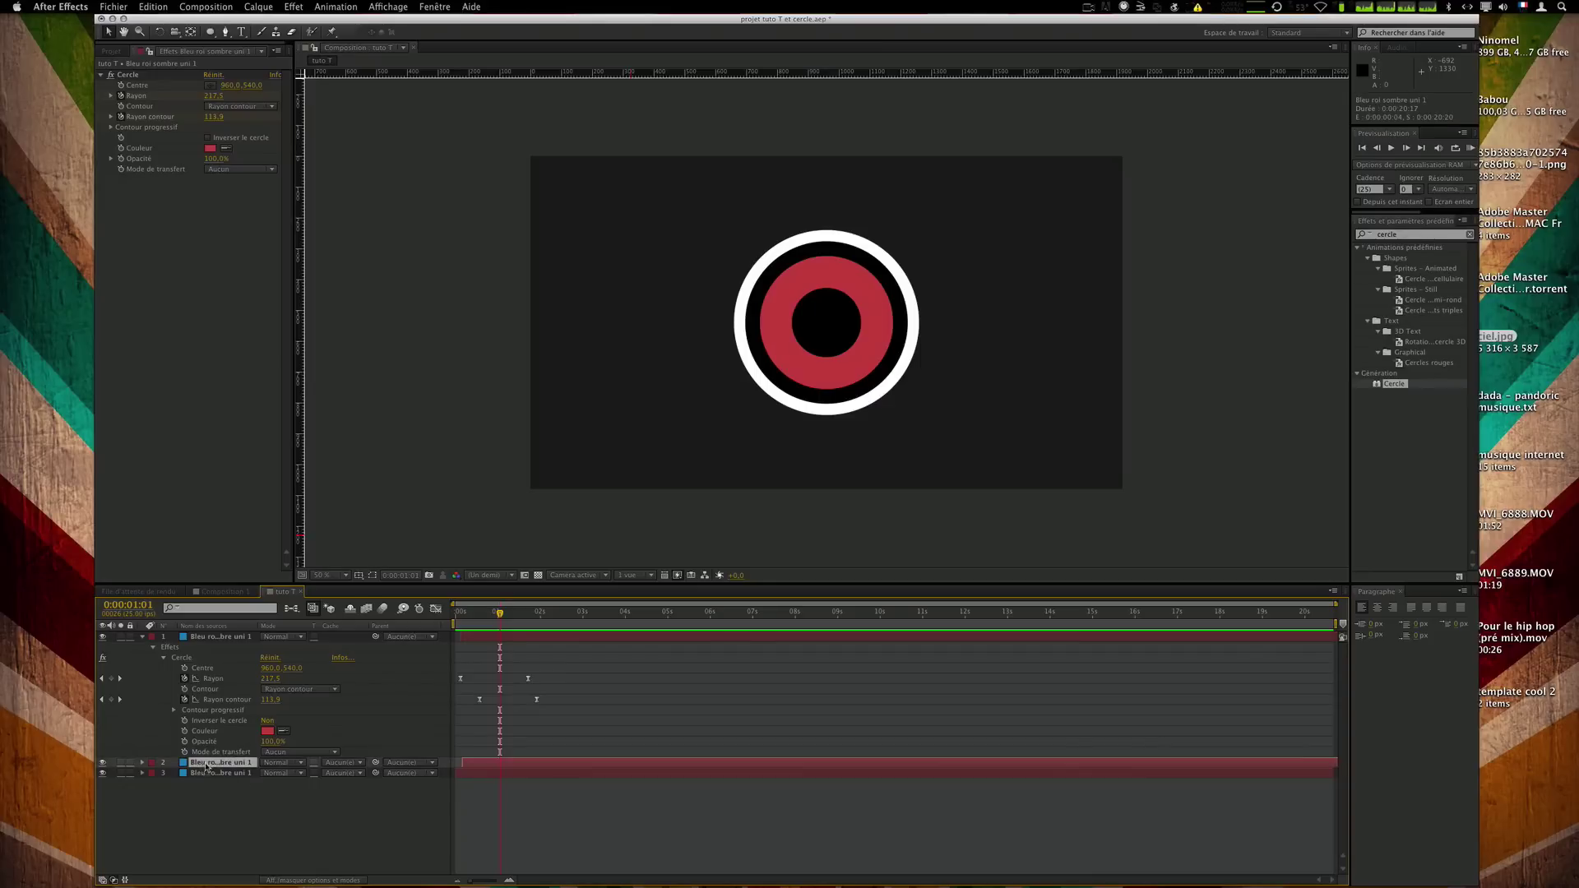
{"action": "right_click", "coordinate": [281, 810]}
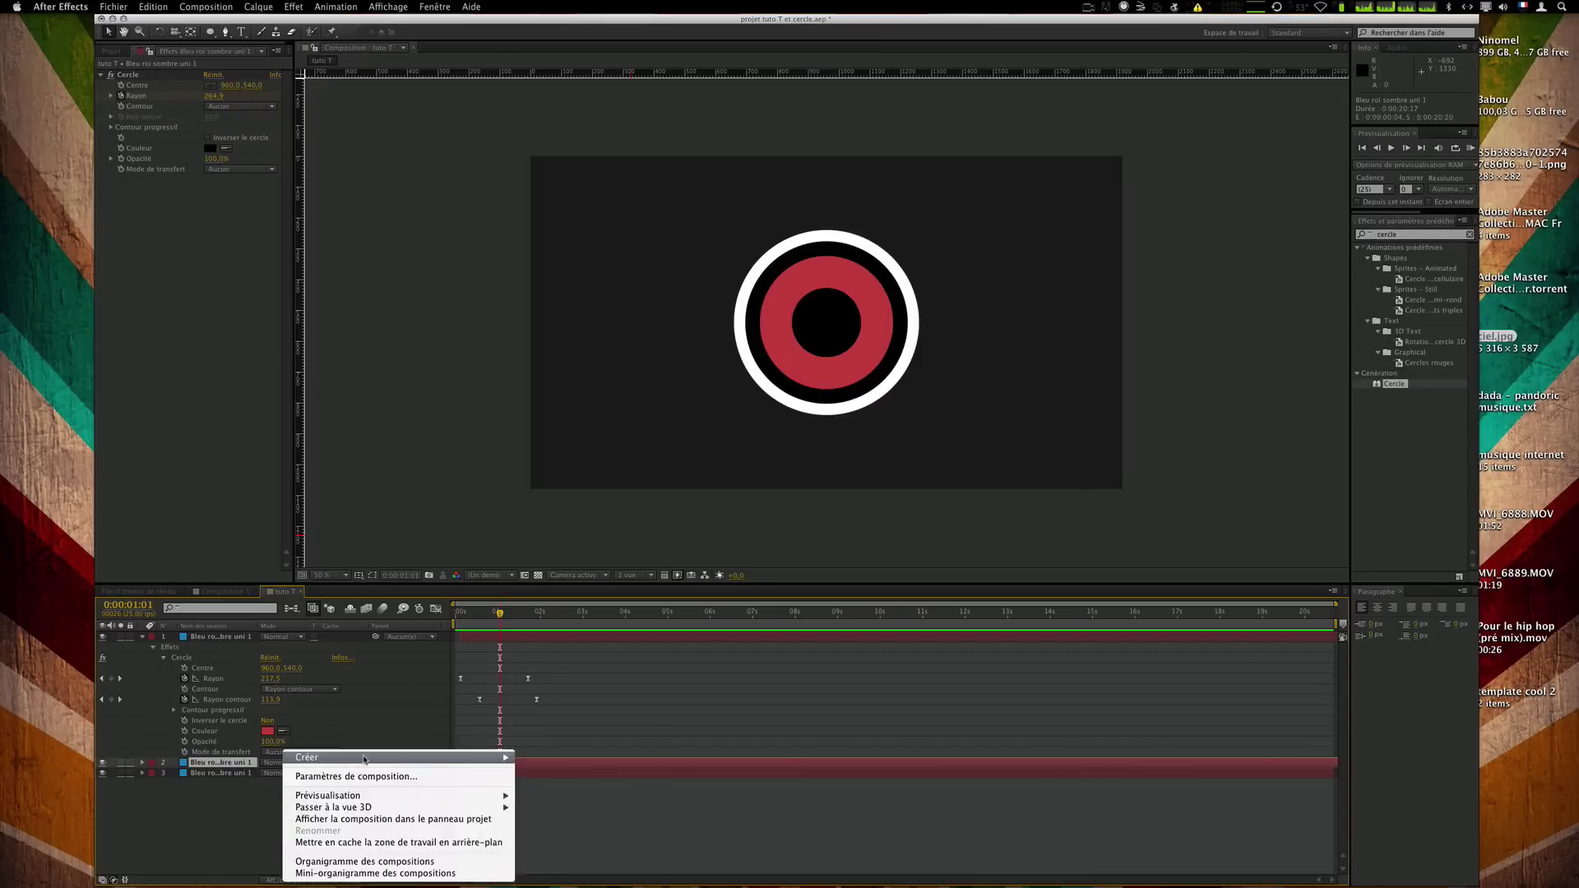
{"action": "mouse_move", "coordinate": [329, 753]}
{"action": "left_click", "coordinate": [576, 788]}
{"action": "left_click", "coordinate": [802, 530]}
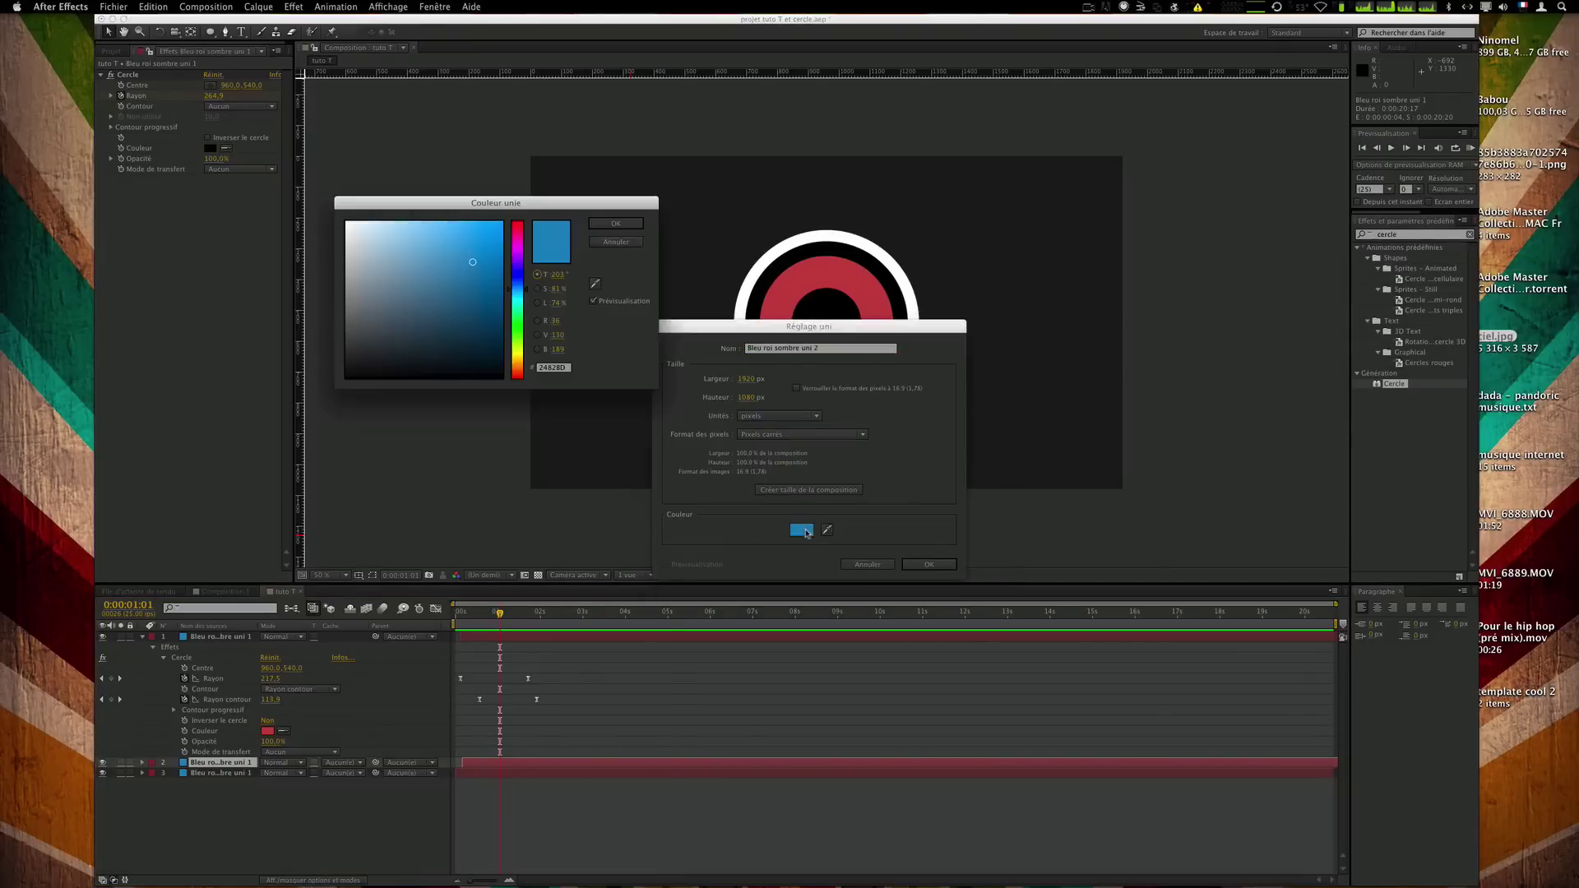
{"action": "left_click_drag", "start_coordinate": [435, 331], "coordinate": [236, 364]}
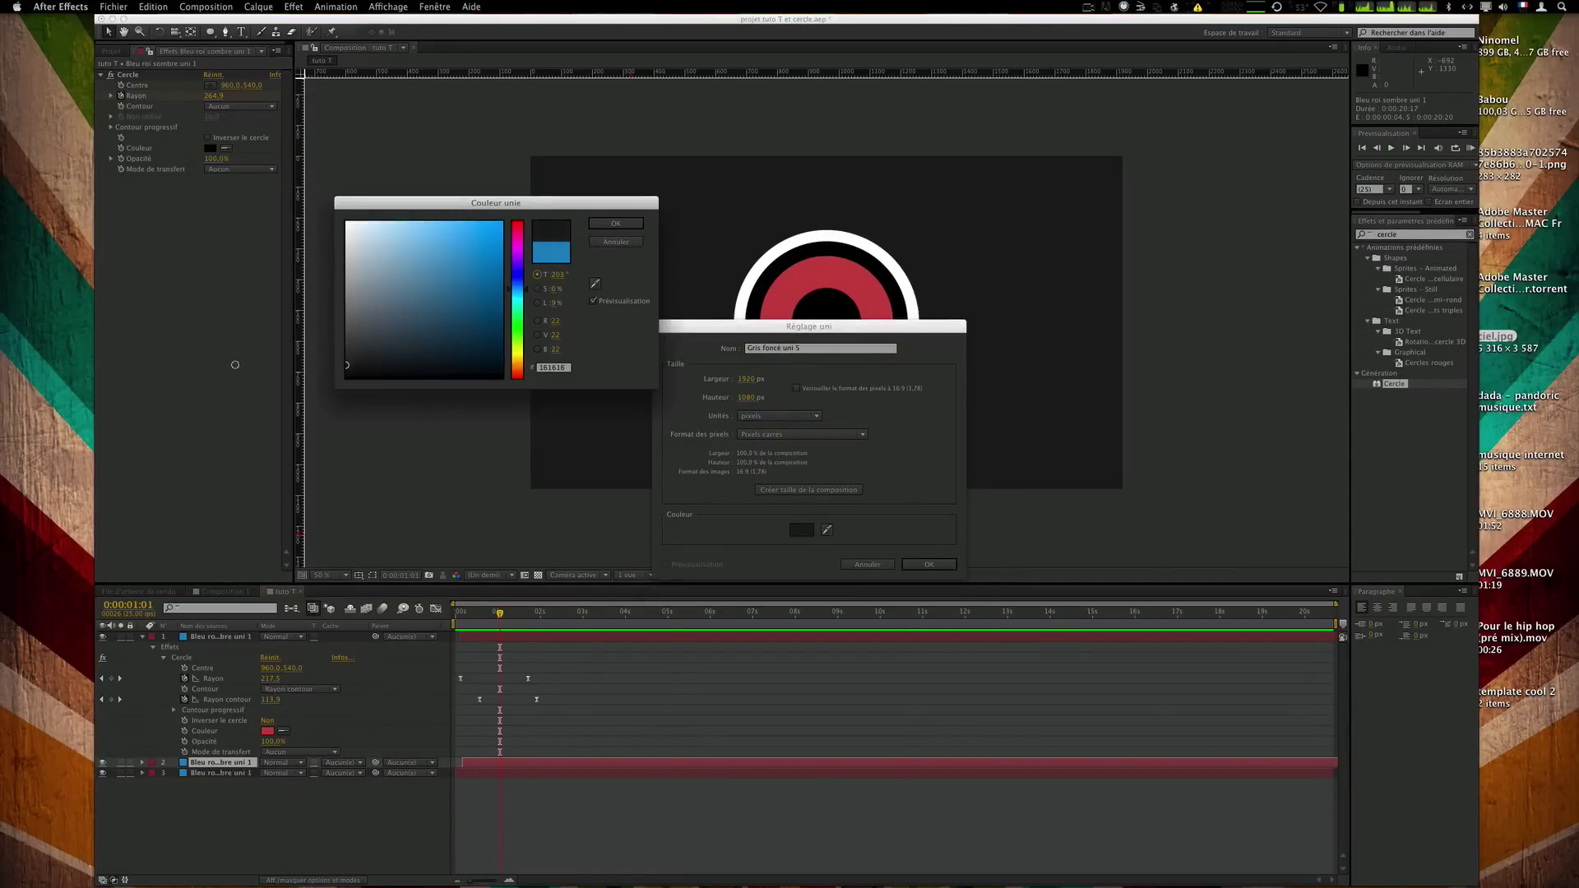
{"action": "left_click", "coordinate": [613, 224]}
{"action": "left_click", "coordinate": [928, 565]}
{"action": "left_click_drag", "start_coordinate": [228, 836], "coordinate": [229, 836]}
{"action": "left_click", "coordinate": [271, 836]}
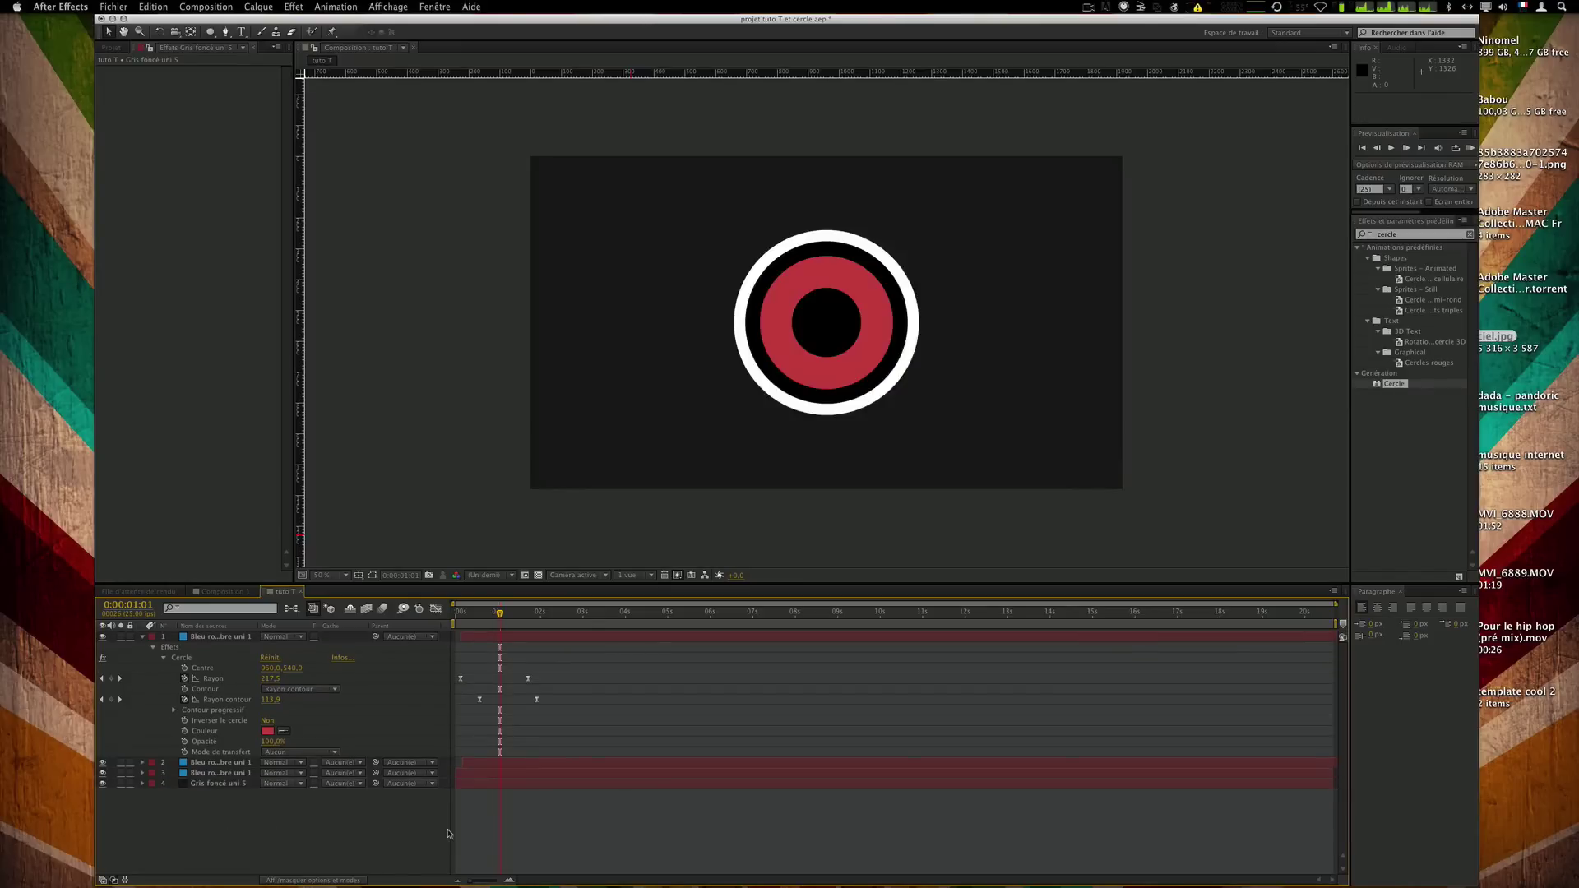
Lighten the dark grey background solid by changing its colour to 242424.
{"action": "left_click", "coordinate": [214, 783]}
{"action": "left_click", "coordinate": [258, 7]}
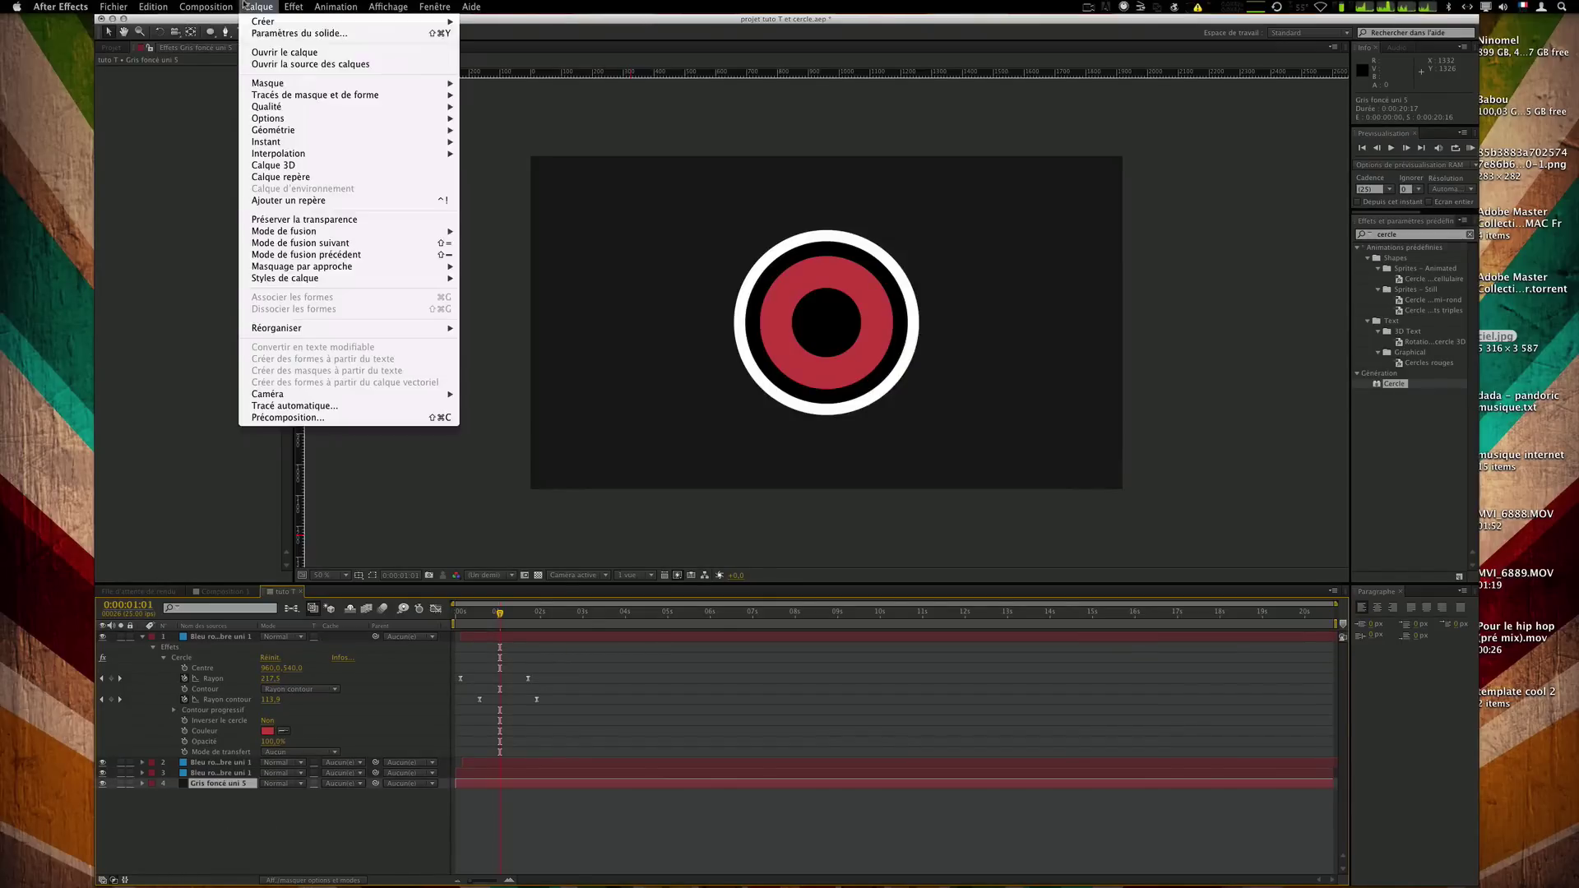
{"action": "left_click", "coordinate": [276, 33]}
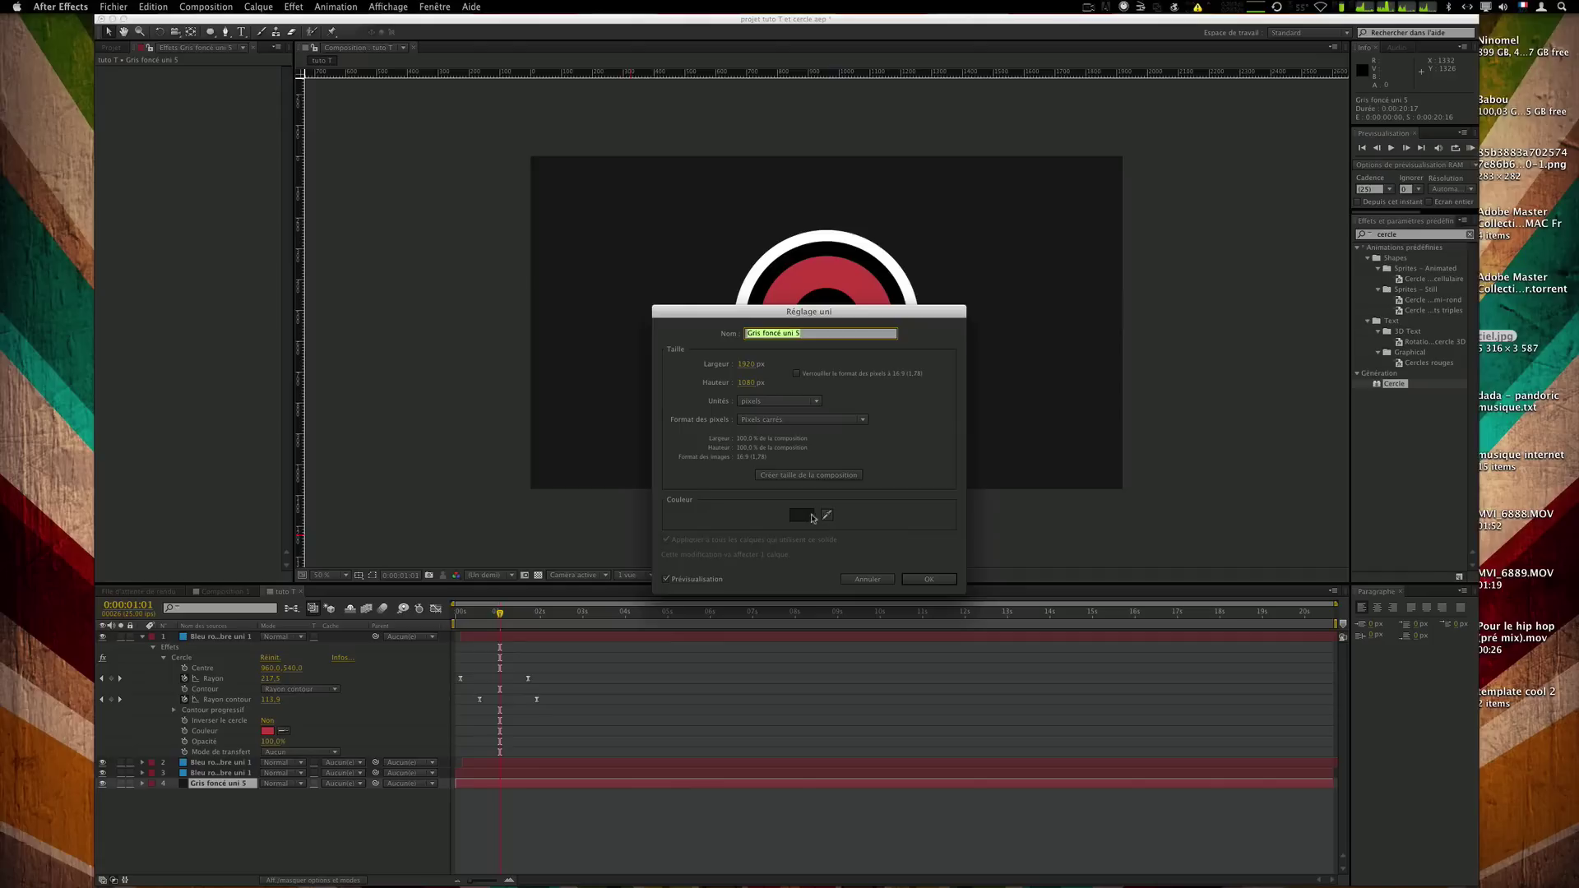
{"action": "left_click", "coordinate": [792, 518]}
{"action": "left_click_drag", "start_coordinate": [363, 358], "coordinate": [273, 354]}
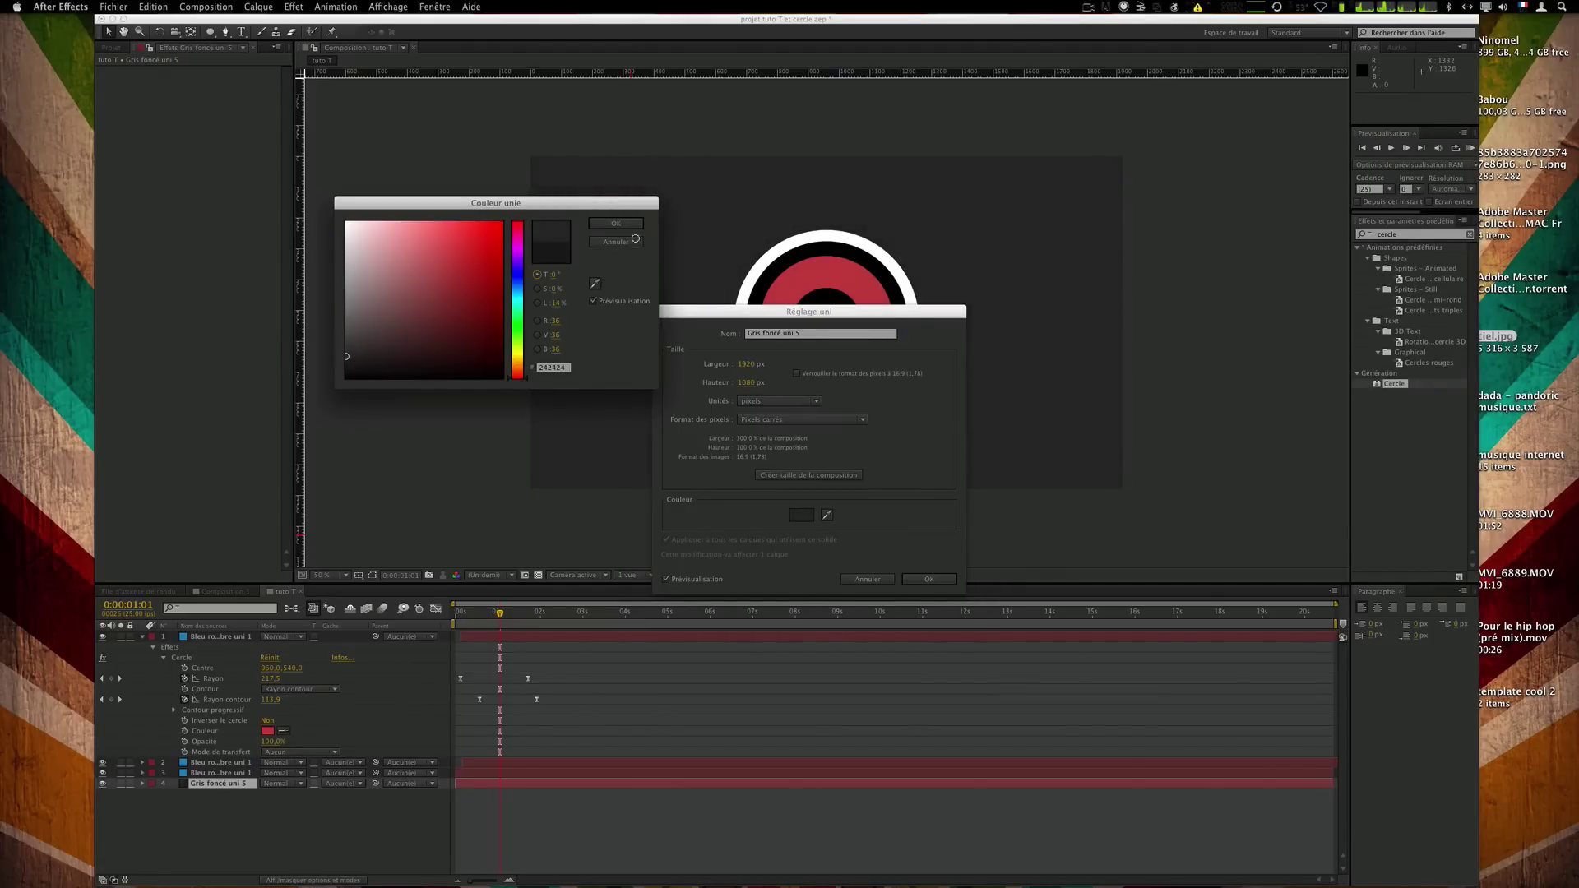
{"action": "left_click", "coordinate": [606, 240]}
{"action": "left_click", "coordinate": [930, 578]}
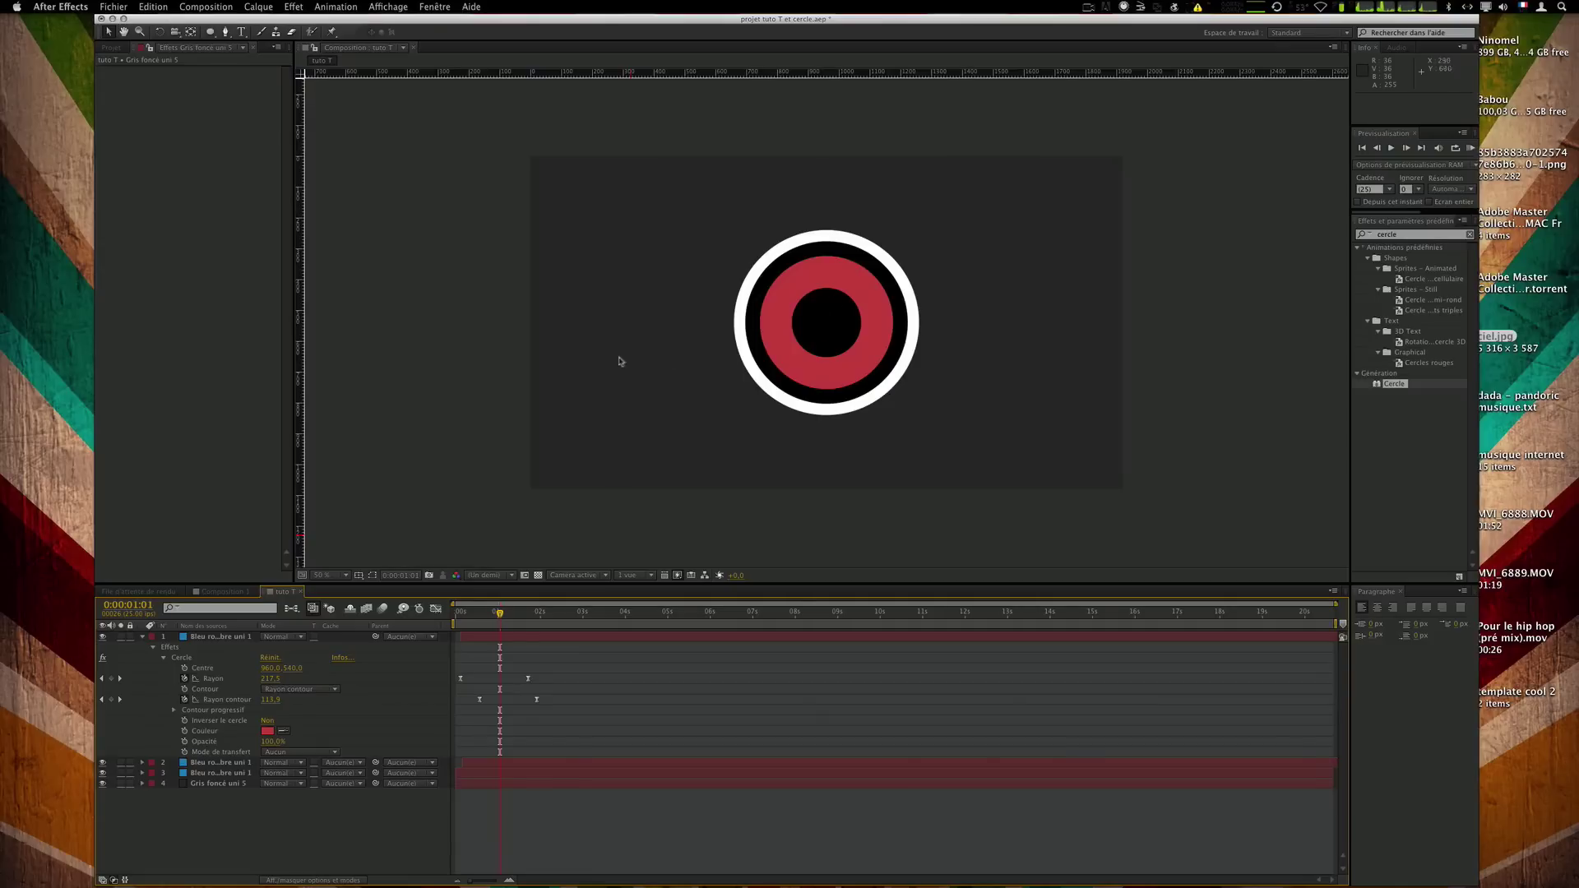
Collapse the red circle layer and add a text layer reading "T" in the Sanchez font over the circles, shown at 0:00:02:00.
{"action": "left_click", "coordinate": [819, 324]}
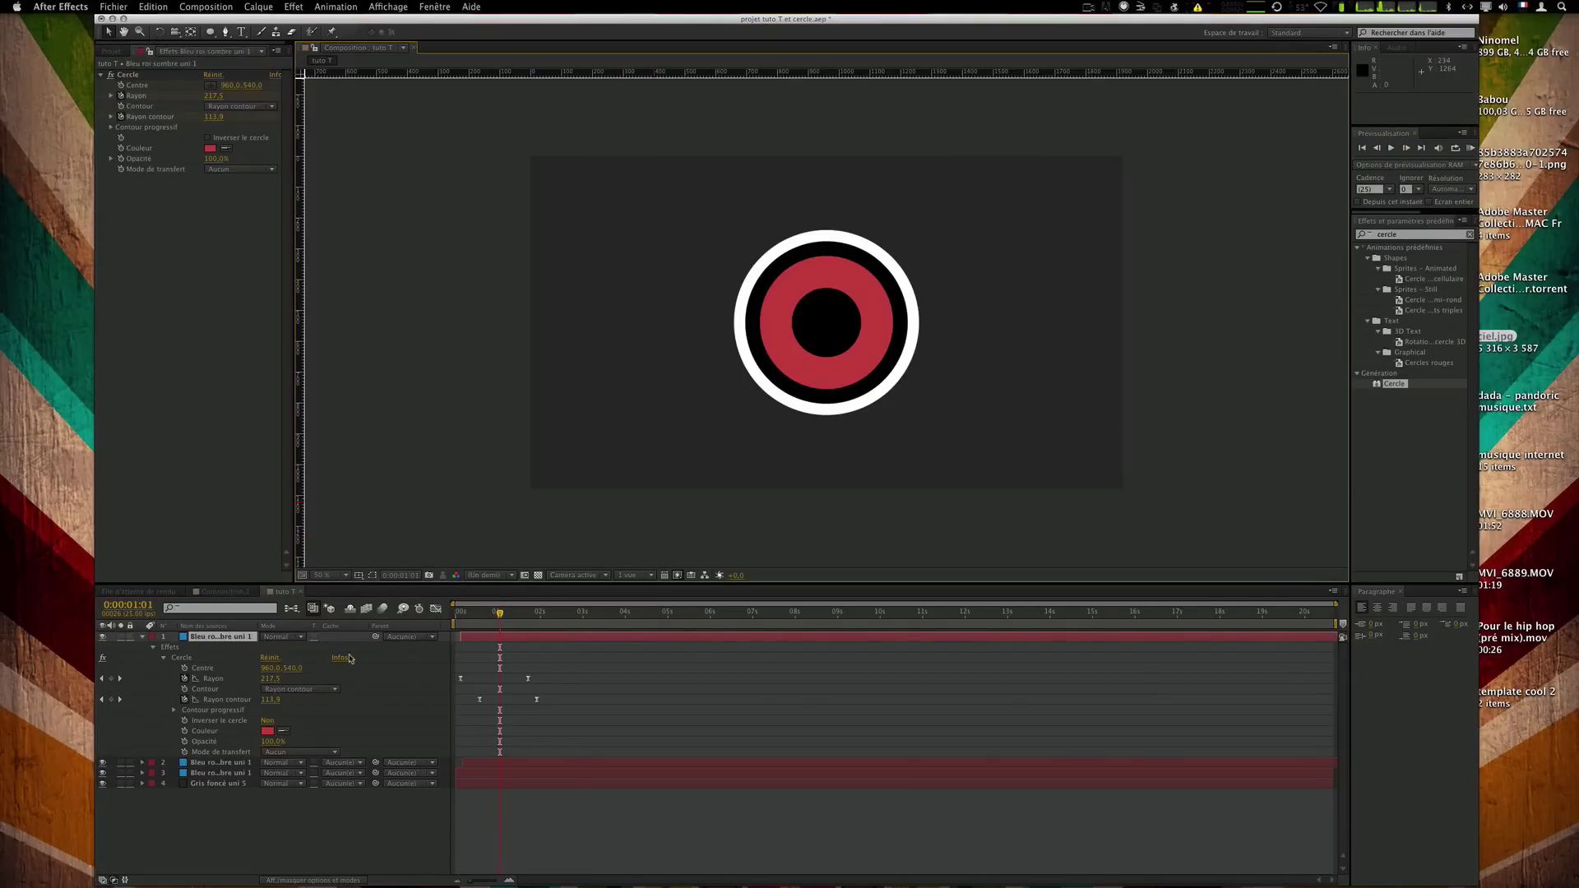
{"action": "left_click", "coordinate": [142, 636]}
{"action": "left_click", "coordinate": [276, 757]}
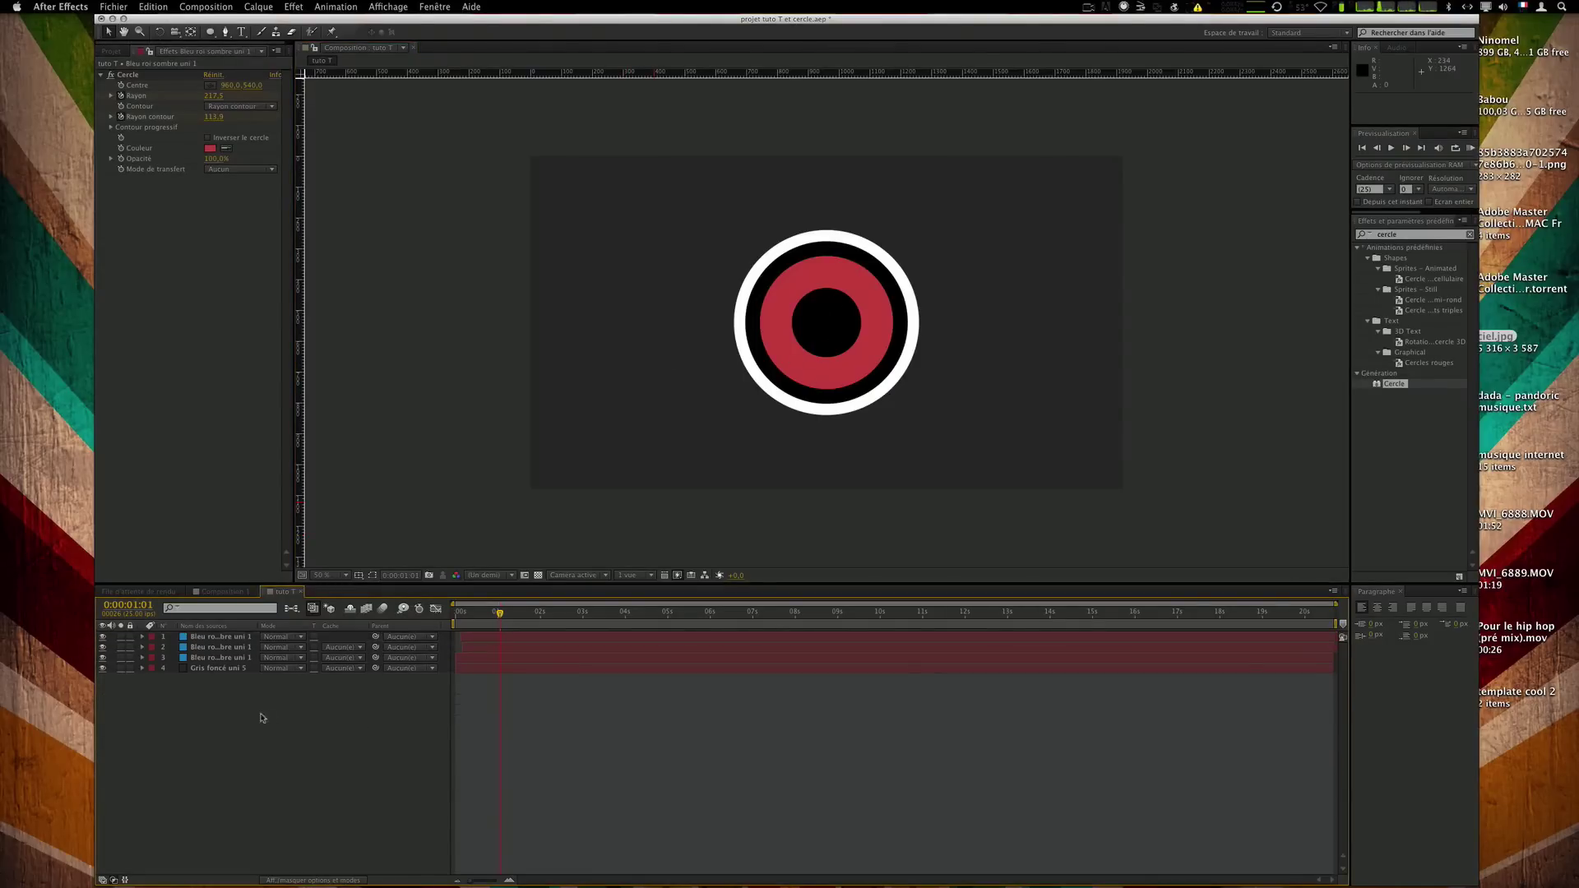
{"action": "right_click", "coordinate": [265, 718]}
{"action": "mouse_move", "coordinate": [307, 724]}
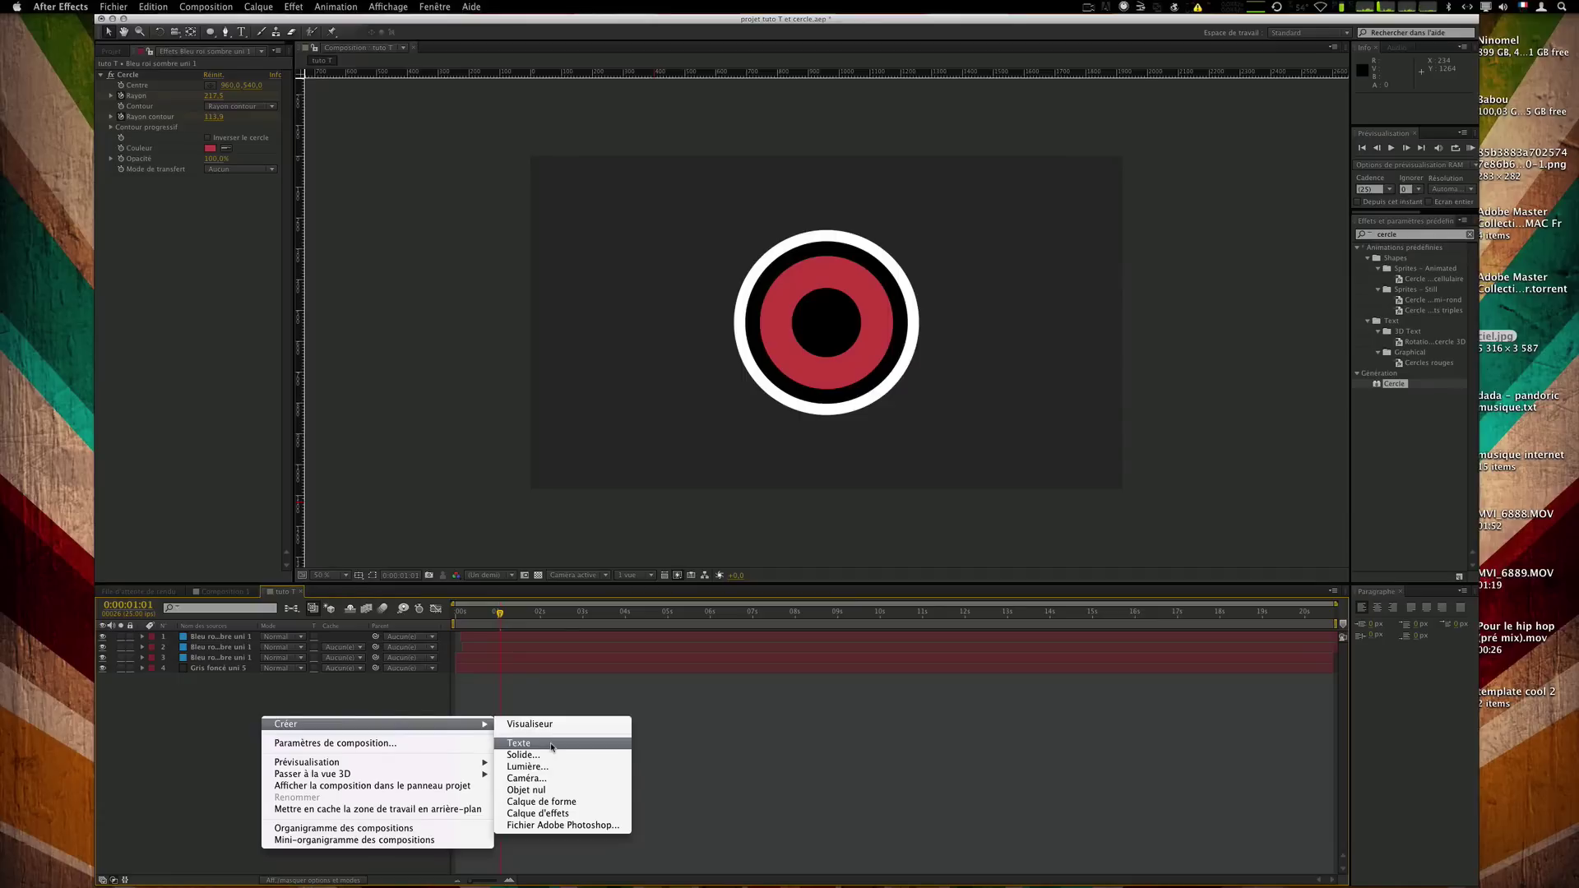
{"action": "left_click", "coordinate": [552, 746]}
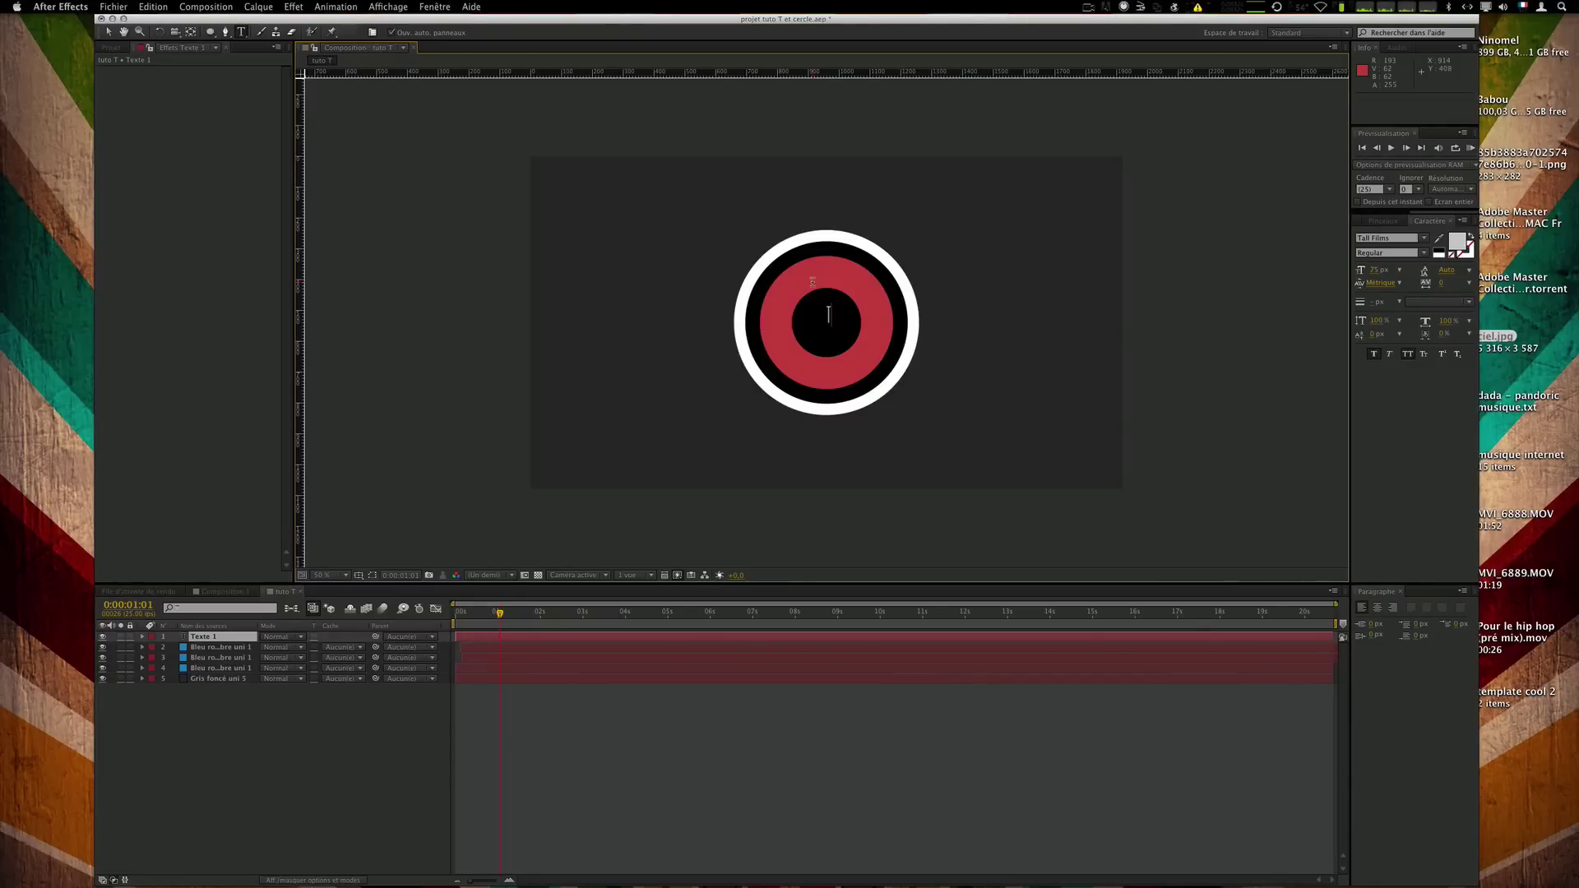
{"action": "left_click_drag", "start_coordinate": [834, 318], "coordinate": [822, 317]}
{"action": "left_click", "coordinate": [1390, 238]}
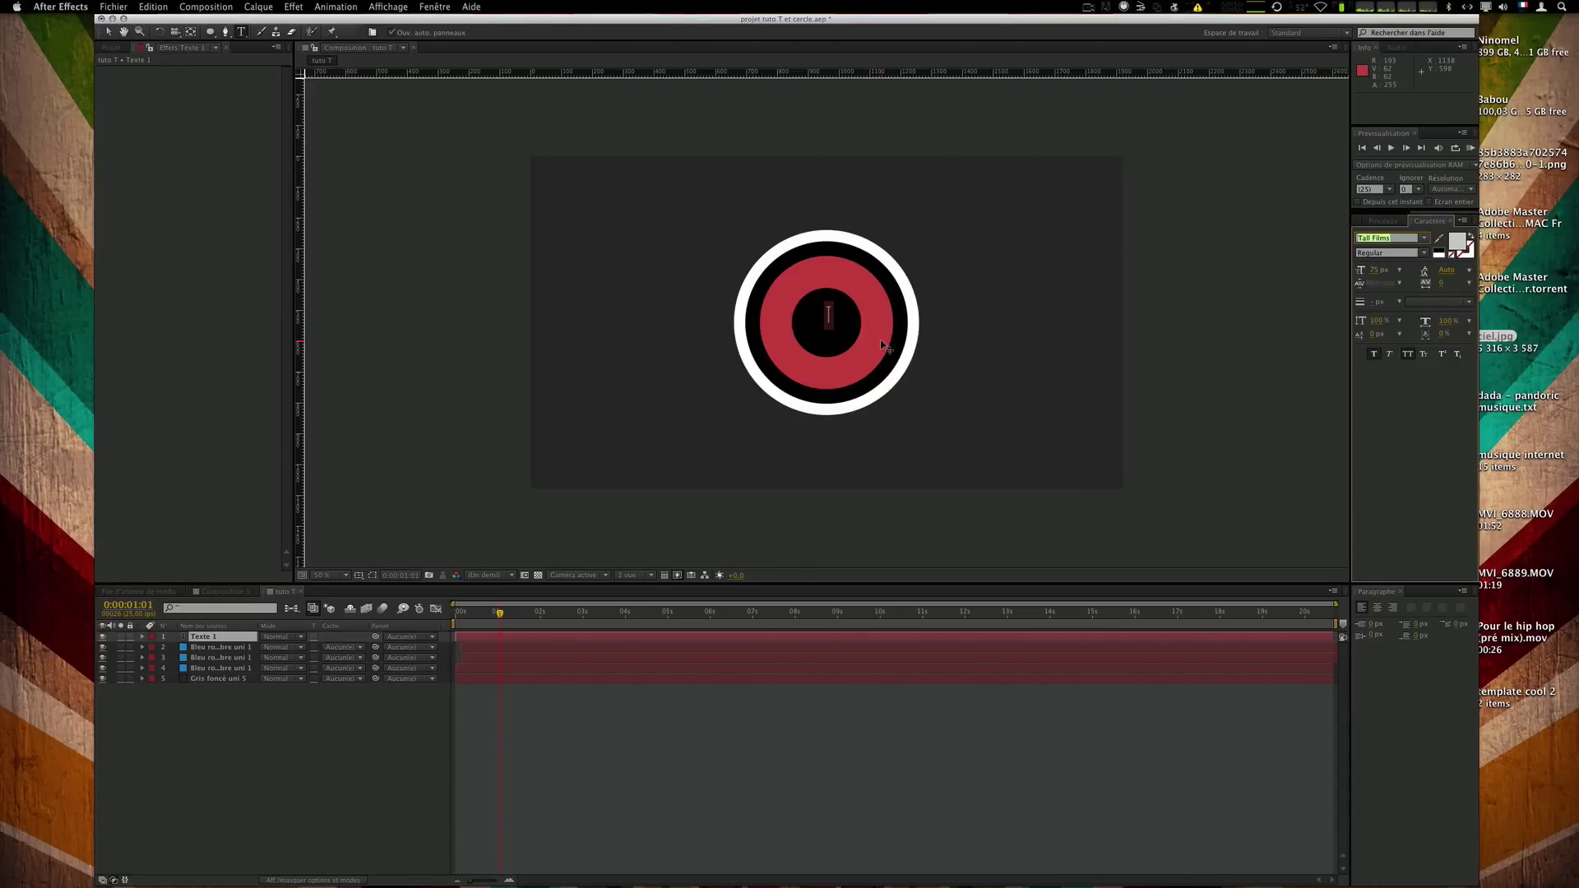
{"action": "type", "text": "Sanchez"}
{"action": "left_click", "coordinate": [525, 614]}
{"action": "left_click", "coordinate": [541, 615]}
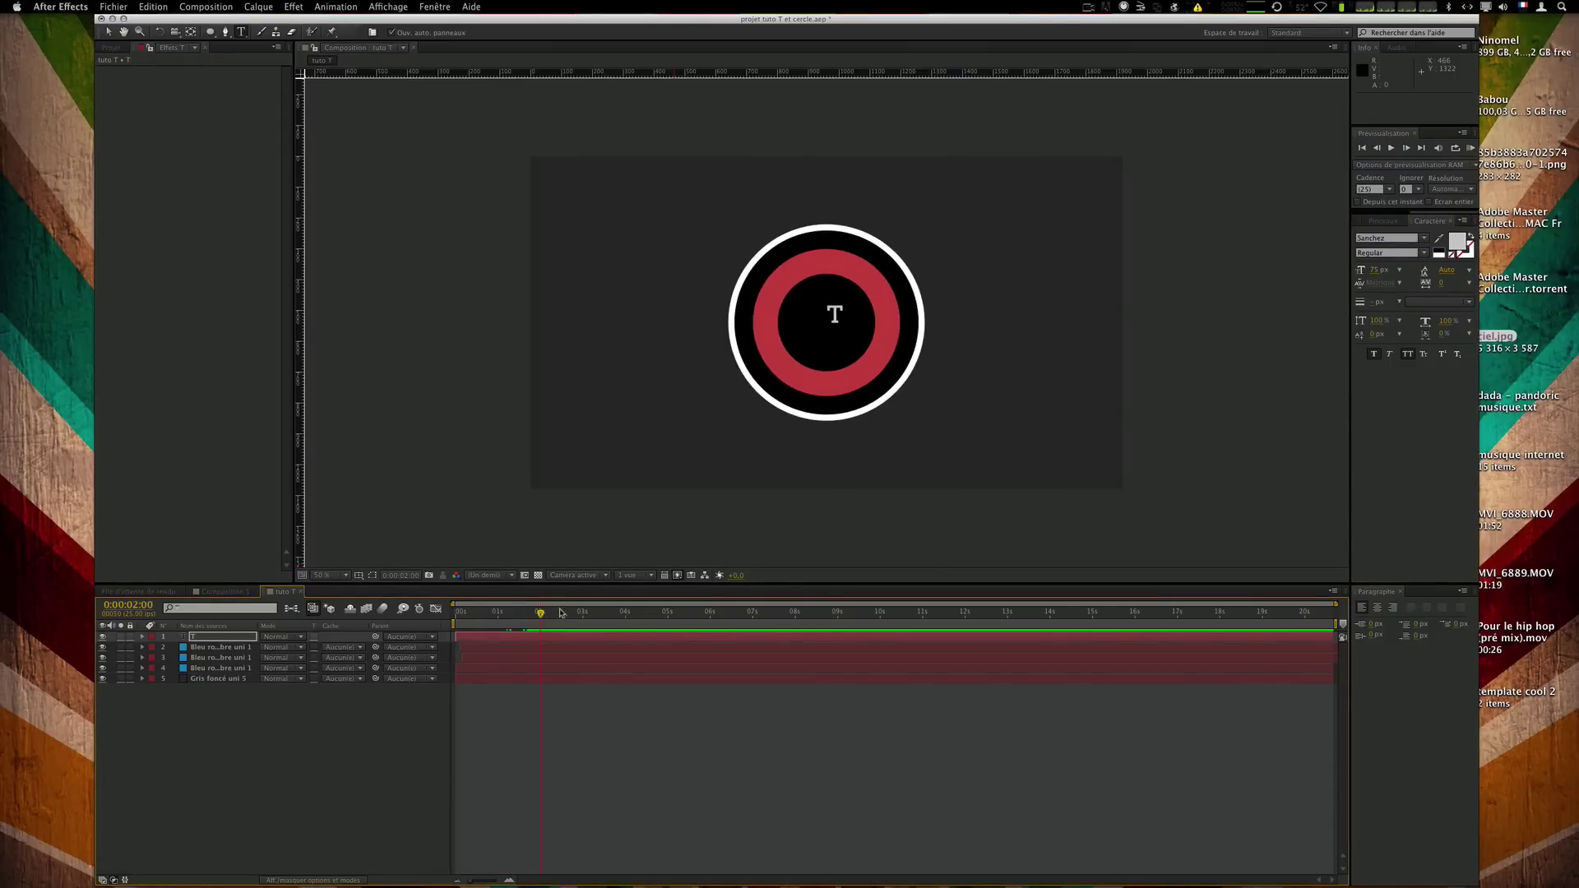
Enlarge the "T" to about 140 px and centre it inside the red ring.
{"action": "left_click", "coordinate": [836, 306]}
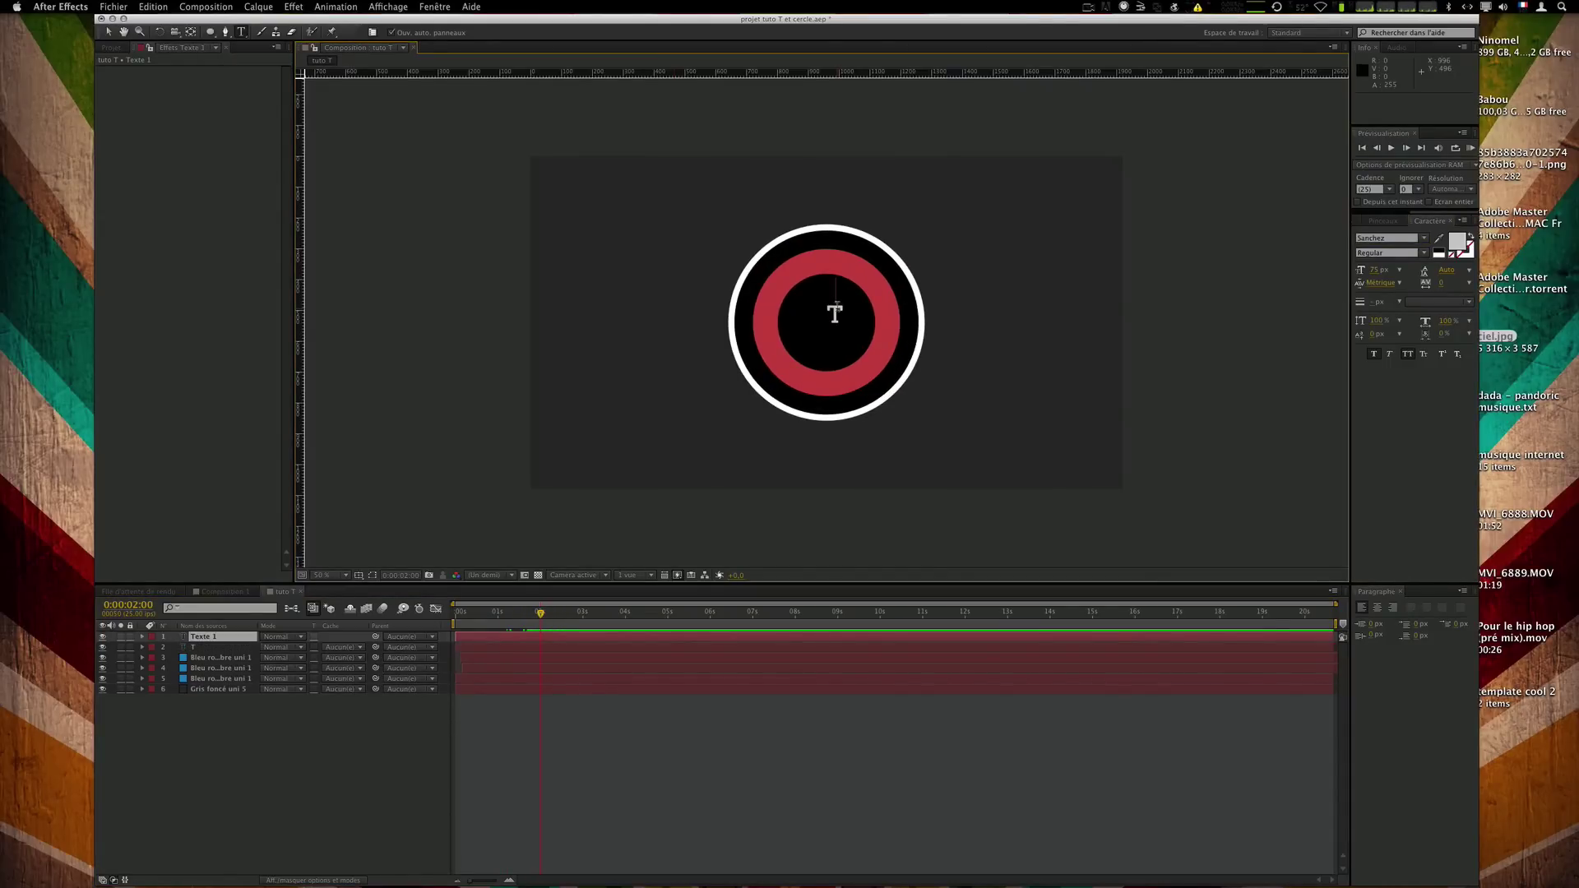
{"action": "left_click", "coordinate": [836, 313]}
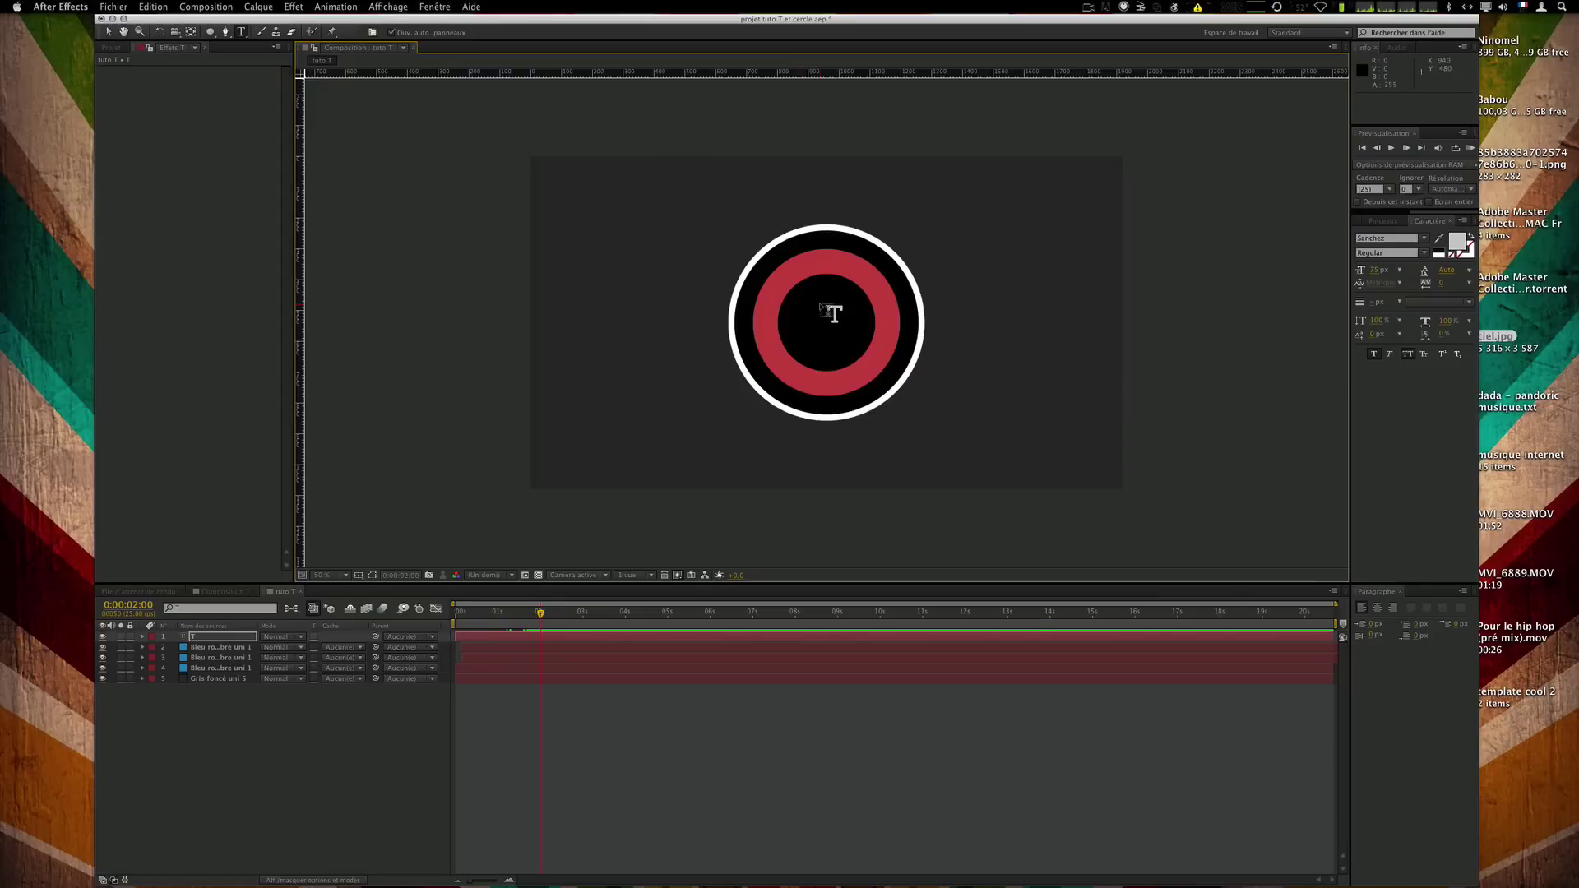
{"action": "double_click", "coordinate": [834, 314]}
{"action": "left_click", "coordinate": [1381, 270]}
{"action": "type", "text": "100"}
{"action": "key", "text": "Return"}
{"action": "left_click_drag", "start_coordinate": [966, 344], "coordinate": [954, 353]}
{"action": "left_click_drag", "start_coordinate": [1374, 272], "coordinate": [1405, 271]}
{"action": "left_click_drag", "start_coordinate": [1141, 337], "coordinate": [1138, 348]}
{"action": "left_click", "coordinate": [769, 733]}
Reveal the white circle's radius keyframes and set the last one at 0:00:01:15 to 360.
{"action": "left_click_drag", "start_coordinate": [539, 618], "coordinate": [479, 622]}
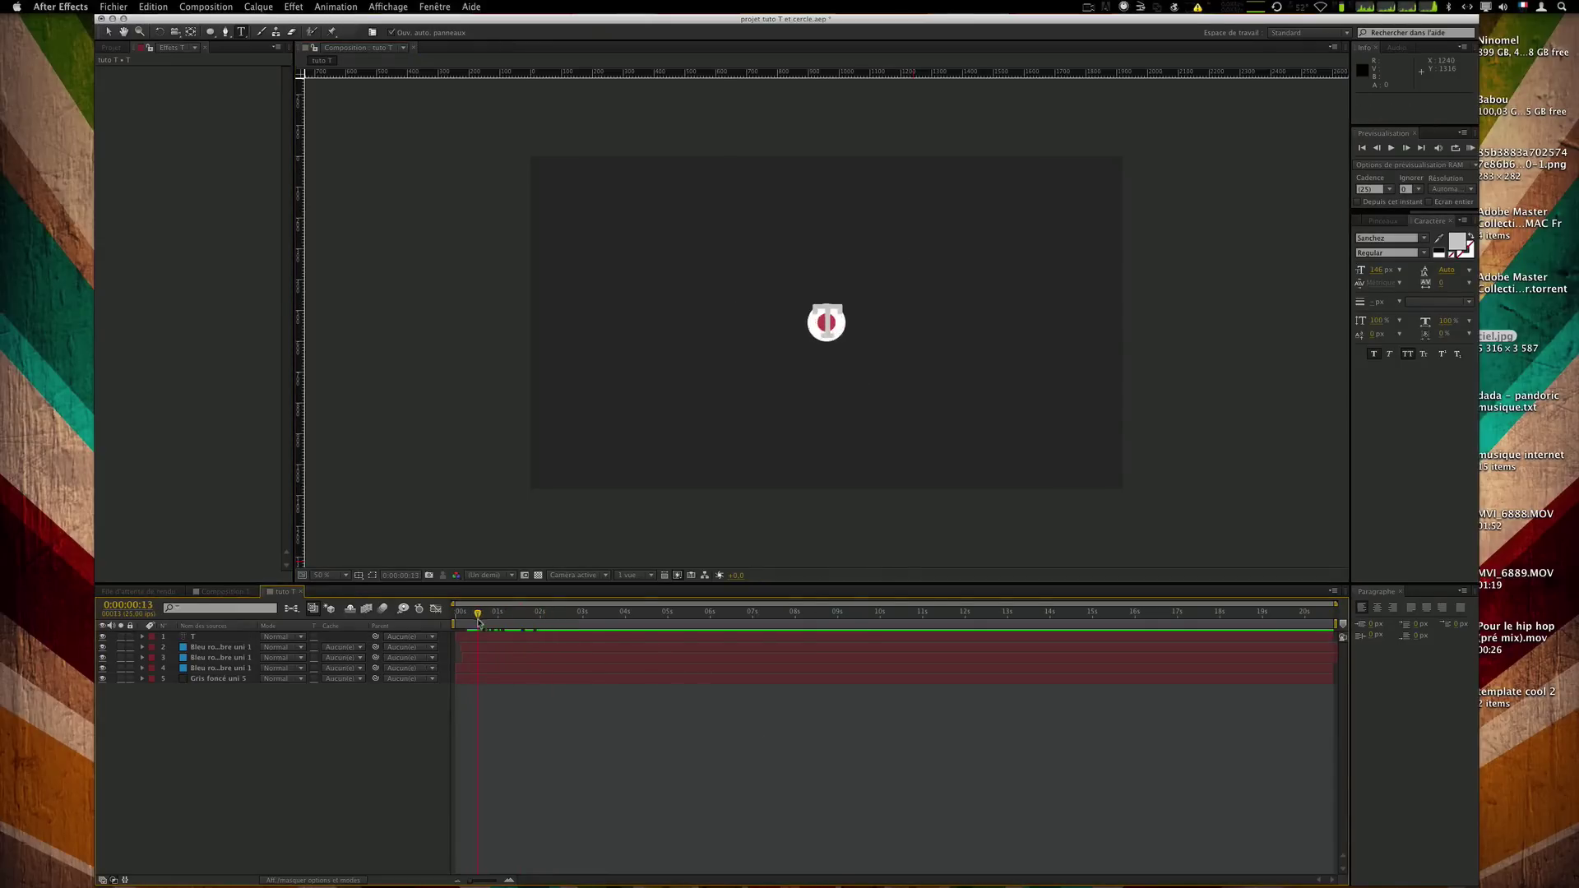
{"action": "left_click", "coordinate": [203, 668]}
{"action": "key", "text": "u"}
{"action": "left_click_drag", "start_coordinate": [478, 615], "coordinate": [524, 616]}
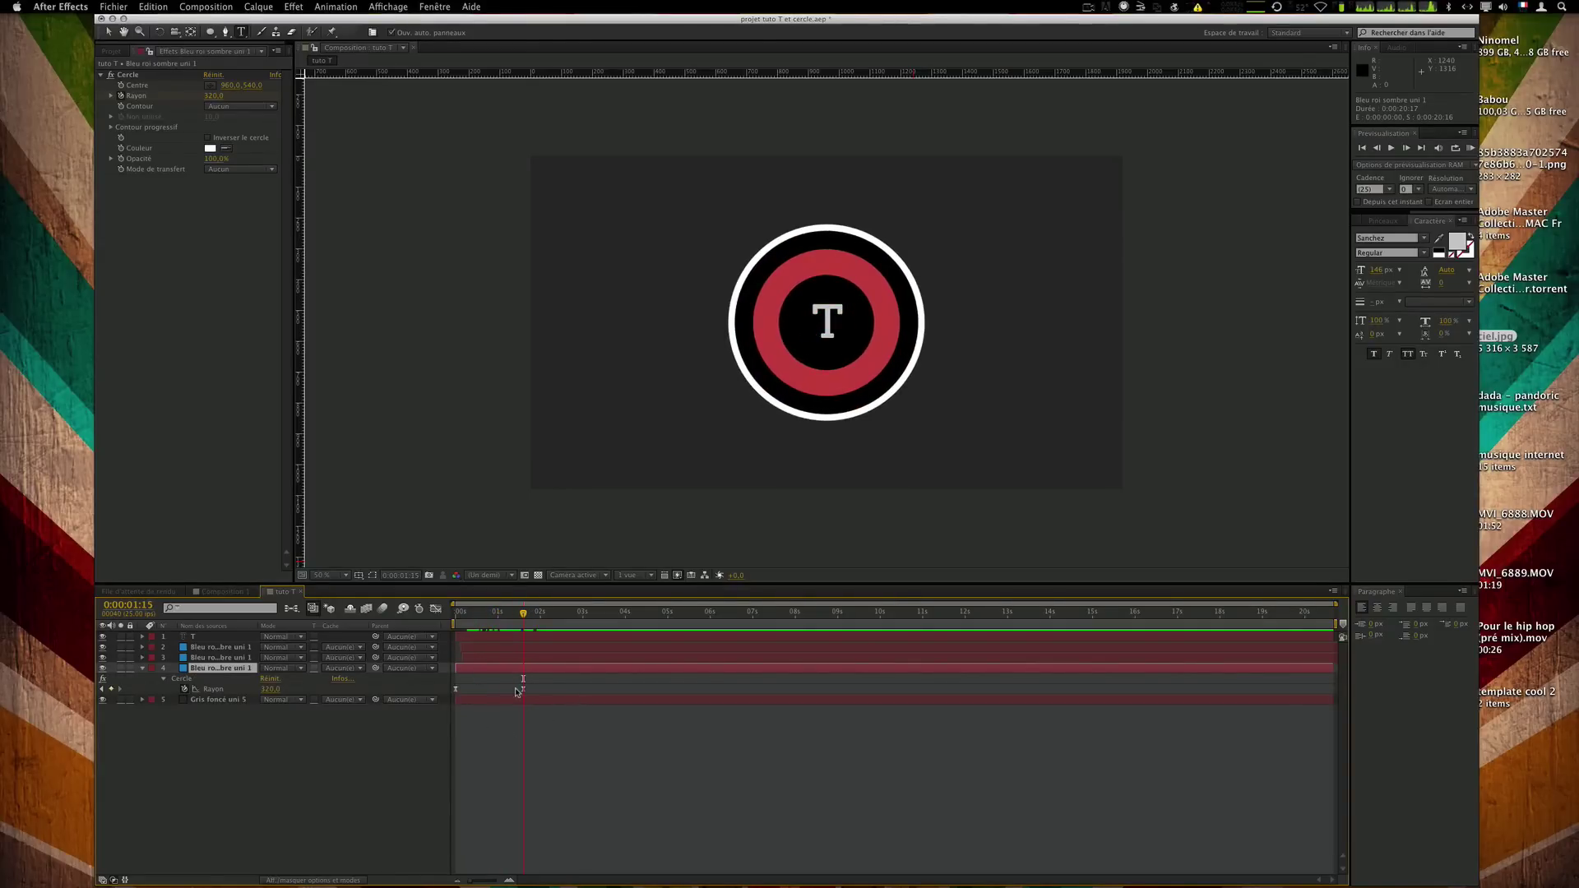
{"action": "left_click", "coordinate": [267, 690]}
{"action": "type", "text": "360"}
{"action": "key", "text": "Return"}
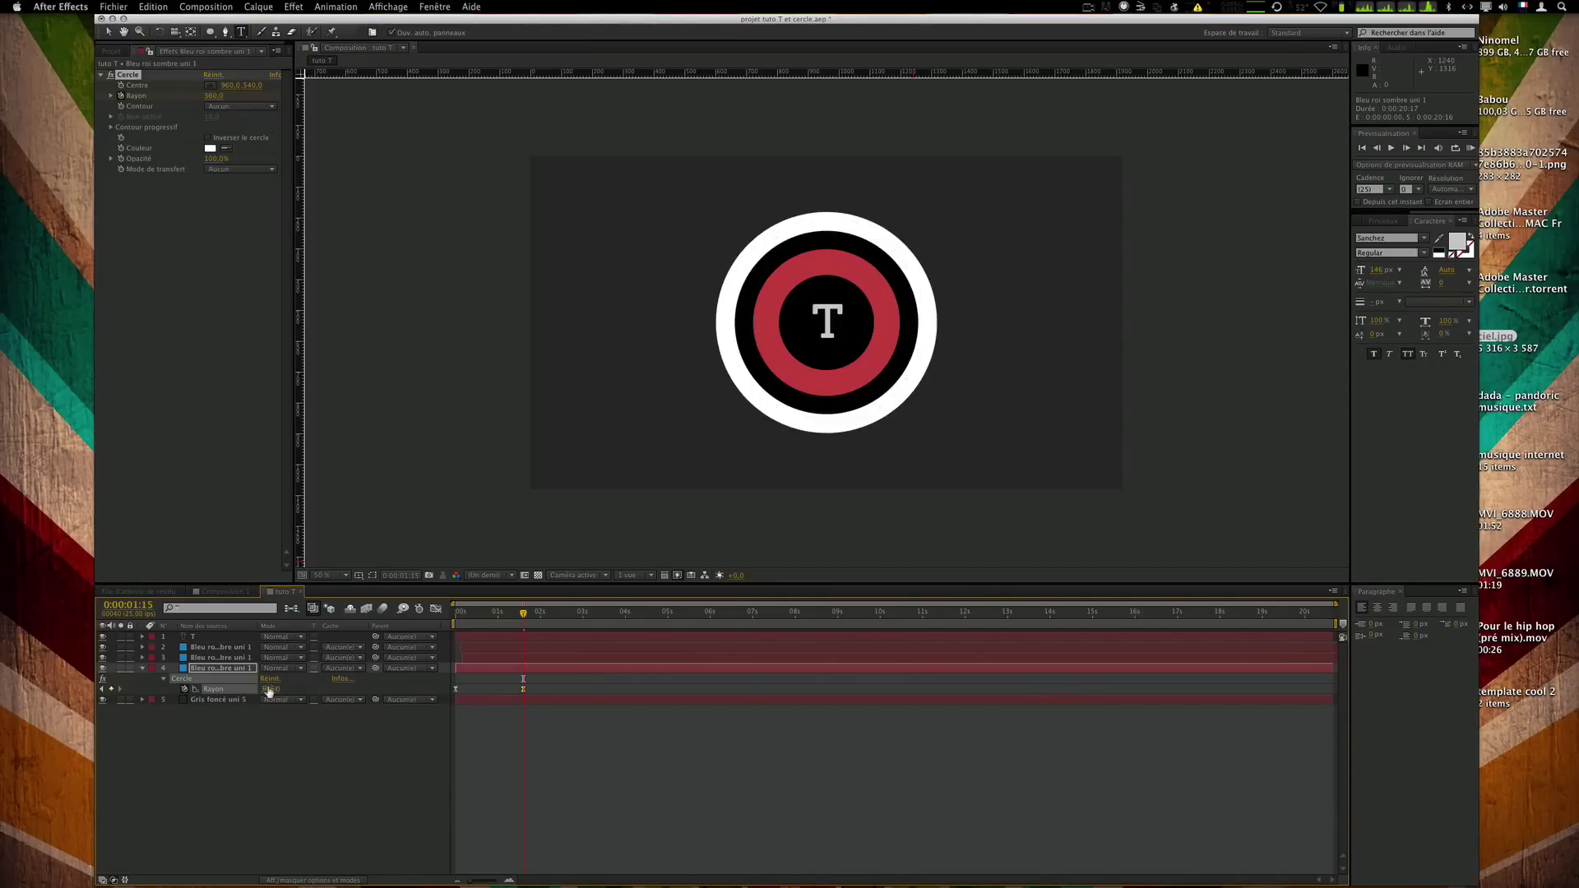
{"action": "left_click", "coordinate": [543, 673]}
Reveal the black circle's radius keyframes and set the last one at 0:00:01:19 to 320.
{"action": "left_click_drag", "start_coordinate": [524, 623], "coordinate": [526, 623]}
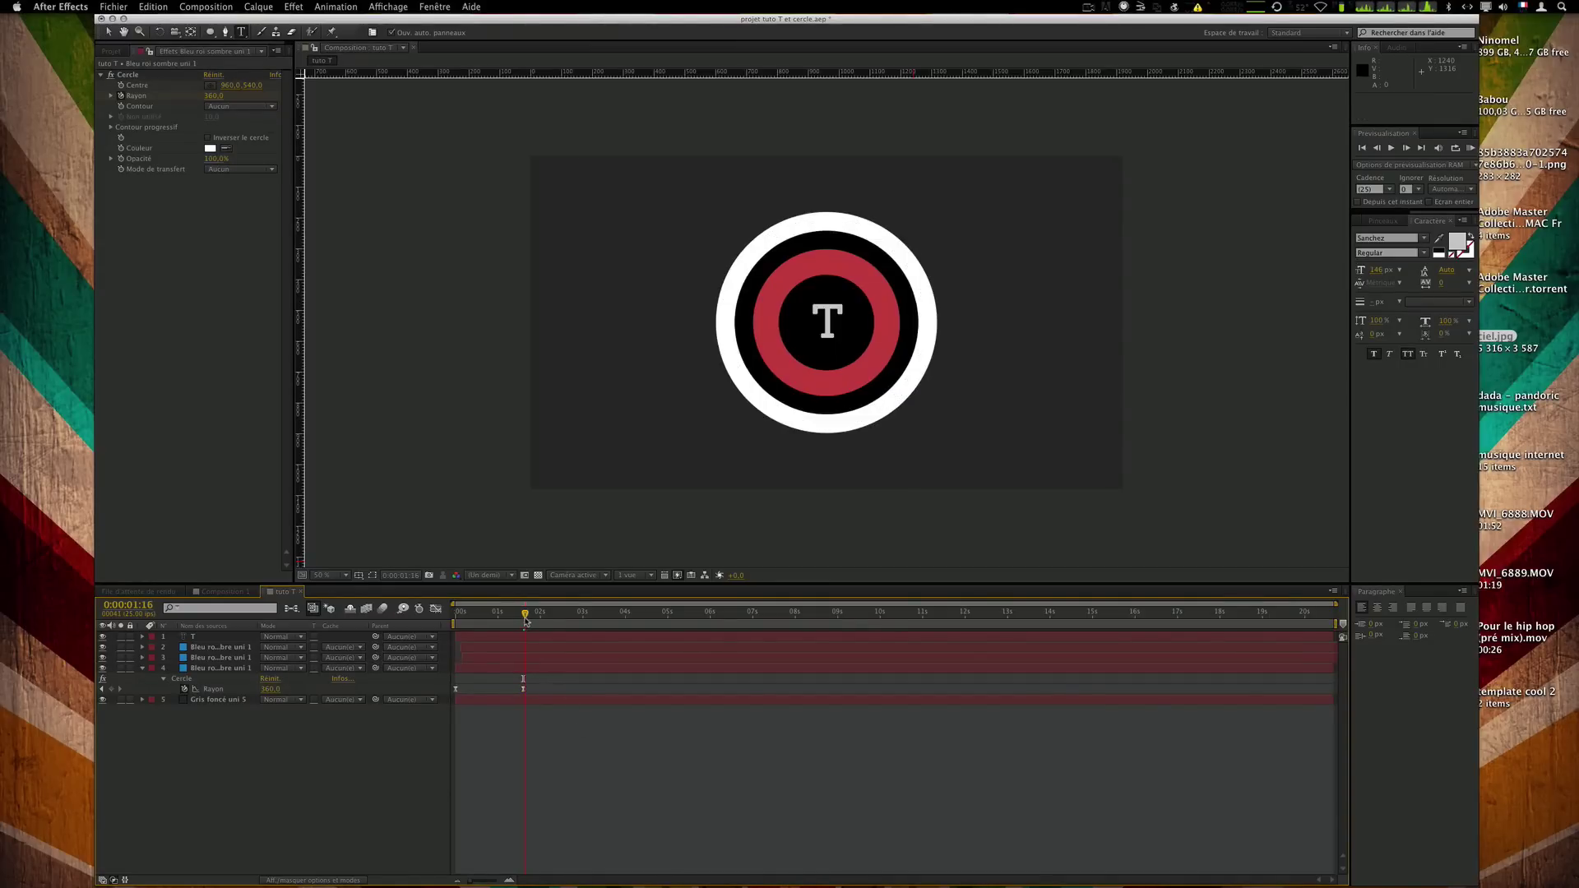
{"action": "left_click", "coordinate": [504, 659]}
{"action": "key", "text": "u"}
{"action": "left_click_drag", "start_coordinate": [525, 614], "coordinate": [534, 614]}
{"action": "left_click", "coordinate": [277, 679]}
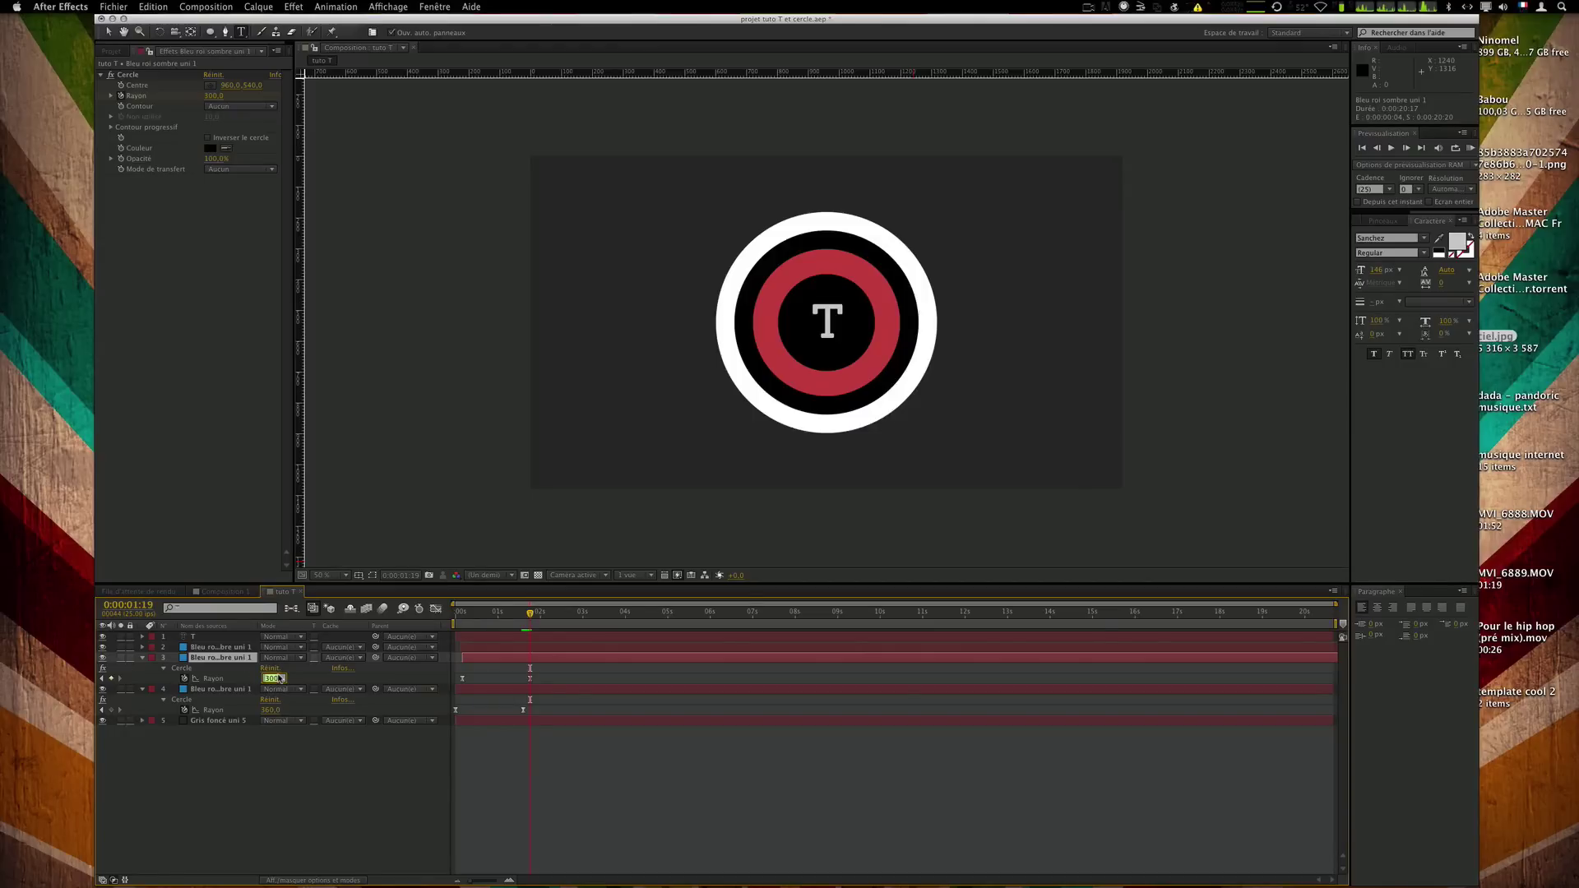
{"action": "type", "text": "320"}
{"action": "key", "text": "Return"}
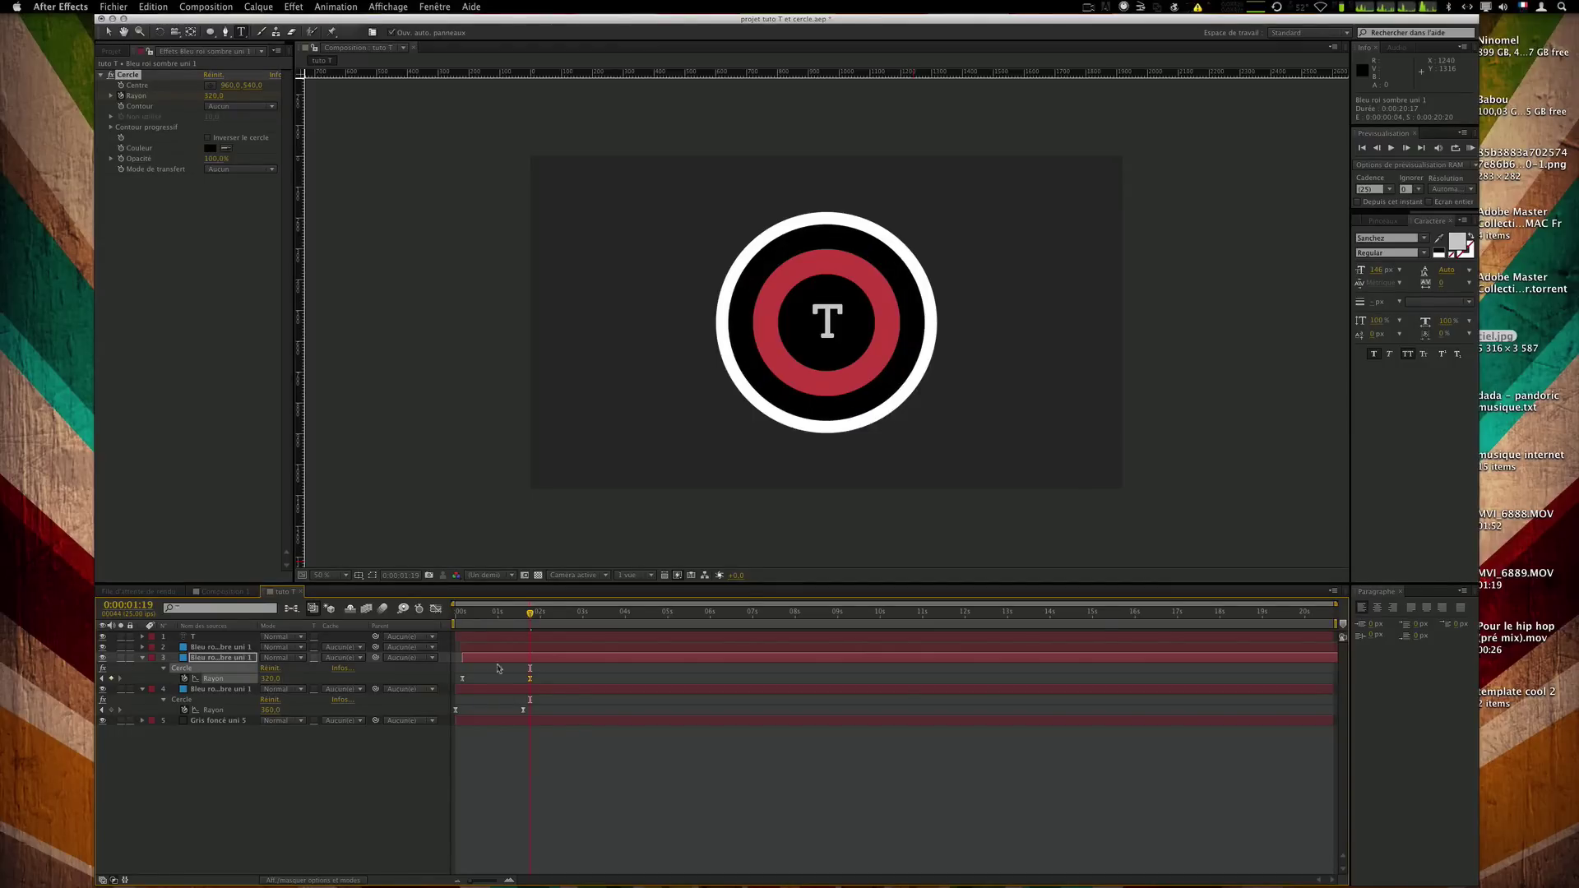
Reveal the red circle's keyframes and set its last radius keyframe at 0:00:01:18 to 290.
{"action": "left_click", "coordinate": [303, 648]}
{"action": "key", "text": "u"}
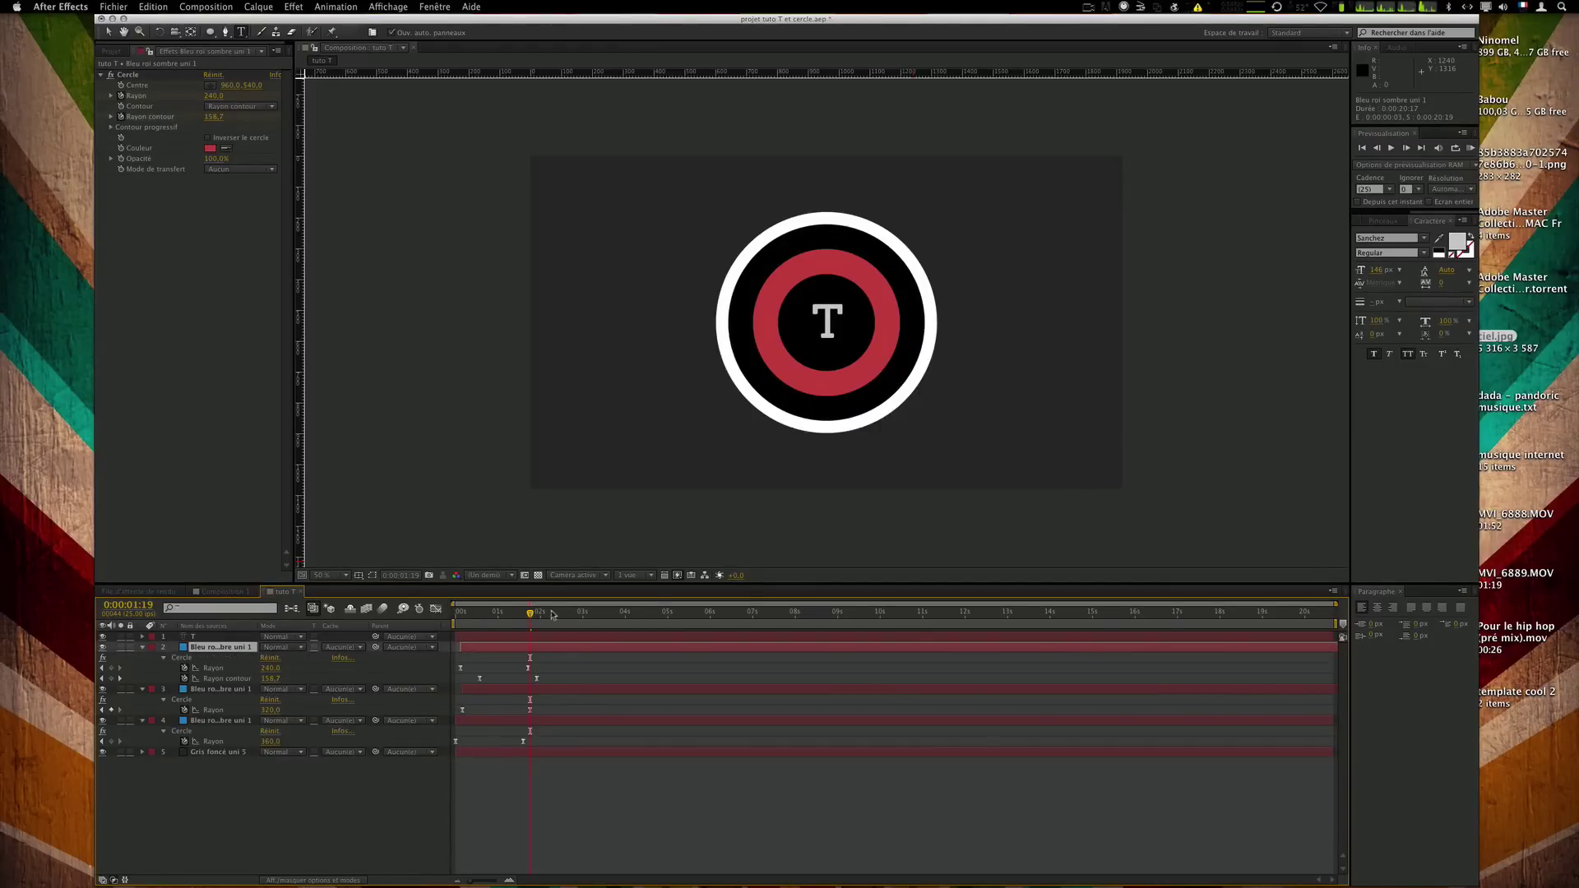
{"action": "left_click", "coordinate": [529, 614]}
{"action": "left_click", "coordinate": [272, 669]}
{"action": "type", "text": "290"}
{"action": "key", "text": "Return"}
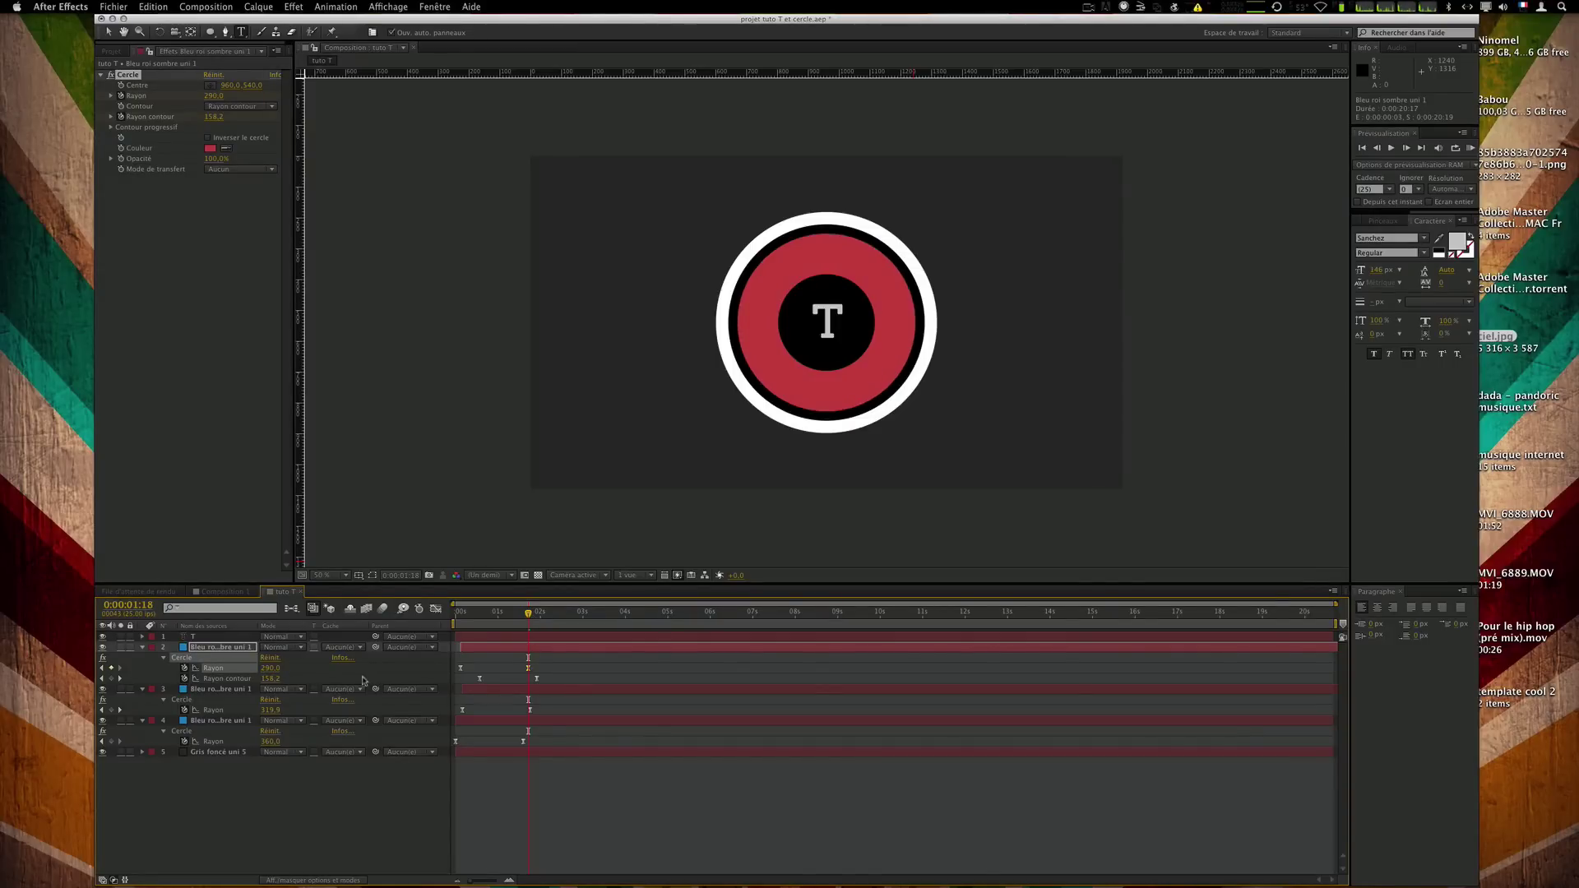
Set the red circle's last contour radius keyframe at 0:00:01:23 to 250, after trying 260.
{"action": "left_click", "coordinate": [537, 616]}
{"action": "left_click", "coordinate": [270, 679]}
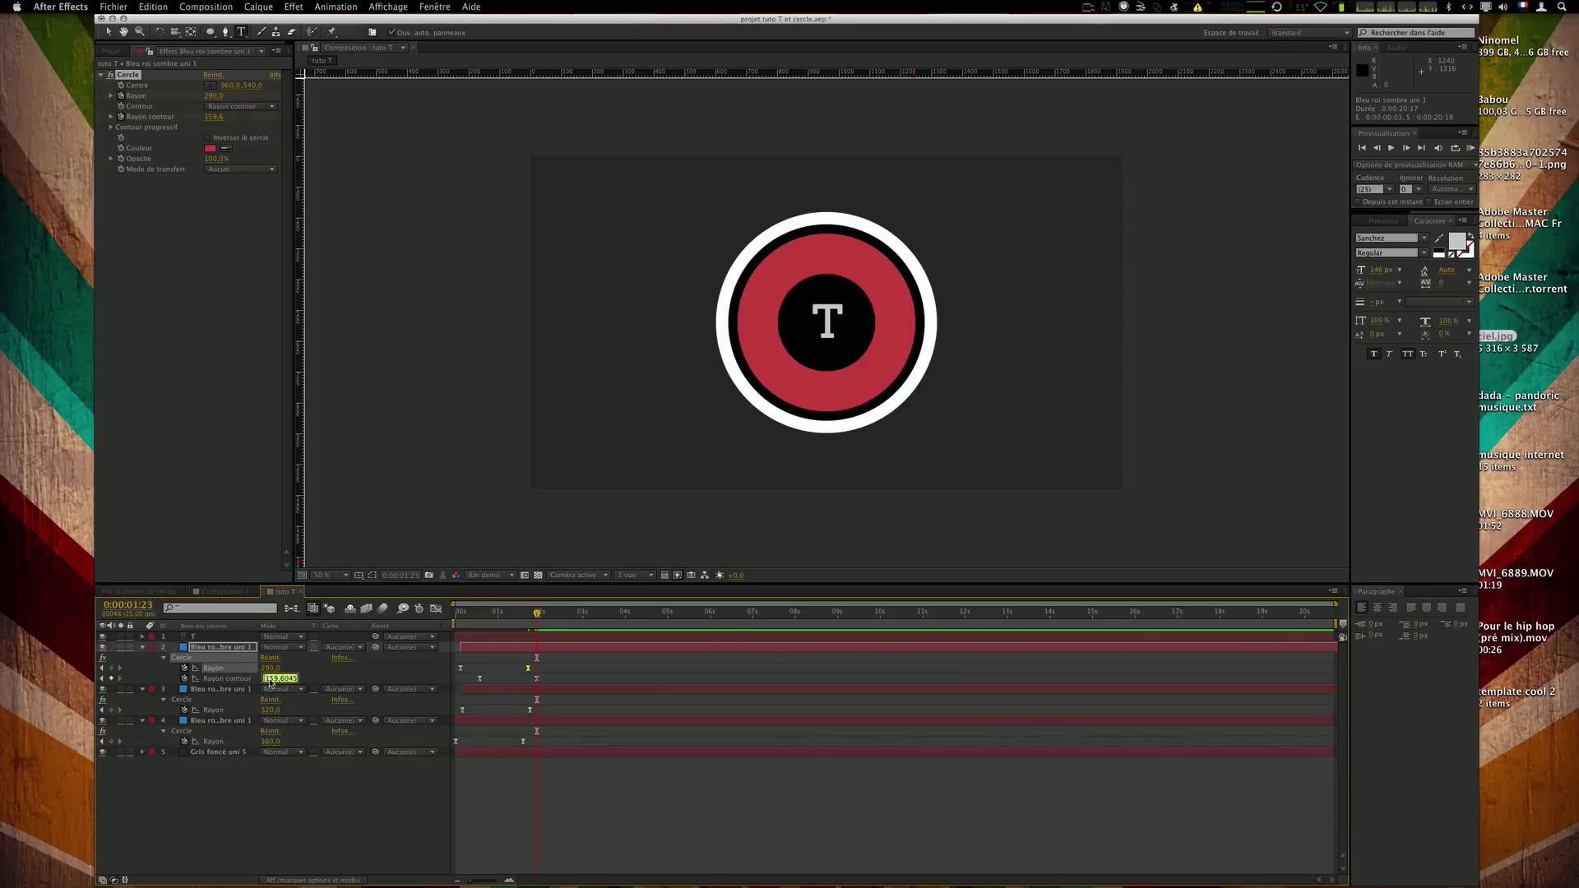
{"action": "type", "text": "260"}
{"action": "key", "text": "Return"}
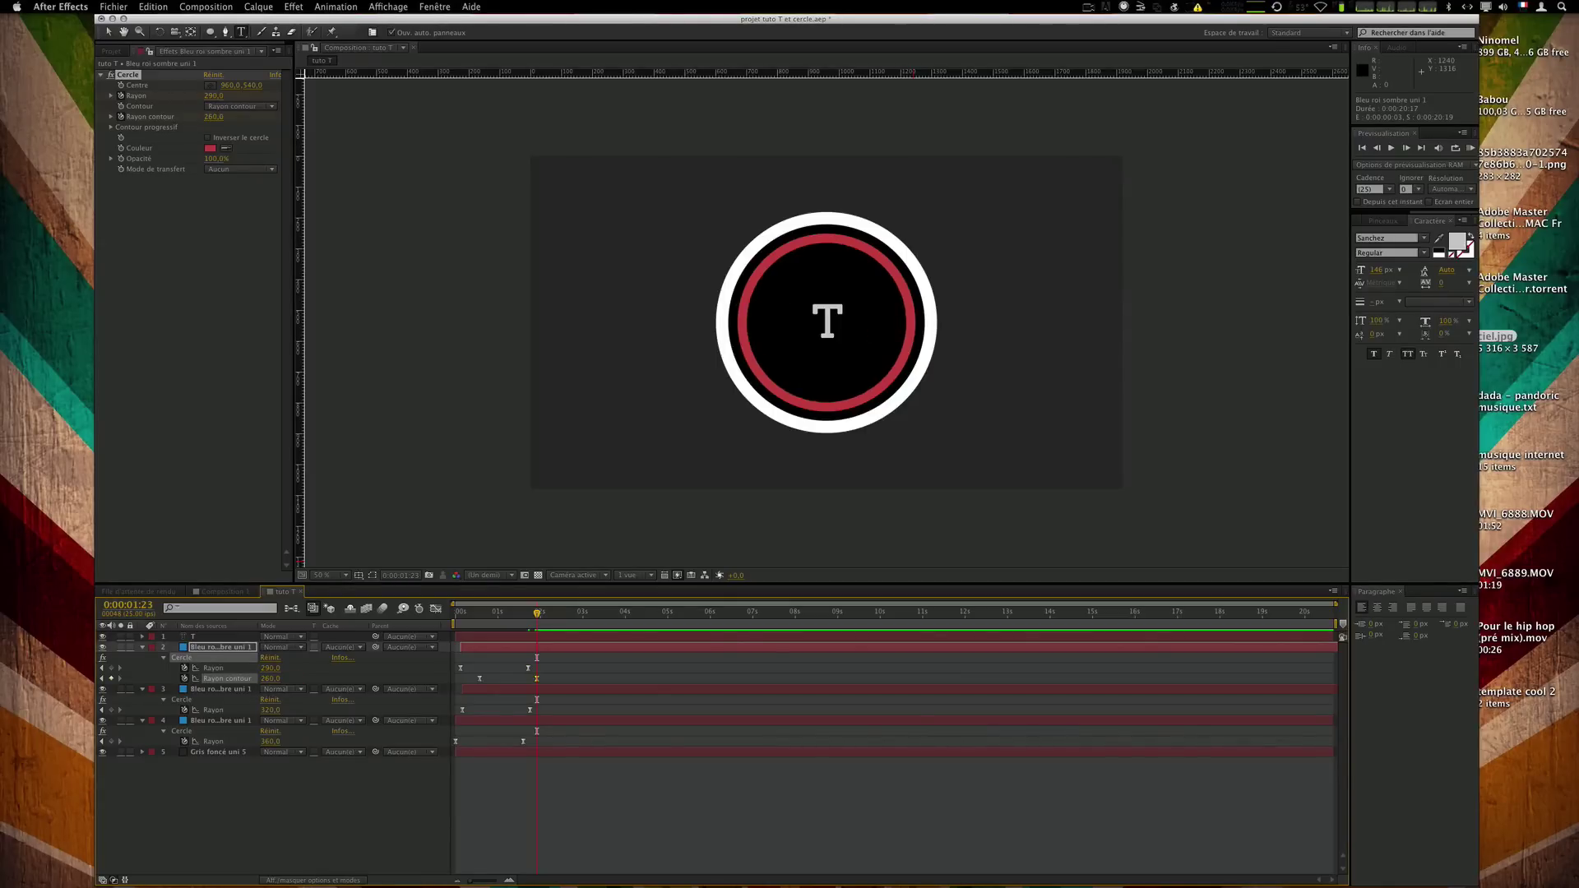
{"action": "left_click", "coordinate": [272, 679]}
{"action": "type", "text": "250"}
{"action": "key", "text": "Return"}
{"action": "left_click", "coordinate": [825, 812]}
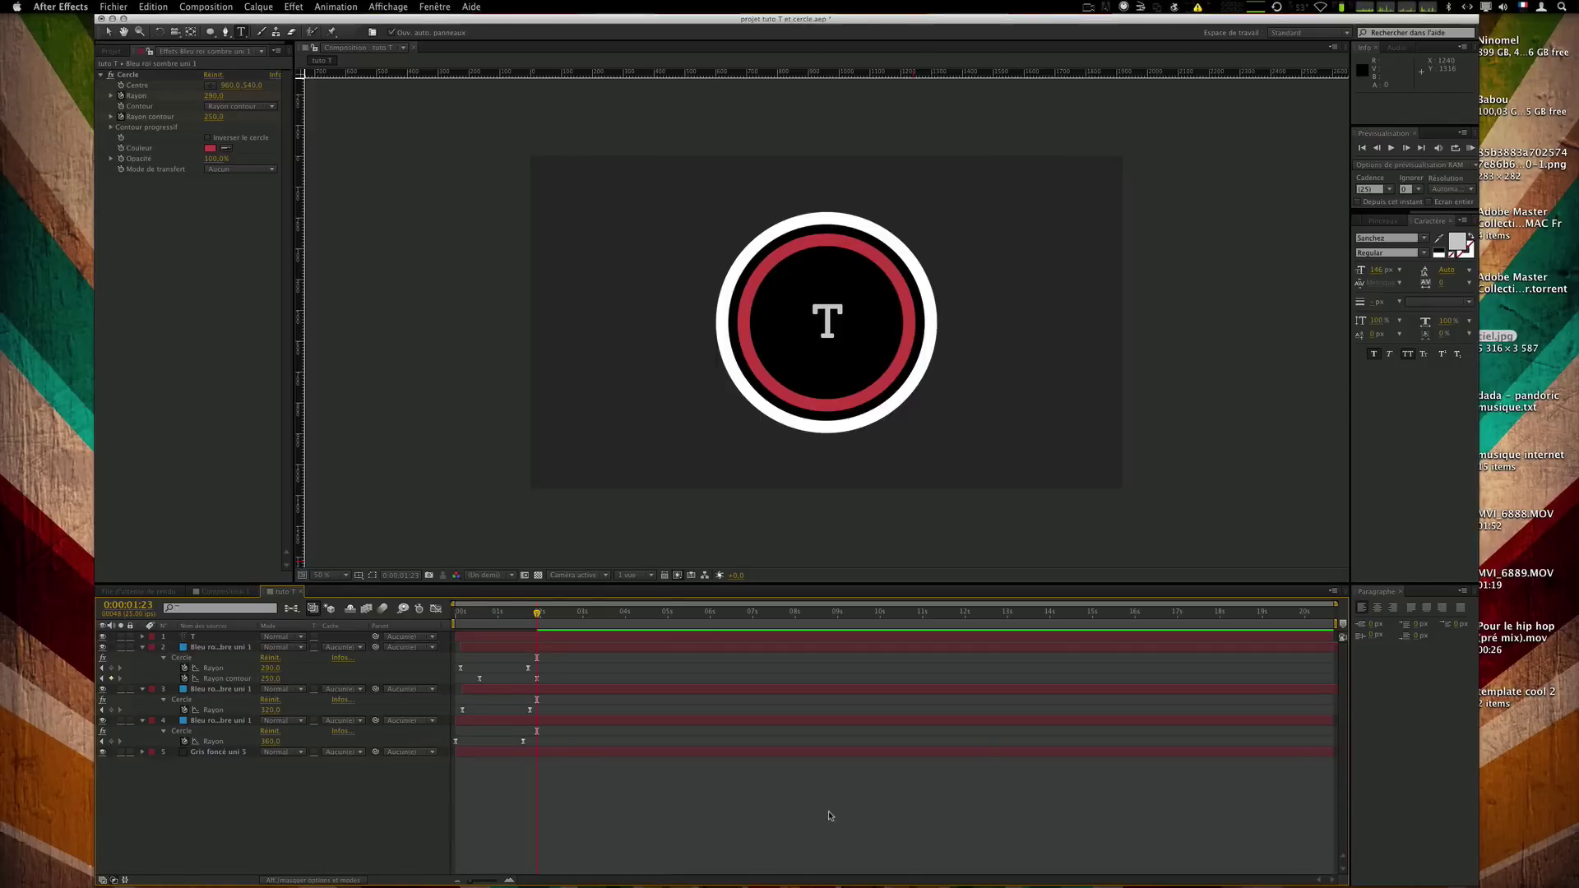
Preview the animation with the enlarged circles and the thinner red ring.
{"action": "key", "text": "KP_0"}
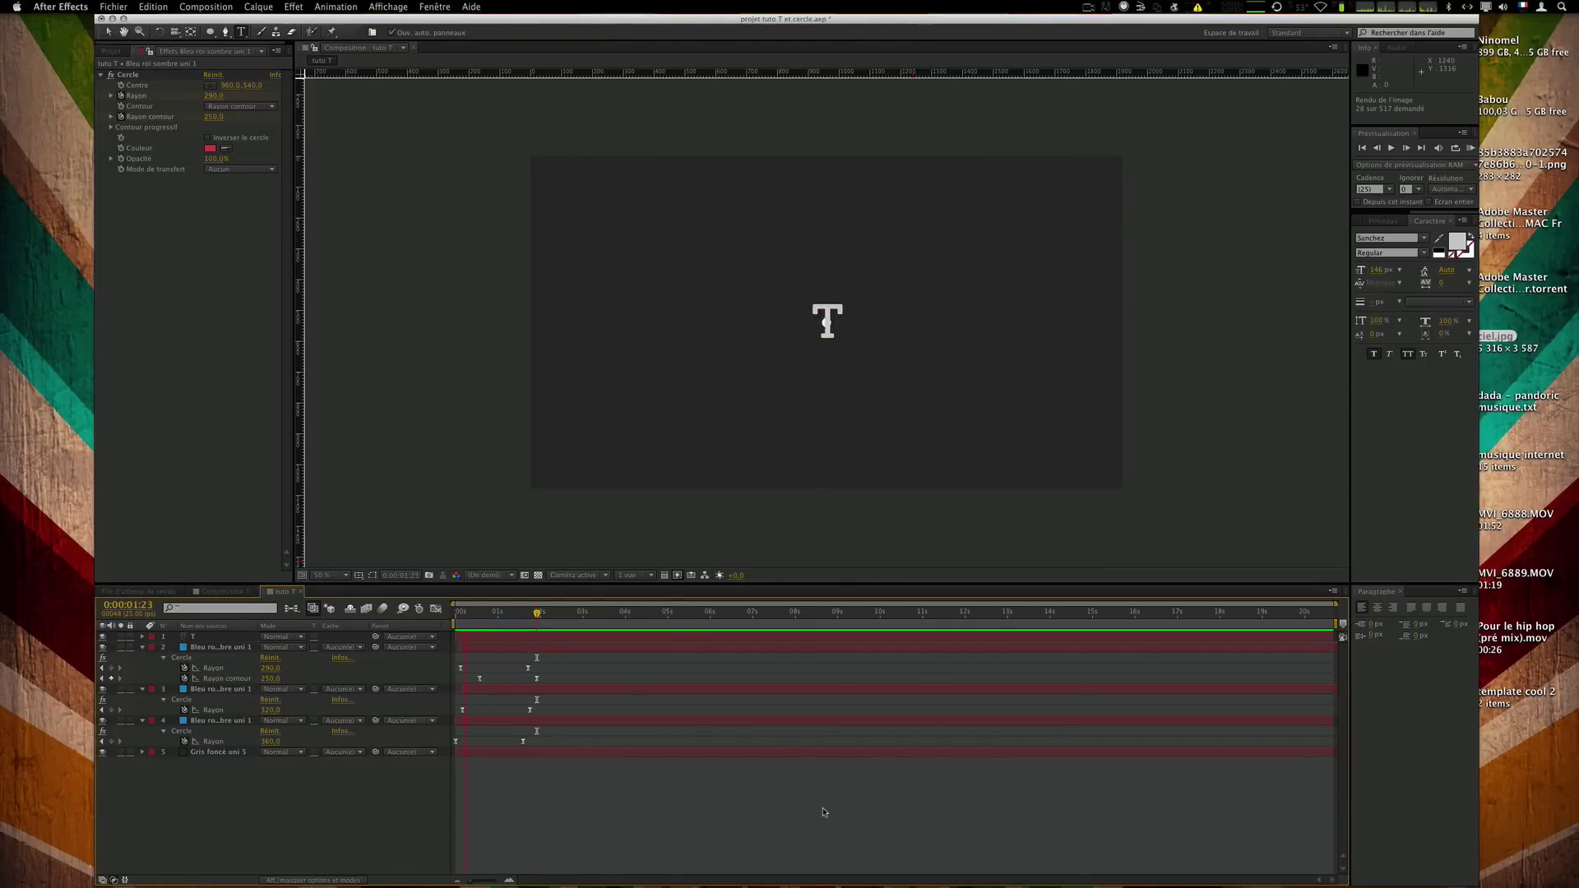
{"action": "key", "text": "space"}
{"action": "mouse_move", "coordinate": [538, 618]}
{"action": "left_mouse_down"}
{"action": "mouse_move", "coordinate": [451, 619]}
{"action": "mouse_move", "coordinate": [567, 619]}
{"action": "mouse_move", "coordinate": [496, 618]}
{"action": "mouse_move", "coordinate": [536, 619]}
{"action": "left_mouse_up"}
Collapse the revealed keyframe properties of all layers and clear the selection.
{"action": "left_click", "coordinate": [236, 649]}
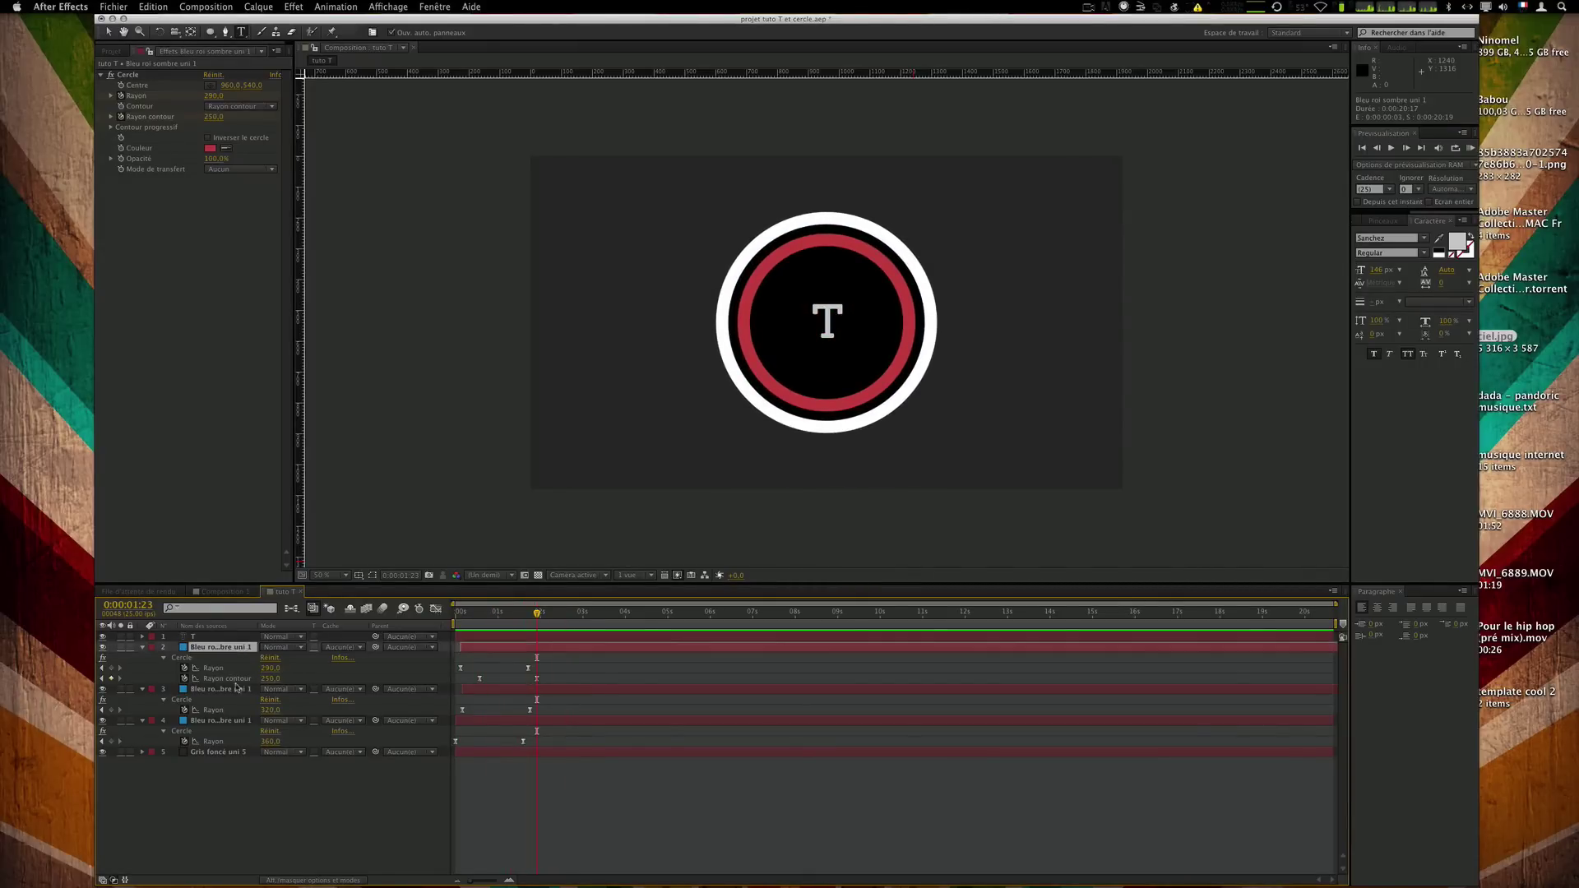
{"action": "left_click", "coordinate": [222, 722]}
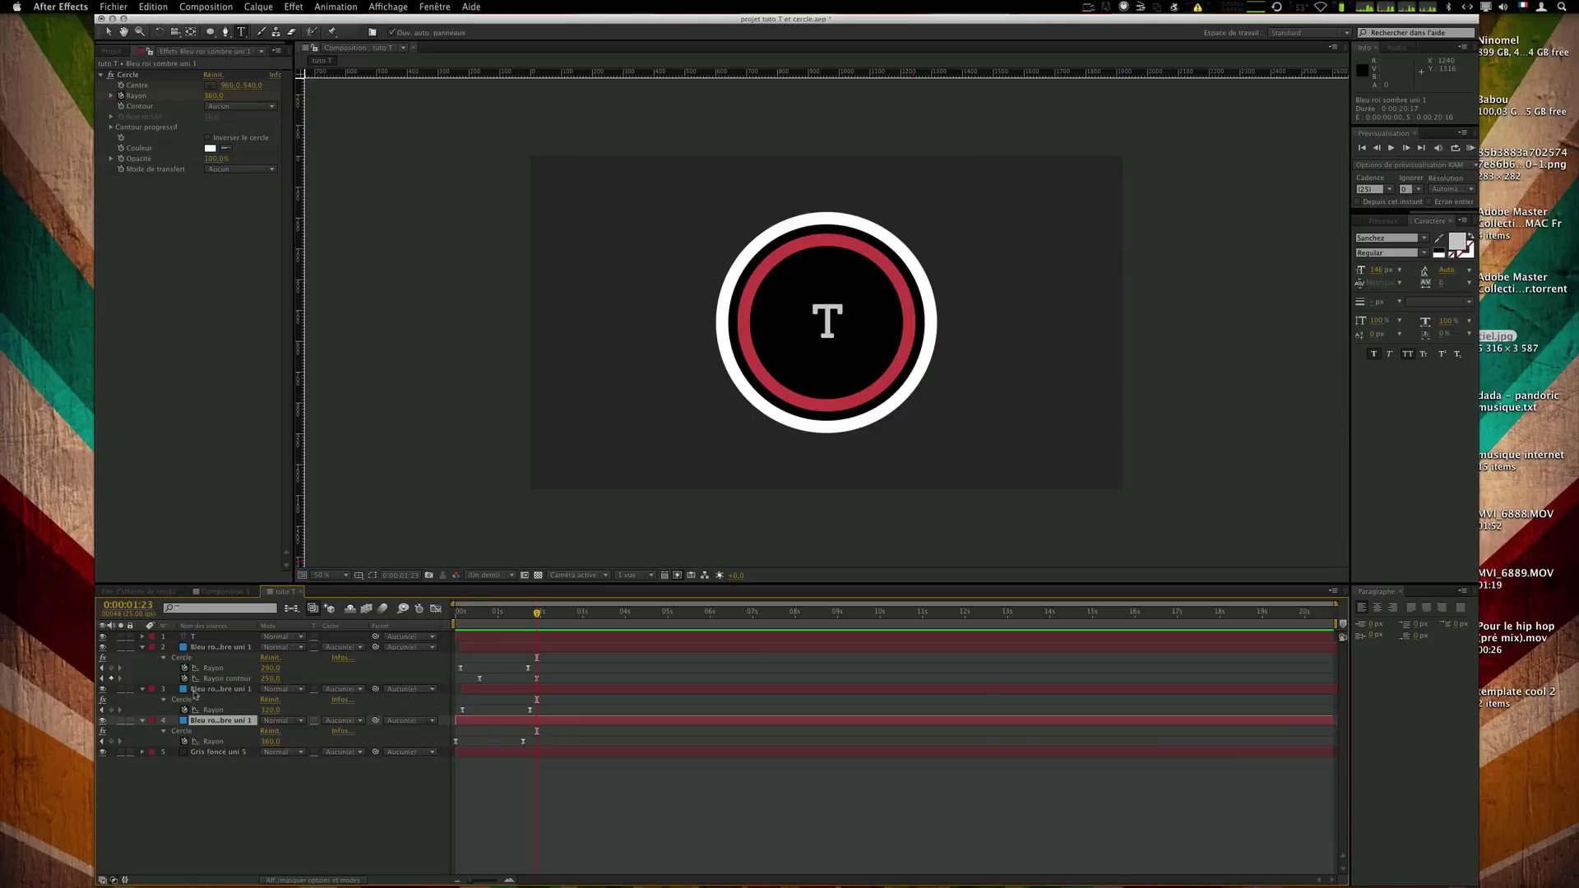
{"action": "key", "text": "ctrl+a"}
{"action": "key", "text": "u"}
{"action": "left_click", "coordinate": [534, 715]}
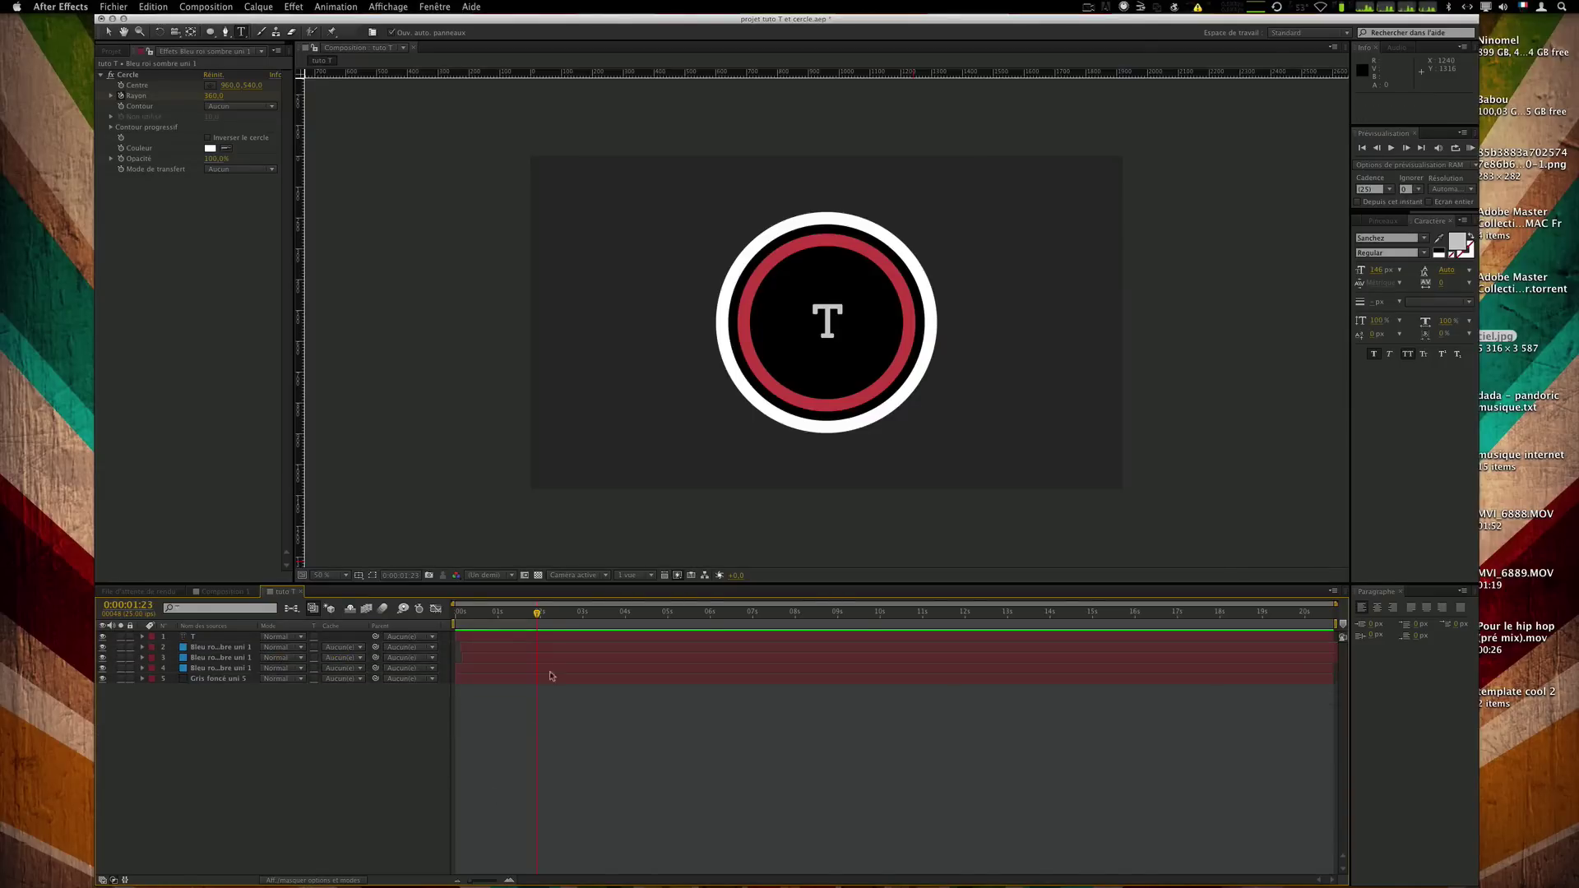
At 0:00:02:00, set the letter T's font size to 200 px and recentre it inside the circles.
{"action": "mouse_move", "coordinate": [530, 619]}
{"action": "left_mouse_down"}
{"action": "mouse_move", "coordinate": [471, 619]}
{"action": "mouse_move", "coordinate": [568, 621]}
{"action": "mouse_move", "coordinate": [493, 622]}
{"action": "mouse_move", "coordinate": [542, 623]}
{"action": "left_mouse_up"}
{"action": "key", "text": "v"}
{"action": "left_click", "coordinate": [528, 639]}
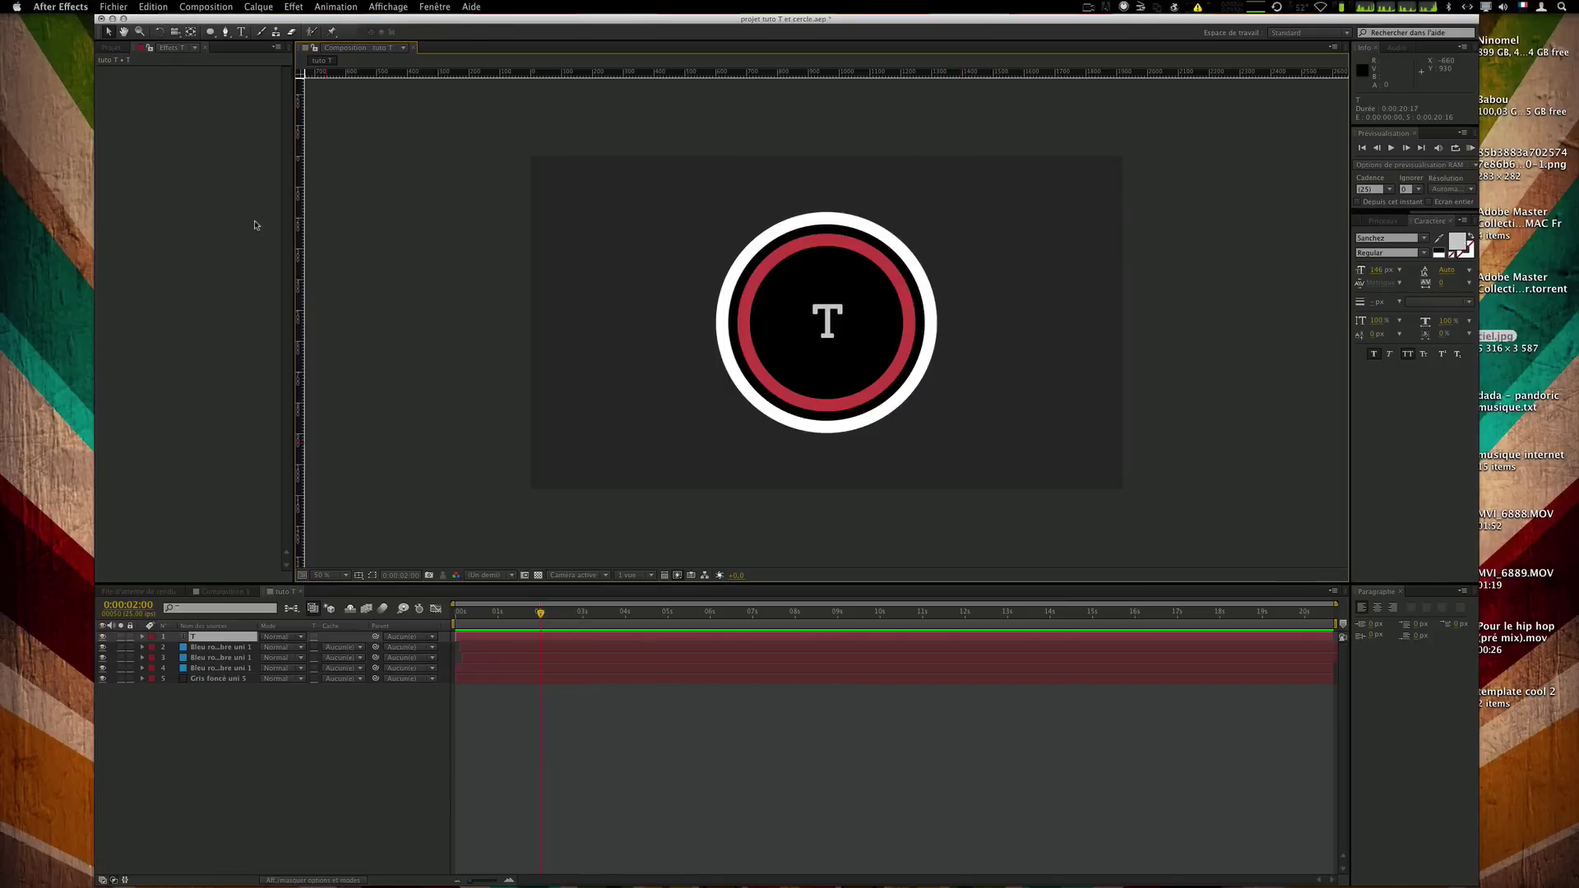
{"action": "left_click", "coordinate": [241, 31]}
{"action": "double_click", "coordinate": [826, 314]}
{"action": "left_click", "coordinate": [1382, 270]}
{"action": "type", "text": "200"}
{"action": "key", "text": "Return"}
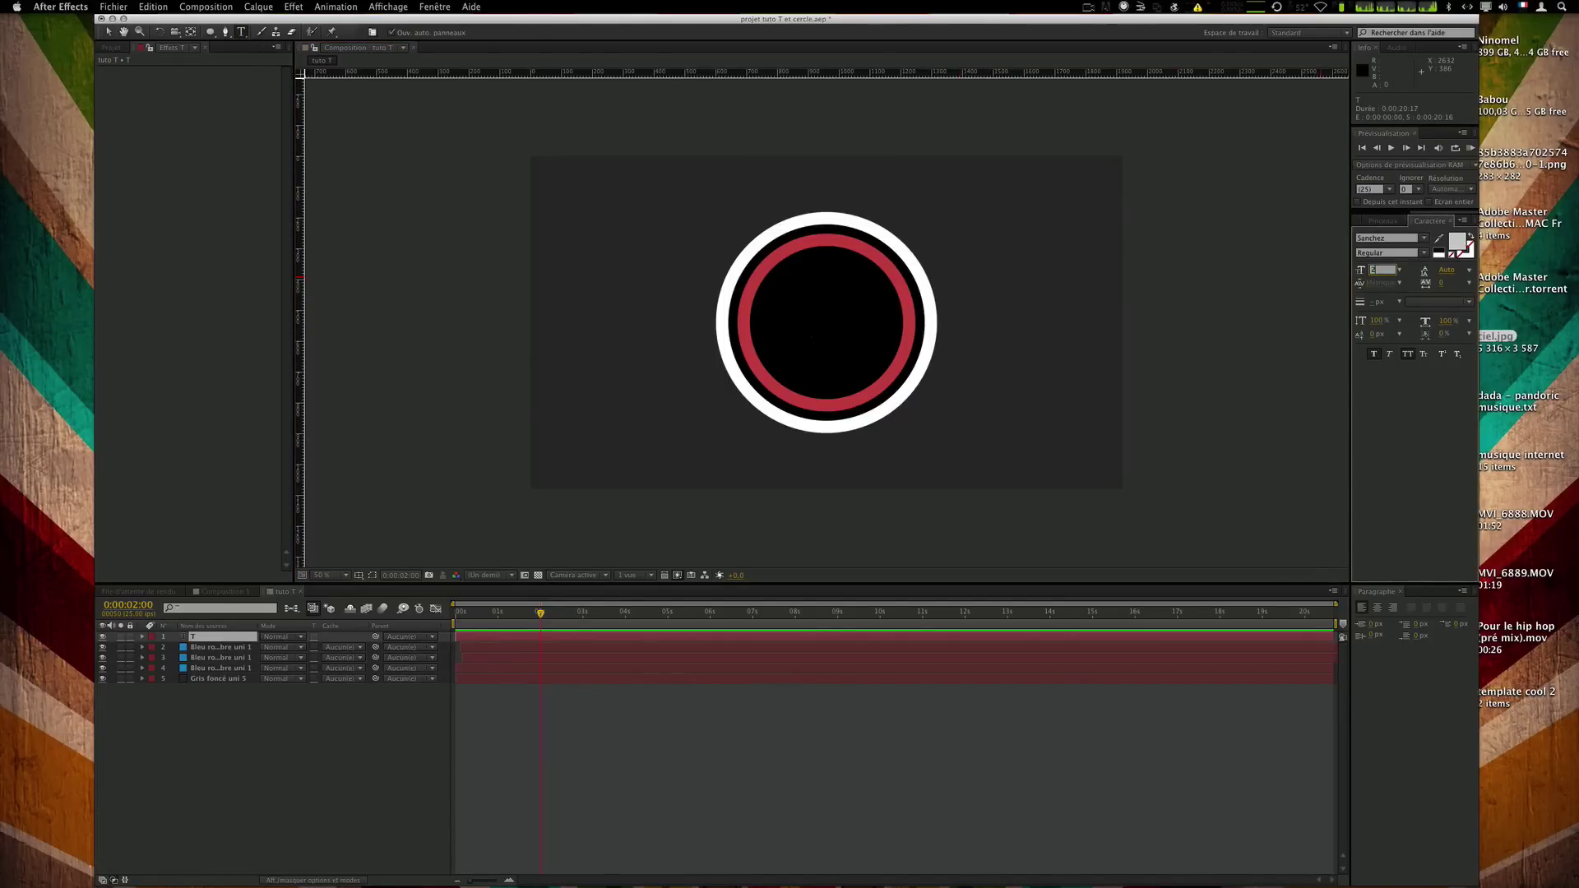
{"action": "left_click_drag", "start_coordinate": [979, 376], "coordinate": [971, 381]}
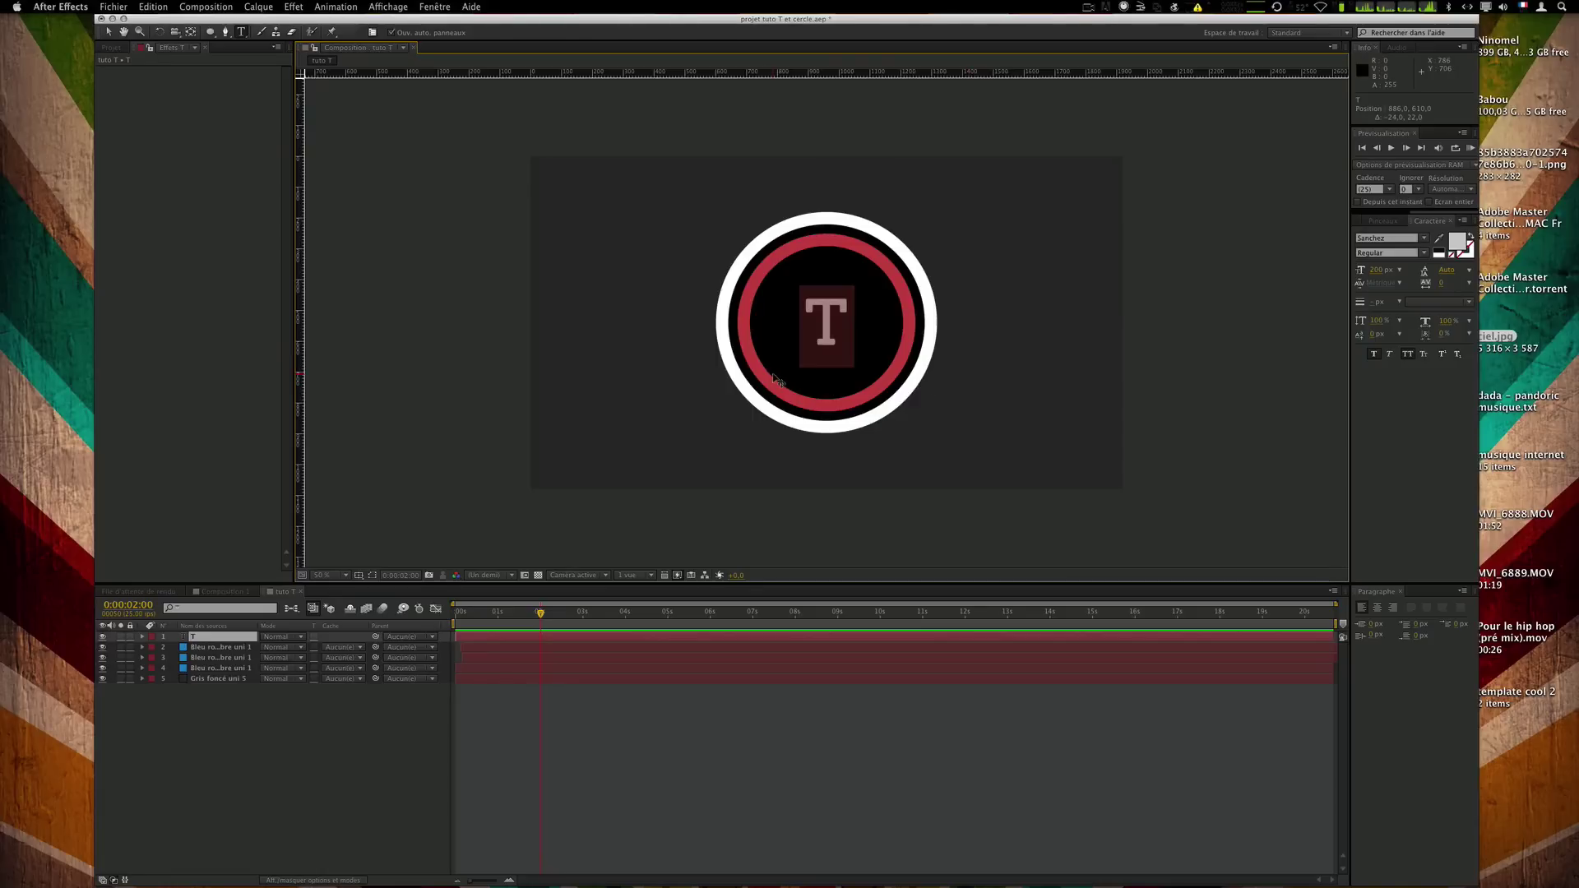
Turn the layer controls display off and back on with the T layer selected.
{"action": "left_click", "coordinate": [387, 7]}
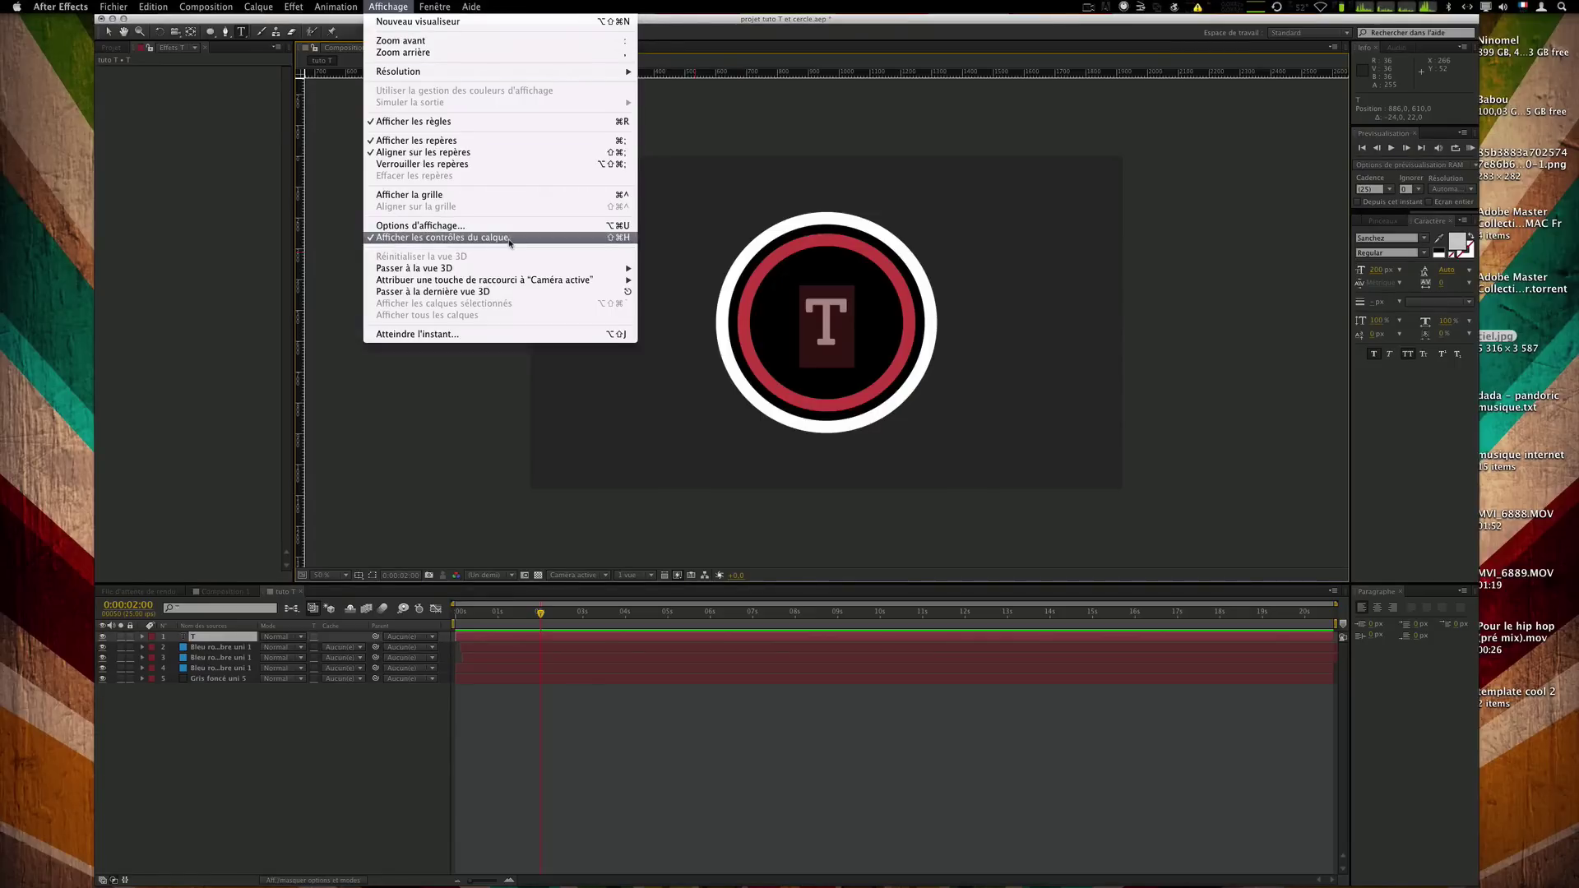
{"action": "left_click", "coordinate": [404, 239]}
{"action": "left_click", "coordinate": [533, 658]}
{"action": "left_click", "coordinate": [535, 637]}
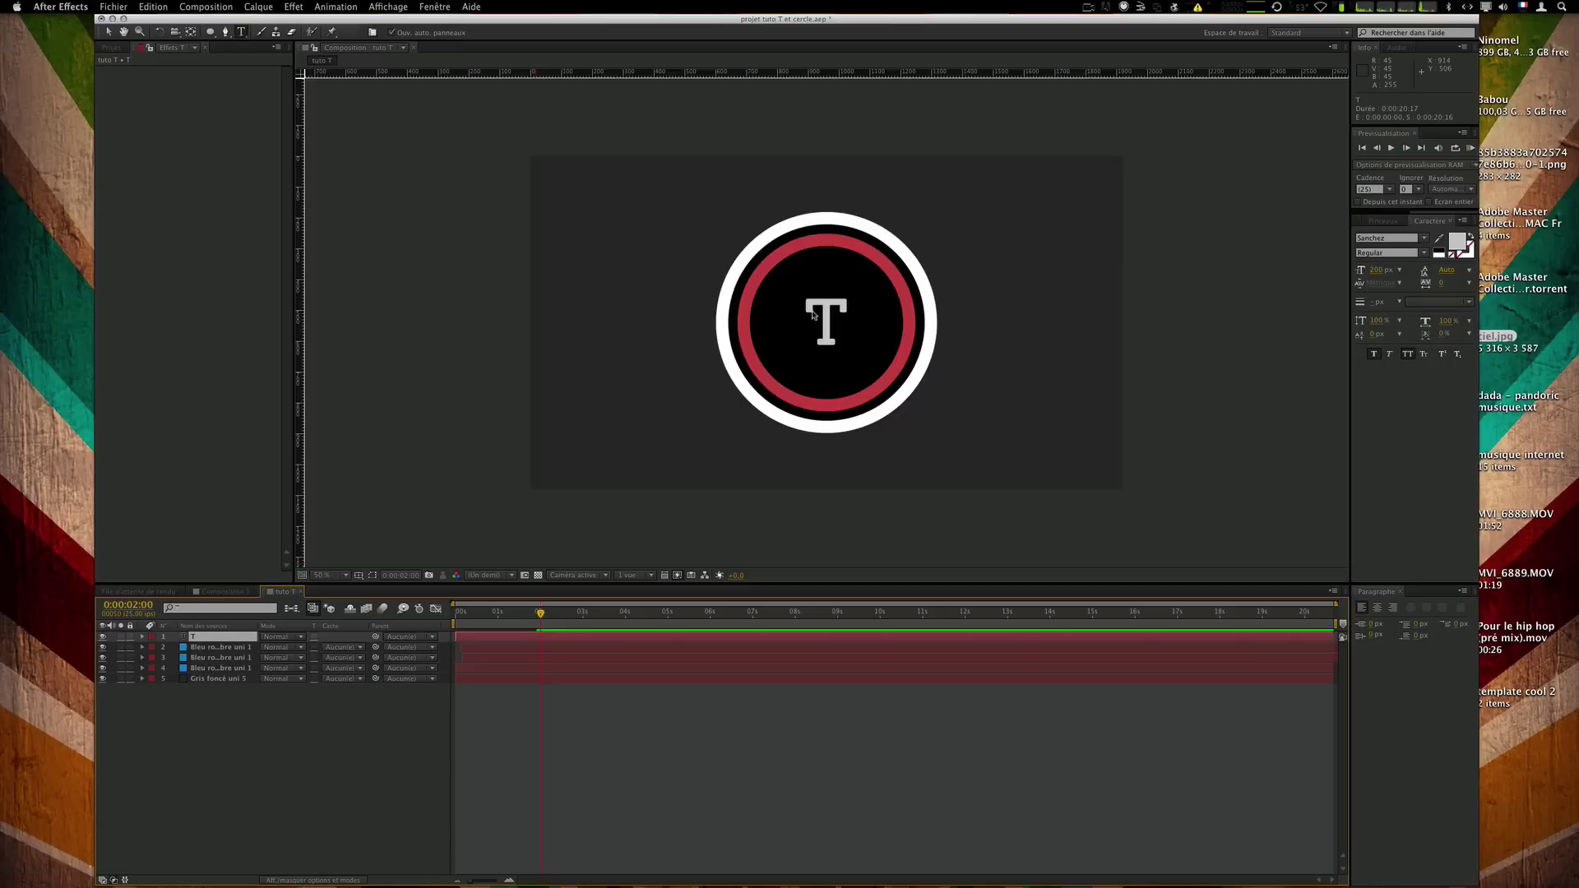
{"action": "key", "text": "super+shift+h"}
{"action": "left_click", "coordinate": [826, 325]}
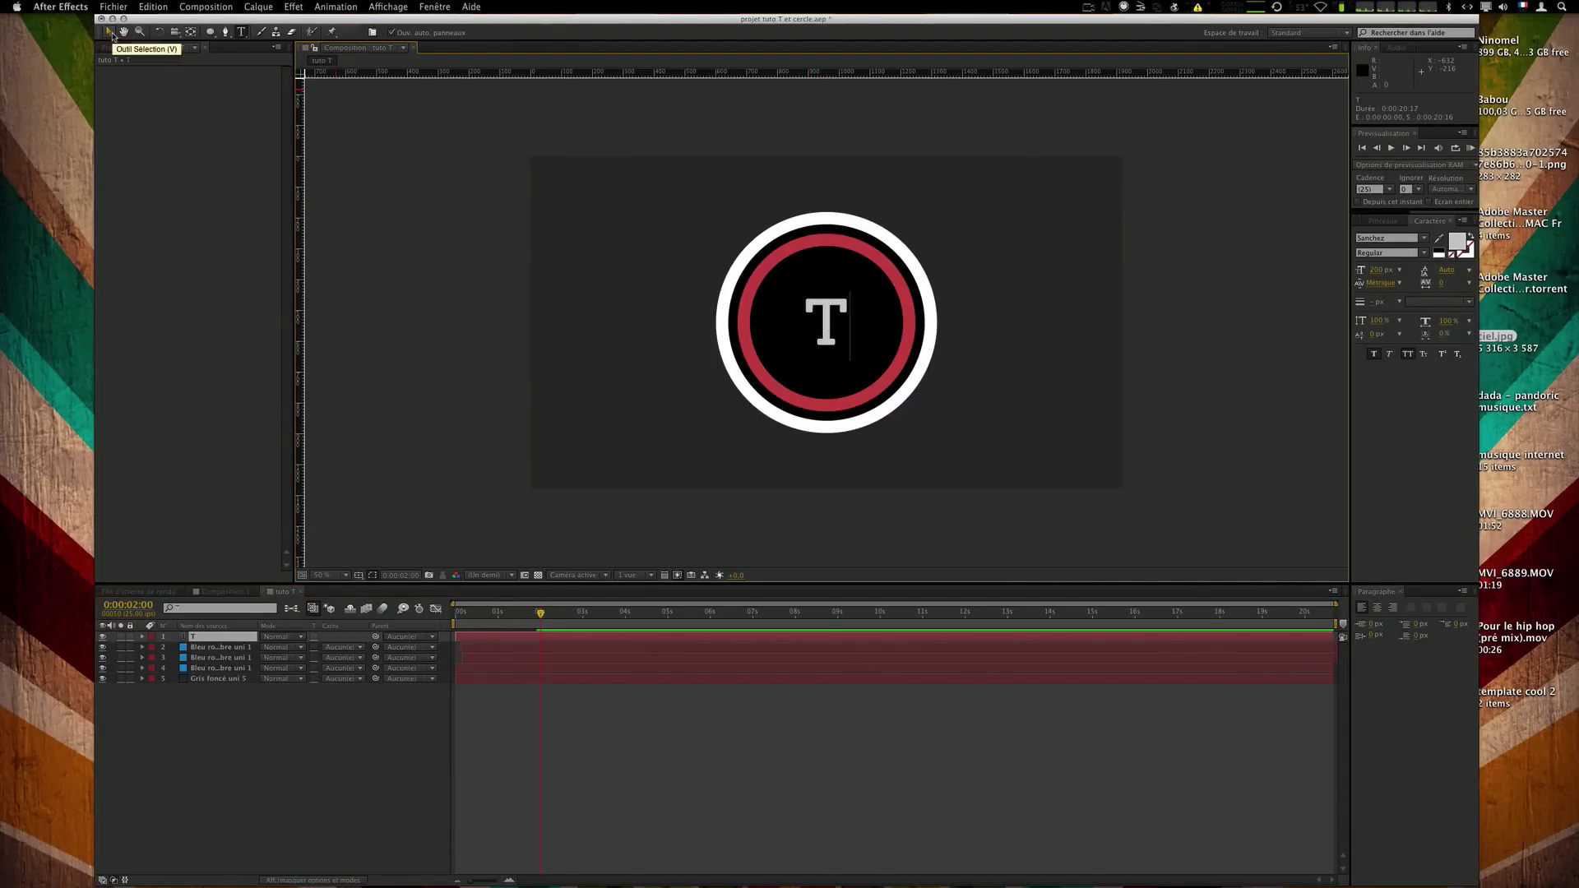
{"action": "type", "text": "V"}
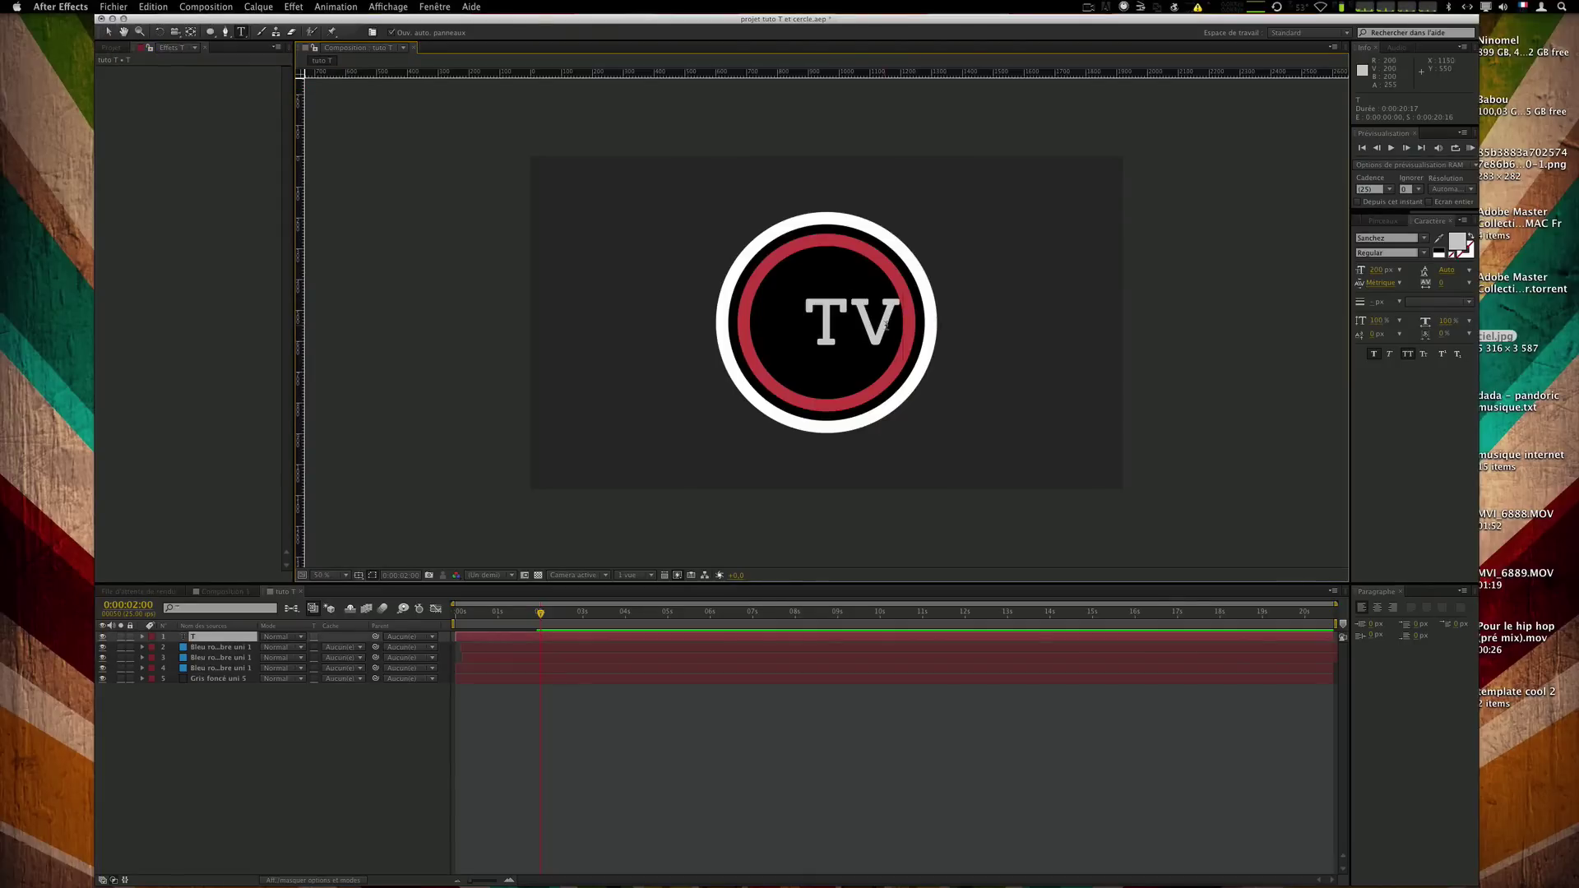
{"action": "key", "text": "BackSpace"}
{"action": "left_click", "coordinate": [889, 718]}
Move the T layer's anchor point to the middle of the letter.
{"action": "key", "text": "v"}
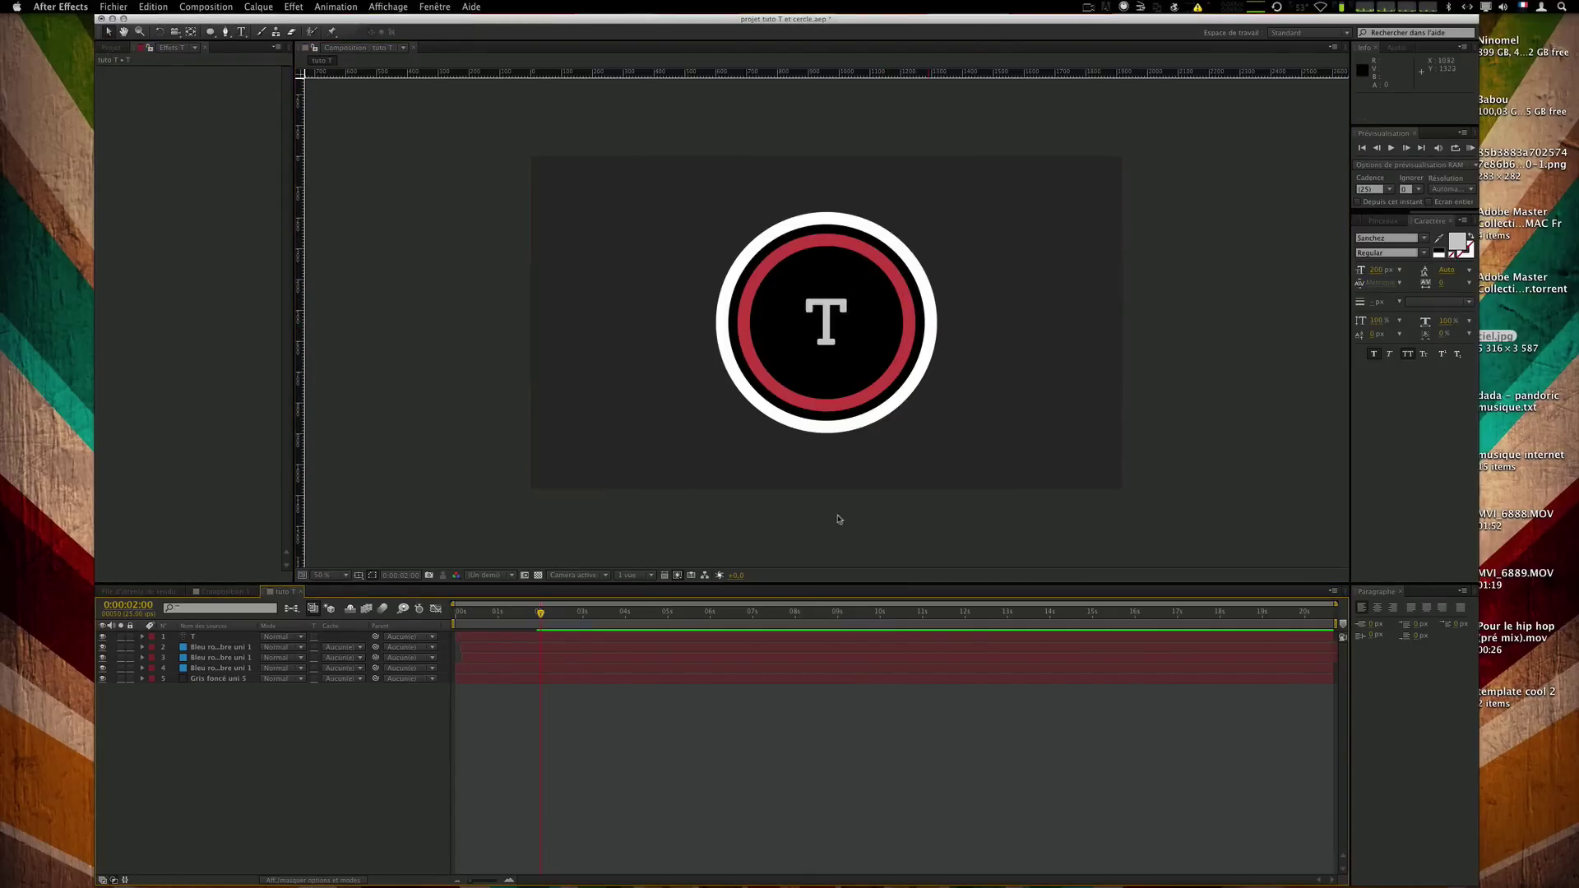
{"action": "left_click", "coordinate": [827, 315]}
{"action": "key", "text": "period"}
{"action": "key", "text": "period"}
{"action": "key", "text": "period"}
{"action": "key", "text": "period"}
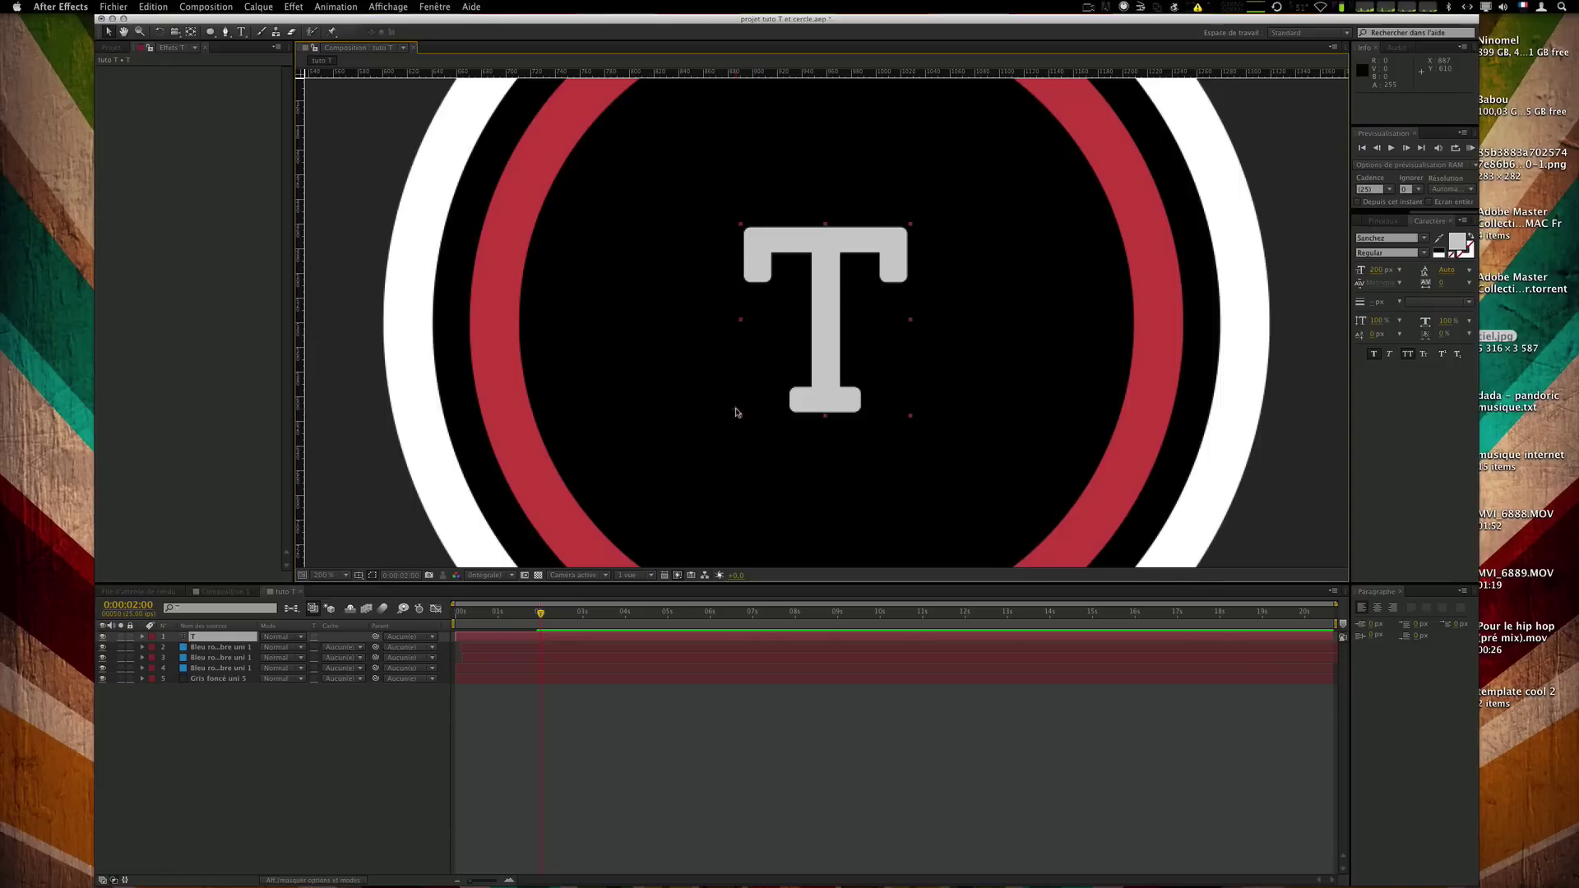
{"action": "left_click", "coordinate": [188, 34]}
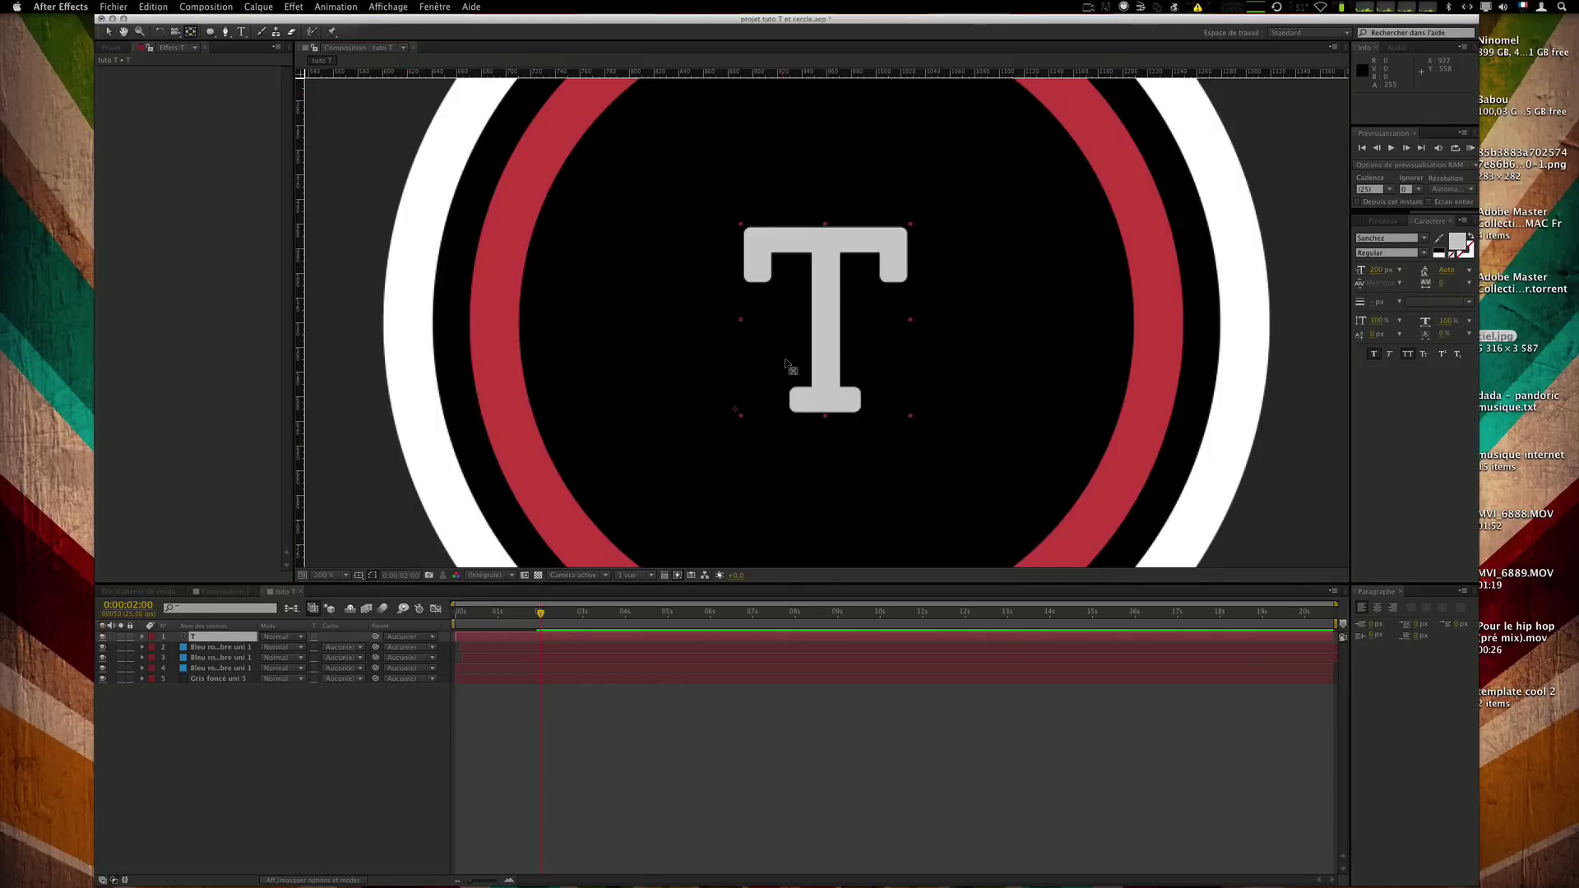
{"action": "left_click_drag", "start_coordinate": [738, 414], "coordinate": [827, 320]}
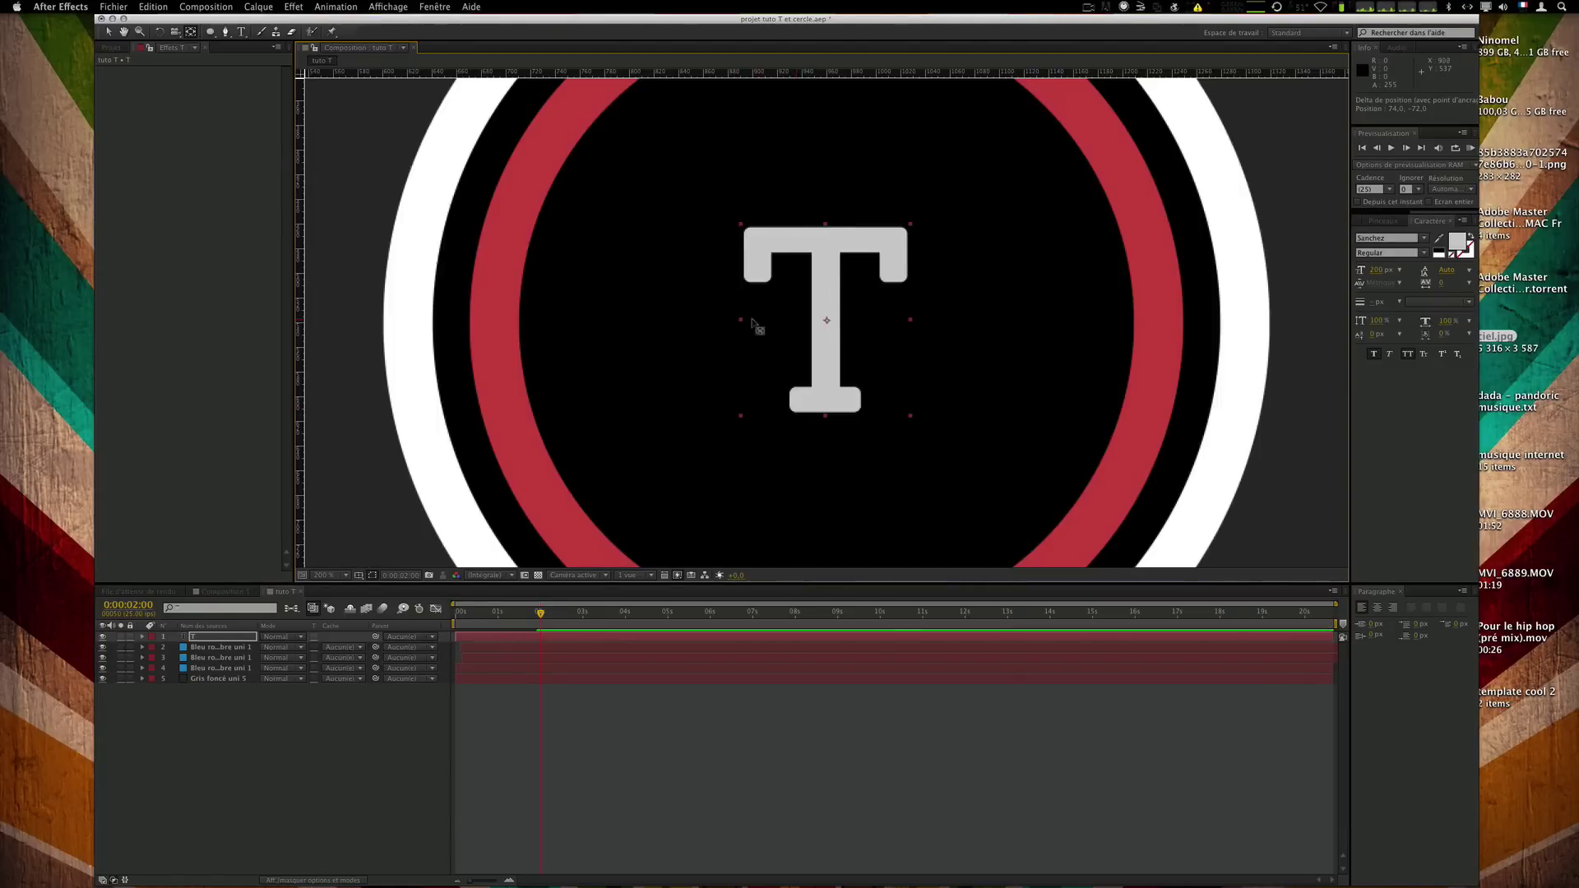
Place a horizontal and a vertical guide through the T's anchor point to check its centring, and remove both.
{"action": "left_click_drag", "start_coordinate": [804, 72], "coordinate": [798, 320]}
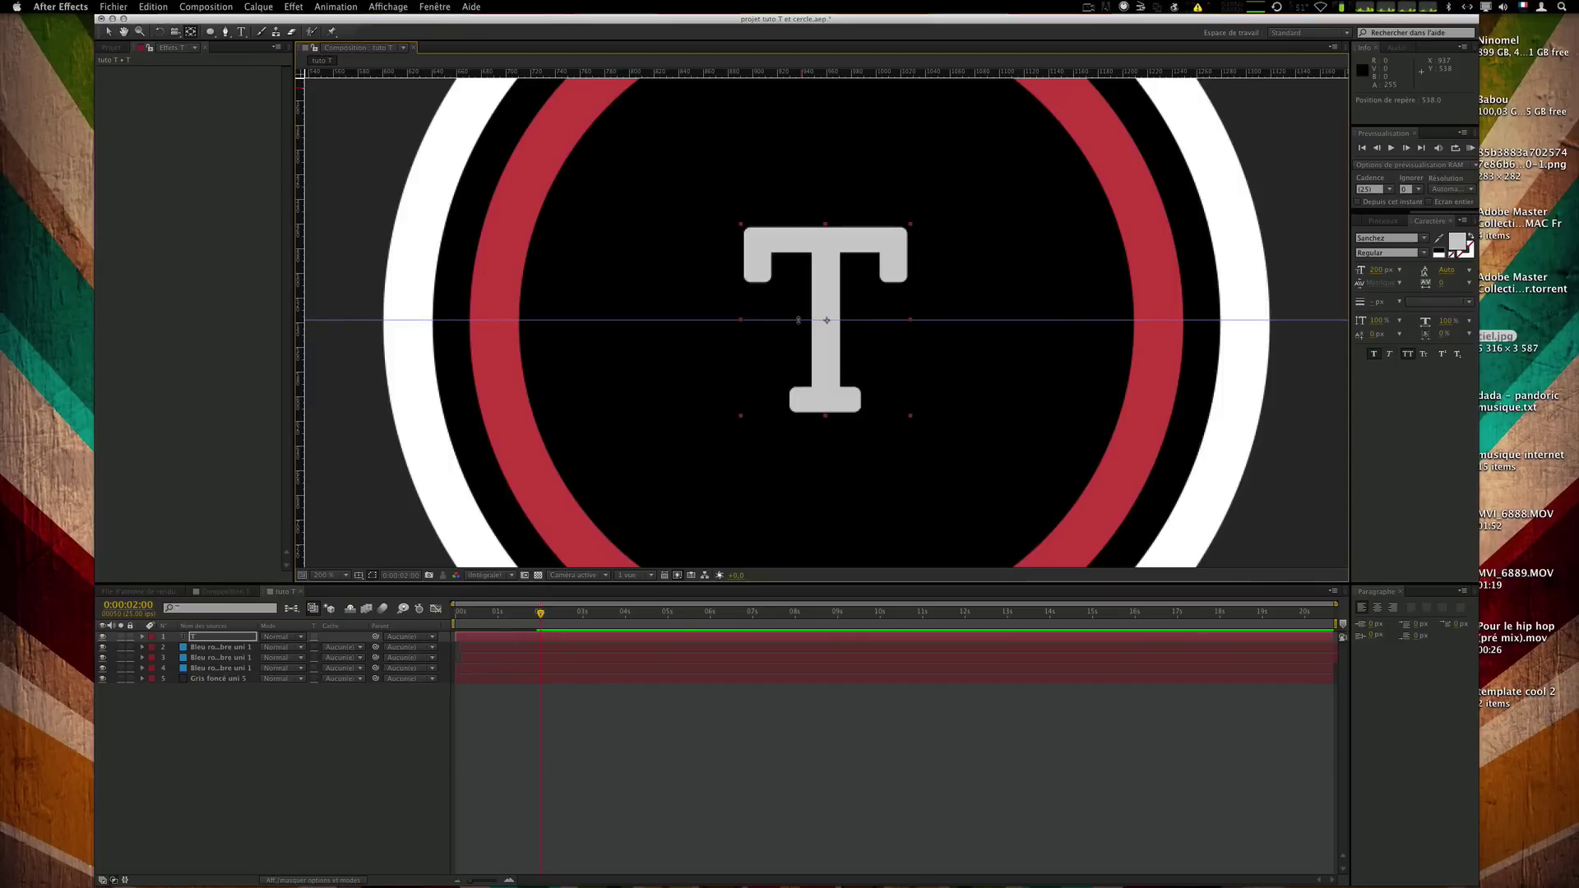
{"action": "left_click_drag", "start_coordinate": [301, 337], "coordinate": [826, 337]}
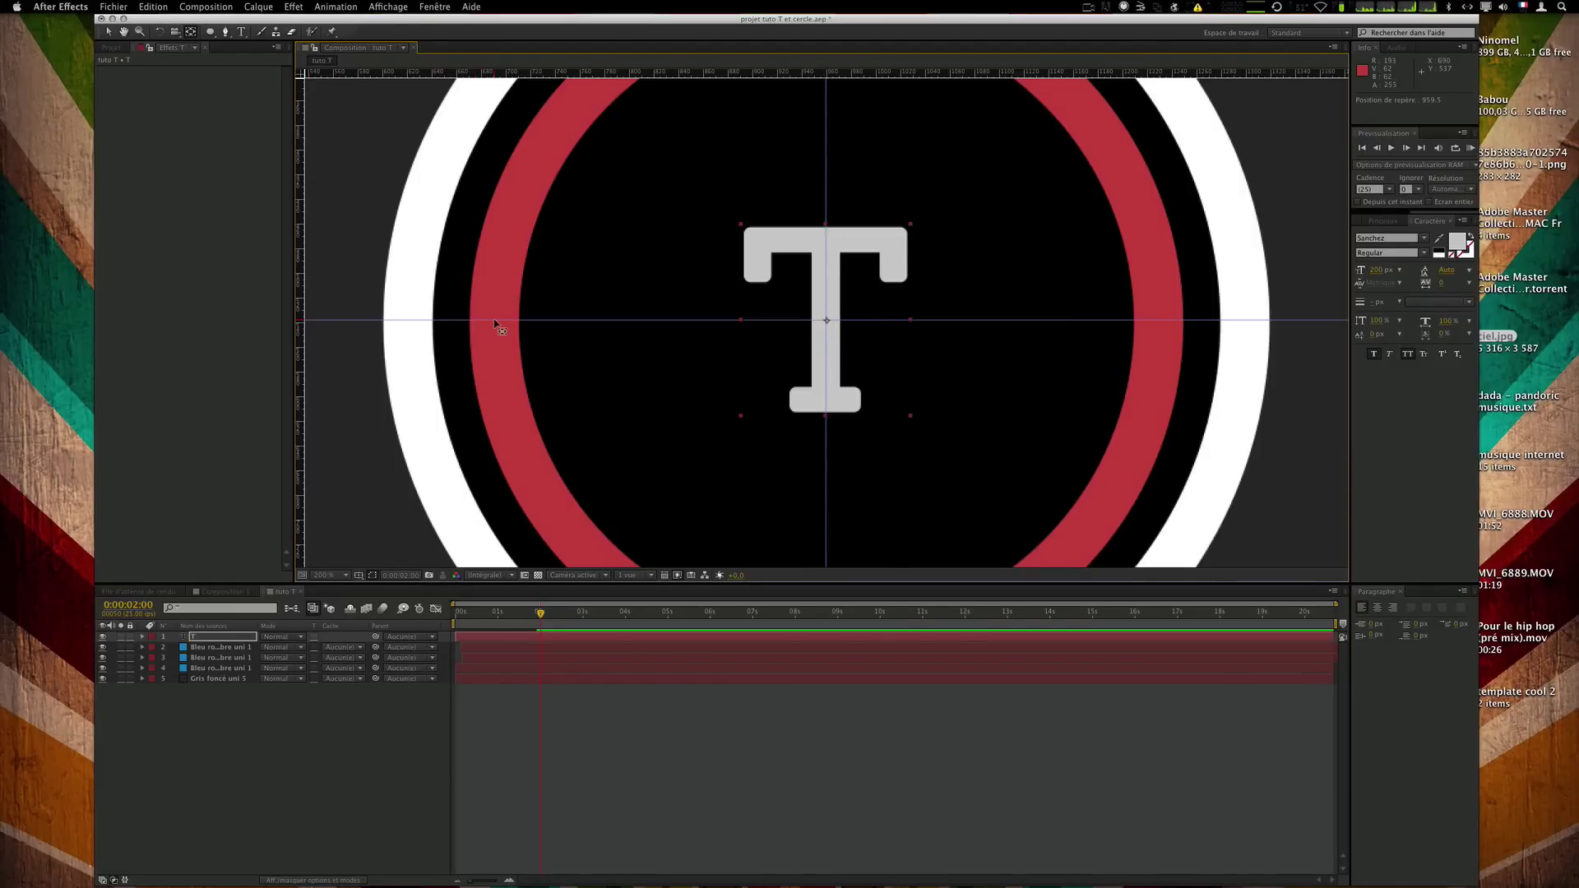
{"action": "key", "text": "y"}
{"action": "left_click_drag", "start_coordinate": [495, 319], "coordinate": [521, 49]}
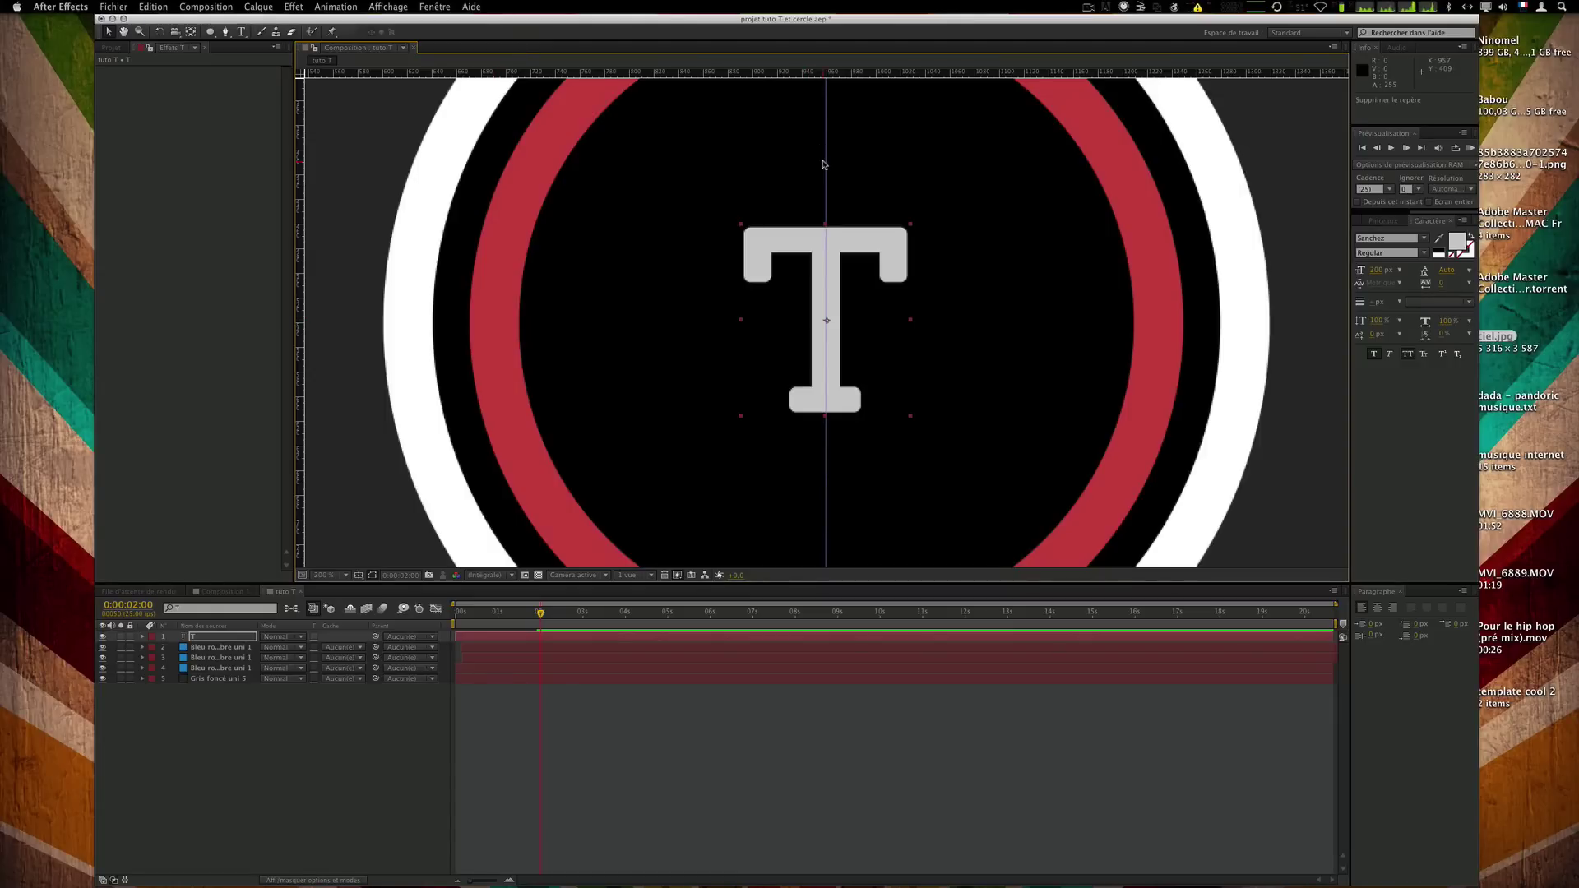
{"action": "key", "text": "comma"}
{"action": "key", "text": "comma"}
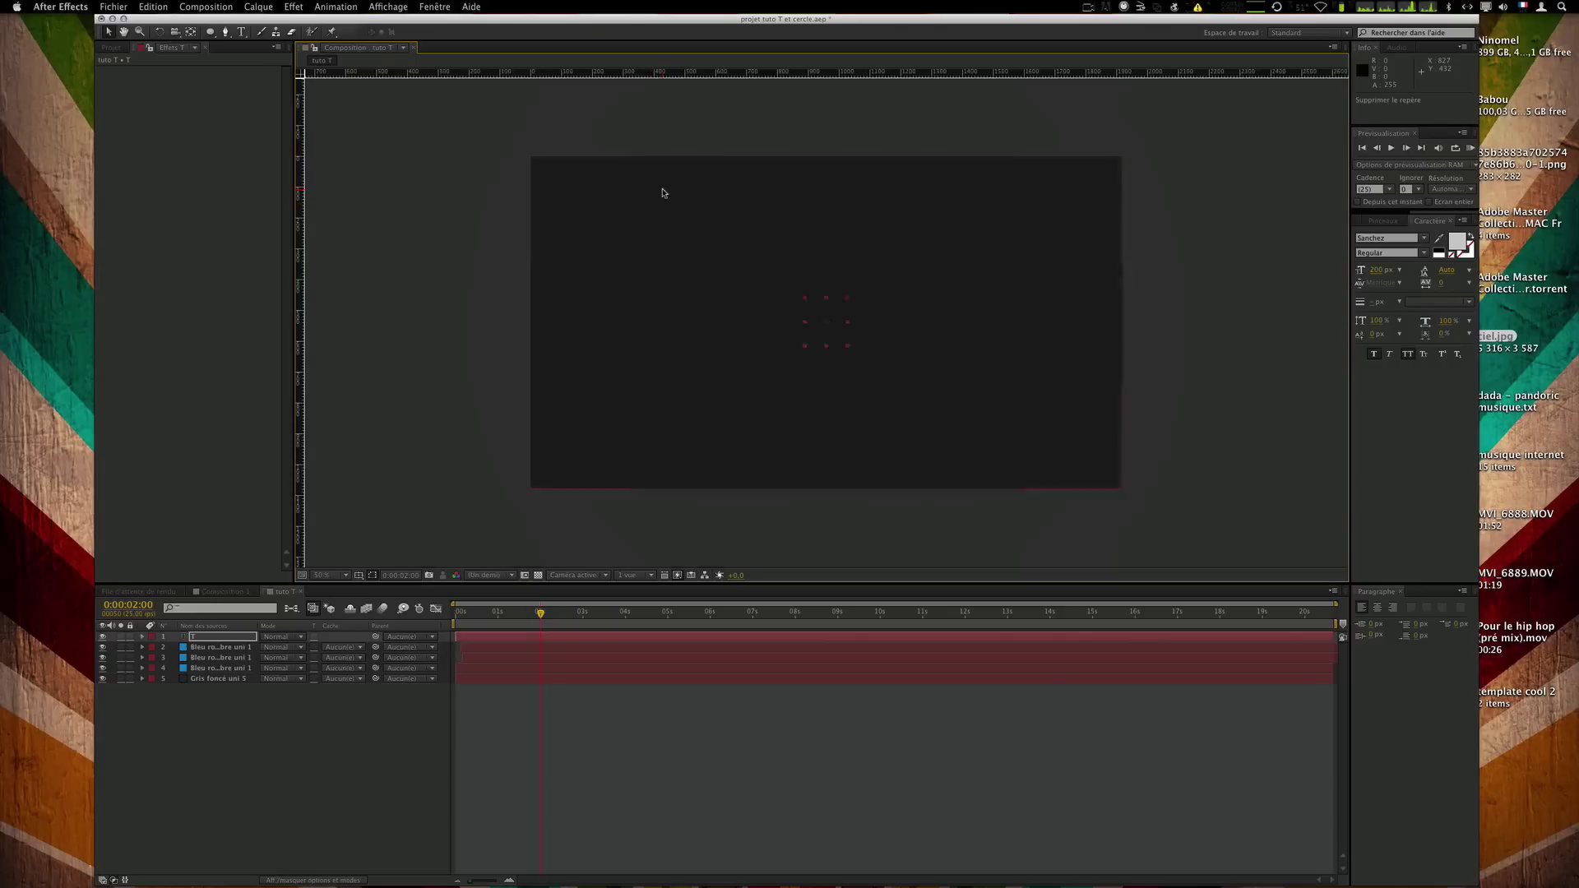
Hide the composition rulers and show them again.
{"action": "key", "text": "period"}
{"action": "key", "text": "period"}
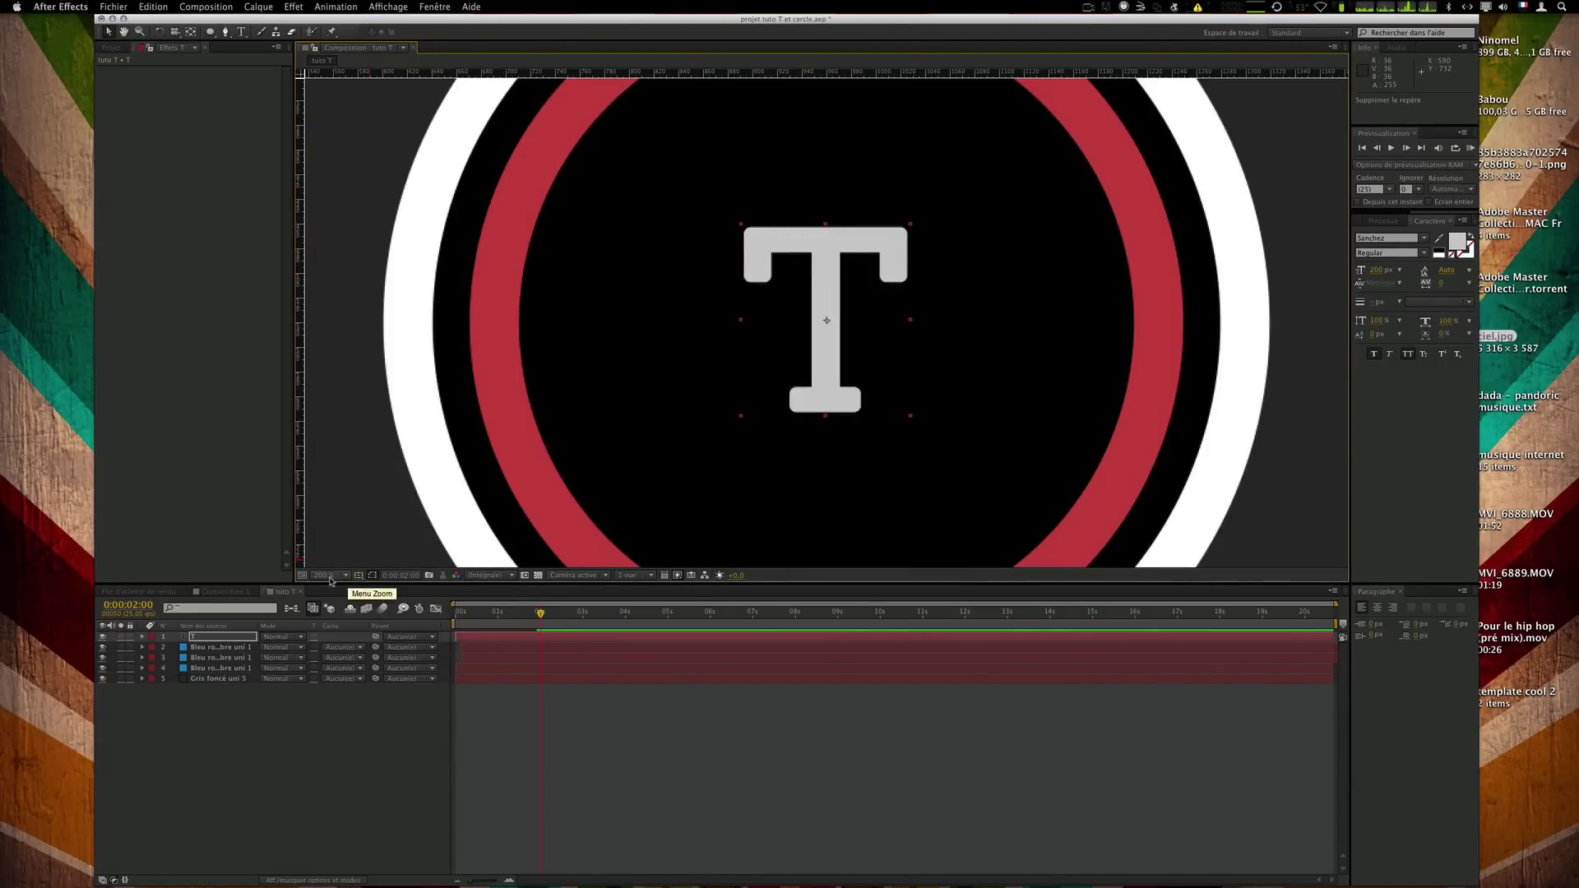
{"action": "left_click", "coordinate": [359, 575]}
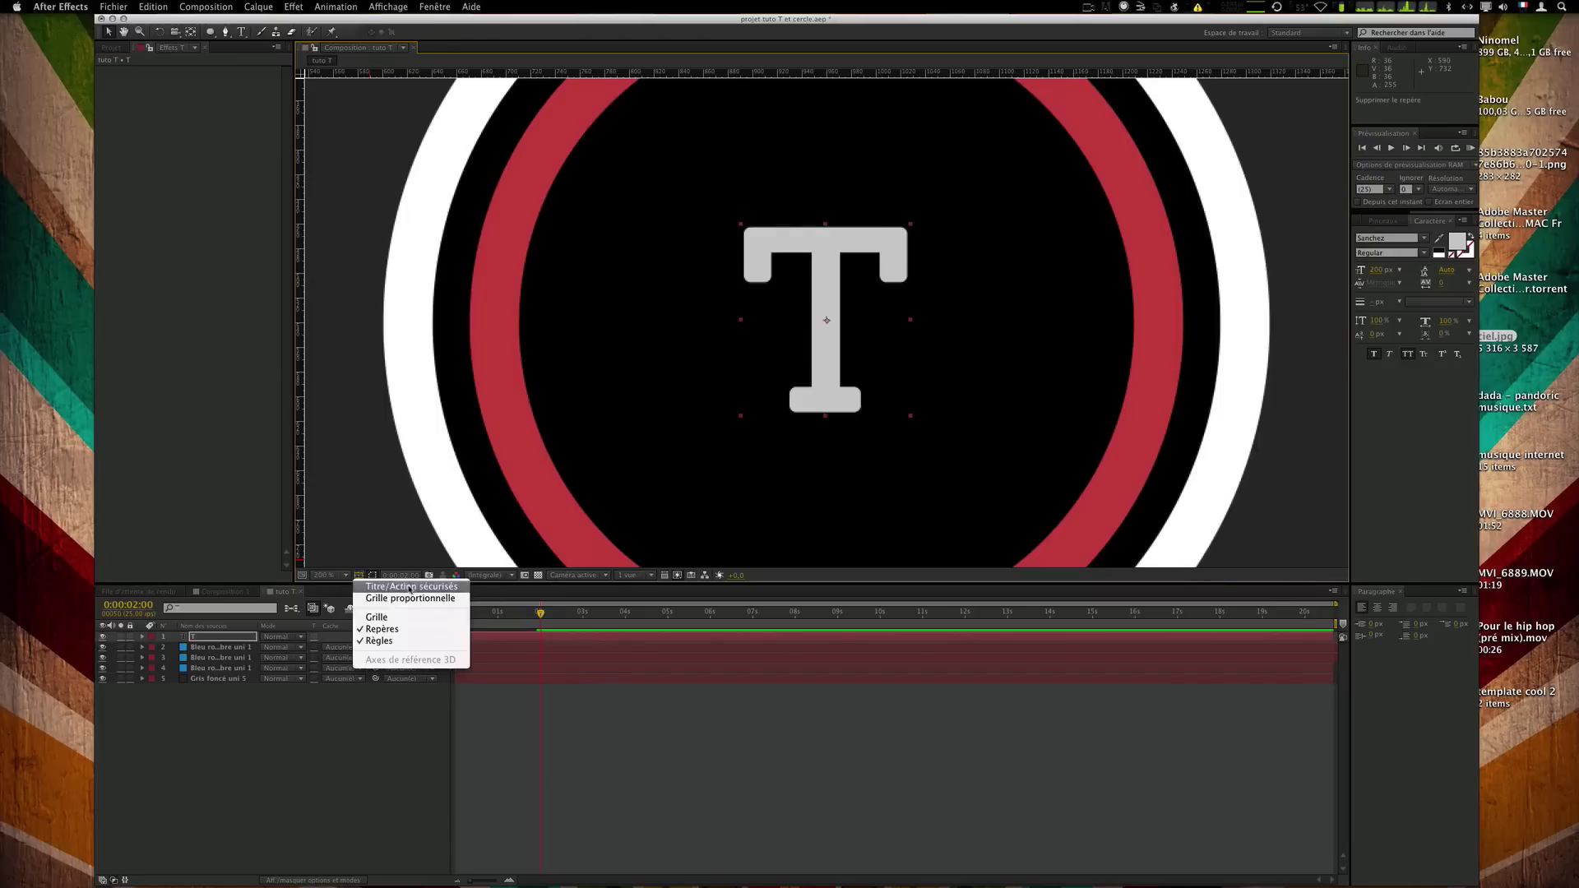
{"action": "left_click", "coordinate": [394, 641]}
{"action": "left_click", "coordinate": [359, 575]}
{"action": "left_click", "coordinate": [371, 641]}
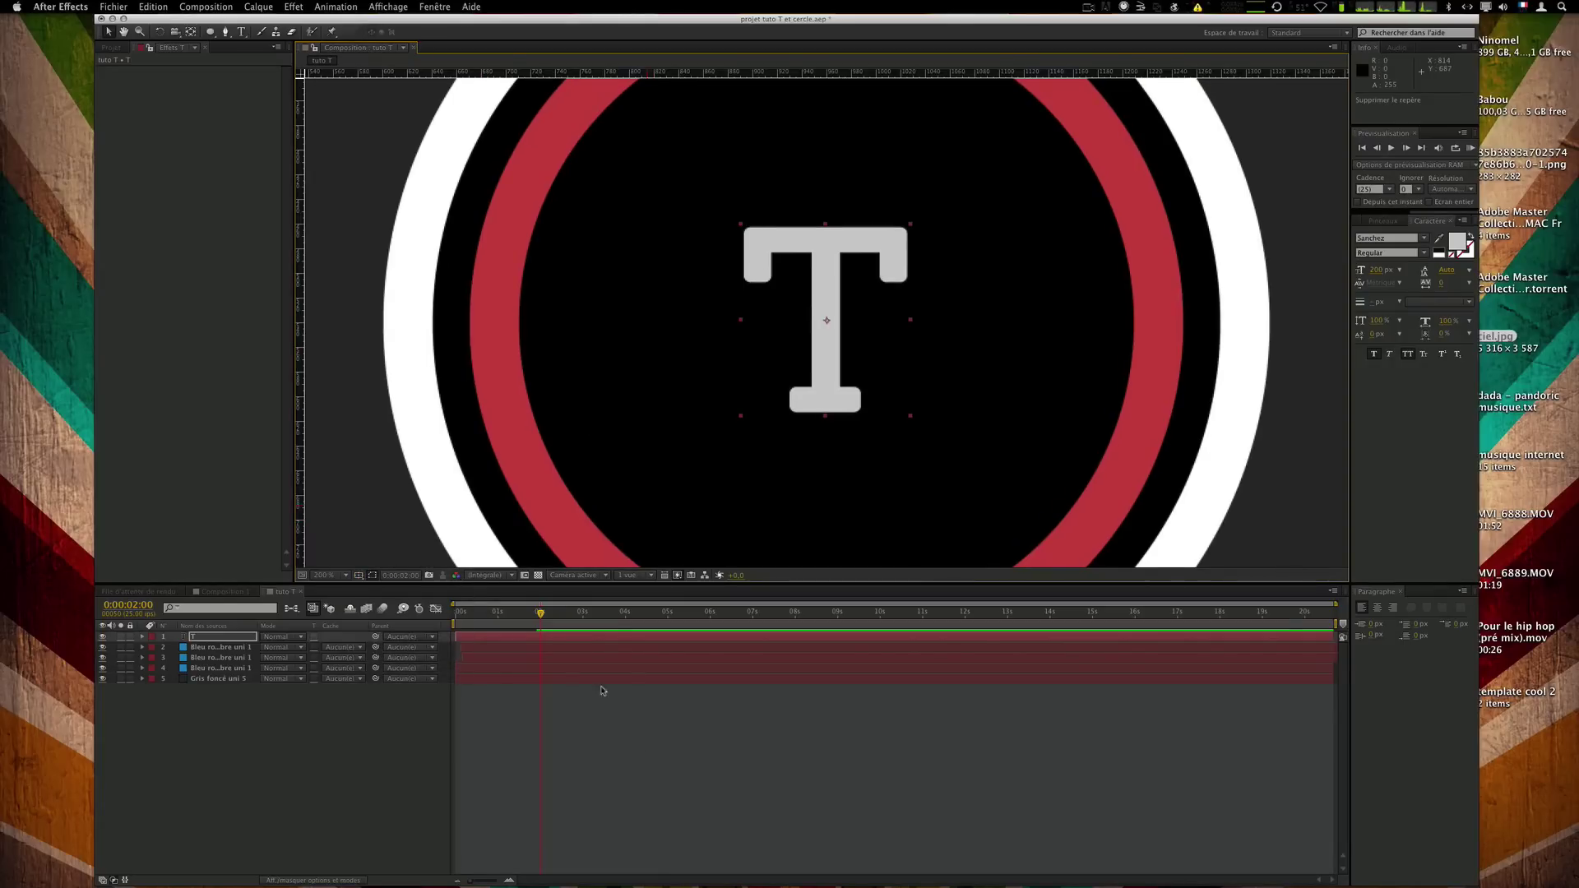
Display the title/action safe zones to check the T against the composition's centre, and hide them again.
{"action": "left_click", "coordinate": [358, 576]}
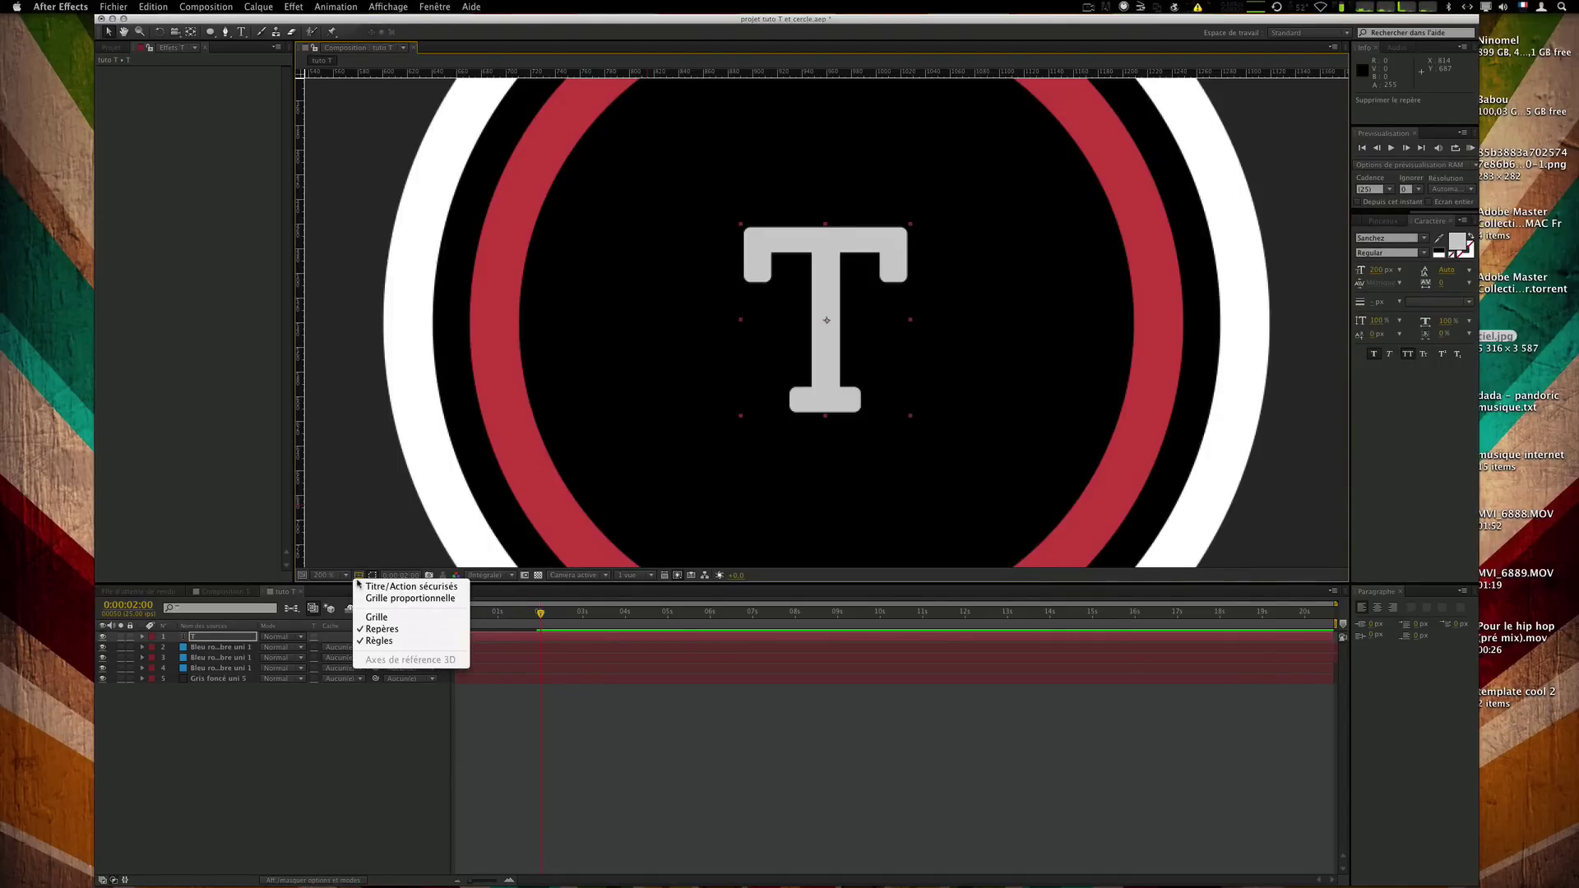
{"action": "left_click", "coordinate": [411, 587]}
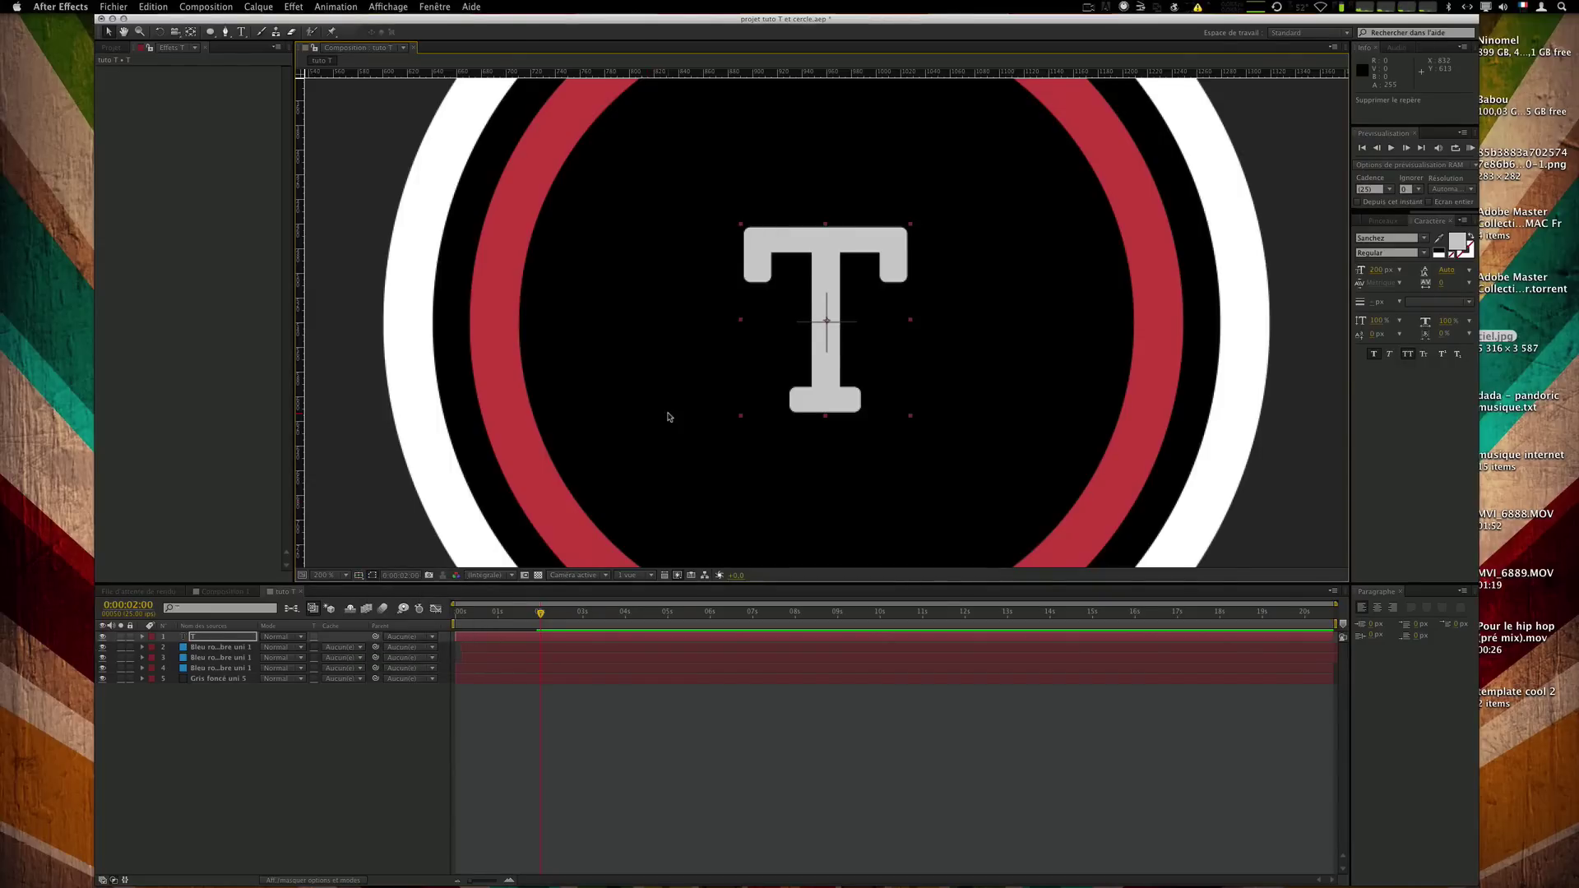
{"action": "key", "text": "comma"}
{"action": "key", "text": "comma"}
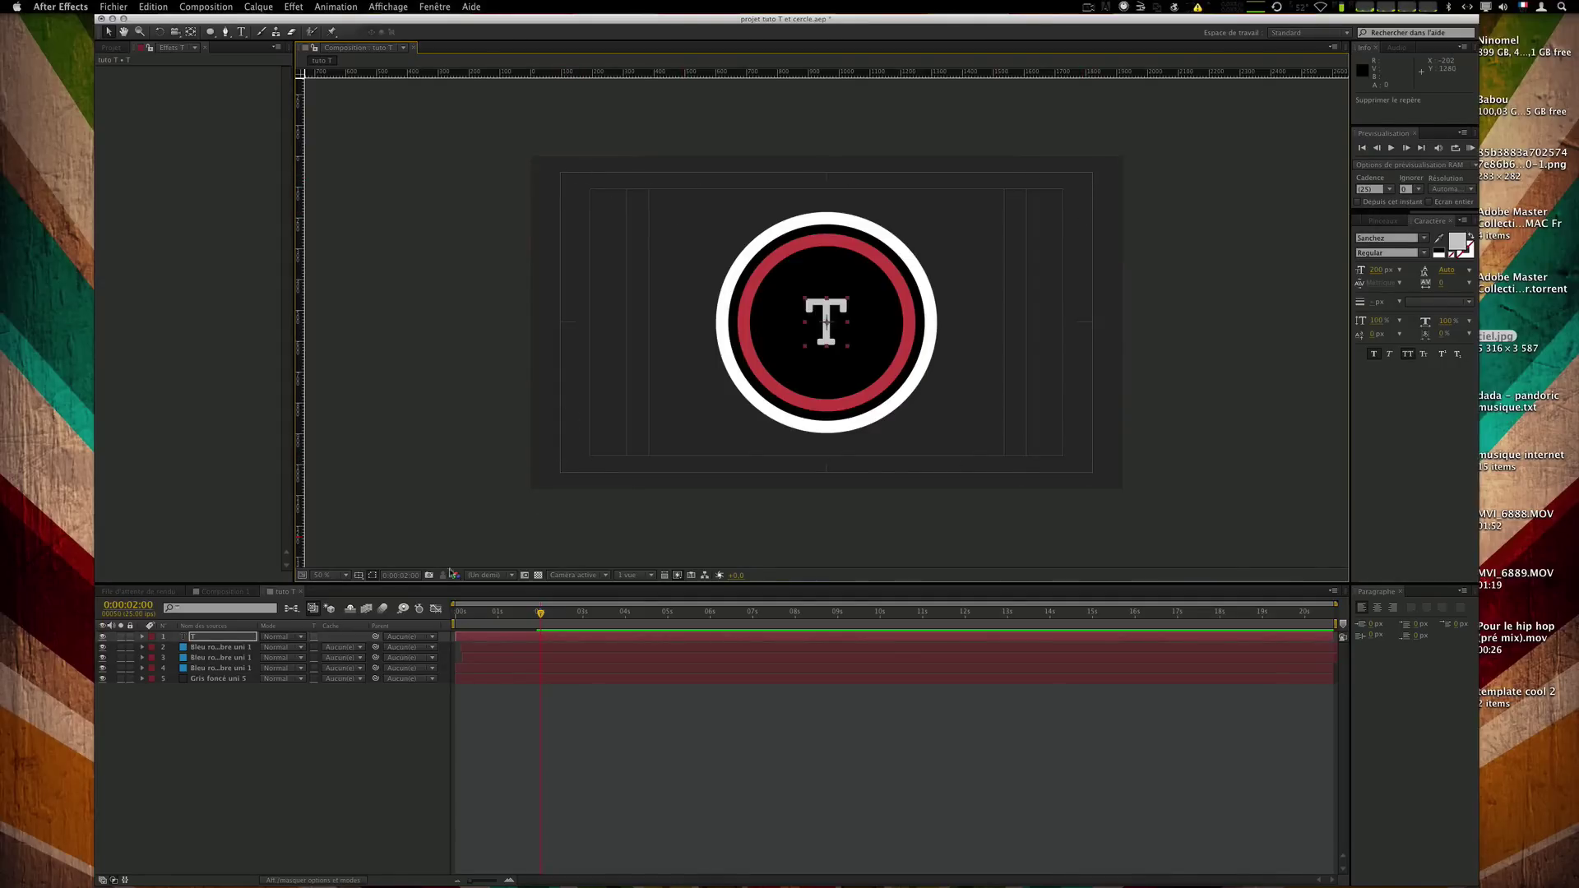
{"action": "left_click", "coordinate": [361, 576]}
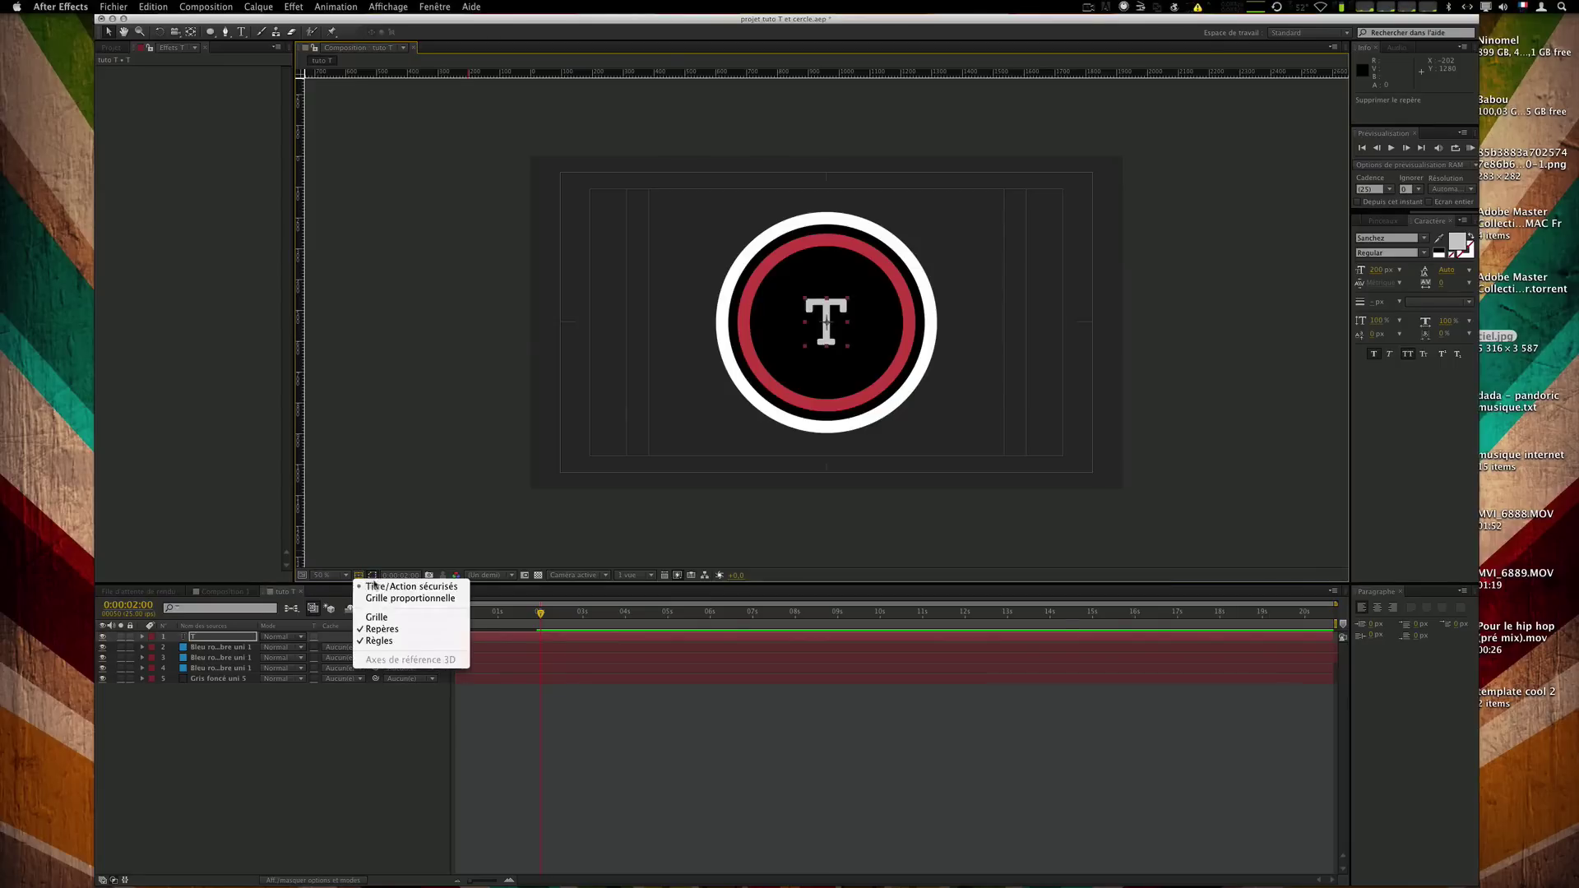
{"action": "left_click", "coordinate": [377, 586]}
Check the letter T's fill colour in the colour picker and keep it.
{"action": "key", "text": "/"}
{"action": "left_click", "coordinate": [887, 678]}
{"action": "scroll", "coordinate": [831, 327], "scroll_direction": "down", "scroll_amount": 2}
{"action": "left_click", "coordinate": [820, 321]}
{"action": "left_click", "coordinate": [1458, 243]}
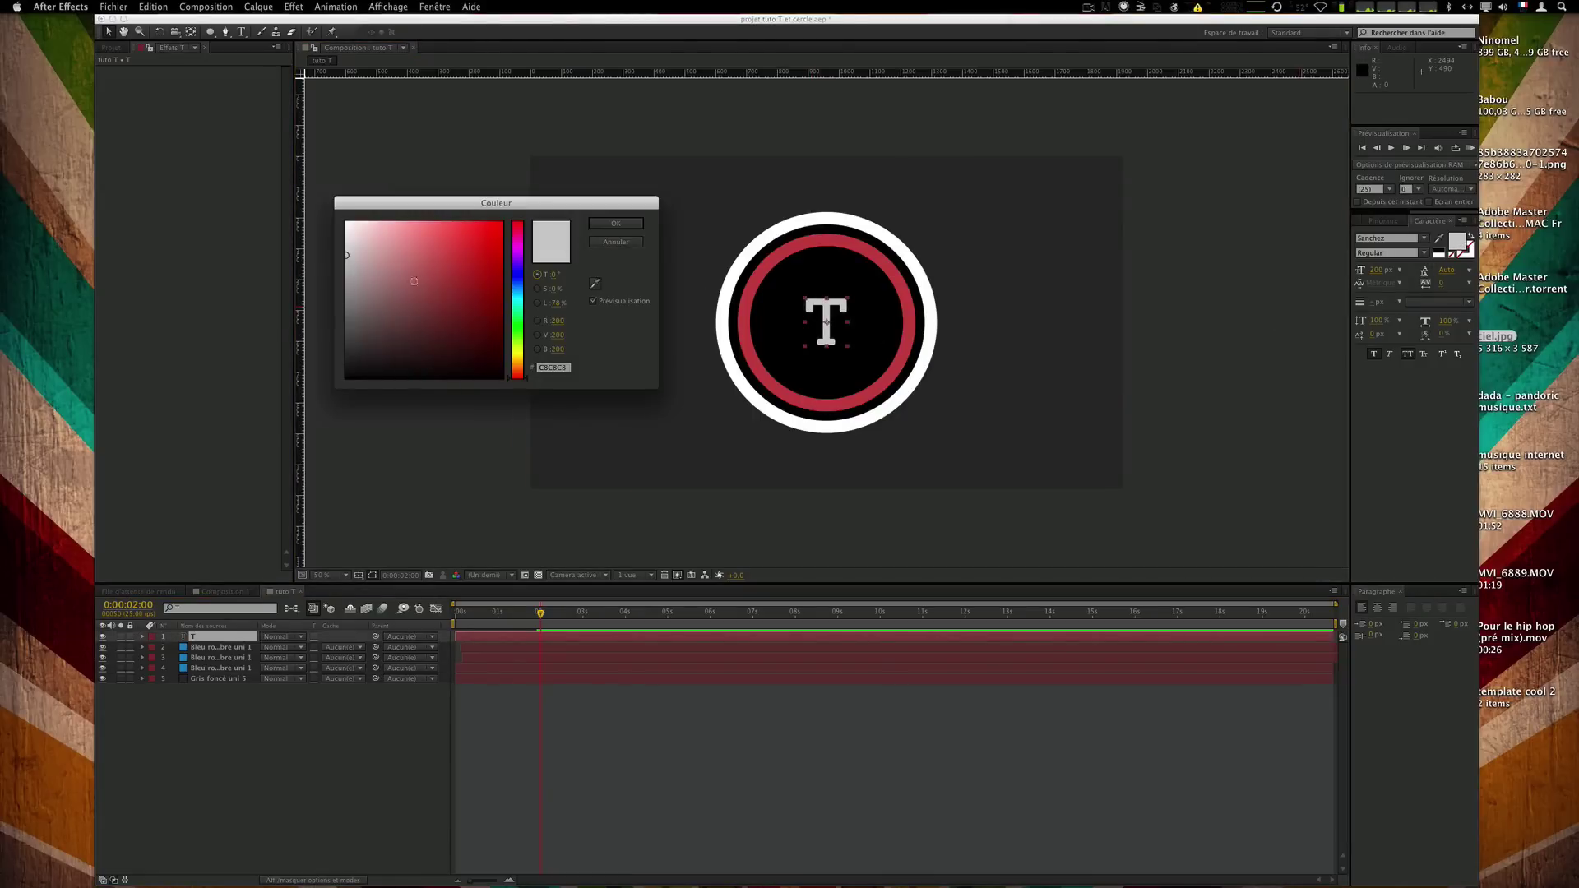
{"action": "left_click", "coordinate": [615, 224]}
{"action": "left_click", "coordinate": [817, 730]}
{"action": "left_click", "coordinate": [619, 647]}
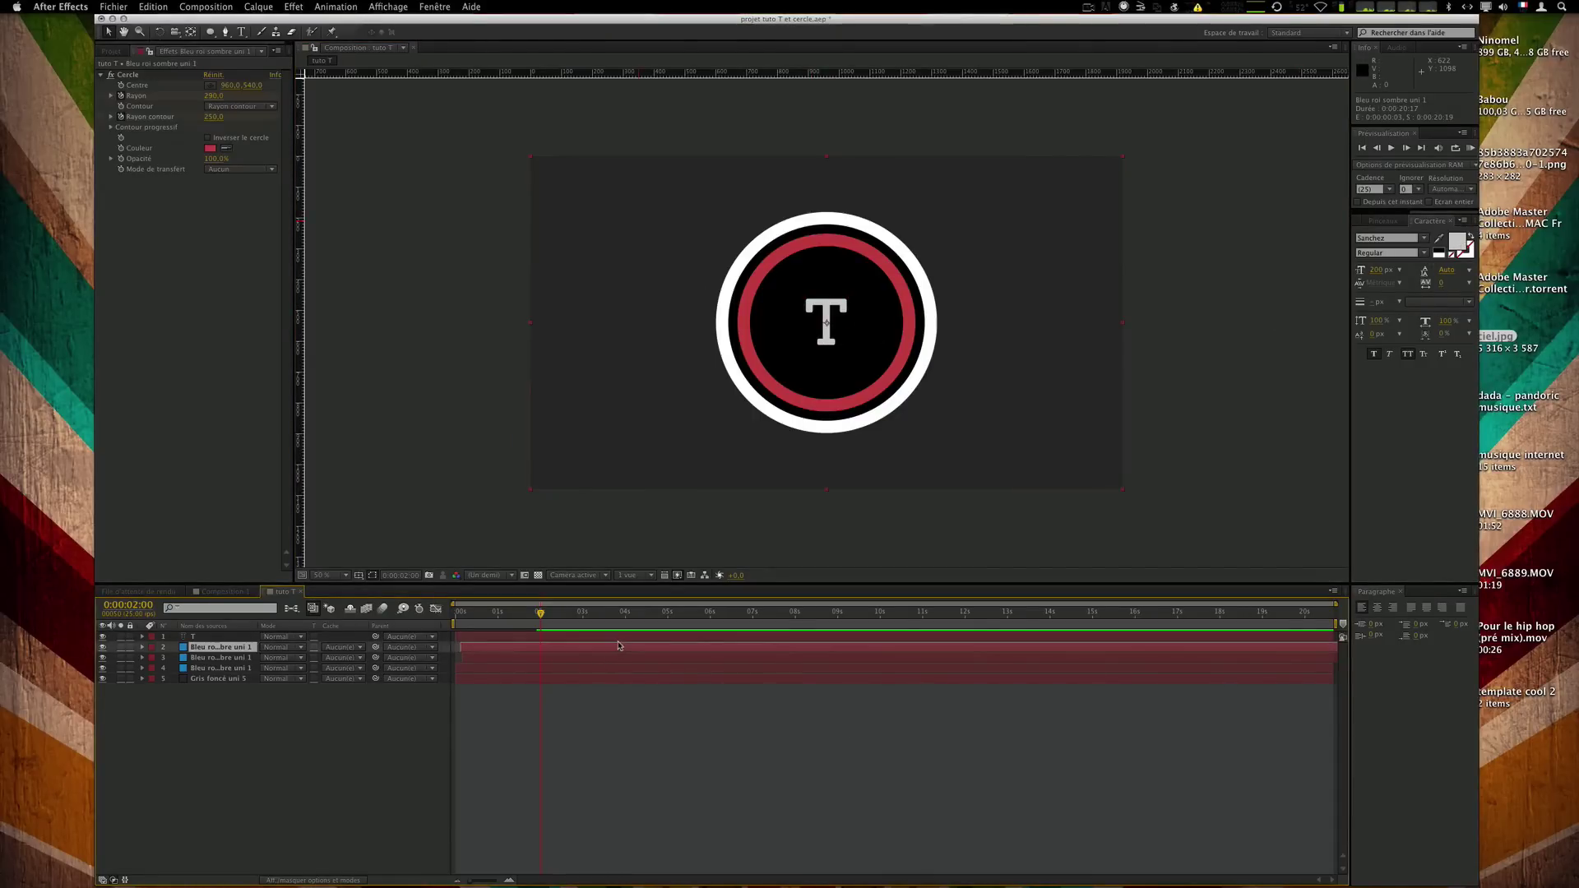
{"action": "left_click", "coordinate": [630, 637]}
{"action": "left_click", "coordinate": [726, 747]}
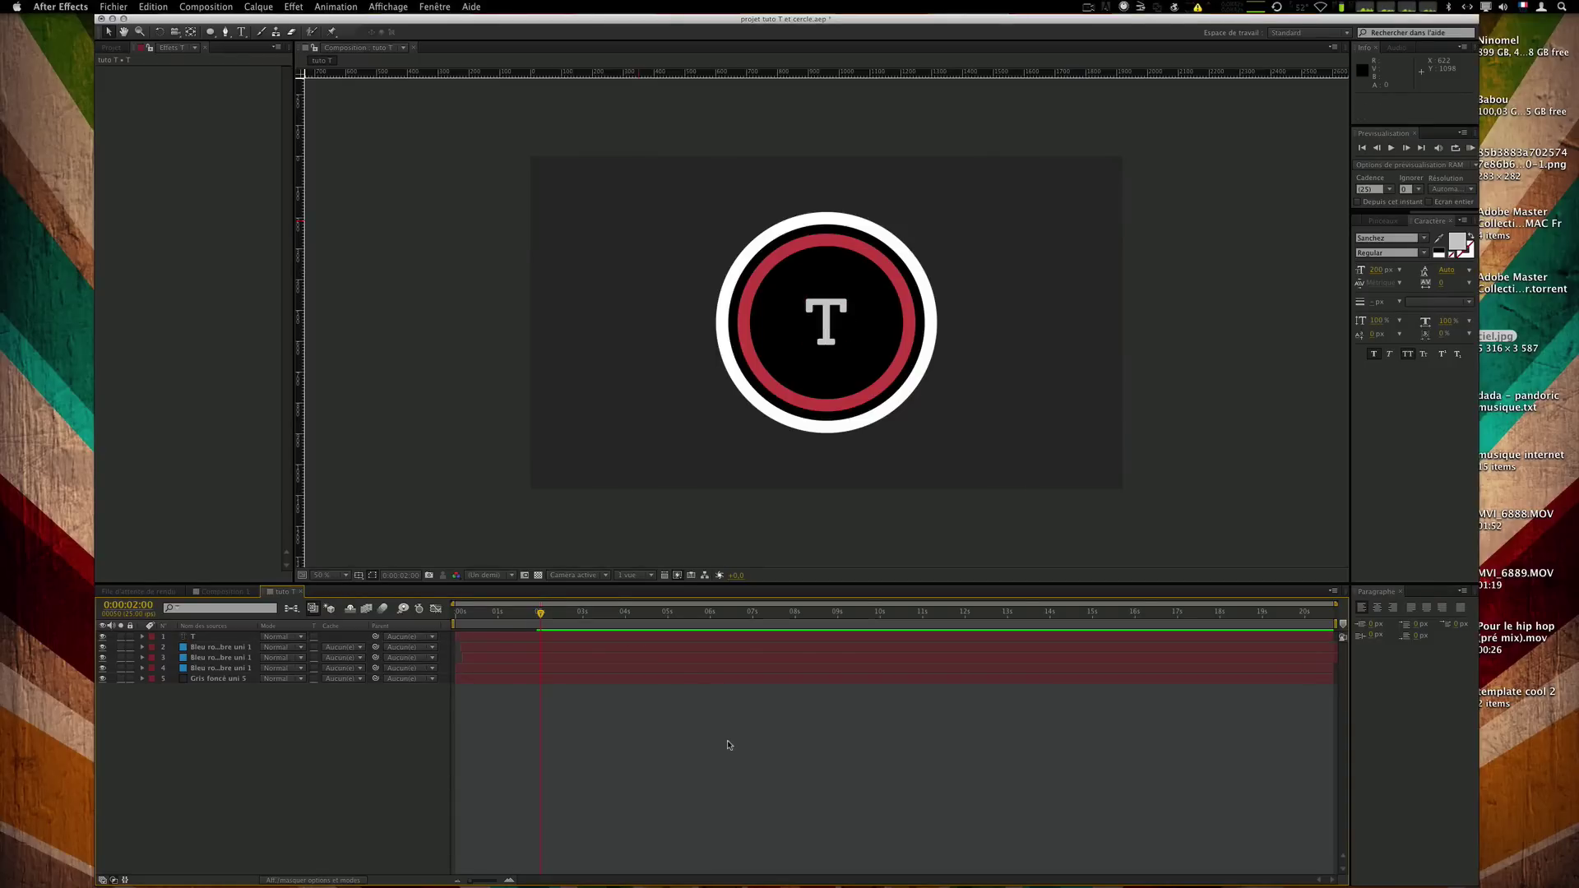
Precompose the T layer as "T - Comp 2", transferring all attributes, and open the new composition.
{"action": "left_click", "coordinate": [189, 638]}
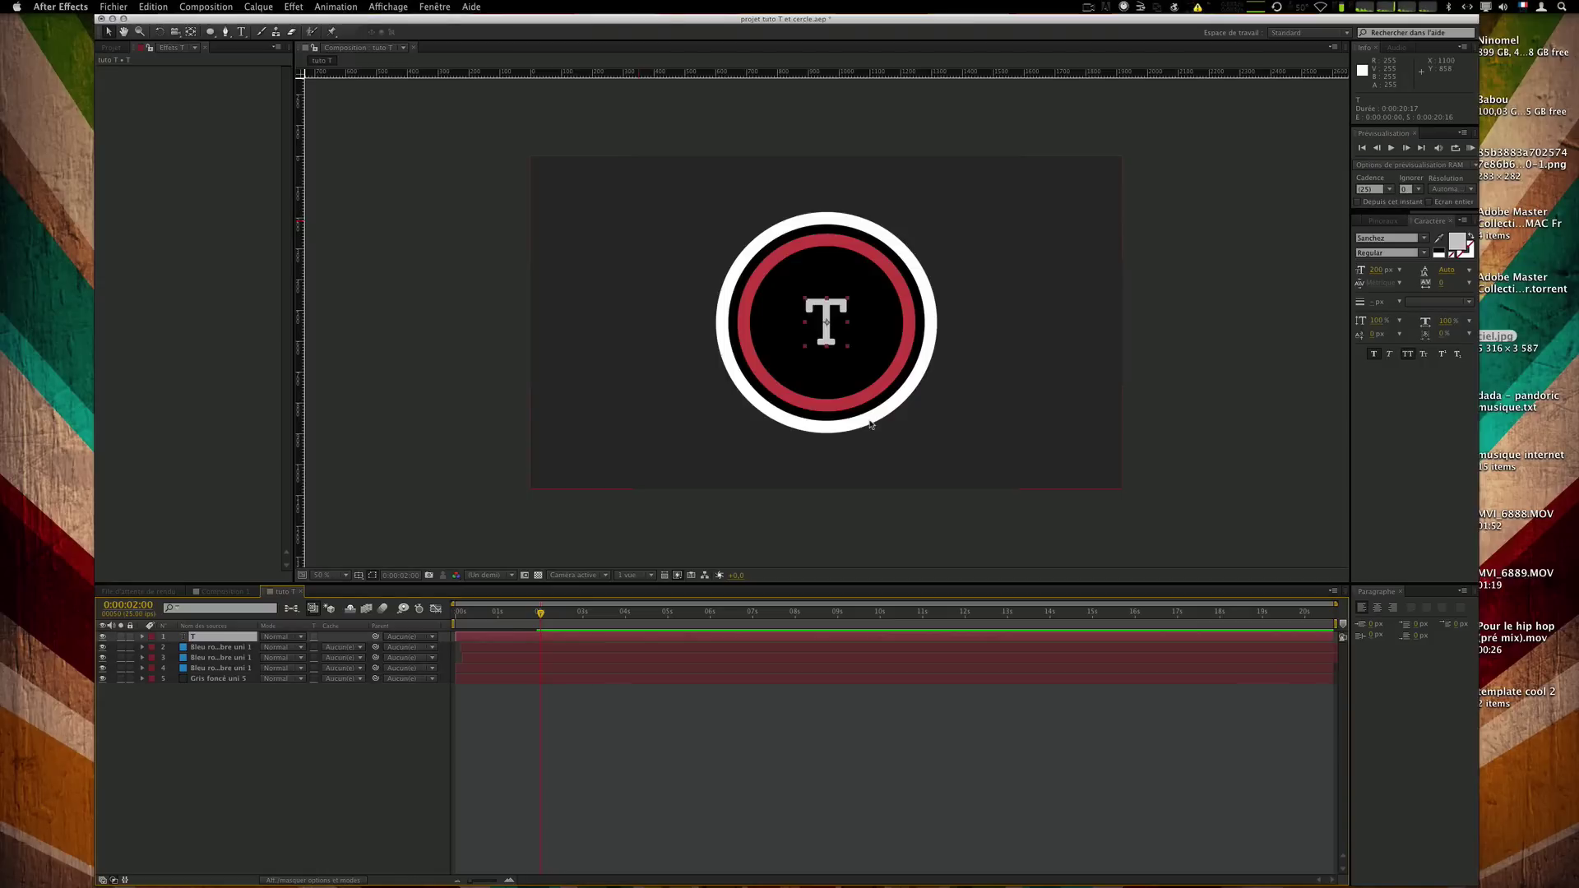
{"action": "key", "text": "super+shift+c"}
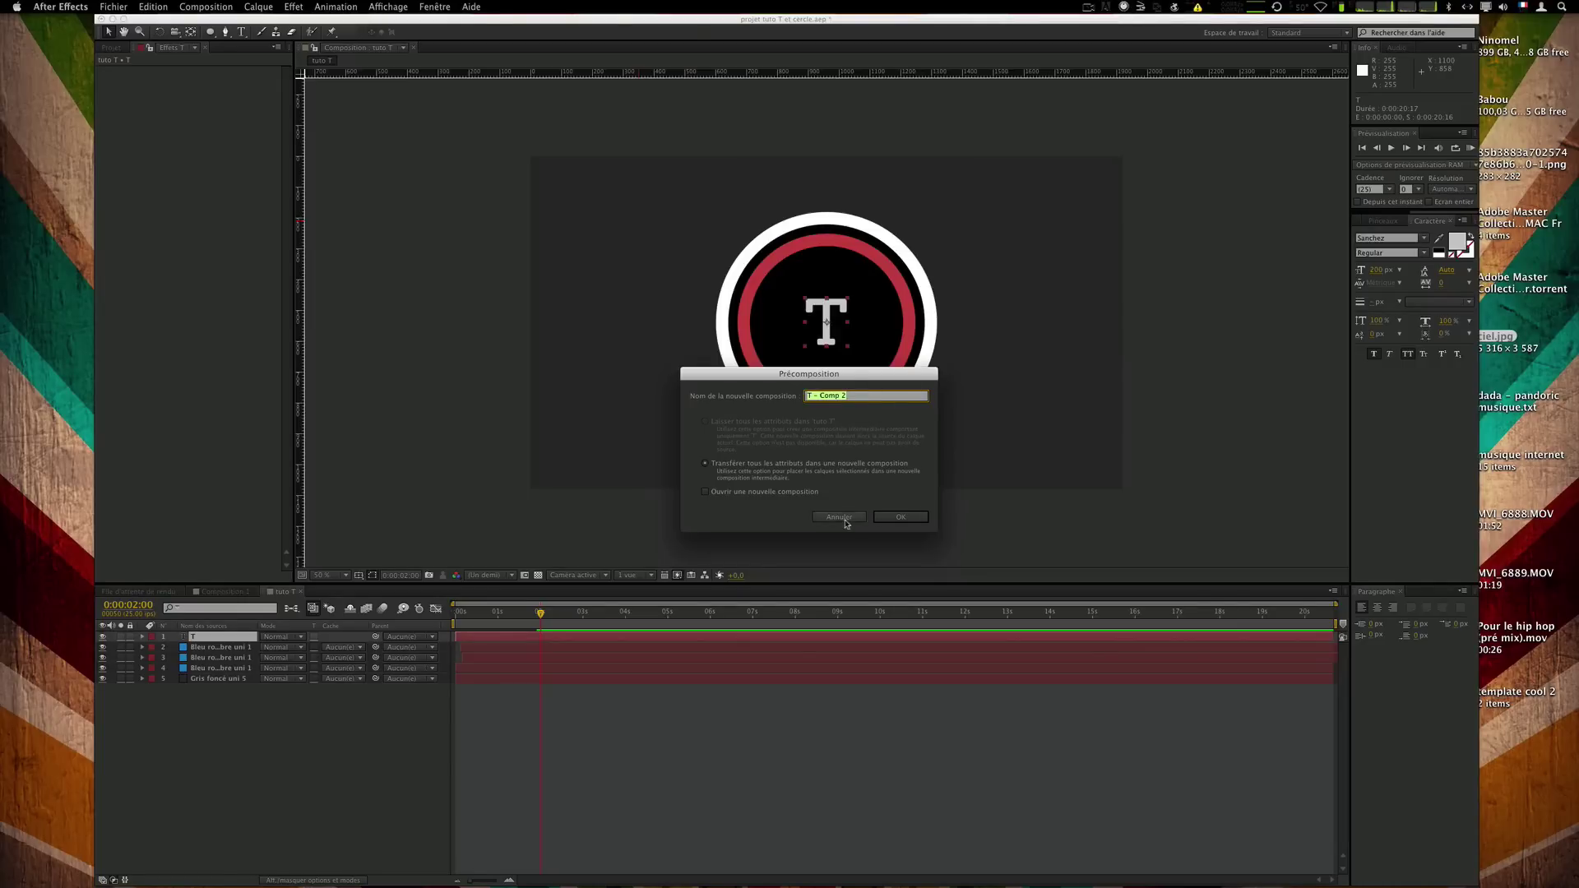
{"action": "left_click", "coordinate": [885, 521]}
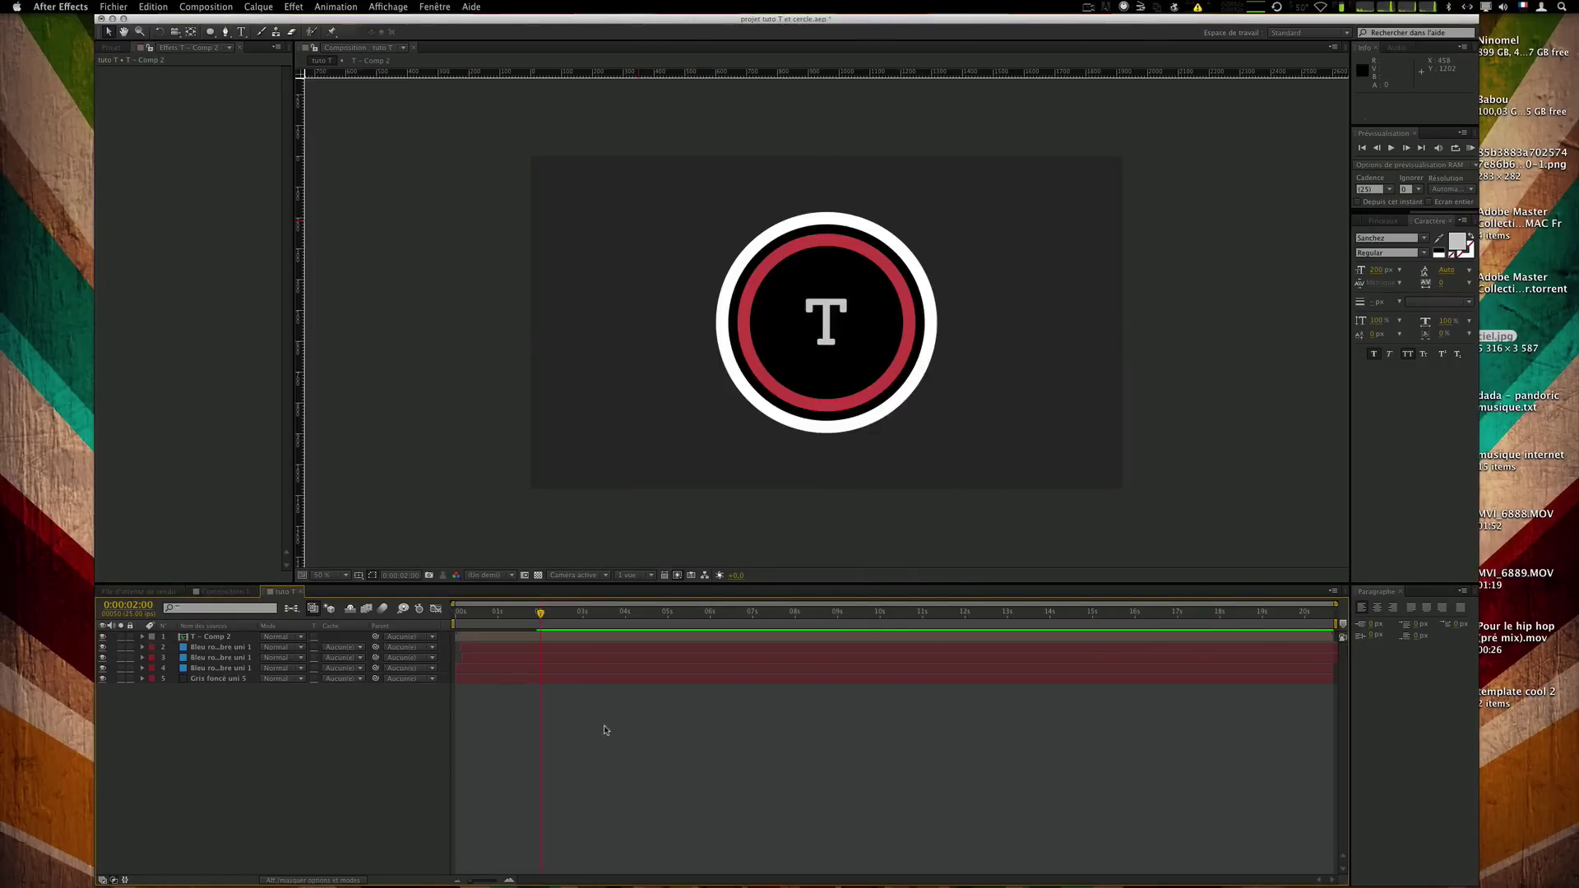
{"action": "double_click", "coordinate": [200, 638]}
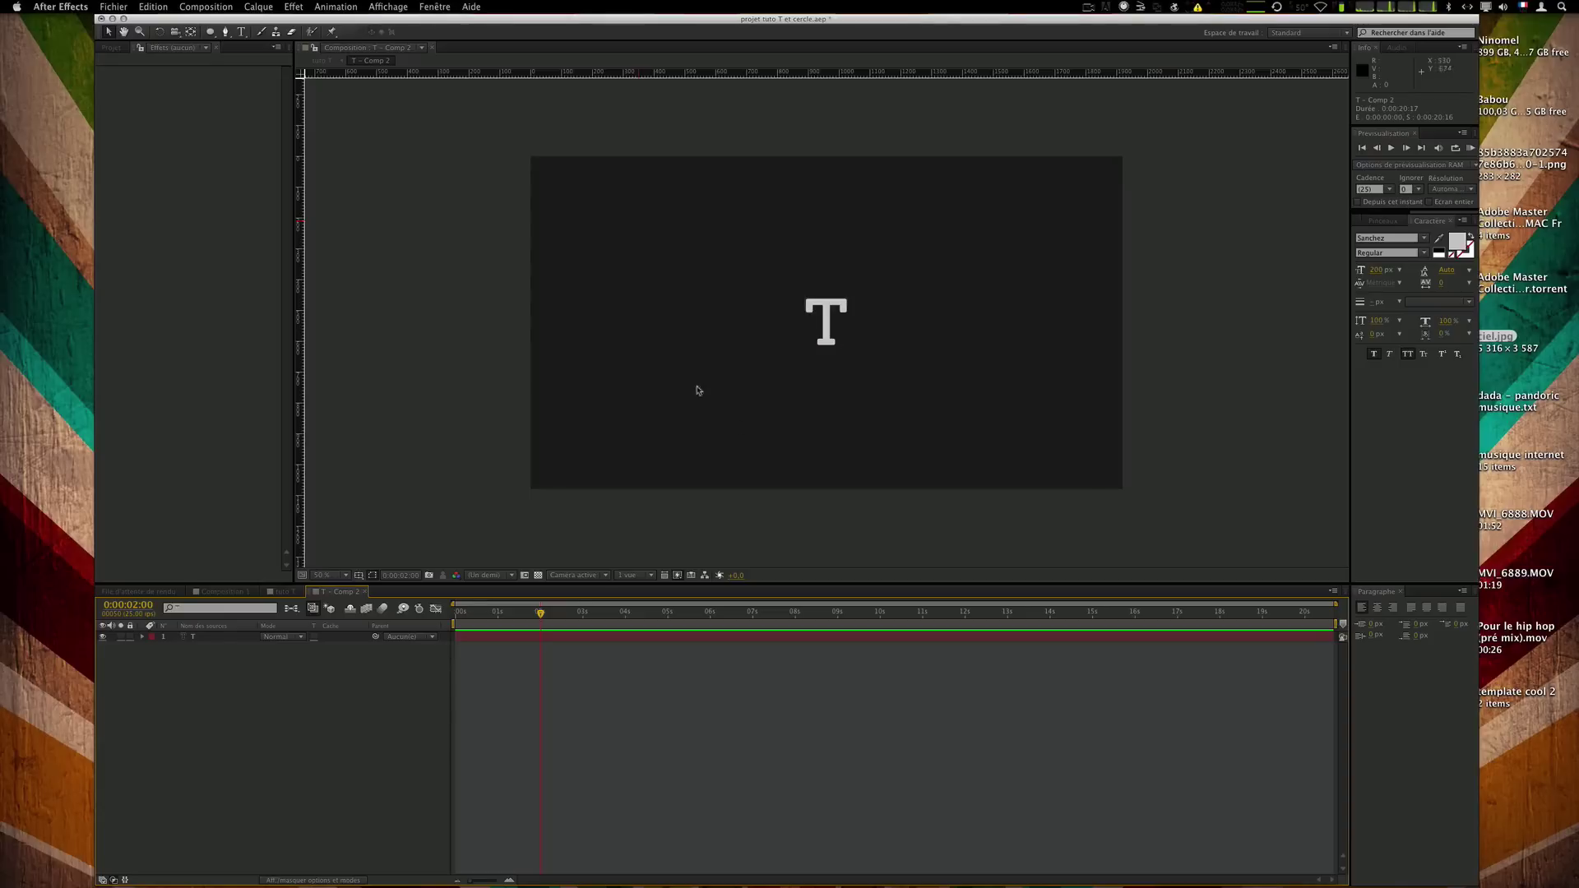
Add a white 1920 x 1080 px solid to the T precomposition and place it beneath the T layer.
{"action": "right_click", "coordinate": [329, 684]}
{"action": "mouse_move", "coordinate": [460, 689]}
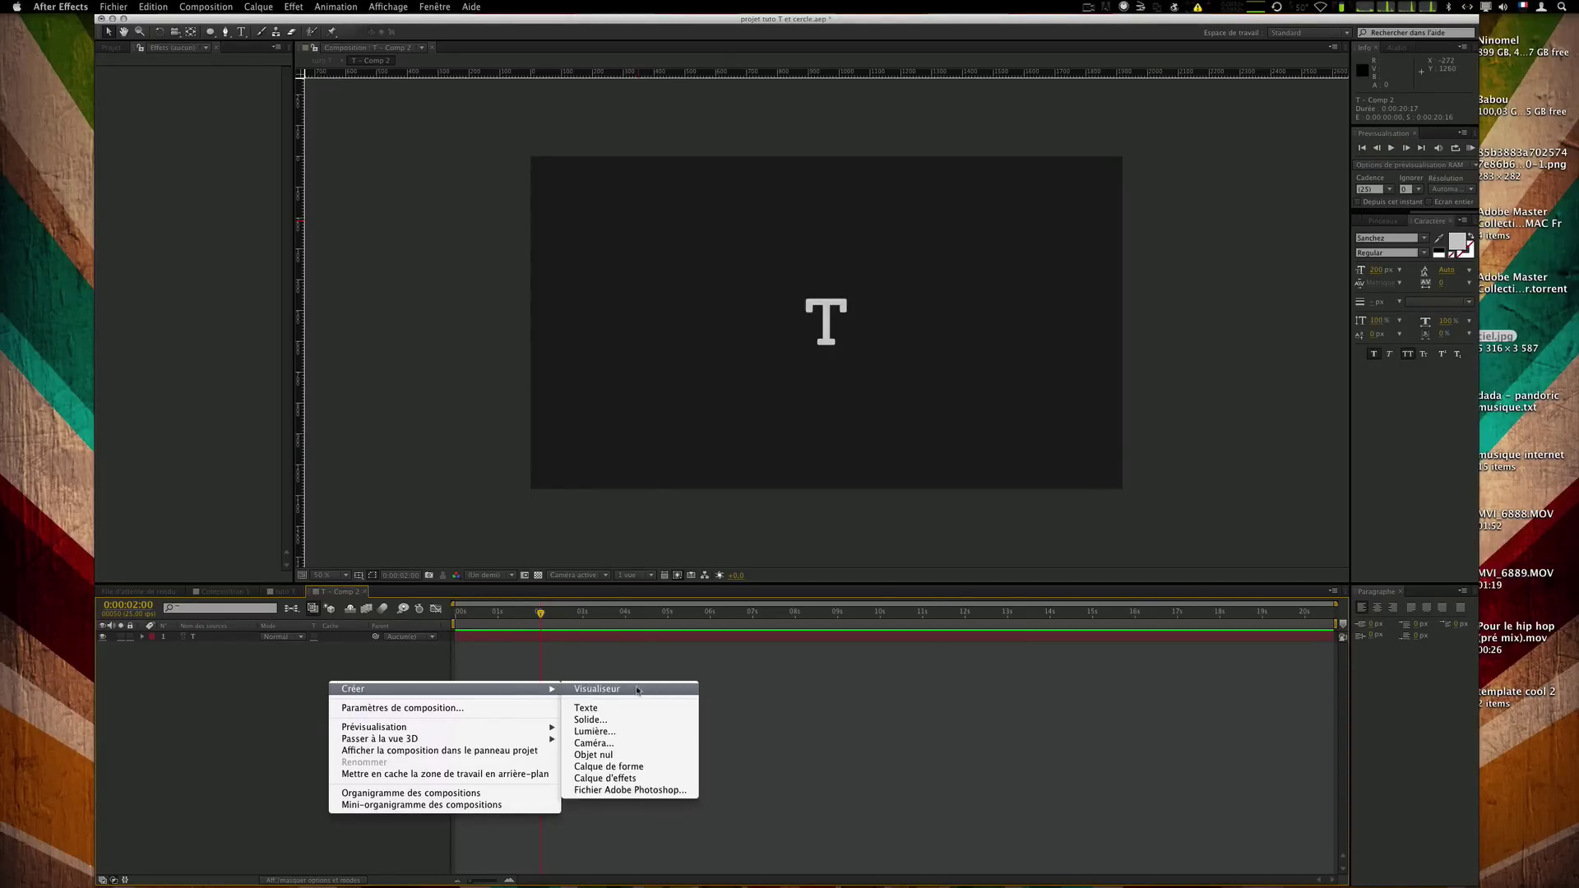
{"action": "left_click", "coordinate": [590, 720]}
{"action": "left_click", "coordinate": [800, 529]}
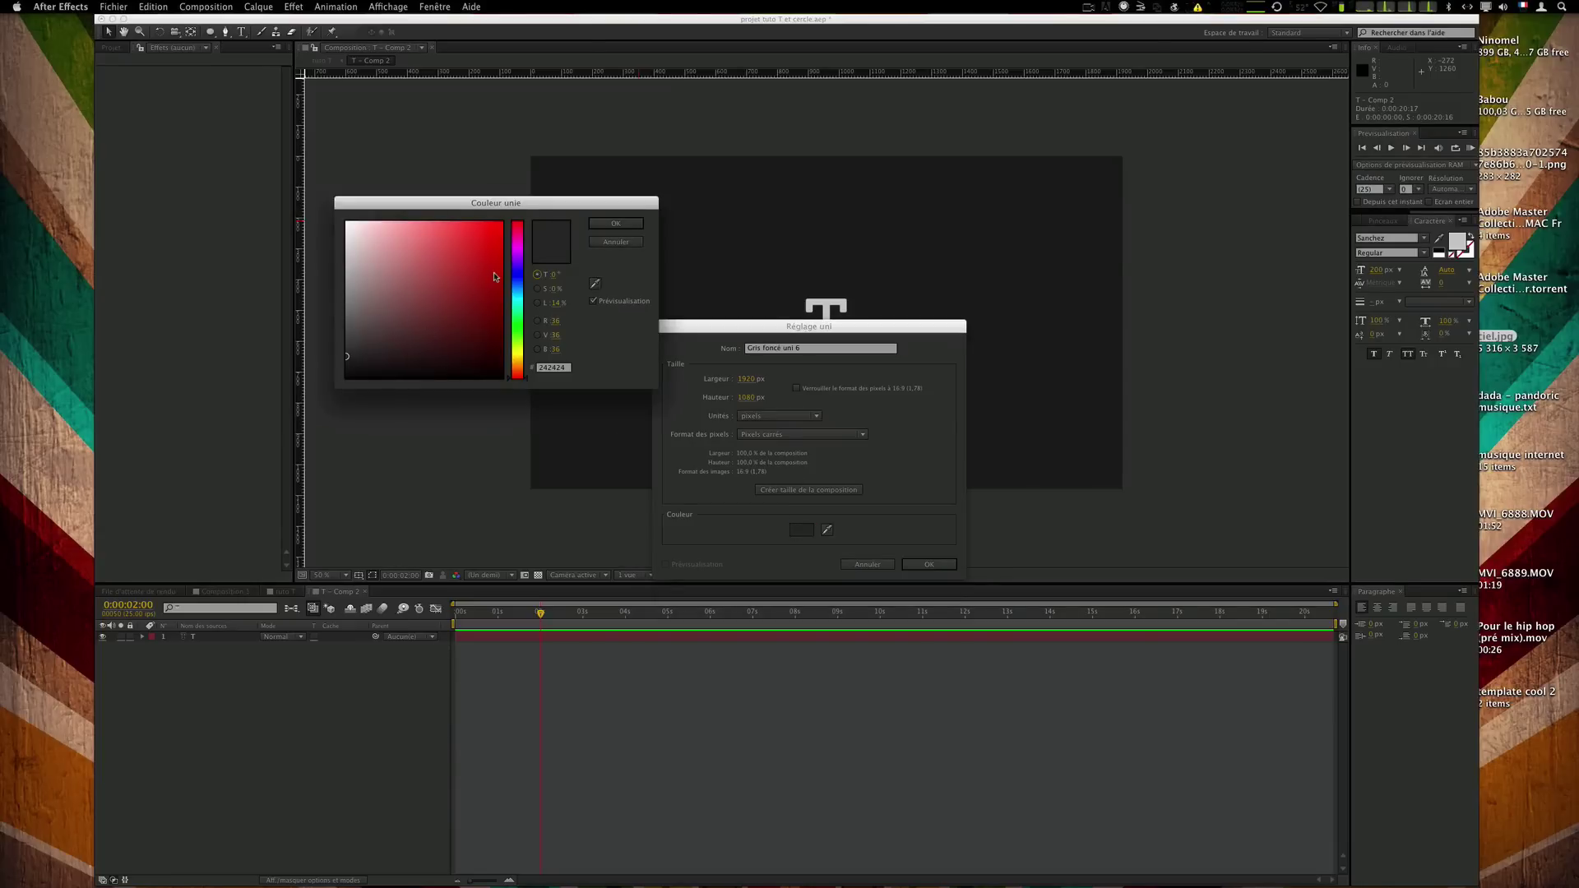
{"action": "left_click", "coordinate": [519, 266]}
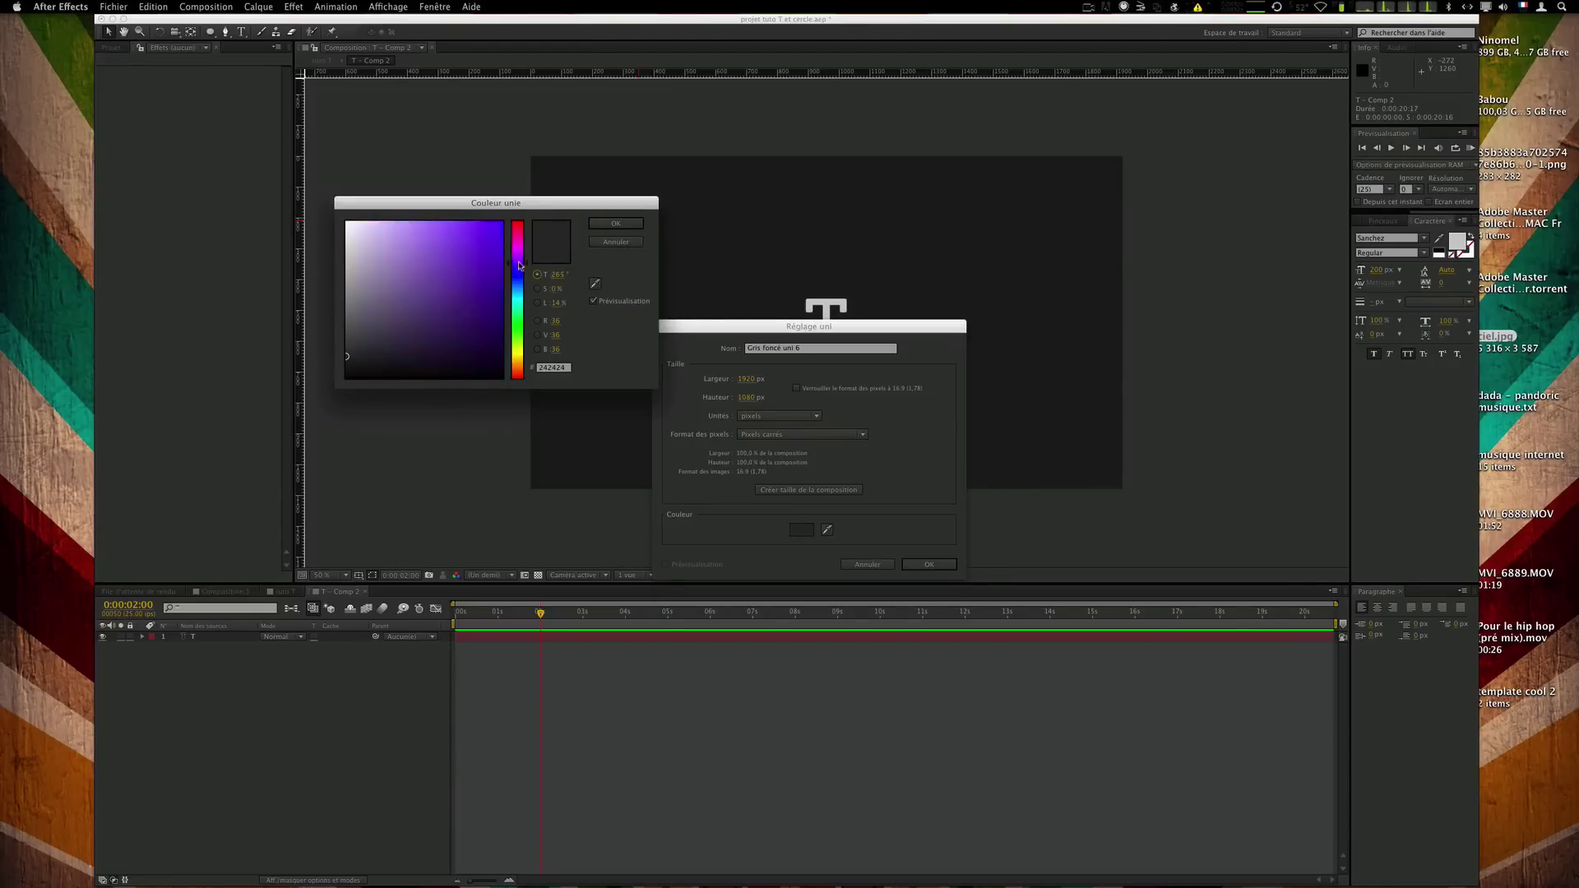
{"action": "left_click_drag", "start_coordinate": [519, 265], "coordinate": [519, 243]}
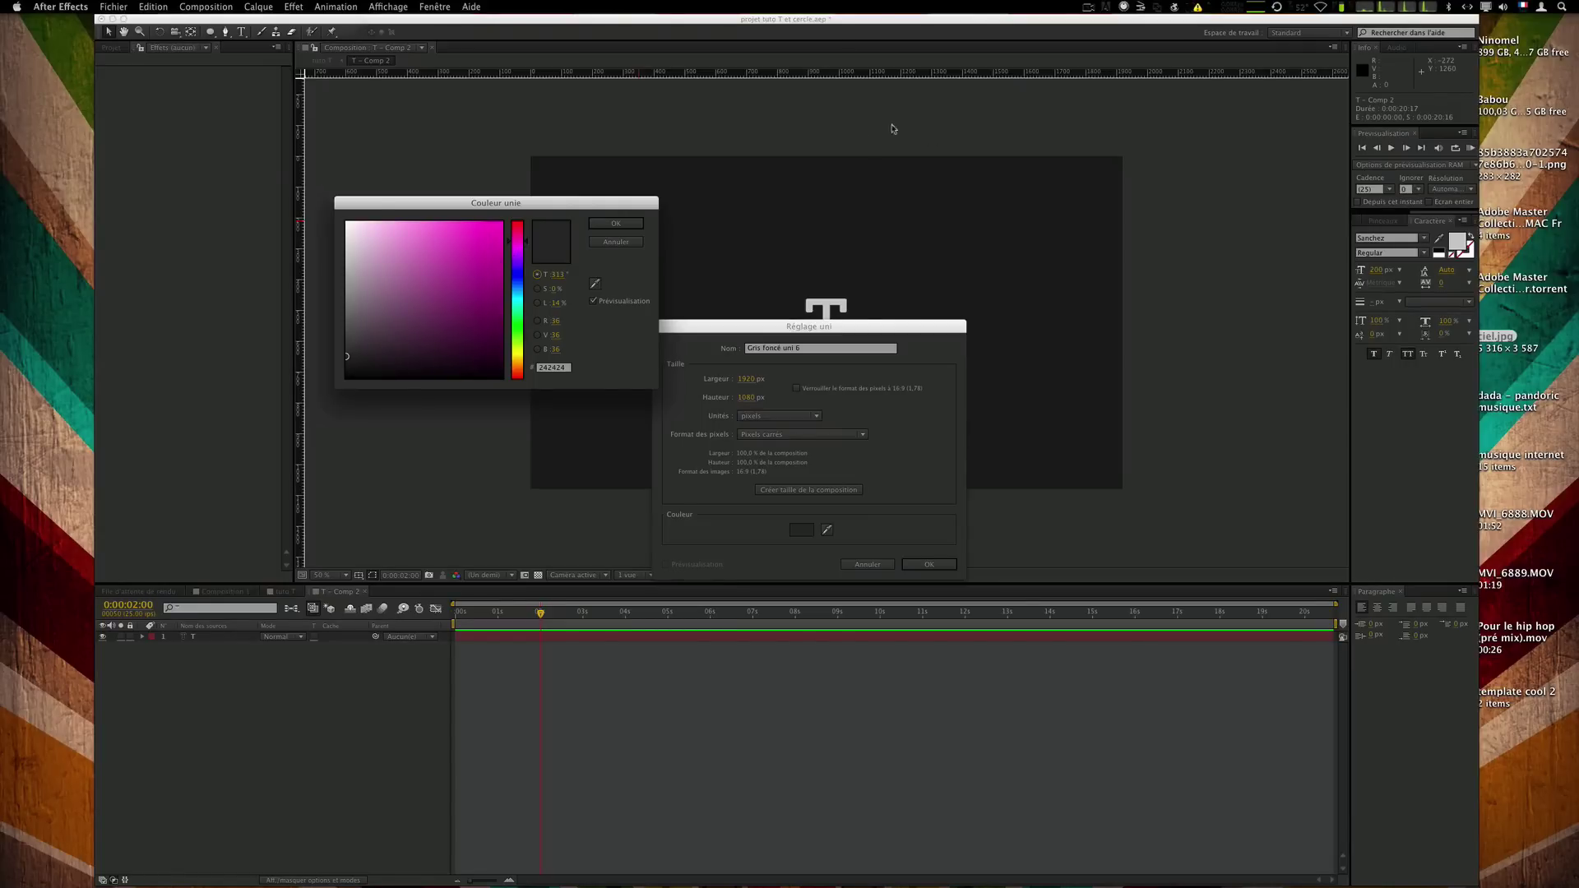
{"action": "left_click_drag", "start_coordinate": [438, 283], "coordinate": [234, 203]}
{"action": "left_click", "coordinate": [630, 224]}
{"action": "left_click", "coordinate": [939, 565]}
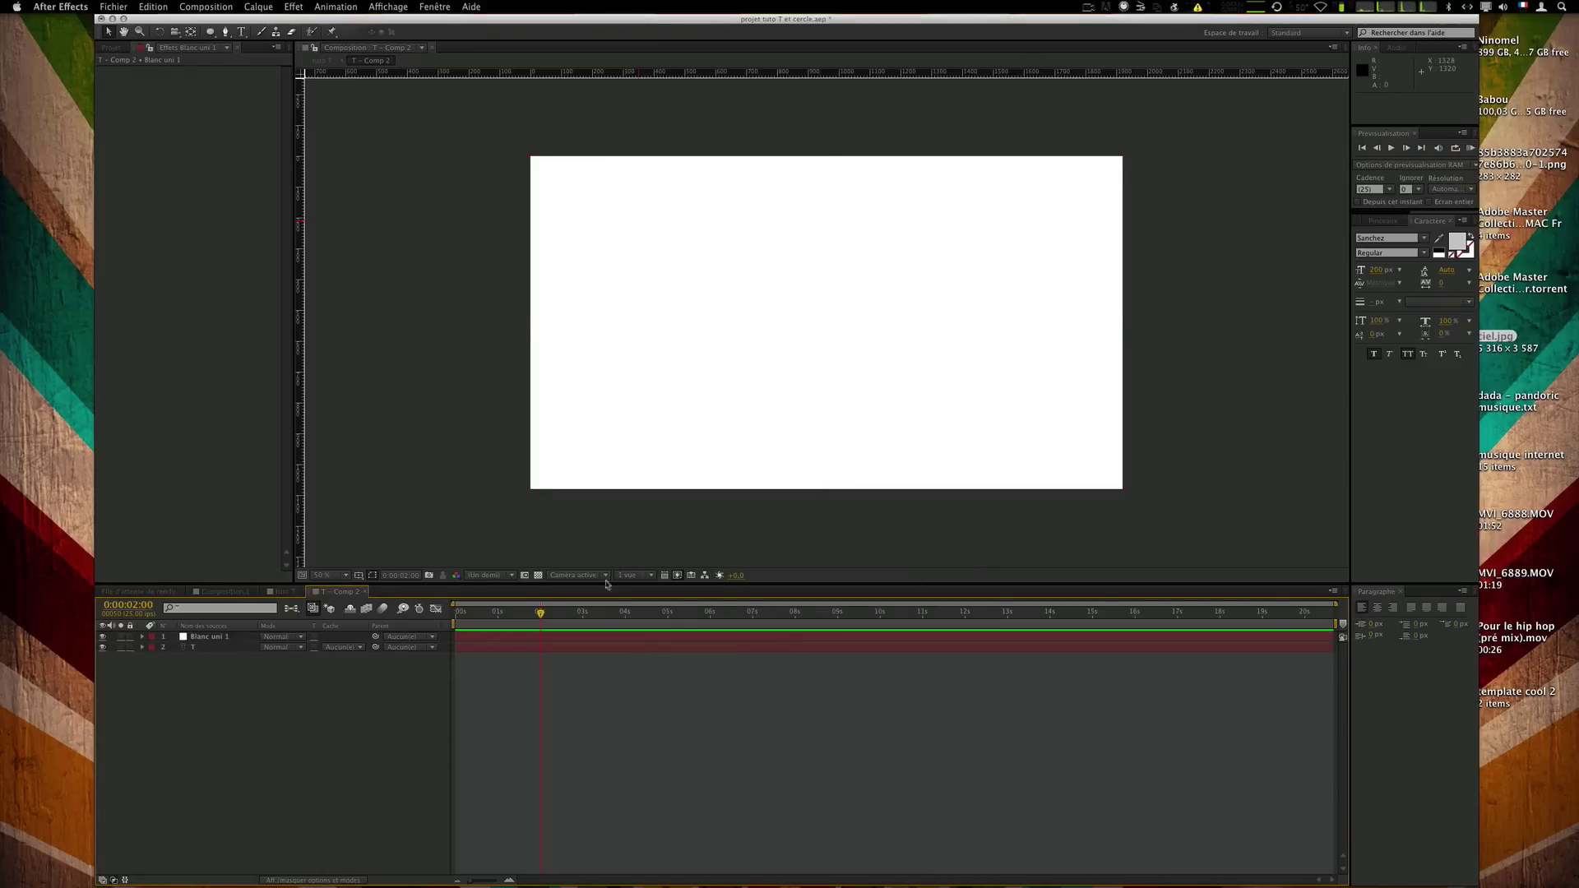
{"action": "left_click_drag", "start_coordinate": [218, 637], "coordinate": [219, 683]}
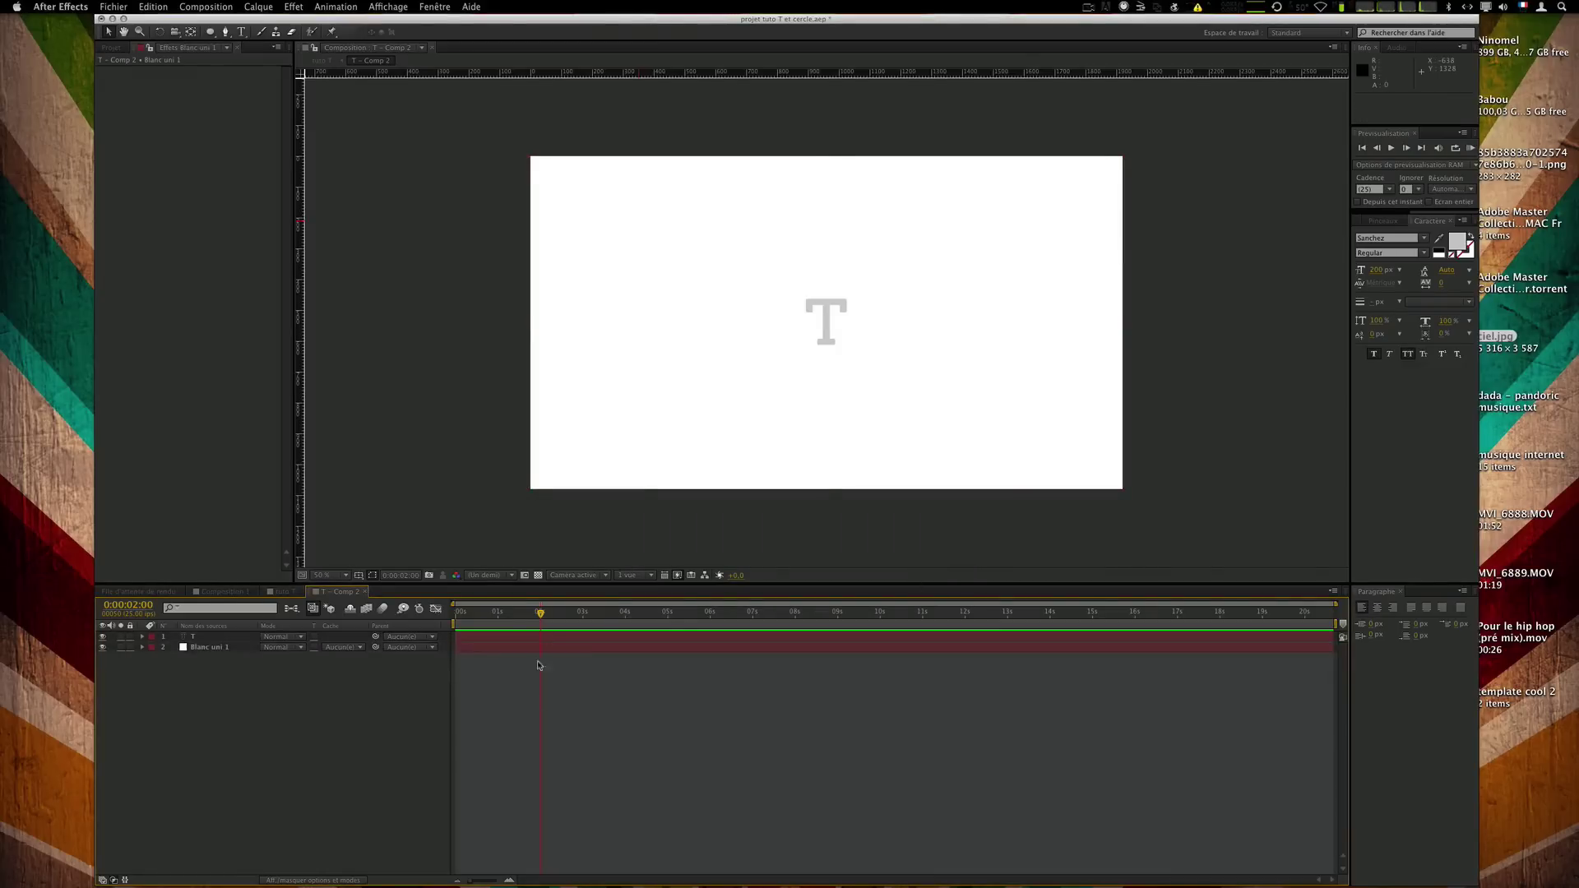
Check how the T precomposition covers the rings in "tuto T" by toggling its visibility, and return to the precomposition.
{"action": "left_click", "coordinate": [278, 593]}
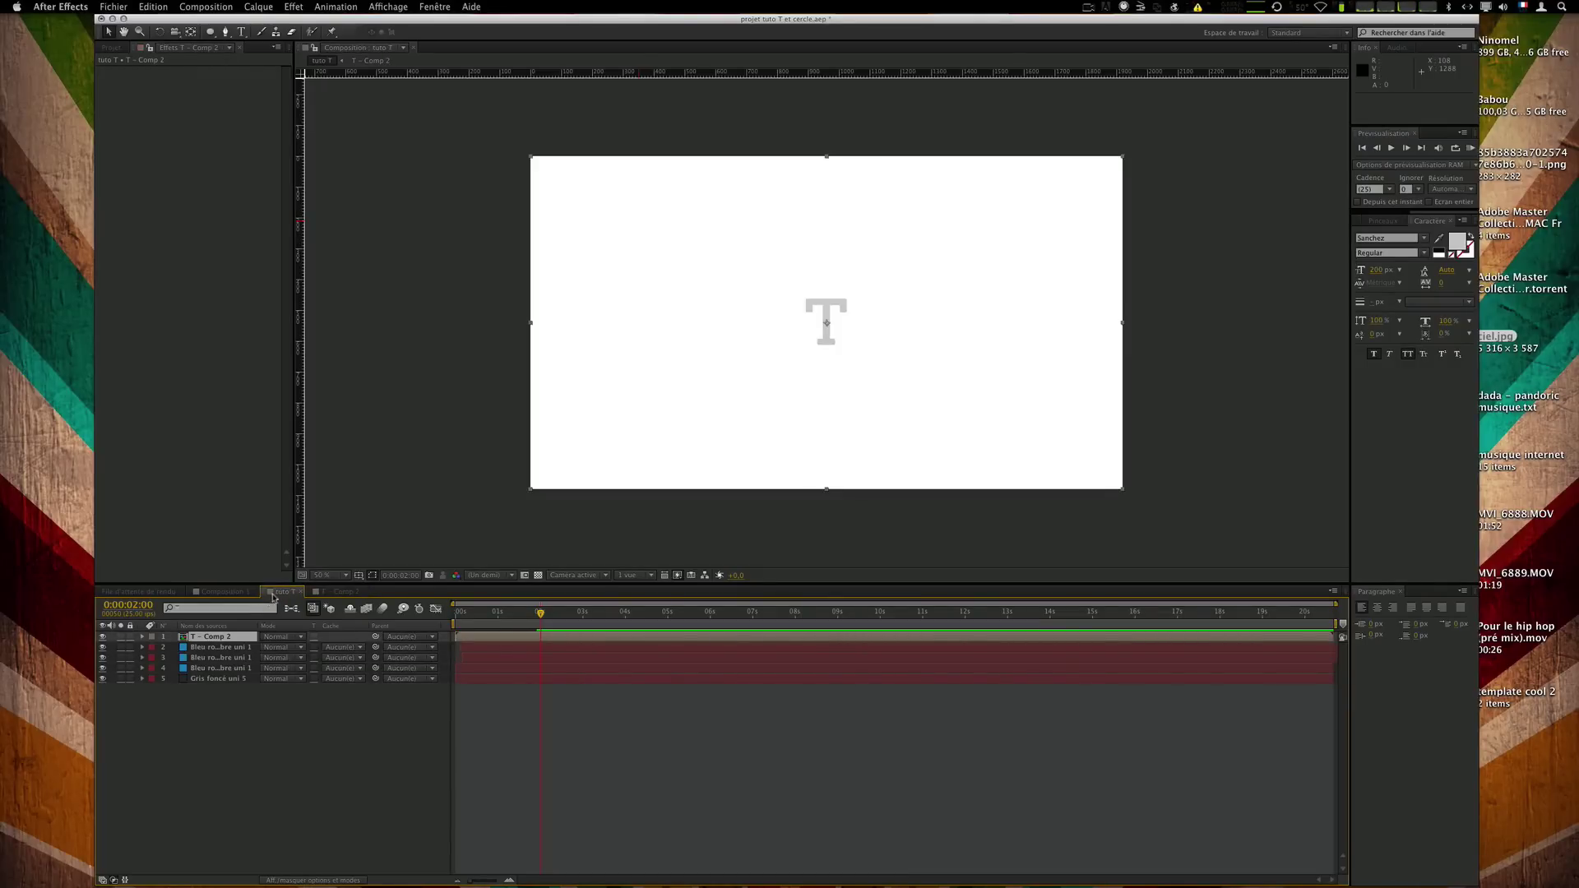
{"action": "left_click", "coordinate": [102, 636]}
{"action": "left_click", "coordinate": [103, 638]}
{"action": "left_click", "coordinate": [344, 592]}
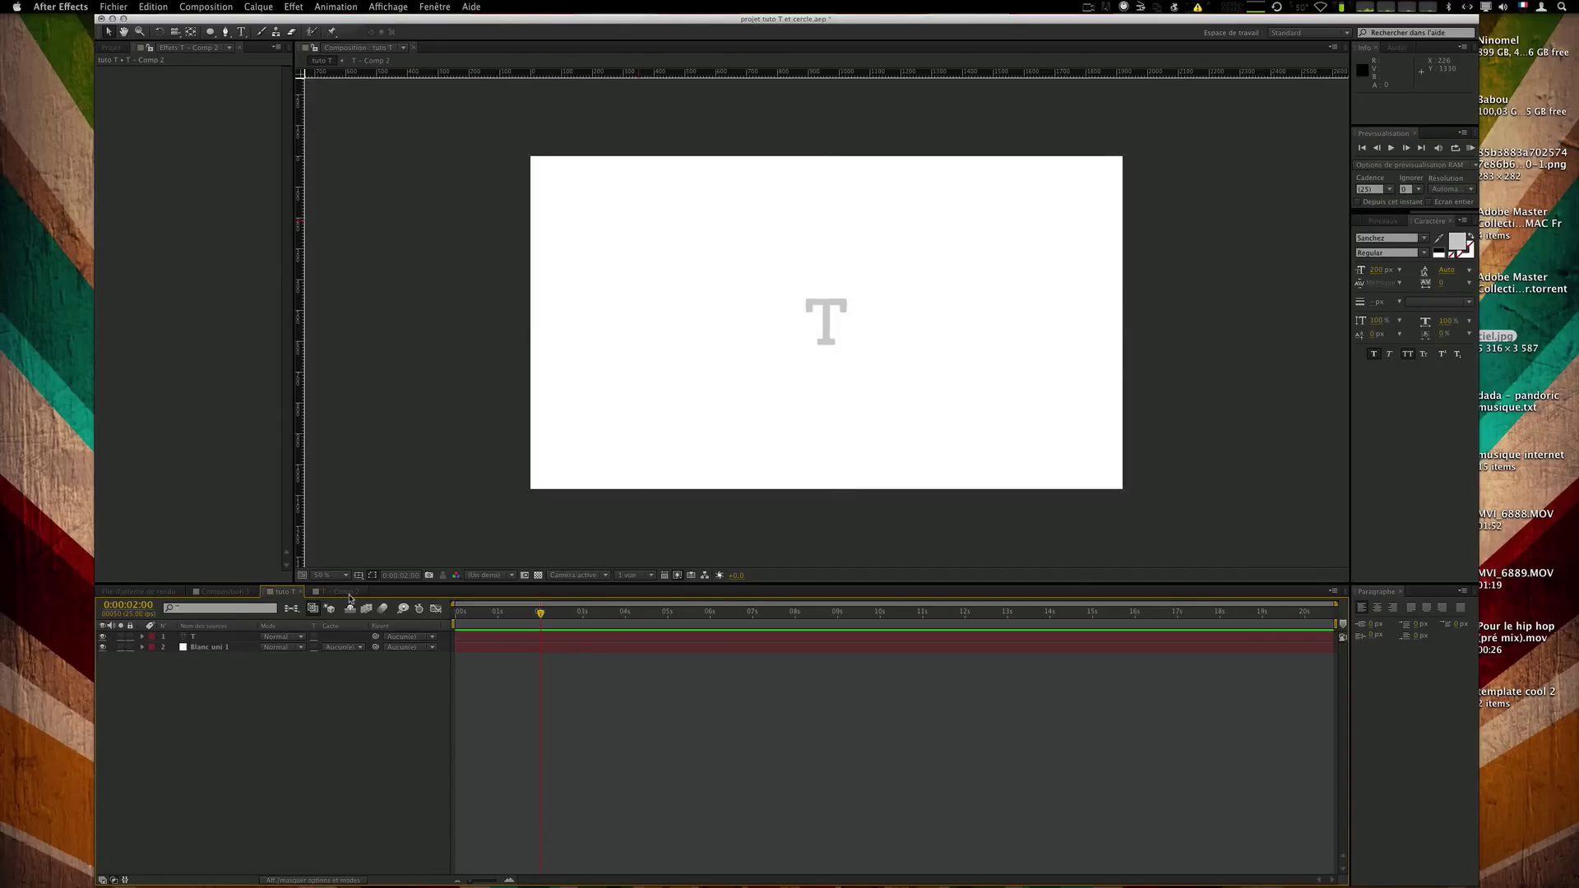
Turn the white solid into a guide layer, check the result in "tuto T", and return to the T precomposition.
{"action": "left_click", "coordinate": [217, 648]}
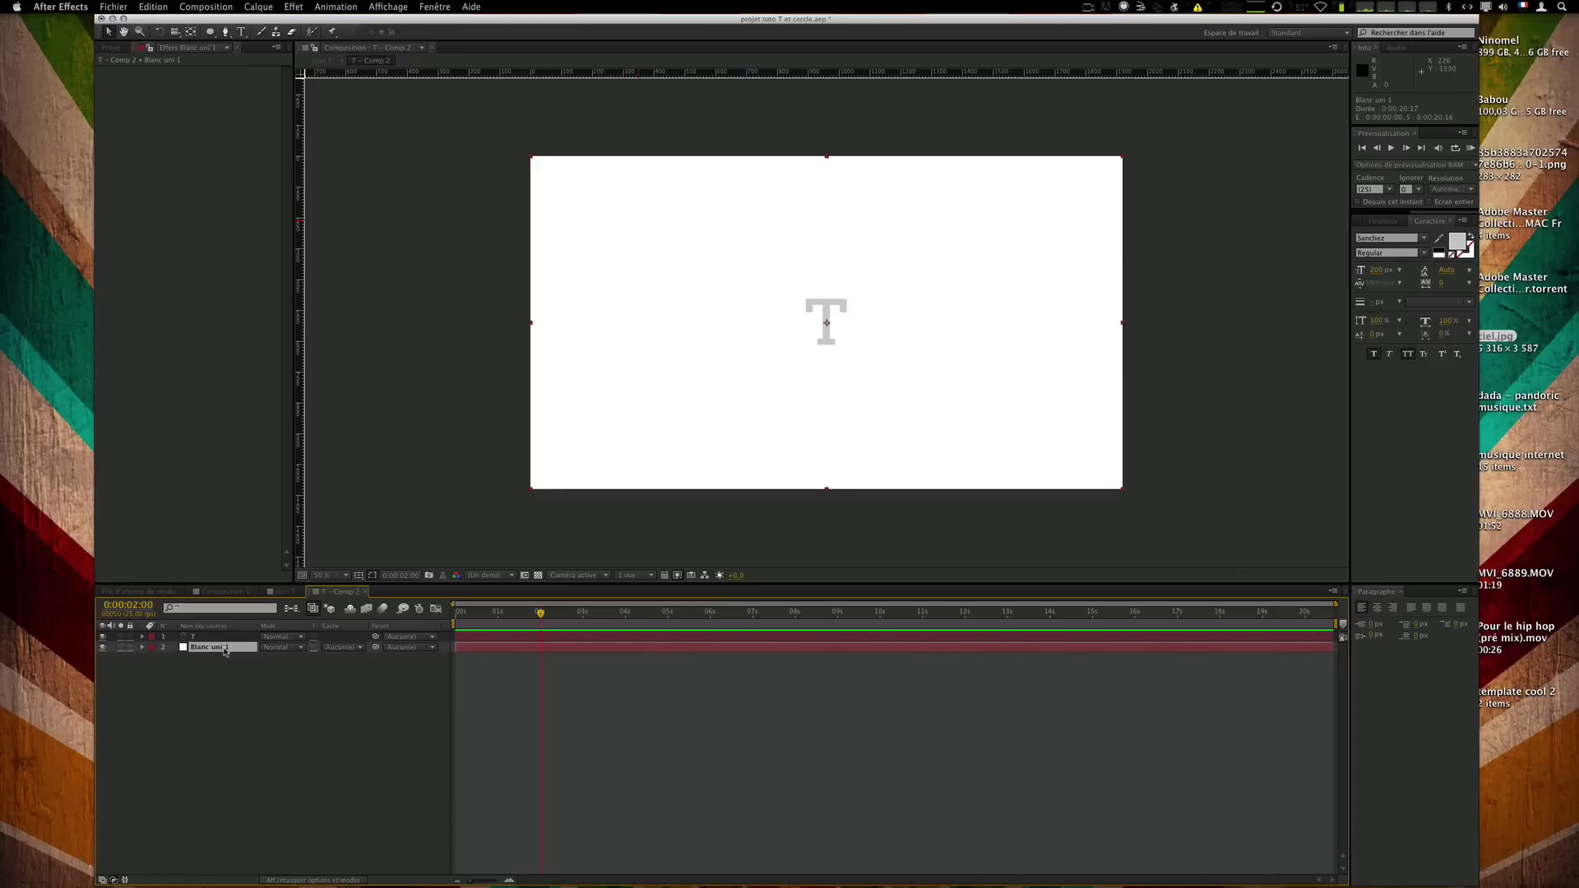
{"action": "left_click", "coordinate": [258, 6]}
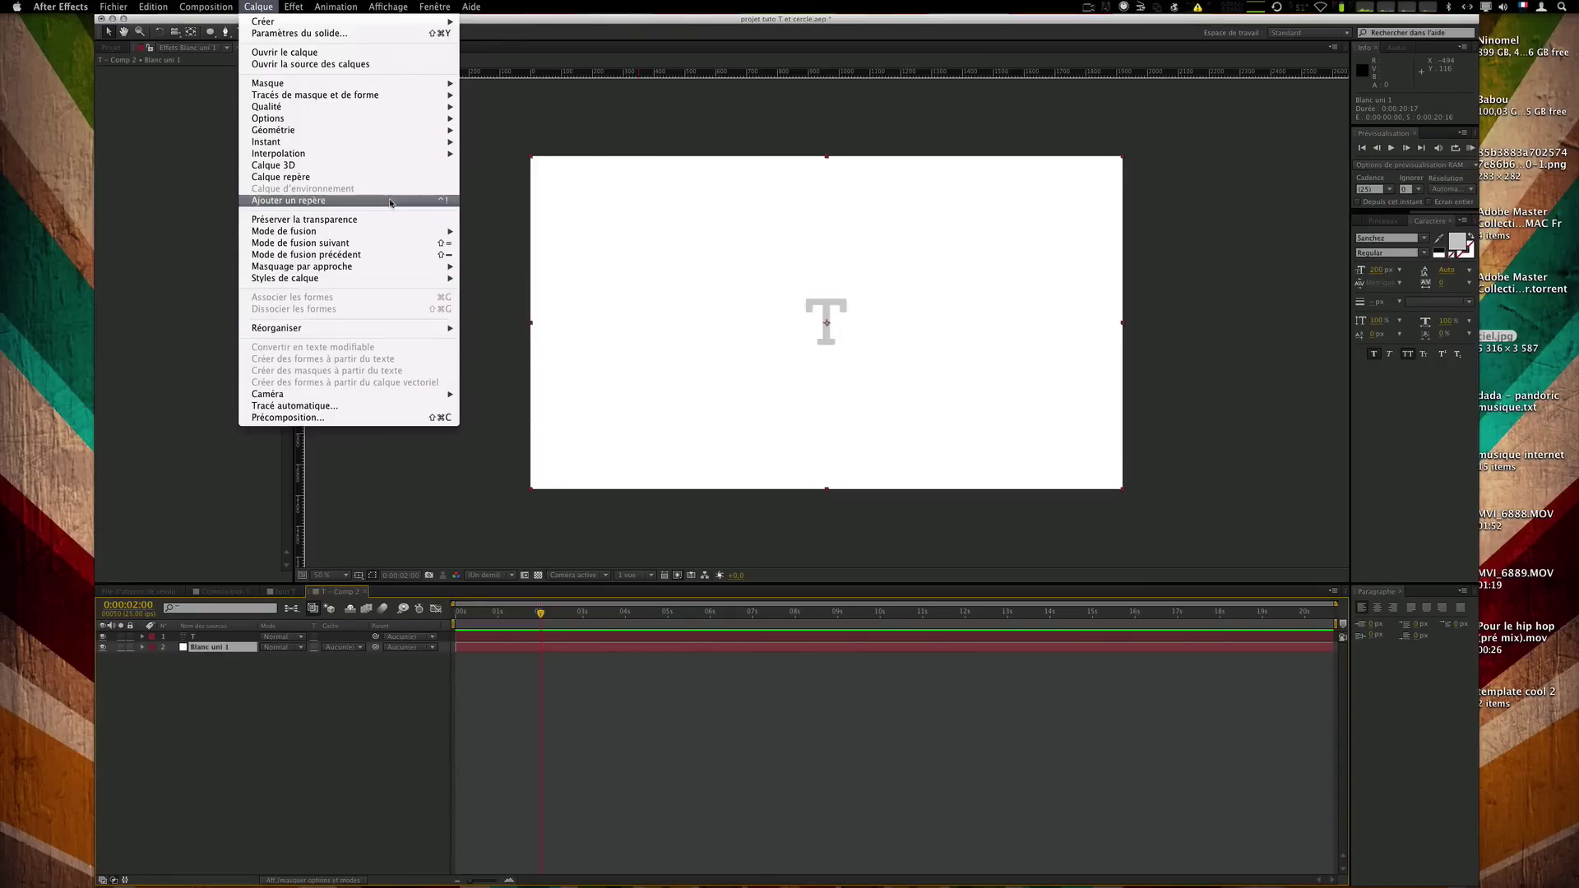
{"action": "left_click", "coordinate": [280, 177]}
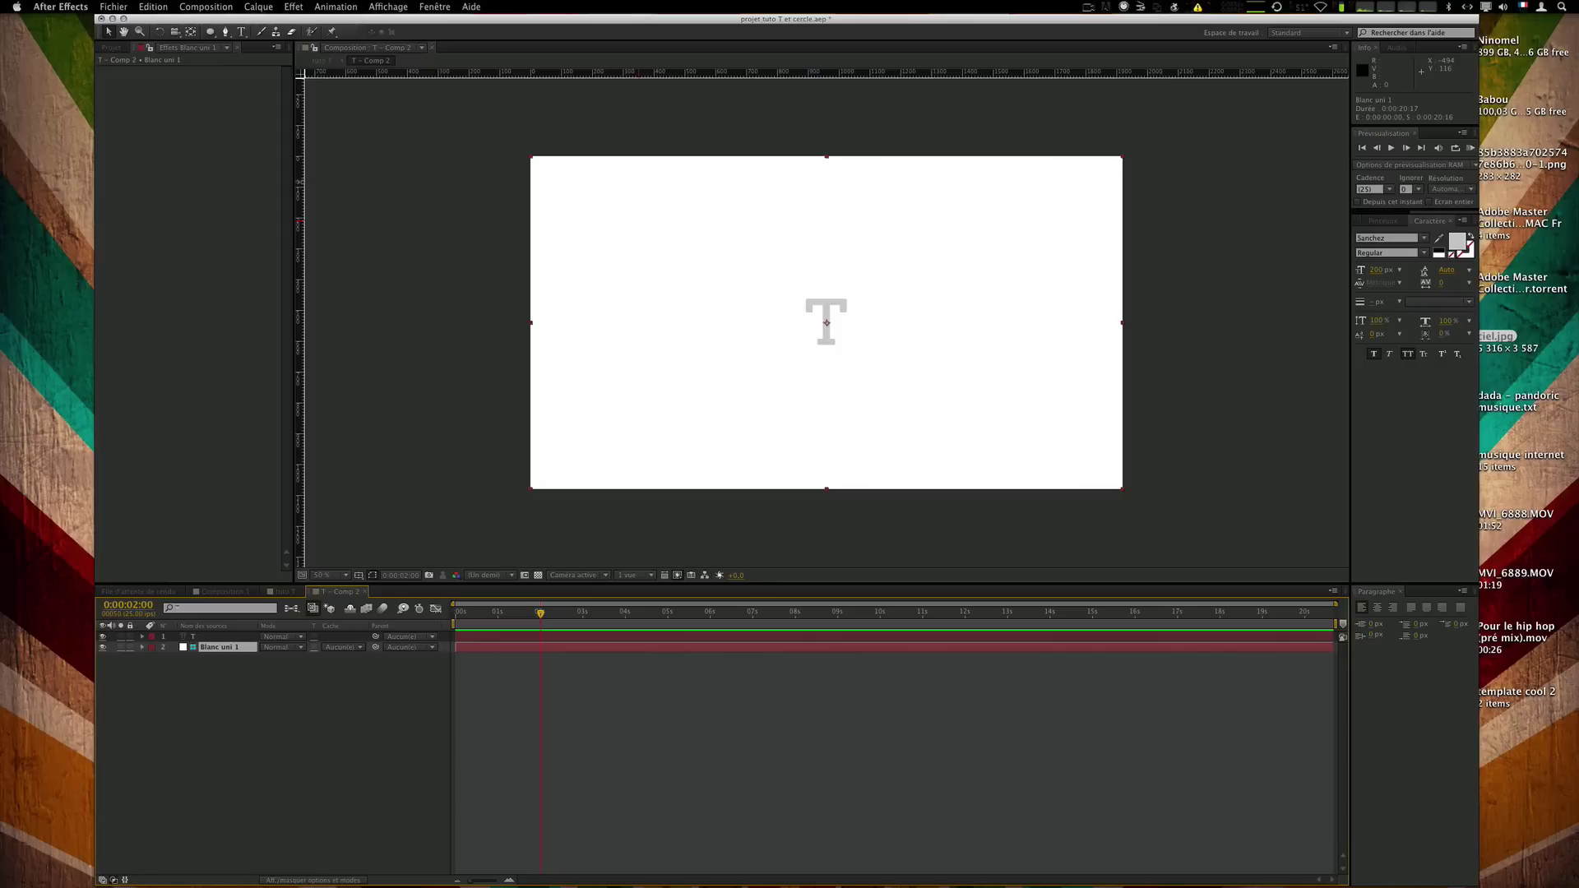
{"action": "left_click", "coordinate": [358, 709]}
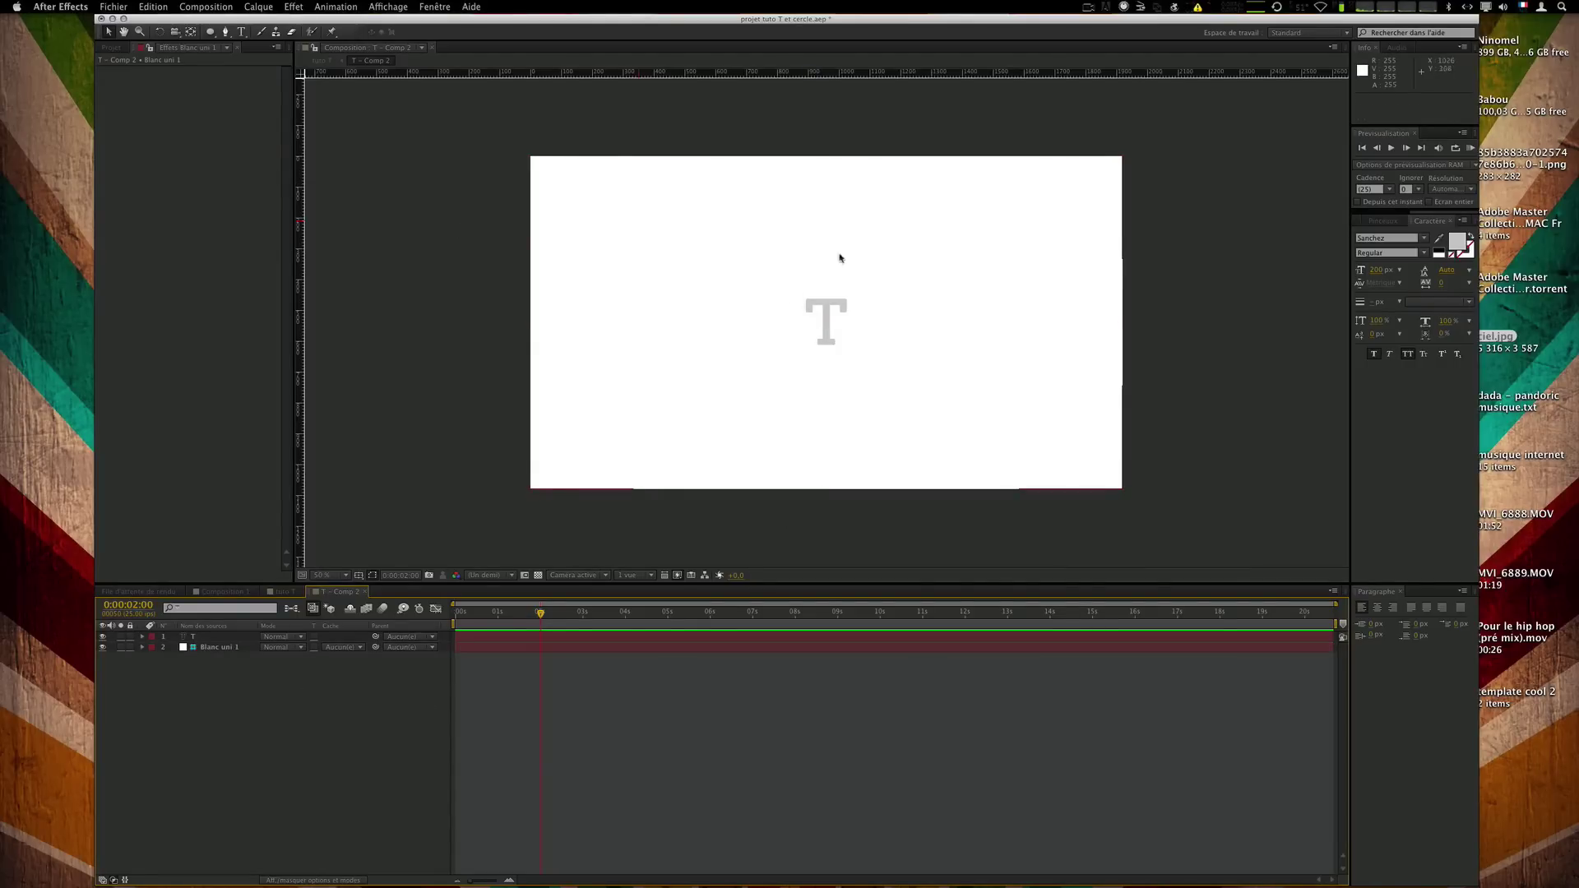
{"action": "left_click", "coordinate": [284, 591]}
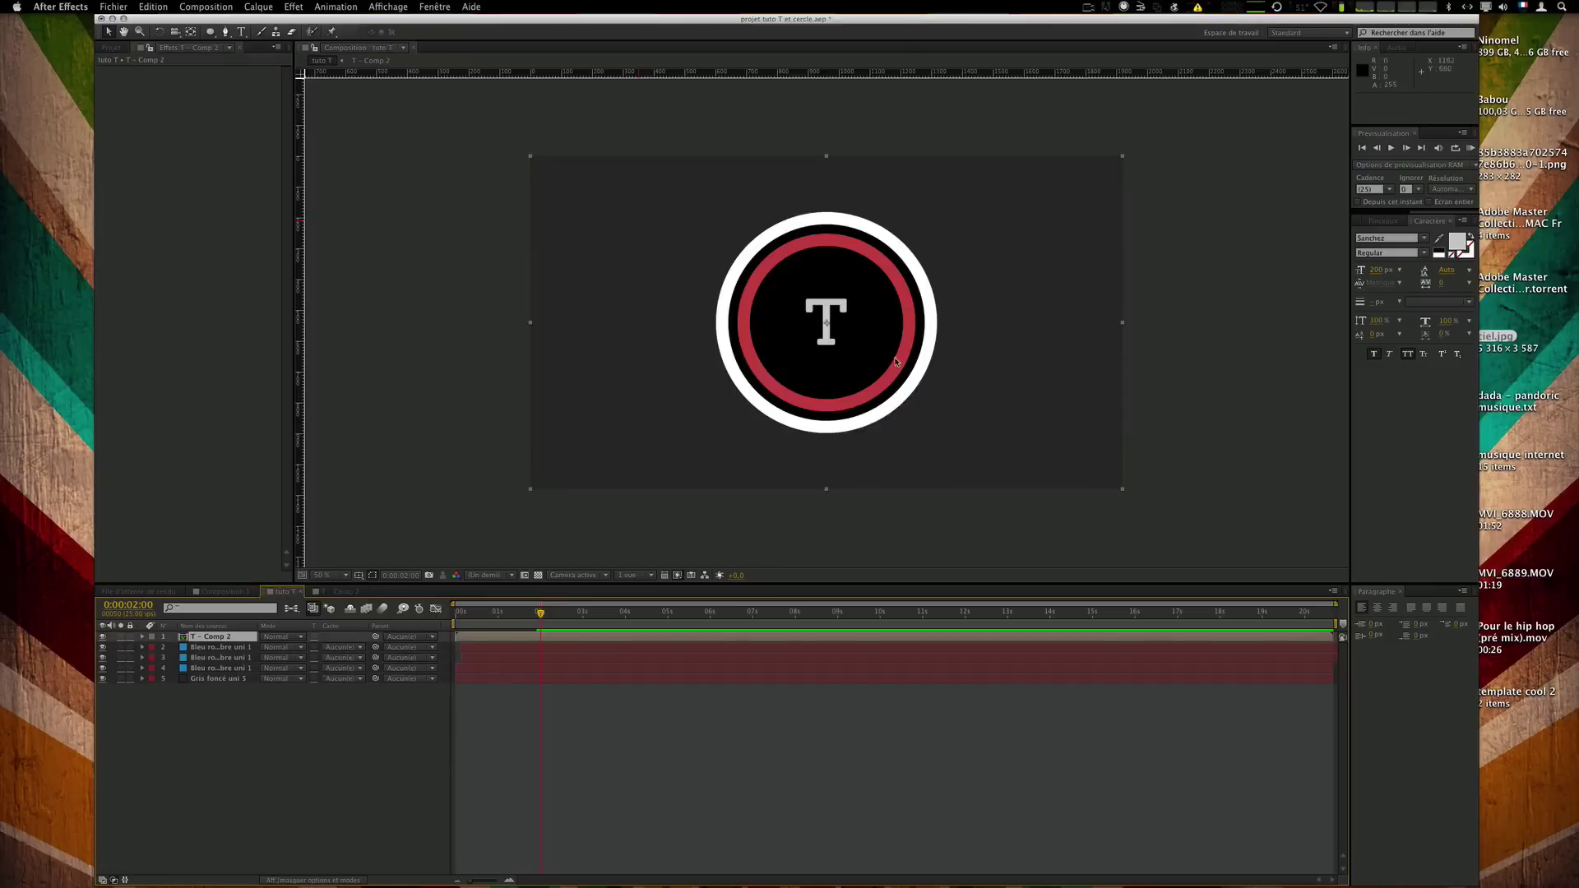
{"action": "left_click", "coordinate": [339, 591]}
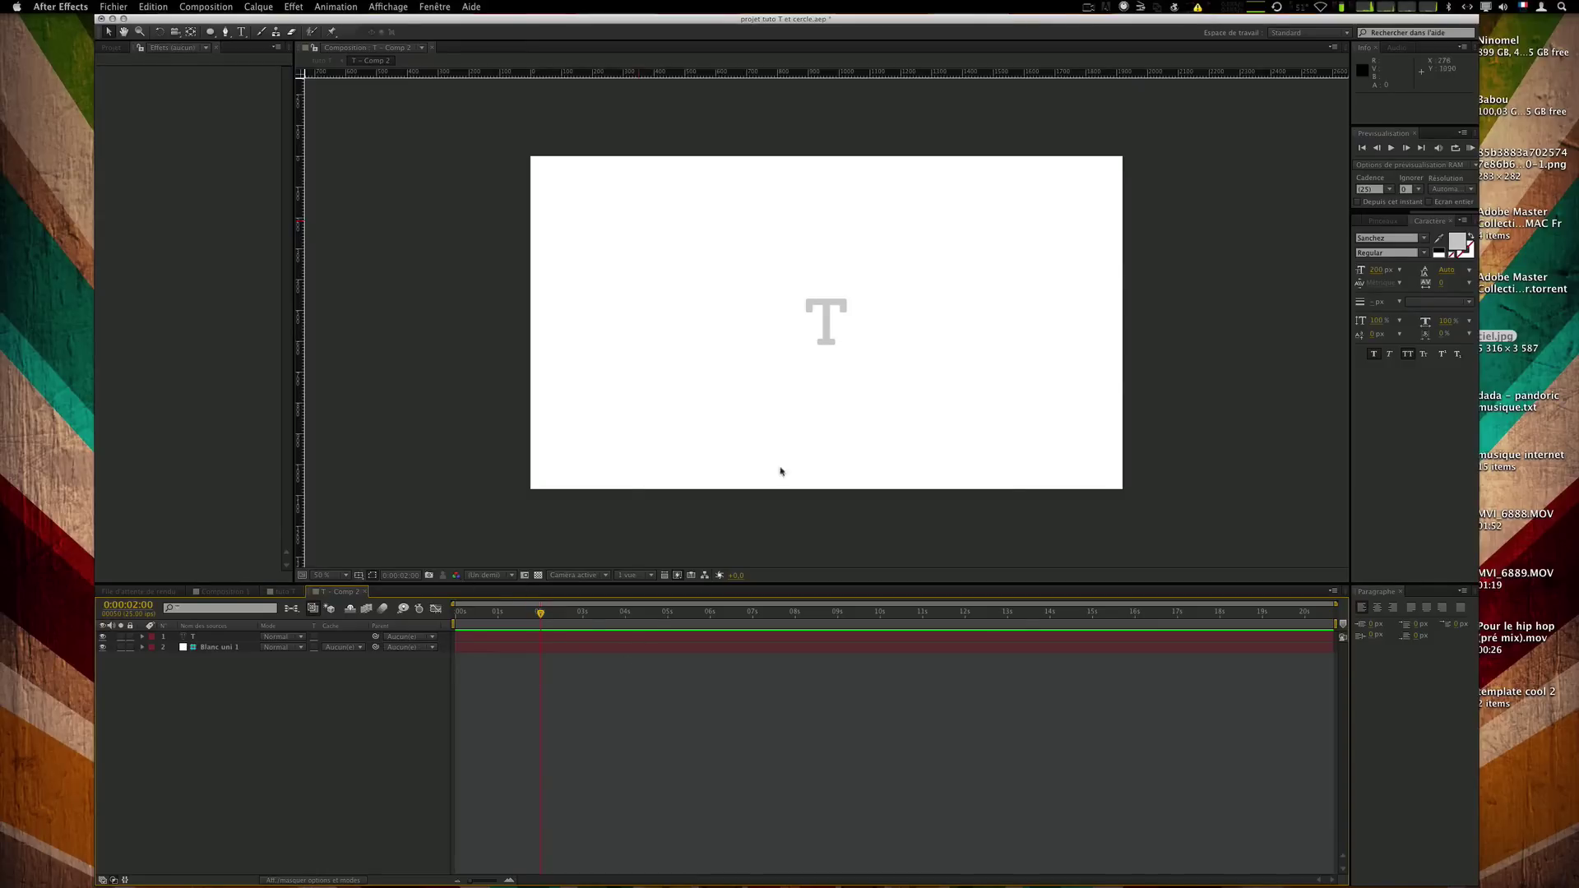
Delete the white guide solid from the T precomposition.
{"action": "left_click", "coordinate": [827, 322]}
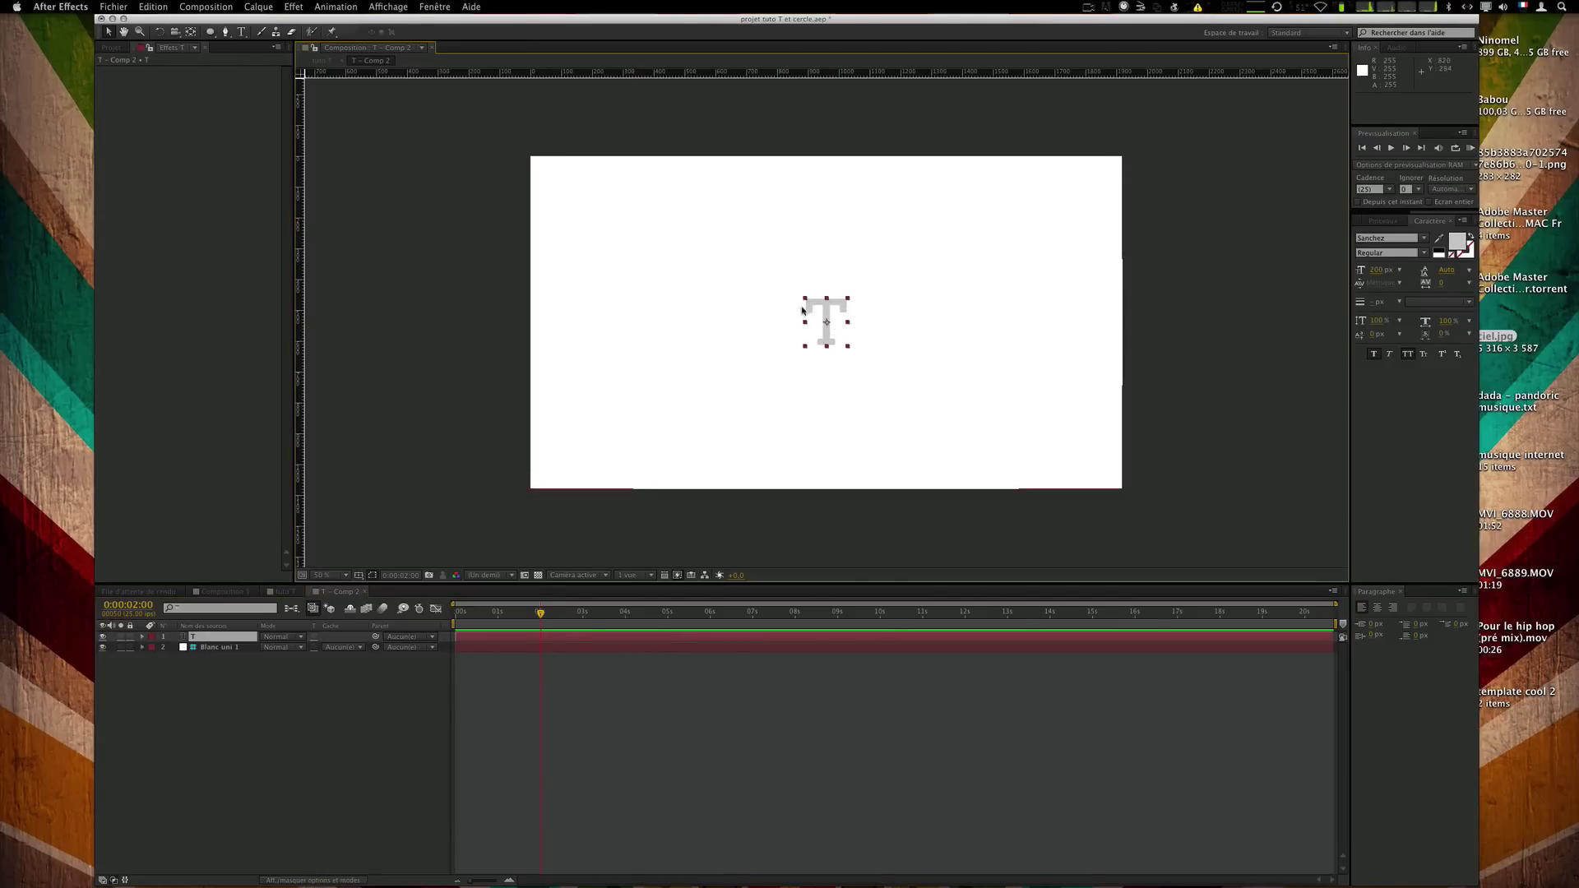
{"action": "left_click", "coordinate": [212, 647]}
{"action": "key", "text": "Delete"}
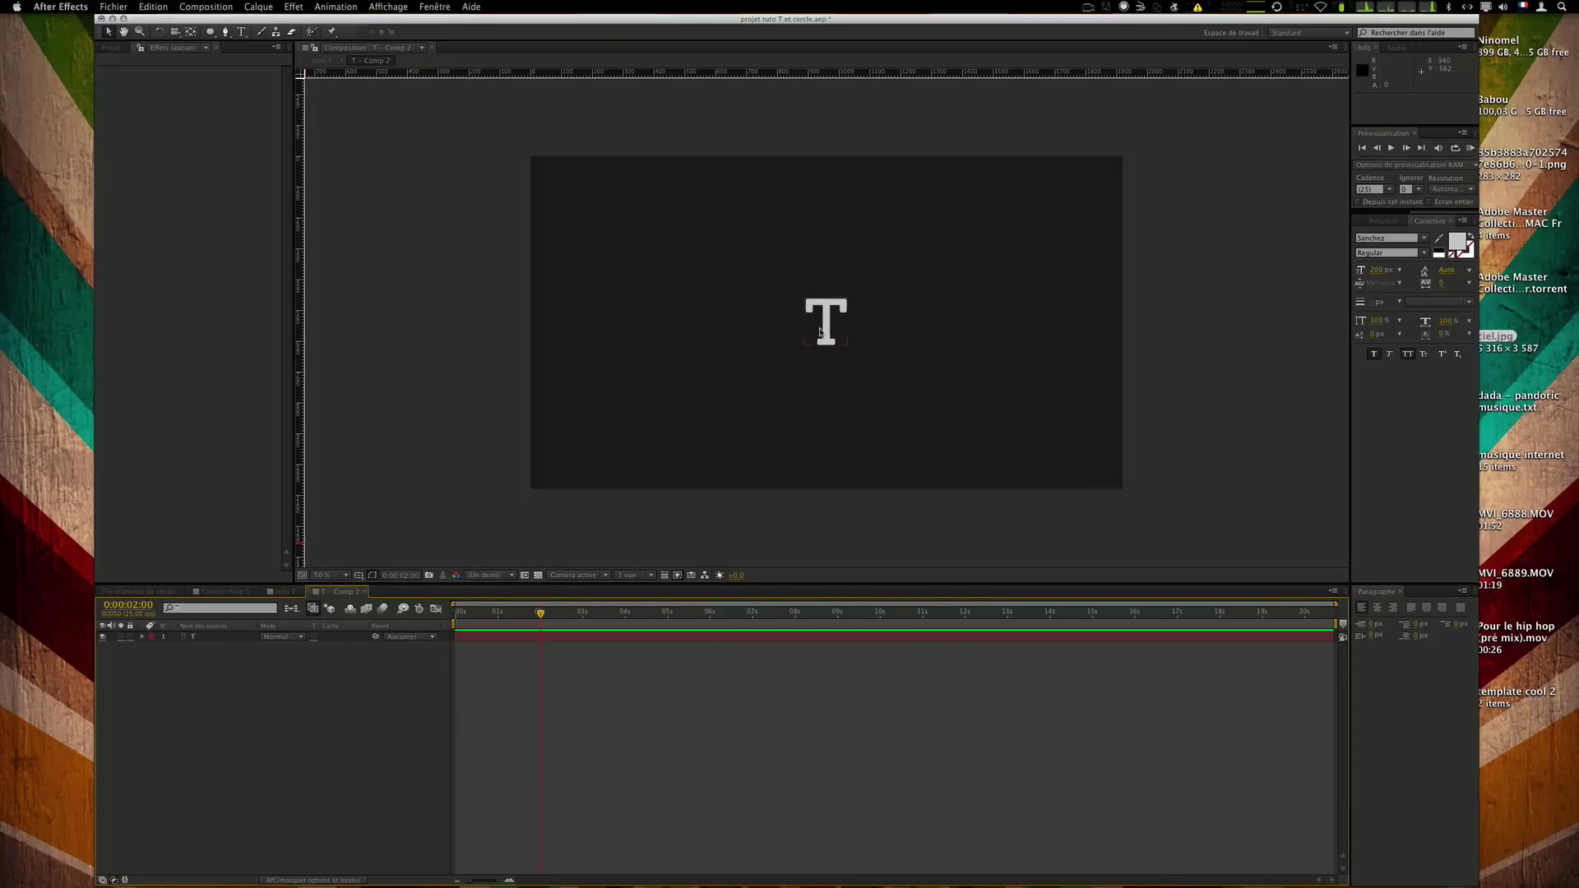
Add a new white 1920 x 1080 px solid above the T layer.
{"action": "scroll", "coordinate": [820, 332], "scroll_direction": "up", "scroll_amount": 2}
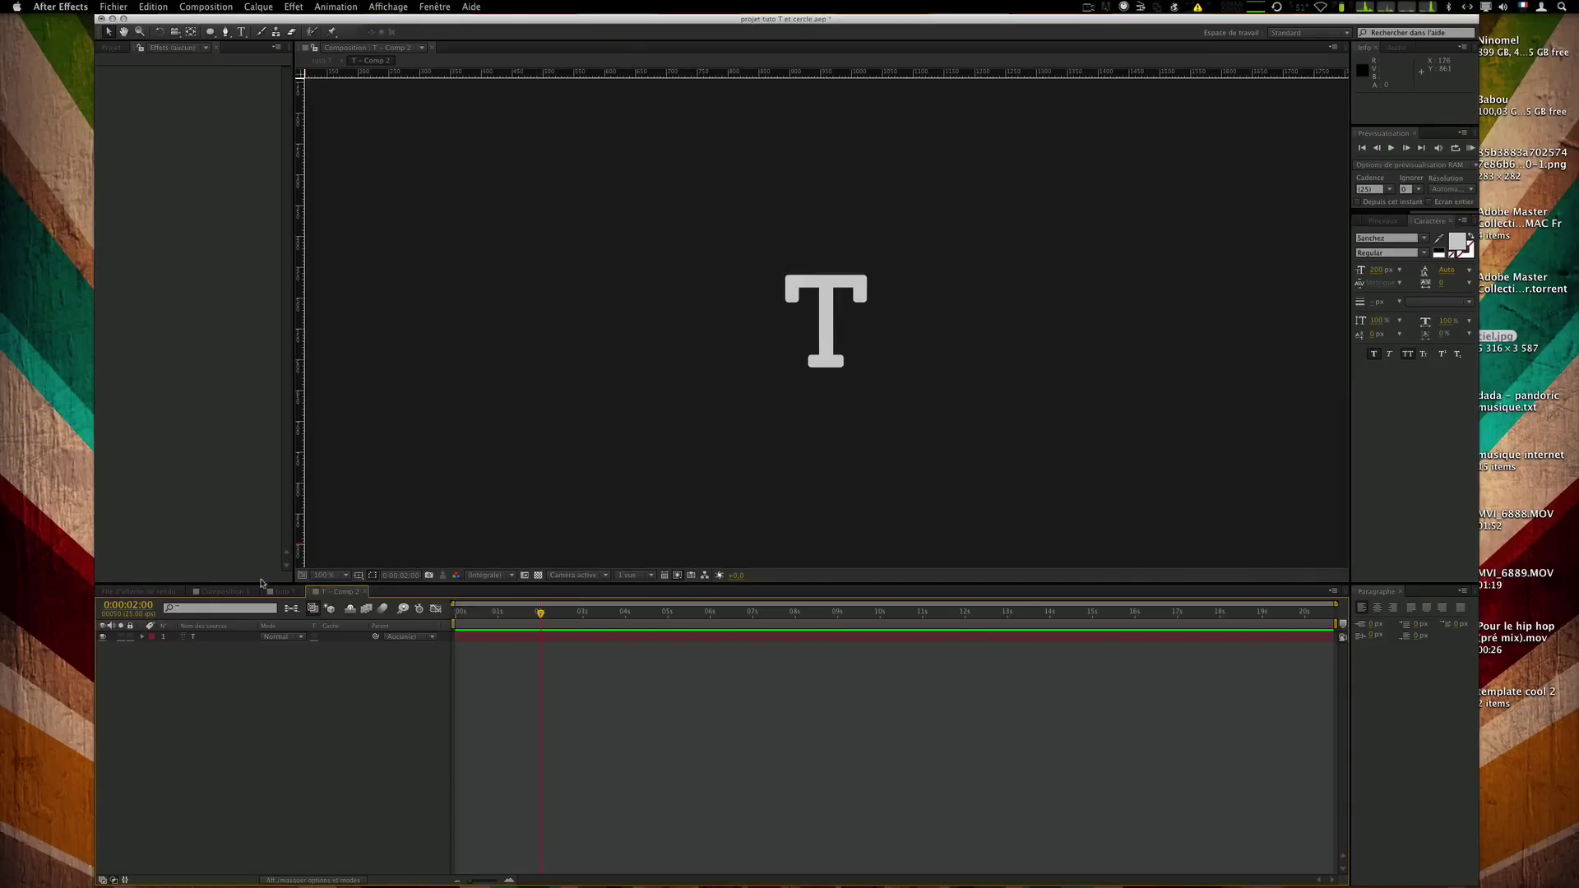
{"action": "left_click", "coordinate": [240, 670]}
{"action": "right_click", "coordinate": [241, 672]}
{"action": "mouse_move", "coordinate": [284, 685]}
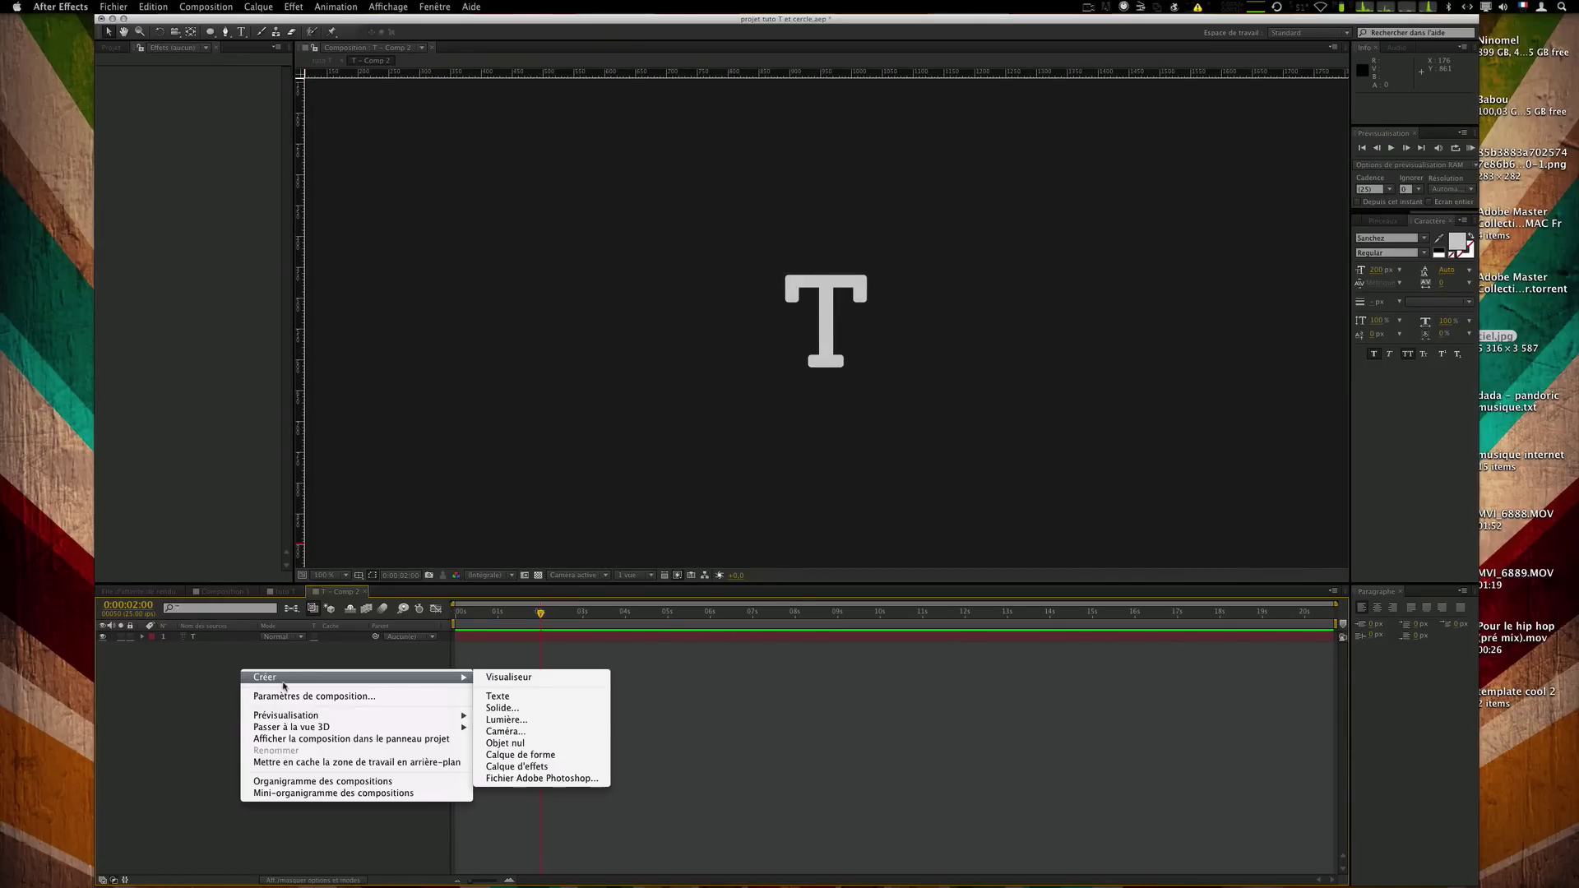
{"action": "left_click", "coordinate": [502, 708]}
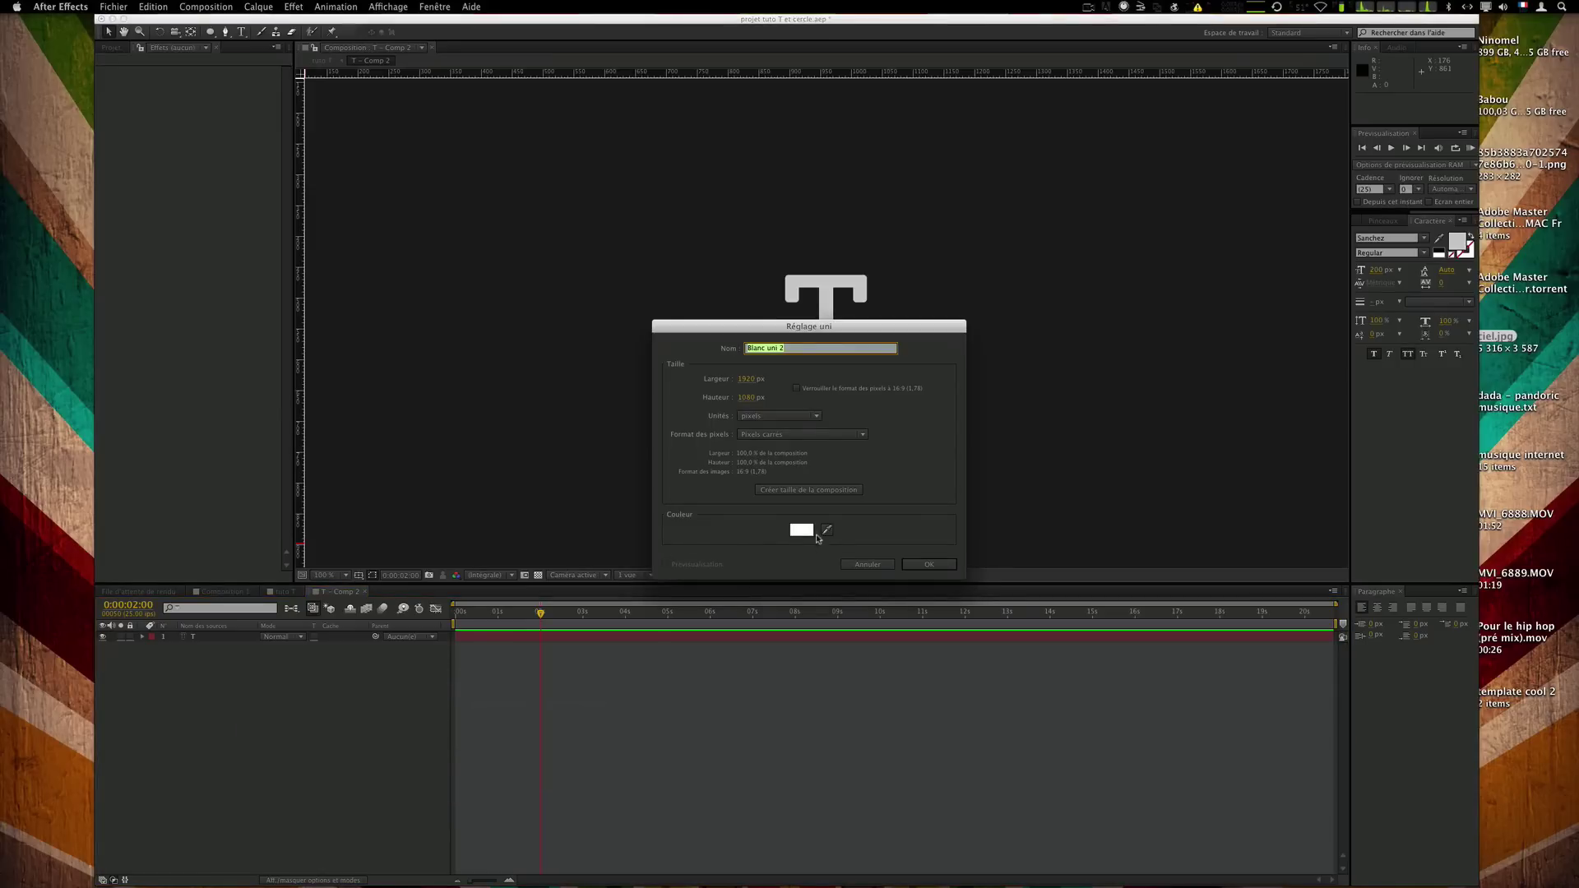
{"action": "left_click", "coordinate": [810, 534]}
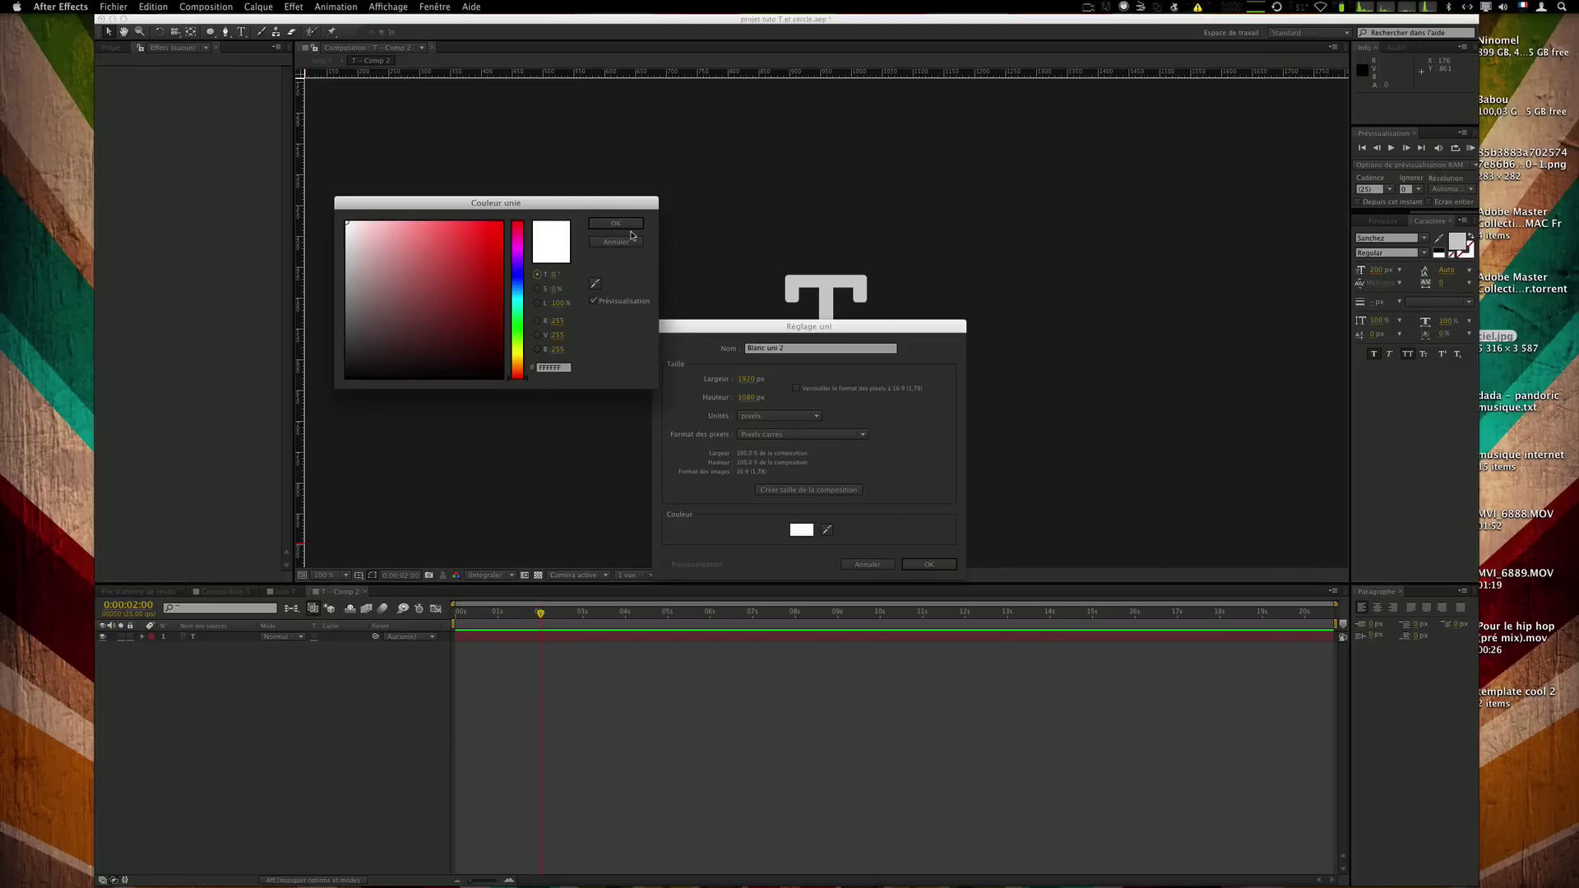
{"action": "left_click", "coordinate": [616, 224]}
{"action": "left_click", "coordinate": [929, 565]}
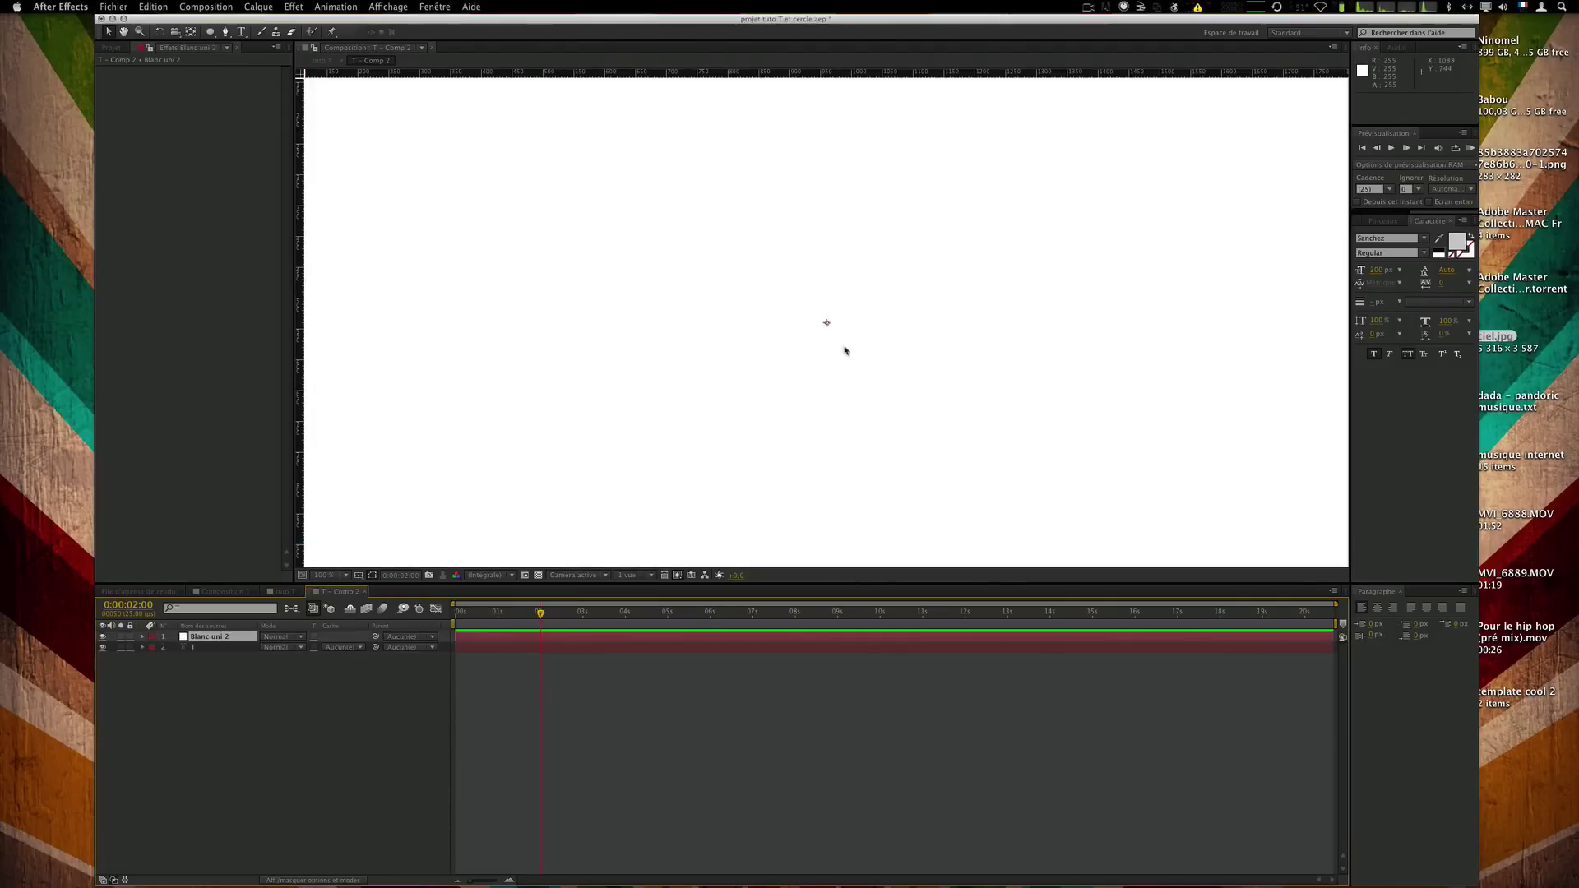
Hide the white solid, draw a closed four-point mask with a curved lower edge over the T's upper half, and show the solid again.
{"action": "left_click", "coordinate": [218, 639]}
{"action": "left_click", "coordinate": [211, 33]}
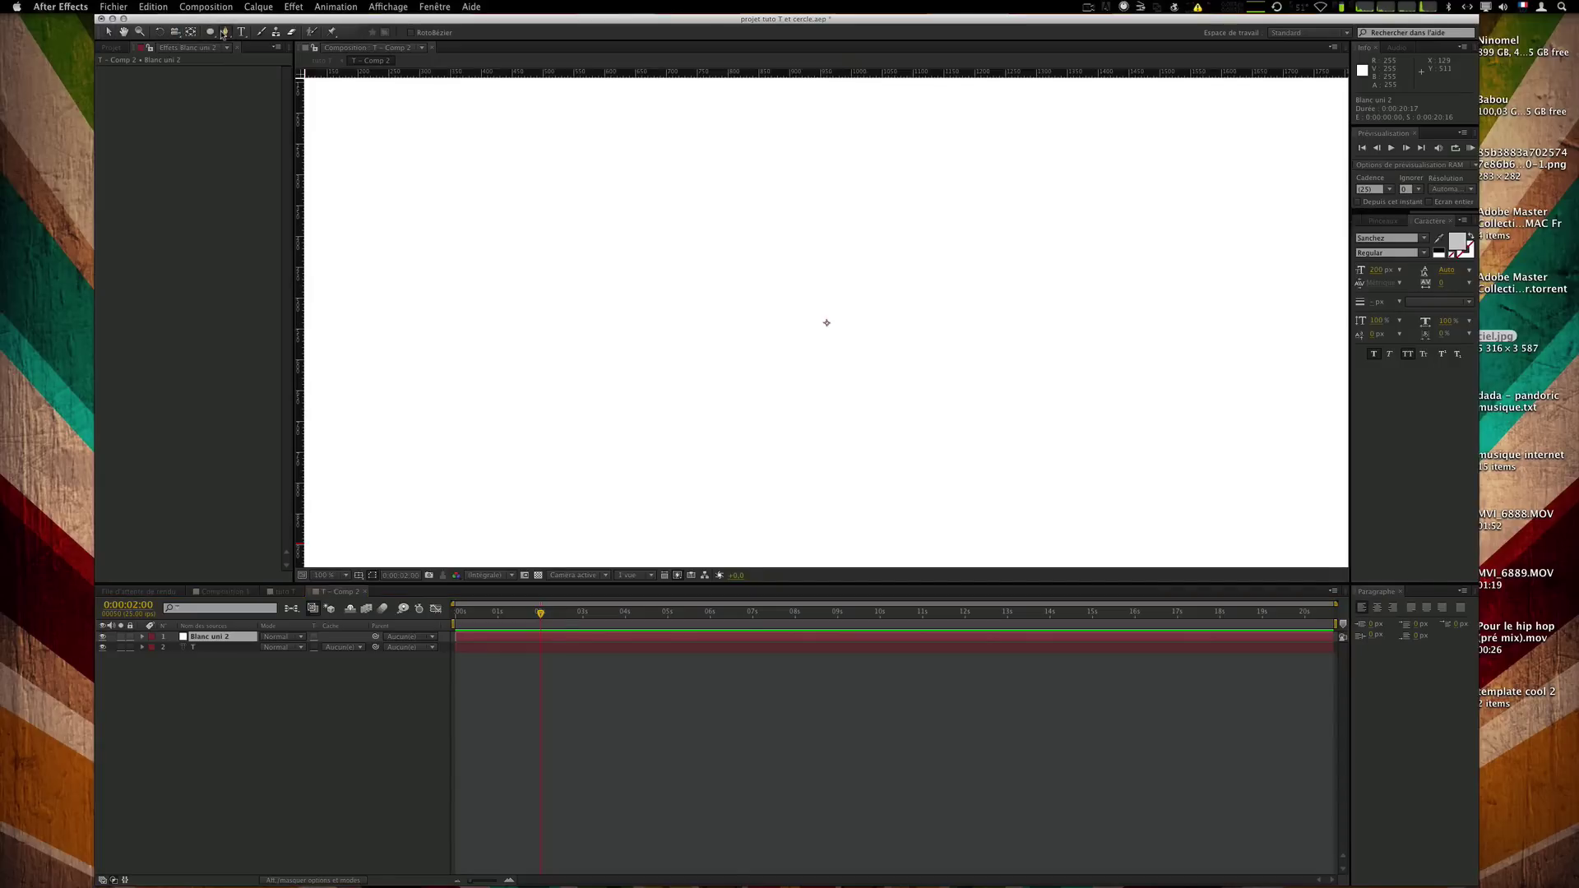
{"action": "left_click", "coordinate": [102, 638]}
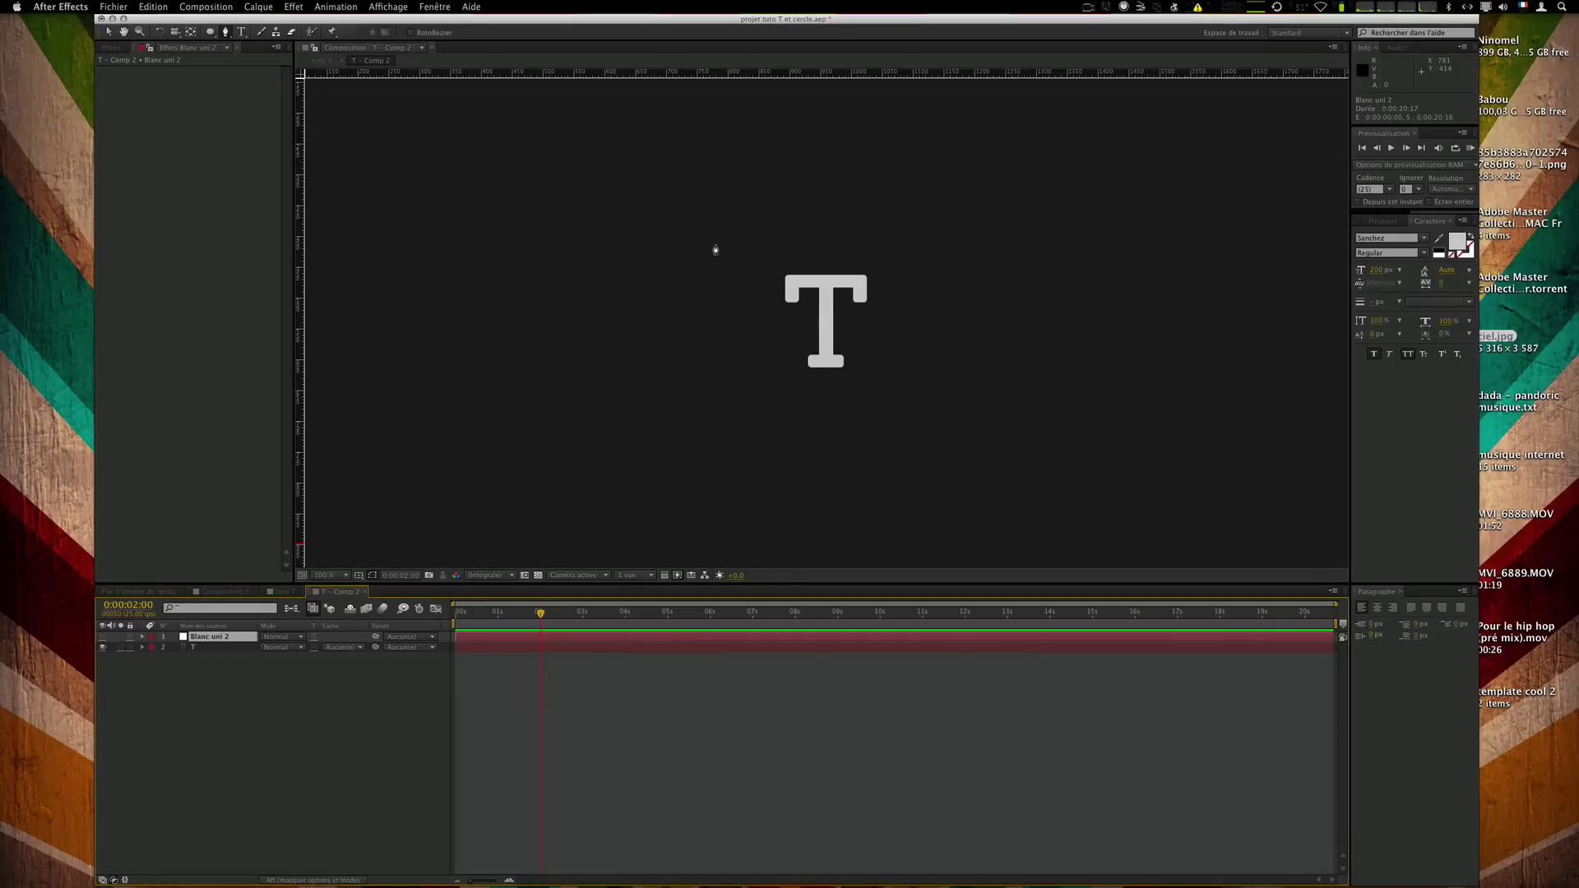
{"action": "left_click", "coordinate": [720, 279]}
{"action": "left_click_drag", "start_coordinate": [914, 341], "coordinate": [952, 344]}
{"action": "left_click", "coordinate": [960, 242]}
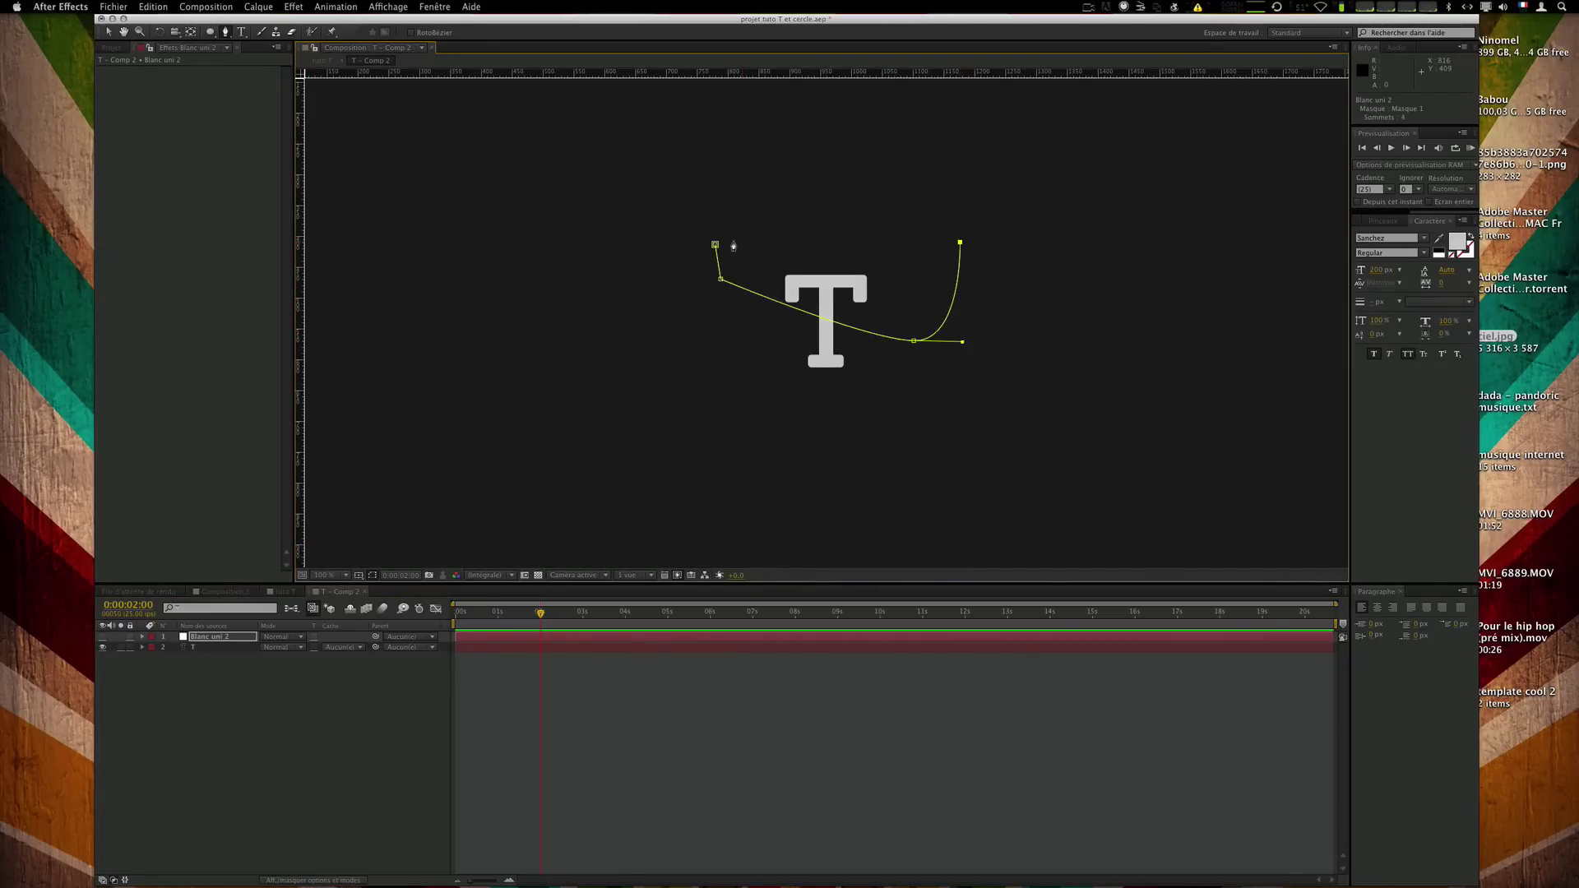
{"action": "left_click", "coordinate": [715, 245]}
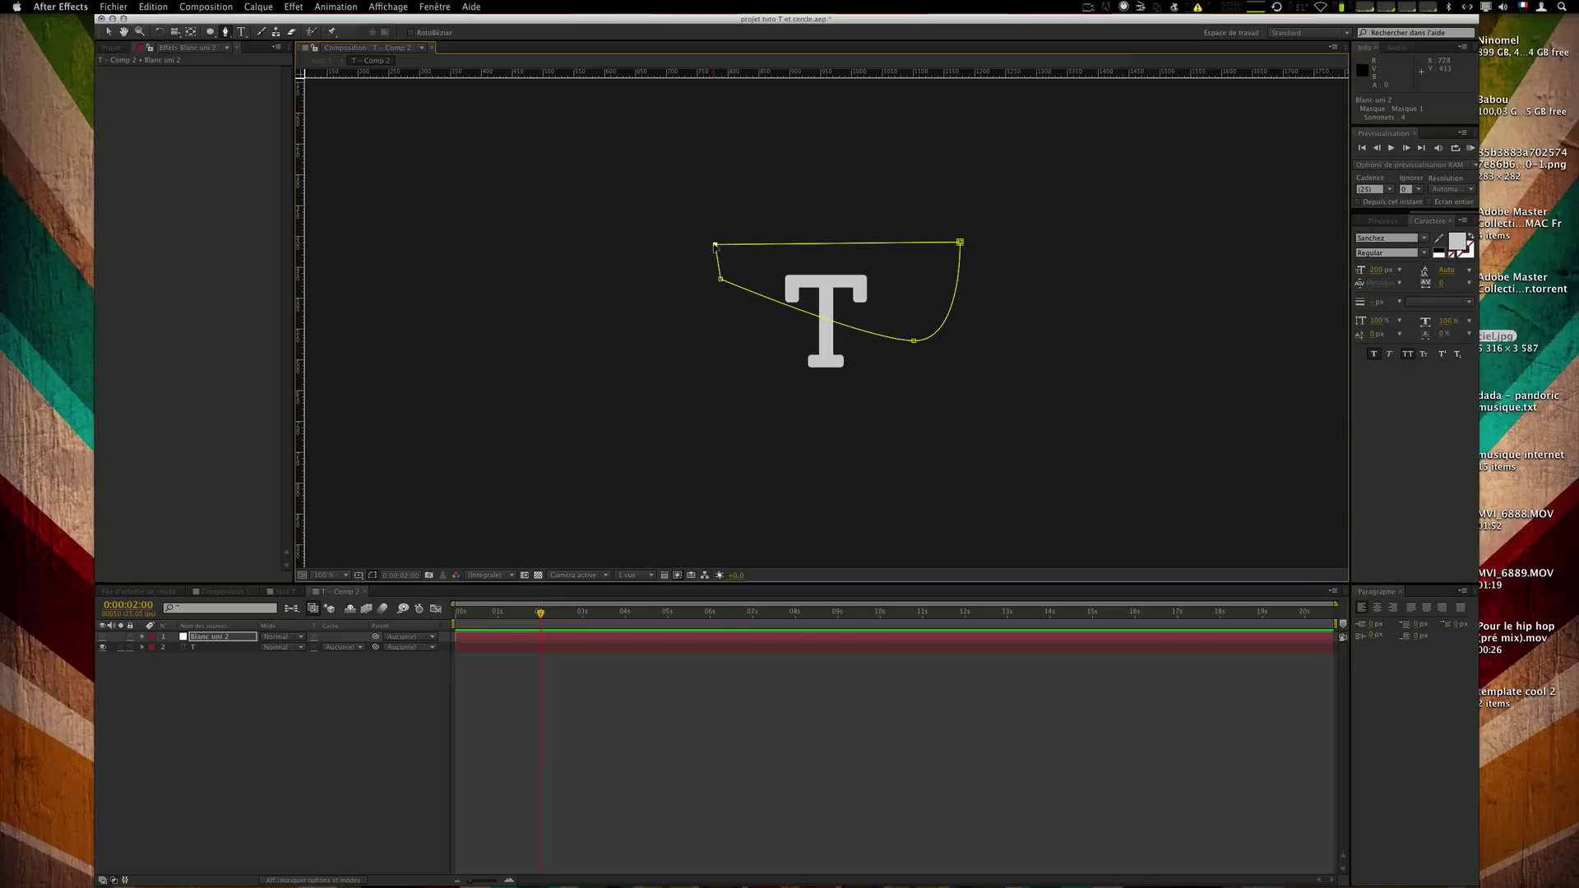
{"action": "left_click", "coordinate": [102, 638]}
{"action": "left_click", "coordinate": [246, 707]}
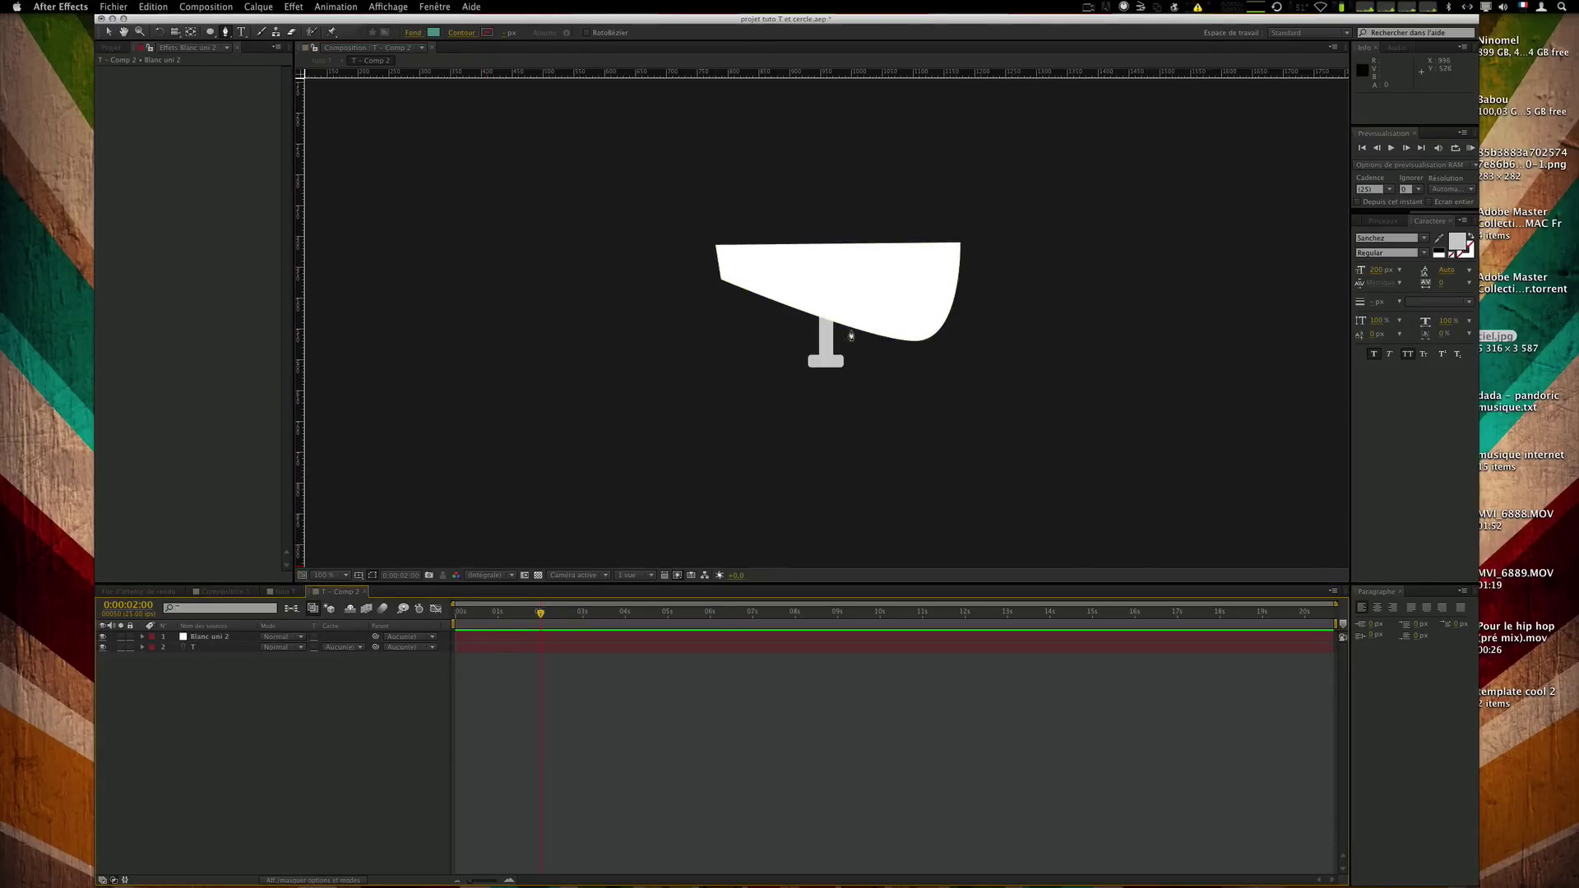
{"action": "key", "text": "comma"}
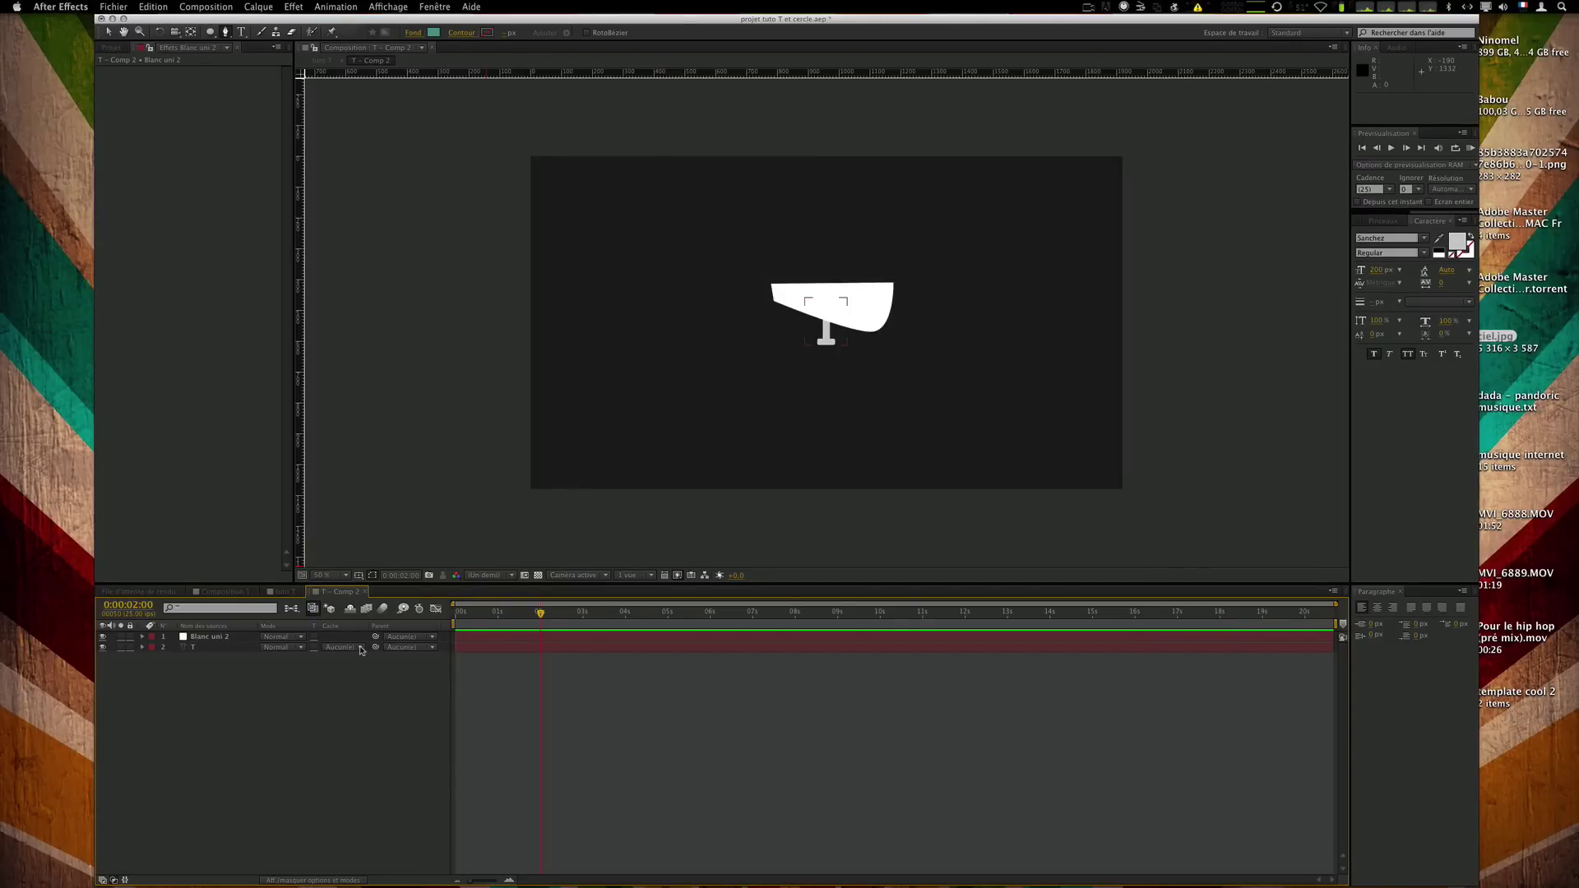
Duplicate the T layer above the white solid and use the copy as the solid's alpha track matte.
{"action": "left_click", "coordinate": [207, 650]}
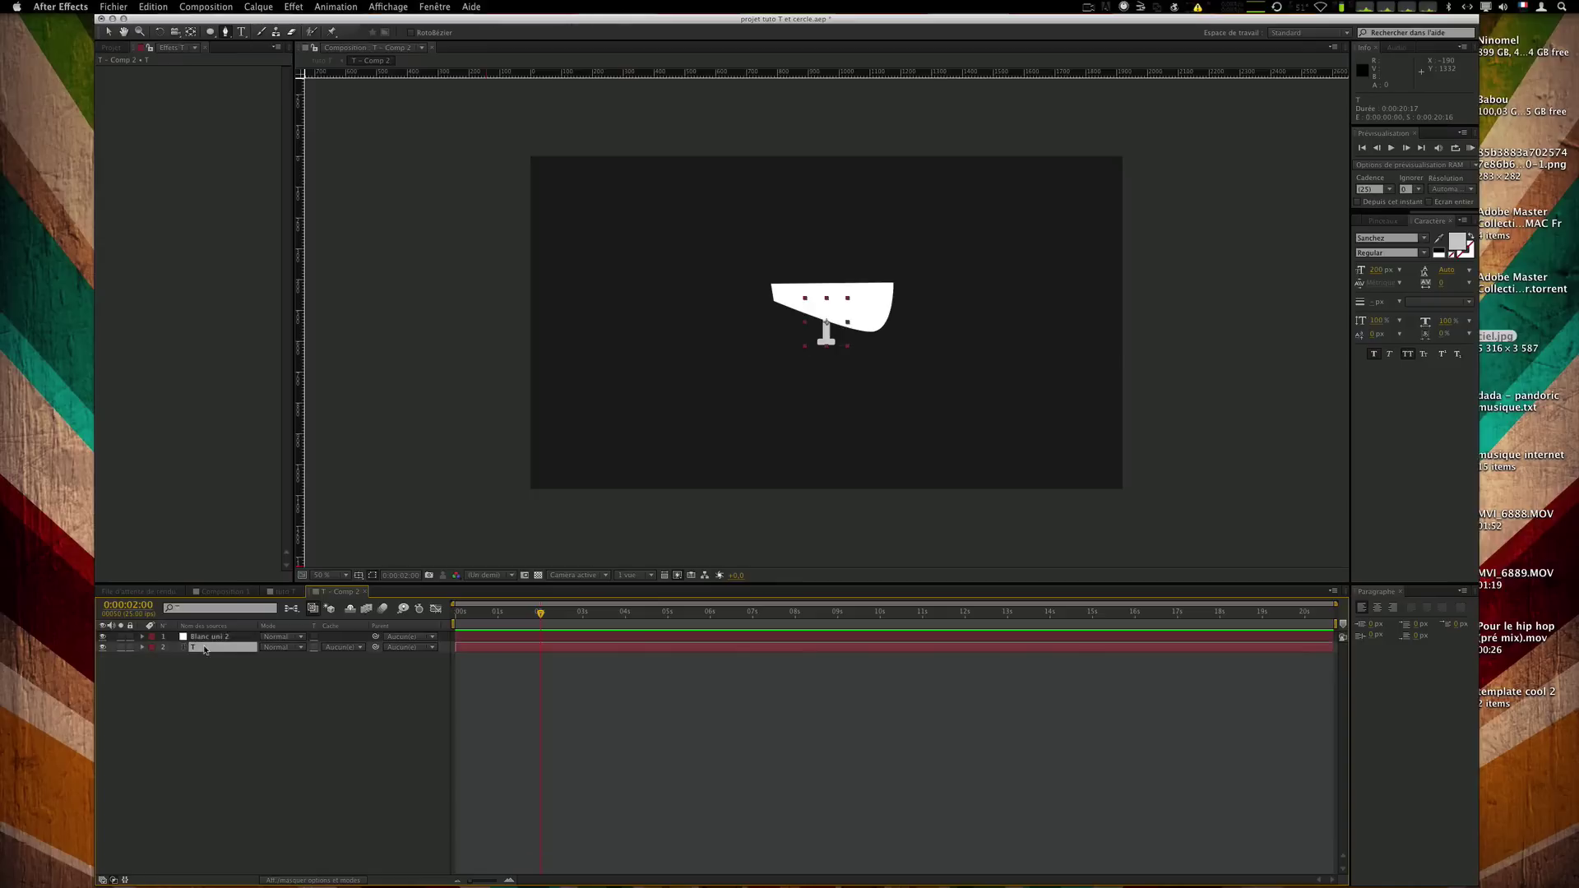
{"action": "key", "text": "super+d"}
{"action": "left_click", "coordinate": [341, 647]}
{"action": "left_click", "coordinate": [364, 691]}
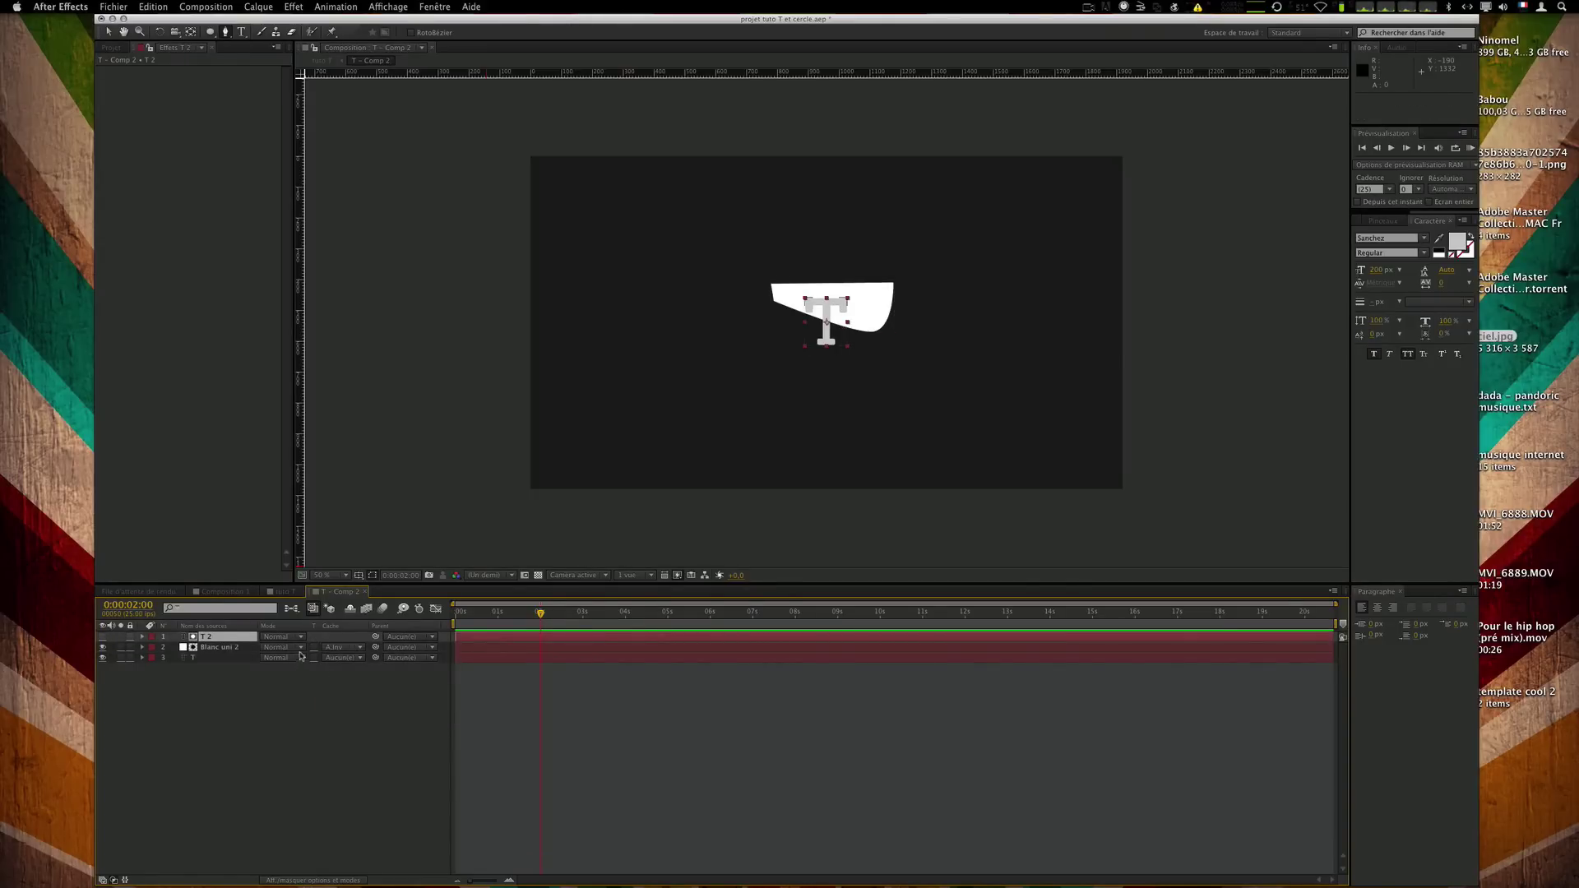
{"action": "left_click", "coordinate": [328, 649]}
{"action": "left_click", "coordinate": [354, 678]}
{"action": "key", "text": "F2"}
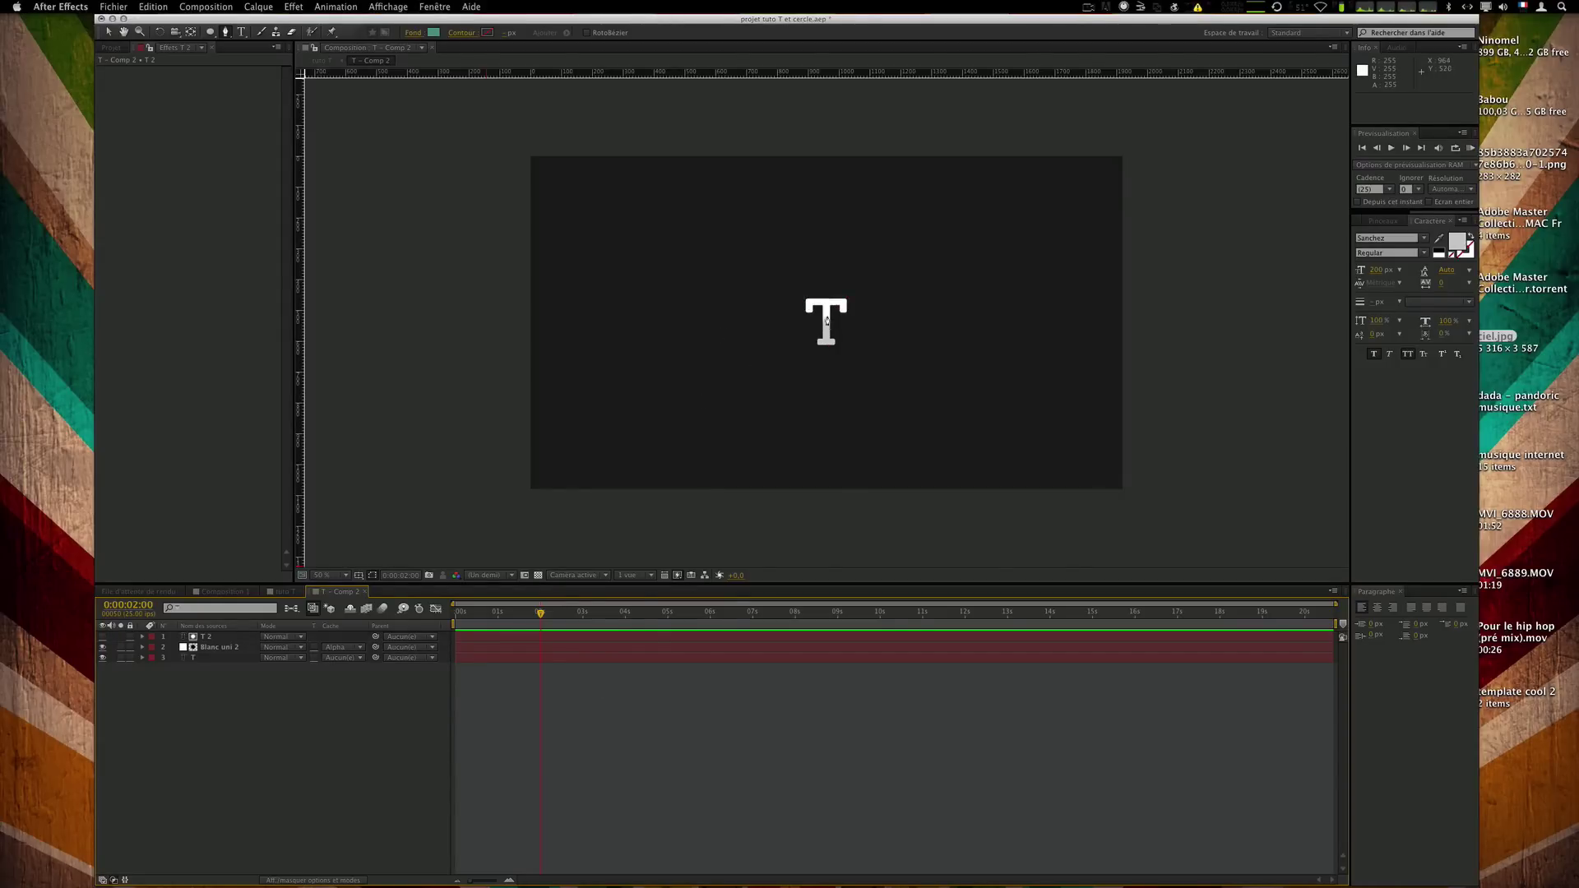
Delete the duplicate T matte layer and clip the white solid to the T by preserving the underlying transparency.
{"action": "left_click", "coordinate": [208, 648]}
{"action": "left_click", "coordinate": [212, 638]}
{"action": "key", "text": "Delete"}
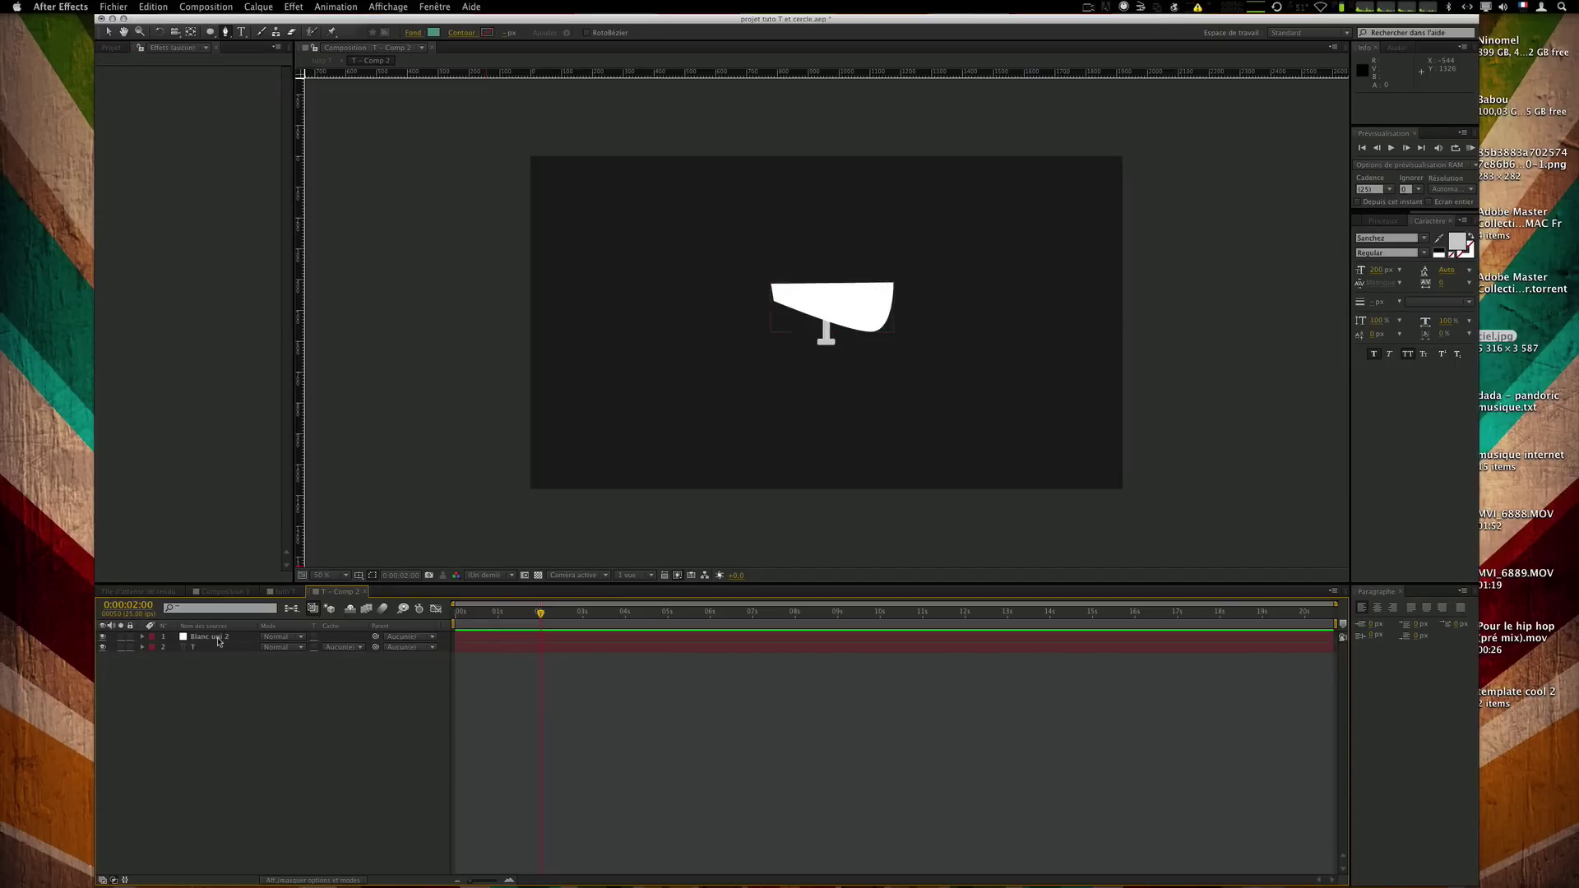
{"action": "left_click", "coordinate": [315, 638]}
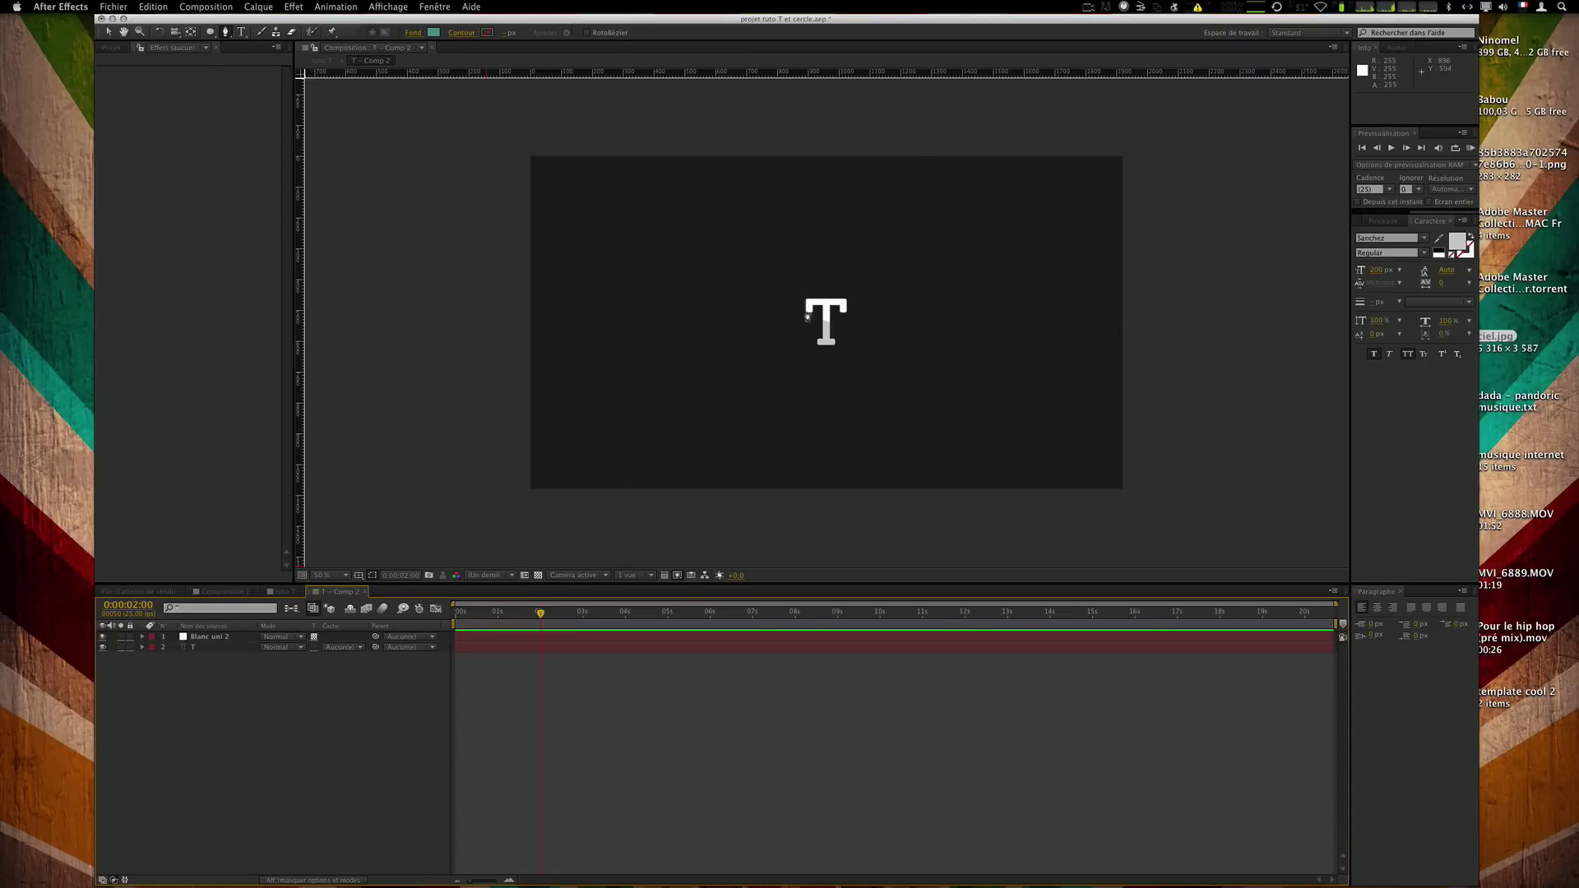
{"action": "key", "text": "period"}
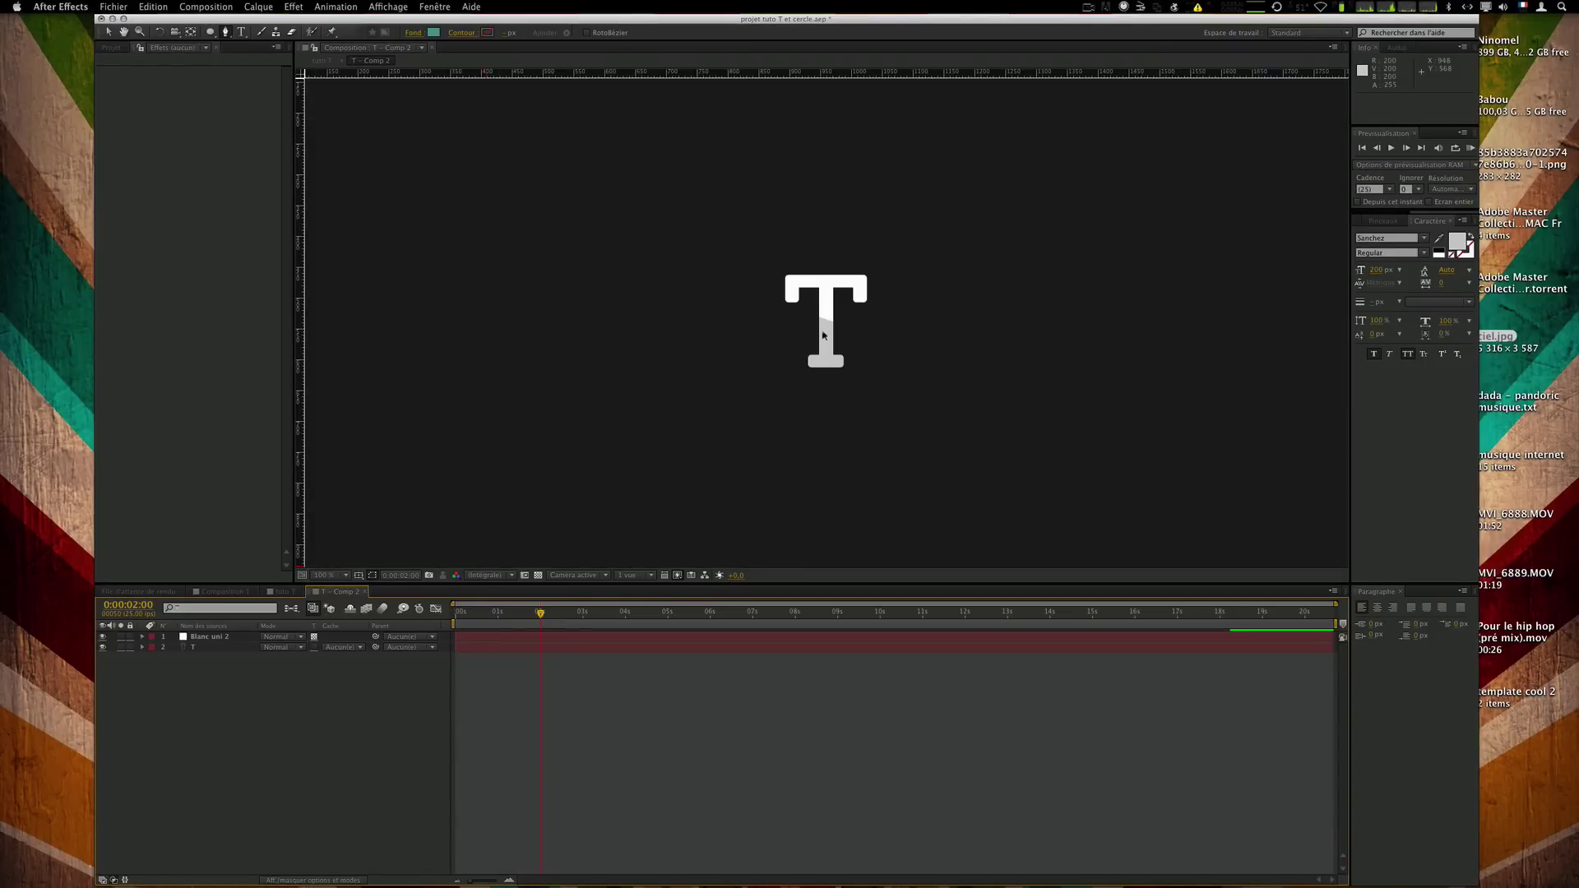
Set the white solid's mask feather to 100 pixels and compare the T with the highlight hidden and shown.
{"action": "left_click", "coordinate": [206, 640]}
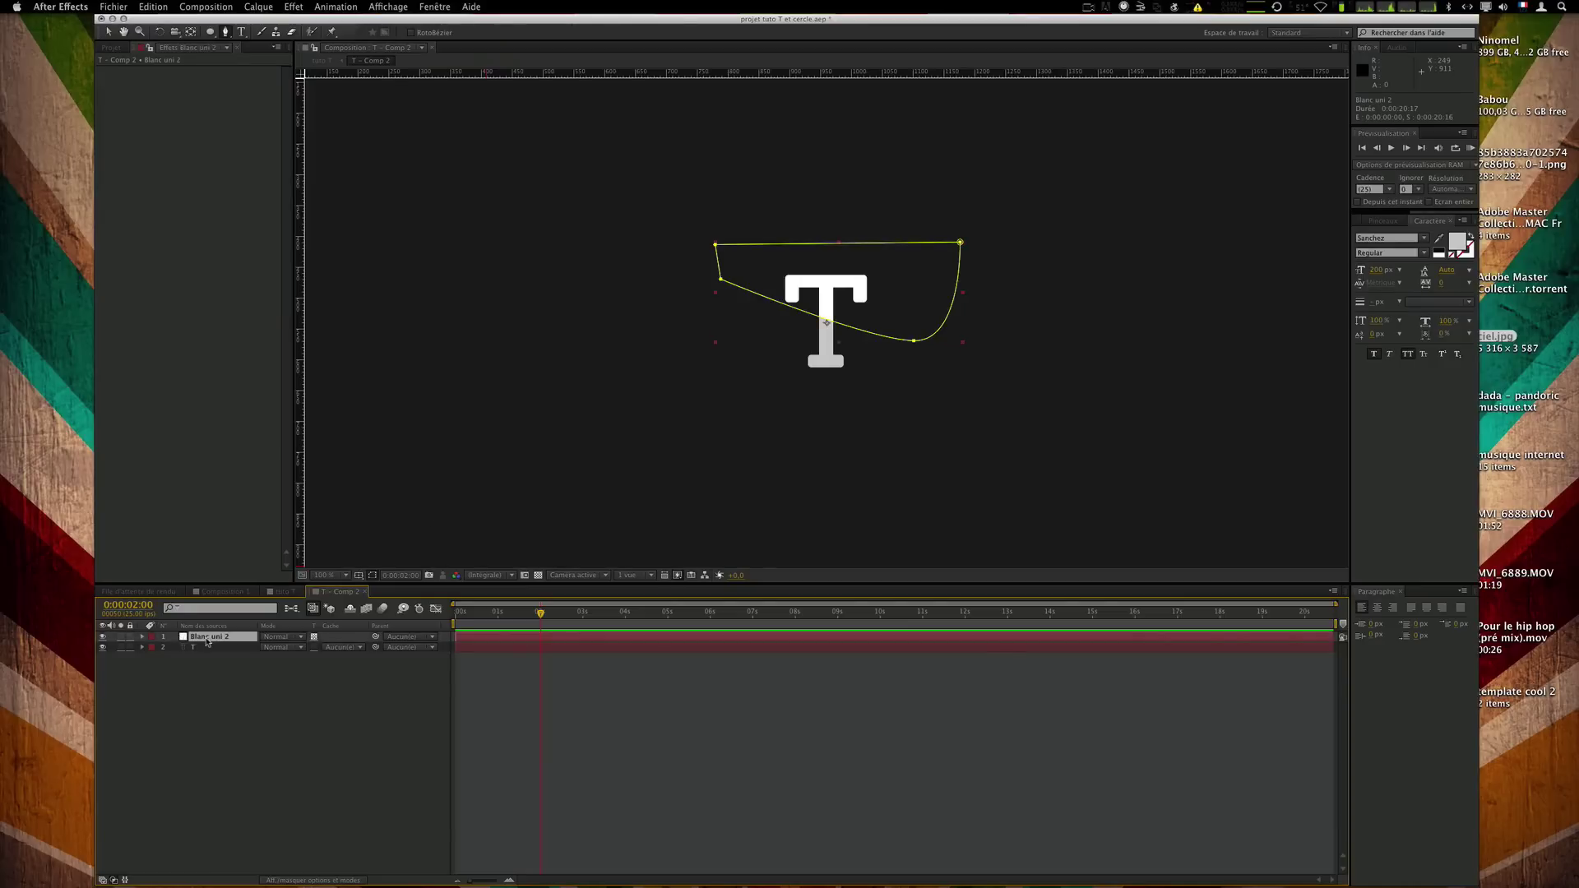
{"action": "key", "text": "f"}
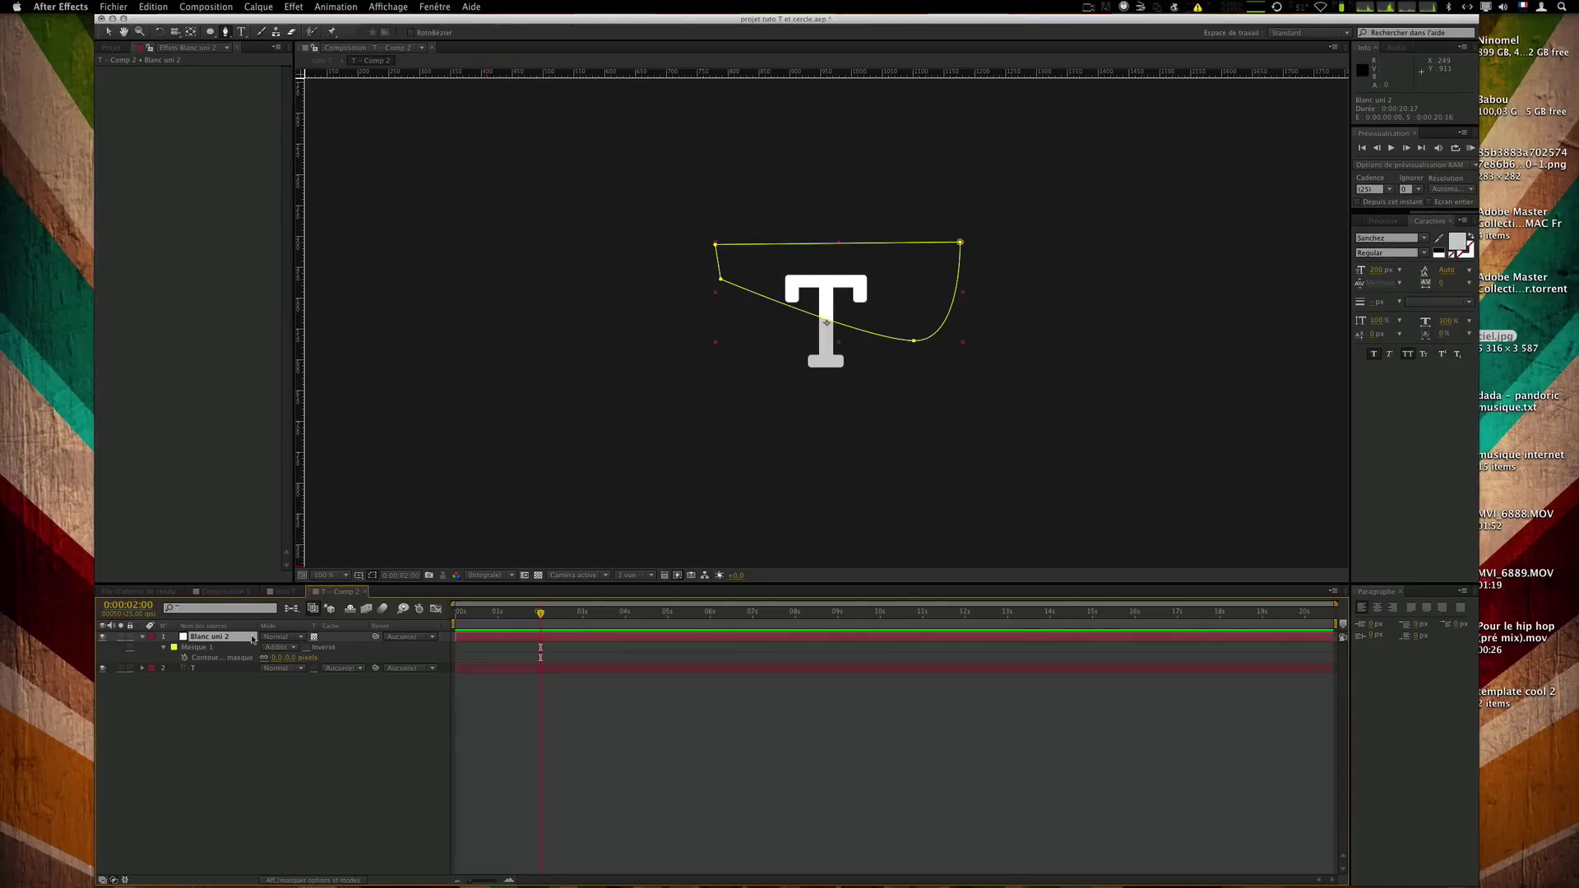
{"action": "left_click", "coordinate": [293, 659]}
{"action": "type", "text": "13"}
{"action": "key", "text": "Return"}
{"action": "mouse_move", "coordinate": [333, 657]}
{"action": "left_mouse_down"}
{"action": "mouse_move", "coordinate": [358, 657]}
{"action": "mouse_move", "coordinate": [345, 657]}
{"action": "left_mouse_up"}
{"action": "left_click", "coordinate": [301, 658]}
{"action": "type", "text": "100"}
{"action": "key", "text": "Return"}
{"action": "left_click", "coordinate": [708, 403]}
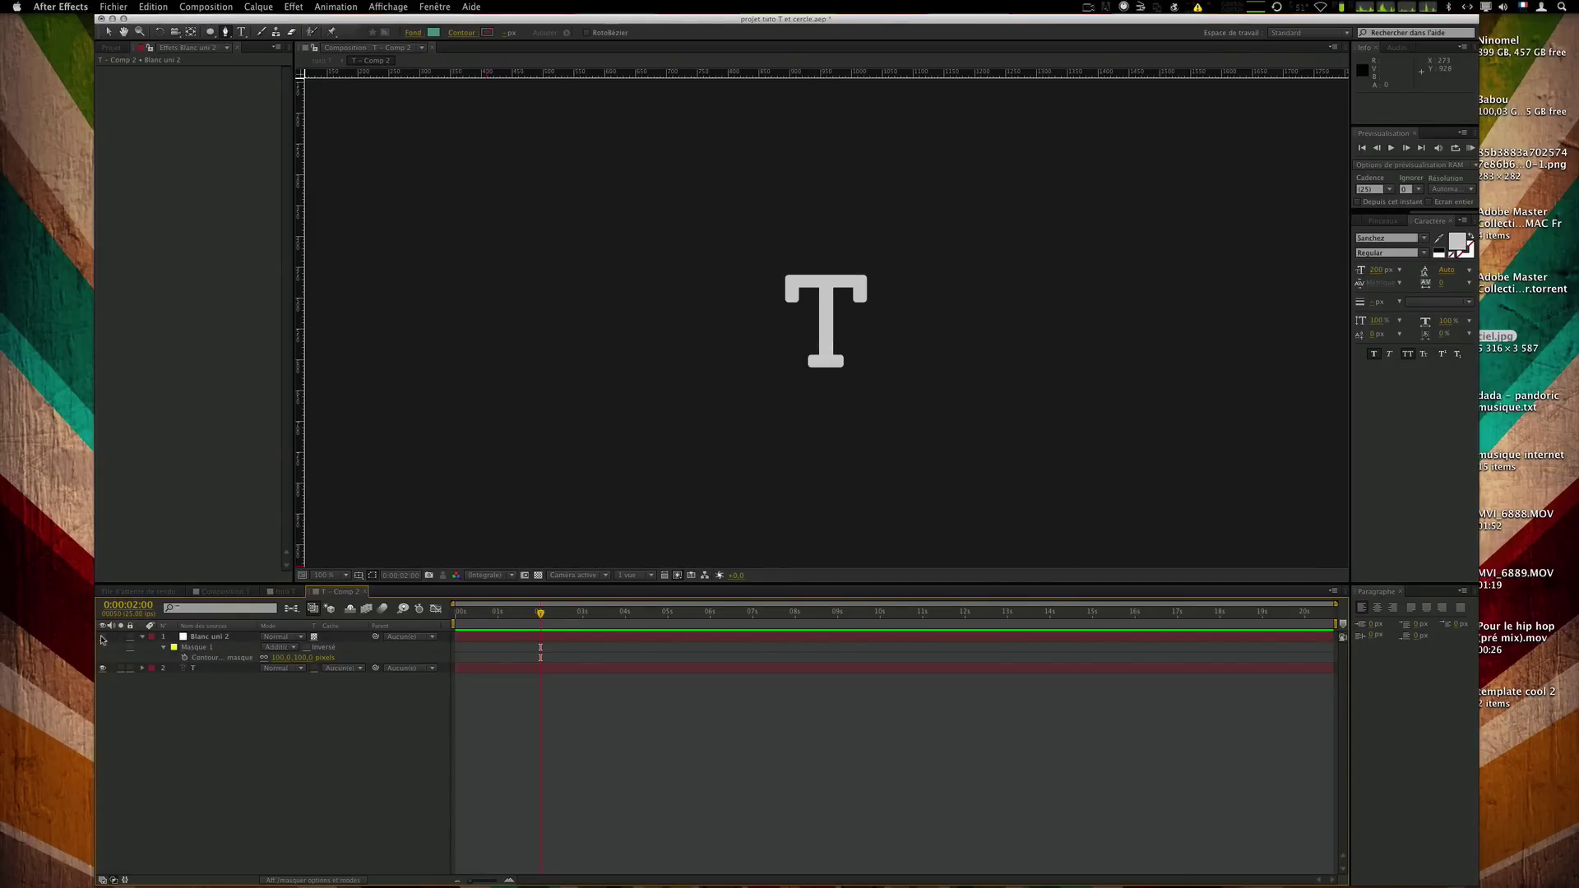
Duplicate the white solid's mask and set the copy's feather to 0 pixels.
{"action": "left_click", "coordinate": [193, 647]}
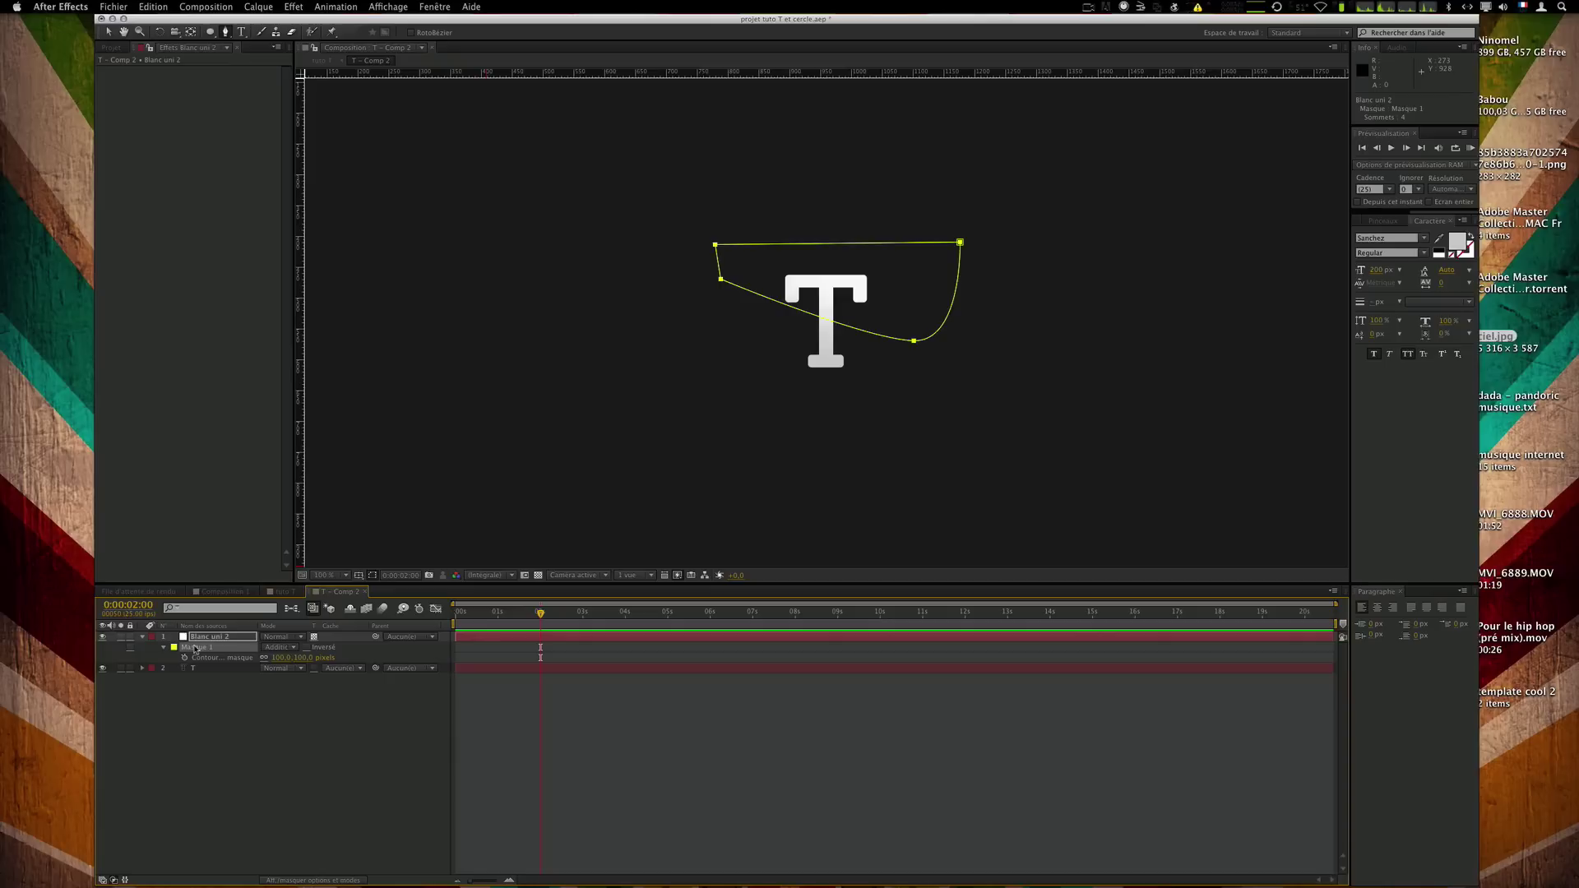
{"action": "key", "text": "super+d"}
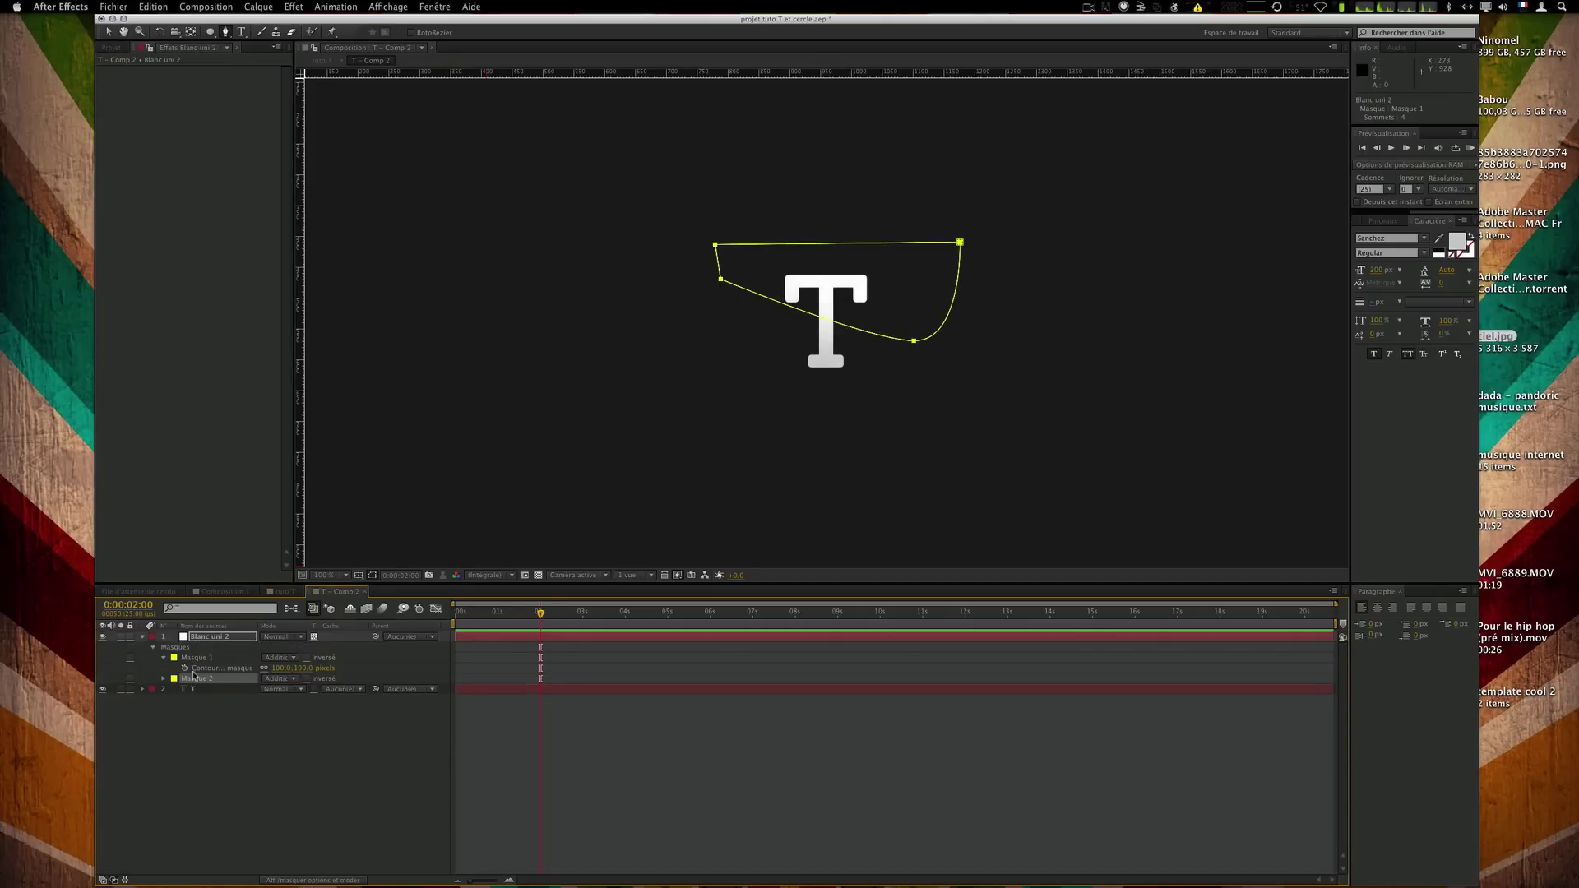
{"action": "key", "text": "m"}
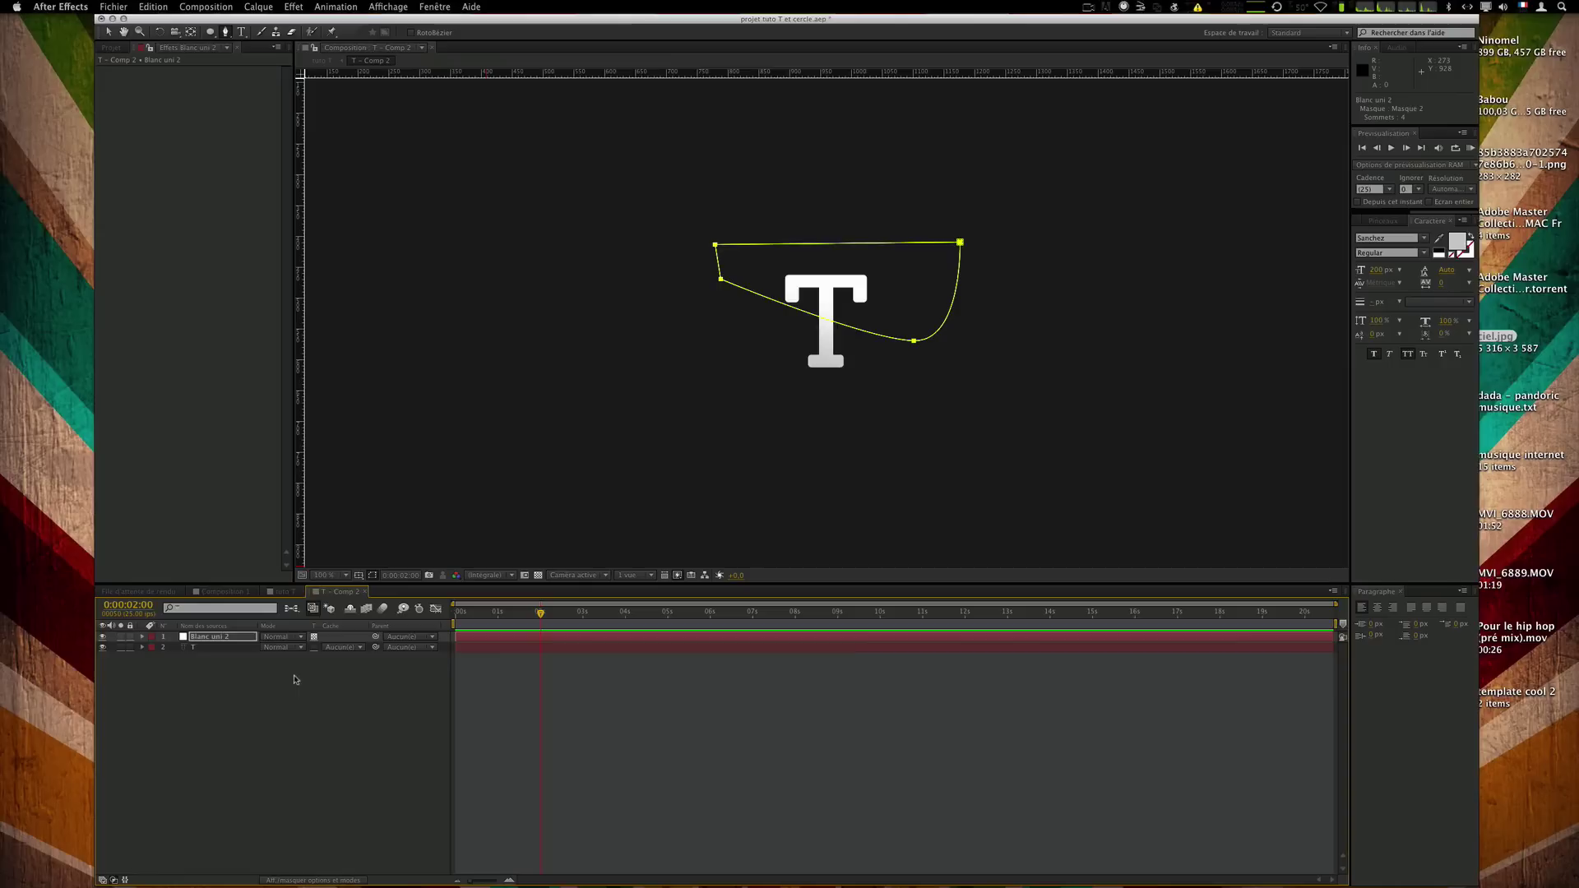
{"action": "key", "text": "f"}
{"action": "left_click", "coordinate": [304, 679]}
{"action": "type", "text": "0"}
{"action": "key", "text": "Return"}
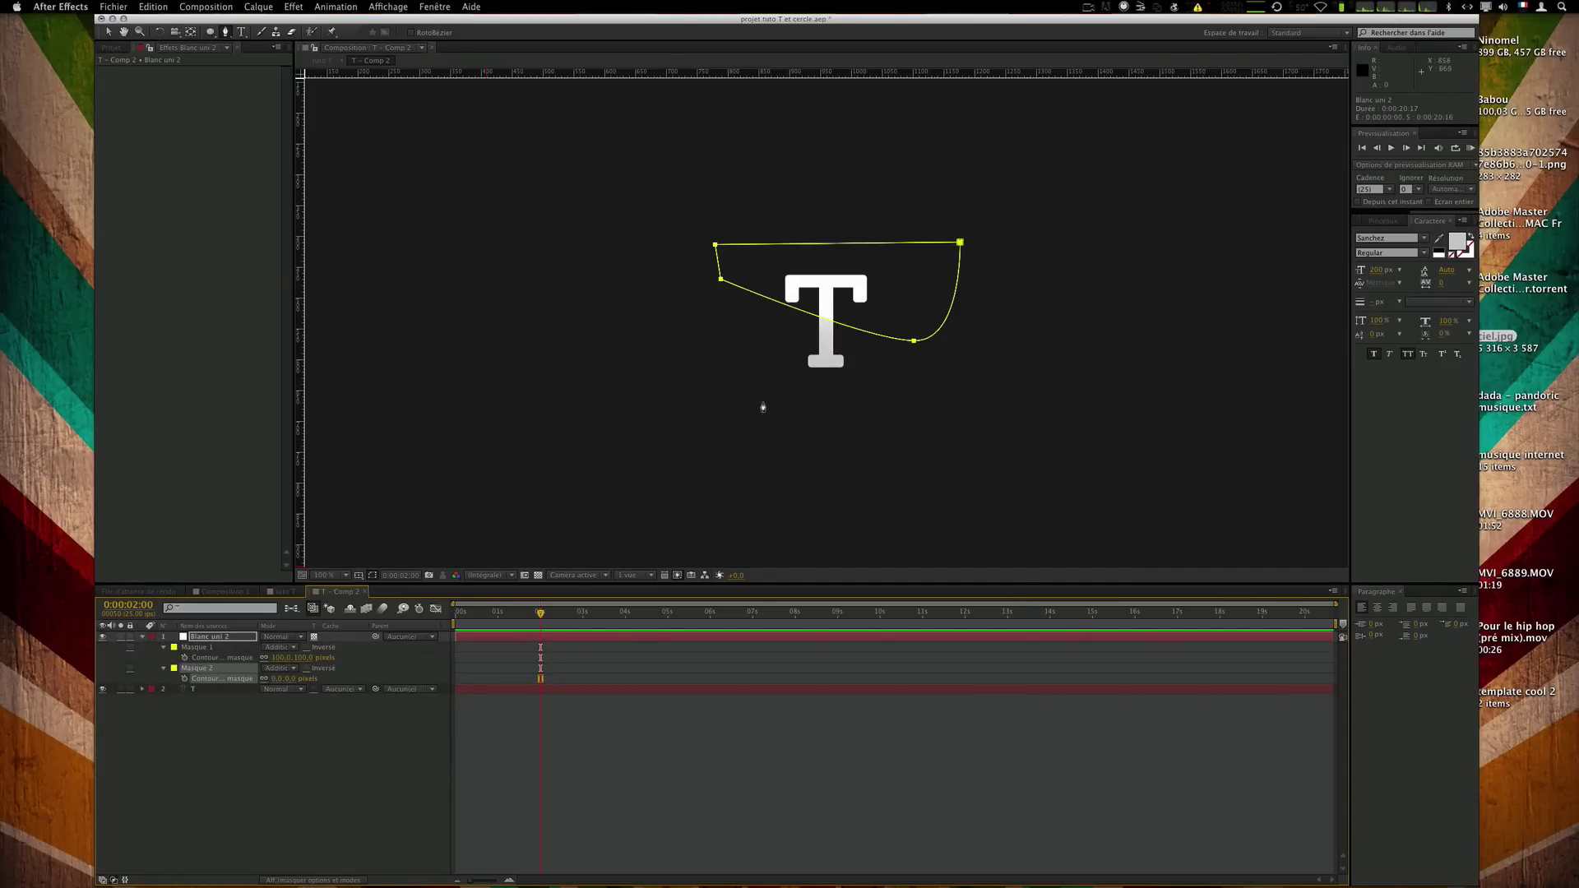
Move the duplicated mask upward and rotate it about 15 degrees counter-clockwise so its edge crosses the T's upper part.
{"action": "key", "text": "v"}
{"action": "double_click", "coordinate": [914, 341]}
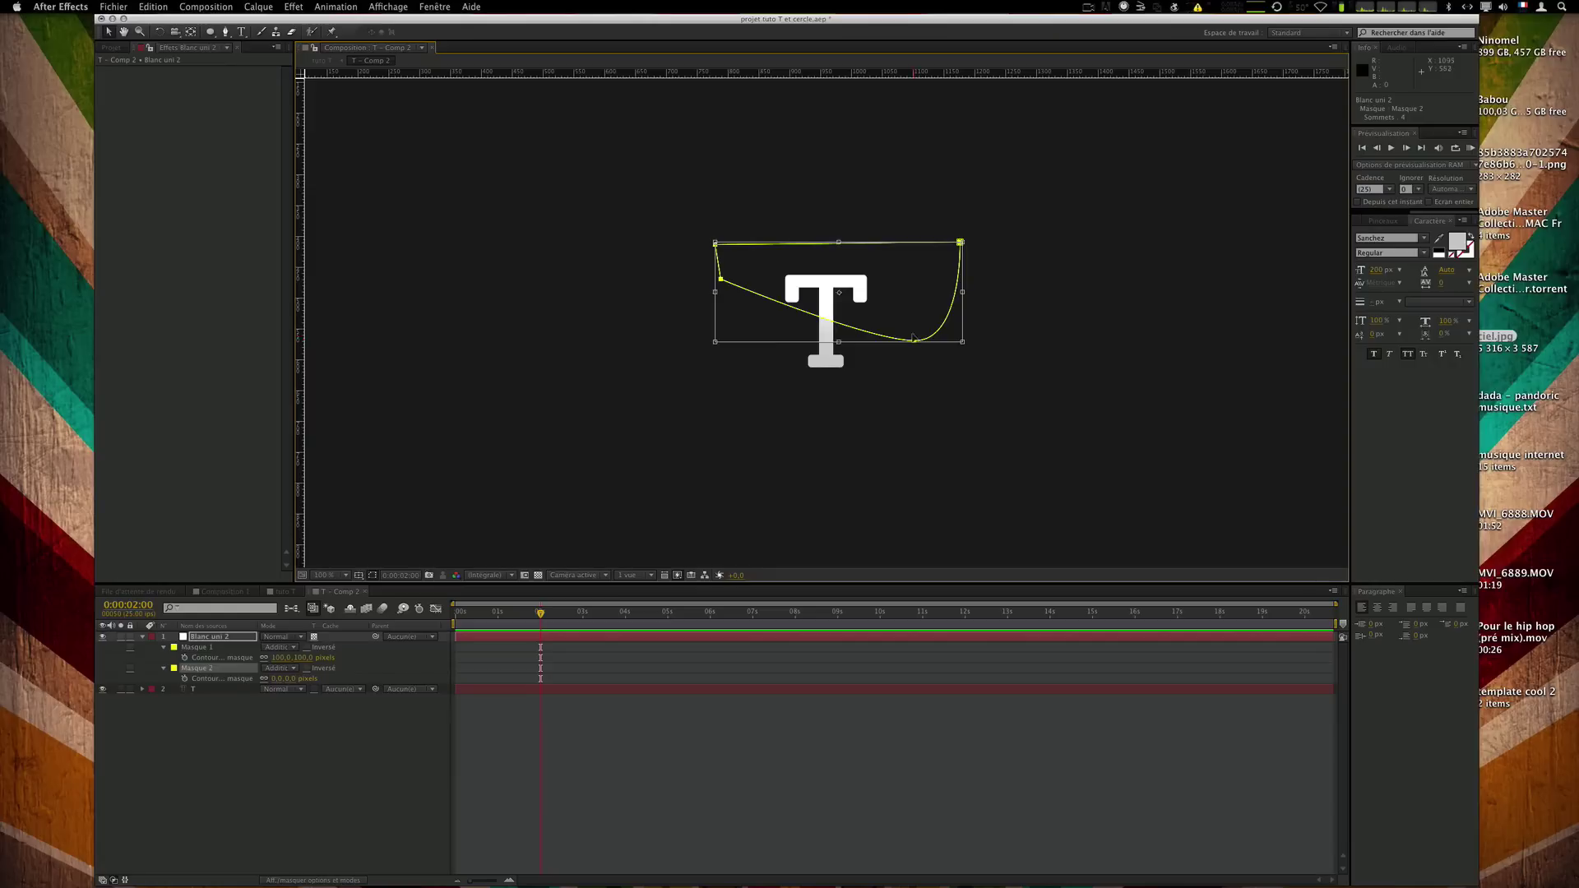
{"action": "left_click_drag", "start_coordinate": [899, 316], "coordinate": [888, 280]}
{"action": "left_click_drag", "start_coordinate": [696, 304], "coordinate": [777, 288]}
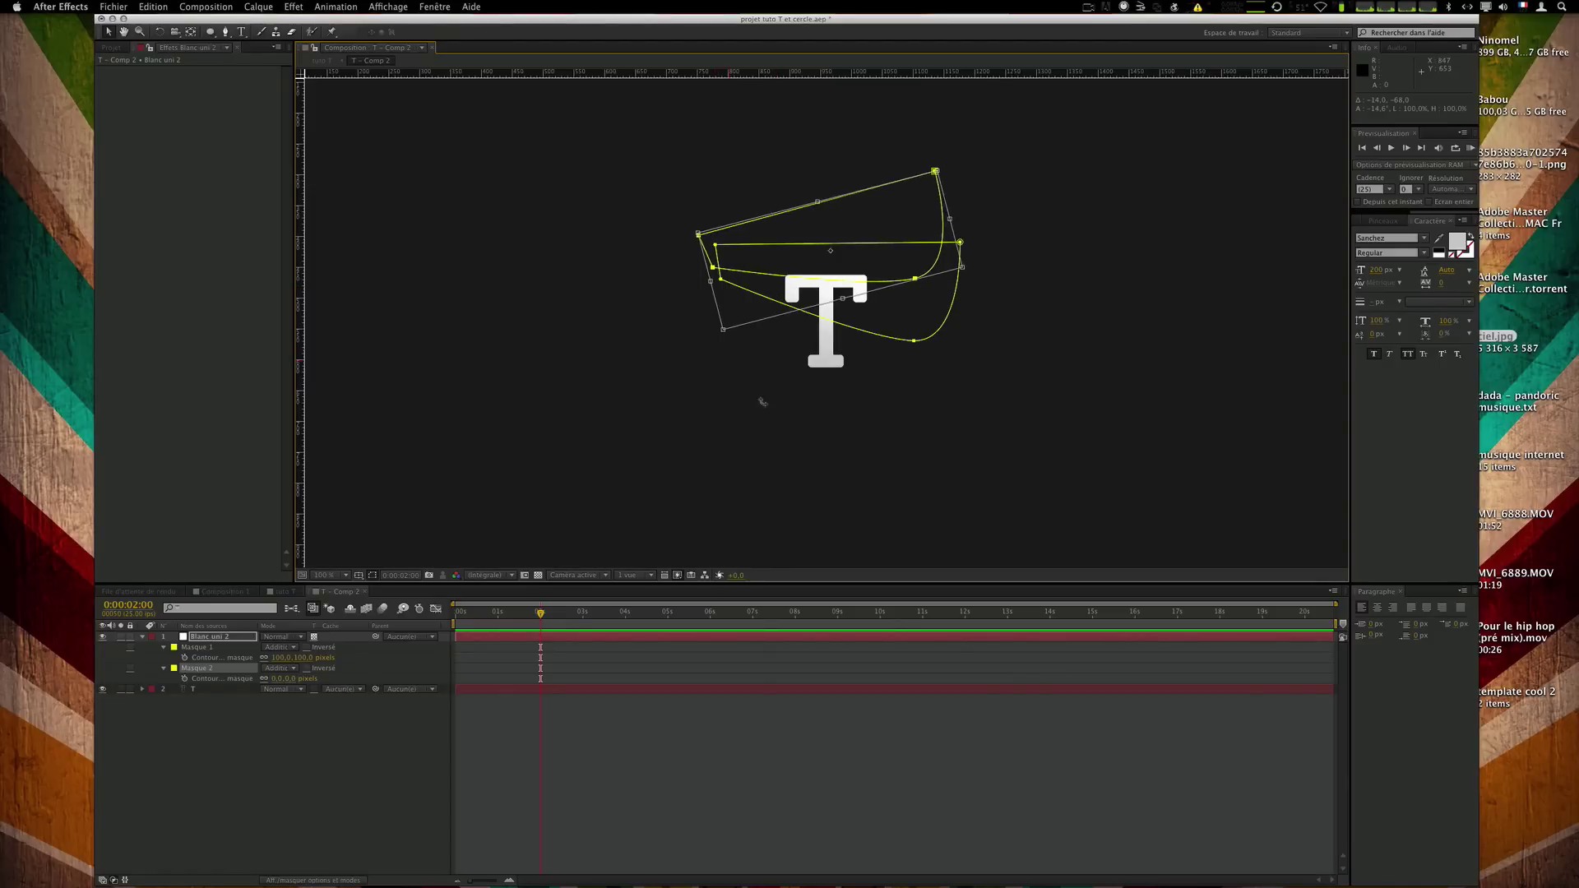
{"action": "left_click", "coordinate": [997, 742]}
{"action": "key", "text": "comma"}
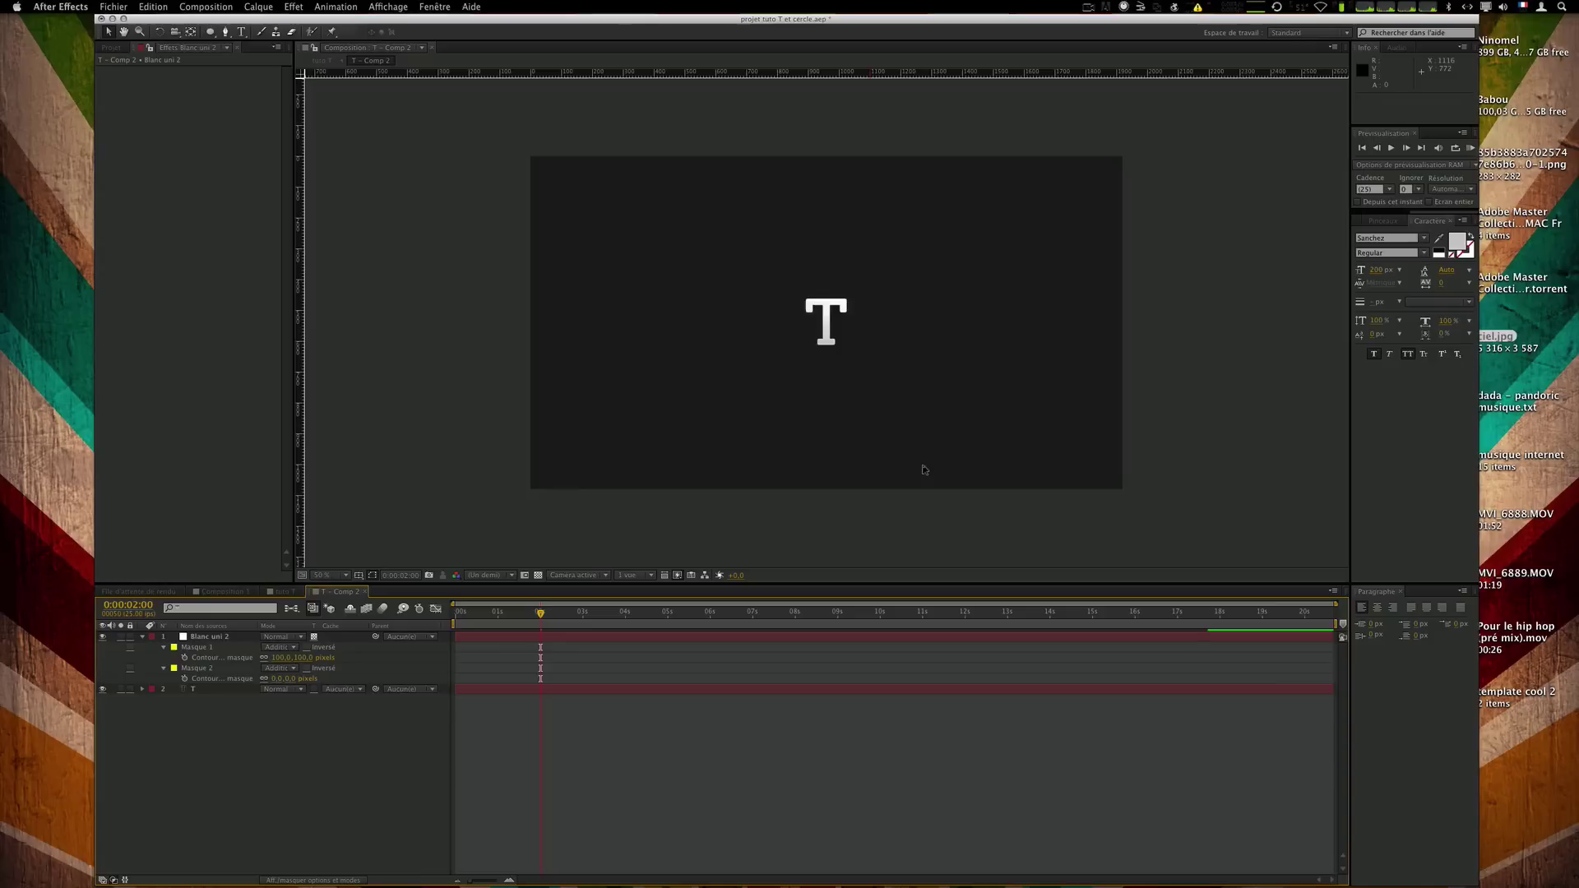
Return to the "tuto T" composition and compare the logo with the "T - Comp 2" layer hidden and shown.
{"action": "left_click", "coordinate": [366, 594]}
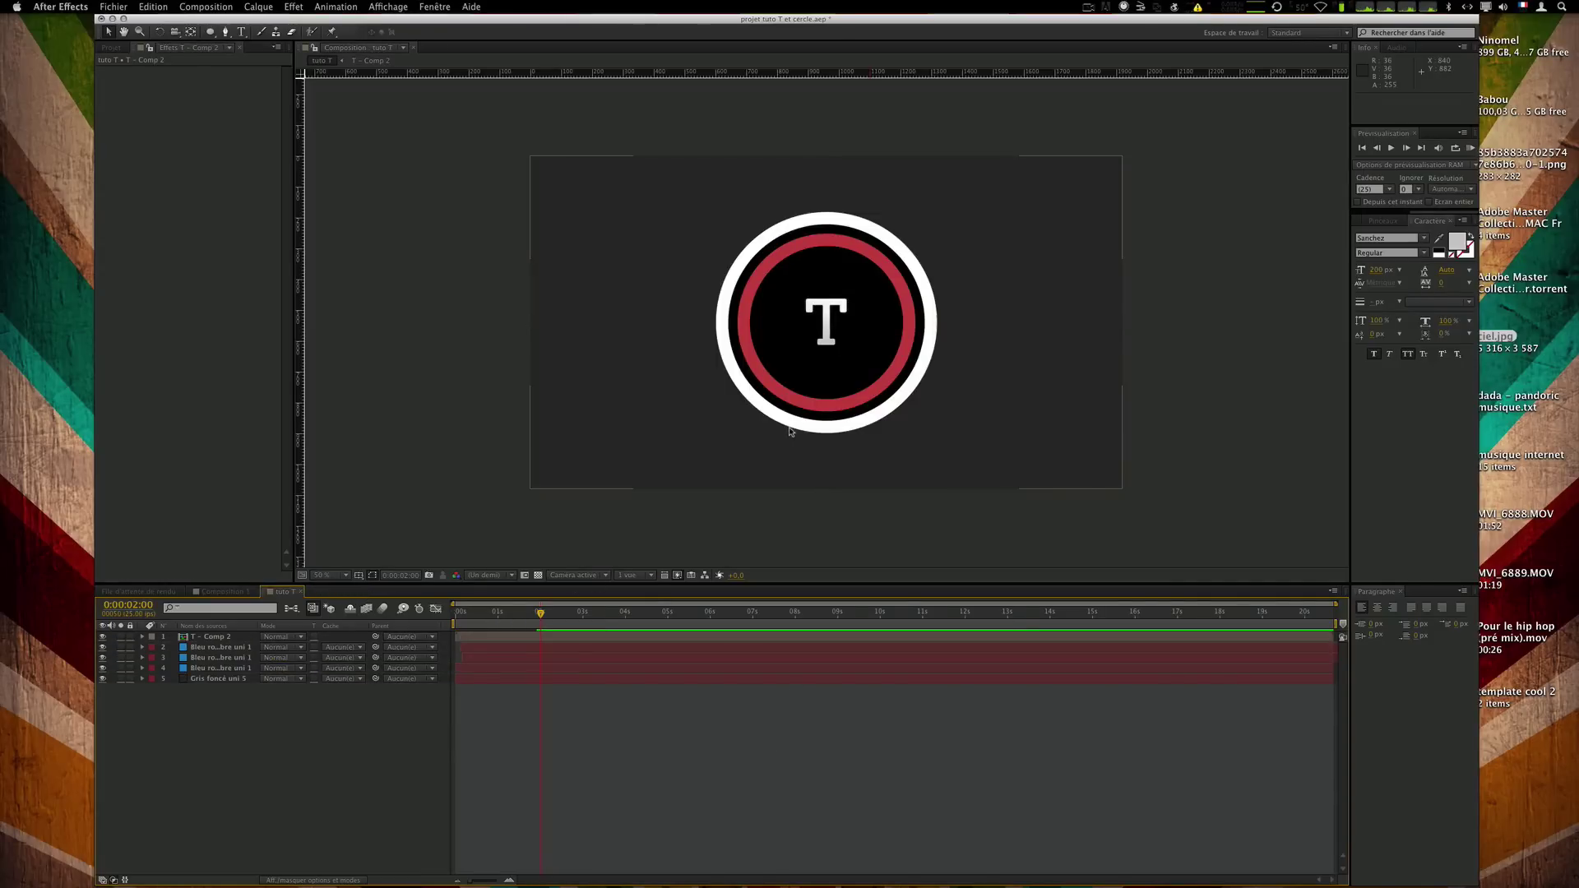
{"action": "key", "text": "period"}
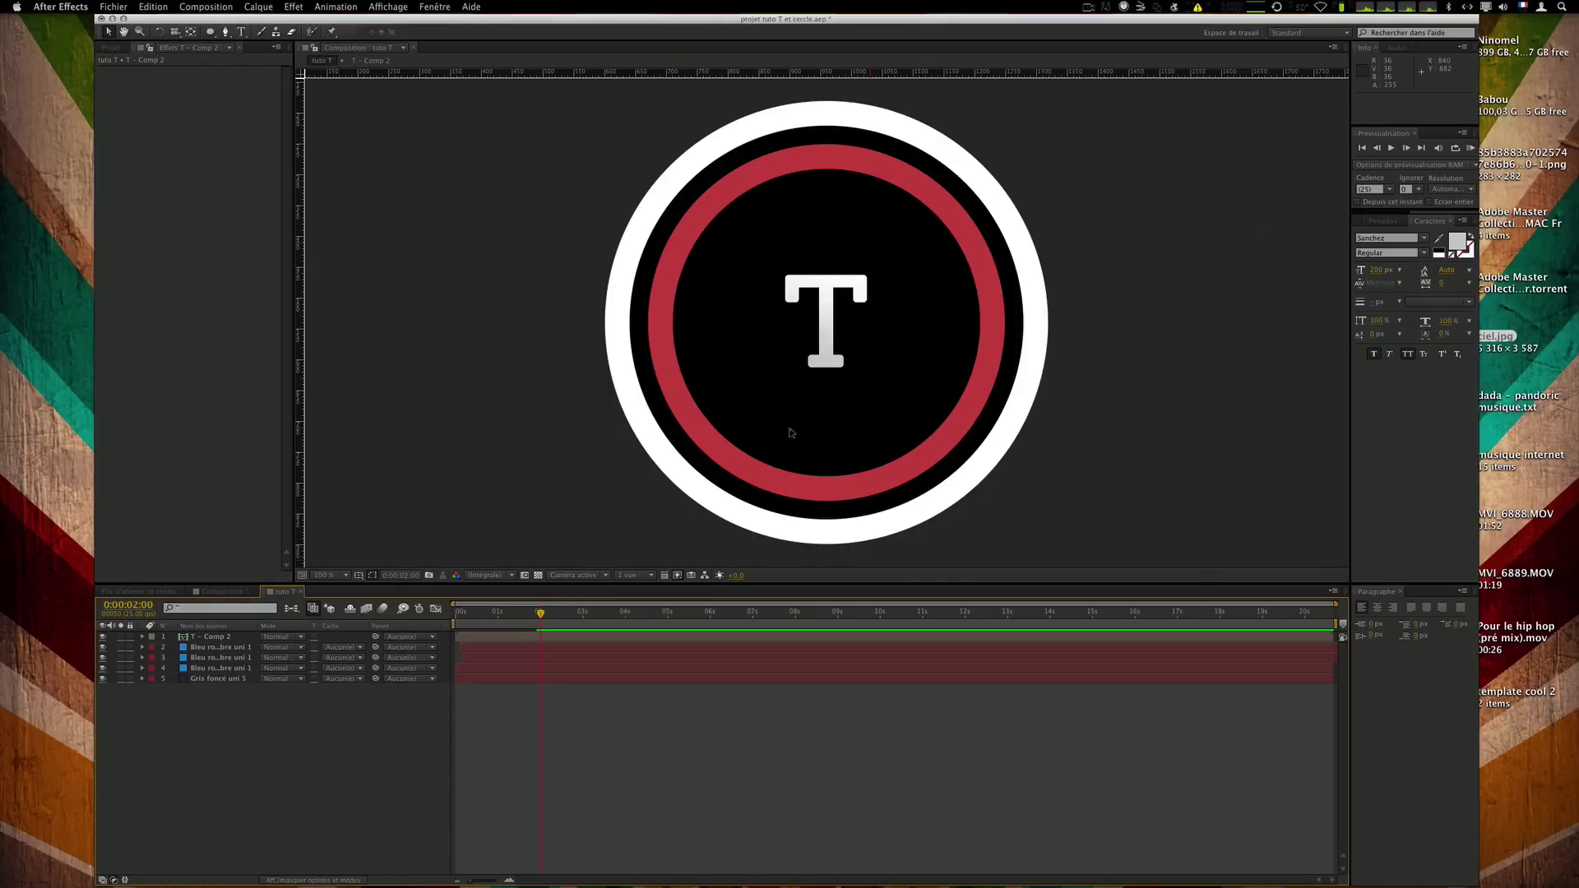
{"action": "key", "text": "comma"}
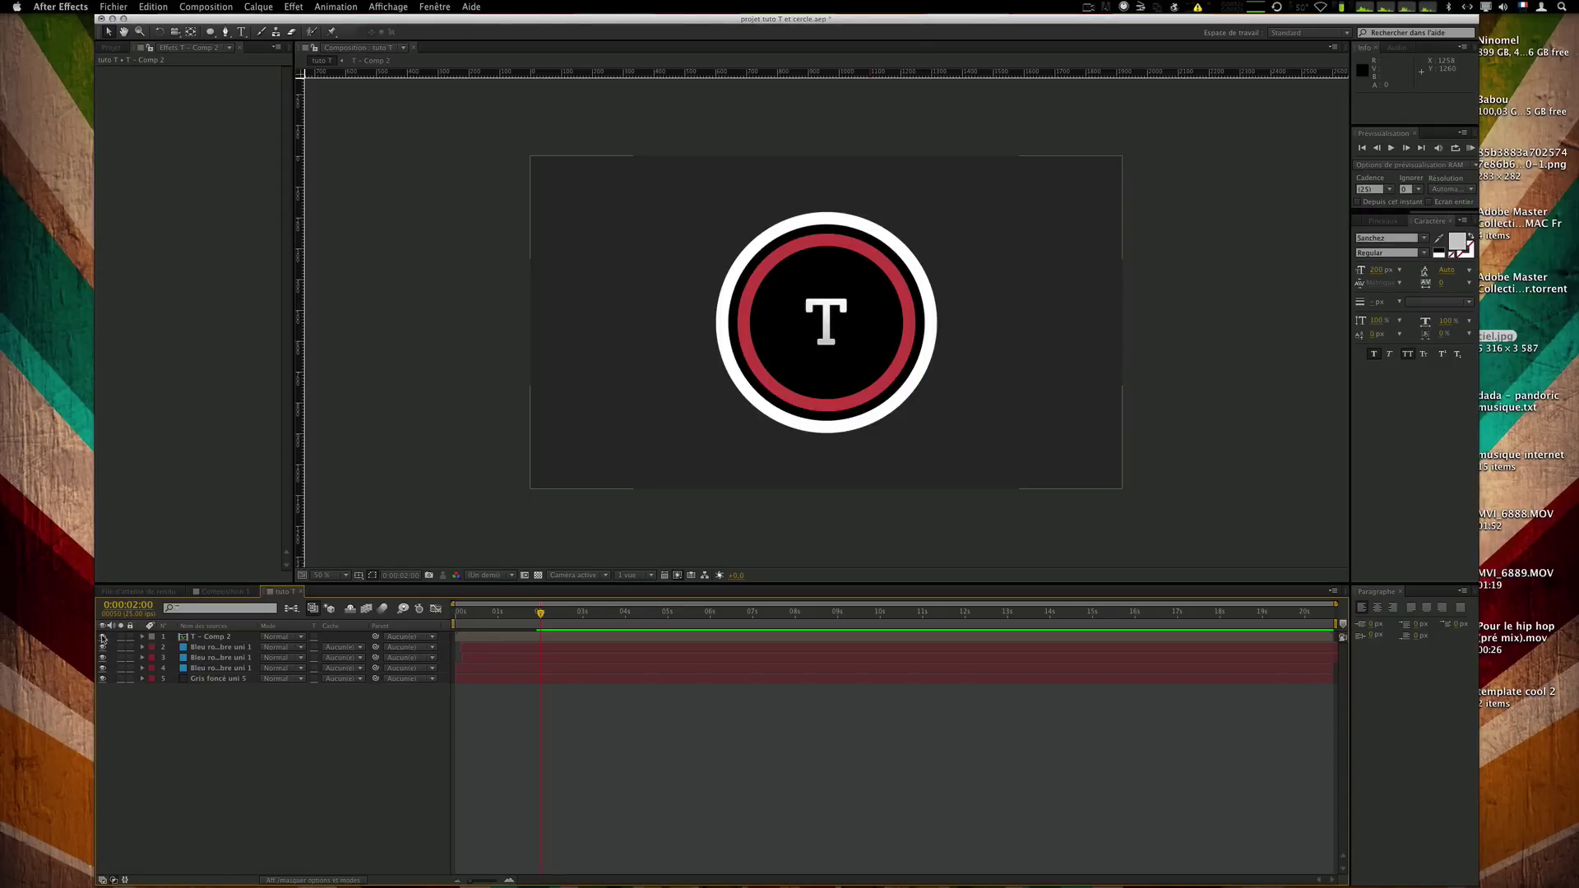
{"action": "left_click", "coordinate": [102, 637]}
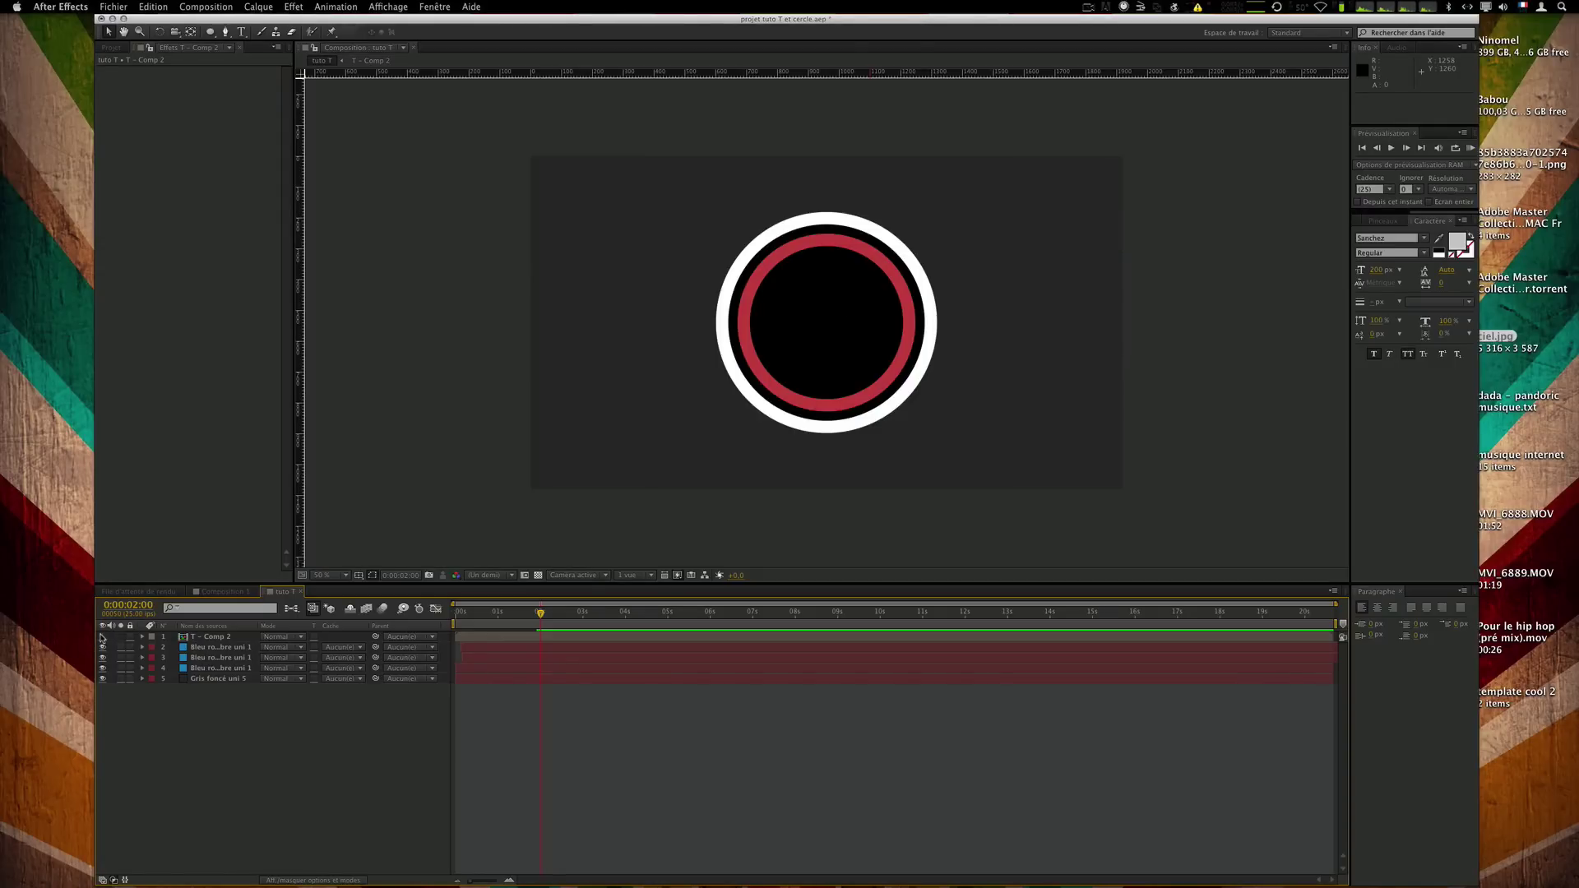
{"action": "left_click", "coordinate": [103, 637]}
Keyframe the "T - Comp 2" layer's scale to 0% at 0:00:00:22 and 100% at 0:00:02:00.
{"action": "left_click", "coordinate": [462, 680]}
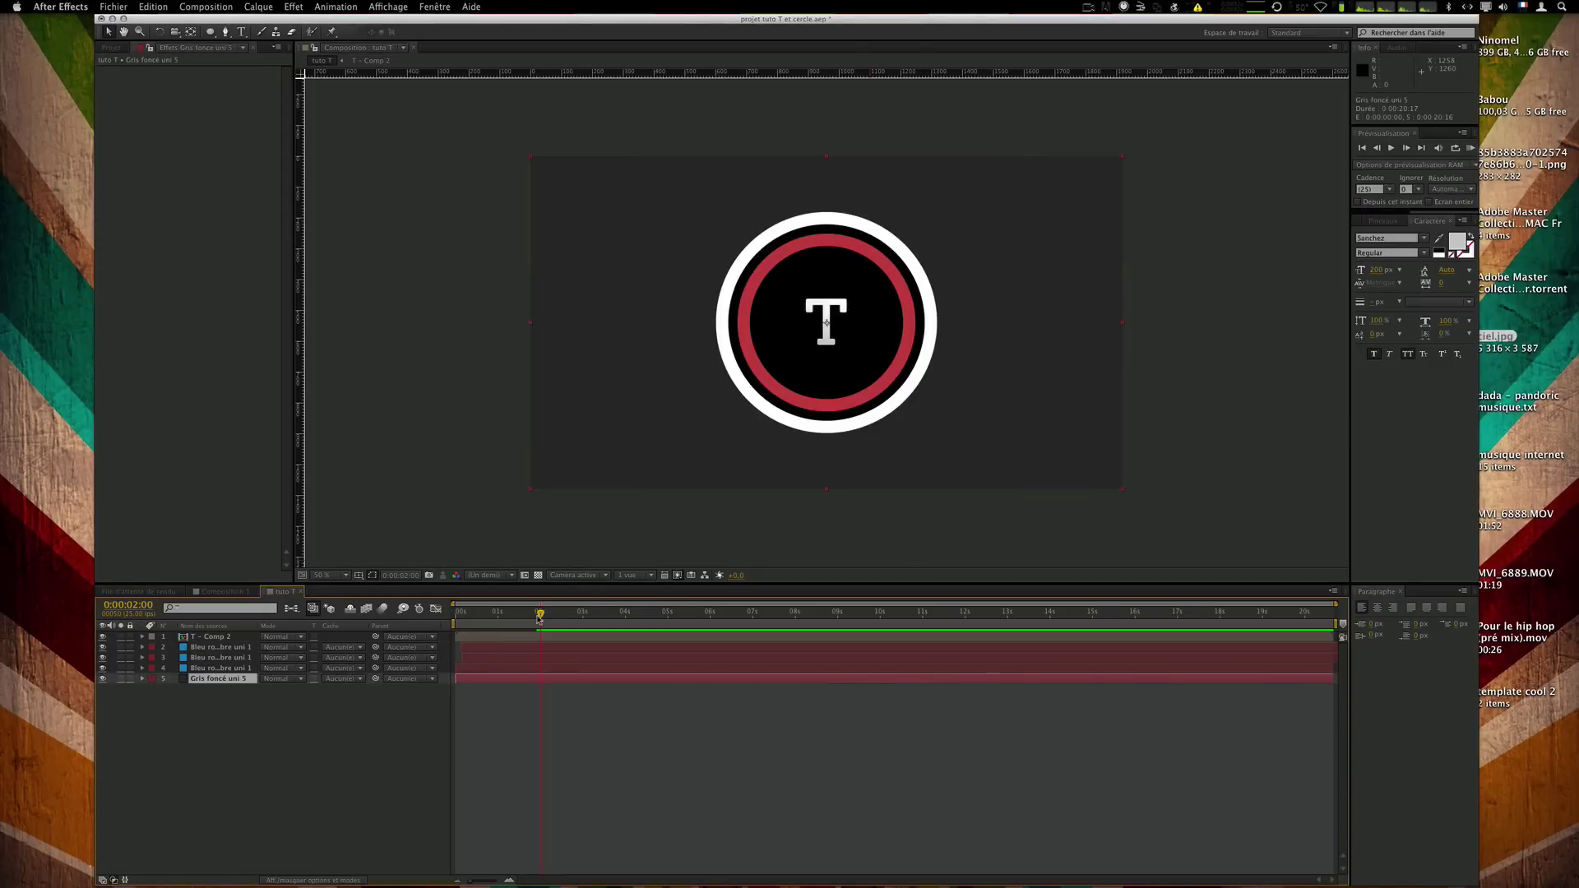
{"action": "mouse_move", "coordinate": [541, 619]}
{"action": "left_mouse_down"}
{"action": "mouse_move", "coordinate": [476, 619]}
{"action": "mouse_move", "coordinate": [540, 619]}
{"action": "left_mouse_up"}
{"action": "left_click", "coordinate": [224, 639]}
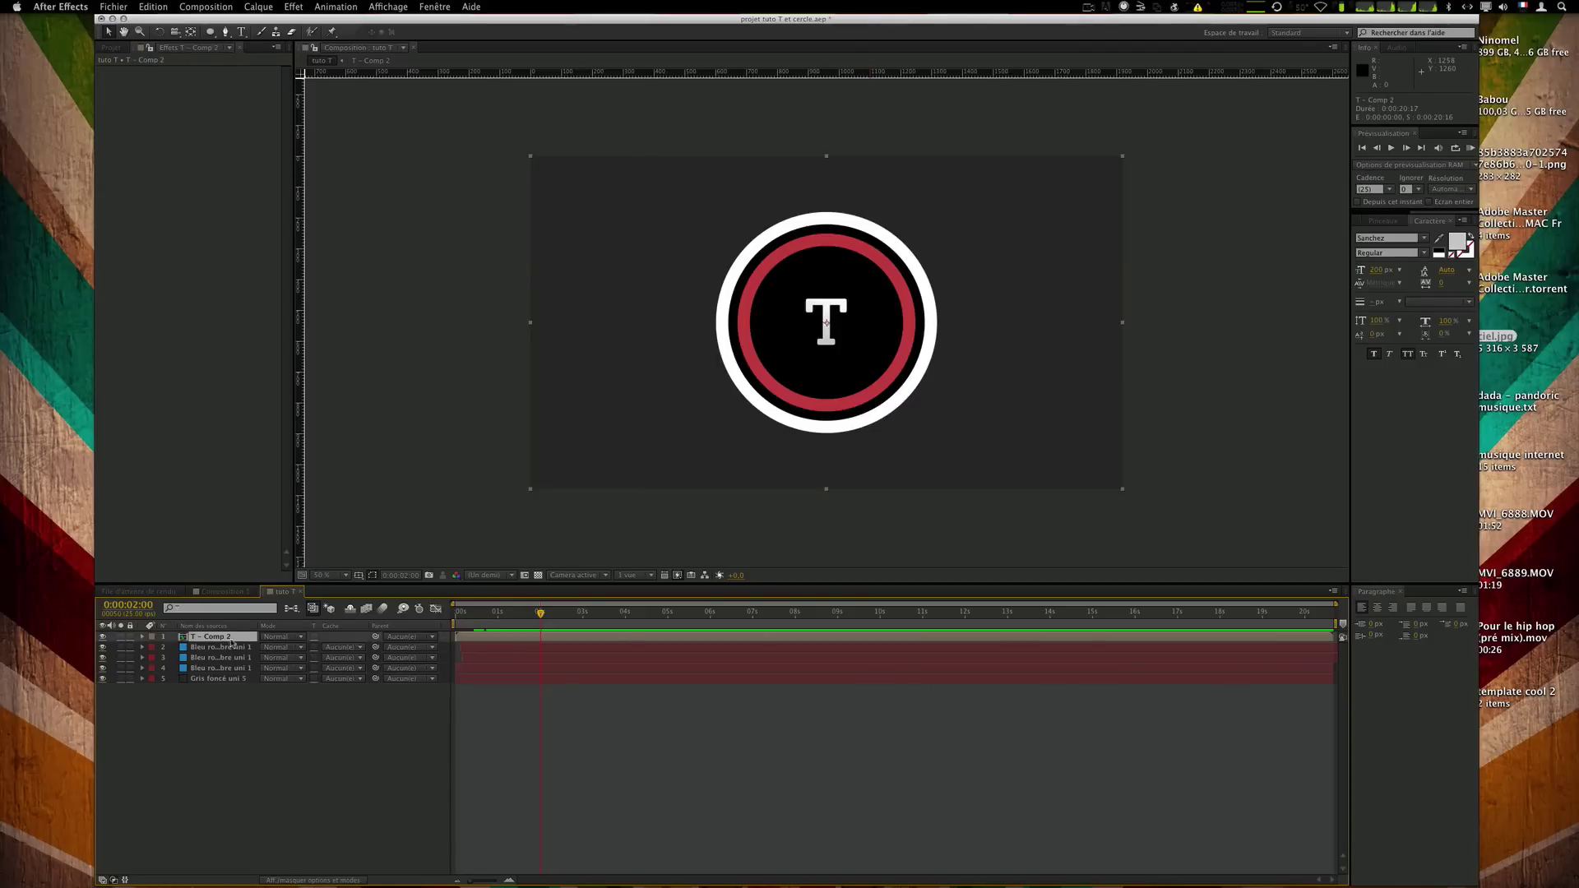
{"action": "key", "text": "p"}
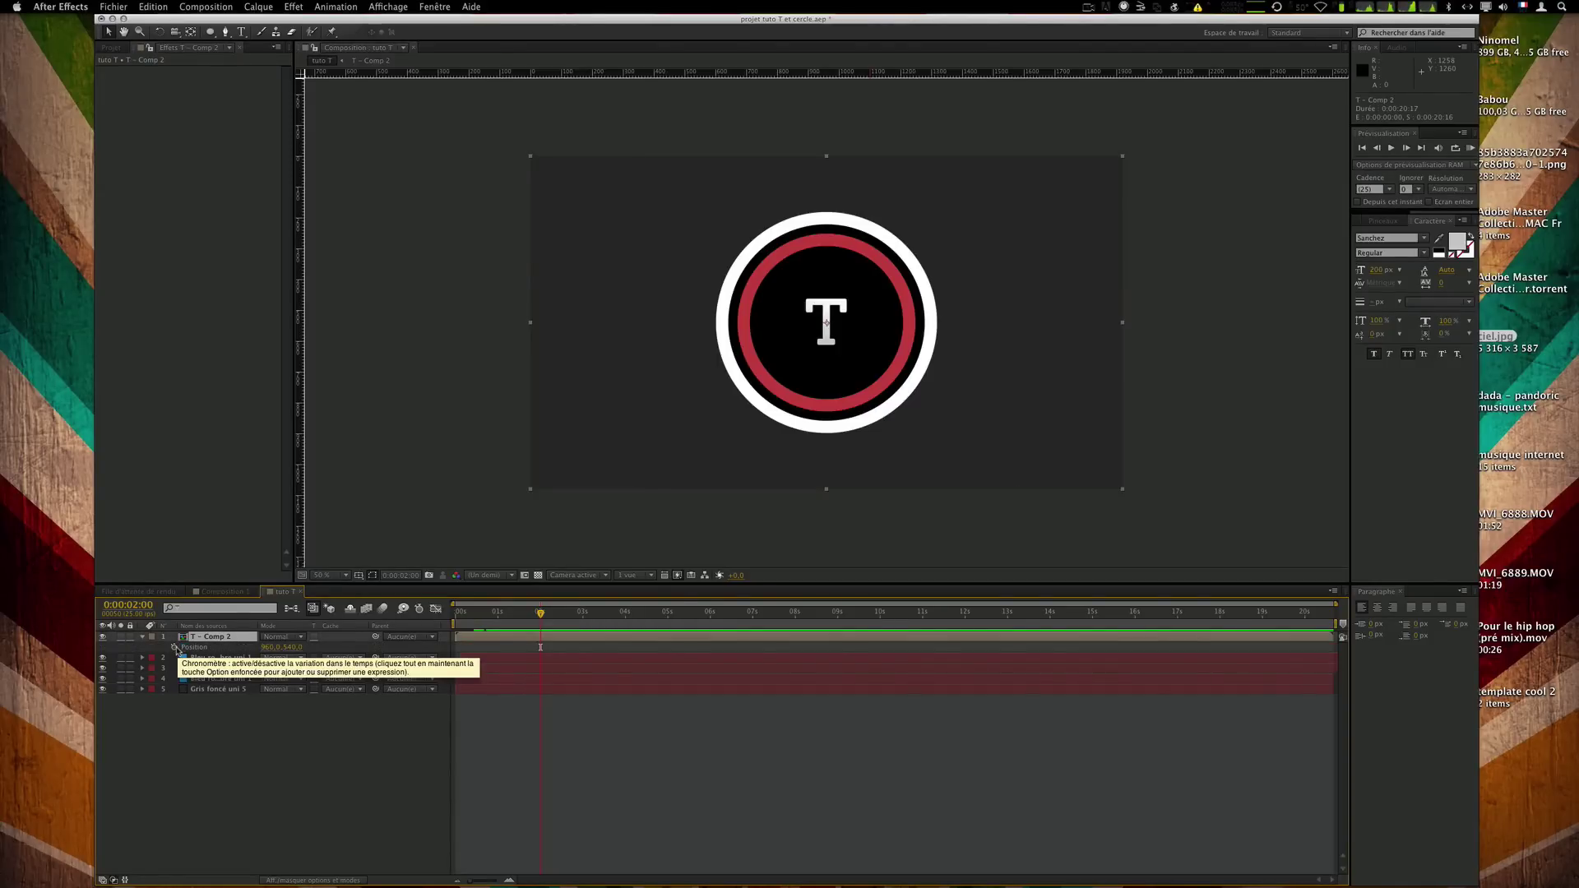
{"action": "key", "text": "s"}
{"action": "left_click", "coordinate": [174, 648]}
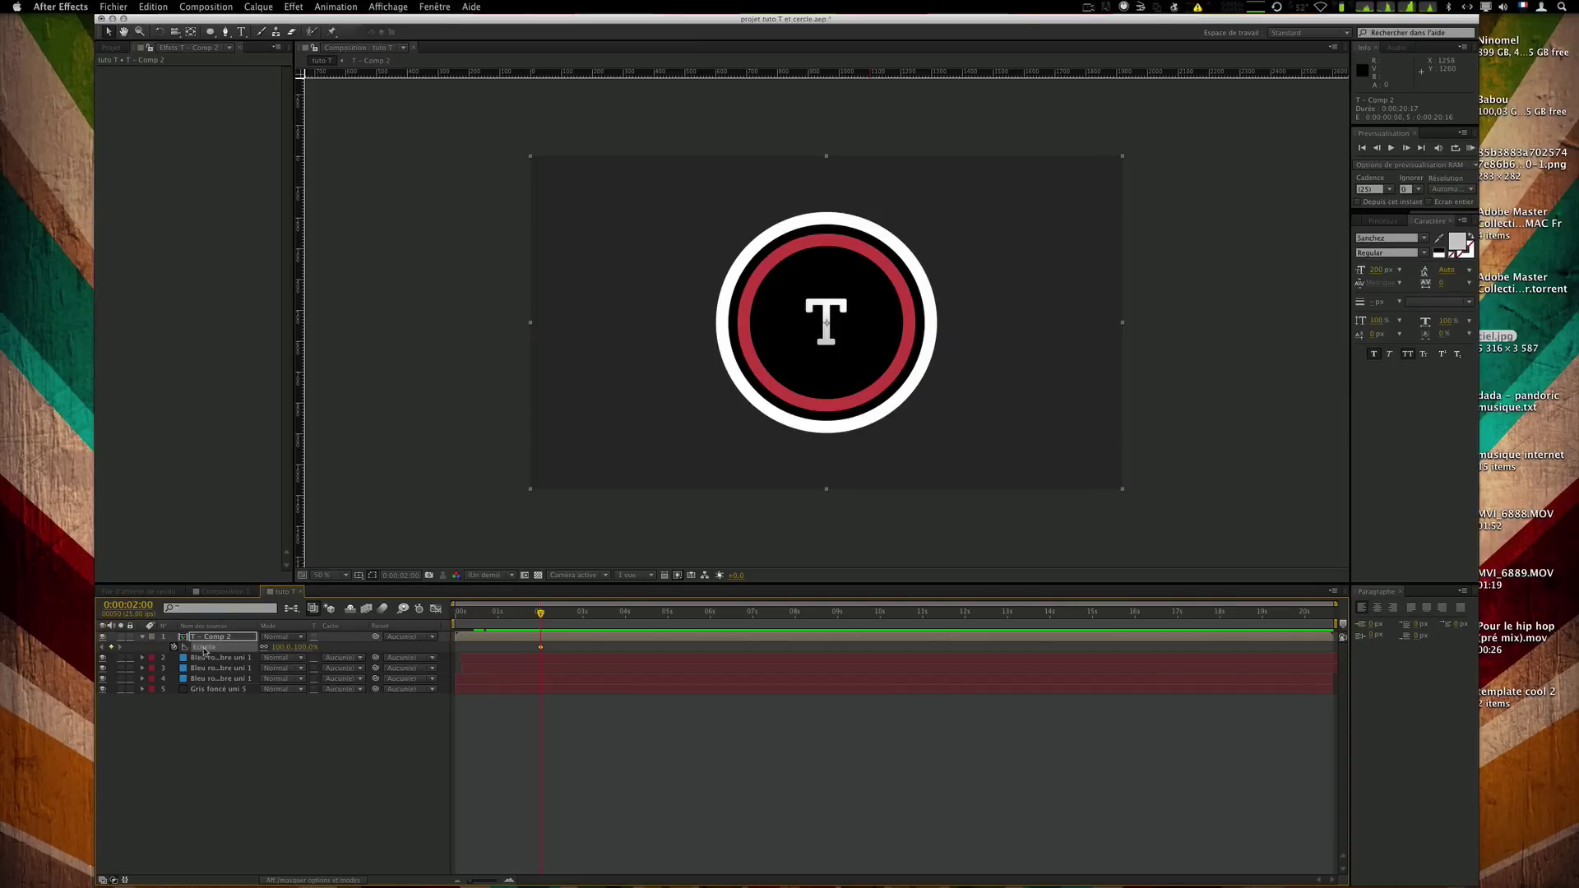
{"action": "left_click_drag", "start_coordinate": [540, 615], "coordinate": [492, 625]}
{"action": "left_click", "coordinate": [302, 647]}
{"action": "type", "text": "0"}
{"action": "key", "text": "Return"}
{"action": "left_click", "coordinate": [629, 748]}
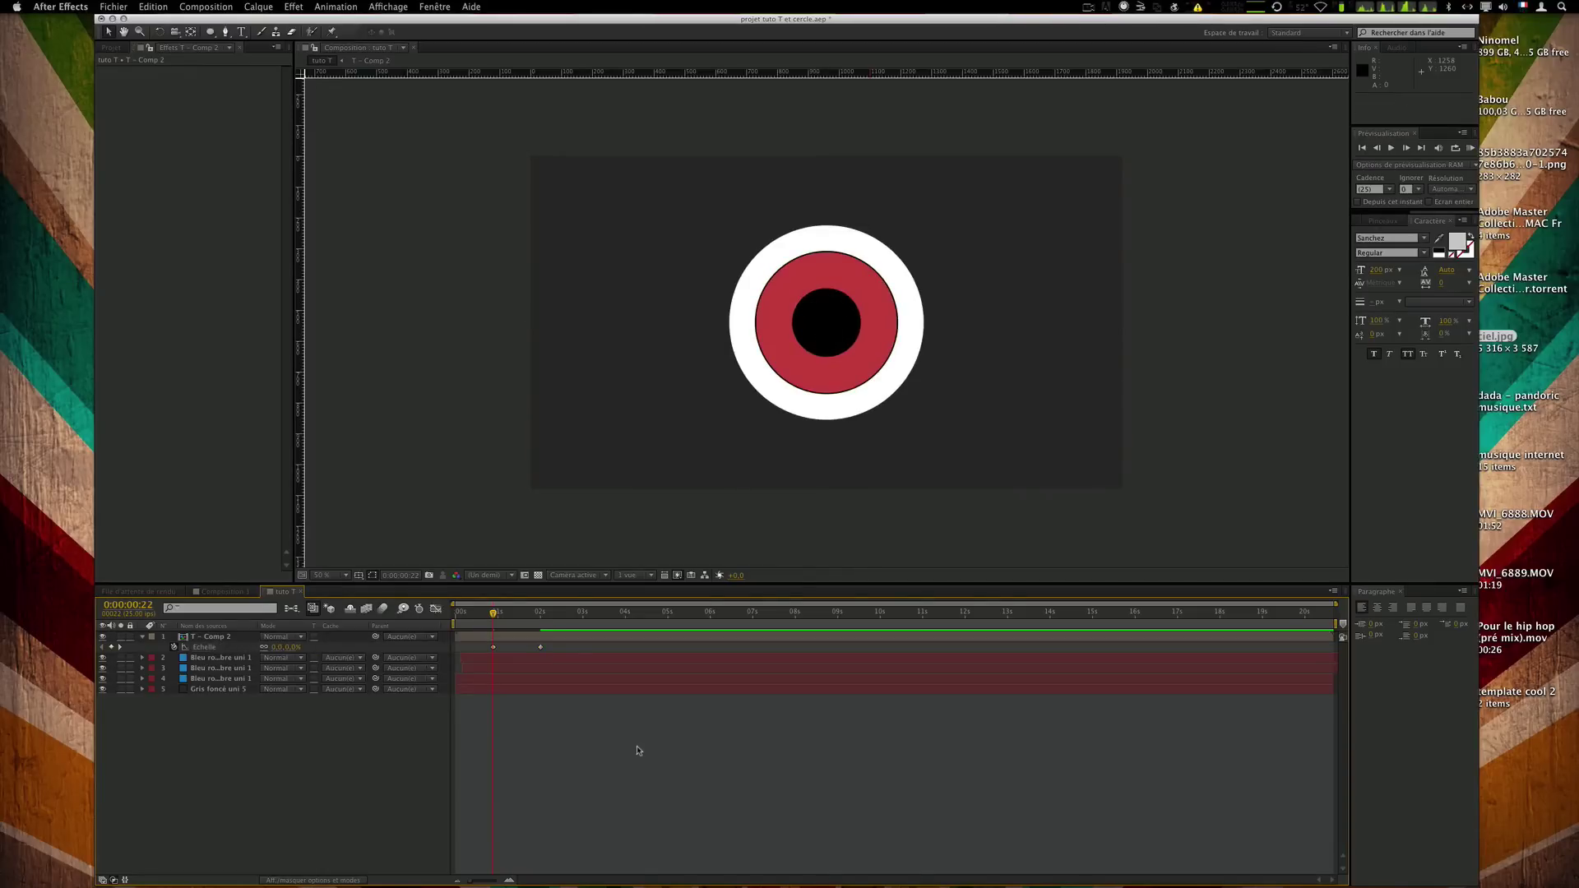
Ease the T layer's scale keyframes, delay the end keyframe, lengthen the curve handles into a steep S-curve, and preview.
{"action": "key", "text": "space"}
{"action": "key", "text": "space"}
{"action": "left_click_drag", "start_coordinate": [493, 621], "coordinate": [577, 802]}
{"action": "left_click", "coordinate": [436, 608]}
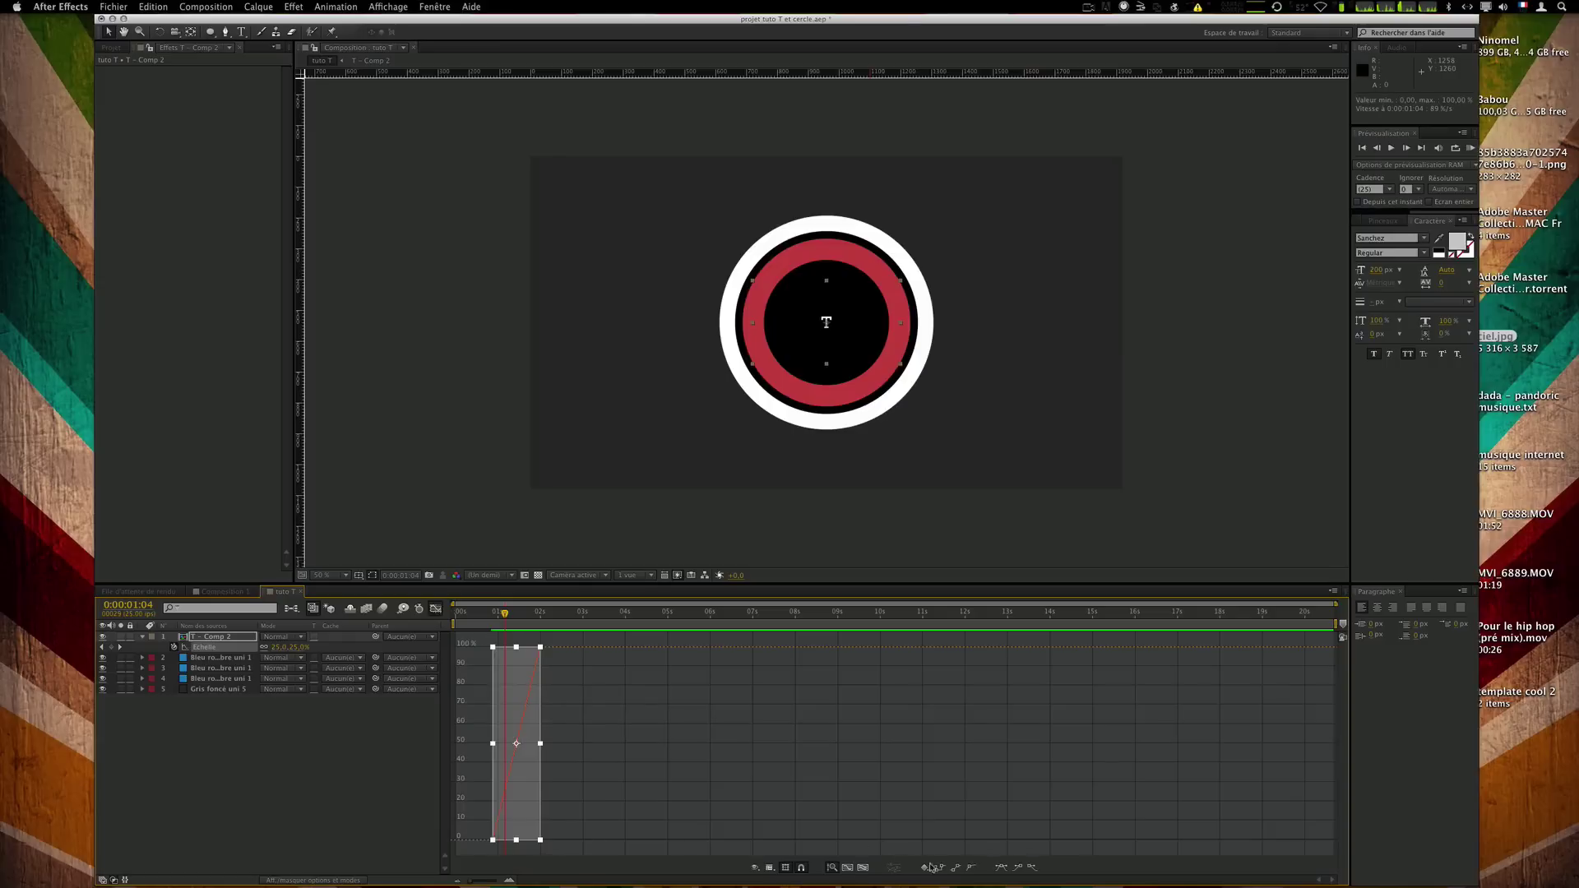
{"action": "left_click", "coordinate": [1001, 868]}
{"action": "left_click", "coordinate": [840, 778]}
{"action": "left_click", "coordinate": [494, 840]}
{"action": "left_click_drag", "start_coordinate": [510, 843], "coordinate": [542, 825]}
{"action": "left_click_drag", "start_coordinate": [479, 613], "coordinate": [444, 652]}
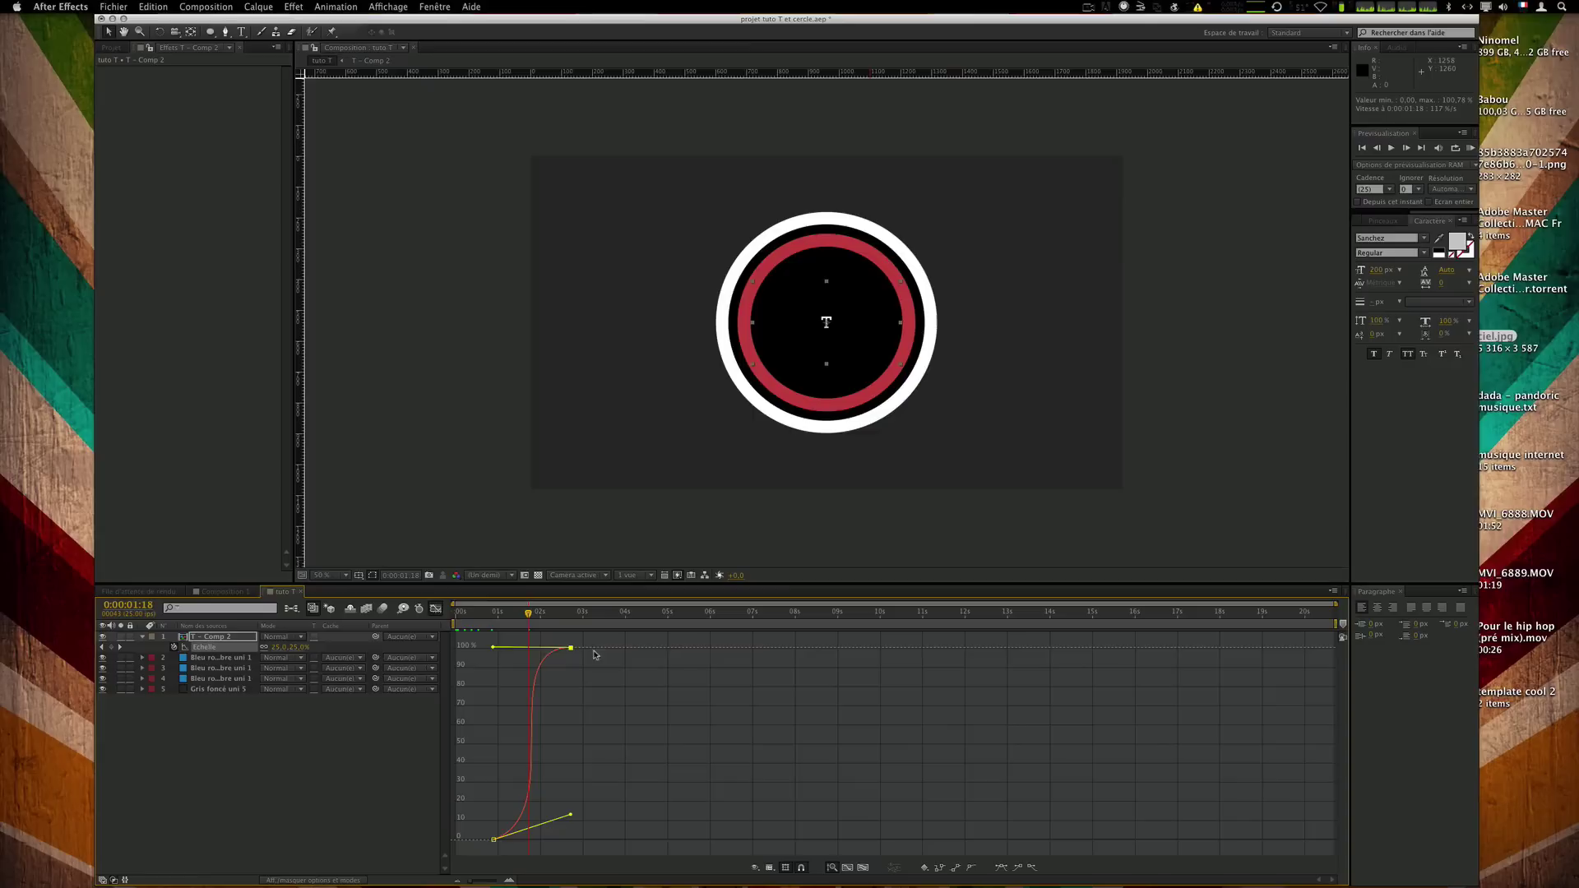
{"action": "left_click", "coordinate": [700, 696]}
{"action": "key", "text": "KP_0"}
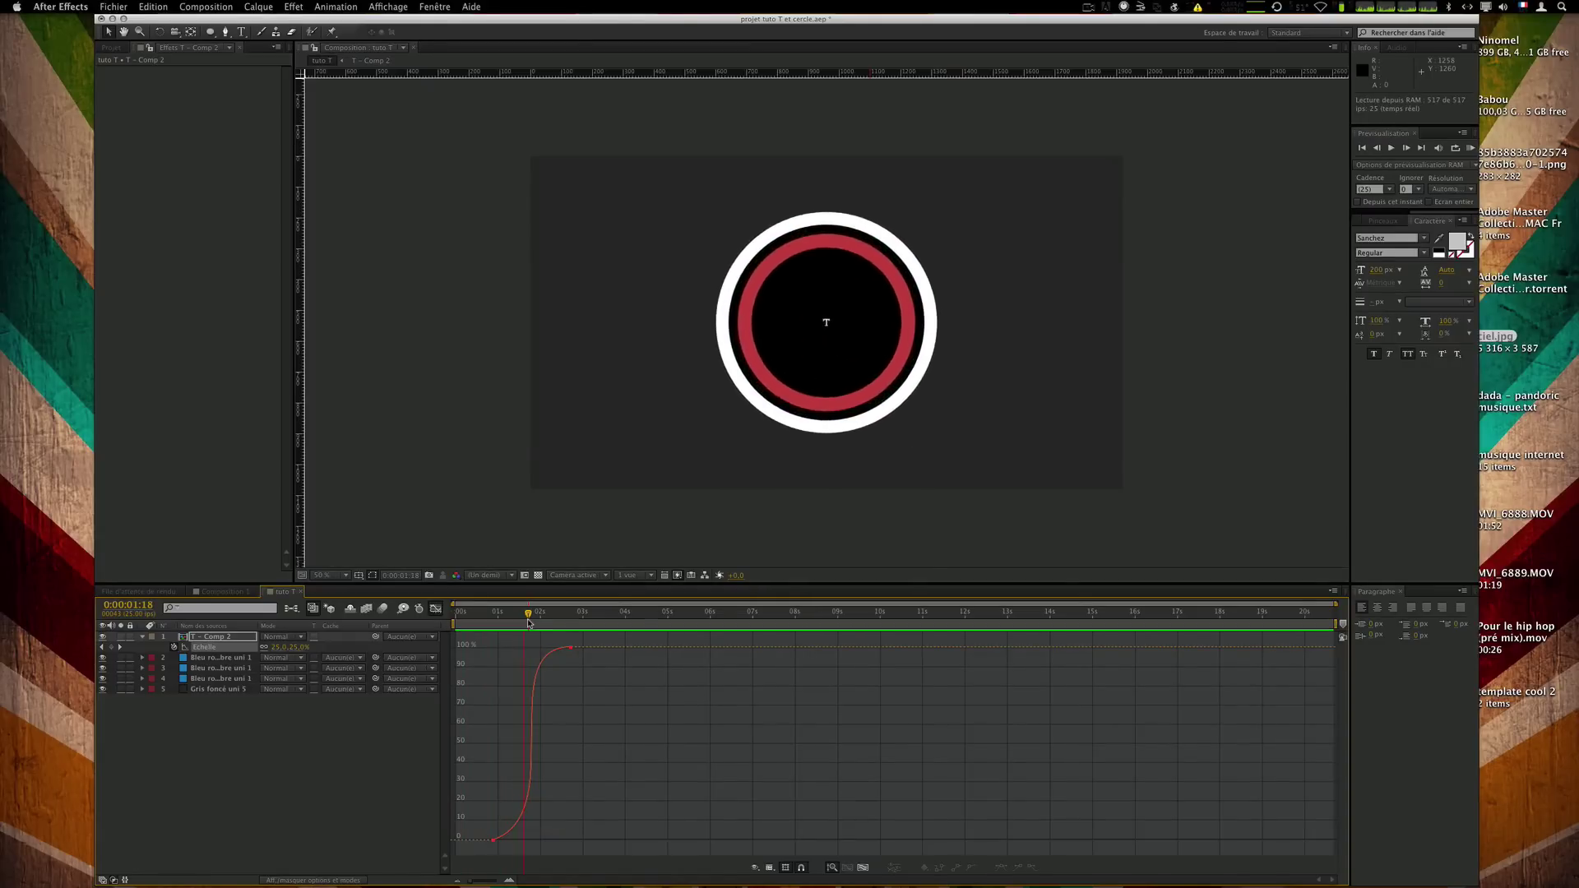
Shift the "T - Comp 2" layer earlier so it starts at -0:00:00:16, and preview the animation.
{"action": "left_click", "coordinate": [436, 609]}
{"action": "left_click_drag", "start_coordinate": [527, 638], "coordinate": [503, 640]}
{"action": "left_click", "coordinate": [685, 749]}
{"action": "key", "text": "KP_0"}
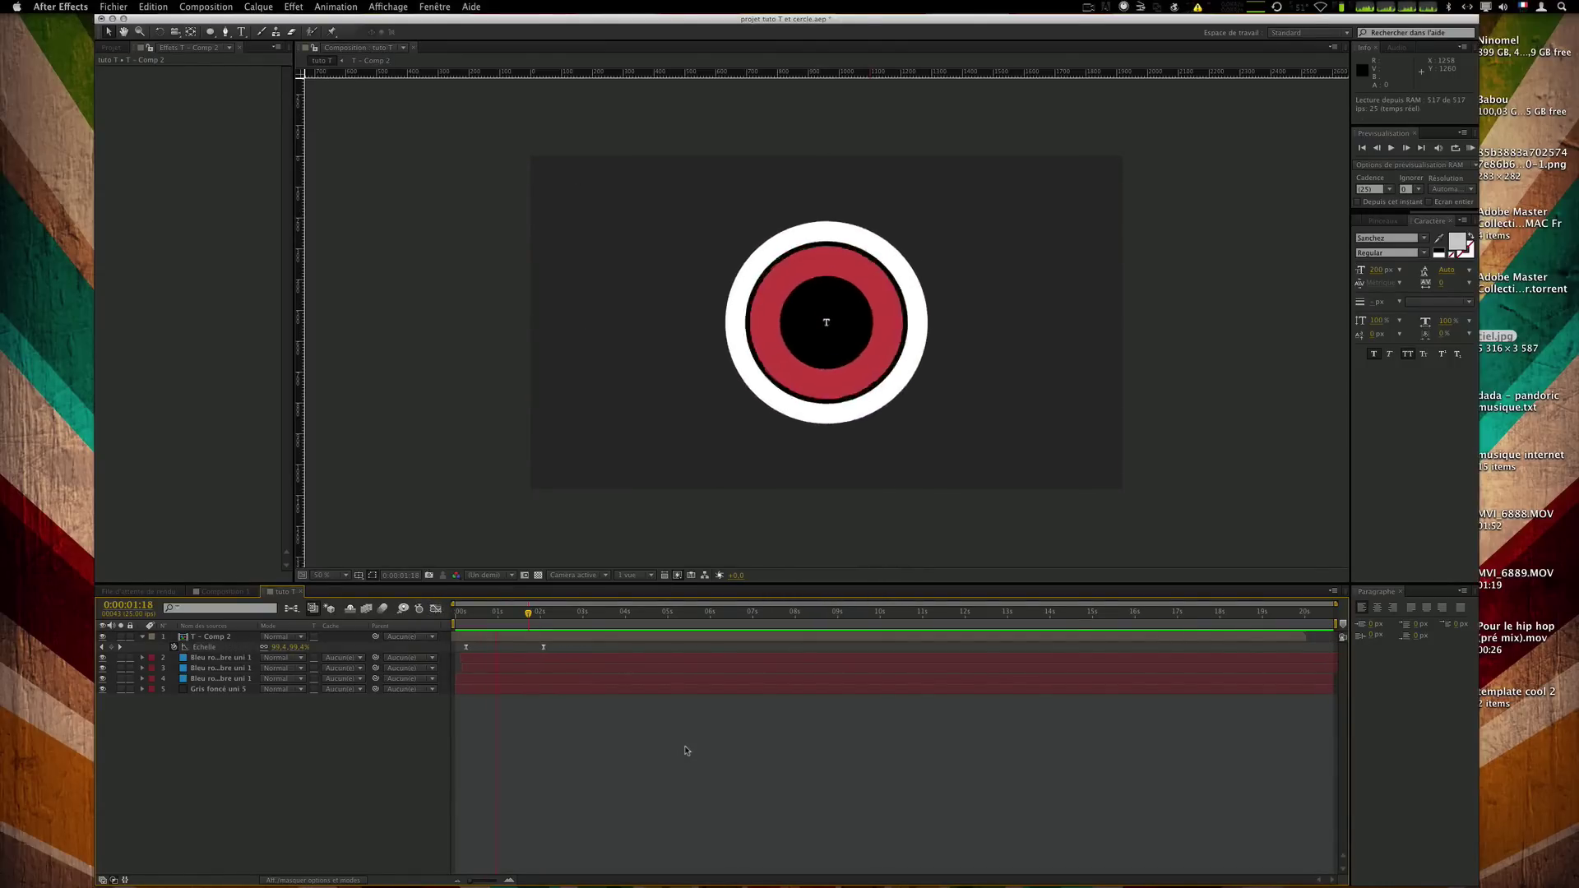
Keyframe the T layer's opacity to 0% at 0:00:00:17 and 100% at 0:00:00:18, and preview its appearance.
{"action": "left_click_drag", "start_coordinate": [528, 614], "coordinate": [489, 619]}
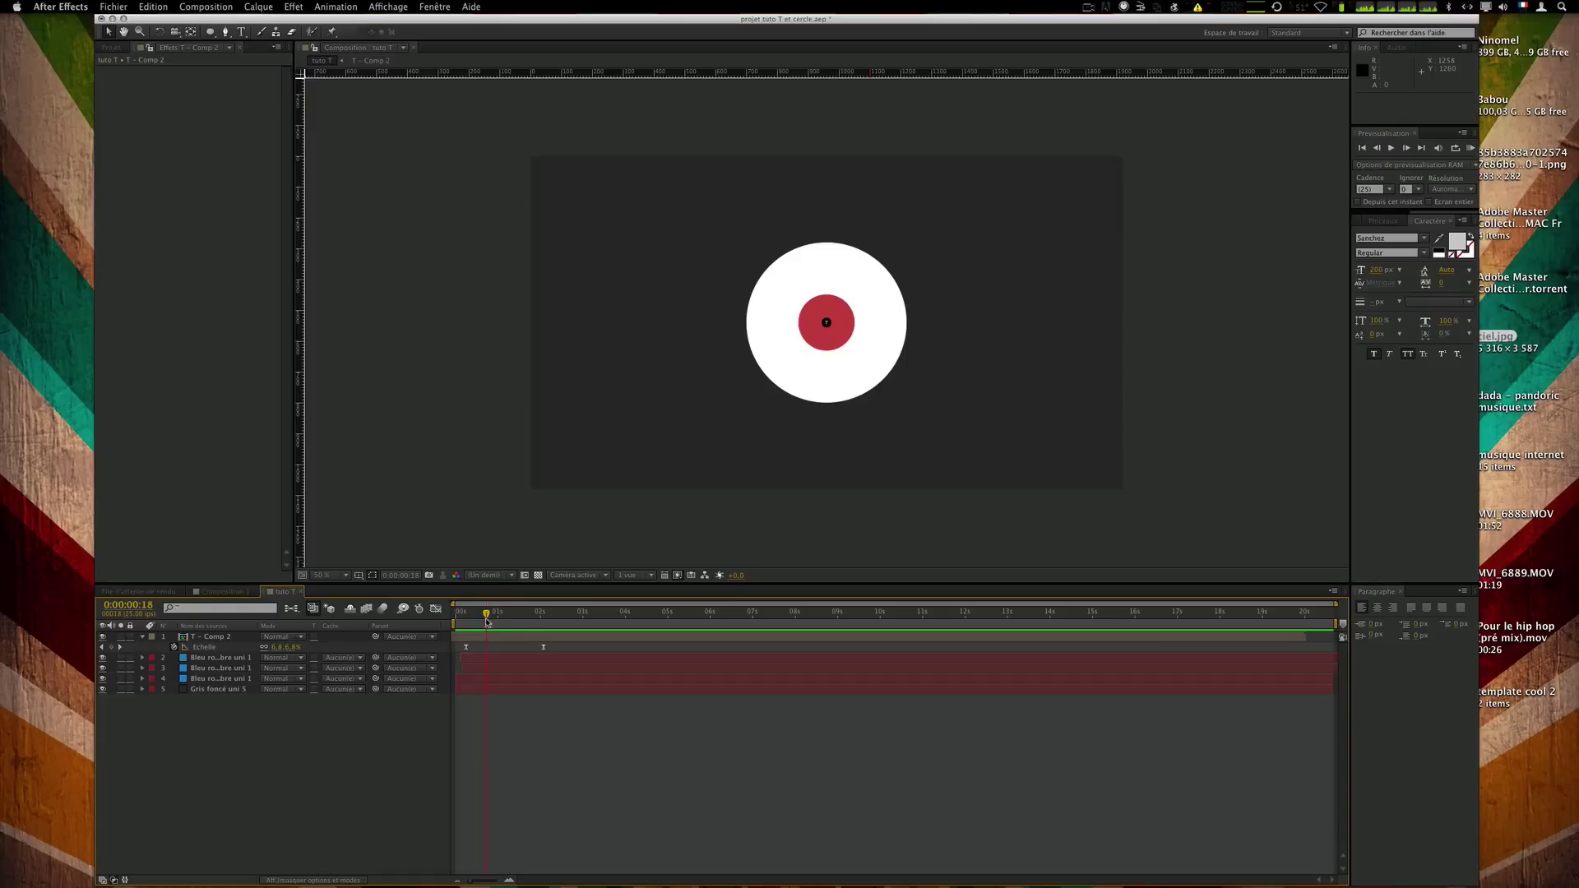
{"action": "left_click", "coordinate": [483, 636]}
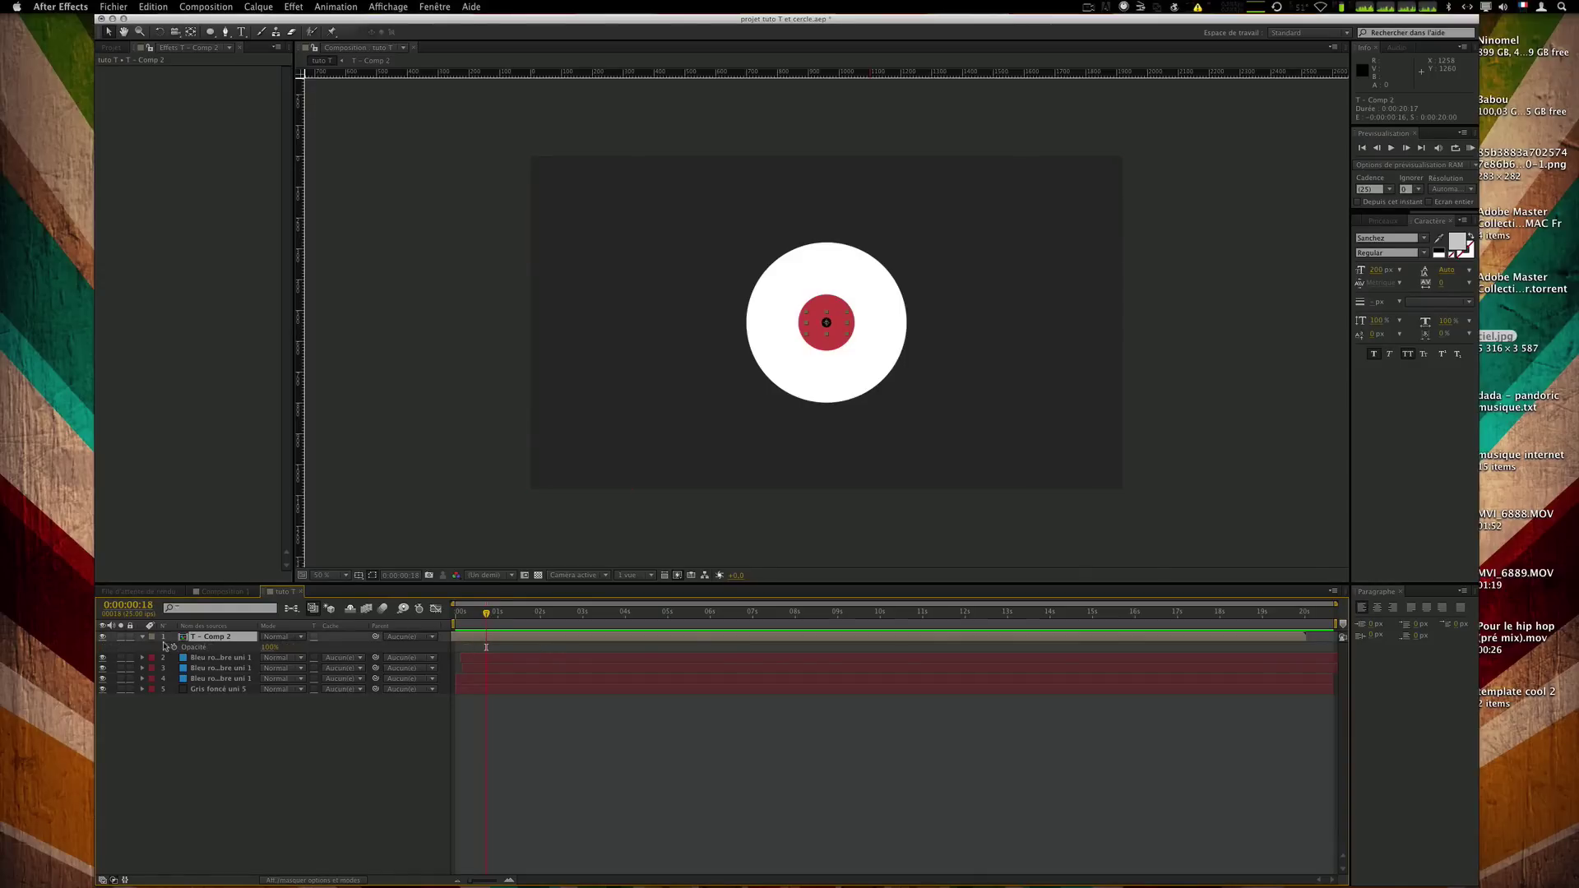
{"action": "left_click", "coordinate": [173, 647]}
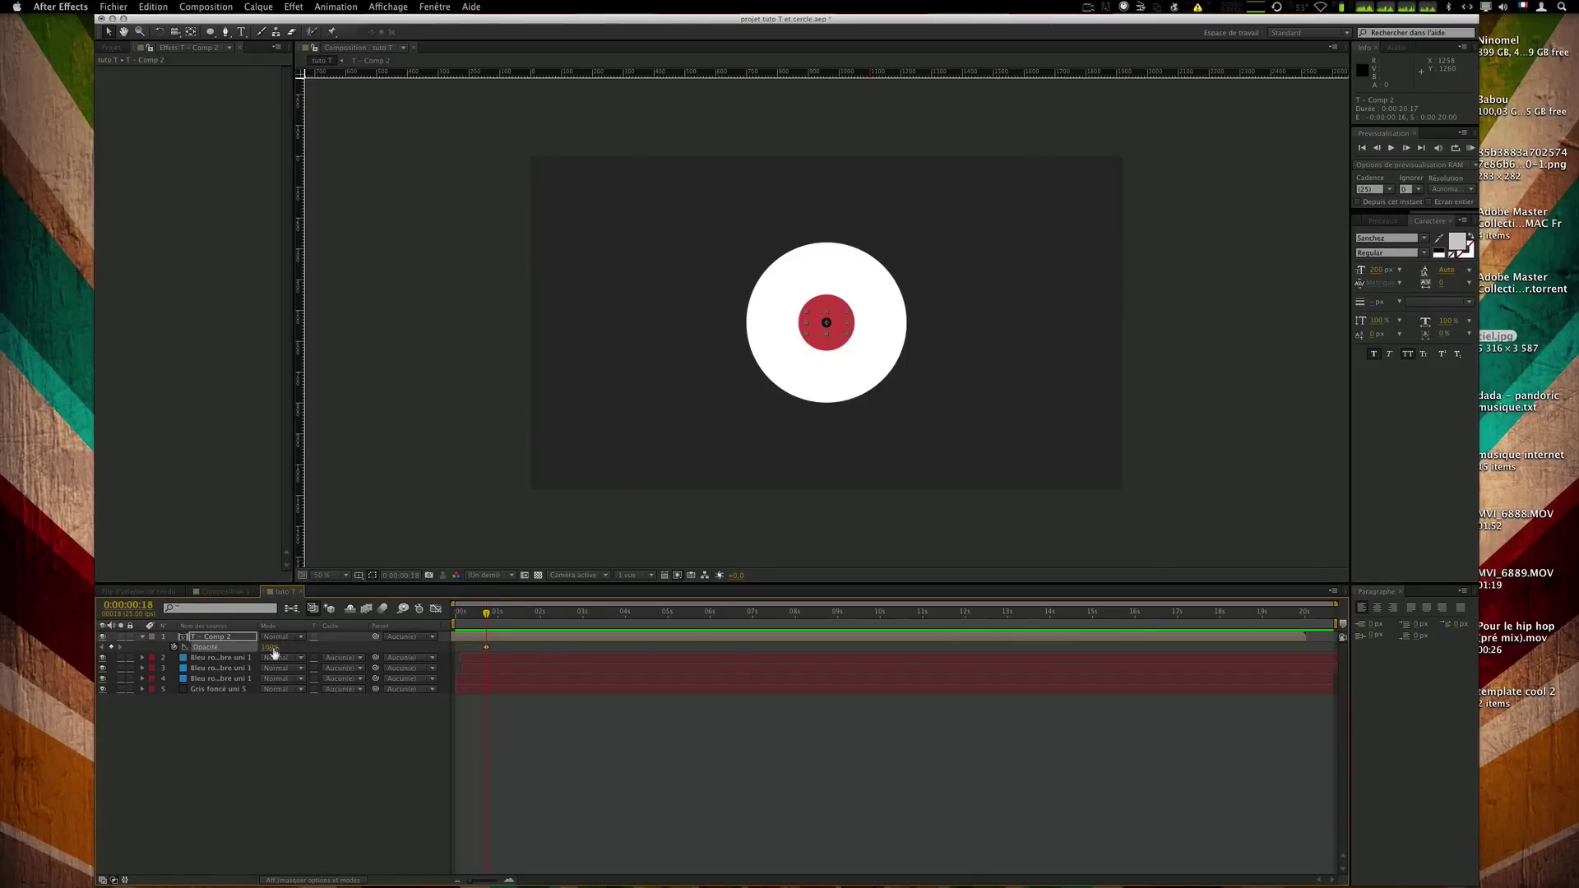
{"action": "key", "text": "Page_Up"}
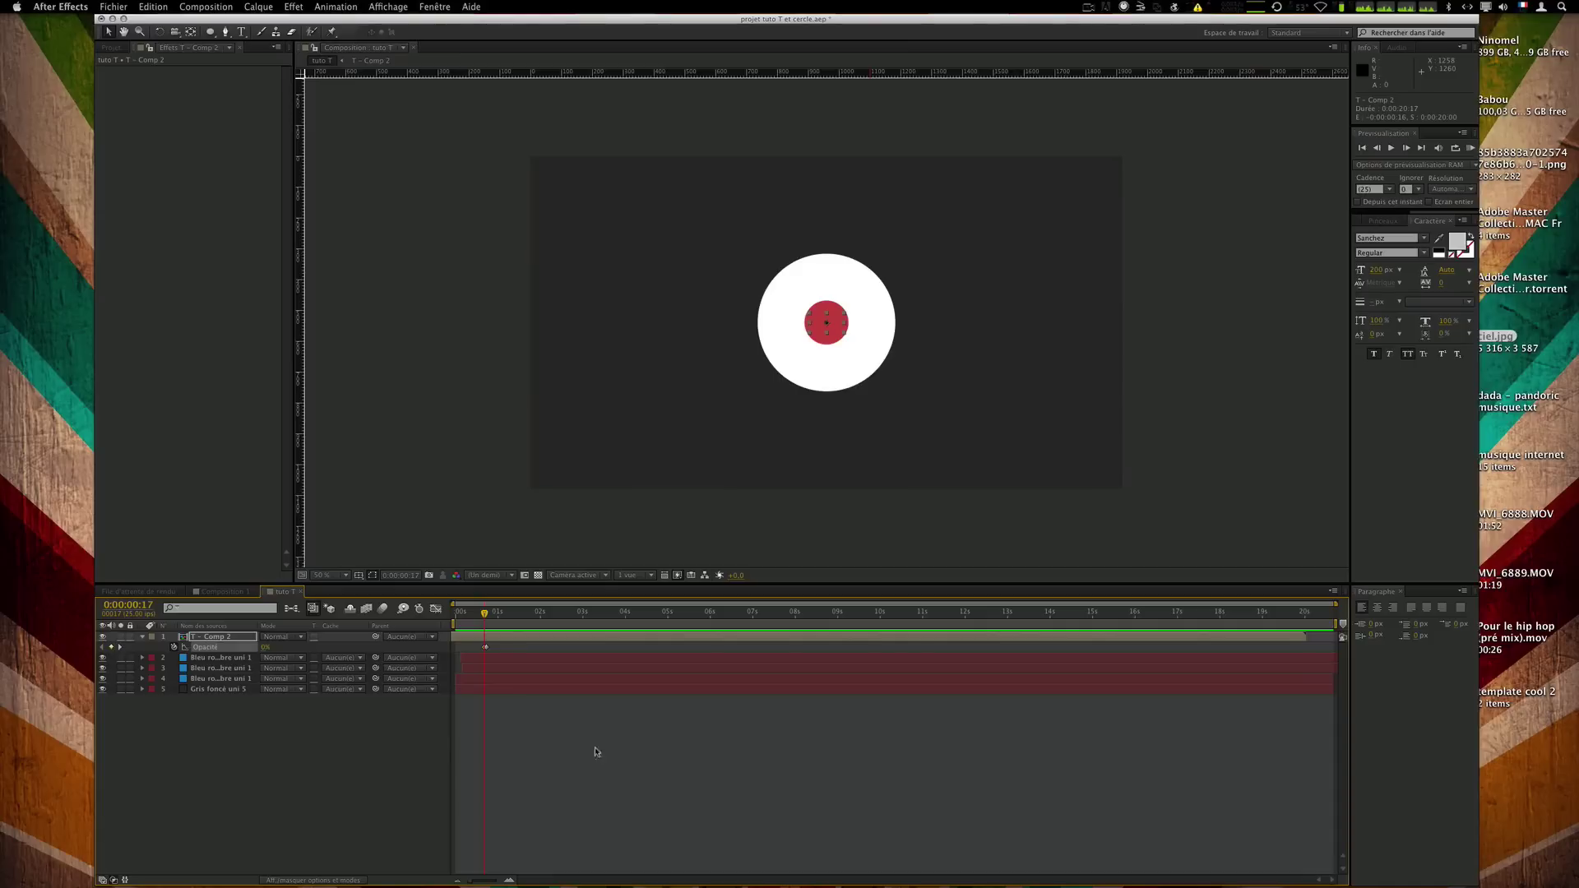
{"action": "left_click", "coordinate": [540, 747]}
{"action": "key", "text": "KP_0"}
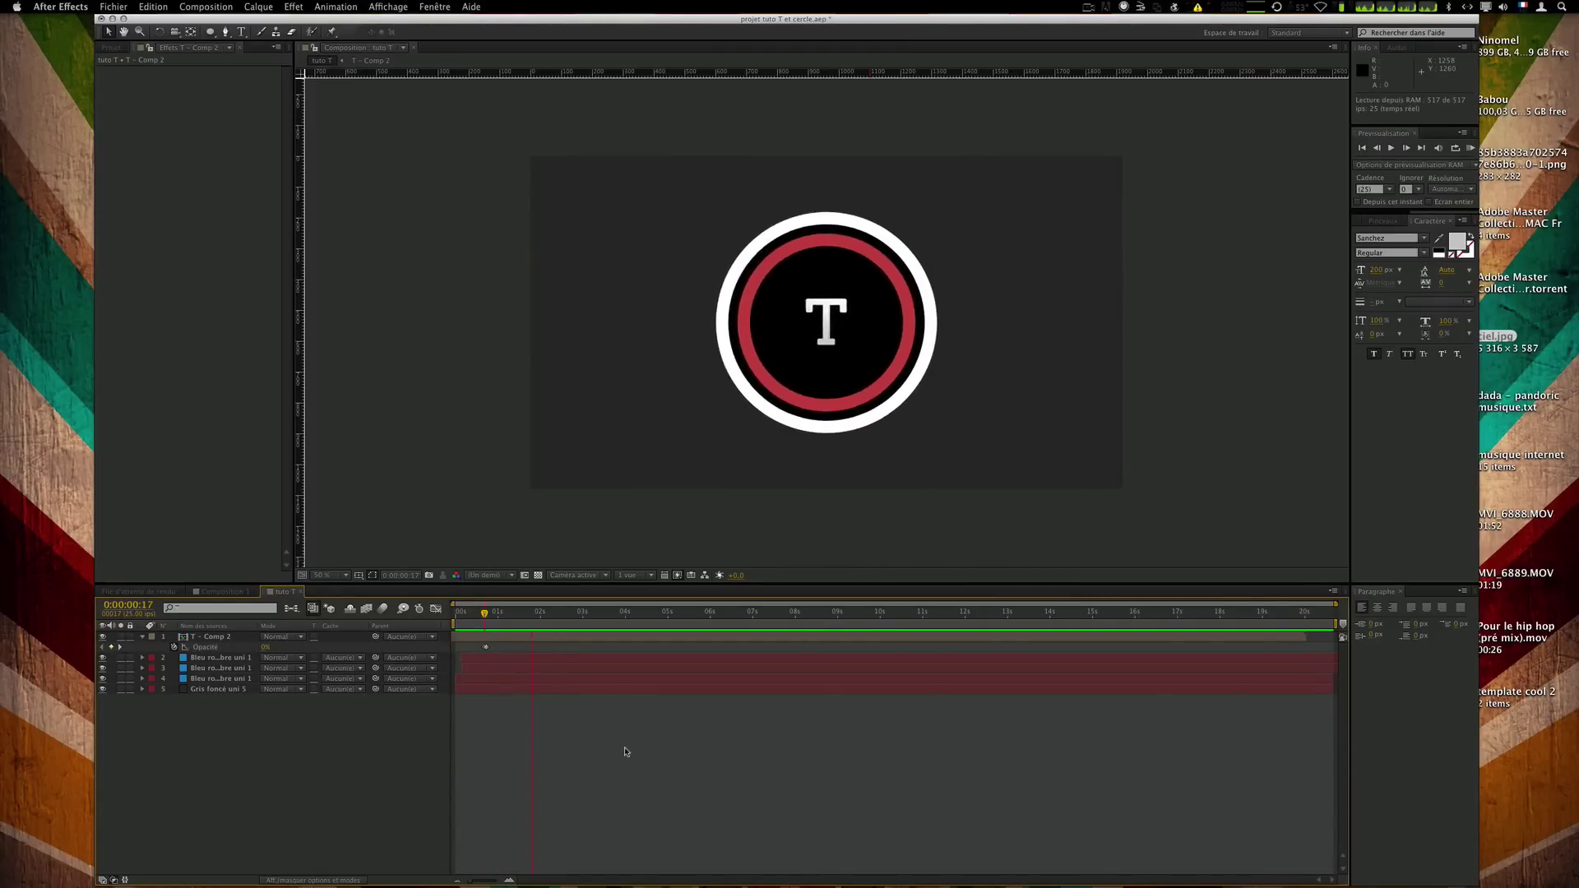
Keyframe the T layer's rotation from about 69° at 0:00:00:16 to 0° at 0:00:02:02, and start a preview.
{"action": "left_click_drag", "start_coordinate": [505, 615], "coordinate": [515, 615]}
{"action": "left_click", "coordinate": [520, 639]}
{"action": "key", "text": "shift+s"}
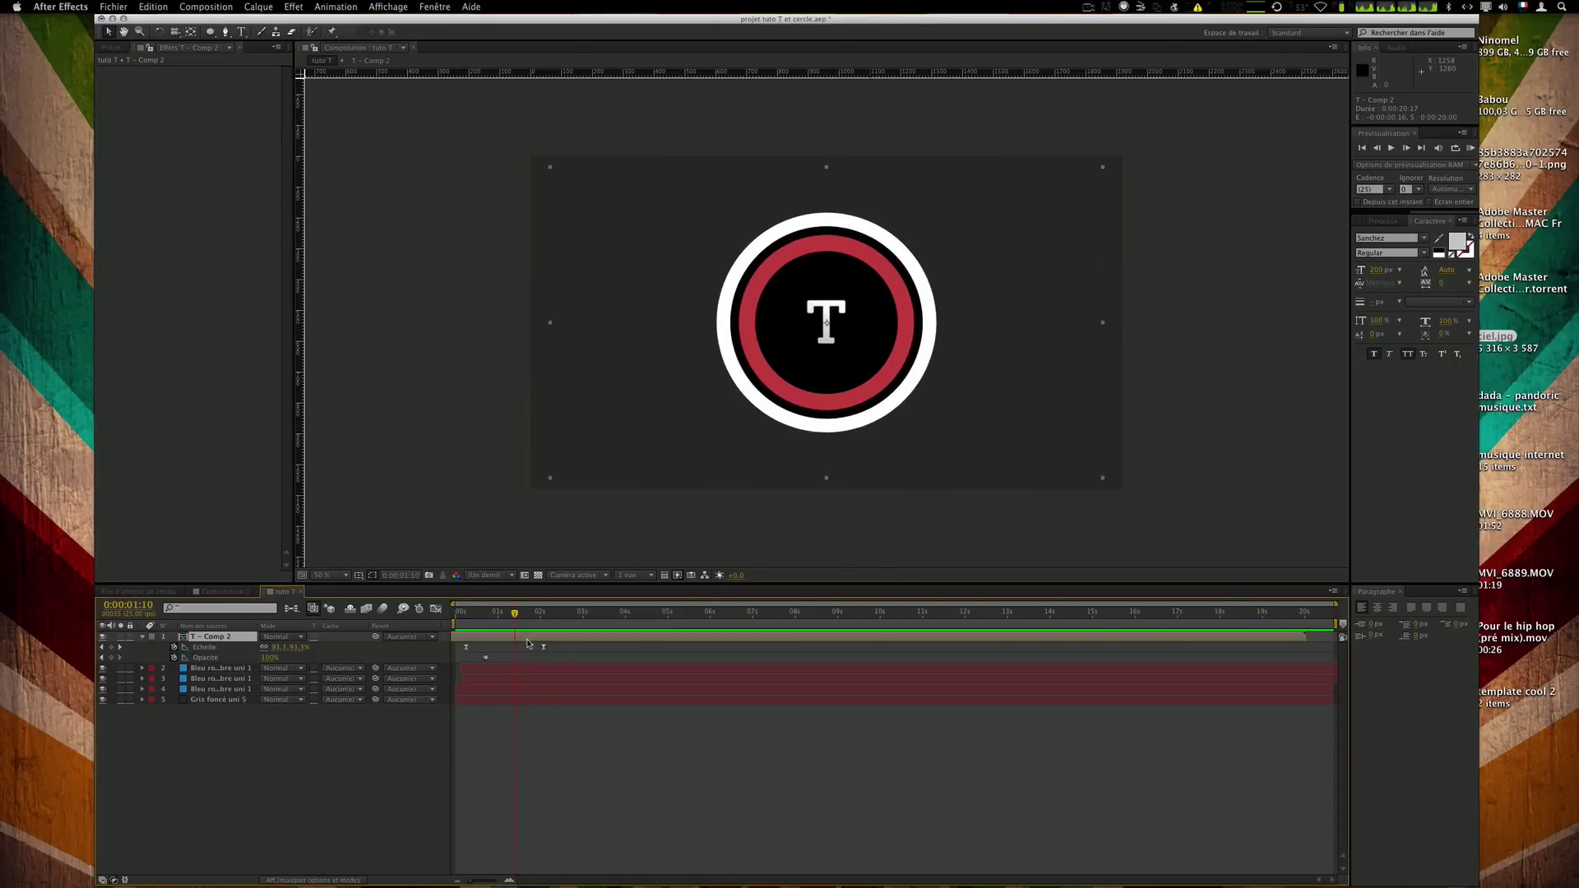
{"action": "left_click_drag", "start_coordinate": [534, 611], "coordinate": [536, 610]}
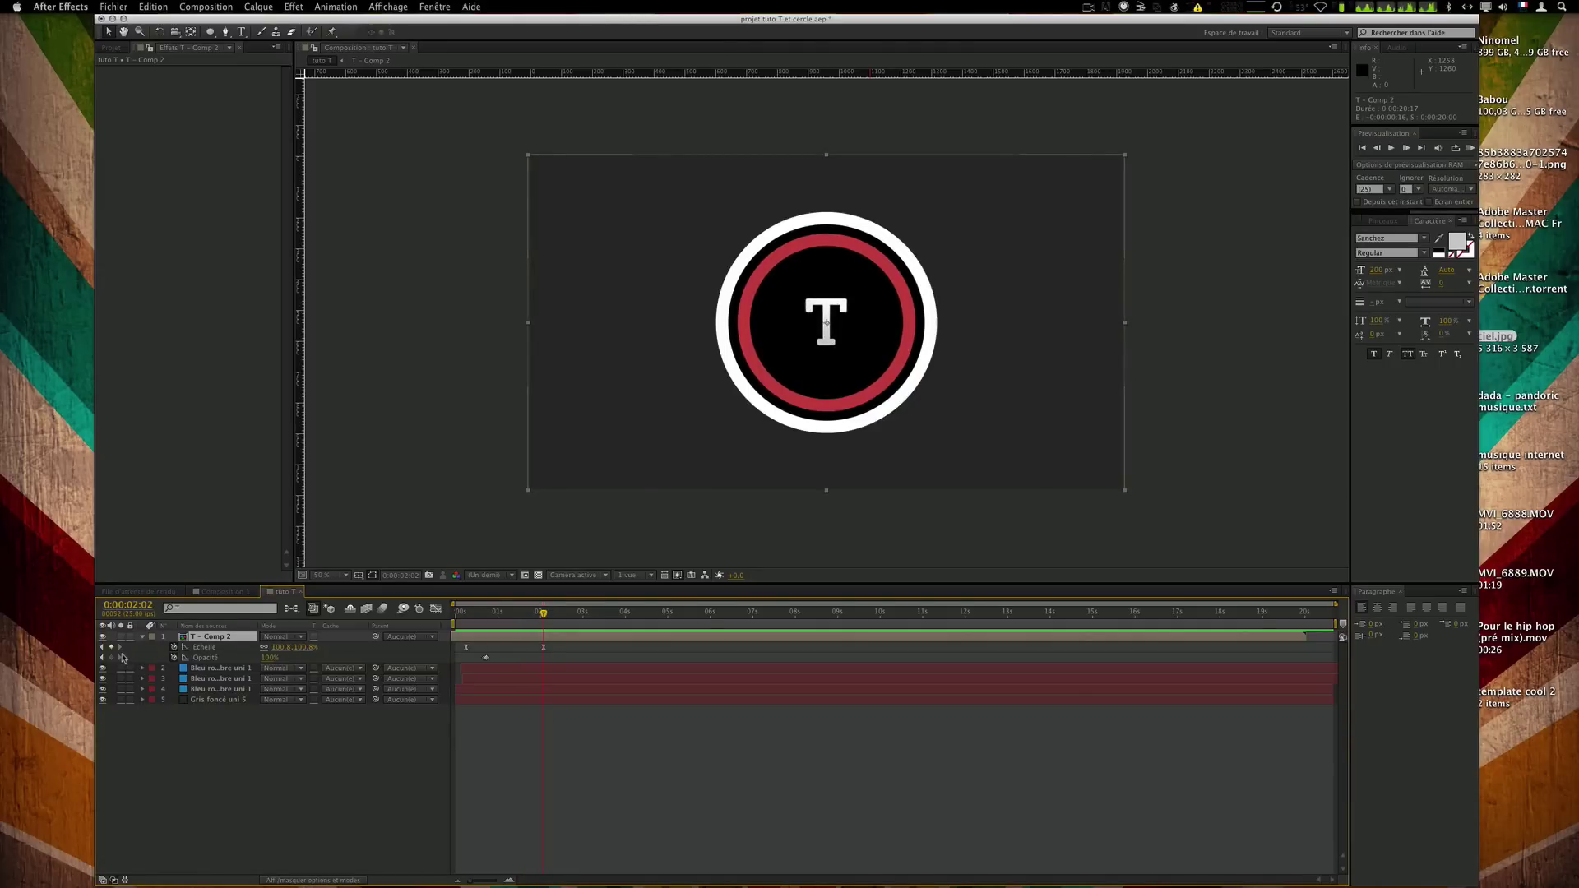
{"action": "key", "text": "r"}
{"action": "left_click", "coordinate": [172, 648]}
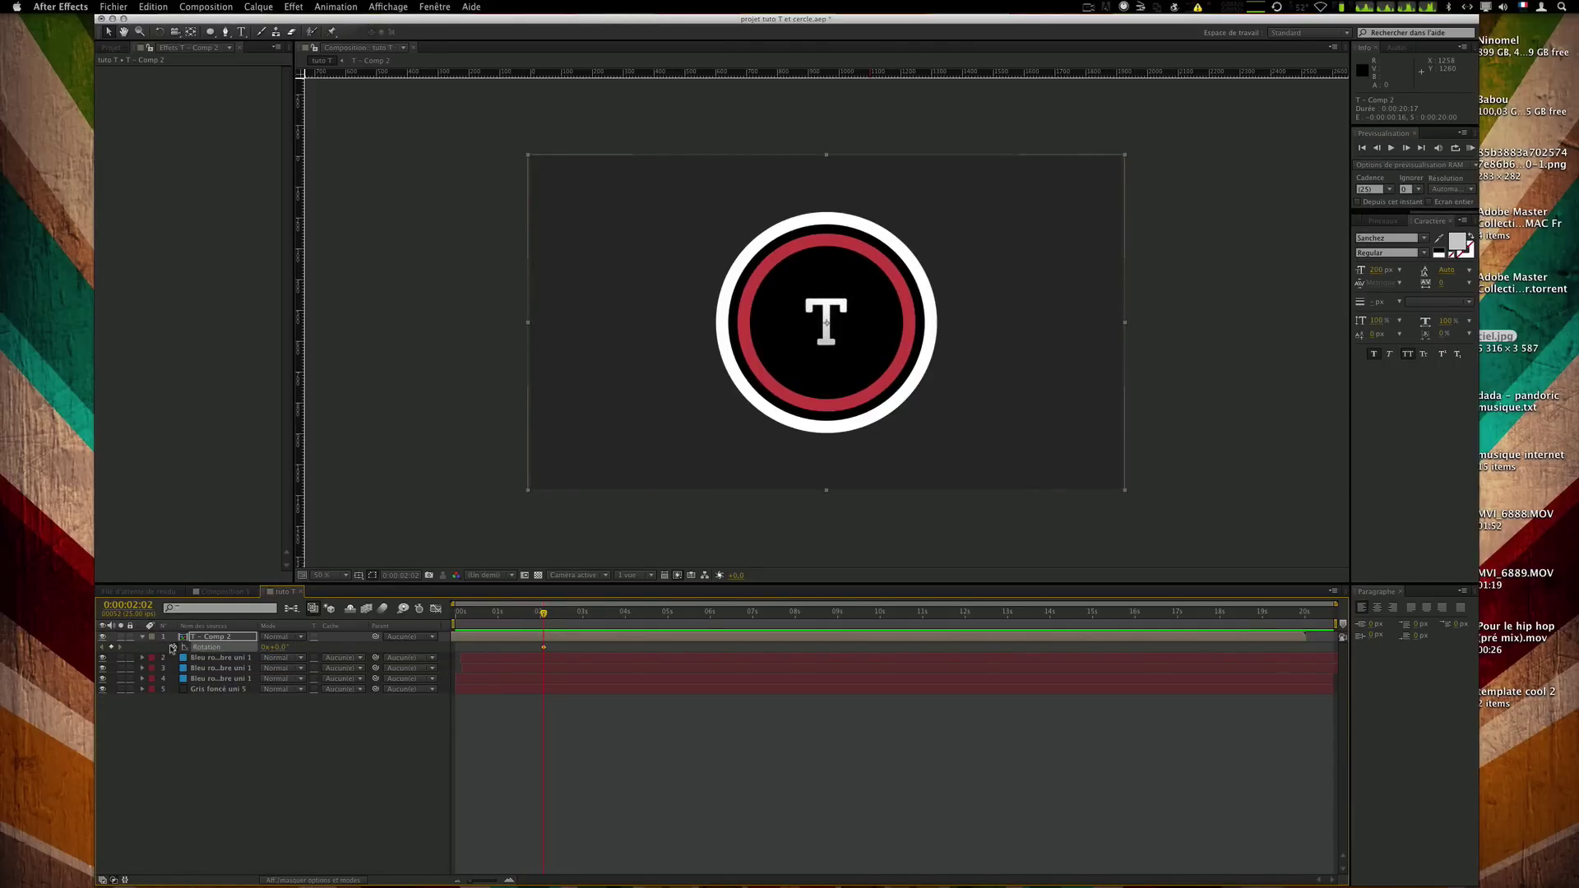
{"action": "key", "text": "u"}
{"action": "left_click_drag", "start_coordinate": [543, 614], "coordinate": [482, 623]}
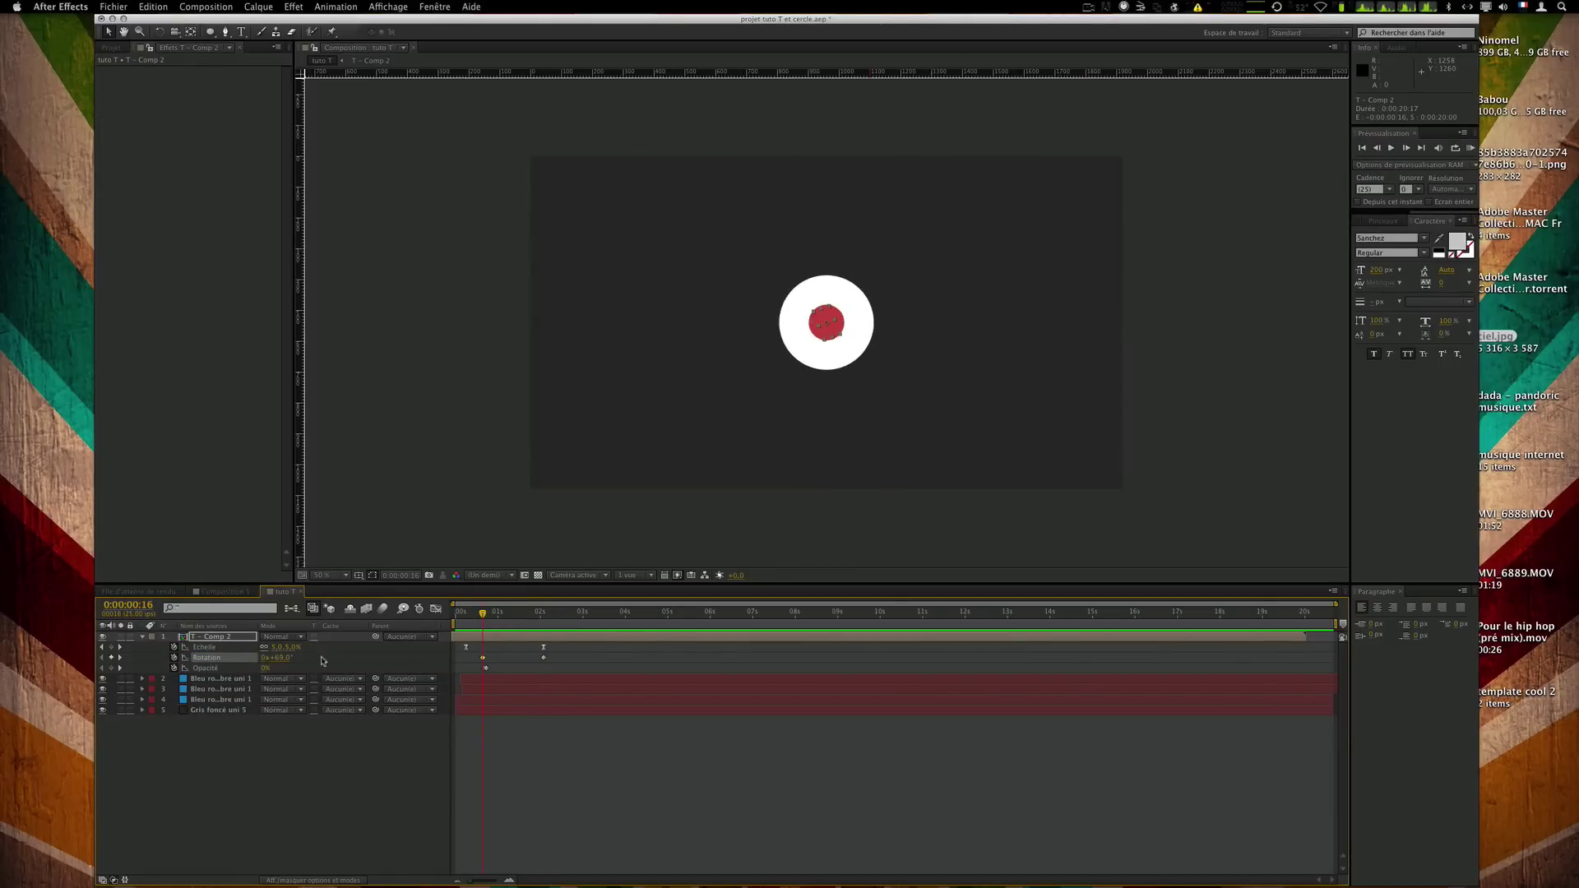
{"action": "left_click", "coordinate": [633, 810]}
{"action": "key", "text": "KP_0"}
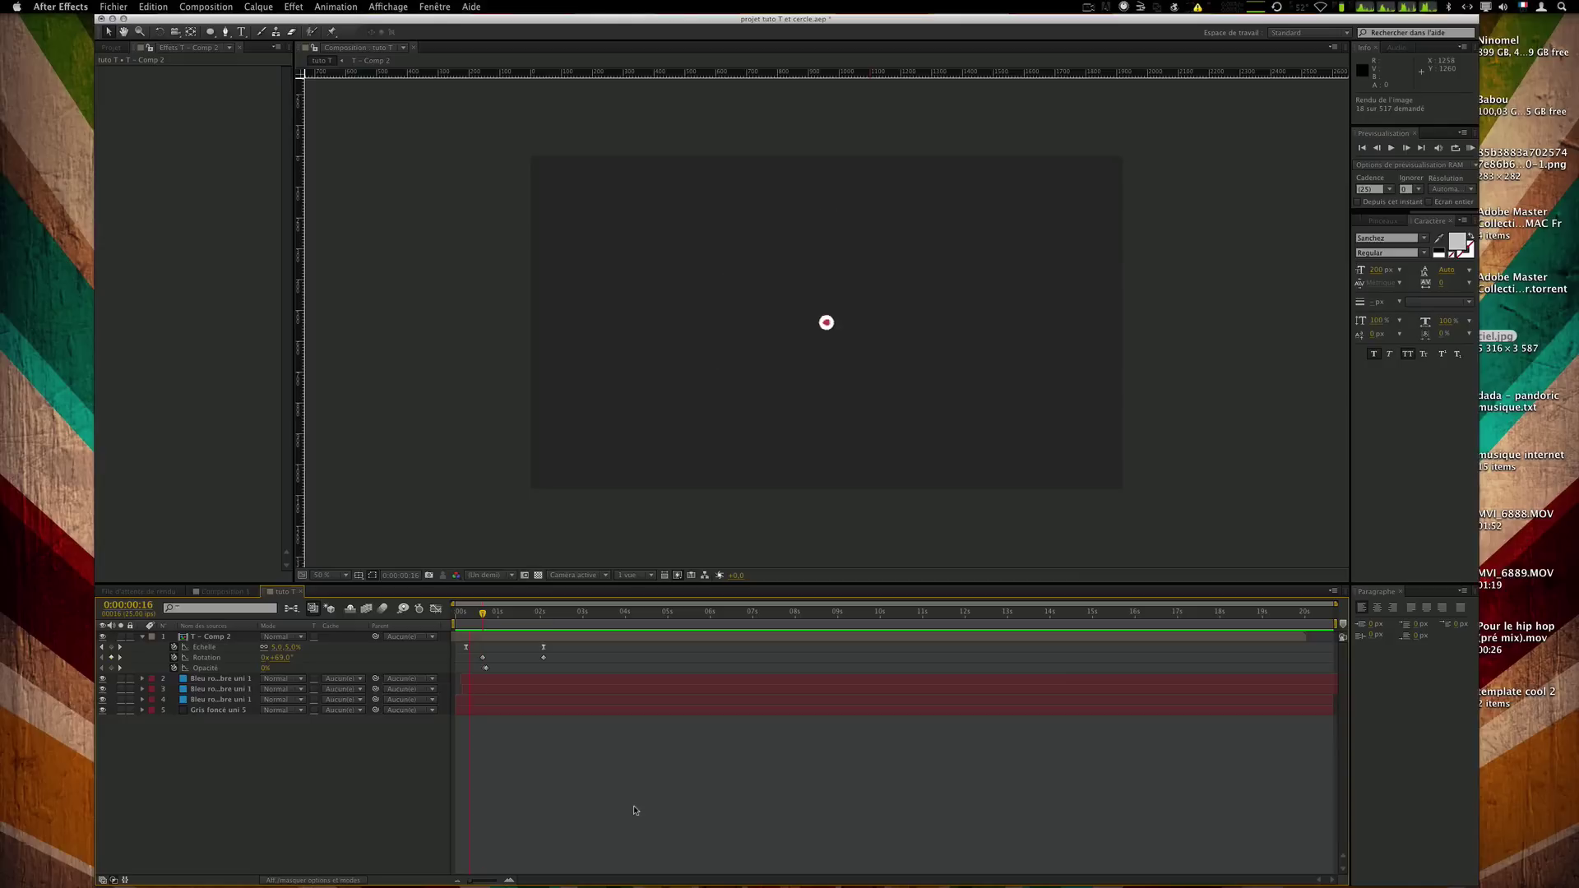
{"action": "key", "text": "space"}
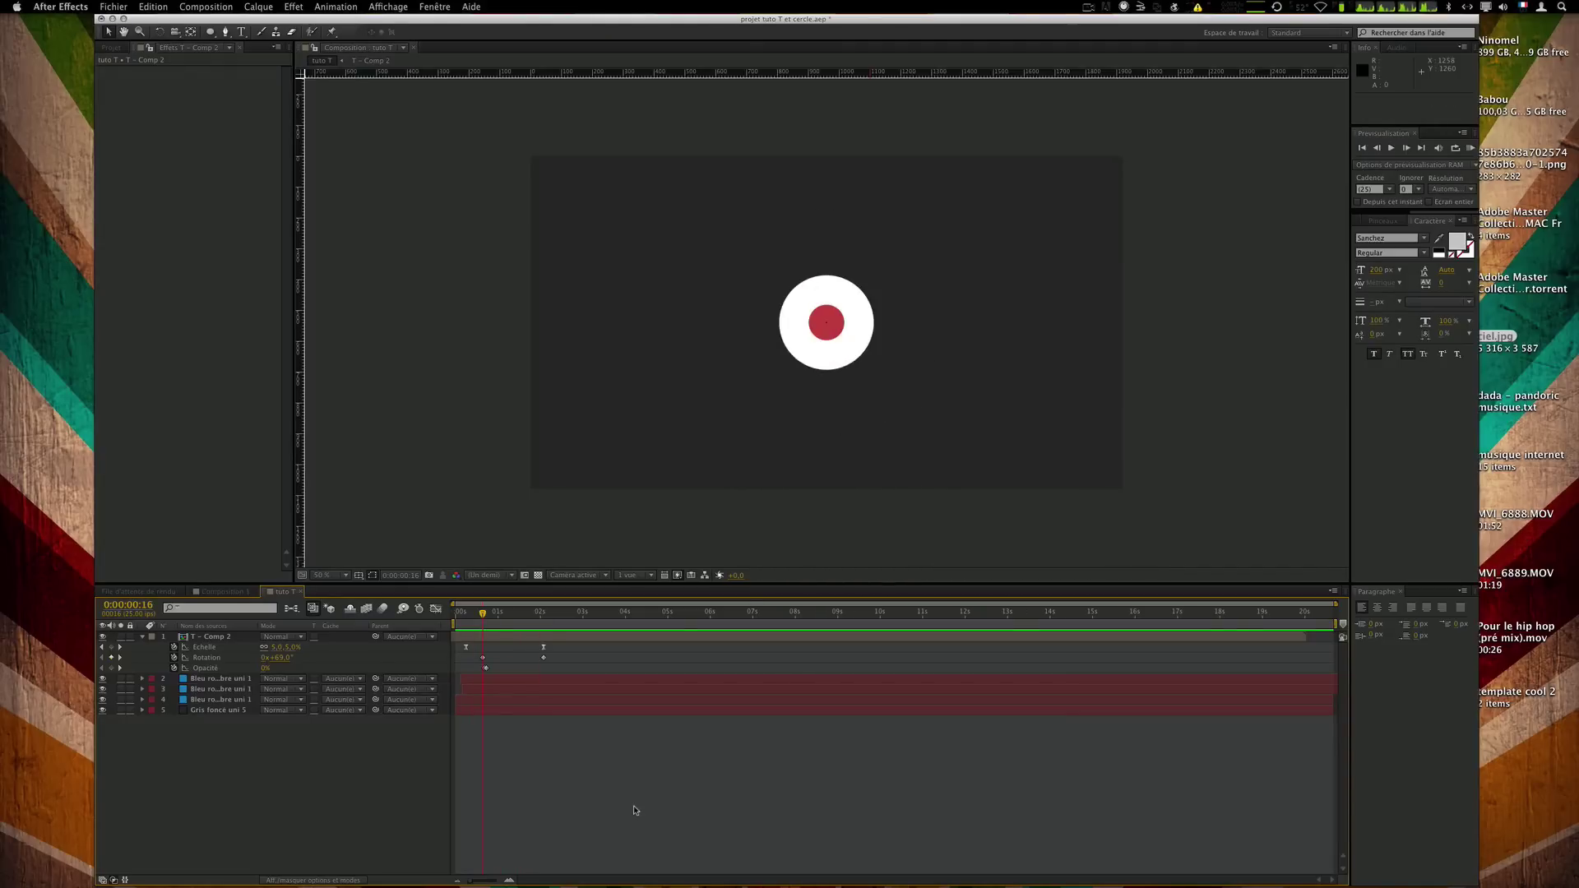
Move the T's end rotation keyframe to about 0:00:01:18, ease the rotation curve with a longer handle at its end, and preview.
{"action": "left_click_drag", "start_coordinate": [545, 661], "coordinate": [531, 662]}
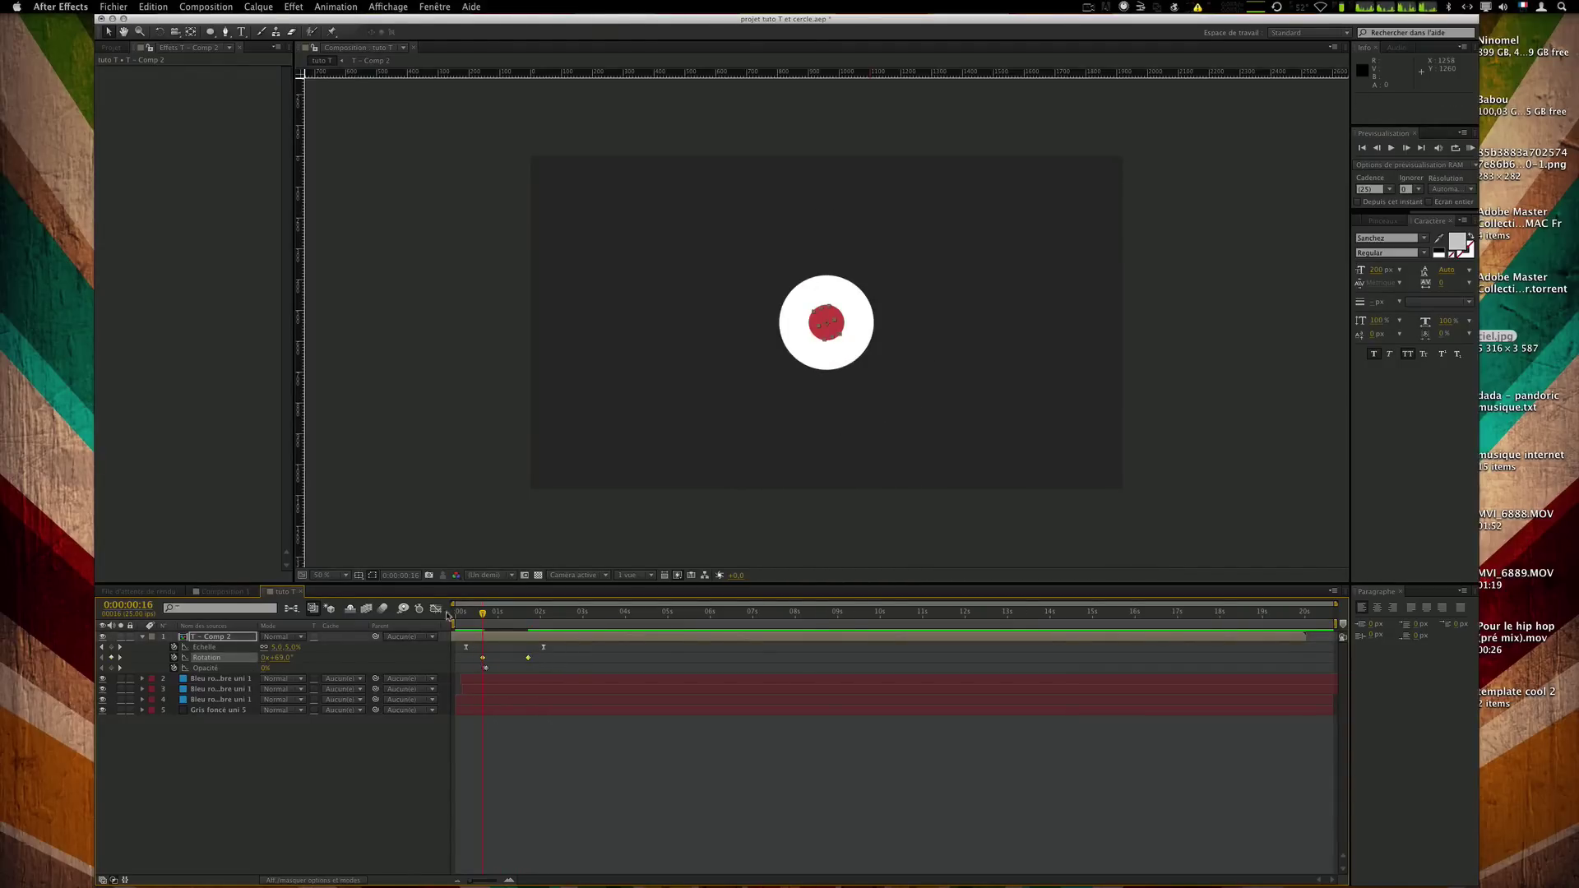
{"action": "key", "text": "shift+F3"}
{"action": "left_click_drag", "start_coordinate": [467, 642], "coordinate": [605, 851]}
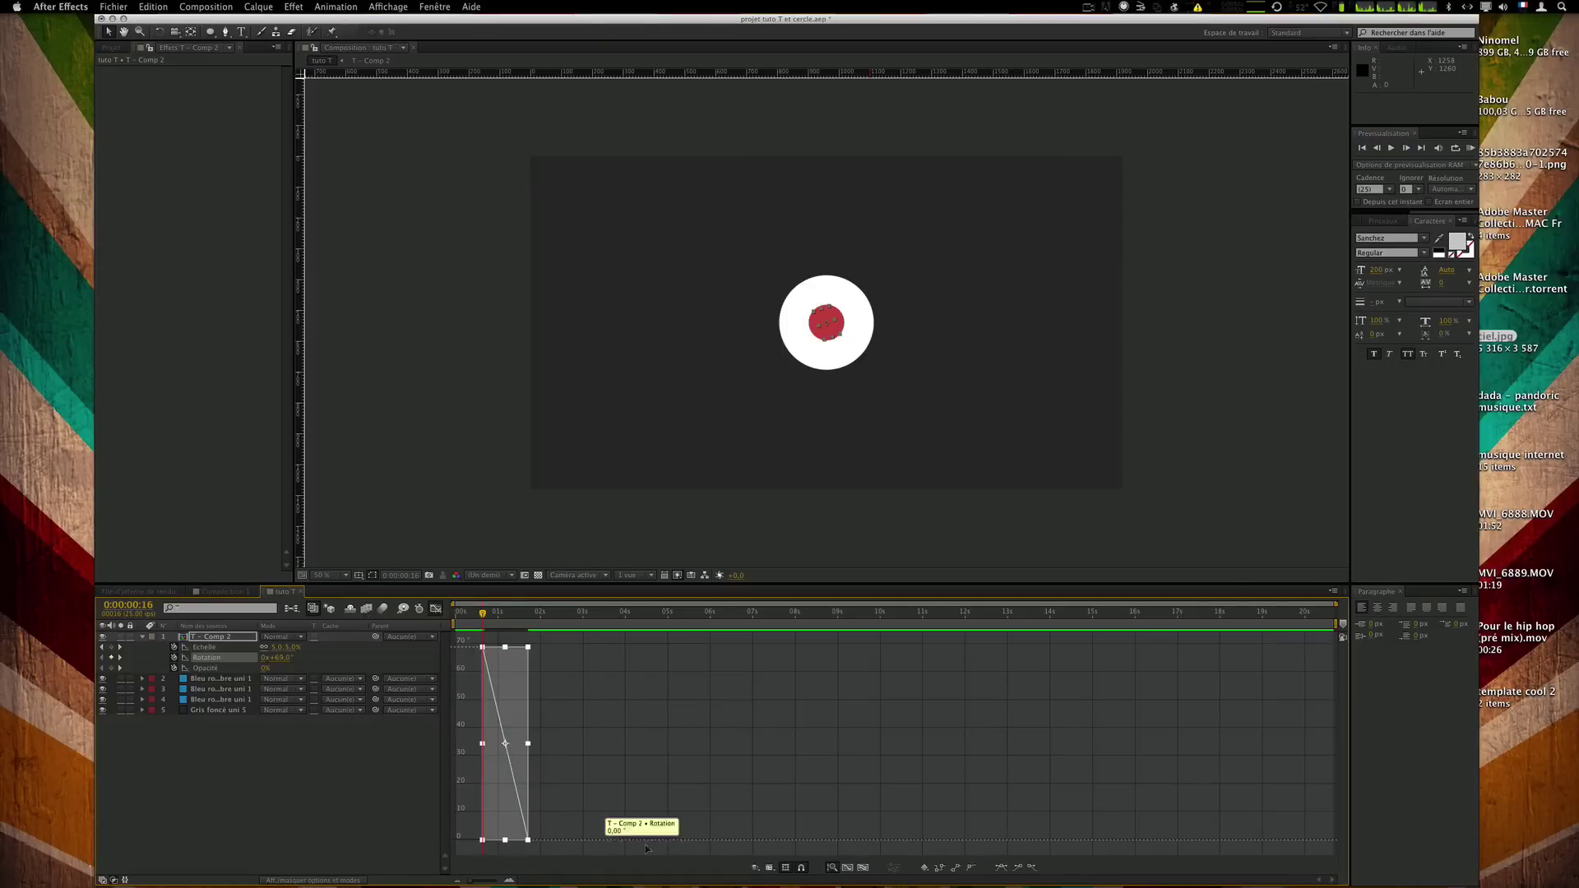
{"action": "left_click", "coordinate": [1010, 874]}
{"action": "left_click", "coordinate": [484, 648]}
{"action": "left_click_drag", "start_coordinate": [514, 840], "coordinate": [414, 834]}
{"action": "key", "text": "space"}
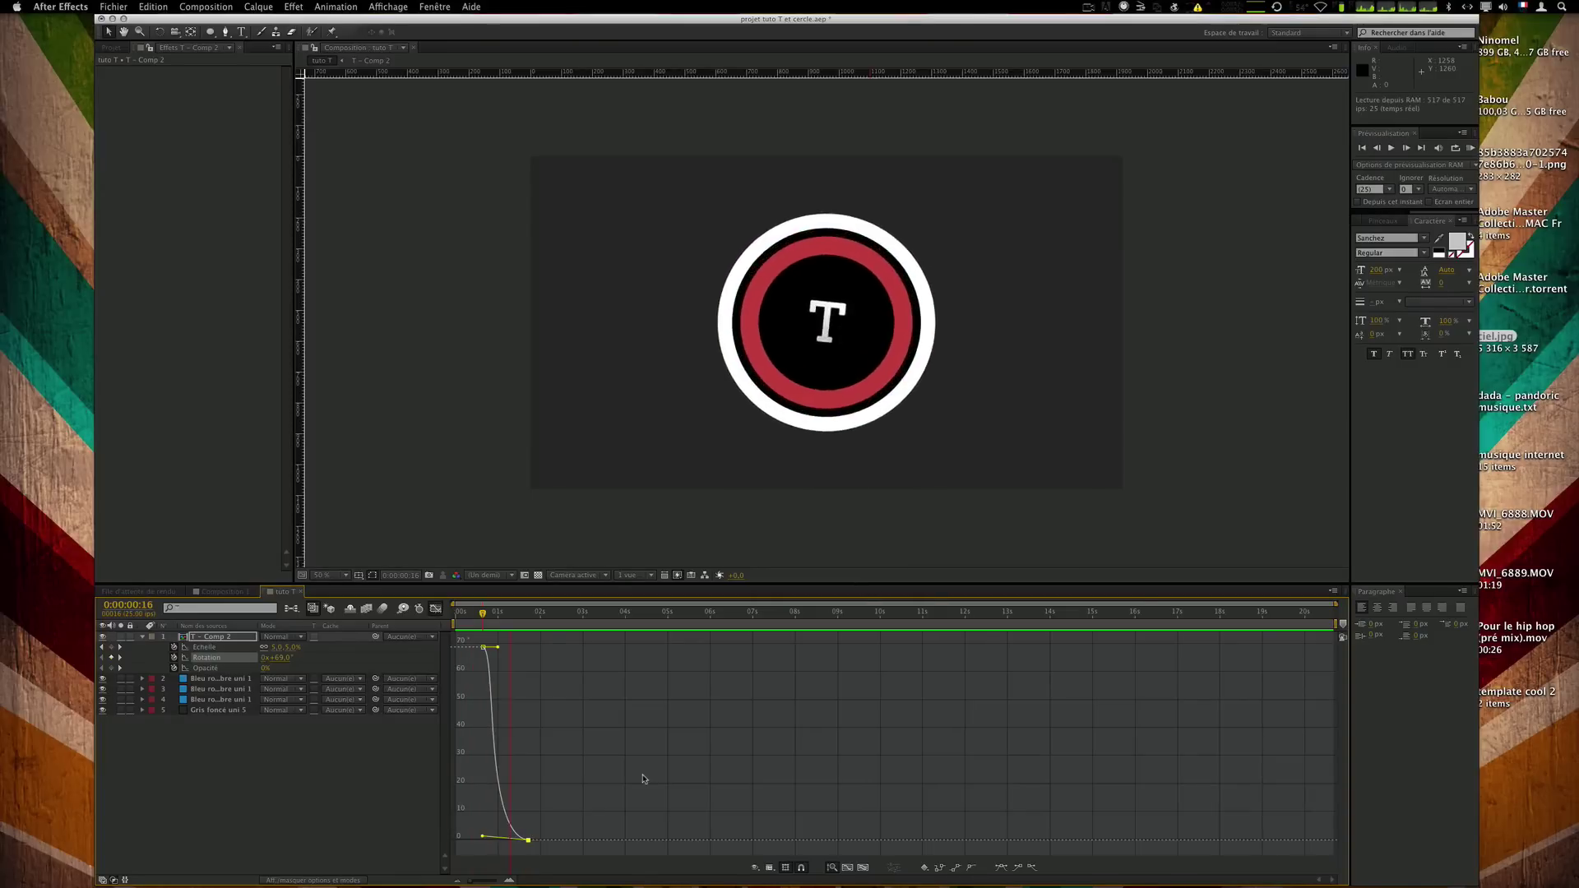
Shorten the first scale keyframe's curve handle on the T layer, preview, and extend the handle slightly to refine the growth timing.
{"action": "left_click", "coordinate": [498, 613]}
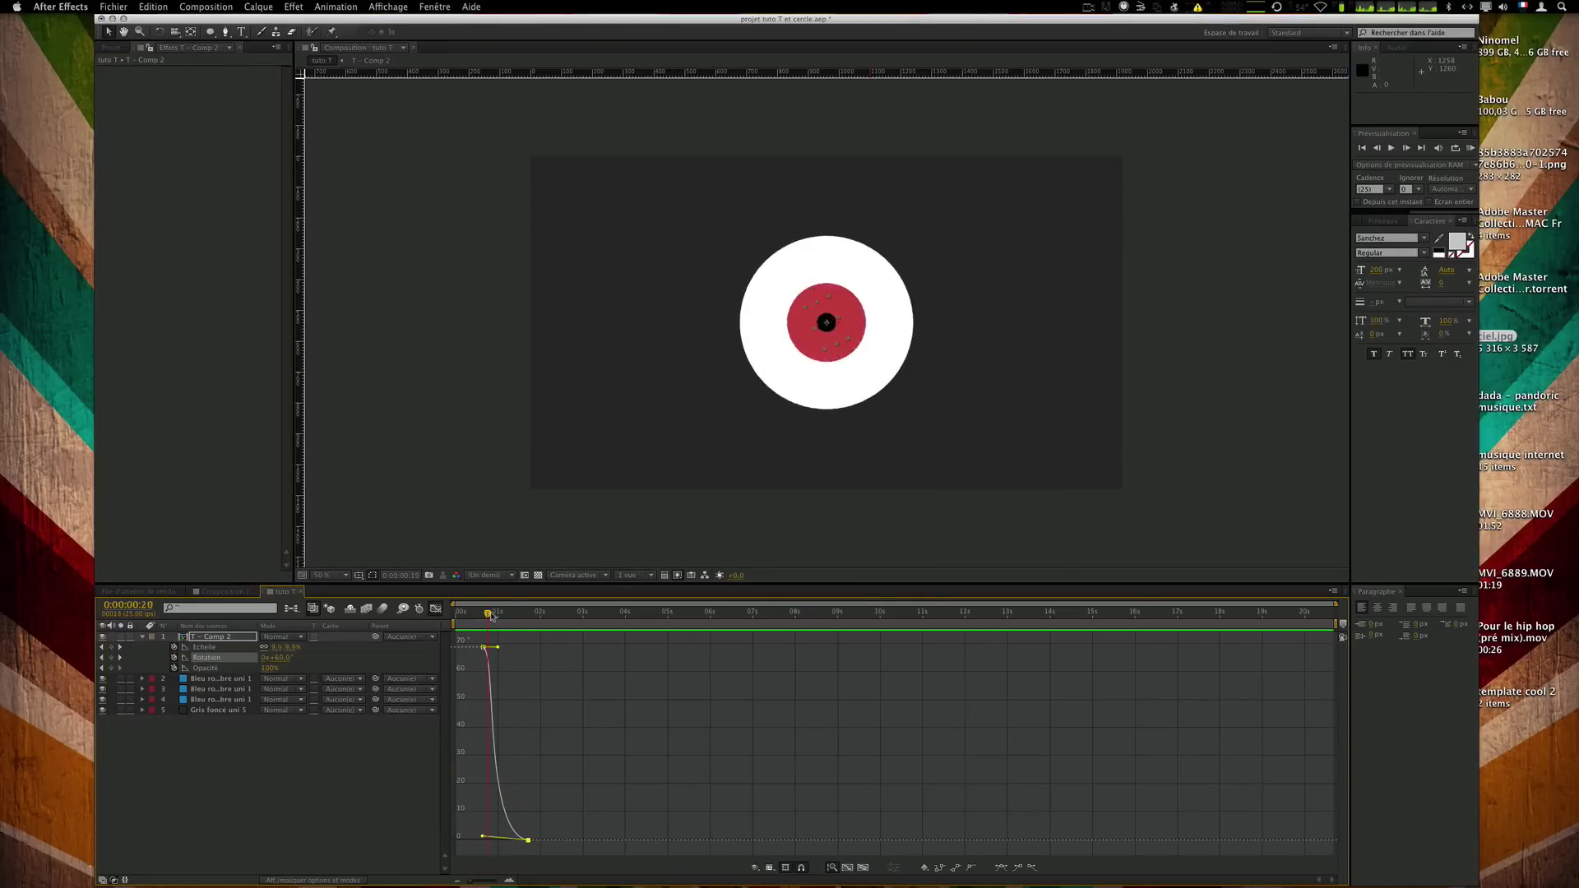
{"action": "left_click", "coordinate": [436, 609]}
{"action": "left_click_drag", "start_coordinate": [462, 646], "coordinate": [594, 649]}
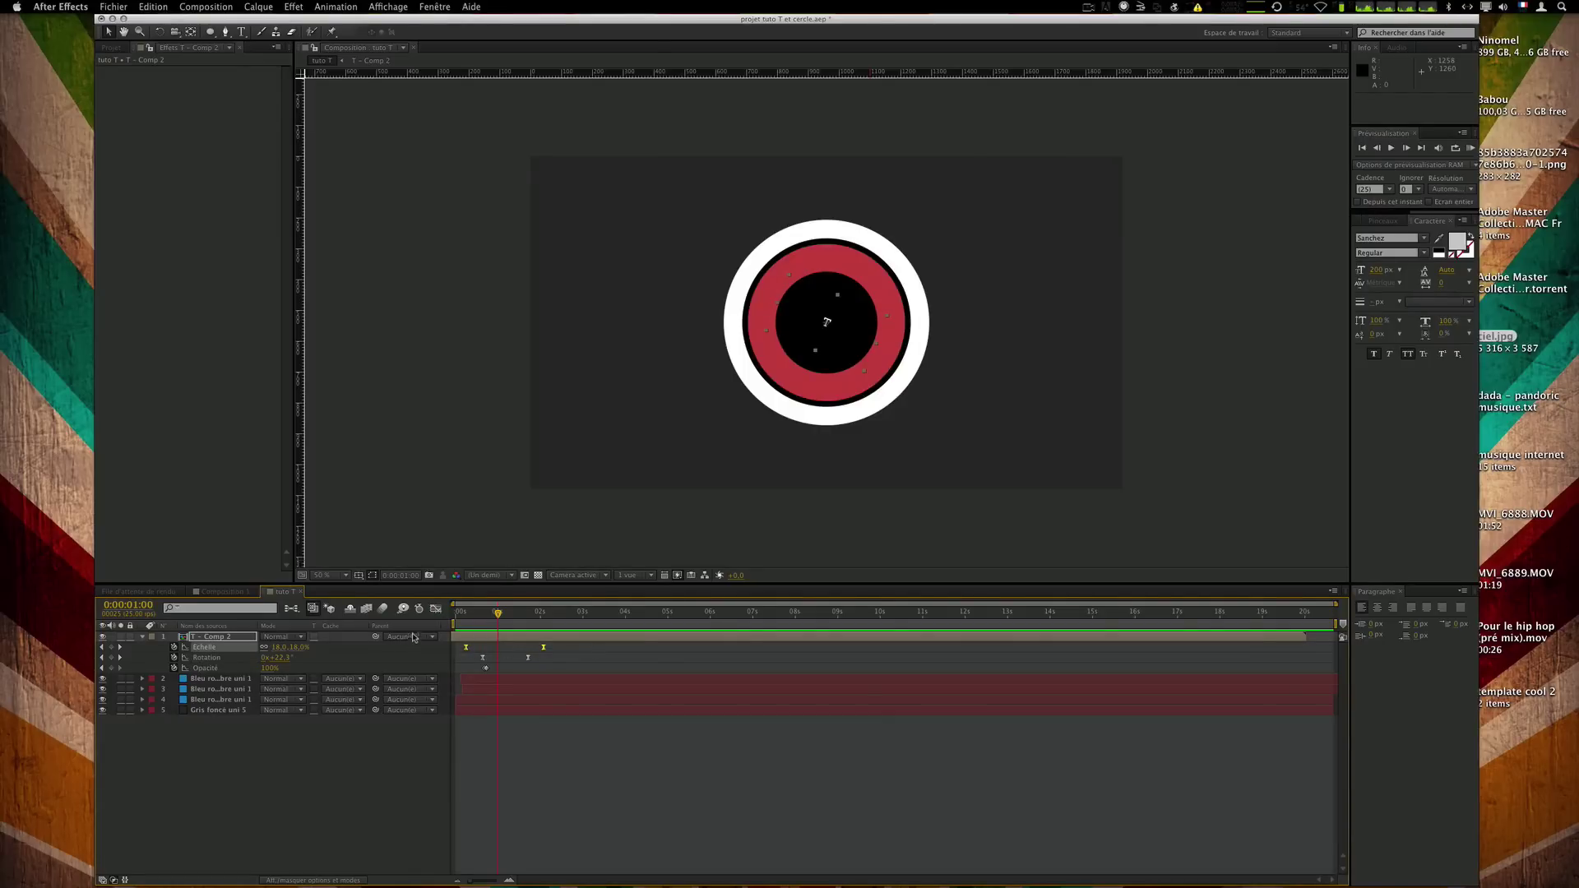
{"action": "left_click", "coordinate": [436, 609]}
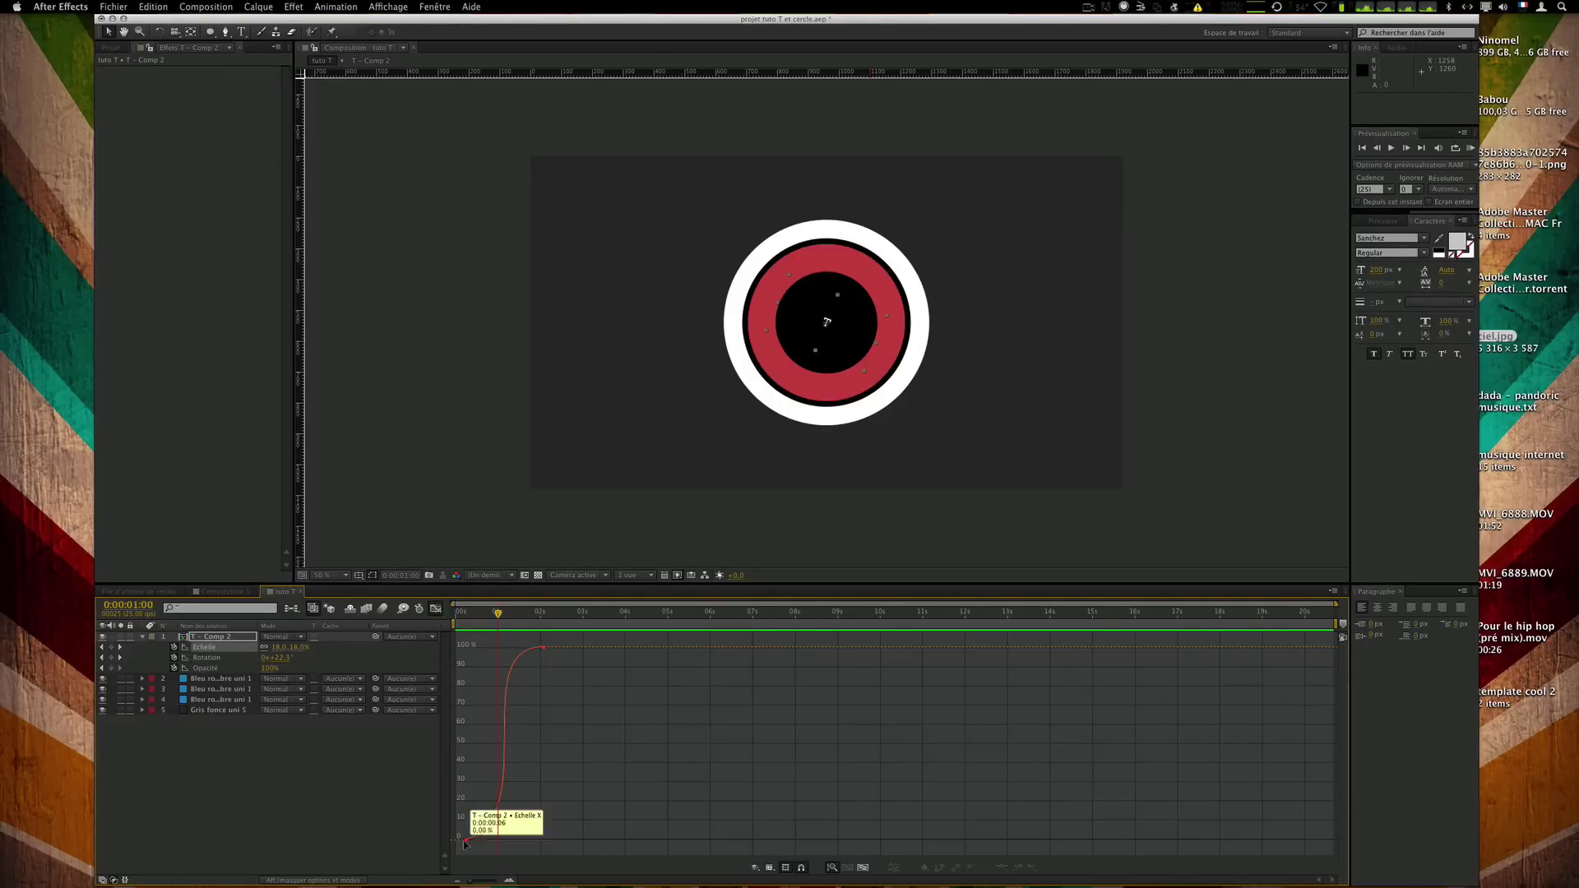
{"action": "left_click", "coordinate": [498, 828]}
{"action": "left_click_drag", "start_coordinate": [547, 816], "coordinate": [519, 810]}
{"action": "key", "text": "KP_0"}
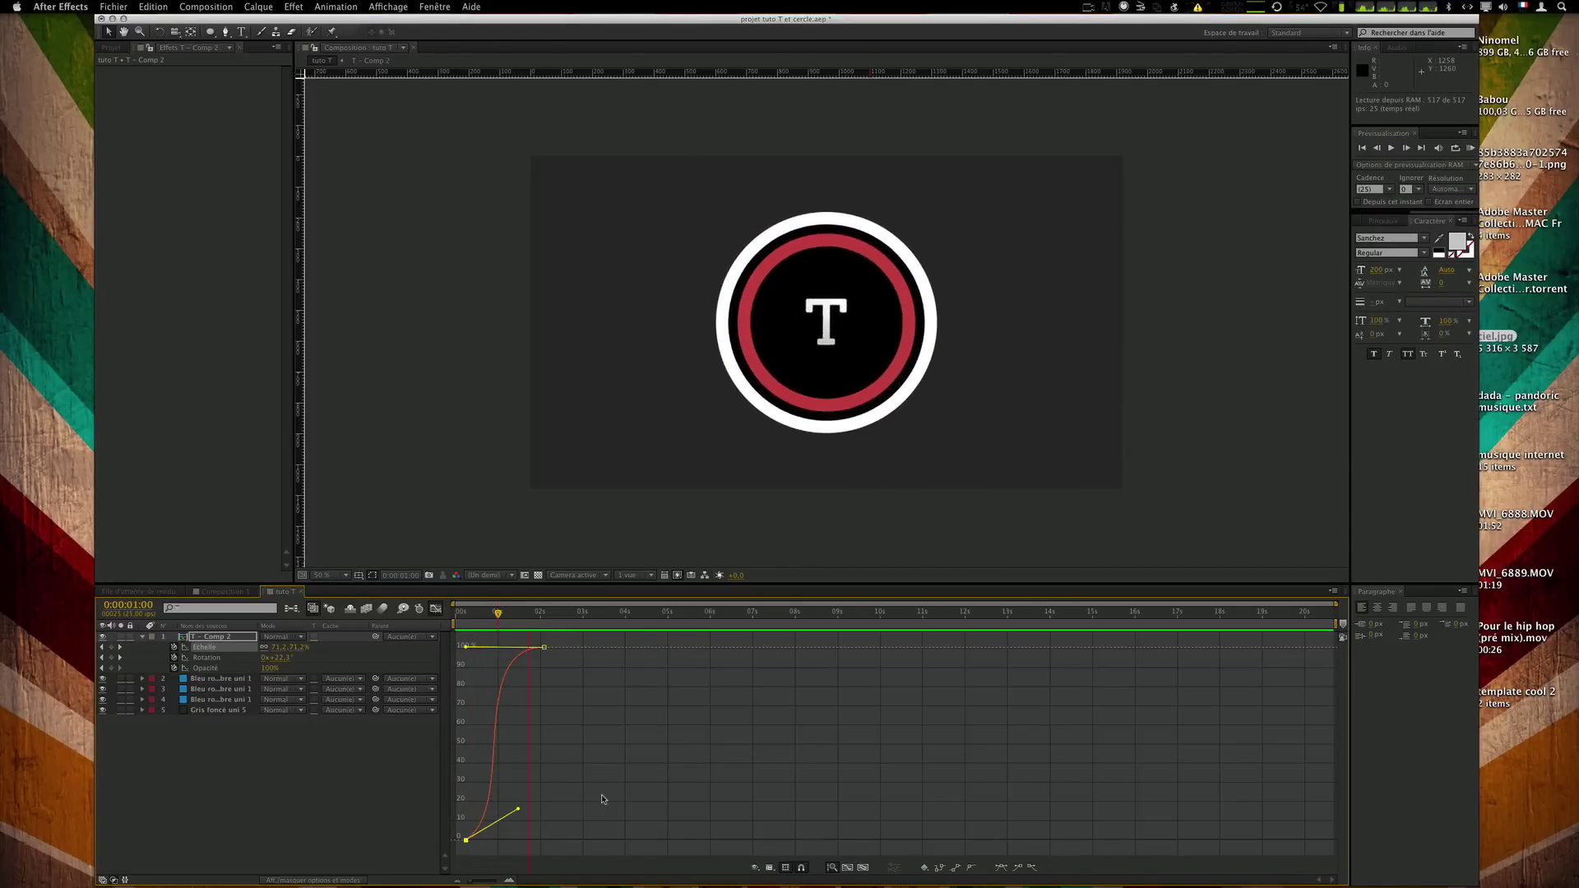
{"action": "key", "text": "KP_0"}
{"action": "left_click_drag", "start_coordinate": [519, 811], "coordinate": [533, 810]}
{"action": "key", "text": "KP_0"}
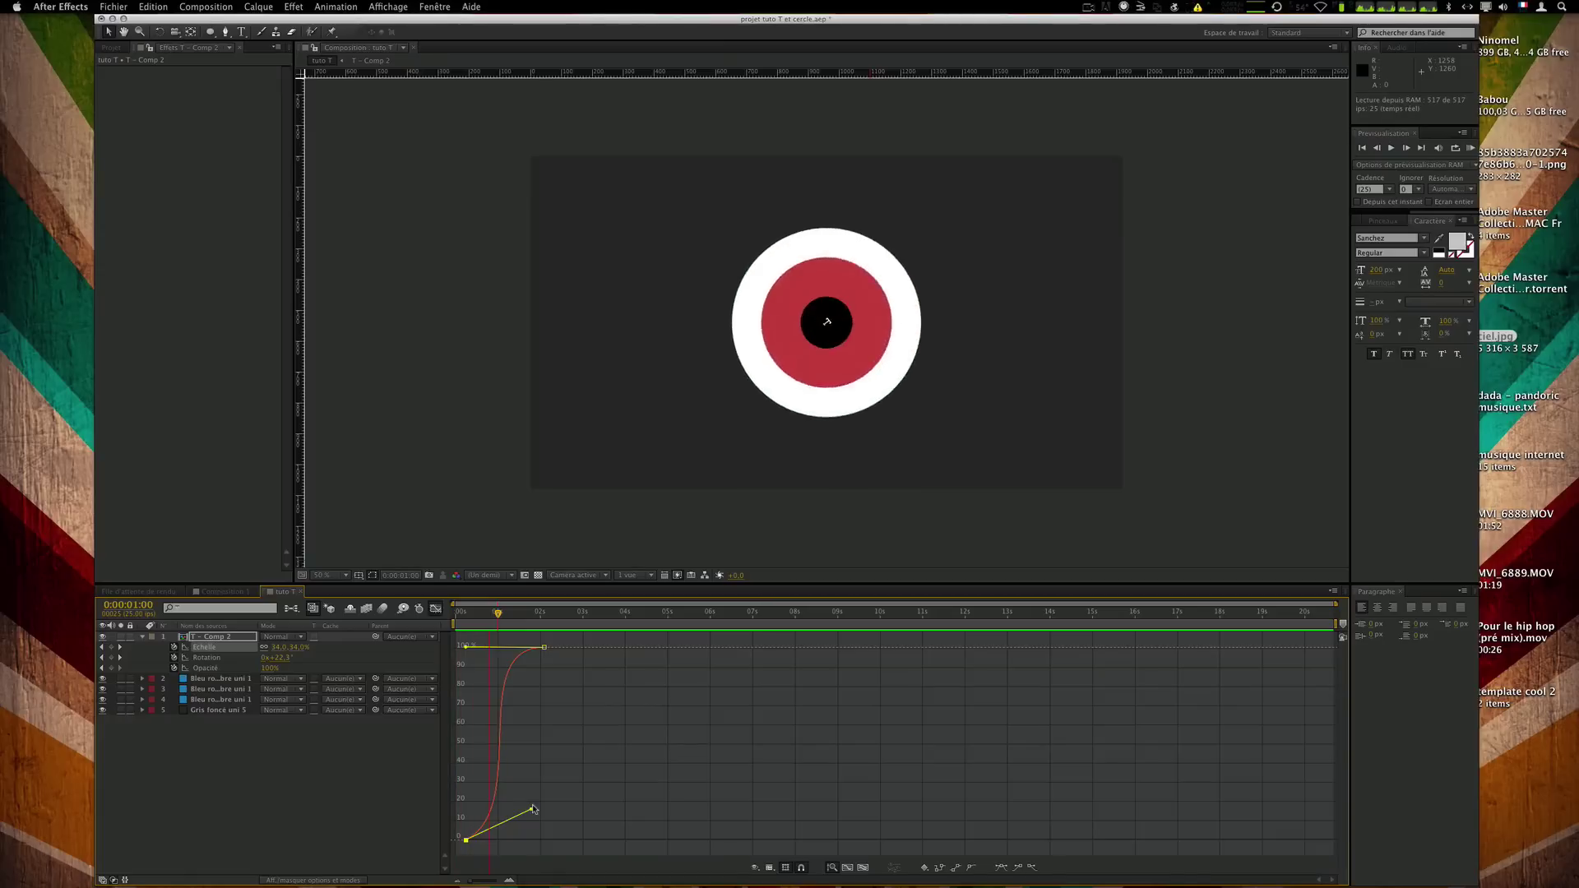
Shorten and lower the first scale keyframe's curve handle on the T layer, previewing the growth after each adjustment.
{"action": "key", "text": "KP_0"}
{"action": "left_click_drag", "start_coordinate": [532, 813], "coordinate": [508, 809]}
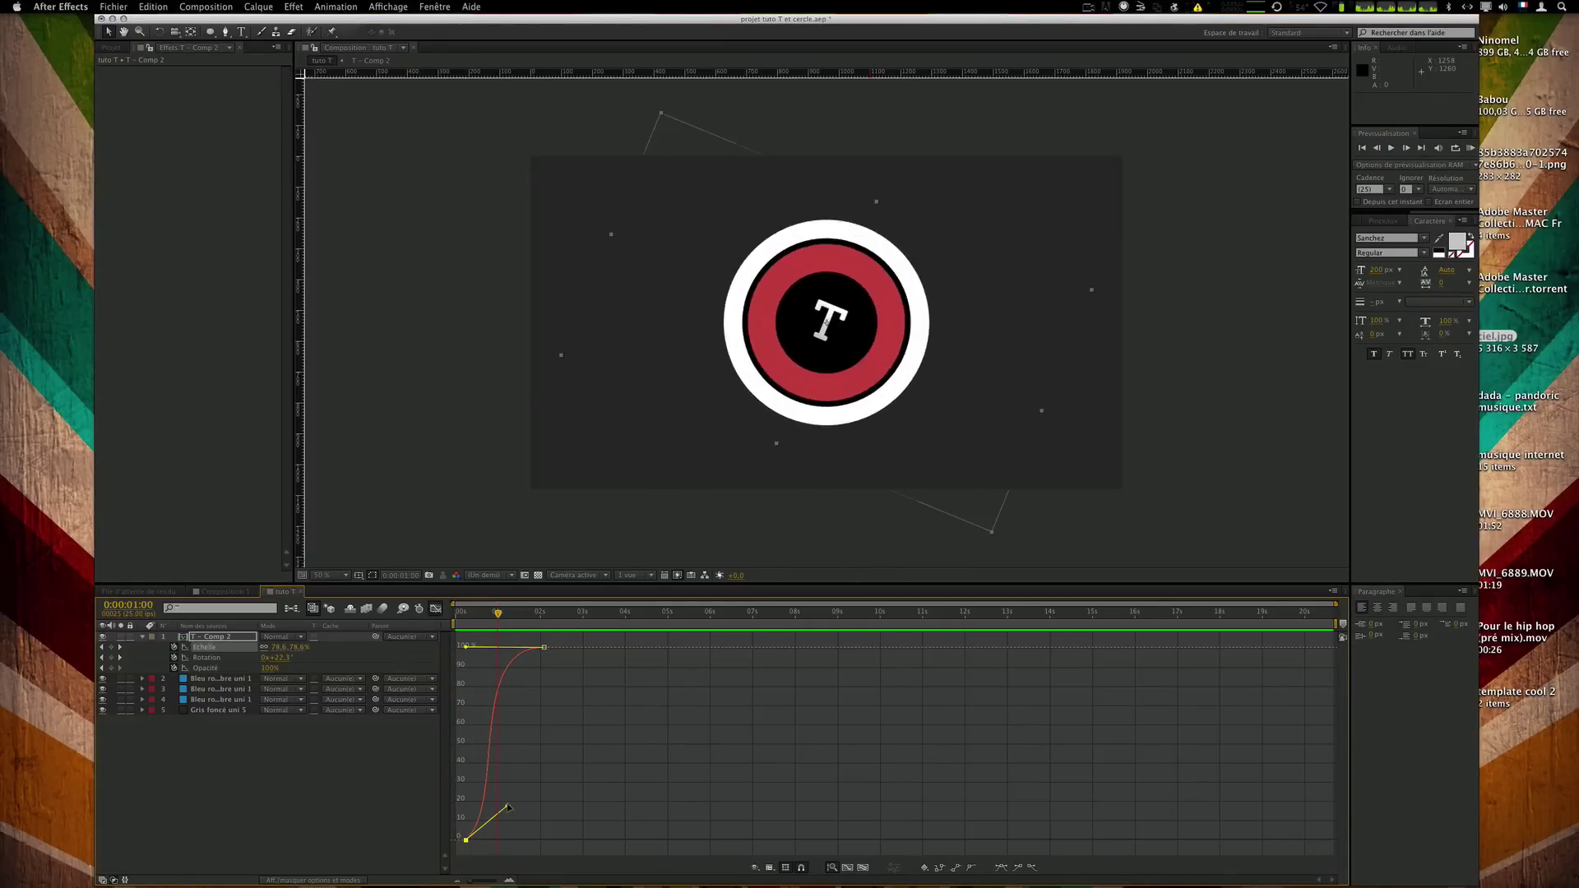
{"action": "key", "text": "KP_0"}
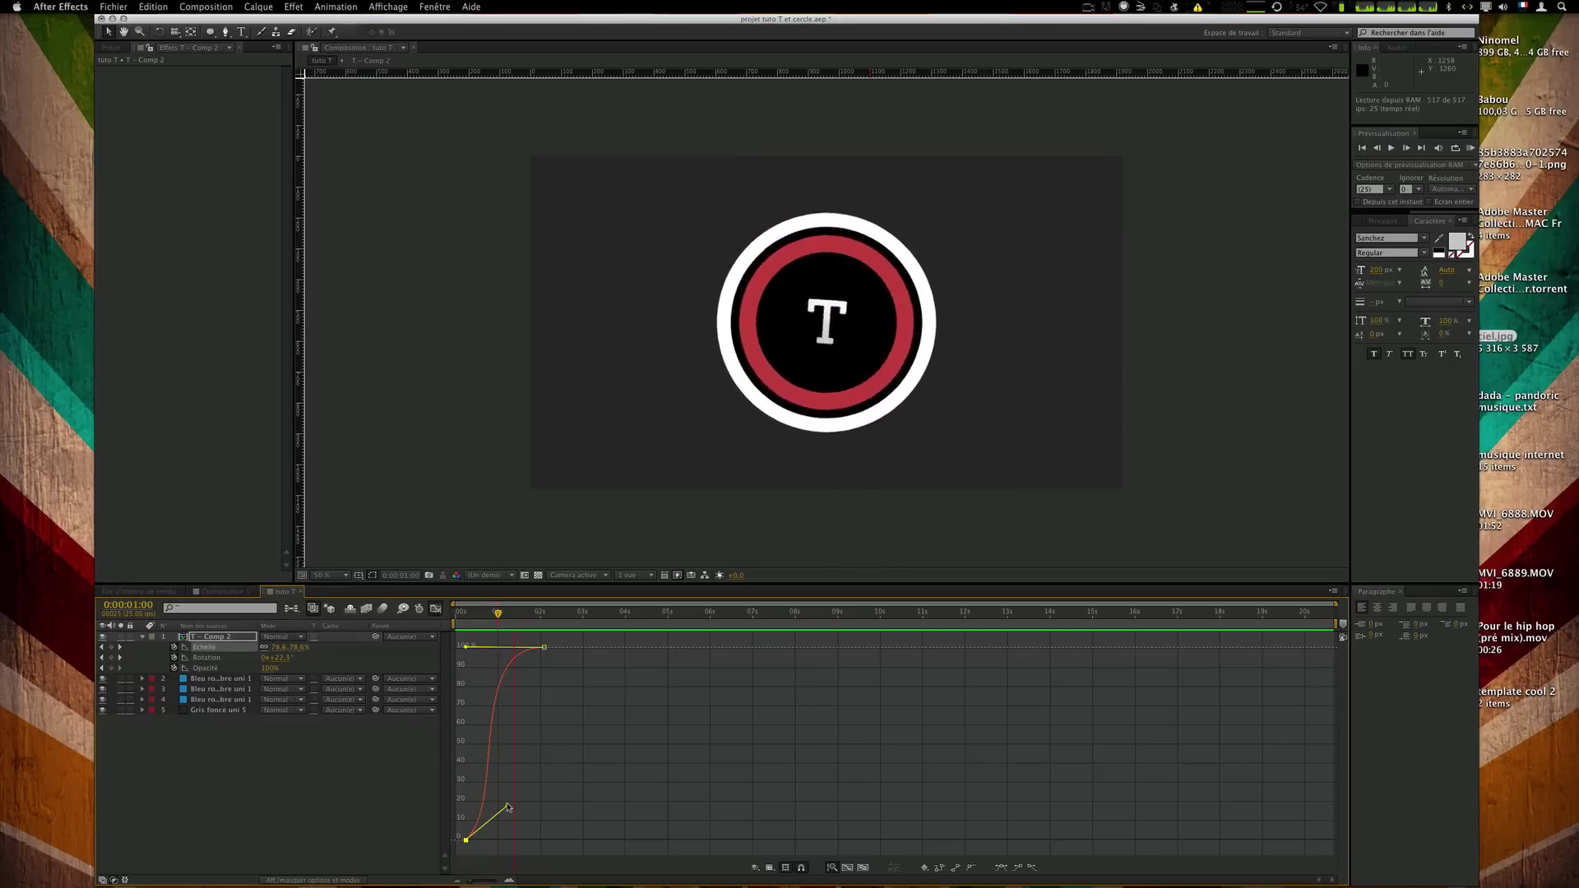
{"action": "left_click_drag", "start_coordinate": [508, 808], "coordinate": [519, 828]}
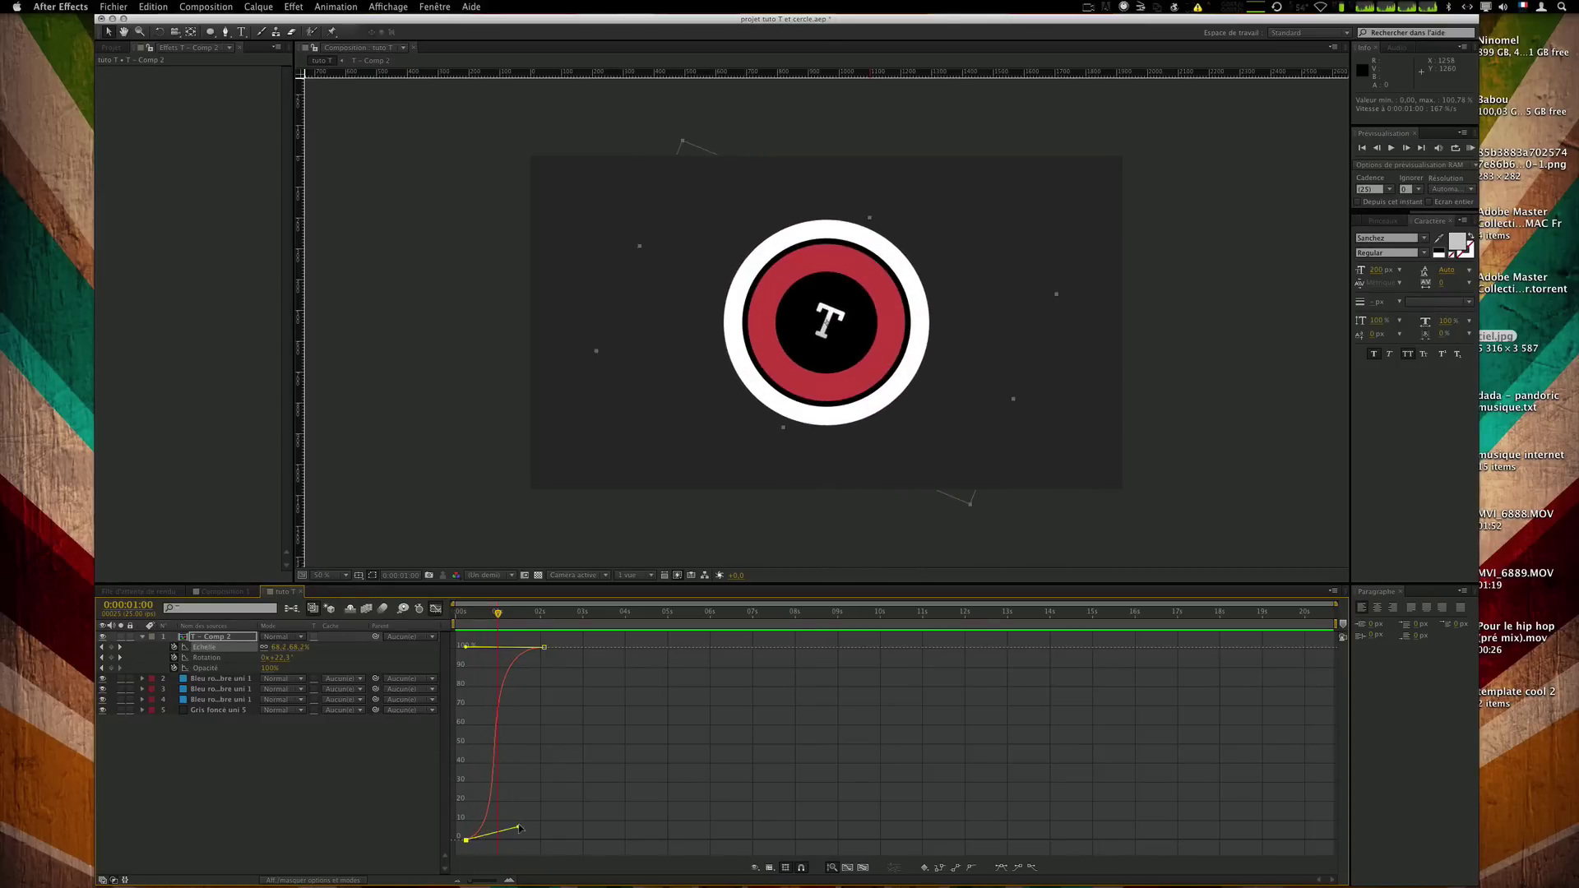
{"action": "key", "text": "KP_0"}
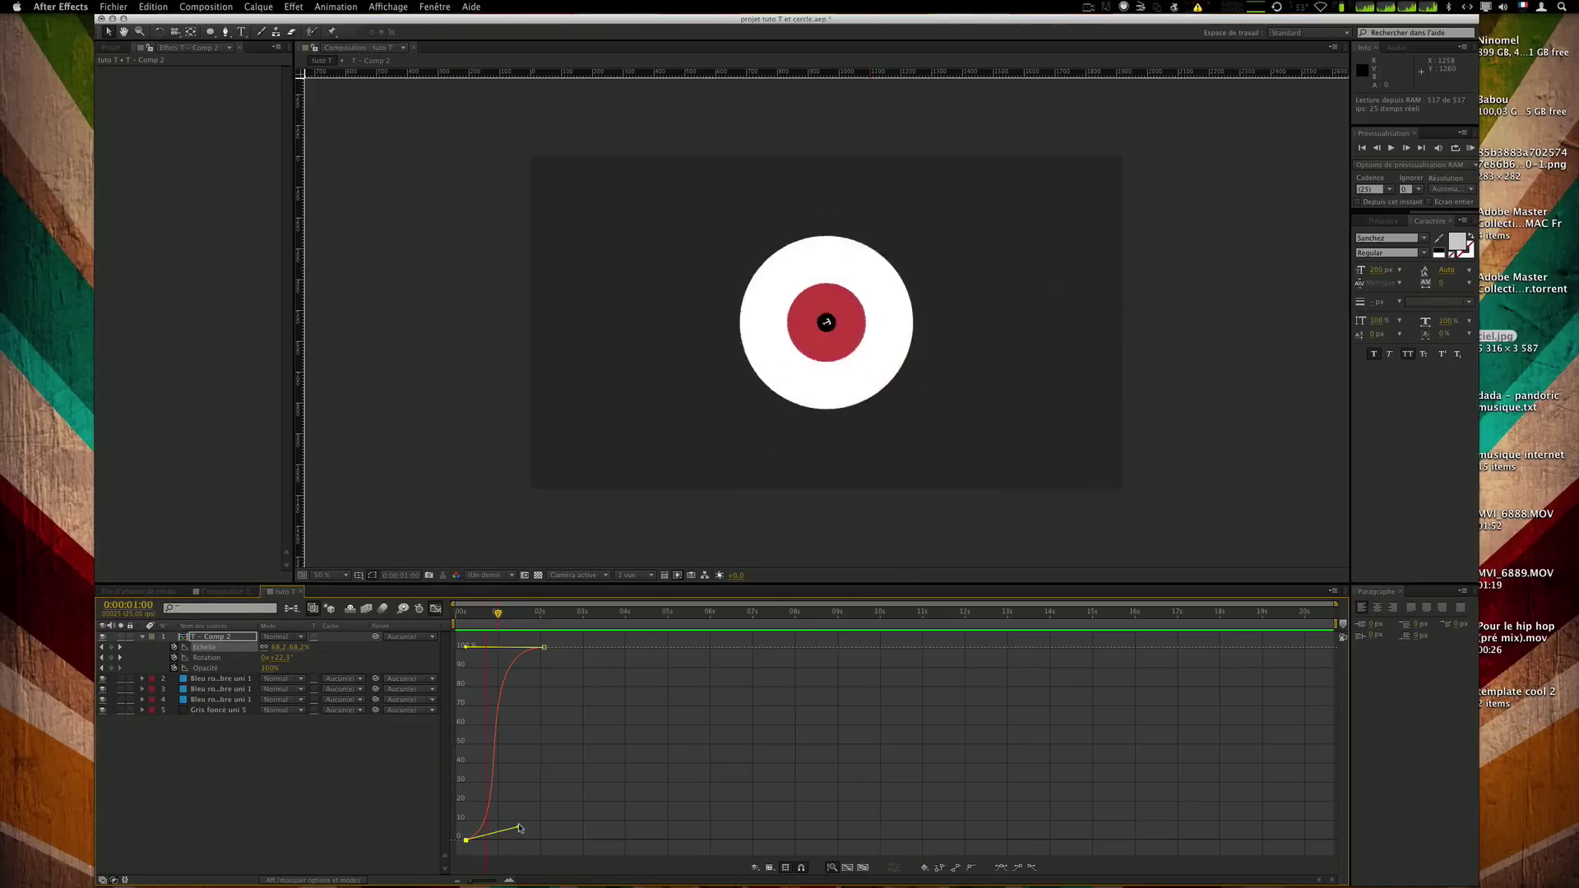
{"action": "key", "text": "space"}
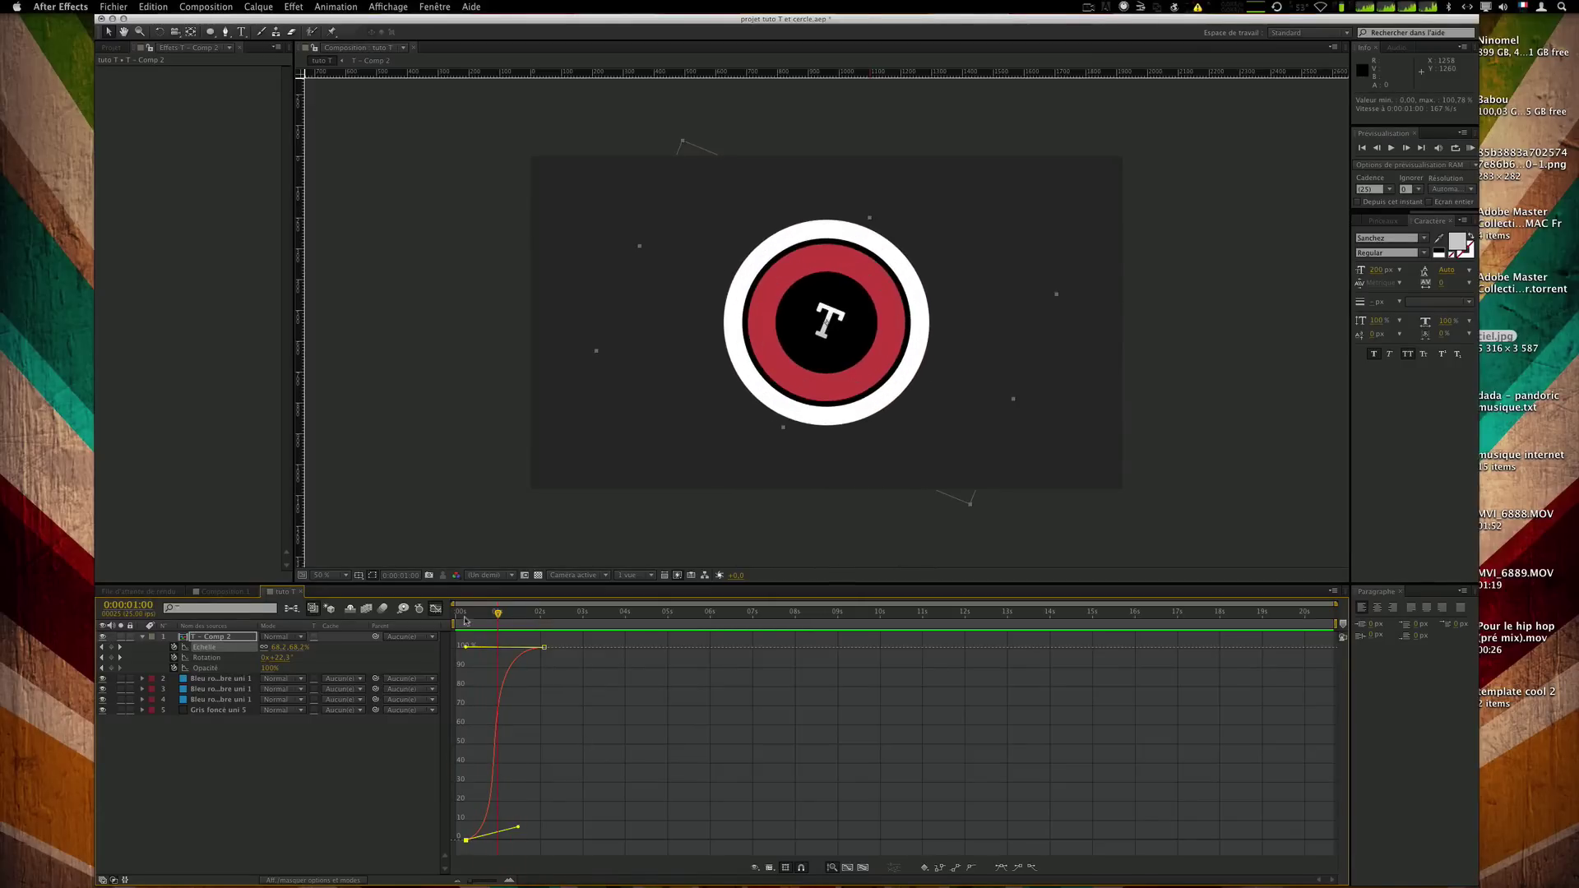
Leave the graph editor, save the project, and play and scrub the tuto T animation from its start.
{"action": "left_click", "coordinate": [436, 608]}
{"action": "left_click", "coordinate": [493, 632]}
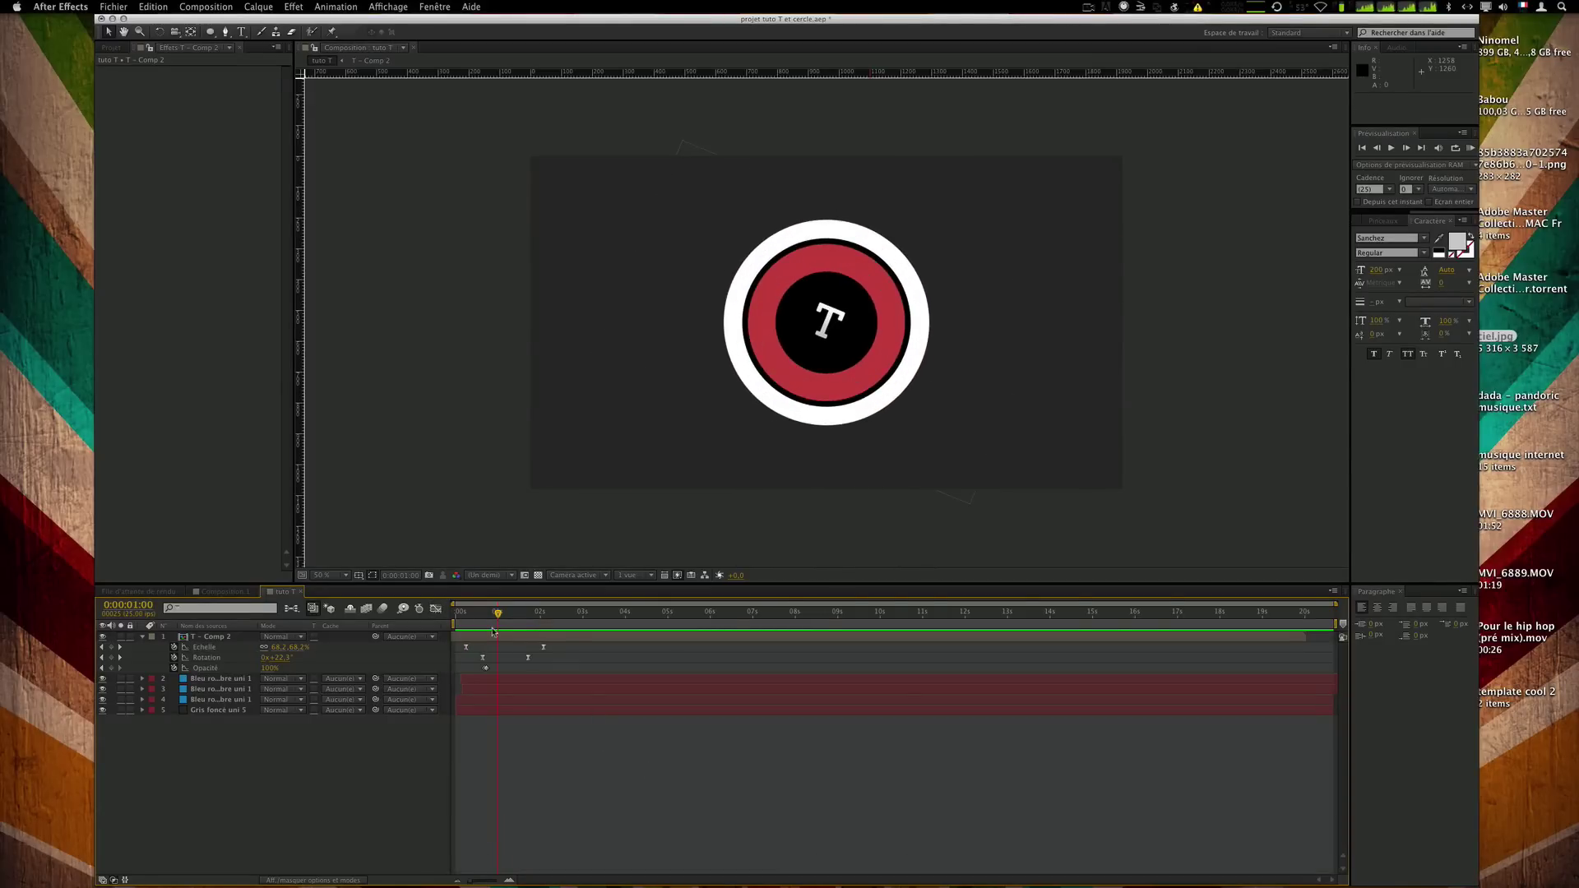
{"action": "key", "text": "super+s"}
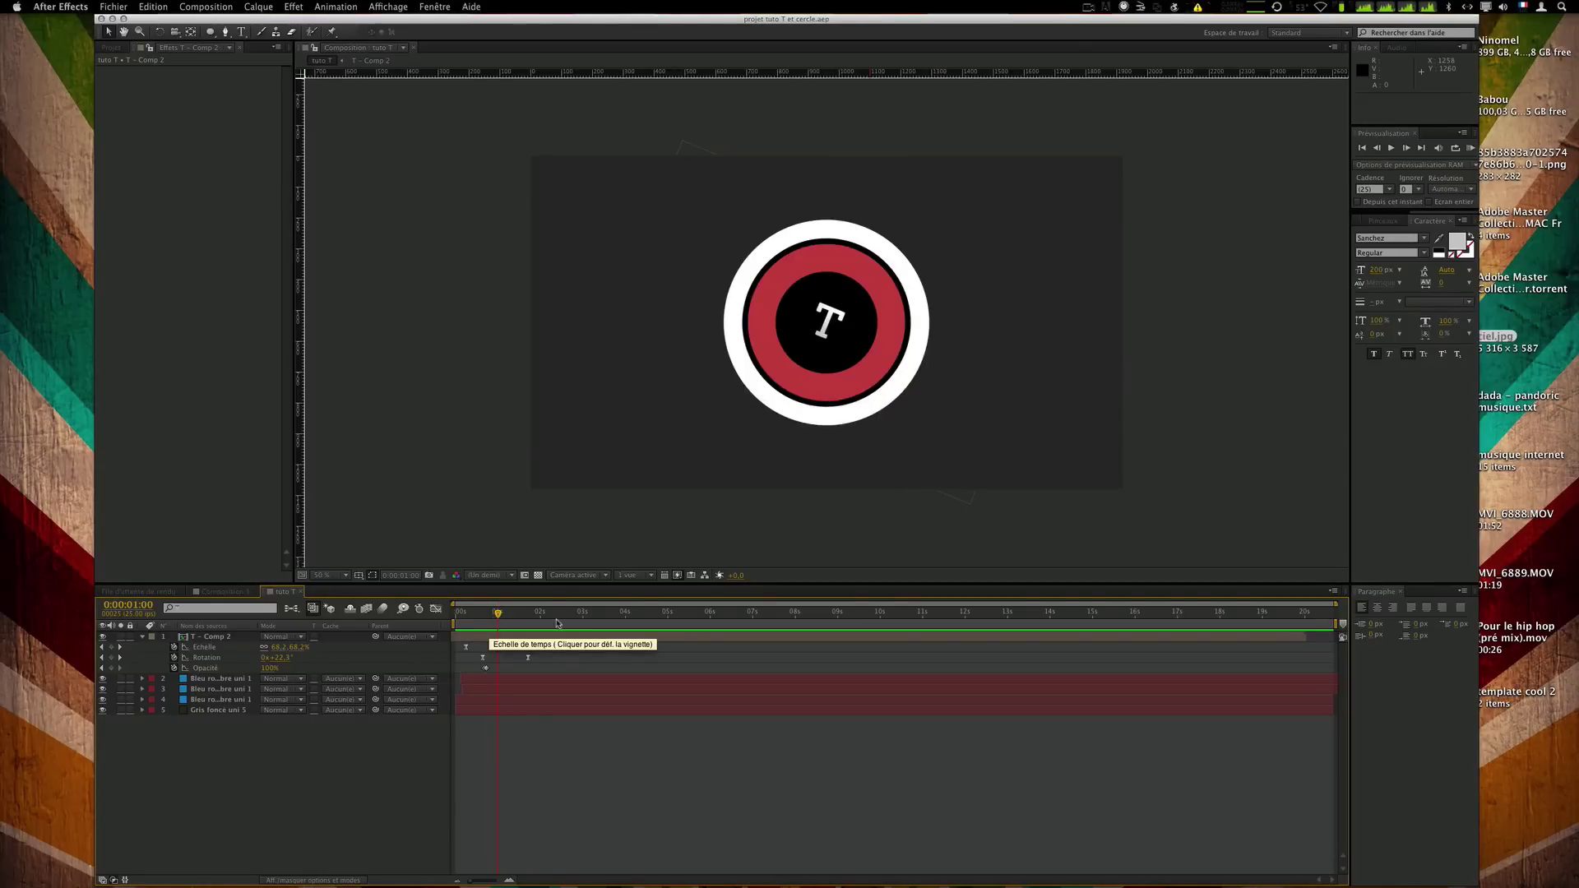
{"action": "left_click", "coordinate": [457, 612]}
{"action": "key", "text": "space"}
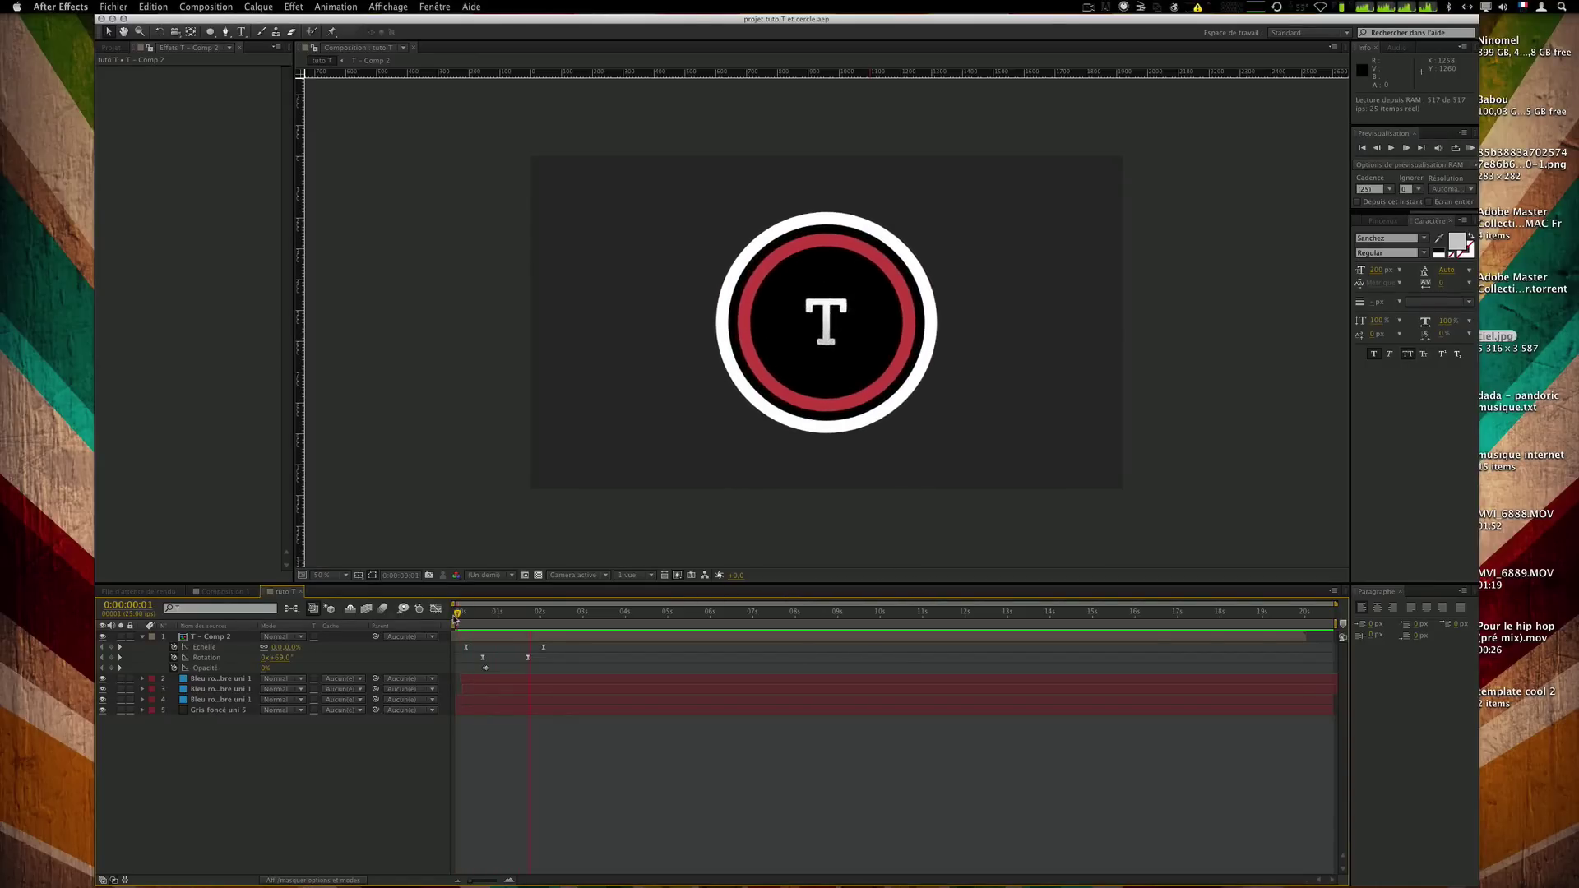
{"action": "key", "text": "space"}
{"action": "left_click_drag", "start_coordinate": [458, 618], "coordinate": [542, 619]}
Open Composition 1, preview the reference animation, and reset its work area to end at about 0:00:04:08.
{"action": "left_click", "coordinate": [217, 592]}
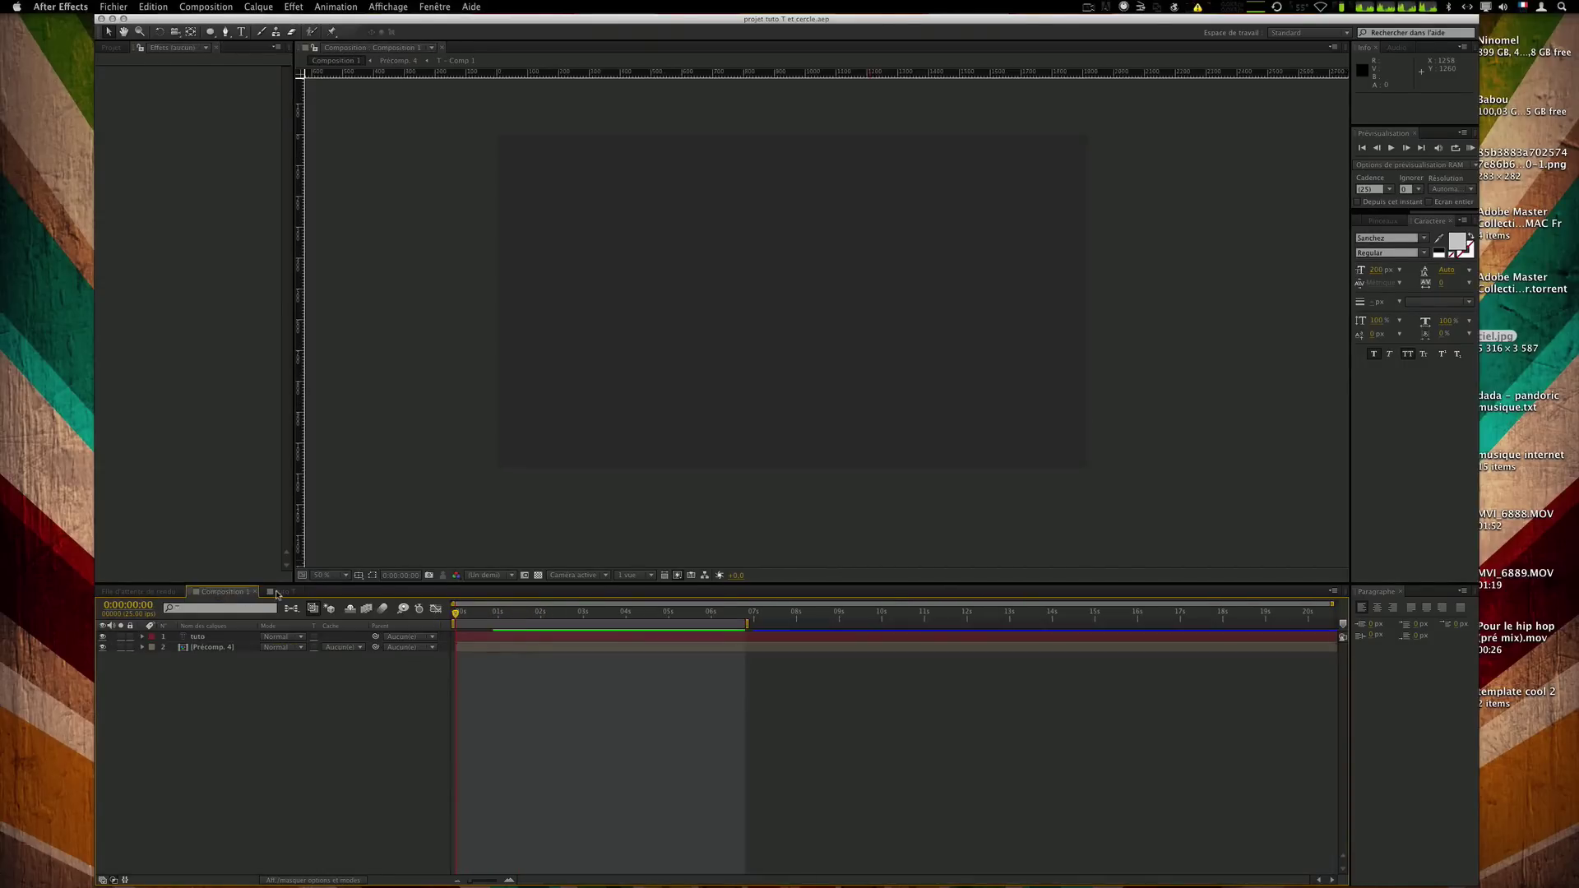
{"action": "key", "text": "KP_0"}
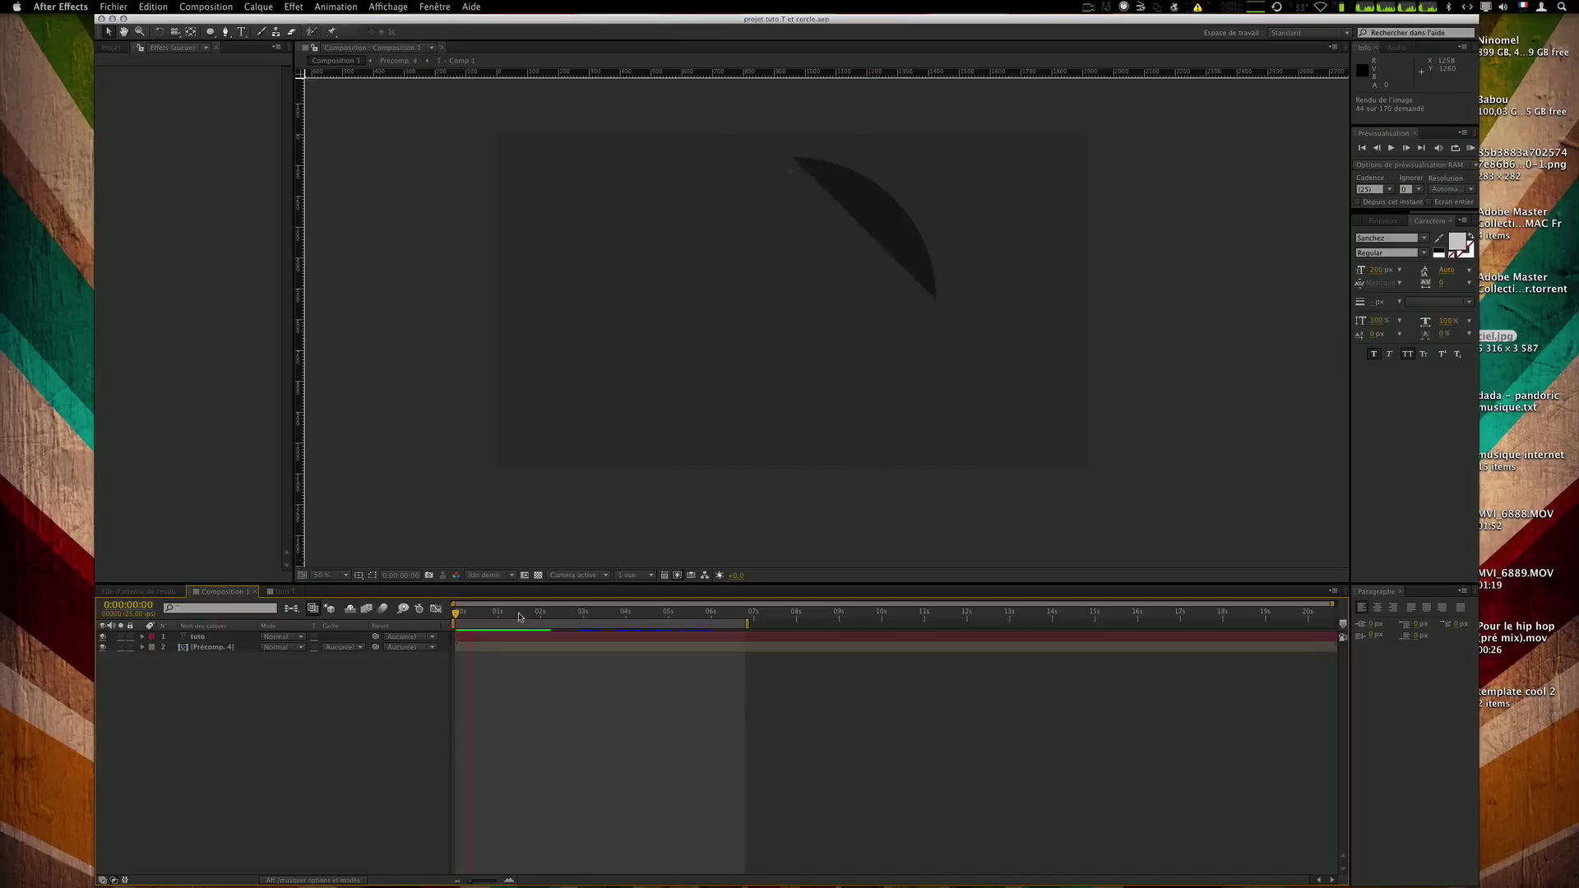
{"action": "double_click", "coordinate": [489, 622]}
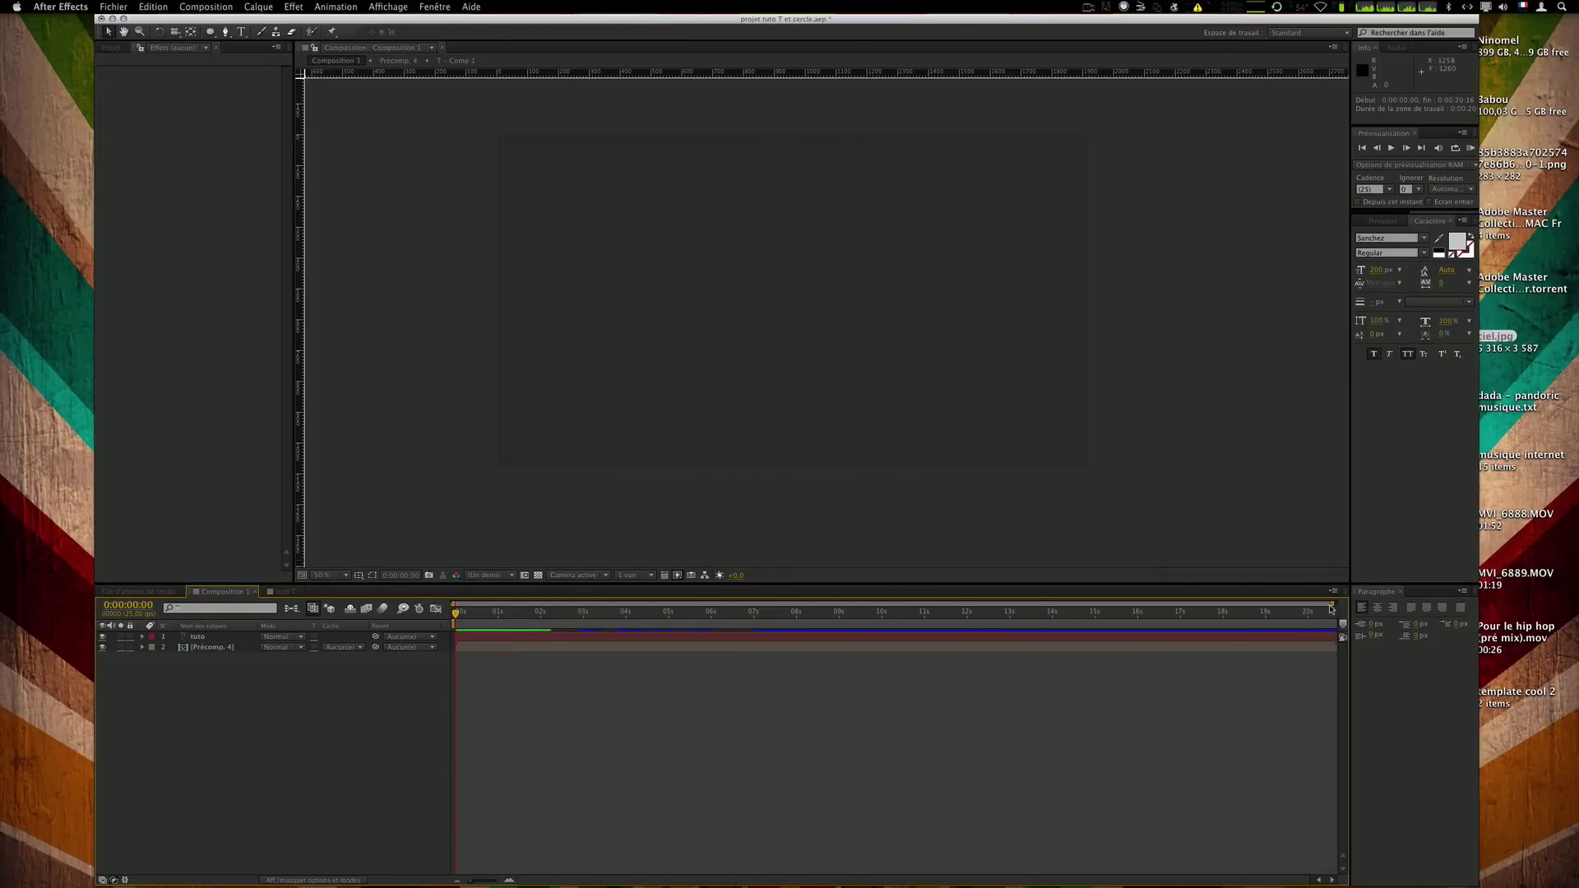
{"action": "left_click_drag", "start_coordinate": [1332, 609], "coordinate": [644, 623]}
Examine the reference animation in Composition 1 between about 0:00:01:09 and 0:00:02:24, comparing the T, the rings and the TUTO text.
{"action": "mouse_move", "coordinate": [495, 614]}
{"action": "left_mouse_down"}
{"action": "mouse_move", "coordinate": [450, 614]}
{"action": "mouse_move", "coordinate": [514, 614]}
{"action": "left_mouse_up"}
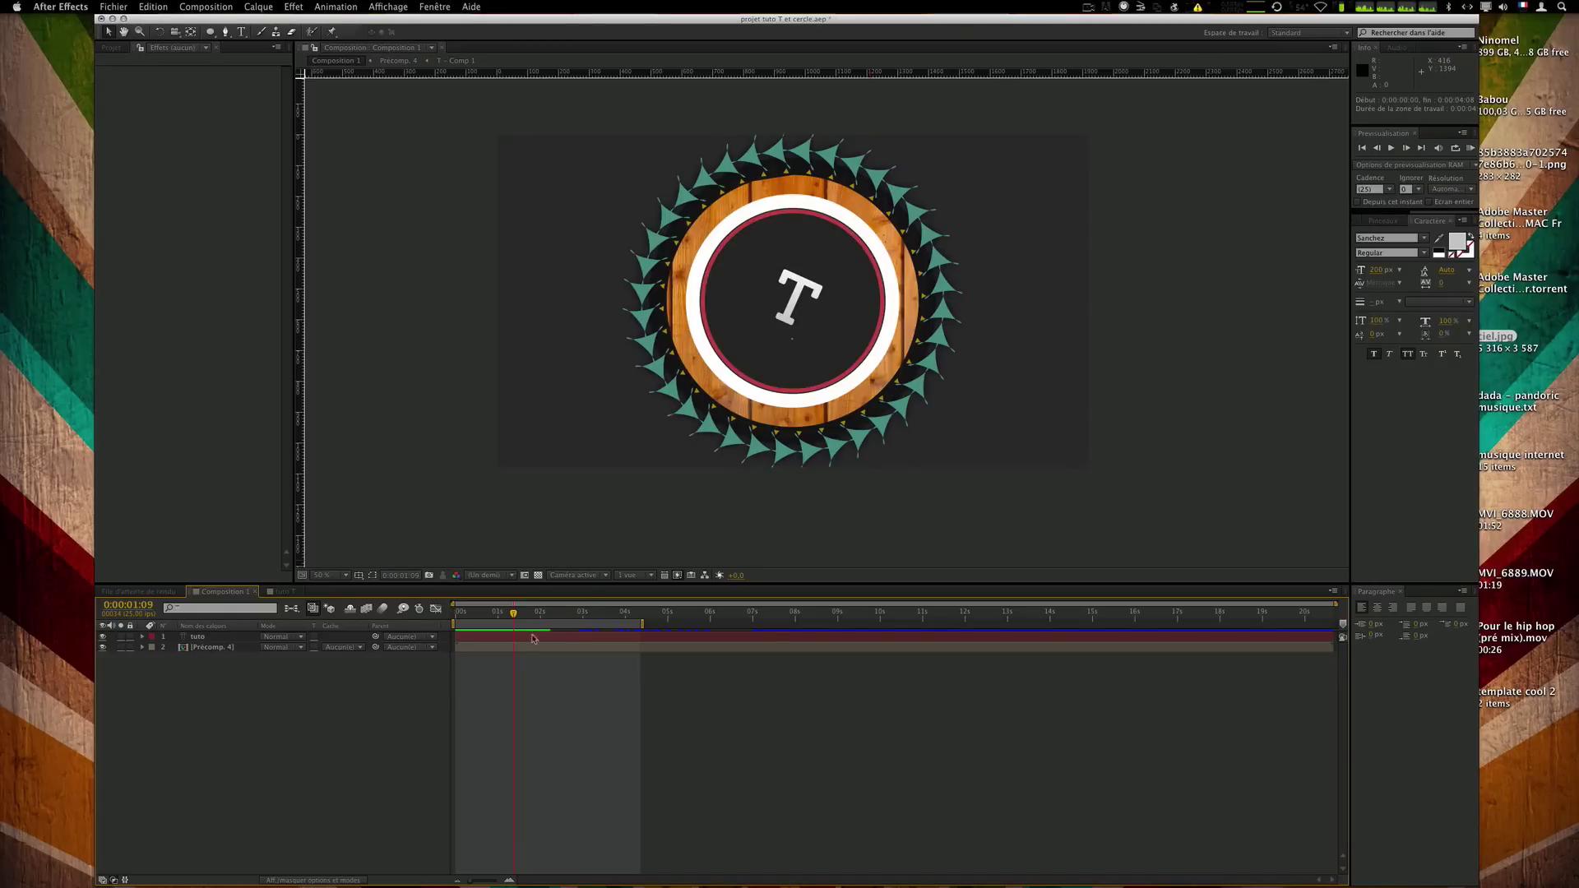
{"action": "left_click_drag", "start_coordinate": [514, 613], "coordinate": [530, 615]}
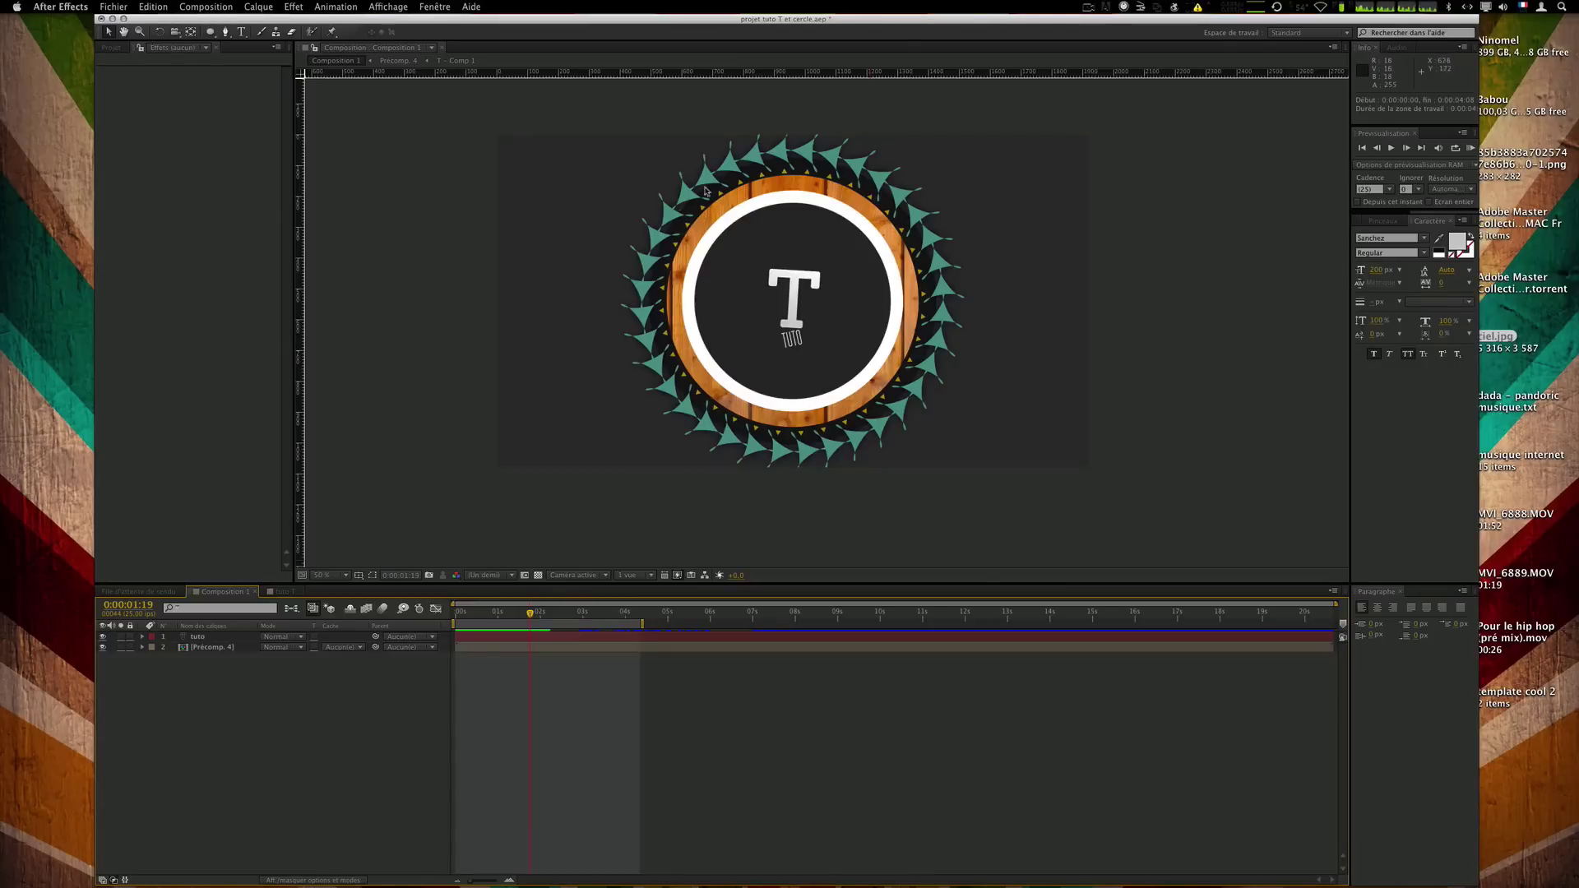
{"action": "left_click_drag", "start_coordinate": [532, 617], "coordinate": [583, 615]}
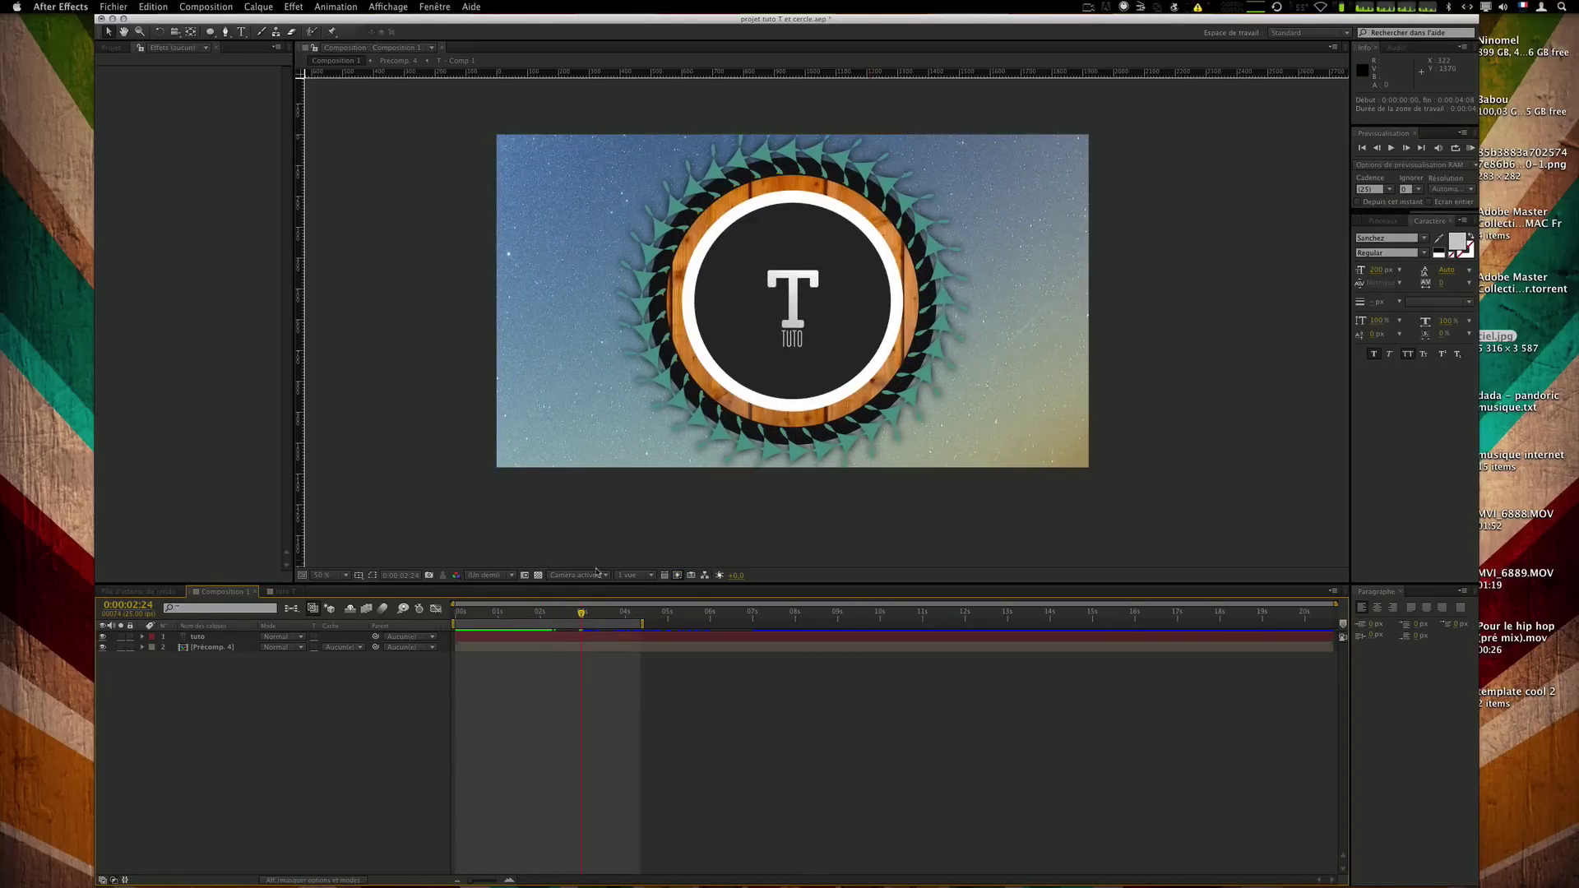
{"action": "left_click_drag", "start_coordinate": [584, 617], "coordinate": [502, 616]}
In tuto T, reveal the red ring layer's keyframes and set its Rayon to 324 at 0:00:01:18.
{"action": "left_click", "coordinate": [284, 592]}
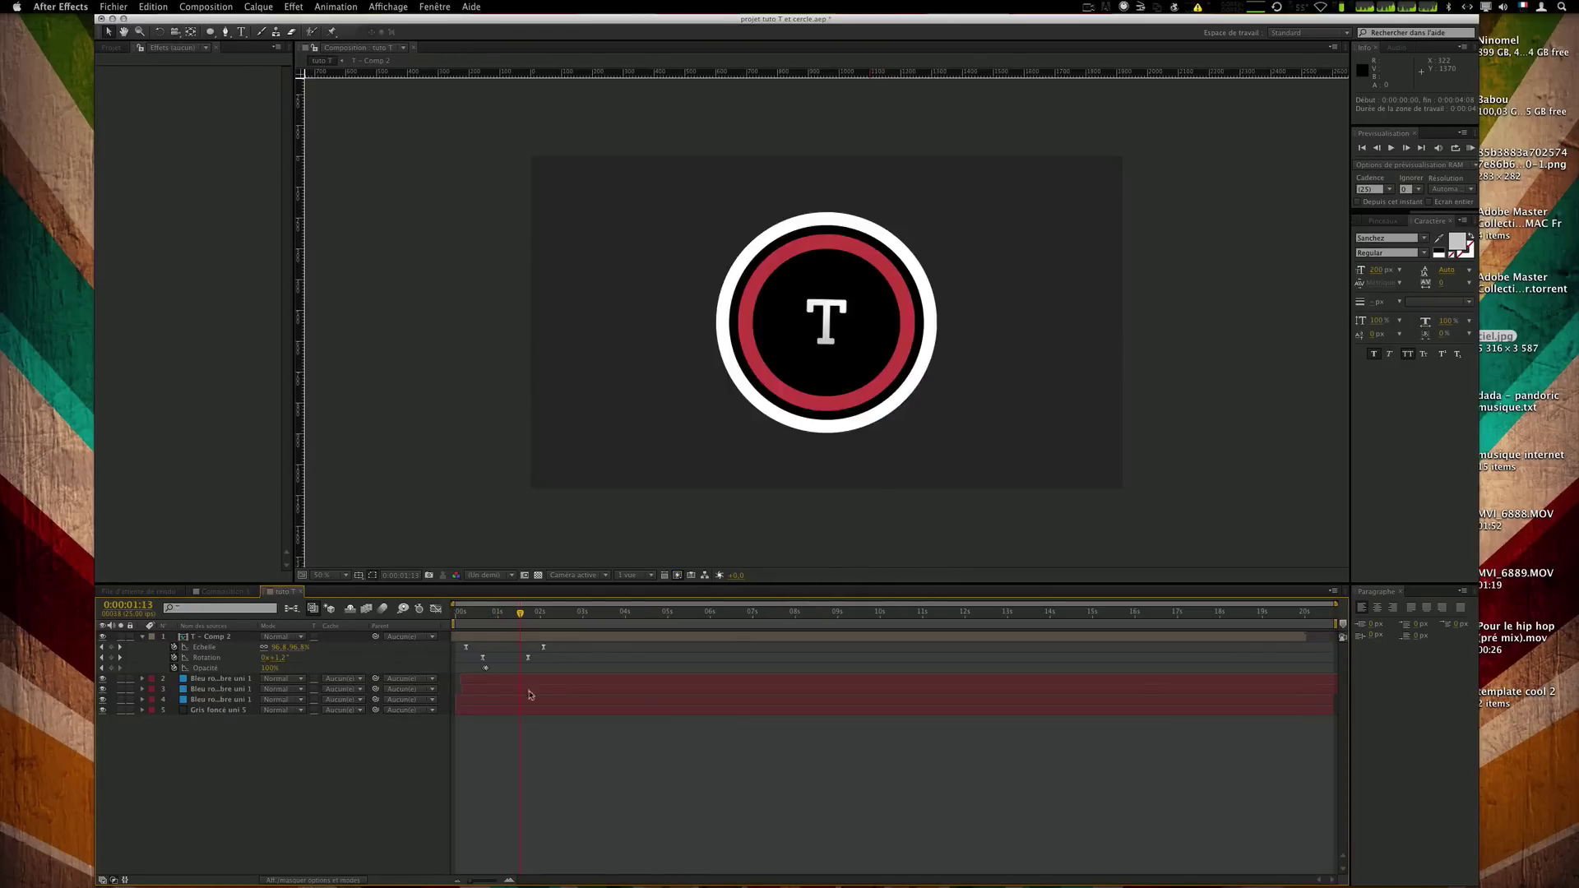
{"action": "mouse_move", "coordinate": [519, 619]}
{"action": "left_mouse_down"}
{"action": "mouse_move", "coordinate": [484, 618]}
{"action": "mouse_move", "coordinate": [514, 618]}
{"action": "left_mouse_up"}
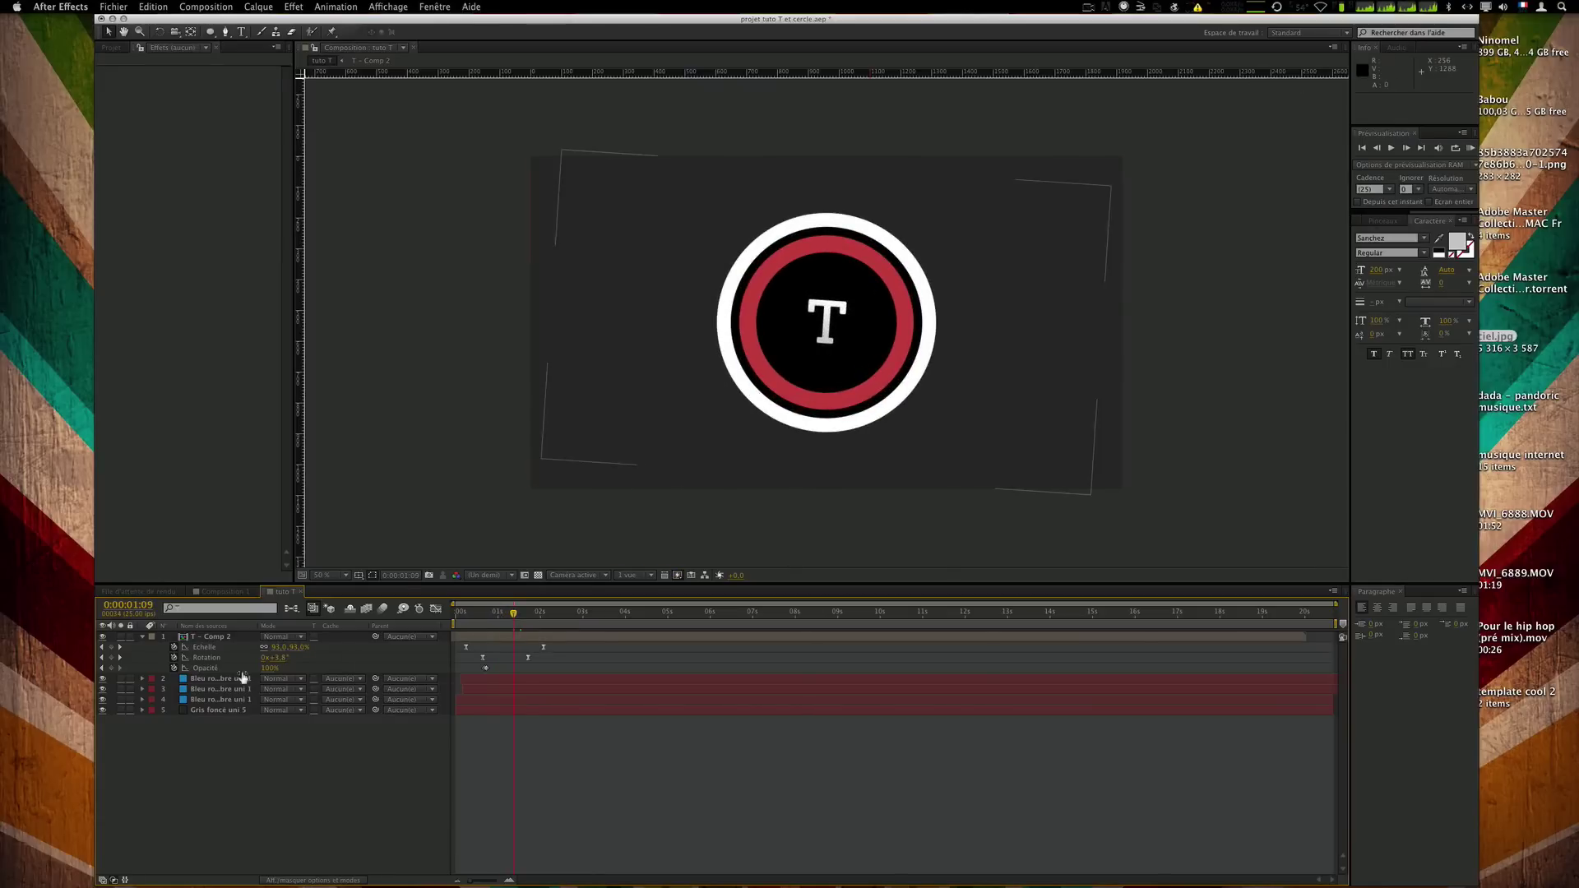
{"action": "left_click", "coordinate": [218, 690]}
{"action": "left_click", "coordinate": [237, 680]}
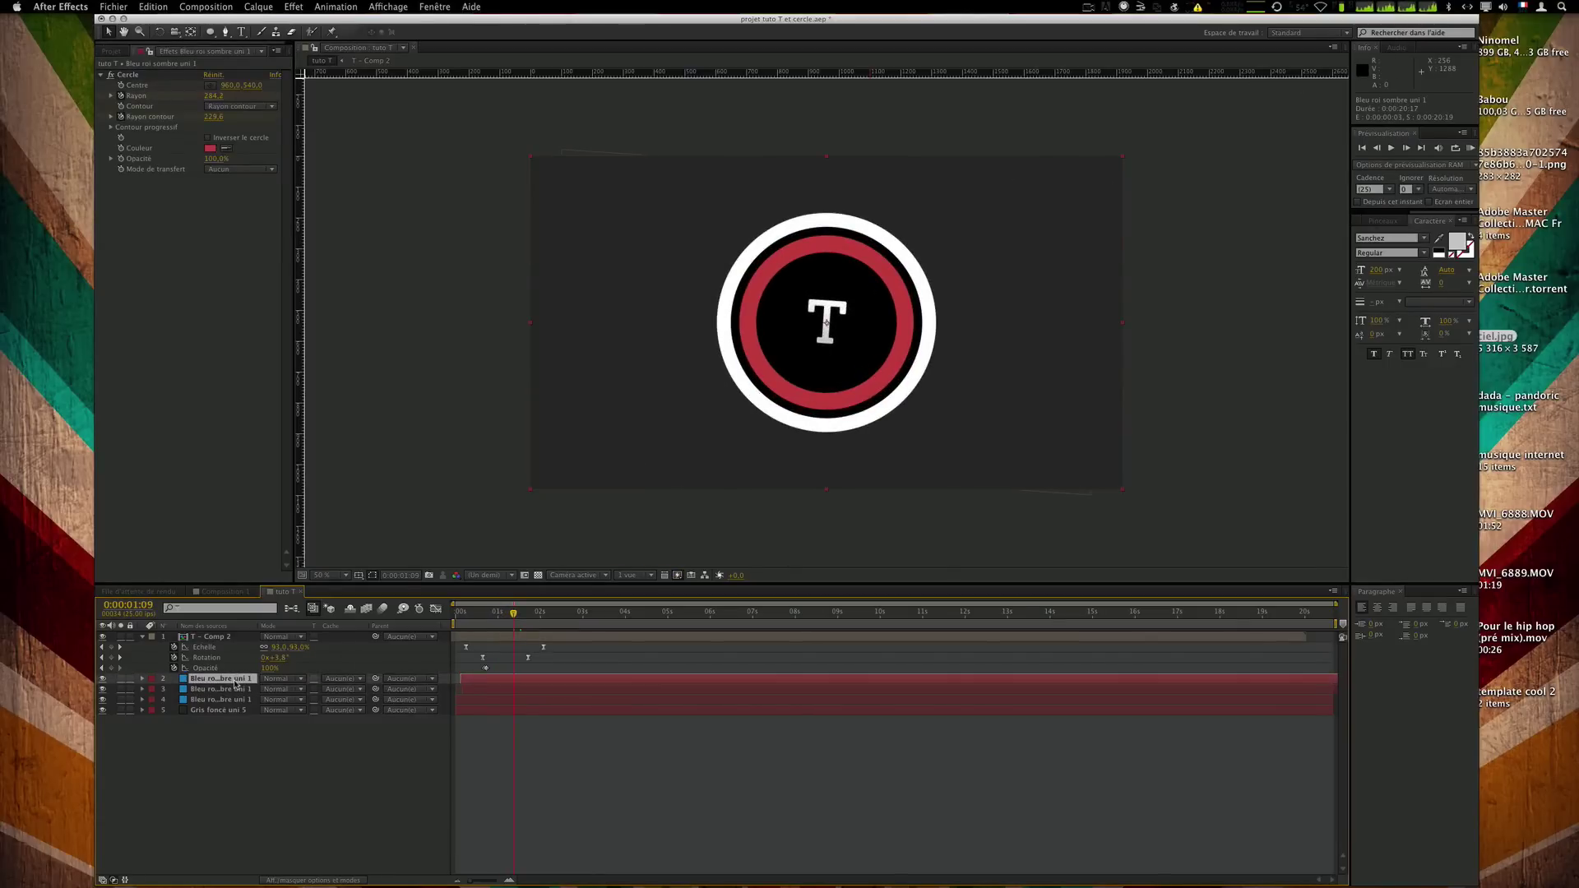
{"action": "key", "text": "u"}
{"action": "left_click_drag", "start_coordinate": [523, 609], "coordinate": [529, 616]}
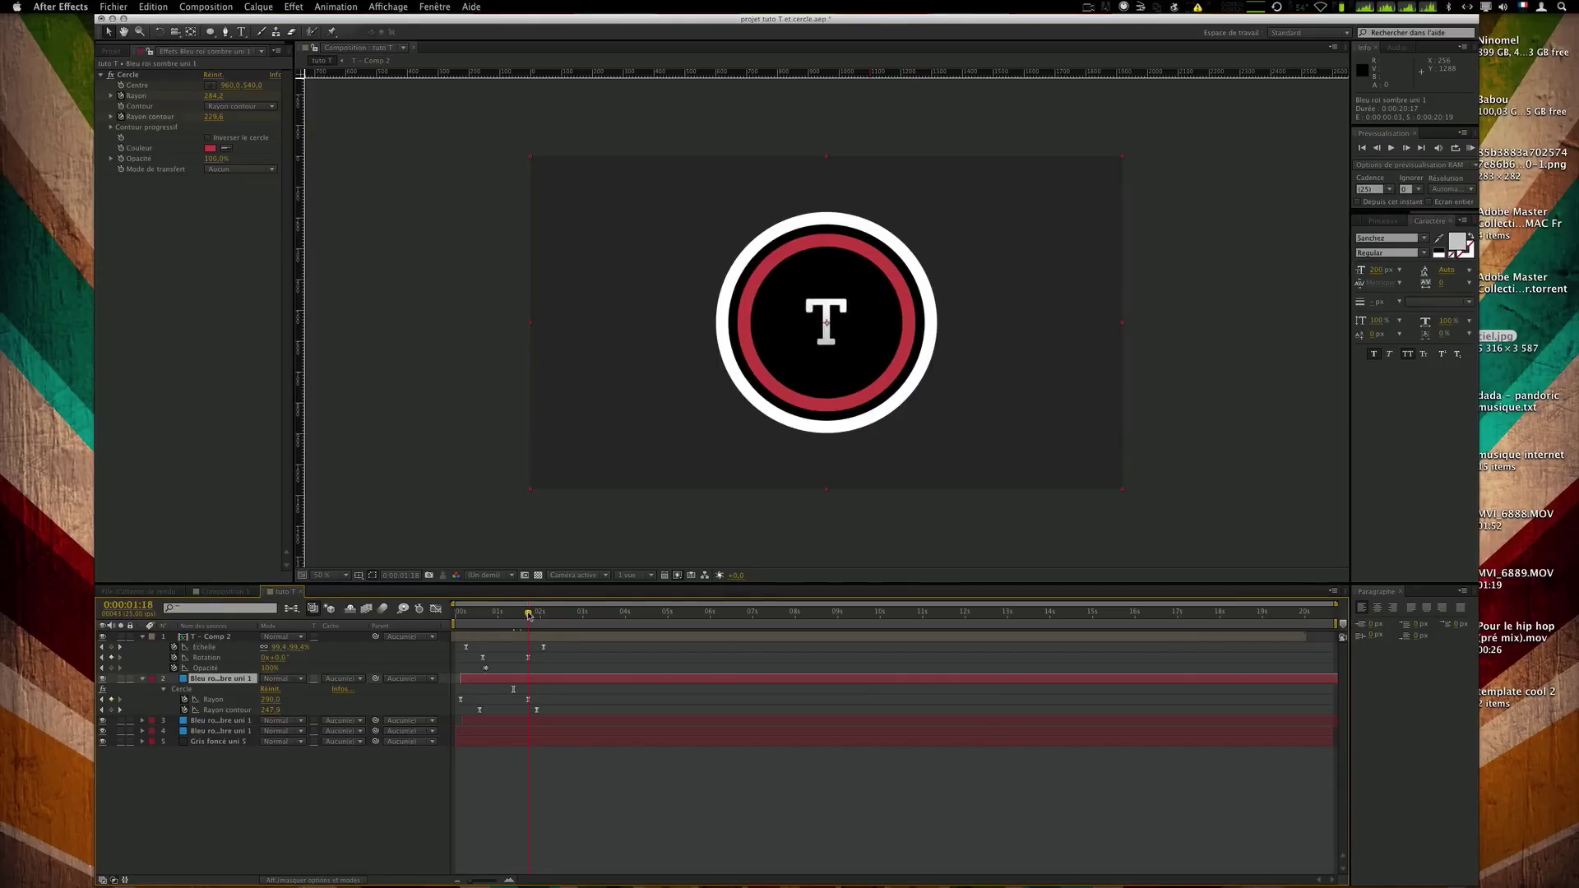
{"action": "left_click_drag", "start_coordinate": [270, 699], "coordinate": [284, 703]}
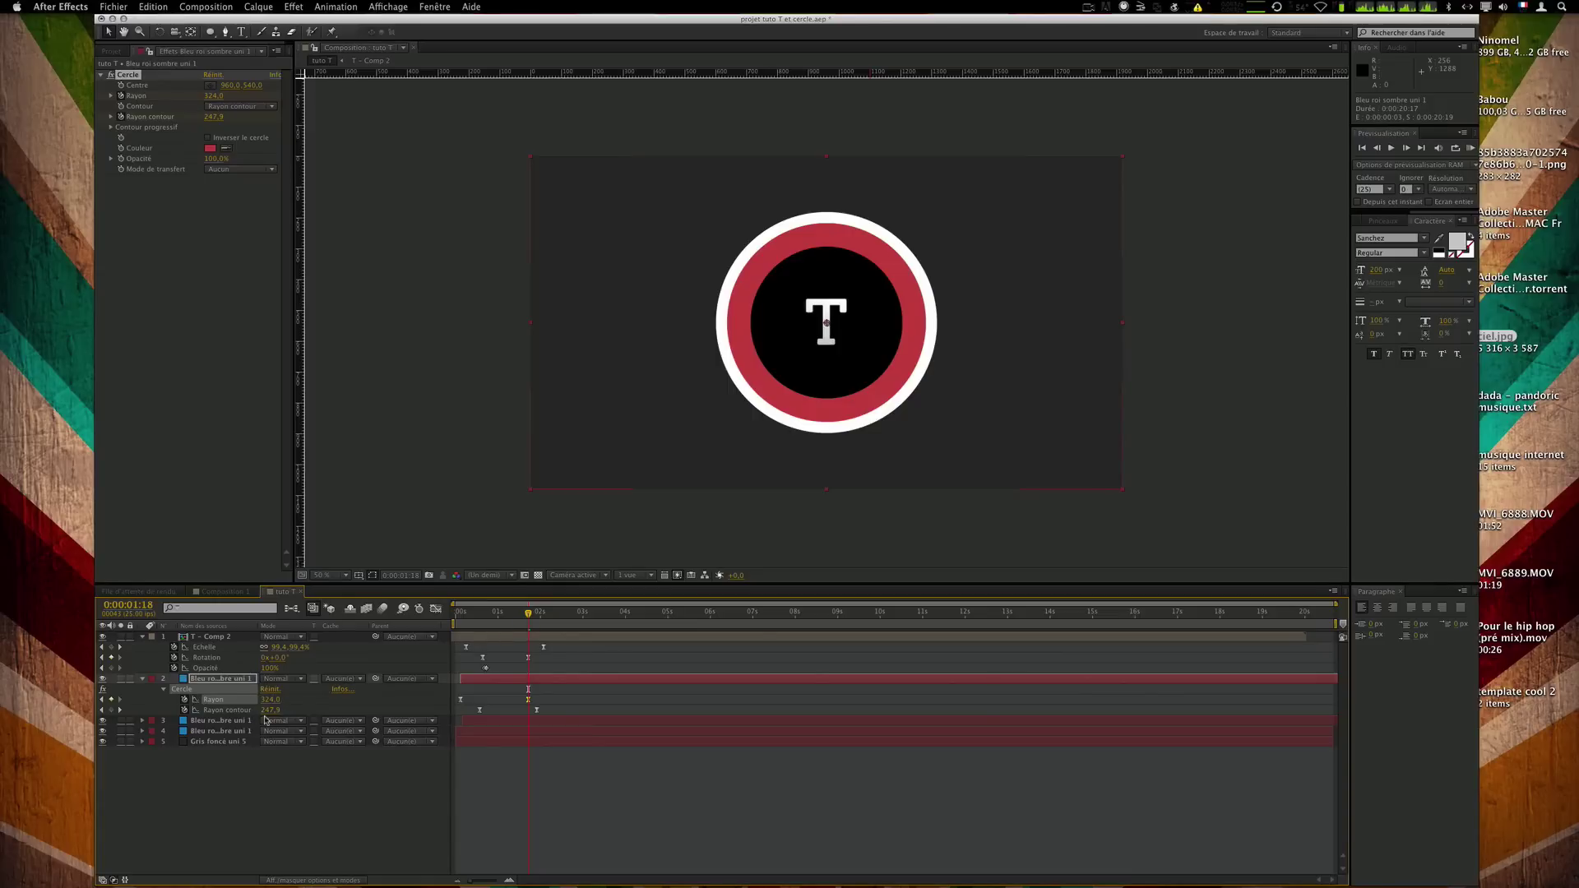
Set the red ring's Rayon contour to 320 at 0:00:01:23 so the ring thins to a fine line.
{"action": "key", "text": "Page_Down"}
{"action": "key", "text": "Page_Down"}
{"action": "key", "text": "Page_Down"}
{"action": "key", "text": "Page_Down"}
{"action": "left_click_drag", "start_coordinate": [268, 712], "coordinate": [308, 709]}
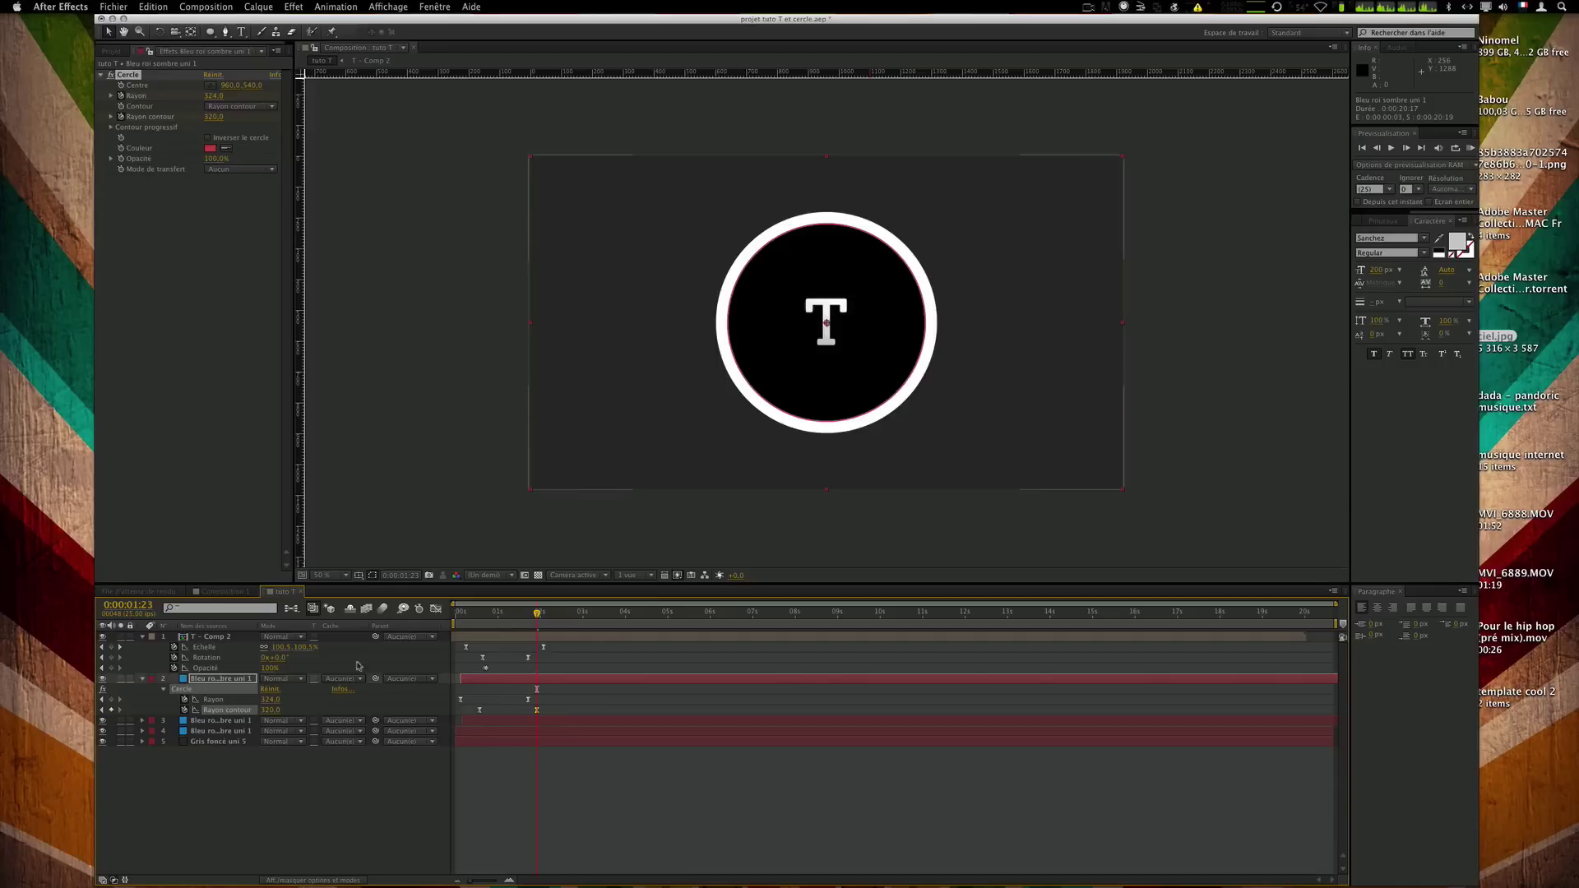
Keyframe the red ring layer's opacity from 100% at 0:00:01:23 to 0% at 0:00:01:24, and preview its disappearance.
{"action": "left_click", "coordinate": [208, 680]}
{"action": "key", "text": "t"}
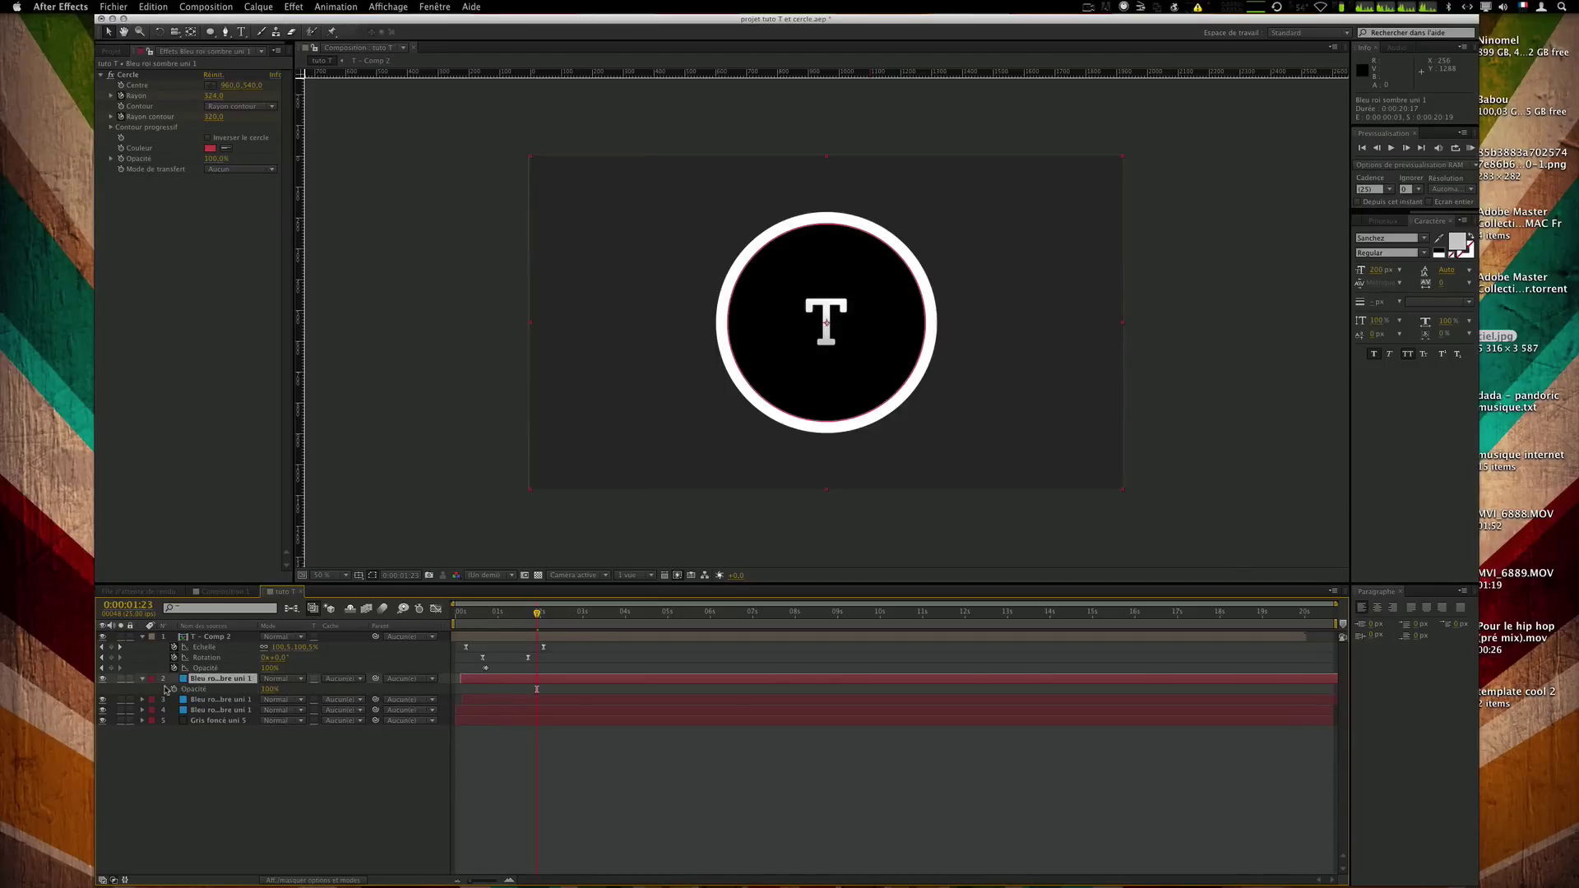
{"action": "left_click", "coordinate": [173, 690]}
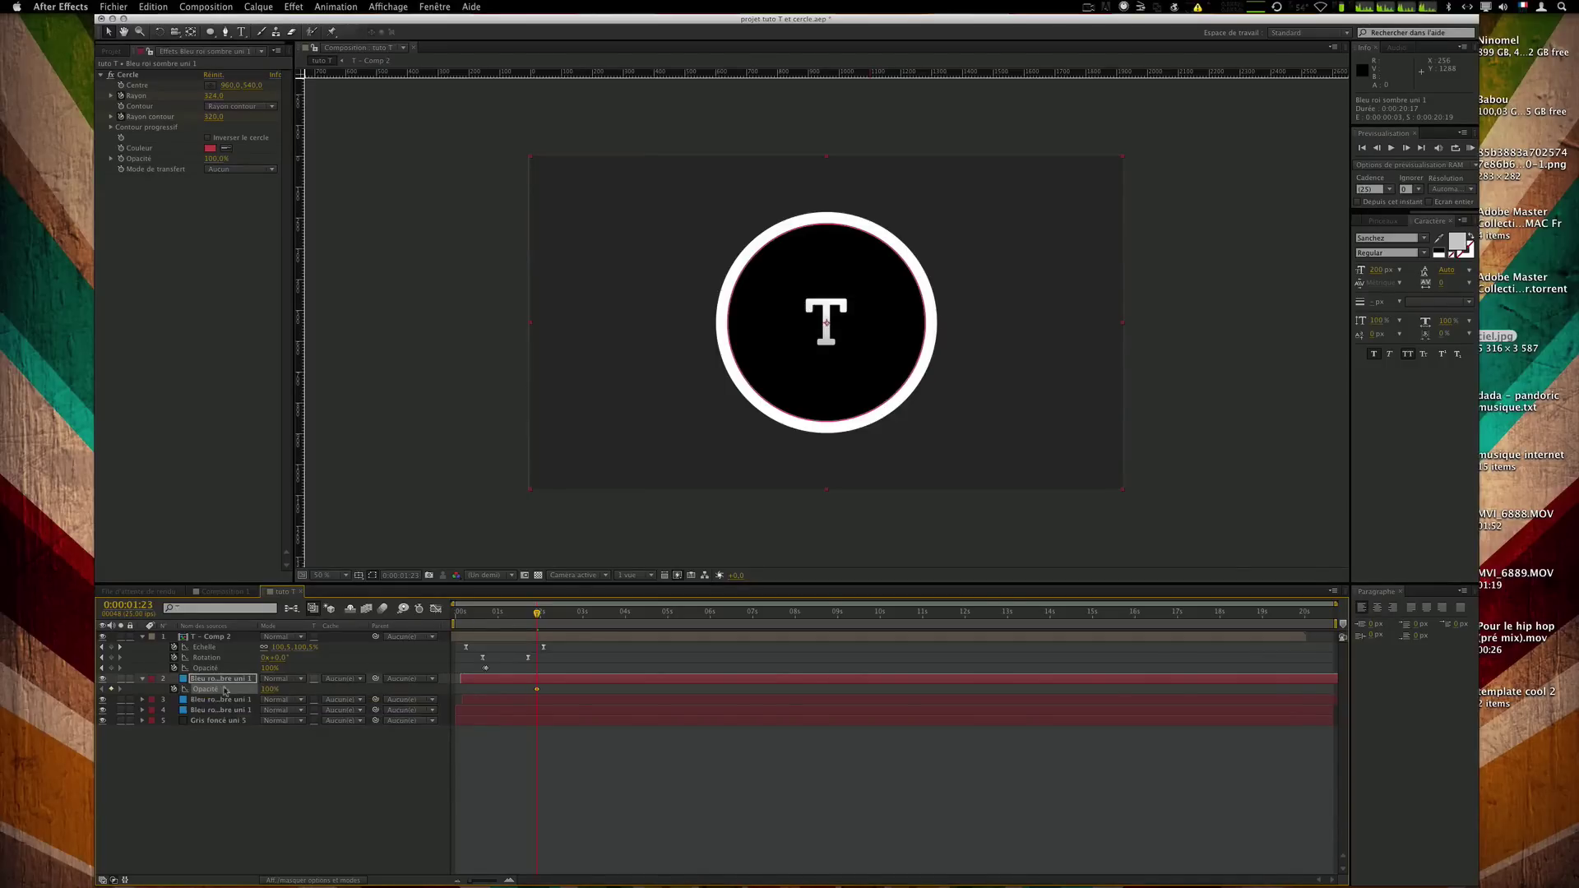
{"action": "key", "text": "Page_Down"}
{"action": "left_click_drag", "start_coordinate": [271, 691], "coordinate": [129, 690]}
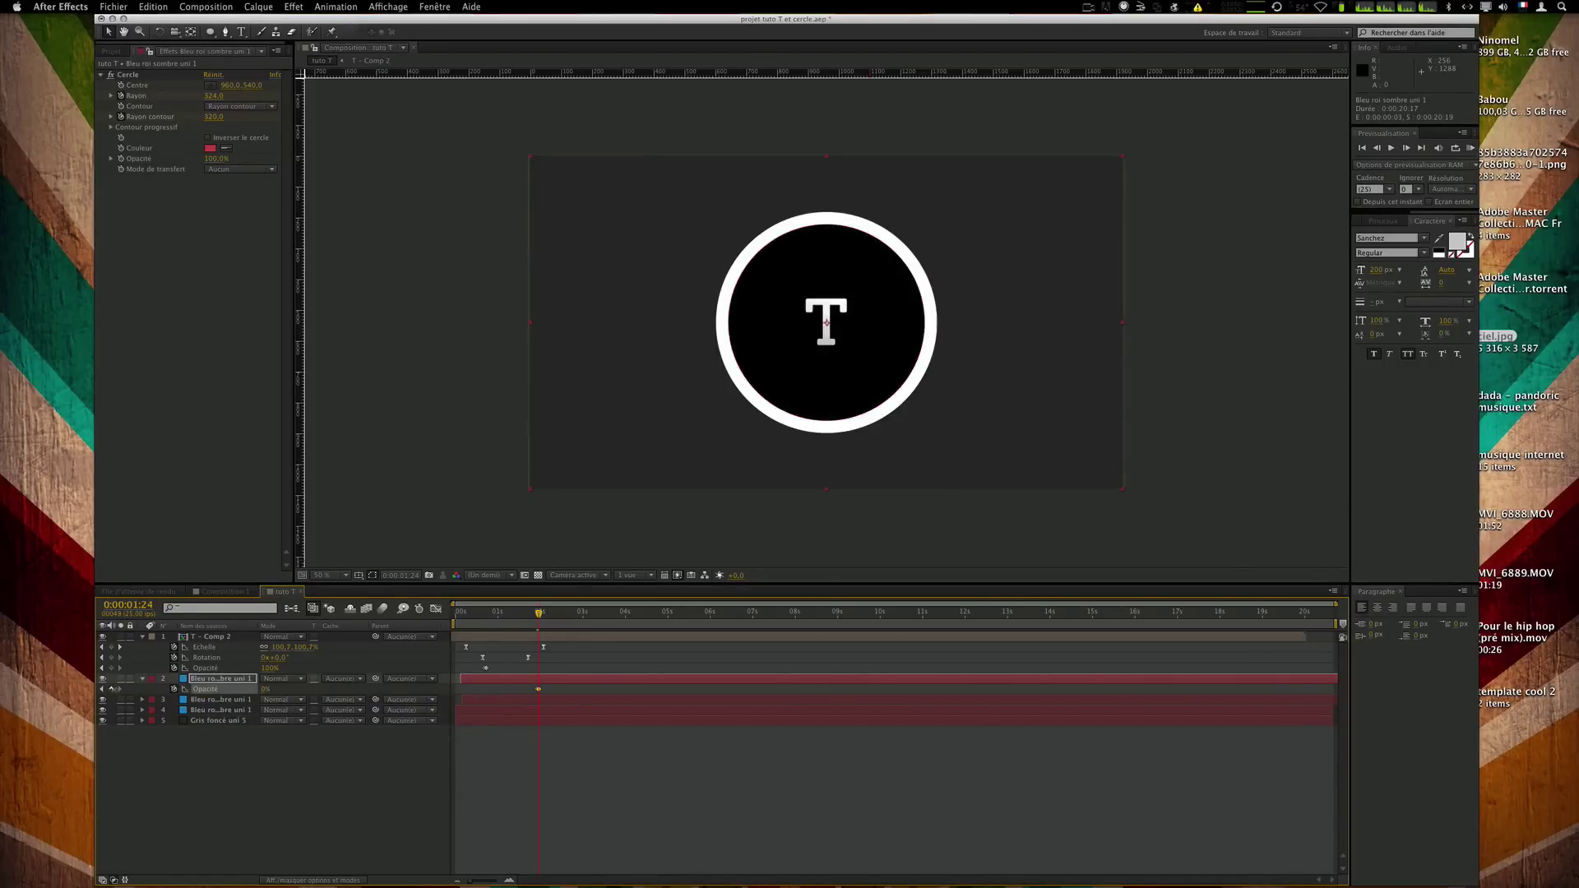
{"action": "left_click", "coordinate": [618, 752]}
{"action": "key", "text": "KP_0"}
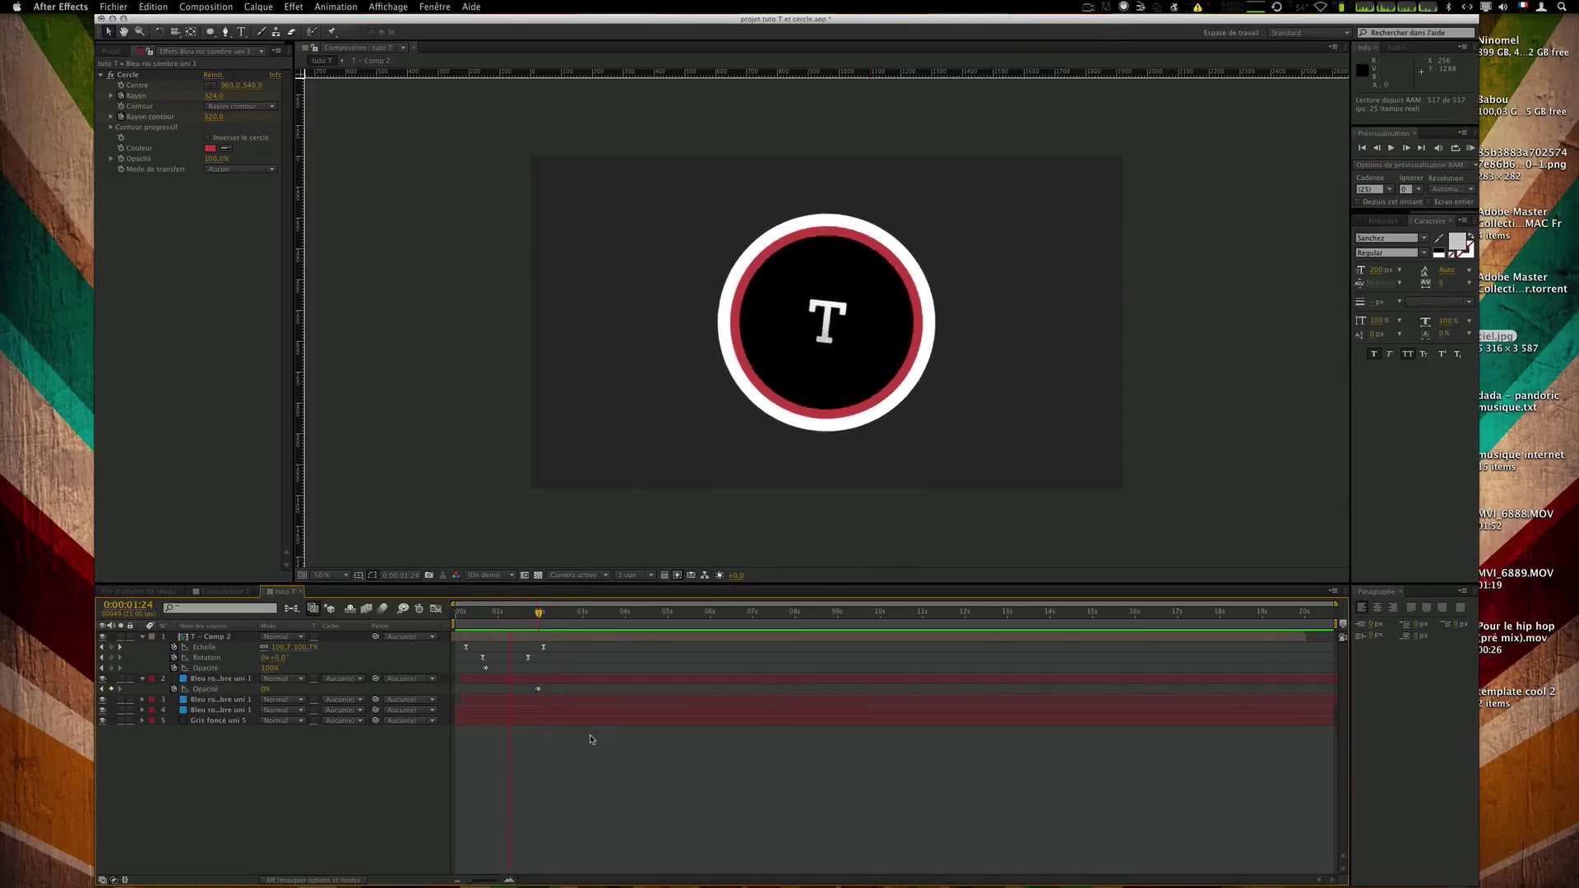
{"action": "key", "text": "space"}
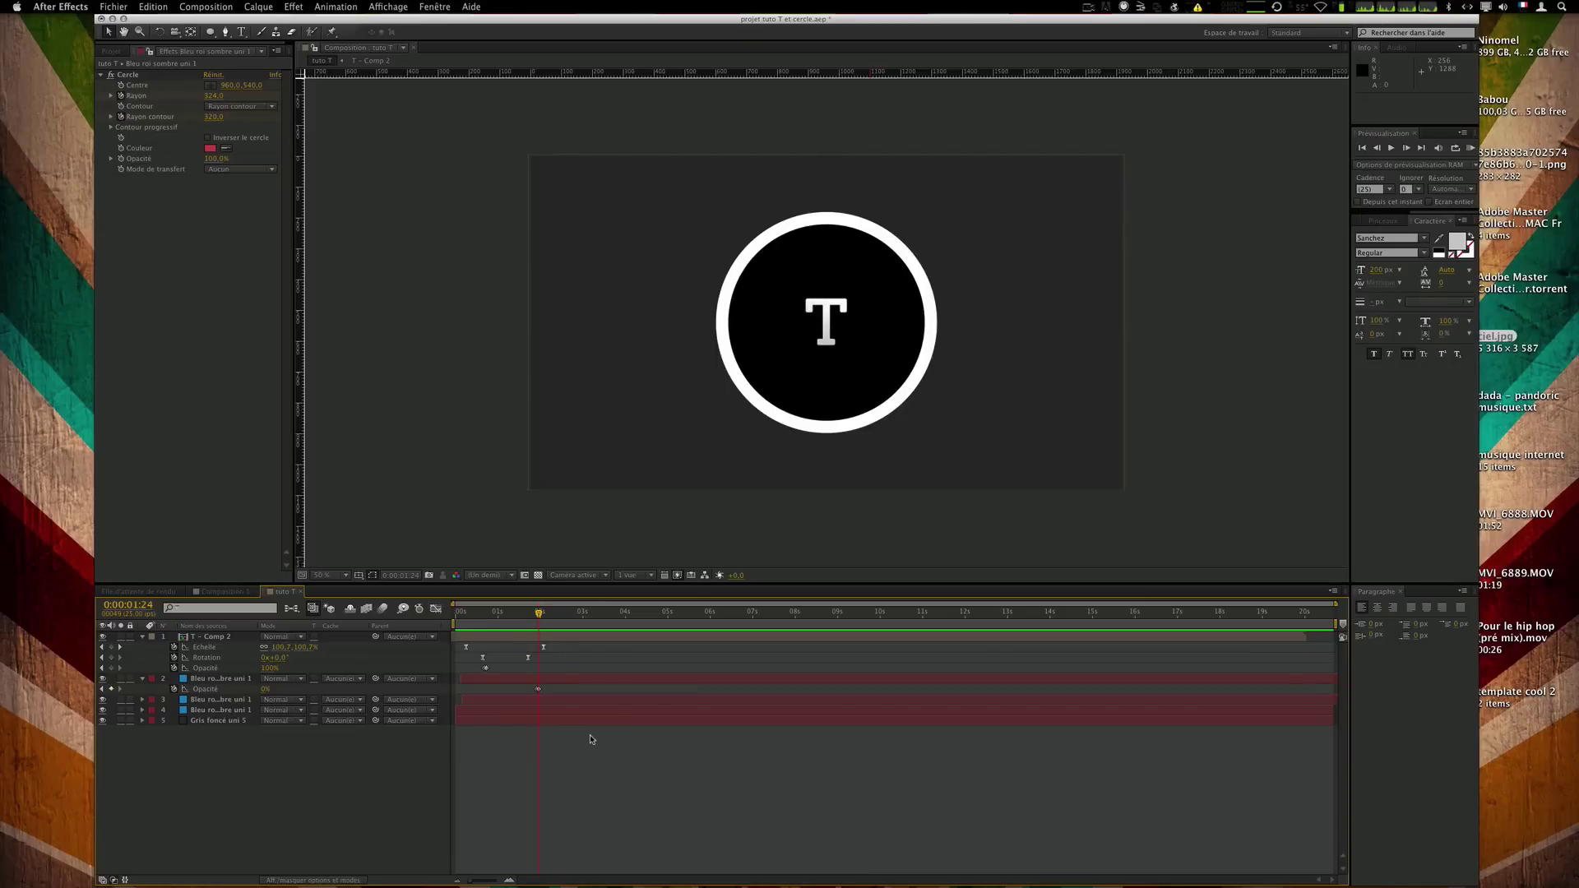
Shift the red ring layer a few frames later in the timeline and preview the new timing.
{"action": "left_click", "coordinate": [556, 683]}
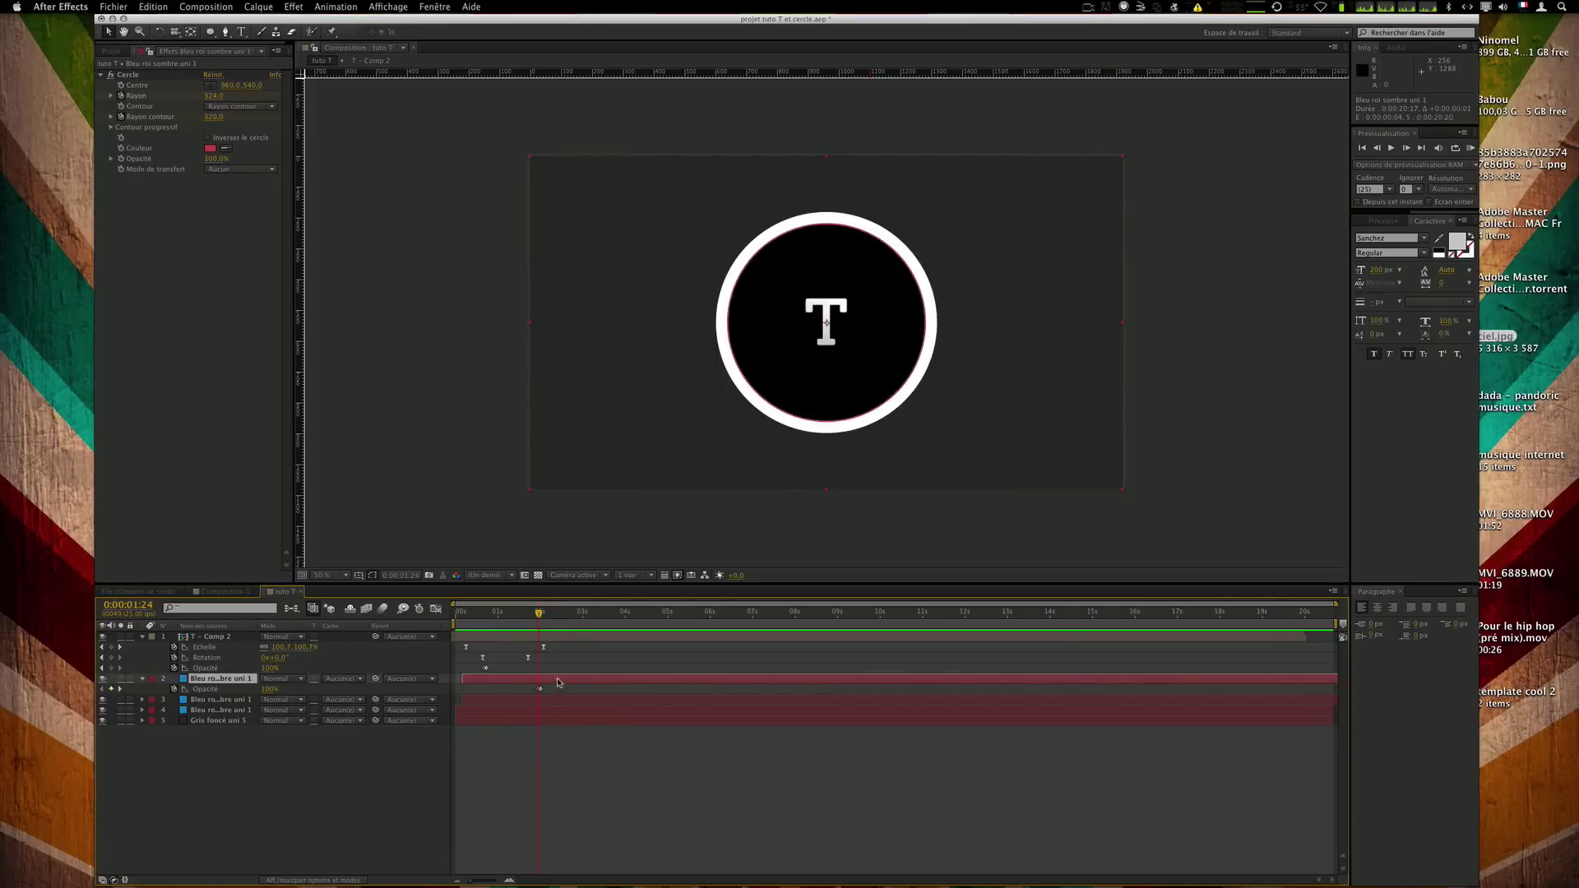
{"action": "left_click", "coordinate": [589, 759]}
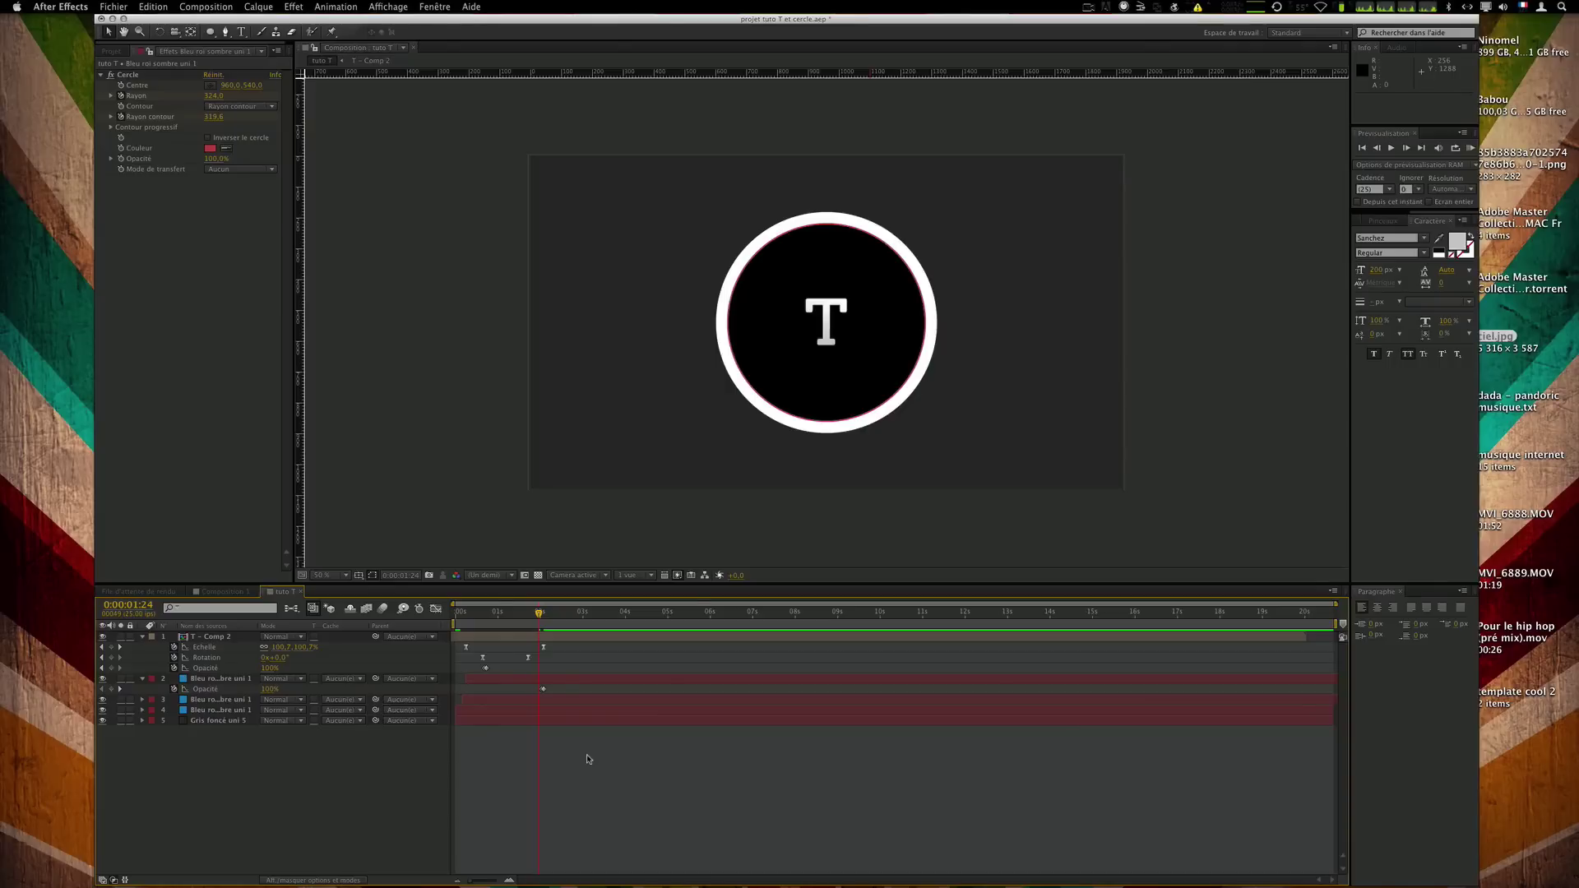
{"action": "key", "text": "space"}
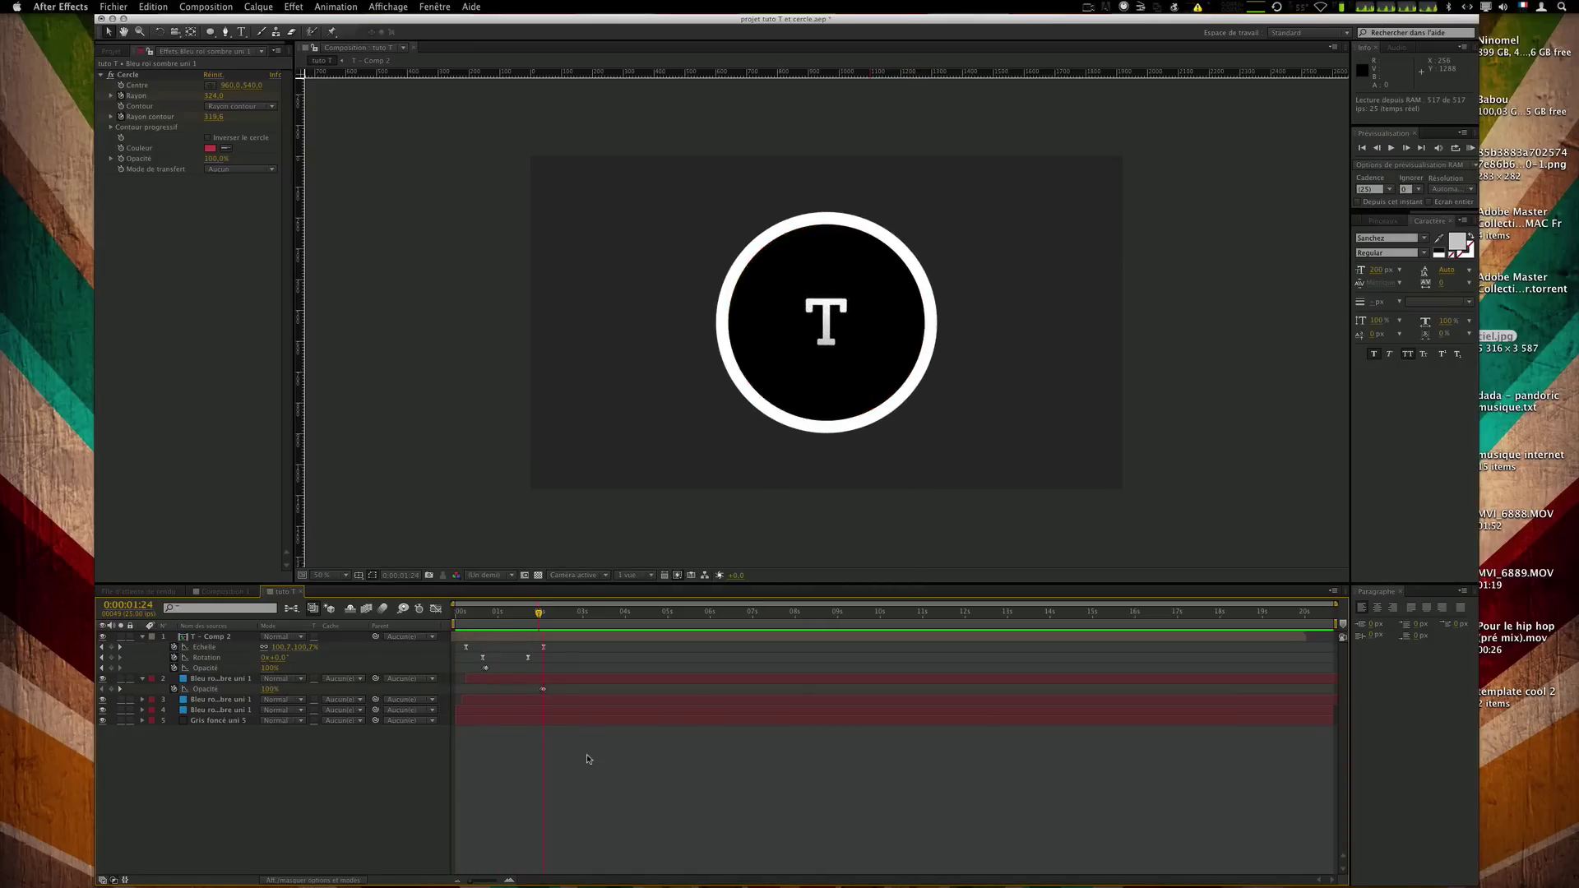
Move the red ring's two opacity keyframes slightly earlier and apart for a short fade, preview it, and save the project.
{"action": "left_click_drag", "start_coordinate": [541, 689], "coordinate": [537, 690]}
{"action": "left_click", "coordinate": [593, 689]}
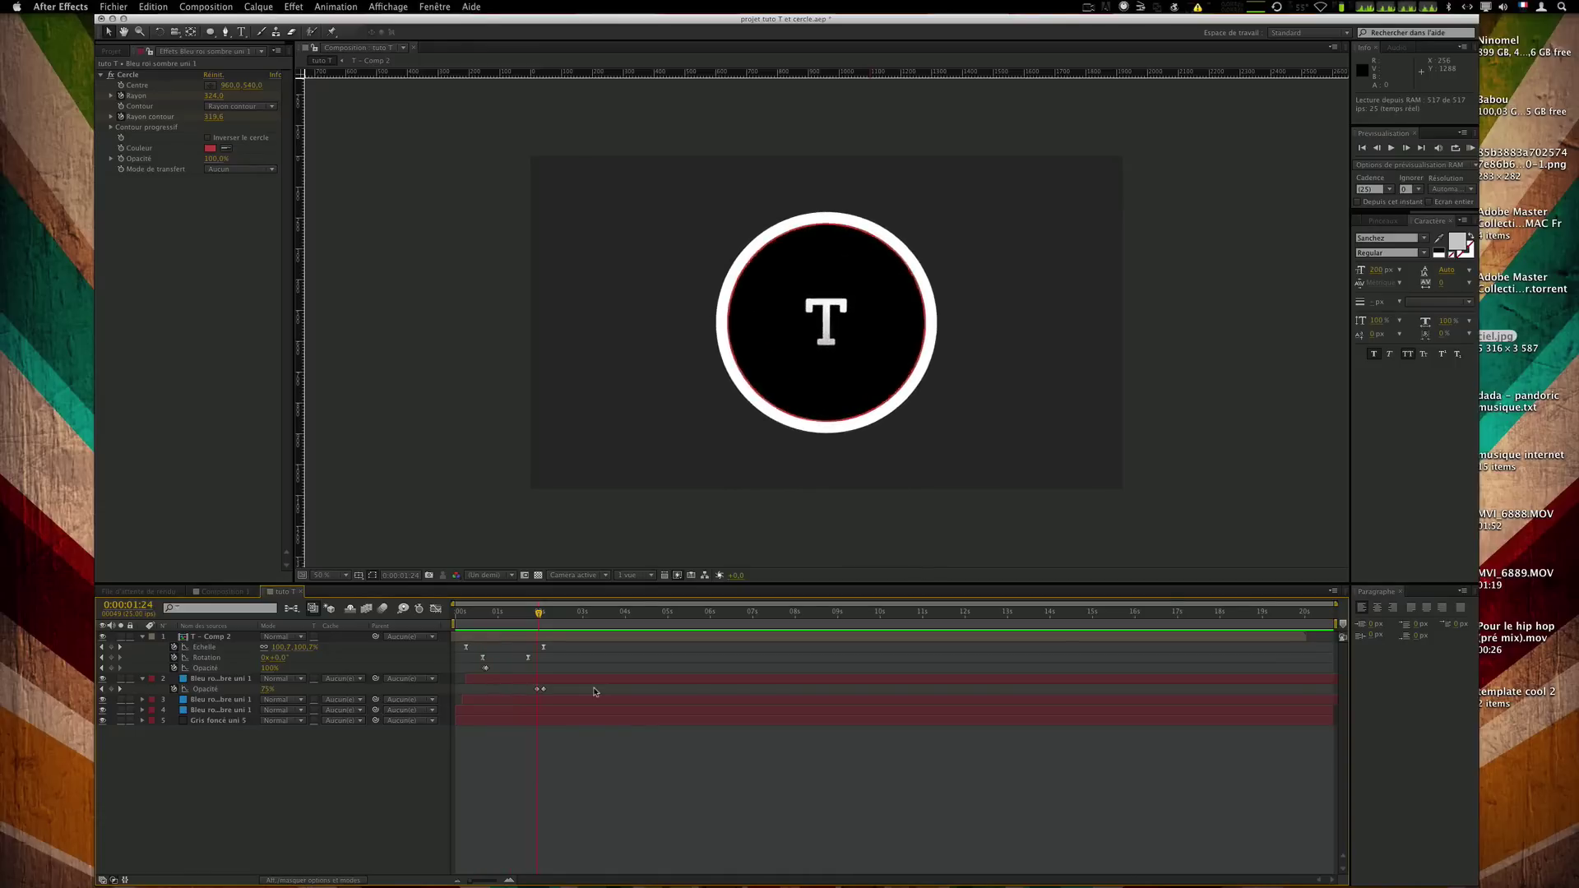
{"action": "left_click_drag", "start_coordinate": [545, 689], "coordinate": [542, 689]}
{"action": "left_click", "coordinate": [557, 690]}
{"action": "key", "text": "KP_0"}
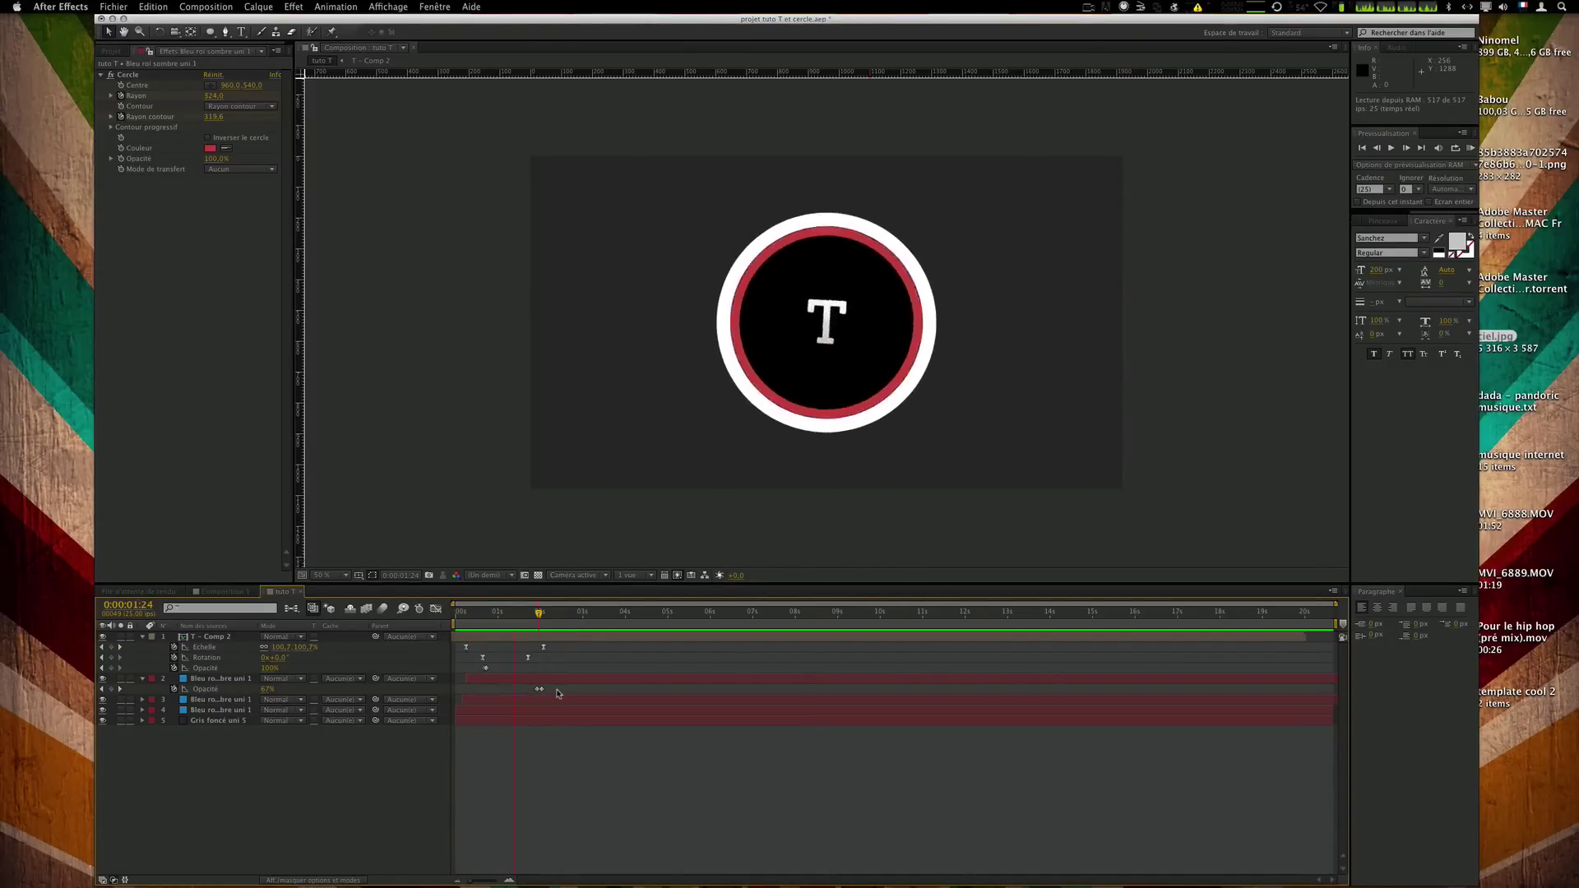
{"action": "key", "text": "space"}
{"action": "key", "text": "super+s"}
Scrub through the ring's fade in tuto T and compare it with the reference animation in Composition 1.
{"action": "mouse_move", "coordinate": [512, 624]}
{"action": "left_mouse_down"}
{"action": "mouse_move", "coordinate": [474, 622]}
{"action": "mouse_move", "coordinate": [534, 613]}
{"action": "left_mouse_up"}
{"action": "left_click", "coordinate": [225, 593]}
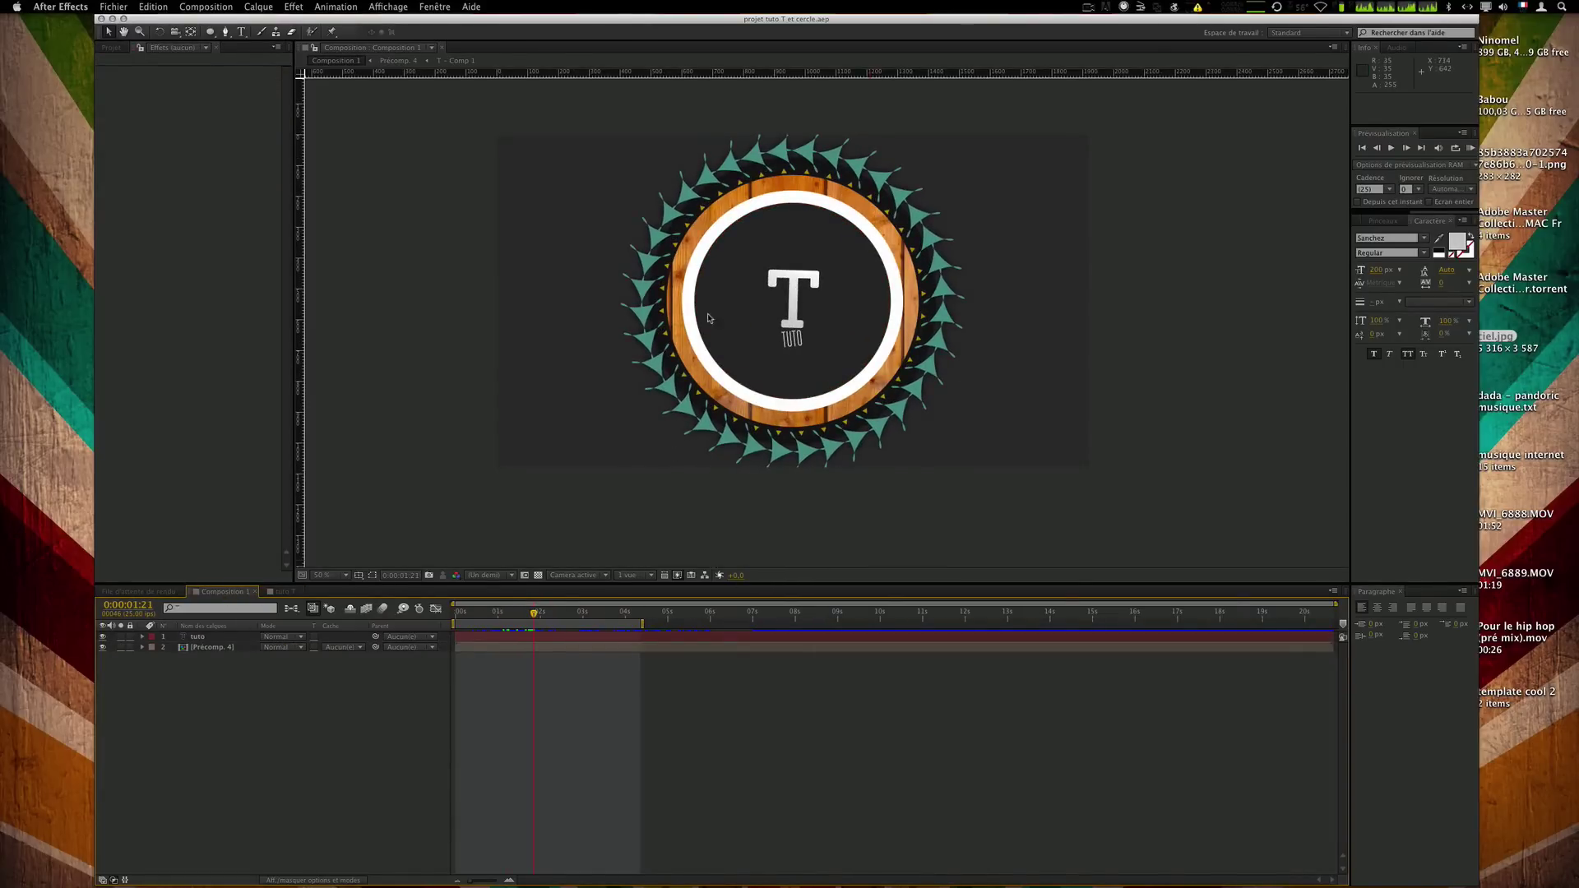
{"action": "left_click", "coordinate": [282, 592]}
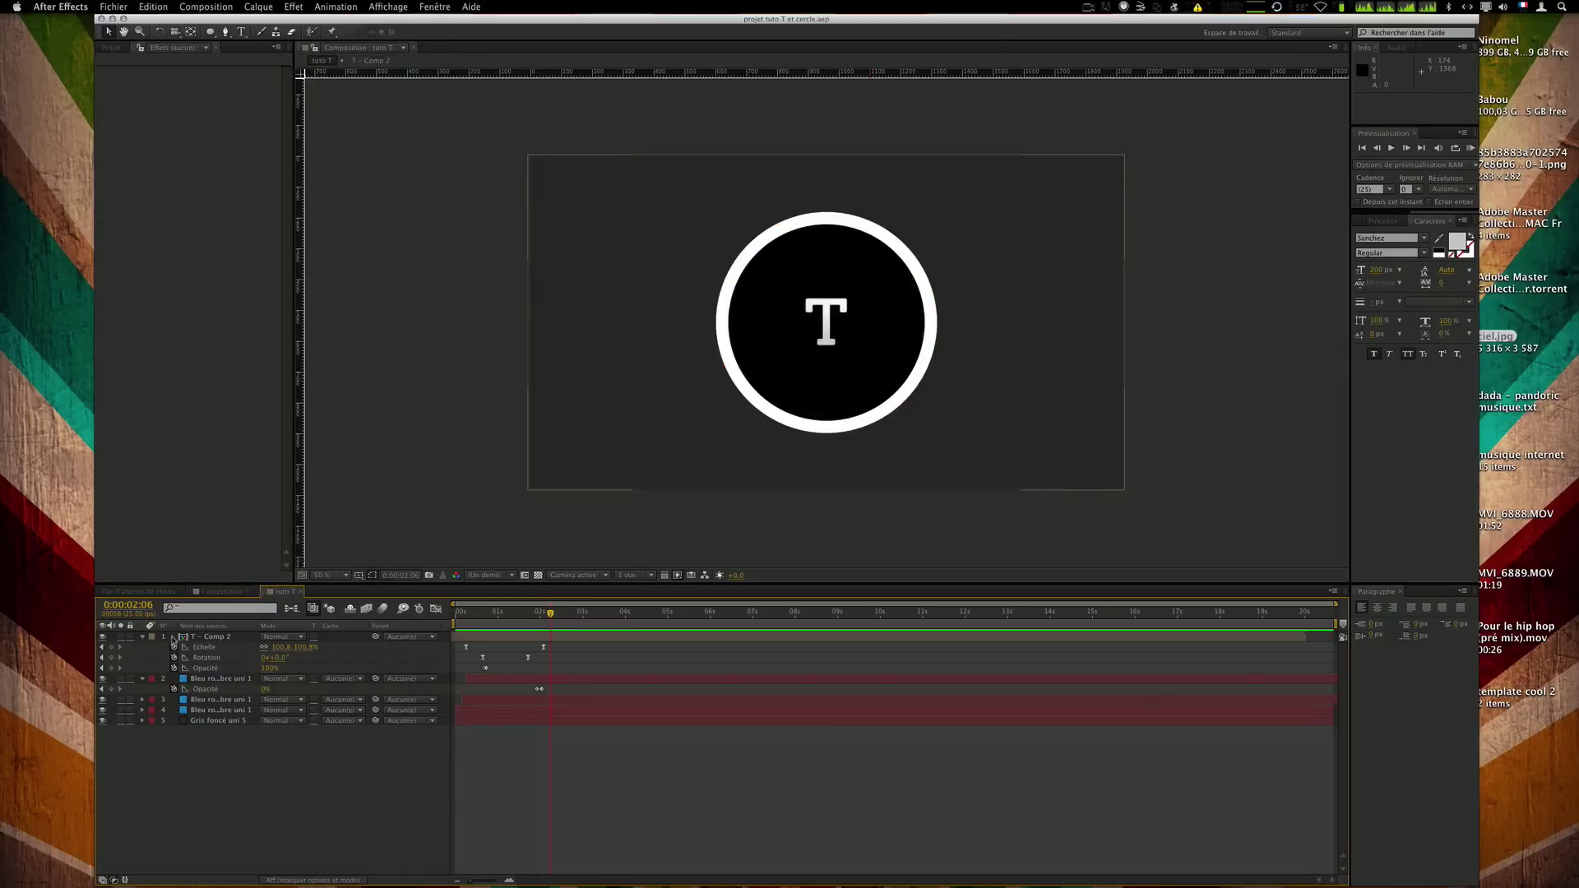
Collapse the revealed keyframe properties of all layers and create a new shape layer in tuto T.
{"action": "key", "text": "super+a"}
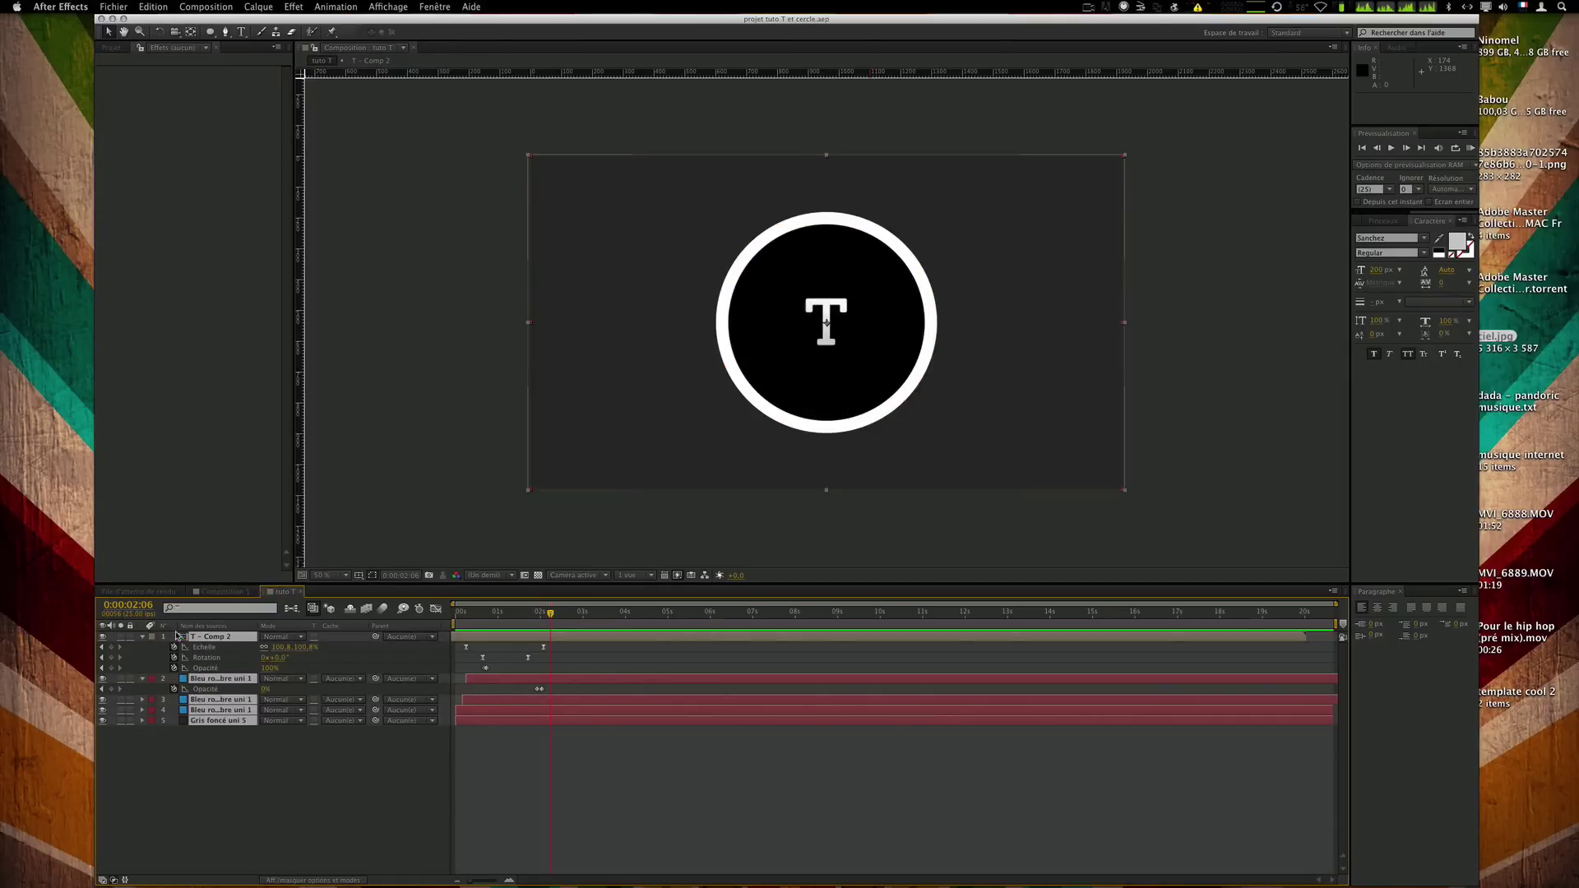
{"action": "key", "text": "u"}
{"action": "left_click", "coordinate": [549, 756]}
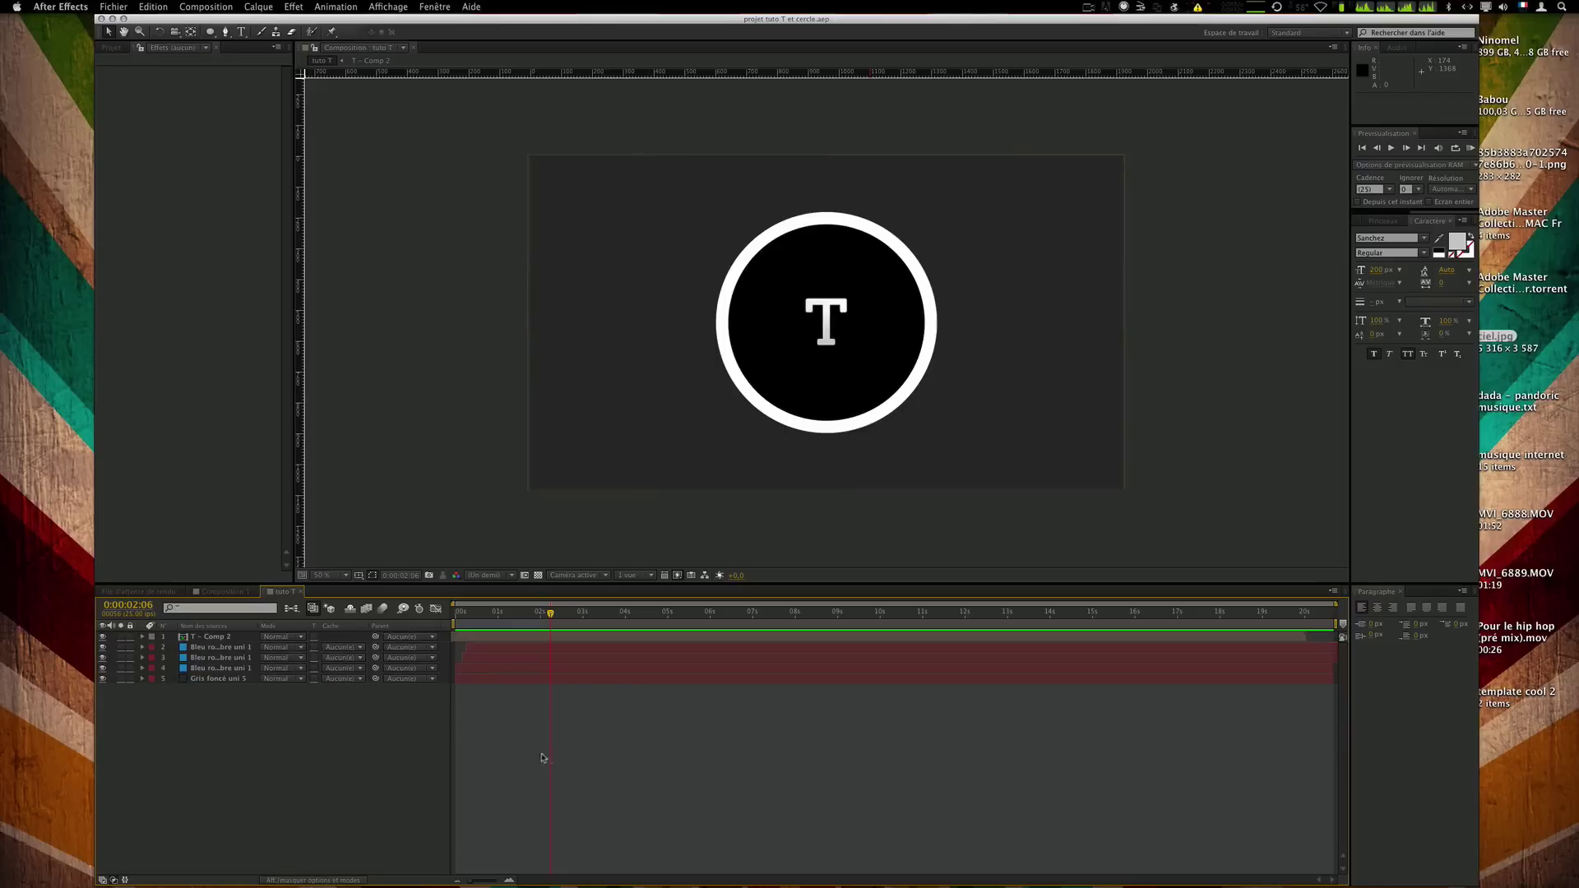
{"action": "right_click", "coordinate": [242, 725]}
{"action": "mouse_move", "coordinate": [444, 731]}
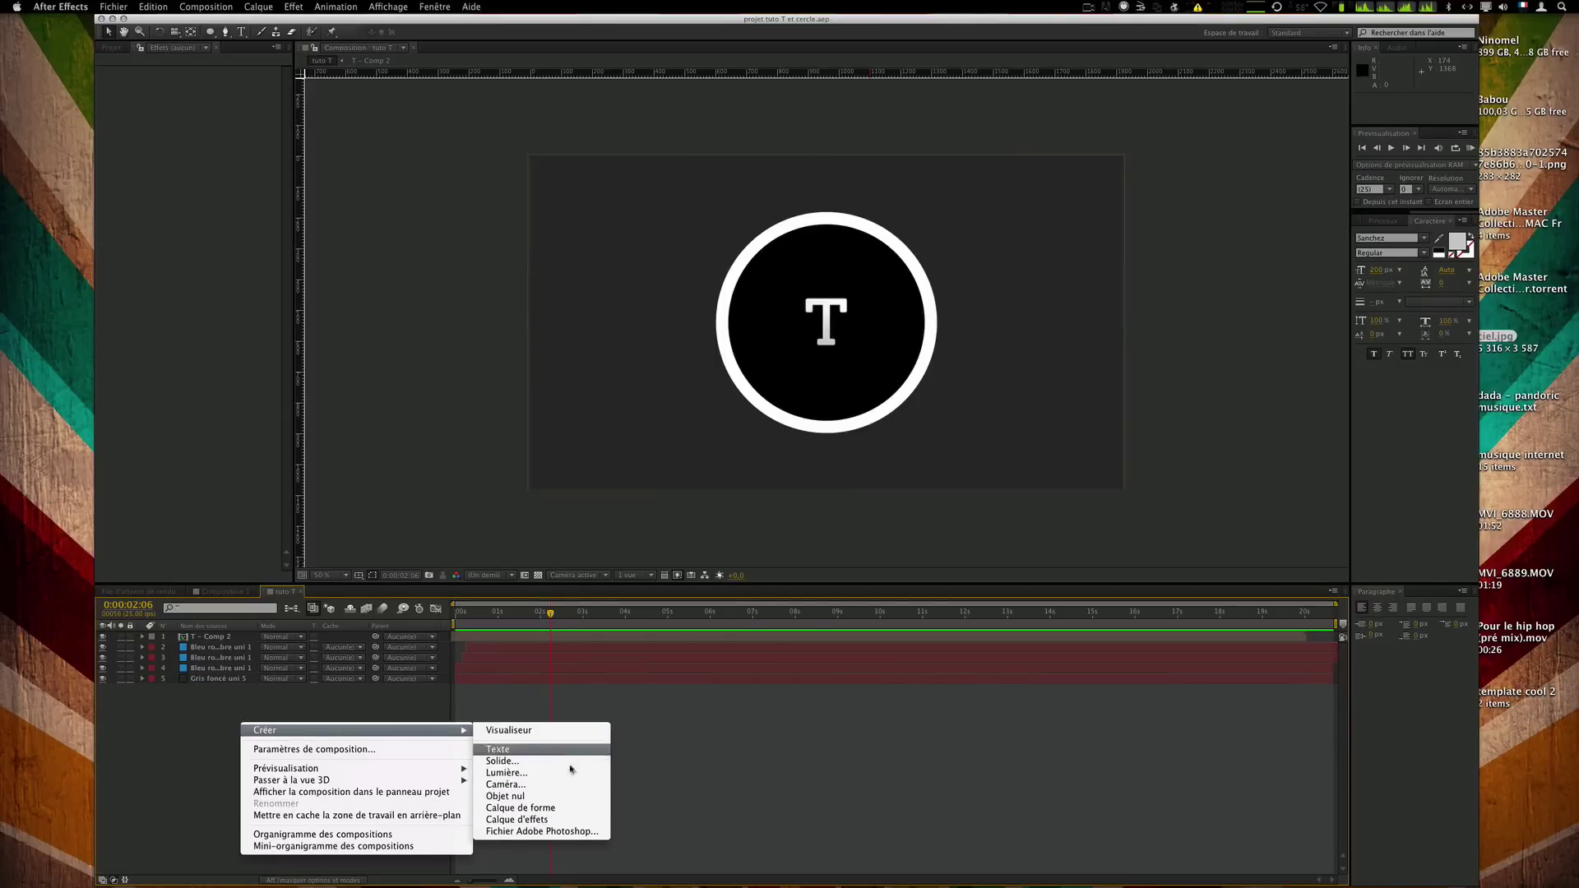
{"action": "left_click", "coordinate": [551, 808]}
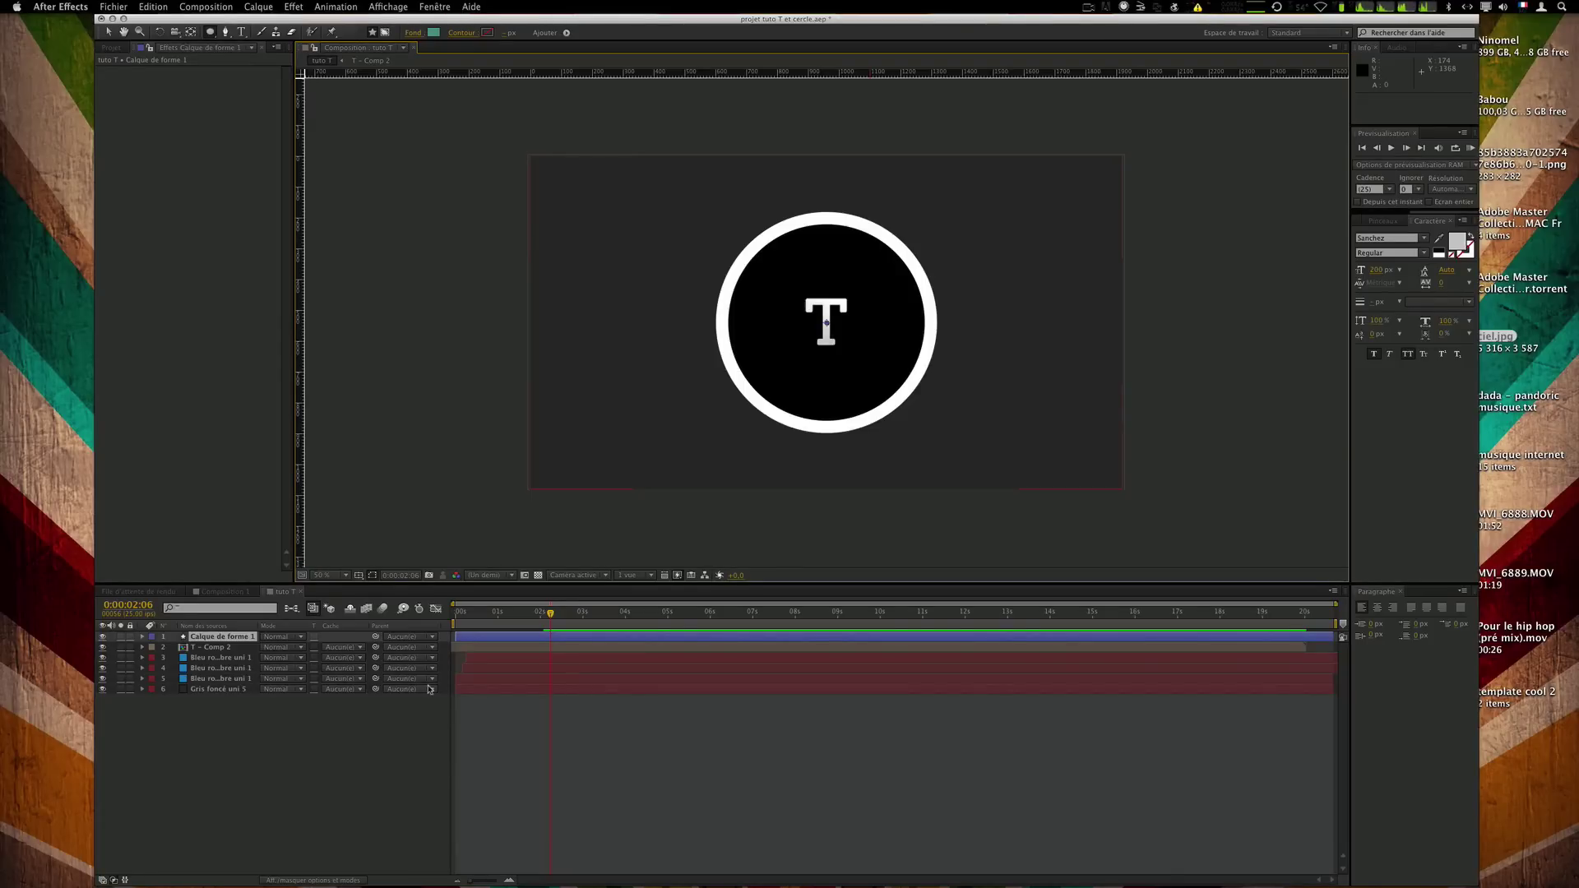
Add a polystar path (Polyétoile) to the contents of the new shape layer.
{"action": "left_click", "coordinate": [143, 638]}
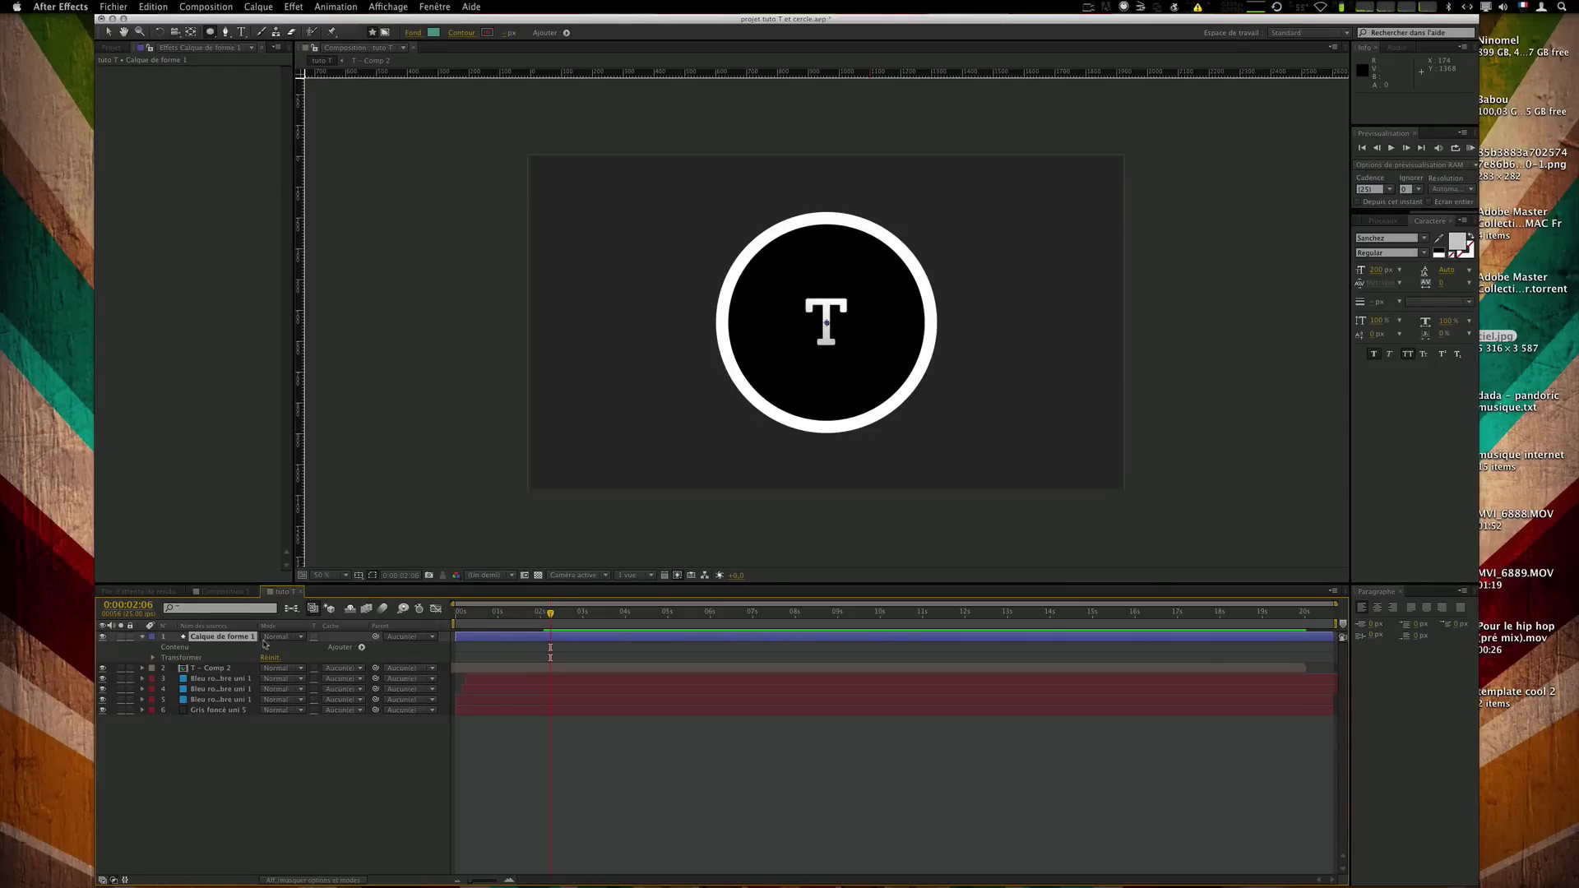
{"action": "left_click", "coordinate": [363, 649]}
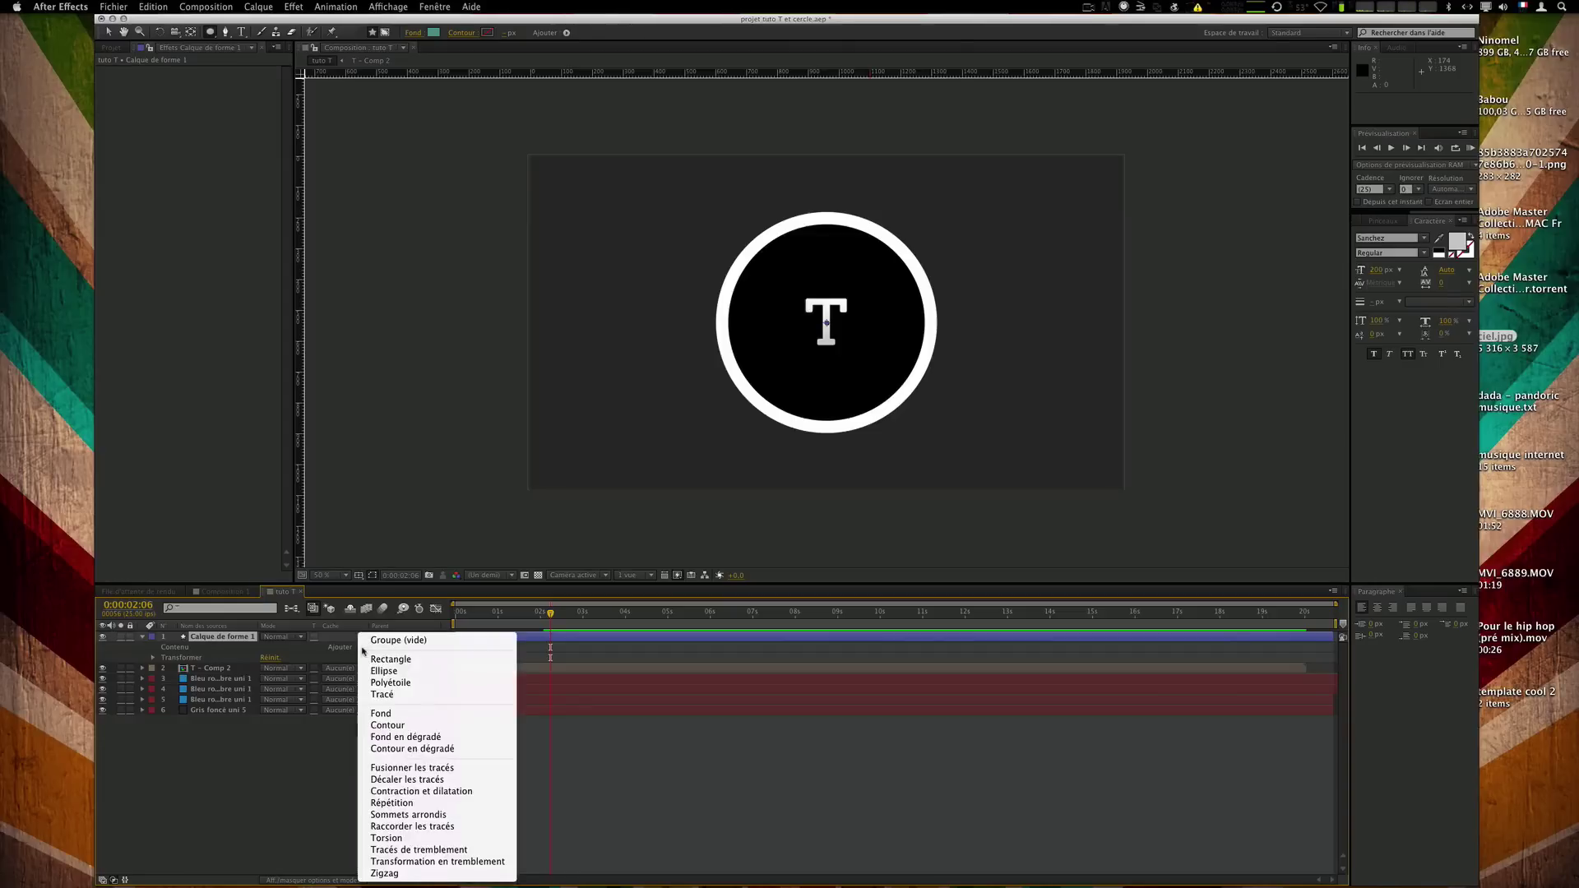
{"action": "left_click", "coordinate": [362, 649]}
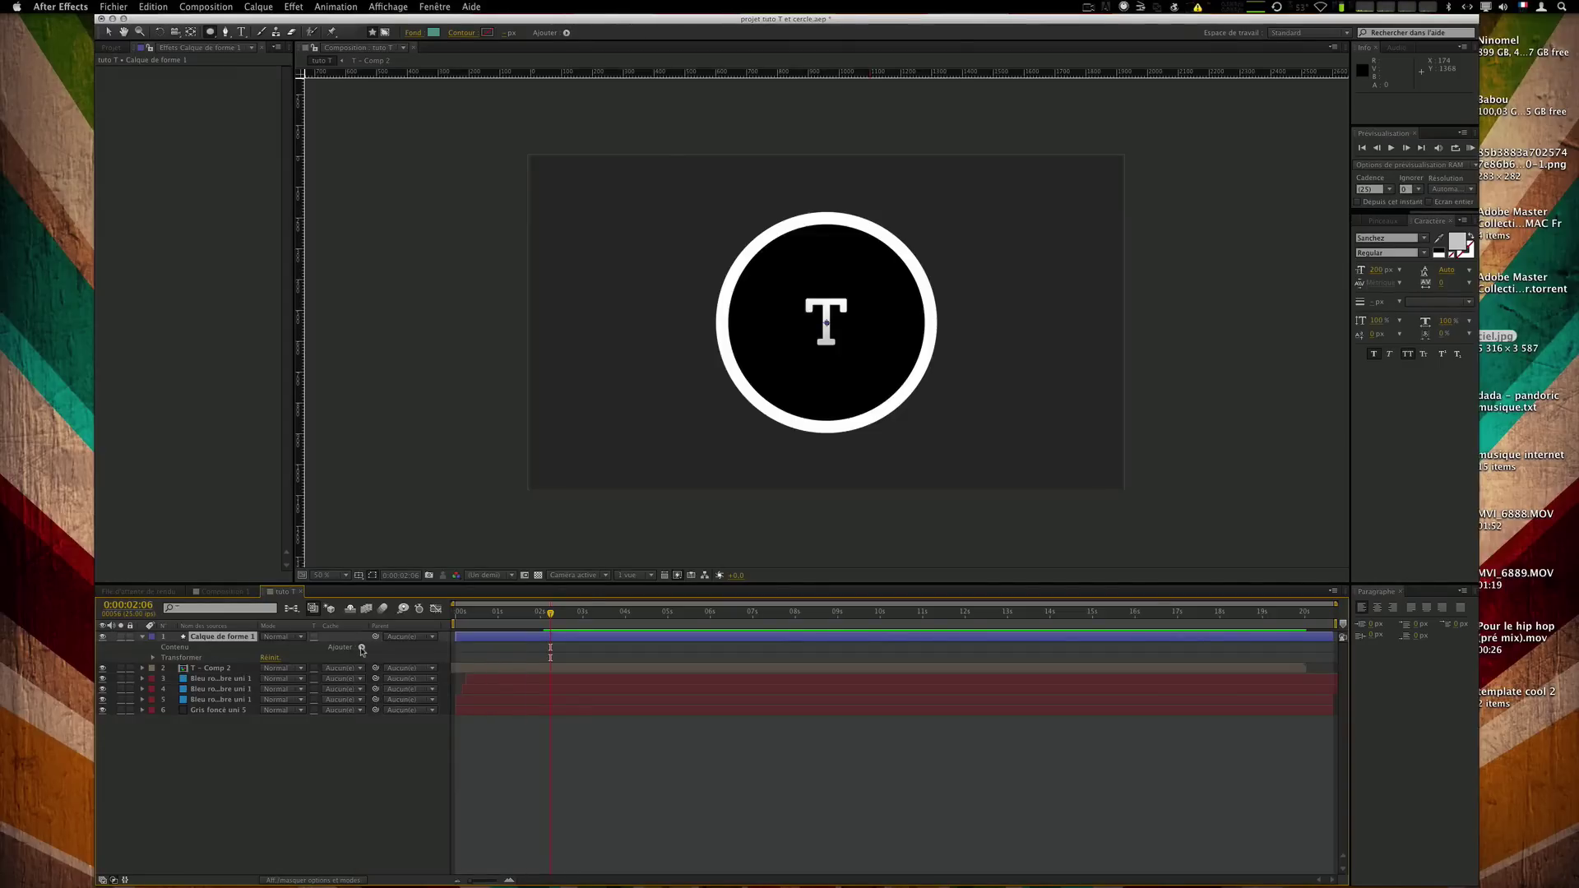
{"action": "left_click", "coordinate": [362, 649]}
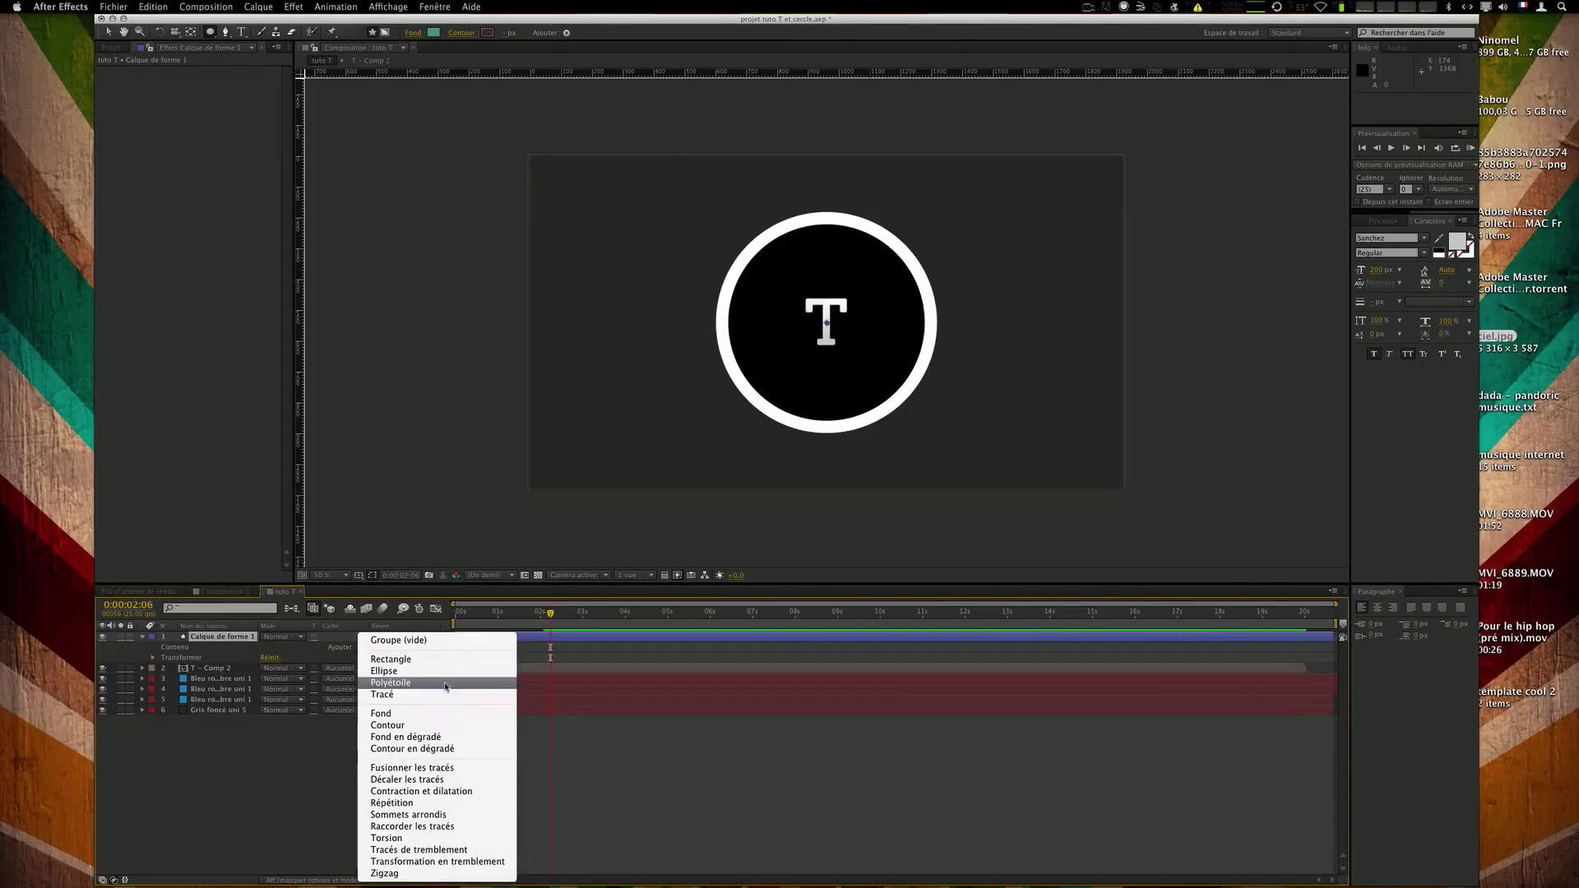
{"action": "left_click", "coordinate": [445, 685]}
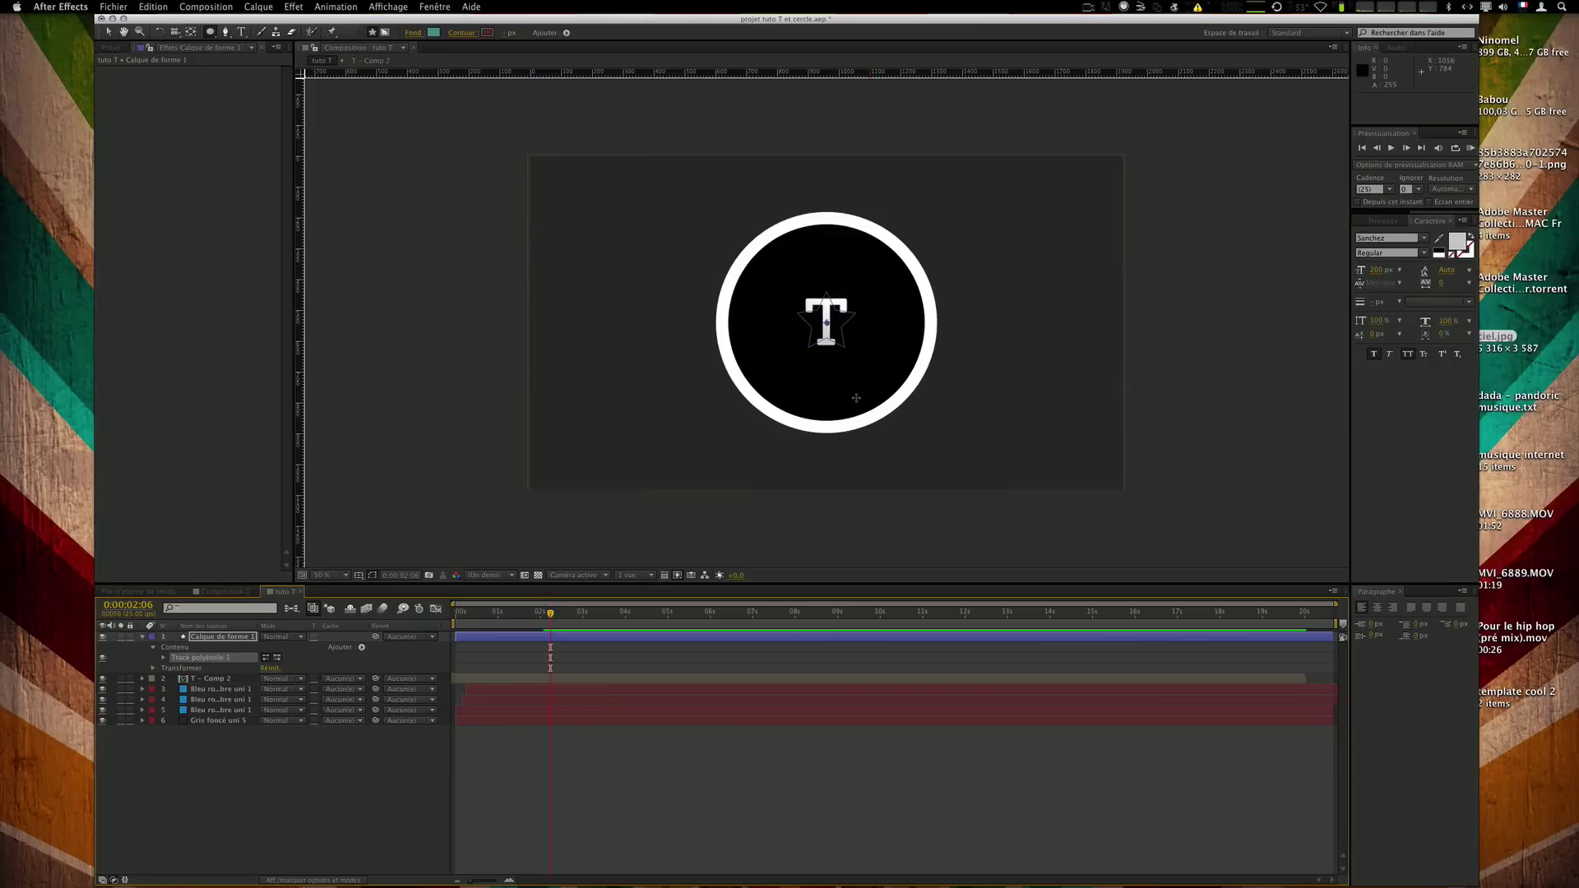
{"action": "key", "text": "period"}
{"action": "key", "text": "period"}
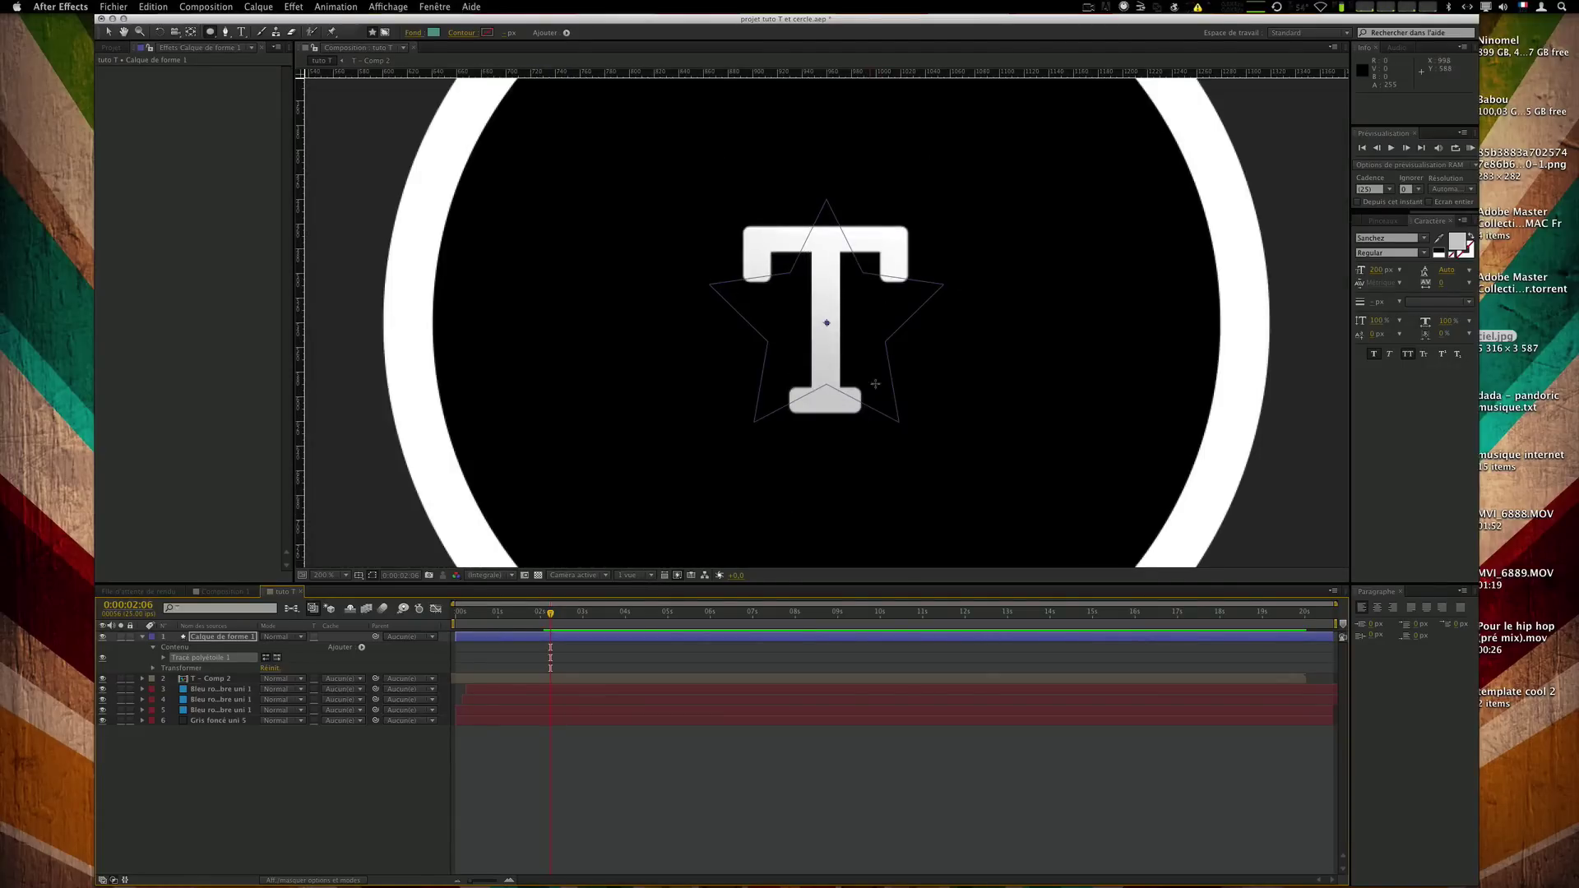
{"action": "key", "text": "comma"}
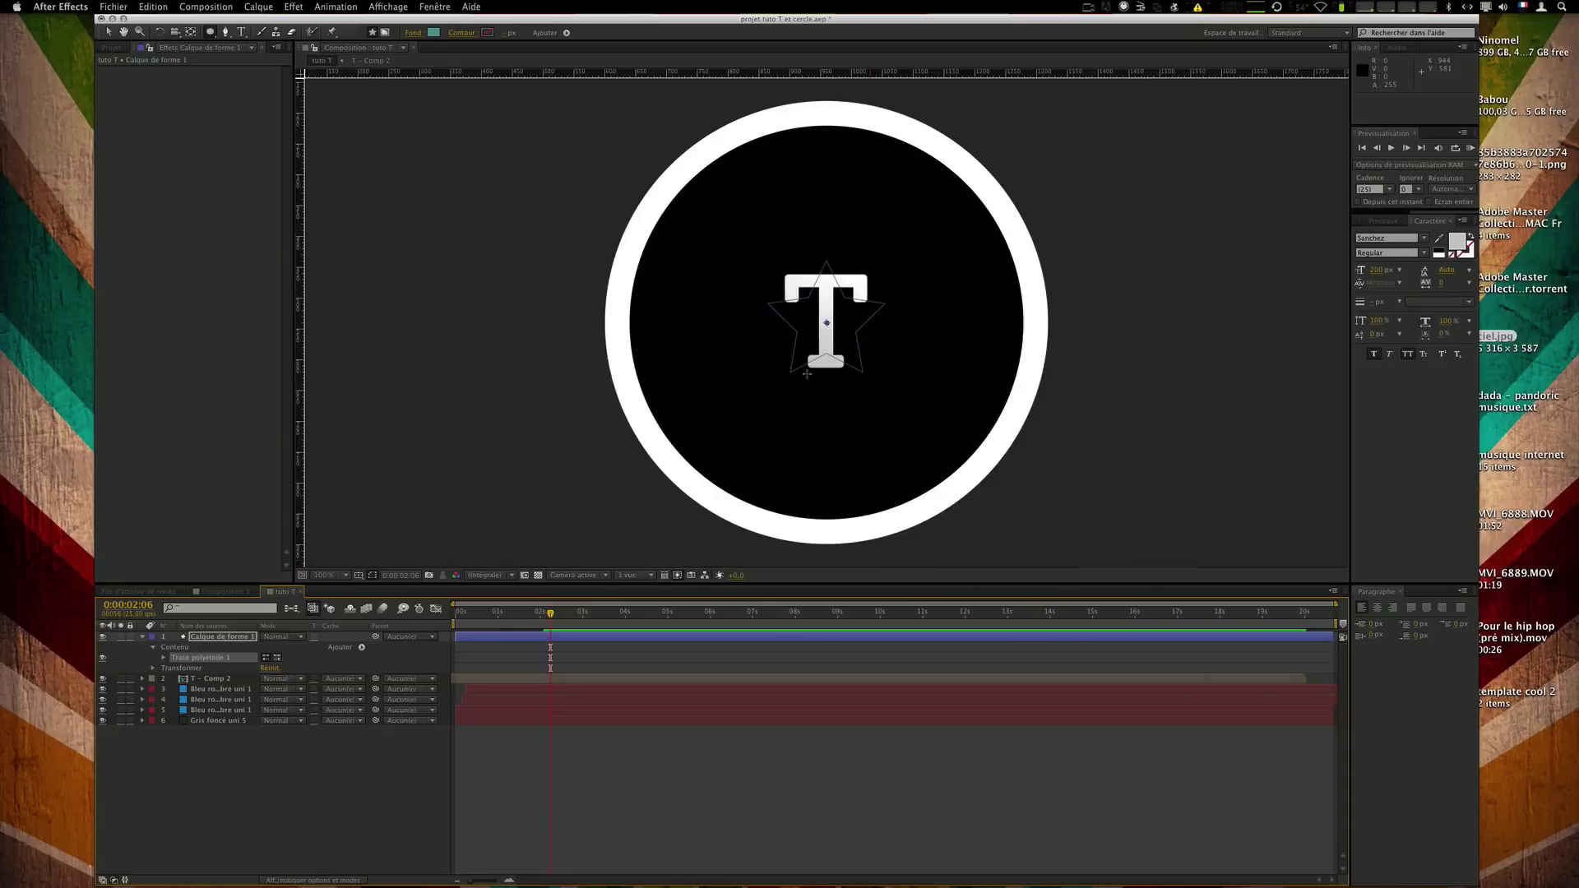
Change the polystar path's type to Polygon and set its points to 3 to form a triangle.
{"action": "left_click", "coordinate": [164, 660]}
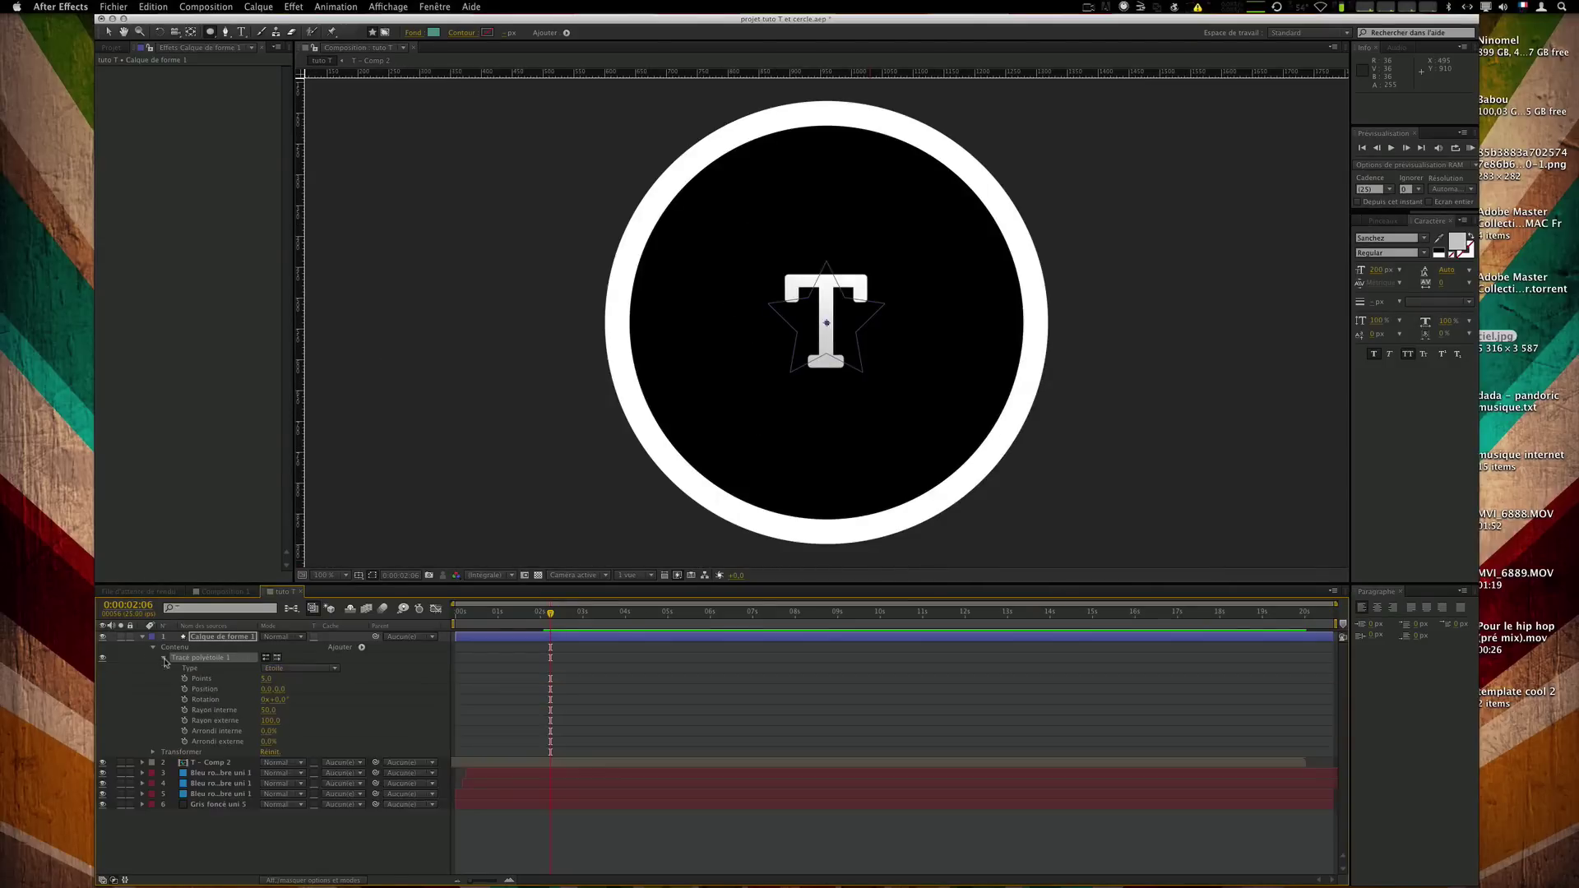
{"action": "left_click", "coordinate": [293, 669]}
{"action": "left_click", "coordinate": [293, 693]}
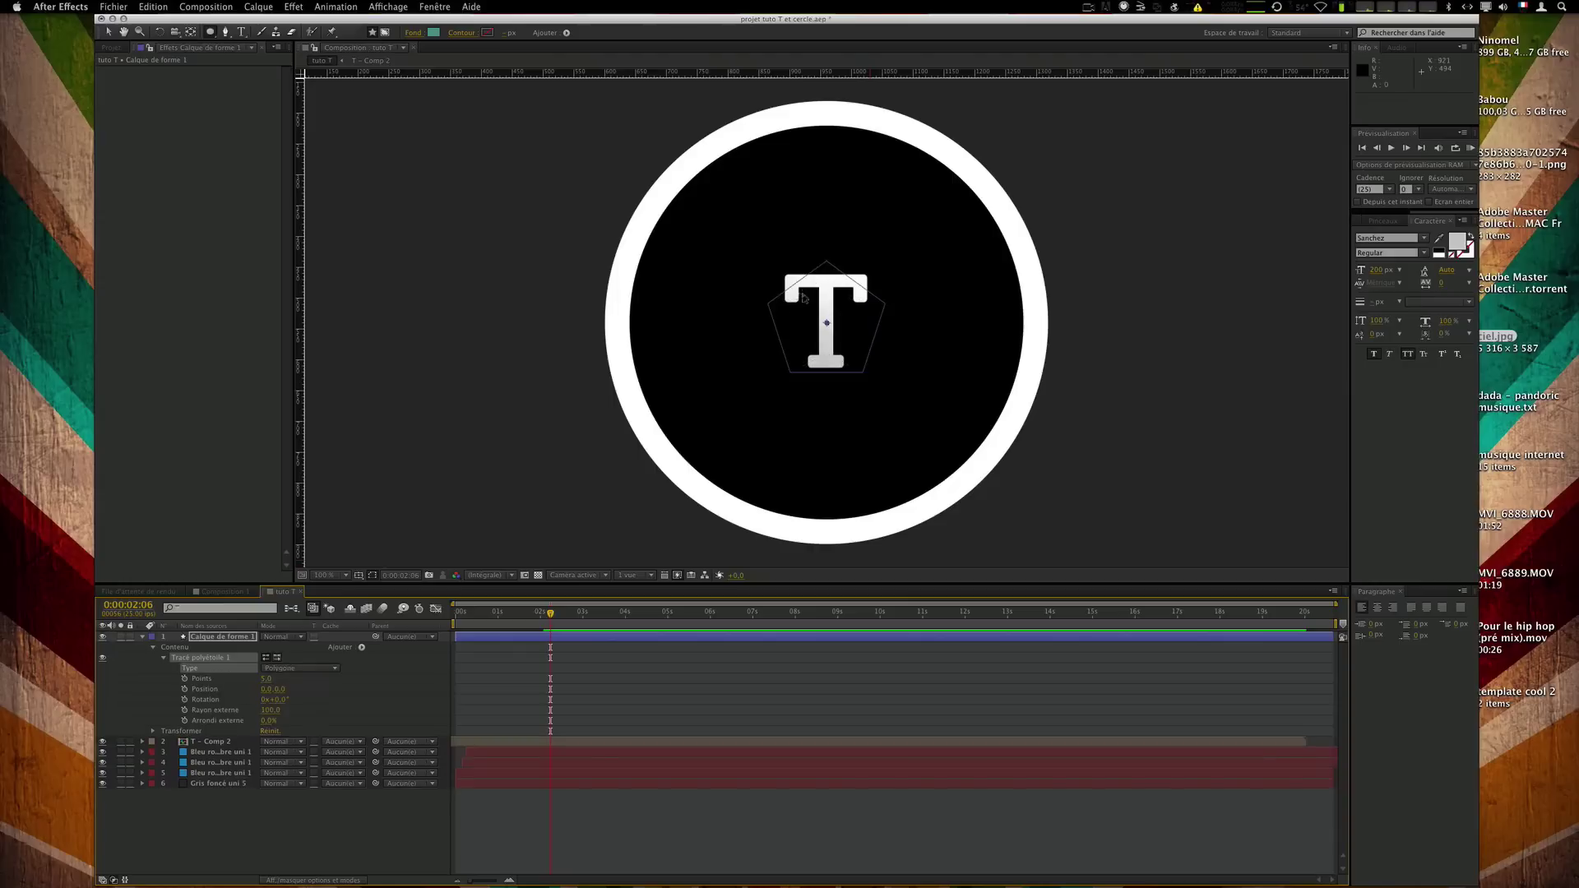
{"action": "left_click", "coordinate": [267, 678]}
{"action": "type", "text": "3"}
{"action": "key", "text": "Return"}
{"action": "left_click", "coordinate": [642, 723]}
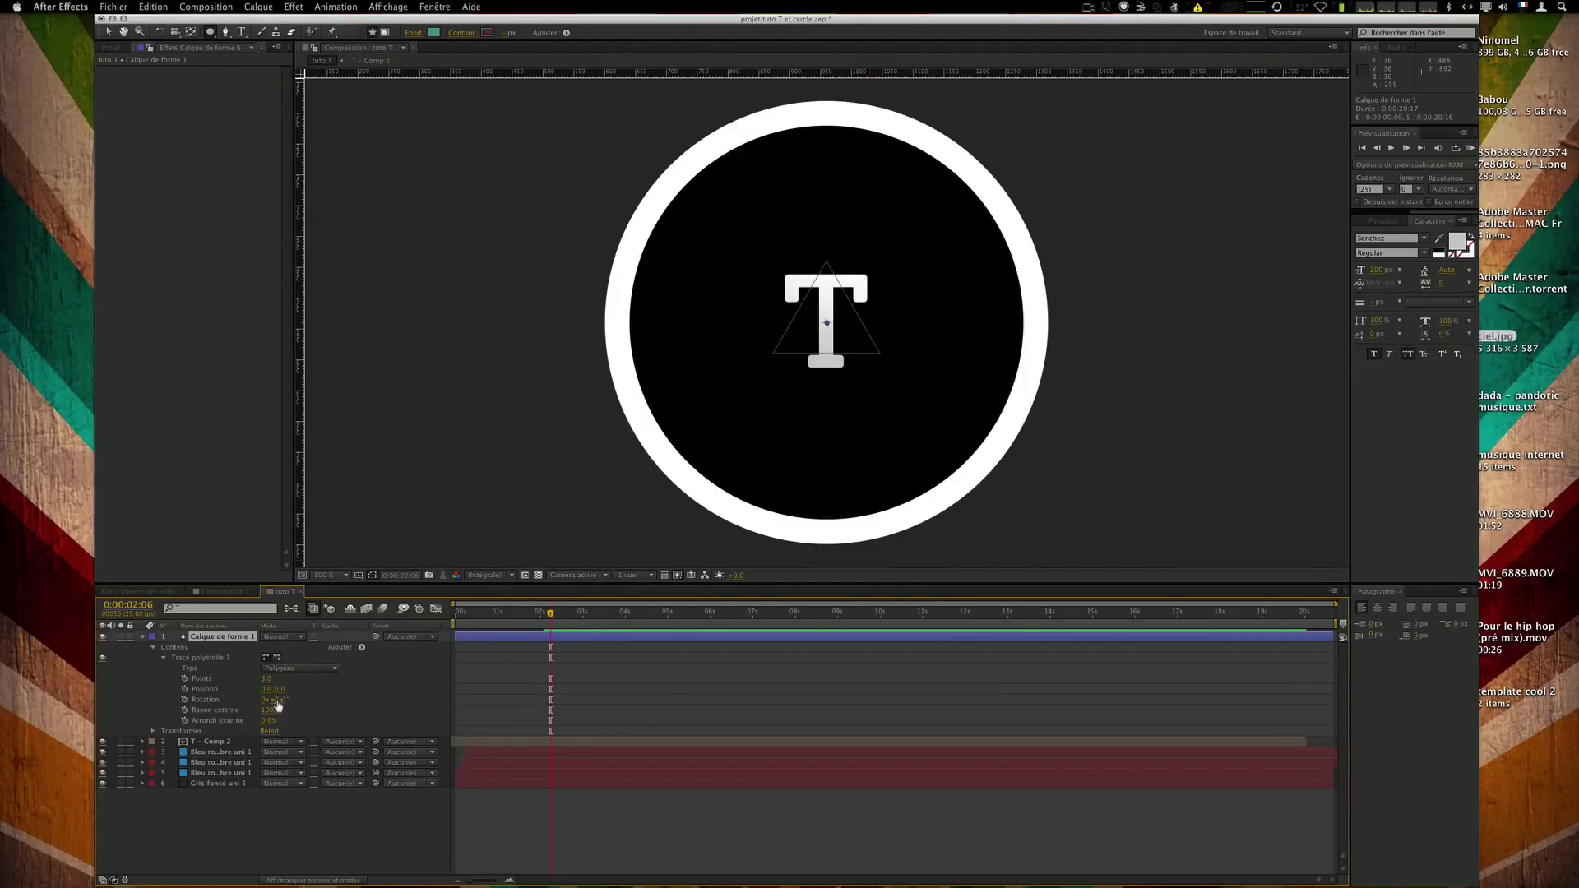
Add a solid fill (Fond) to the triangle's shape layer.
{"action": "left_click", "coordinate": [346, 652]}
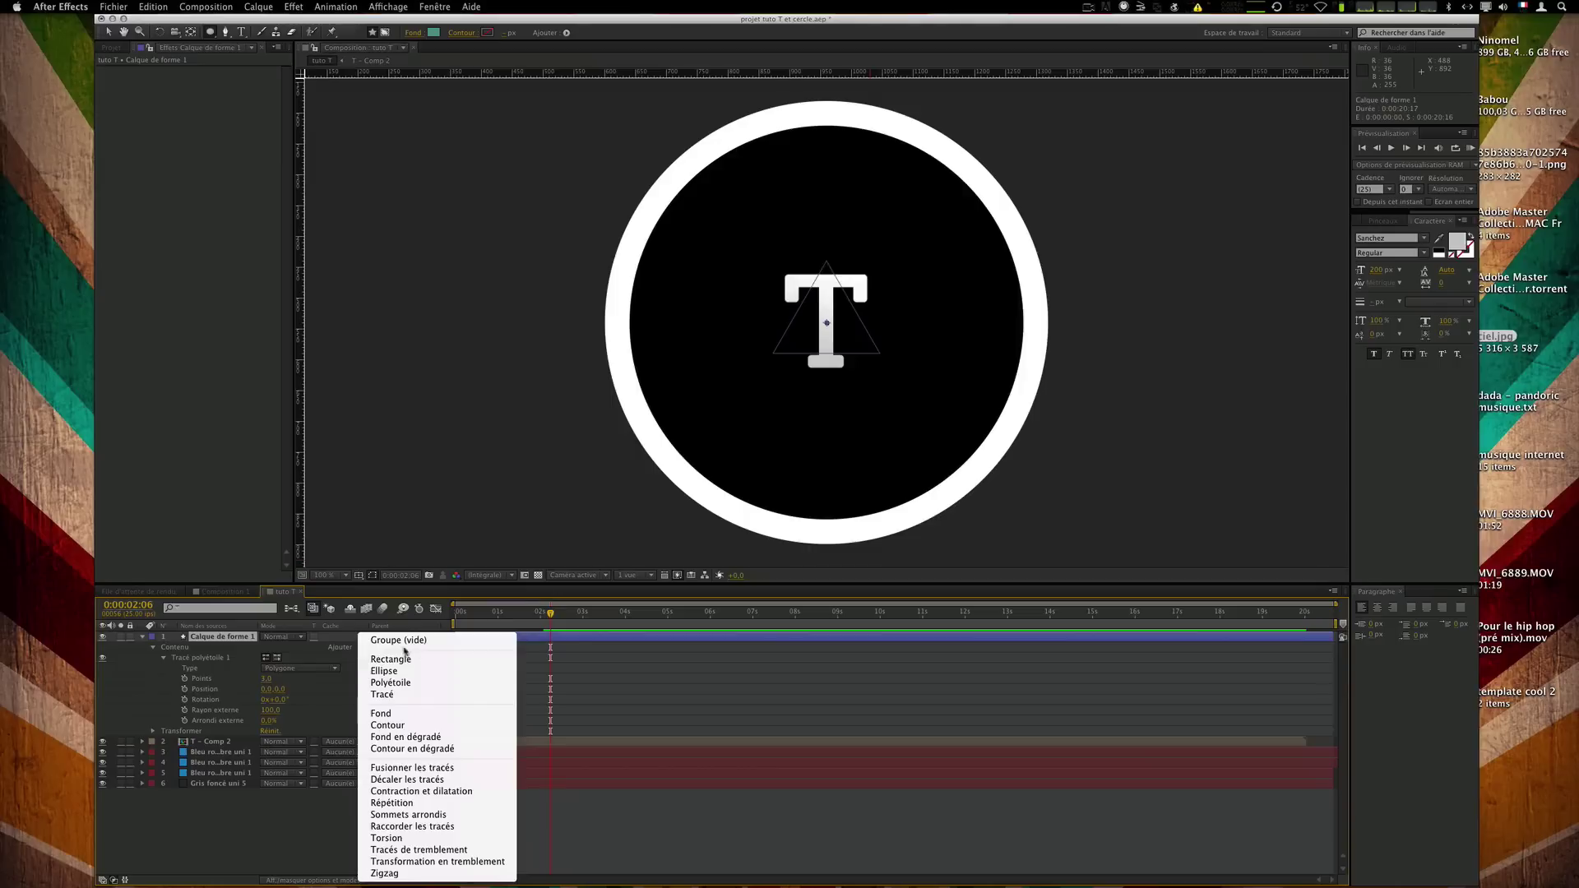
{"action": "left_click", "coordinate": [449, 714]}
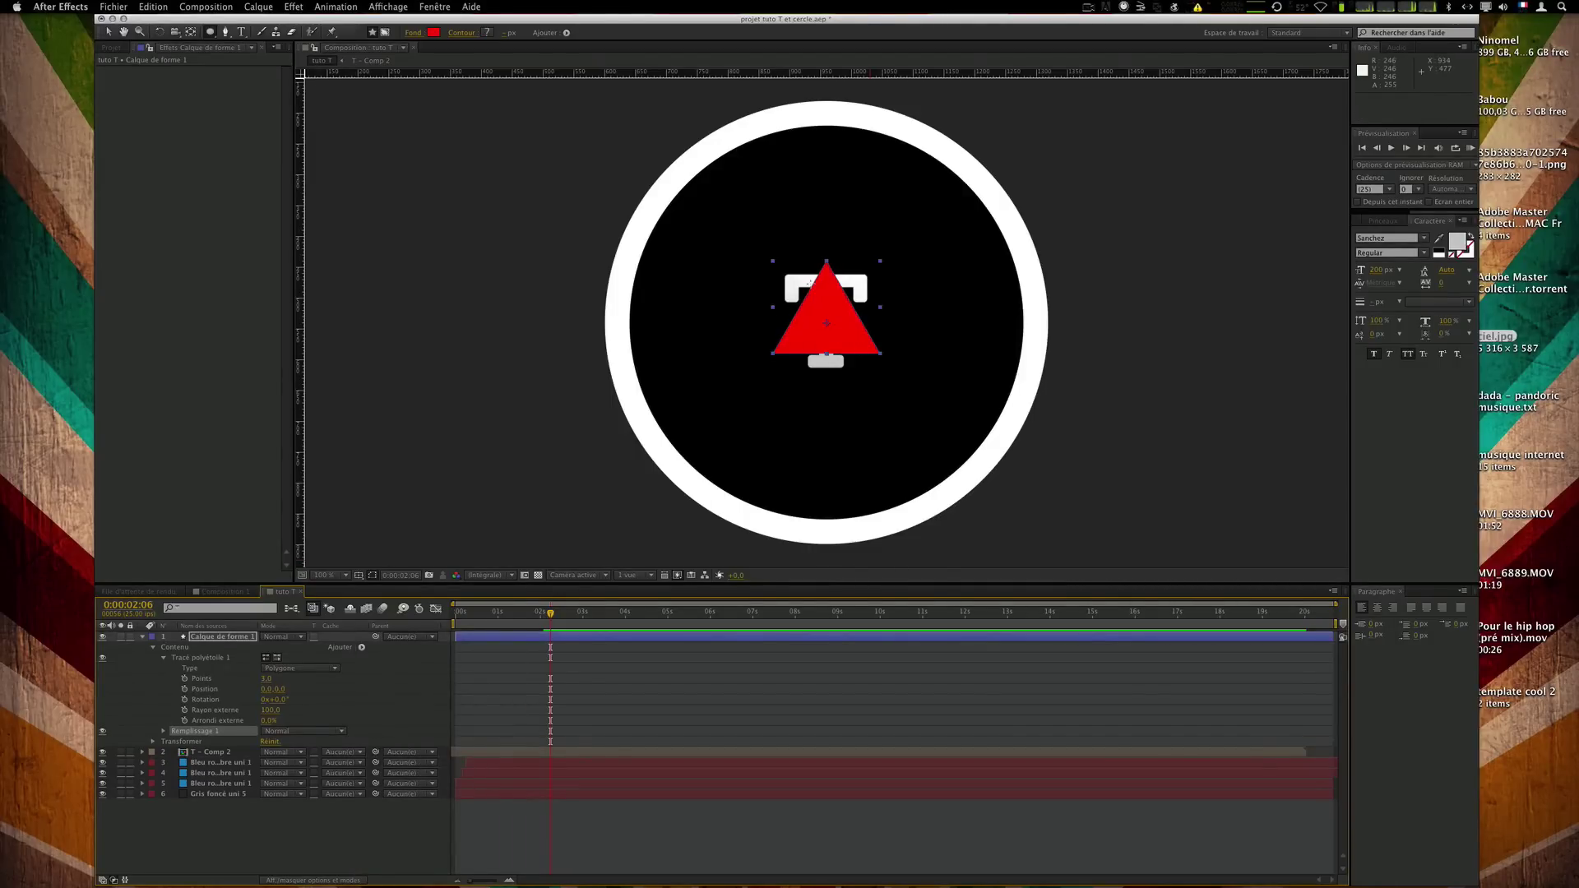
{"action": "left_click", "coordinate": [434, 33]}
{"action": "mouse_move", "coordinate": [464, 271]}
{"action": "left_mouse_down"}
{"action": "mouse_move", "coordinate": [460, 329]}
{"action": "mouse_move", "coordinate": [306, 212]}
{"action": "mouse_move", "coordinate": [394, 257]}
{"action": "mouse_move", "coordinate": [376, 242]}
{"action": "left_mouse_up"}
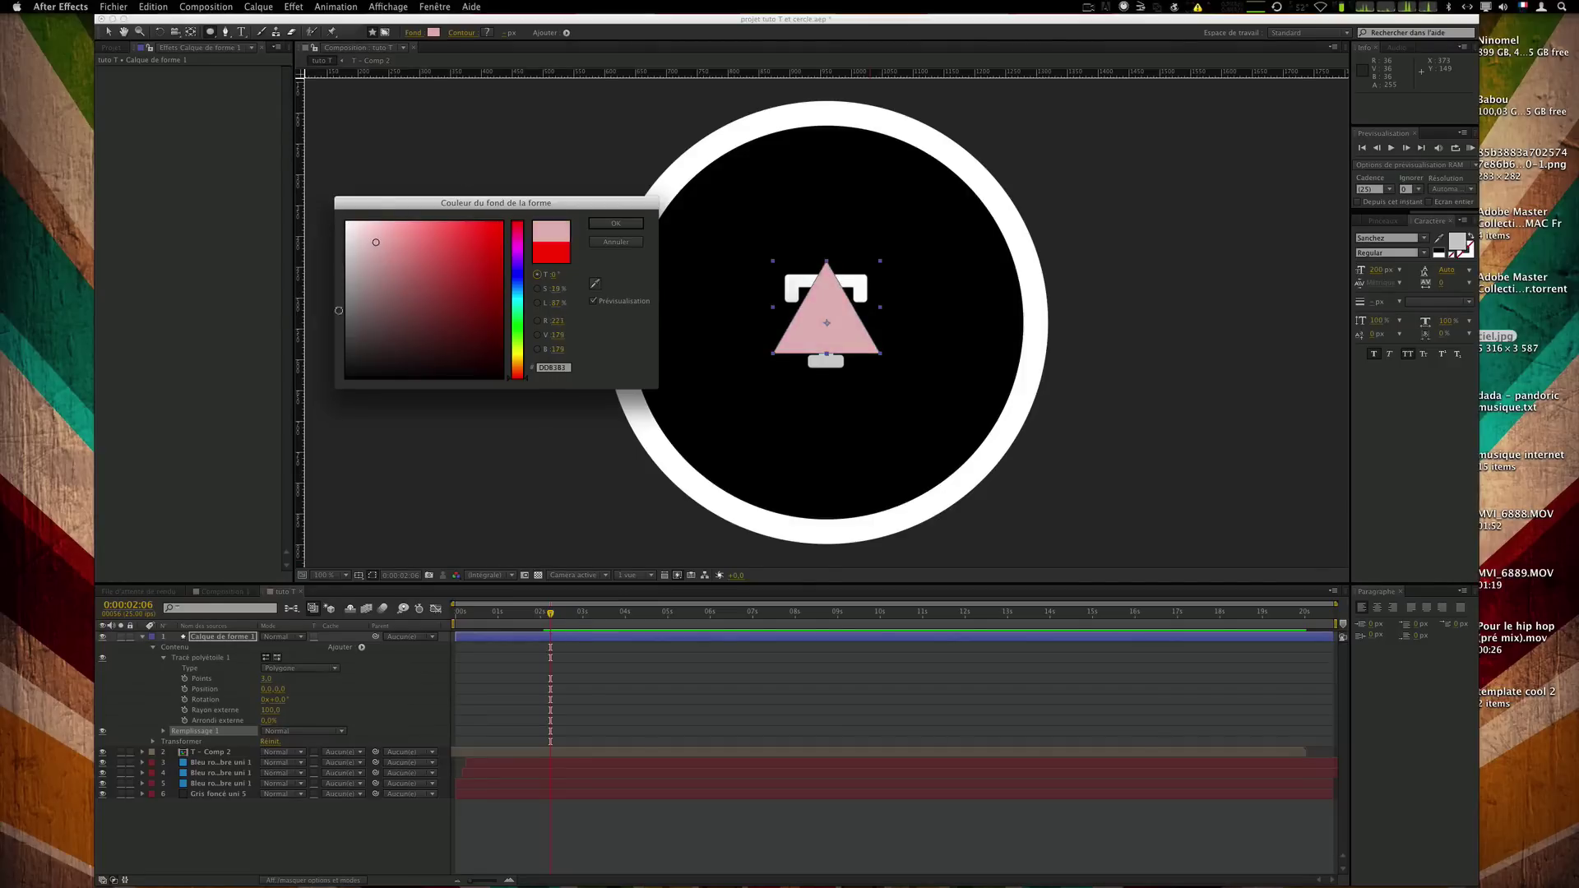
{"action": "left_click", "coordinate": [633, 243]}
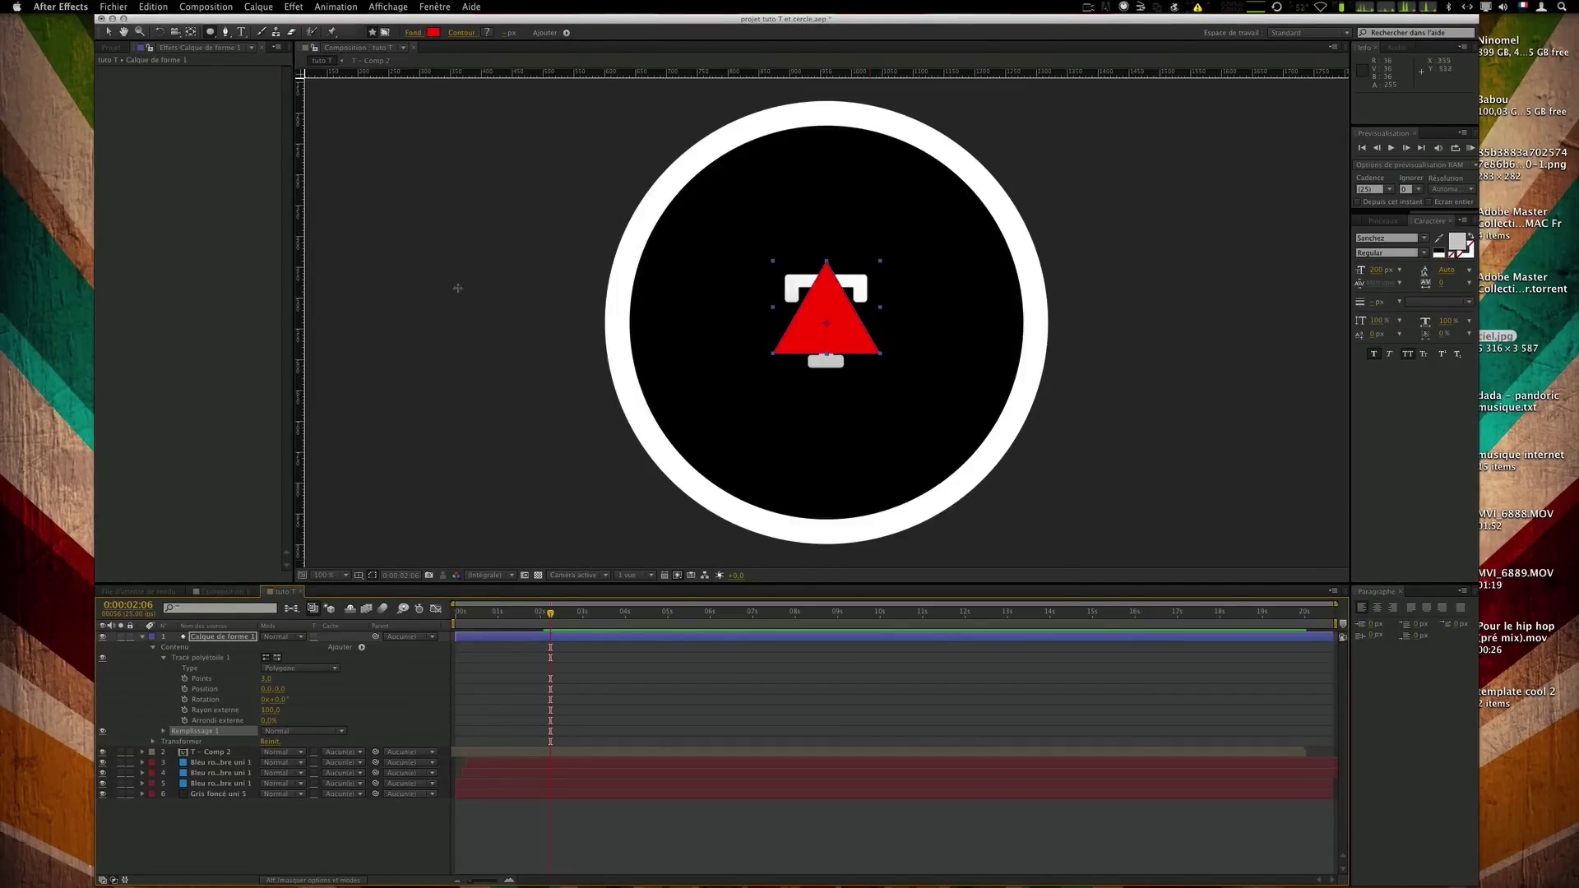
Change the triangle's fill colour to a light turquoise blue.
{"action": "left_click", "coordinate": [434, 32]}
{"action": "left_click_drag", "start_coordinate": [520, 266], "coordinate": [436, 241]}
{"action": "left_click", "coordinate": [616, 223]}
{"action": "left_click", "coordinate": [644, 696]}
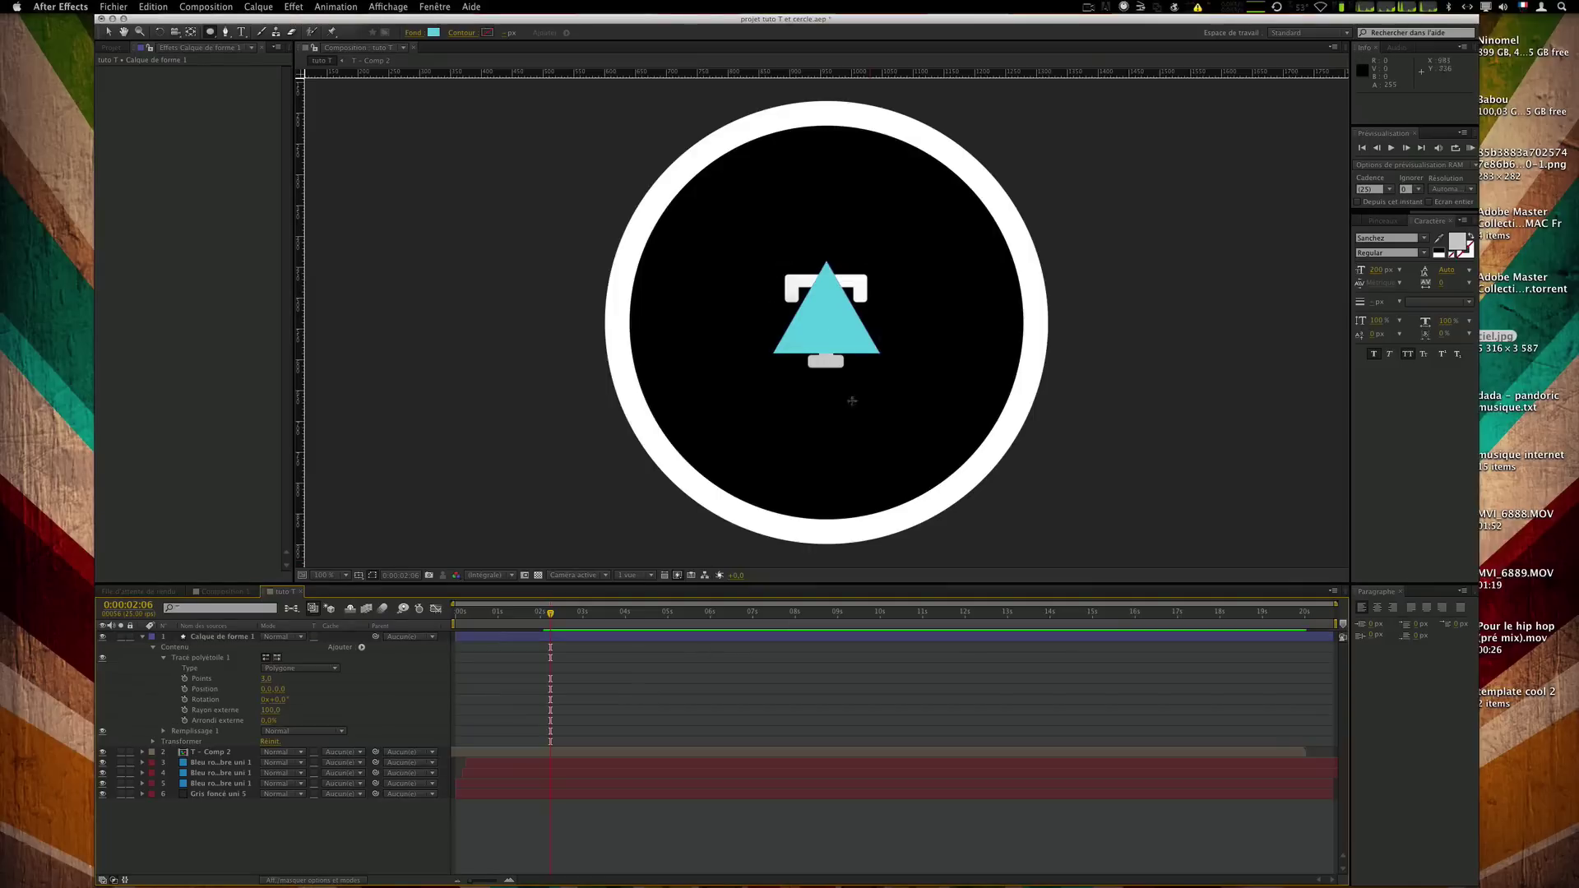
Try a negative outer roundness on the triangle's polygon path, and undo it.
{"action": "left_click", "coordinate": [547, 638]}
{"action": "left_click", "coordinate": [752, 666]}
{"action": "key", "text": "v"}
{"action": "left_click", "coordinate": [614, 639]}
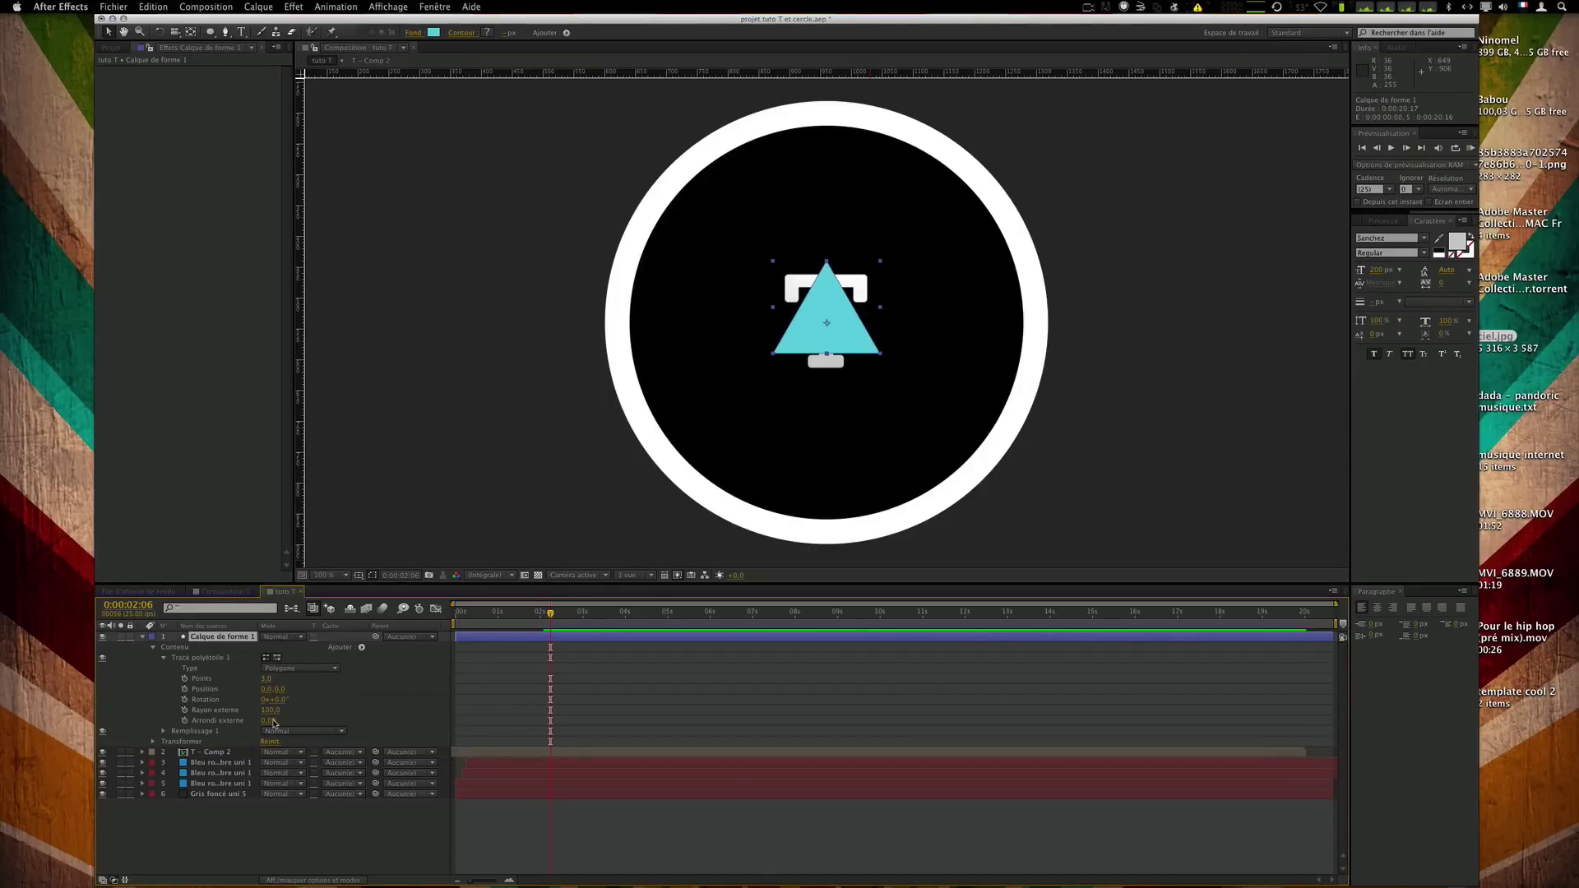
{"action": "left_click_drag", "start_coordinate": [273, 723], "coordinate": [238, 723]}
{"action": "key", "text": "super+s"}
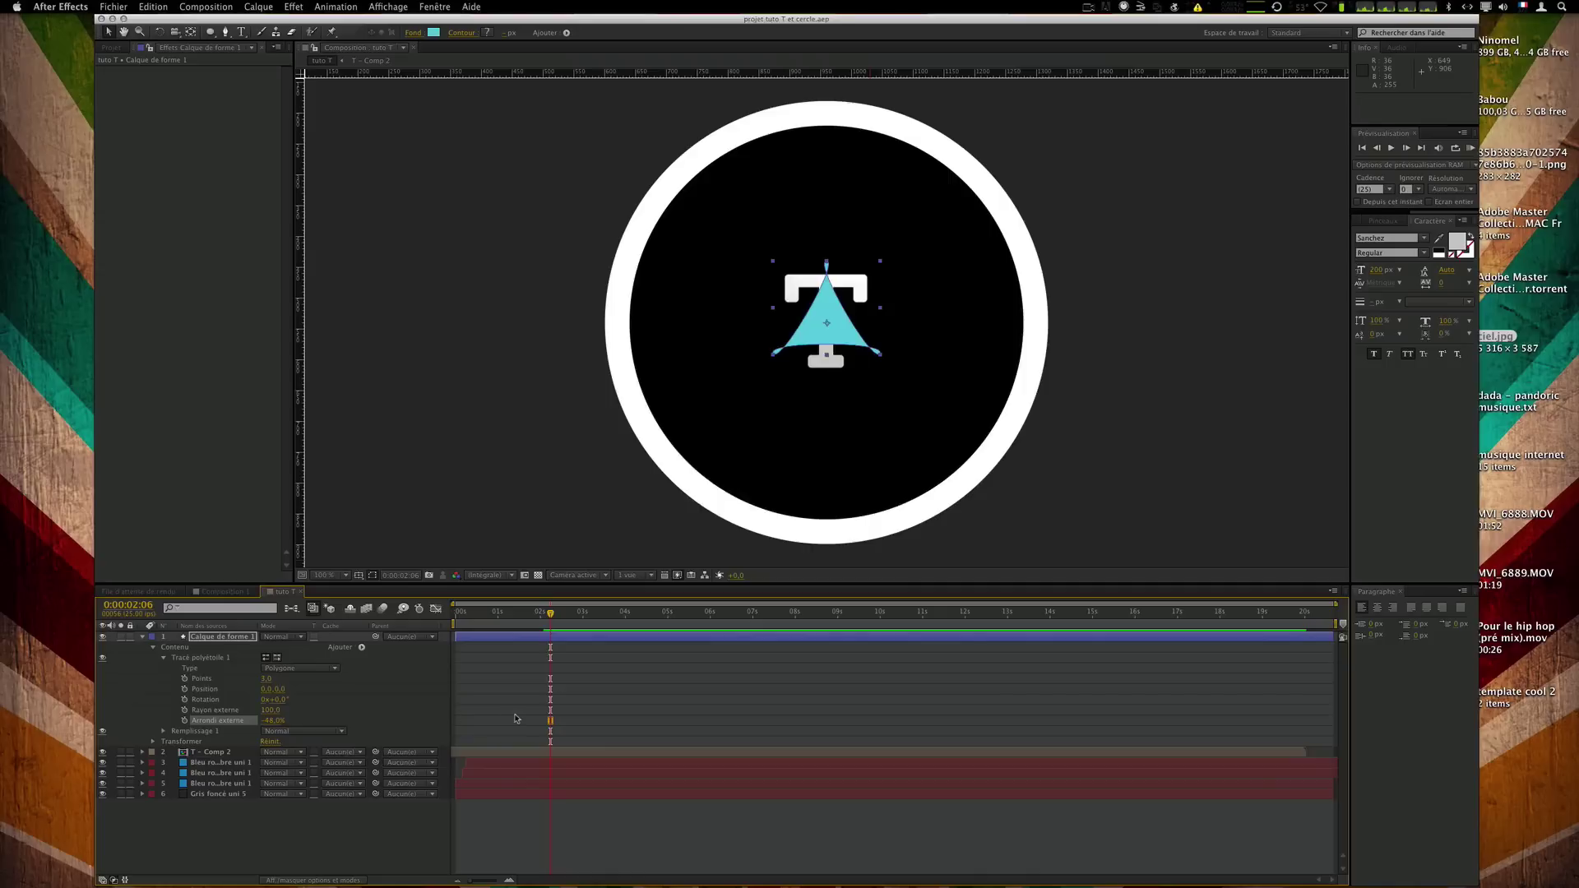
{"action": "key", "text": "super+z"}
{"action": "key", "text": "super+z"}
{"action": "left_click", "coordinate": [621, 716]}
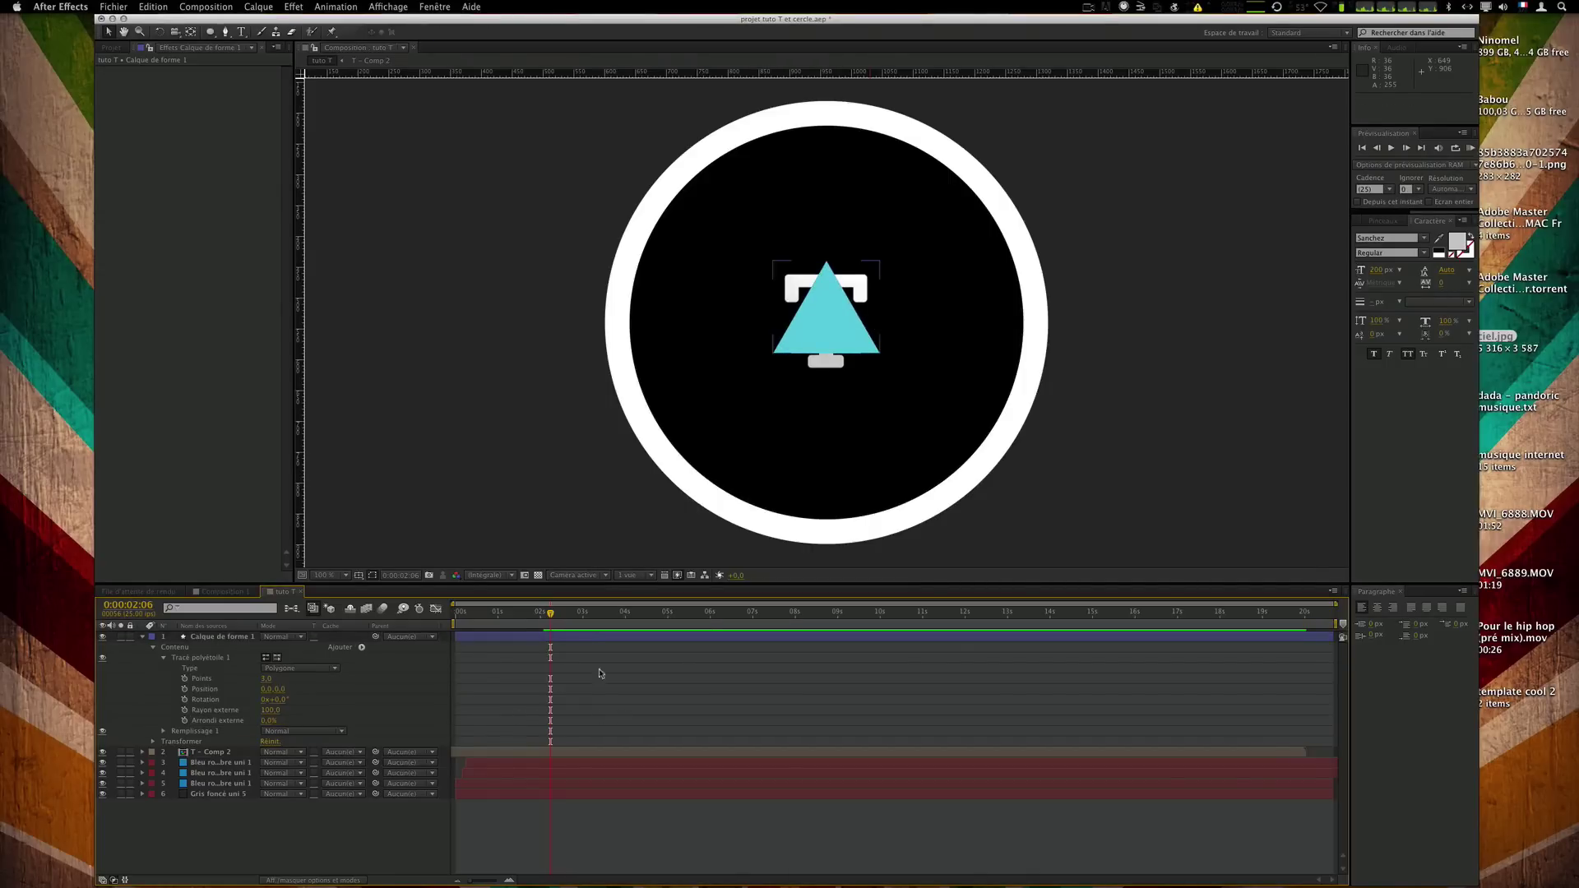
{"action": "left_click", "coordinate": [587, 640]}
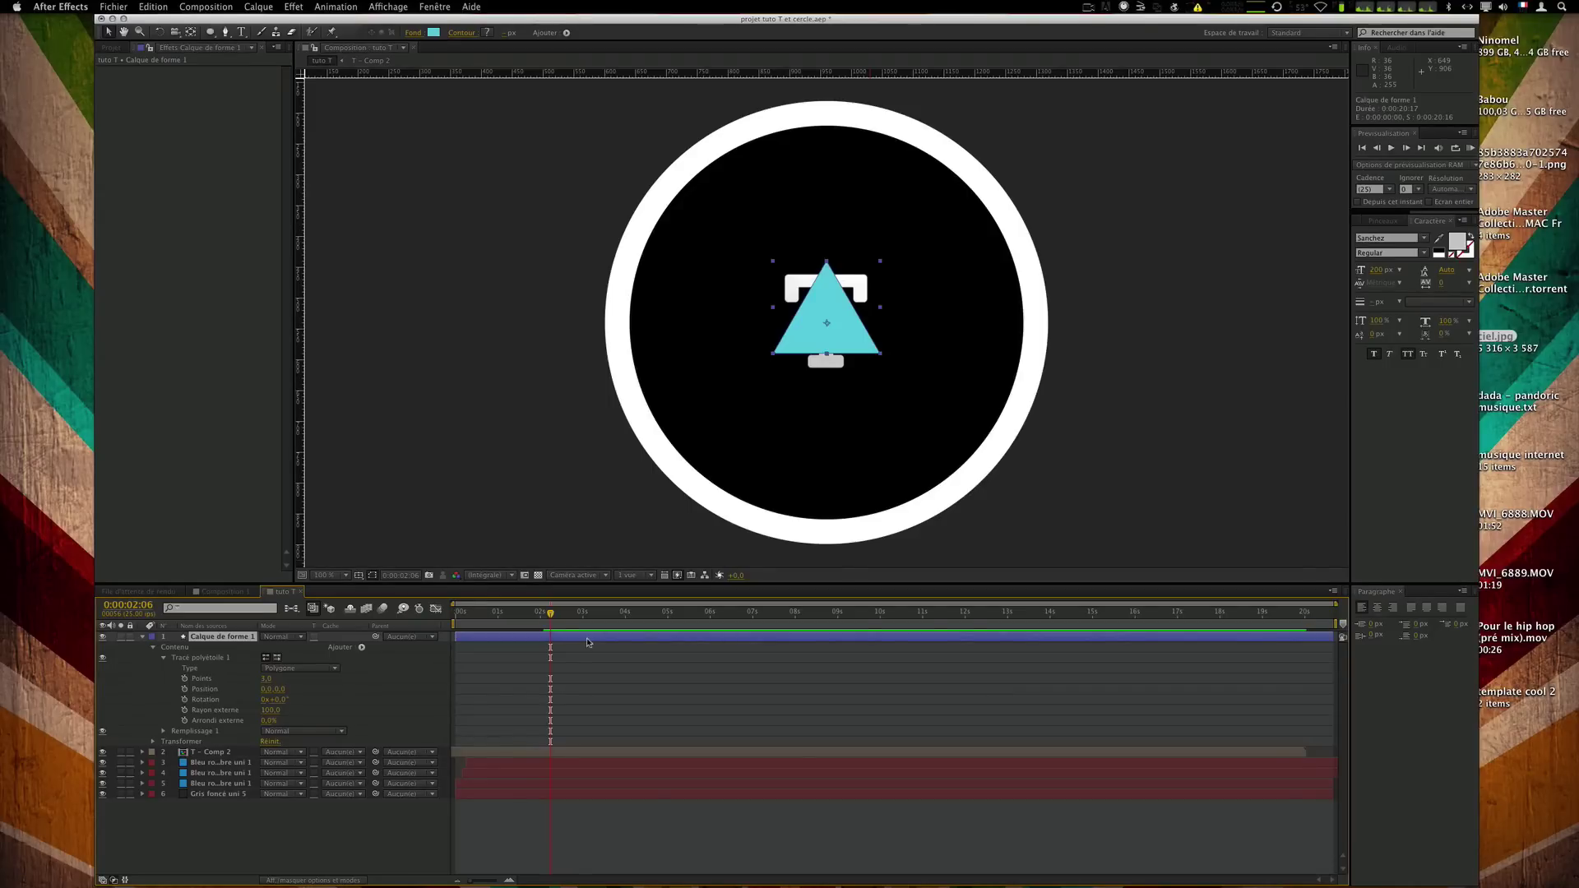
{"action": "left_click", "coordinate": [1090, 8]}
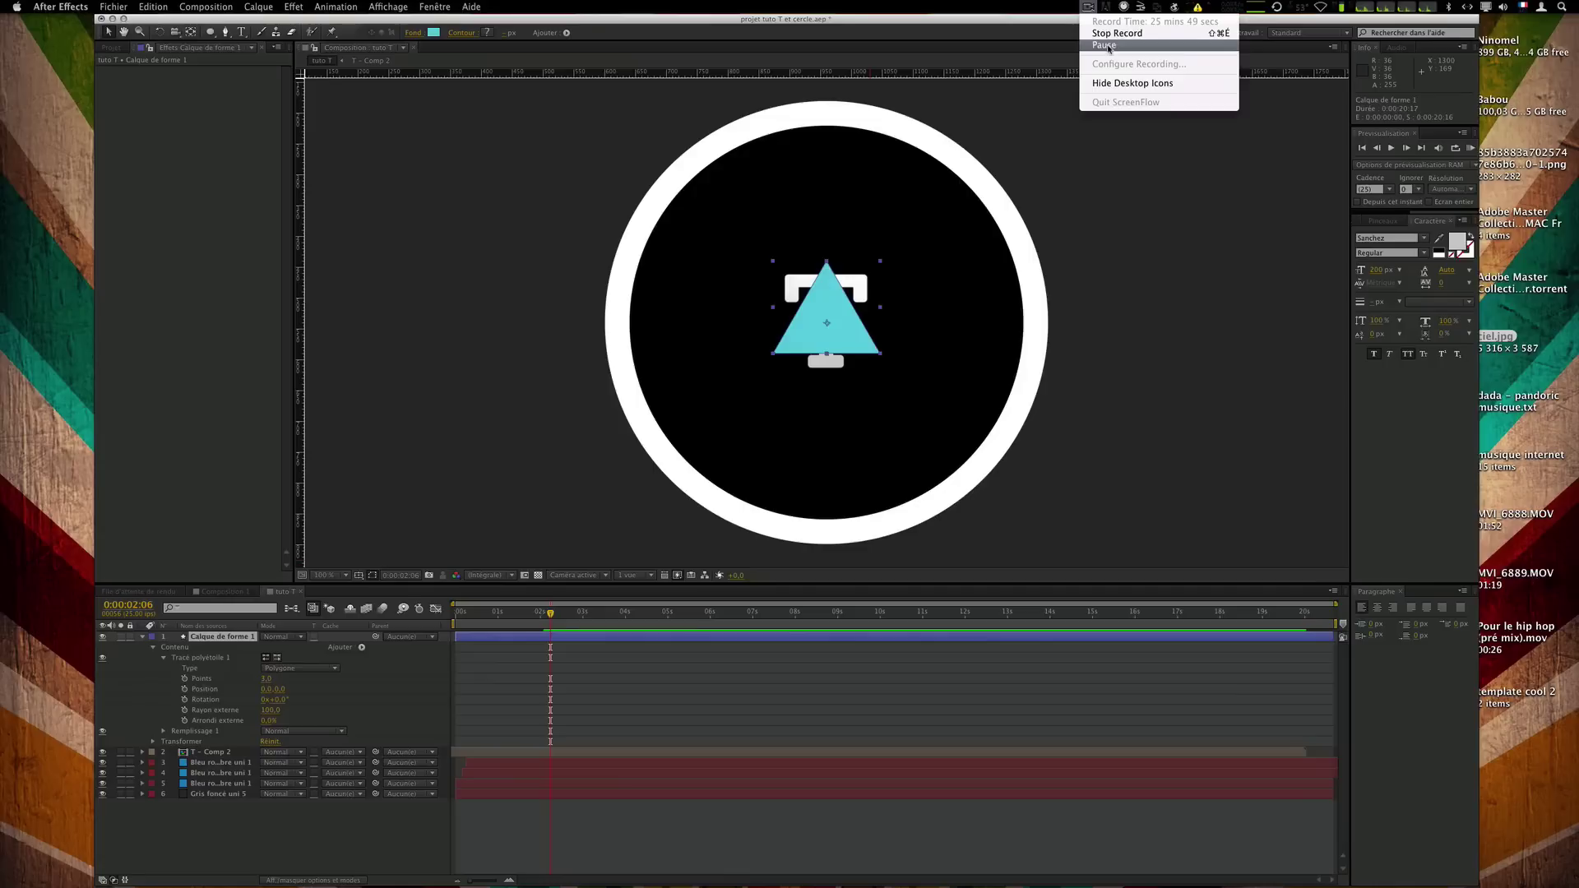
{"action": "left_click", "coordinate": [1107, 45]}
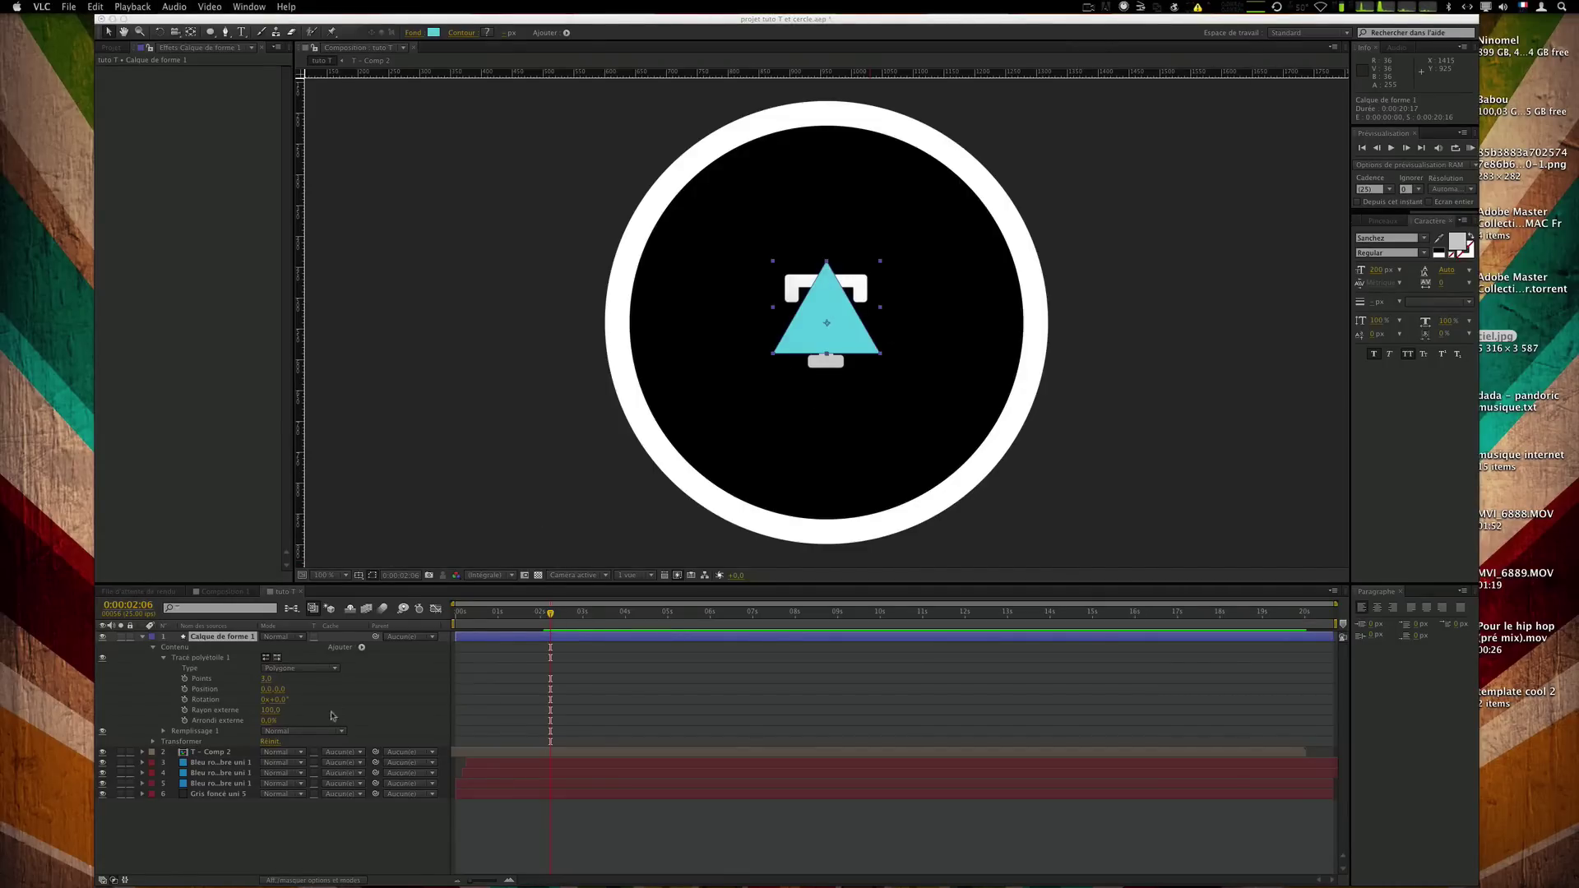
Inspect the composite, fill rule, colour and opacity properties of the triangle's fill.
{"action": "left_click", "coordinate": [165, 733]}
{"action": "left_click", "coordinate": [165, 731]}
{"action": "left_click", "coordinate": [165, 732]}
{"action": "left_click", "coordinate": [164, 731]}
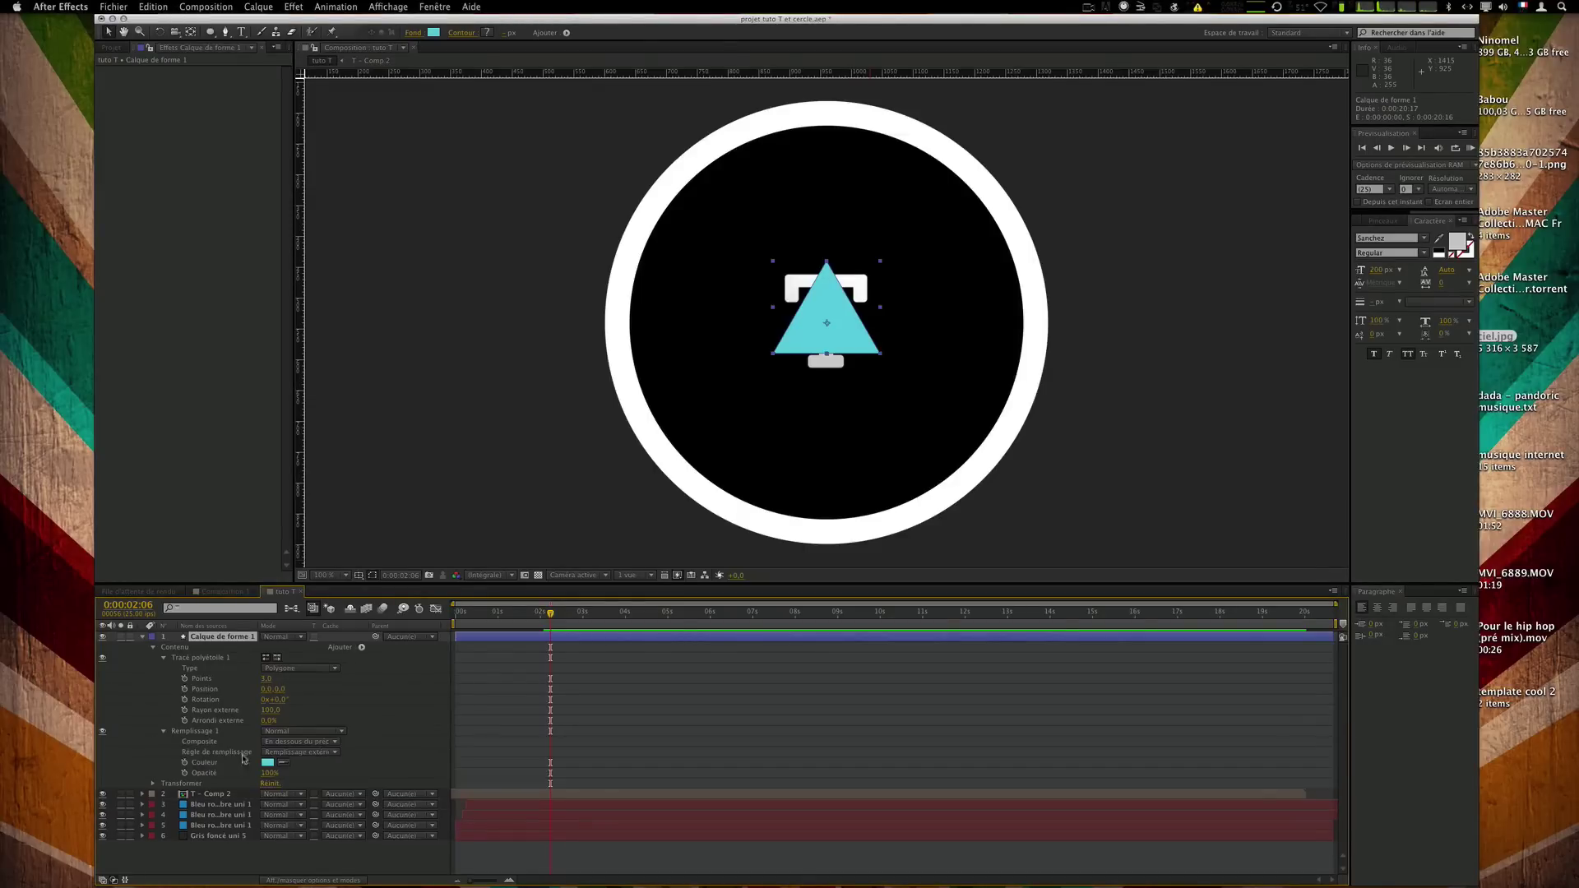
{"action": "left_click", "coordinate": [163, 731]}
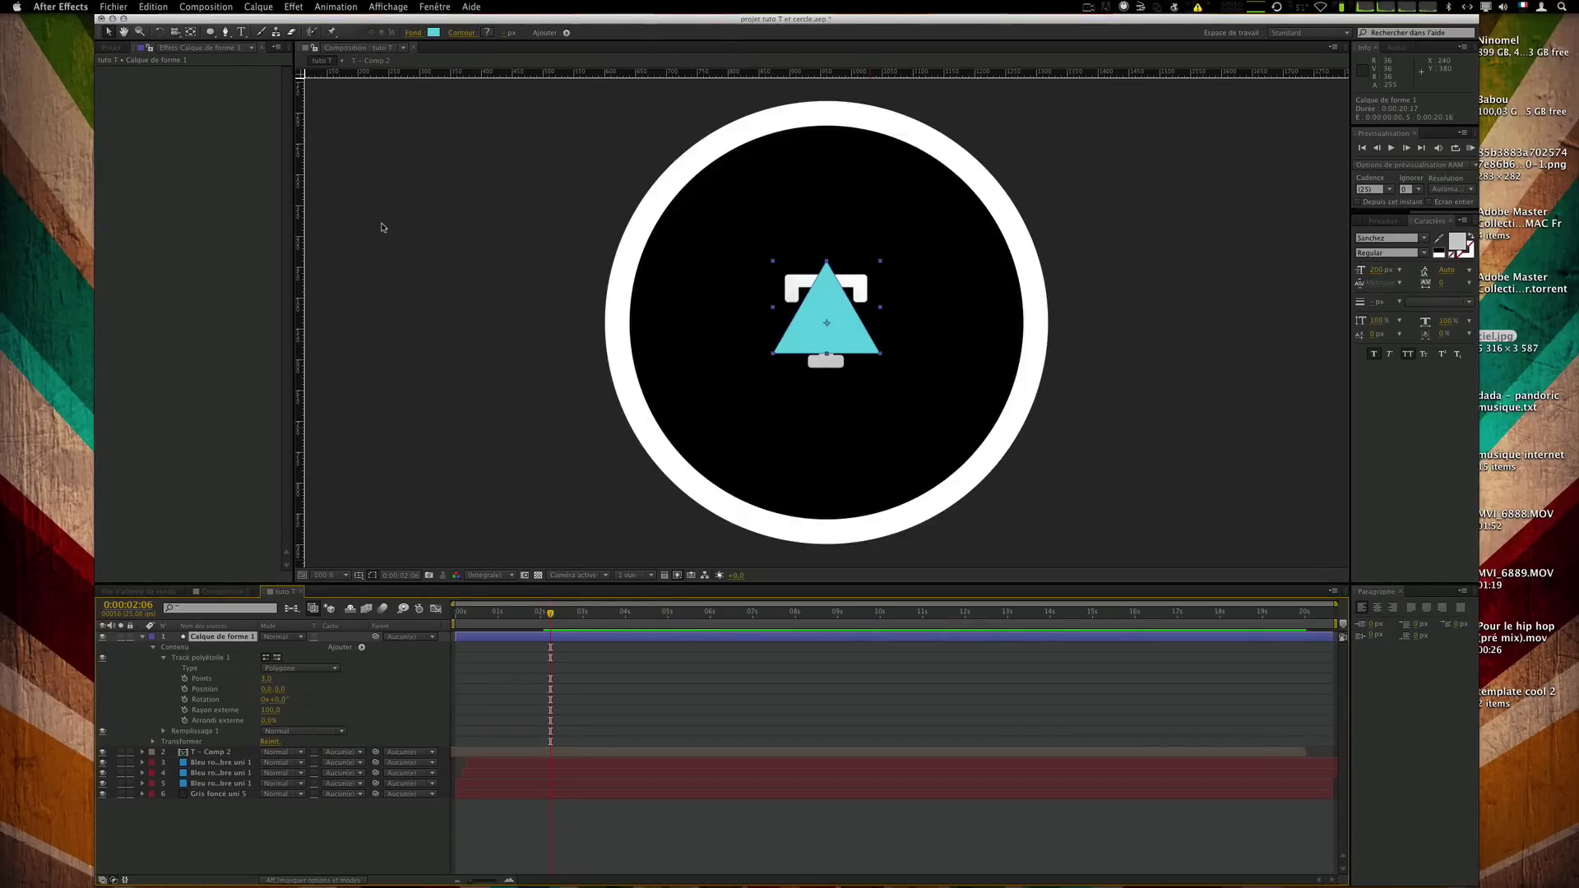
Cycle the triangle's fill through linear gradient, radial gradient and none, back to the solid turquoise.
{"action": "left_click", "coordinate": [433, 33], "text": "alt"}
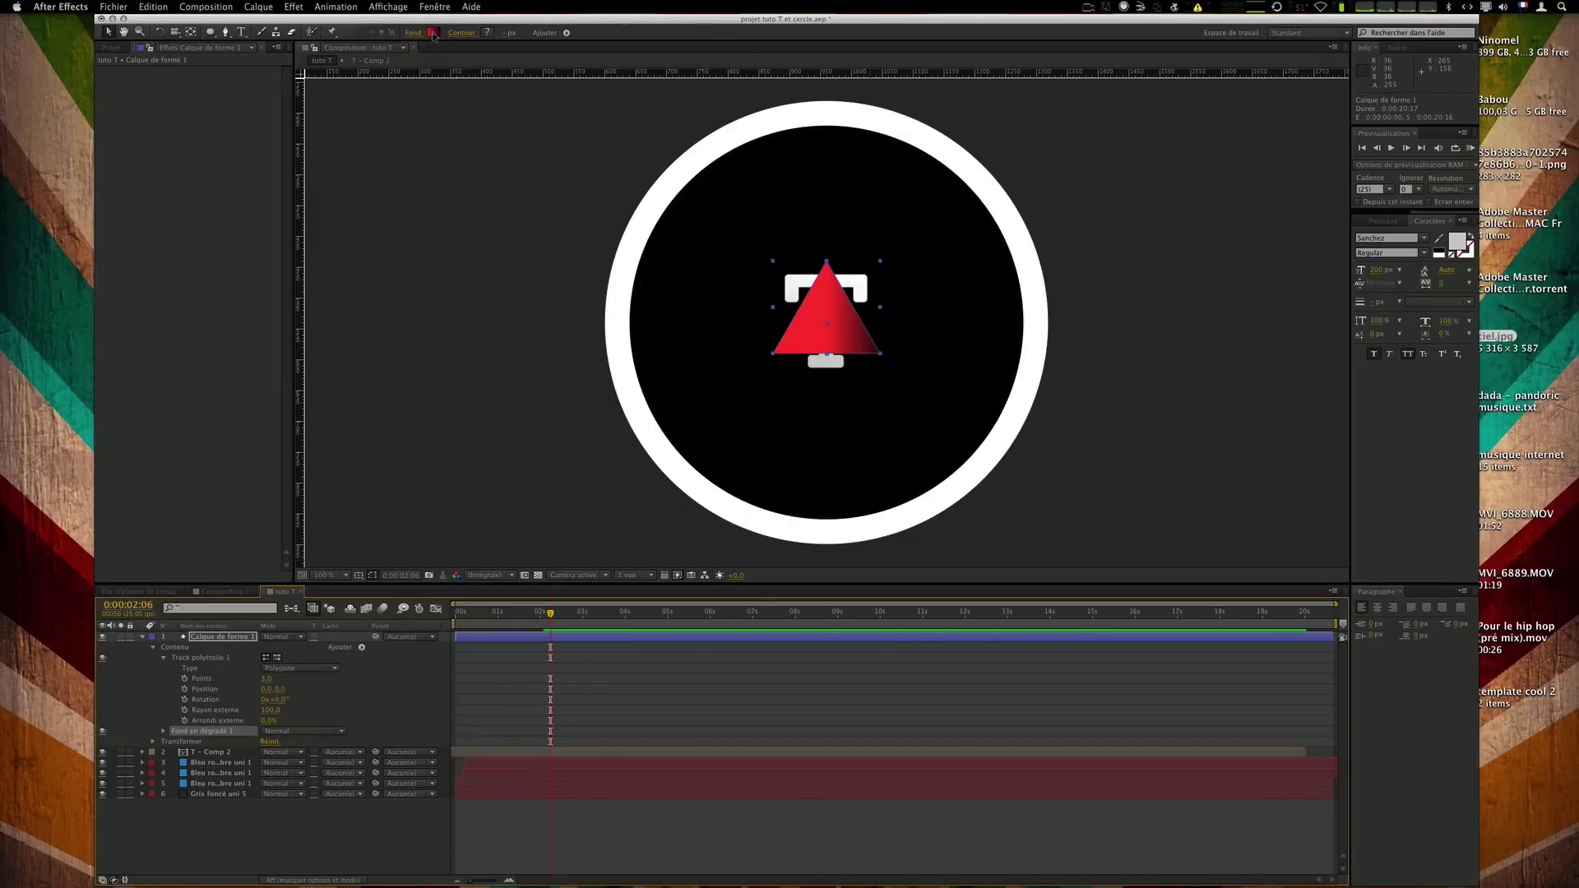
{"action": "left_click", "coordinate": [433, 34], "text": "alt"}
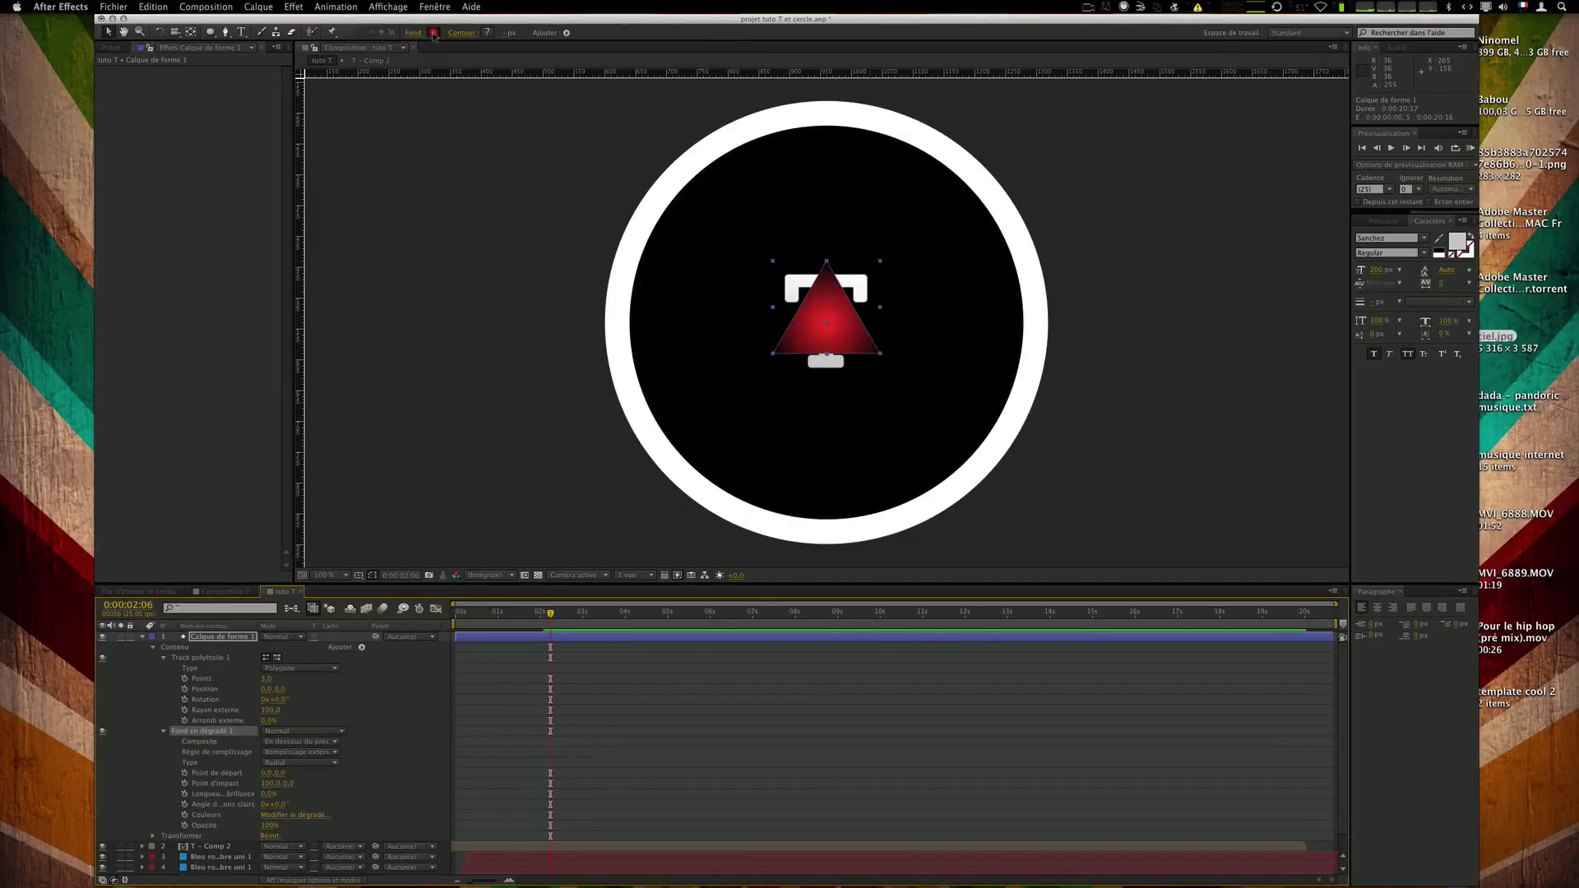
{"action": "left_click", "coordinate": [433, 34], "text": "alt"}
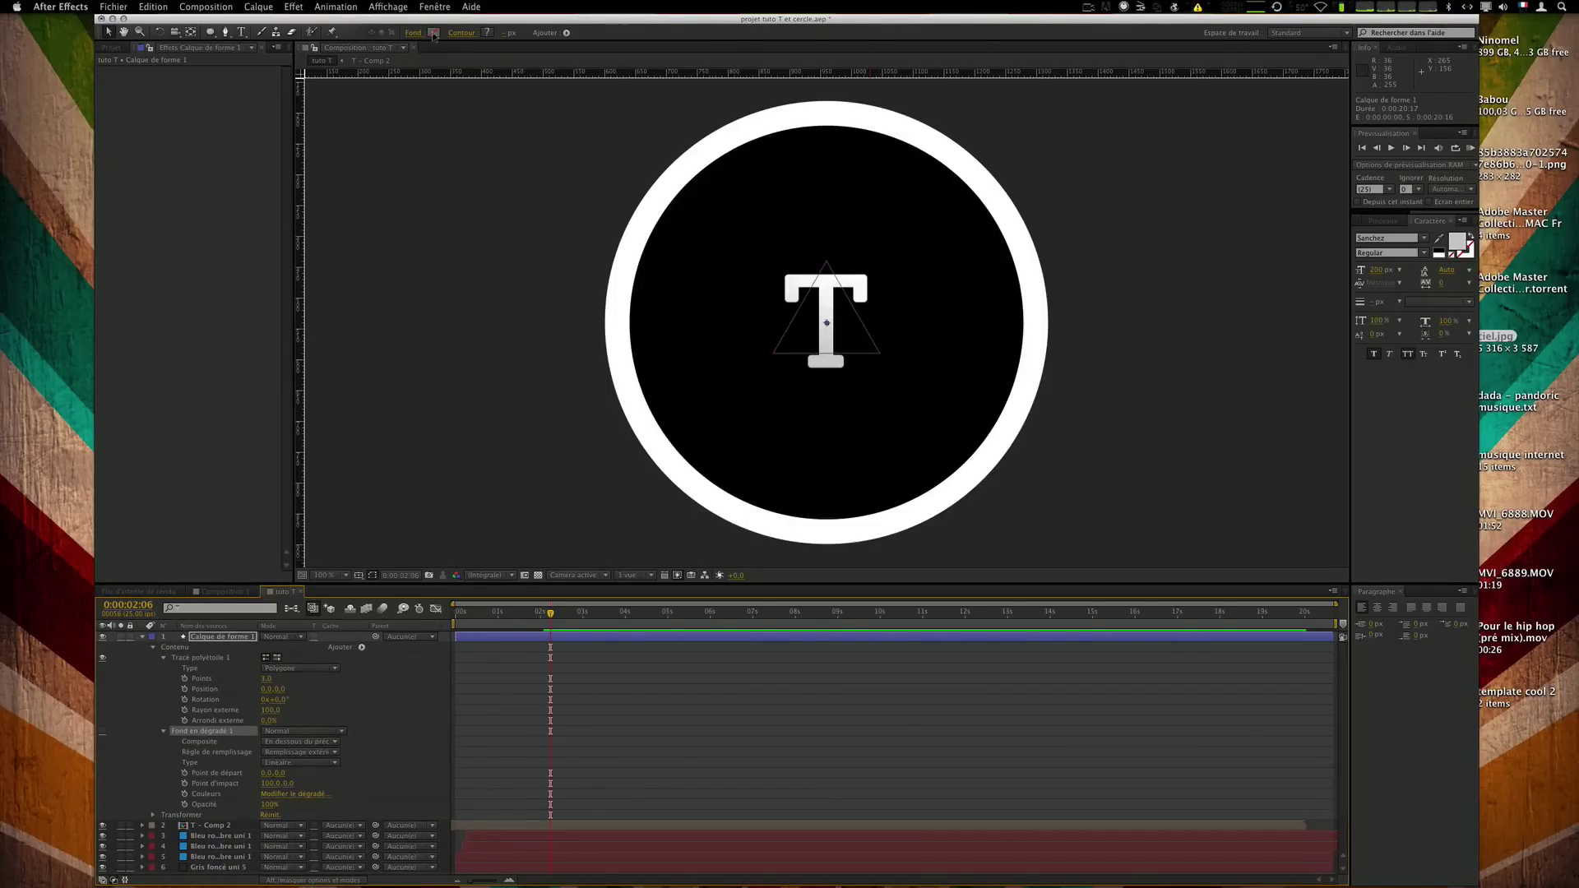
{"action": "left_click", "coordinate": [433, 34], "text": "alt"}
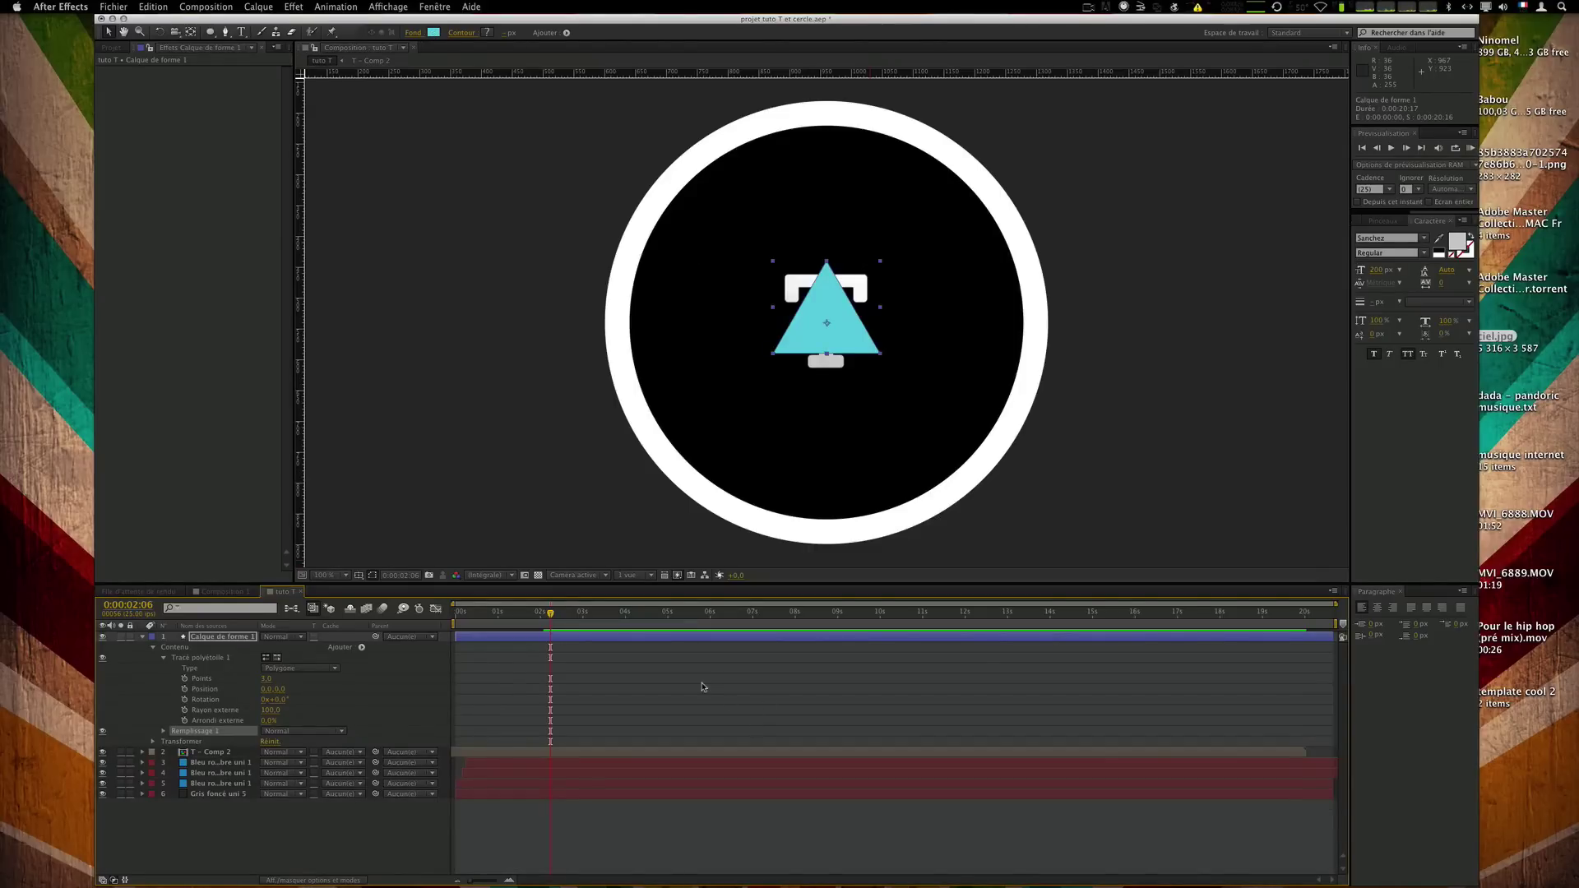
Add a repeater (Répétition) to the triangle and raise its copies until the row extends past the composition's right edge.
{"action": "left_click", "coordinate": [361, 649]}
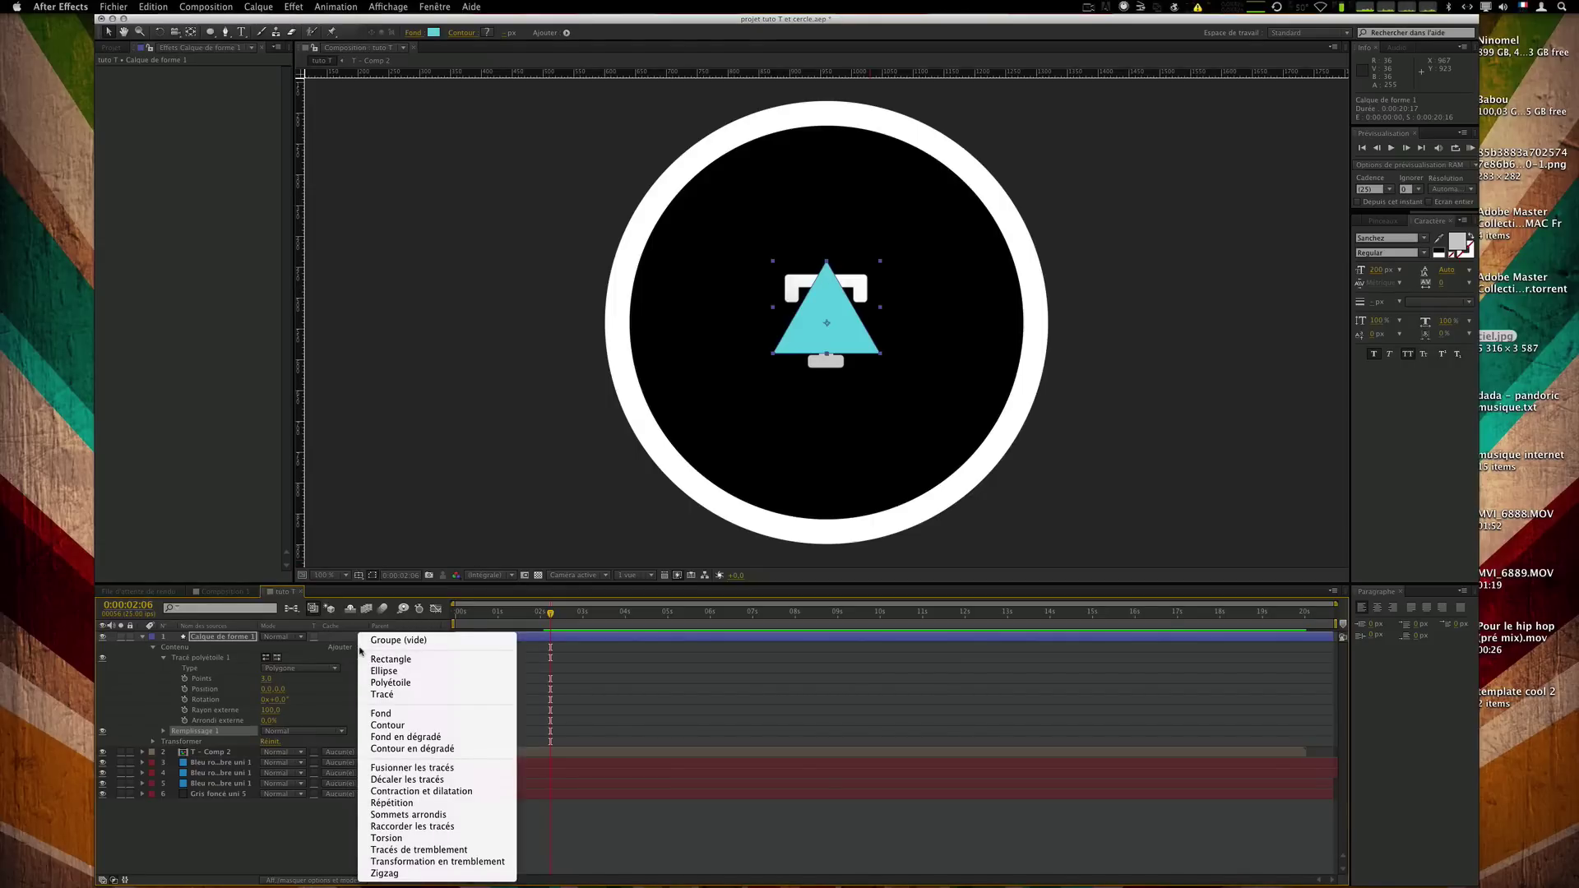
{"action": "left_click", "coordinate": [471, 805]}
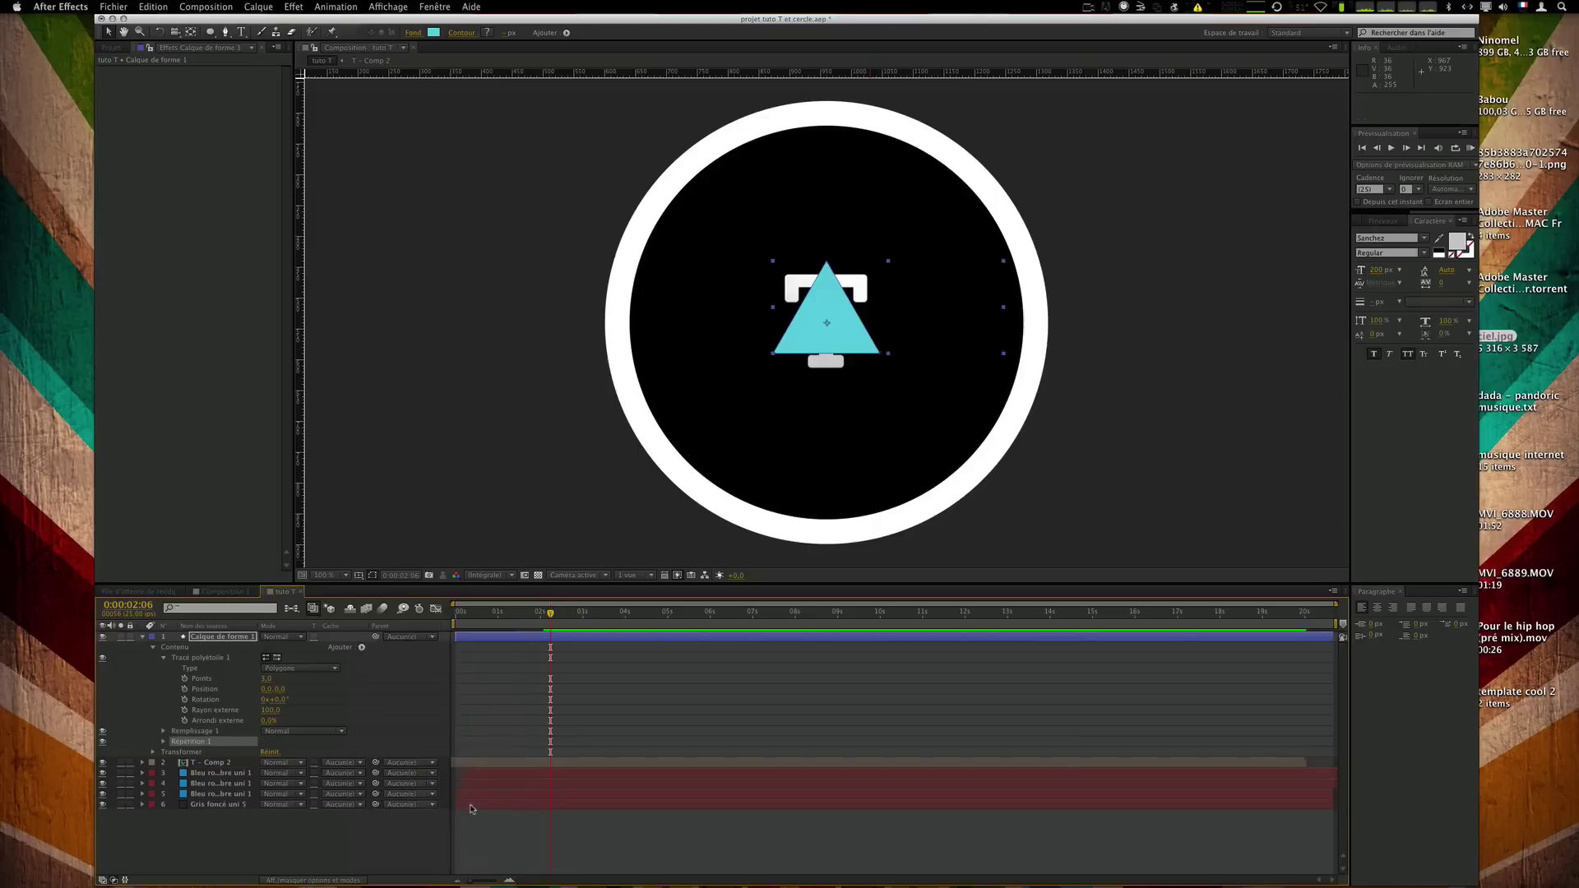
{"action": "left_click", "coordinate": [163, 741]}
{"action": "left_click_drag", "start_coordinate": [266, 753], "coordinate": [280, 754]}
{"action": "scroll", "coordinate": [702, 328], "scroll_direction": "up", "scroll_amount": 4}
{"action": "scroll", "coordinate": [702, 328], "scroll_direction": "down", "scroll_amount": 4}
{"action": "key", "text": "comma"}
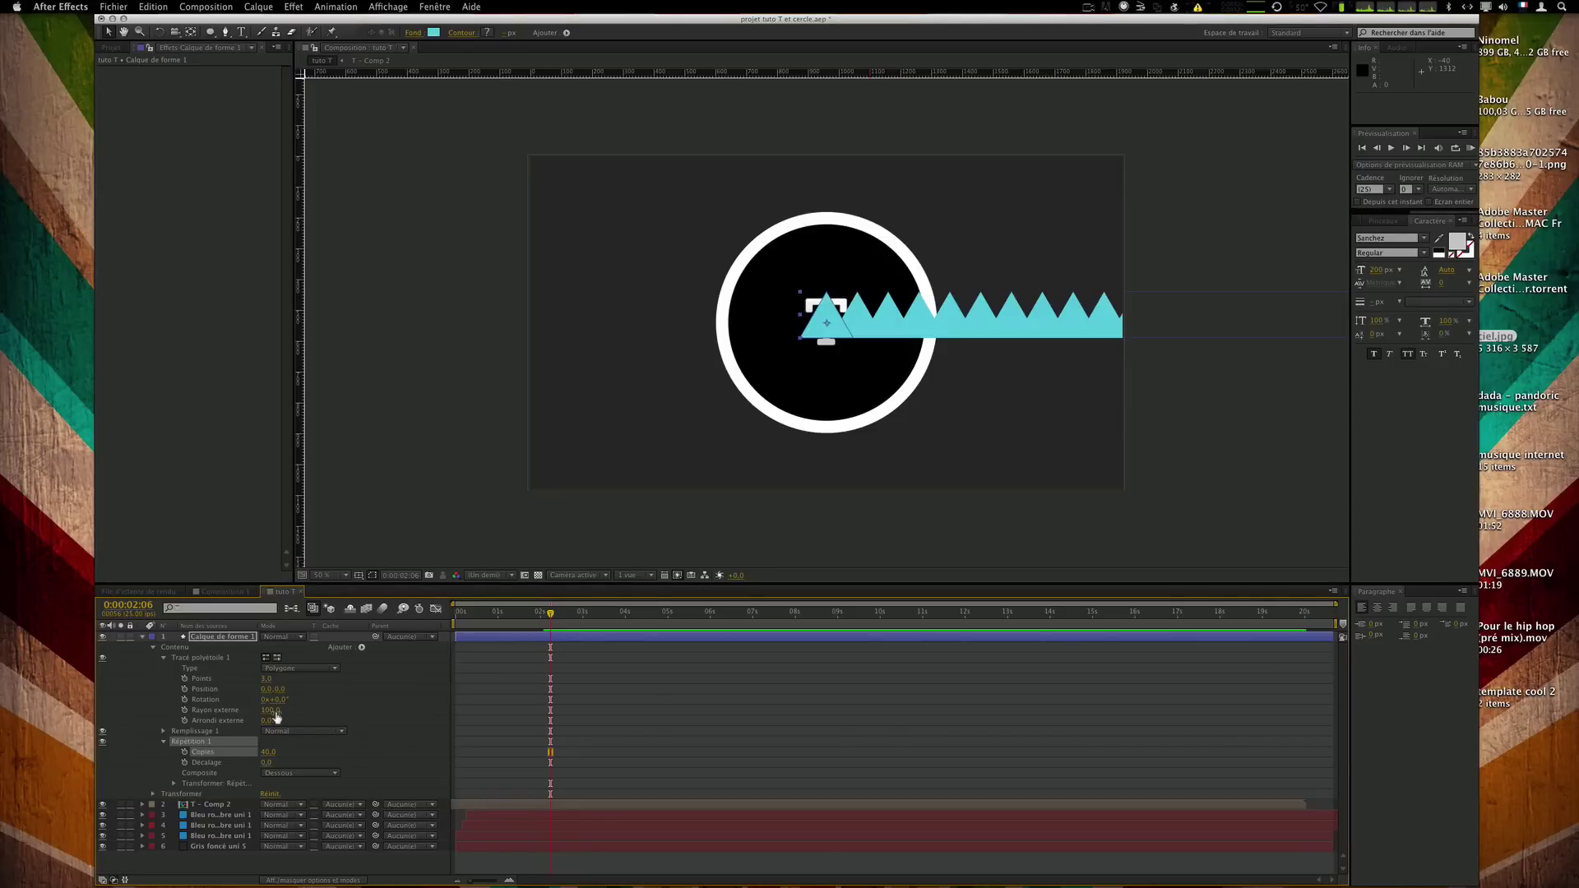
Shrink the triangle by setting the outer radius of its polygon path to 20.
{"action": "left_click_drag", "start_coordinate": [276, 718], "coordinate": [262, 710]}
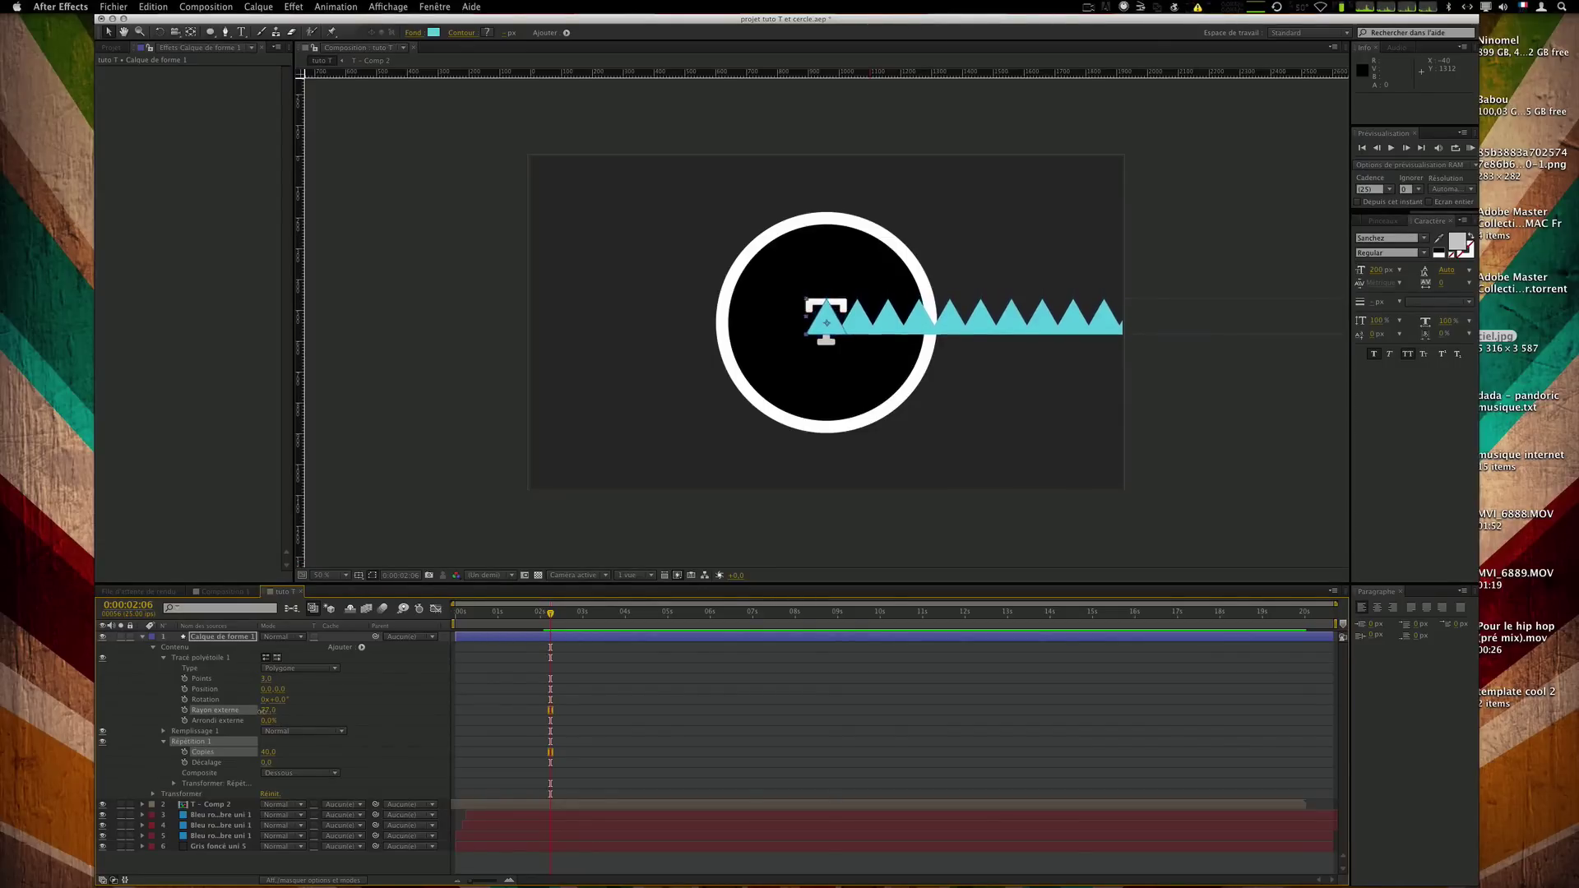
{"action": "left_click", "coordinate": [268, 713]}
{"action": "type", "text": "20"}
{"action": "key", "text": "Return"}
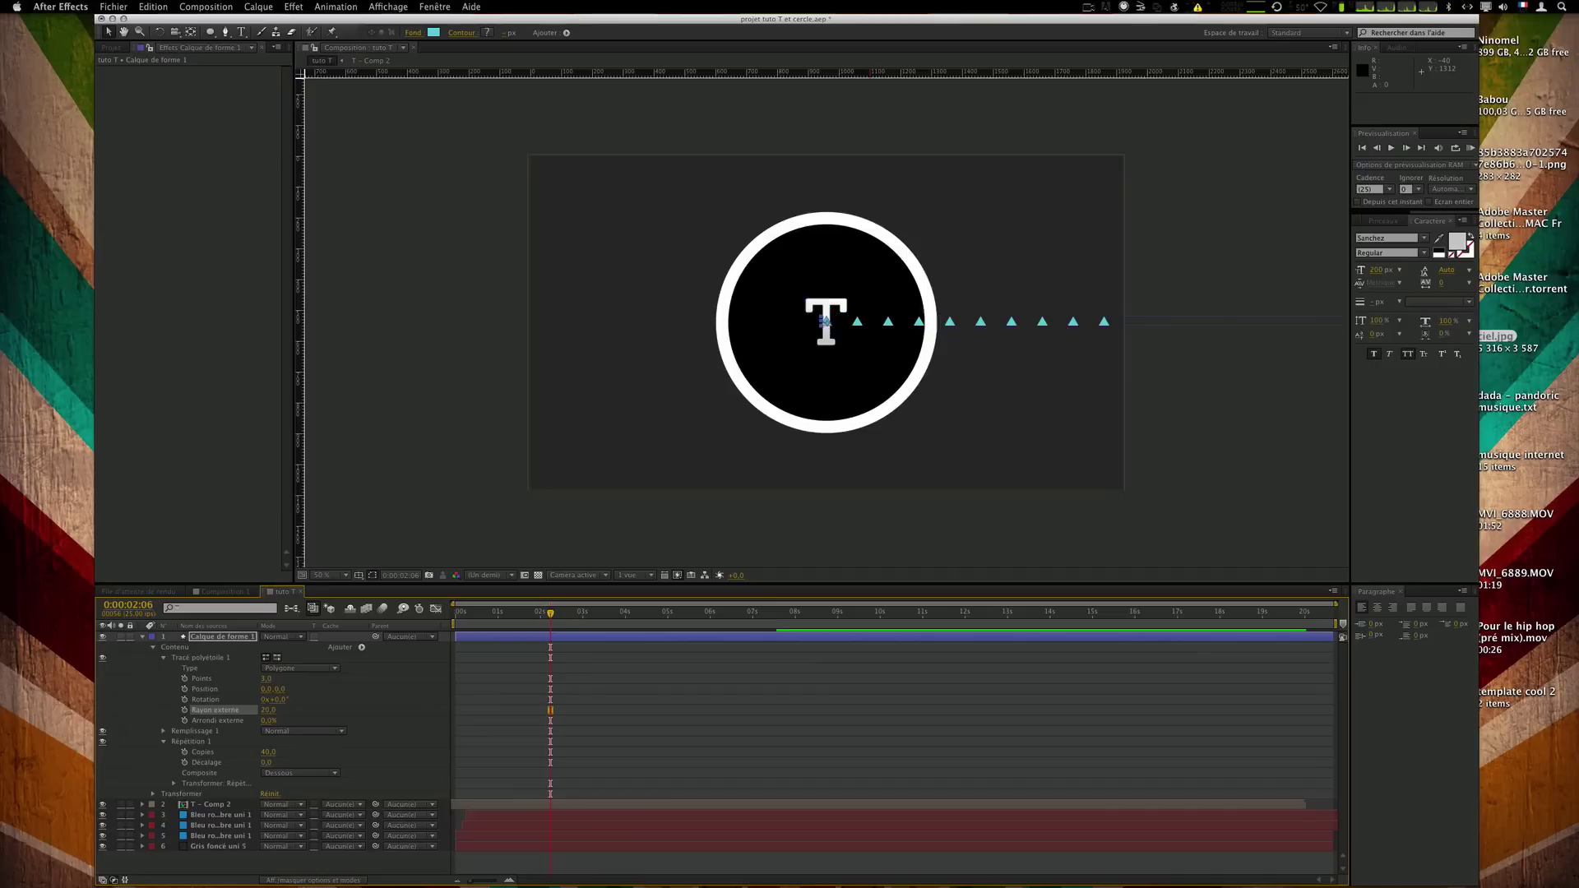
{"action": "left_click", "coordinate": [679, 700]}
{"action": "left_click", "coordinate": [612, 641]}
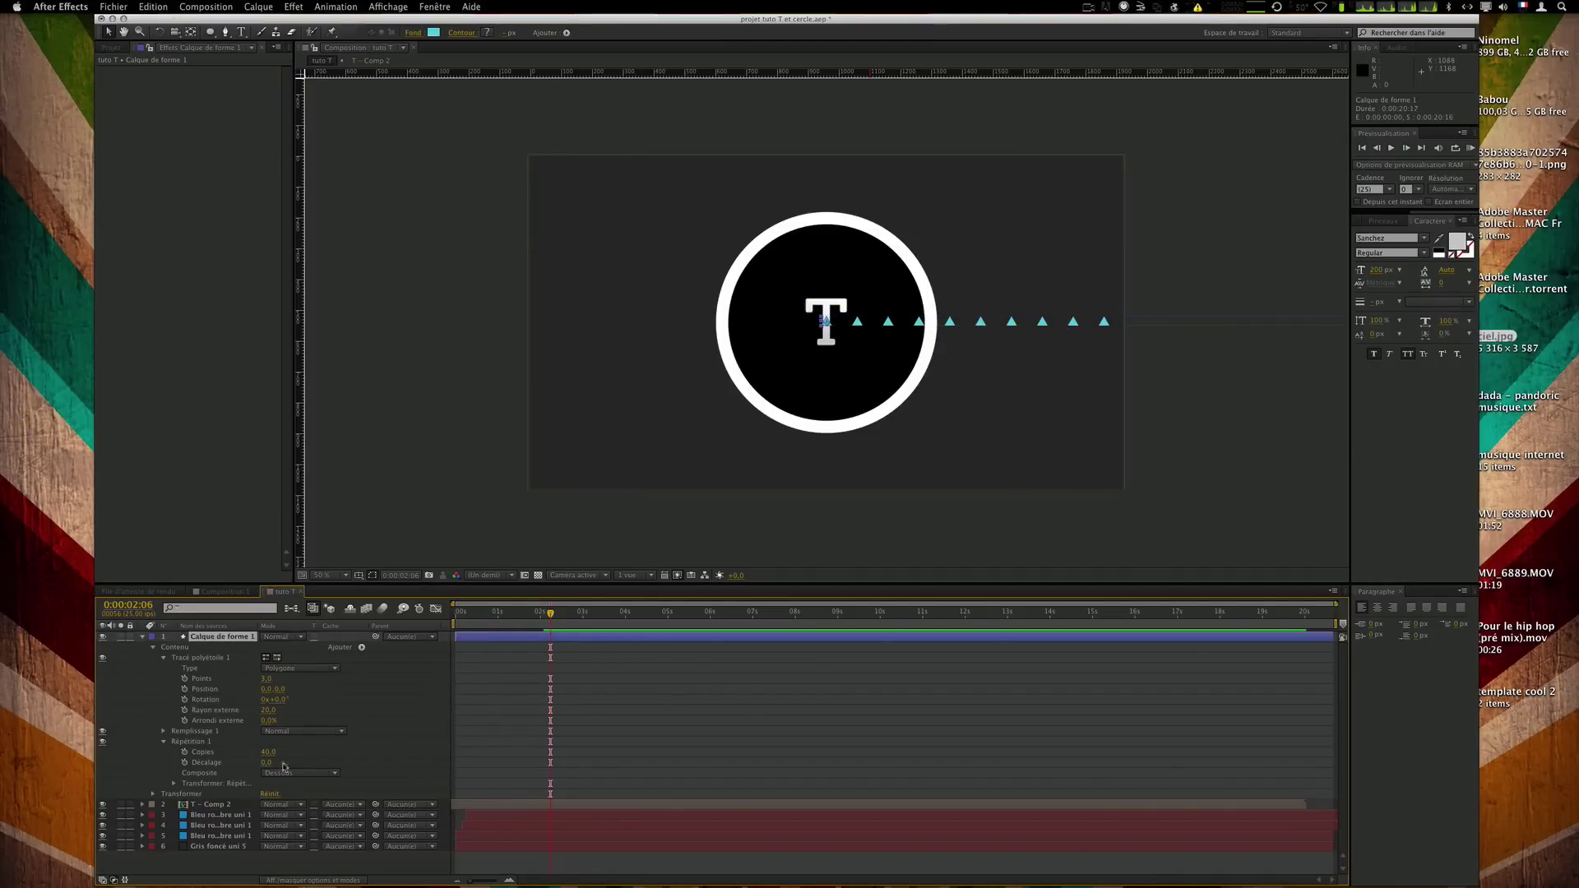
Set the position offset in the repeater's transform to 0, 0 so the triangle copies stack at the centre.
{"action": "left_click", "coordinate": [194, 742]}
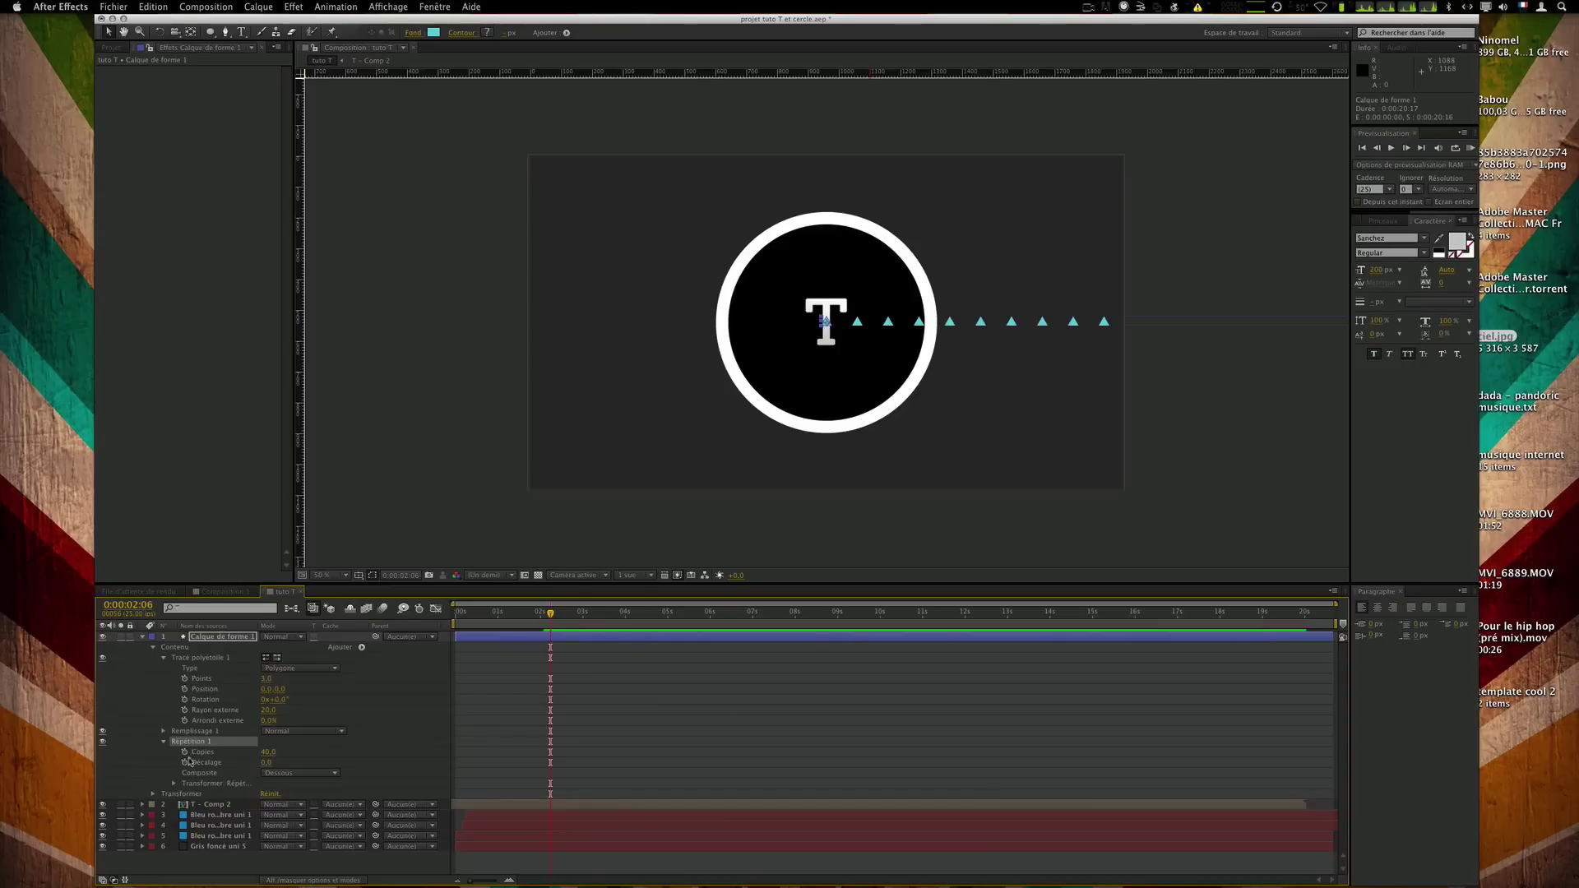
{"action": "left_click", "coordinate": [175, 784]}
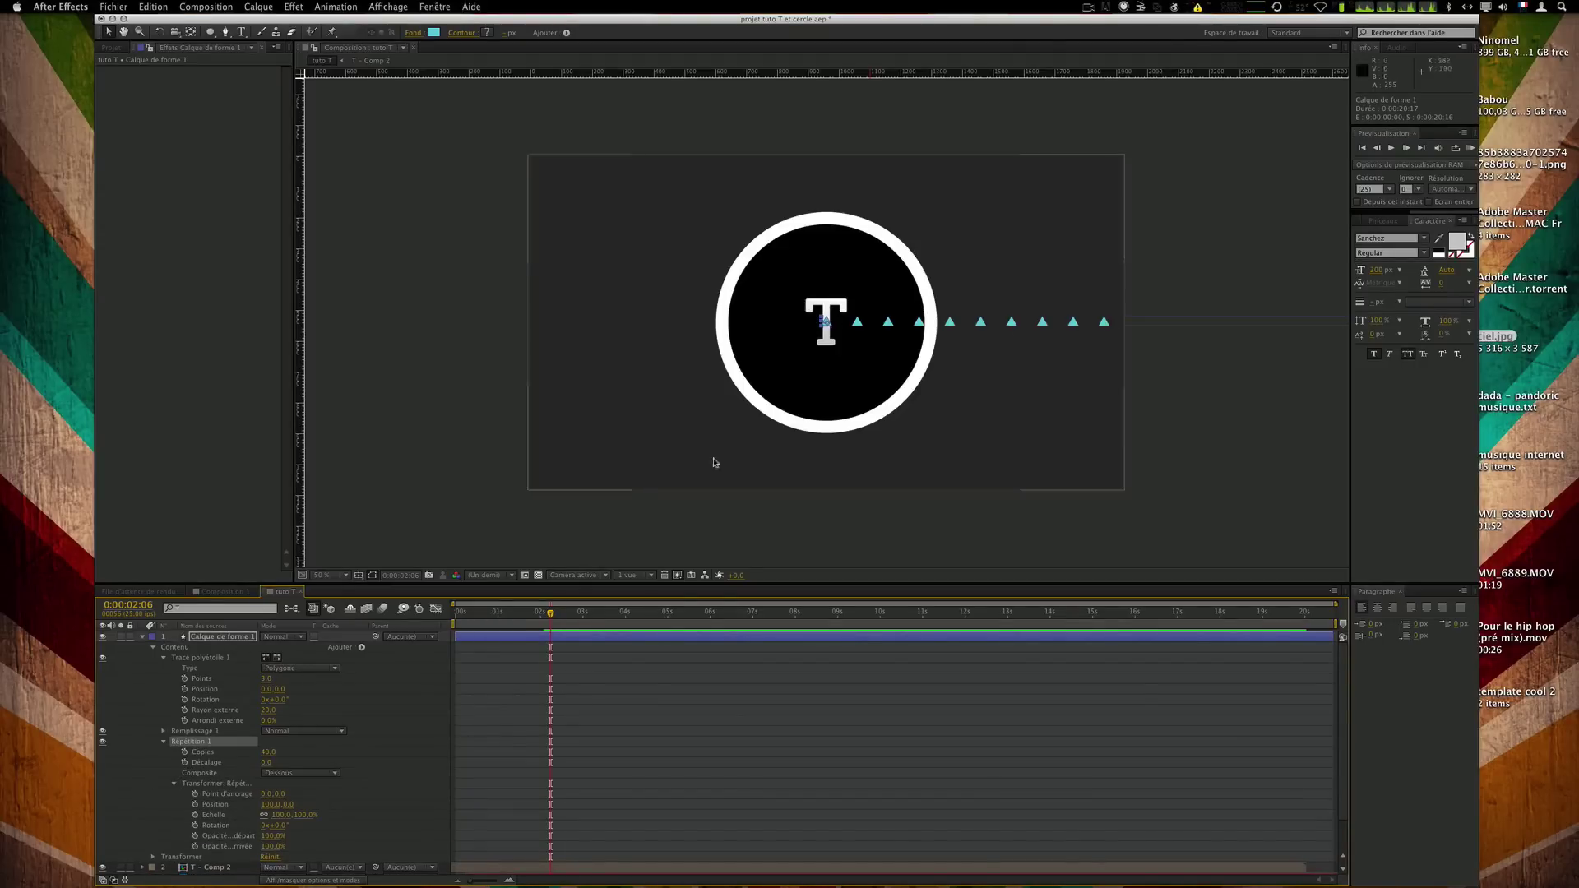
{"action": "left_click", "coordinate": [268, 804]}
{"action": "type", "text": "0"}
{"action": "key", "text": "Return"}
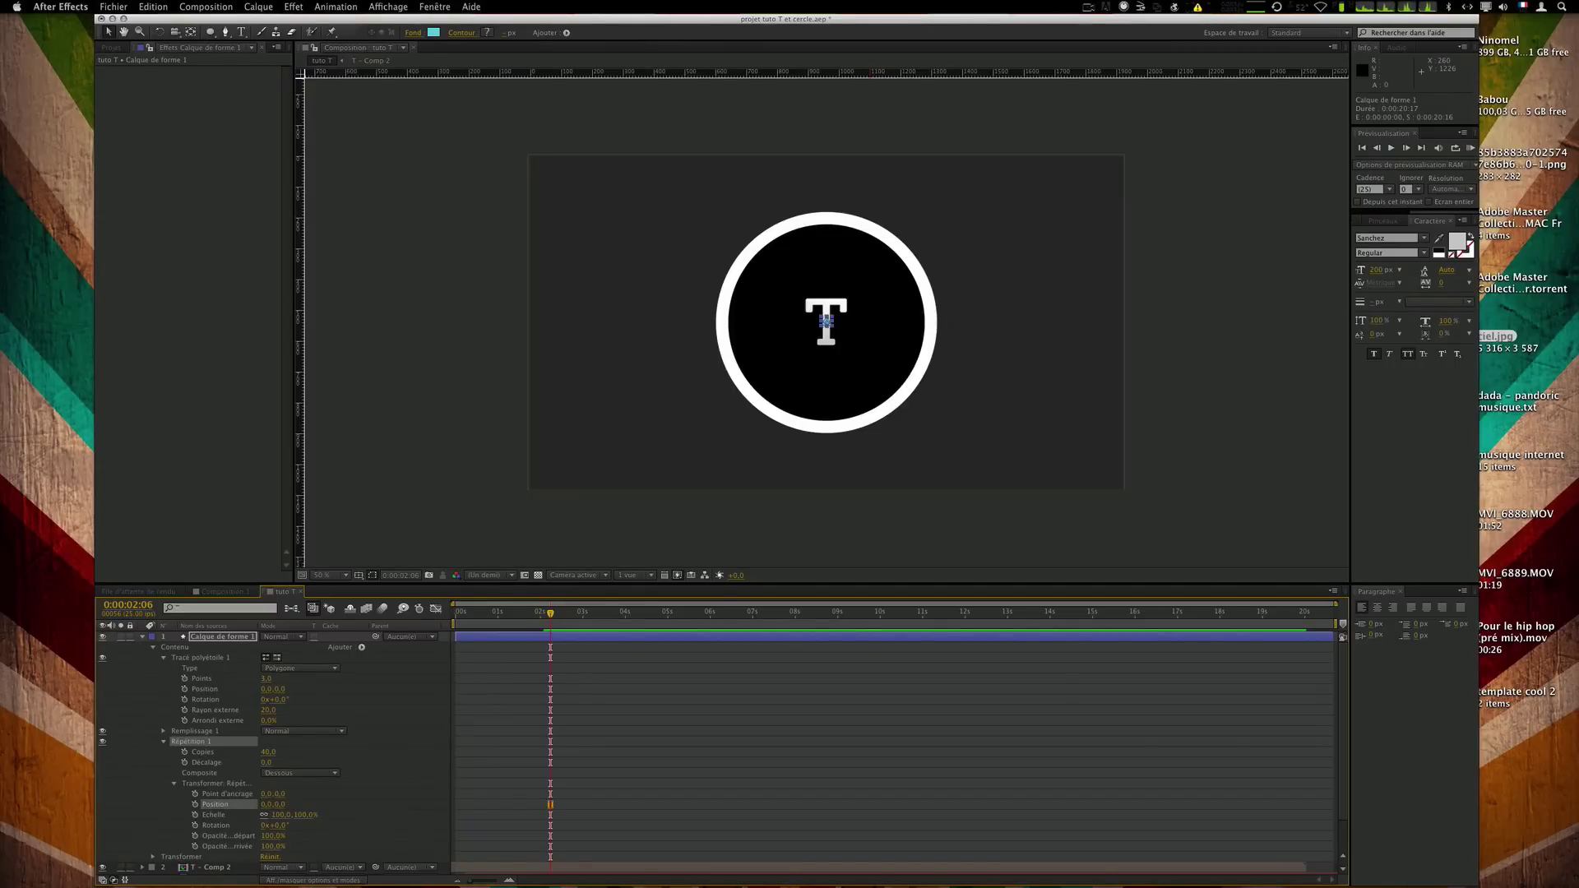
{"action": "left_click", "coordinate": [745, 734]}
{"action": "scroll", "coordinate": [860, 428], "scroll_direction": "down", "scroll_amount": 1}
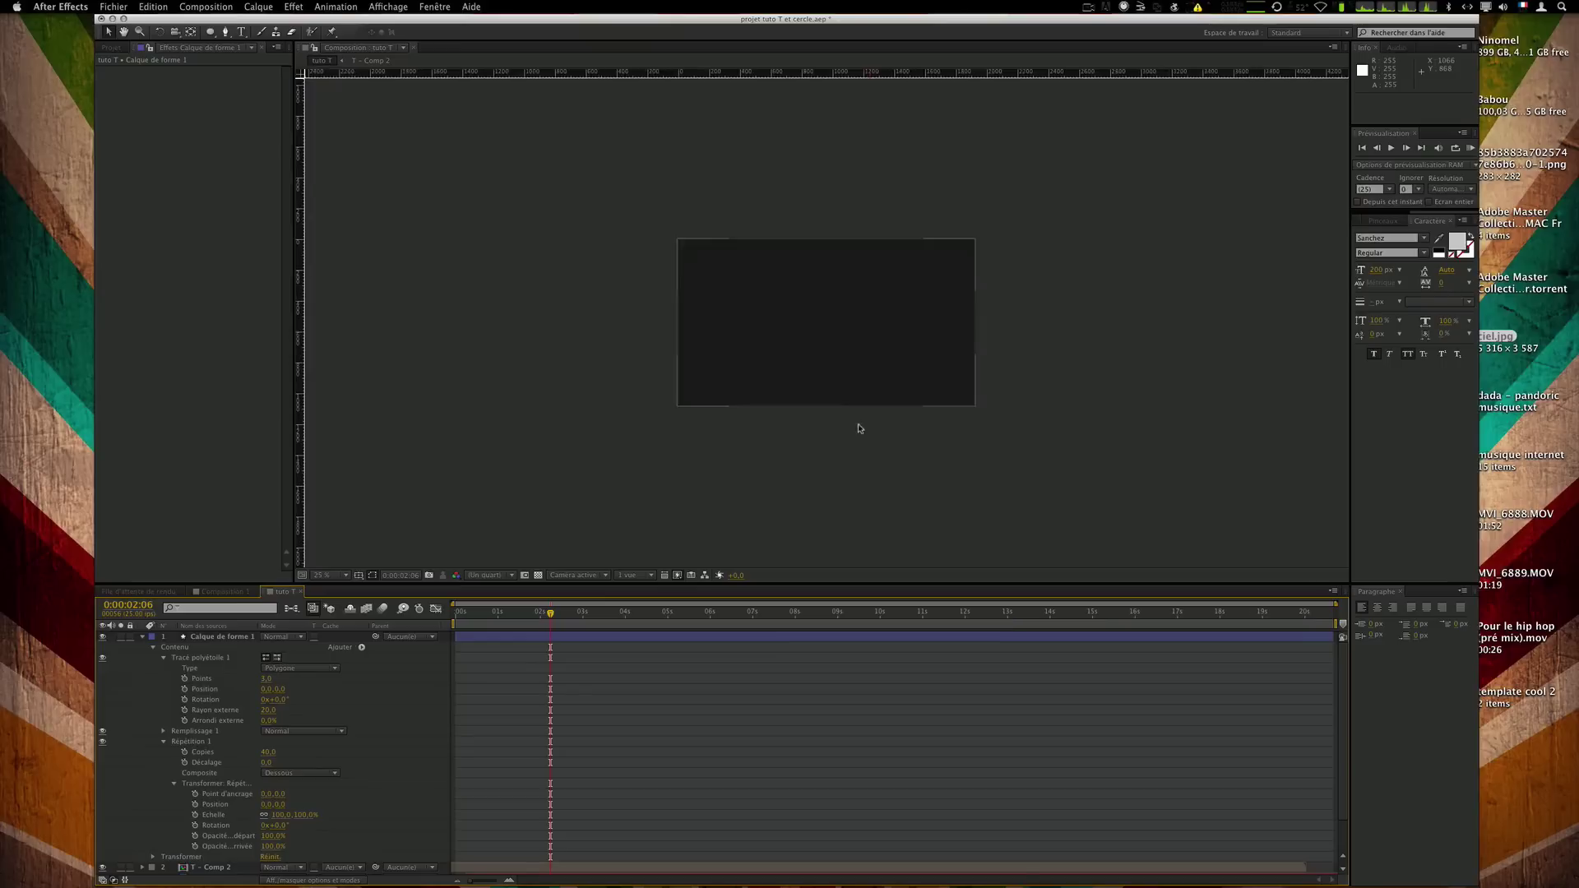
{"action": "scroll", "coordinate": [860, 428], "scroll_direction": "up", "scroll_amount": 3}
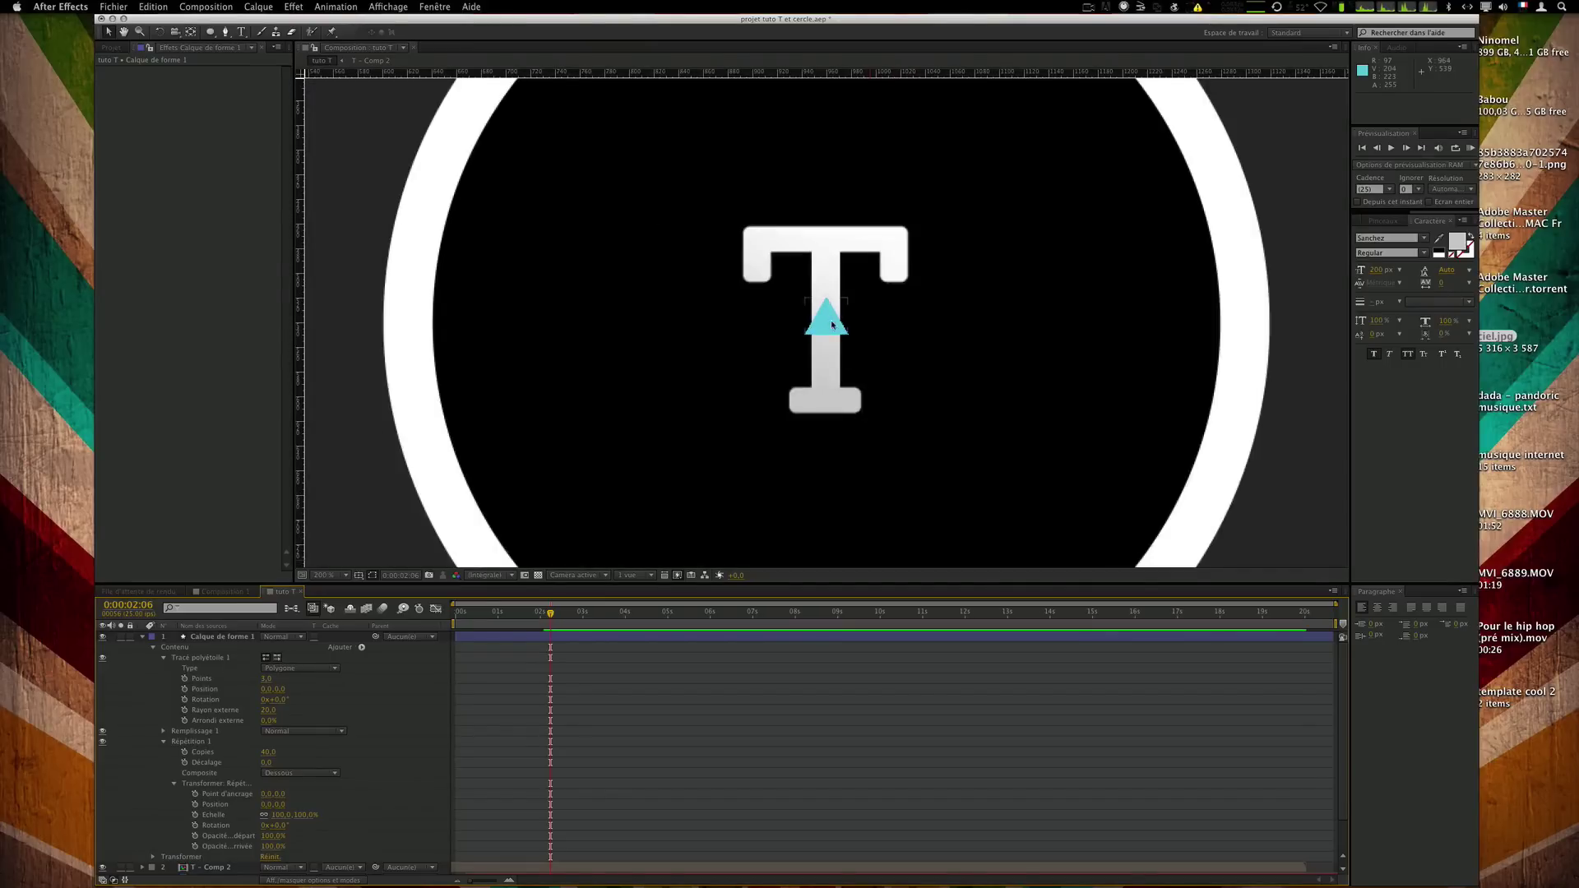
{"action": "scroll", "coordinate": [823, 325], "scroll_direction": "down", "scroll_amount": 2}
{"action": "scroll", "coordinate": [831, 325], "scroll_direction": "down", "scroll_amount": 1}
{"action": "scroll", "coordinate": [831, 325], "scroll_direction": "up", "scroll_amount": 1}
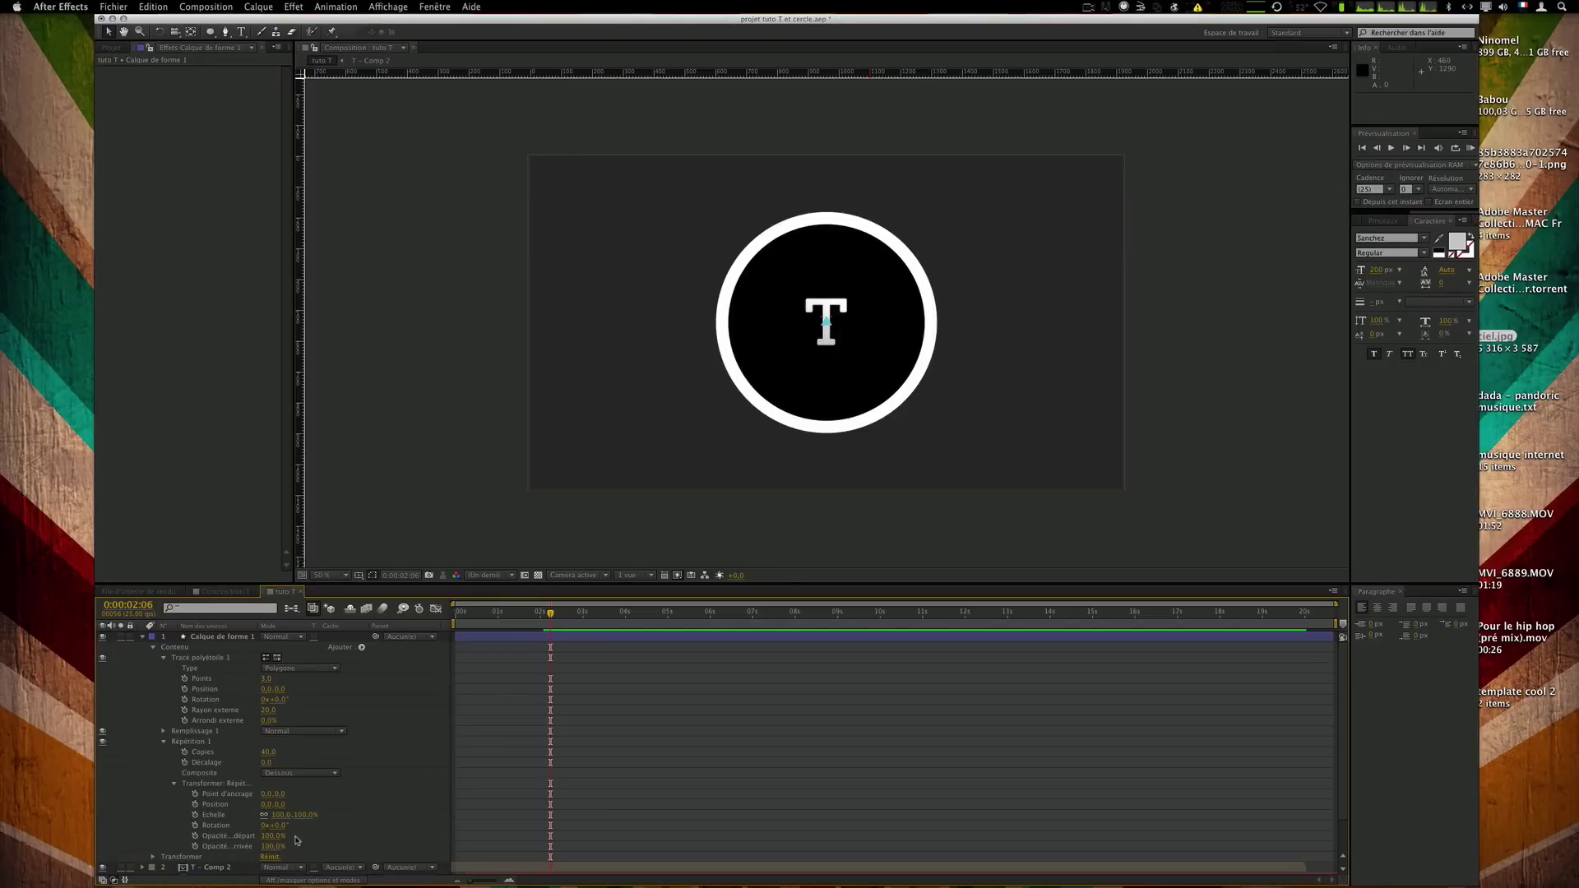
Check the finished ring in Composition 1, and try a repeater rotation on the stacked triangles in "tuto T".
{"action": "left_click", "coordinate": [235, 593]}
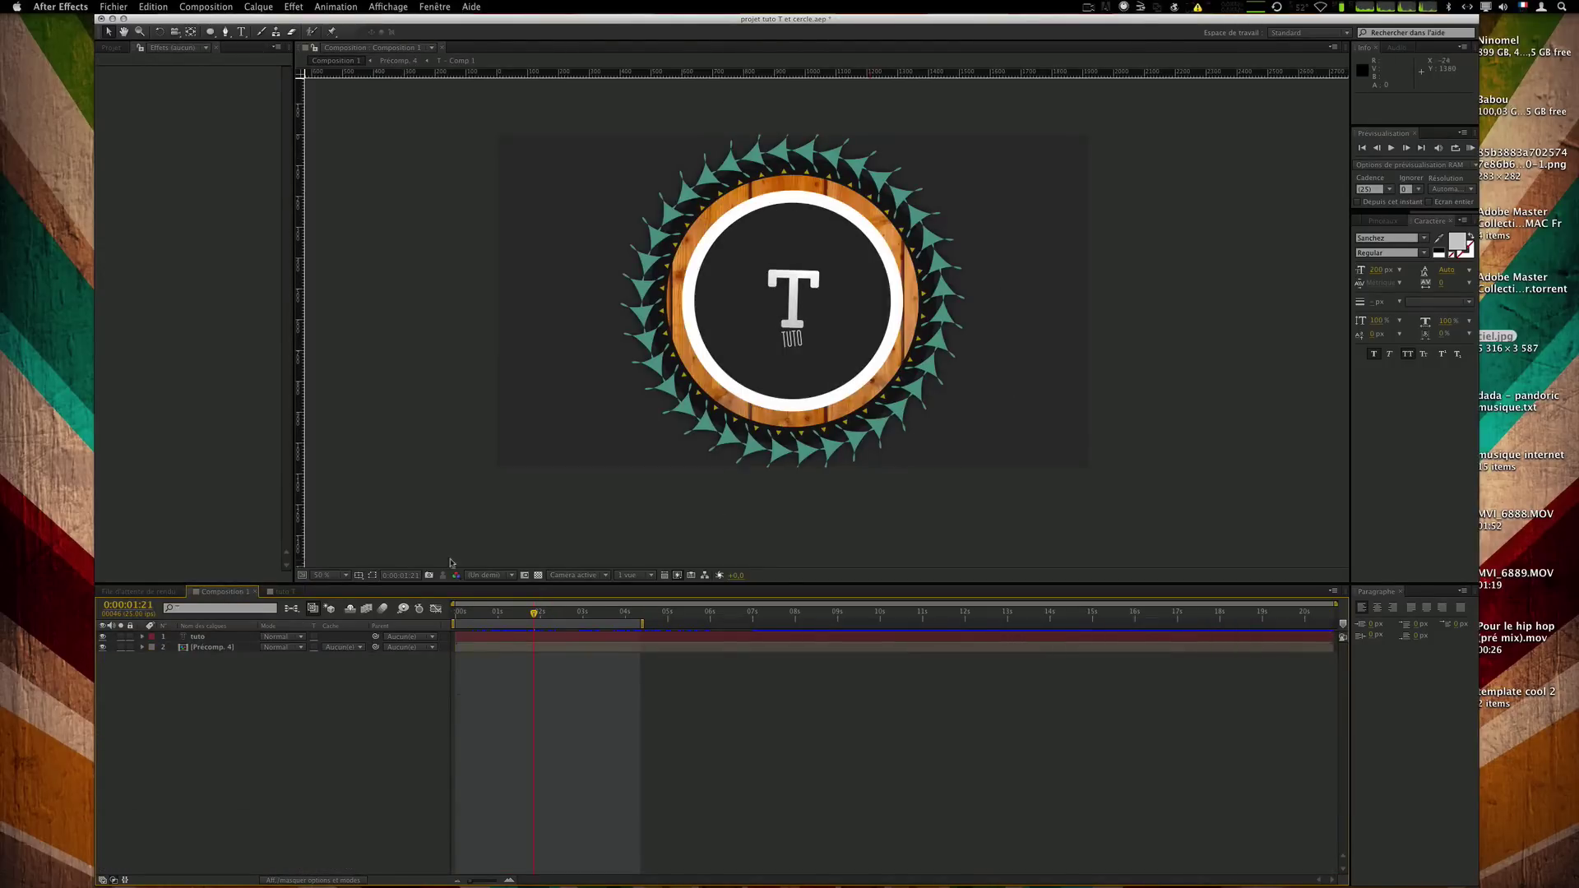
{"action": "left_click", "coordinate": [282, 592]}
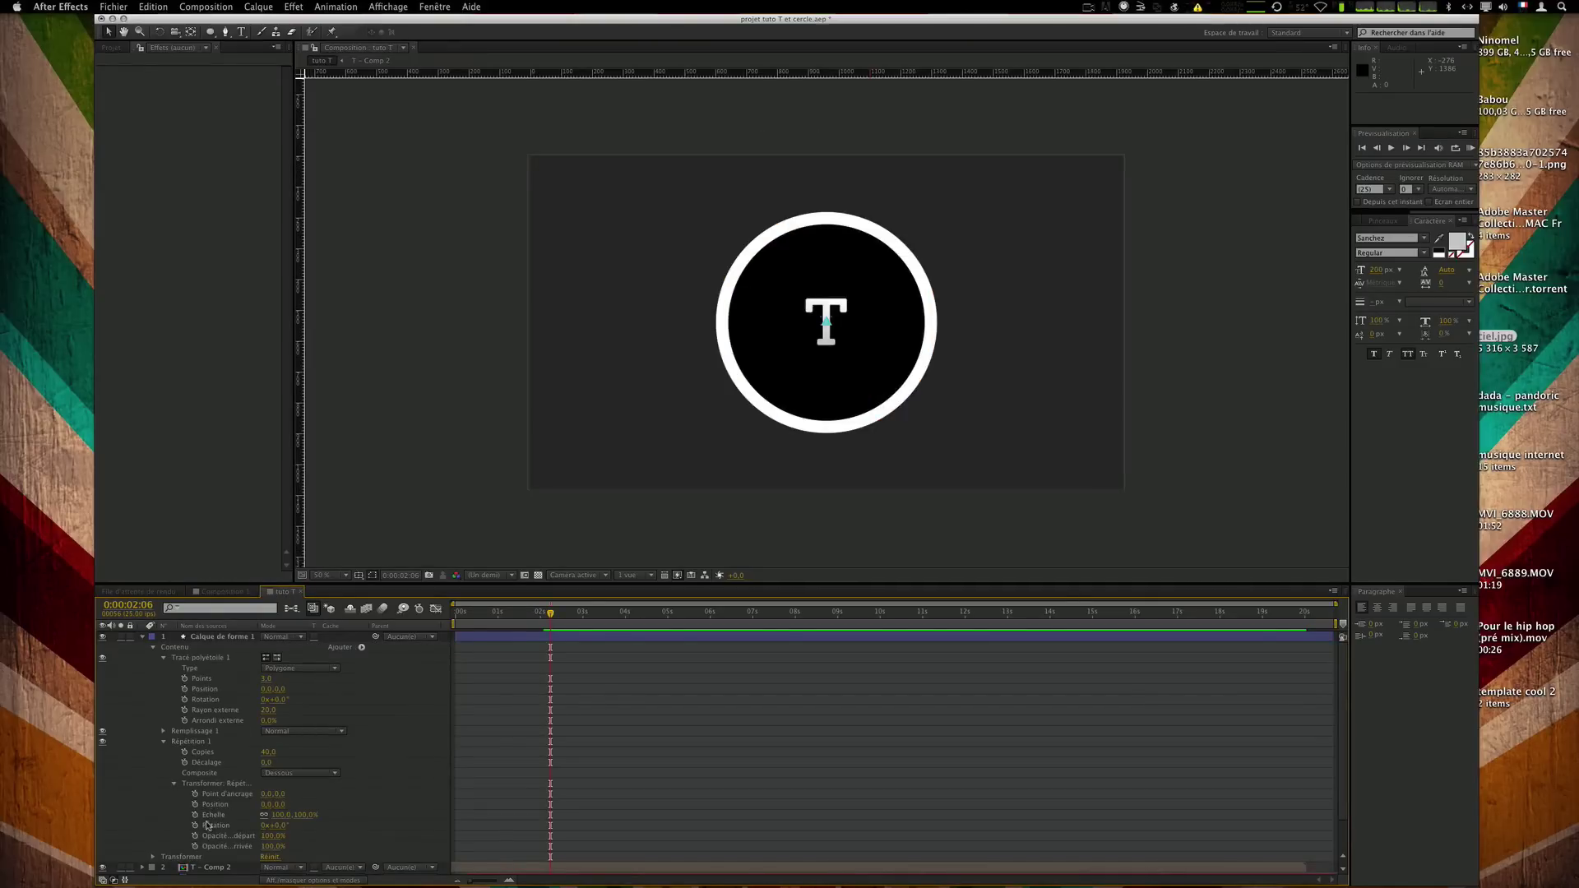
{"action": "left_click_drag", "start_coordinate": [280, 826], "coordinate": [294, 827]}
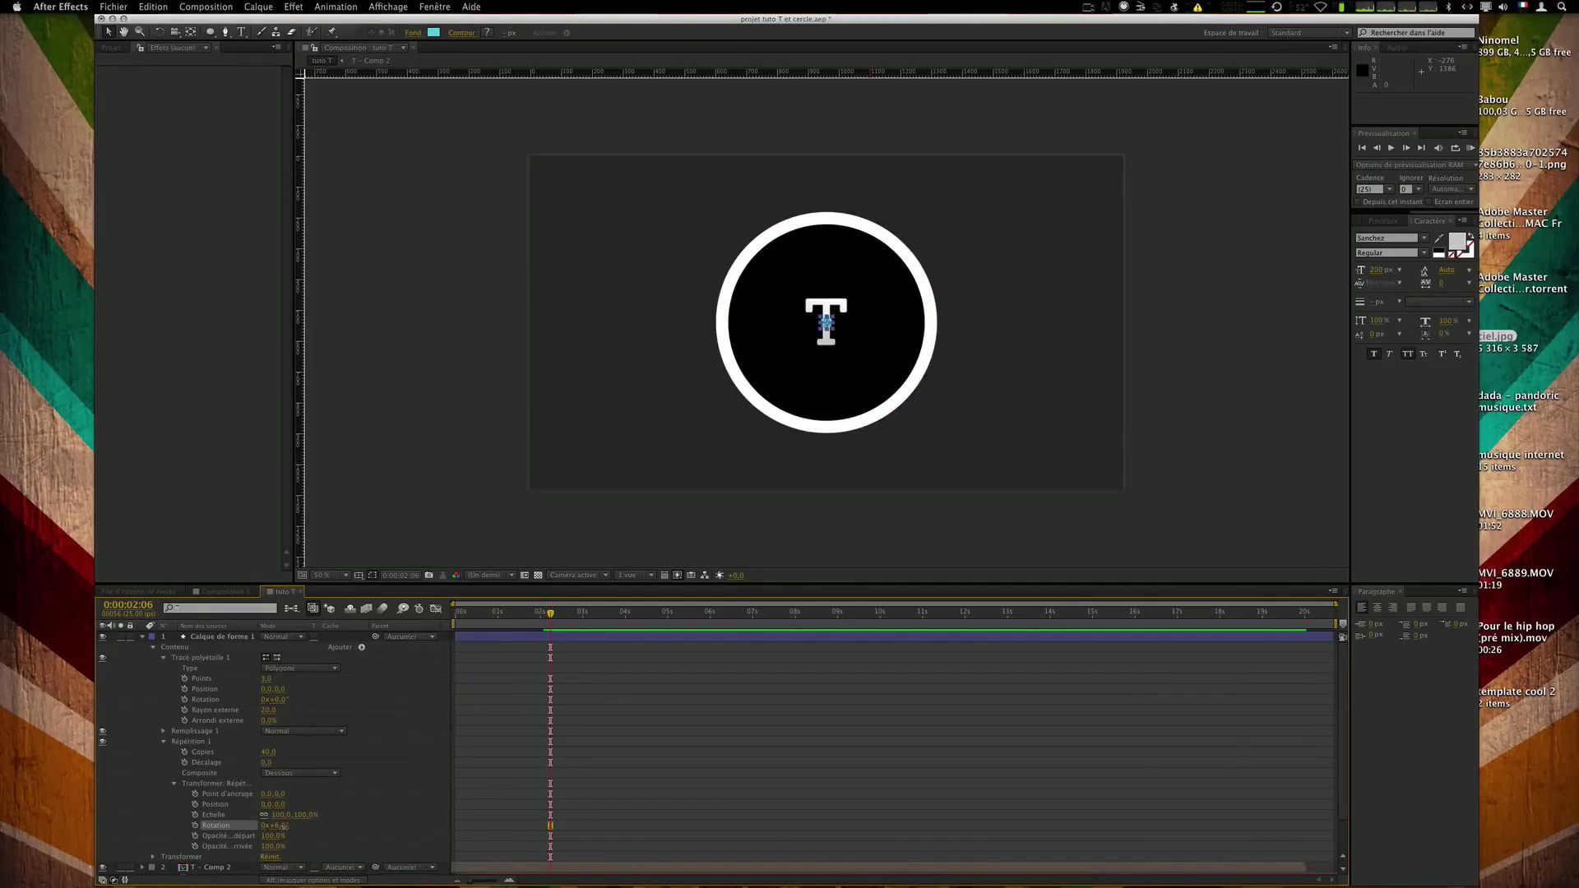
{"action": "left_click_drag", "start_coordinate": [281, 827], "coordinate": [280, 828]}
{"action": "left_click", "coordinate": [327, 826]}
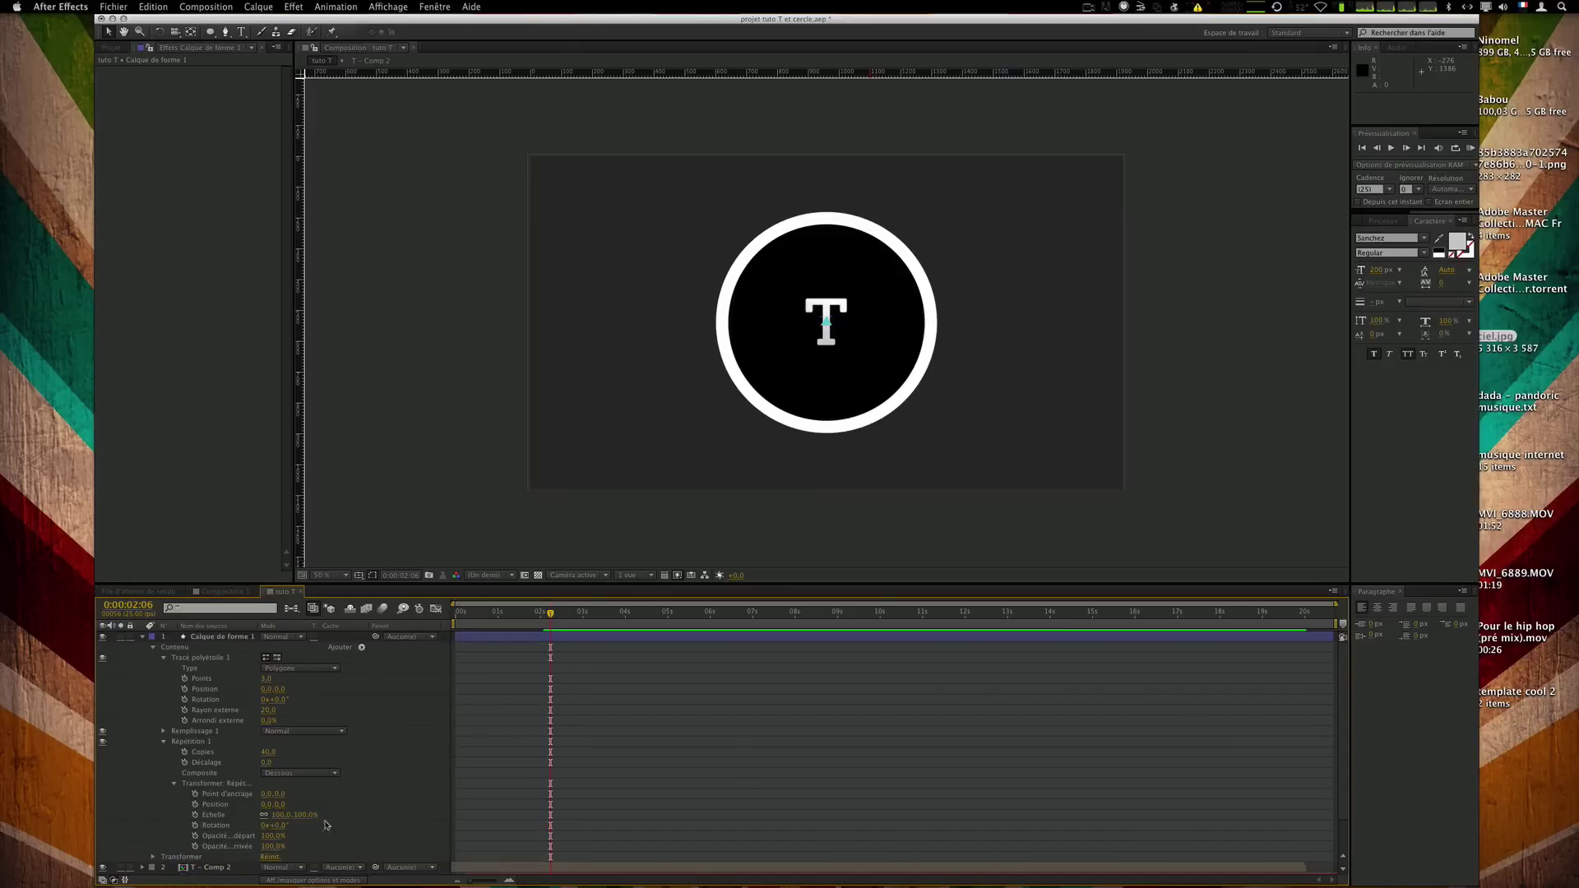
Spread the triangle copies into a circle with a repeater anchor point of 0, 274 and a rotation of 19°.
{"action": "left_click", "coordinate": [286, 795]}
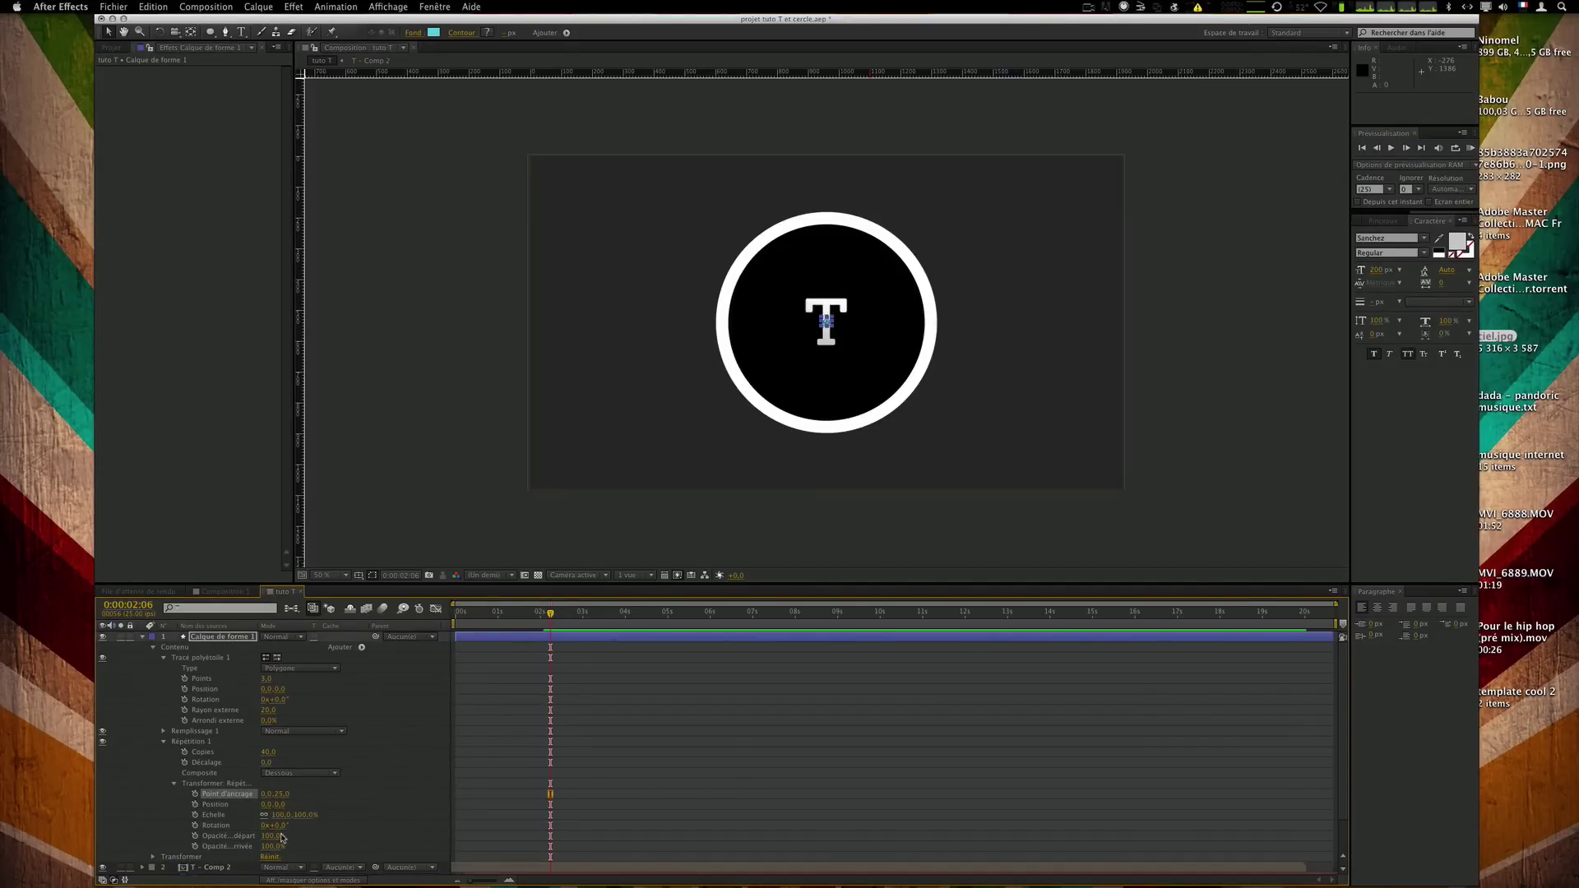
{"action": "left_click_drag", "start_coordinate": [280, 826], "coordinate": [291, 826]}
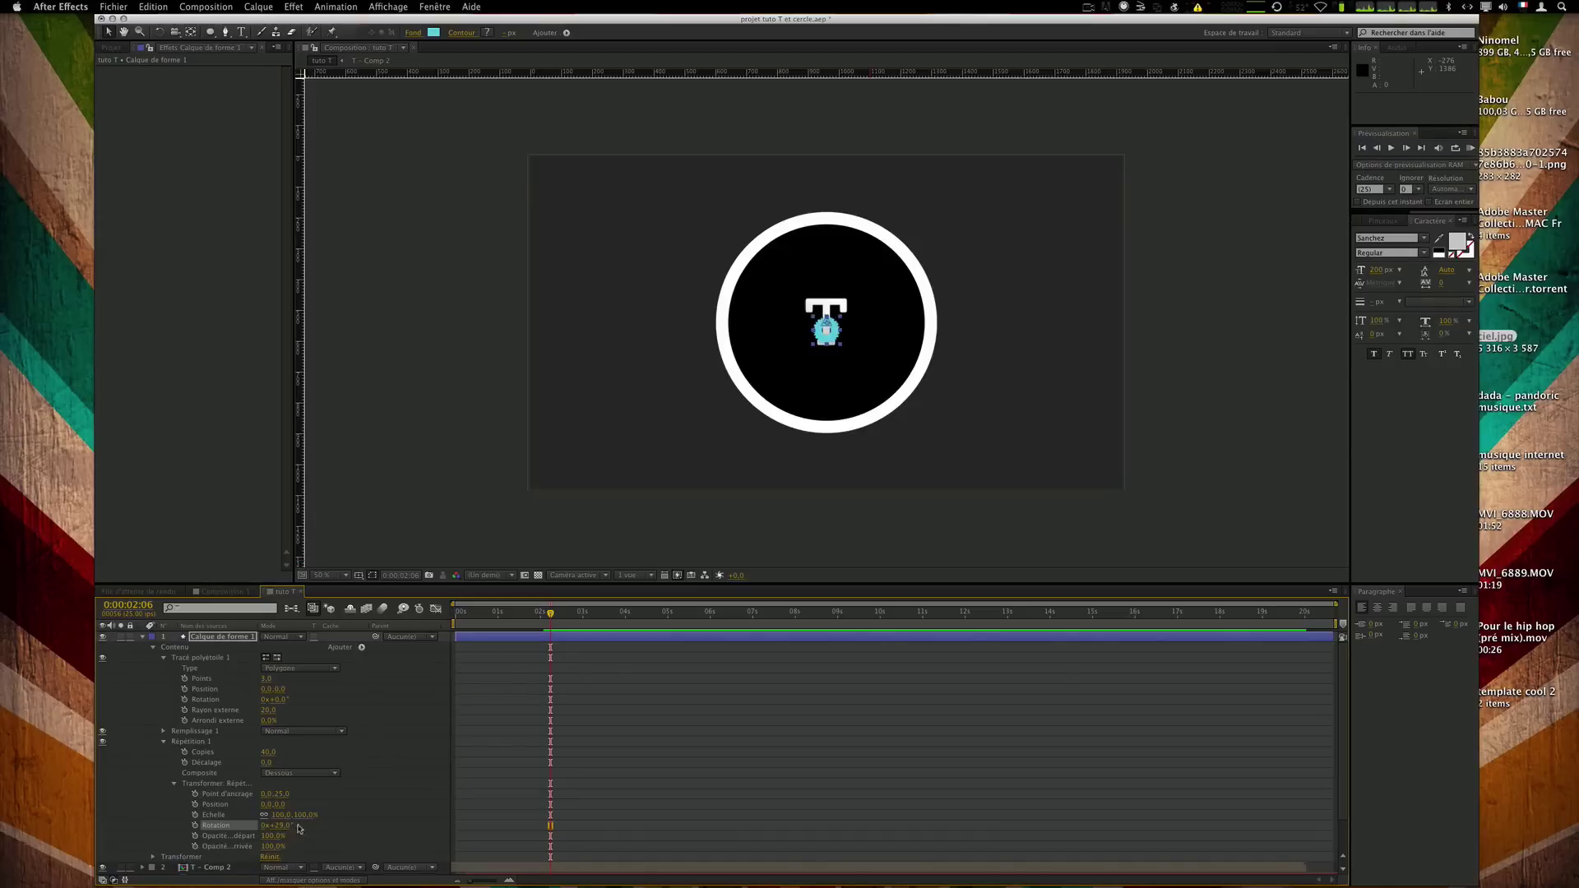
{"action": "left_click_drag", "start_coordinate": [283, 794], "coordinate": [435, 800]}
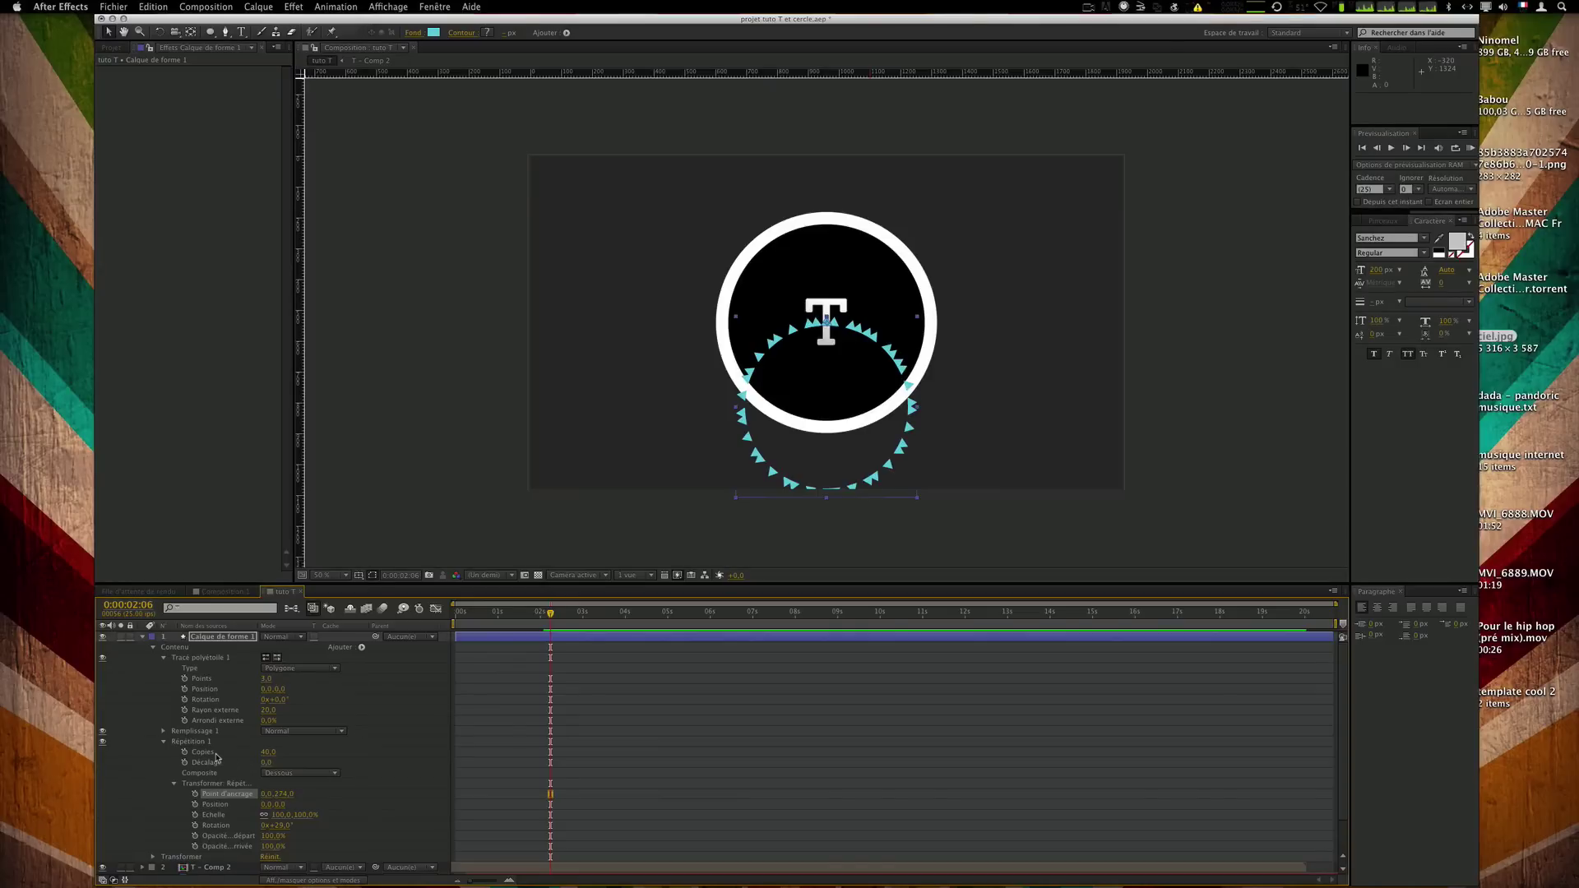
Examine the repeater settings of the triangle layer in the reference composition Précomp. 4, and return to "tuto T".
{"action": "left_click", "coordinate": [224, 591]}
{"action": "double_click", "coordinate": [205, 648]}
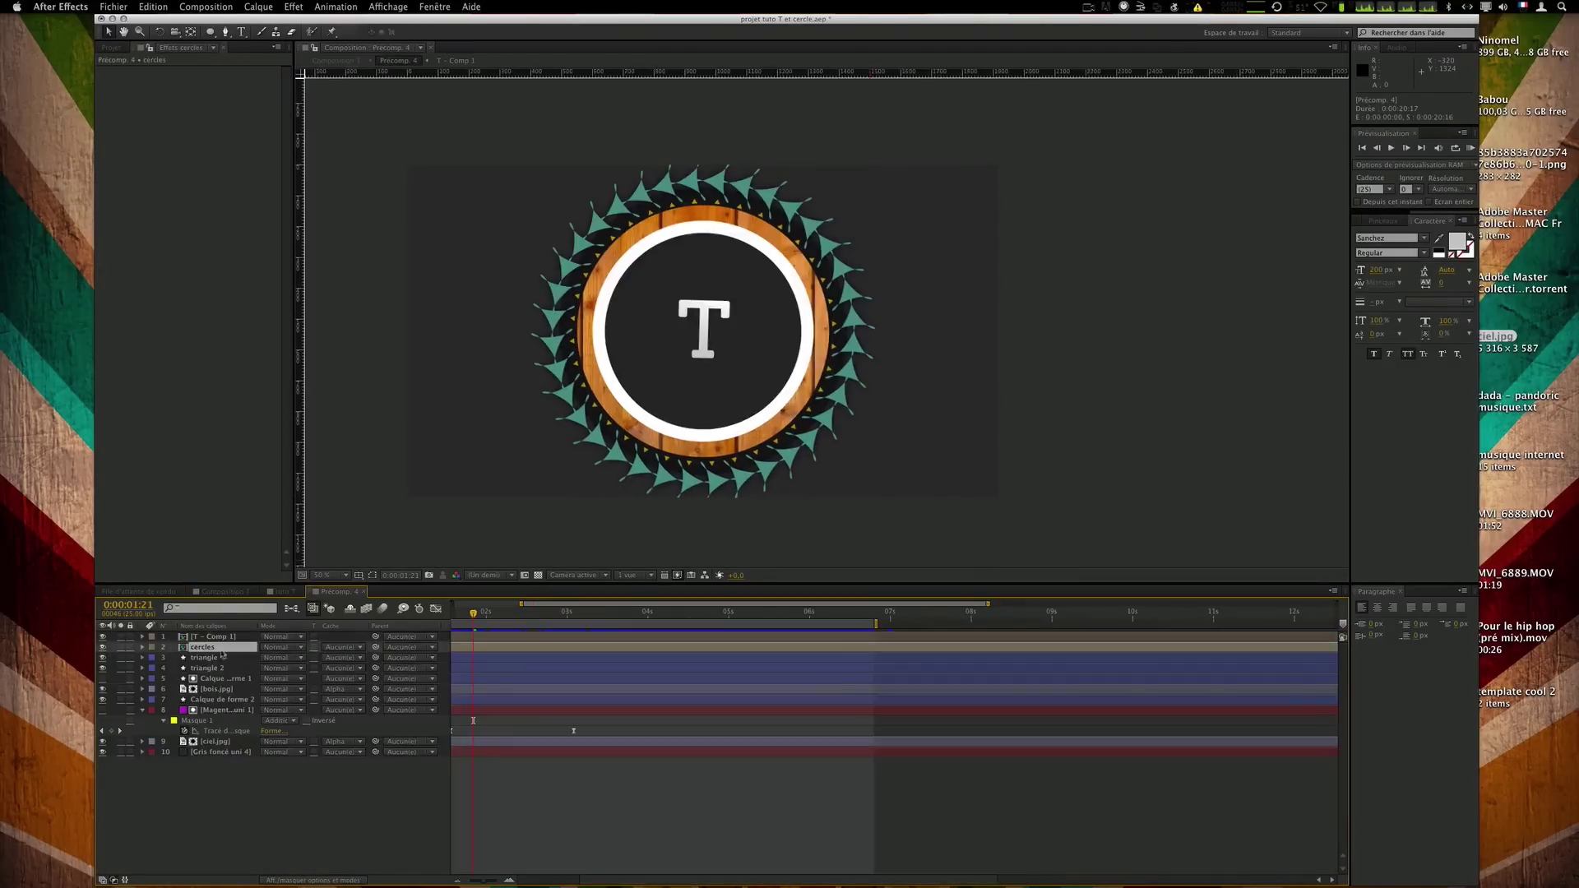
{"action": "left_click", "coordinate": [204, 659]}
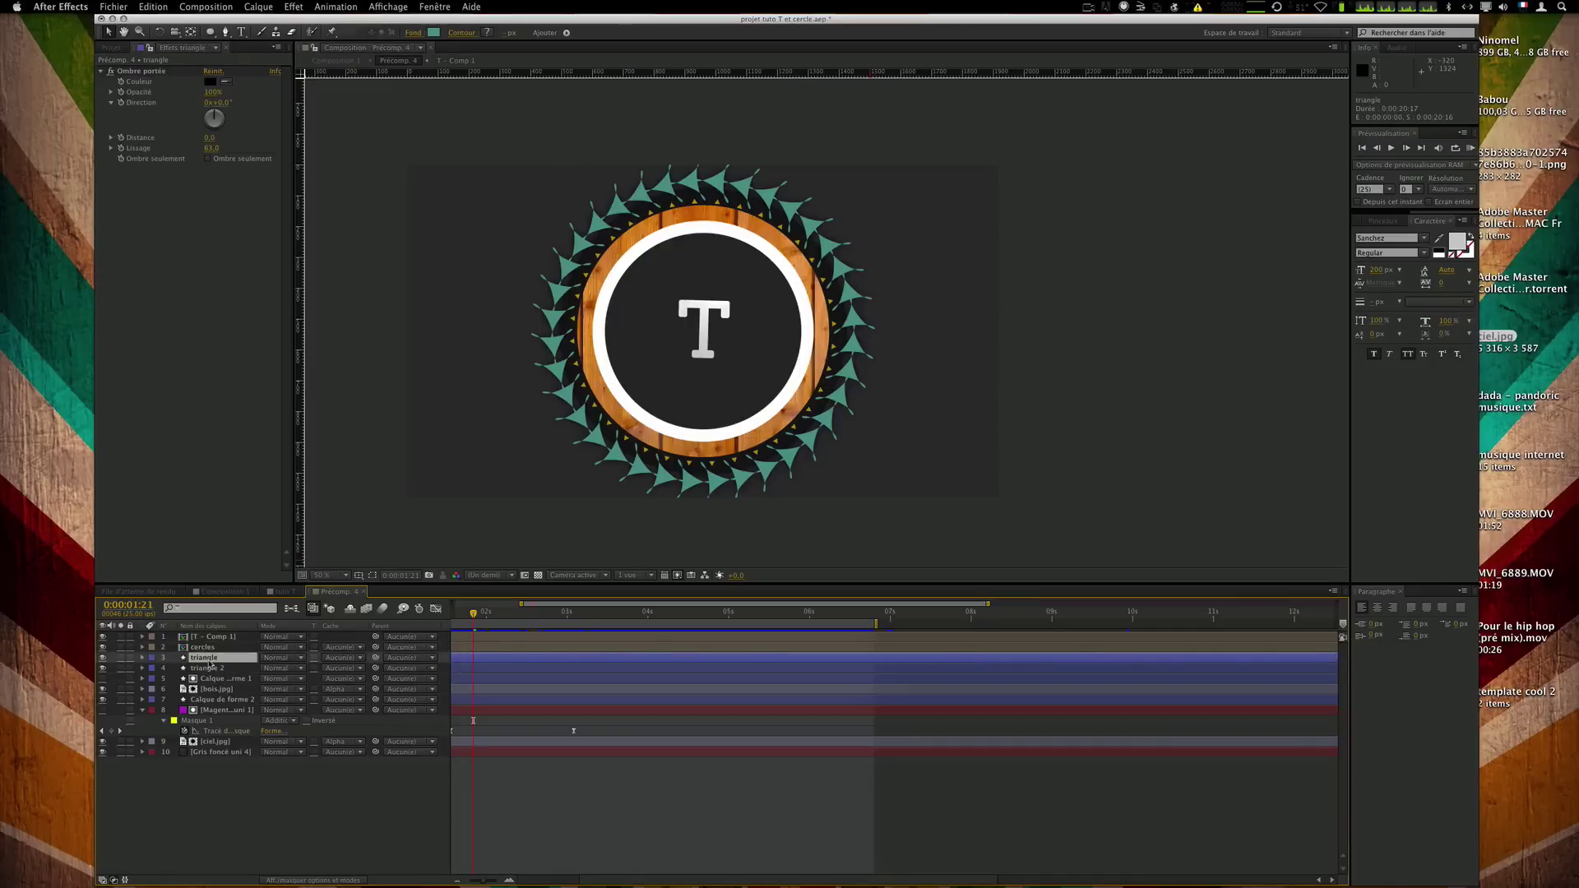
{"action": "key", "text": "u"}
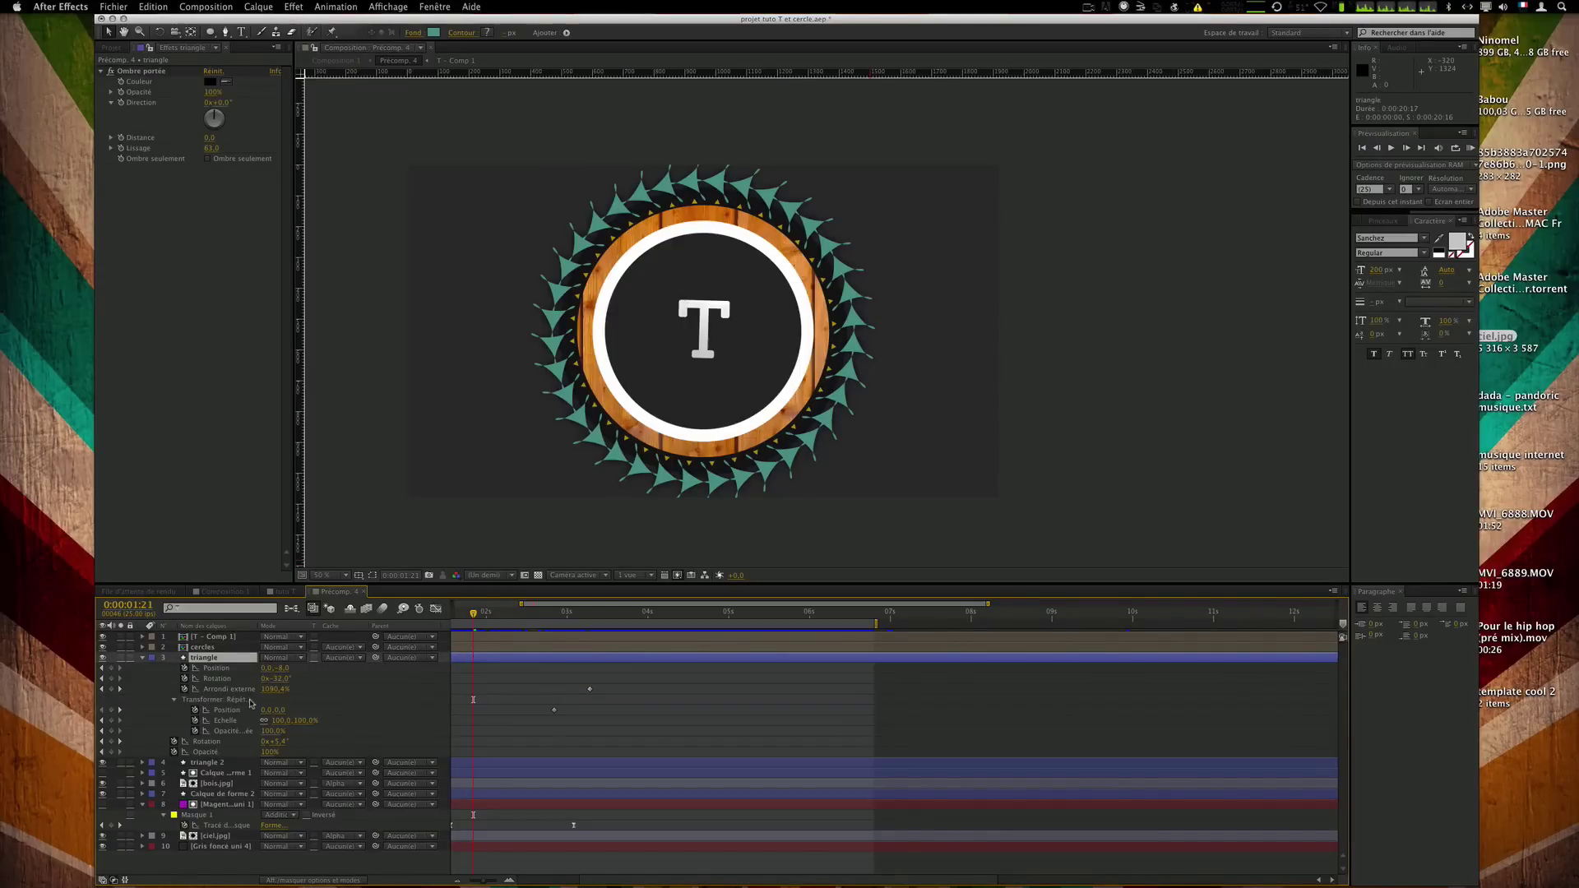
{"action": "left_click", "coordinate": [173, 700]}
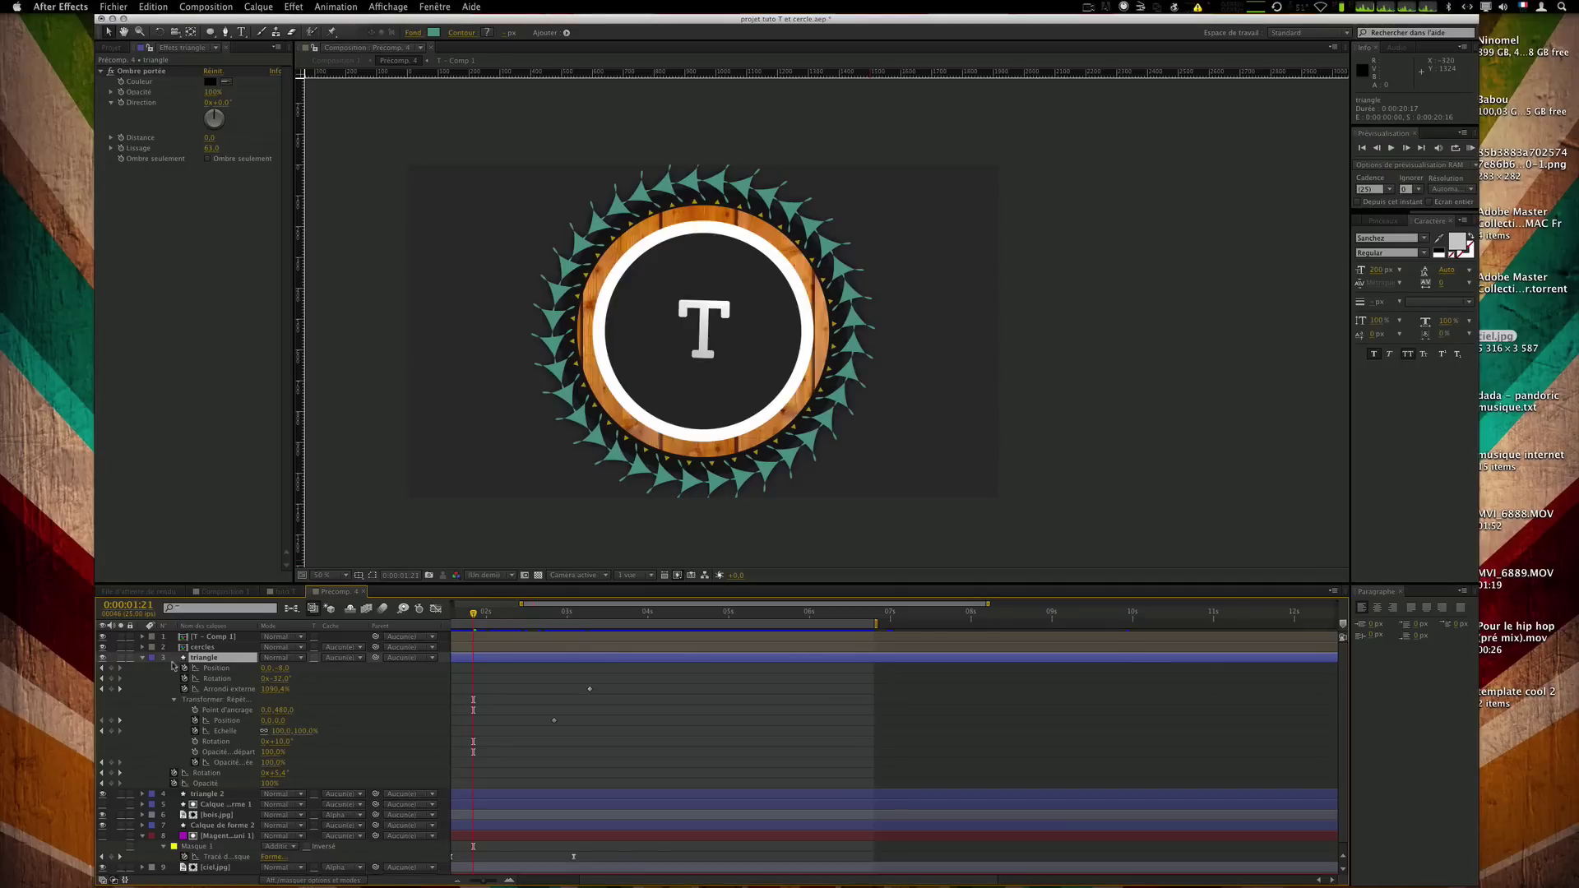
{"action": "left_click", "coordinate": [144, 658]}
{"action": "left_click", "coordinate": [143, 658]}
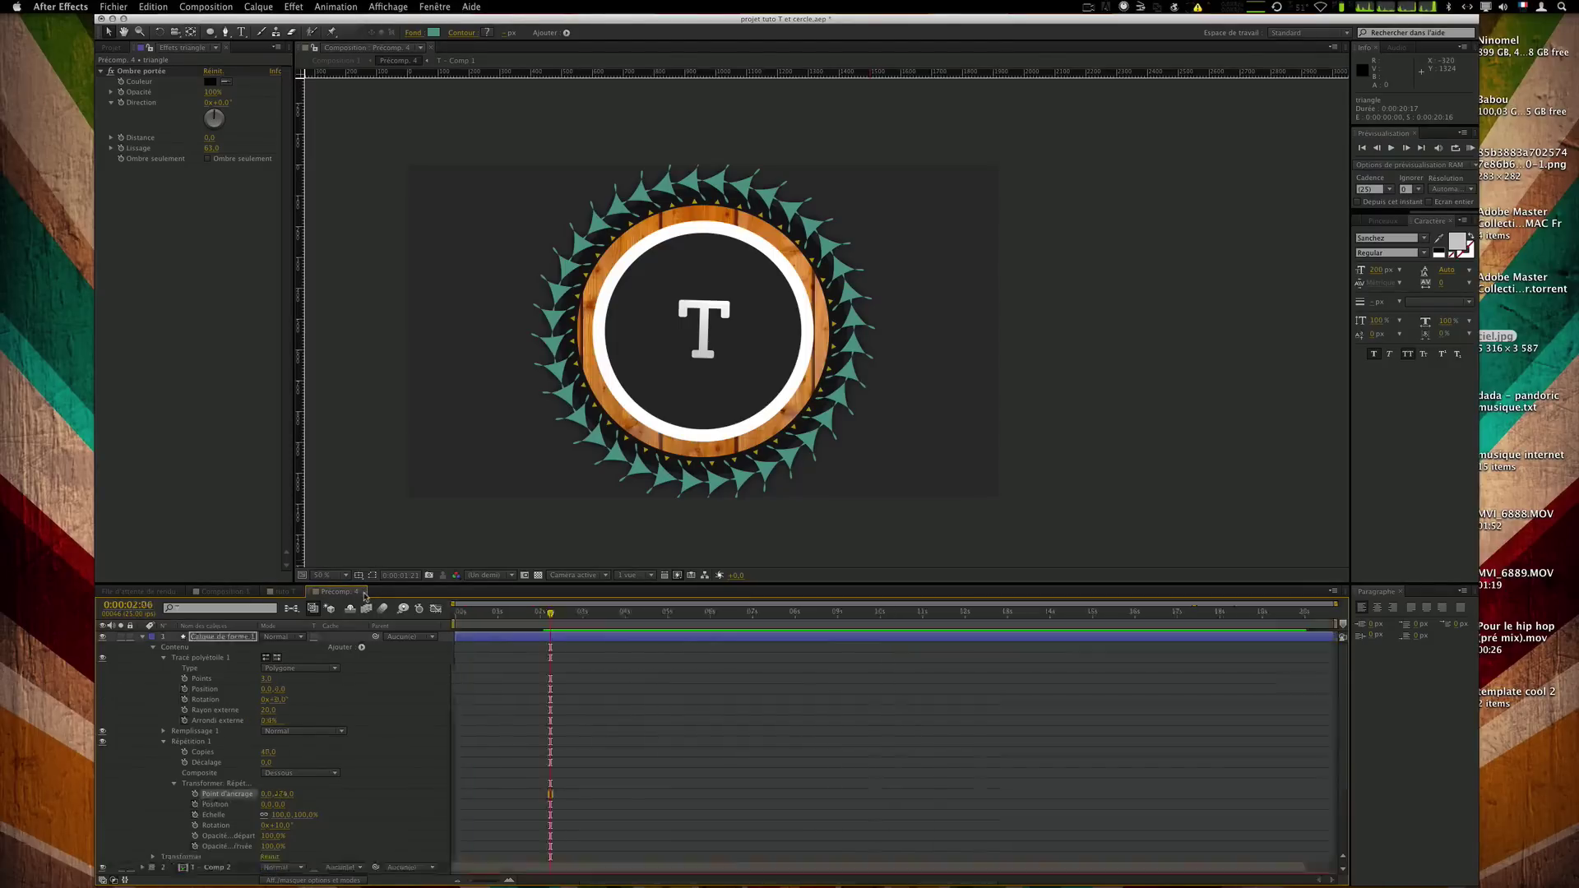
{"action": "left_click", "coordinate": [365, 594]}
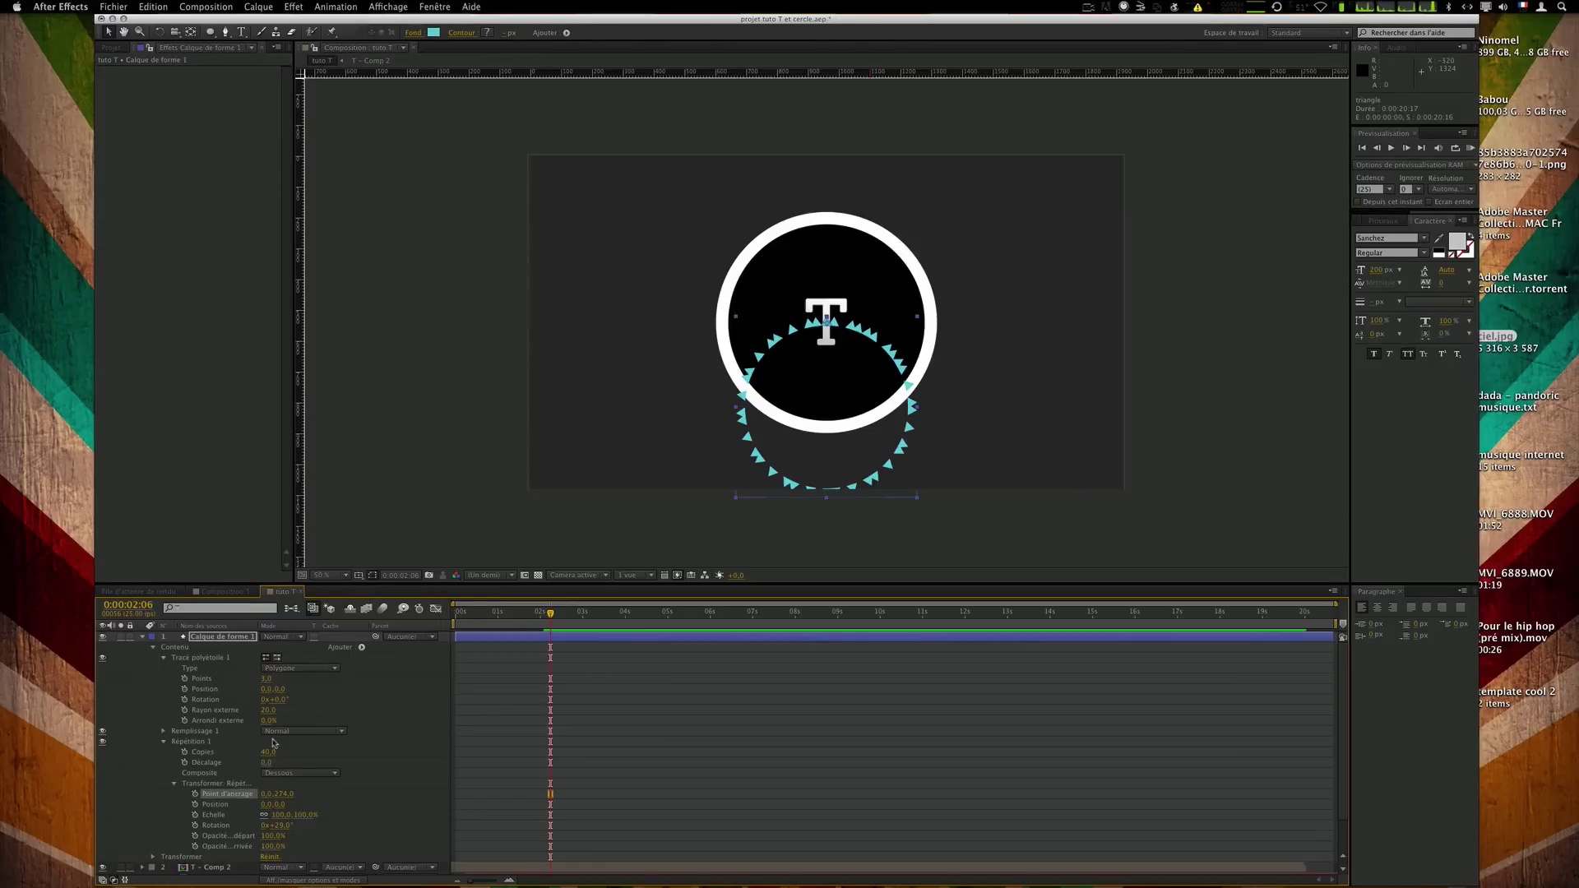
Set the repeater to 36 copies with a rotation of 10° per copy.
{"action": "left_click", "coordinate": [269, 752]}
{"action": "type", "text": "36"}
{"action": "key", "text": "Return"}
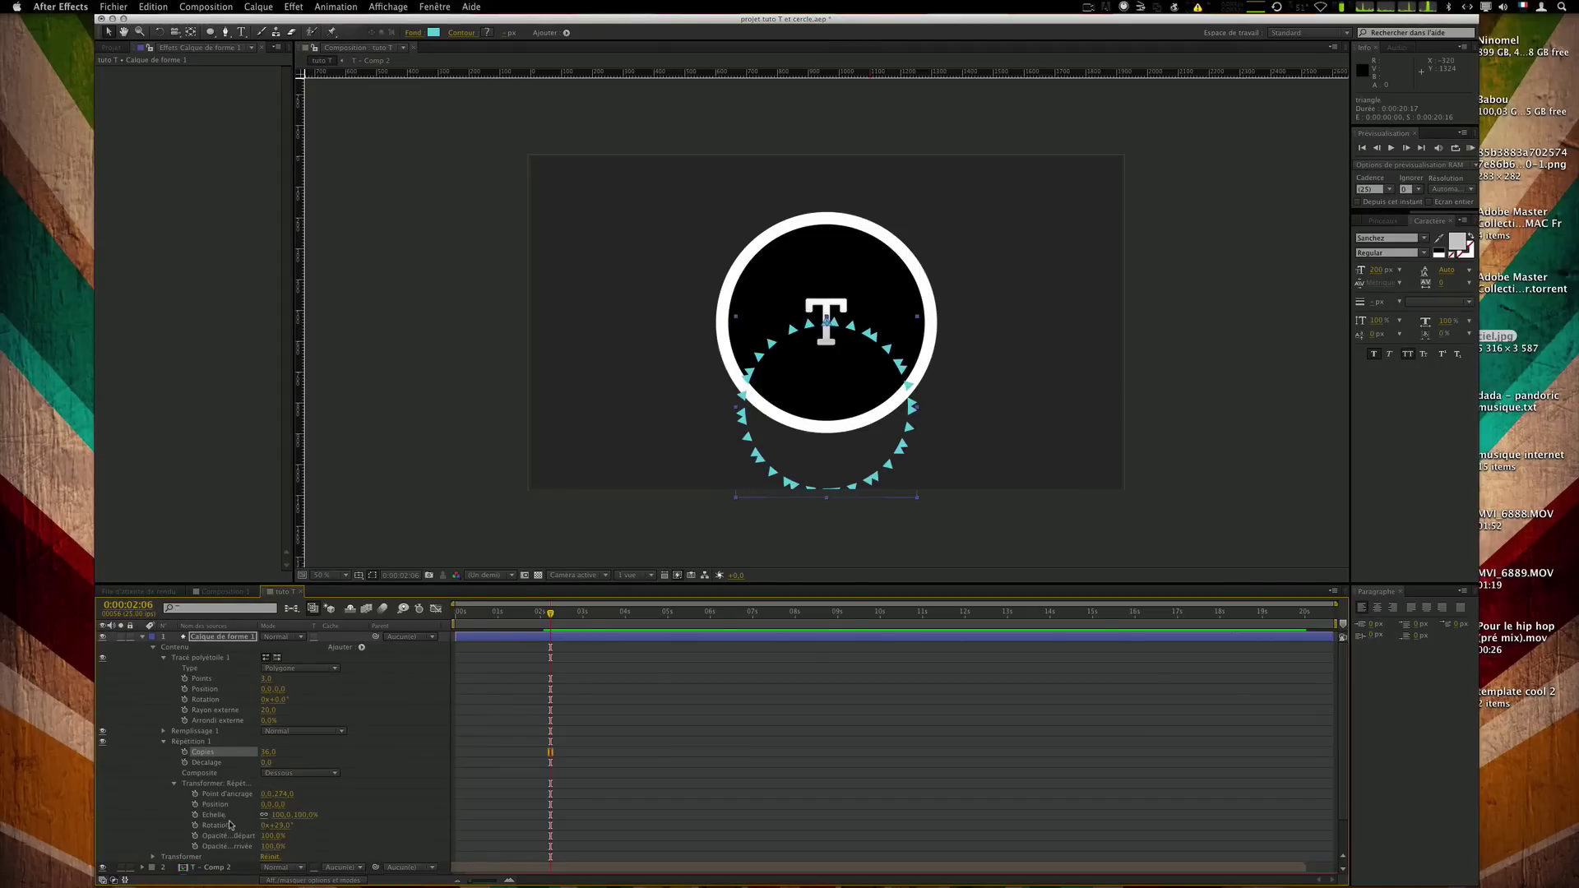
{"action": "left_click", "coordinate": [278, 825]}
{"action": "type", "text": "10"}
{"action": "key", "text": "Return"}
{"action": "left_click", "coordinate": [621, 796]}
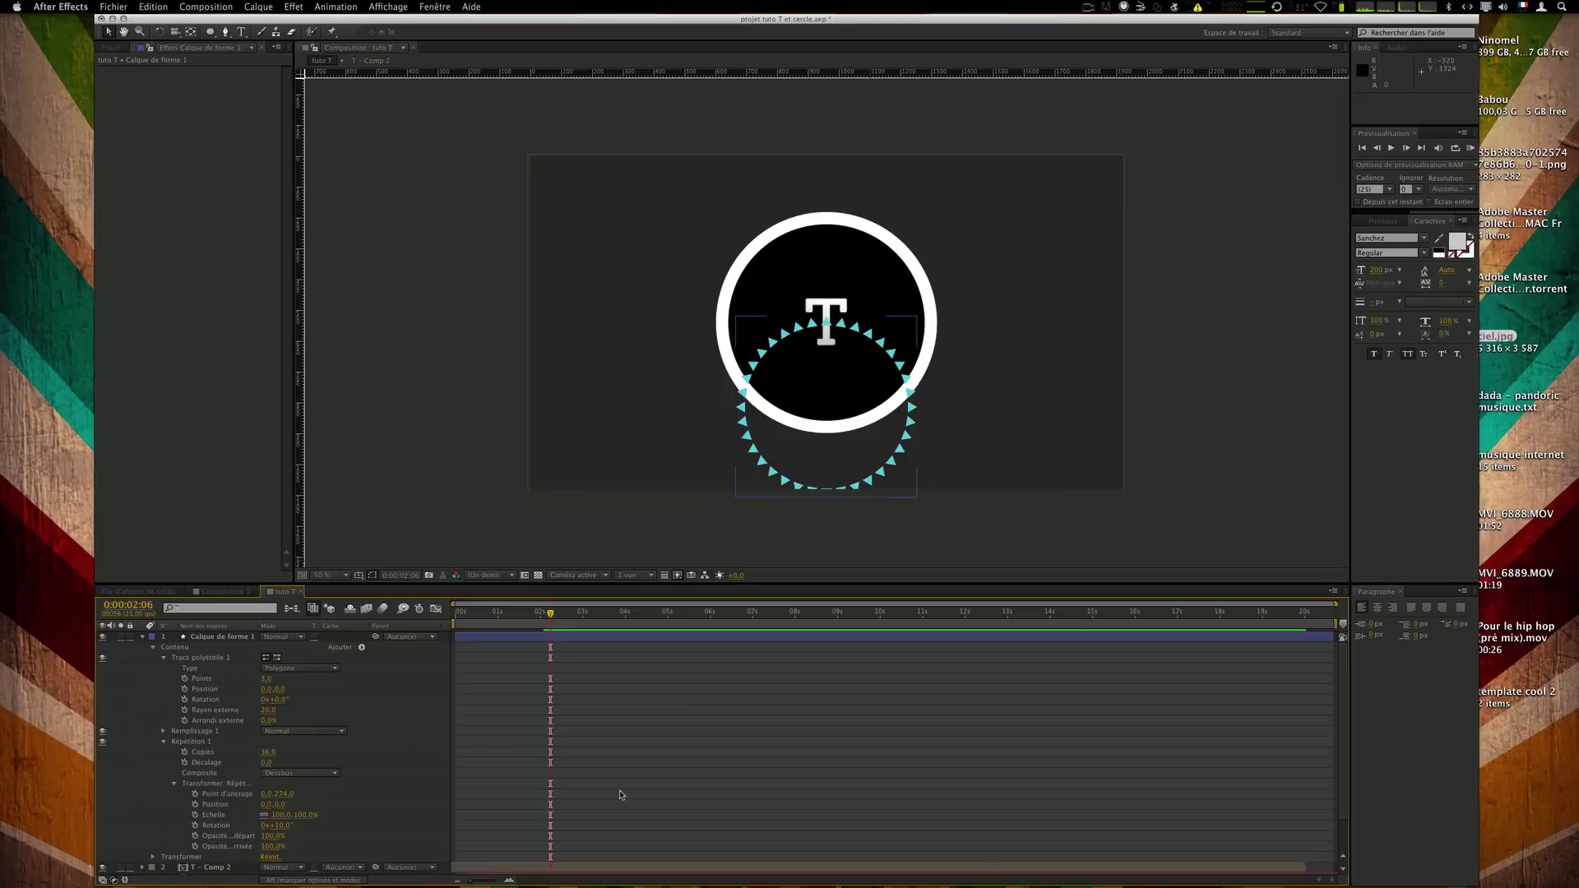
Set the repeater's anchor point to 0, 382 and move the triangle ring up so it surrounds the white circle.
{"action": "mouse_move", "coordinate": [553, 616]}
{"action": "left_mouse_down"}
{"action": "mouse_move", "coordinate": [572, 616]}
{"action": "mouse_move", "coordinate": [535, 615]}
{"action": "mouse_move", "coordinate": [551, 615]}
{"action": "left_mouse_up"}
{"action": "left_click_drag", "start_coordinate": [283, 795], "coordinate": [342, 805]}
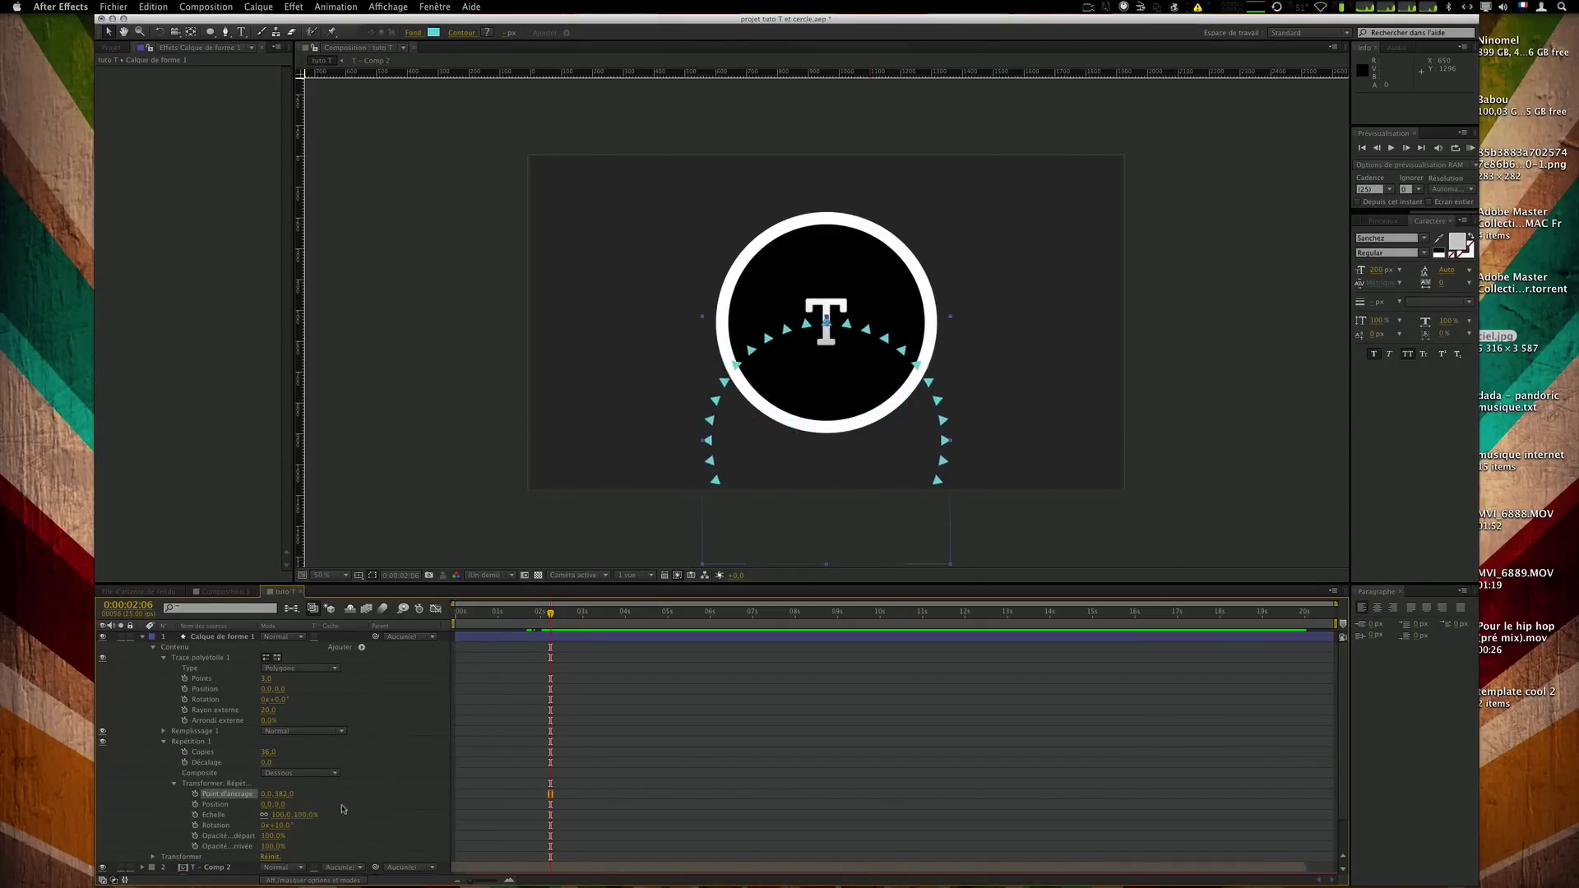
{"action": "left_click_drag", "start_coordinate": [833, 437], "coordinate": [836, 351]}
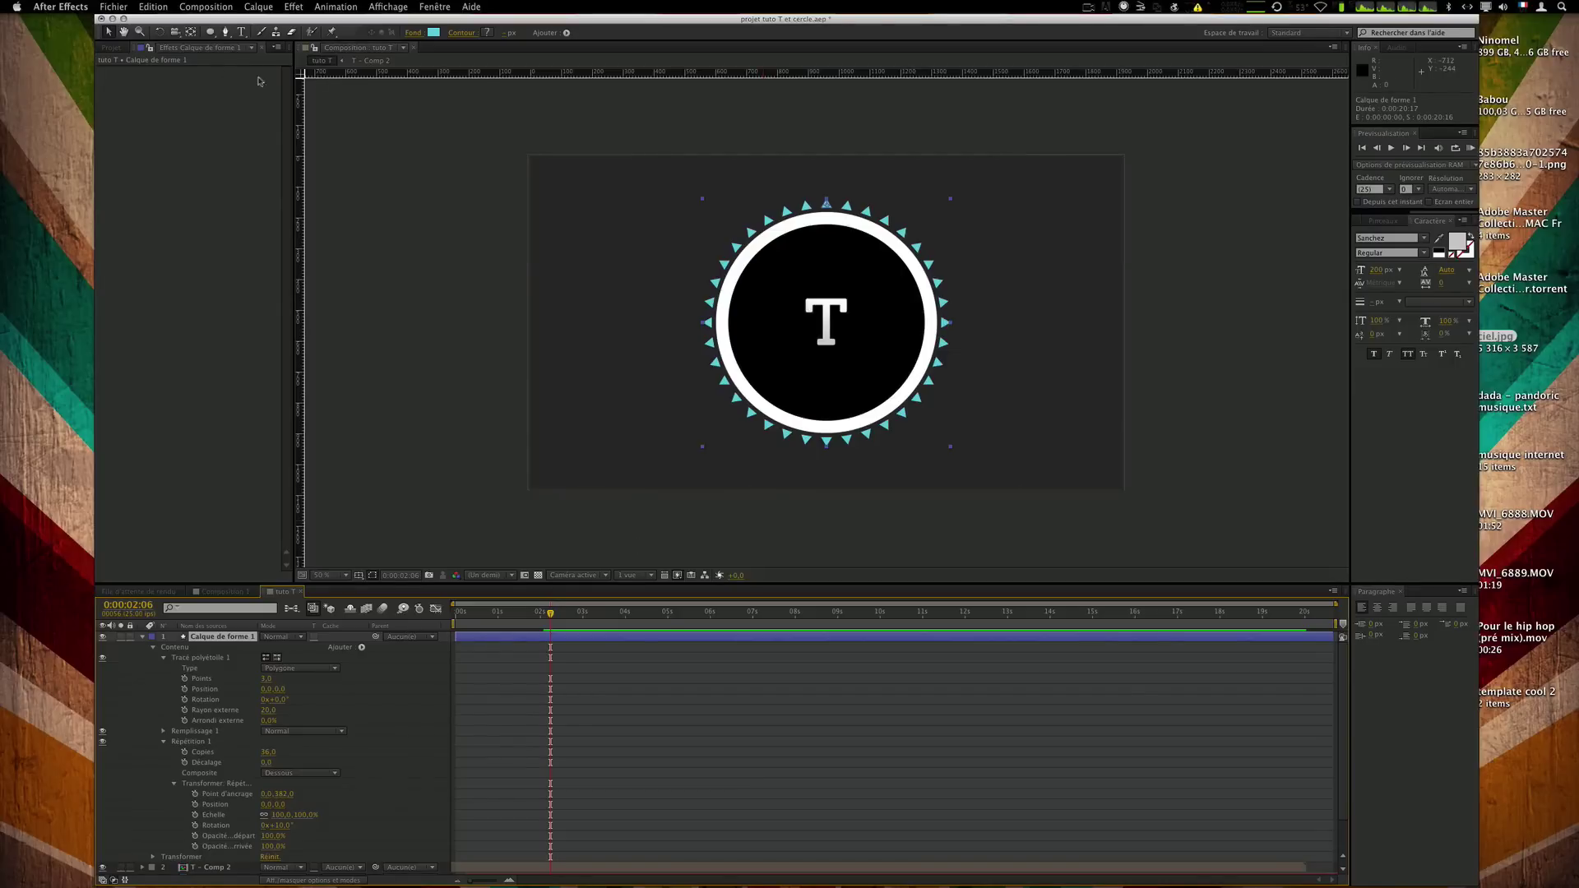
Show the title/action safe guides and move the triangle layer's anchor point onto the composition's centre cross with the Pan Behind tool.
{"action": "left_click", "coordinate": [194, 35]}
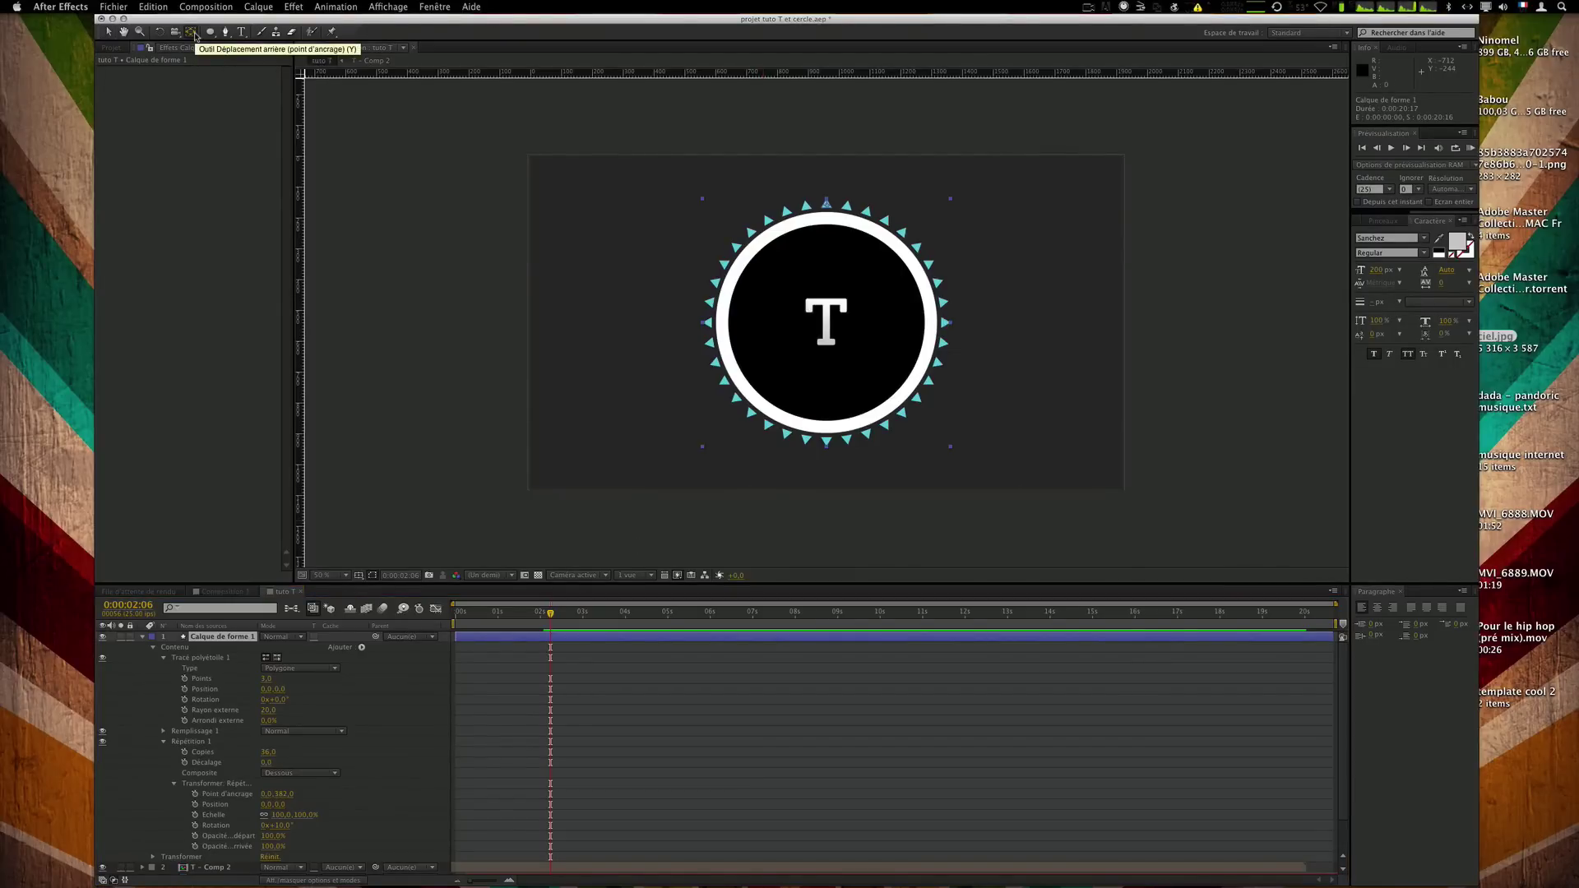
{"action": "key", "text": "period"}
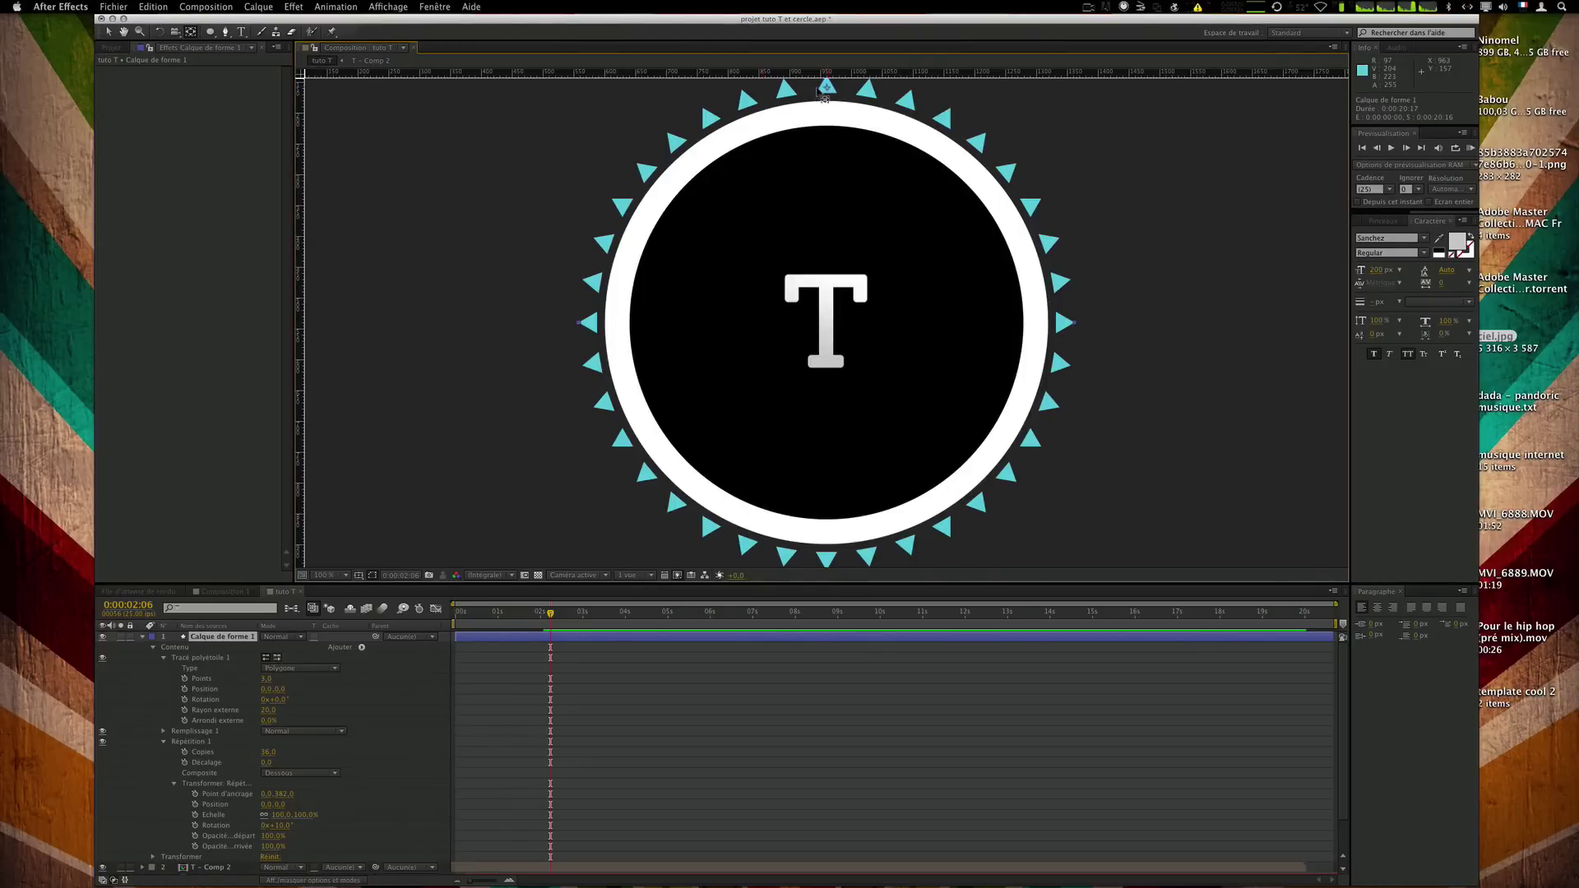
{"action": "left_click", "coordinate": [360, 575]}
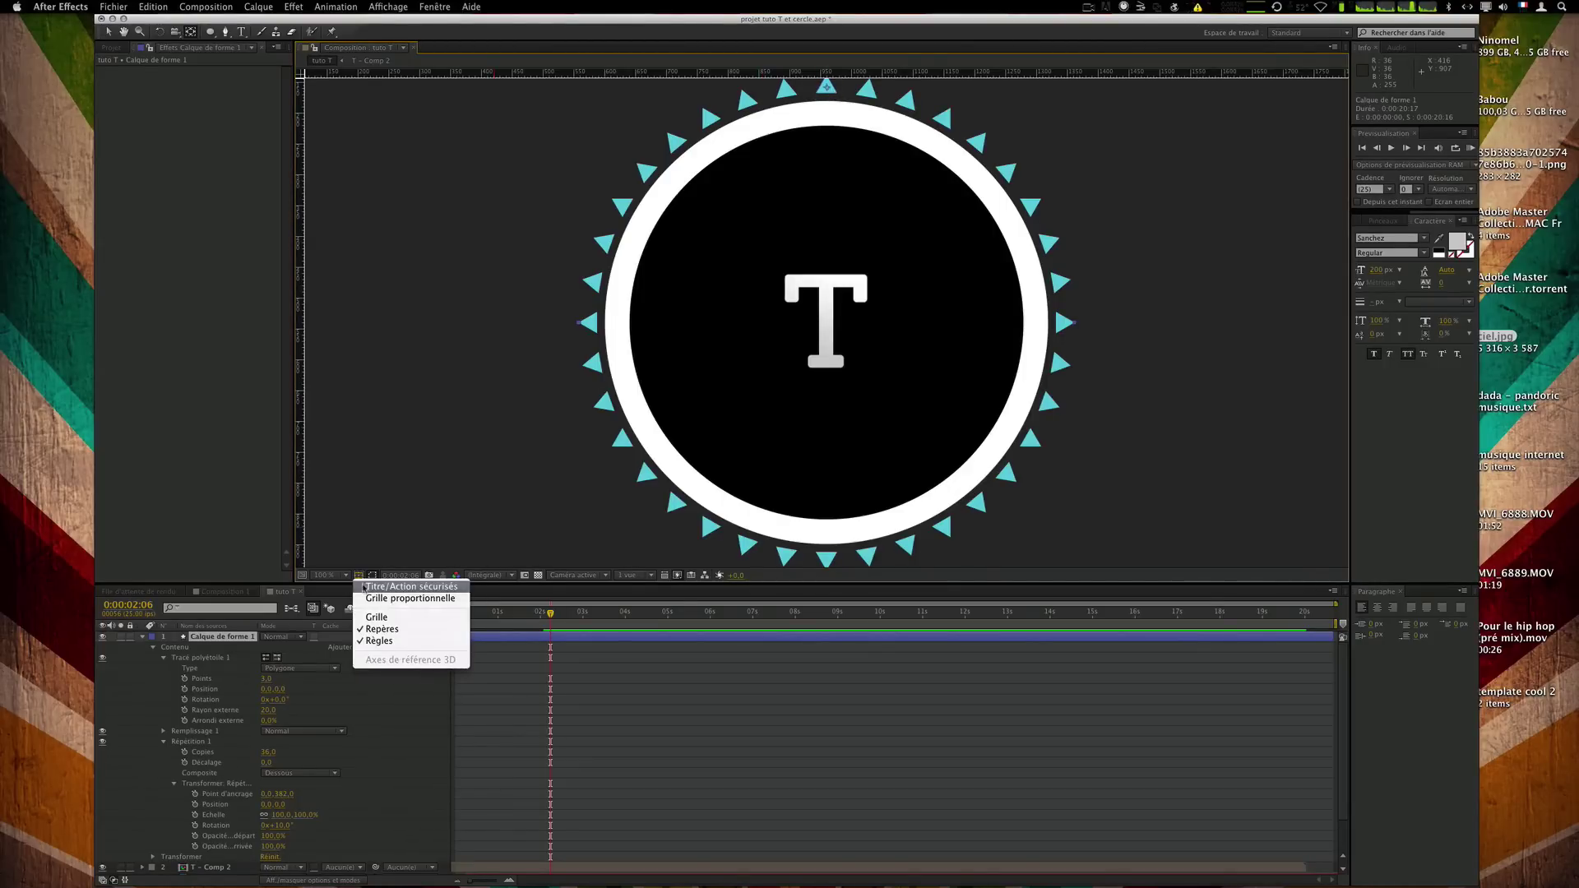
{"action": "left_click", "coordinate": [422, 588]}
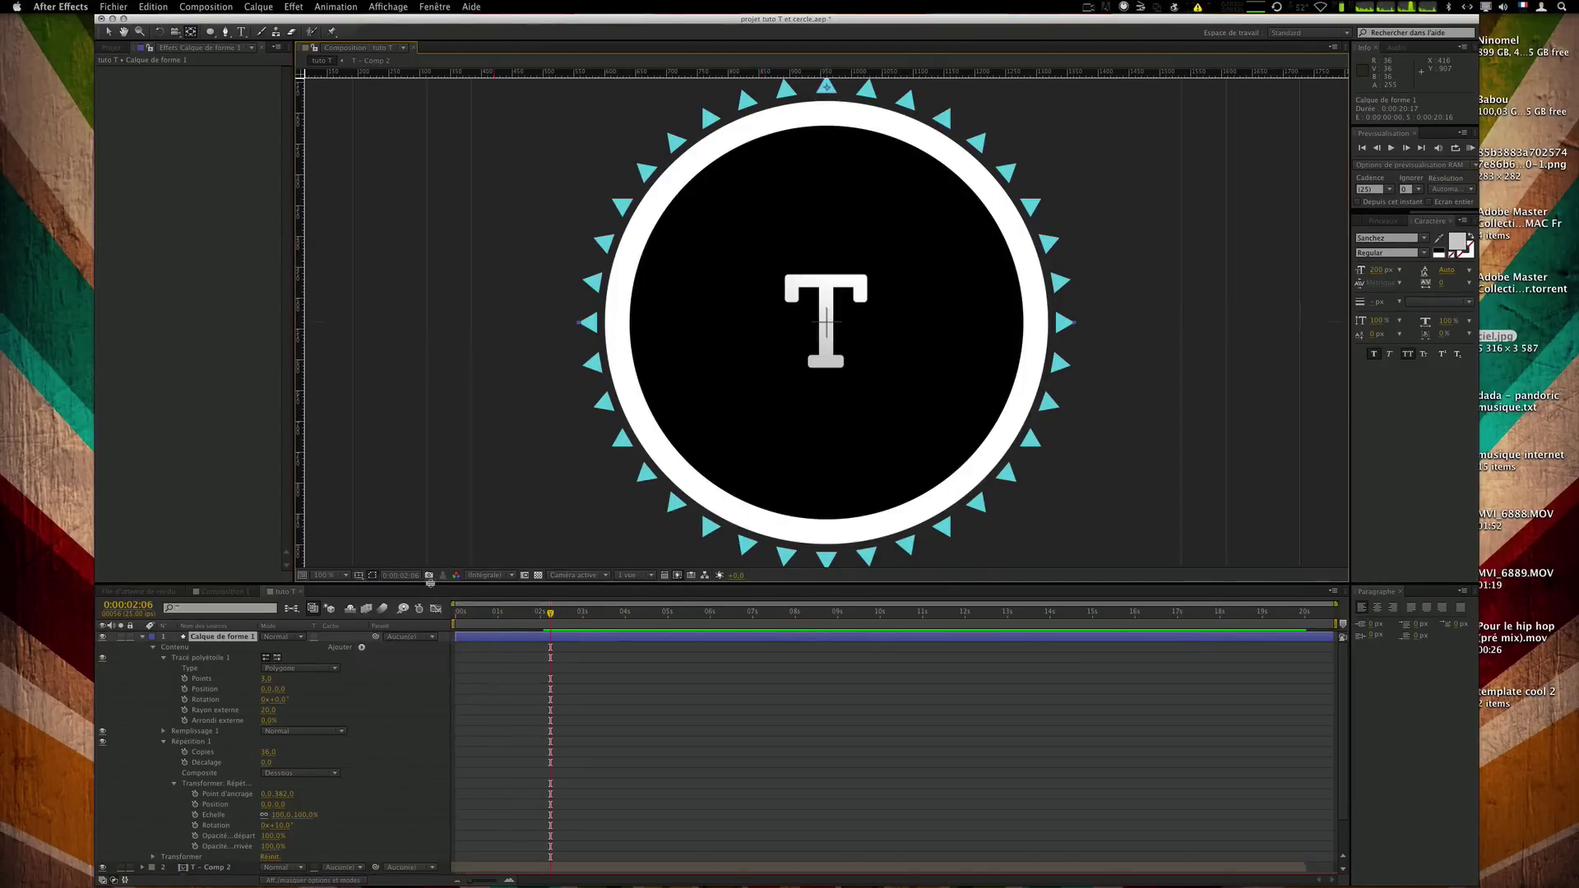
{"action": "scroll", "coordinate": [826, 325], "scroll_direction": "up", "scroll_amount": 2}
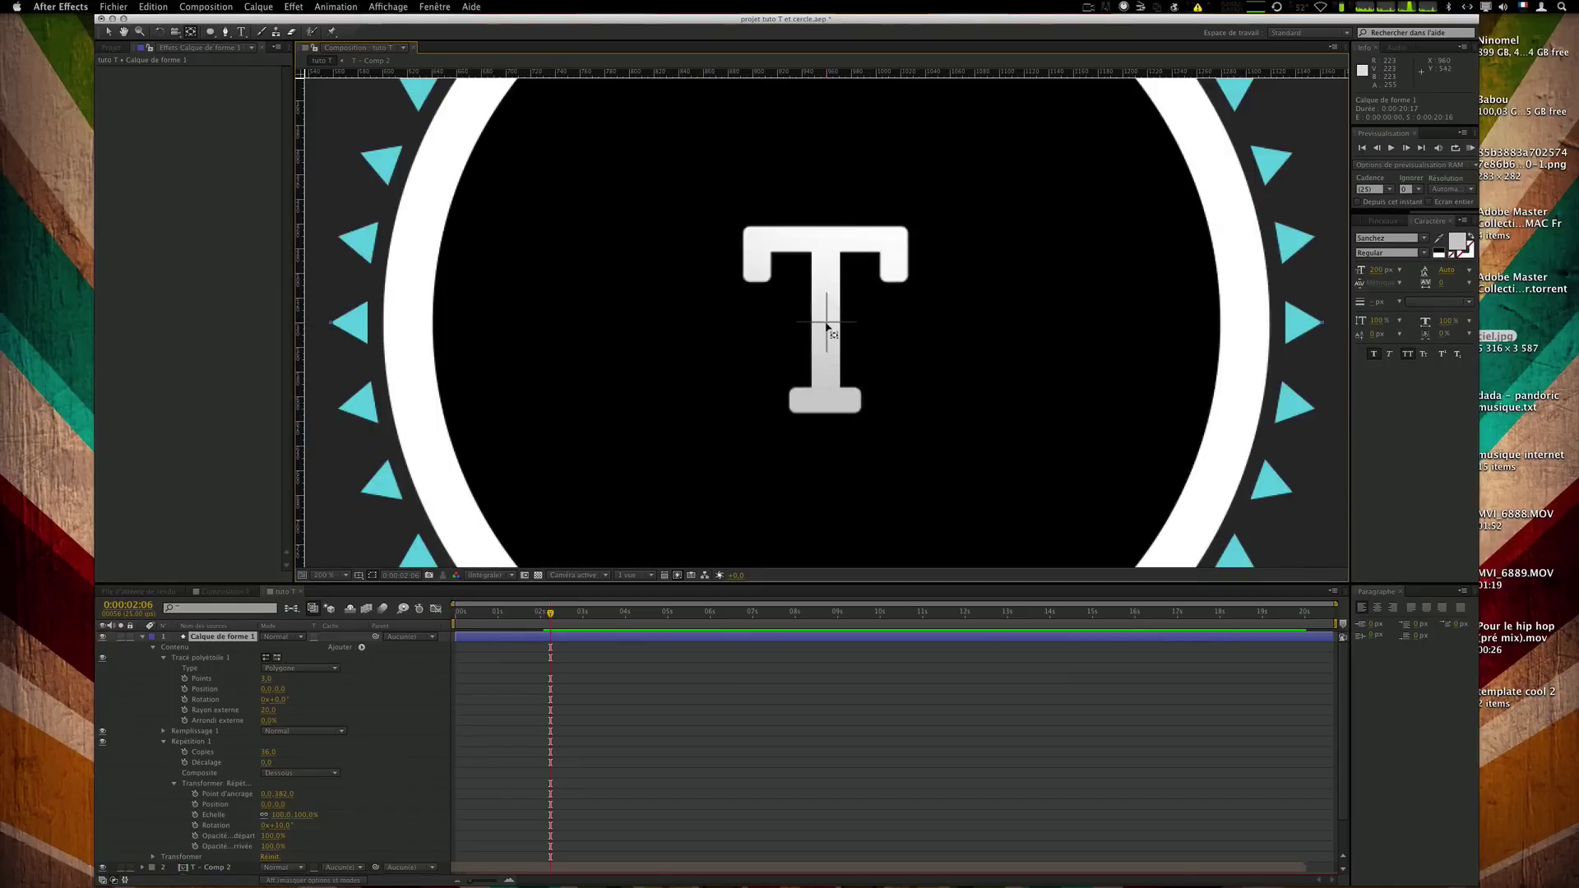
{"action": "scroll", "coordinate": [827, 325], "scroll_direction": "down", "scroll_amount": 2}
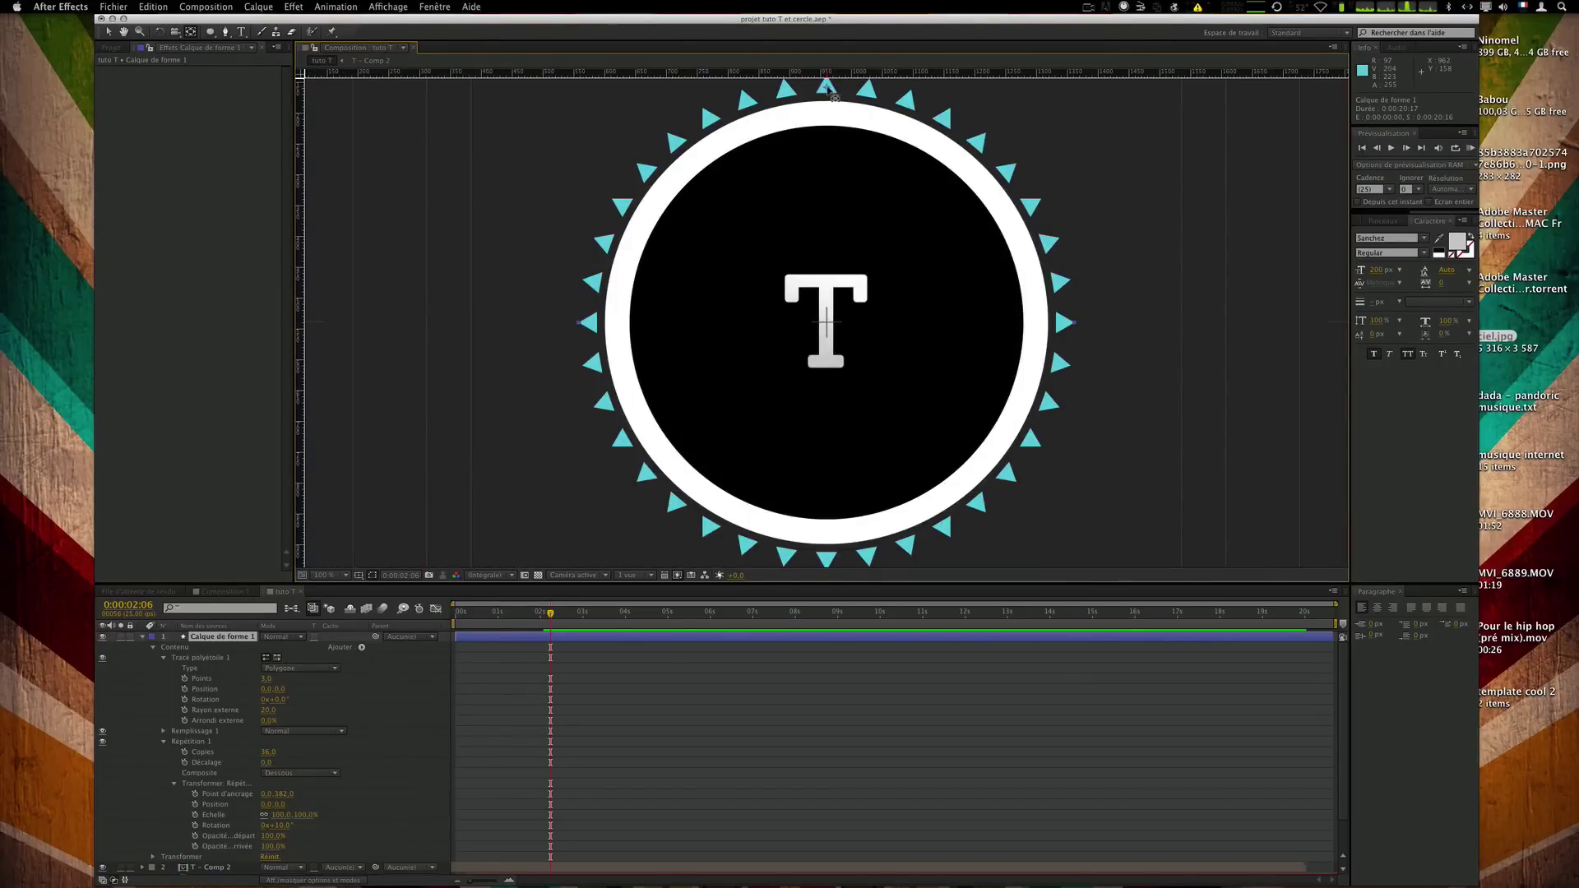
{"action": "left_click_drag", "start_coordinate": [826, 87], "coordinate": [828, 325]}
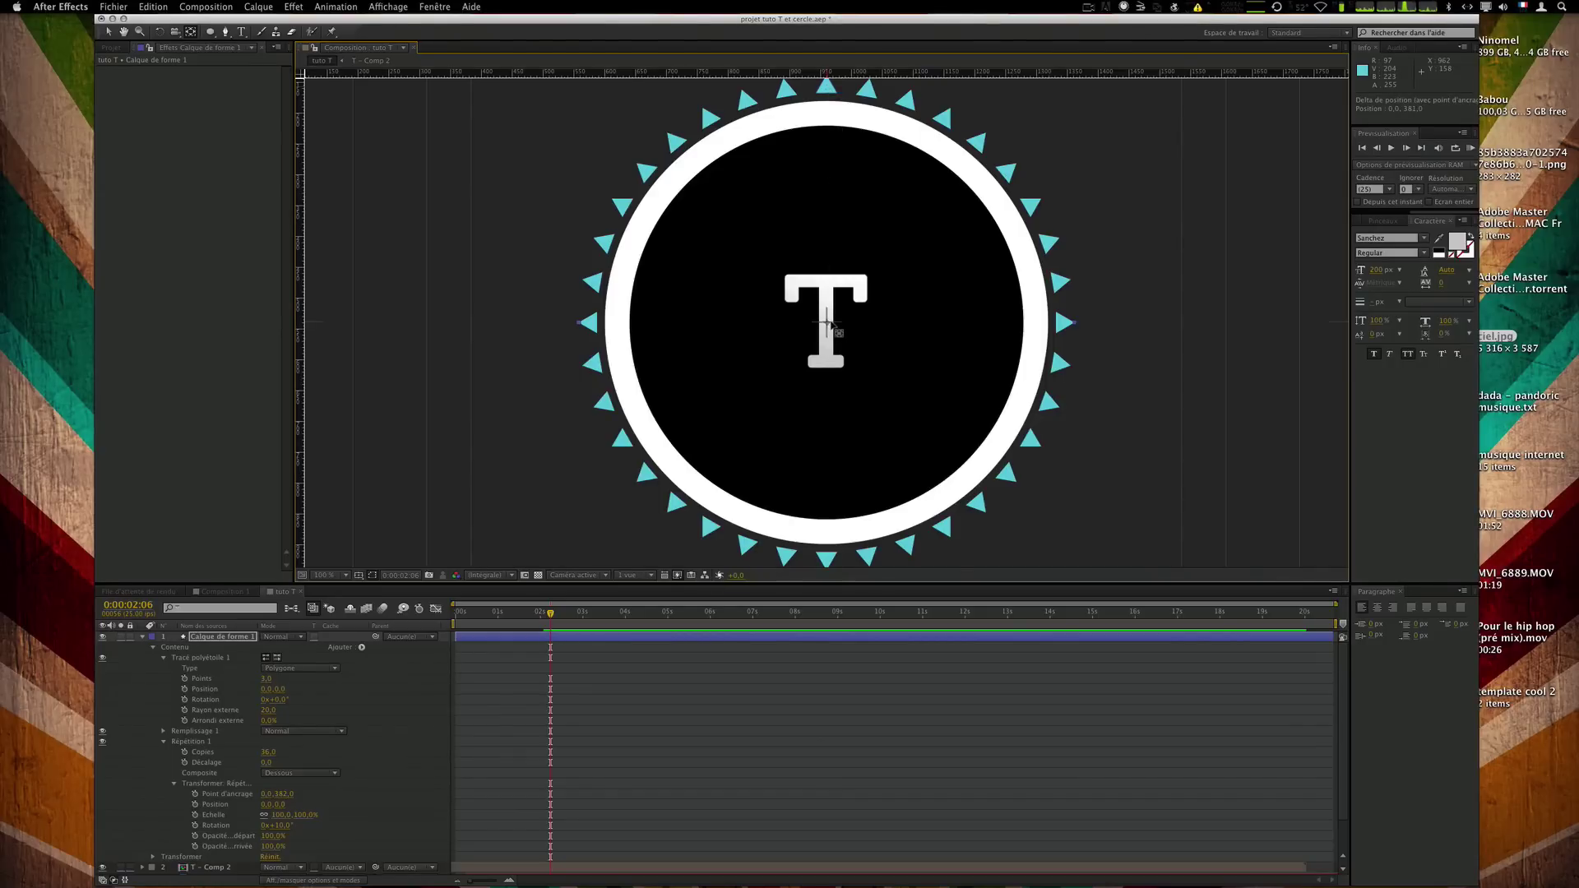
{"action": "scroll", "coordinate": [810, 329], "scroll_direction": "up", "scroll_amount": 4}
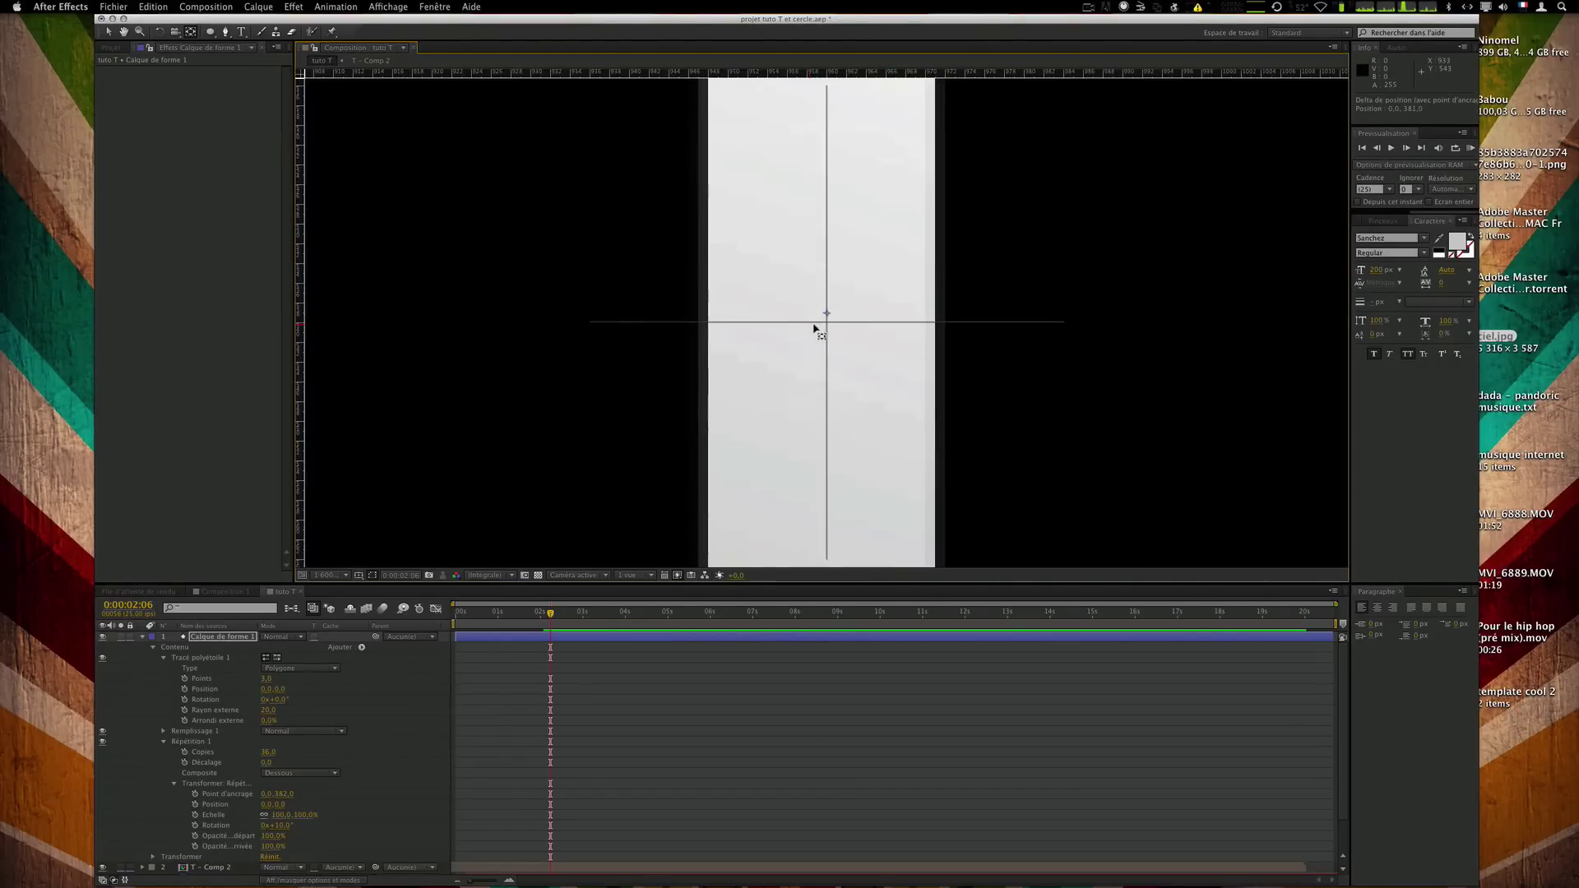
{"action": "left_click_drag", "start_coordinate": [827, 313], "coordinate": [829, 321]}
{"action": "scroll", "coordinate": [828, 324], "scroll_direction": "down", "scroll_amount": 1}
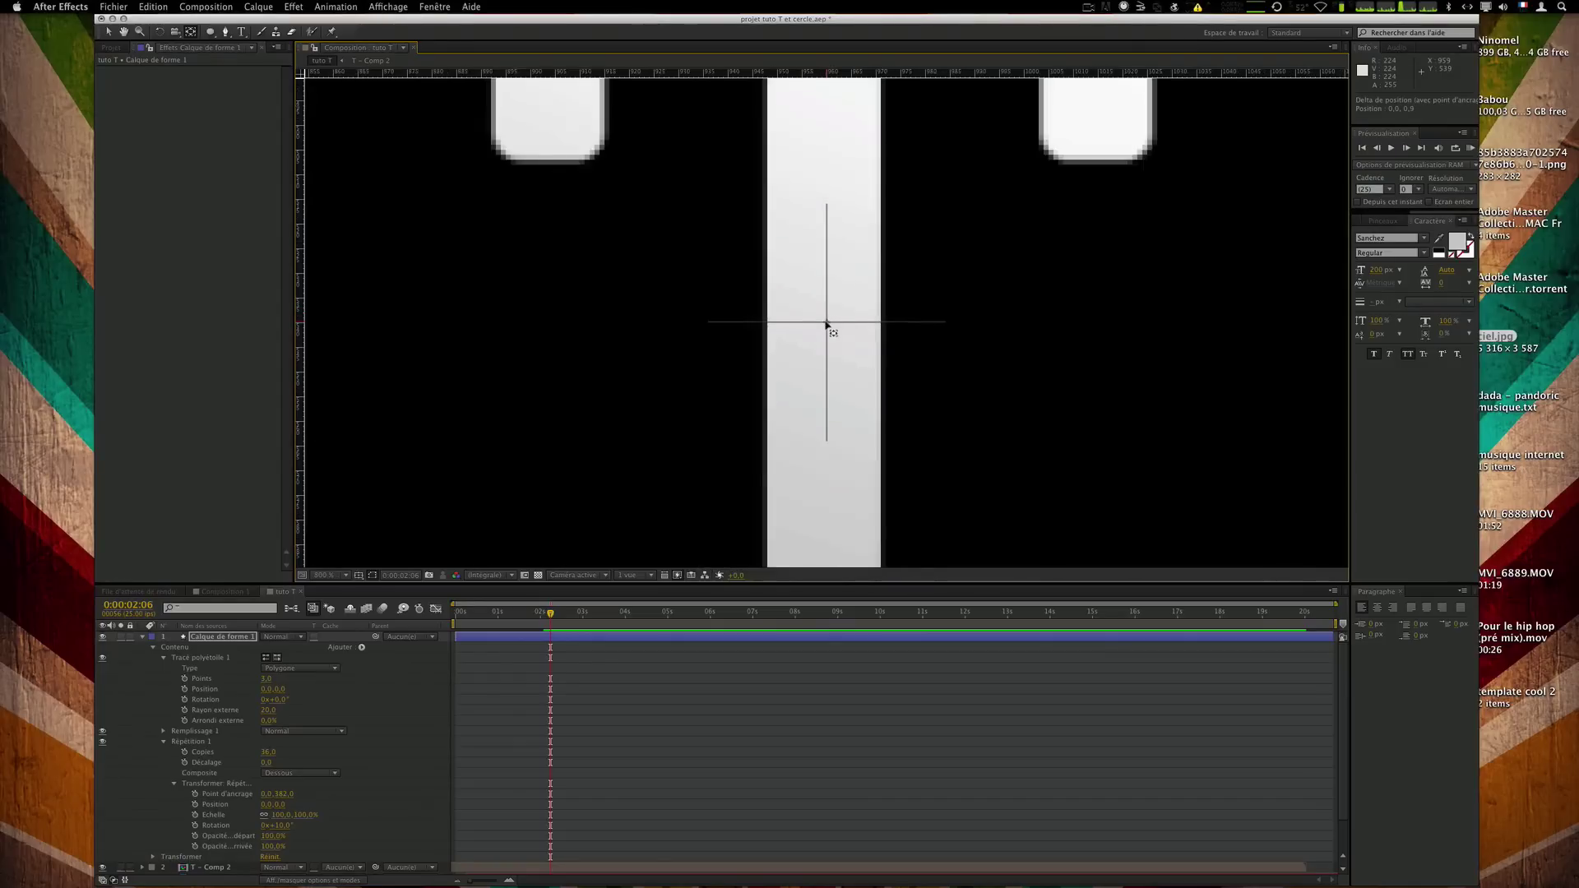
Hide the title/action safe guides in the composition view and deselect the triangle layer.
{"action": "scroll", "coordinate": [827, 324], "scroll_direction": "down", "scroll_amount": 4}
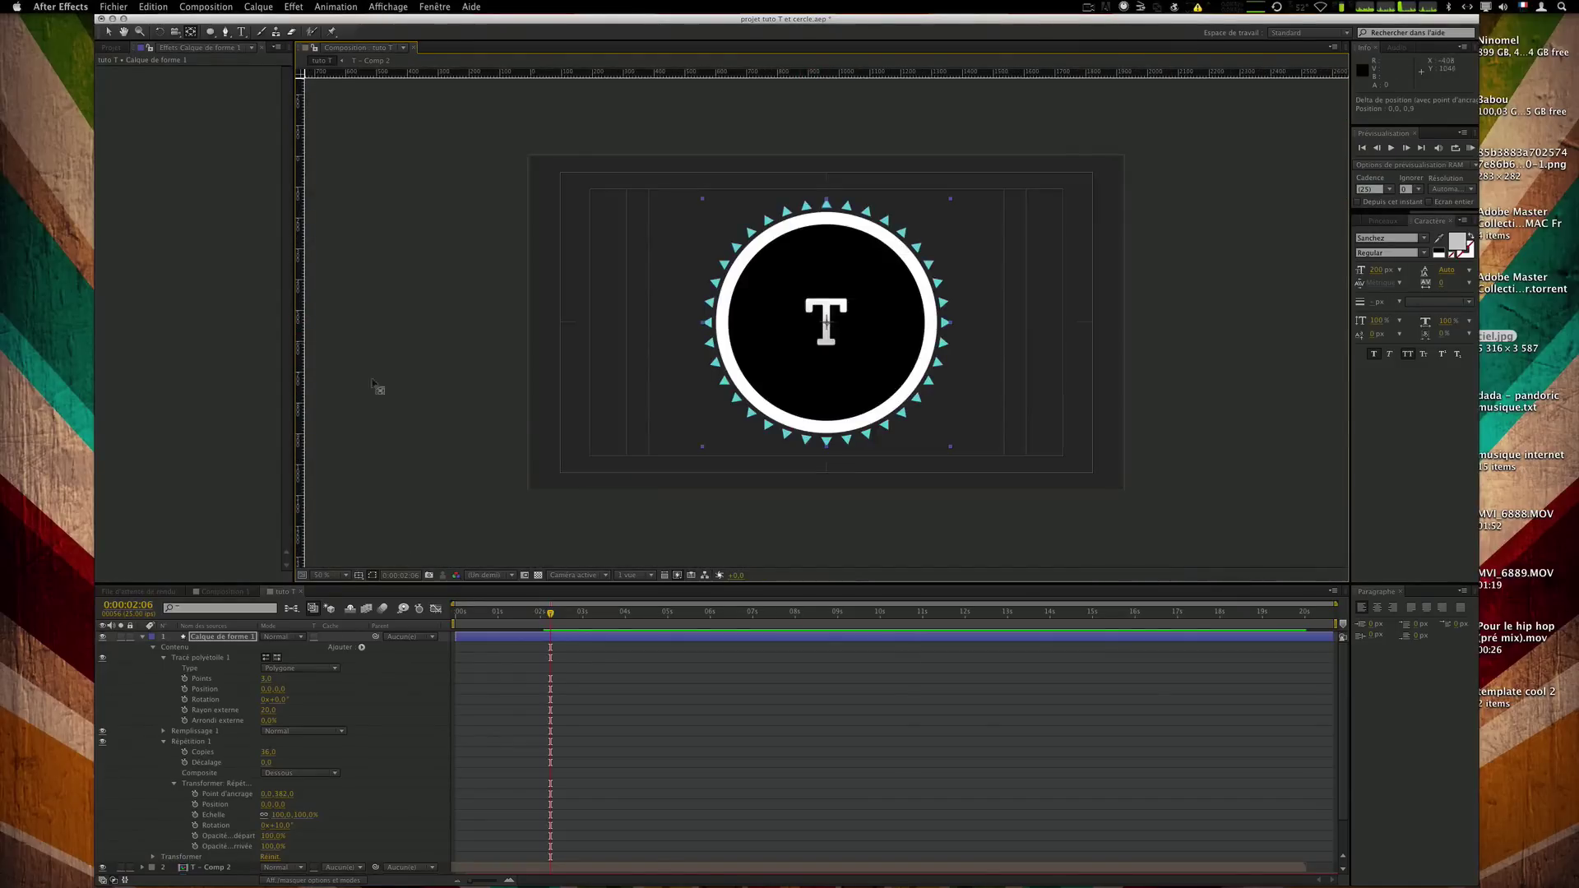
{"action": "key", "text": "y"}
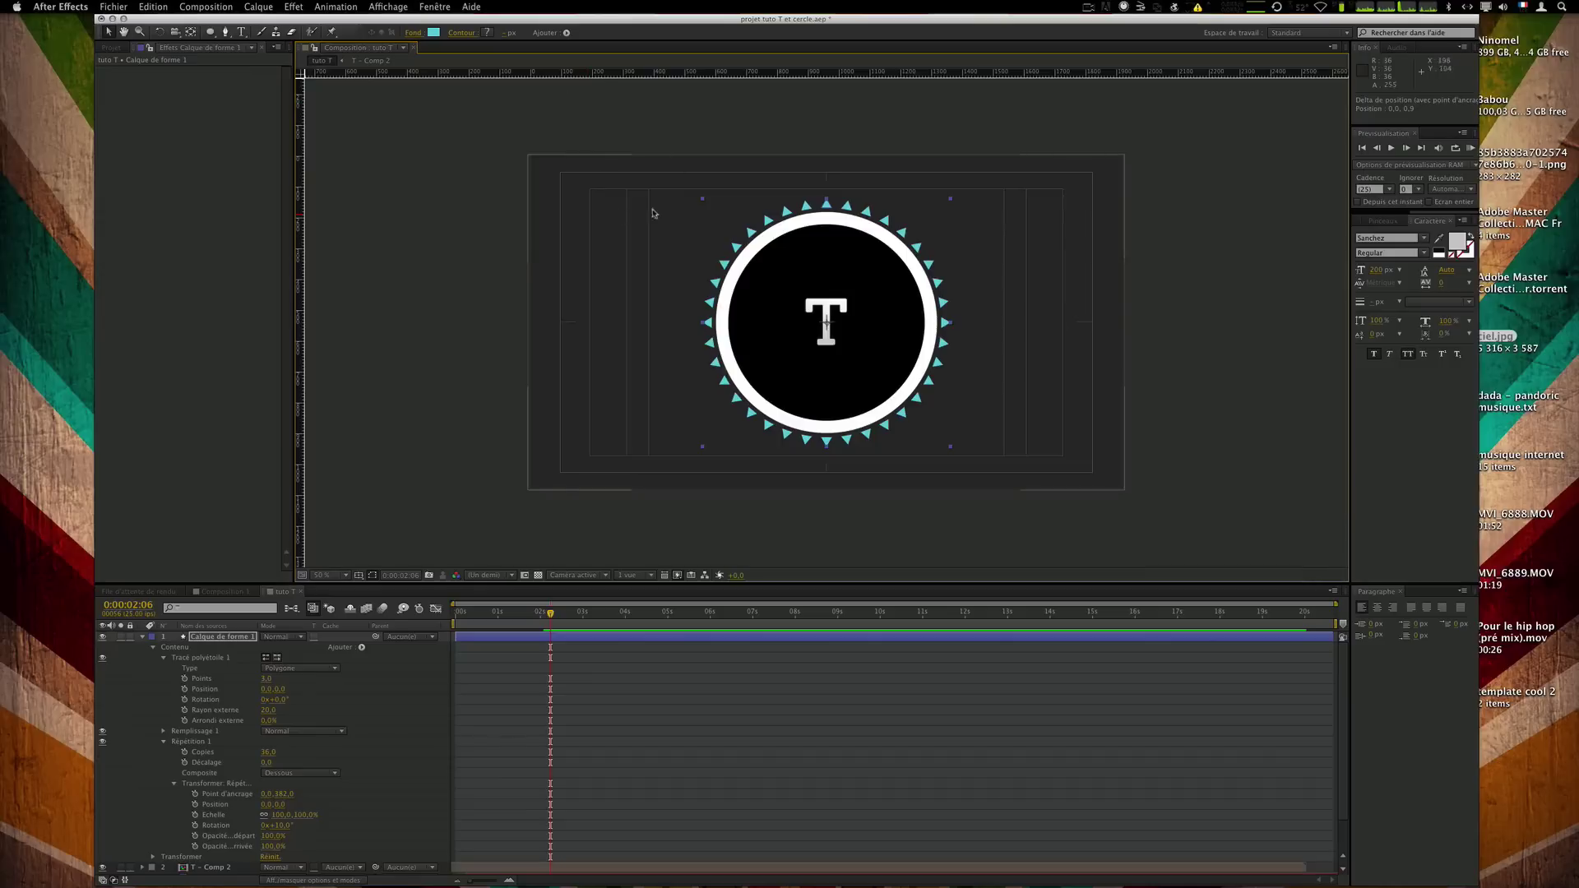
{"action": "left_click", "coordinate": [358, 576]}
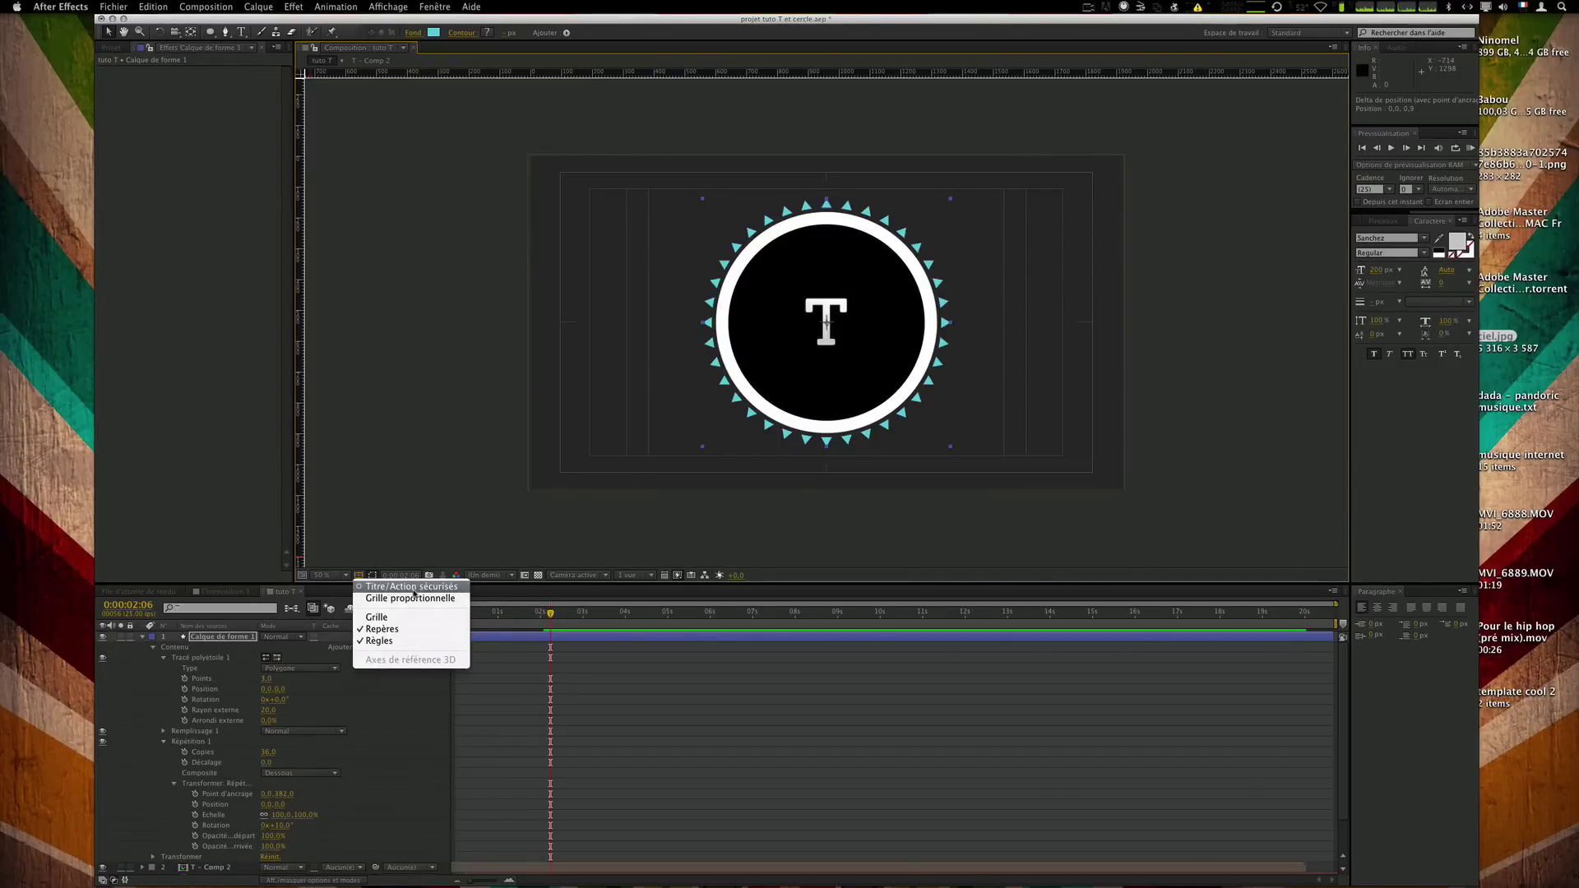
{"action": "left_click", "coordinate": [414, 586]}
{"action": "left_click", "coordinate": [701, 687]}
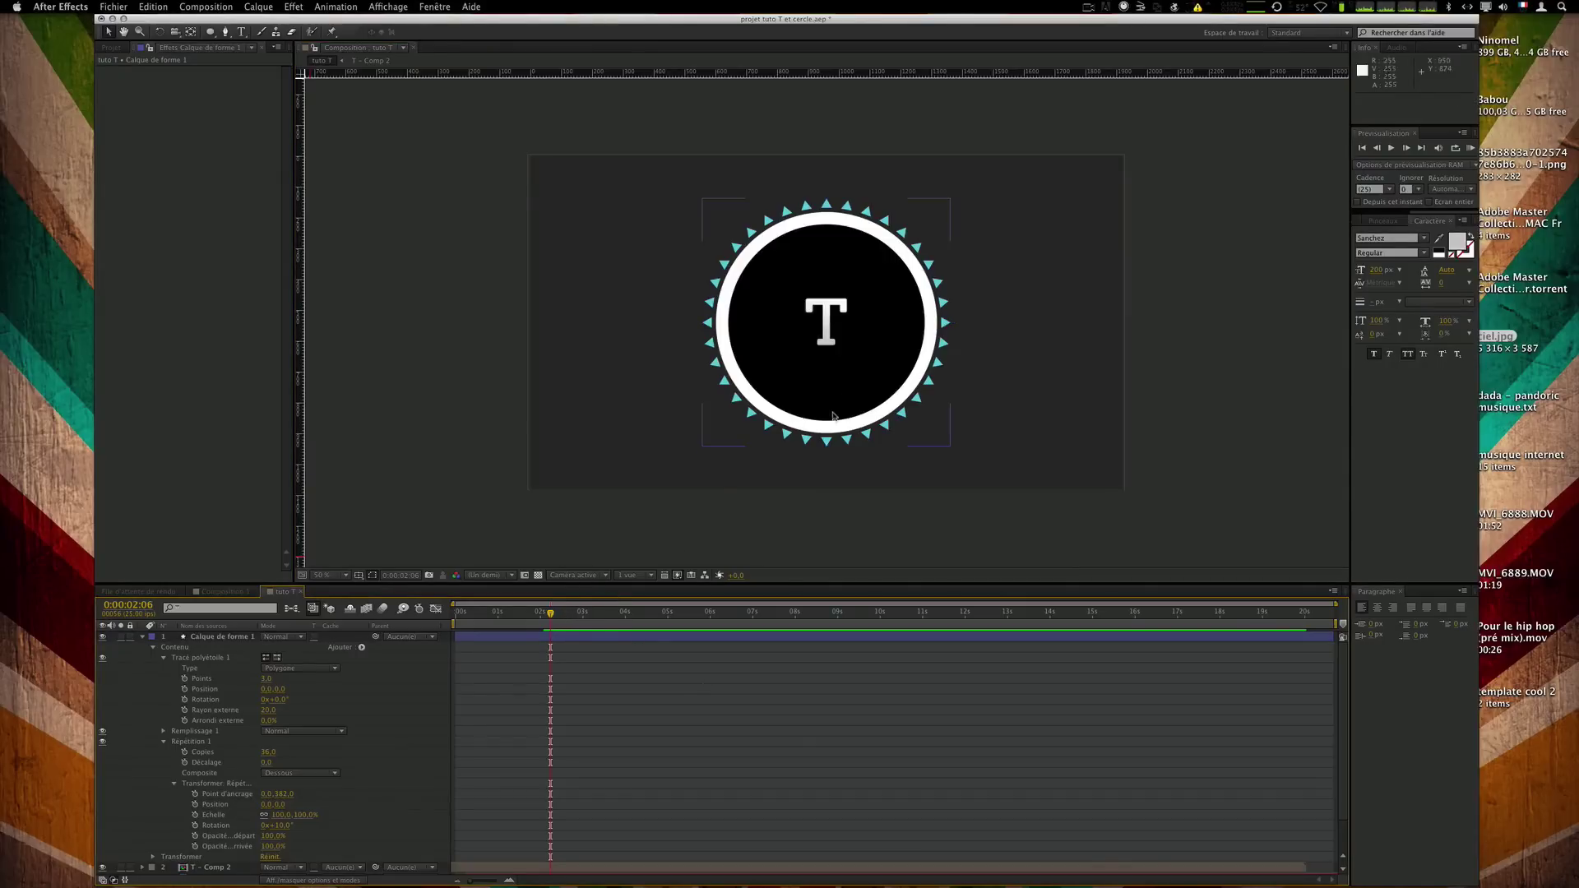
Centre the triangle shape layer in the composition view.
{"action": "left_click", "coordinate": [641, 639]}
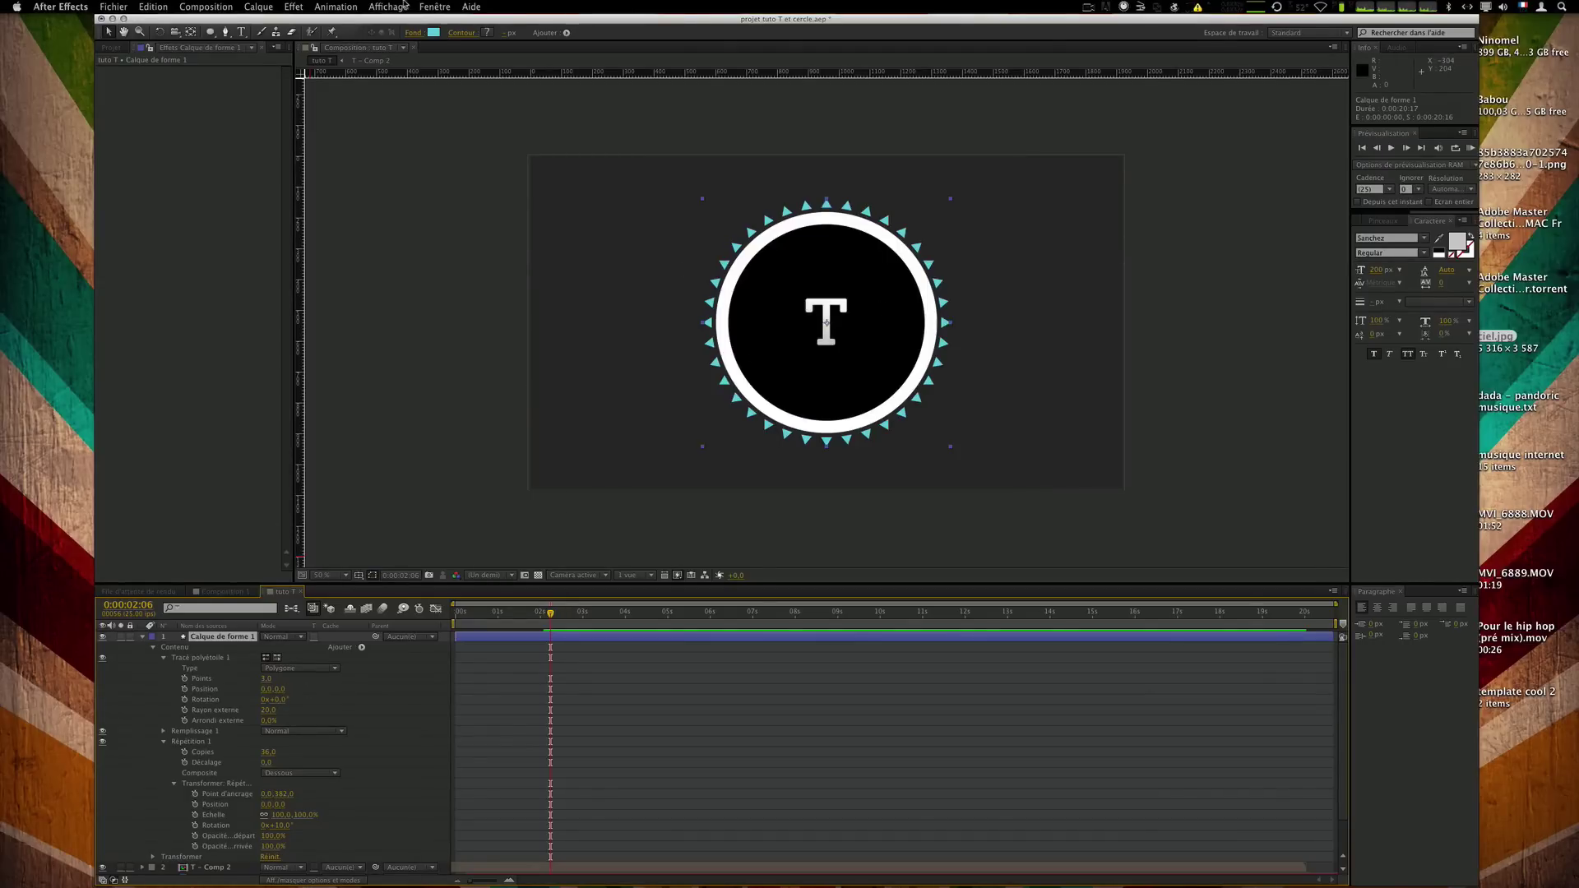
{"action": "left_click", "coordinate": [265, 6]}
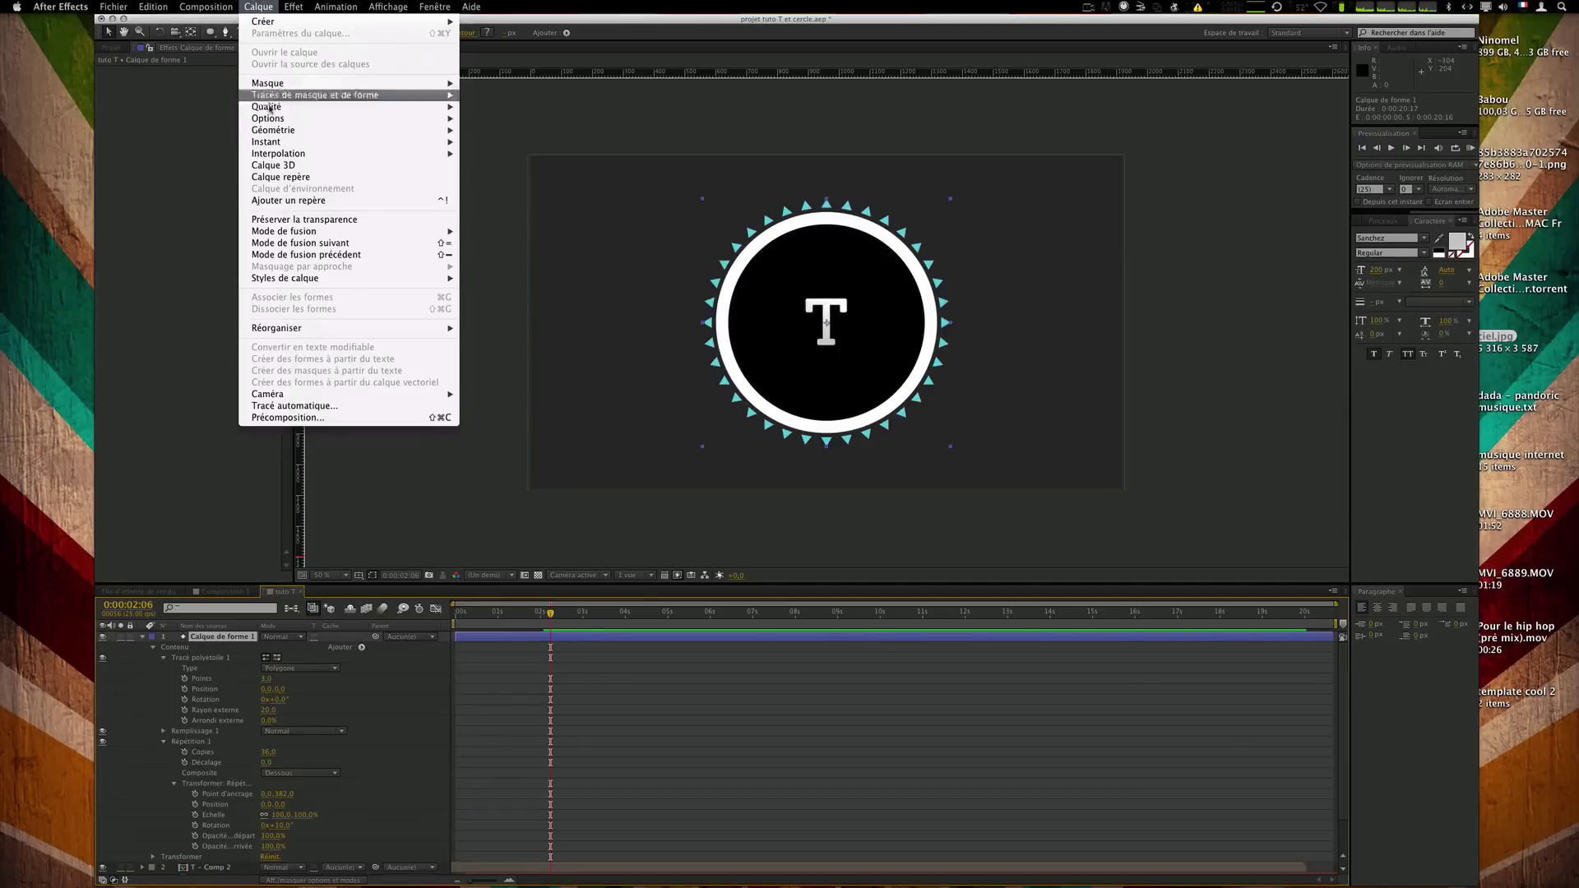
{"action": "mouse_move", "coordinate": [280, 130]}
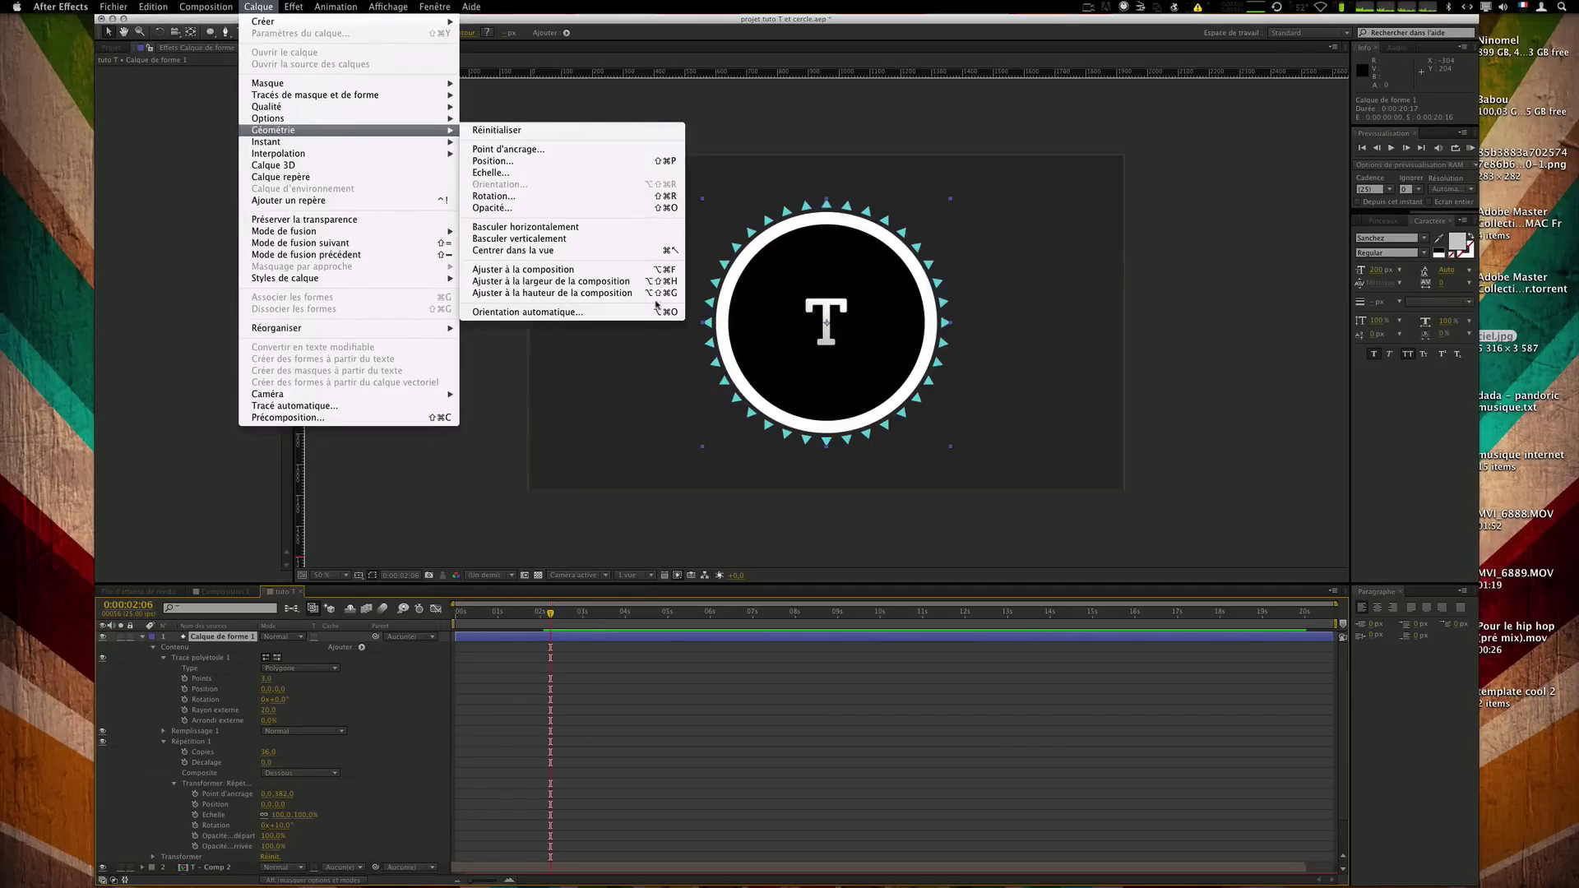
{"action": "left_click", "coordinate": [644, 250]}
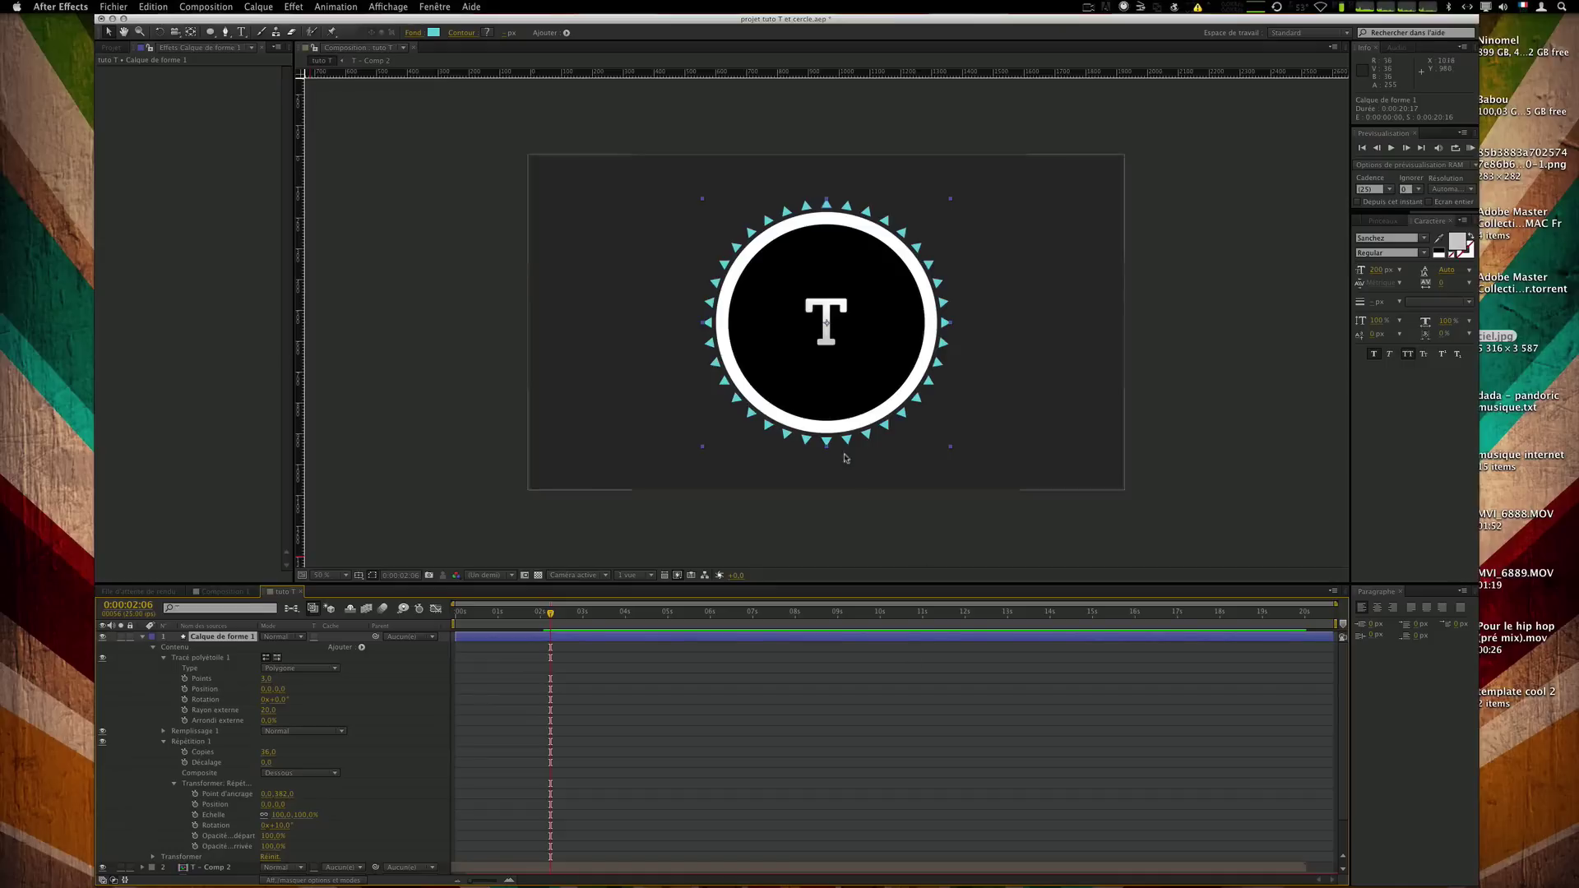
Shift the triangle ring to the right of the white circle and centre it in the view again.
{"action": "left_click_drag", "start_coordinate": [864, 367], "coordinate": [1010, 348]}
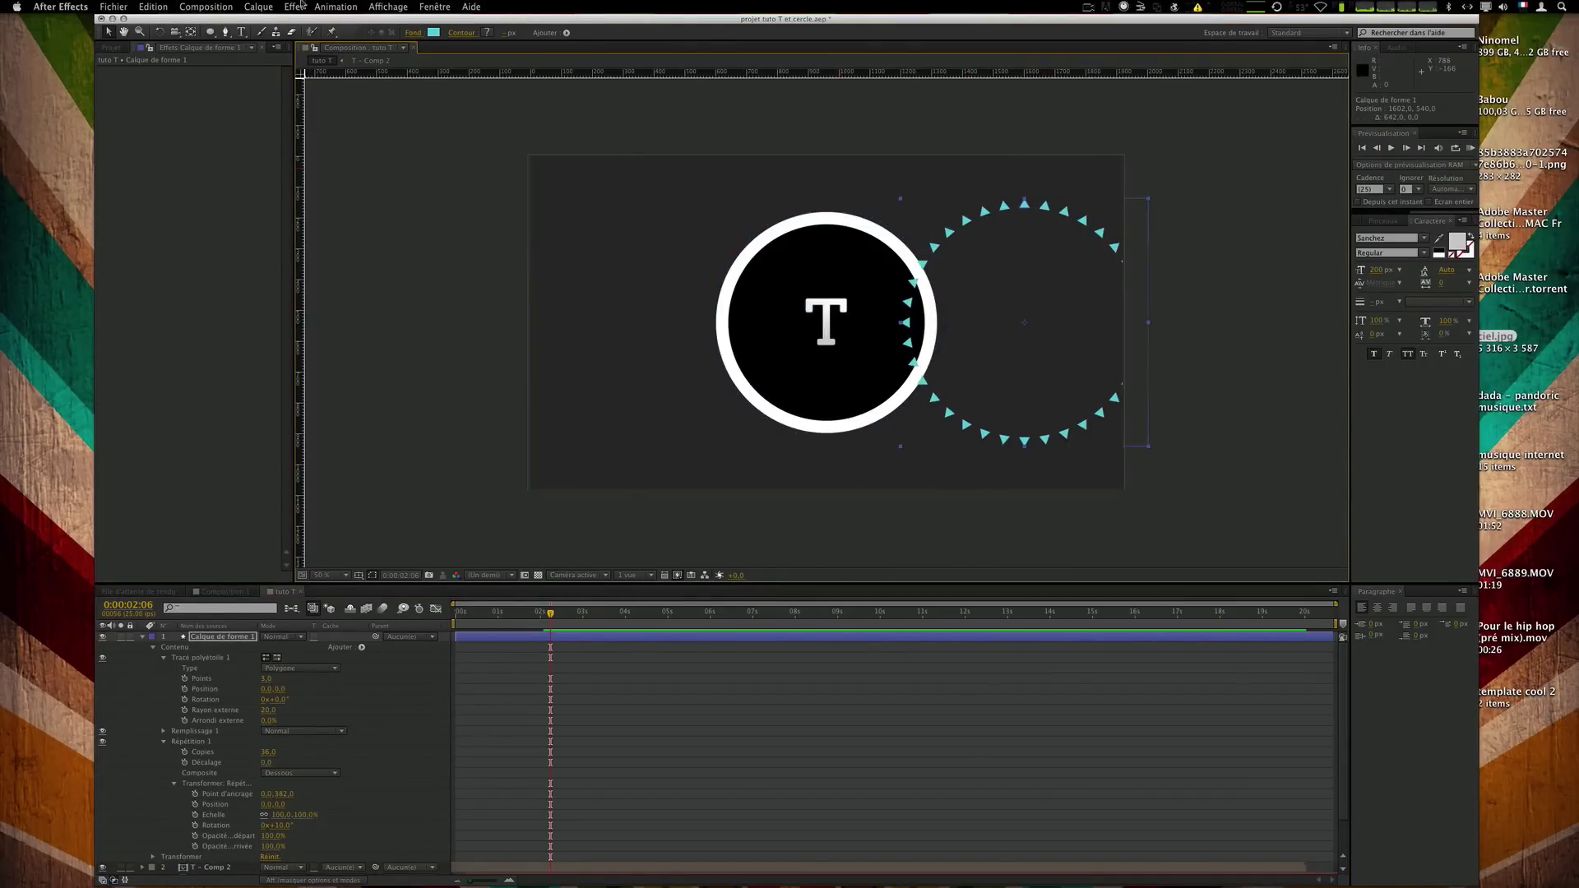
{"action": "left_click", "coordinate": [260, 6]}
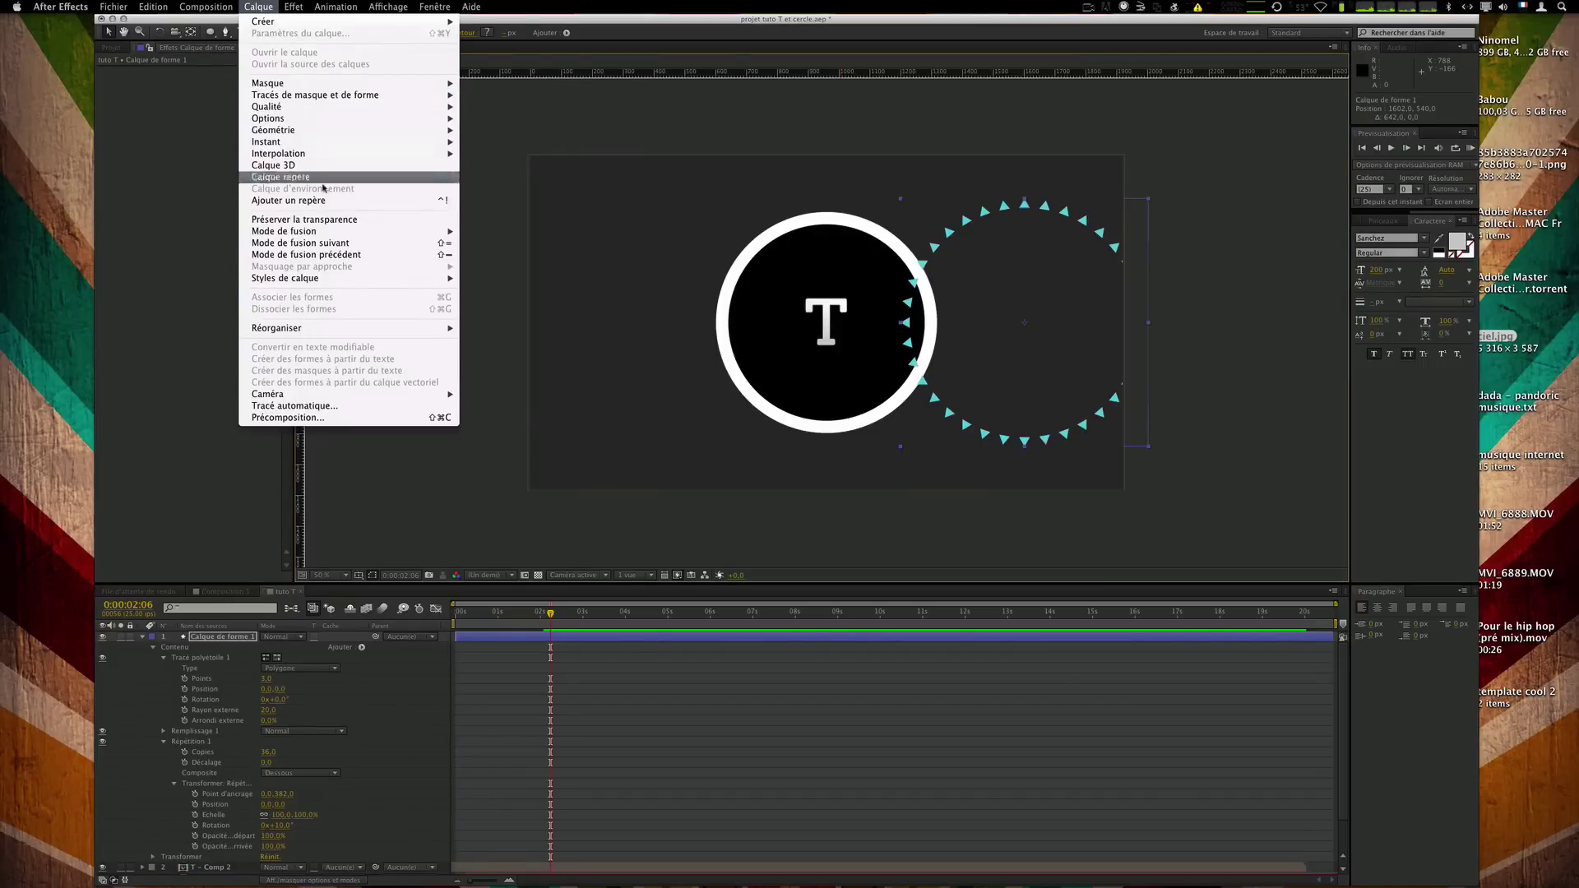
{"action": "mouse_move", "coordinate": [284, 129]}
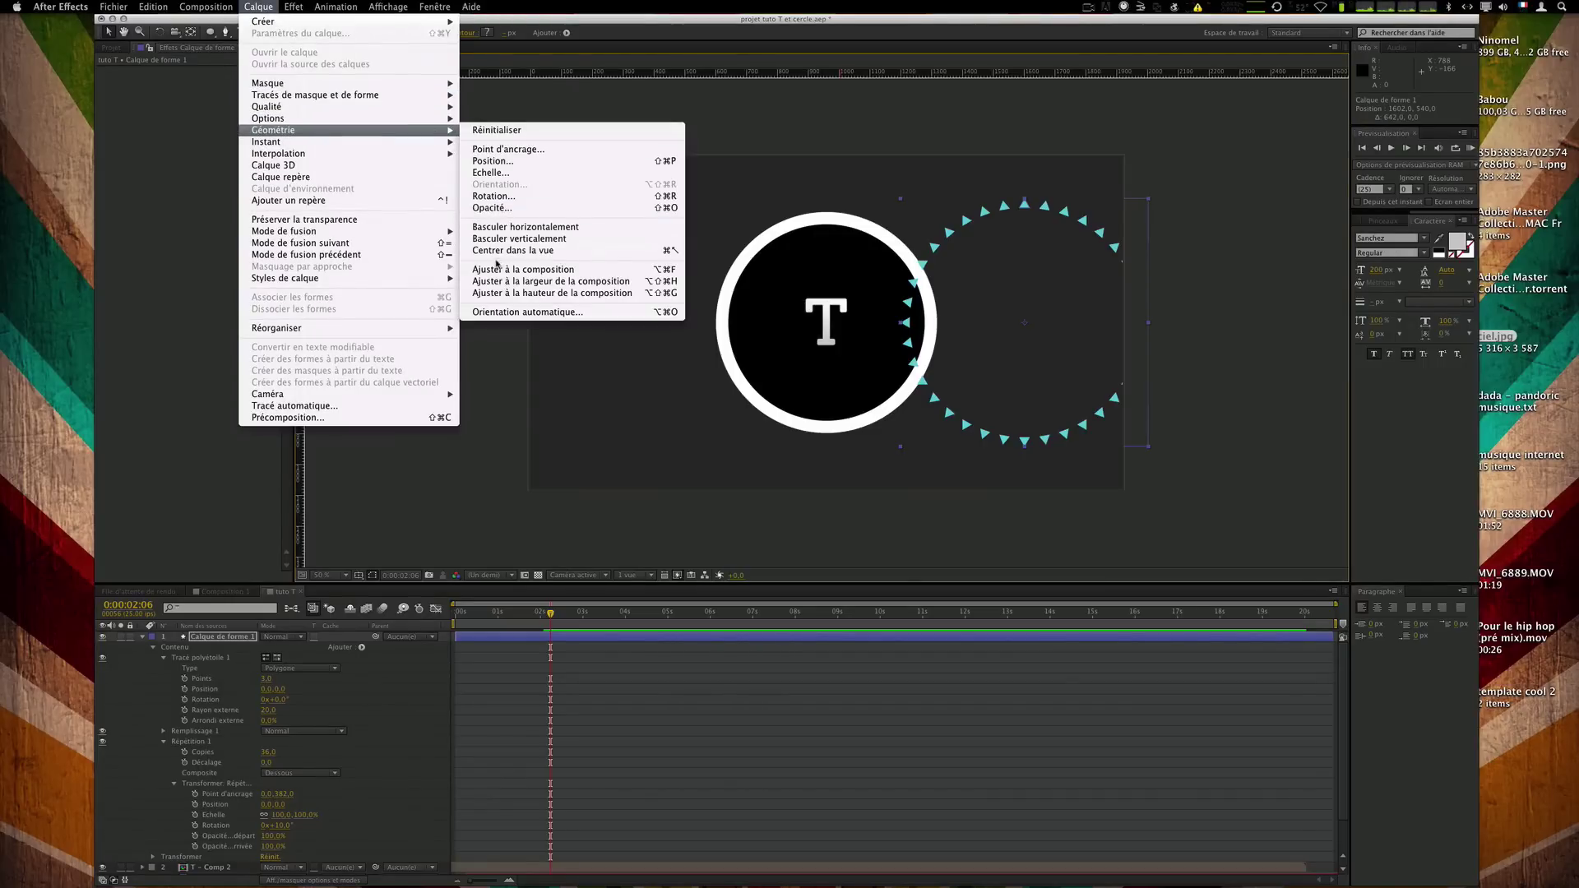
{"action": "left_click", "coordinate": [630, 257]}
{"action": "left_click", "coordinate": [937, 675]}
Examine up close how evenly the triangle ring surrounds the white circle at its upper and lower edges.
{"action": "scroll", "coordinate": [827, 384], "scroll_direction": "up", "scroll_amount": 2}
{"action": "left_click_drag", "start_coordinate": [1196, 321], "coordinate": [1171, 565]}
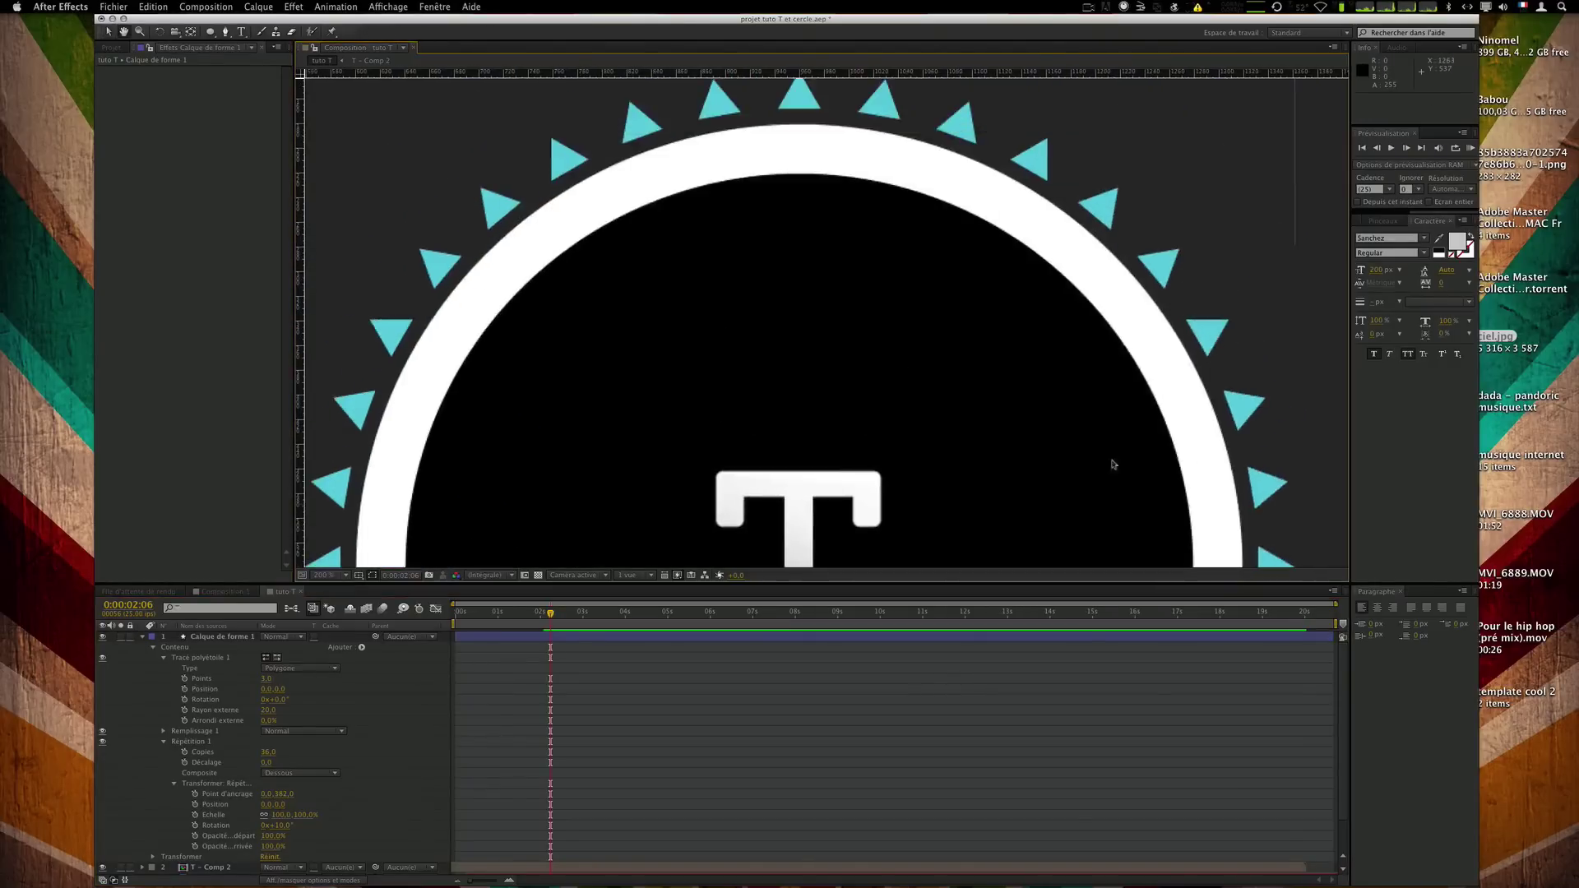
{"action": "left_click_drag", "start_coordinate": [764, 532], "coordinate": [758, 148]}
{"action": "scroll", "coordinate": [790, 272], "scroll_direction": "down", "scroll_amount": 2}
{"action": "scroll", "coordinate": [796, 346], "scroll_direction": "down", "scroll_amount": 2}
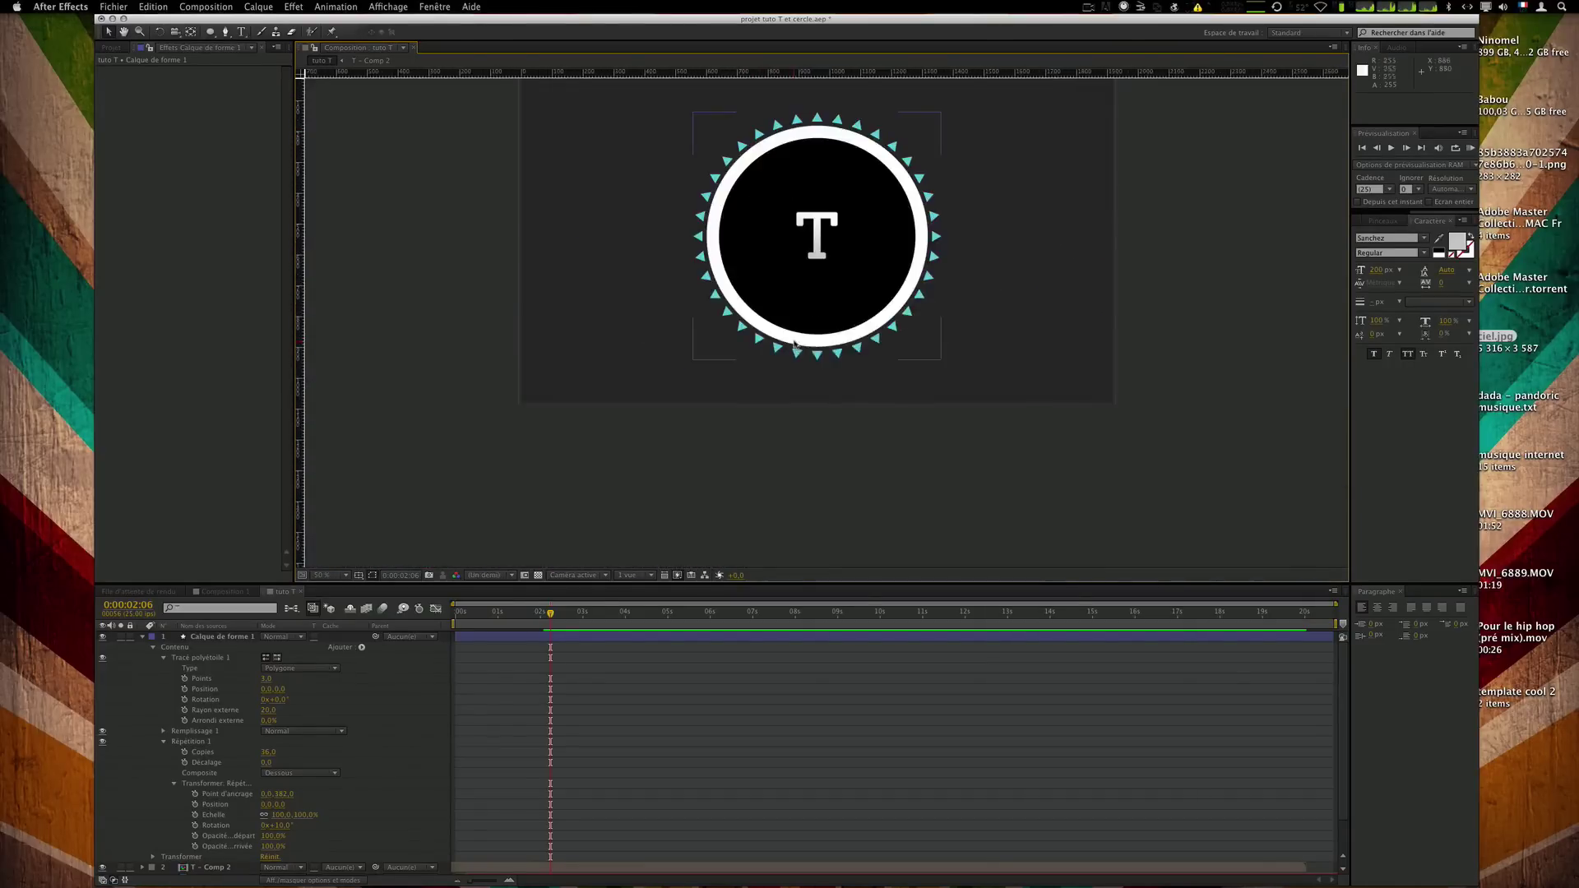
{"action": "left_click_drag", "start_coordinate": [829, 256], "coordinate": [830, 353]}
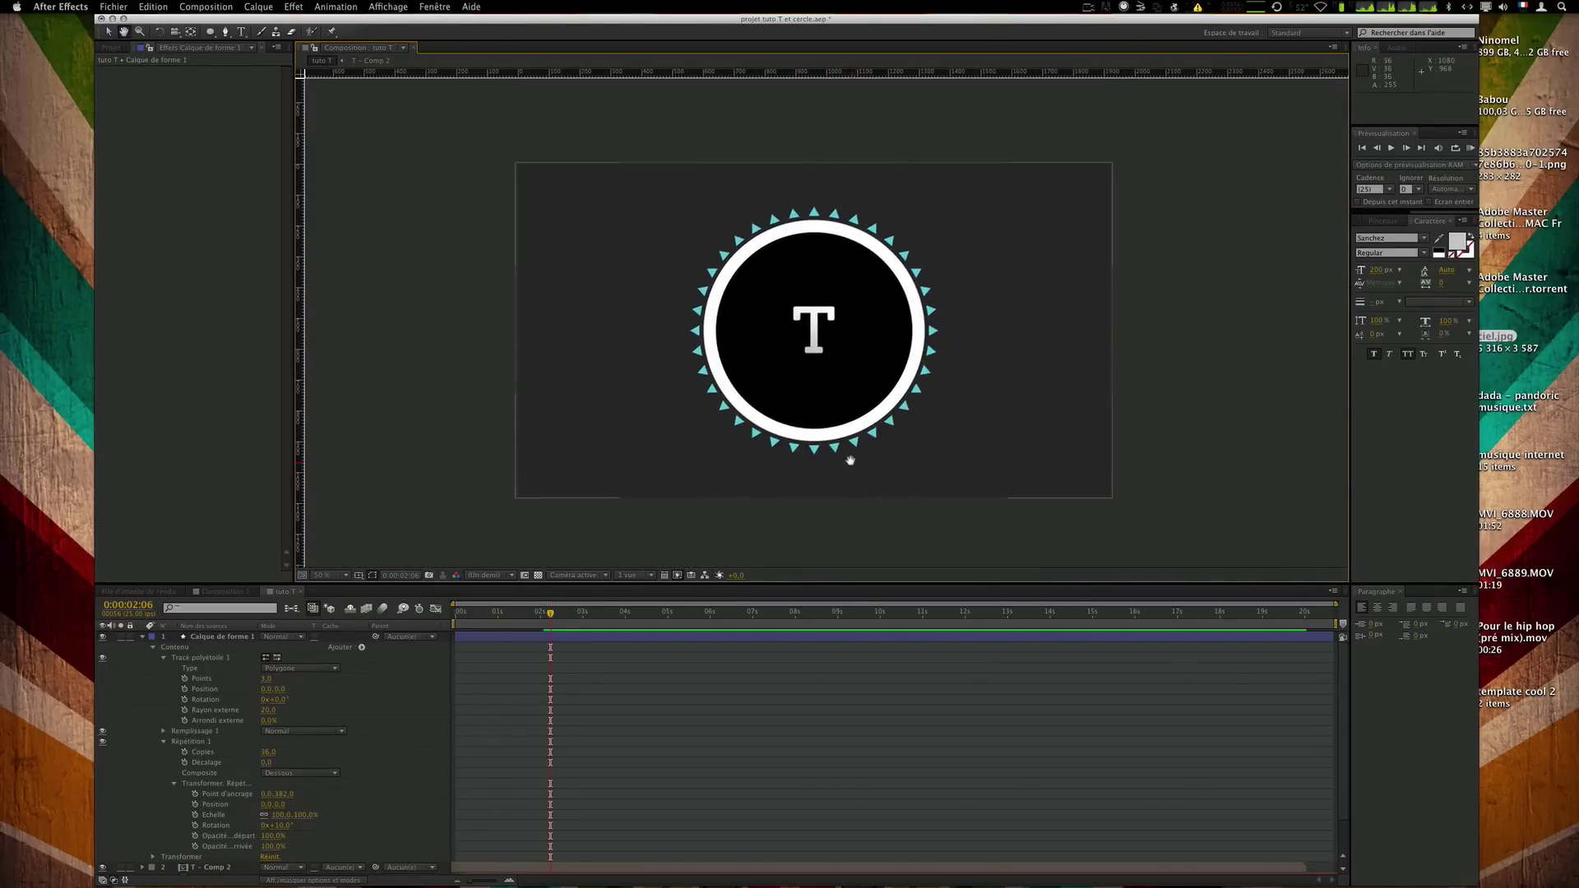
{"action": "scroll", "coordinate": [850, 451], "scroll_direction": "down", "scroll_amount": 2}
Move the playhead to 0:00:02:11, examine the finished logo in Composition 1, and return to "tuto T".
{"action": "mouse_move", "coordinate": [549, 625]}
{"action": "left_mouse_down"}
{"action": "mouse_move", "coordinate": [592, 626]}
{"action": "mouse_move", "coordinate": [559, 626]}
{"action": "left_mouse_up"}
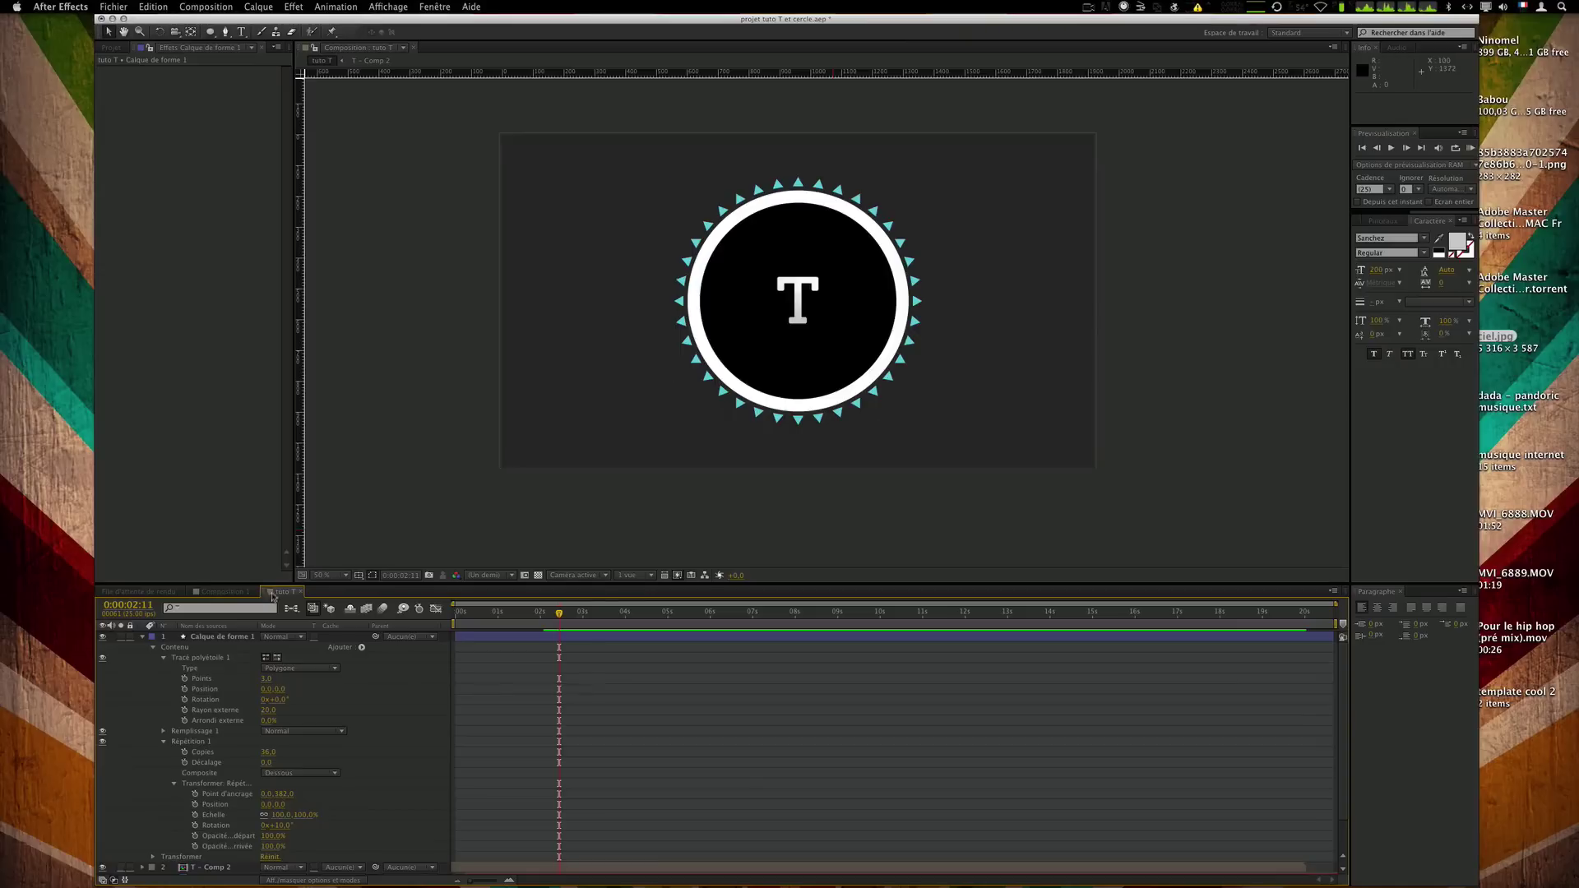
{"action": "left_click", "coordinate": [226, 592]}
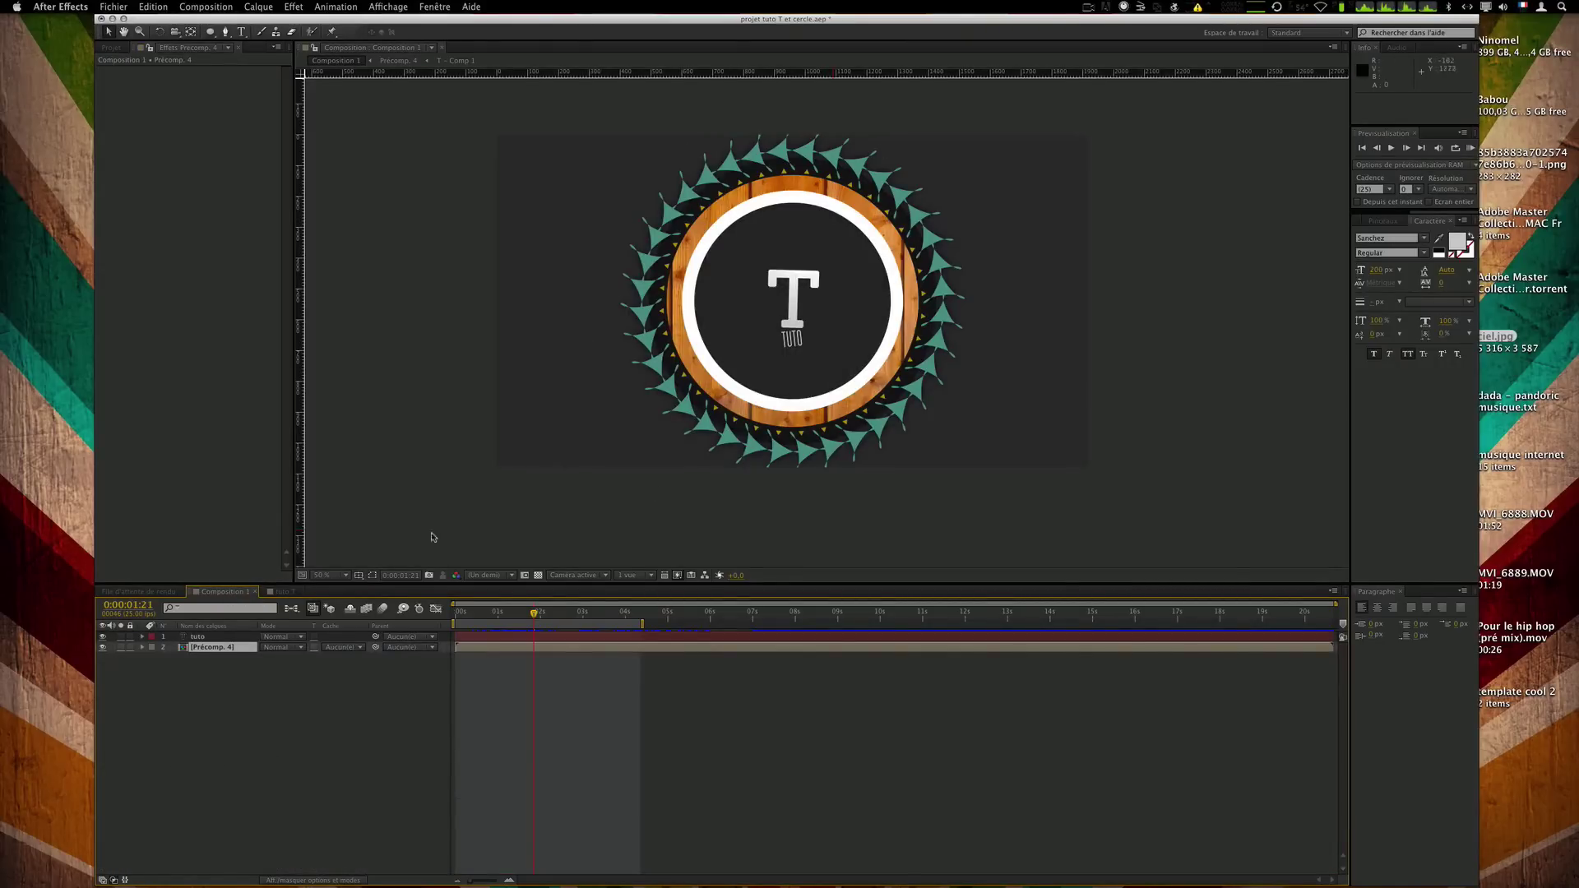
{"action": "left_click", "coordinate": [285, 593]}
Try increasing the vertical anchor point value of the triangle layer's repeater, and undo the change.
{"action": "left_click", "coordinate": [212, 635]}
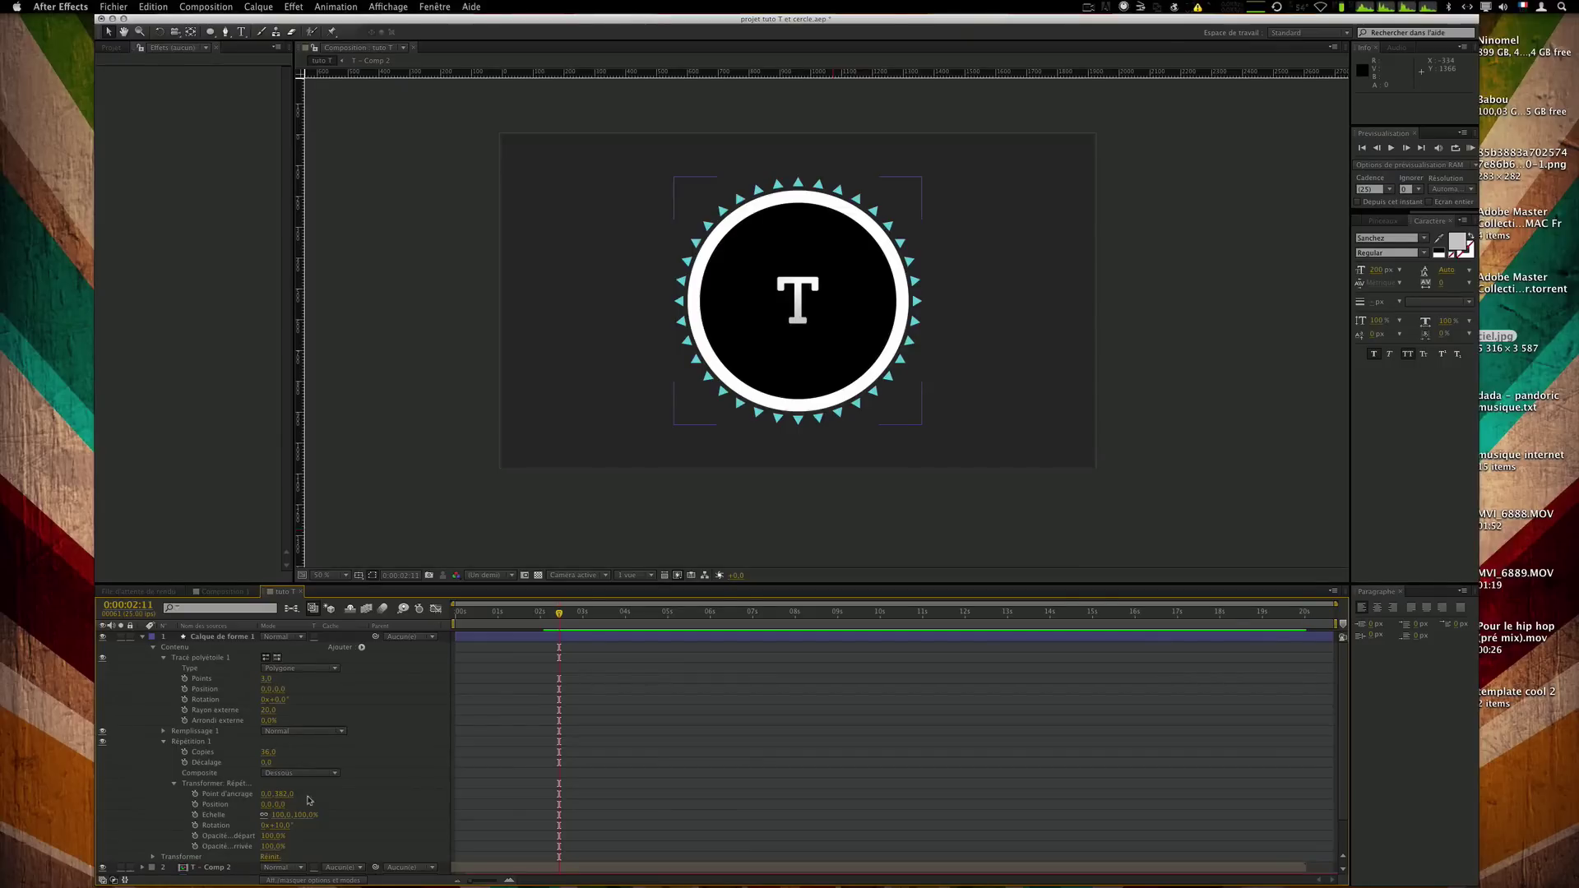
{"action": "left_click_drag", "start_coordinate": [284, 795], "coordinate": [316, 797]}
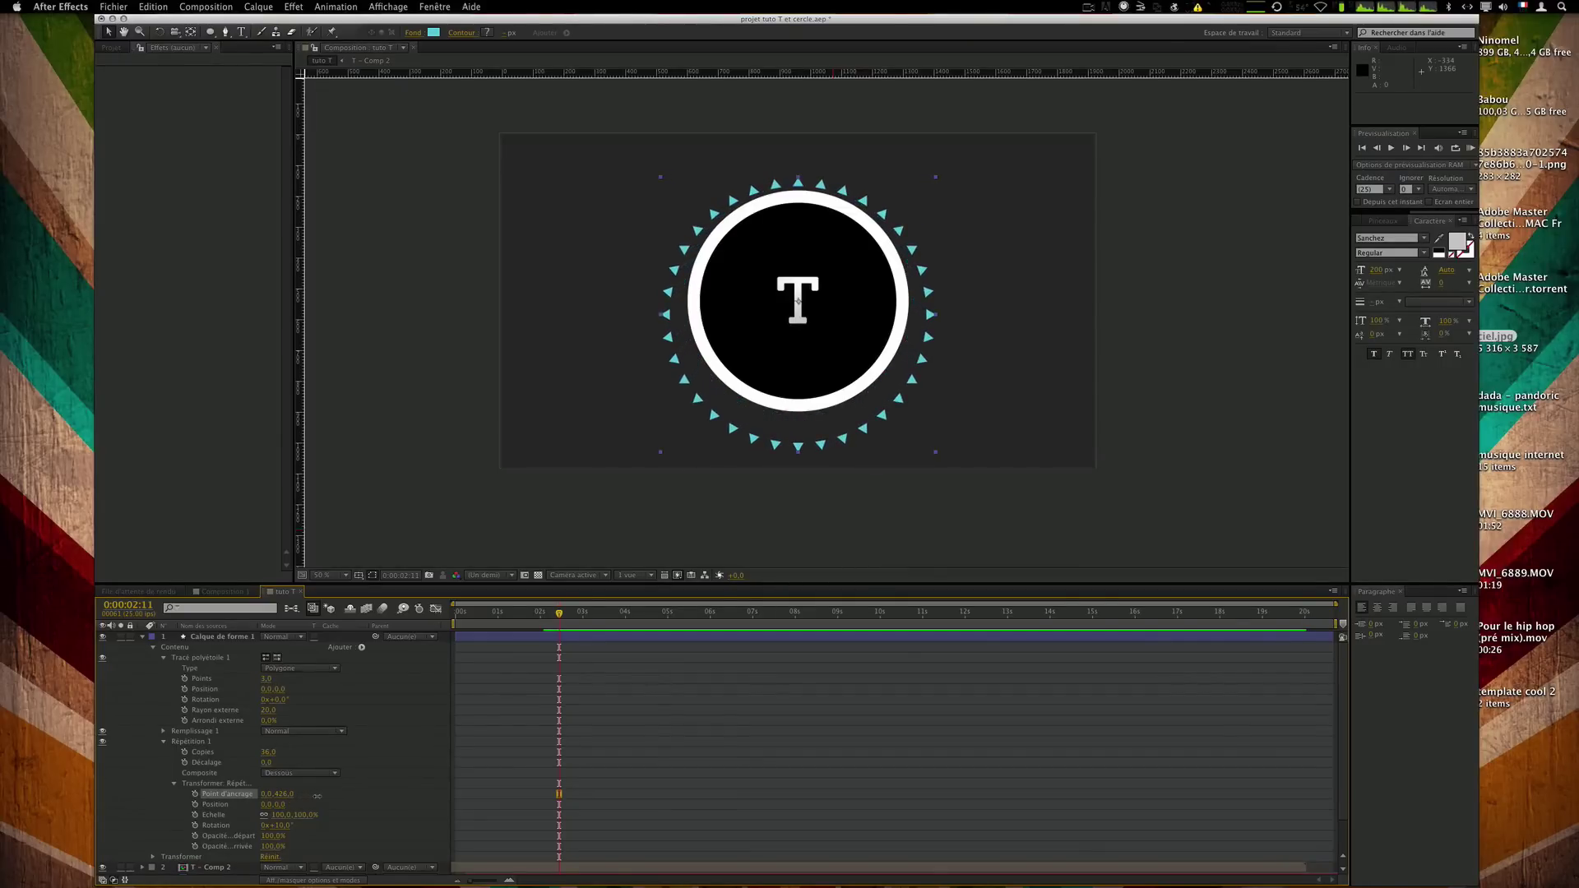
{"action": "key", "text": "super+z"}
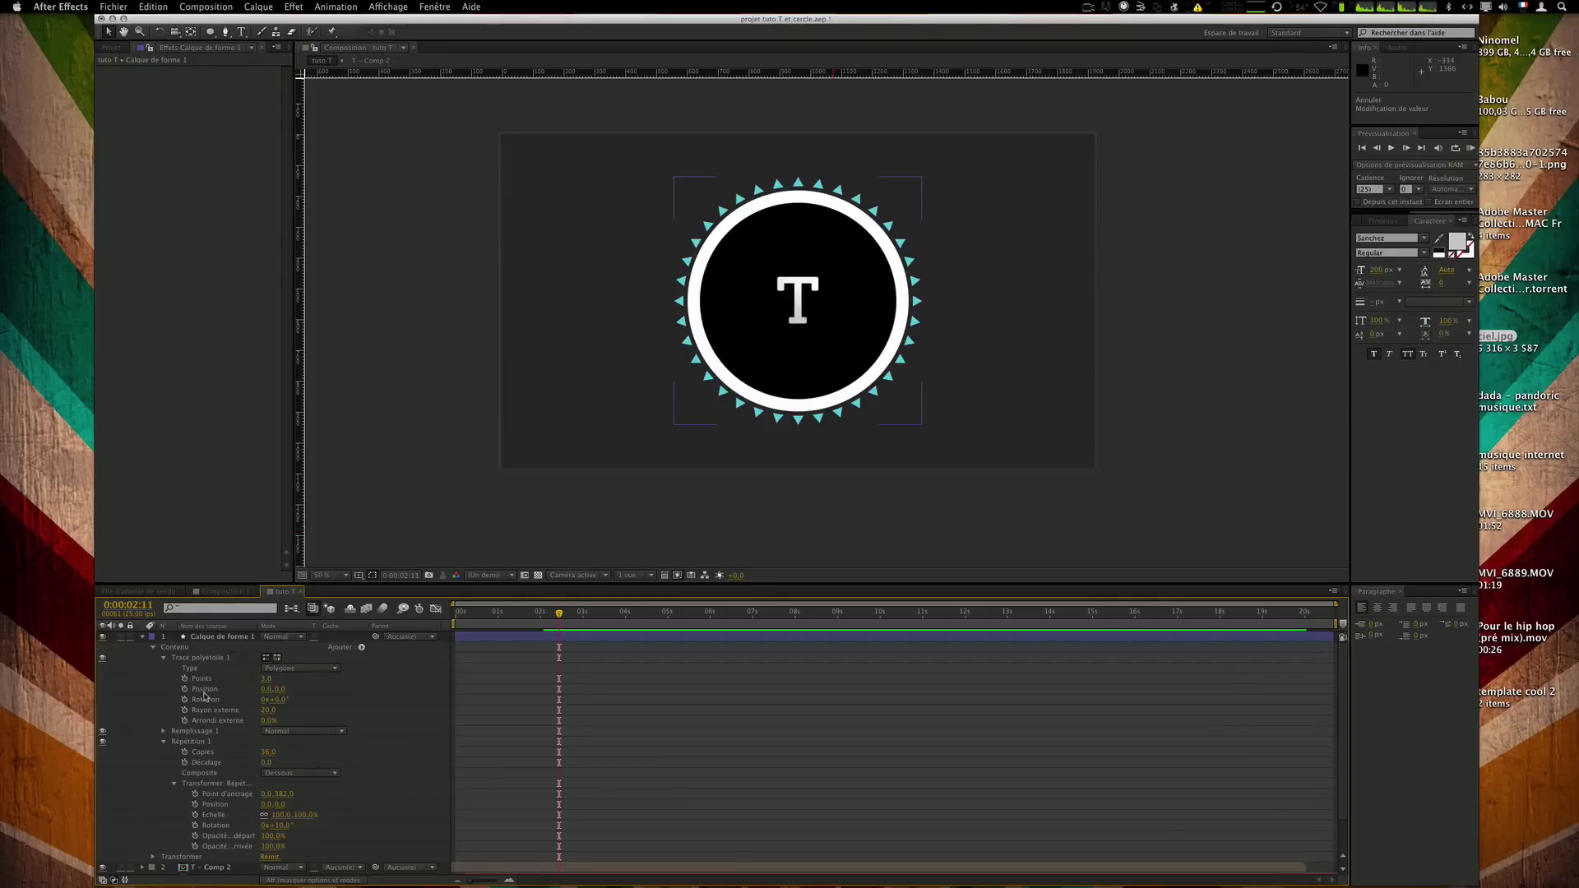
Widen the triangle ring by shifting the triangle path's vertical position to about -69.
{"action": "left_click_drag", "start_coordinate": [280, 696], "coordinate": [246, 690]}
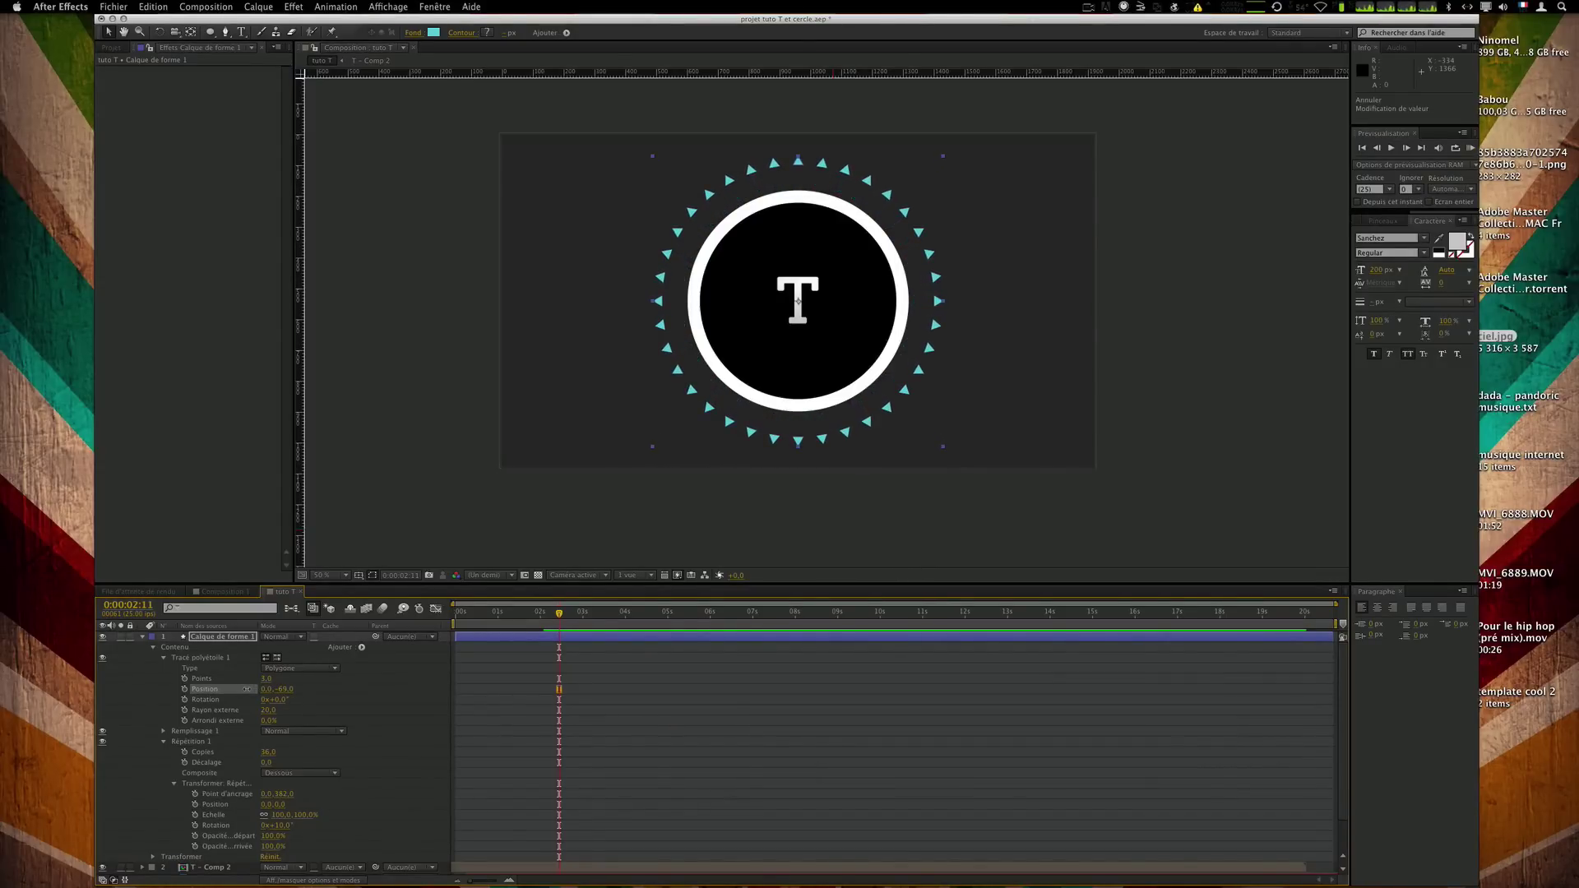
Set the vertical position of the triangle's polystar path to -65 in the tuto T composition.
{"action": "left_click", "coordinate": [284, 689]}
{"action": "type", "text": "-65"}
{"action": "key", "text": "Return"}
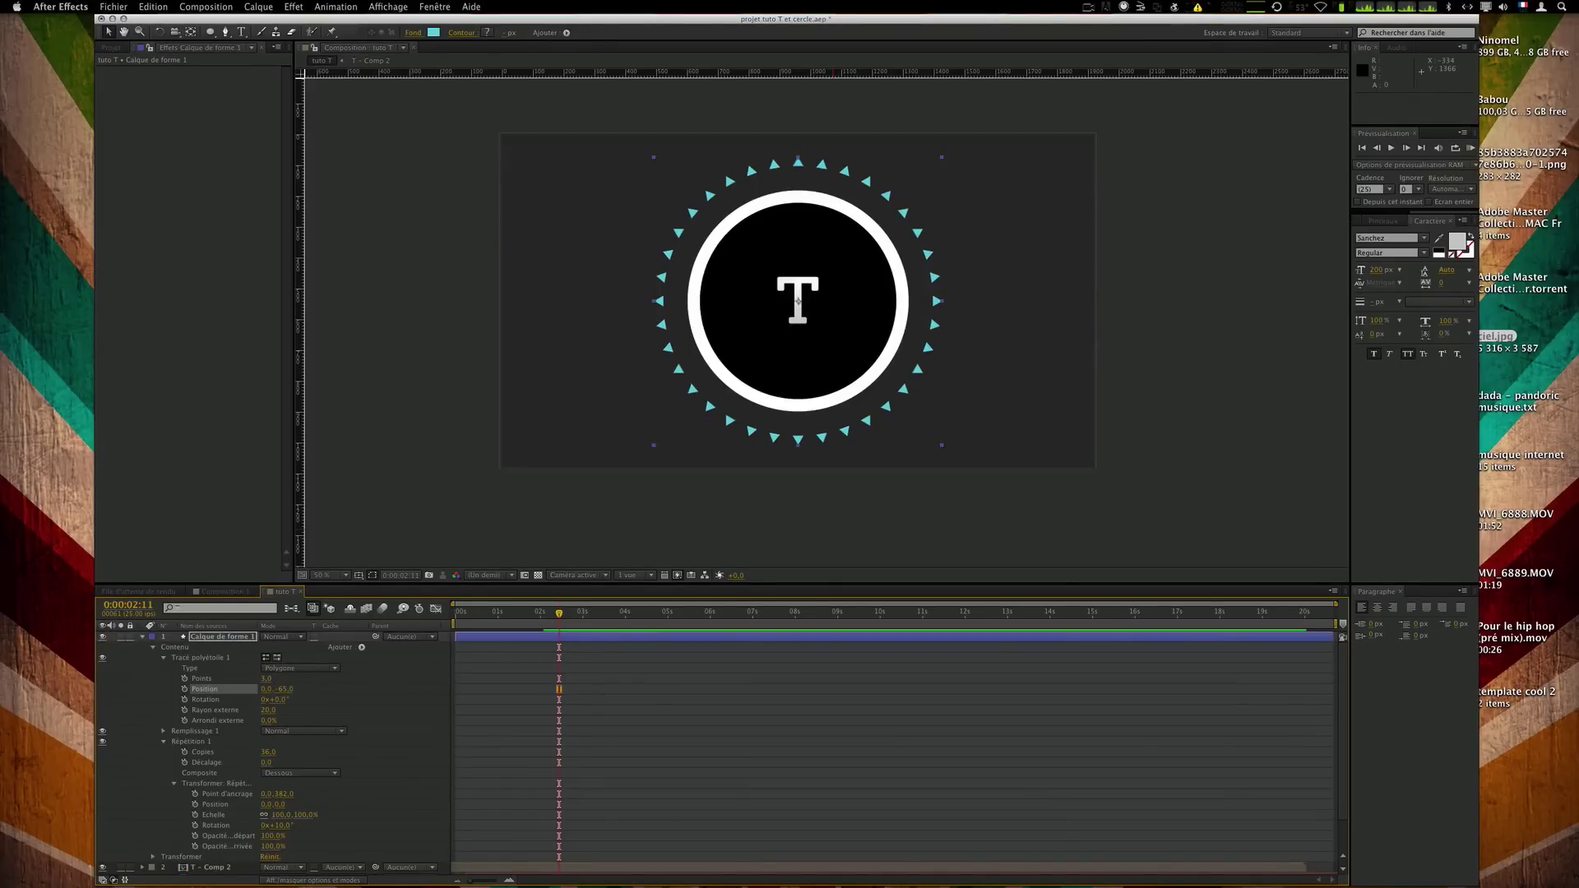
{"action": "left_click", "coordinate": [747, 738]}
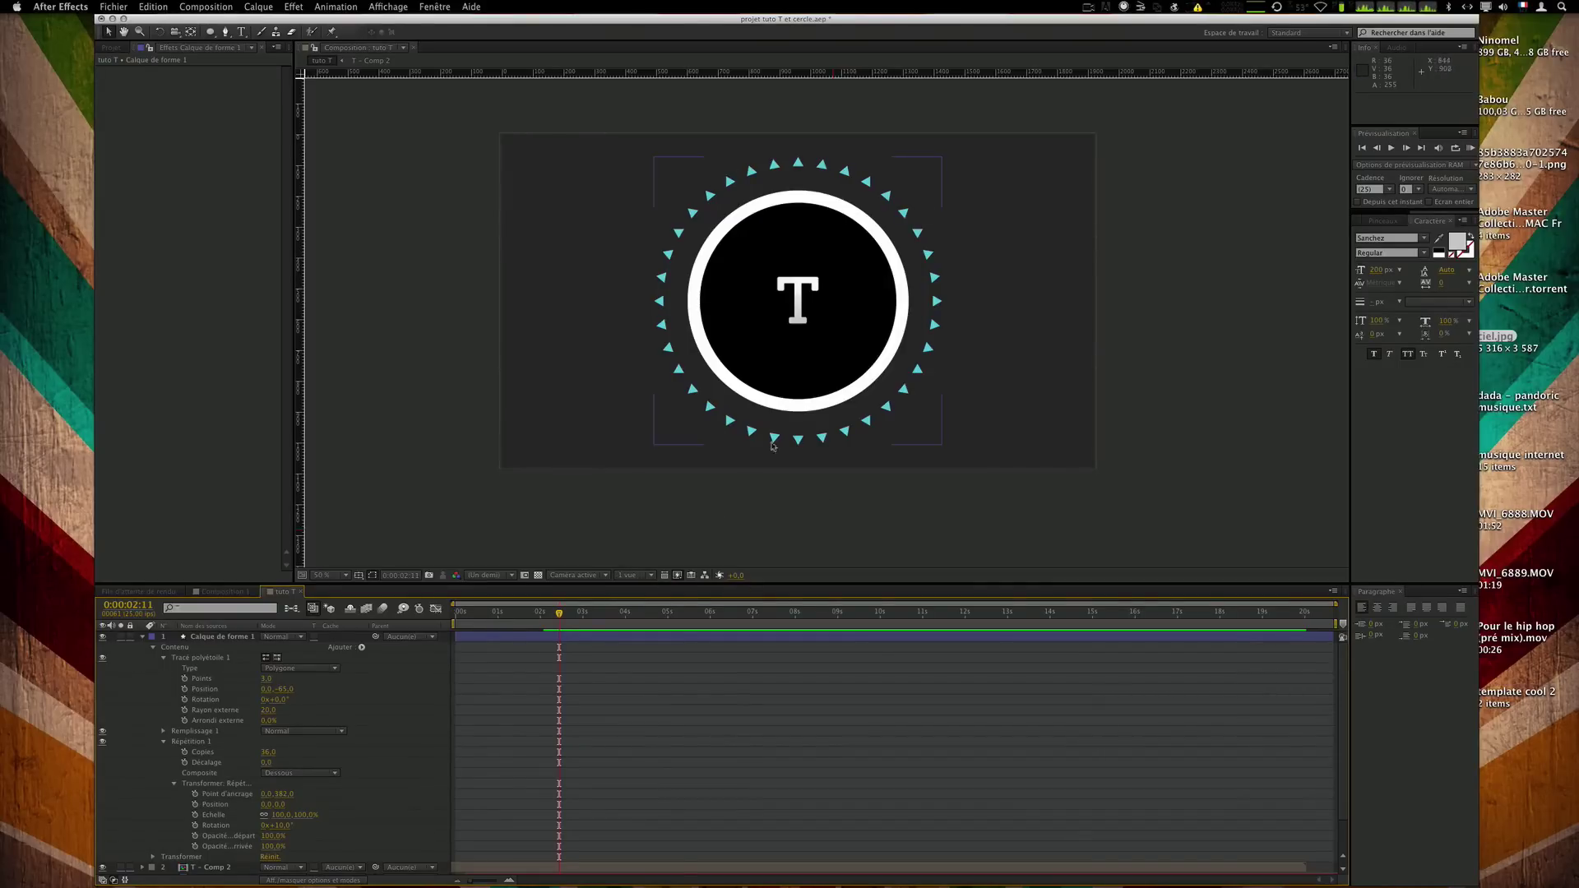
Preview the finished reference animation in Composition 1, scrub to the triangle ring's appearance, and return to the tuto T composition.
{"action": "scroll", "coordinate": [533, 811], "scroll_direction": "down", "scroll_amount": 1}
{"action": "scroll", "coordinate": [533, 810], "scroll_direction": "up", "scroll_amount": 1}
{"action": "left_click", "coordinate": [558, 617]}
{"action": "left_click", "coordinate": [231, 592]}
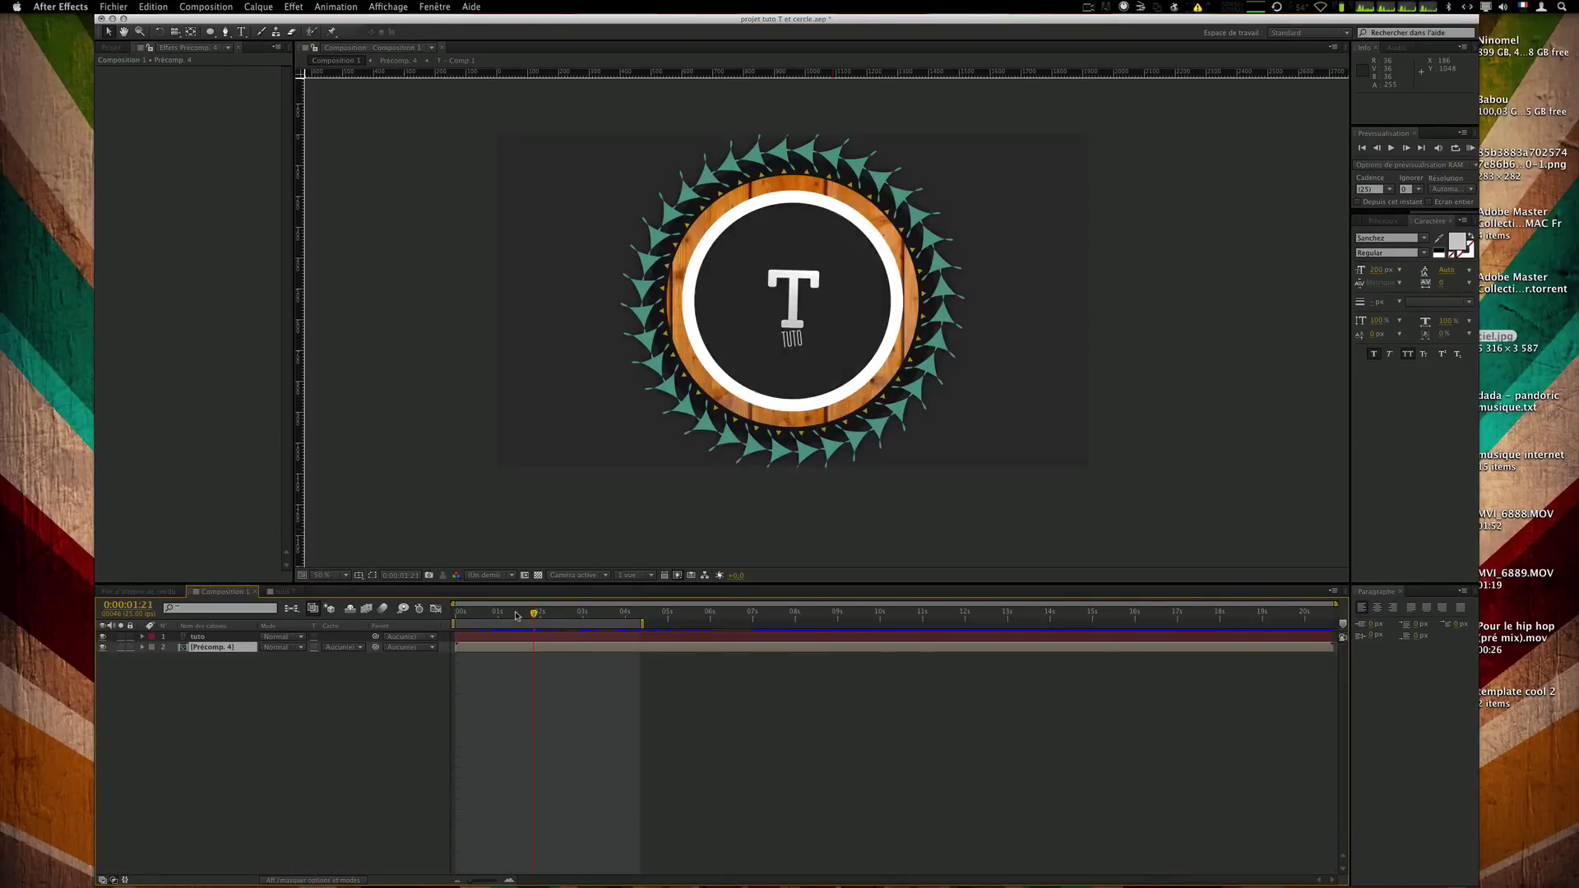
{"action": "key", "text": "KP_0"}
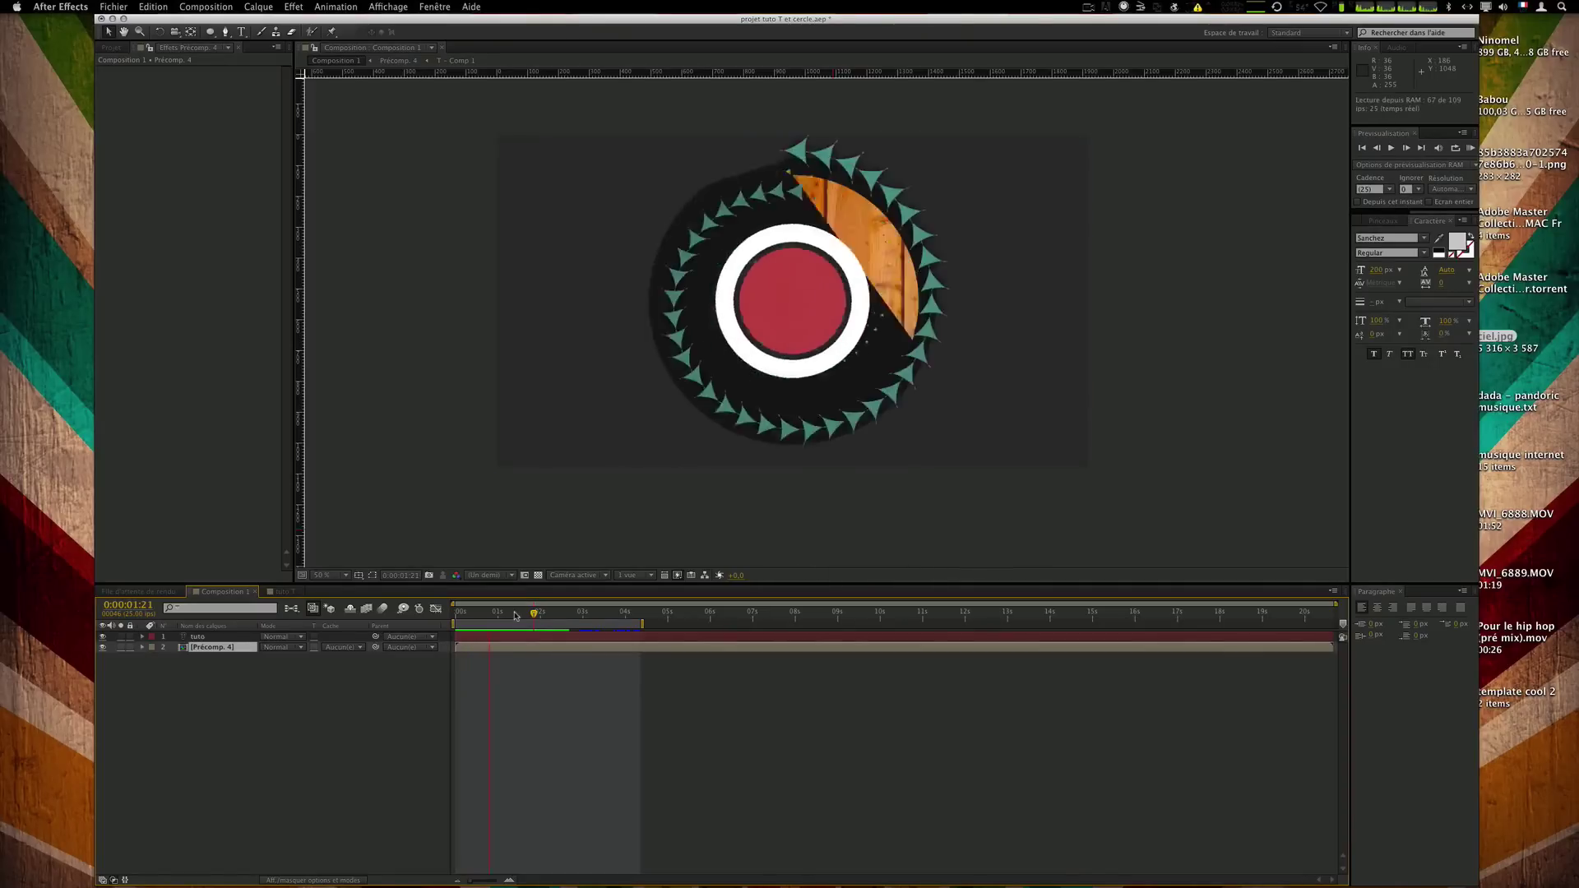
{"action": "mouse_move", "coordinate": [517, 615]}
{"action": "left_mouse_down"}
{"action": "mouse_move", "coordinate": [473, 621]}
{"action": "mouse_move", "coordinate": [503, 616]}
{"action": "left_mouse_up"}
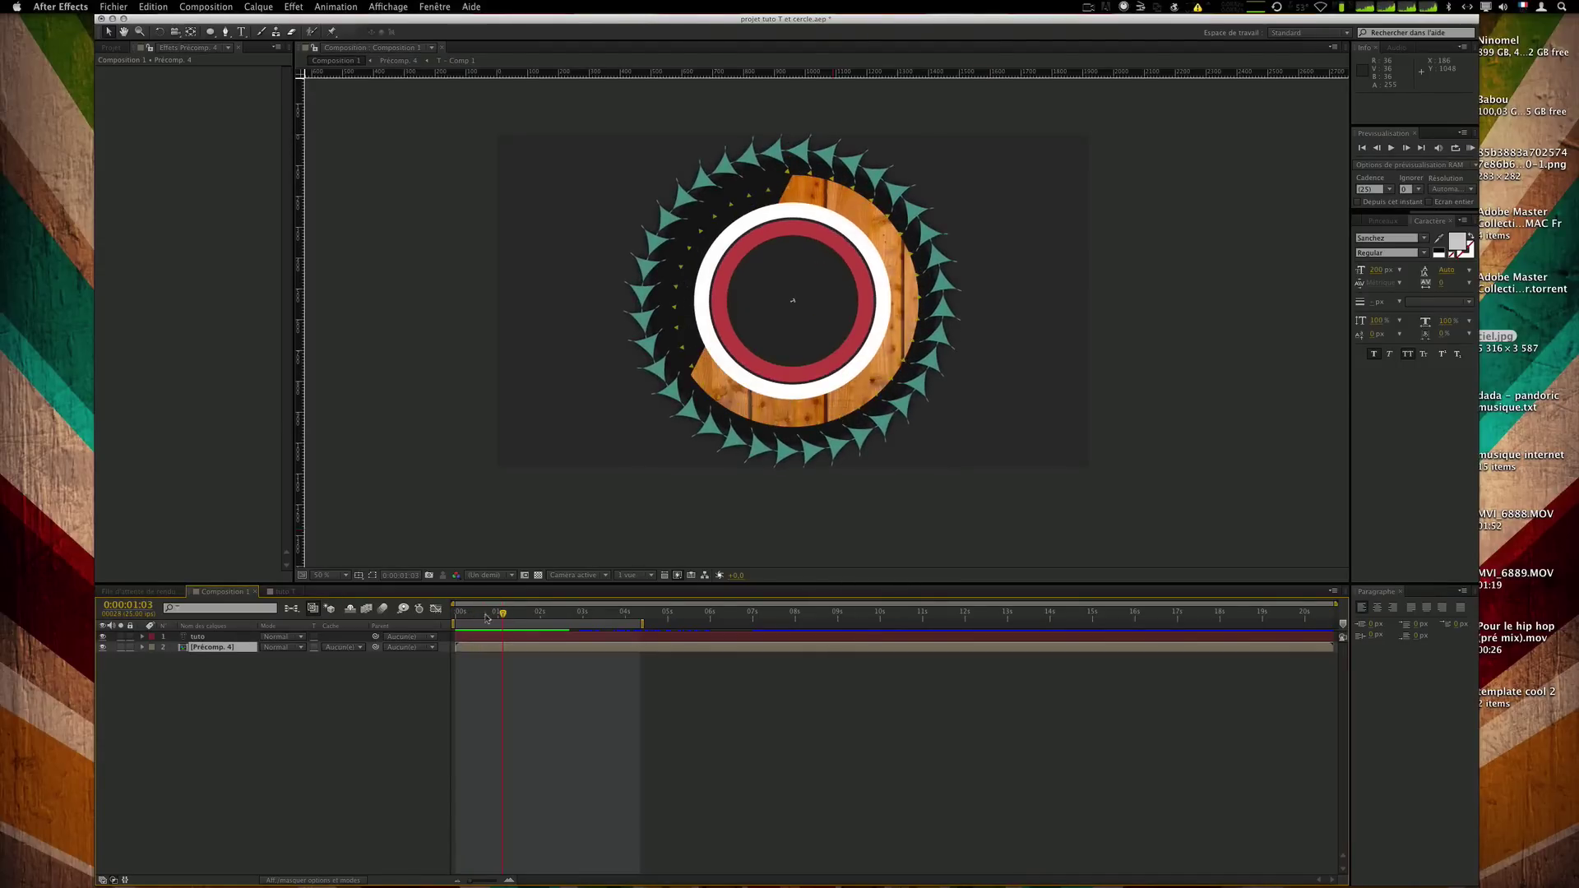
{"action": "left_click", "coordinate": [289, 593]}
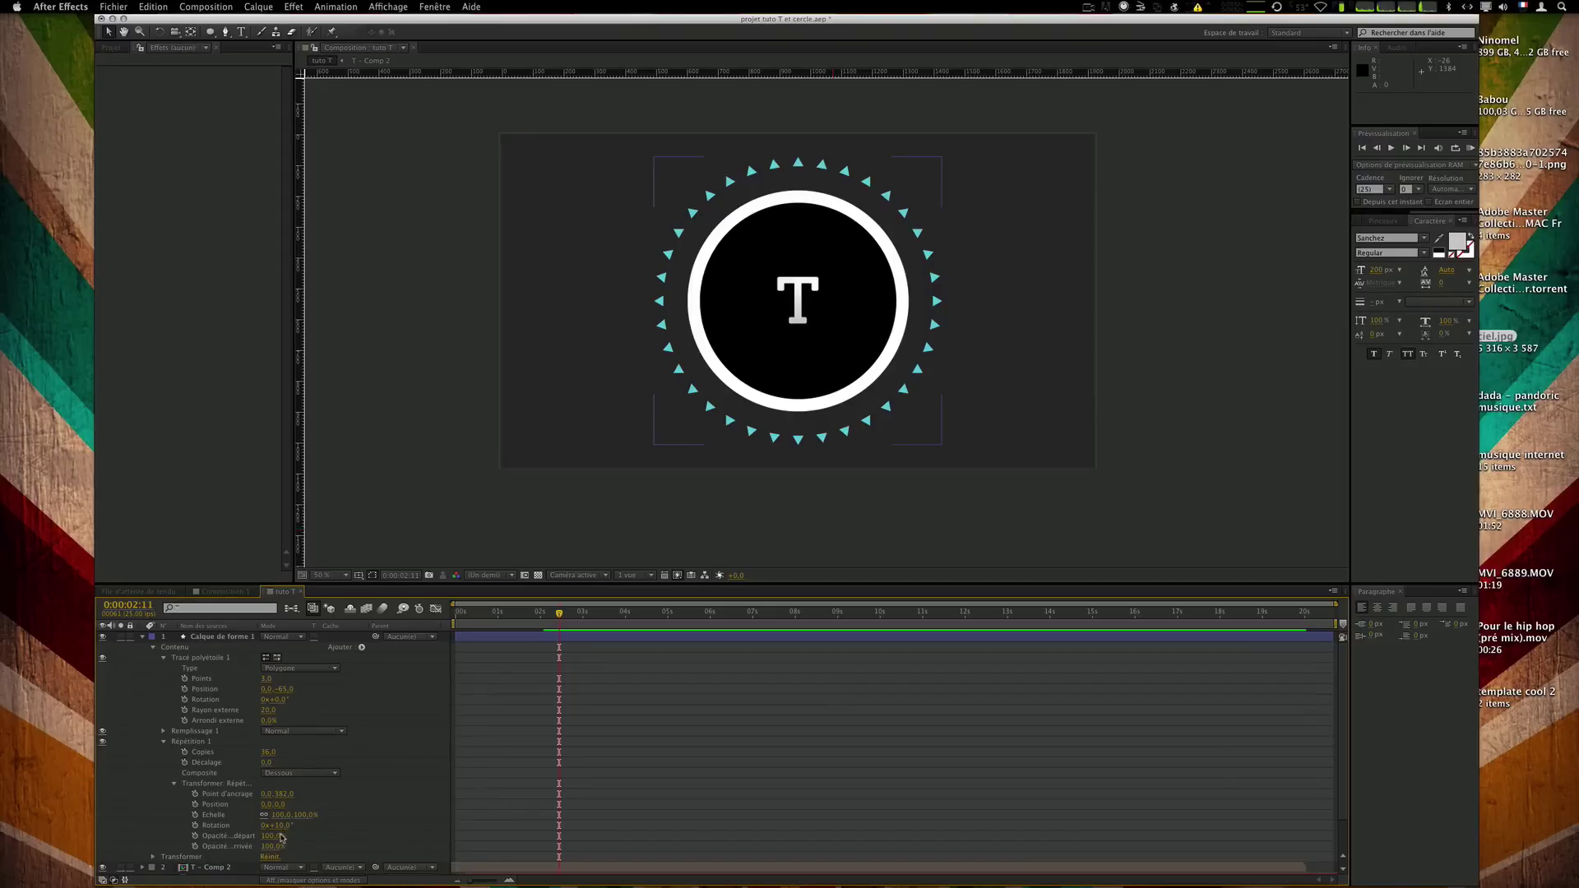
Try a 0% start opacity and a larger rotation on the repeater's copies, restoring the original settings.
{"action": "left_click_drag", "start_coordinate": [274, 836], "coordinate": [303, 837]}
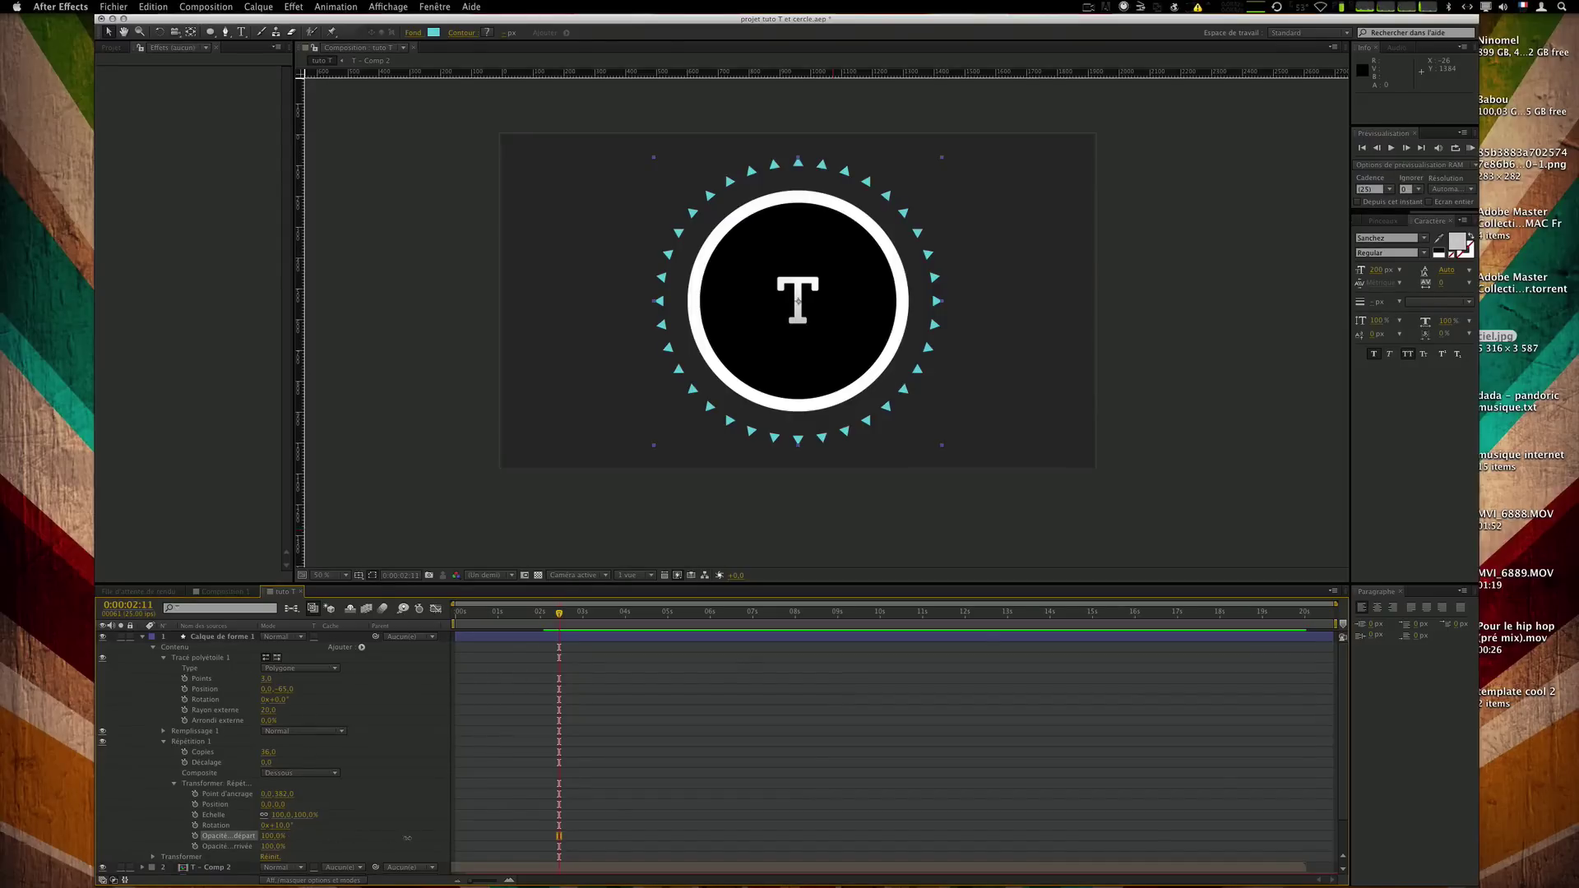
{"action": "left_click_drag", "start_coordinate": [484, 840], "coordinate": [263, 840]}
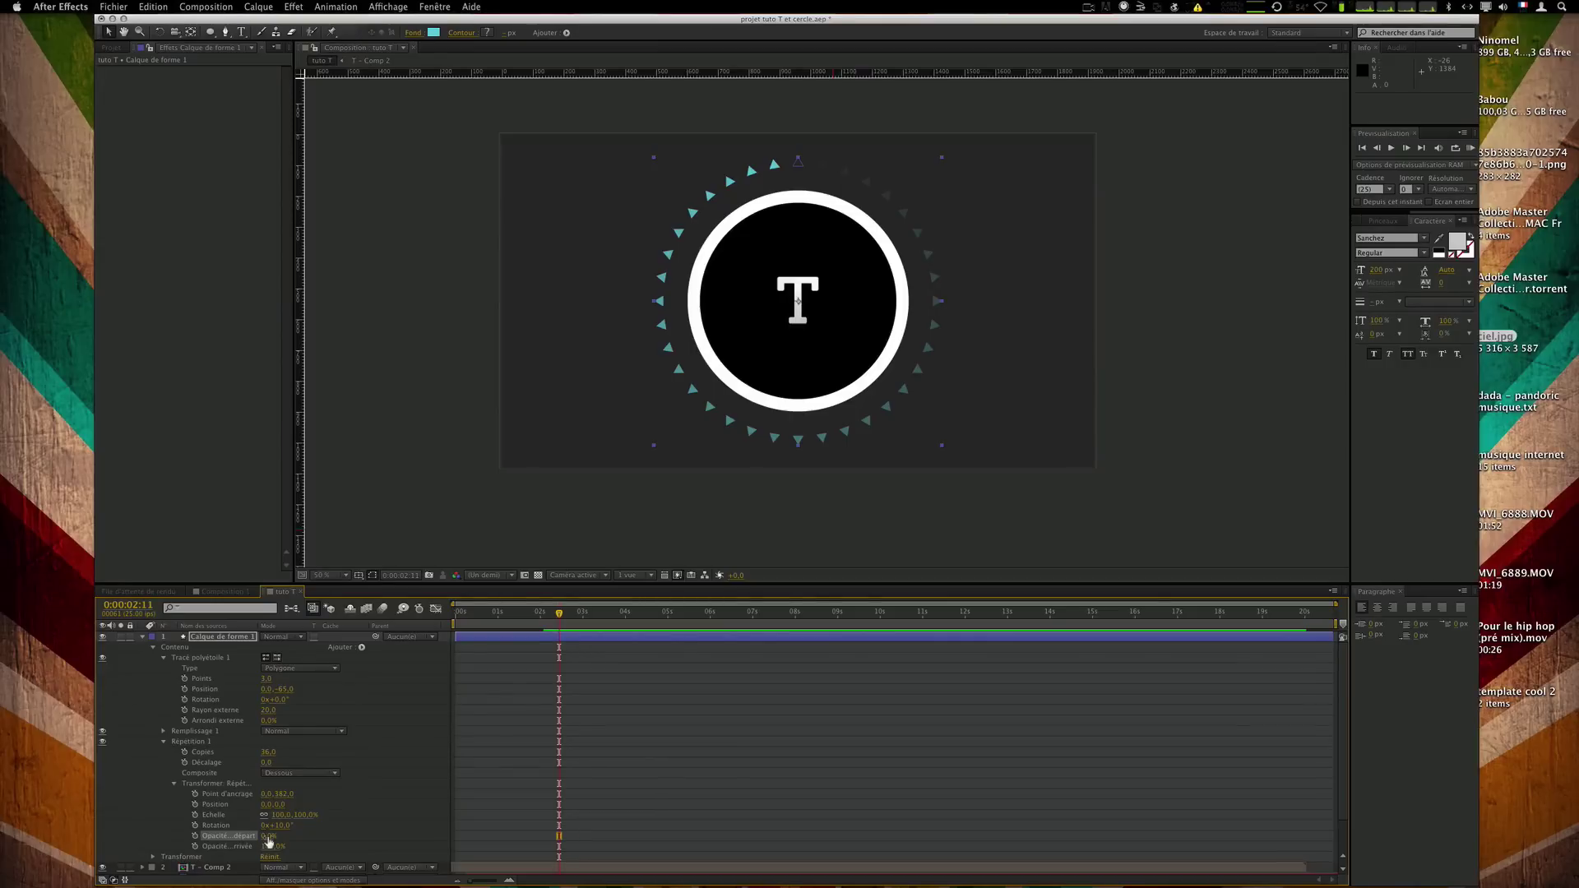
{"action": "left_click_drag", "start_coordinate": [261, 838], "coordinate": [459, 845]}
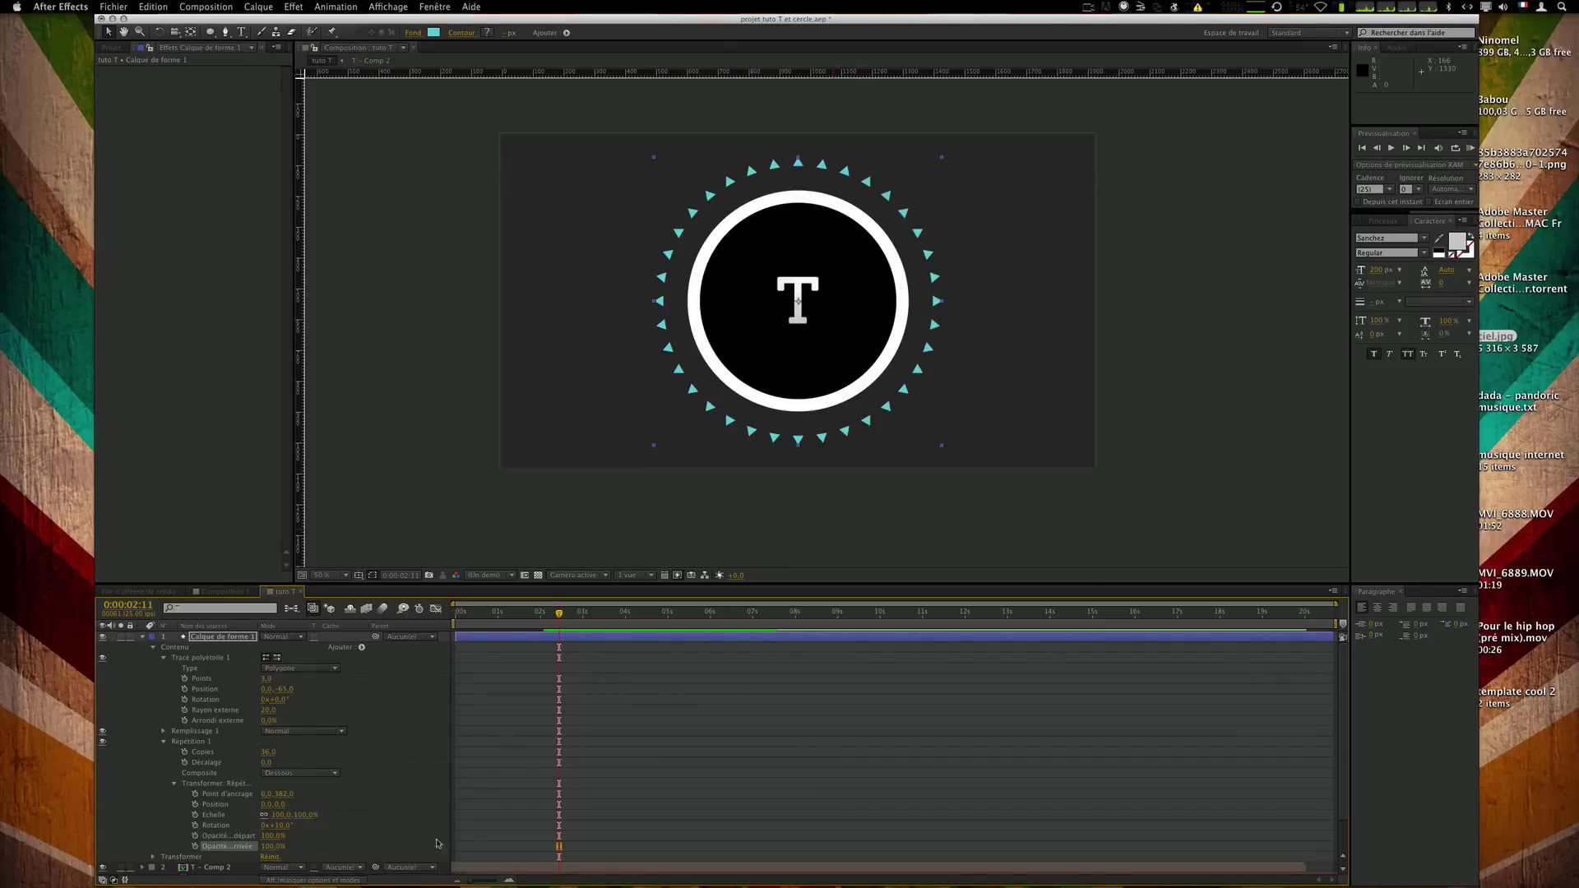
{"action": "left_click_drag", "start_coordinate": [278, 826], "coordinate": [301, 831]}
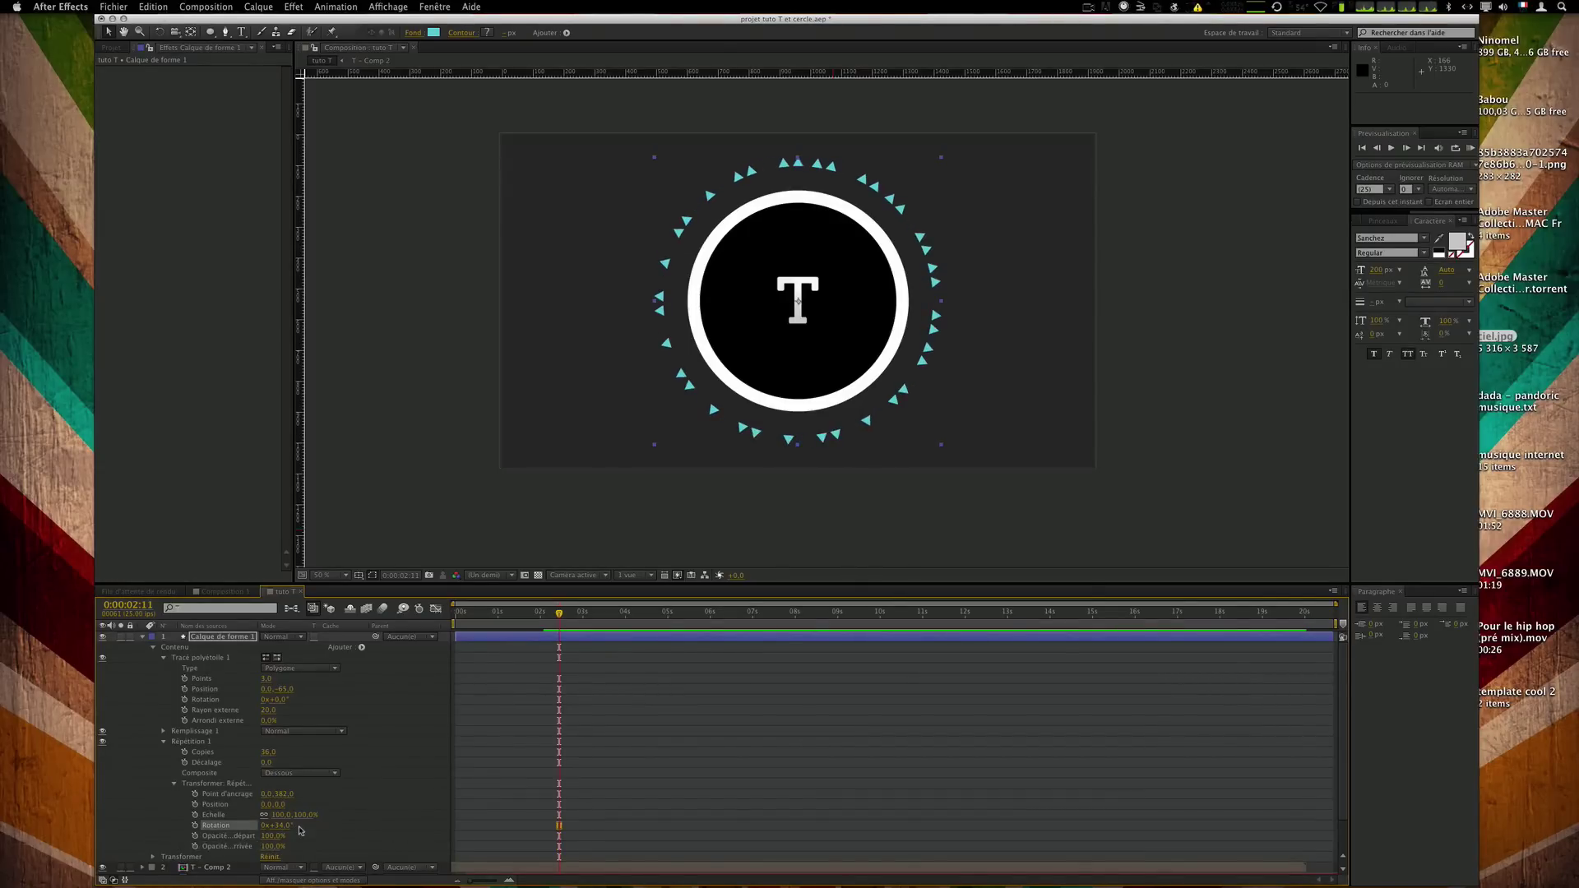
{"action": "key", "text": "super+z"}
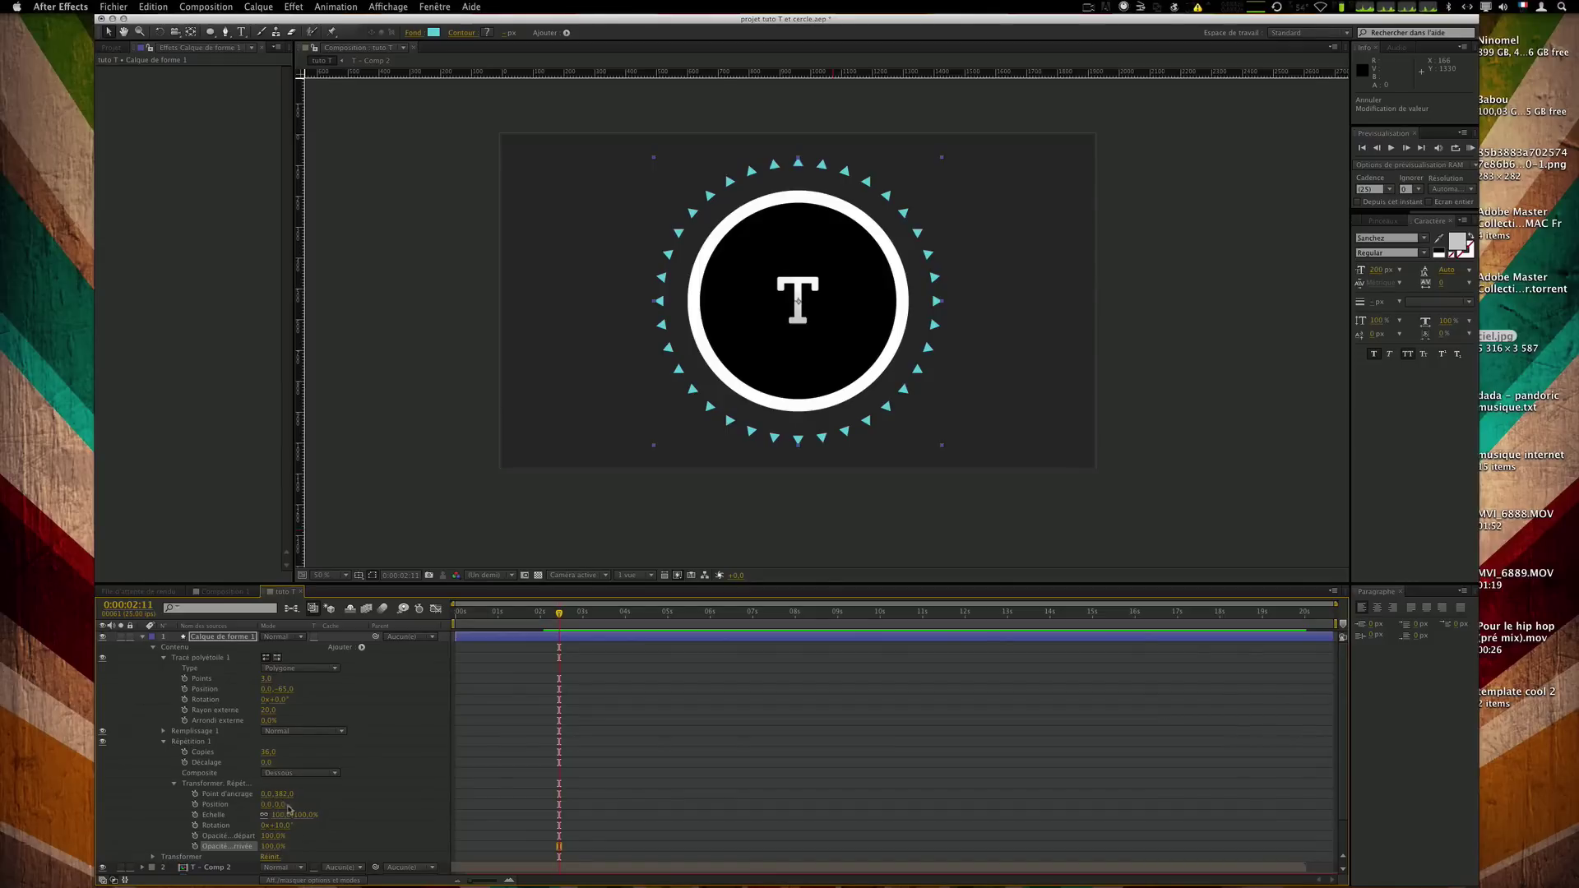
{"action": "mouse_move", "coordinate": [301, 816]}
{"action": "left_mouse_down"}
{"action": "mouse_move", "coordinate": [322, 815]}
{"action": "mouse_move", "coordinate": [272, 815]}
{"action": "mouse_move", "coordinate": [304, 814]}
{"action": "left_mouse_up"}
Animate the repeater's scale with a 100% keyframe at 0:00:02:11 and a 0% keyframe at 0:00:00:24.
{"action": "mouse_move", "coordinate": [572, 615]}
{"action": "left_mouse_down"}
{"action": "mouse_move", "coordinate": [516, 618]}
{"action": "mouse_move", "coordinate": [553, 618]}
{"action": "left_mouse_up"}
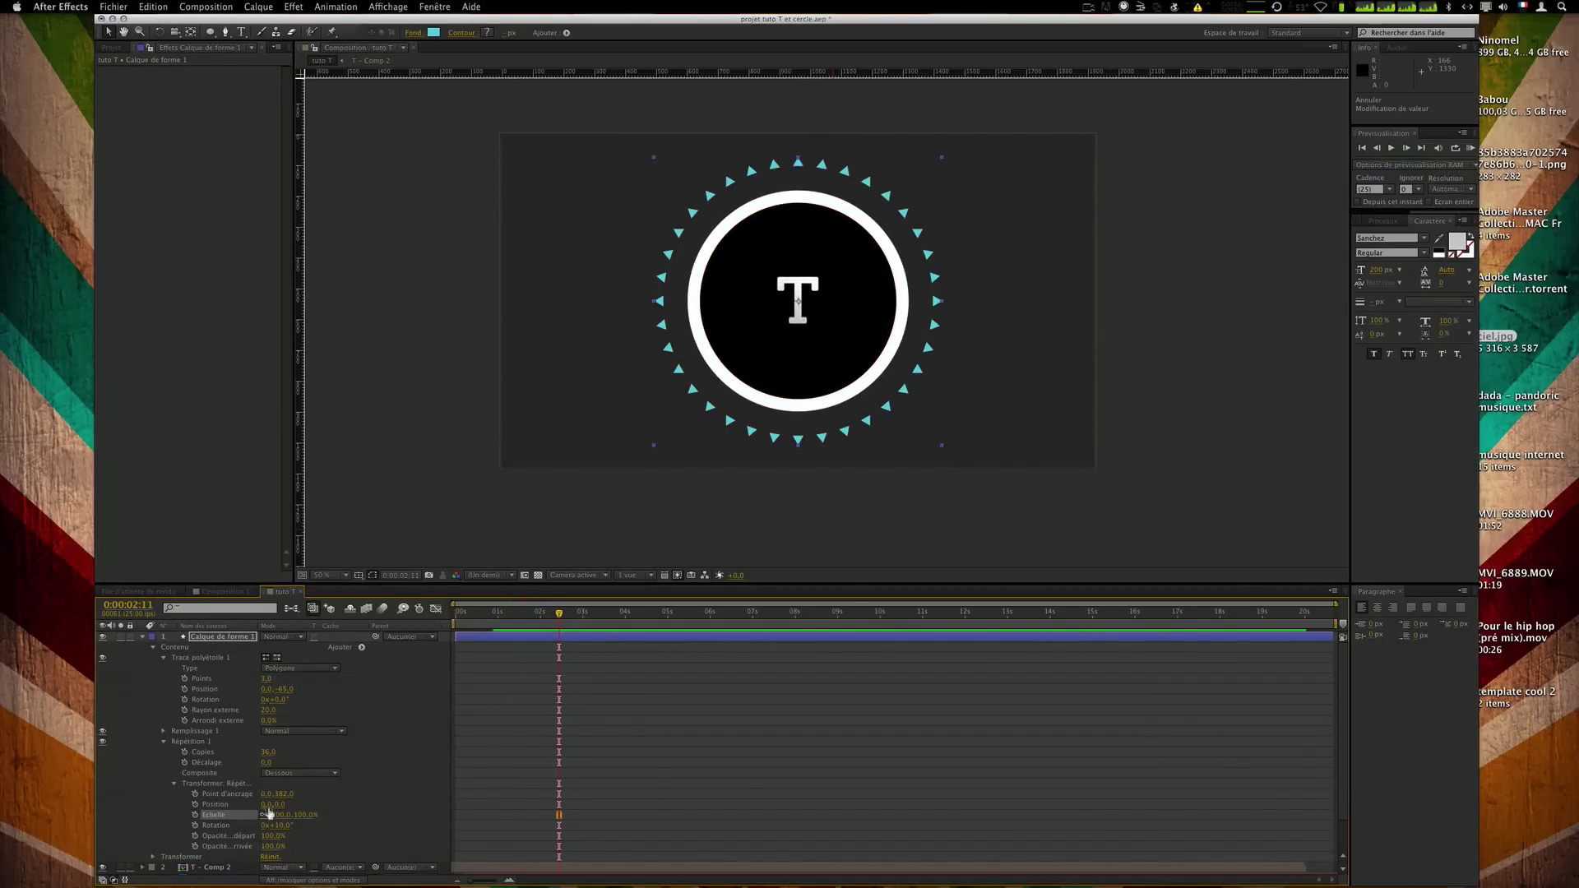
{"action": "left_click", "coordinate": [197, 815]}
{"action": "left_click_drag", "start_coordinate": [560, 619], "coordinate": [496, 622]}
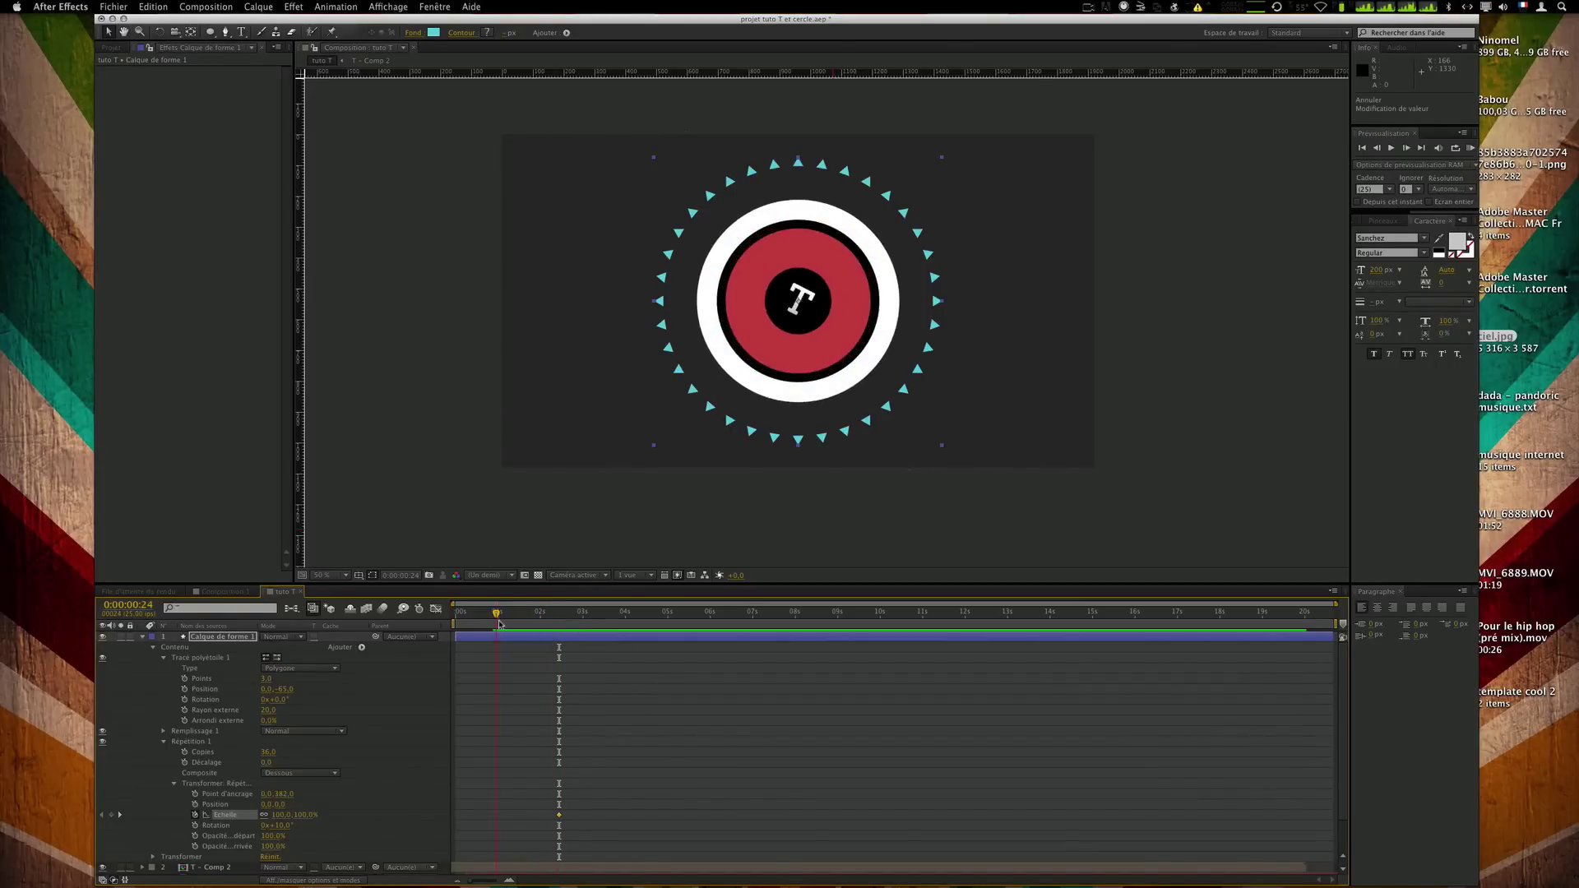
{"action": "left_click", "coordinate": [296, 815]}
{"action": "type", "text": "00"}
{"action": "key", "text": "Return"}
{"action": "left_click", "coordinate": [824, 775]}
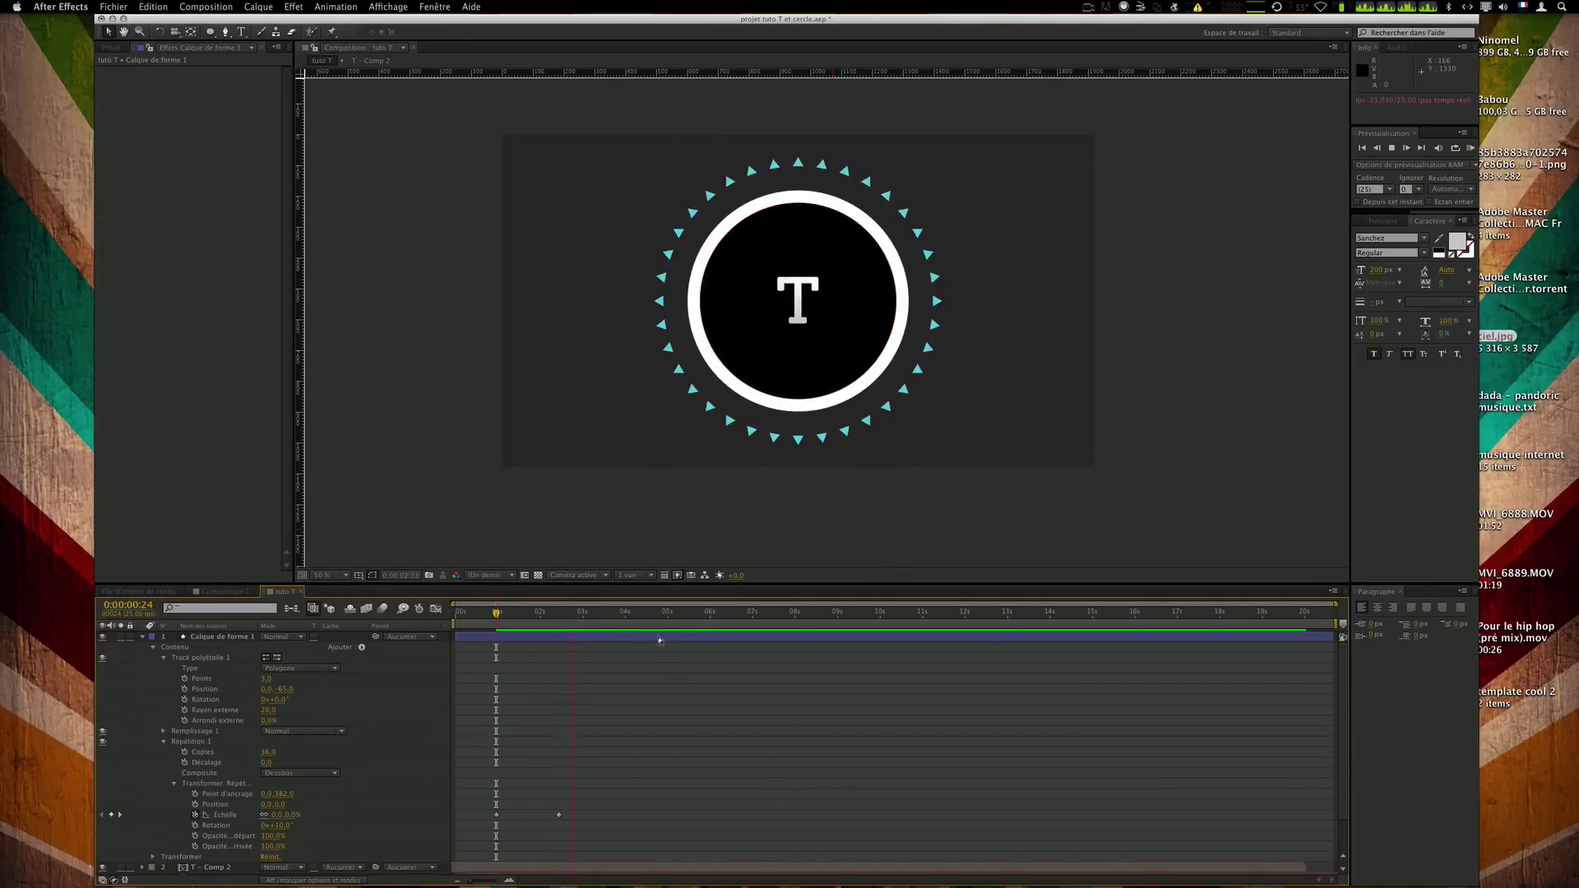
Apply easy ease to both repeater scale keyframes in the graph editor, lengthen the easing into the end keyframe, and preview.
{"action": "left_click_drag", "start_coordinate": [497, 613], "coordinate": [553, 614]}
{"action": "left_click_drag", "start_coordinate": [458, 774], "coordinate": [604, 831]}
{"action": "left_click", "coordinate": [435, 612]}
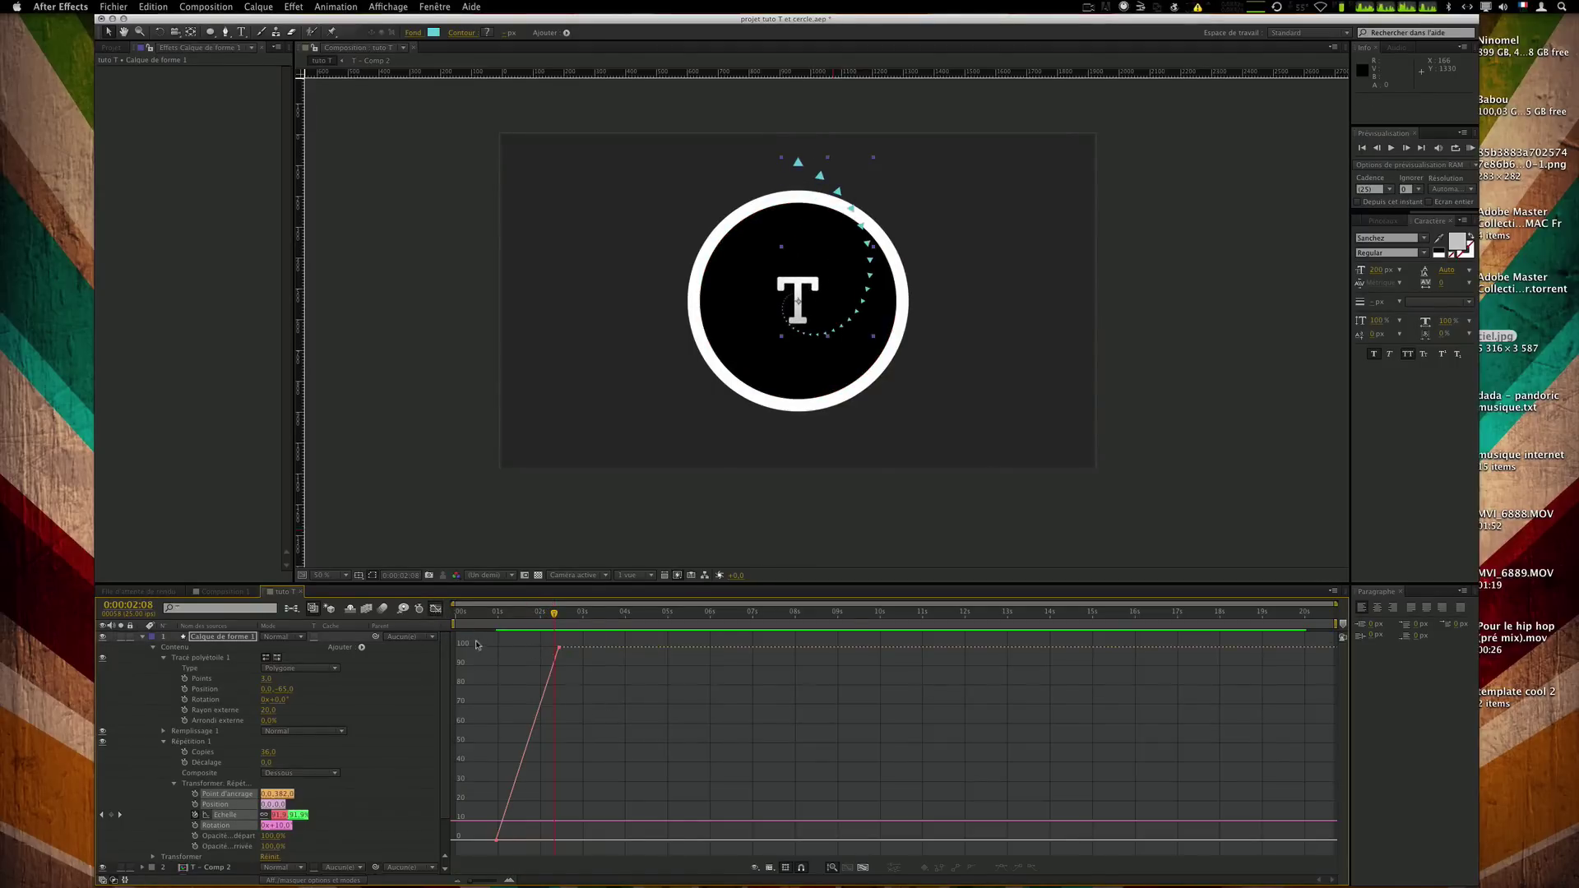
{"action": "left_click_drag", "start_coordinate": [483, 654], "coordinate": [672, 859]}
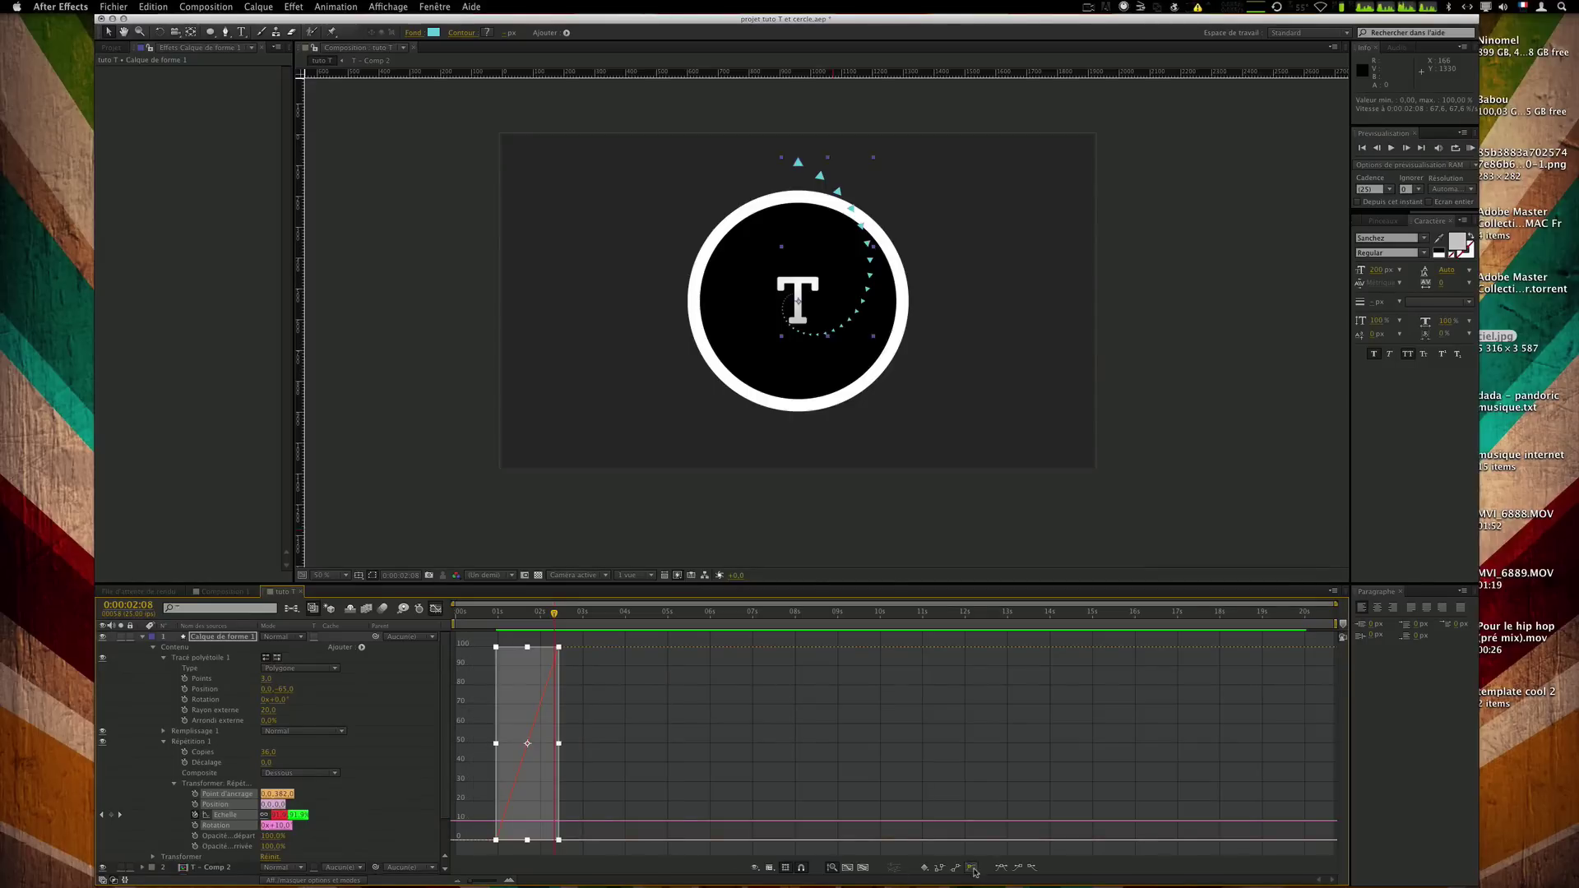
{"action": "left_click", "coordinate": [998, 871]}
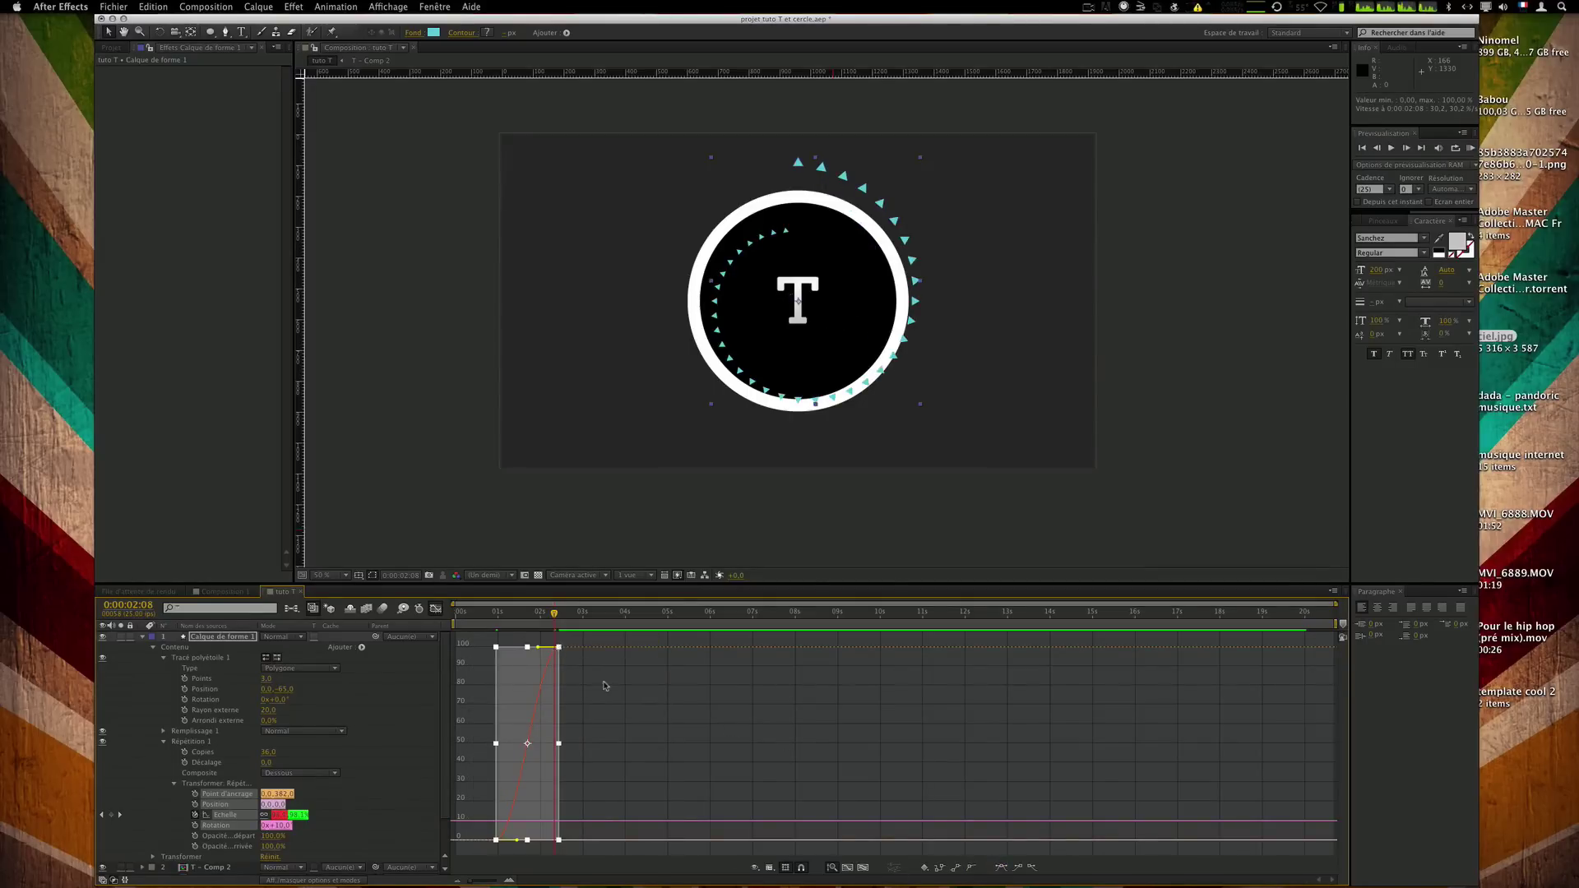
{"action": "left_click_drag", "start_coordinate": [561, 655], "coordinate": [488, 651]}
{"action": "left_click", "coordinate": [718, 722]}
{"action": "key", "text": "KP_0"}
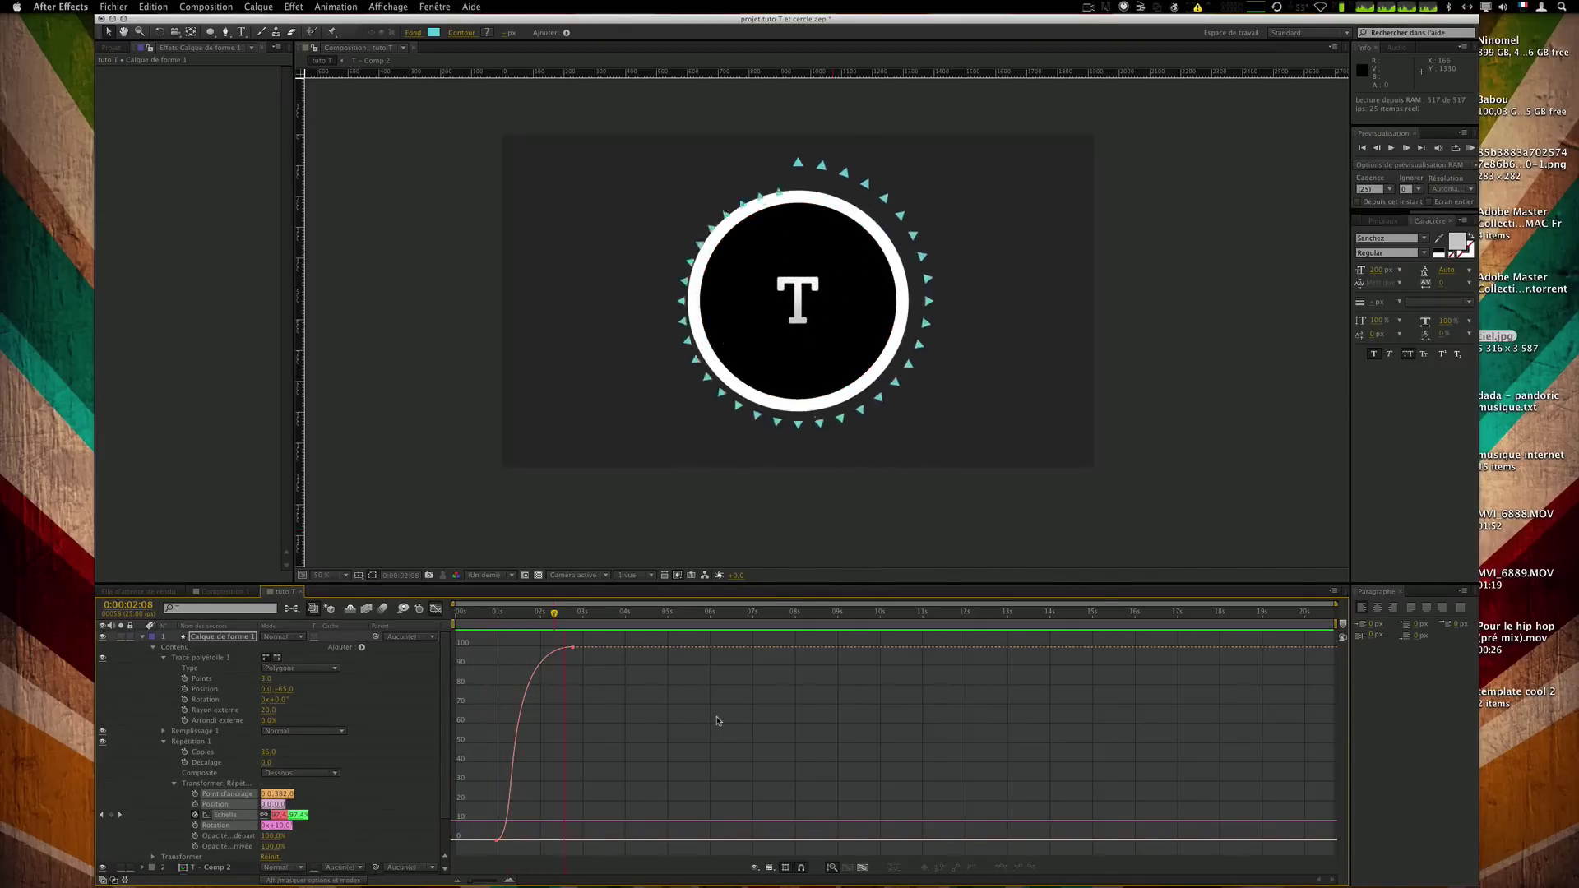
Reshape the start keyframe's easing on the scale curve for a slow start and steep middle, and preview it.
{"action": "left_click", "coordinate": [718, 722]}
{"action": "left_click", "coordinate": [496, 840]}
{"action": "left_click_drag", "start_coordinate": [522, 841], "coordinate": [592, 787]}
{"action": "left_click", "coordinate": [659, 780]}
{"action": "key", "text": "KP_0"}
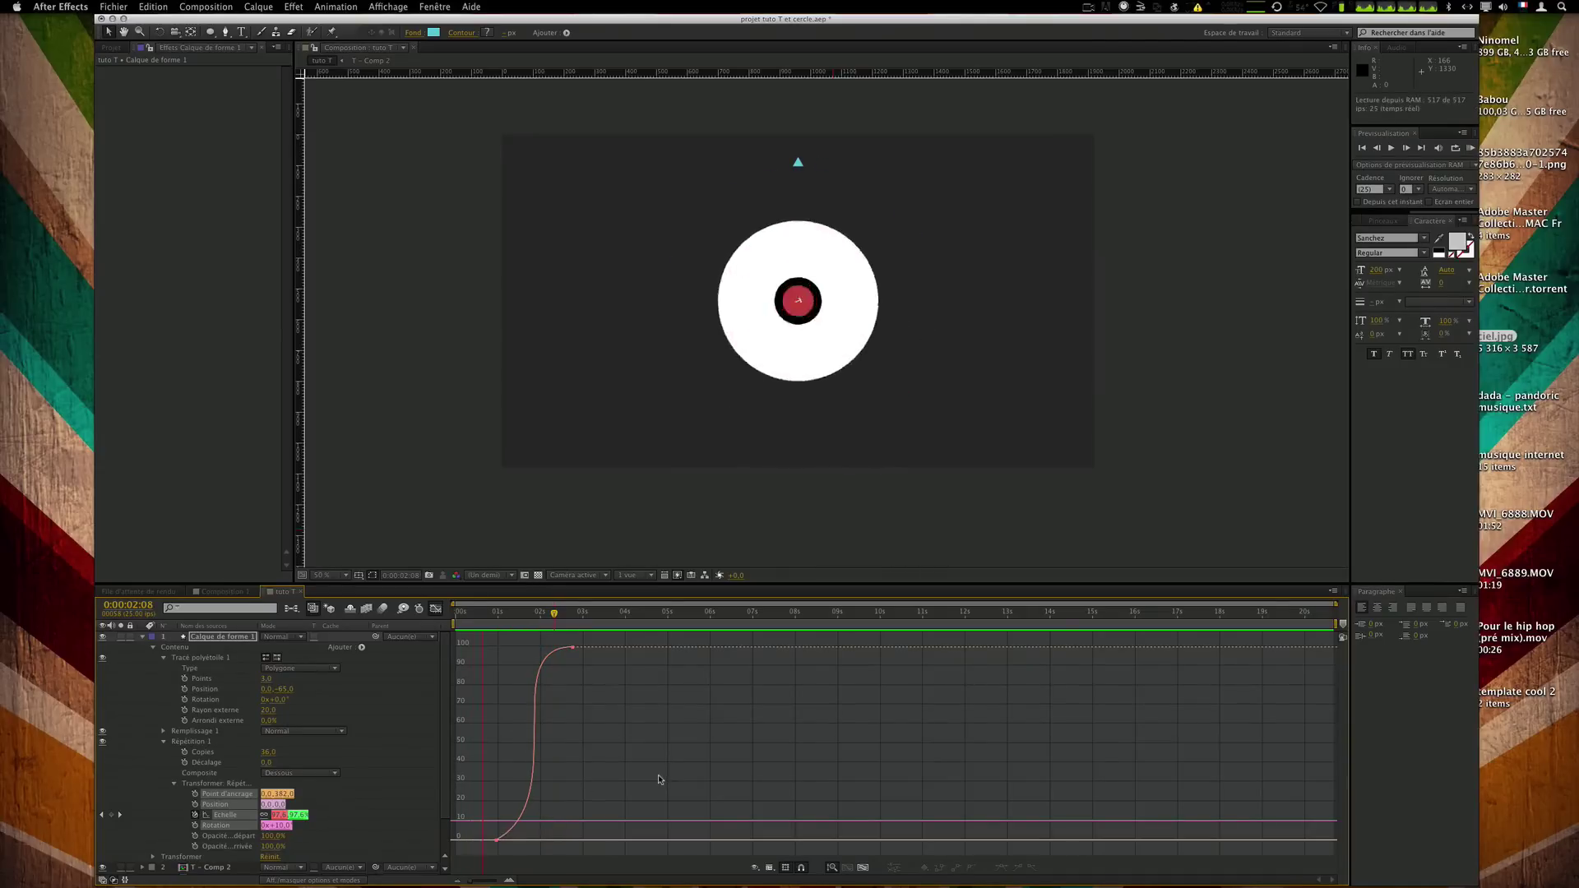
Move the ending scale keyframe earlier to 0:00:02:08 and preview the animation.
{"action": "key", "text": "space"}
{"action": "left_click_drag", "start_coordinate": [572, 647], "coordinate": [554, 648]}
{"action": "key", "text": "space"}
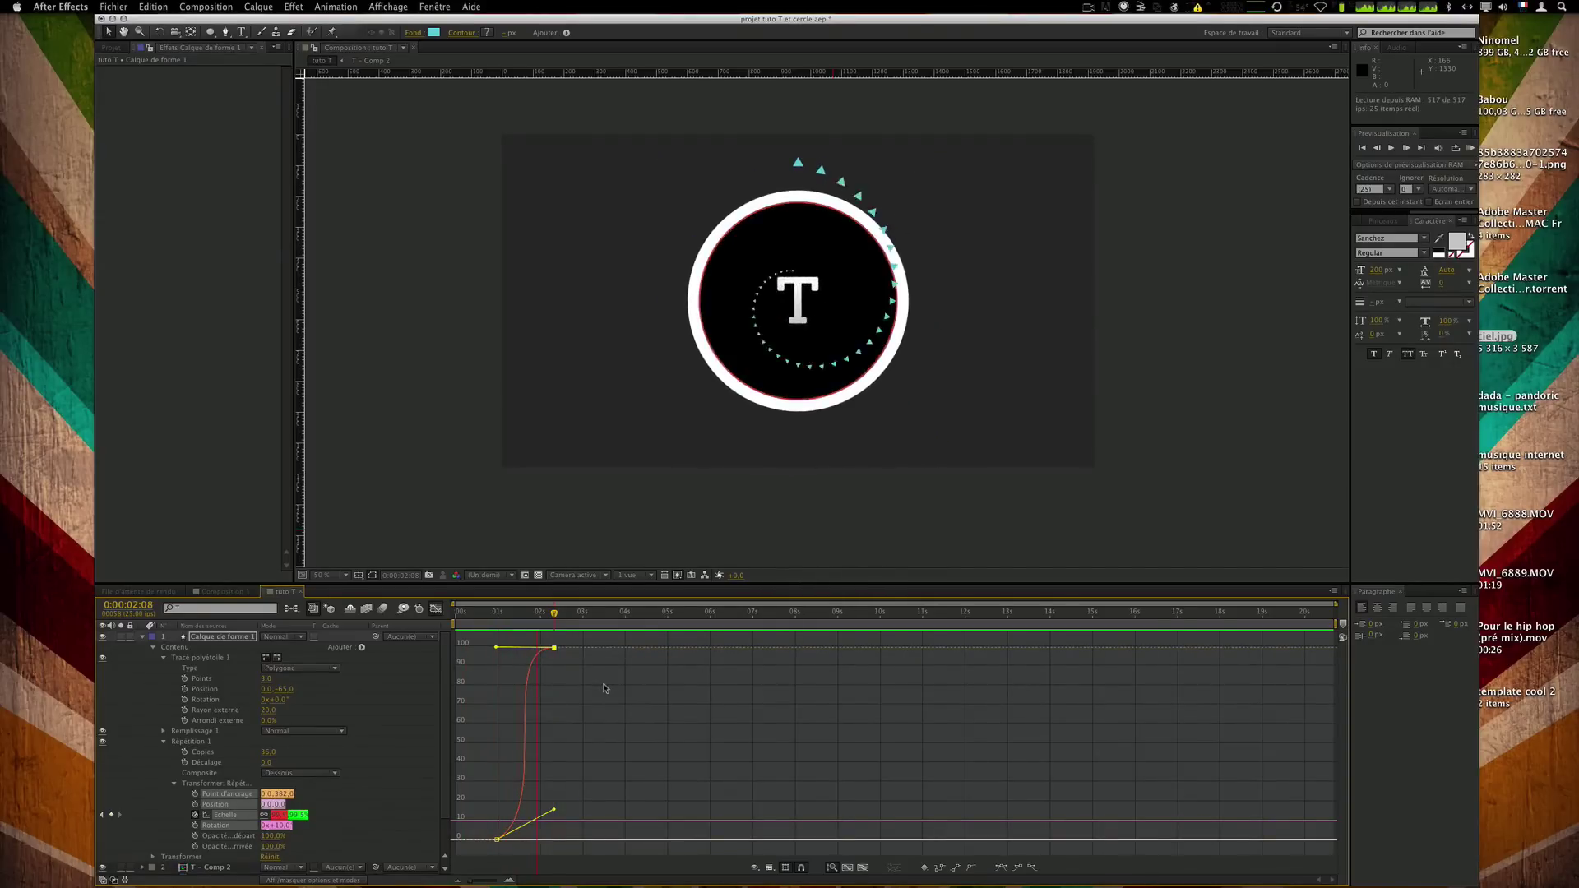
Shorten and steepen the start keyframe's easing so the scale rises quickly, and preview the result.
{"action": "key", "text": "space"}
{"action": "left_click_drag", "start_coordinate": [575, 797], "coordinate": [515, 794]}
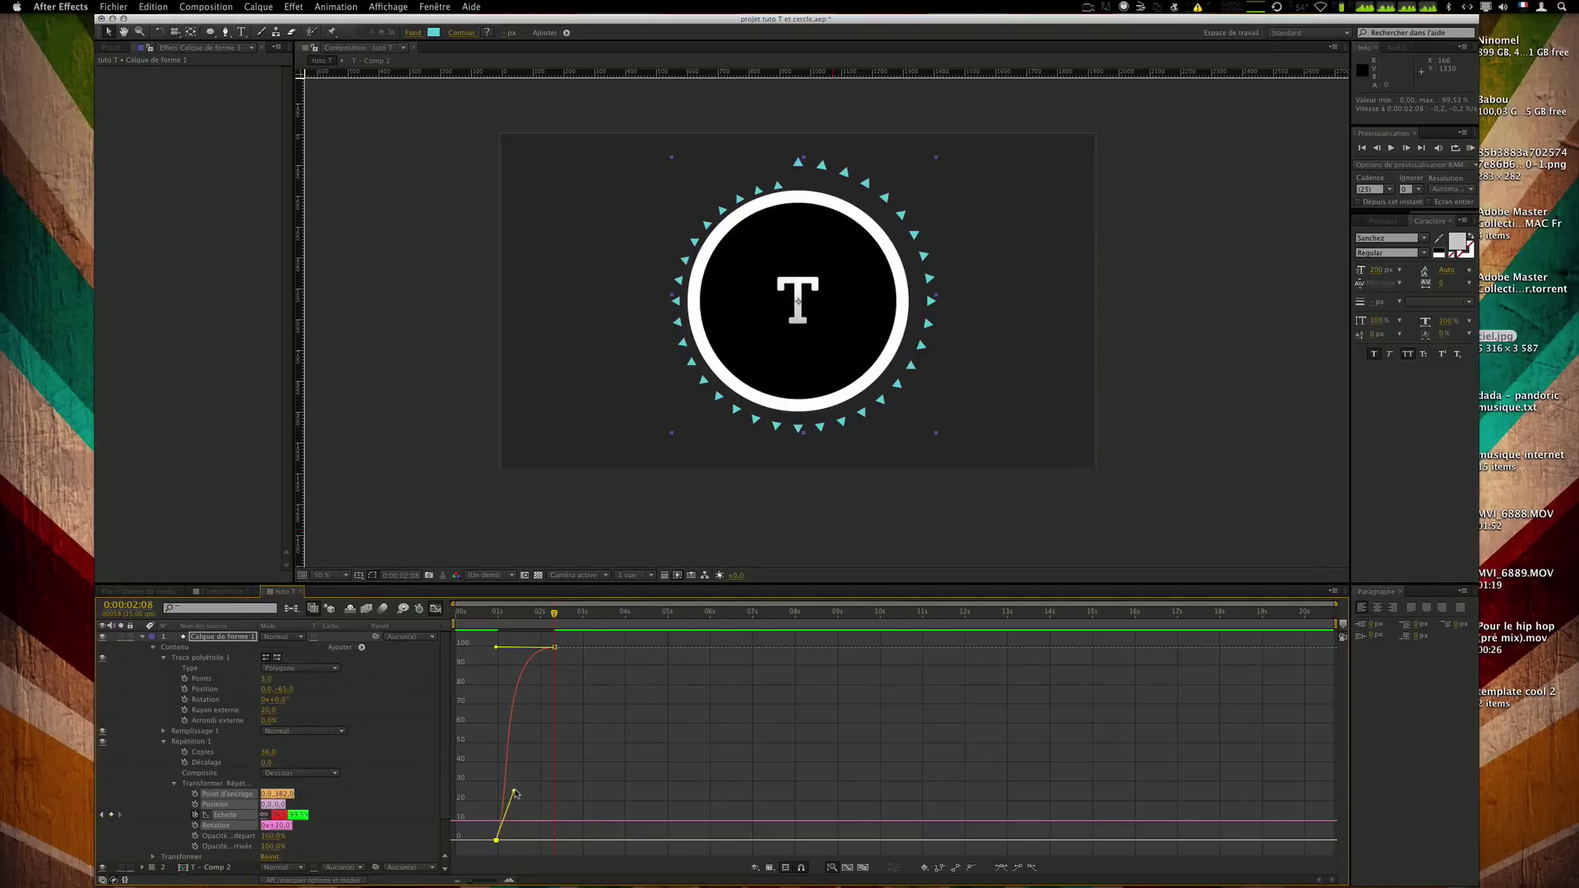
{"action": "key", "text": "space"}
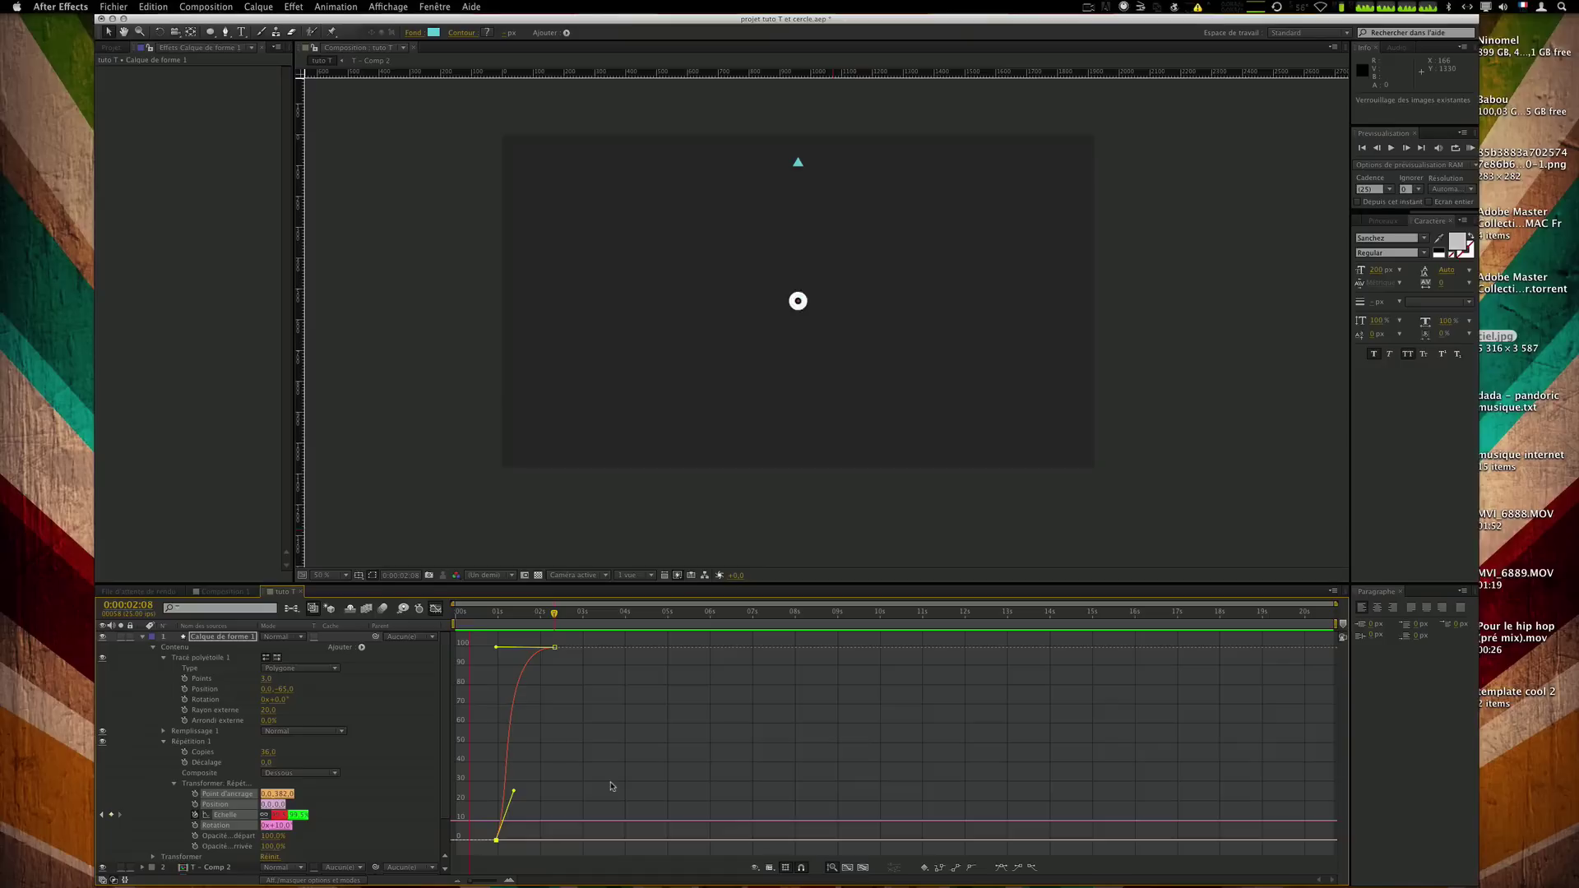
Move the ending scale keyframe earlier to 0:00:01:15 to speed up the ring's opening, and preview it.
{"action": "key", "text": "space"}
{"action": "left_click_drag", "start_coordinate": [555, 648], "coordinate": [523, 646]}
{"action": "left_click_drag", "start_coordinate": [524, 648], "coordinate": [524, 647]}
{"action": "key", "text": "KP_0"}
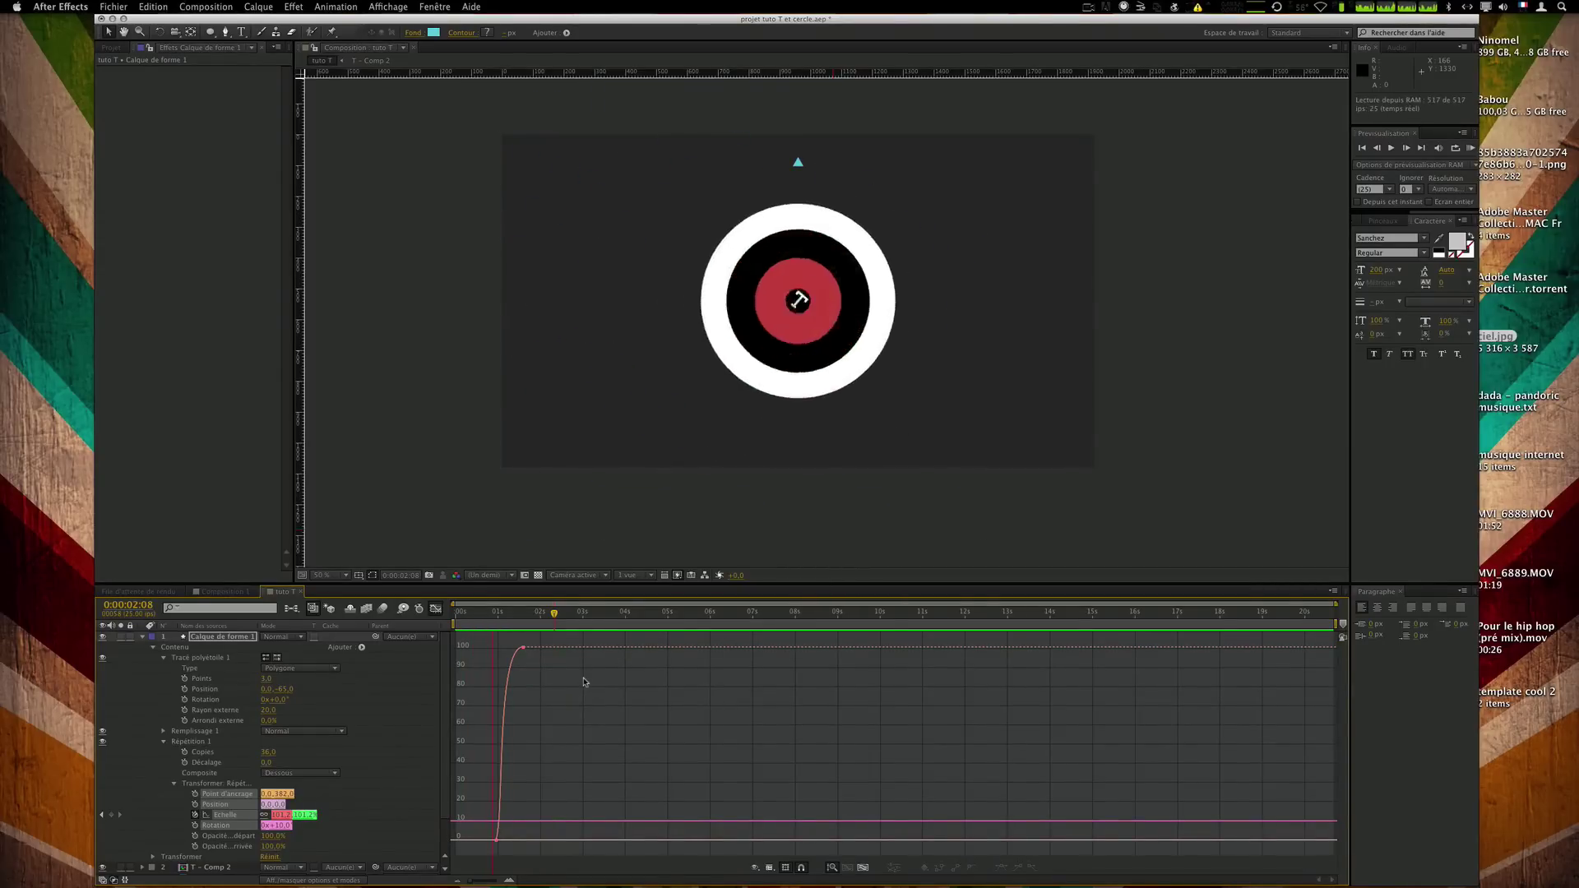
{"action": "key", "text": "space"}
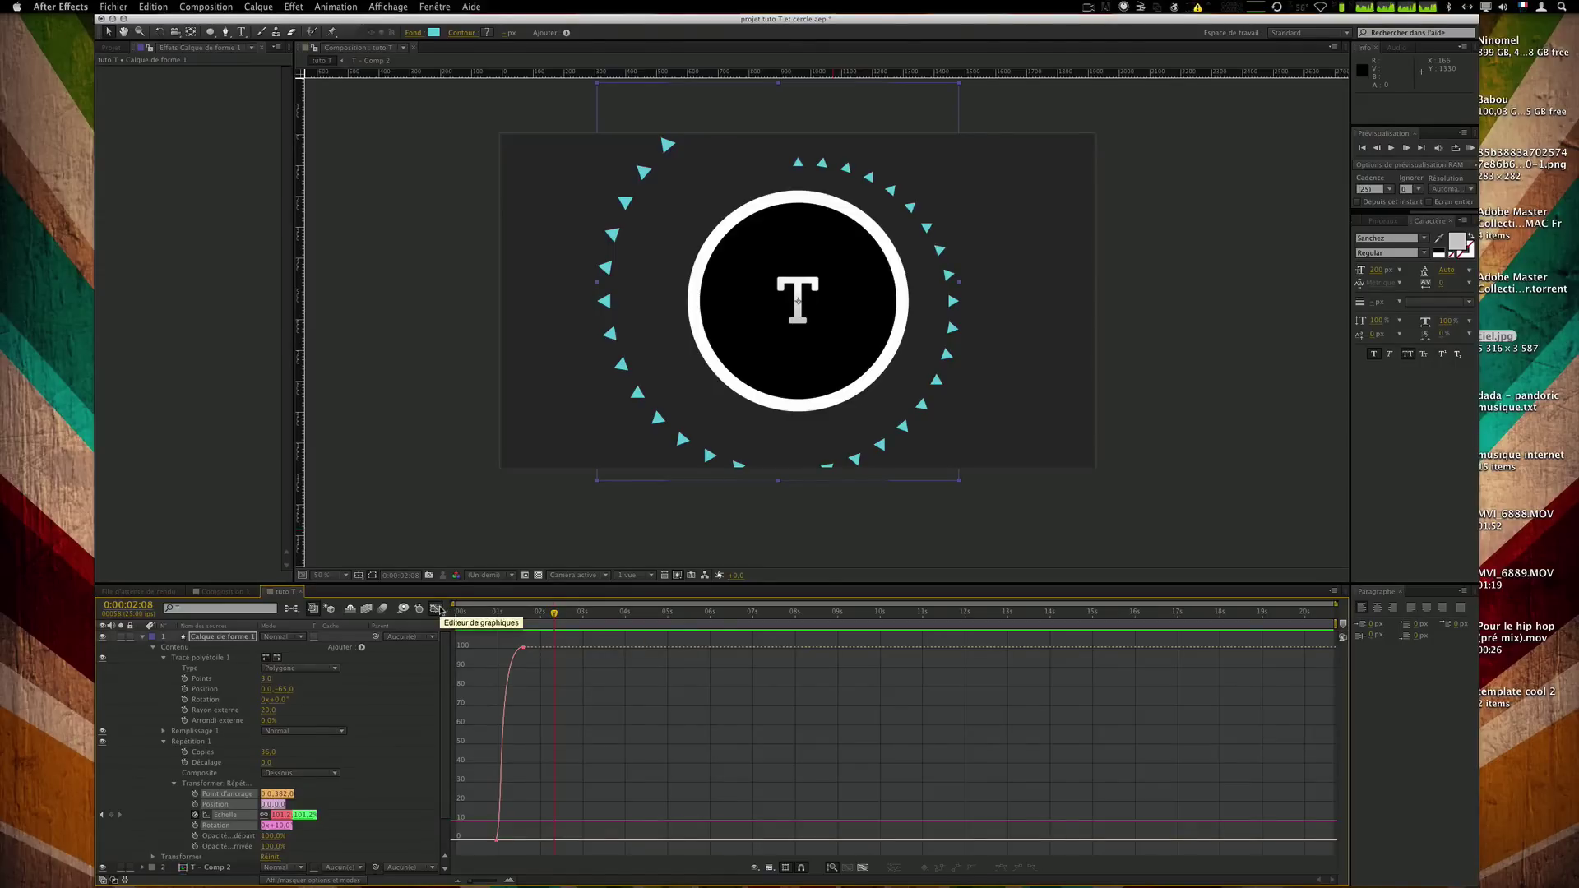
Close the graph editor and correct the repeater scale to 100% at the 0:00:01:15 keyframe, previewing the ring.
{"action": "left_click", "coordinate": [525, 612]}
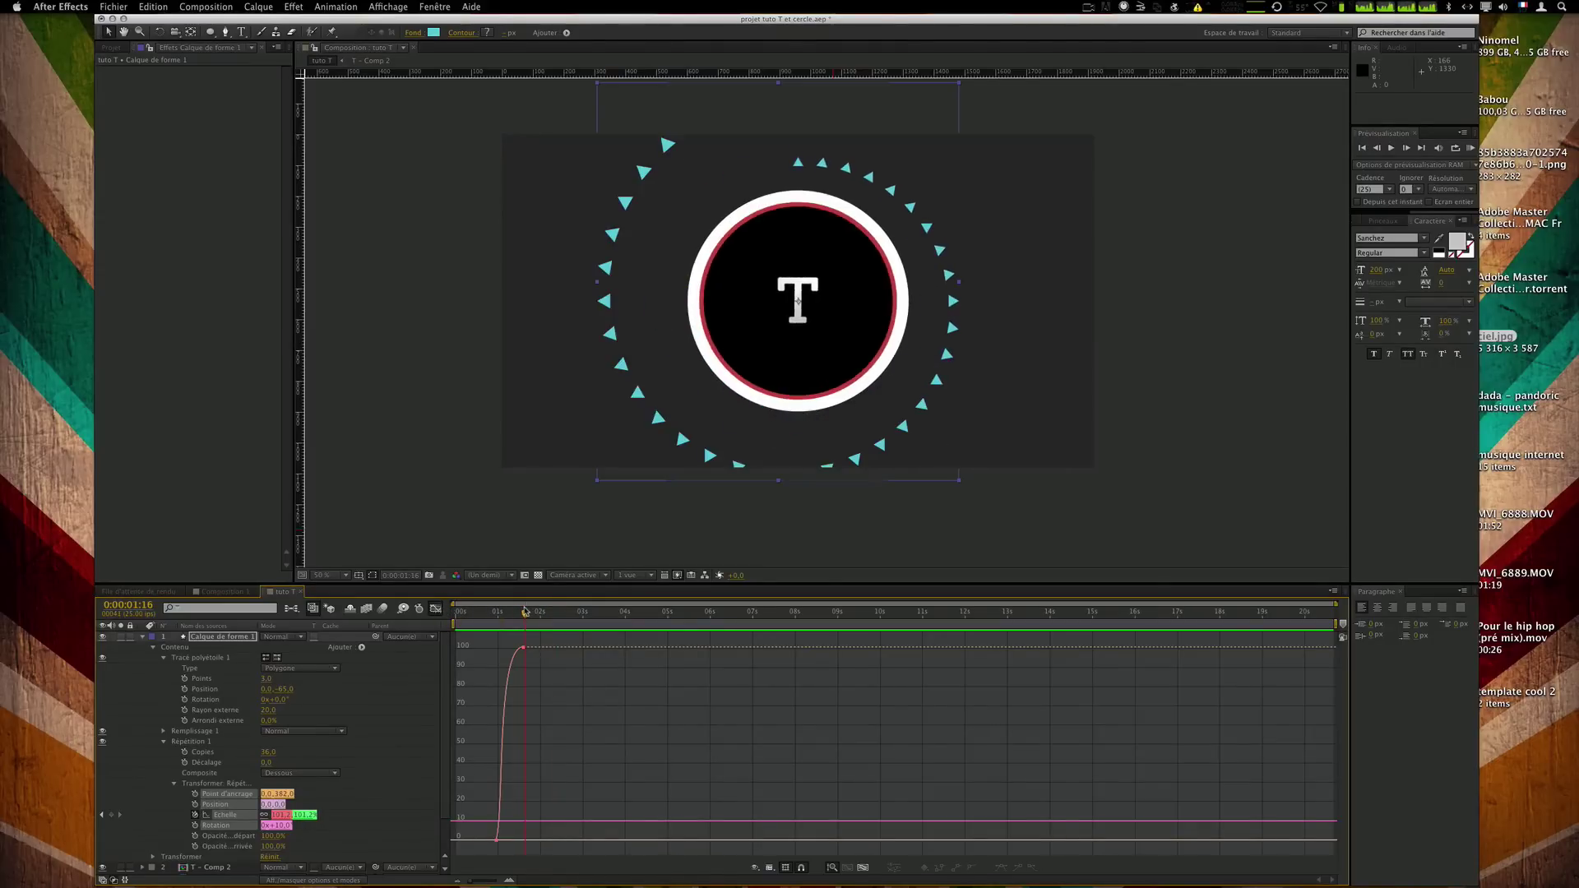
{"action": "left_click", "coordinate": [436, 610]}
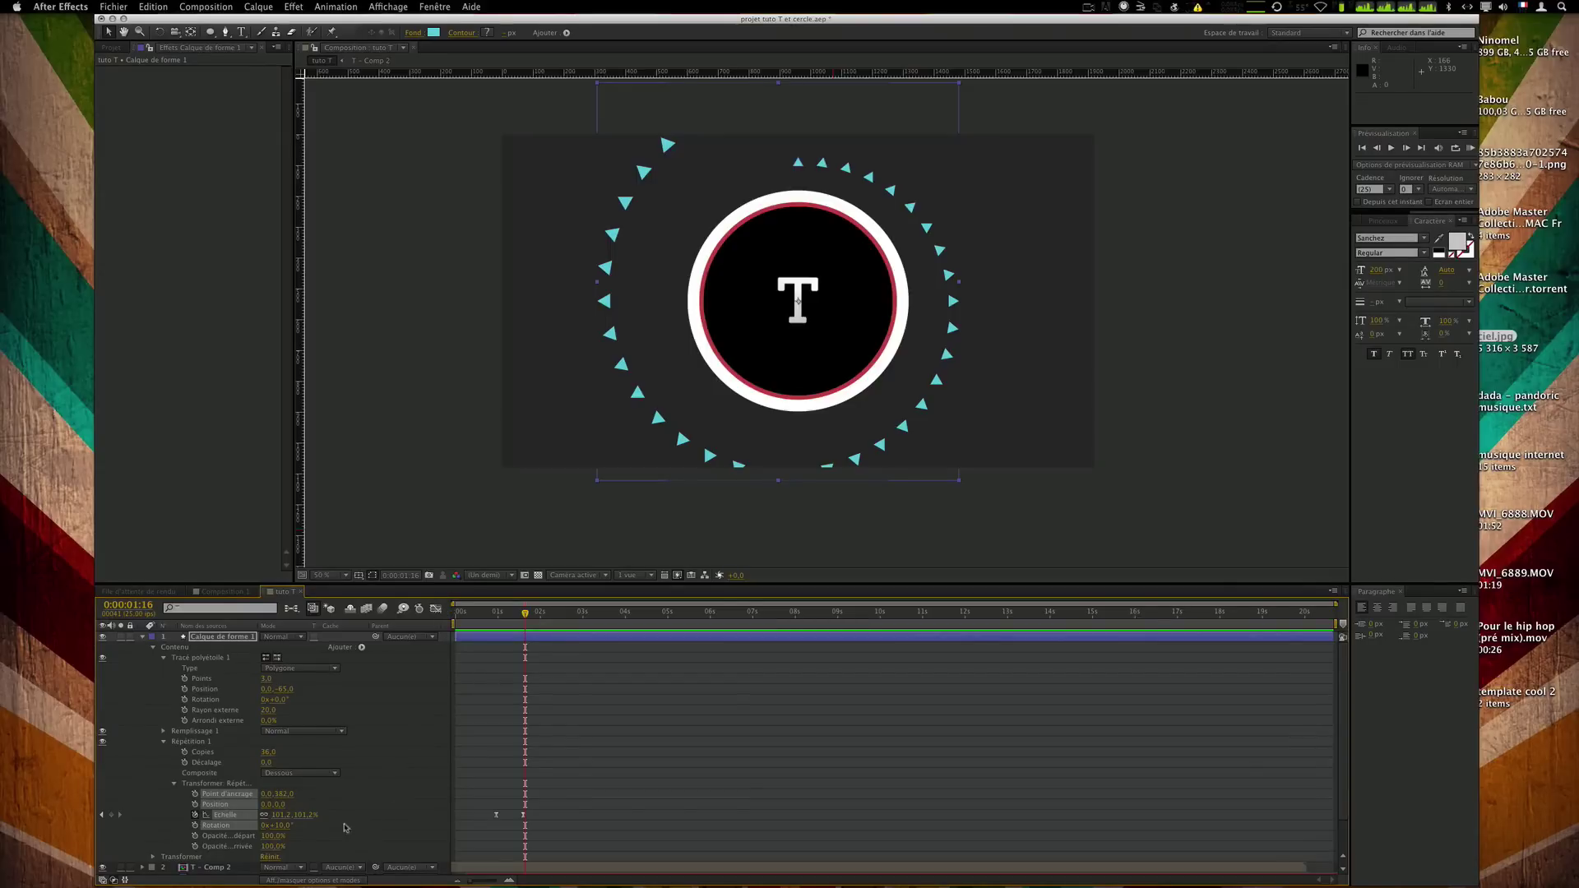
{"action": "left_click", "coordinate": [102, 815]}
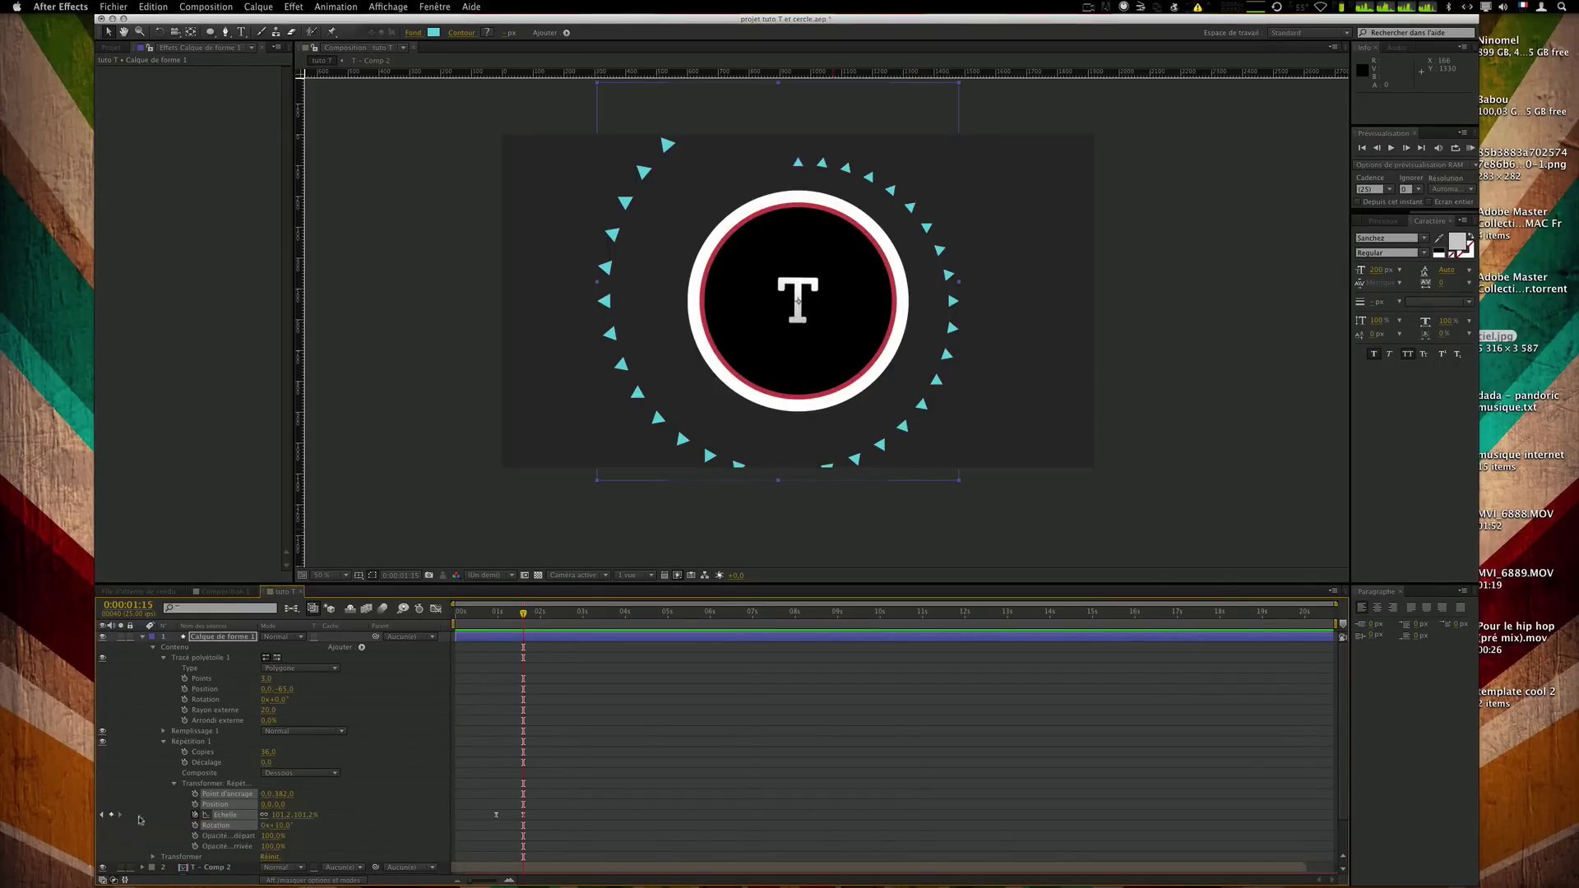
{"action": "left_click", "coordinate": [305, 814]}
{"action": "type", "text": "100"}
{"action": "key", "text": "Return"}
{"action": "left_click", "coordinate": [730, 724]}
{"action": "key", "text": "KP_0"}
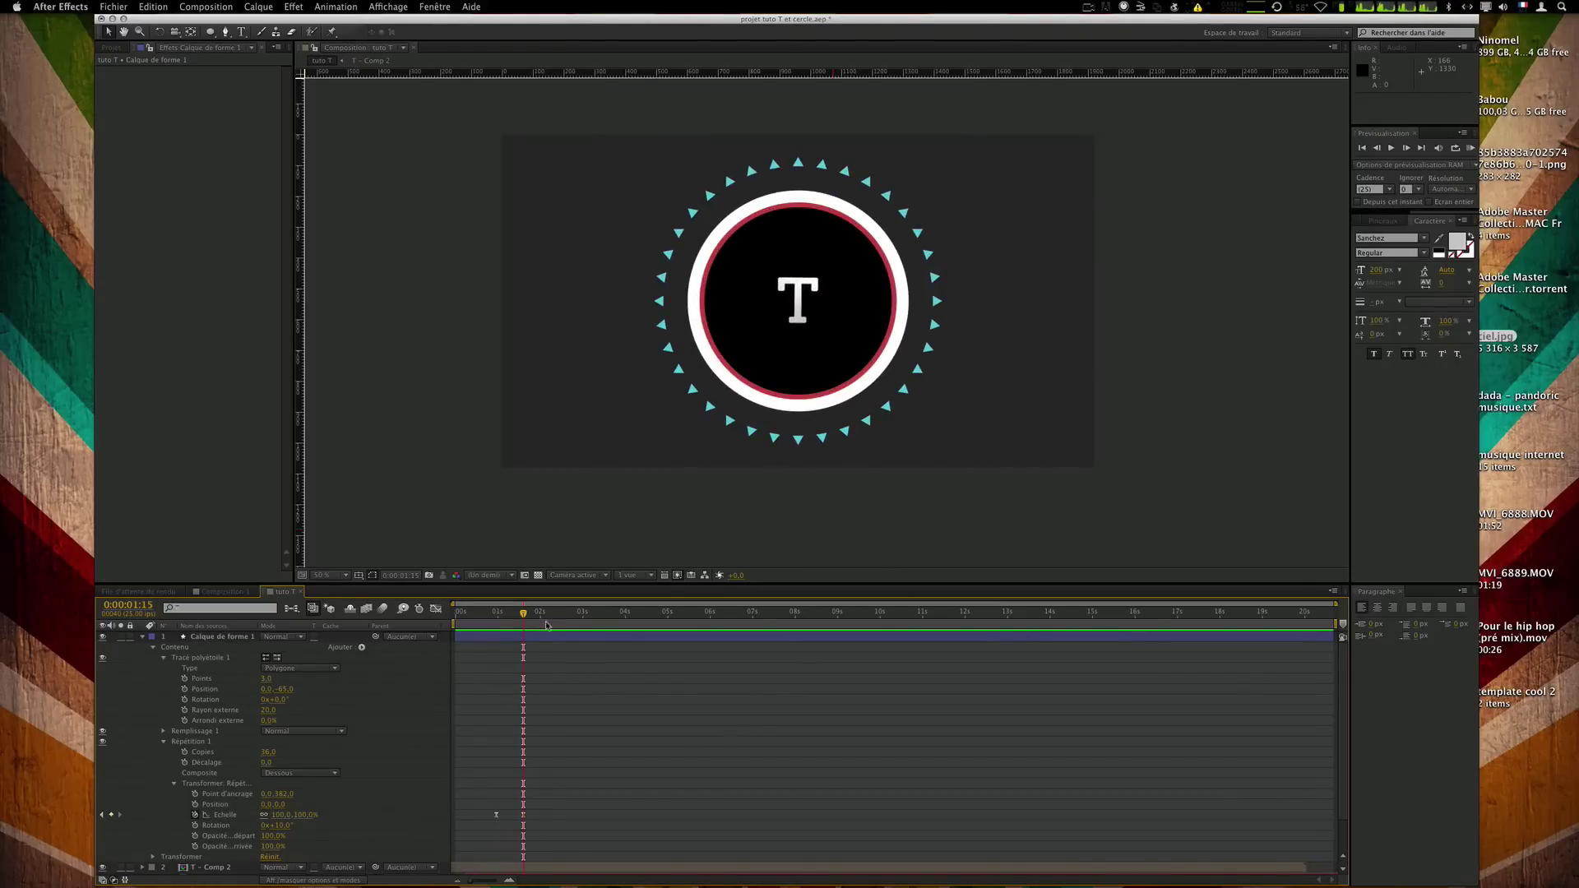
Move the first repeater scale keyframe slightly earlier and preview the triangle ring's opening.
{"action": "left_click_drag", "start_coordinate": [522, 616], "coordinate": [511, 616]}
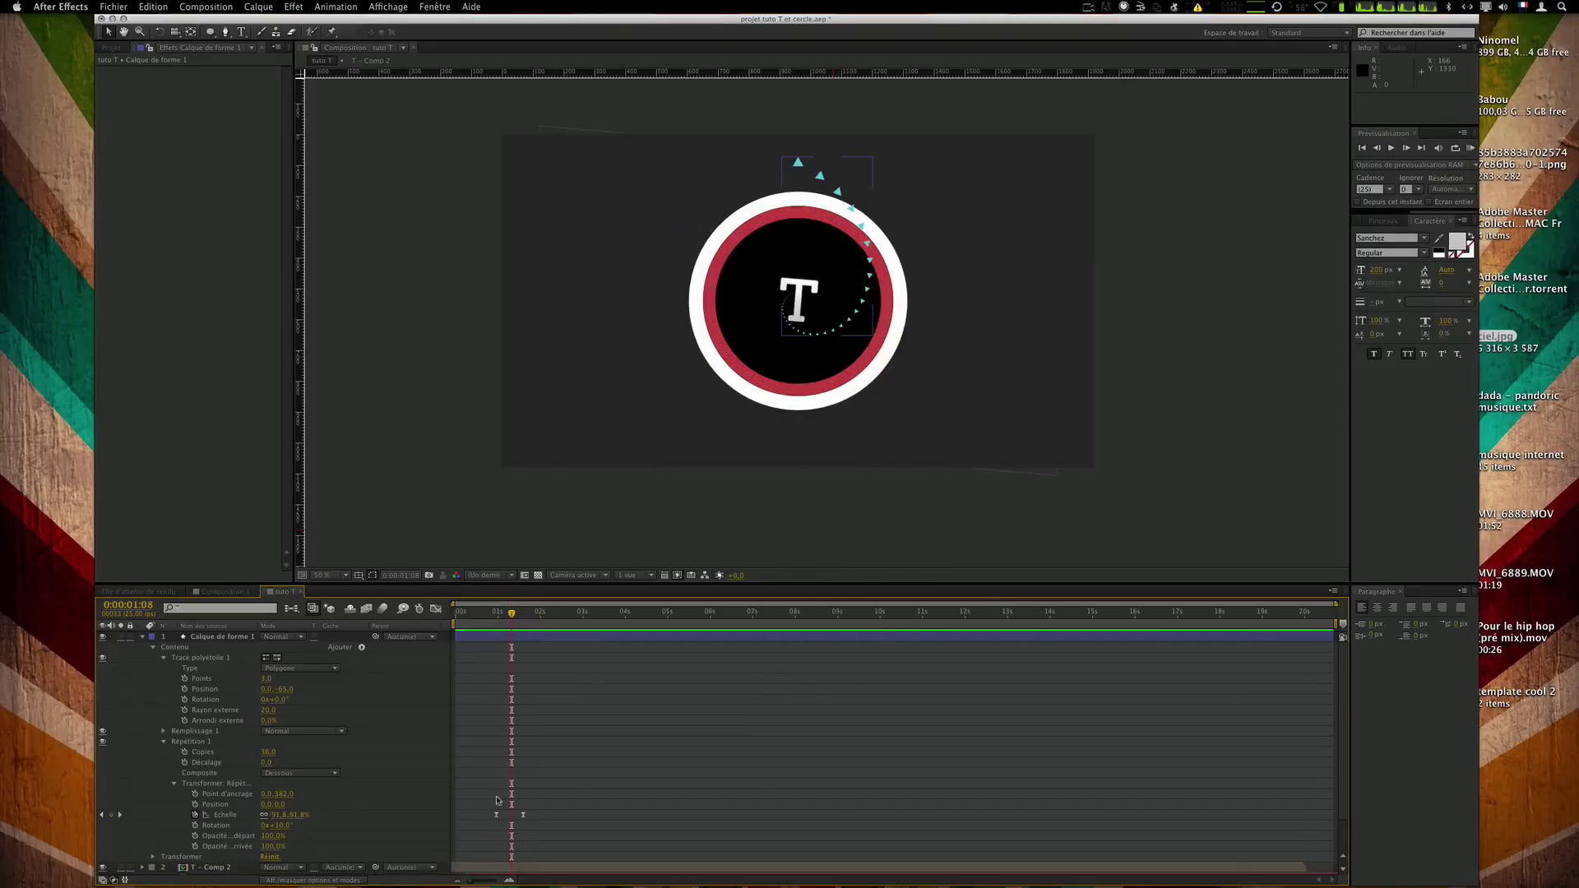
{"action": "left_click_drag", "start_coordinate": [494, 815], "coordinate": [487, 815]}
{"action": "key", "text": "KP_0"}
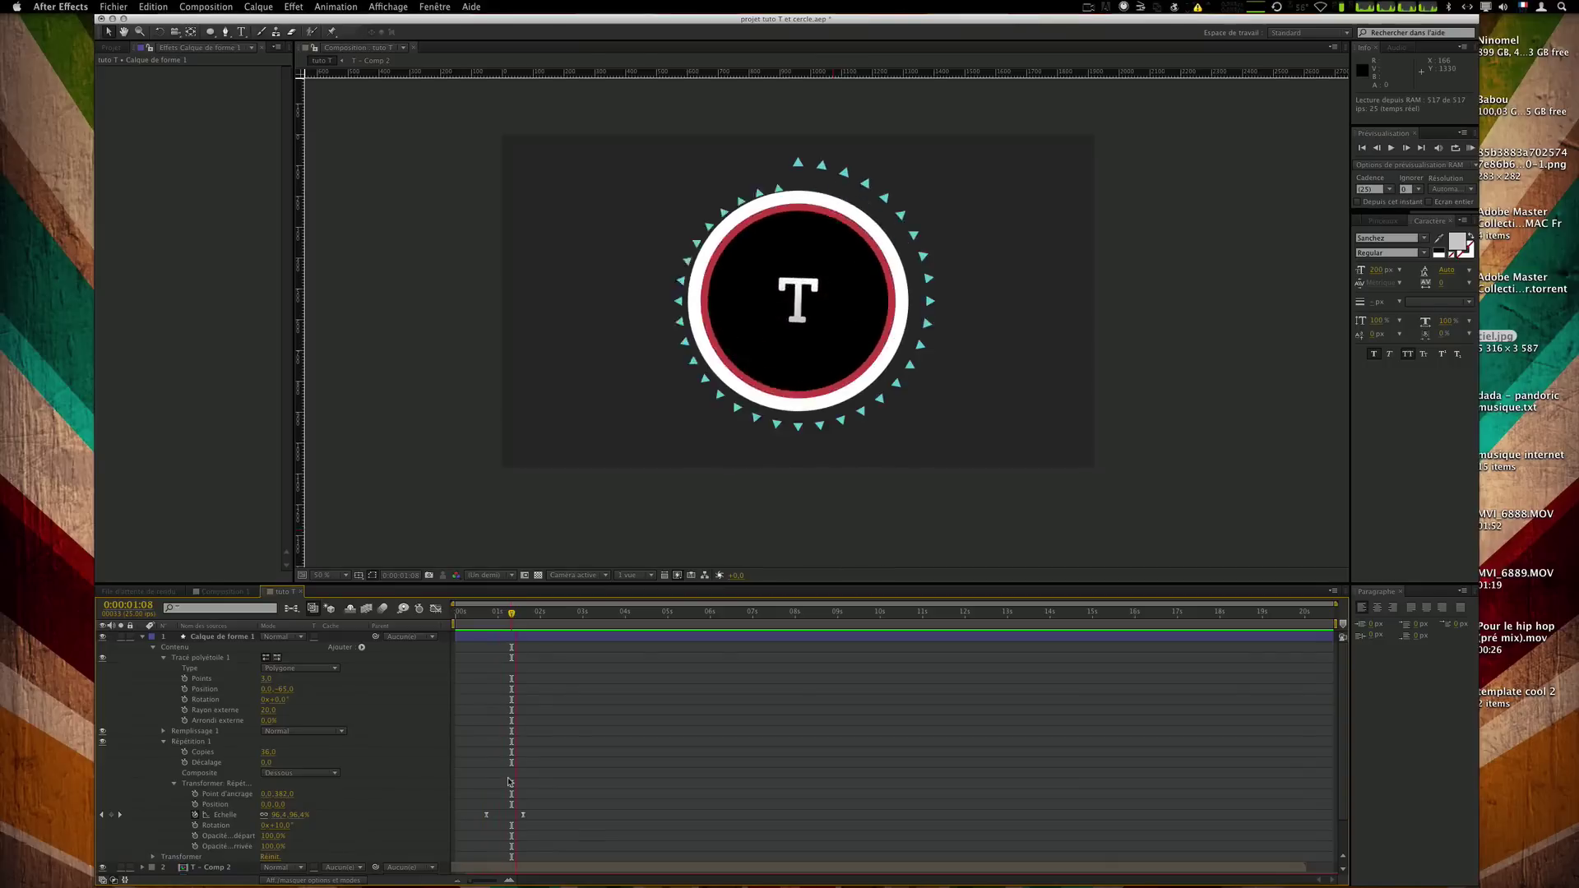
{"action": "key", "text": "space"}
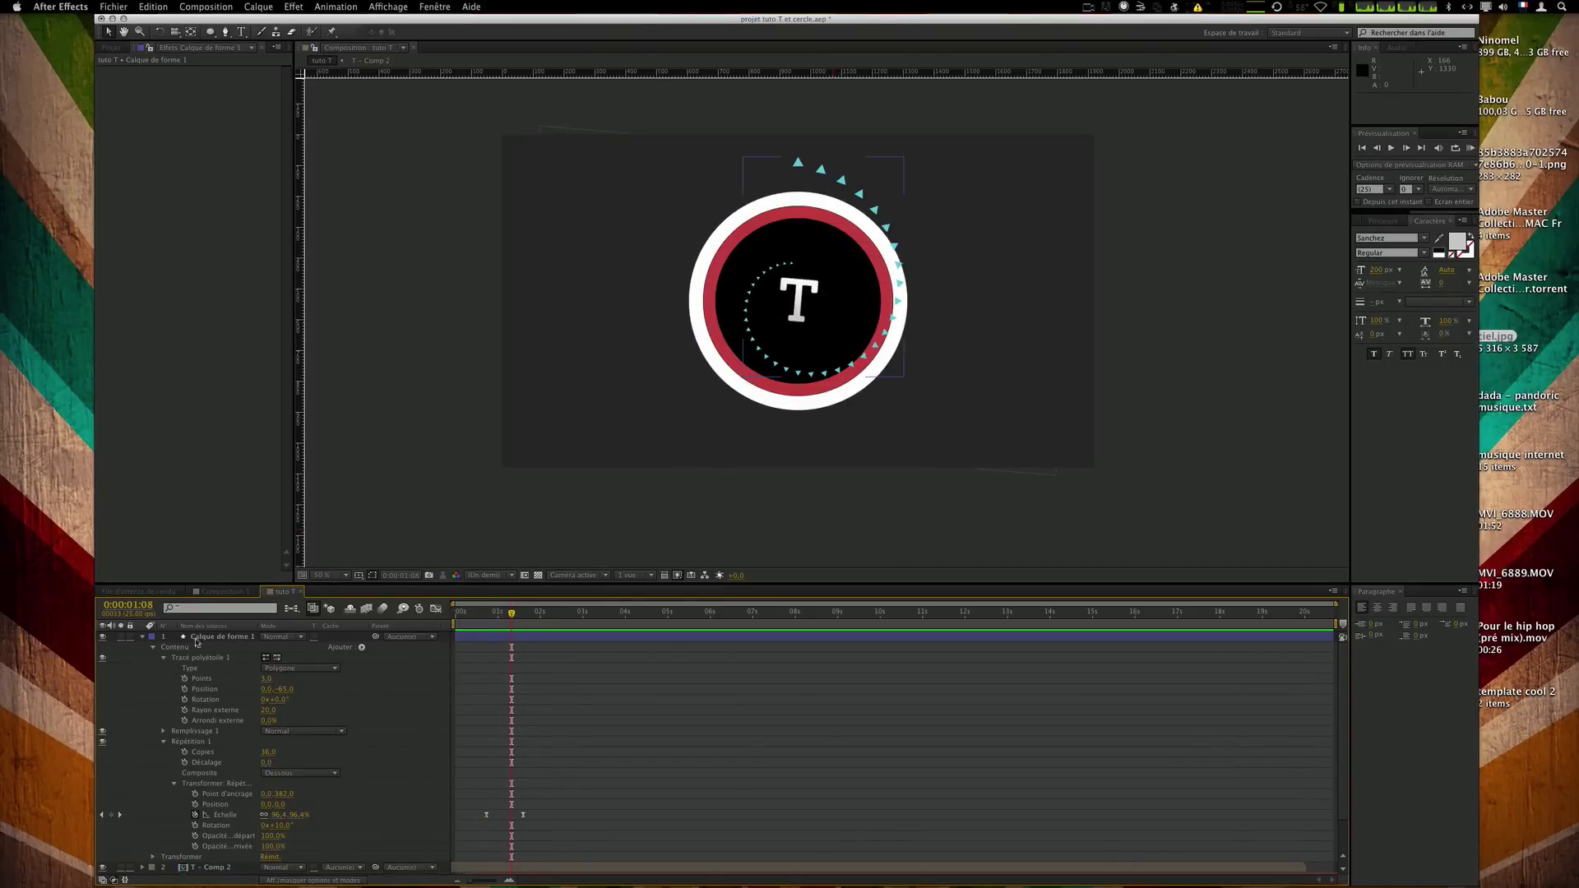
Collapse Calque de forme 1, place it below the three blue solids and above Gris foncé uni 5, and preview.
{"action": "left_click", "coordinate": [142, 639]}
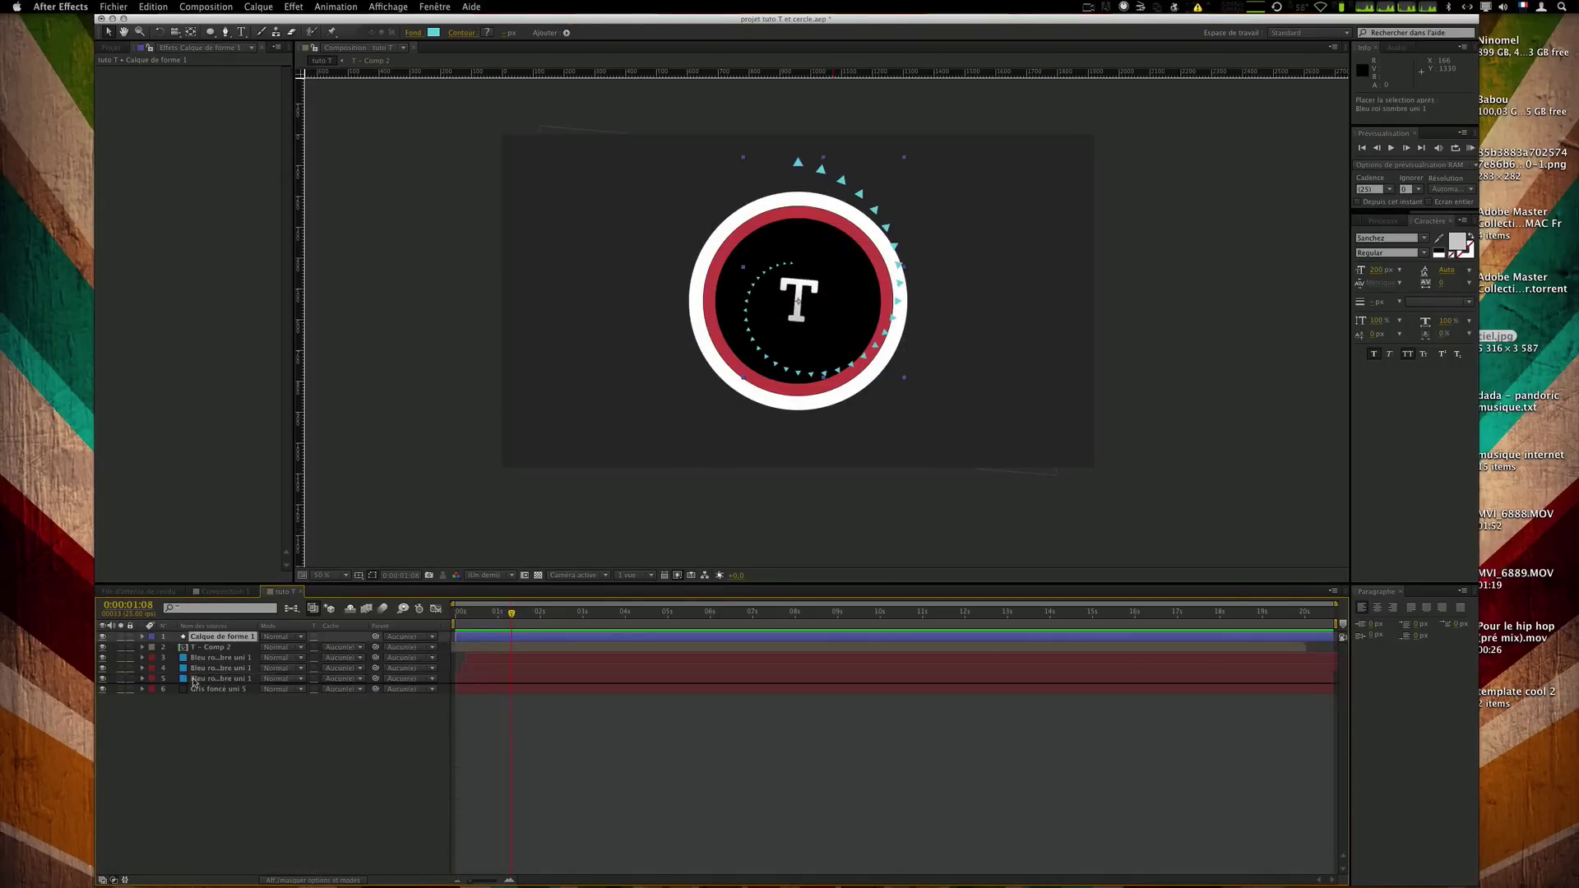
{"action": "left_click", "coordinate": [525, 780]}
{"action": "key", "text": "KP_0"}
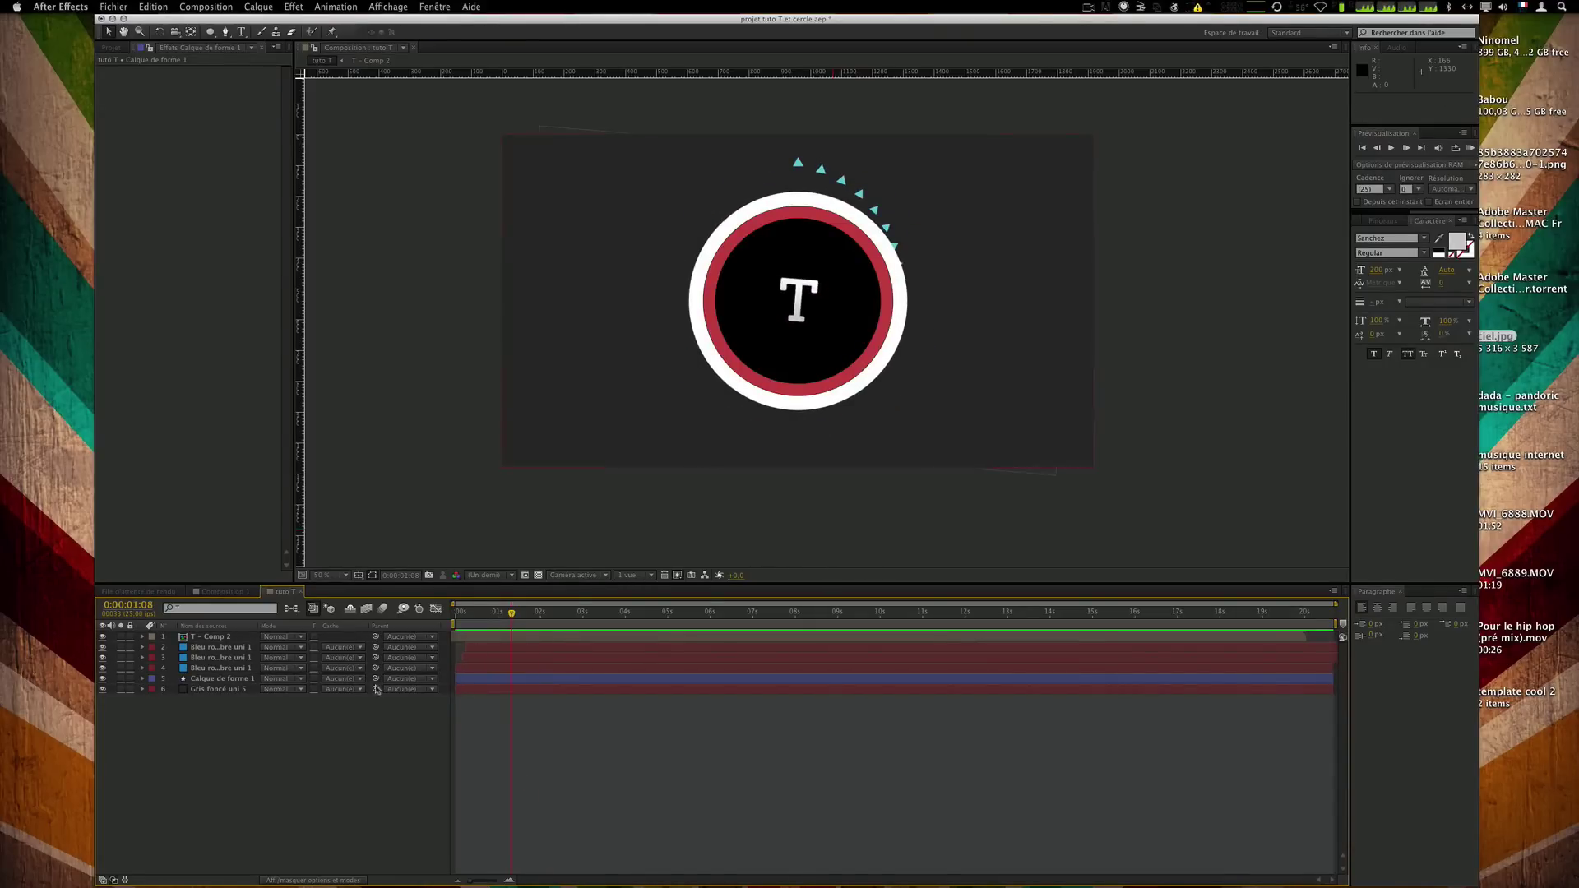
Shift the Calque de forme 1 layer slightly earlier in the timeline and preview the composition.
{"action": "left_click", "coordinate": [527, 679]}
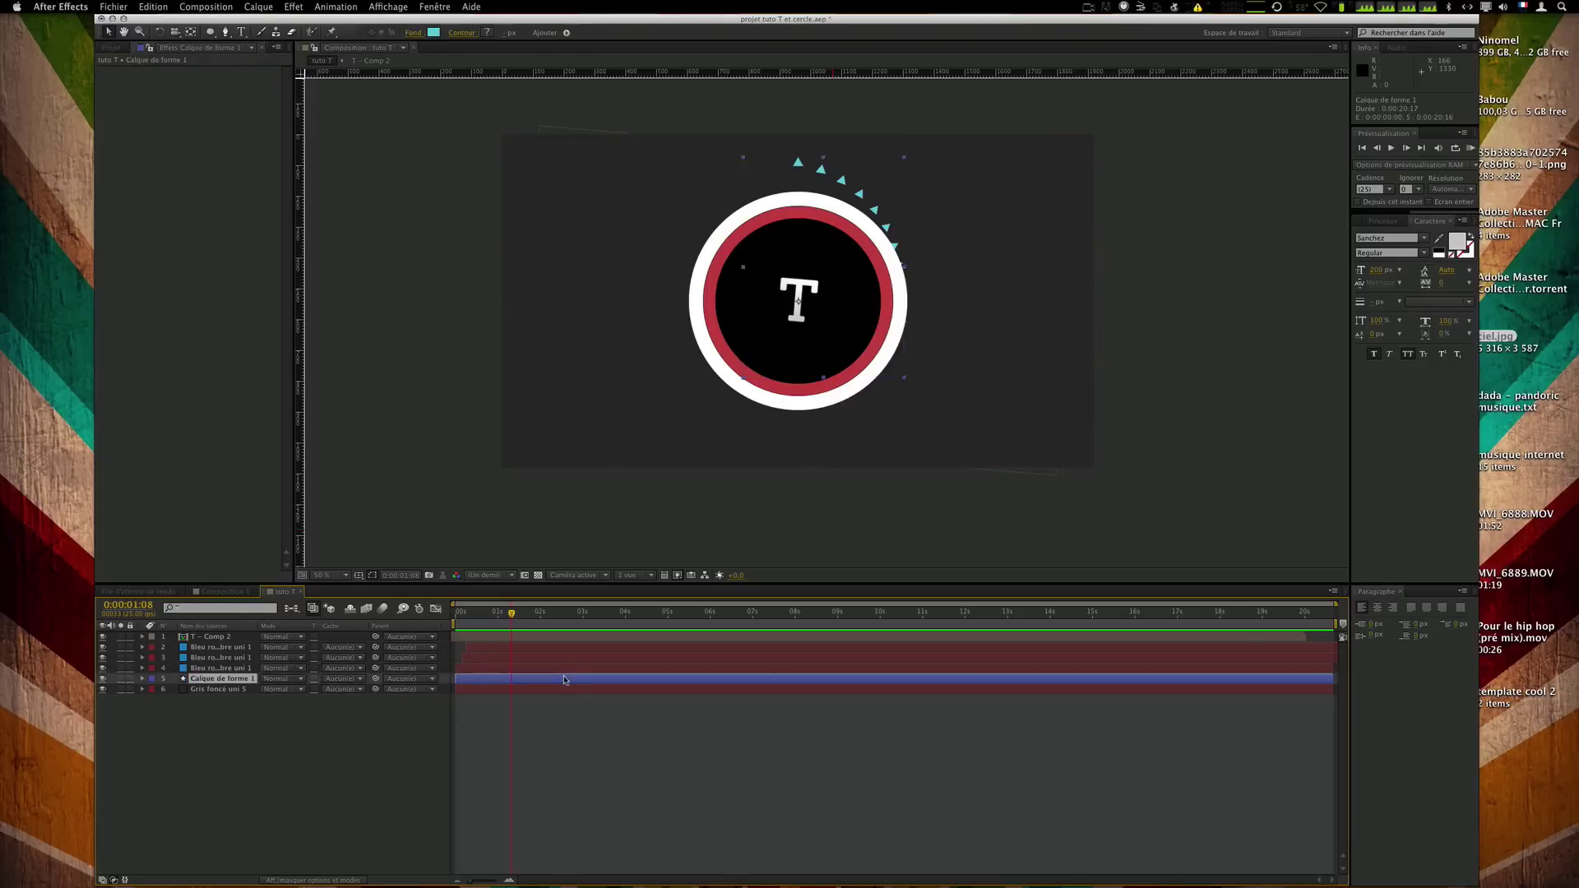
{"action": "left_click_drag", "start_coordinate": [565, 680], "coordinate": [555, 681]}
{"action": "left_click", "coordinate": [622, 718]}
{"action": "key", "text": "KP_0"}
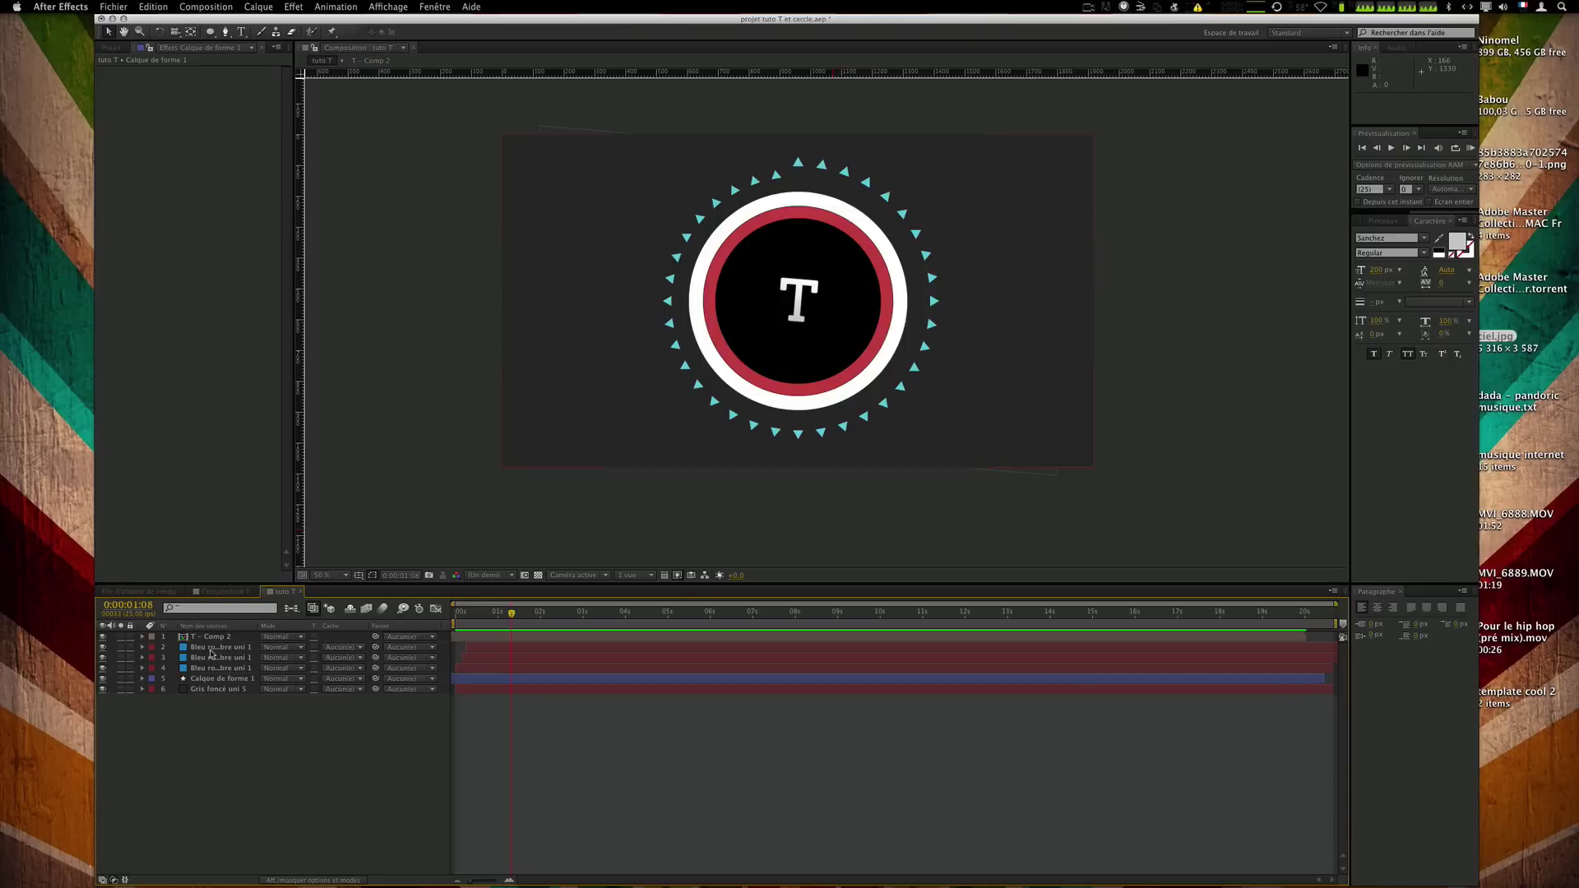
Expand Calque de forme 1 and enable Position keyframing for Tracé polyétoile 1 at the first repeater scale keyframe, 0:00:00:13.
{"action": "left_click", "coordinate": [218, 679]}
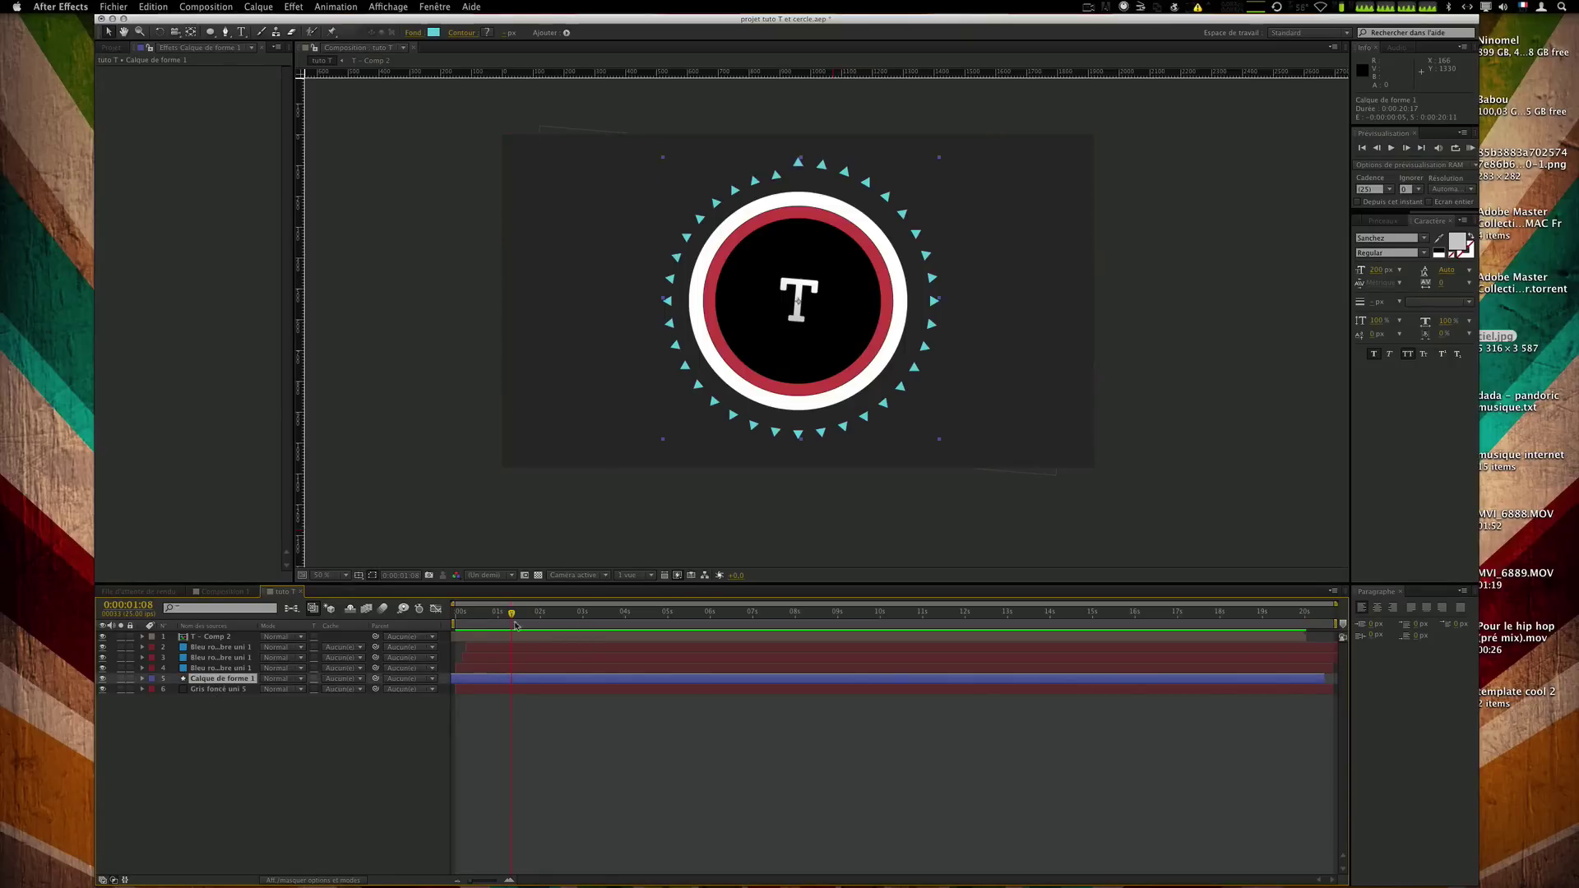
{"action": "left_click_drag", "start_coordinate": [513, 621], "coordinate": [485, 621]}
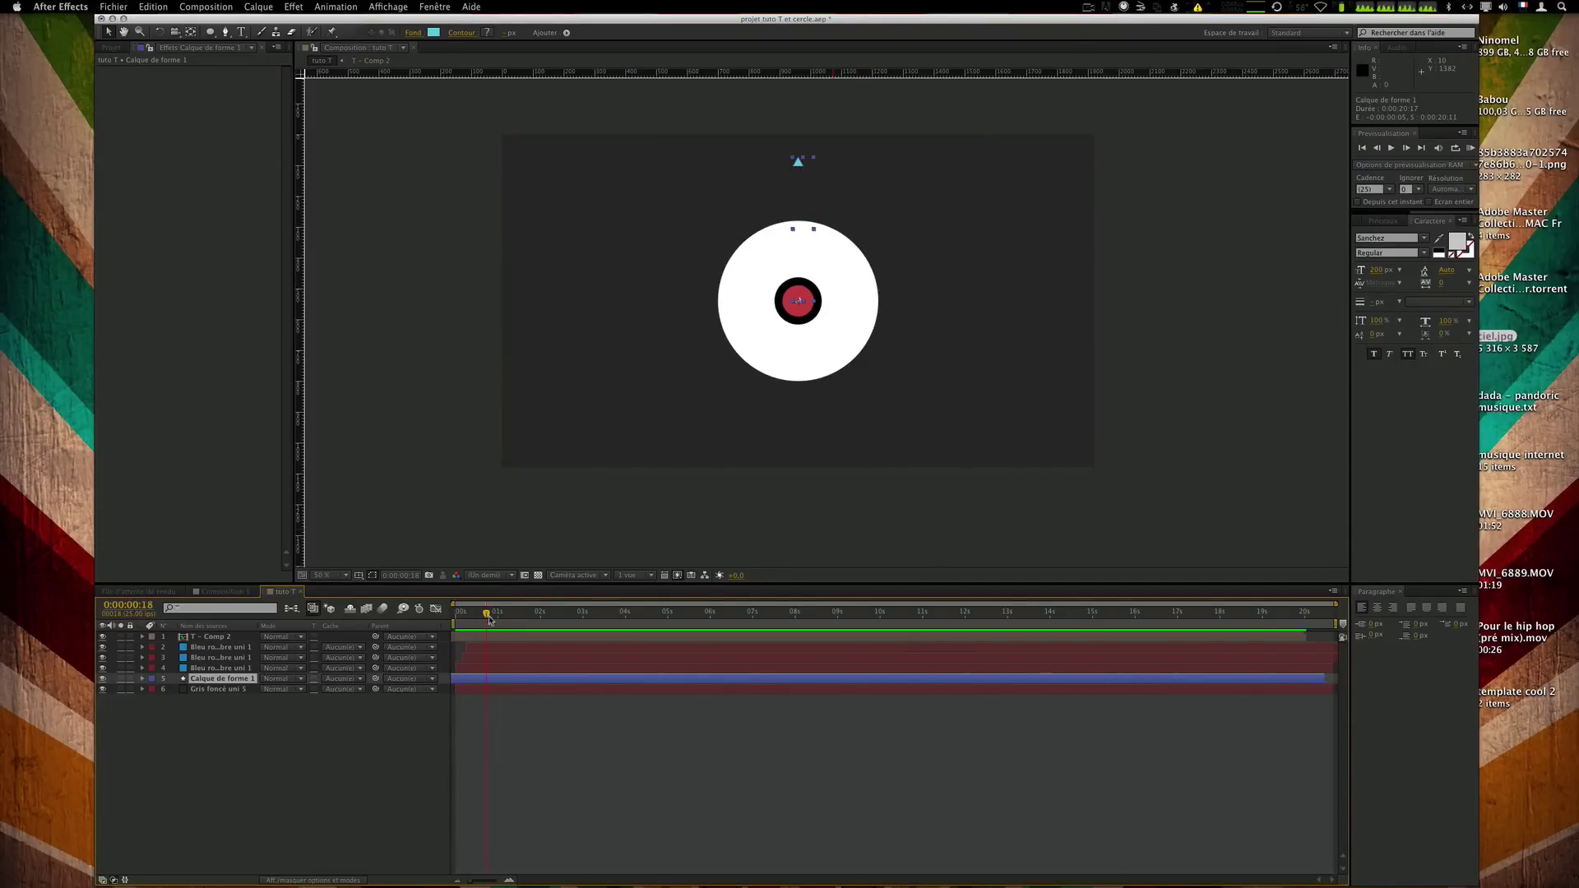
{"action": "left_click_drag", "start_coordinate": [488, 616], "coordinate": [499, 617]}
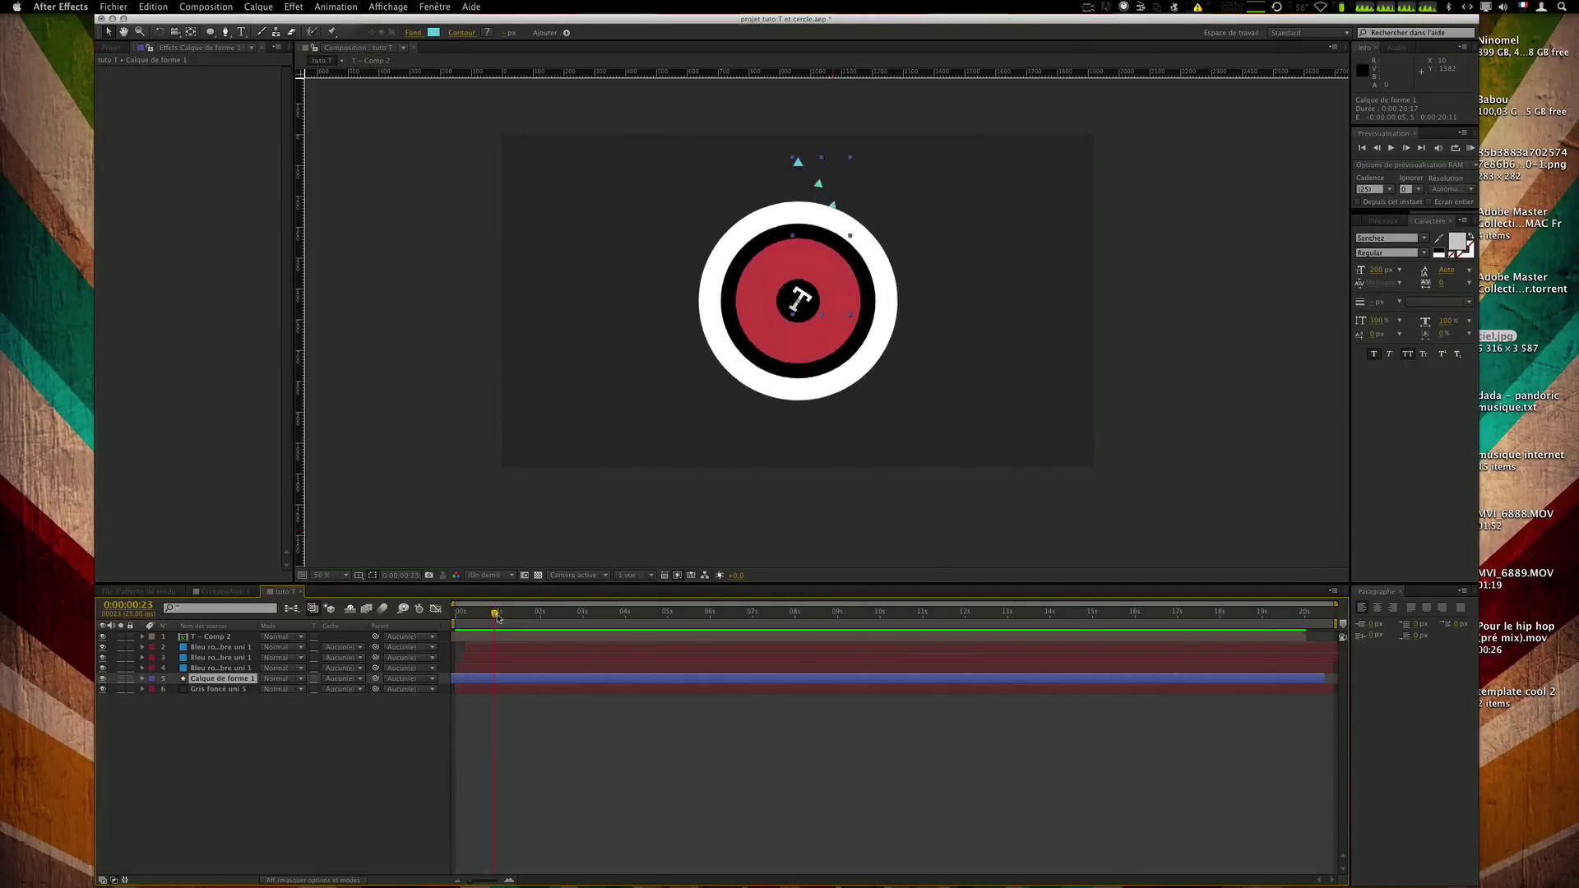
{"action": "left_click", "coordinate": [142, 679]}
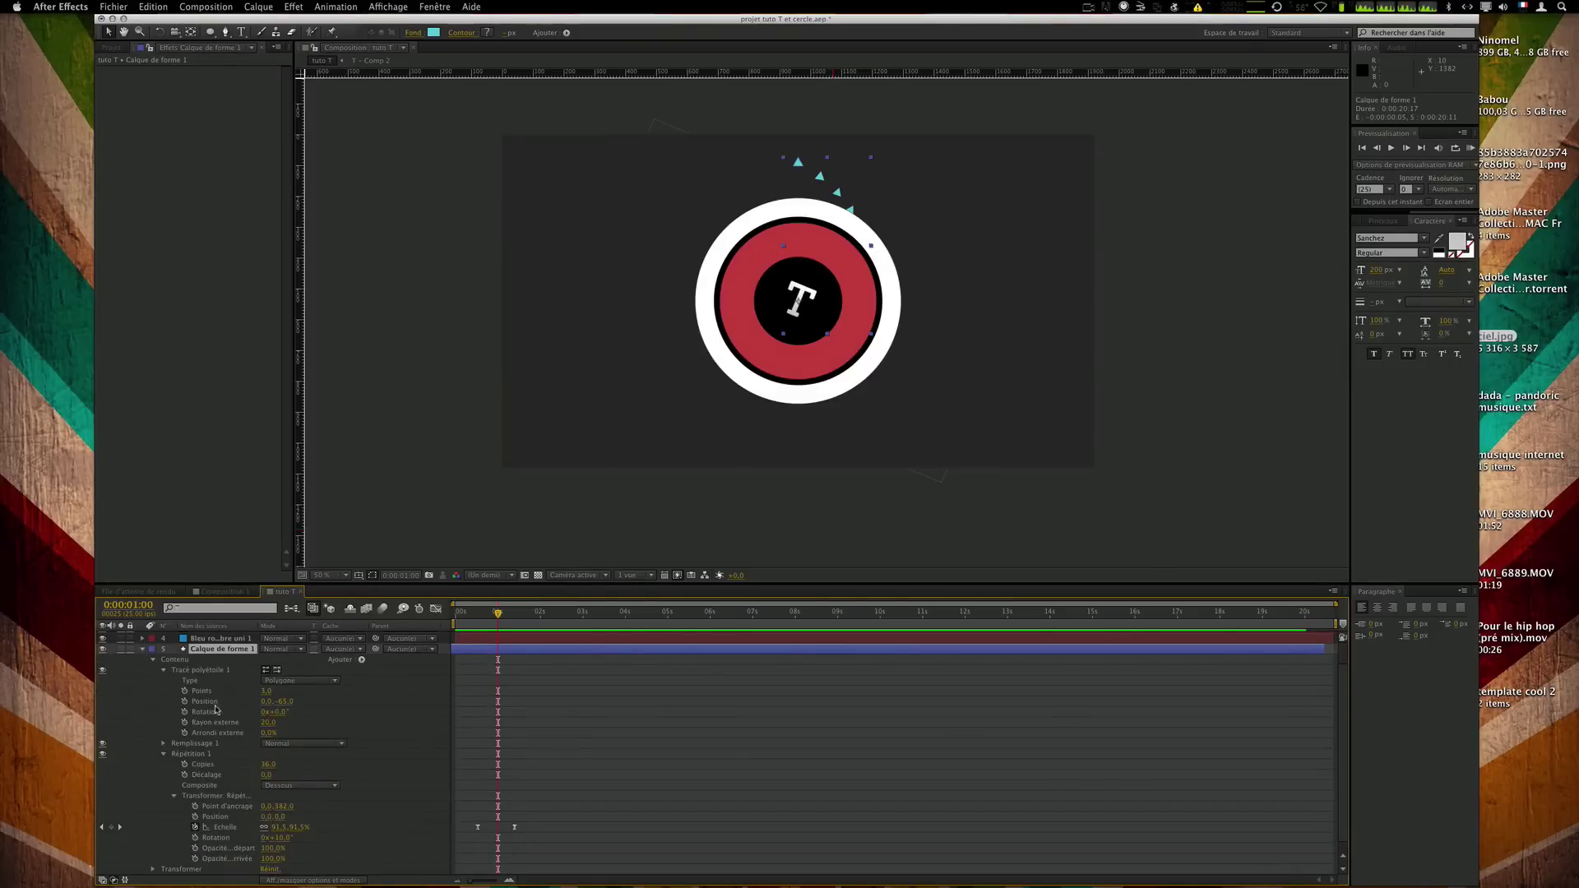
{"action": "key", "text": "Page_Up"}
{"action": "key", "text": "Page_Up"}
{"action": "key", "text": "Page_Up"}
{"action": "key", "text": "Page_Up"}
{"action": "key", "text": "Page_Up"}
{"action": "key", "text": "Page_Up"}
{"action": "key", "text": "Page_Up"}
{"action": "key", "text": "Page_Up"}
{"action": "key", "text": "Page_Up"}
{"action": "key", "text": "Page_Up"}
{"action": "key", "text": "Page_Up"}
{"action": "key", "text": "Page_Up"}
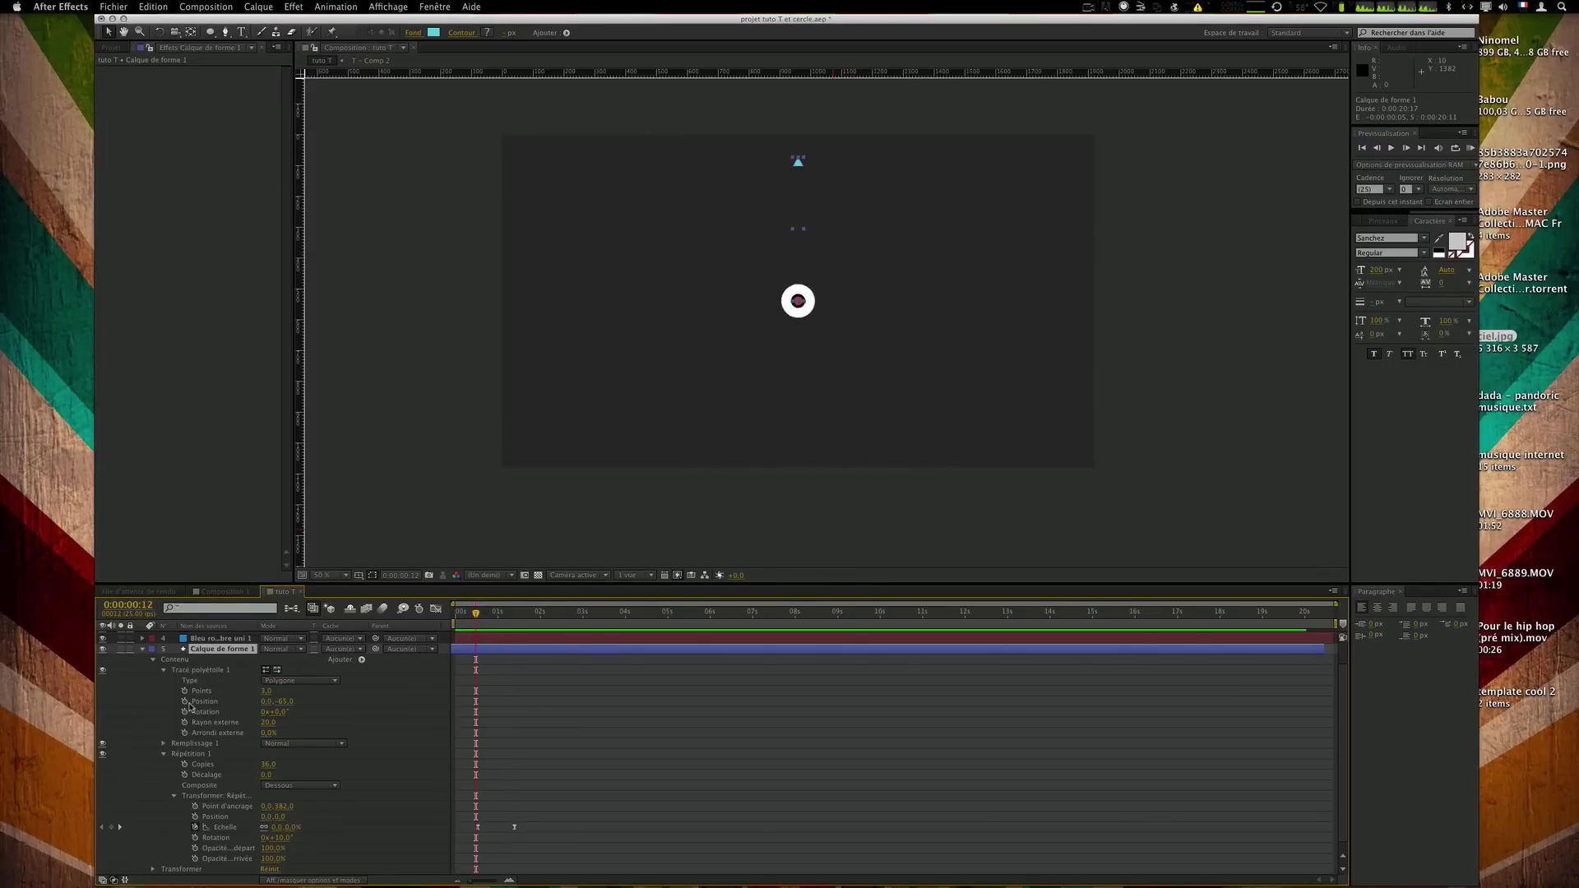
{"action": "left_click", "coordinate": [184, 701]}
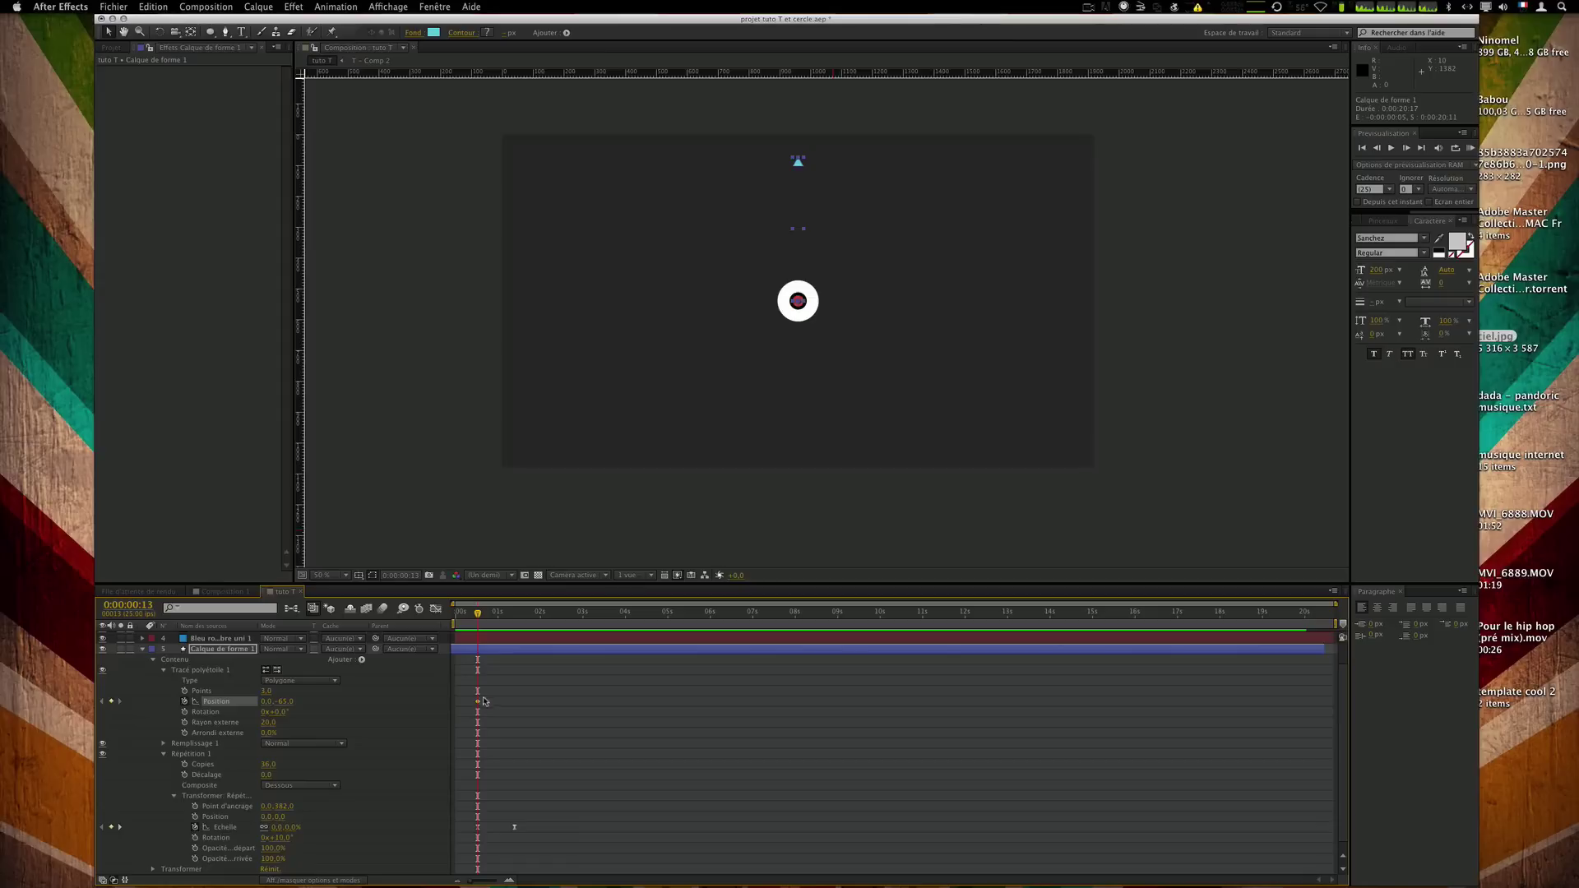
Move the polystar Position keyframe to 0:00:01:10, aligned with the second repeater scale keyframe.
{"action": "left_click_drag", "start_coordinate": [479, 701], "coordinate": [529, 702]}
{"action": "left_click", "coordinate": [514, 625]}
{"action": "left_click", "coordinate": [516, 625]}
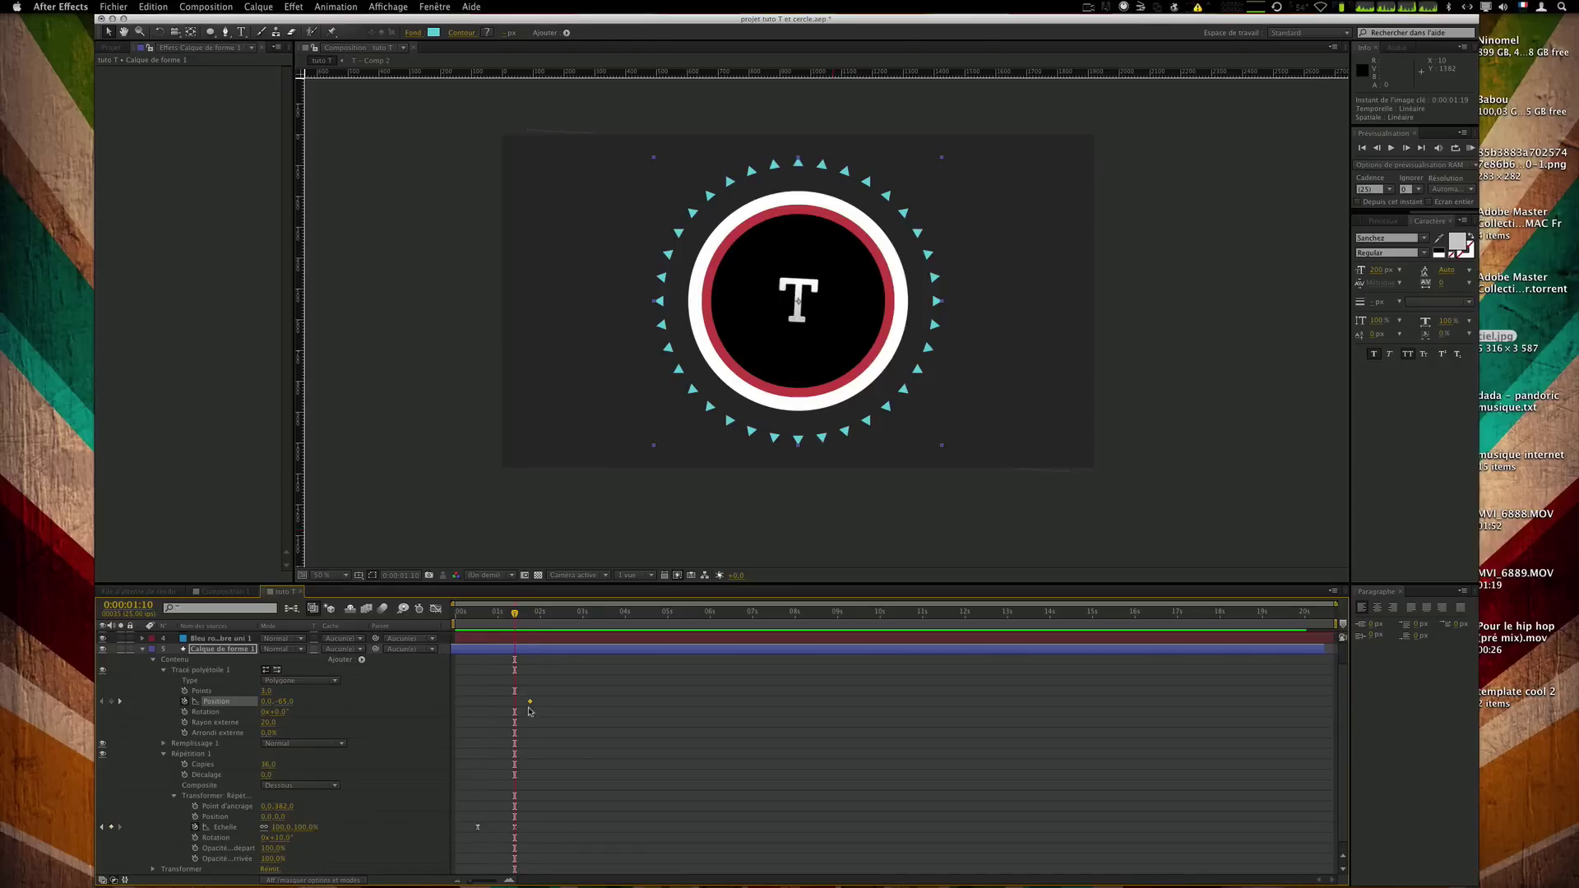
{"action": "left_click_drag", "start_coordinate": [520, 703], "coordinate": [514, 701]}
Set the polystar Position to 0, 377 at 0:00:00:13 so the triangles start at the logo's centre, and preview the animation.
{"action": "left_click_drag", "start_coordinate": [473, 626], "coordinate": [478, 622]}
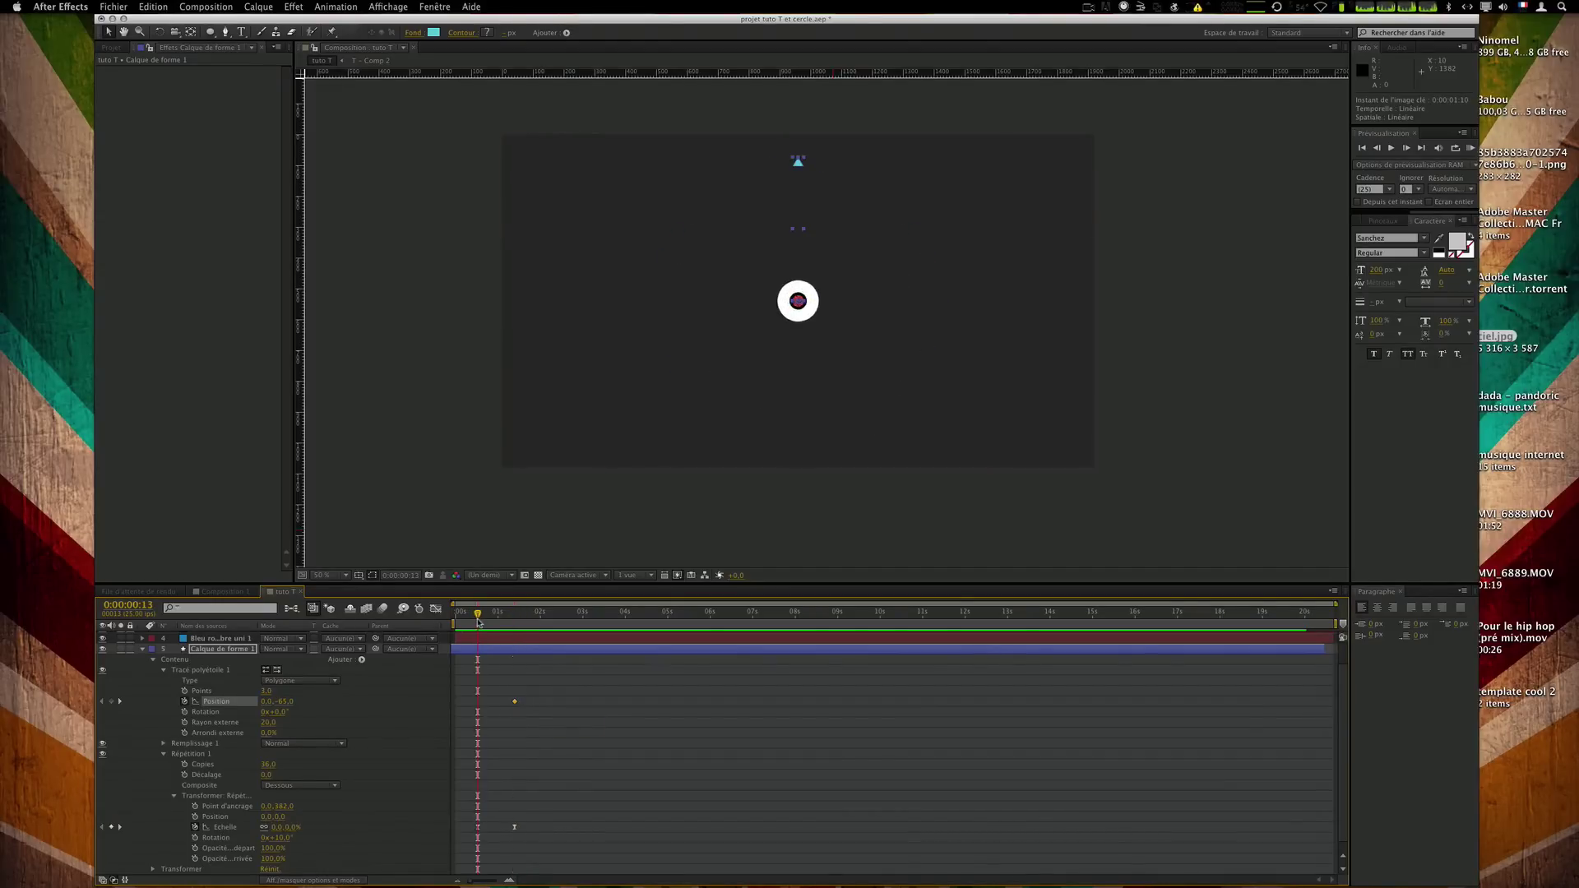
{"action": "left_click_drag", "start_coordinate": [284, 701], "coordinate": [517, 704]}
{"action": "left_click", "coordinate": [733, 758]}
{"action": "key", "text": "space"}
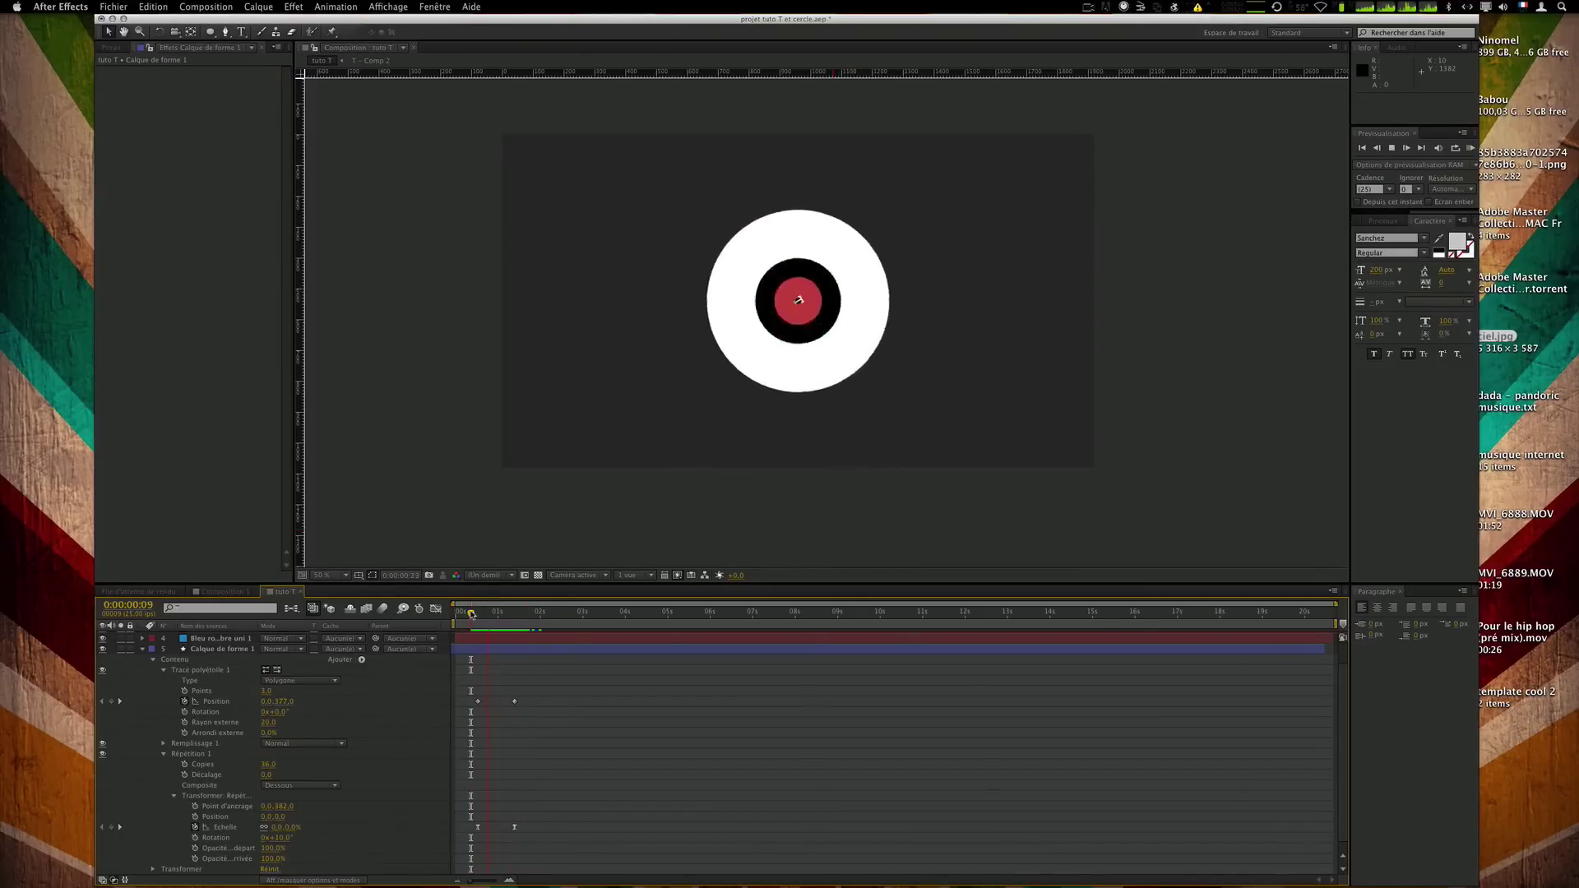
{"action": "key", "text": "space"}
{"action": "key", "text": "KP_0"}
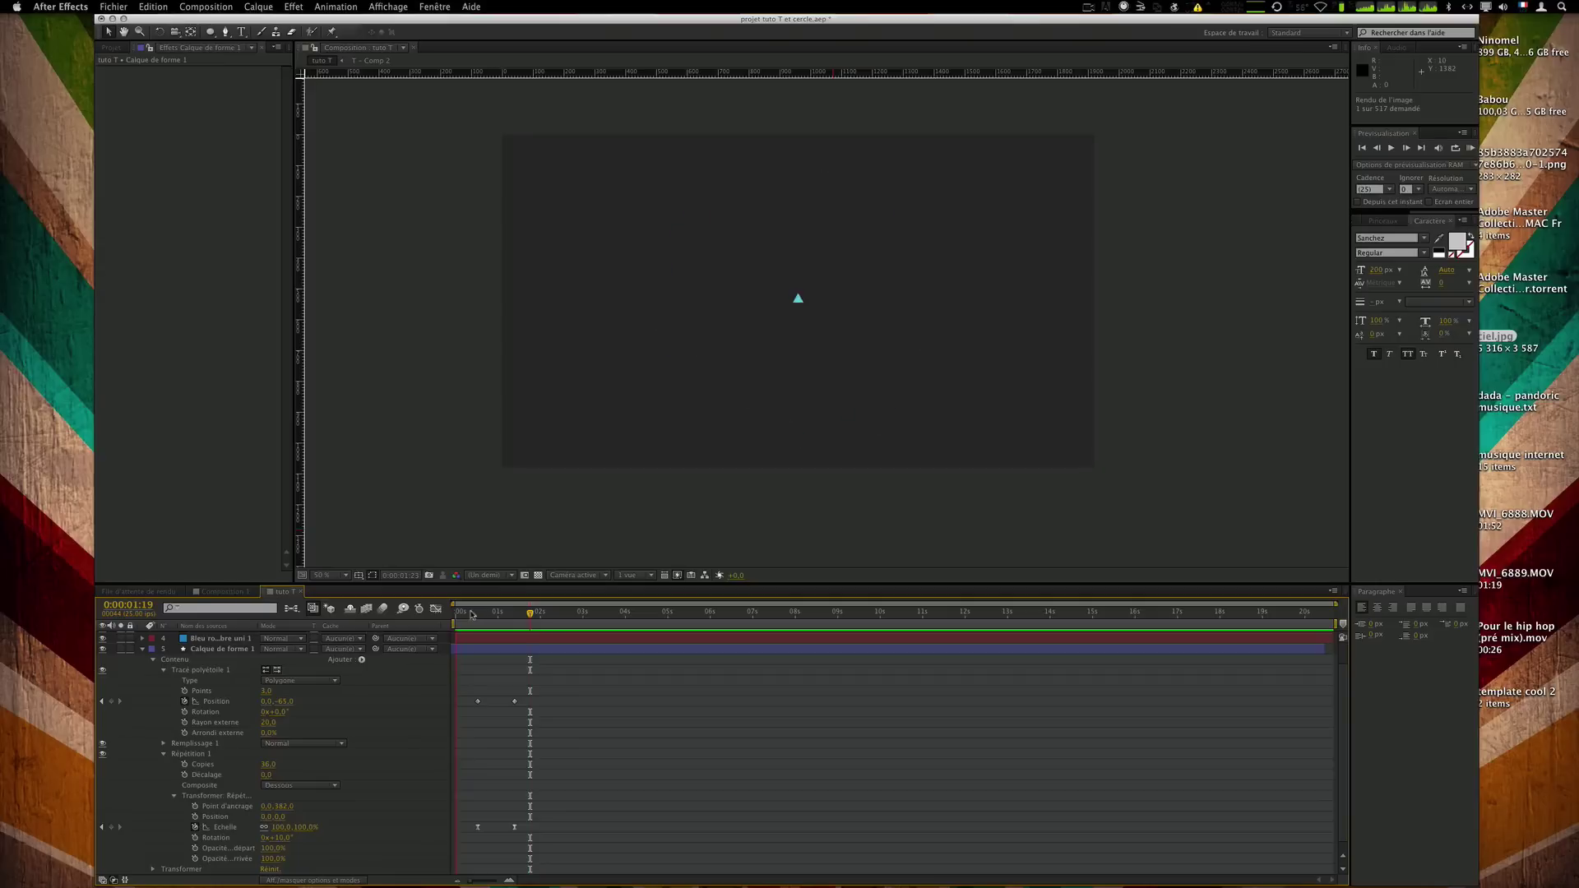
{"action": "key", "text": "space"}
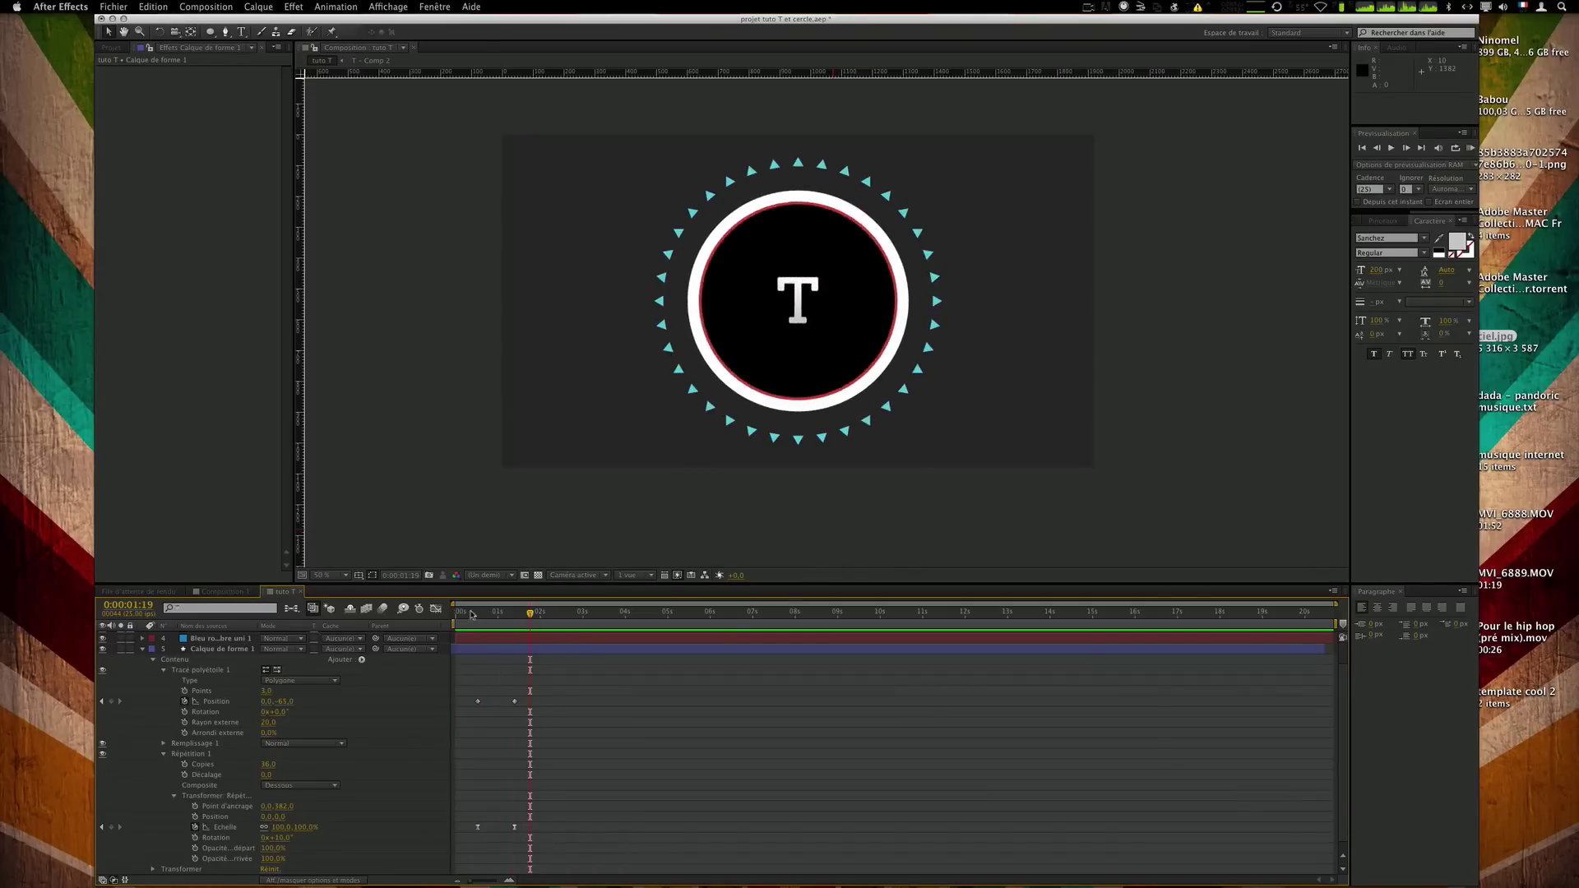
Shift Calque de forme 1 slightly earlier and move its ending Position and Scale keyframes later to lengthen the ring's opening.
{"action": "left_click_drag", "start_coordinate": [490, 649], "coordinate": [586, 885]}
{"action": "left_click_drag", "start_coordinate": [499, 827], "coordinate": [535, 827]}
{"action": "left_click_drag", "start_coordinate": [511, 700], "coordinate": [581, 843]}
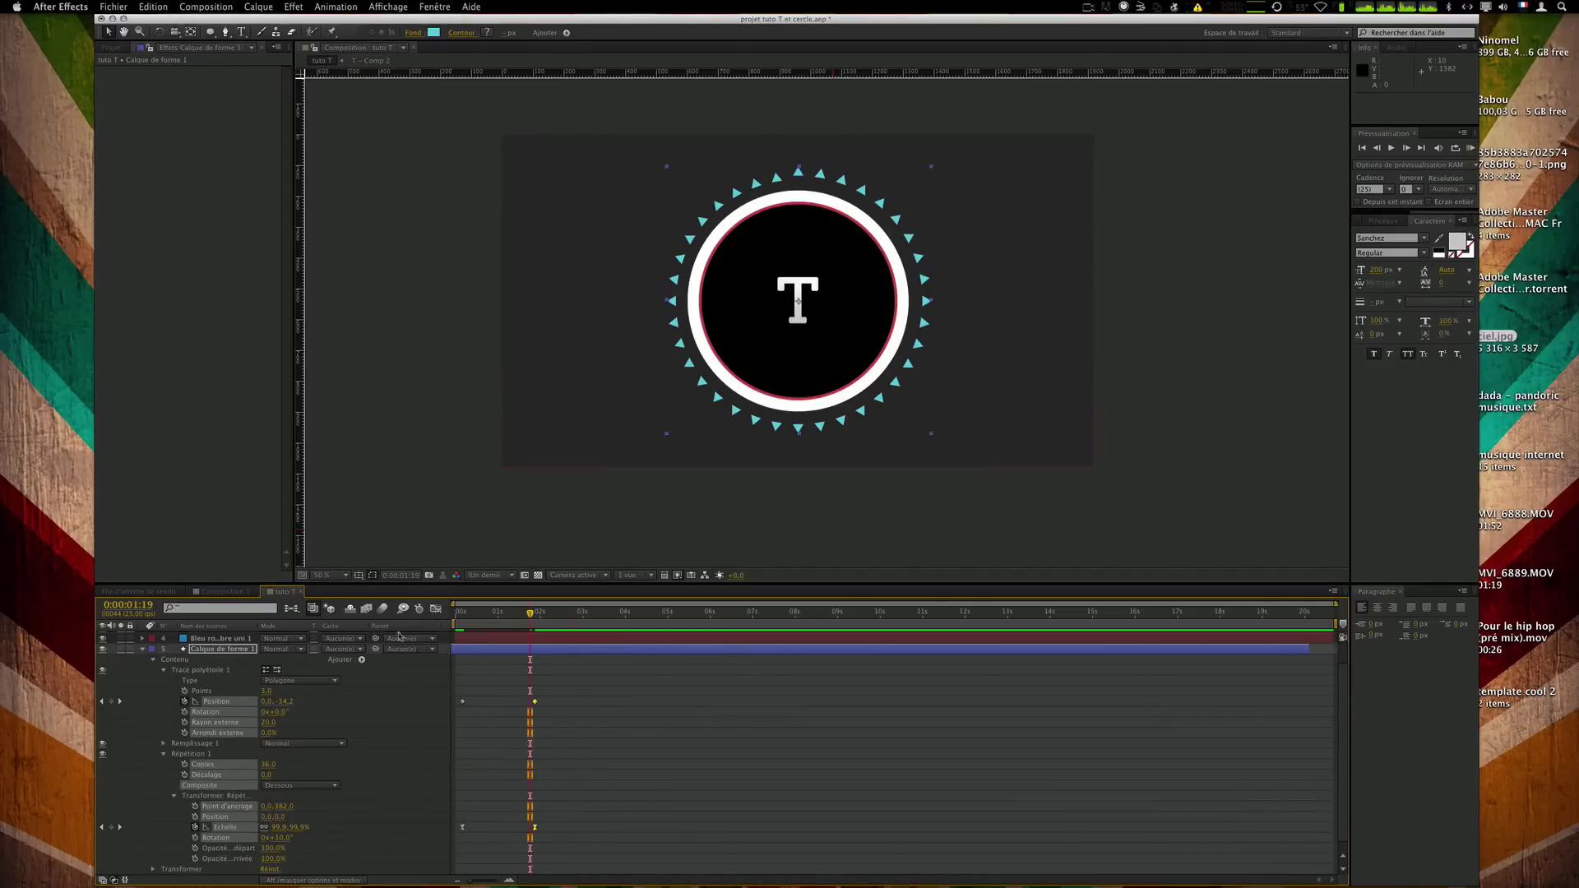
Apply easy ease to the polystar Position keyframes in the graph editor, lengthen the final slowdown, and preview the motion.
{"action": "left_click", "coordinate": [436, 609]}
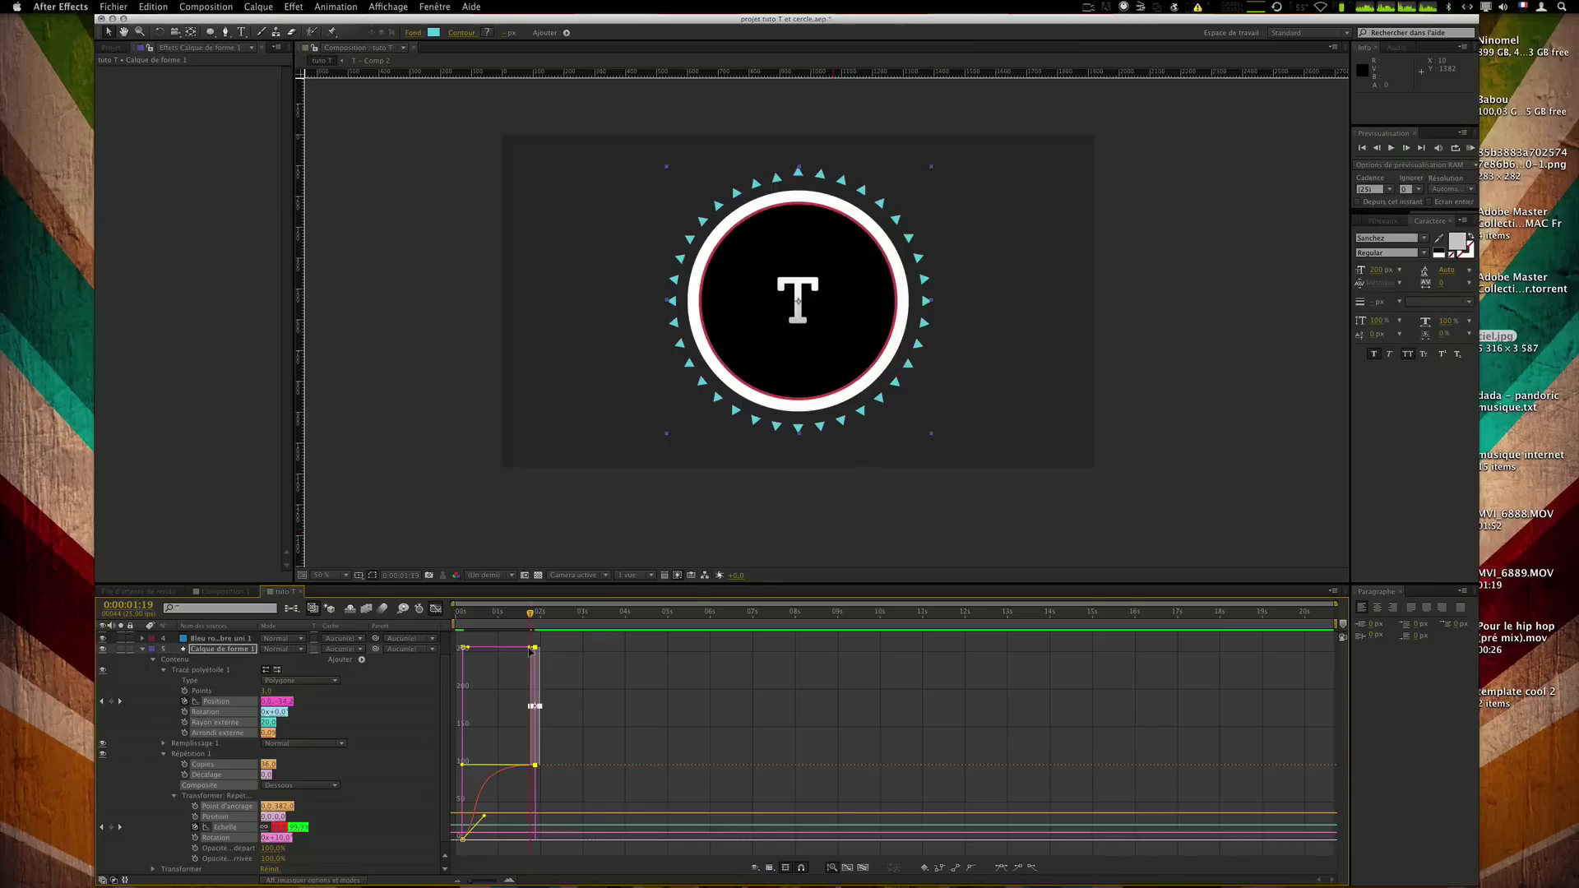
{"action": "left_click", "coordinate": [592, 655]}
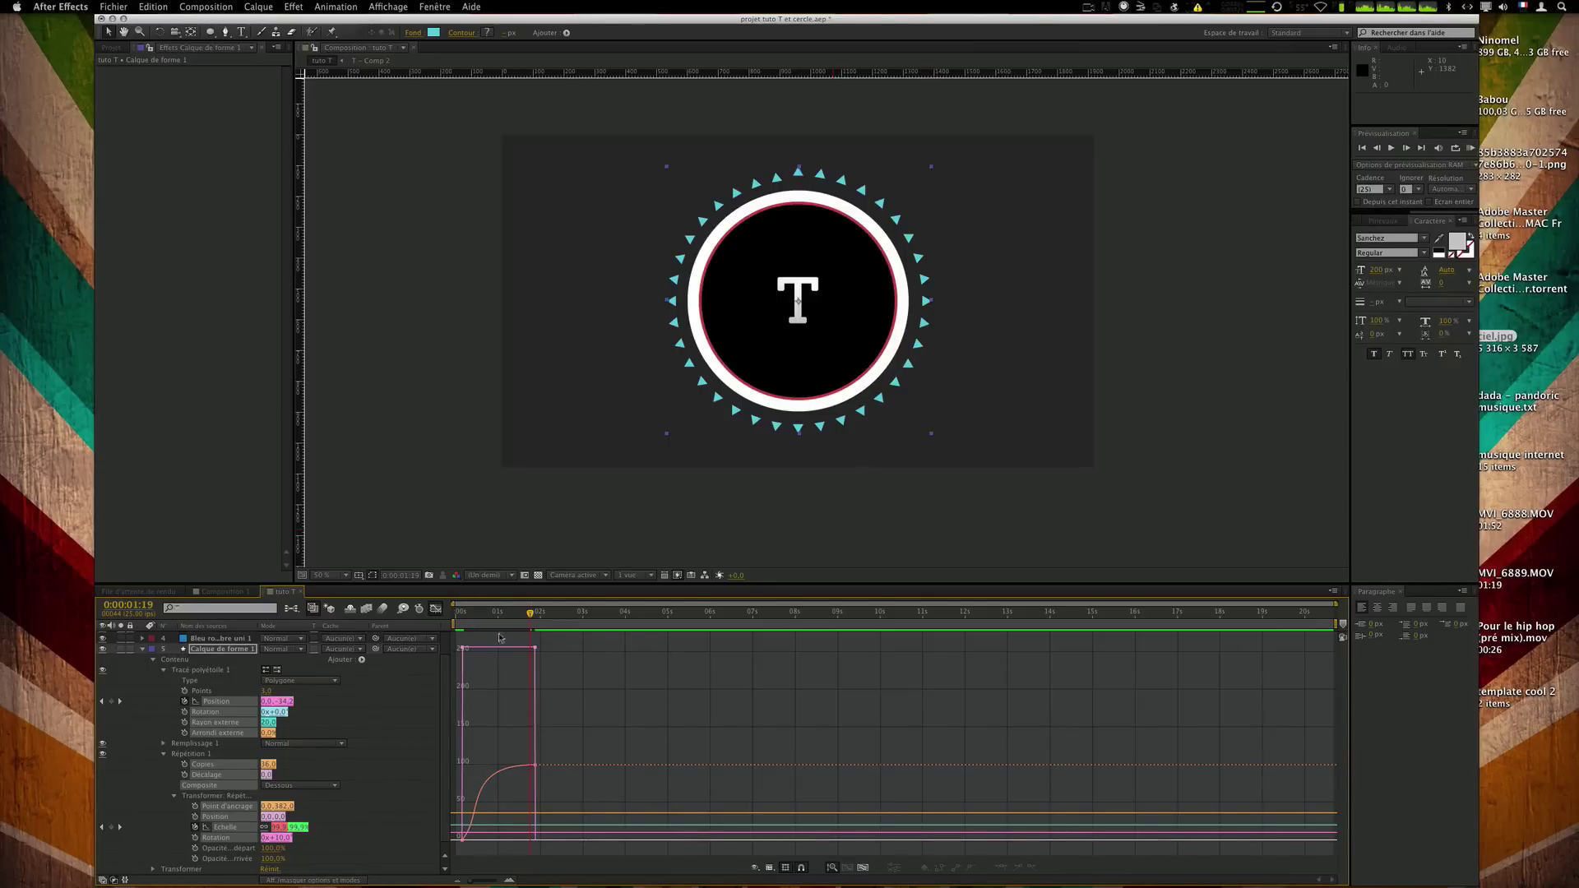
{"action": "left_click_drag", "start_coordinate": [478, 654], "coordinate": [575, 693]}
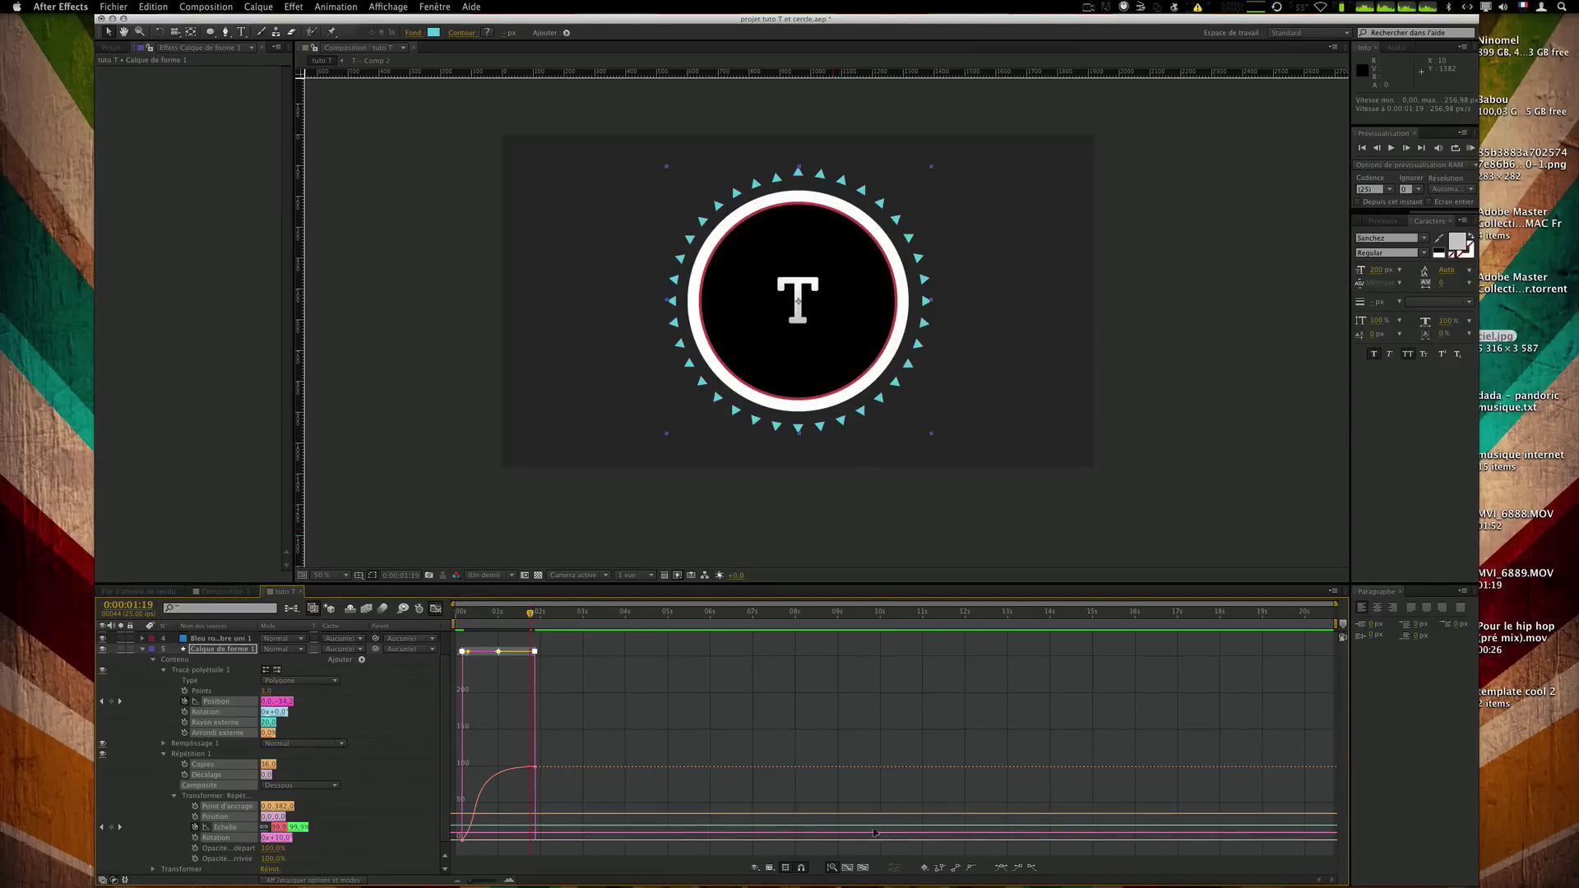
{"action": "left_click", "coordinate": [1001, 869]}
{"action": "left_click_drag", "start_coordinate": [523, 837], "coordinate": [499, 838]}
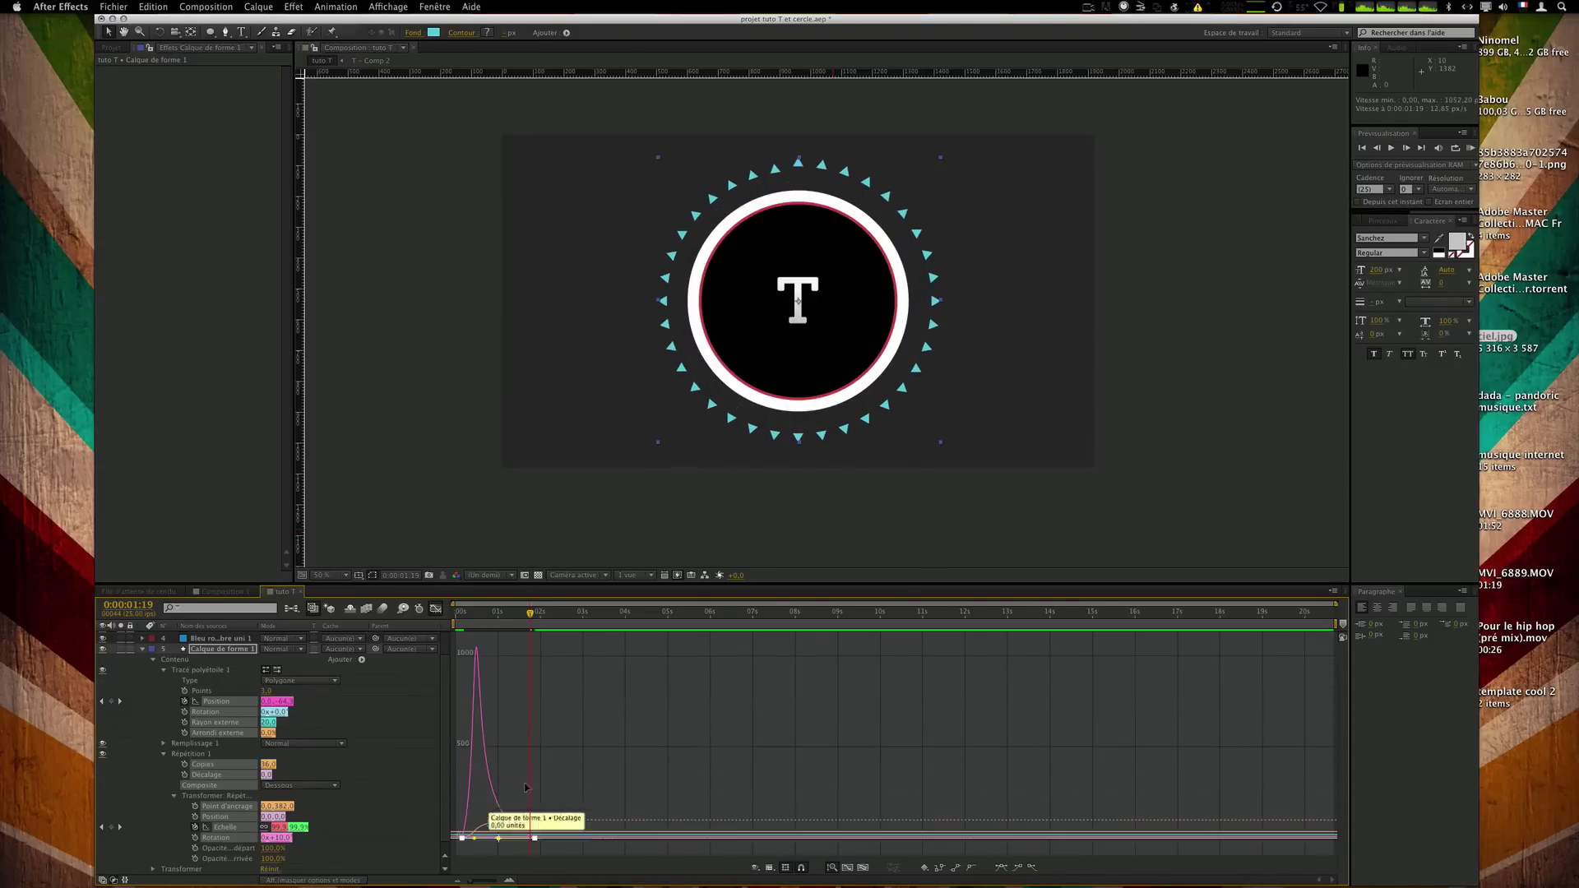
{"action": "left_click", "coordinate": [436, 610]}
{"action": "key", "text": "KP_0"}
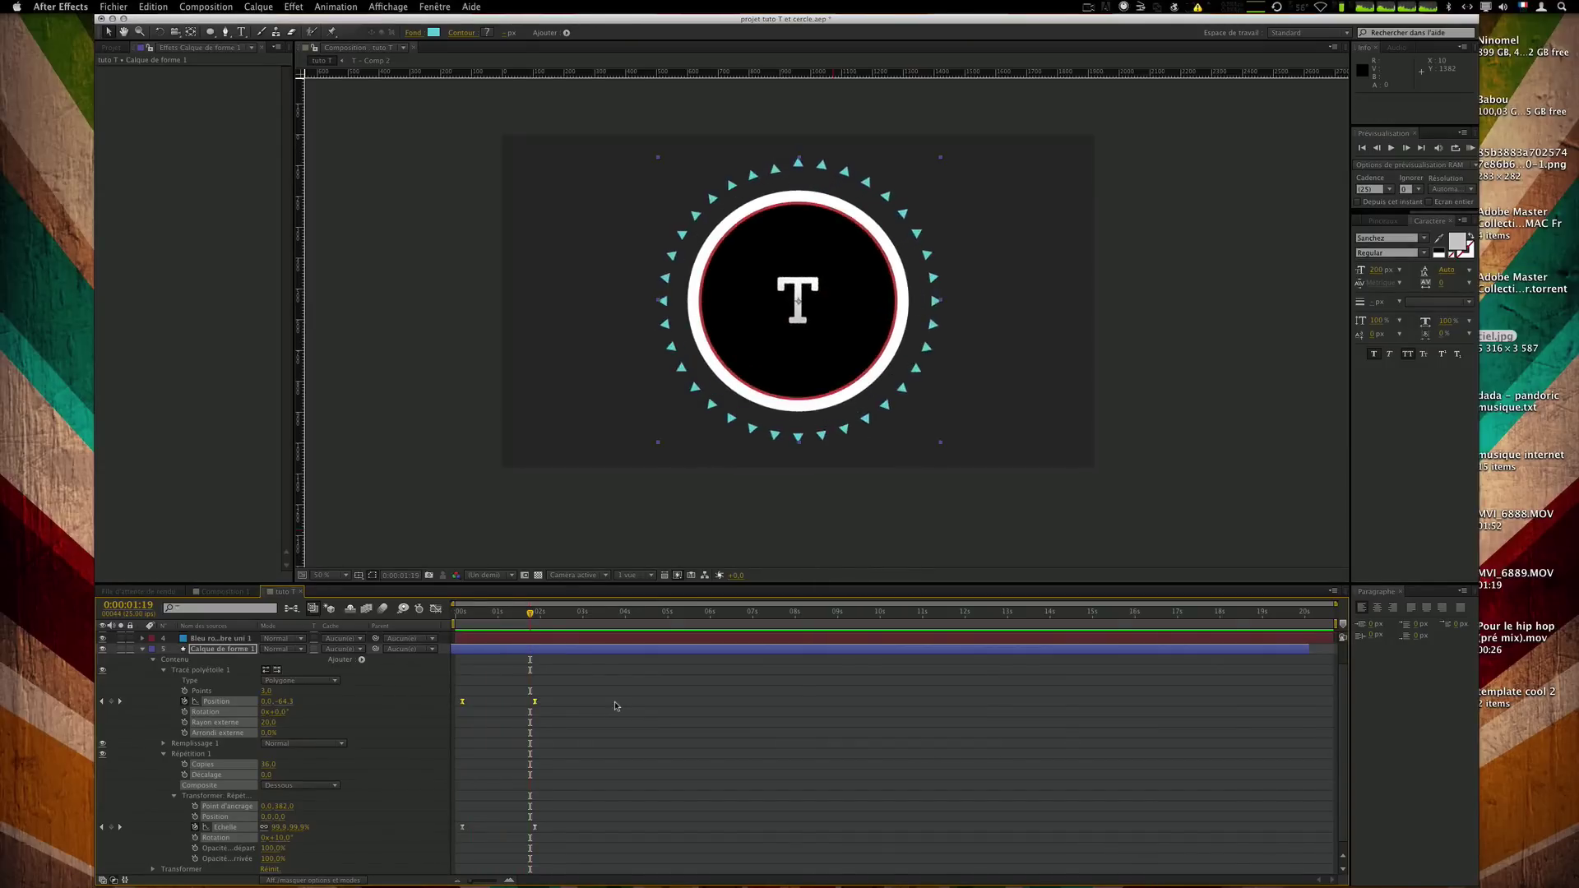
Retime Calque de forme 1 by shifting it earlier and then later so its first keyframes fall at 0:00:00:09, previewing each placement.
{"action": "left_click_drag", "start_coordinate": [598, 658], "coordinate": [557, 659]}
{"action": "key", "text": "KP_0"}
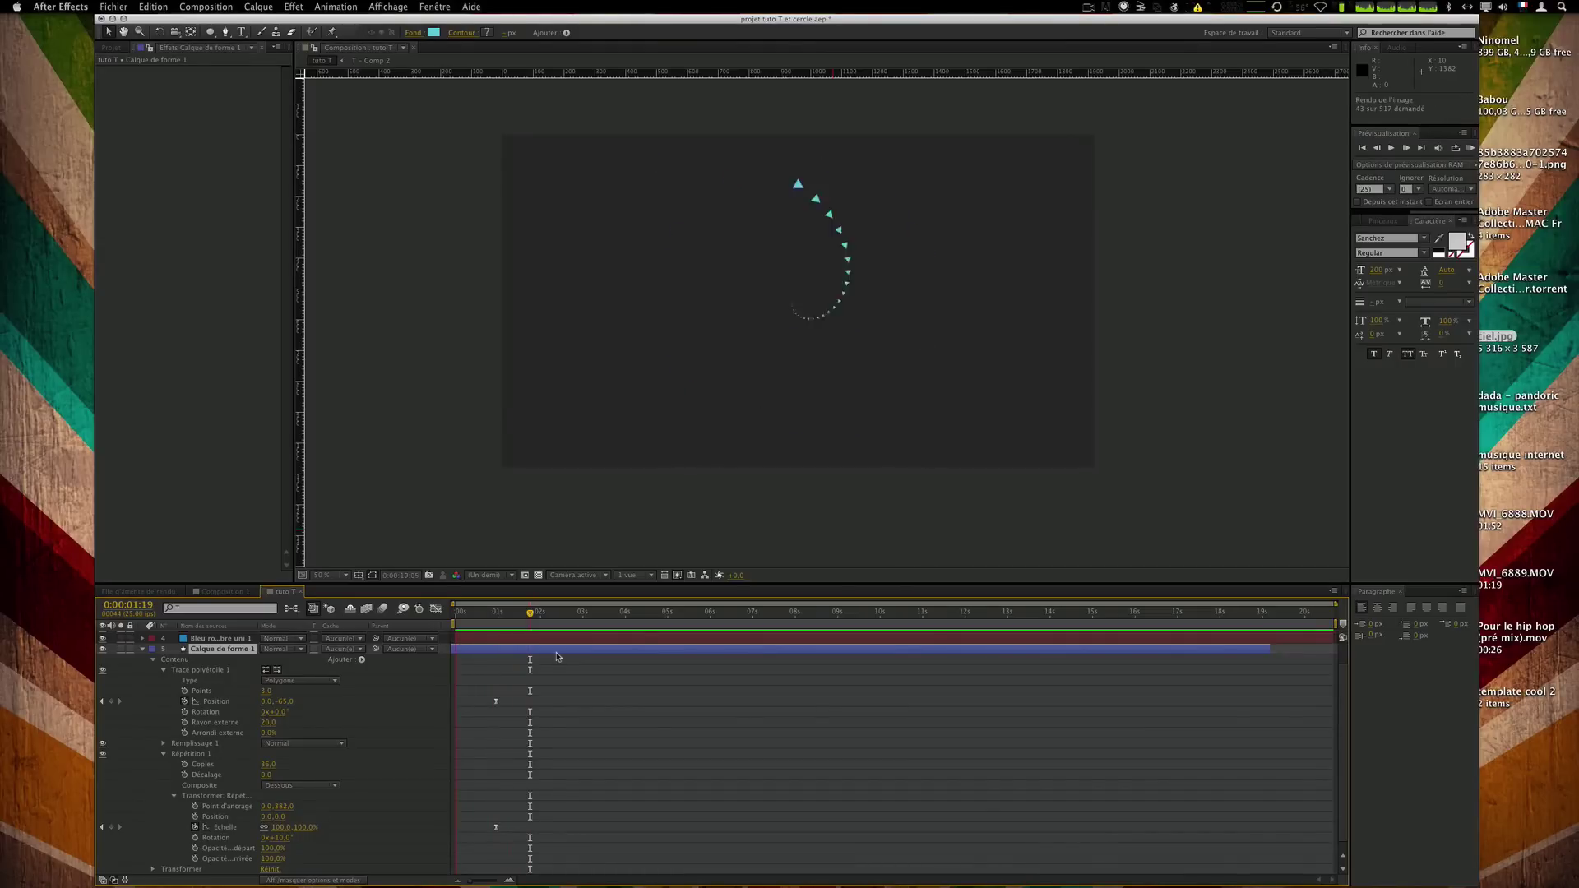
{"action": "left_click_drag", "start_coordinate": [557, 658], "coordinate": [606, 655]}
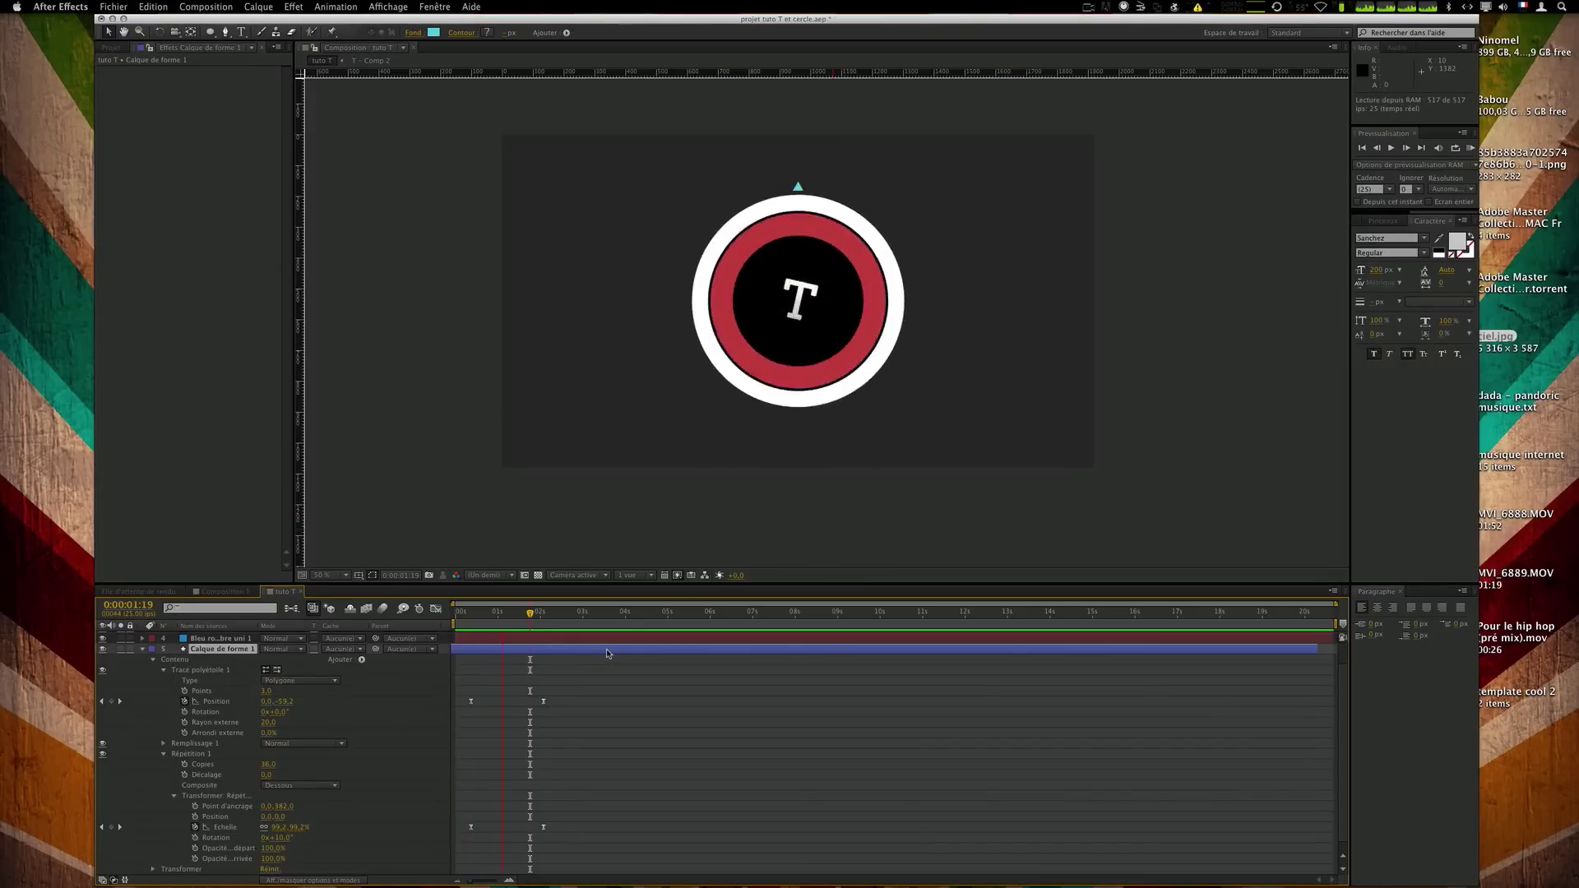
{"action": "key", "text": "space"}
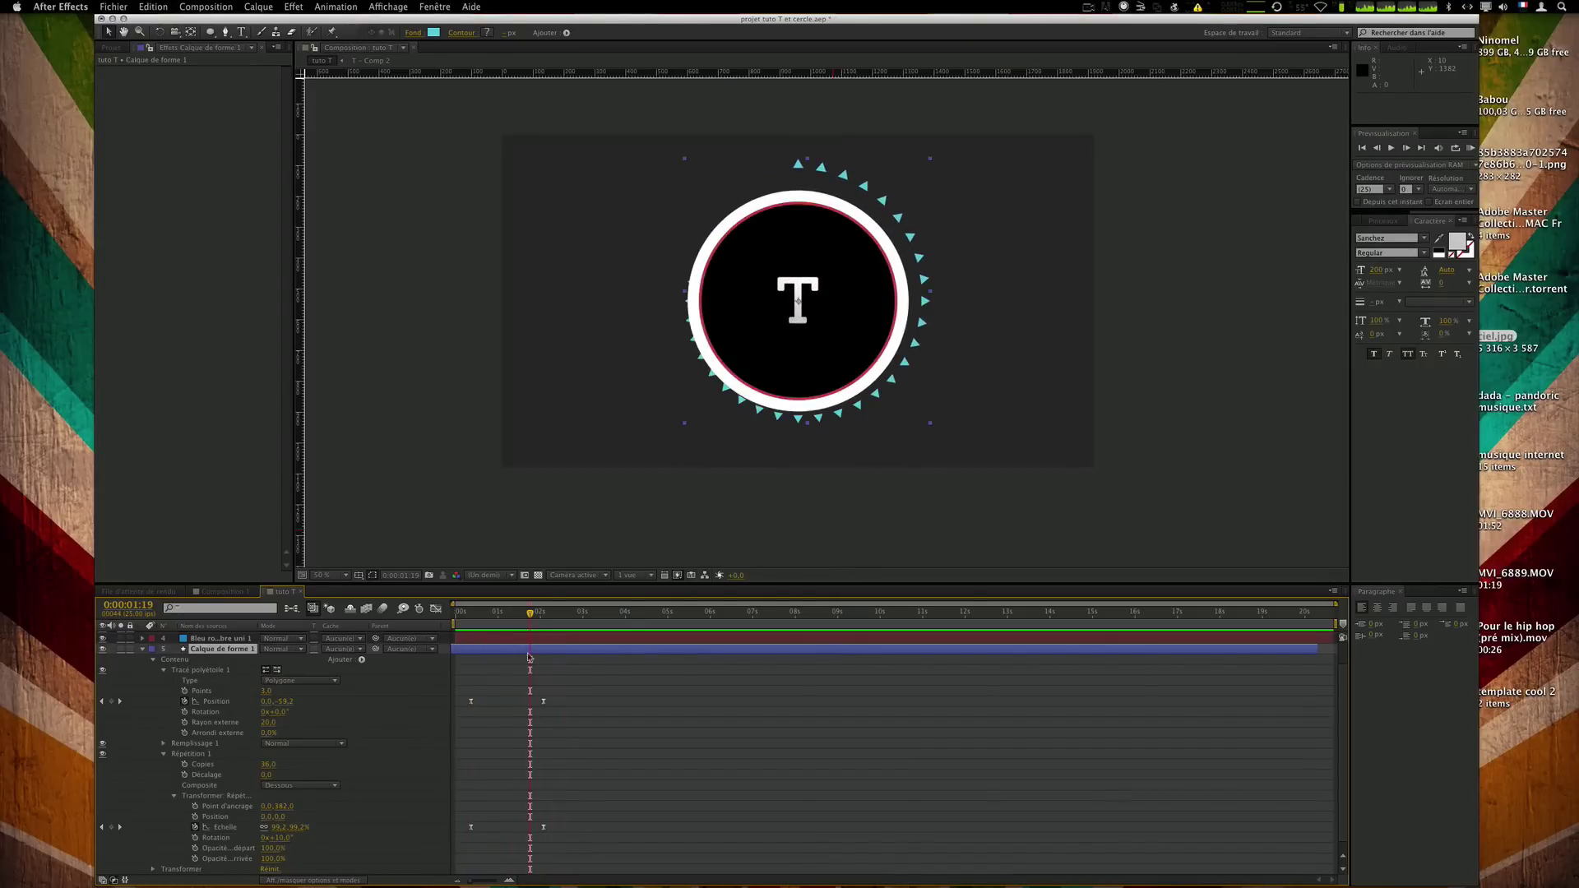
Decrease the polystar's vertical Position at the 0:00:02:02 keyframe to push the triangles farther from the logo, and preview the ring.
{"action": "left_click", "coordinate": [544, 613]}
{"action": "left_click_drag", "start_coordinate": [289, 701], "coordinate": [267, 701]}
{"action": "left_click", "coordinate": [732, 760]}
{"action": "key", "text": "KP_0"}
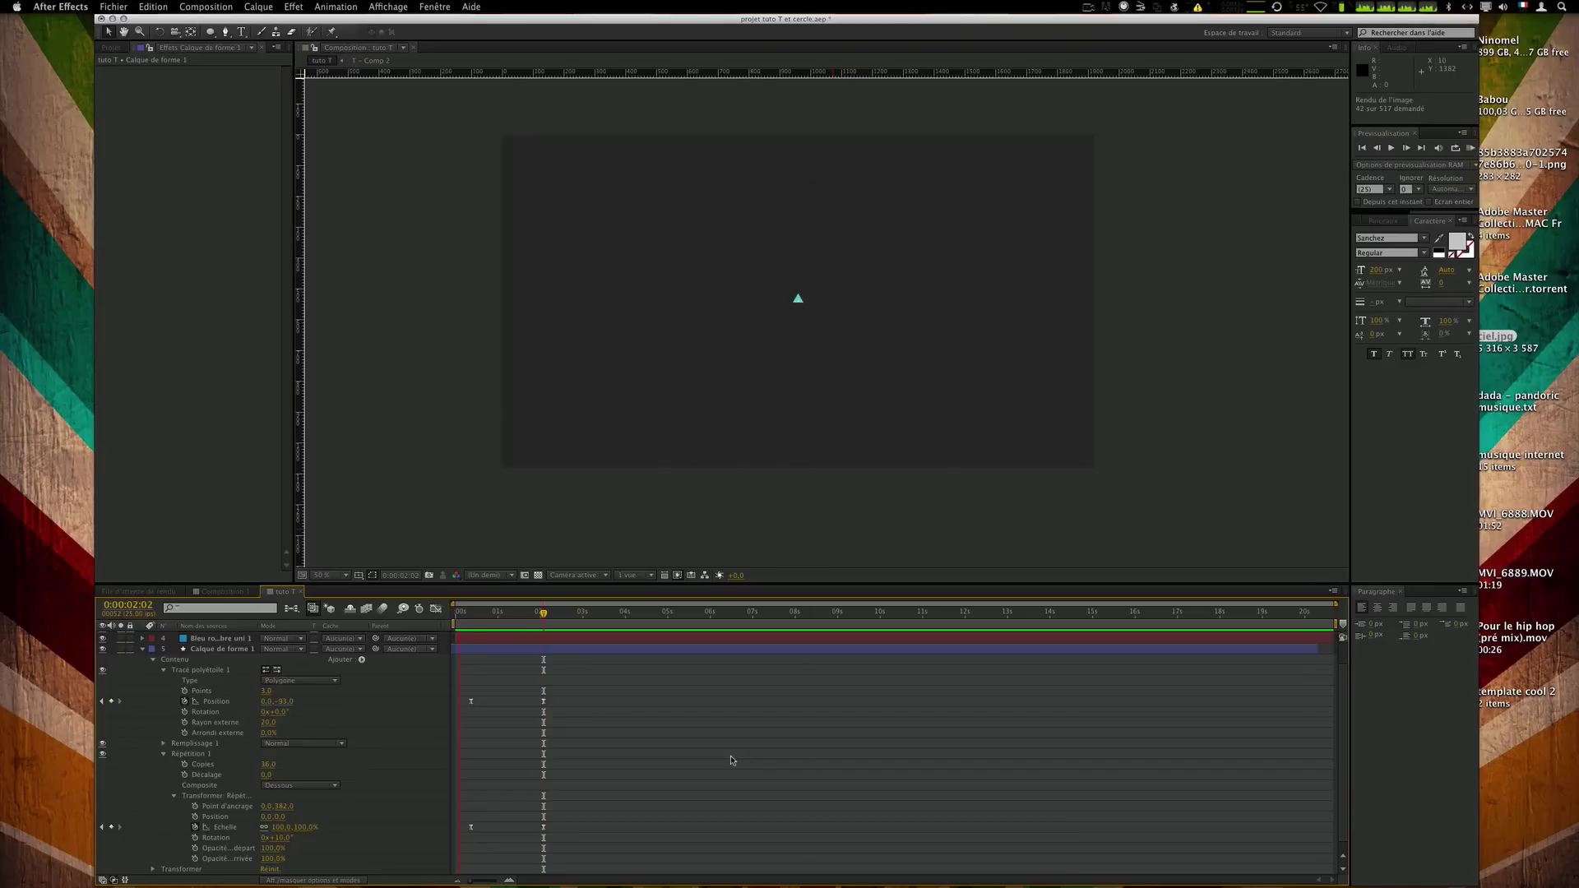
{"action": "key", "text": "space"}
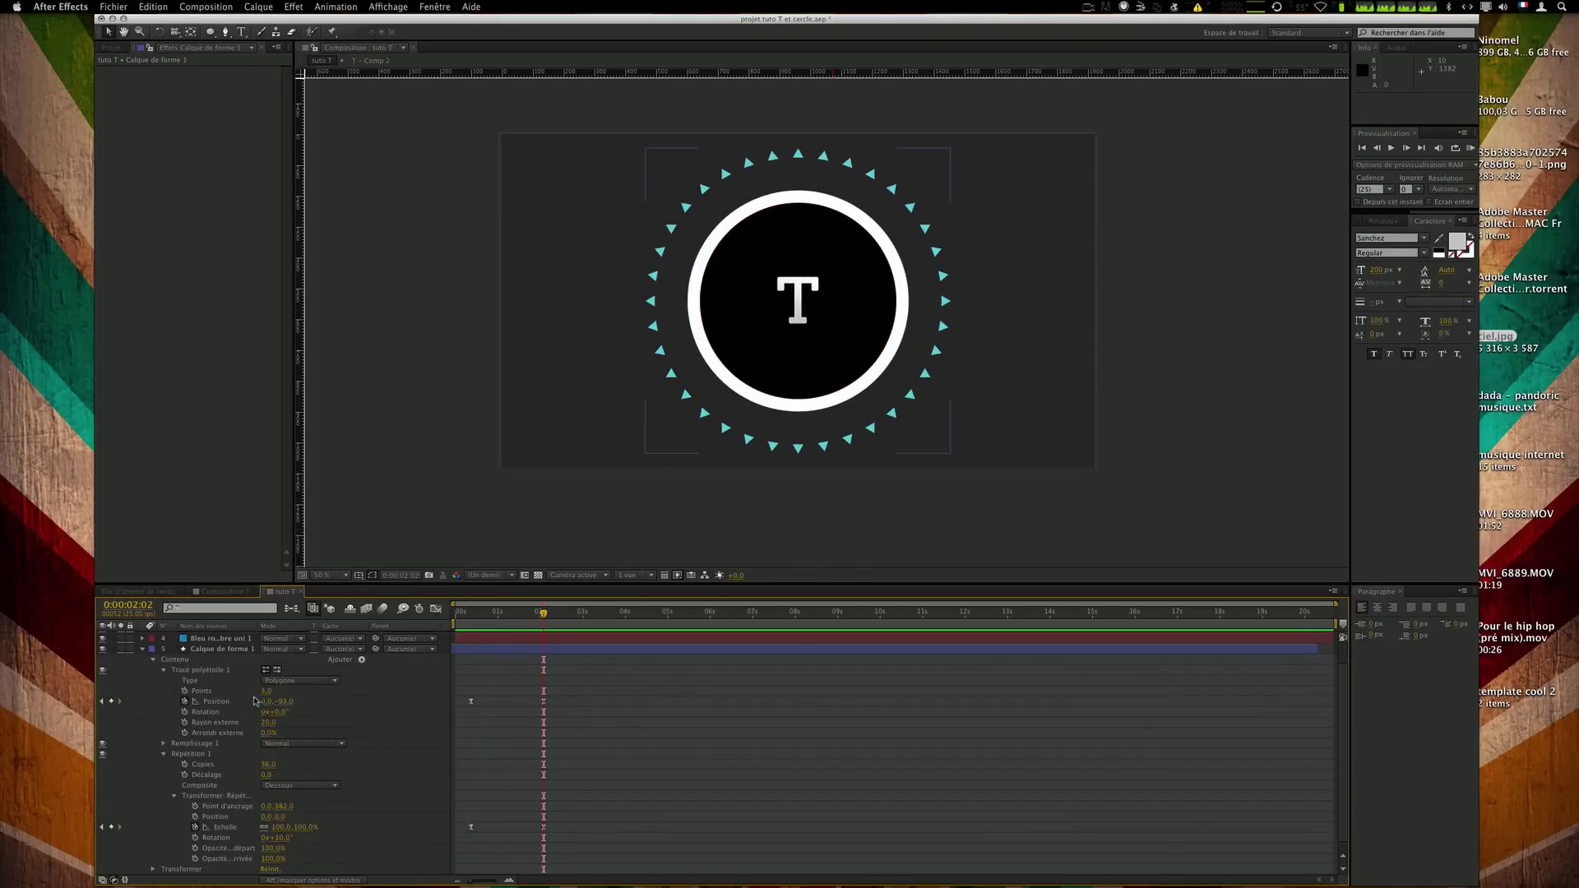
Keyframe the Opacity of Calque de forme 1 at 100% on 0:00:00:09 and 0% on 0:00:00:08, and preview the composition.
{"action": "left_click_drag", "start_coordinate": [542, 616], "coordinate": [472, 618]}
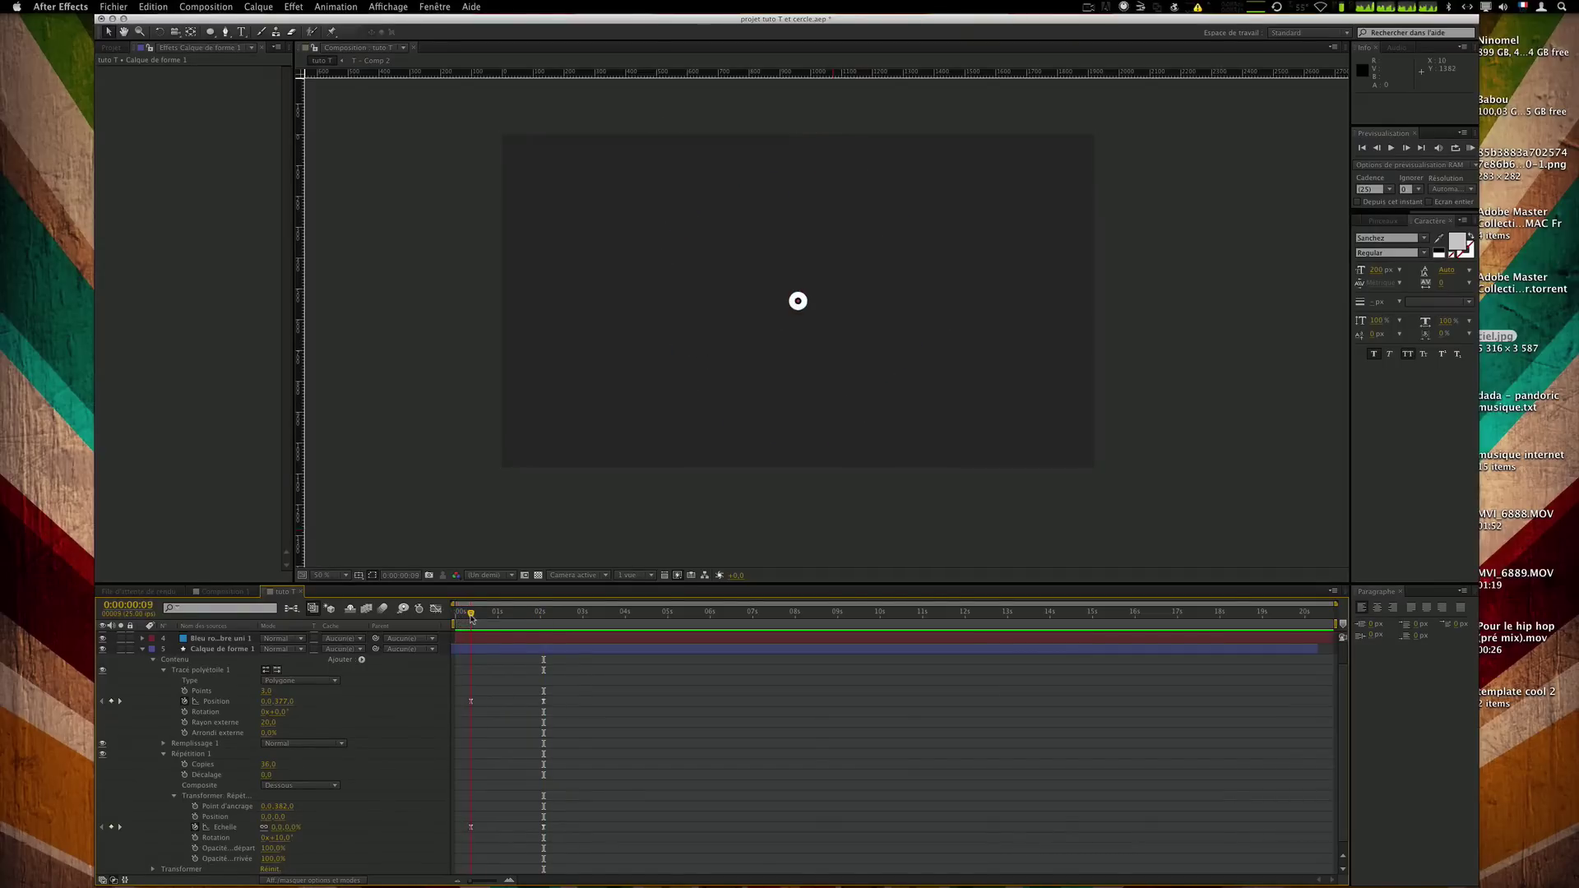
{"action": "left_click", "coordinate": [231, 650]}
{"action": "key", "text": "t"}
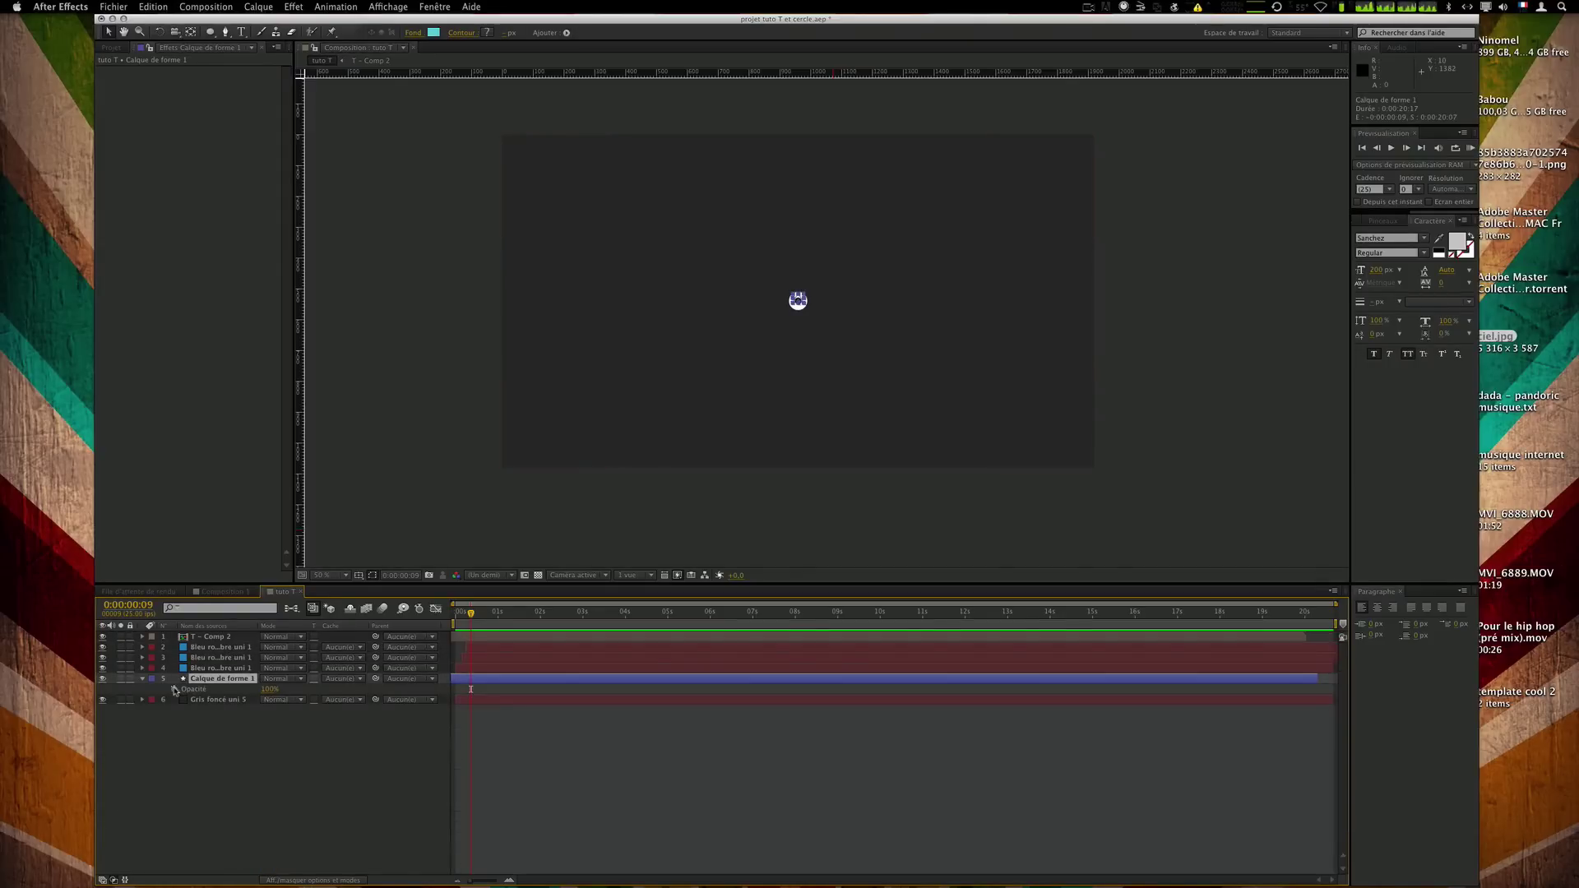
{"action": "key", "text": "Page_Up"}
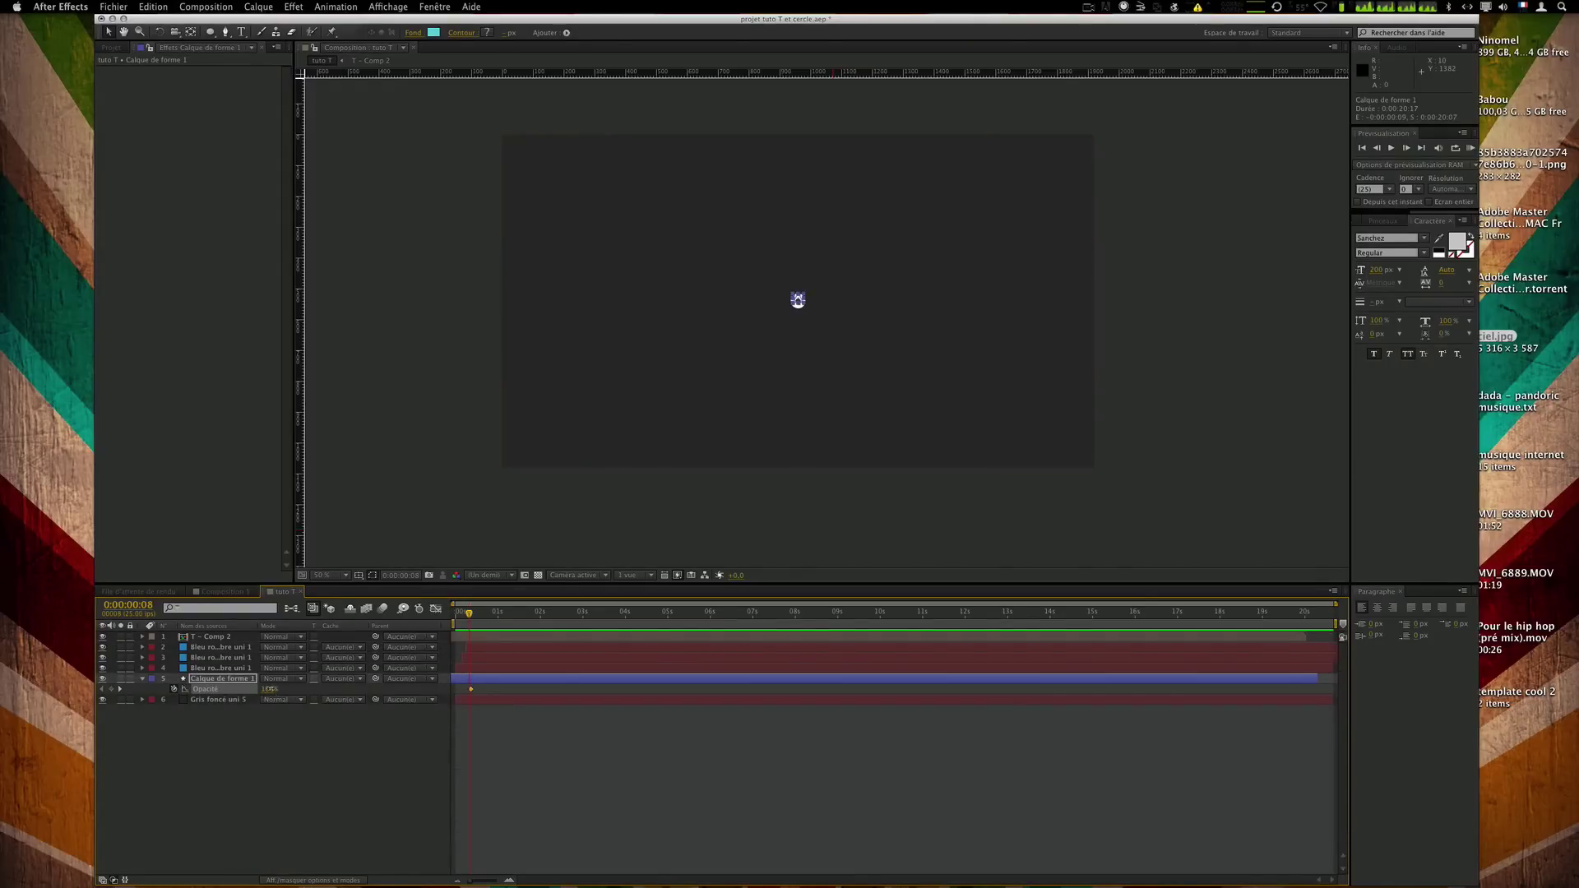
{"action": "left_click", "coordinate": [576, 766]}
{"action": "key", "text": "KP_0"}
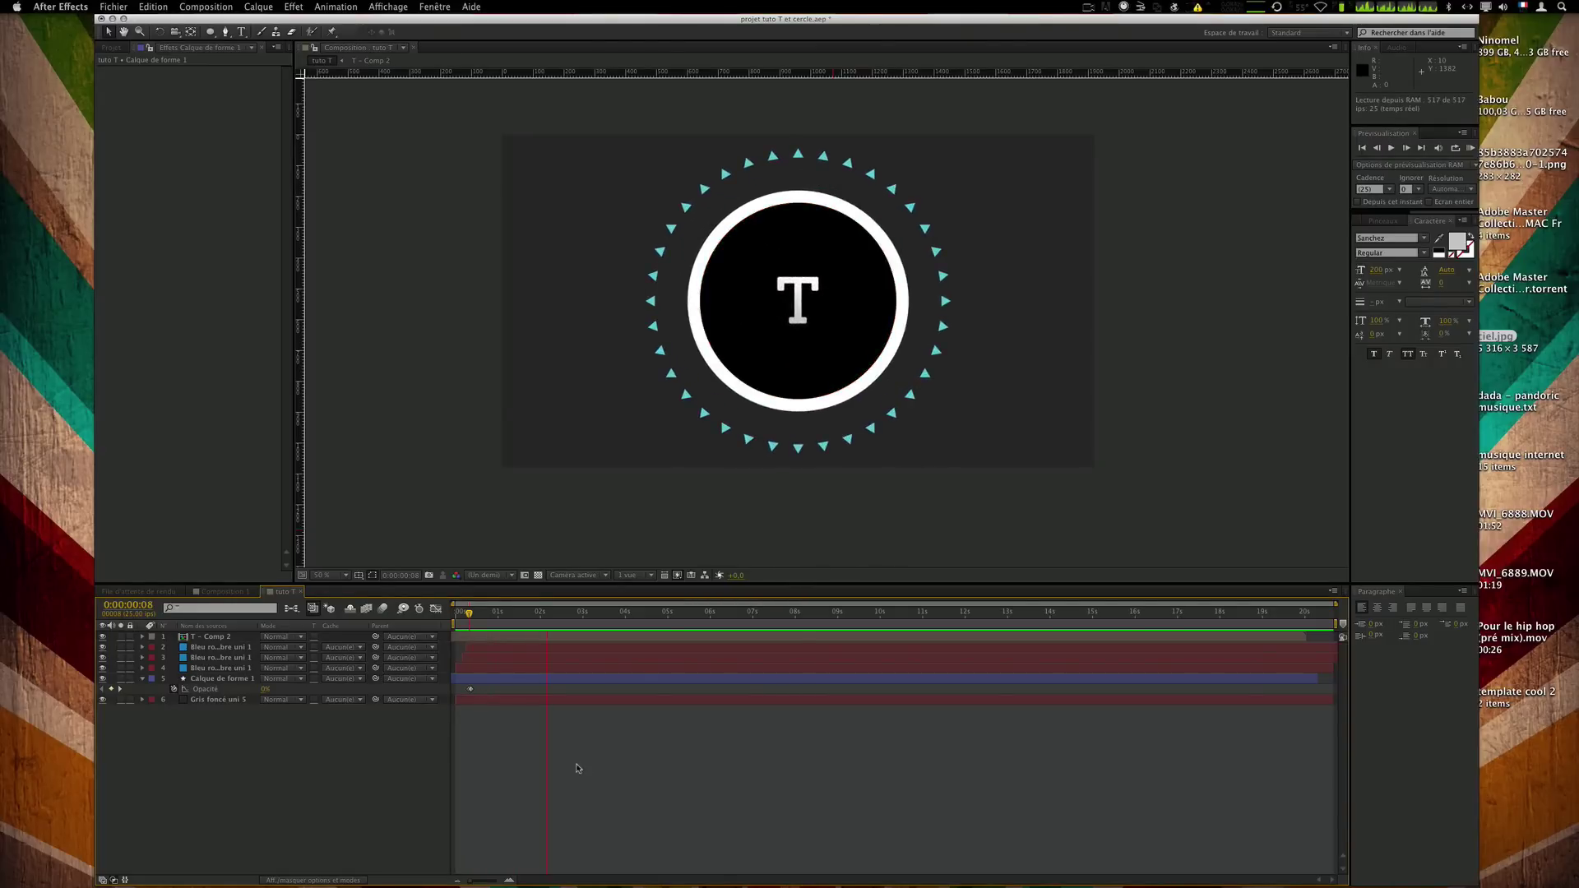
{"action": "key", "text": "space"}
{"action": "key", "text": "KP_0"}
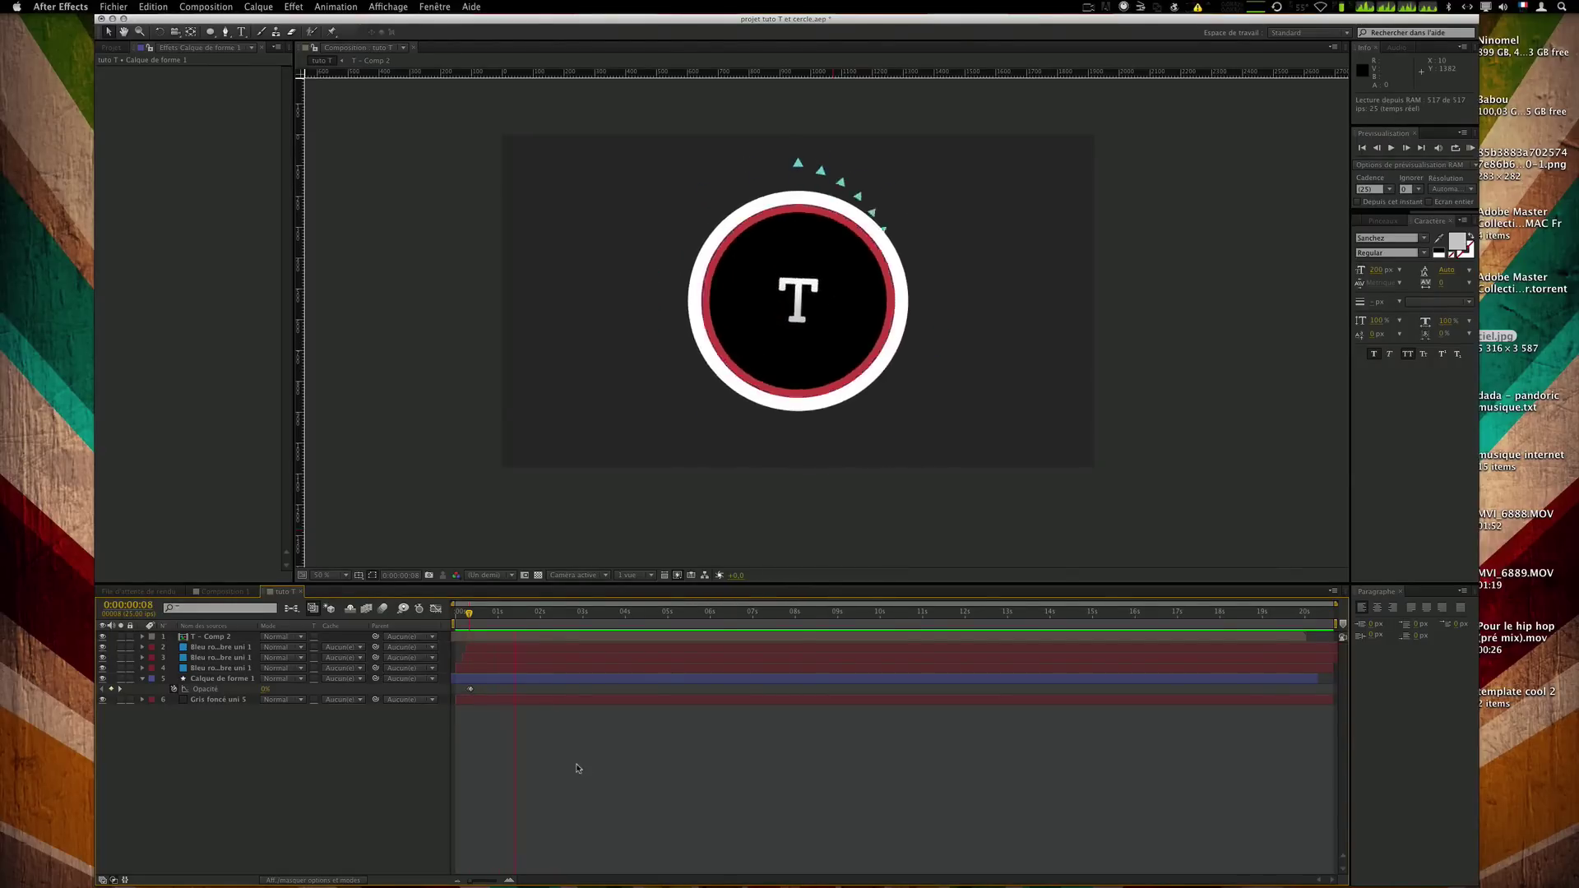
{"action": "key", "text": "space"}
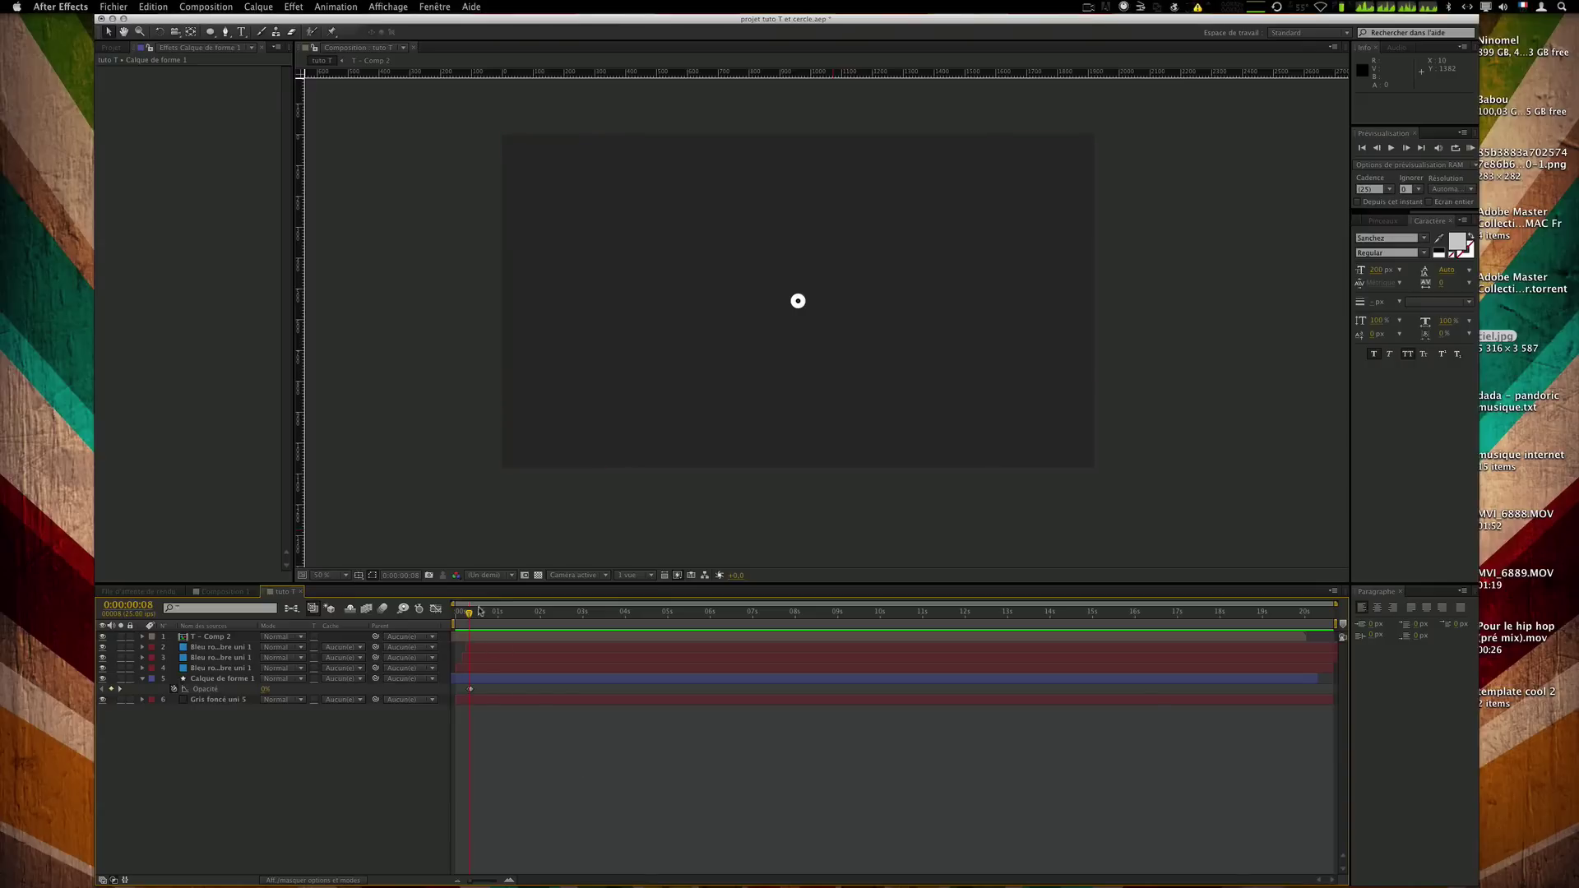
Compare the opened triangle ring with the finished logo in Composition 1, and return to the tuto T composition.
{"action": "left_click_drag", "start_coordinate": [472, 617], "coordinate": [522, 619]}
{"action": "left_click", "coordinate": [221, 593]}
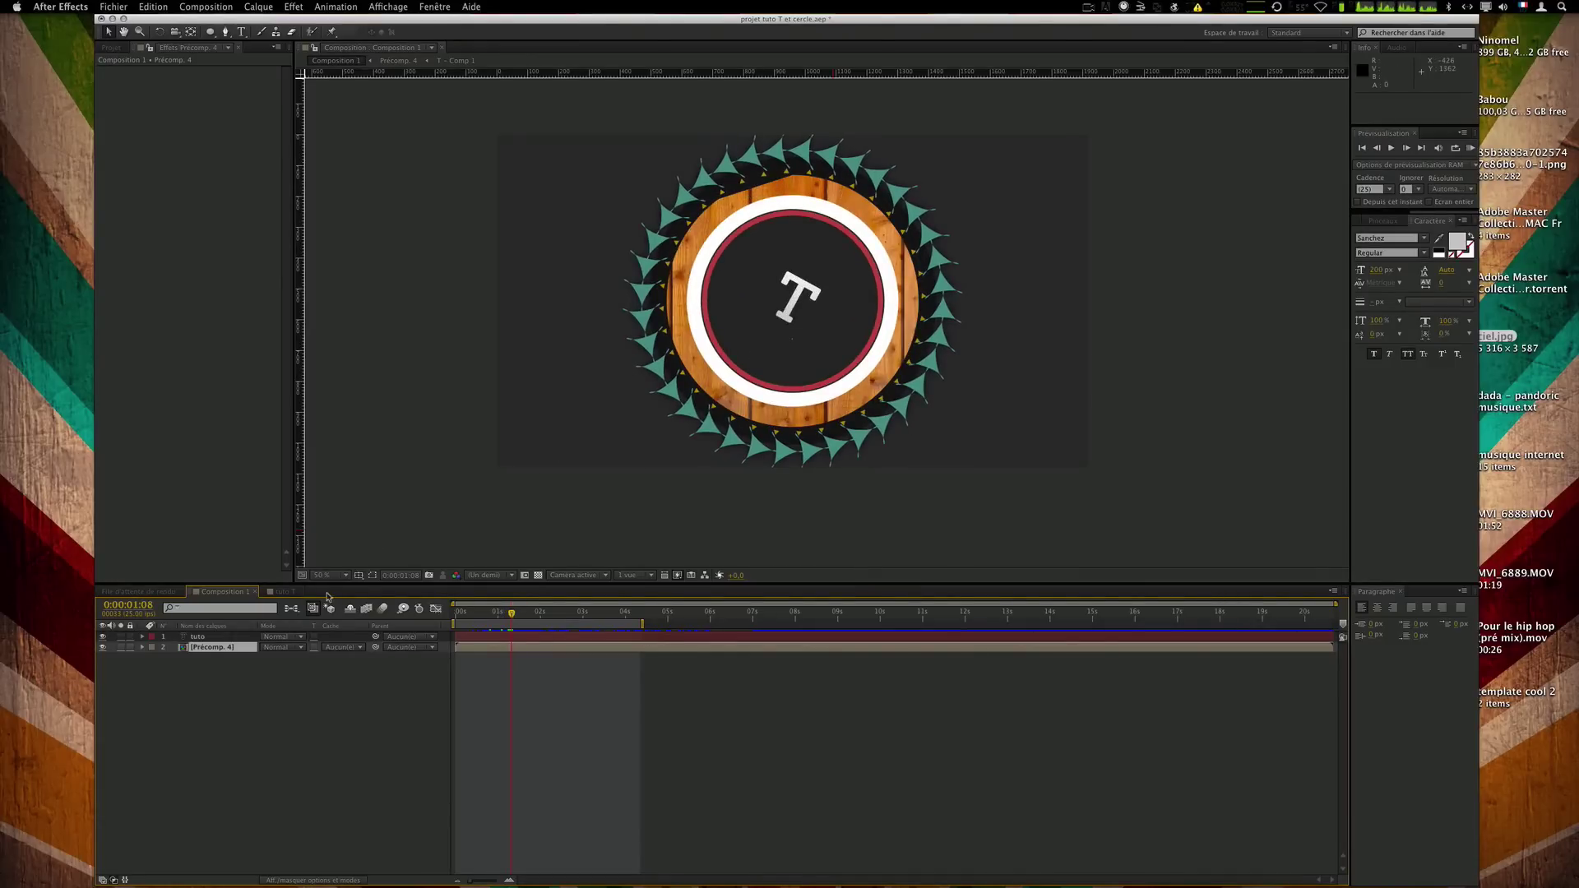
{"action": "left_click", "coordinate": [277, 593]}
Expand the properties of Calque de forme 1 and set the polystar's Arrondi externe to 1174%.
{"action": "left_click", "coordinate": [221, 679]}
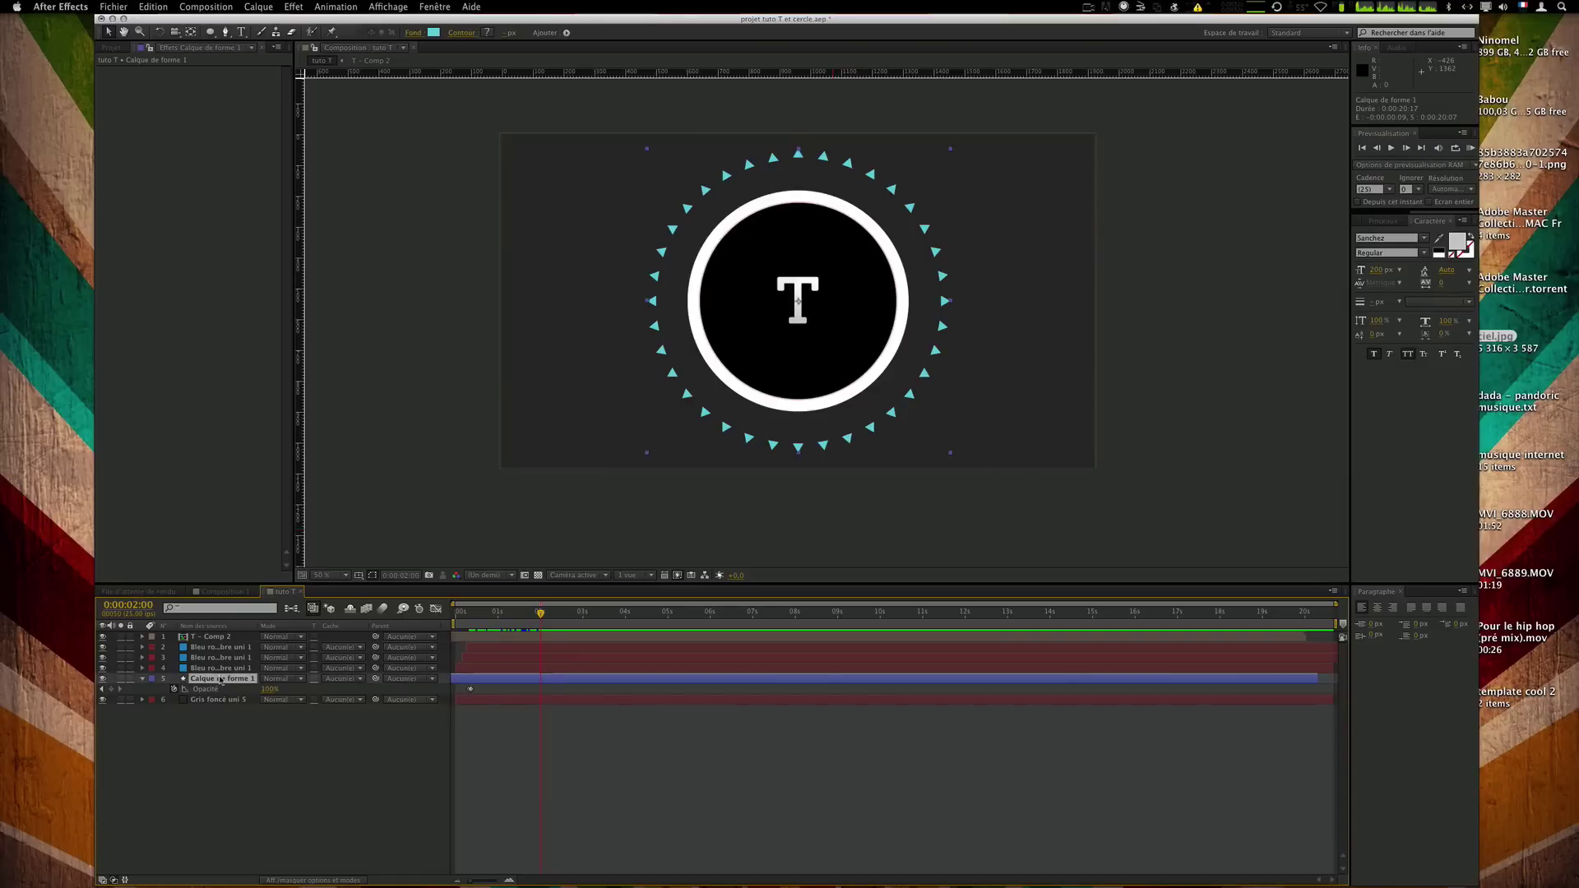
{"action": "key", "text": "u"}
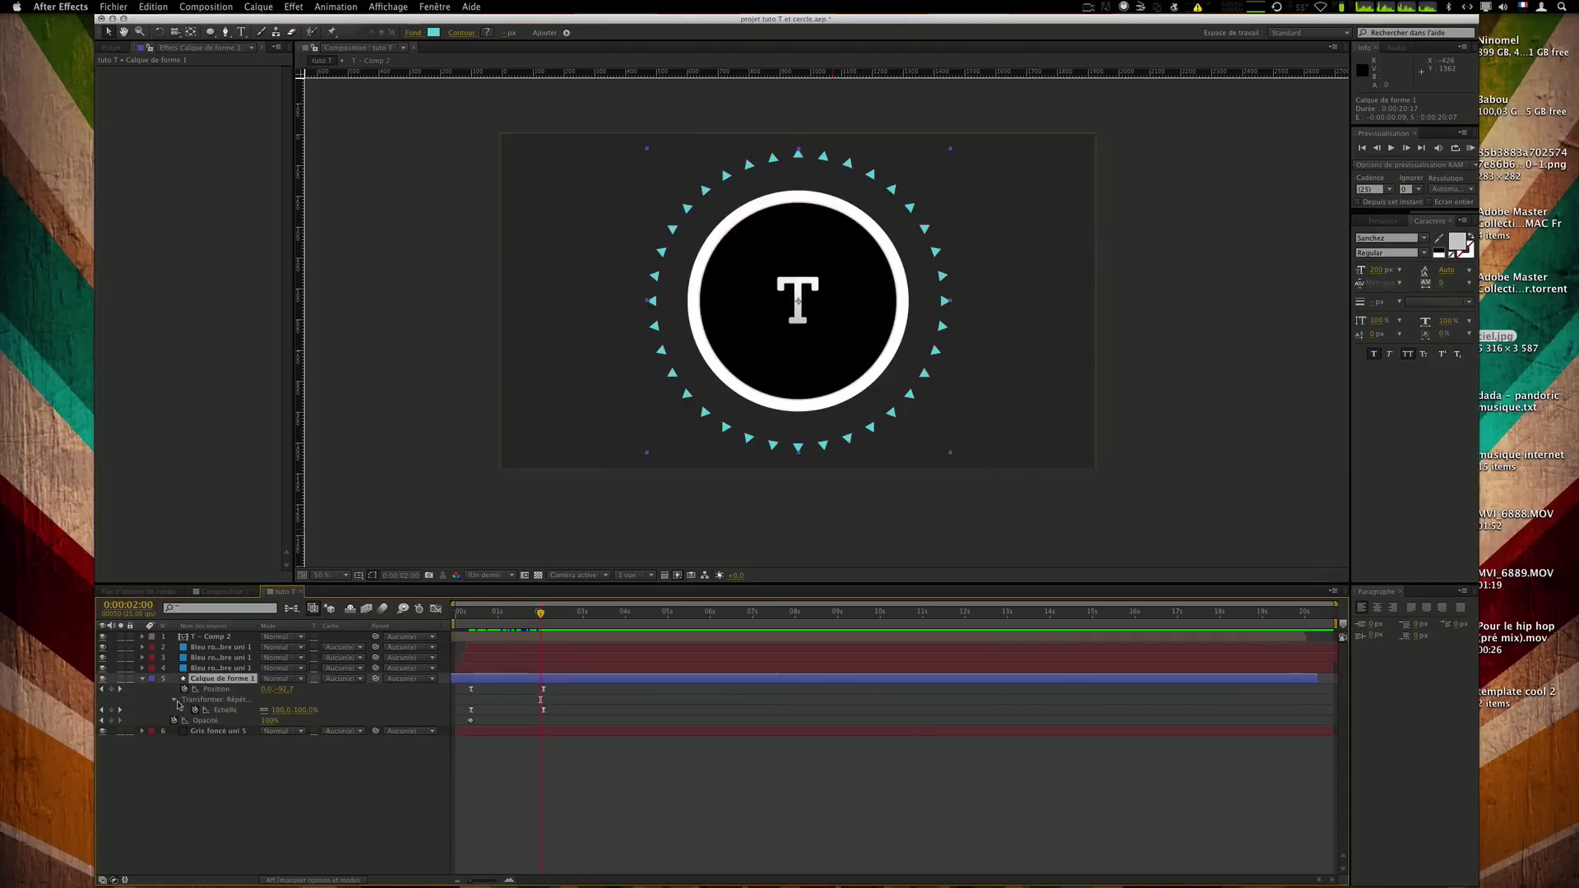
{"action": "left_click", "coordinate": [173, 701]}
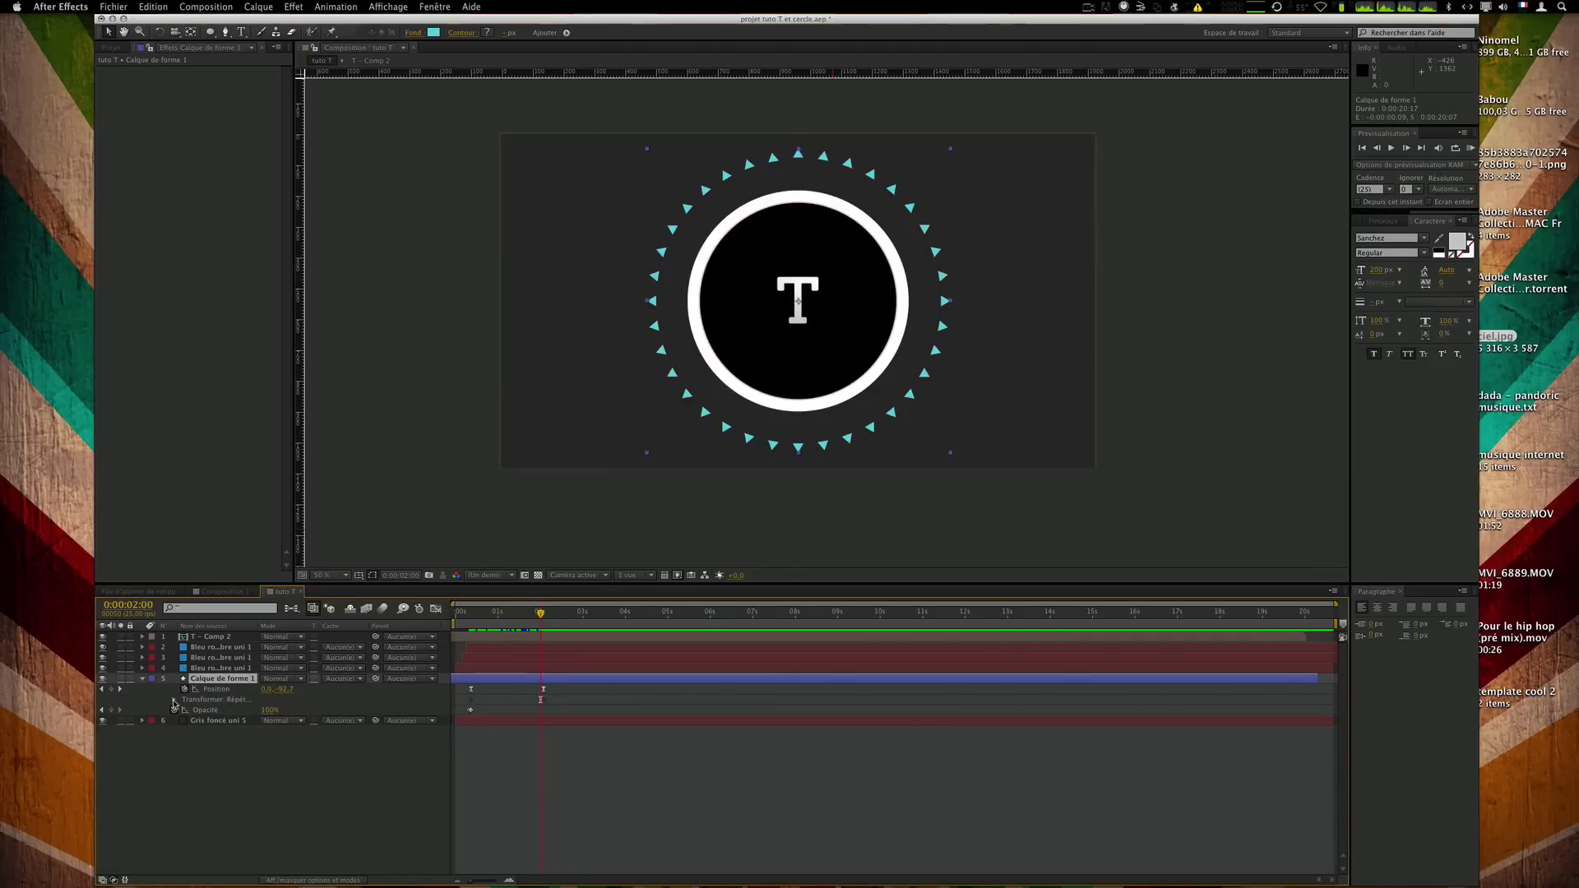
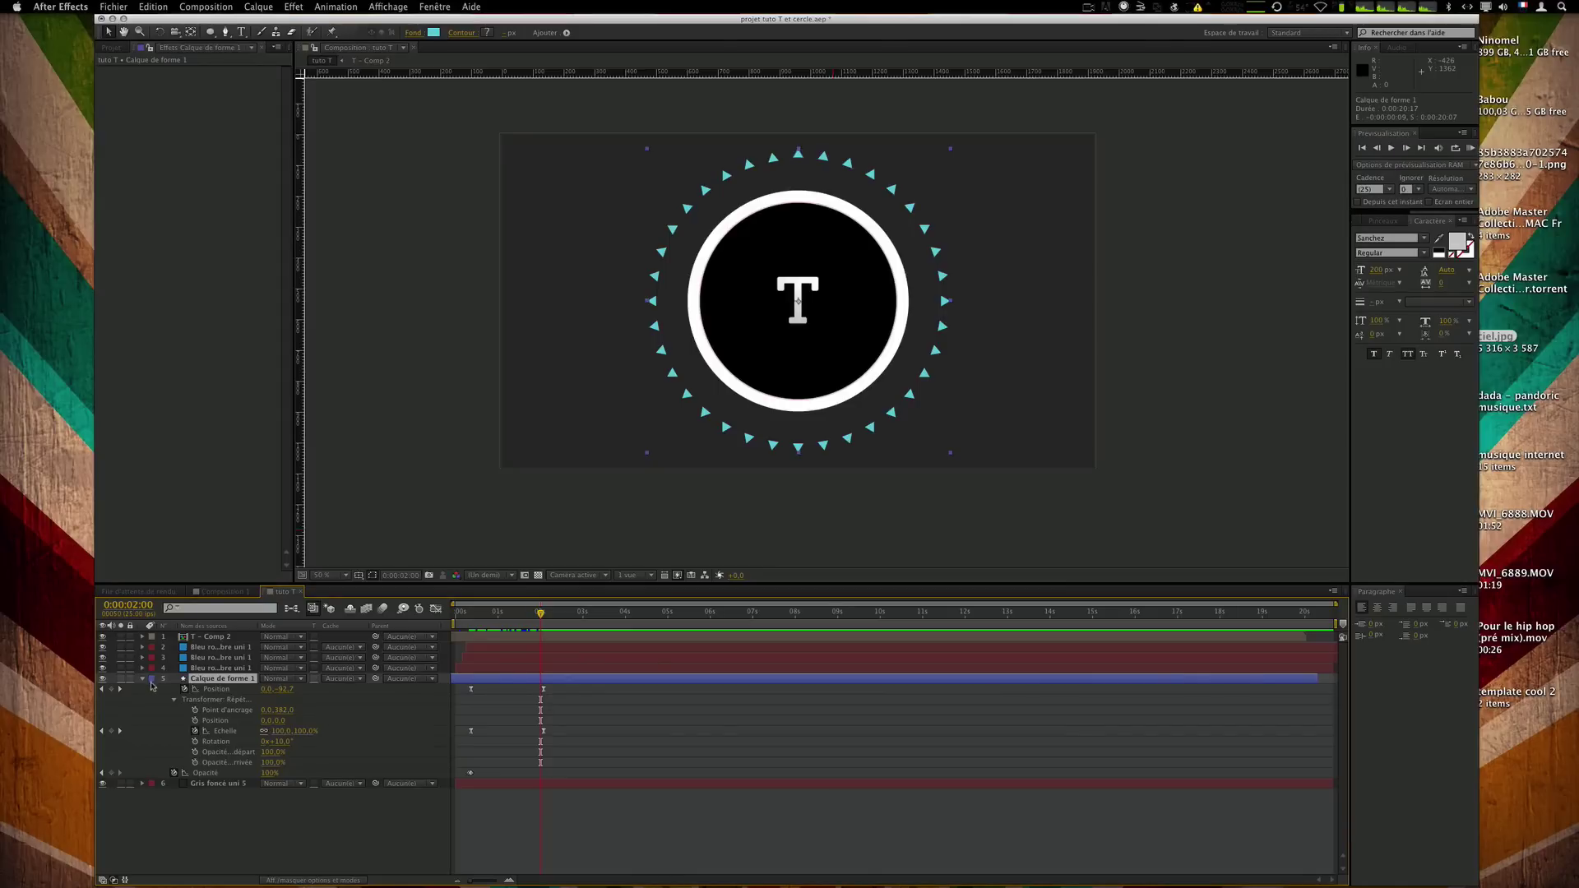
{"action": "left_click", "coordinate": [144, 680]}
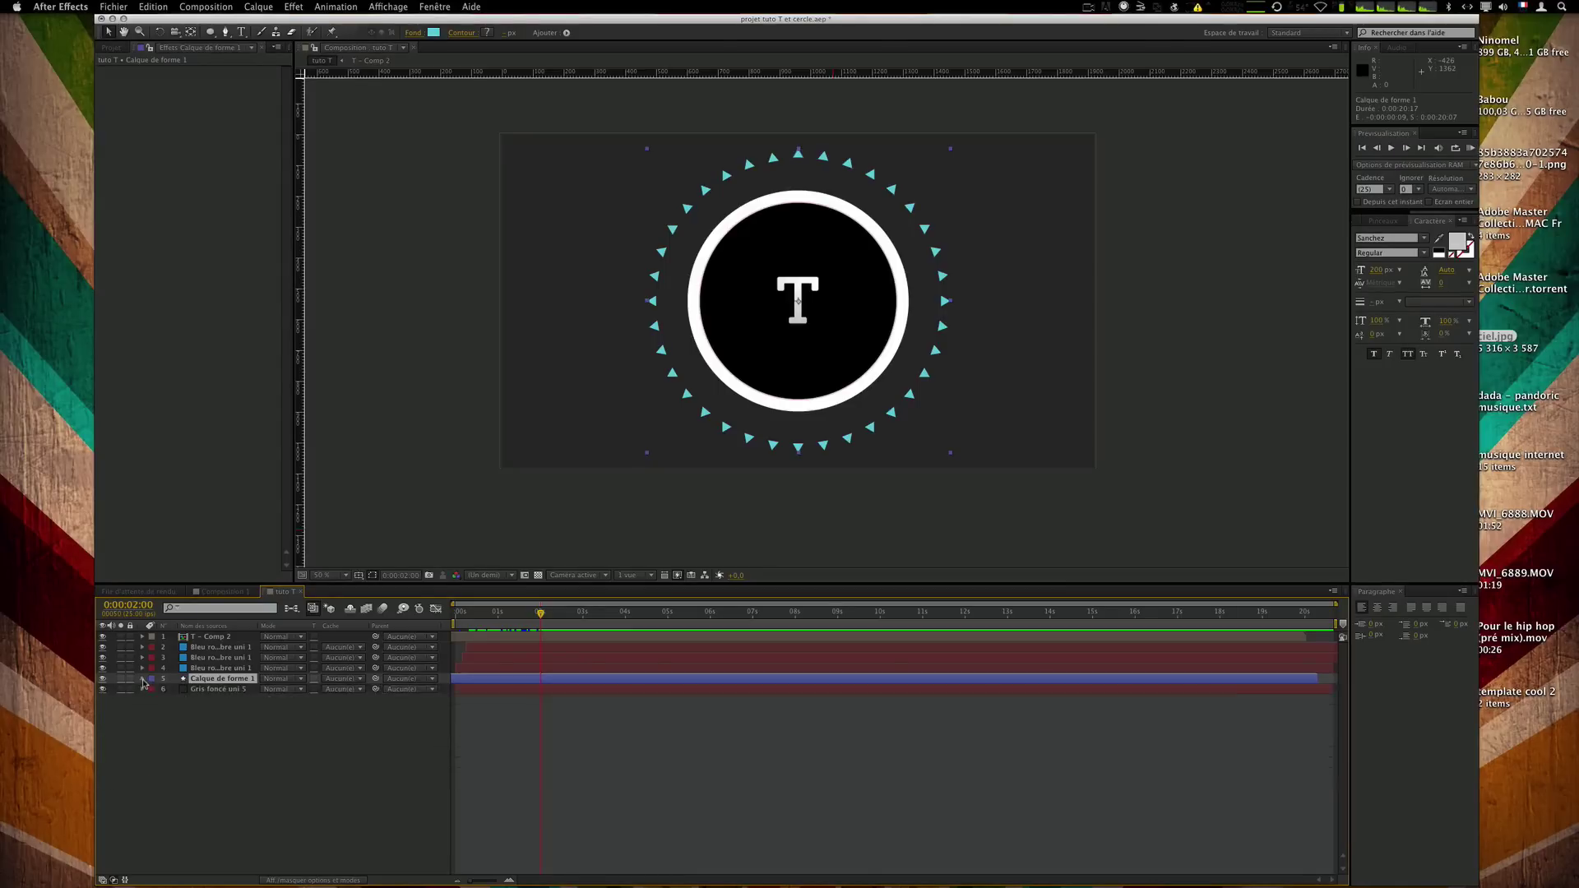
{"action": "left_click", "coordinate": [143, 681]}
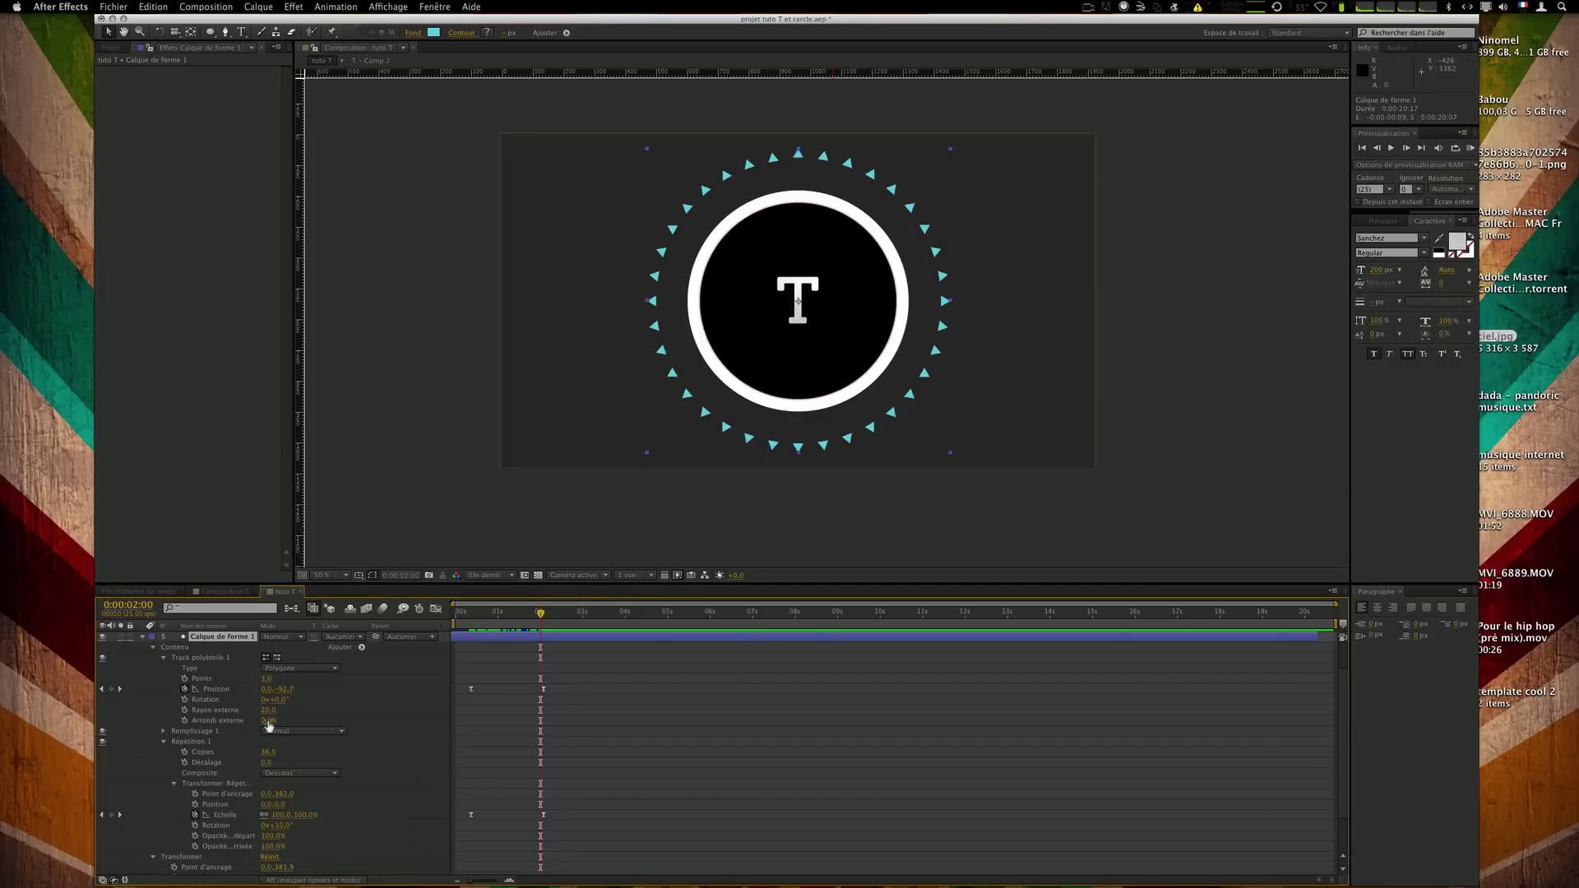
{"action": "left_click_drag", "start_coordinate": [267, 721], "coordinate": [427, 718]}
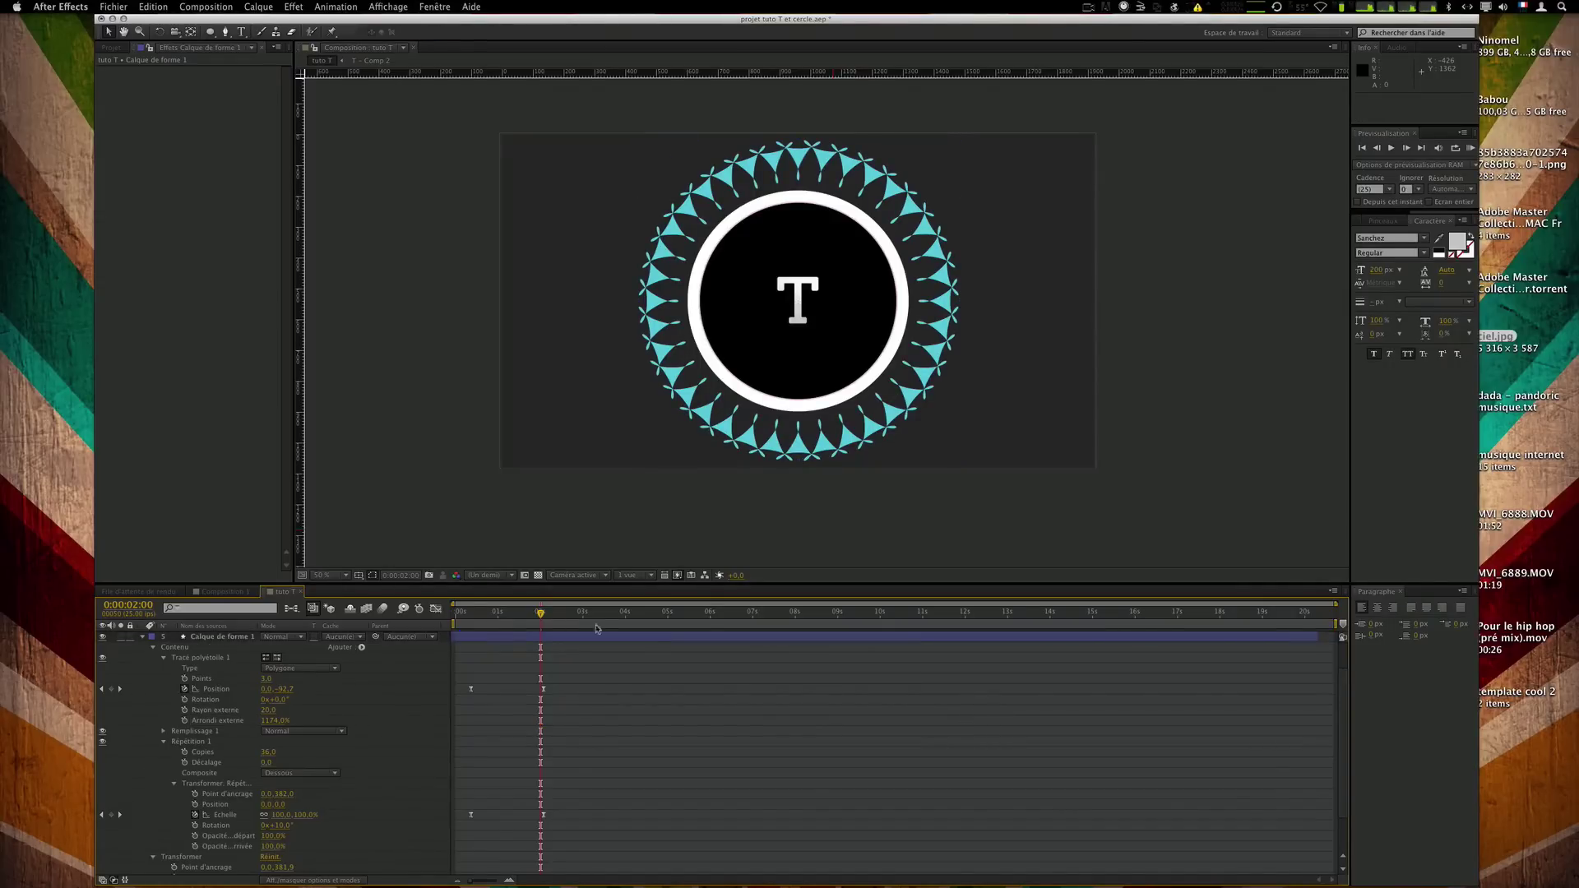
Compare the rounded triangle ring with the finished logo in Composition 1, and return to the tuto T composition.
{"action": "left_click", "coordinate": [507, 615]}
{"action": "mouse_move", "coordinate": [522, 620]}
{"action": "left_mouse_down"}
{"action": "mouse_move", "coordinate": [547, 620]}
{"action": "mouse_move", "coordinate": [475, 616]}
{"action": "mouse_move", "coordinate": [505, 617]}
{"action": "left_mouse_up"}
{"action": "left_click", "coordinate": [223, 592]}
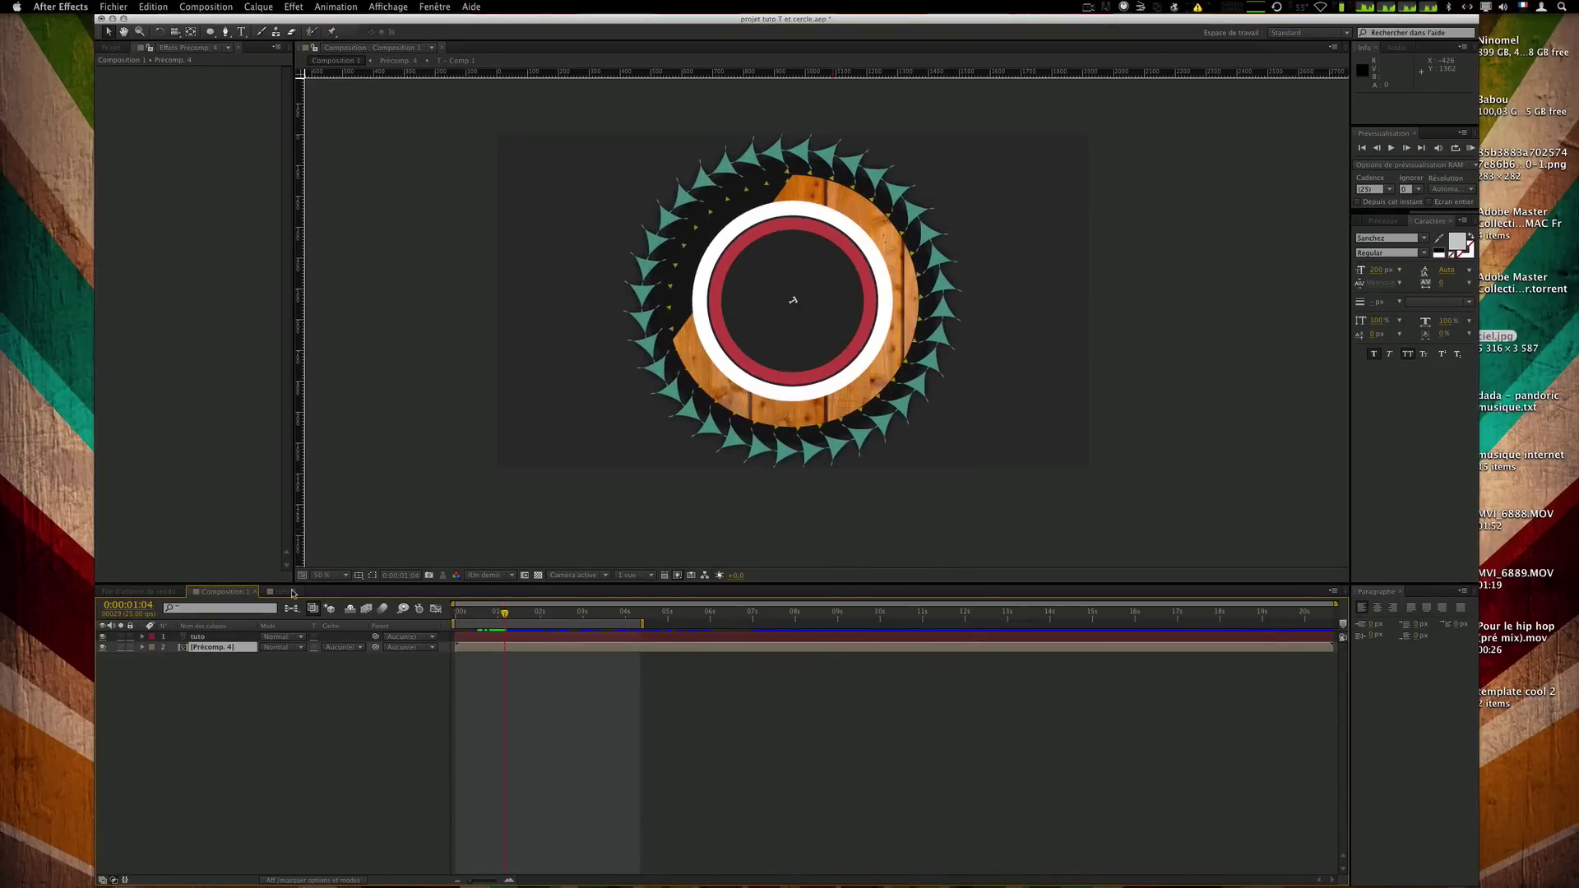
{"action": "left_click", "coordinate": [294, 592]}
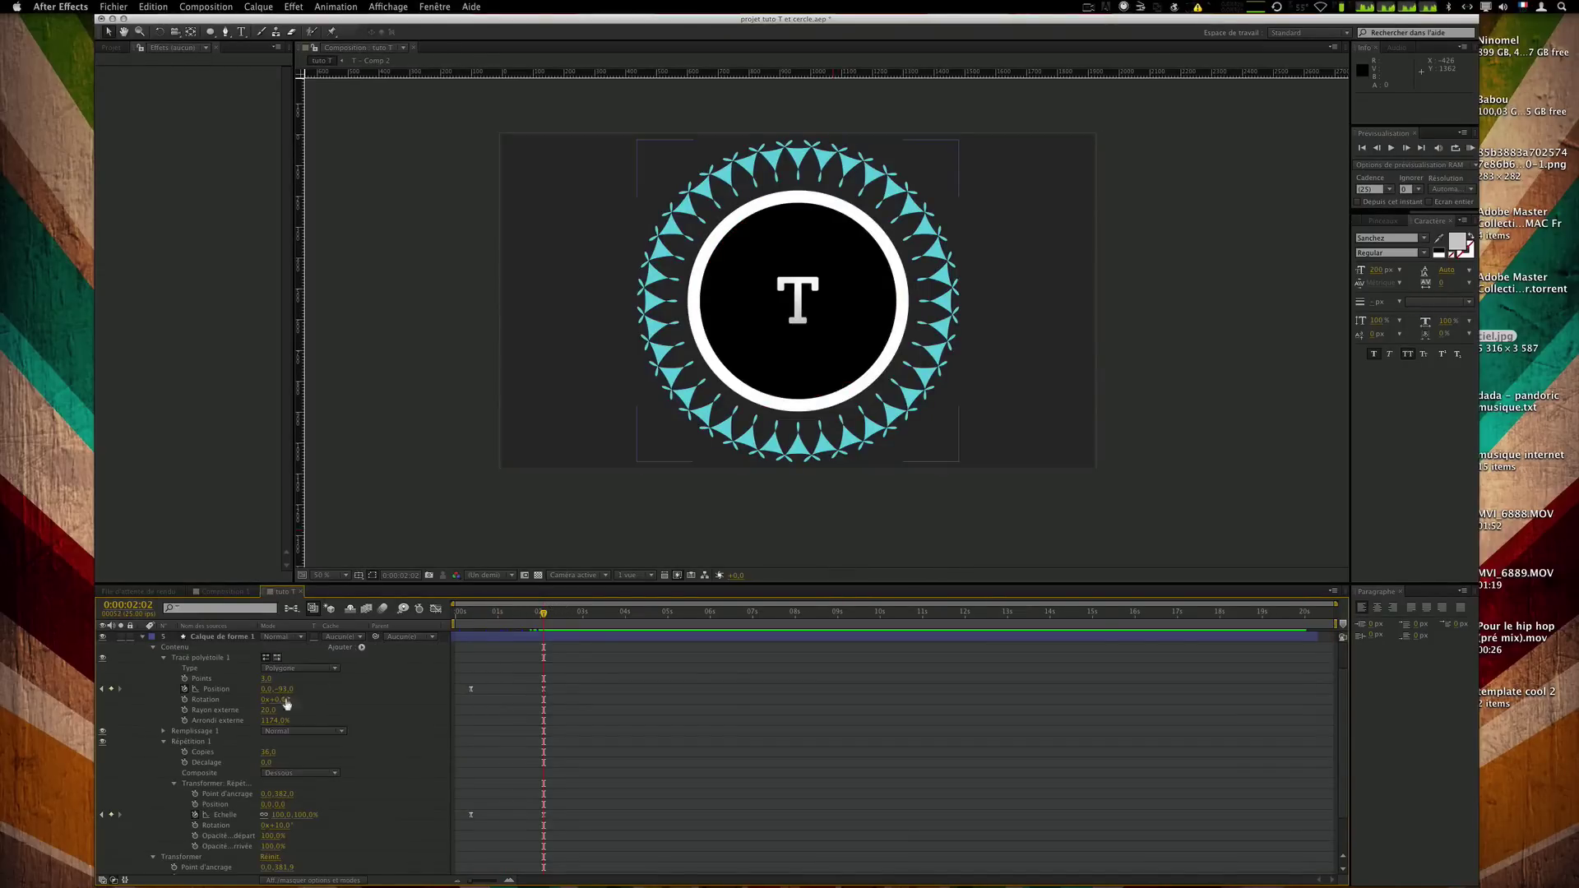
Try higher and negative Arrondi externe values on the triangles, and settle on 1046%.
{"action": "left_click_drag", "start_coordinate": [276, 721], "coordinate": [427, 721]}
{"action": "left_click_drag", "start_coordinate": [268, 722], "coordinate": [23, 732]}
{"action": "left_click_drag", "start_coordinate": [273, 726], "coordinate": [24, 730]}
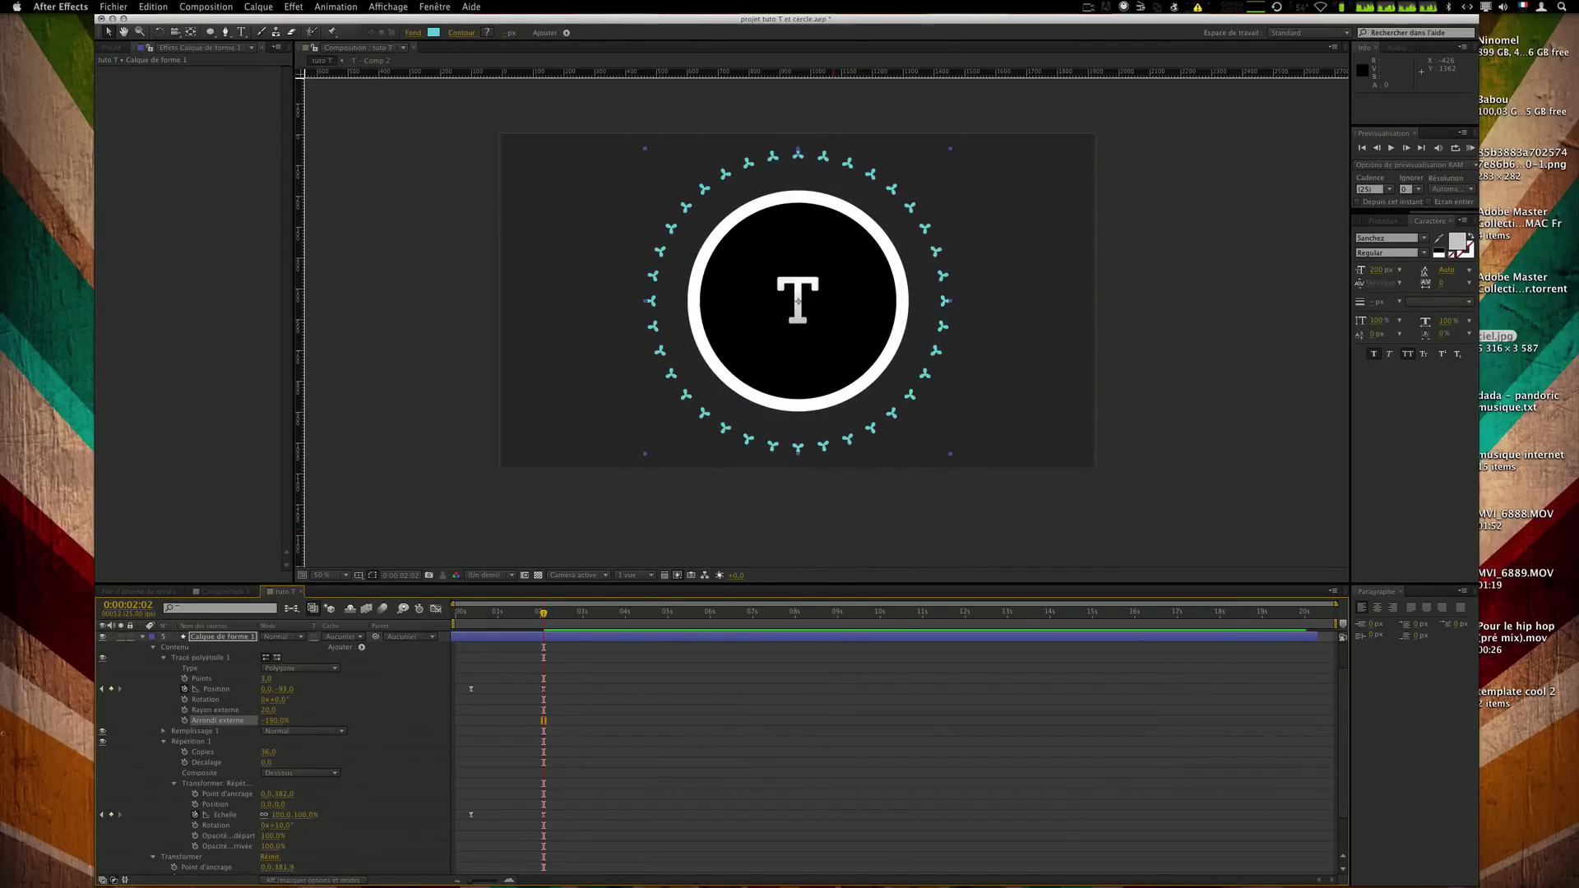
{"action": "left_click_drag", "start_coordinate": [284, 725], "coordinate": [11, 733]}
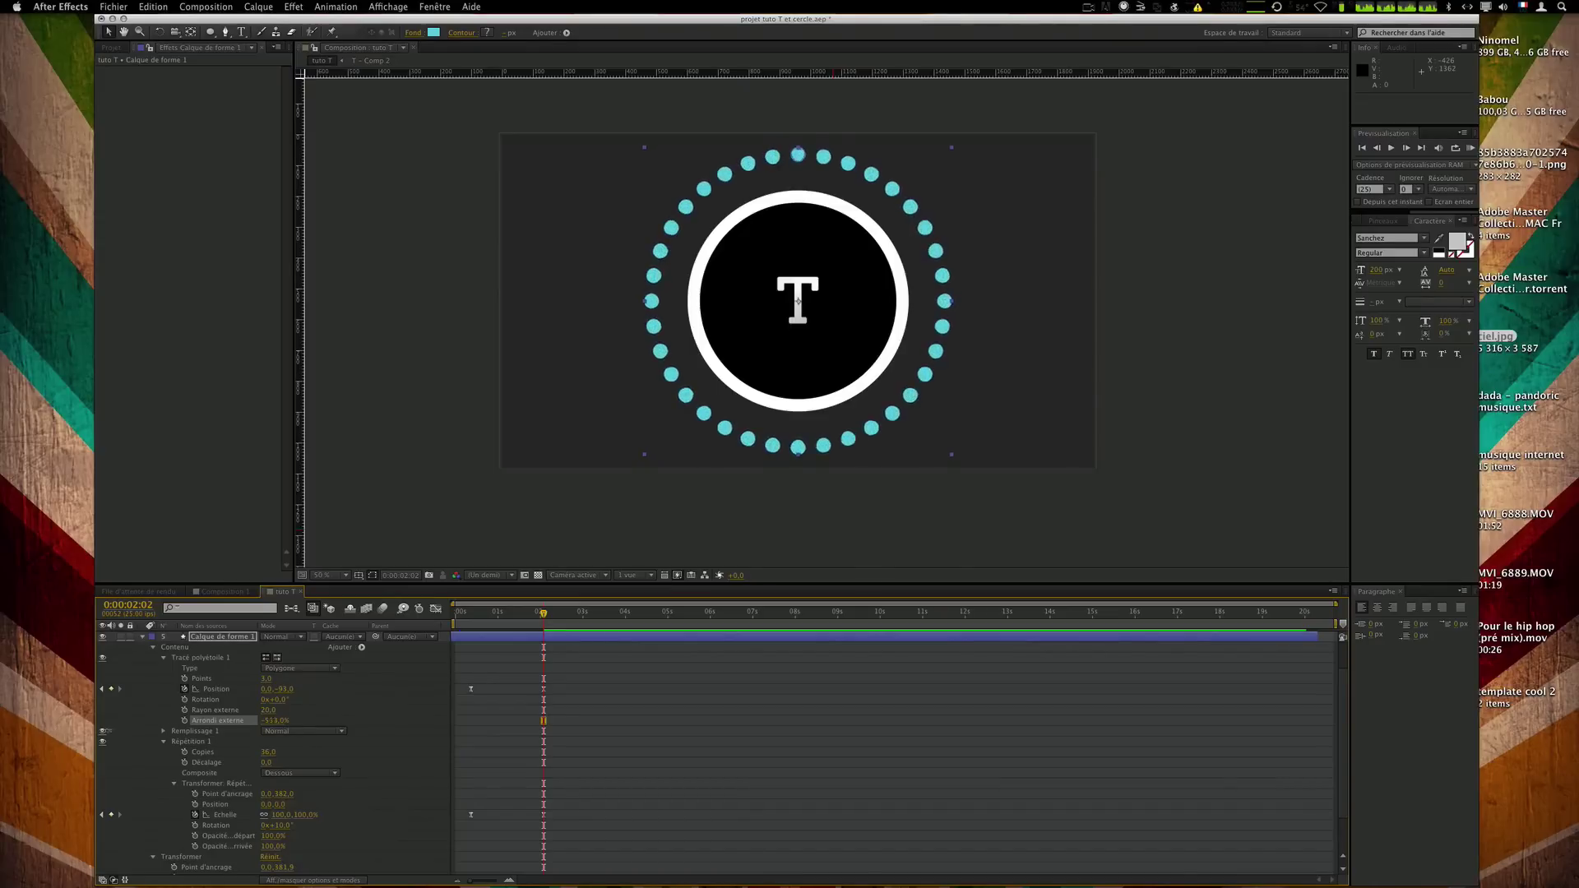
{"action": "left_click_drag", "start_coordinate": [262, 728], "coordinate": [1003, 720]}
{"action": "left_click_drag", "start_coordinate": [1346, 711], "coordinate": [1305, 712]}
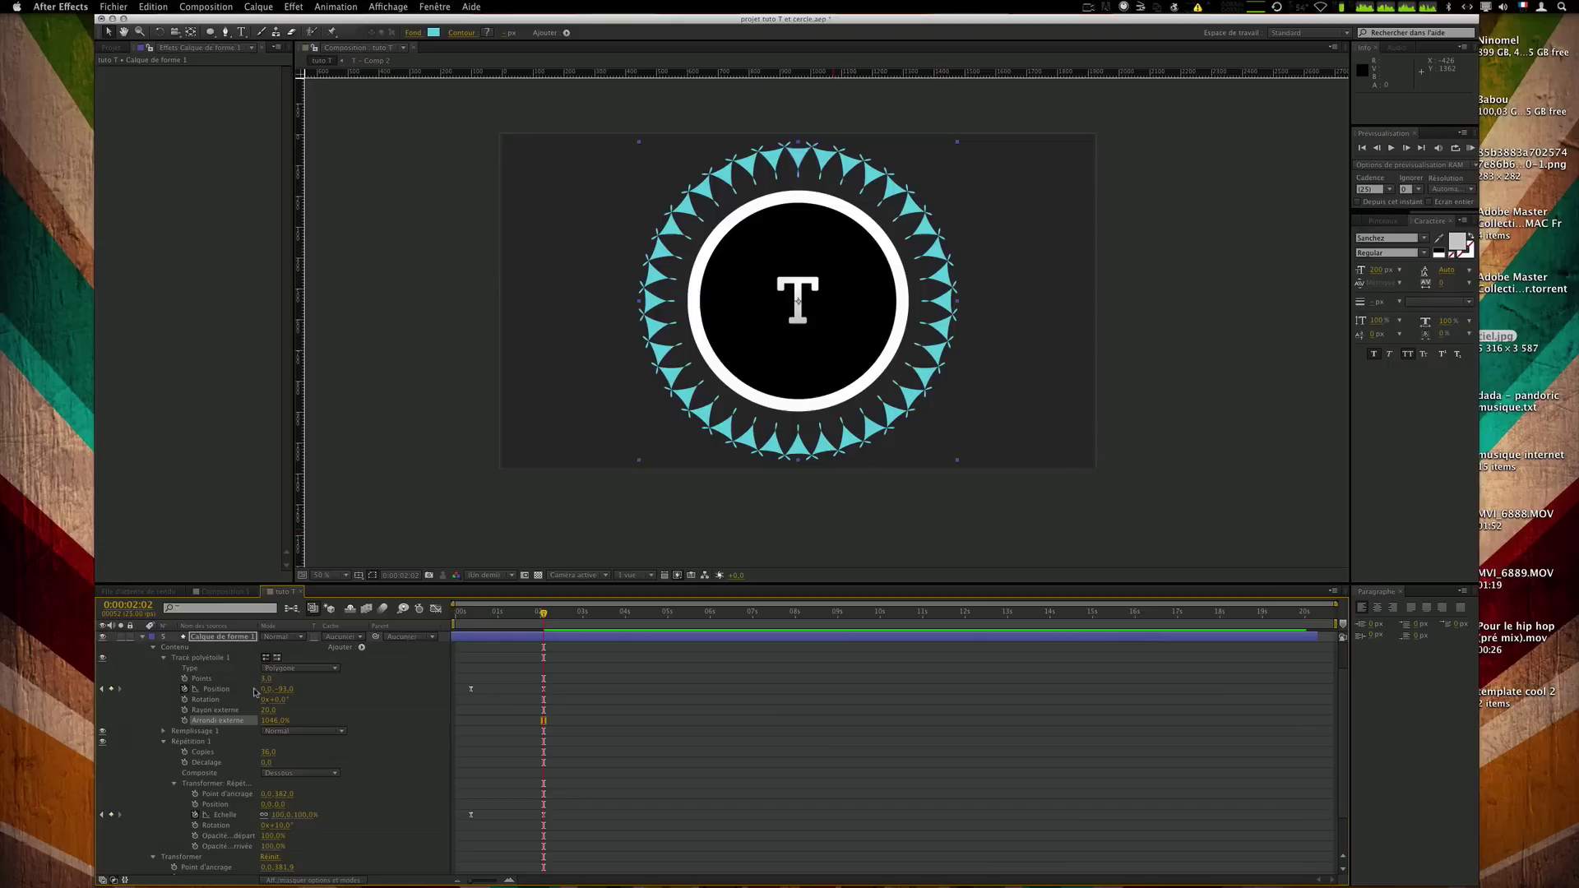
Keyframe Arrondi externe at 1046% on 0:00:02:02 and 0% on 0:00:00:08, and preview the ring.
{"action": "left_click_drag", "start_coordinate": [549, 620], "coordinate": [469, 619]}
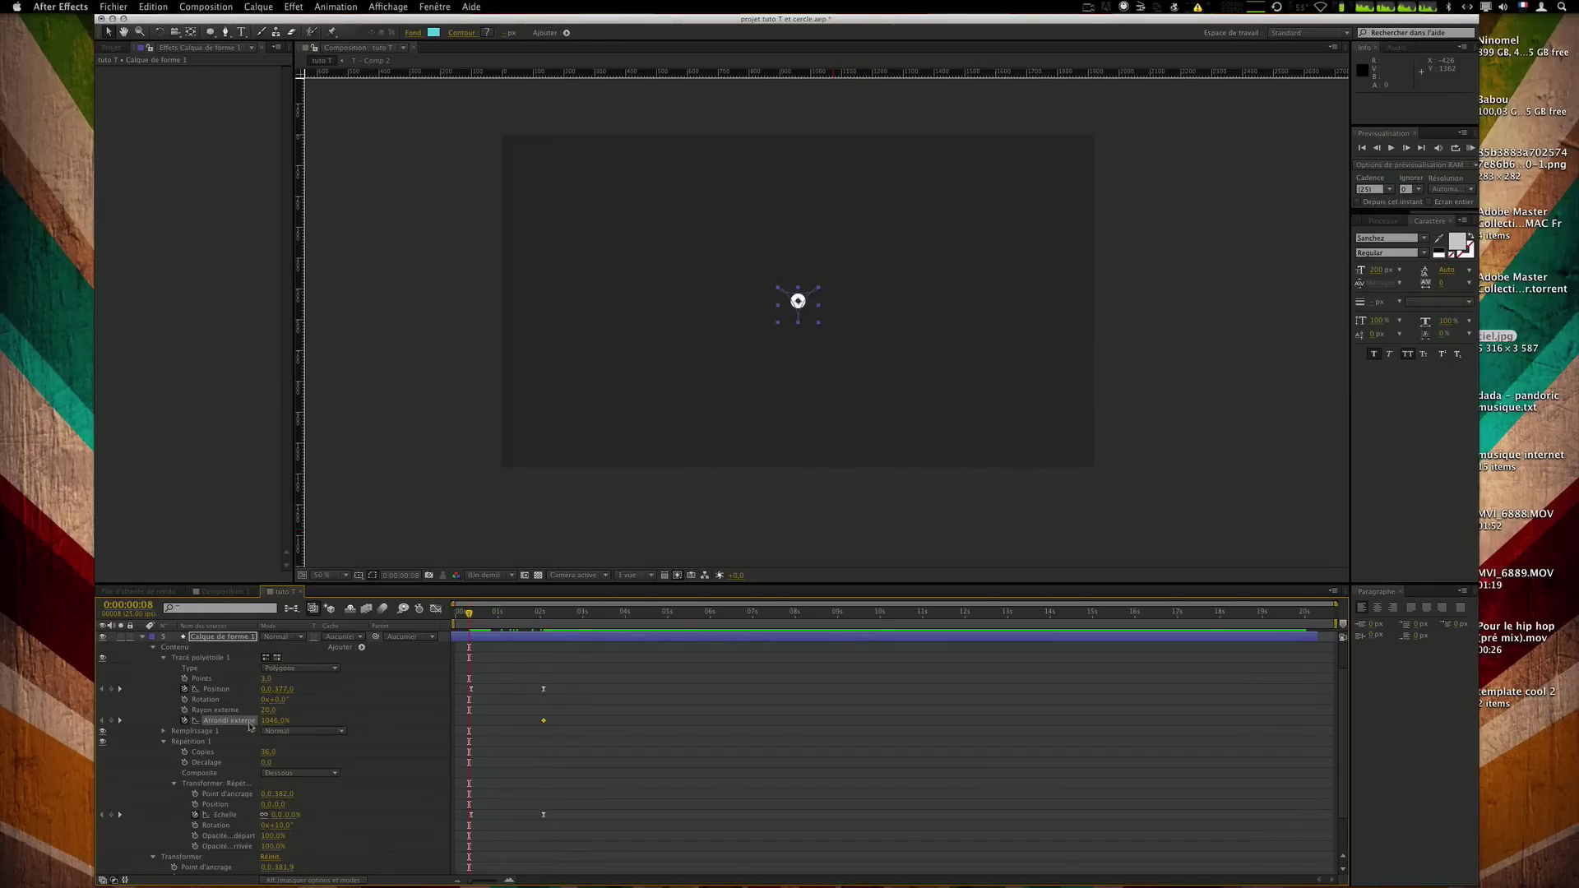
{"action": "key", "text": "Return"}
{"action": "key", "text": "KP_0"}
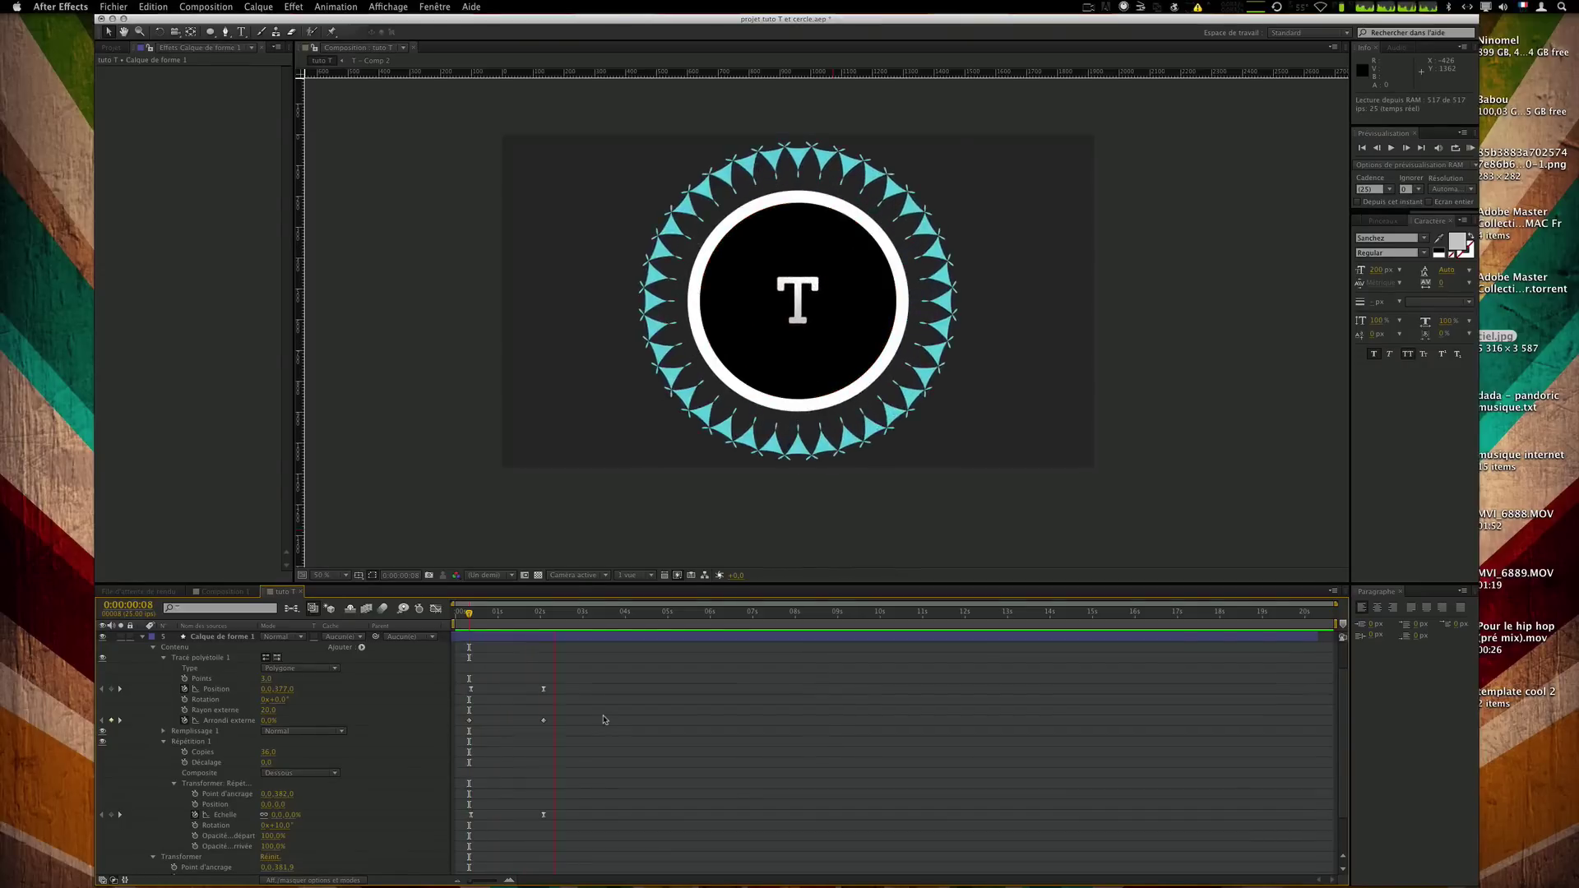
{"action": "key", "text": "space"}
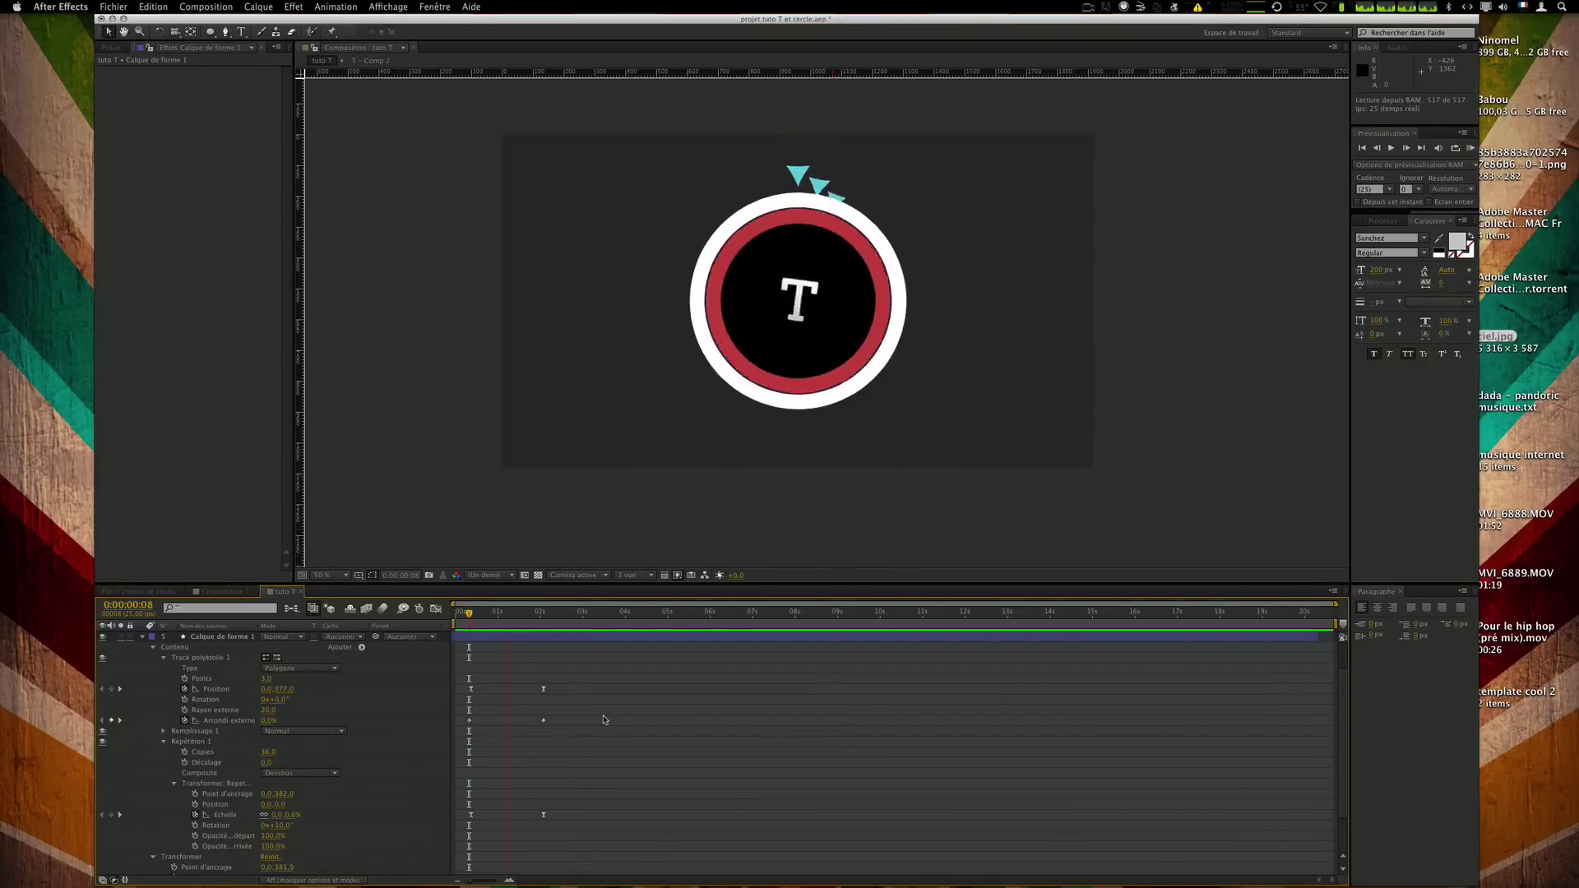
Compare the opening of the finished animation in Composition 1 with the timing of the rings and triangles in tuto T.
{"action": "left_click", "coordinate": [221, 596]}
{"action": "left_click_drag", "start_coordinate": [505, 615], "coordinate": [478, 616]}
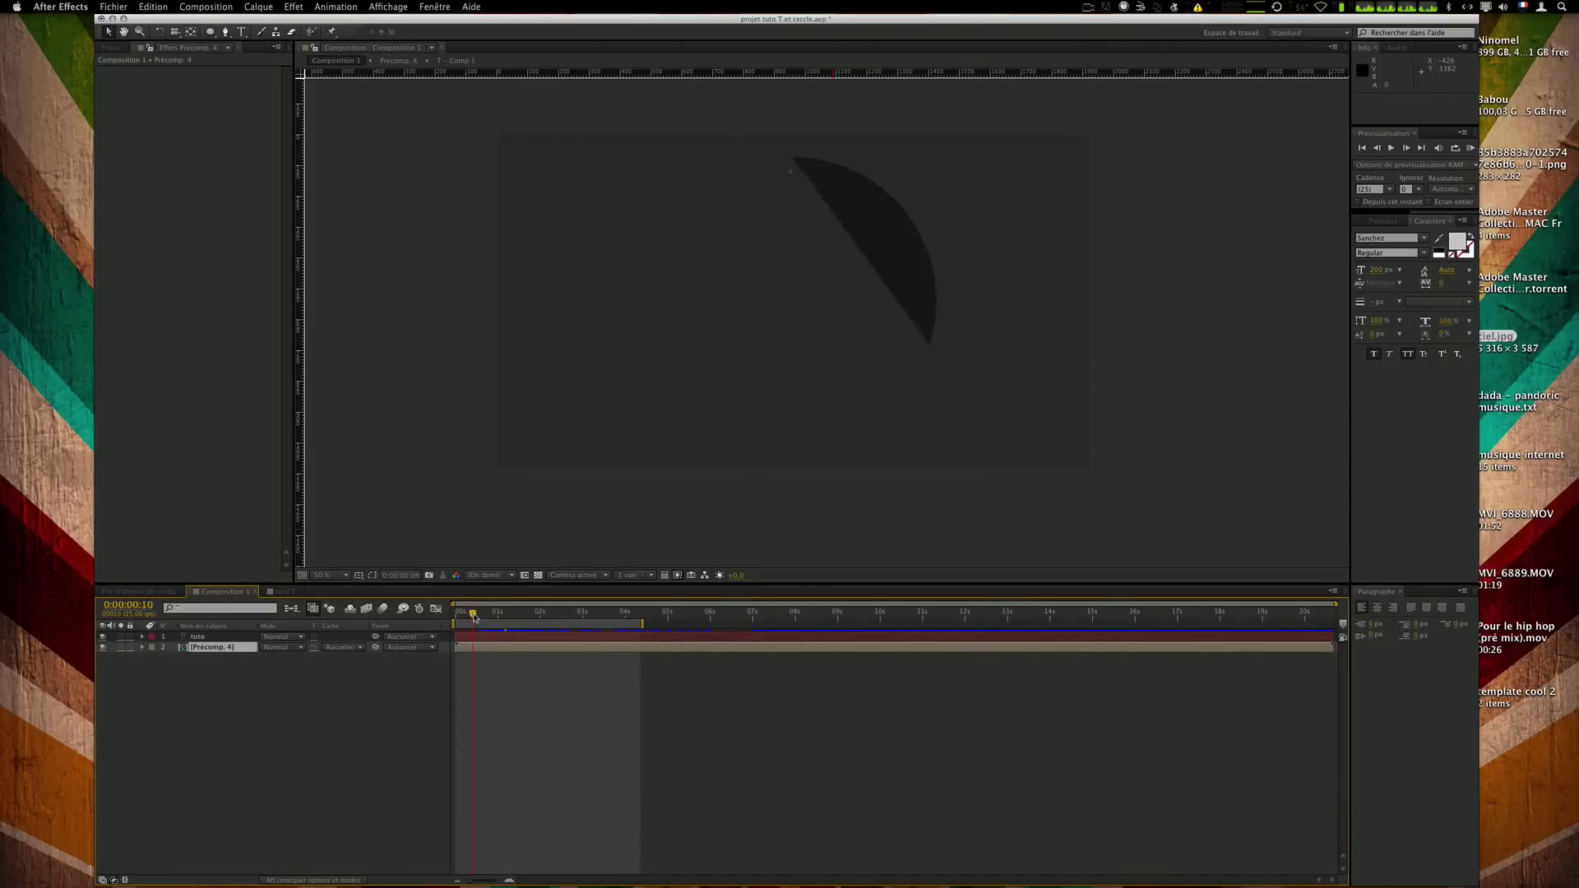
{"action": "mouse_move", "coordinate": [494, 613]}
{"action": "left_mouse_down"}
{"action": "mouse_move", "coordinate": [516, 614]}
{"action": "mouse_move", "coordinate": [469, 614]}
{"action": "left_mouse_up"}
{"action": "left_click", "coordinate": [272, 593]}
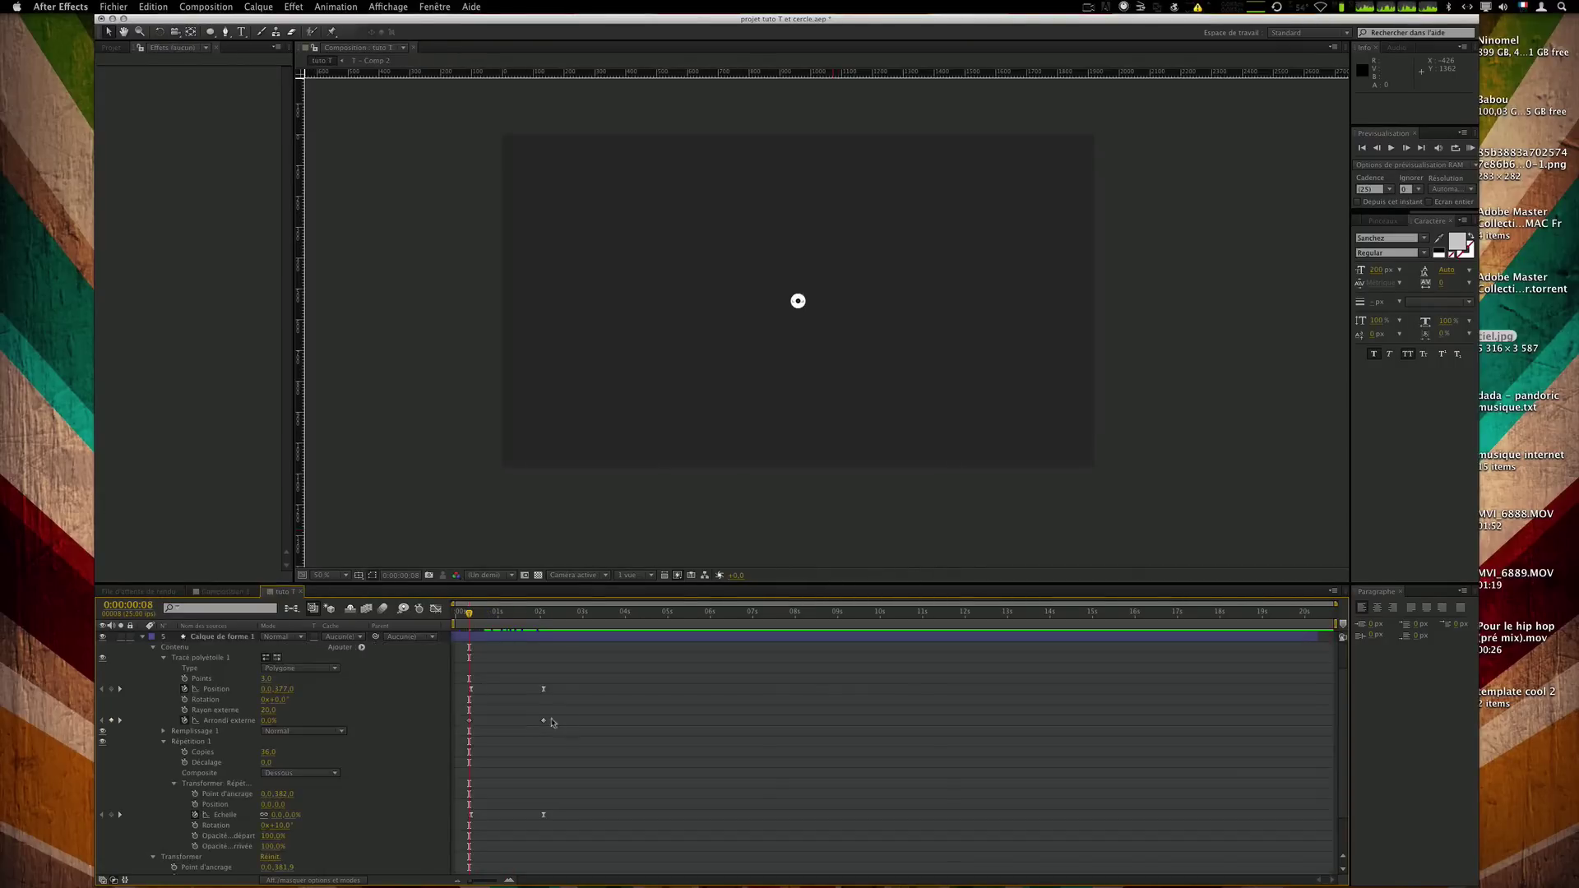
{"action": "key", "text": "KP_0"}
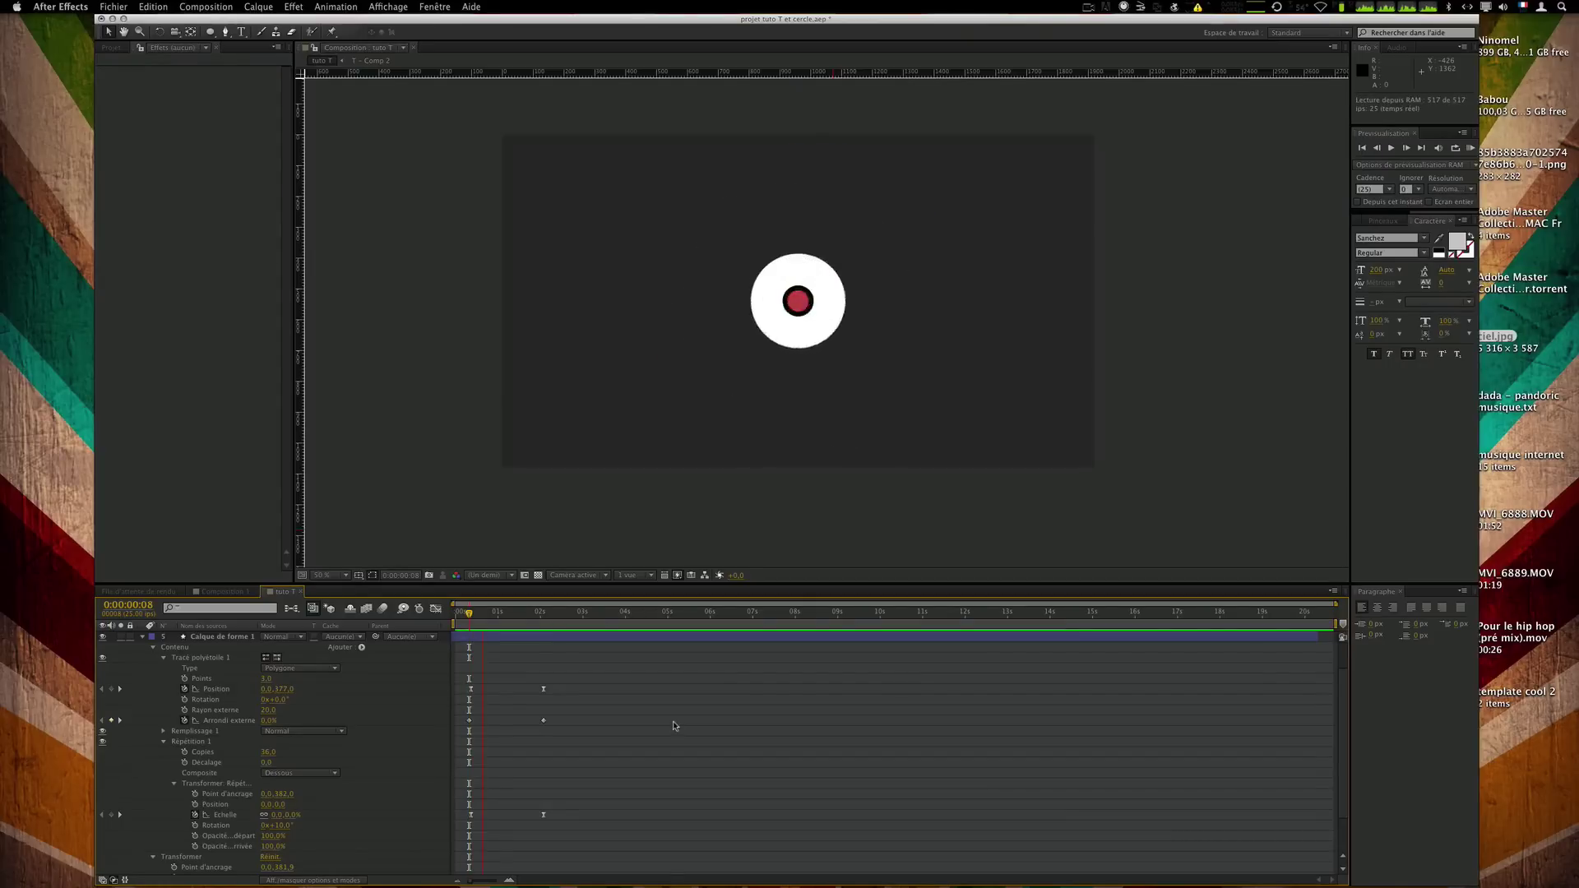
{"action": "key", "text": "space"}
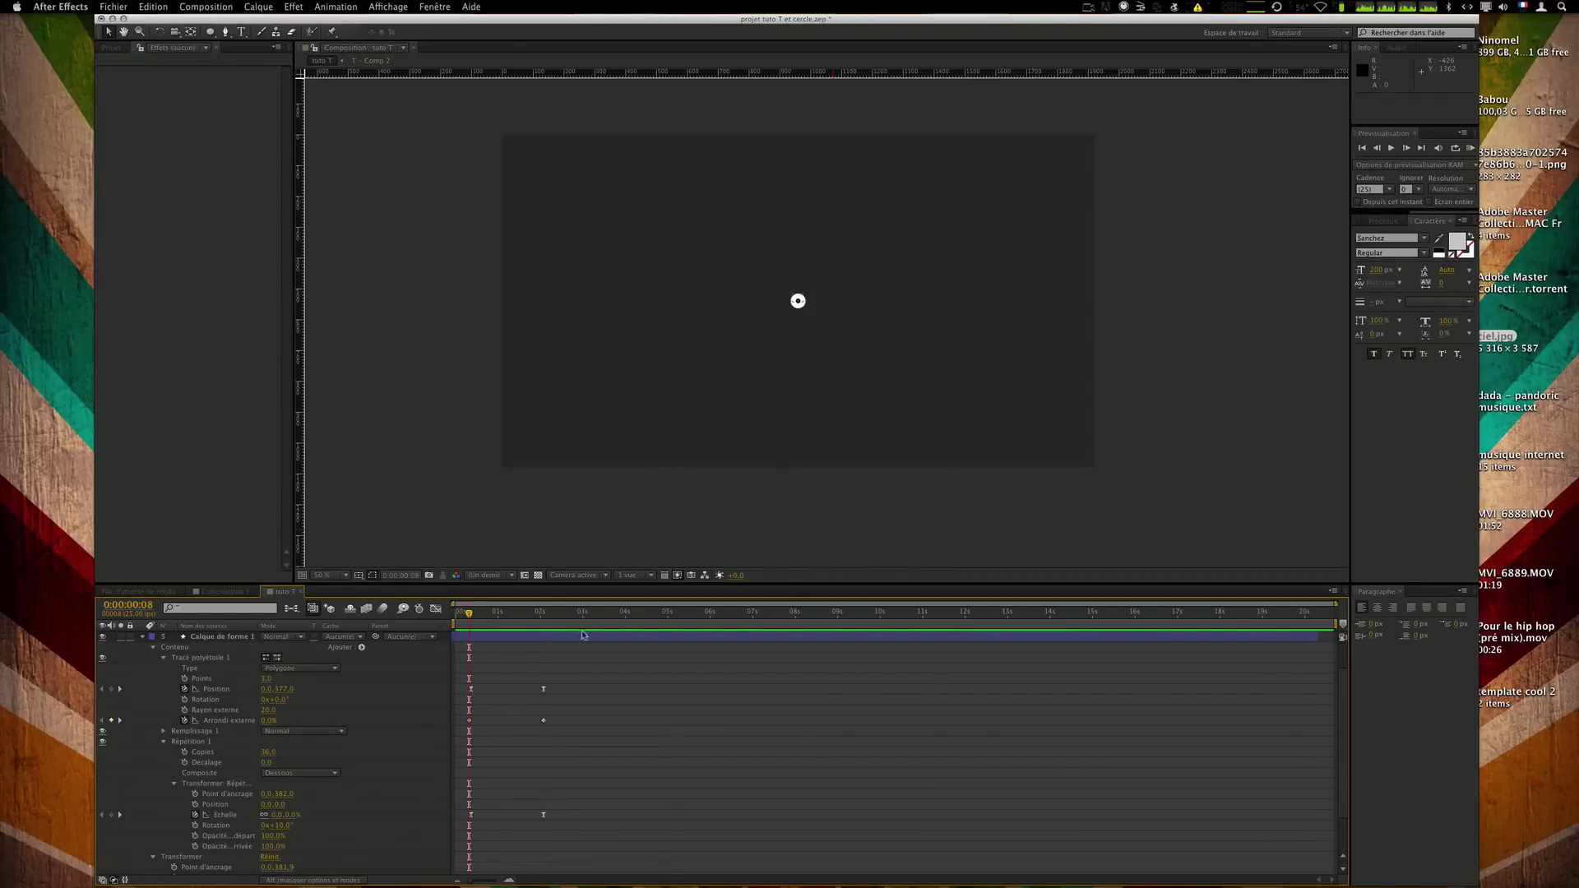
{"action": "left_click_drag", "start_coordinate": [477, 618], "coordinate": [541, 617]}
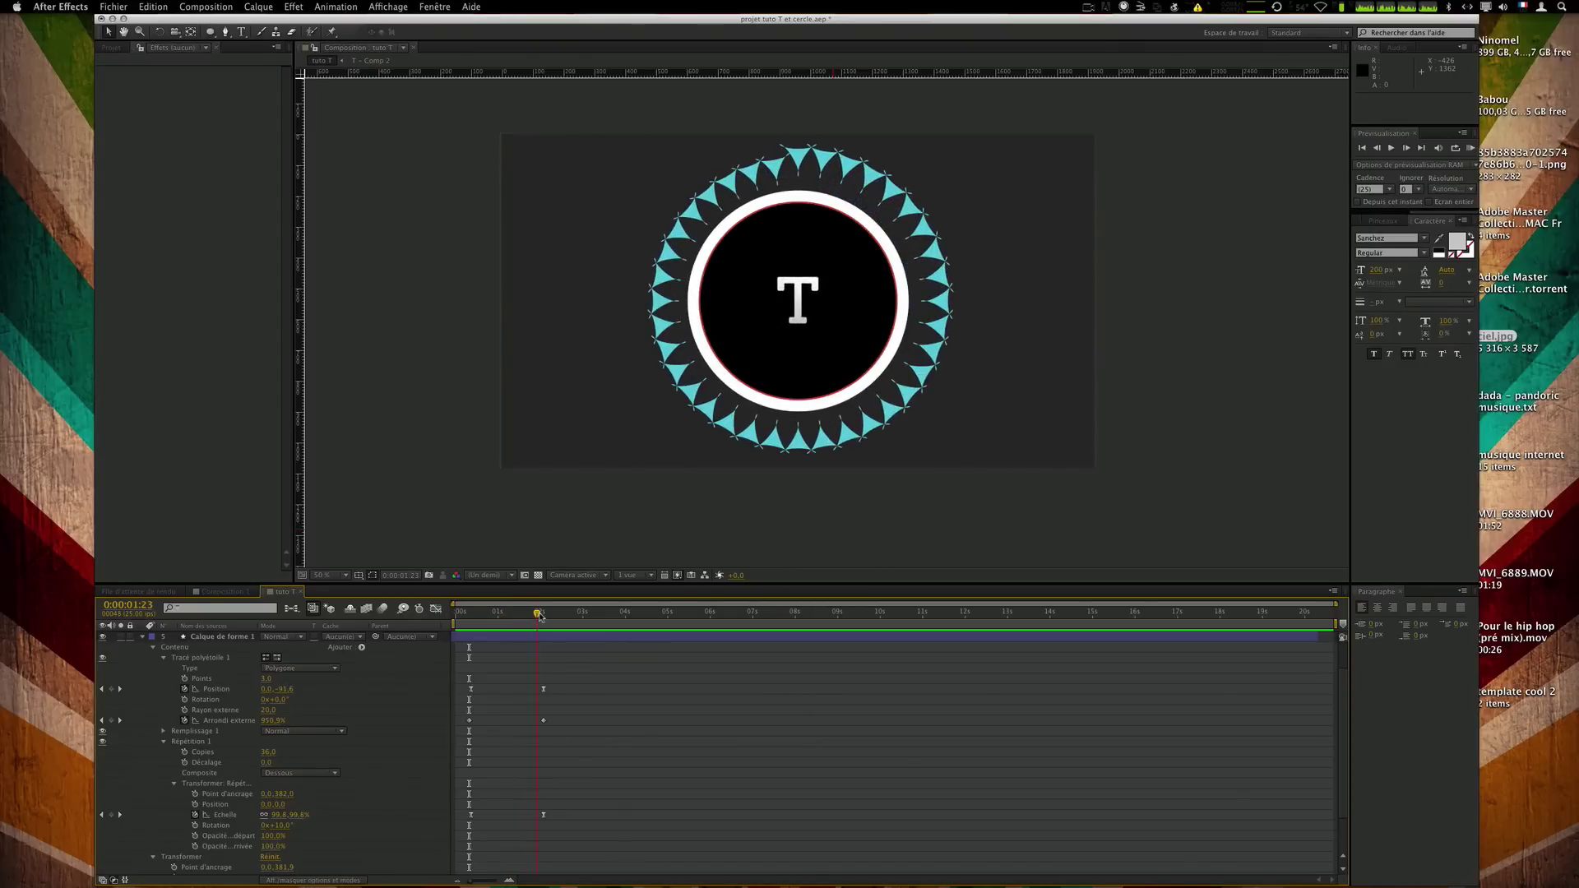
Shift T - Comp 2 and the three Bleu roi sombre circle layers about half a second later, and preview the animation.
{"action": "left_click", "coordinate": [145, 637]}
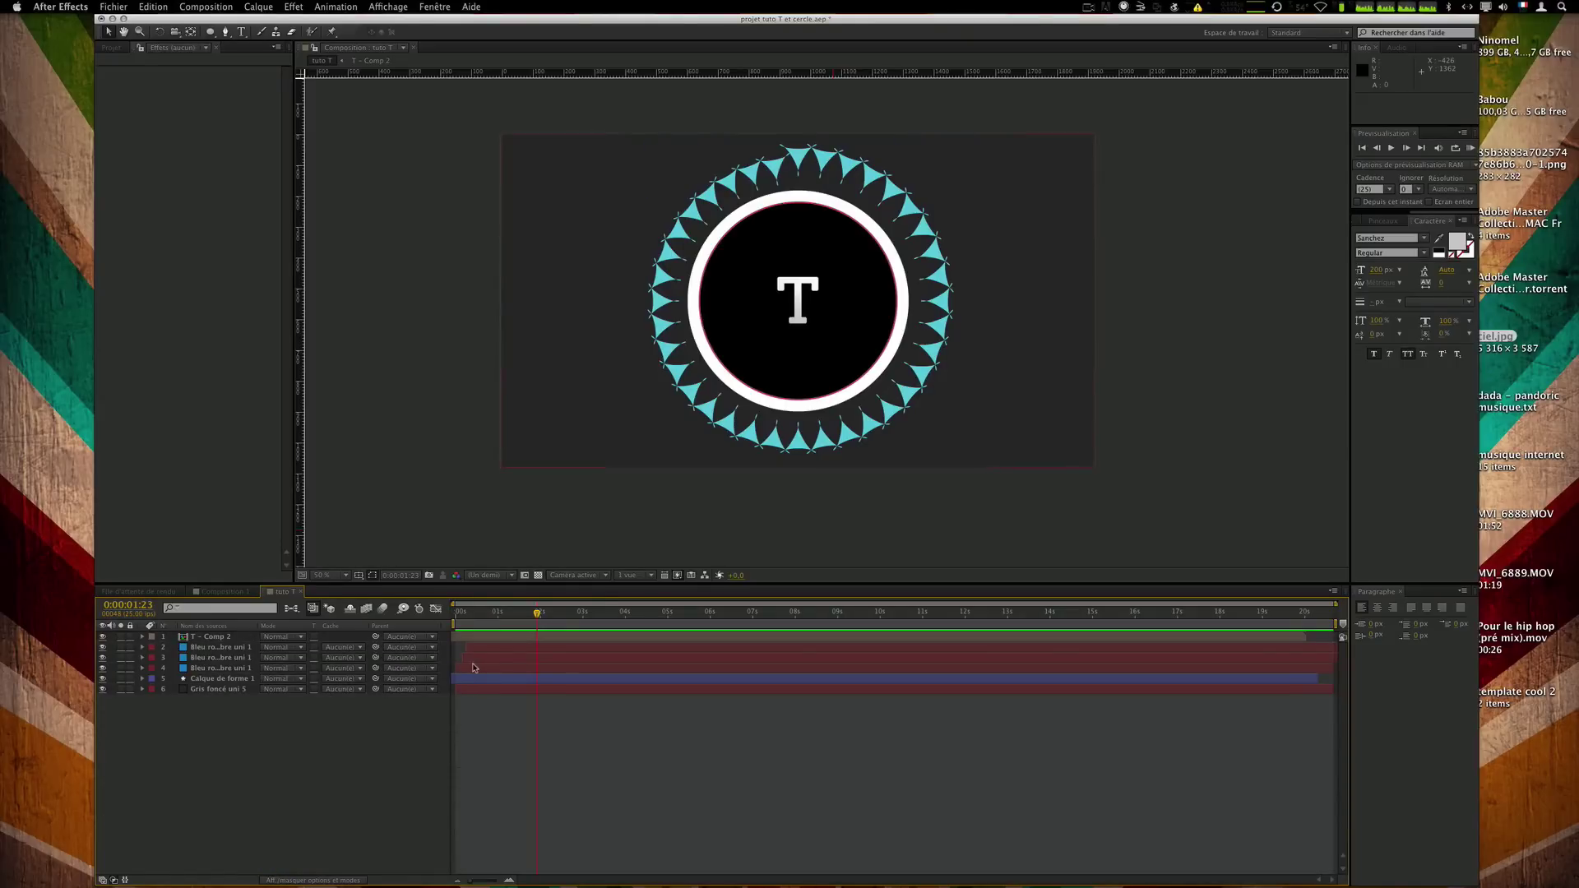
{"action": "left_click", "coordinate": [473, 668]}
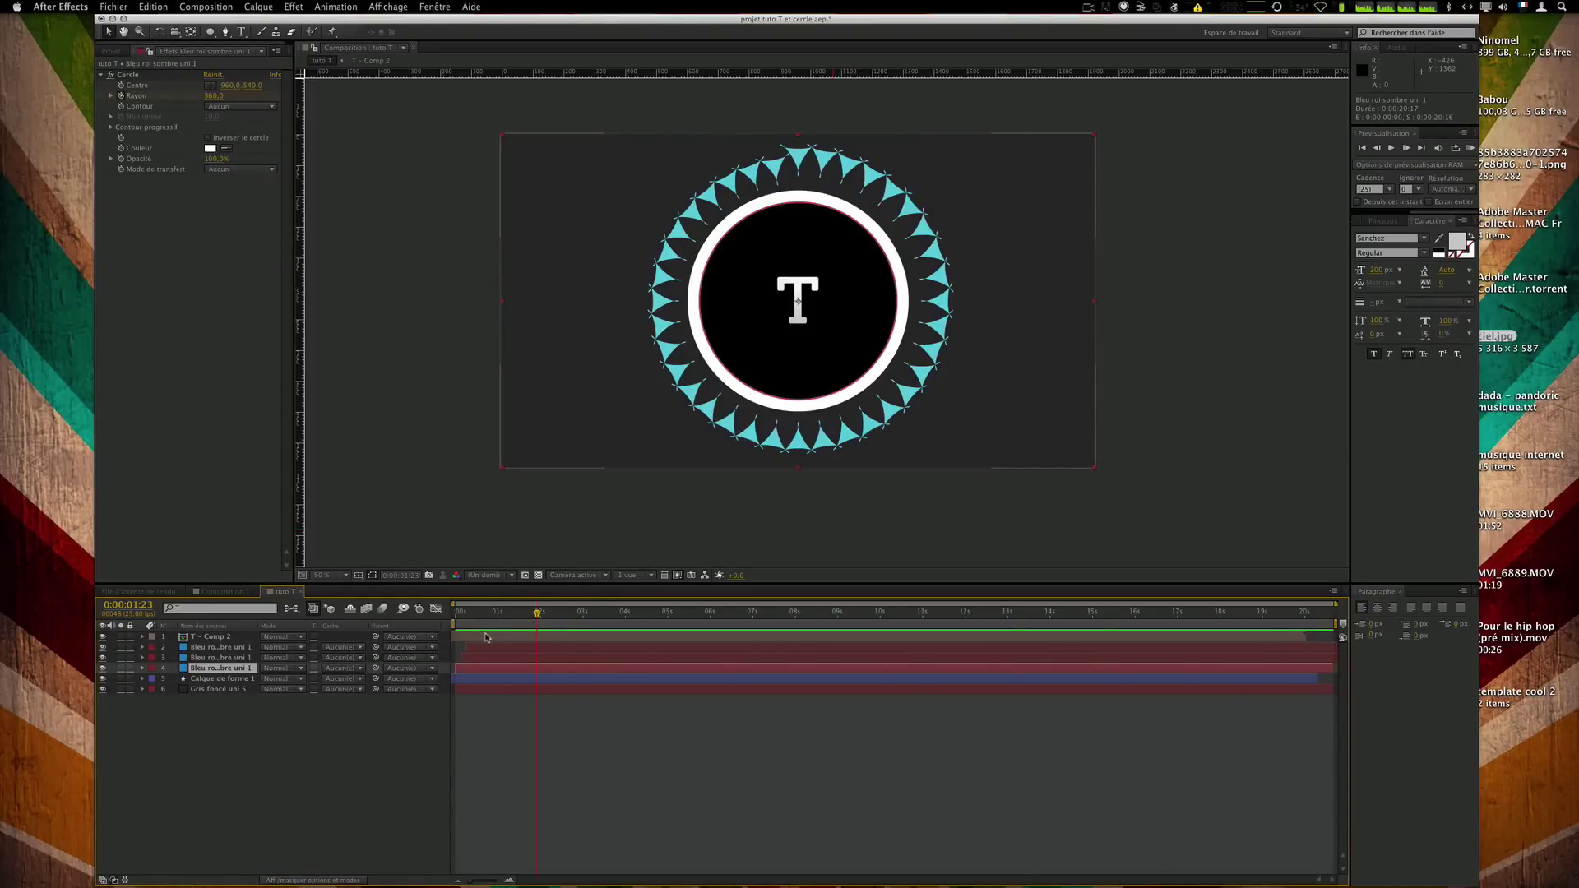
{"action": "left_click", "coordinate": [479, 639], "text": "shift"}
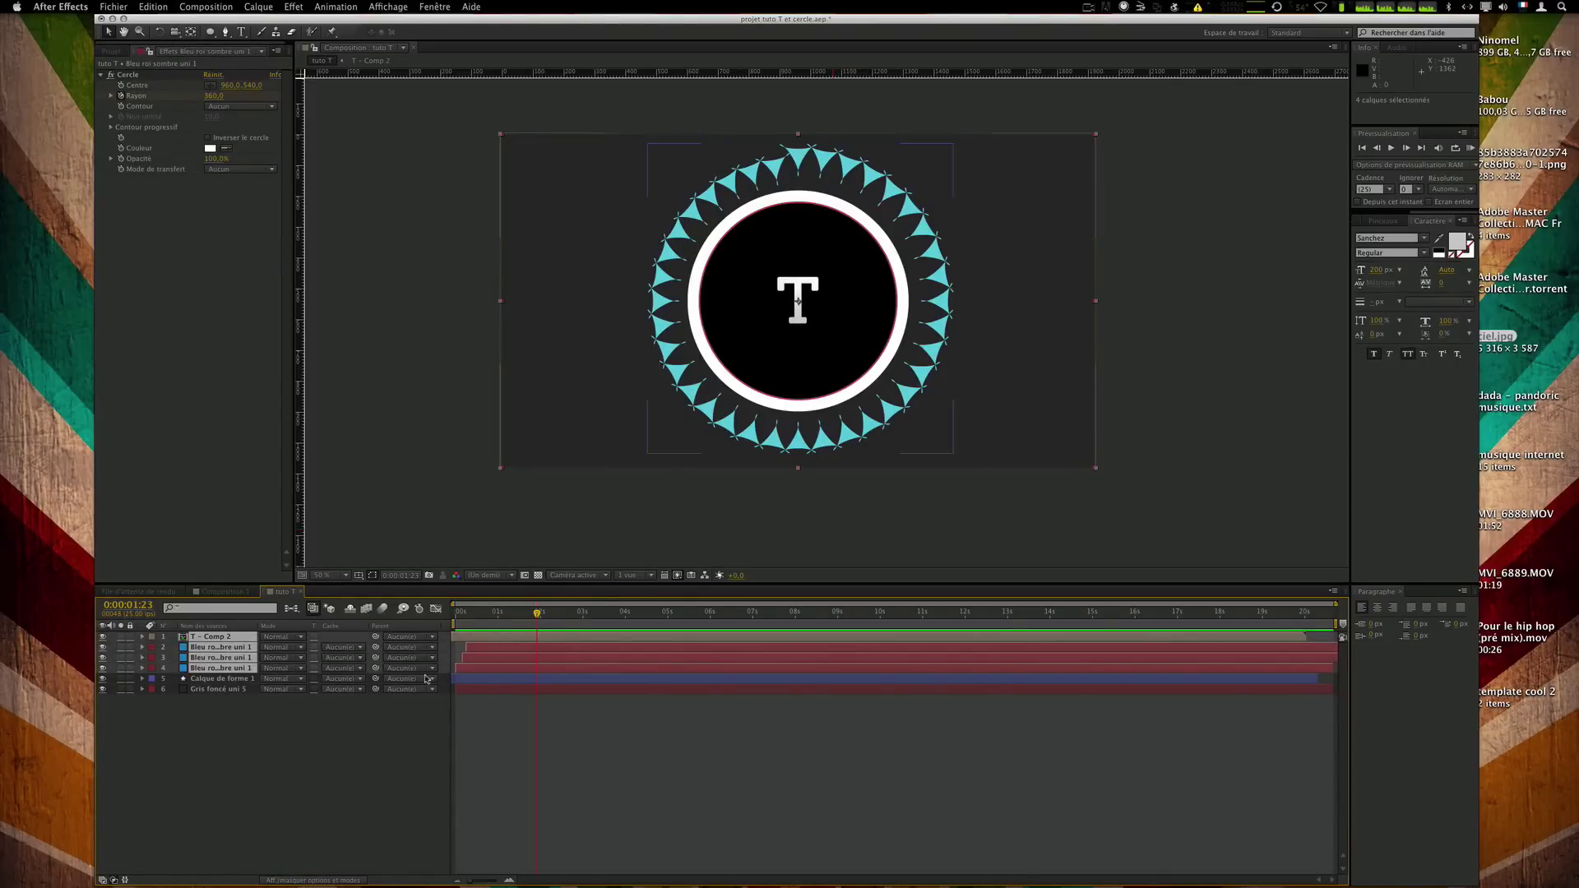
{"action": "left_click_drag", "start_coordinate": [477, 668], "coordinate": [500, 666]}
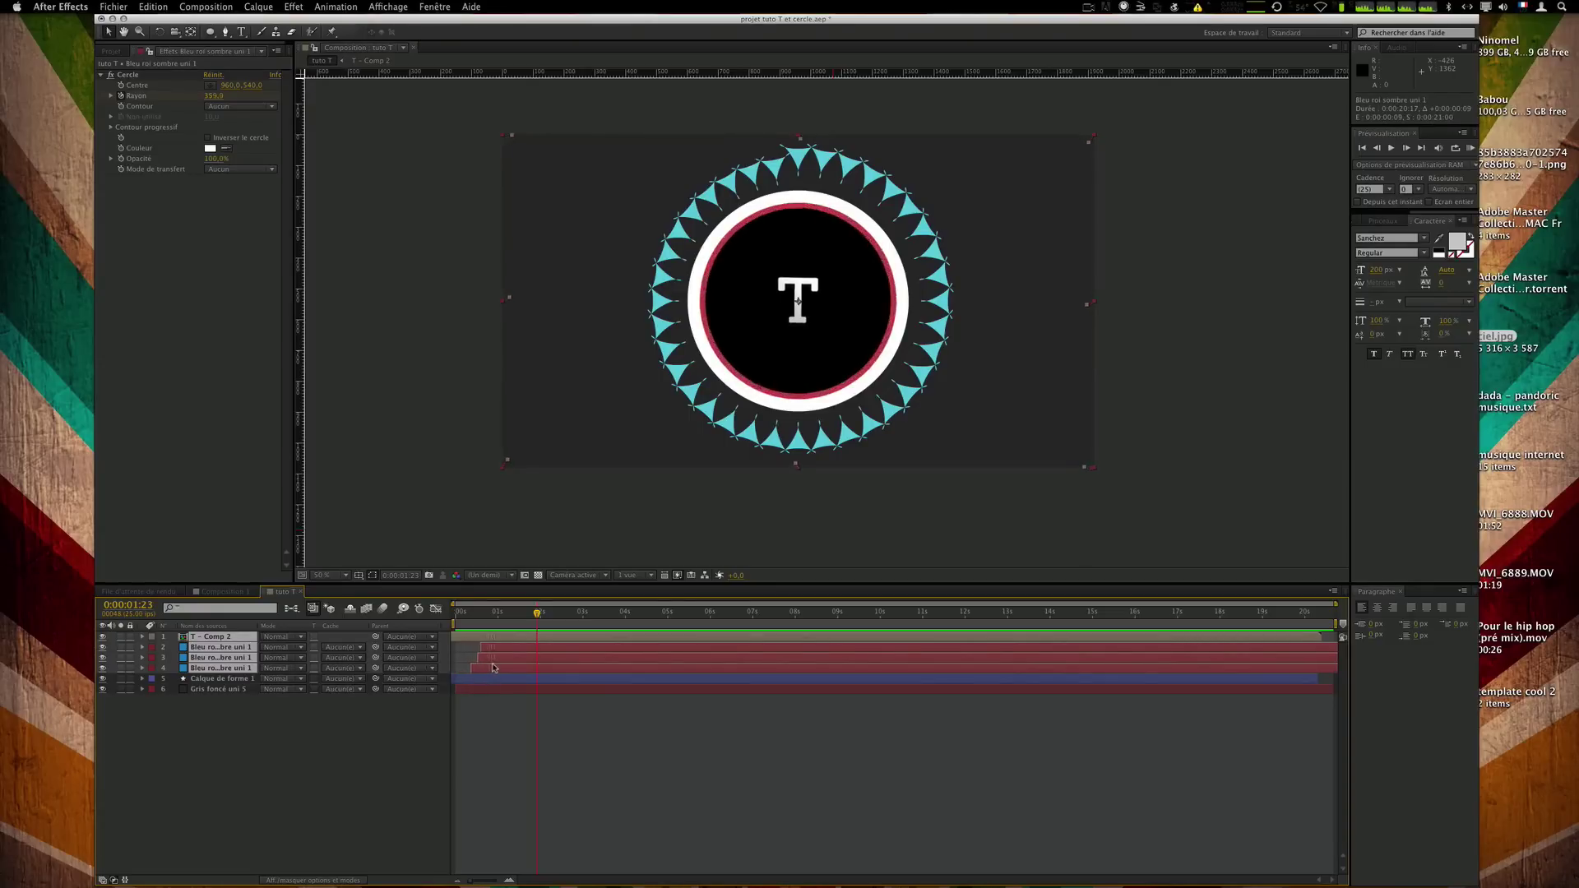
{"action": "left_click", "coordinate": [619, 760]}
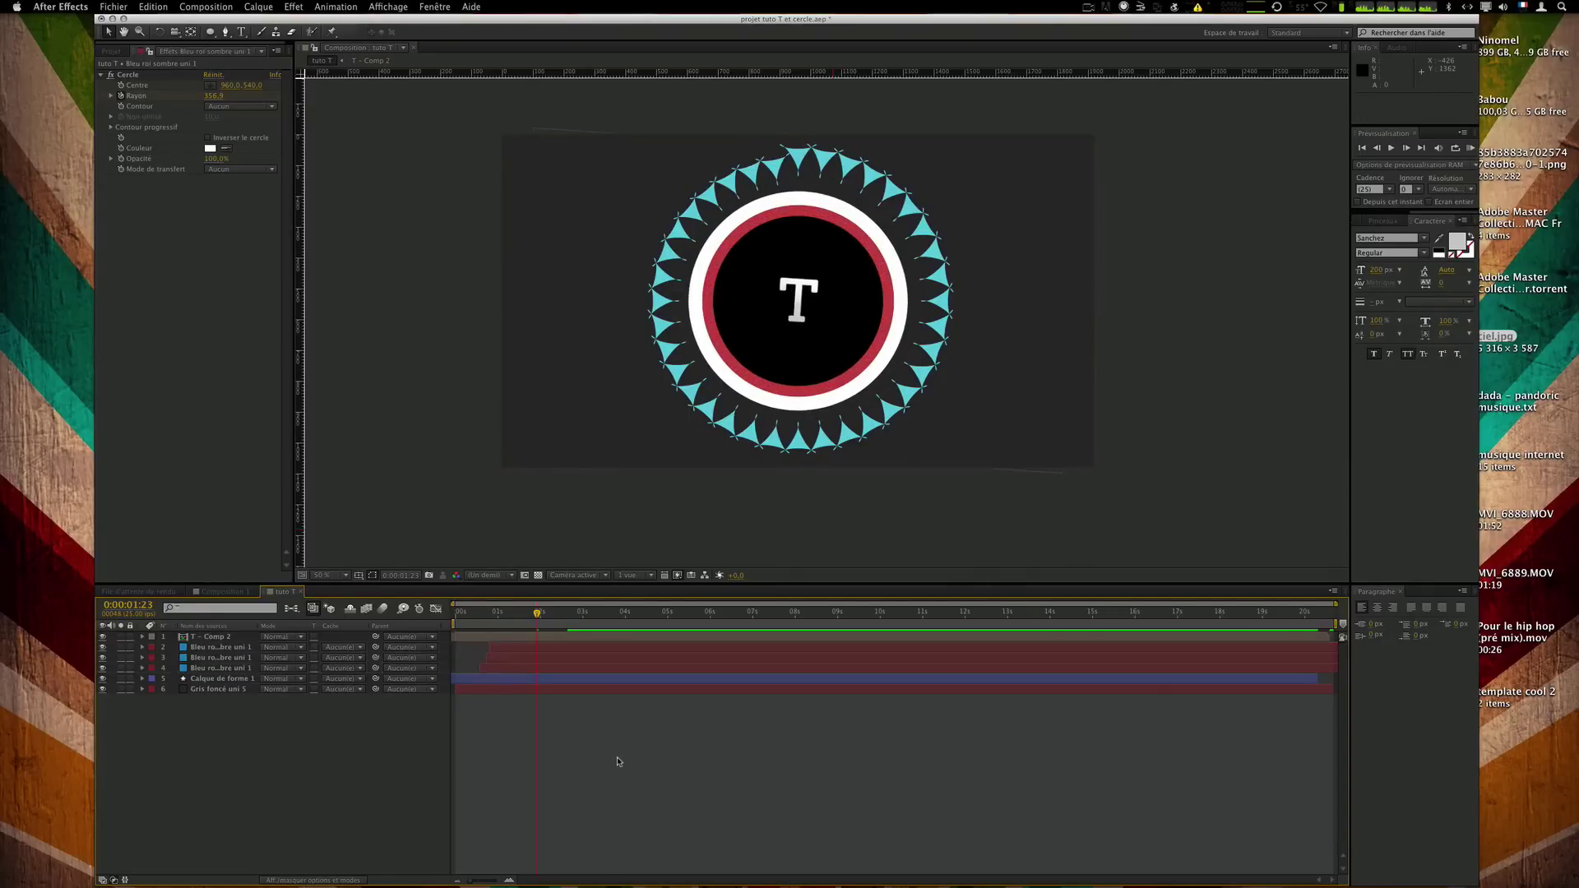
{"action": "key", "text": "KP_0"}
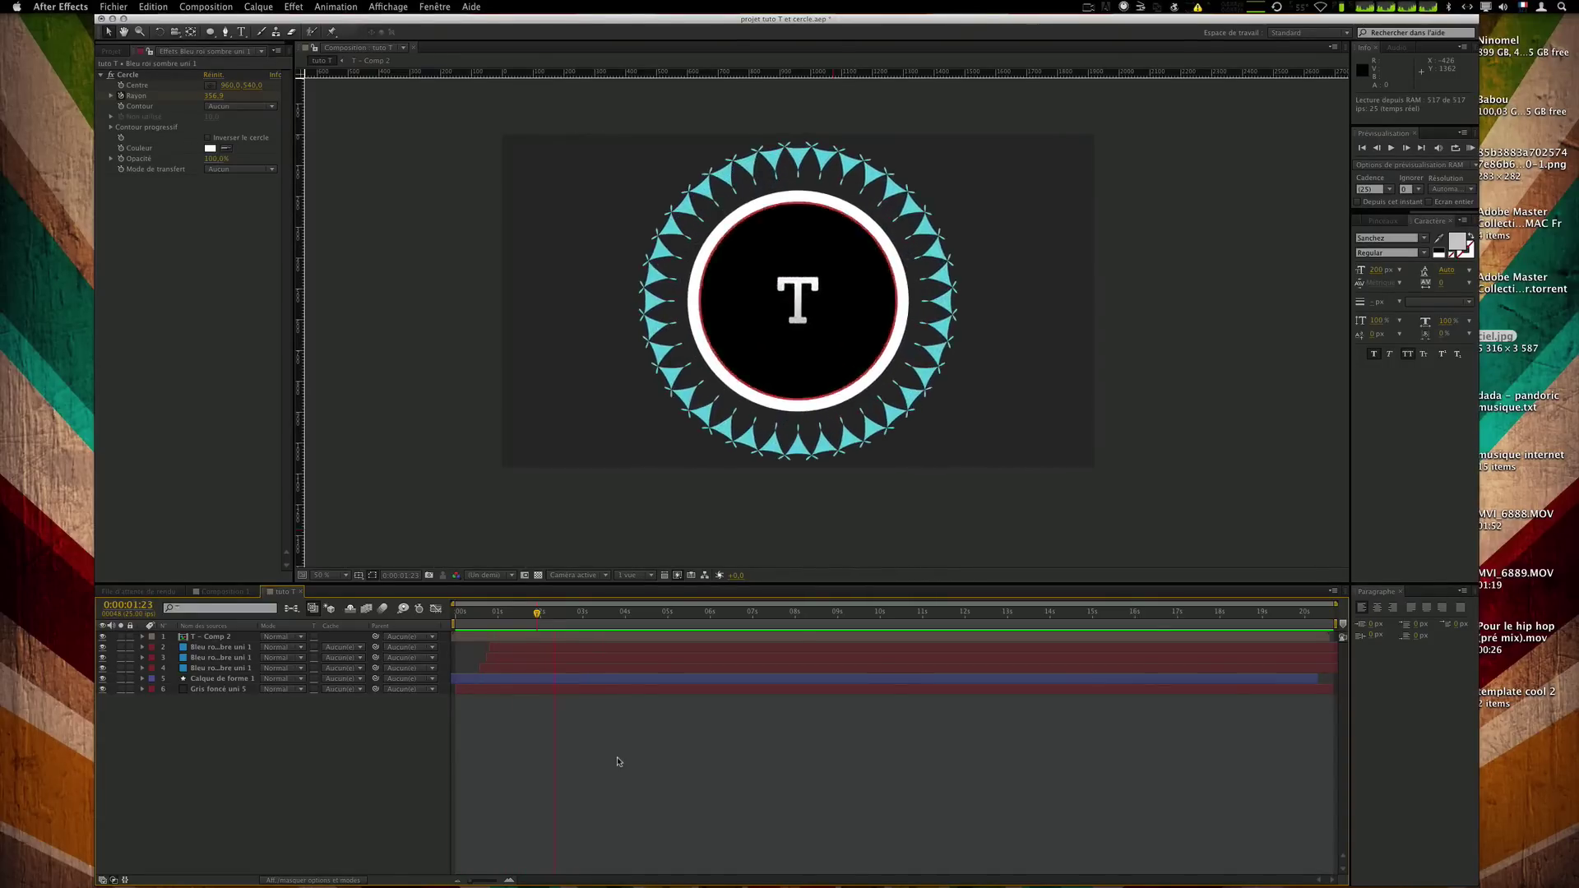
Add an Arrondi externe keyframe at 0:00:01:05 with 523%, move it over the first keyframe at 0:00:00:08, and preview.
{"action": "left_click_drag", "start_coordinate": [538, 603], "coordinate": [487, 621]}
{"action": "left_click", "coordinate": [482, 678]}
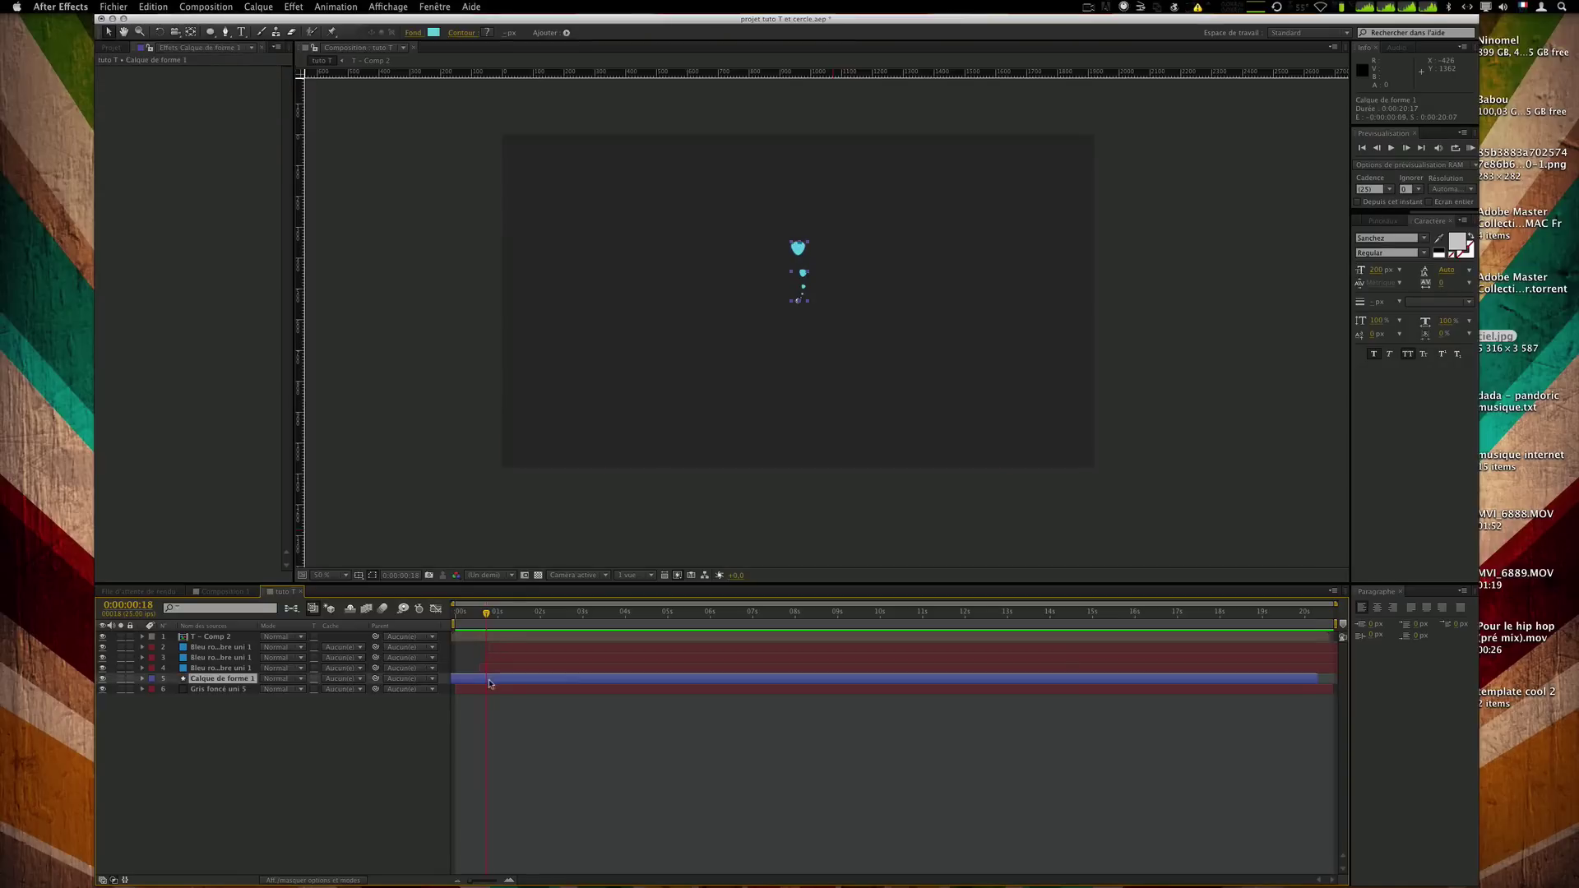
{"action": "key", "text": "u"}
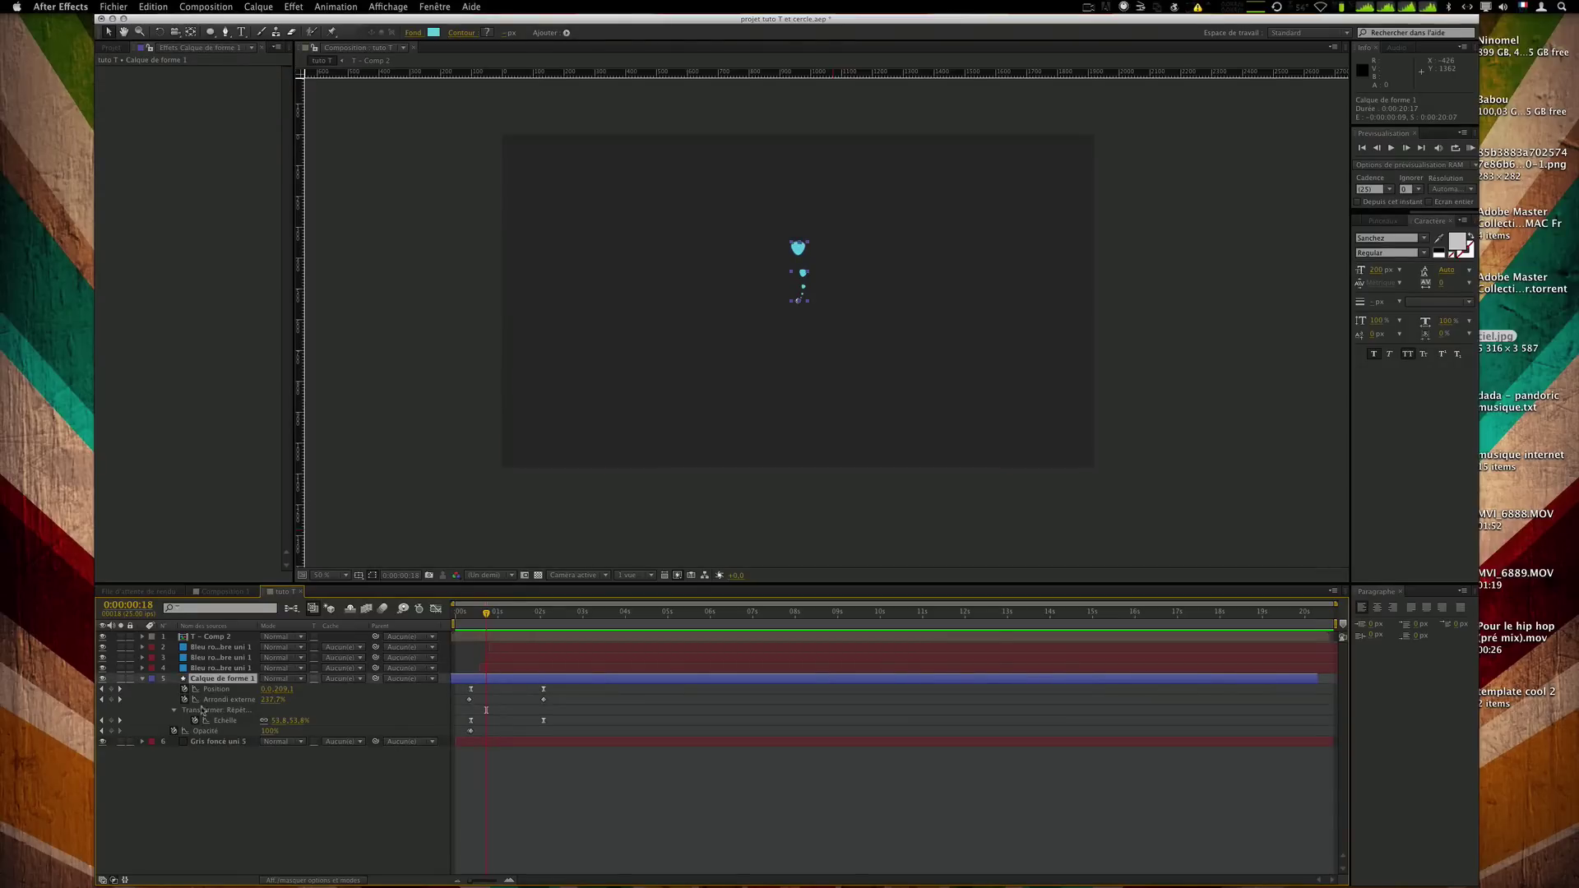
{"action": "left_click_drag", "start_coordinate": [481, 627], "coordinate": [505, 619]}
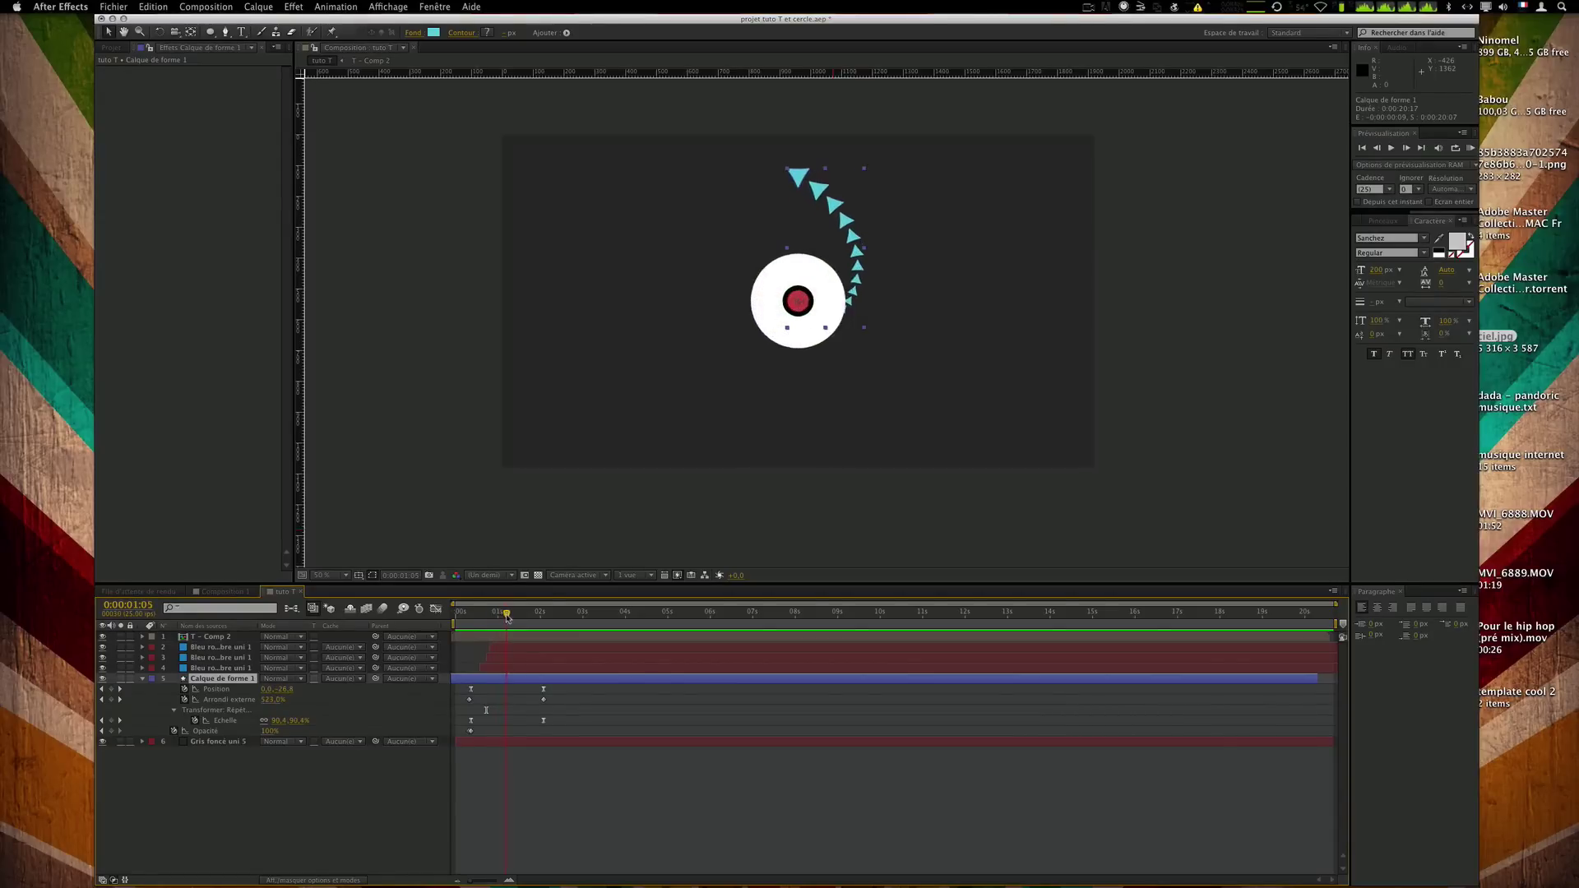
{"action": "left_click", "coordinate": [112, 699]}
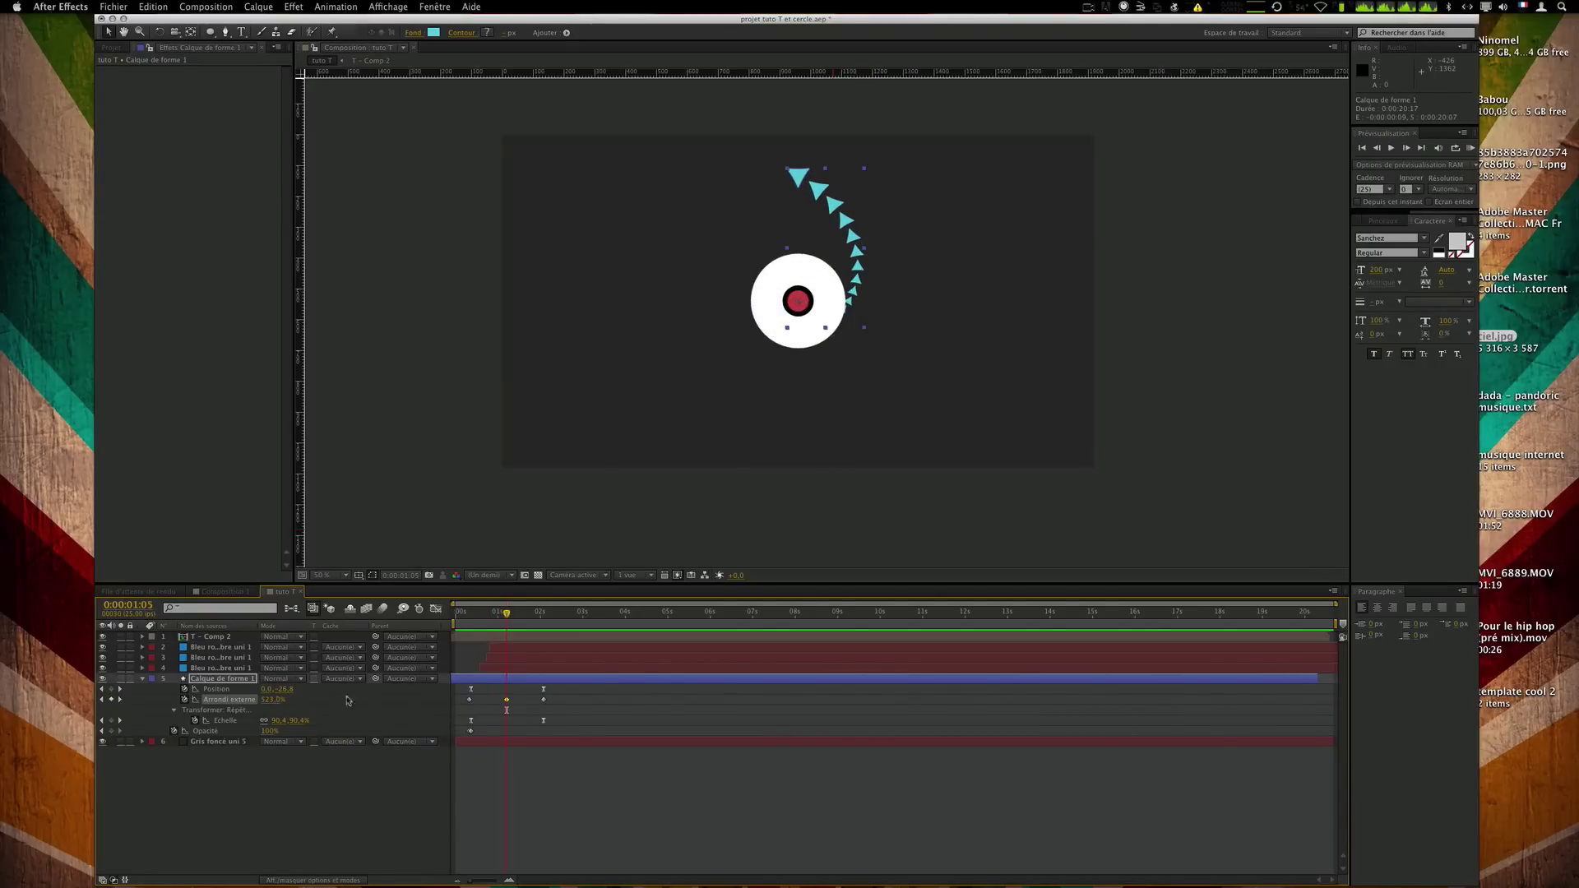
{"action": "left_click_drag", "start_coordinate": [507, 700], "coordinate": [469, 700]}
{"action": "left_click", "coordinate": [578, 798]}
{"action": "key", "text": "KP_0"}
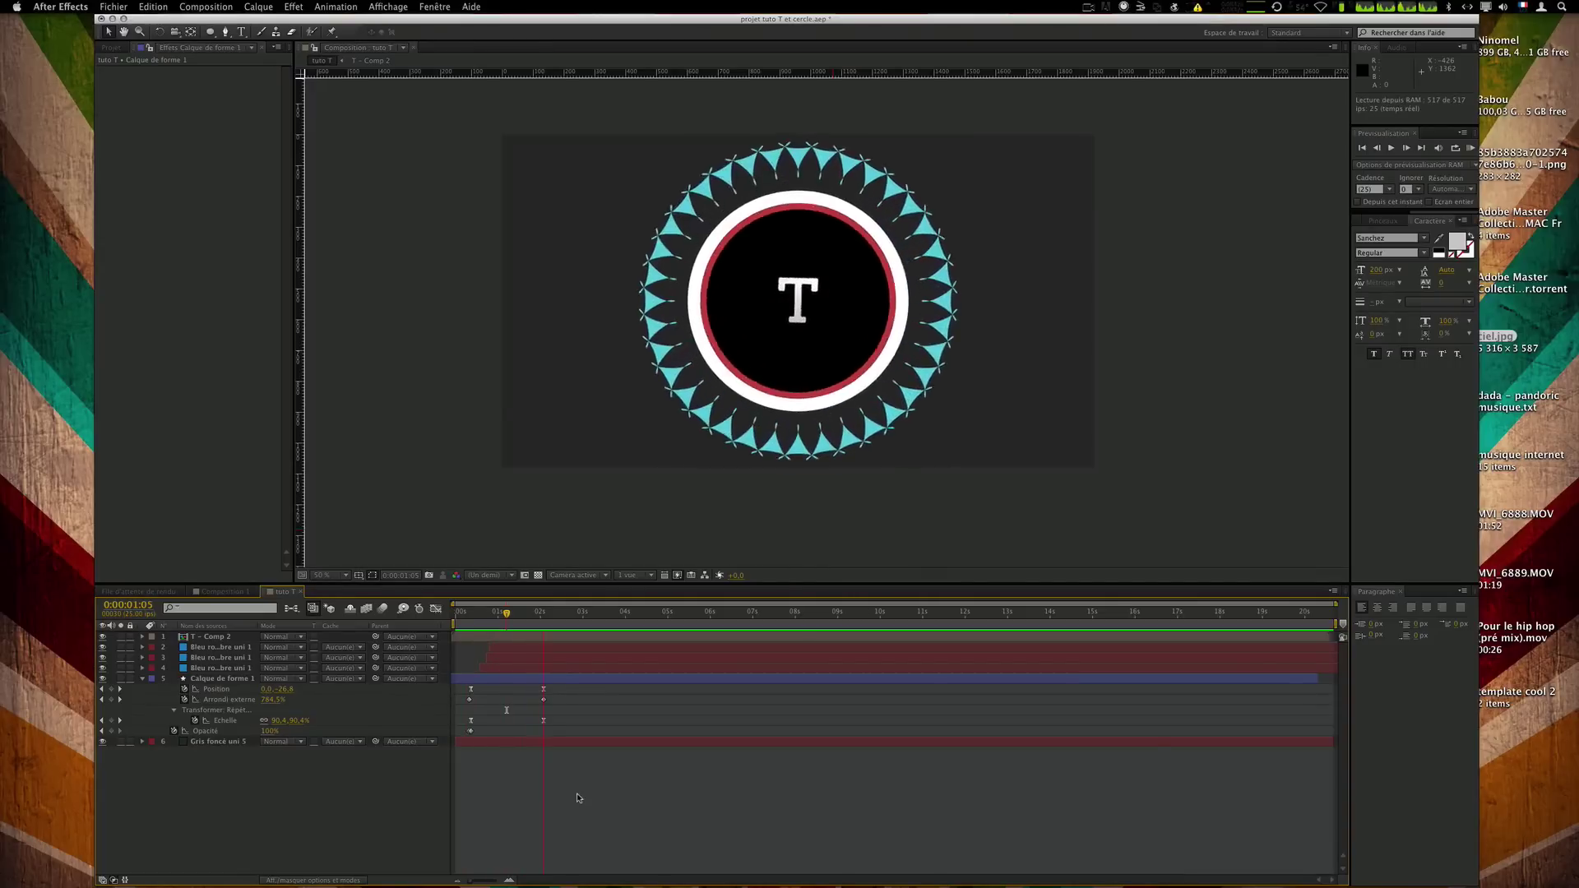
Move the 100% Opacity keyframe of Calque de forme 1 to about 0:00:00:13 so the triangles fade in, and preview.
{"action": "mouse_move", "coordinate": [503, 631]}
{"action": "left_mouse_down"}
{"action": "mouse_move", "coordinate": [462, 624]}
{"action": "mouse_move", "coordinate": [479, 623]}
{"action": "left_mouse_up"}
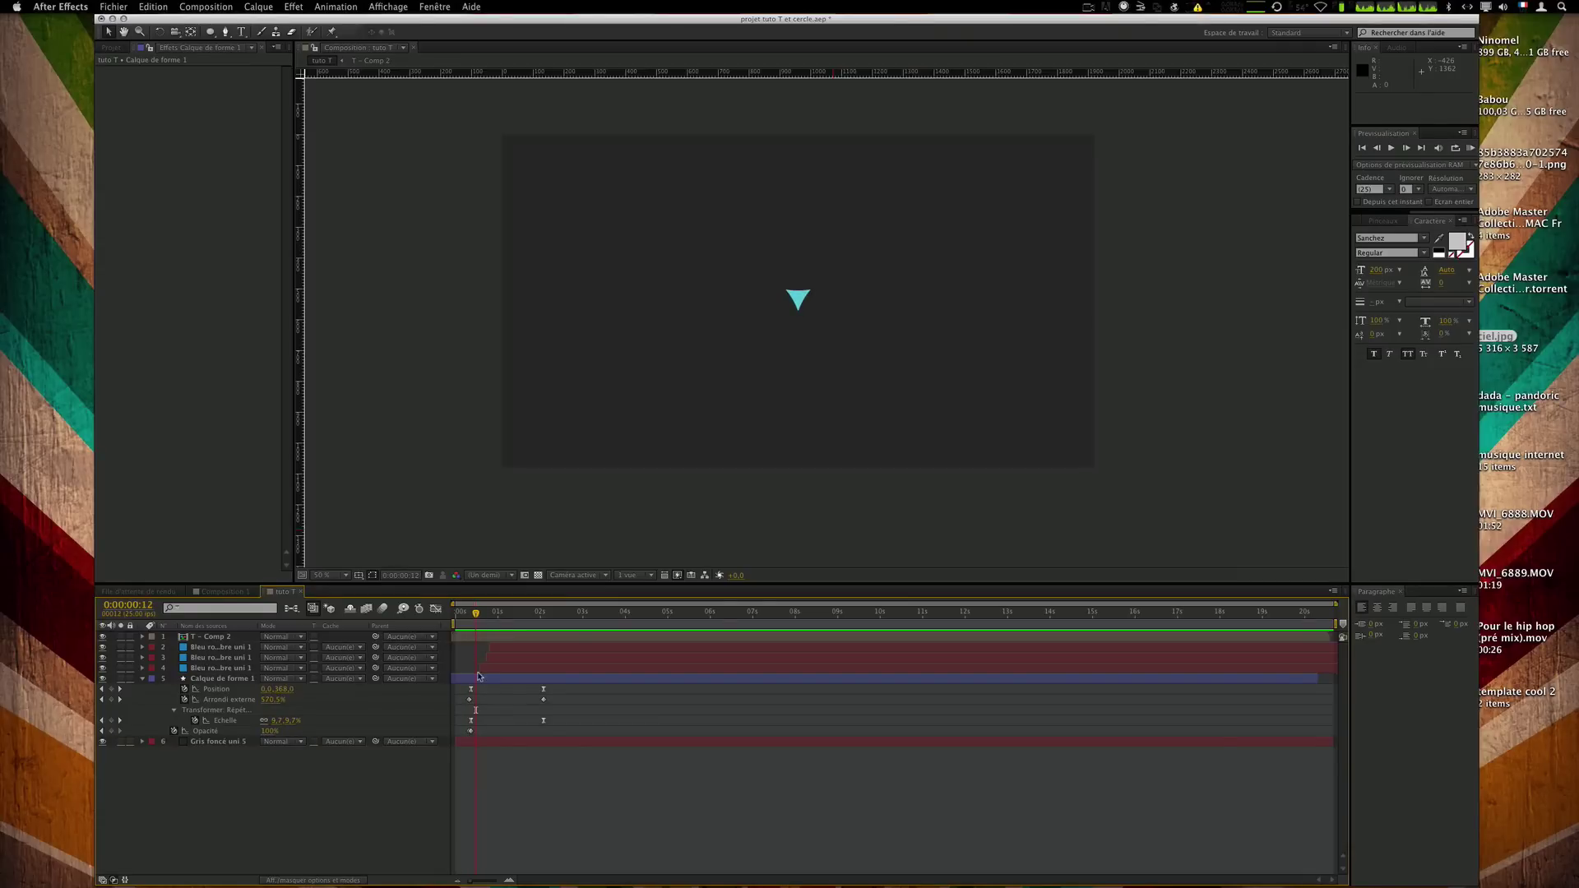
{"action": "left_click", "coordinate": [481, 678]}
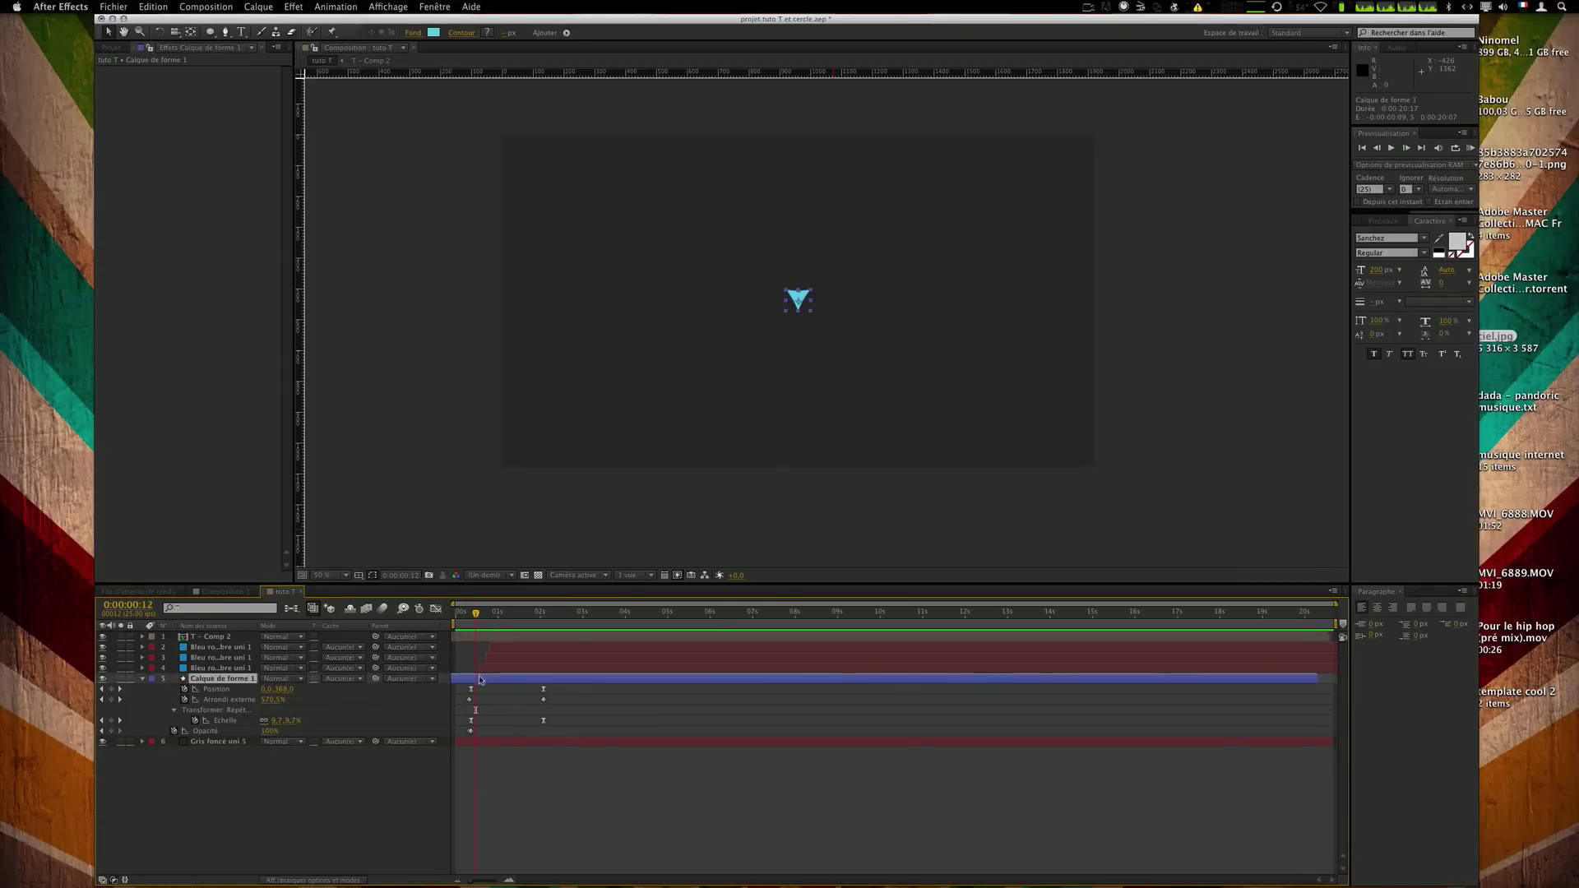
{"action": "left_click", "coordinate": [472, 732]}
{"action": "left_click_drag", "start_coordinate": [475, 731], "coordinate": [479, 731]}
{"action": "left_click", "coordinate": [542, 775]}
{"action": "key", "text": "KP_0"}
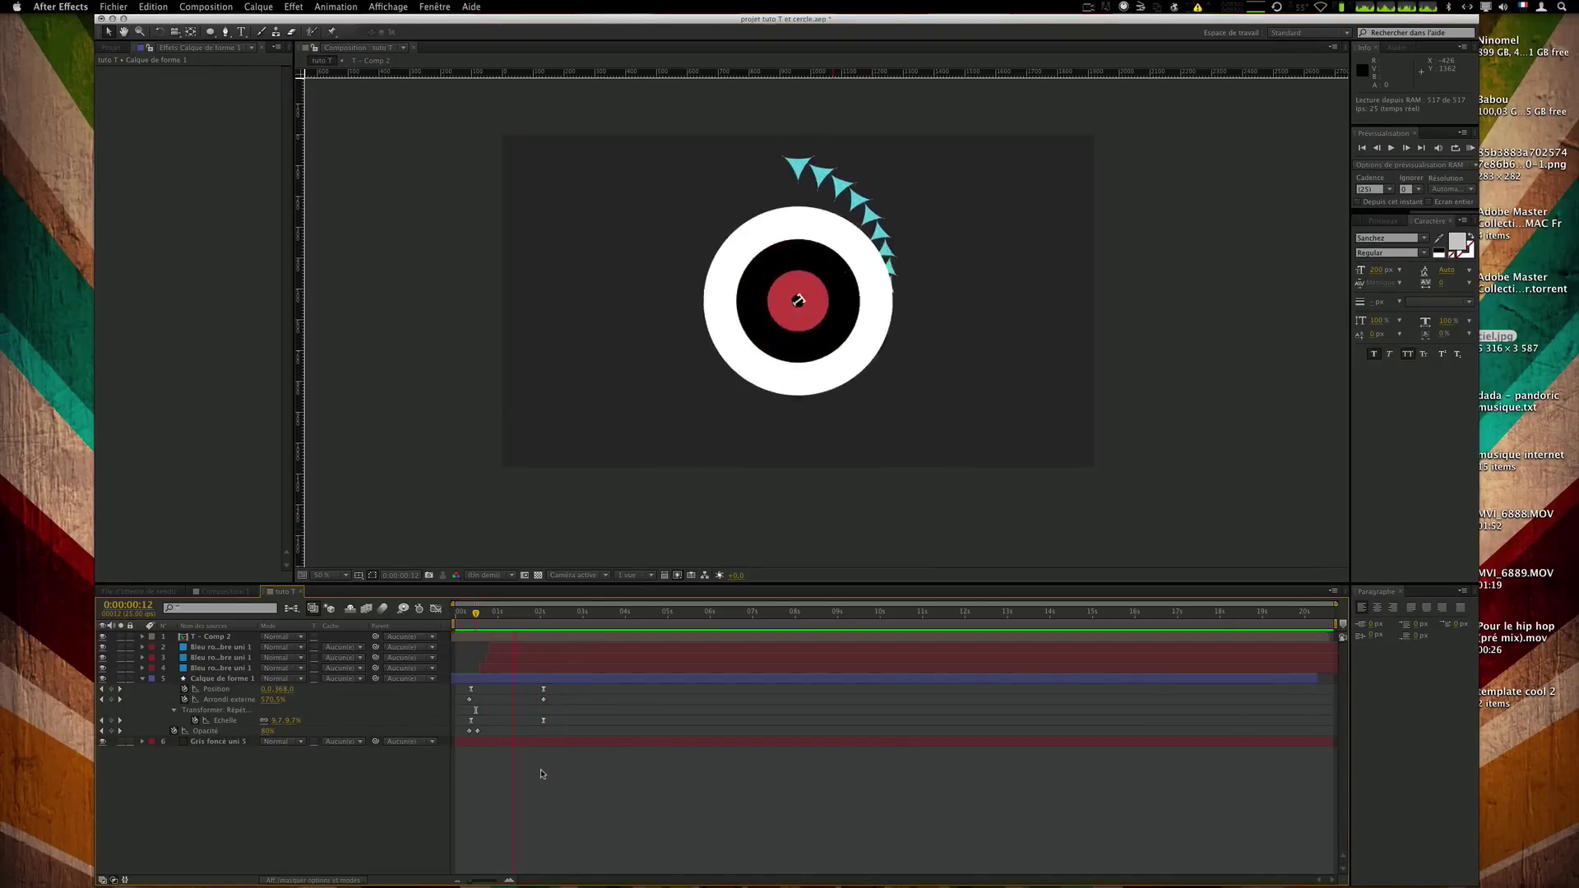
{"action": "key", "text": "space"}
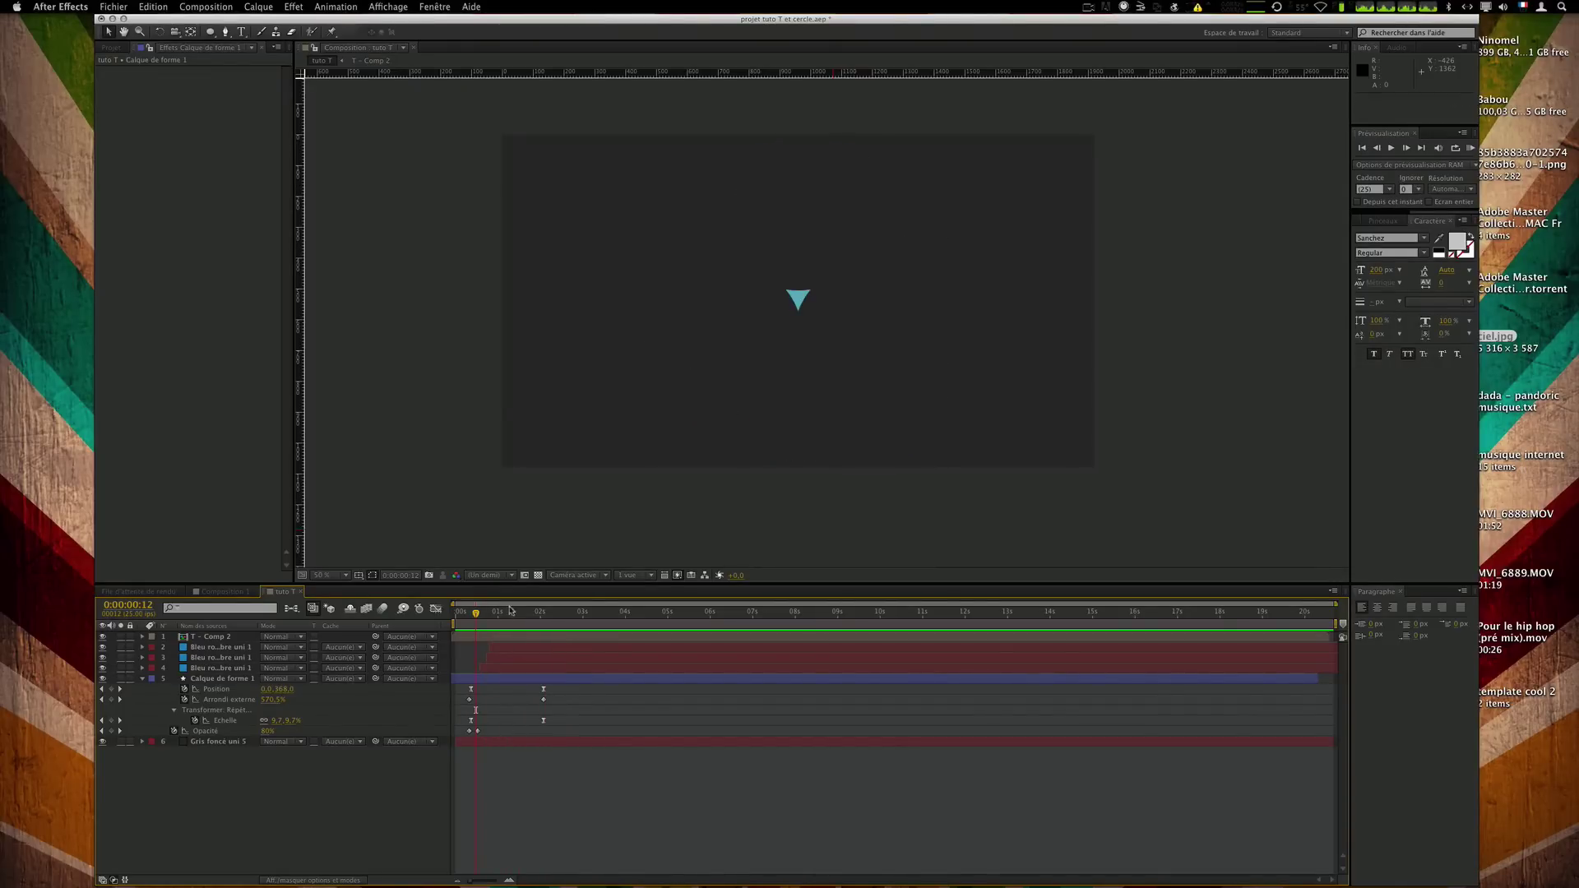
Move the final Position, Arrondi externe and Échelle keyframes of Calque de forme 1 earlier to 0:00:01:16, and preview the faster opening.
{"action": "left_click_drag", "start_coordinate": [520, 687], "coordinate": [534, 721]}
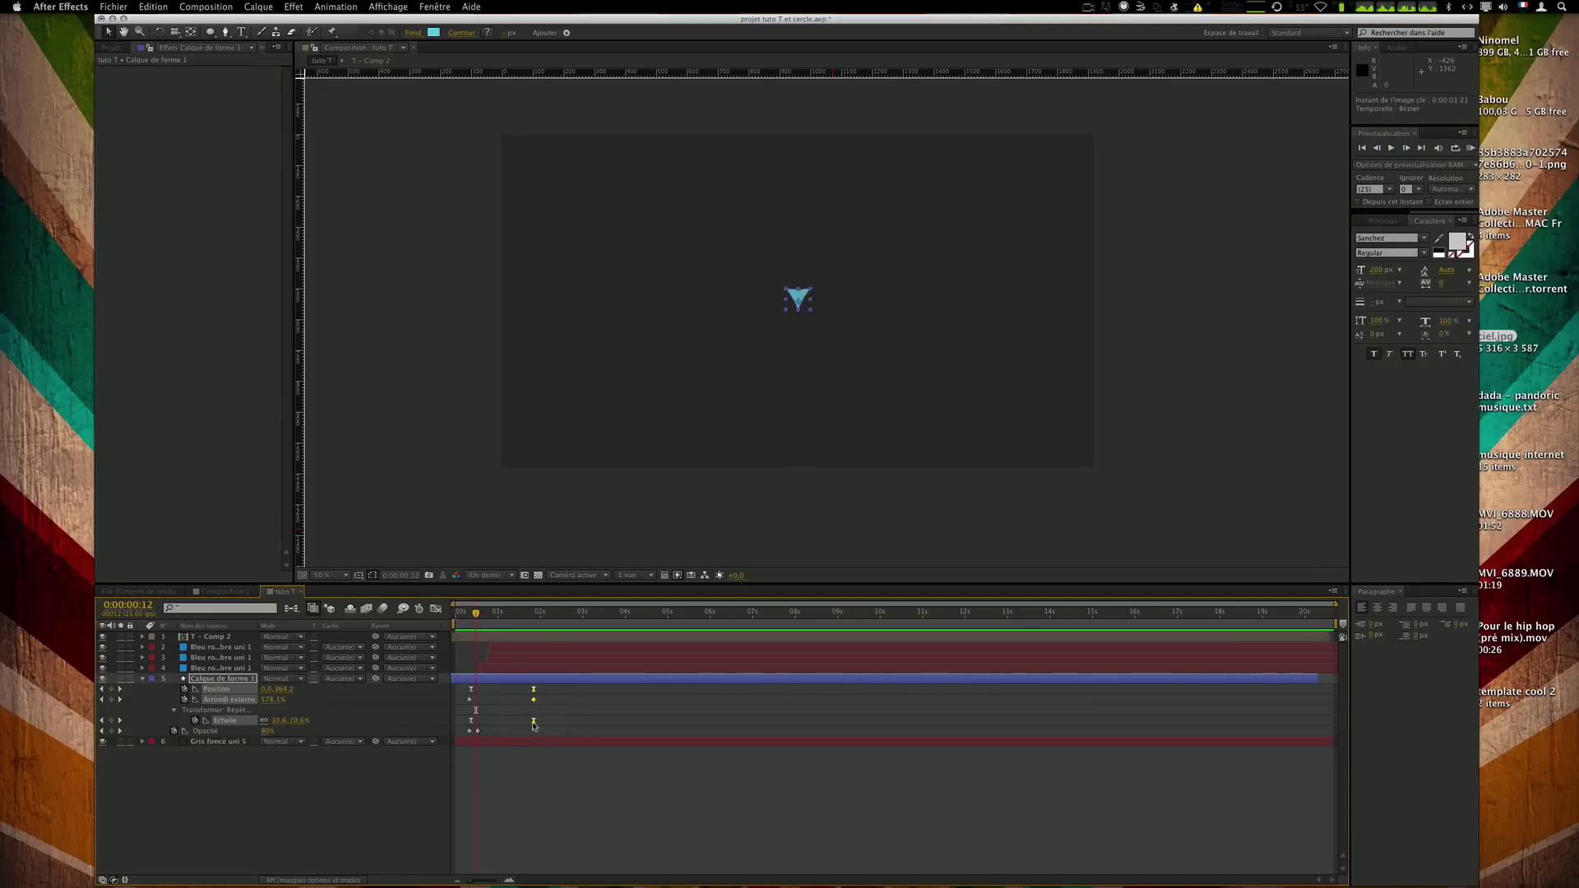
{"action": "left_click", "coordinate": [580, 726]}
{"action": "key", "text": "space"}
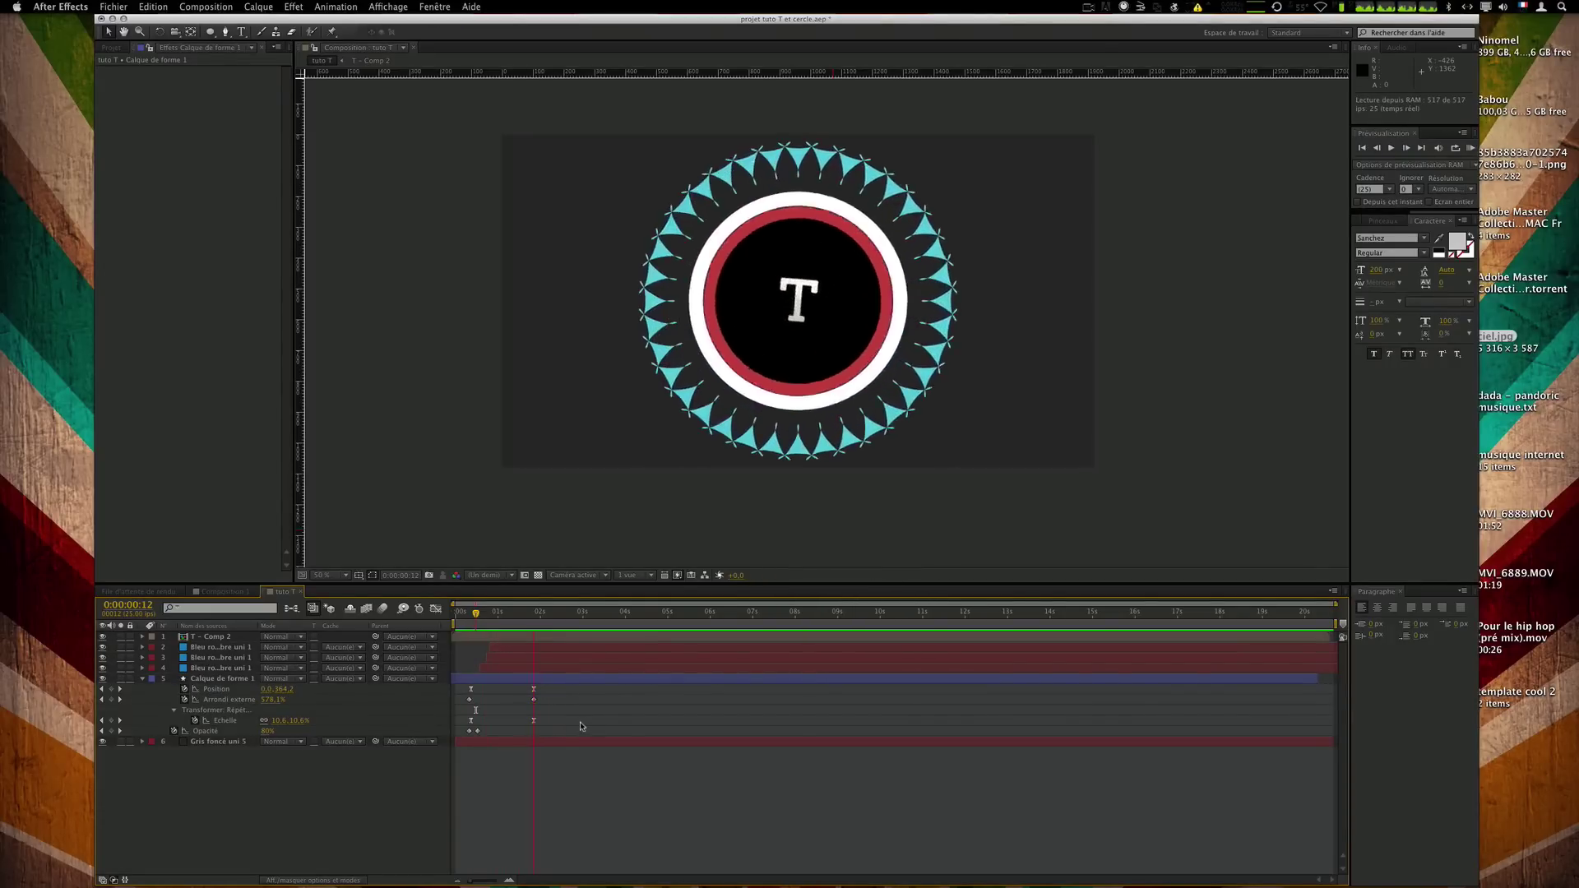
{"action": "key", "text": "space"}
{"action": "left_click_drag", "start_coordinate": [551, 722], "coordinate": [525, 691]}
{"action": "left_click", "coordinate": [560, 696]}
{"action": "key", "text": "space"}
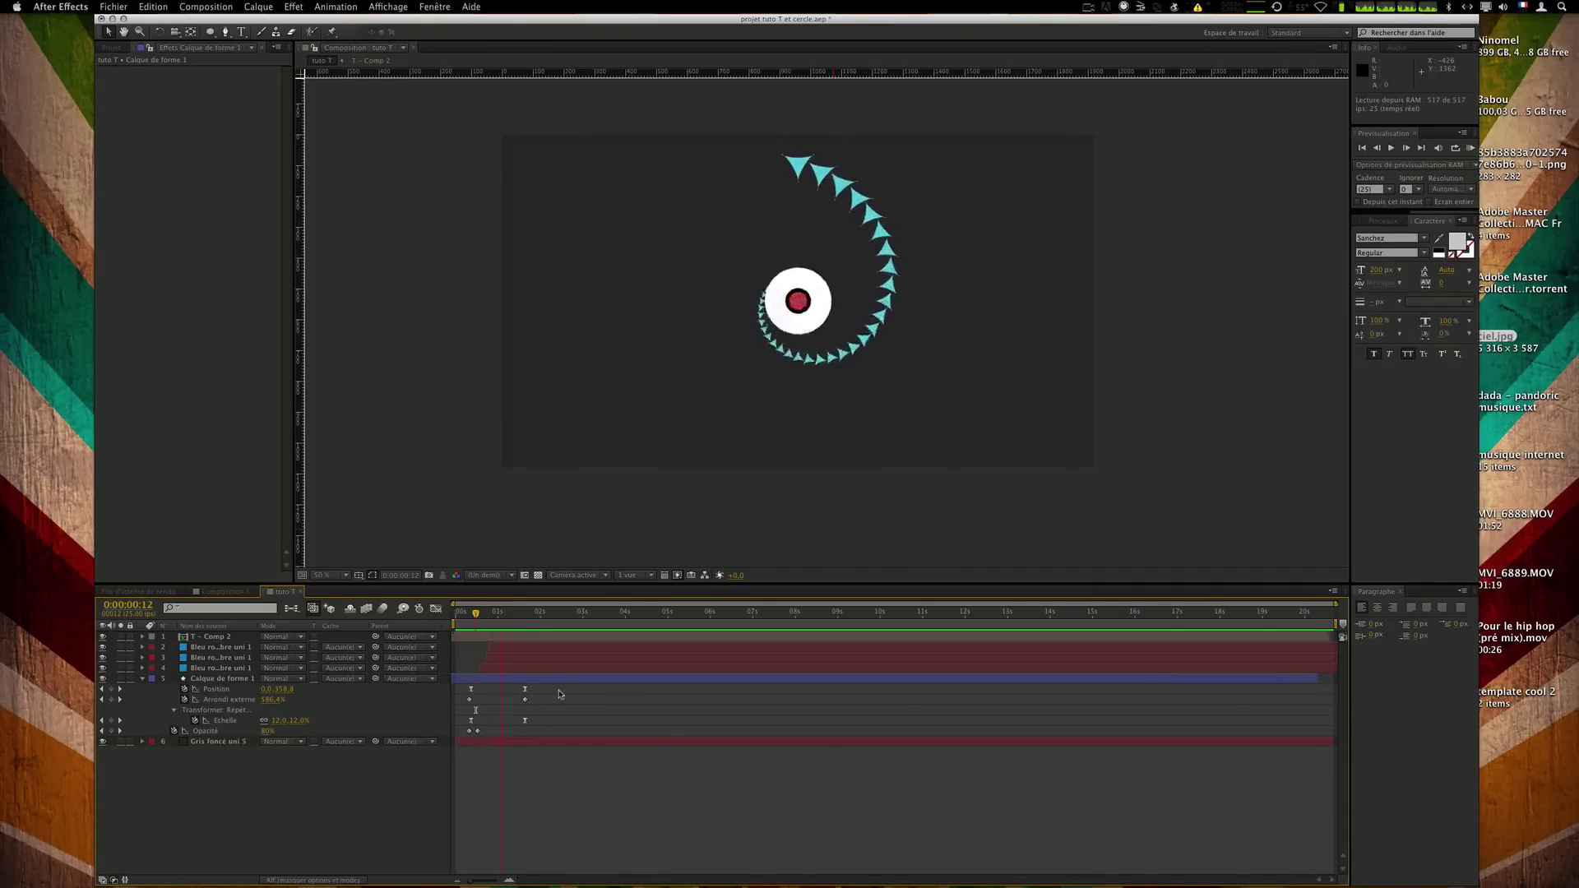
{"action": "key", "text": "space"}
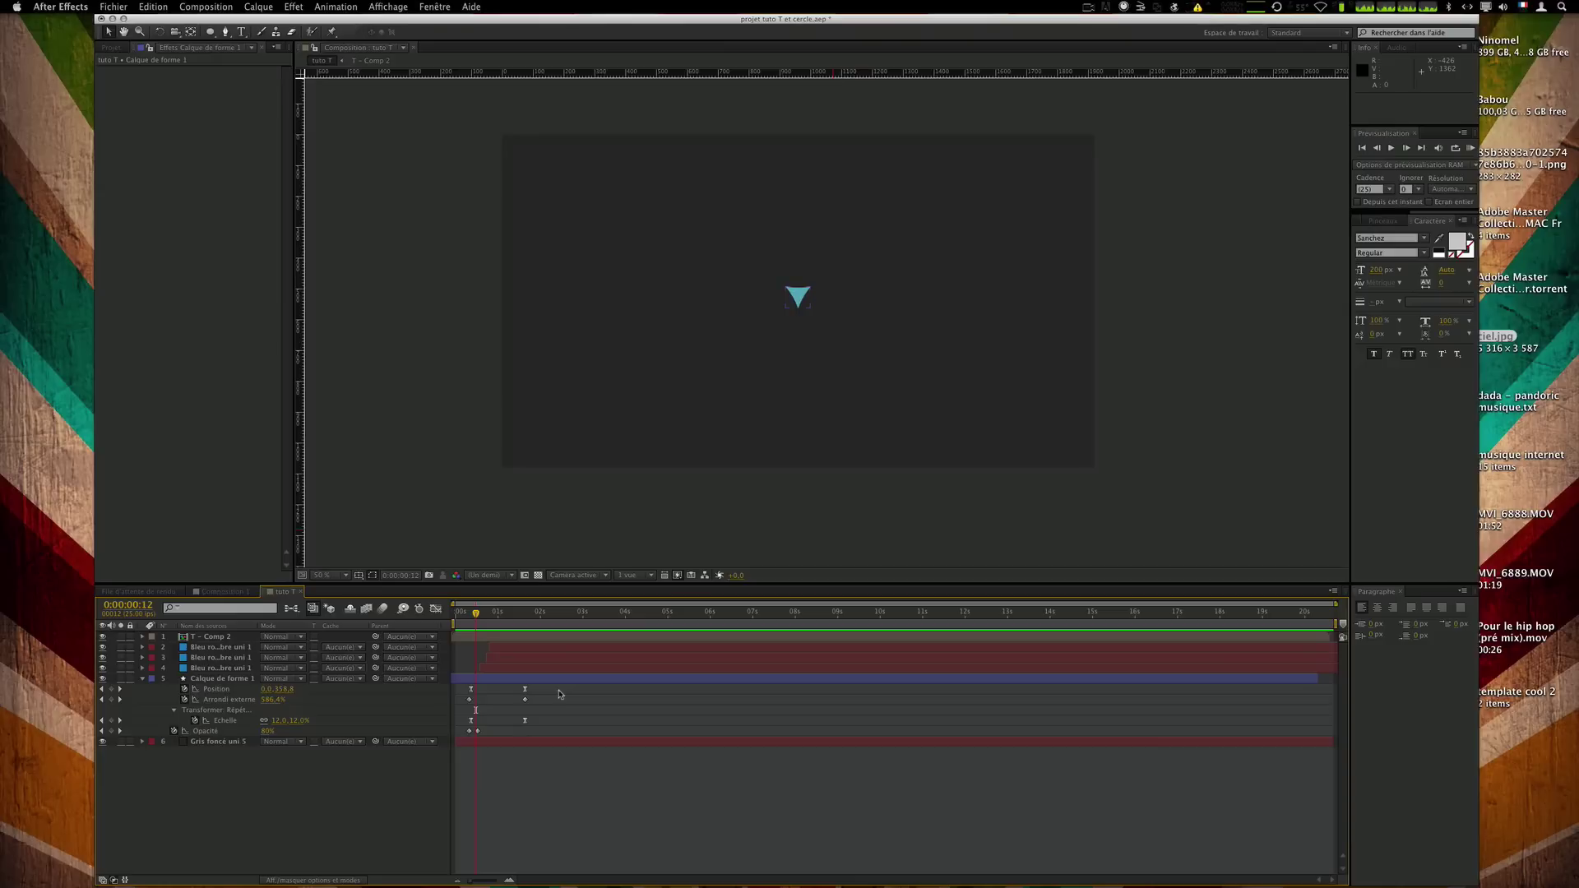
{"action": "key", "text": "space"}
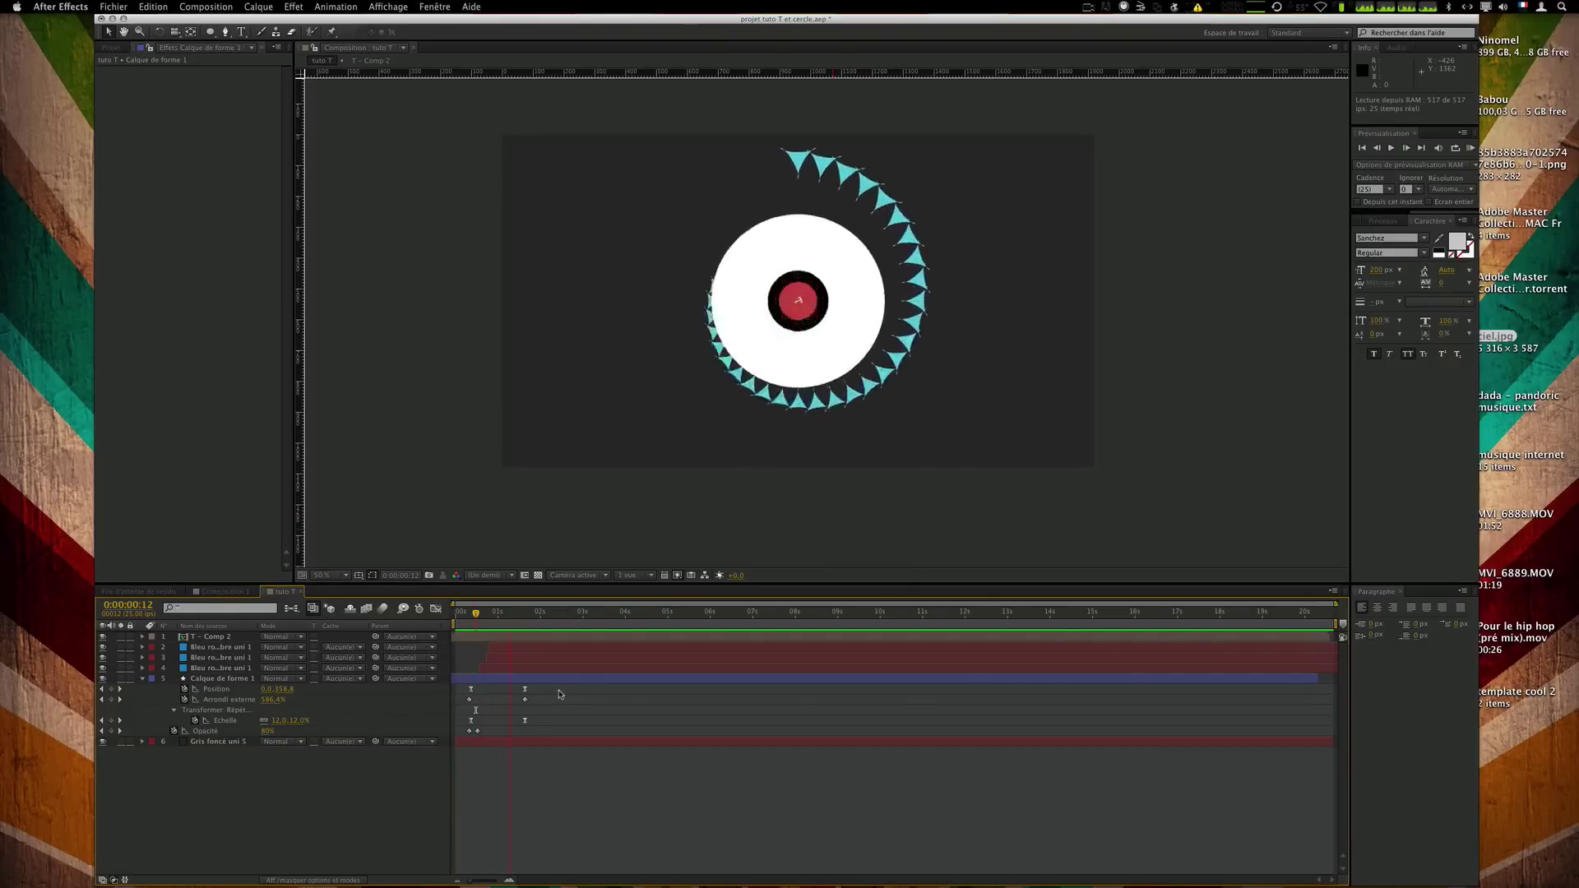
{"action": "key", "text": "space"}
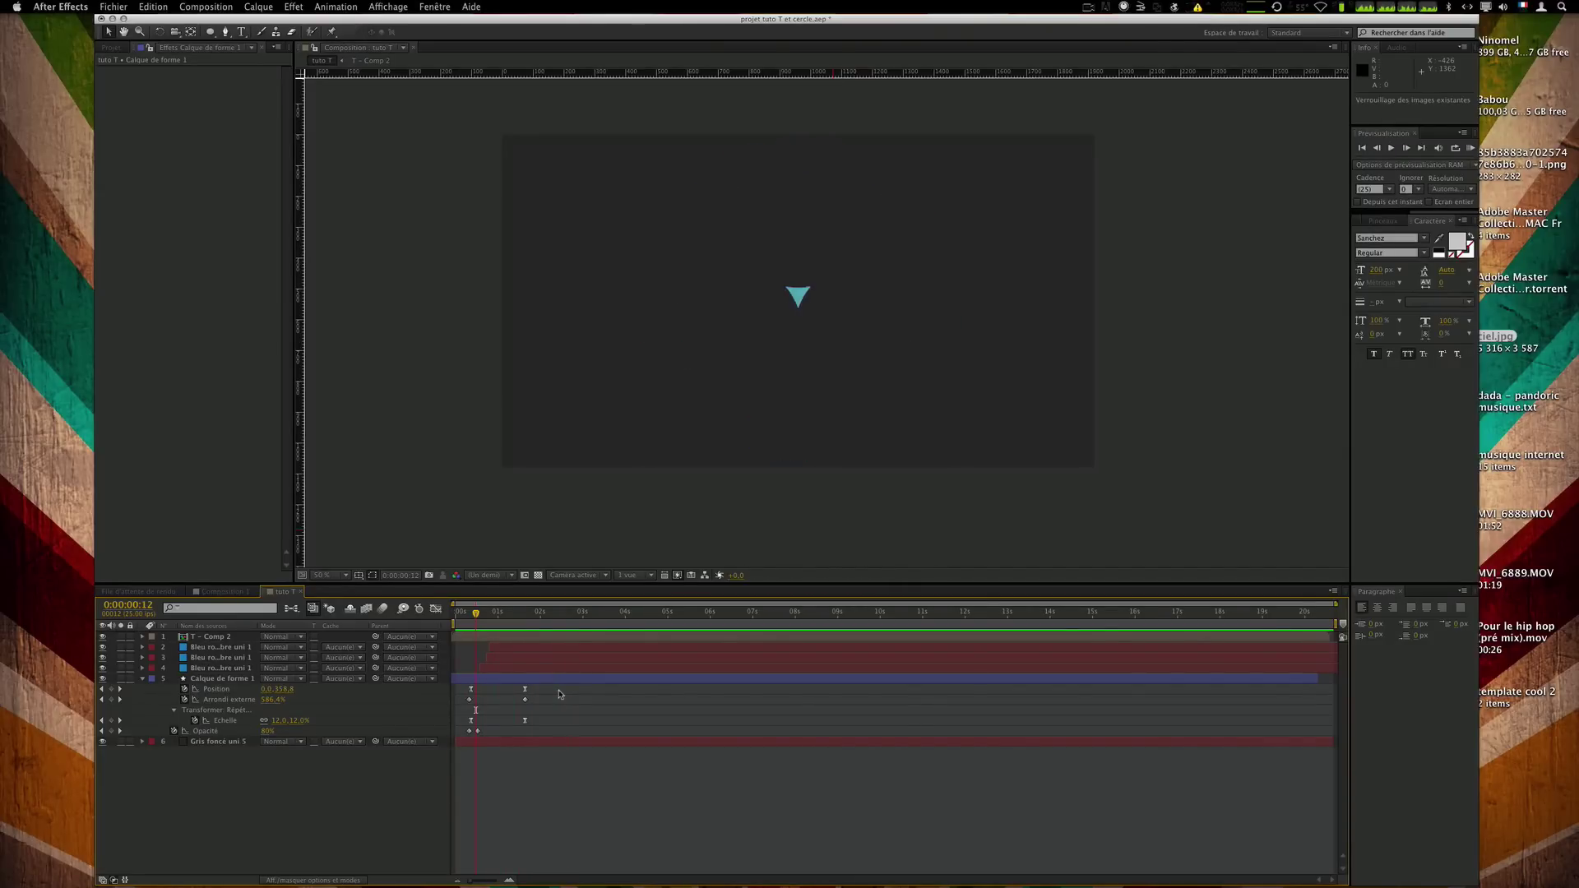
{"action": "key", "text": "space"}
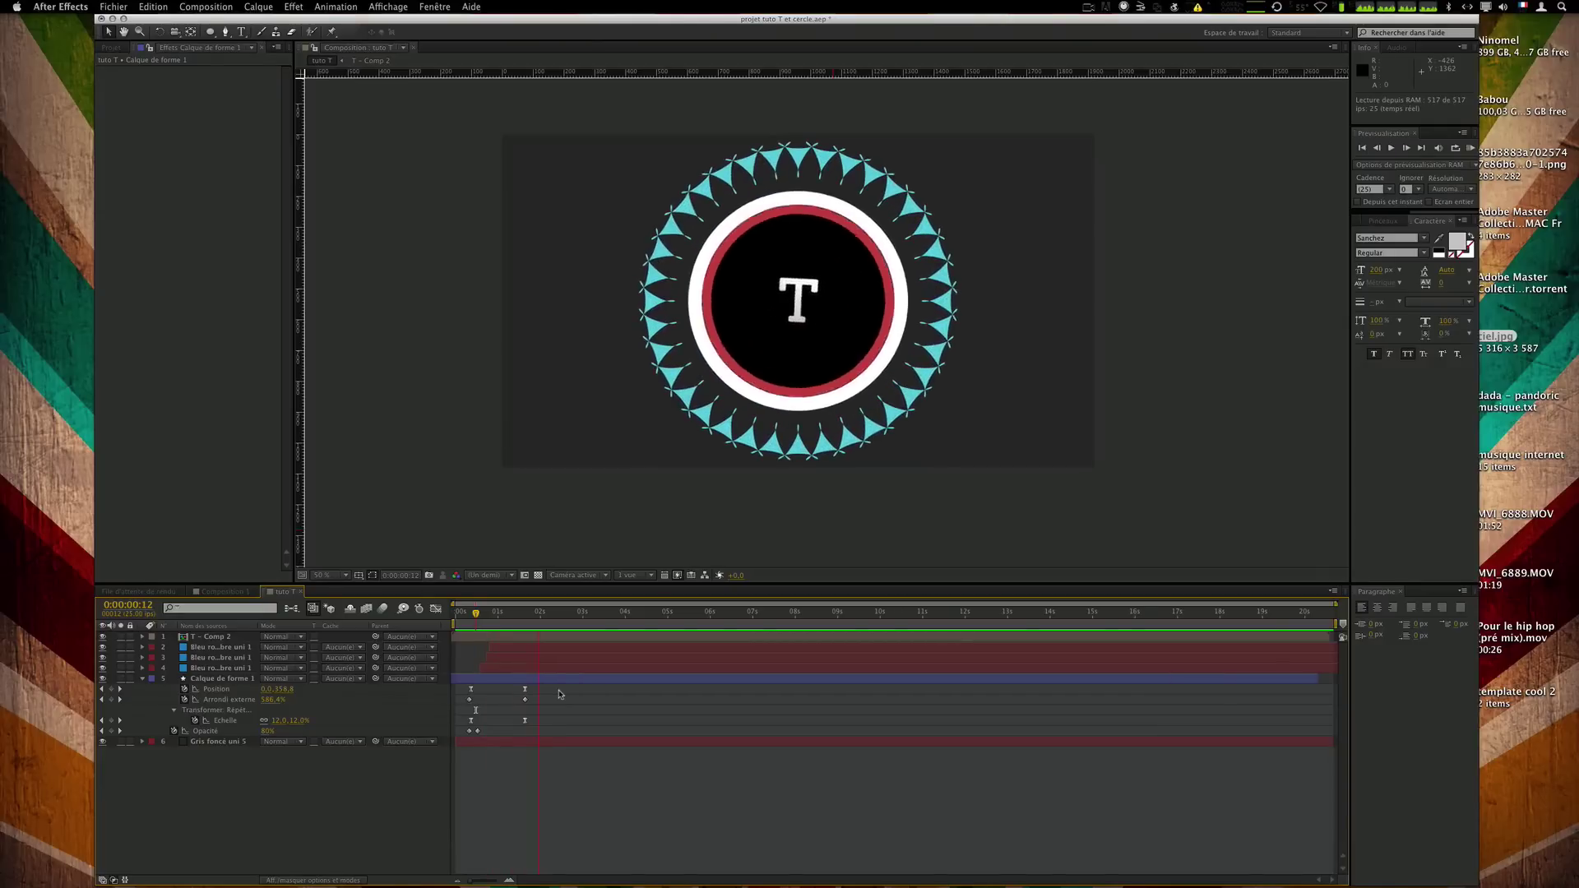
{"action": "key", "text": "space"}
Duplicate Calque de forme 1 at 0:00:01:24 and reveal the copy's keyframed properties.
{"action": "left_click_drag", "start_coordinate": [476, 613], "coordinate": [541, 616]}
{"action": "left_click", "coordinate": [188, 680]}
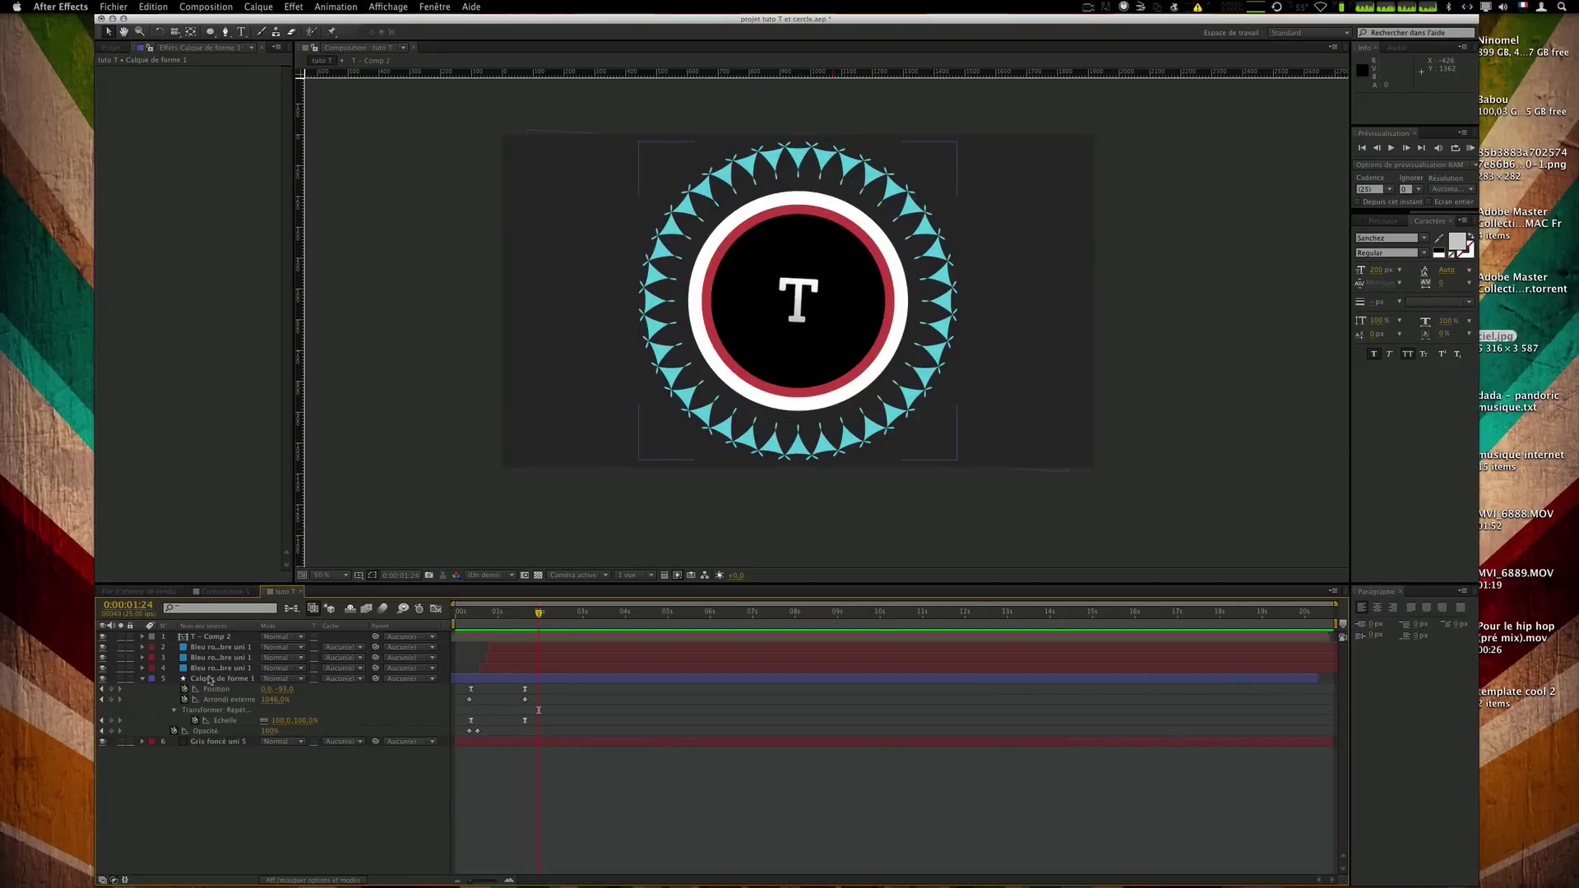
{"action": "key", "text": "super+d"}
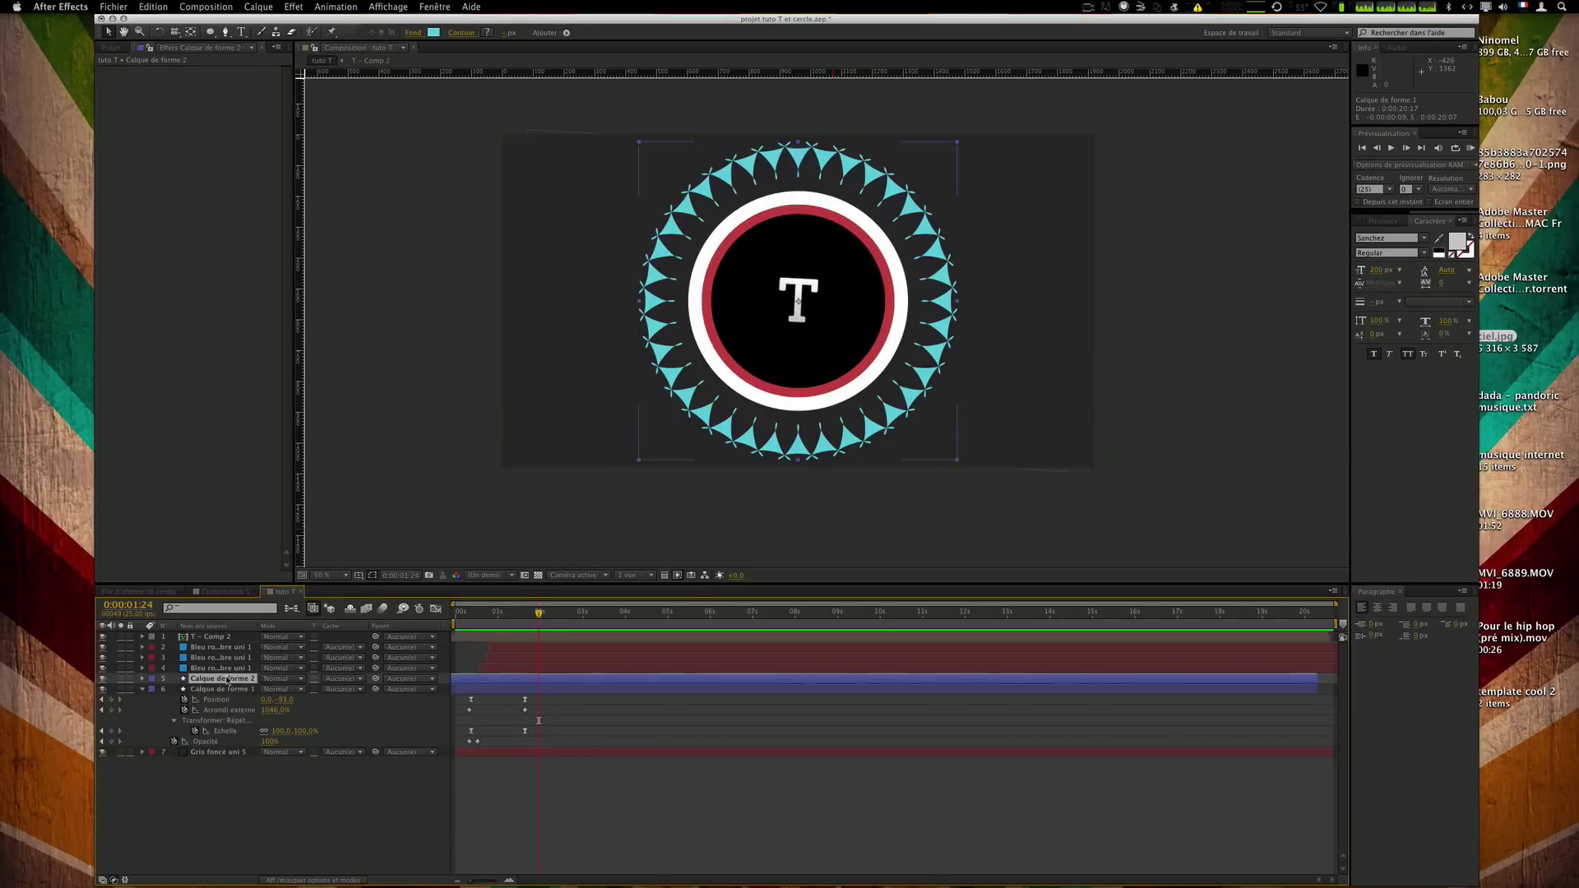
{"action": "key", "text": "u"}
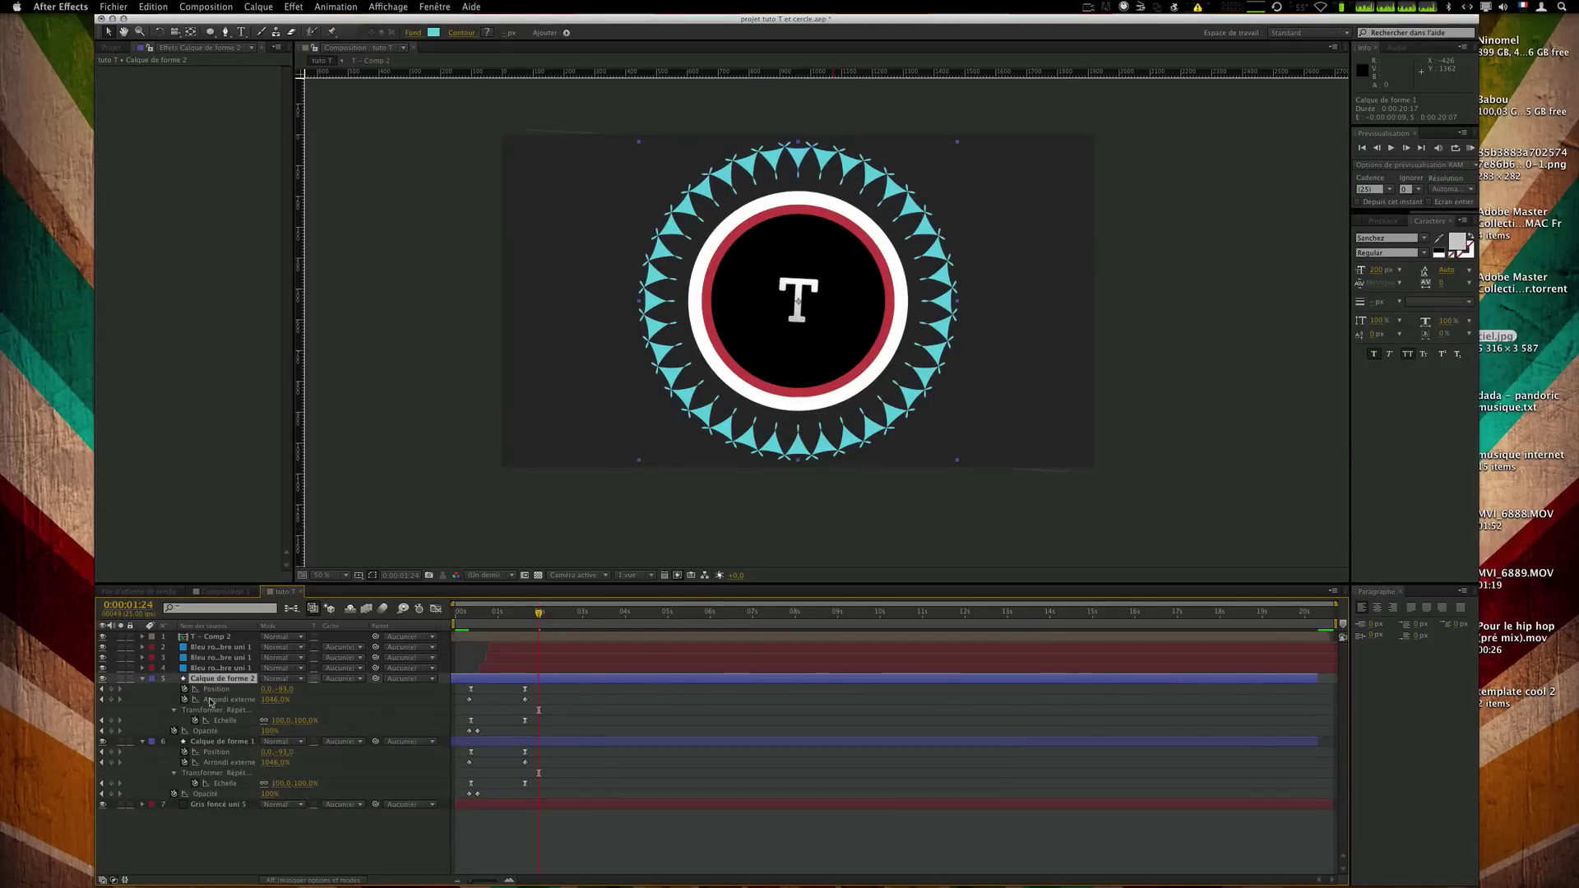
Remove the Arrondi externe keyframes of Calque de forme 2, set it to 0%, set Position Y to about 29 at 0:00:01:16, and preview.
{"action": "double_click", "coordinate": [184, 700]}
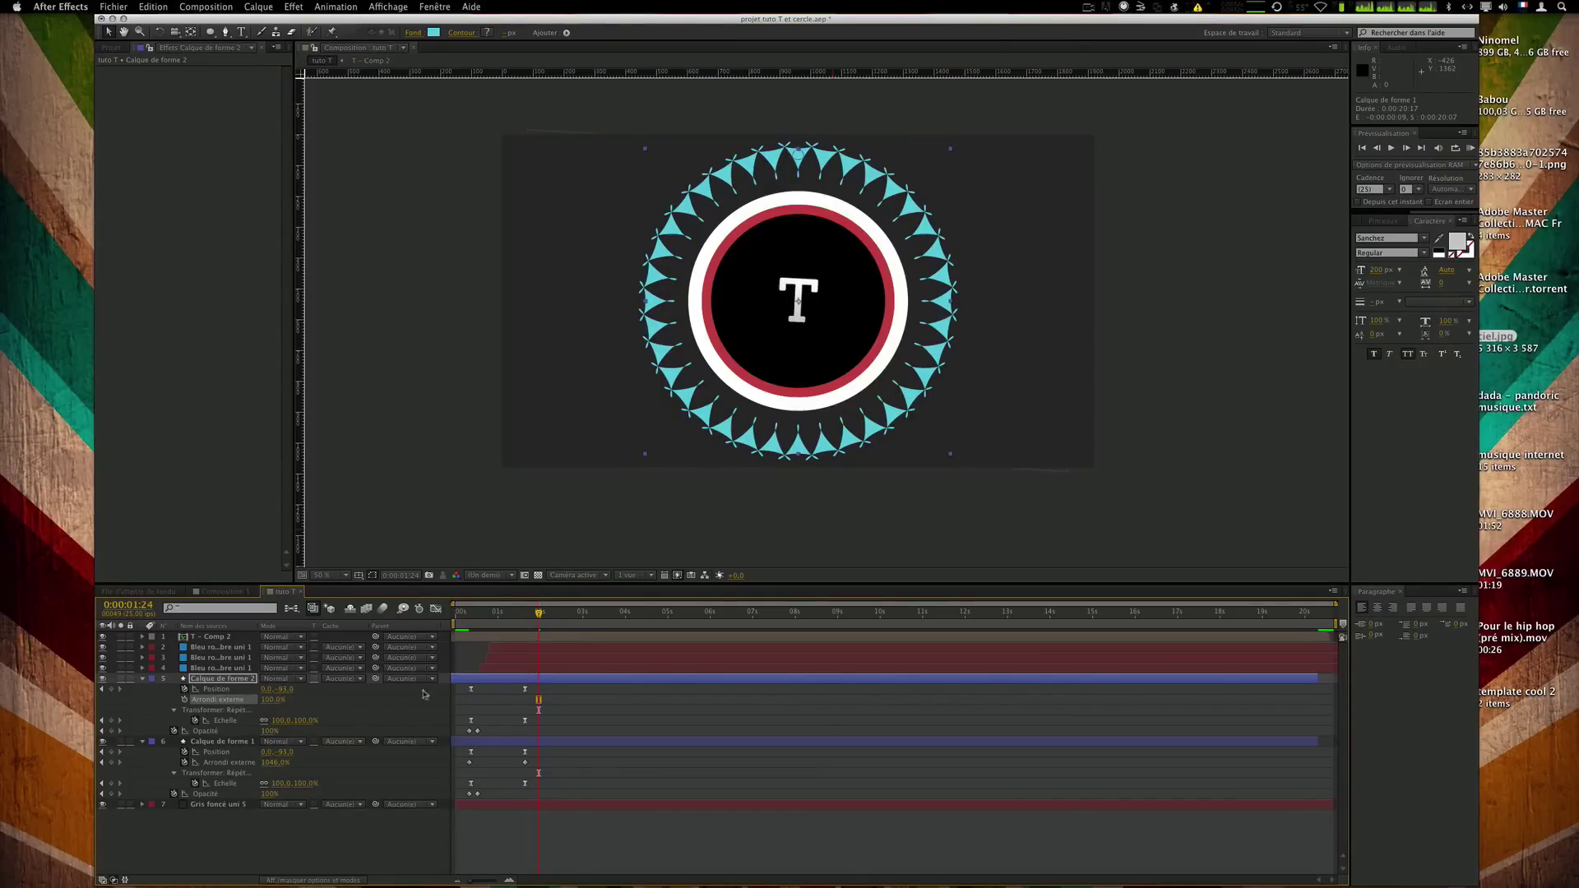
{"action": "left_click", "coordinate": [269, 701]}
{"action": "mouse_move", "coordinate": [538, 613]}
{"action": "left_mouse_down"}
{"action": "mouse_move", "coordinate": [504, 617]}
{"action": "mouse_move", "coordinate": [524, 616]}
{"action": "left_mouse_up"}
{"action": "left_click_drag", "start_coordinate": [291, 695], "coordinate": [368, 687]}
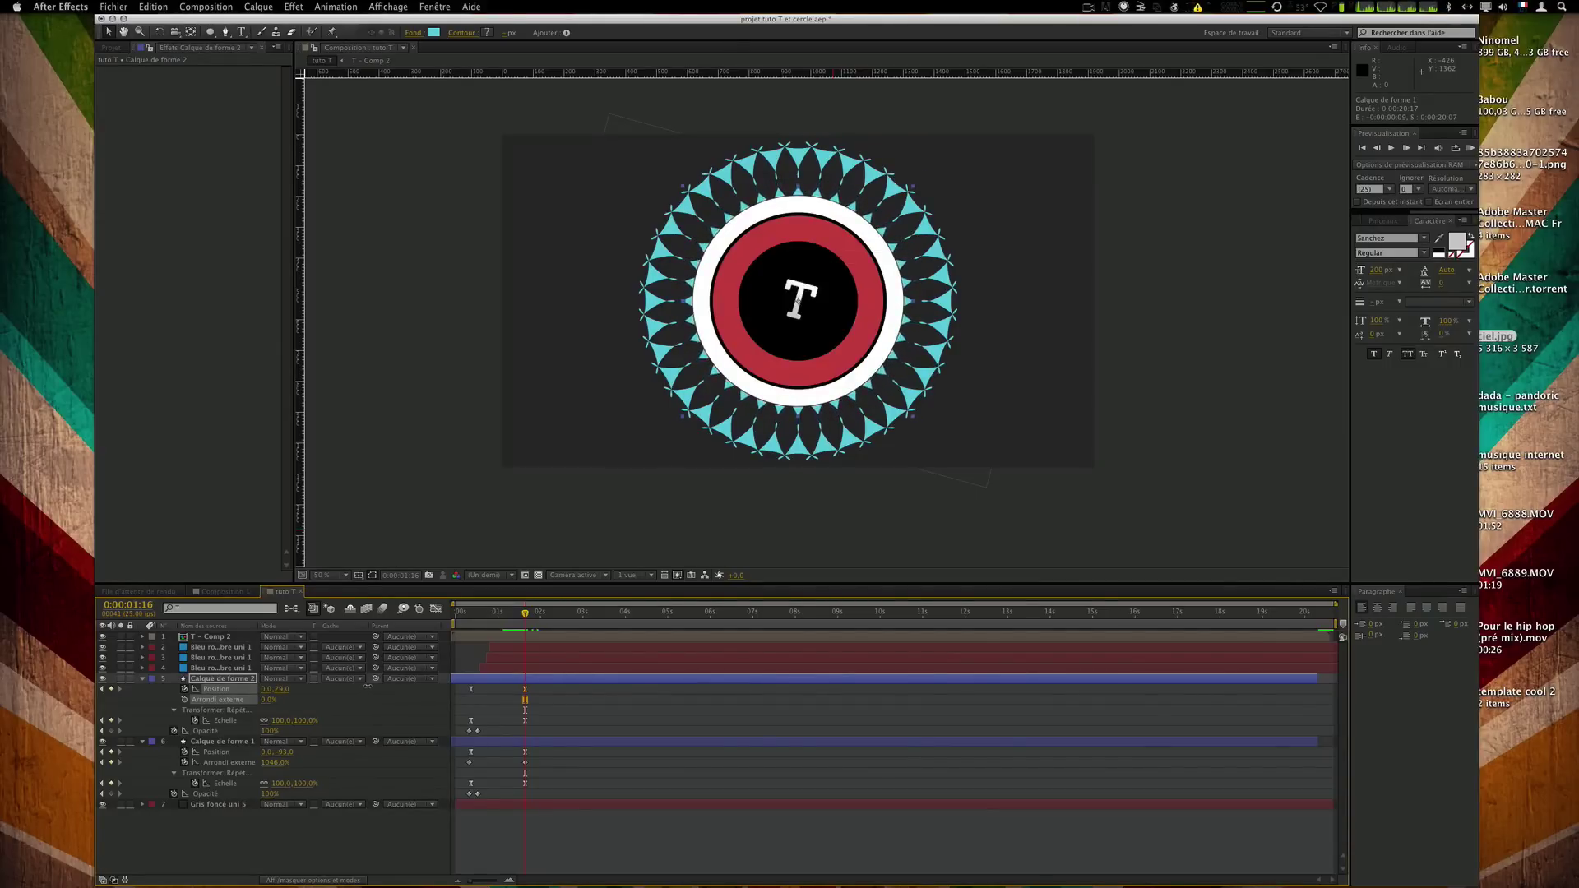
{"action": "left_click", "coordinate": [590, 769]}
{"action": "key", "text": "KP_0"}
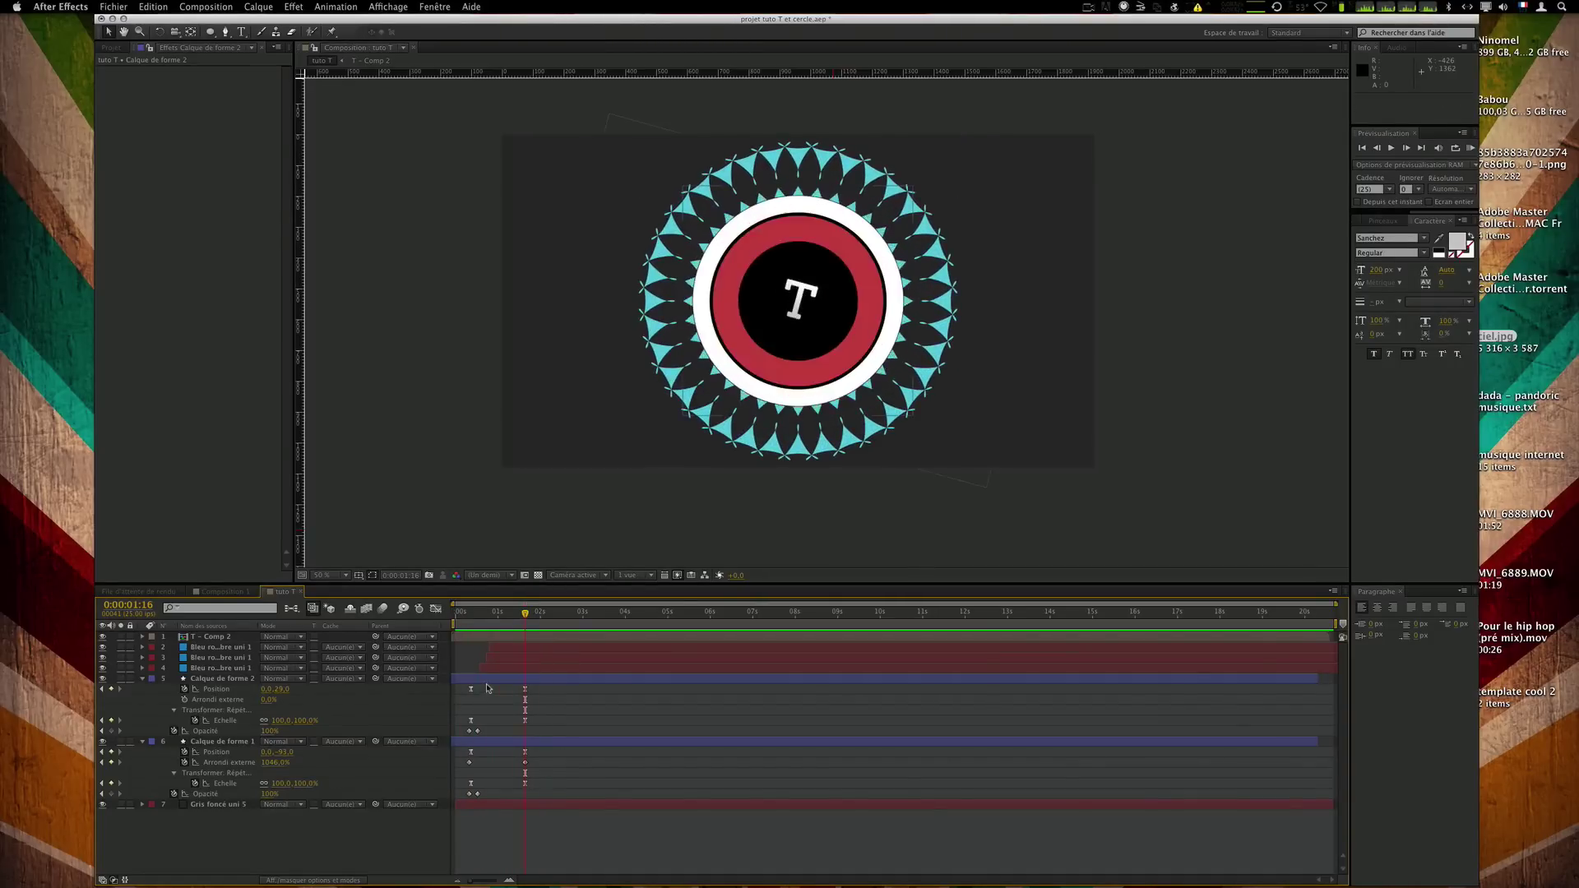
Set the Position Y of Calque de forme 2 to -3 at 0:00:02:03, and move that keyframe back over the one at 0:00:01:16.
{"action": "left_click_drag", "start_coordinate": [537, 612], "coordinate": [545, 613]}
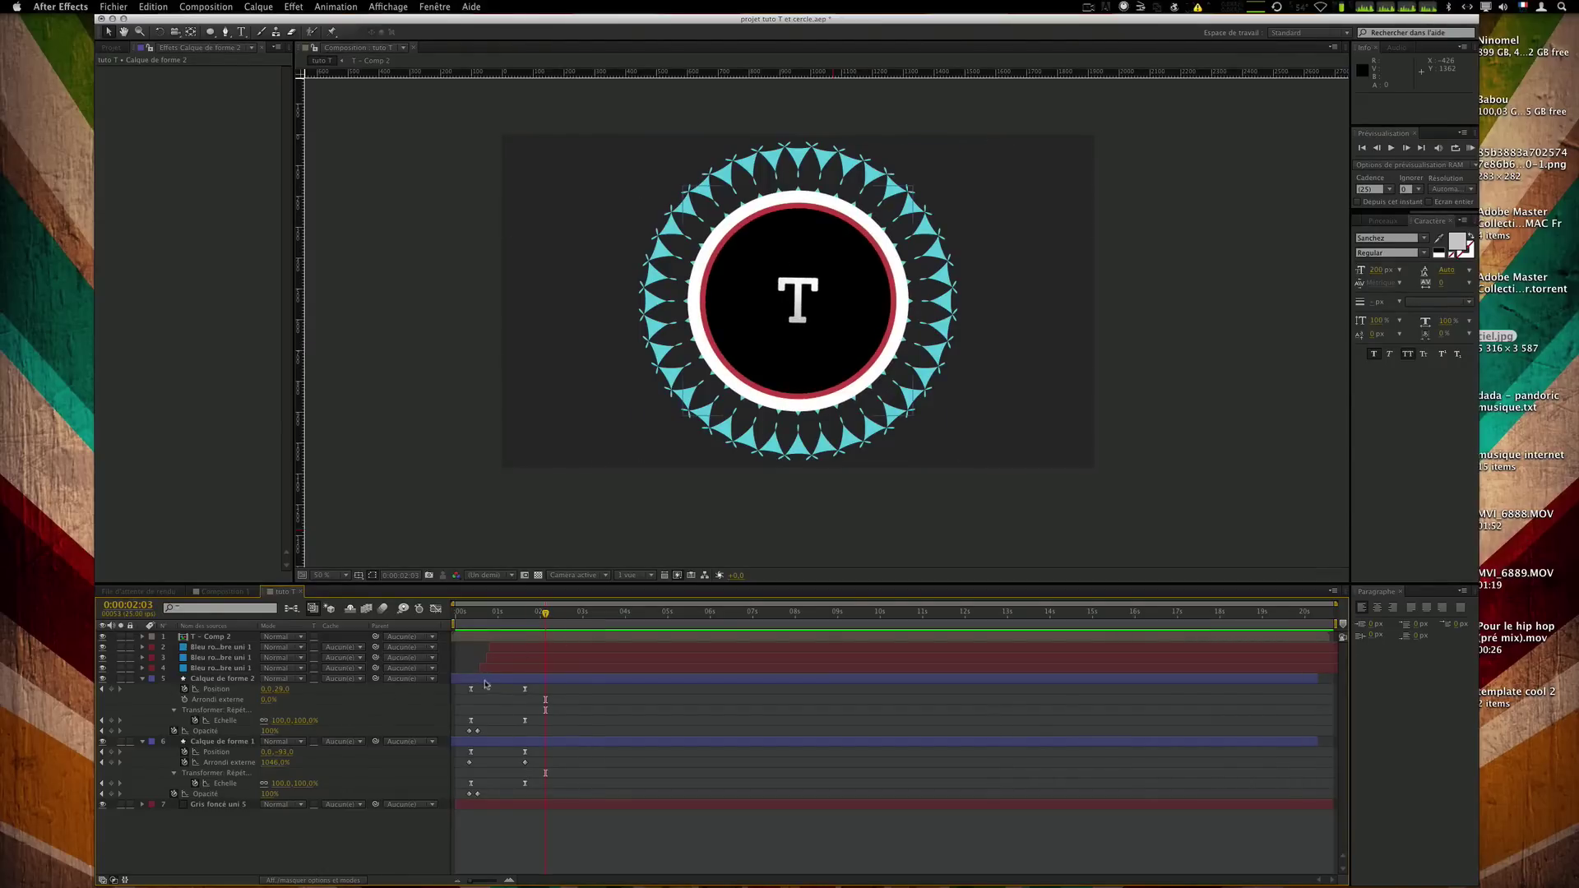
{"action": "left_click_drag", "start_coordinate": [283, 689], "coordinate": [274, 688]}
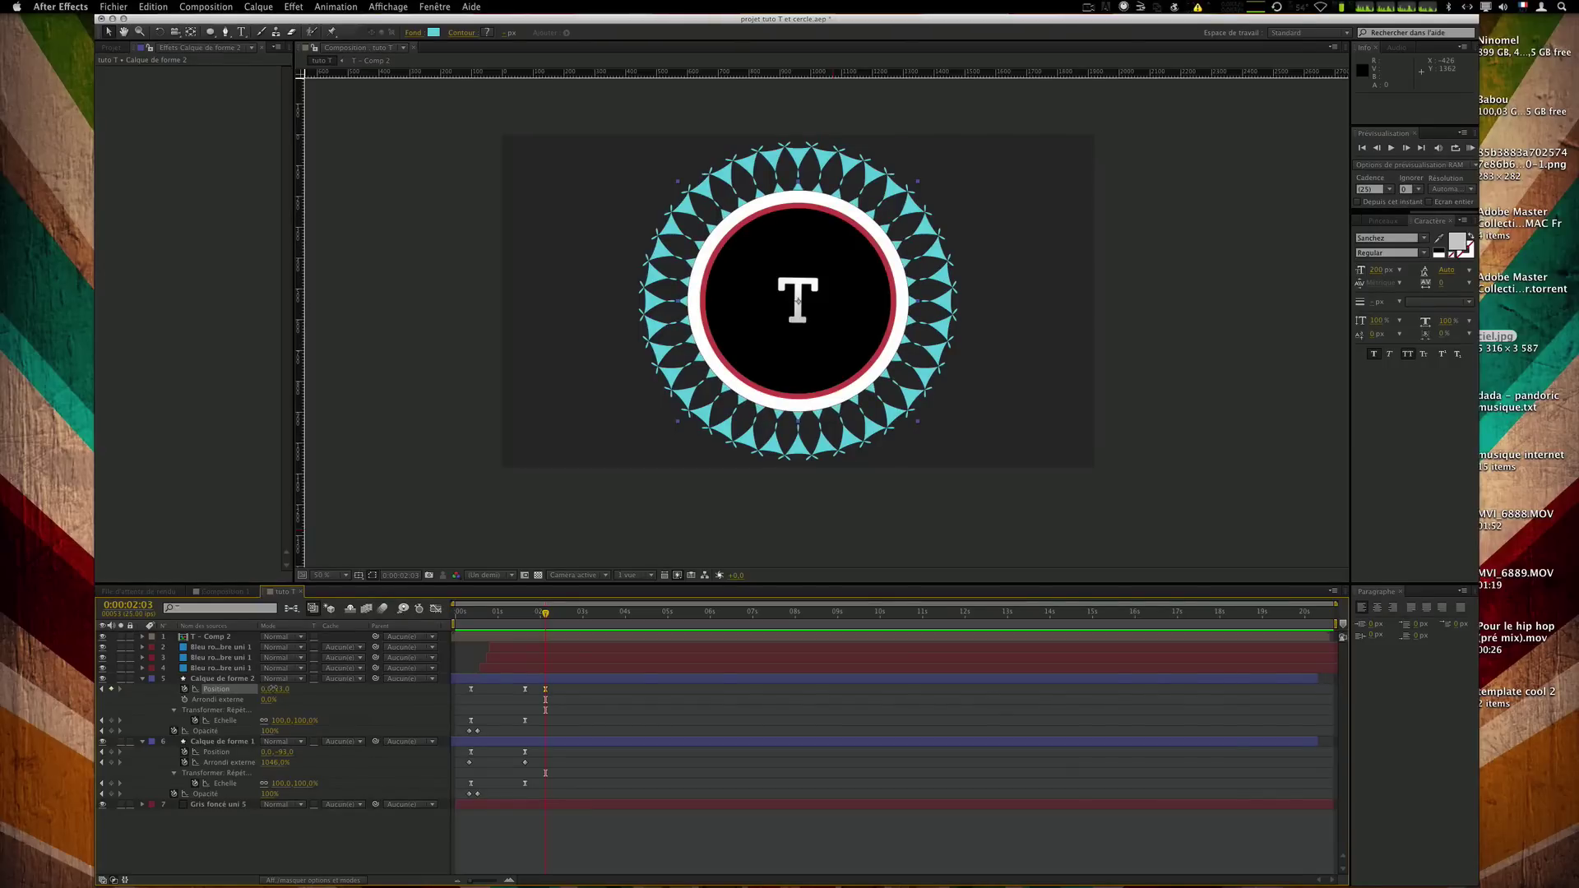
{"action": "left_click", "coordinate": [280, 689]}
{"action": "key", "text": "Return"}
{"action": "left_click", "coordinate": [283, 690]}
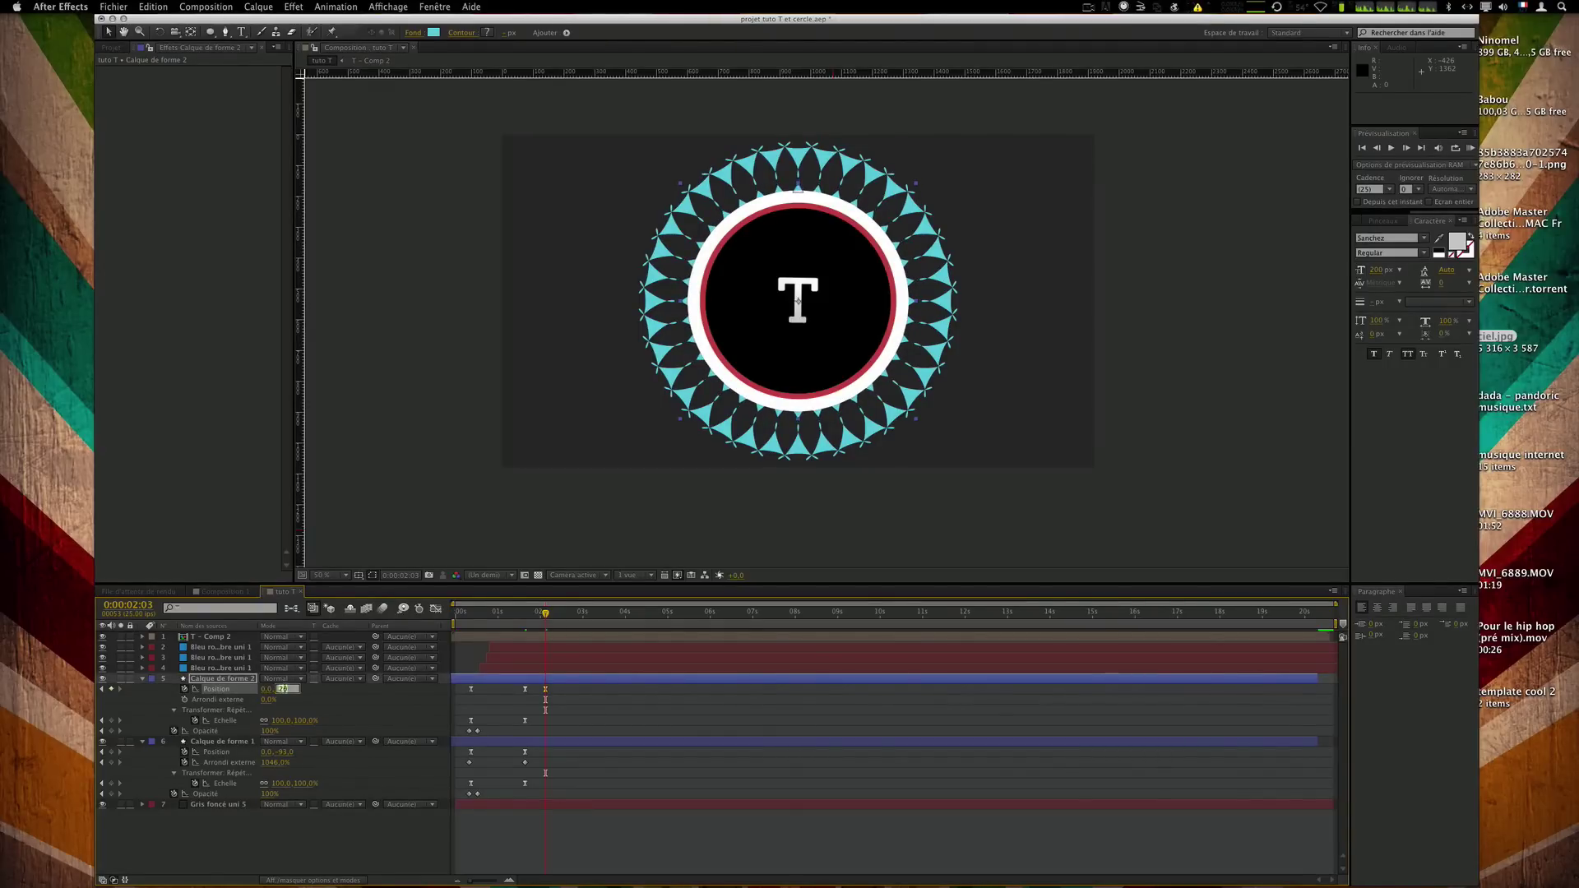
{"action": "type", "text": "8"}
{"action": "key", "text": "Return"}
{"action": "left_click", "coordinate": [283, 689]}
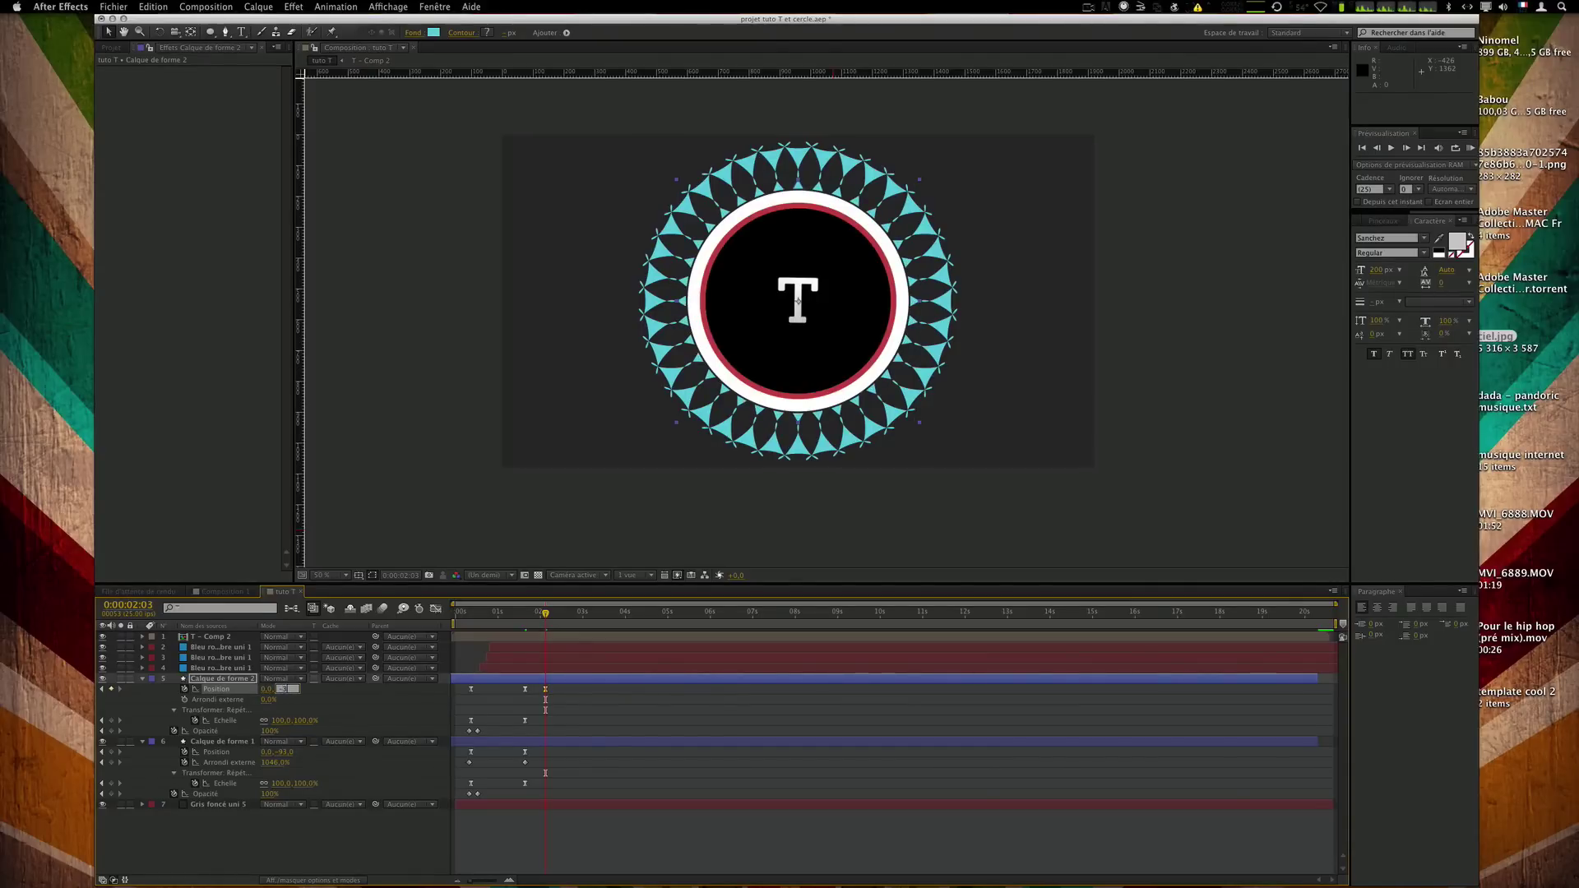
{"action": "key", "text": "Return"}
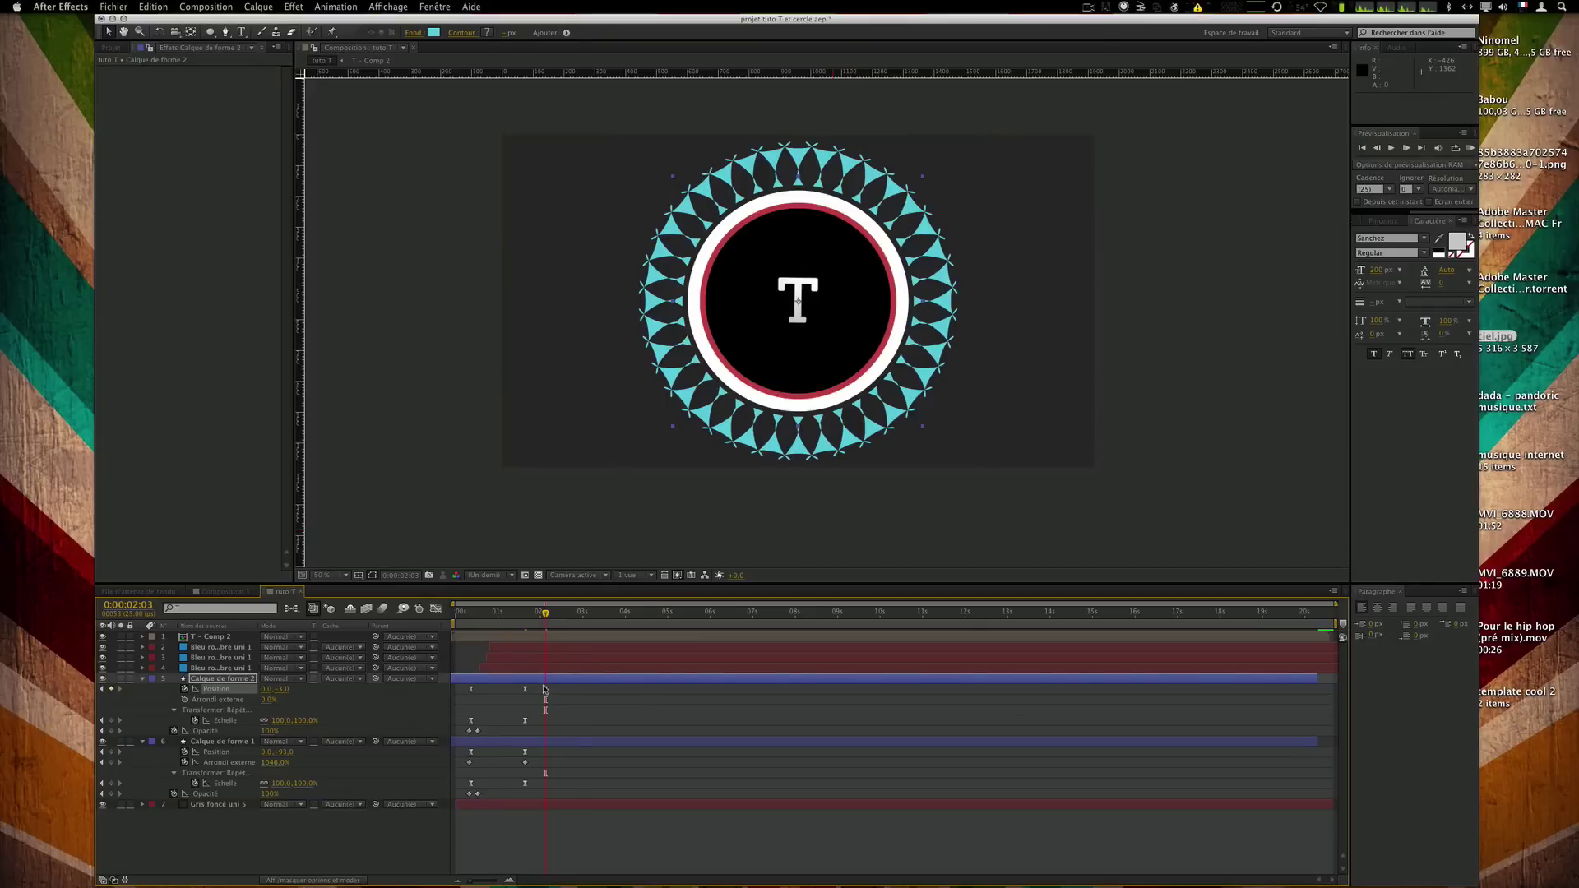
{"action": "left_click_drag", "start_coordinate": [547, 691], "coordinate": [527, 694]}
Set the Position Y of Calque de forme 1 to -110 at its 0:00:01:16 keyframe.
{"action": "left_click", "coordinate": [531, 618]}
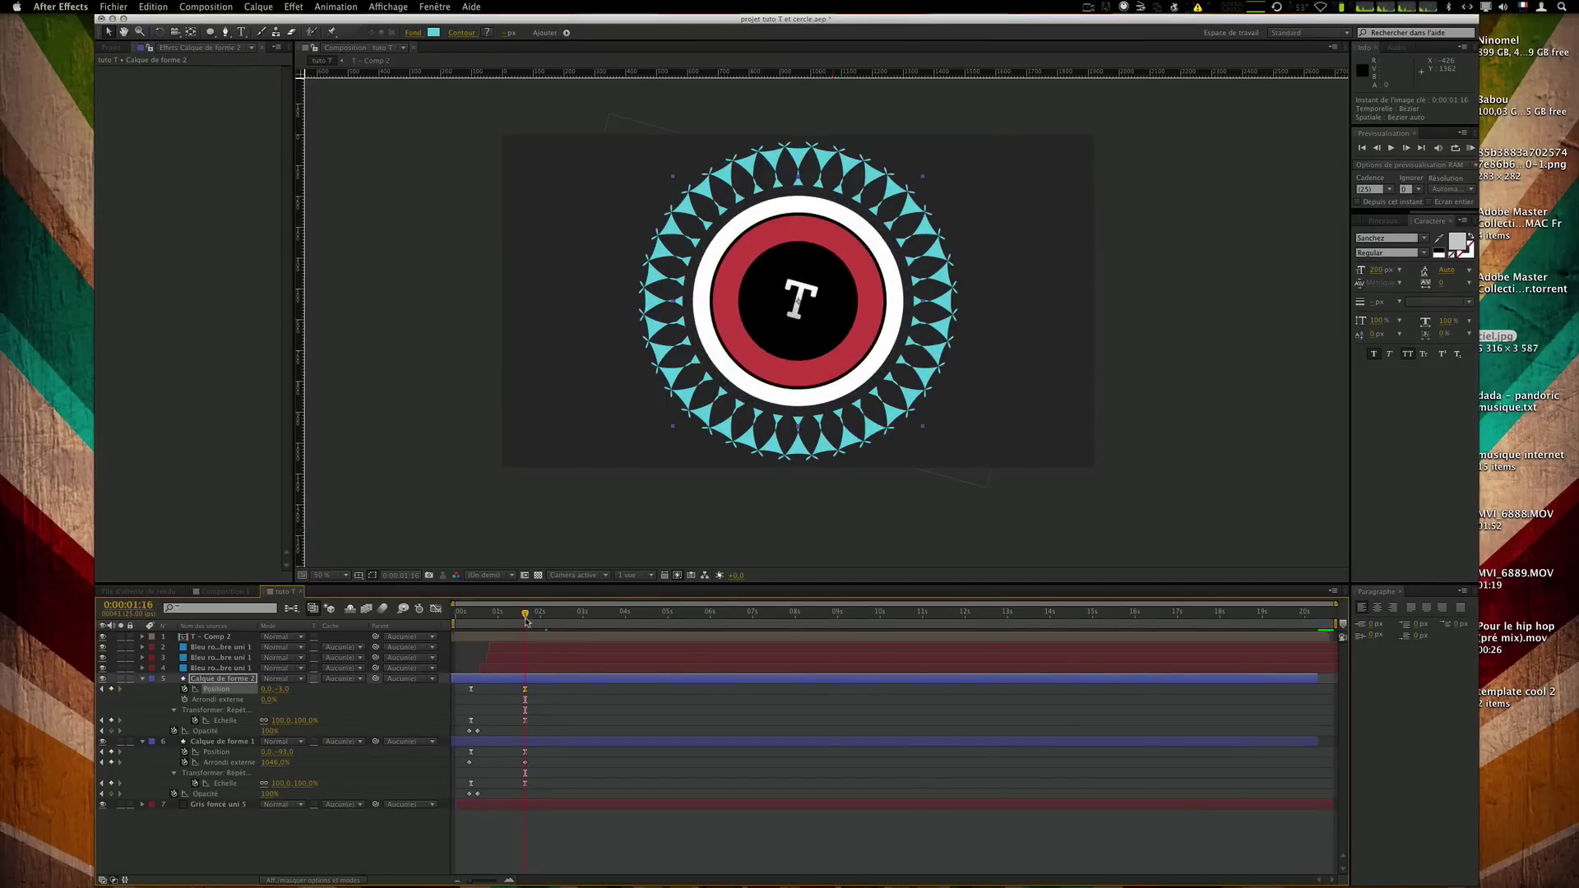
{"action": "mouse_move", "coordinate": [284, 752]}
{"action": "left_mouse_down"}
{"action": "mouse_move", "coordinate": [256, 752]}
{"action": "mouse_move", "coordinate": [279, 751]}
{"action": "left_mouse_up"}
{"action": "left_click", "coordinate": [738, 826]}
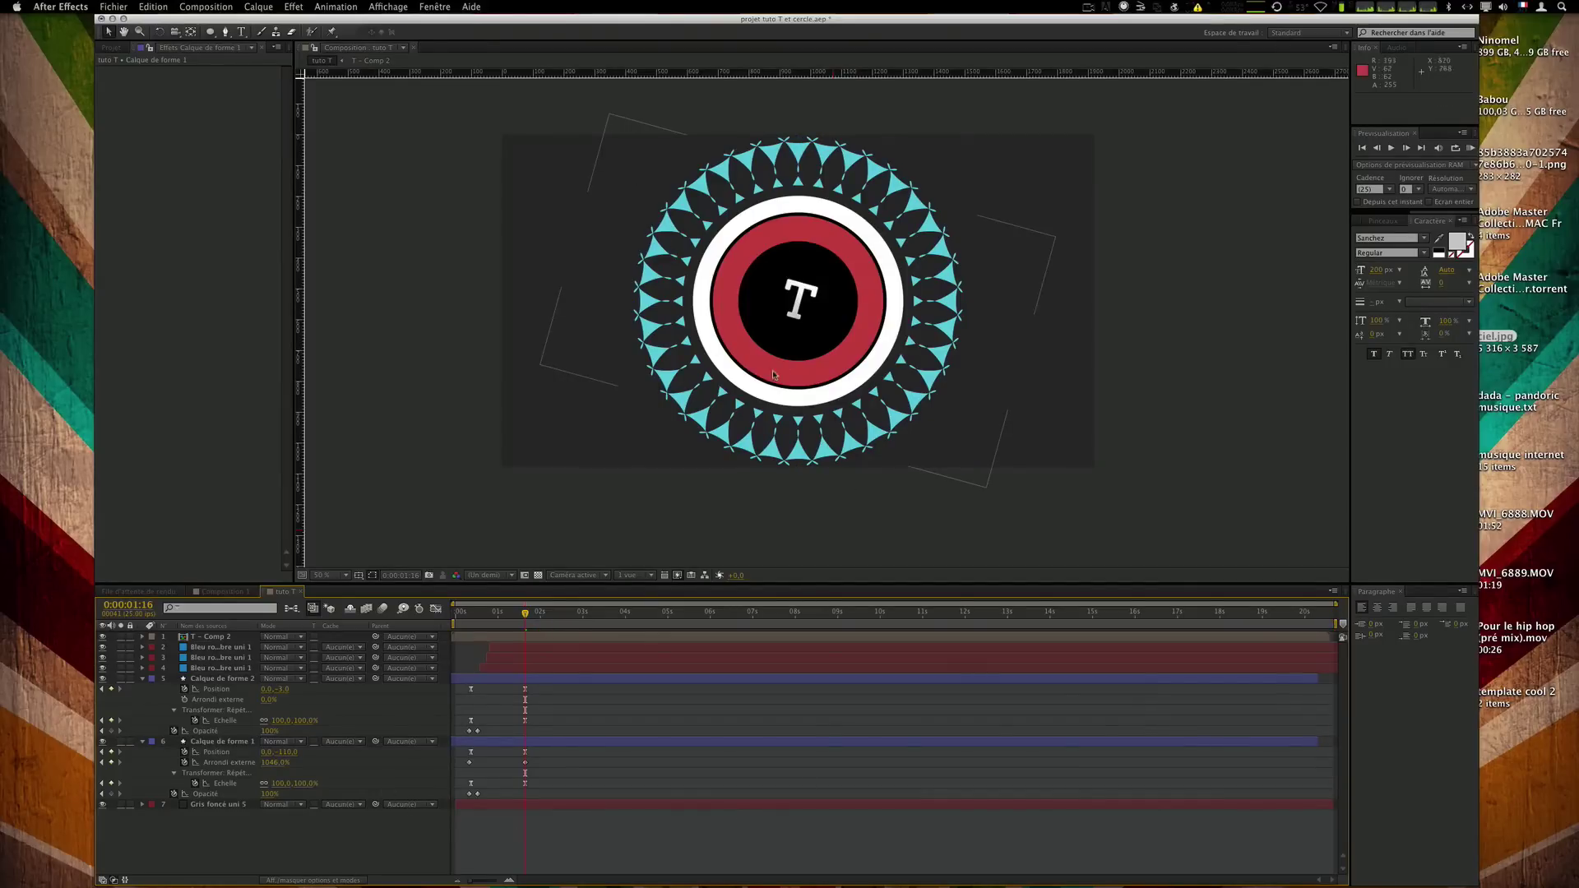
Select T - Comp 2, the three circle layers and both shape layers, and display the layer switches.
{"action": "left_click", "coordinate": [206, 649]}
{"action": "left_click", "coordinate": [216, 742], "text": "shift"}
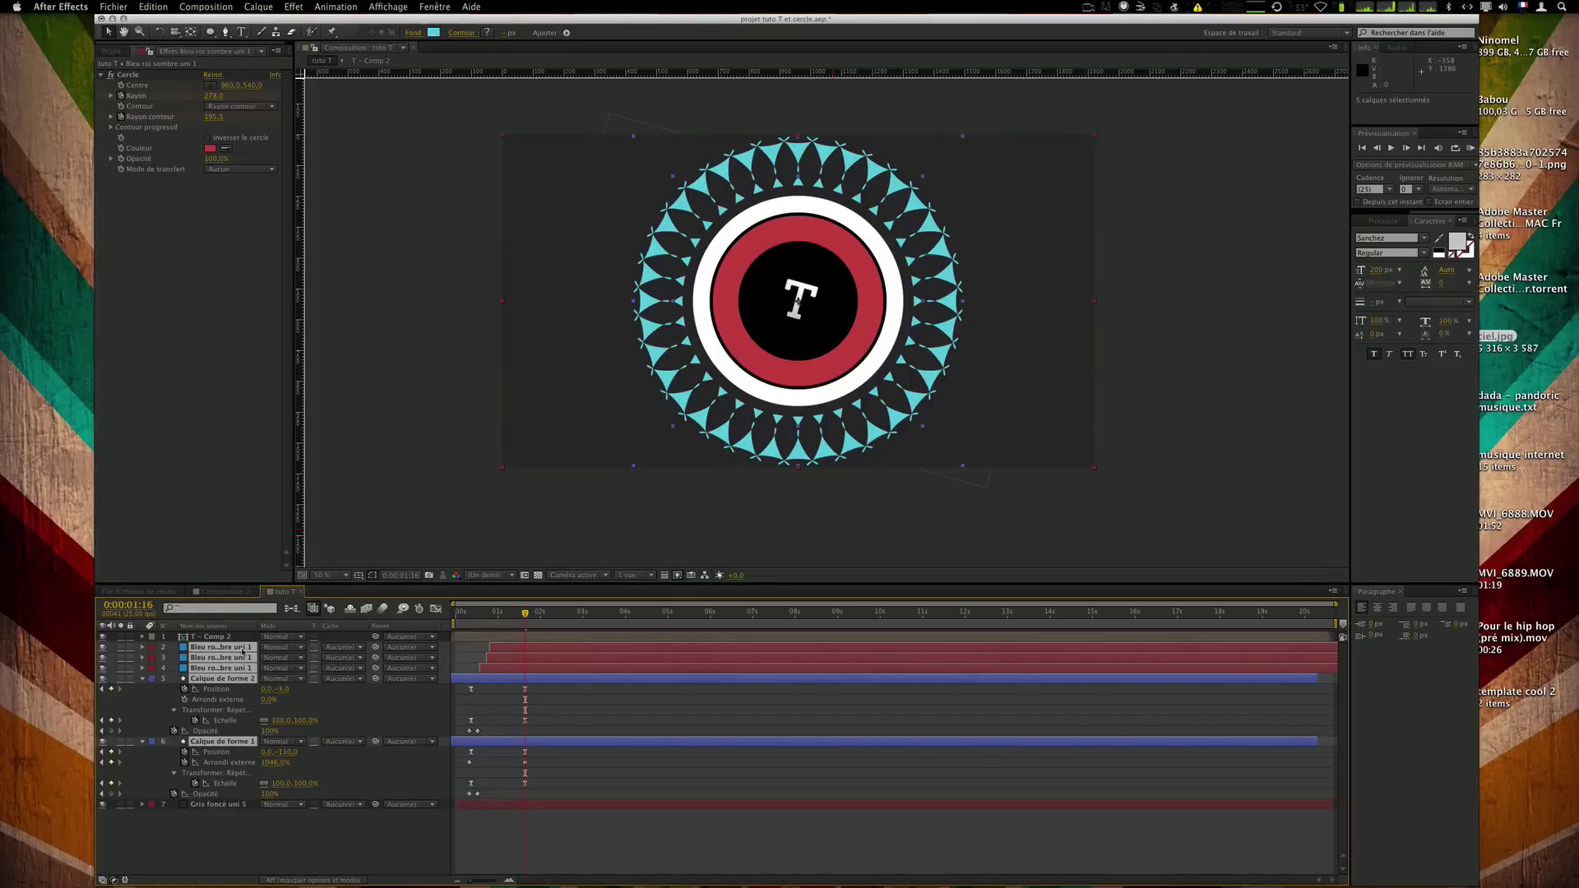
{"action": "left_click", "coordinate": [212, 637], "text": "shift"}
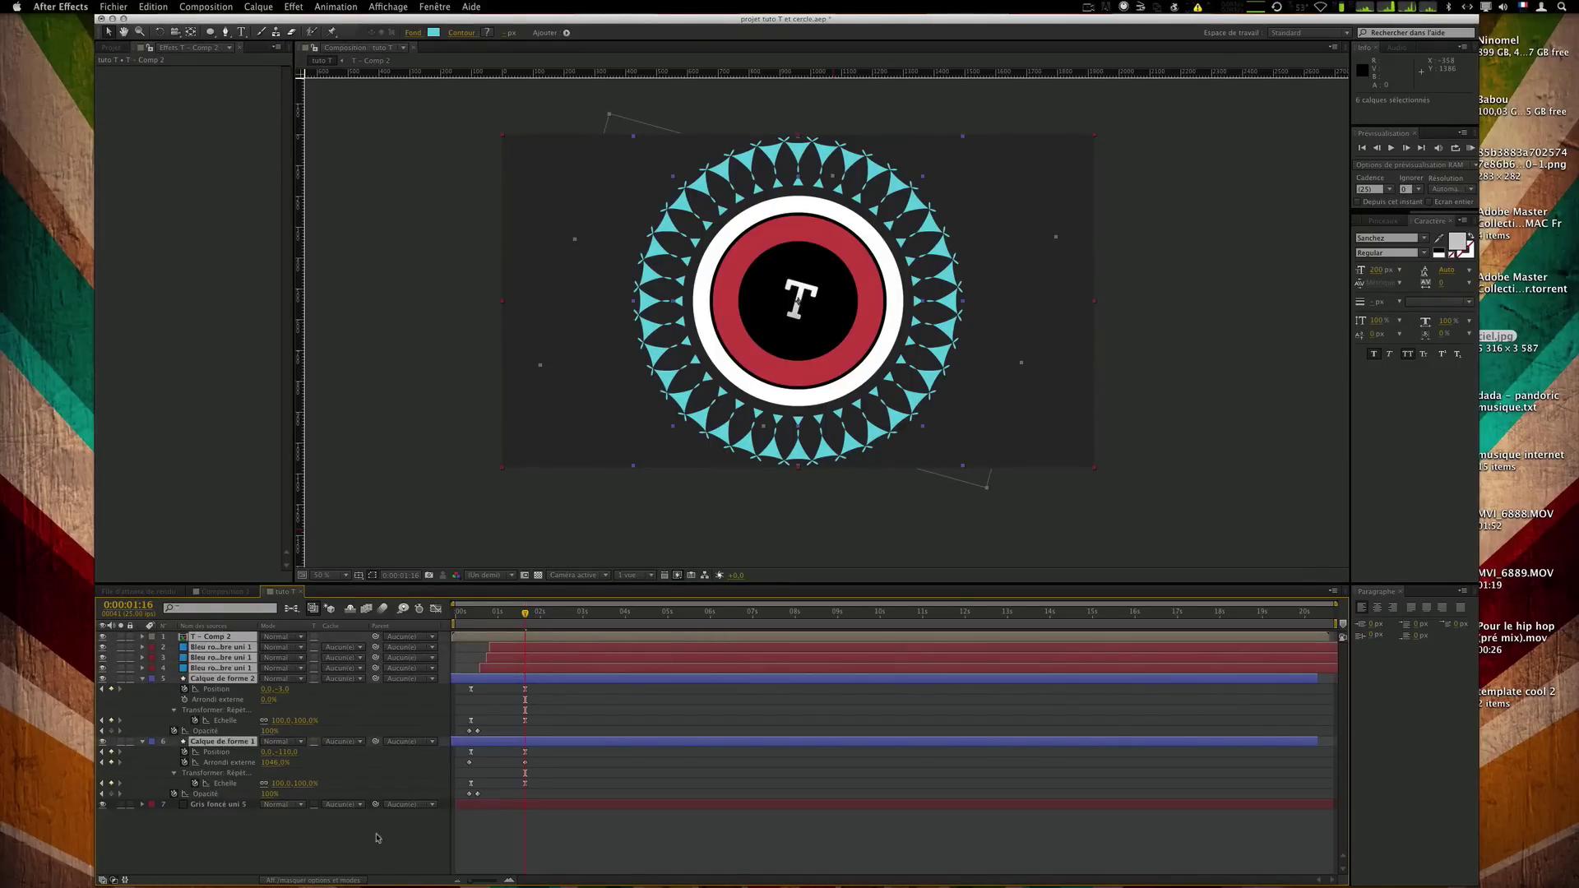
{"action": "left_click", "coordinate": [312, 880]}
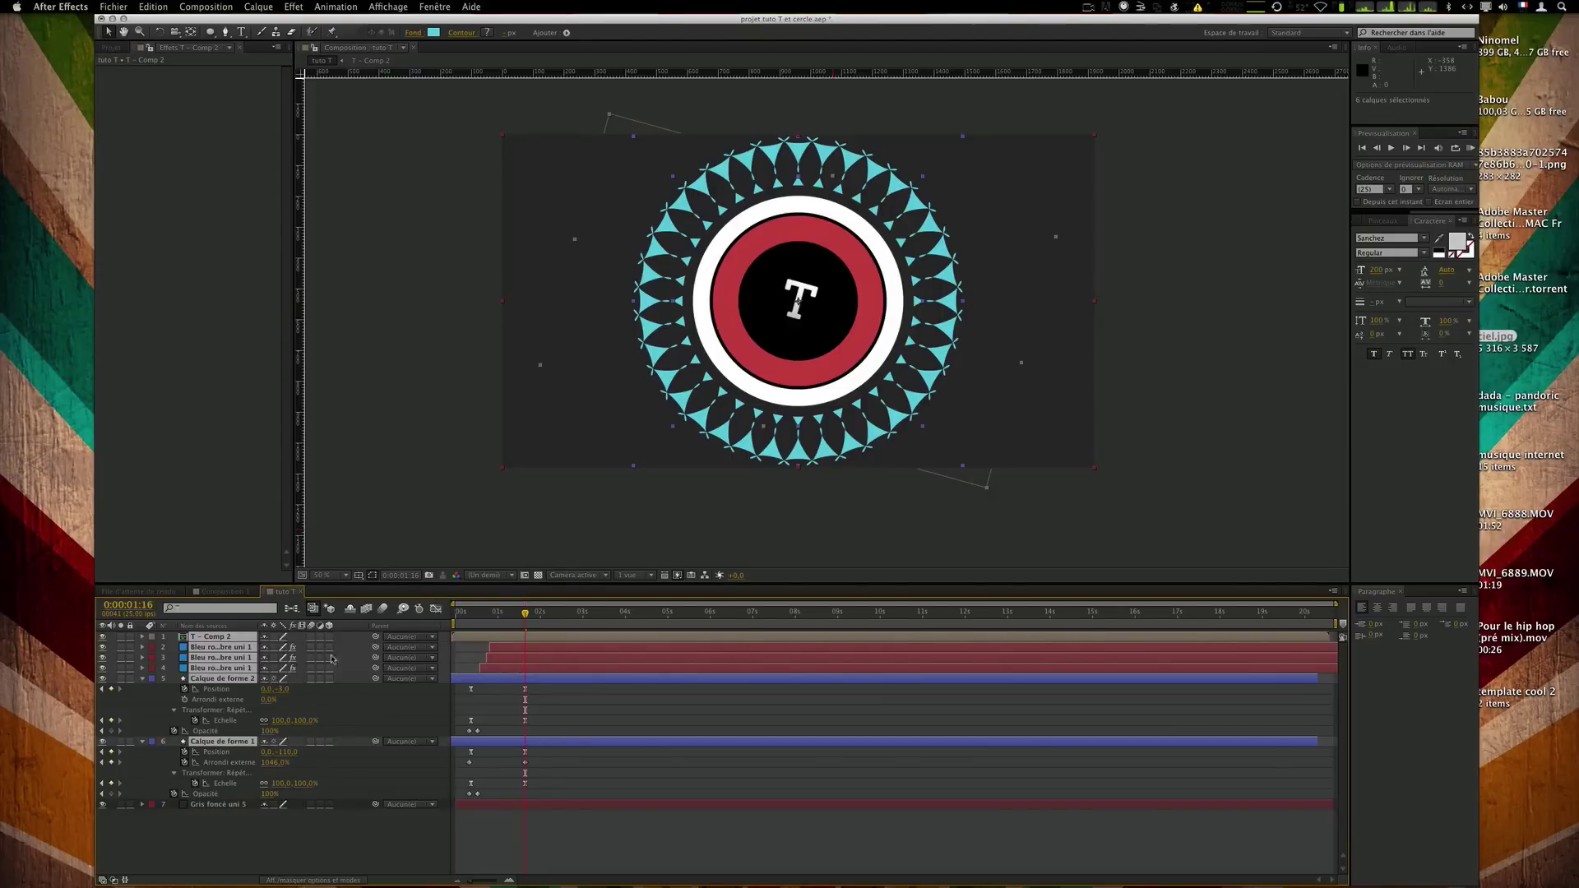
Try collapsing the transformations of T - Comp 2 and check the masked white solid inside that composition.
{"action": "left_click", "coordinate": [274, 637]}
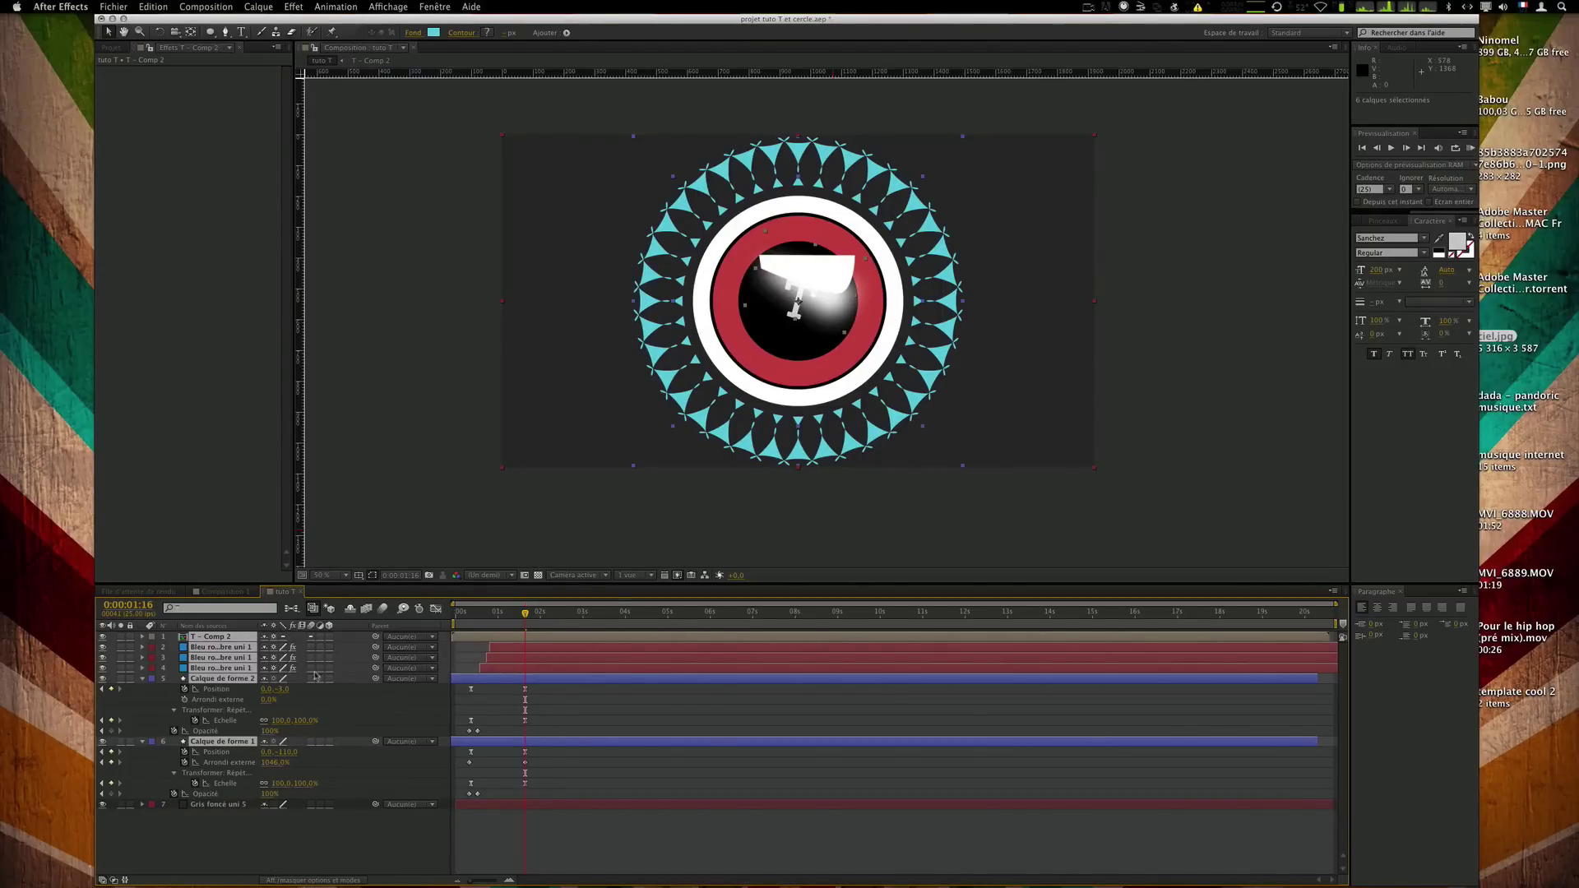
{"action": "double_click", "coordinate": [210, 637]}
{"action": "left_click", "coordinate": [216, 637]}
{"action": "left_click", "coordinate": [283, 880]}
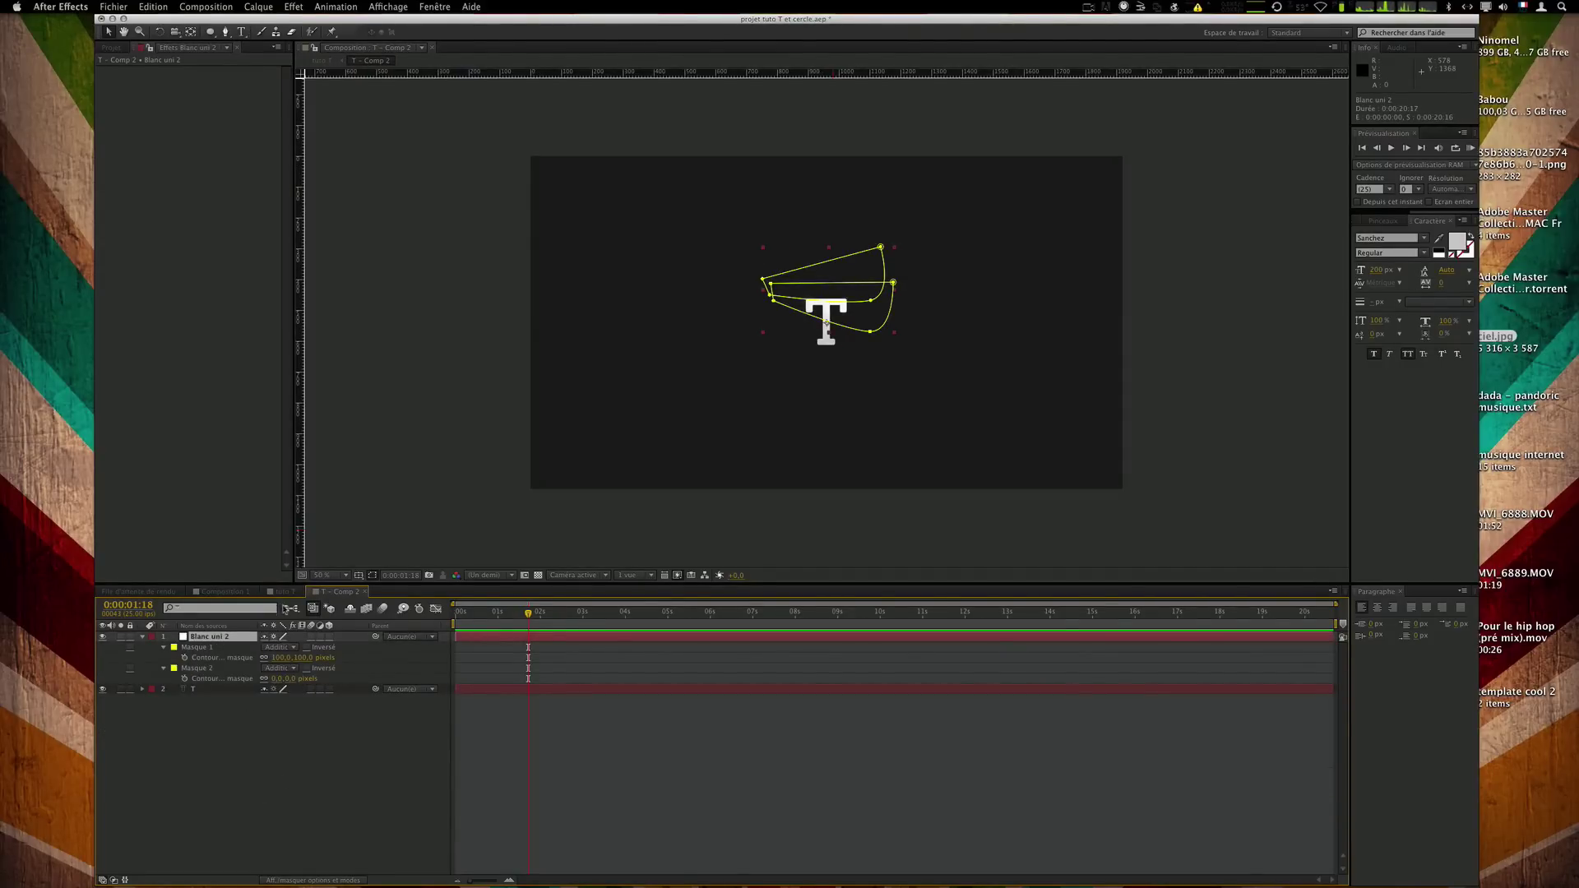
{"action": "left_click", "coordinate": [282, 592]}
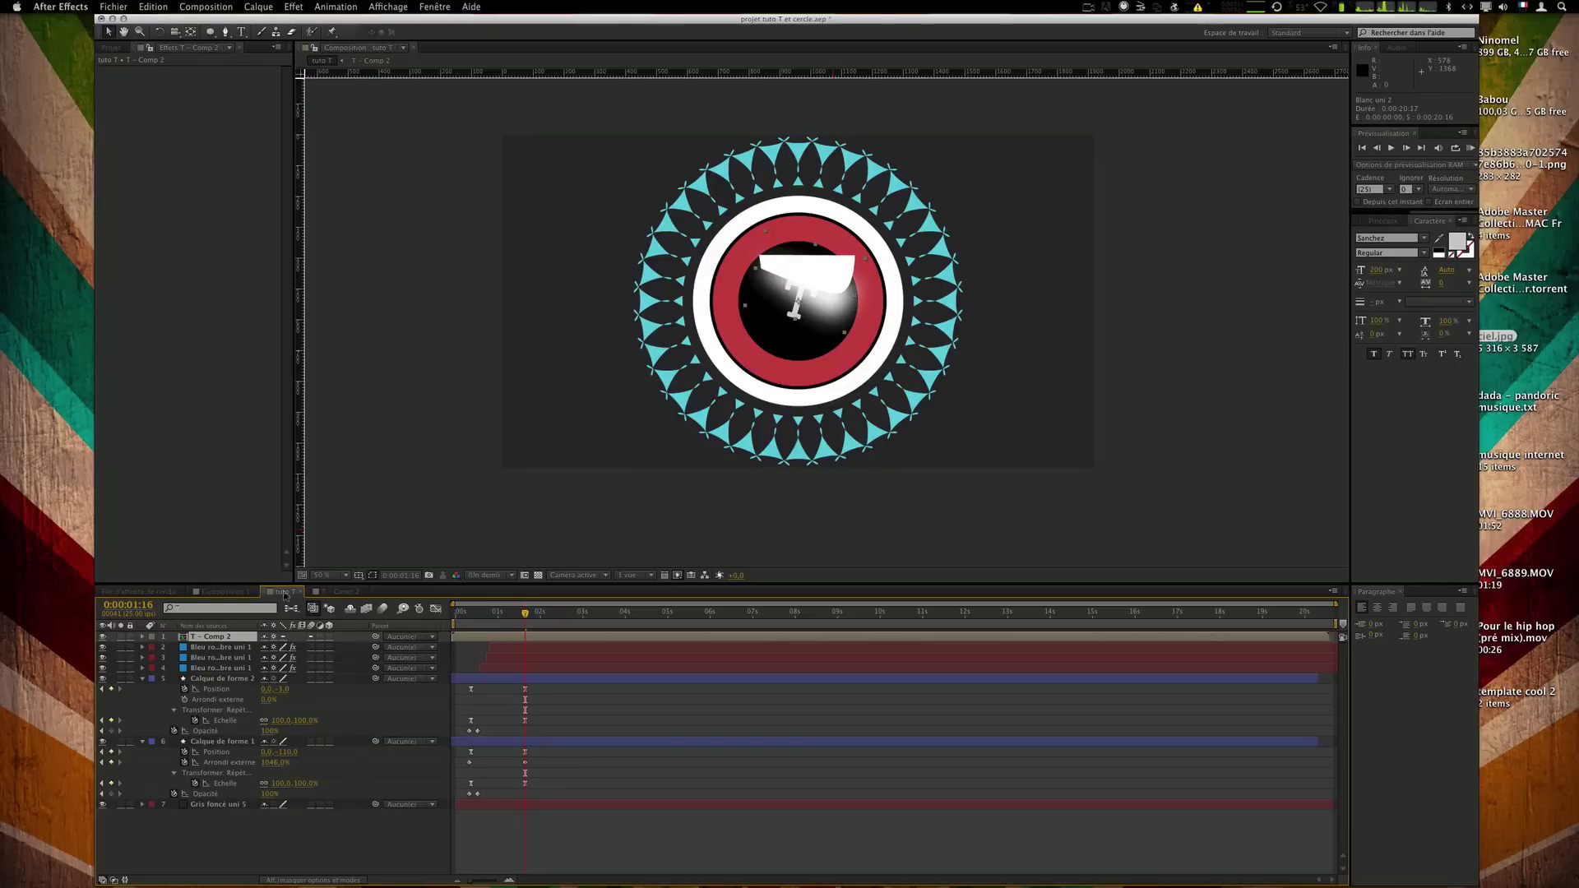
{"action": "left_click", "coordinate": [274, 637]}
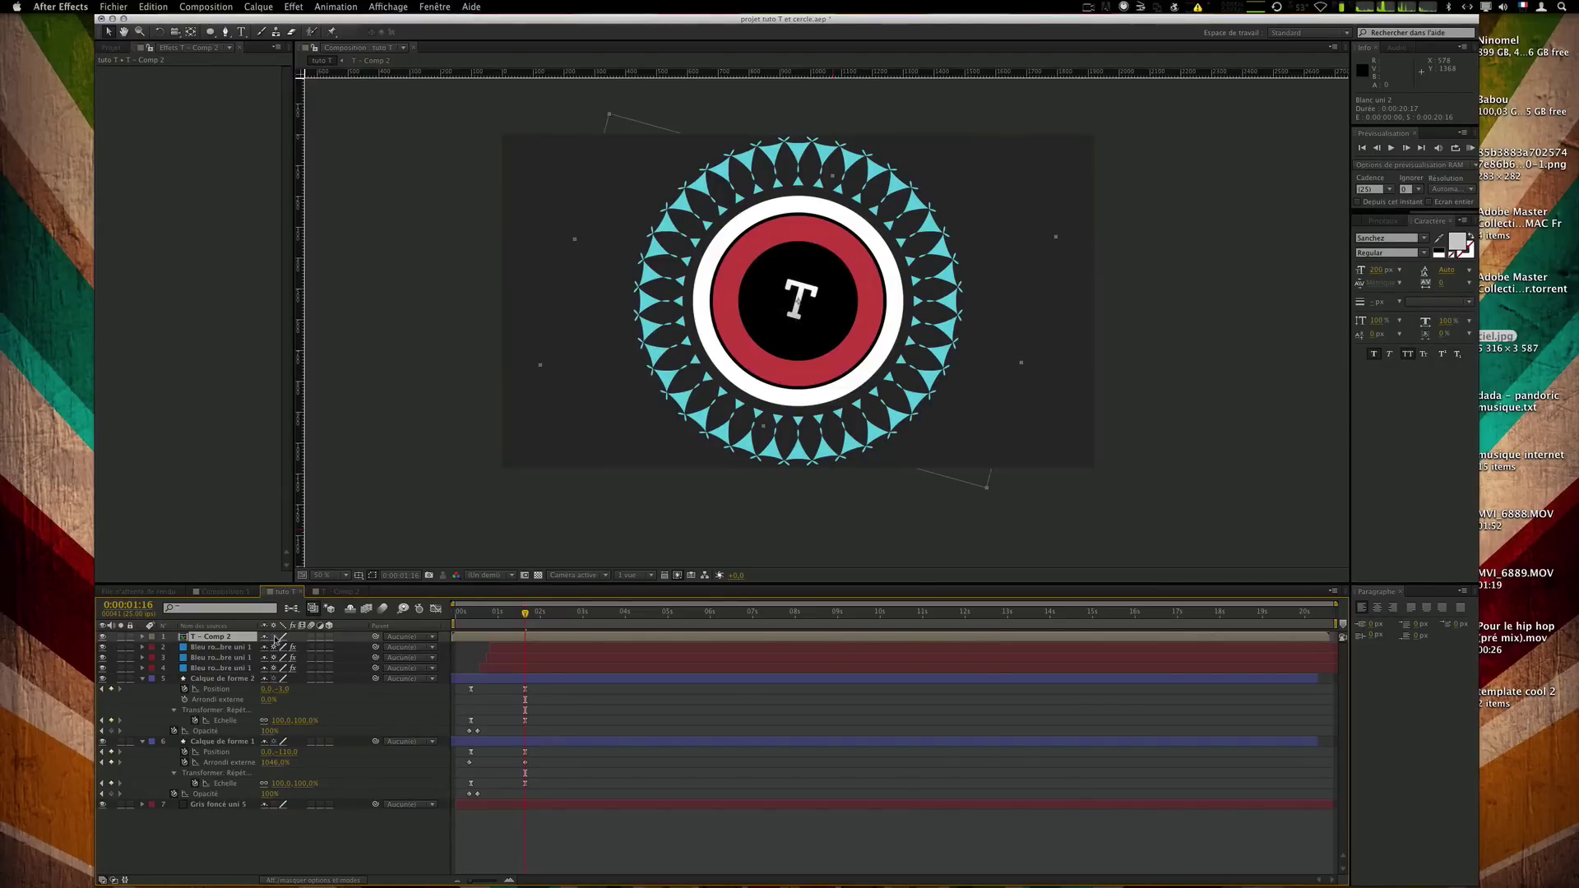
{"action": "left_click", "coordinate": [565, 690]}
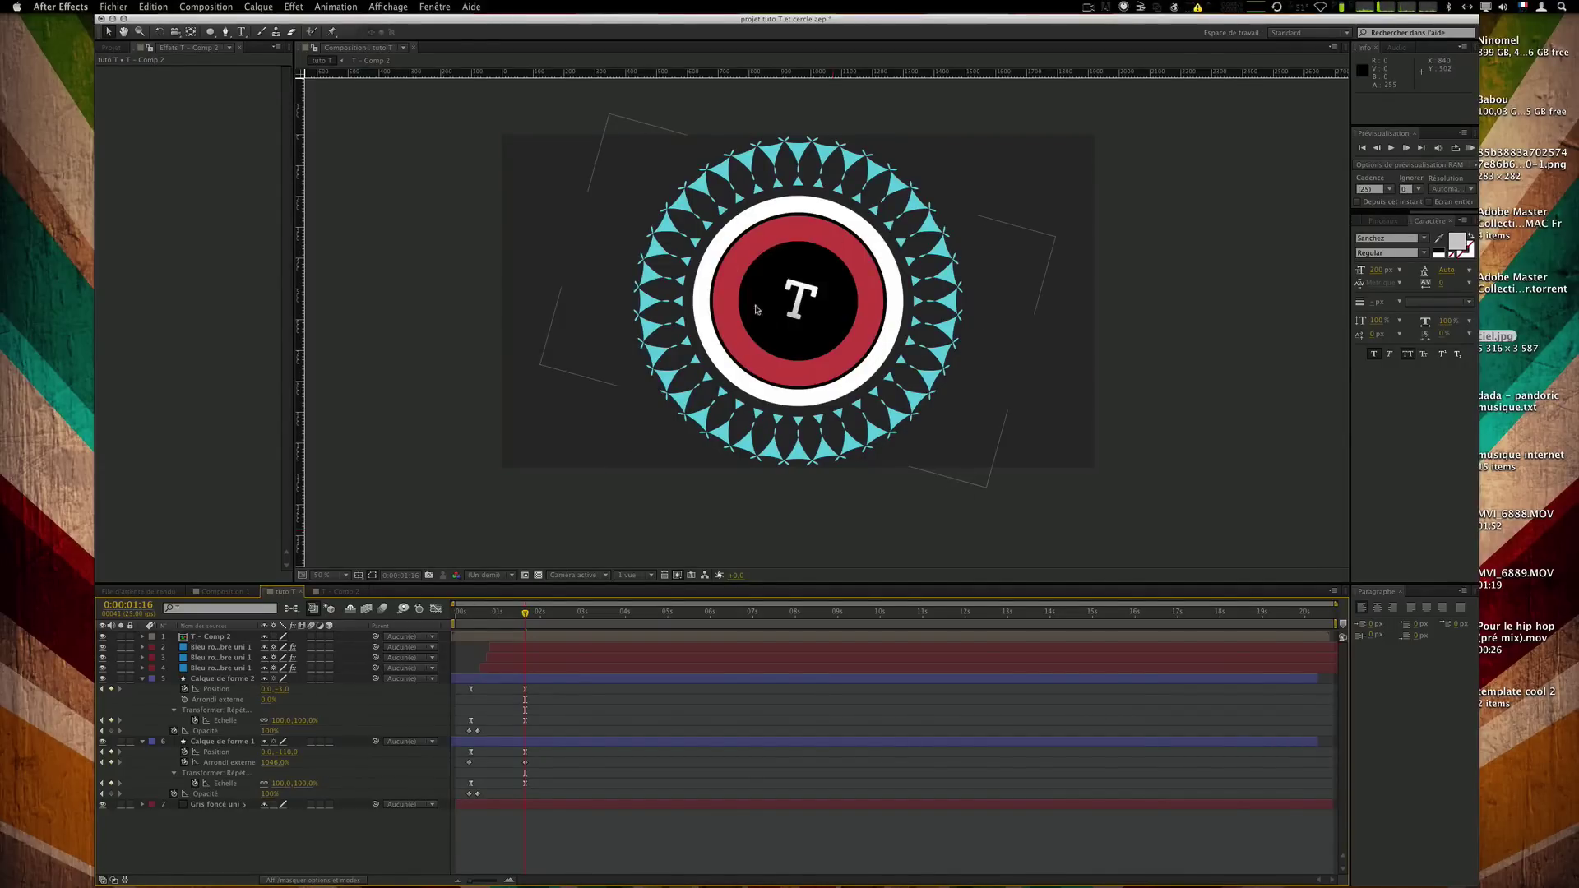
Precompose T - Comp 2, the three circle layers and both shape layers together under the default name.
{"action": "left_click", "coordinate": [212, 649]}
{"action": "left_click", "coordinate": [218, 638]}
{"action": "left_click", "coordinate": [220, 743]}
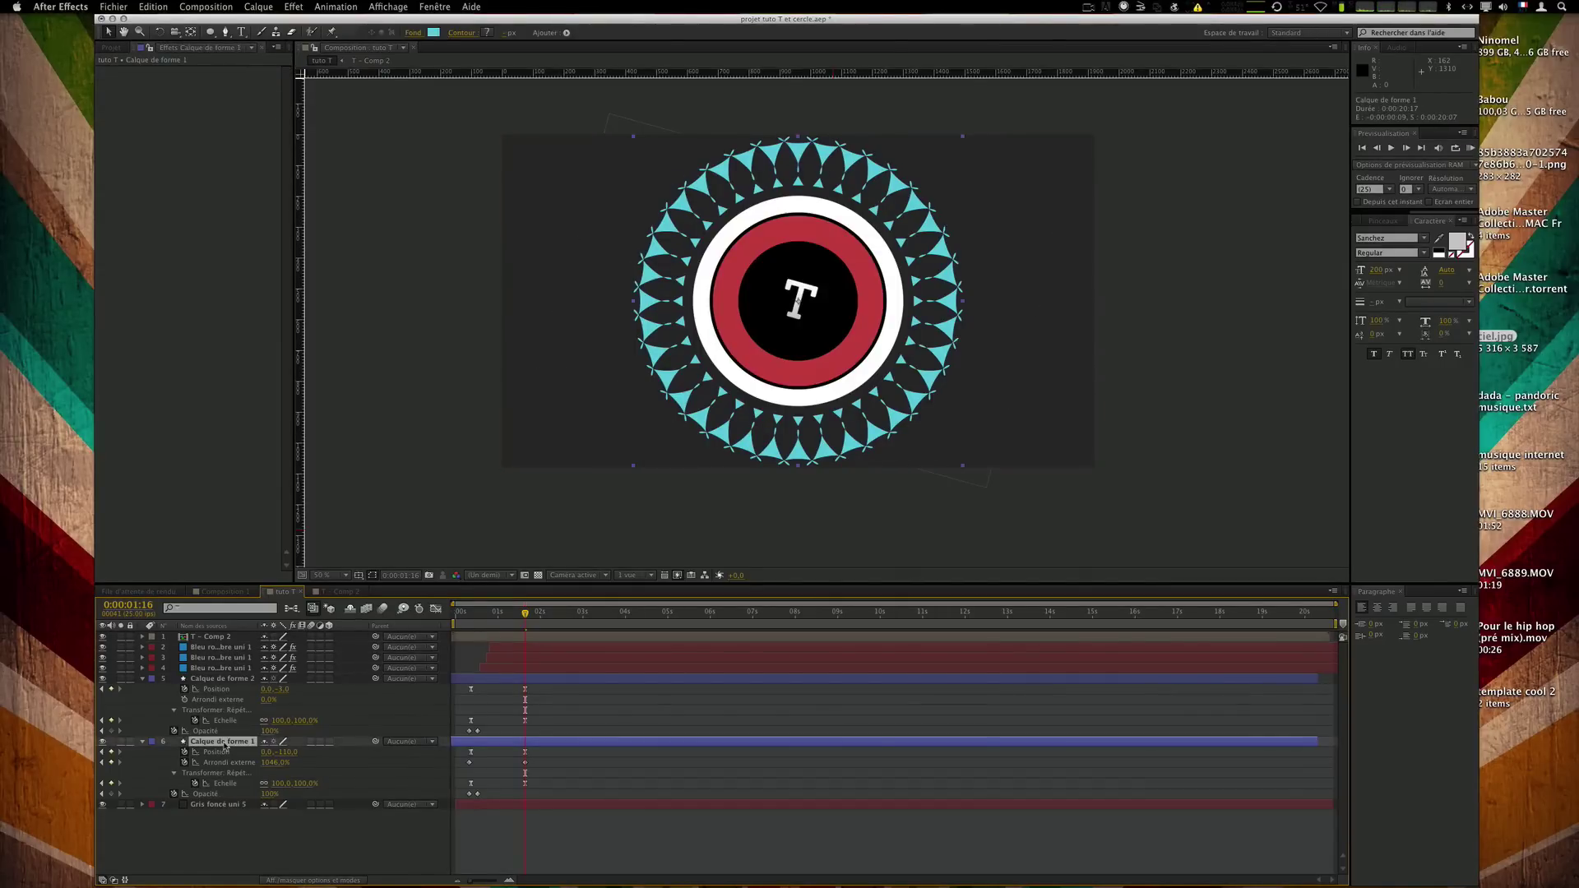
{"action": "left_click", "coordinate": [218, 638], "text": "shift"}
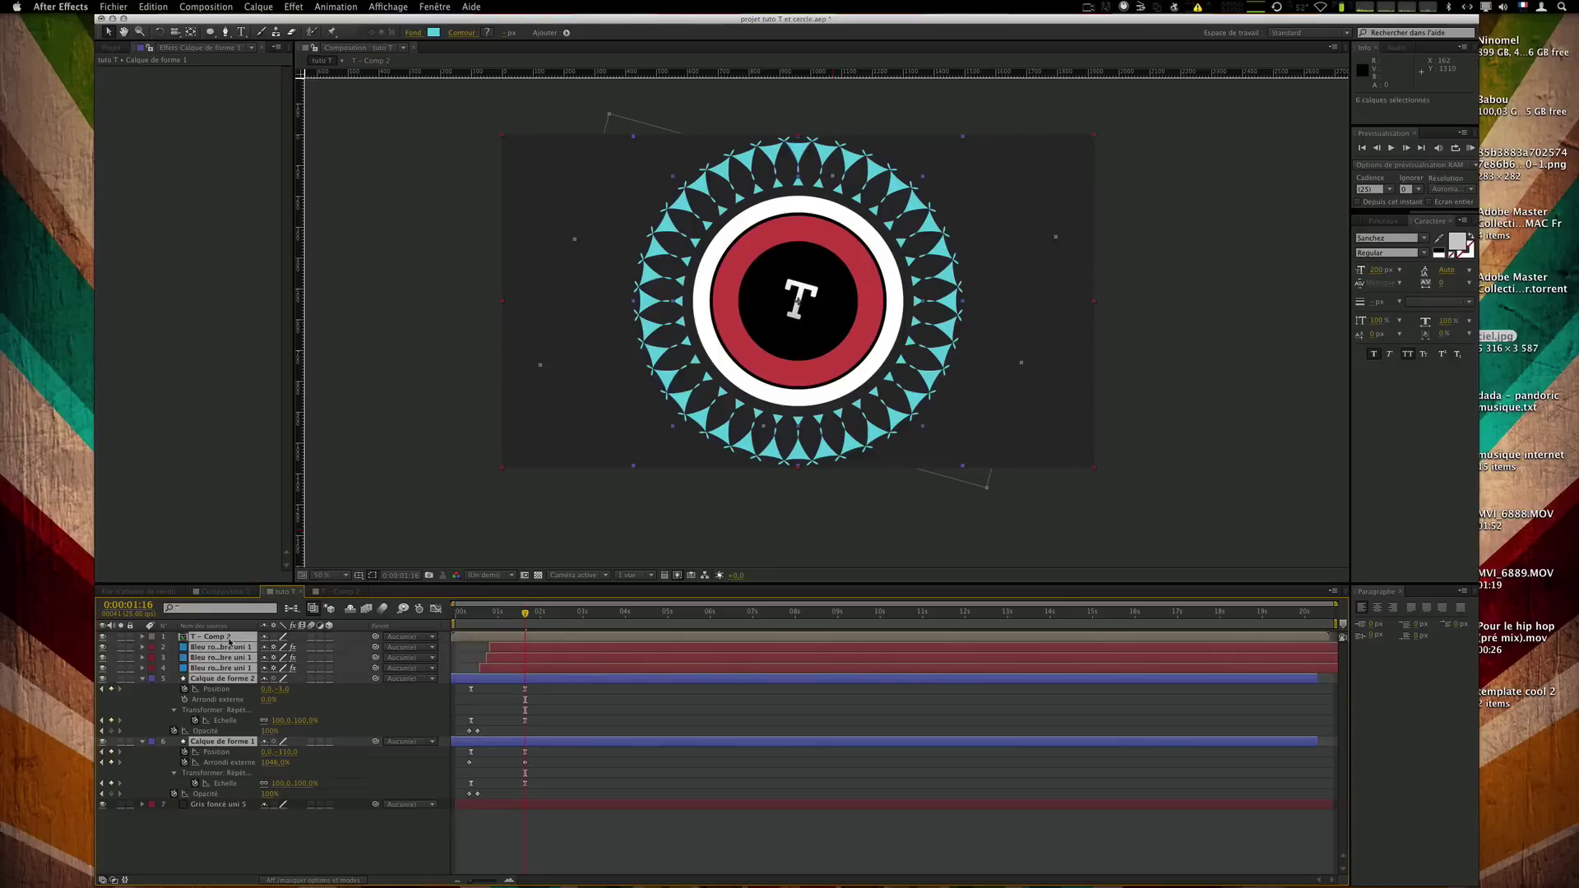
{"action": "key", "text": "s"}
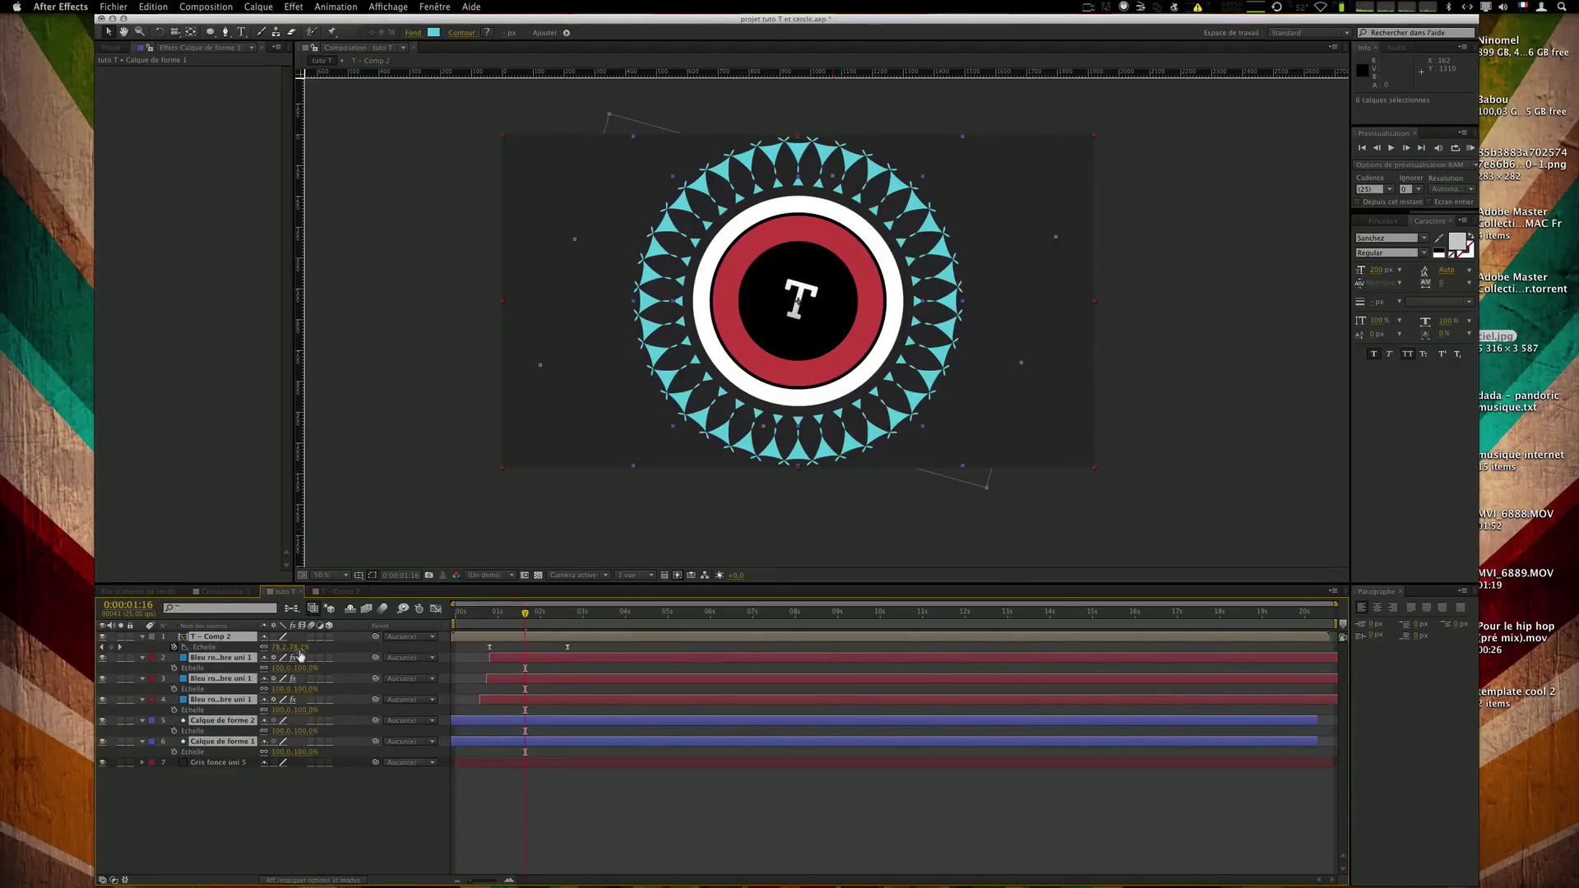
{"action": "key", "text": "super+shift+c"}
{"action": "key", "text": "Return"}
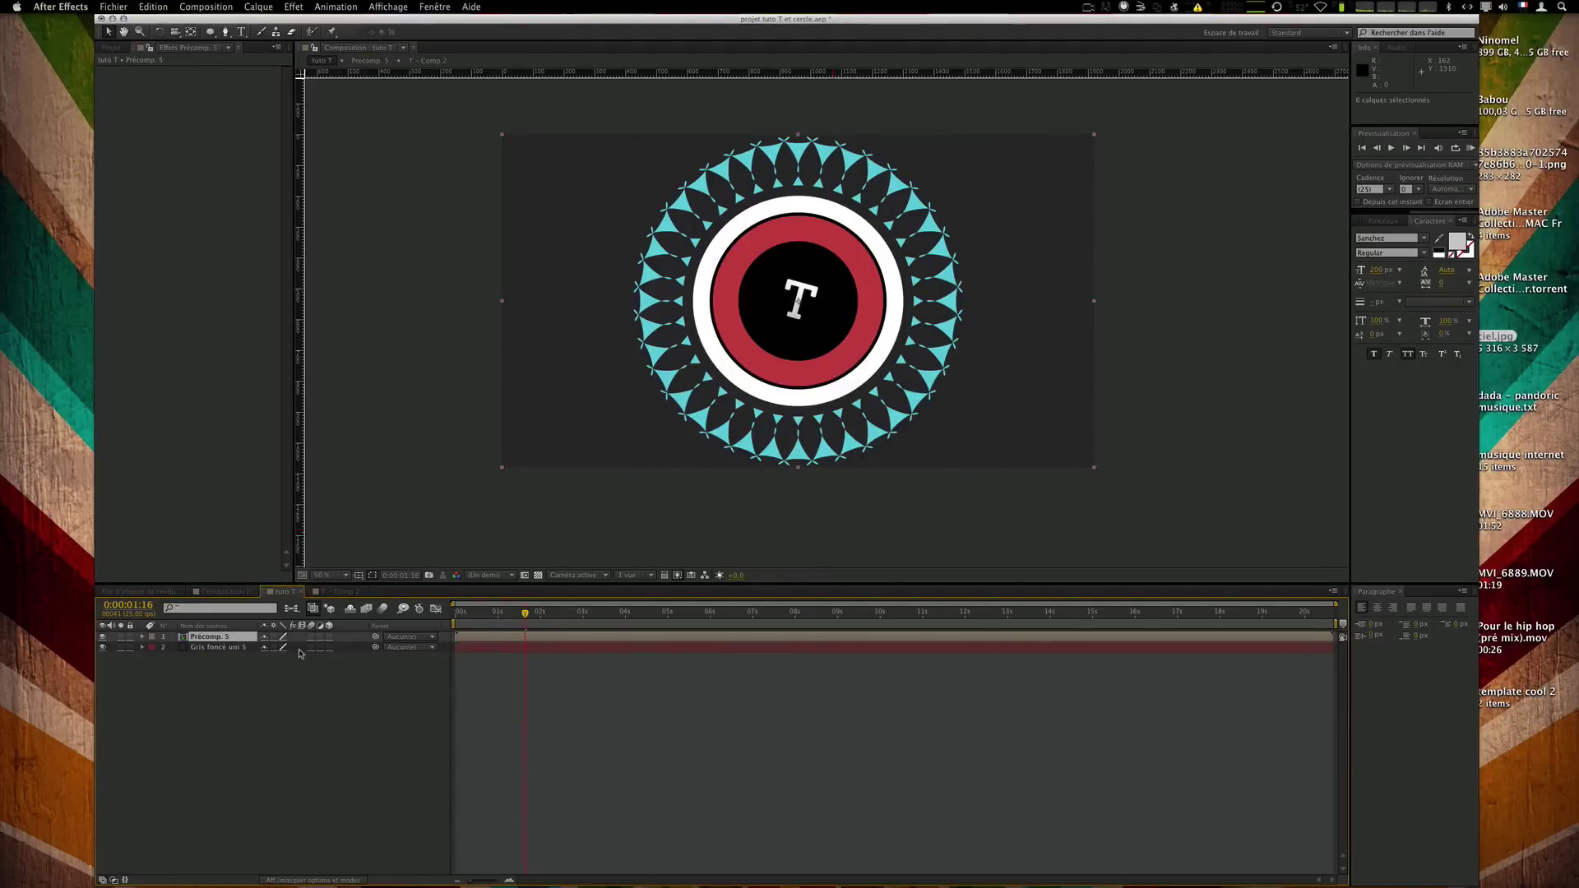
Test collapsed transformations on the new precomposition while enlarging it, and scale it down to about 74%.
{"action": "key", "text": "s"}
{"action": "mouse_move", "coordinate": [301, 646]}
{"action": "left_mouse_down"}
{"action": "mouse_move", "coordinate": [277, 647]}
{"action": "mouse_move", "coordinate": [502, 648]}
{"action": "mouse_move", "coordinate": [286, 646]}
{"action": "left_mouse_up"}
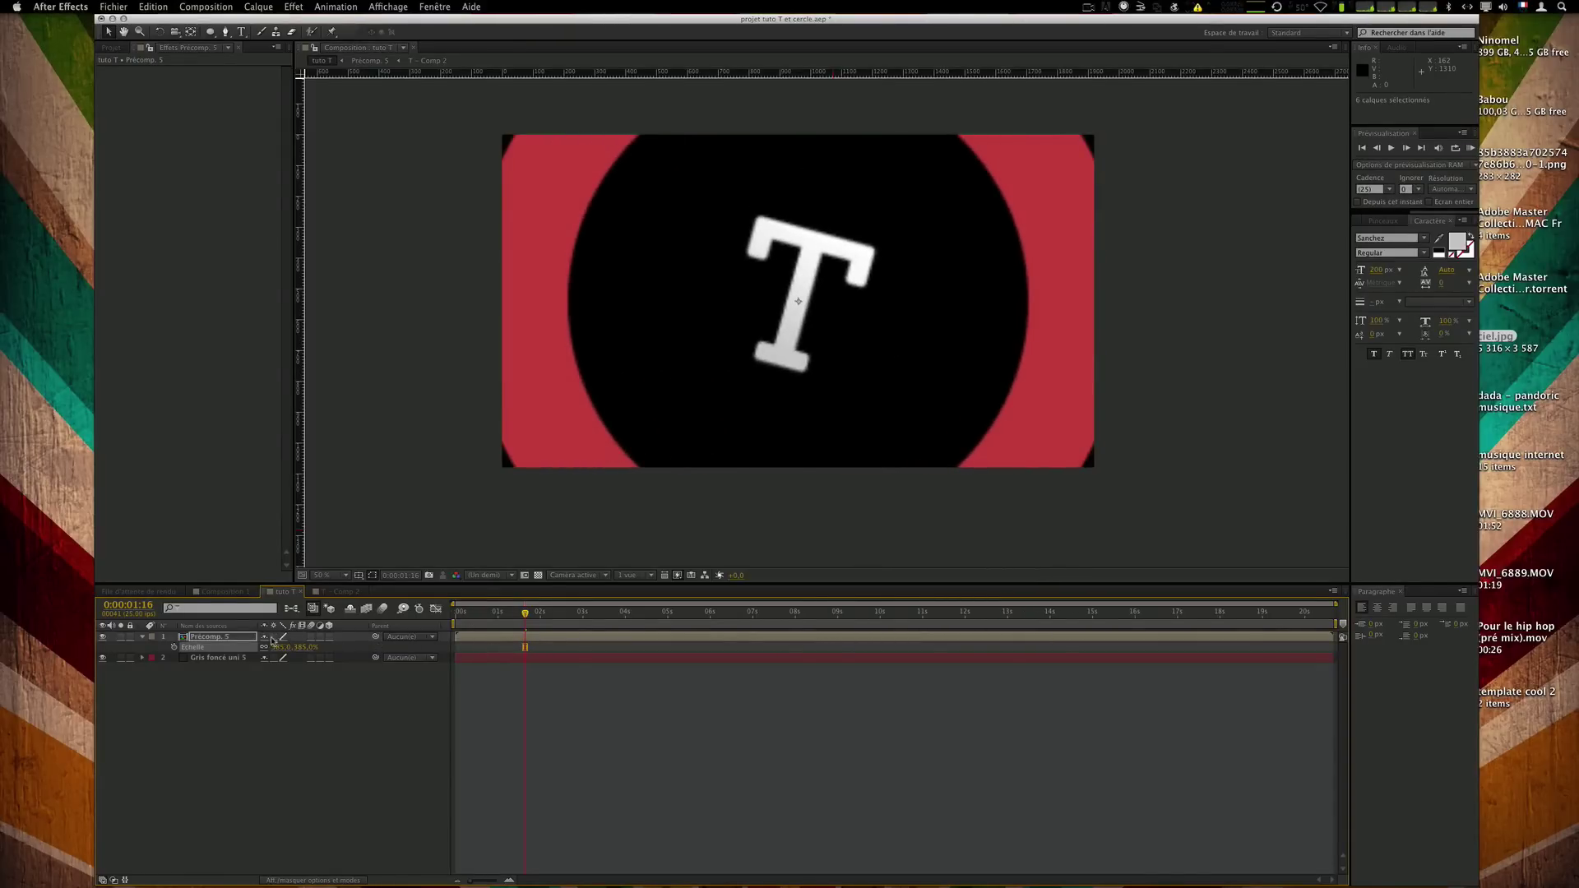
{"action": "left_click", "coordinate": [273, 638]}
{"action": "left_click_drag", "start_coordinate": [298, 648], "coordinate": [263, 638]}
{"action": "key", "text": "super+z"}
{"action": "left_click", "coordinate": [273, 637]}
{"action": "left_click_drag", "start_coordinate": [311, 646], "coordinate": [130, 661]}
{"action": "left_click", "coordinate": [439, 758]}
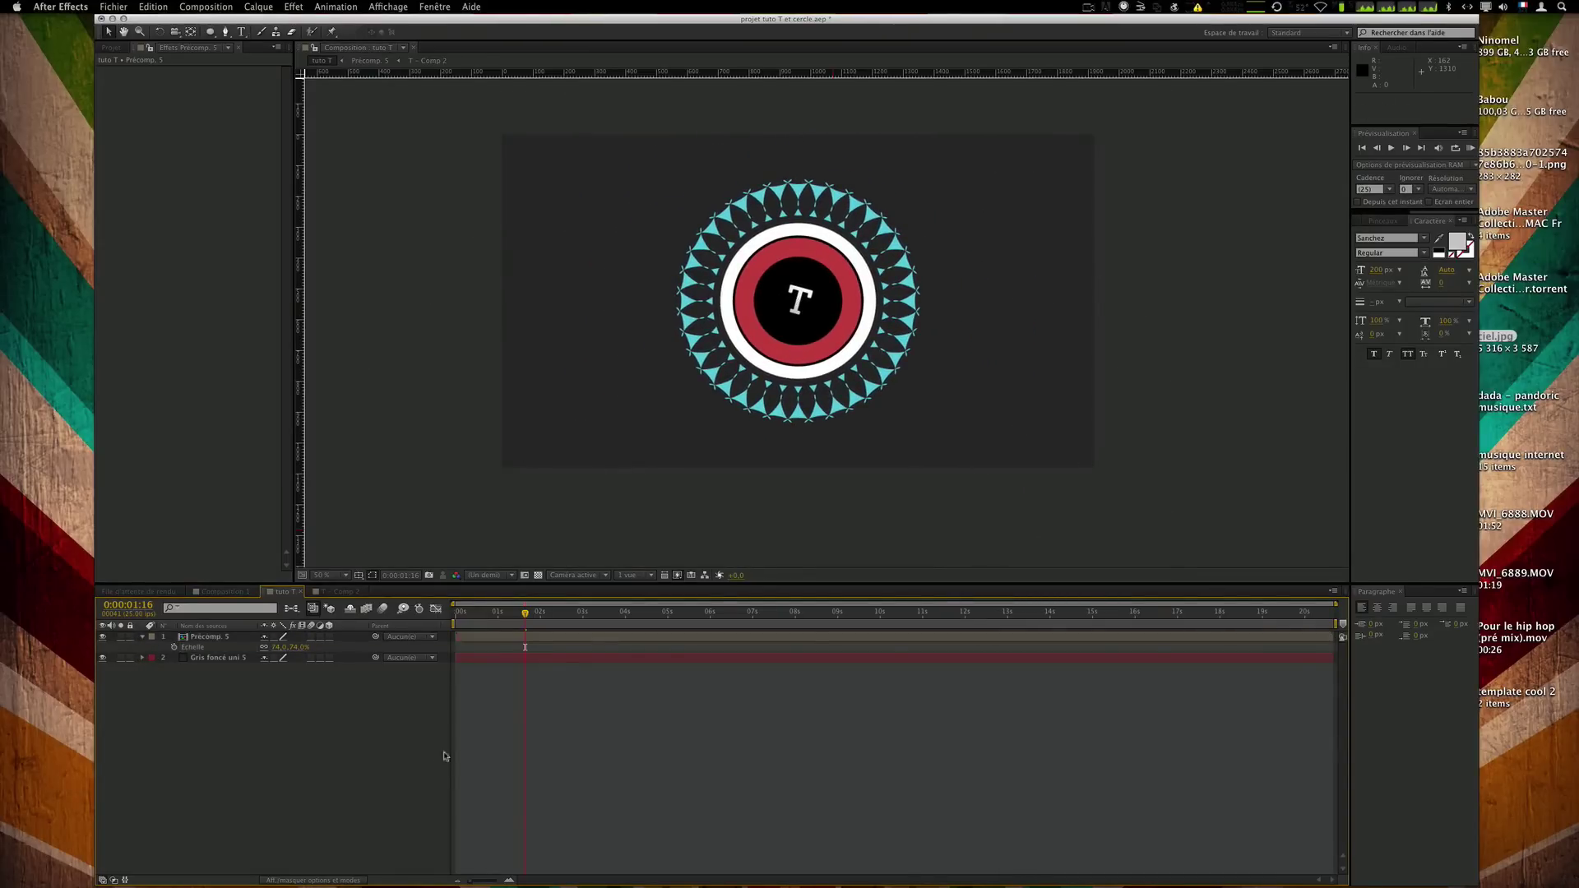
Close the open T - Comp 2 and Composition 1 timelines and return to the tuto T composition.
{"action": "left_click", "coordinate": [352, 592]}
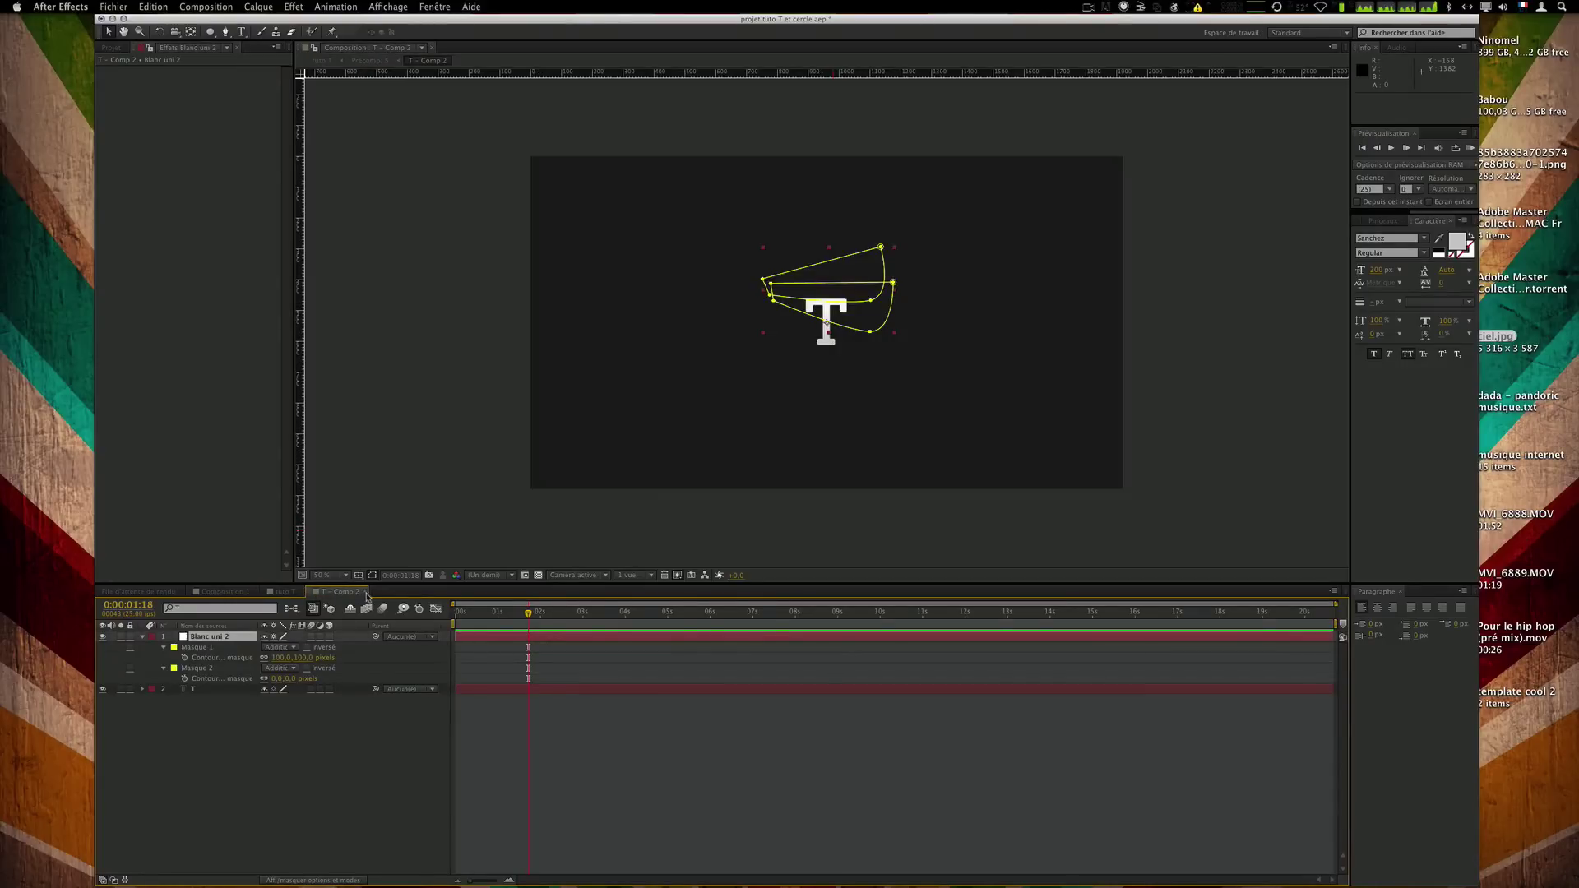
{"action": "left_click", "coordinate": [366, 594]}
{"action": "left_click", "coordinate": [220, 593]}
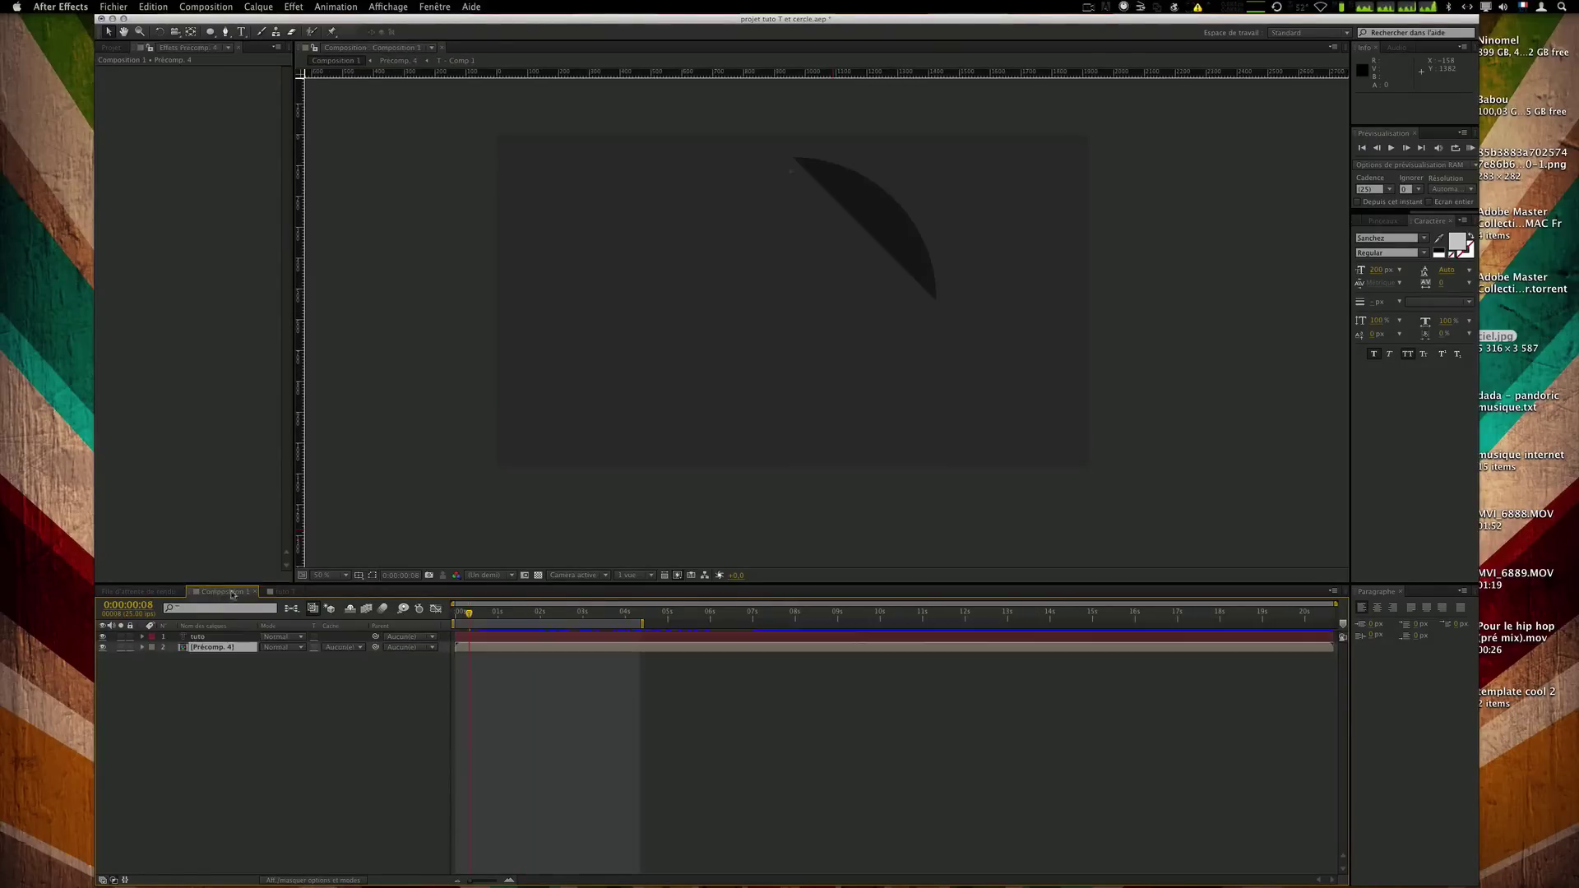
{"action": "left_click", "coordinate": [256, 592]}
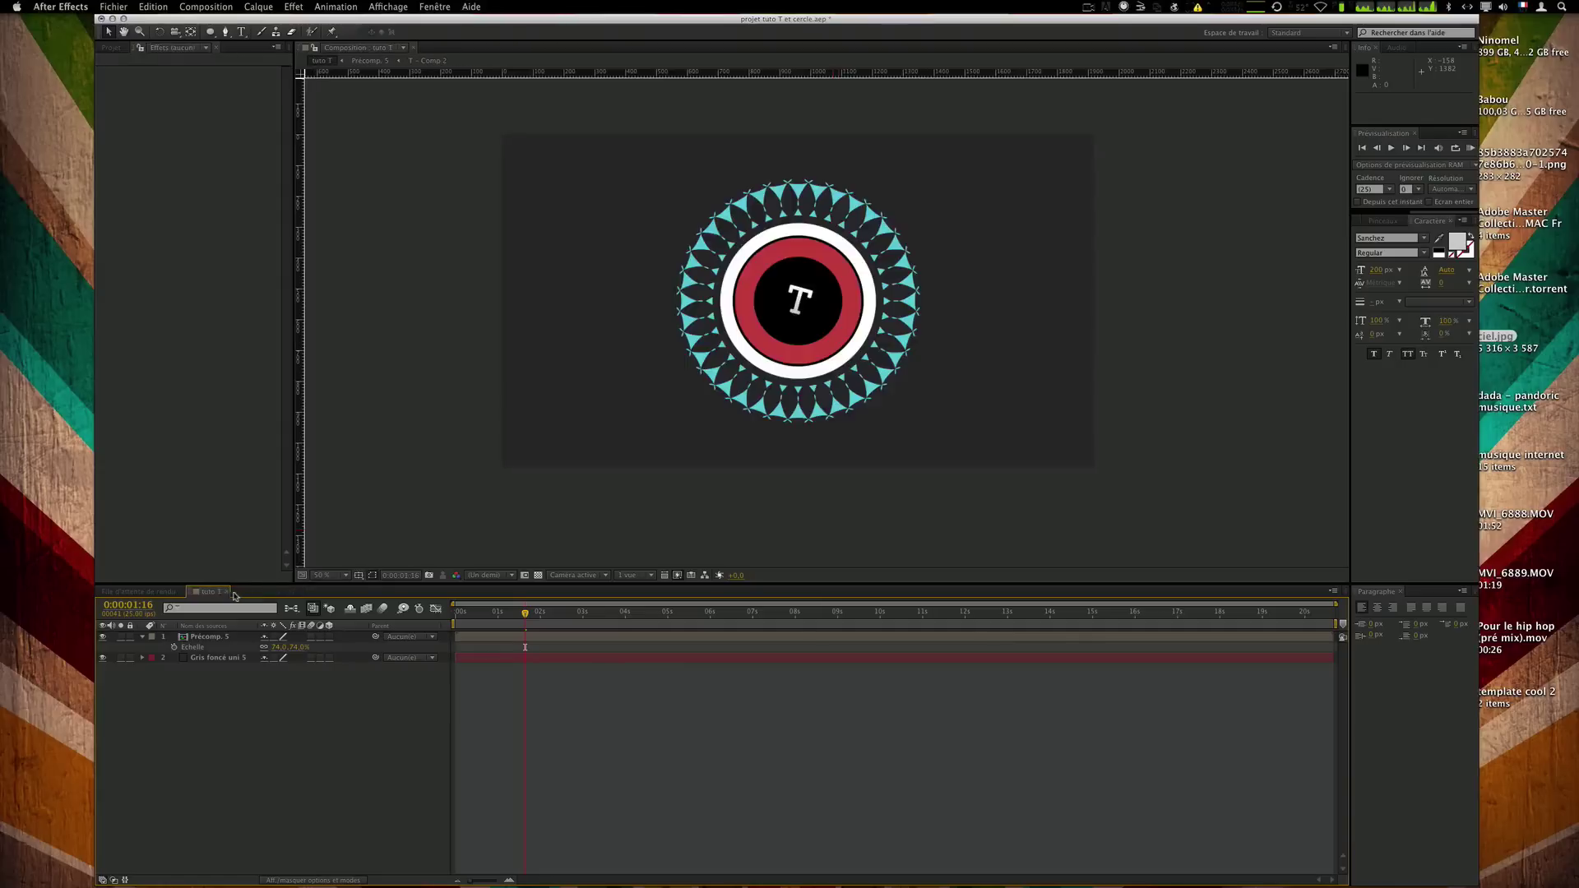
Open Précomp. 5 and compare its contents with the tuto T composition at 0:00:01:19.
{"action": "double_click", "coordinate": [206, 636]}
{"action": "left_click", "coordinate": [625, 691]}
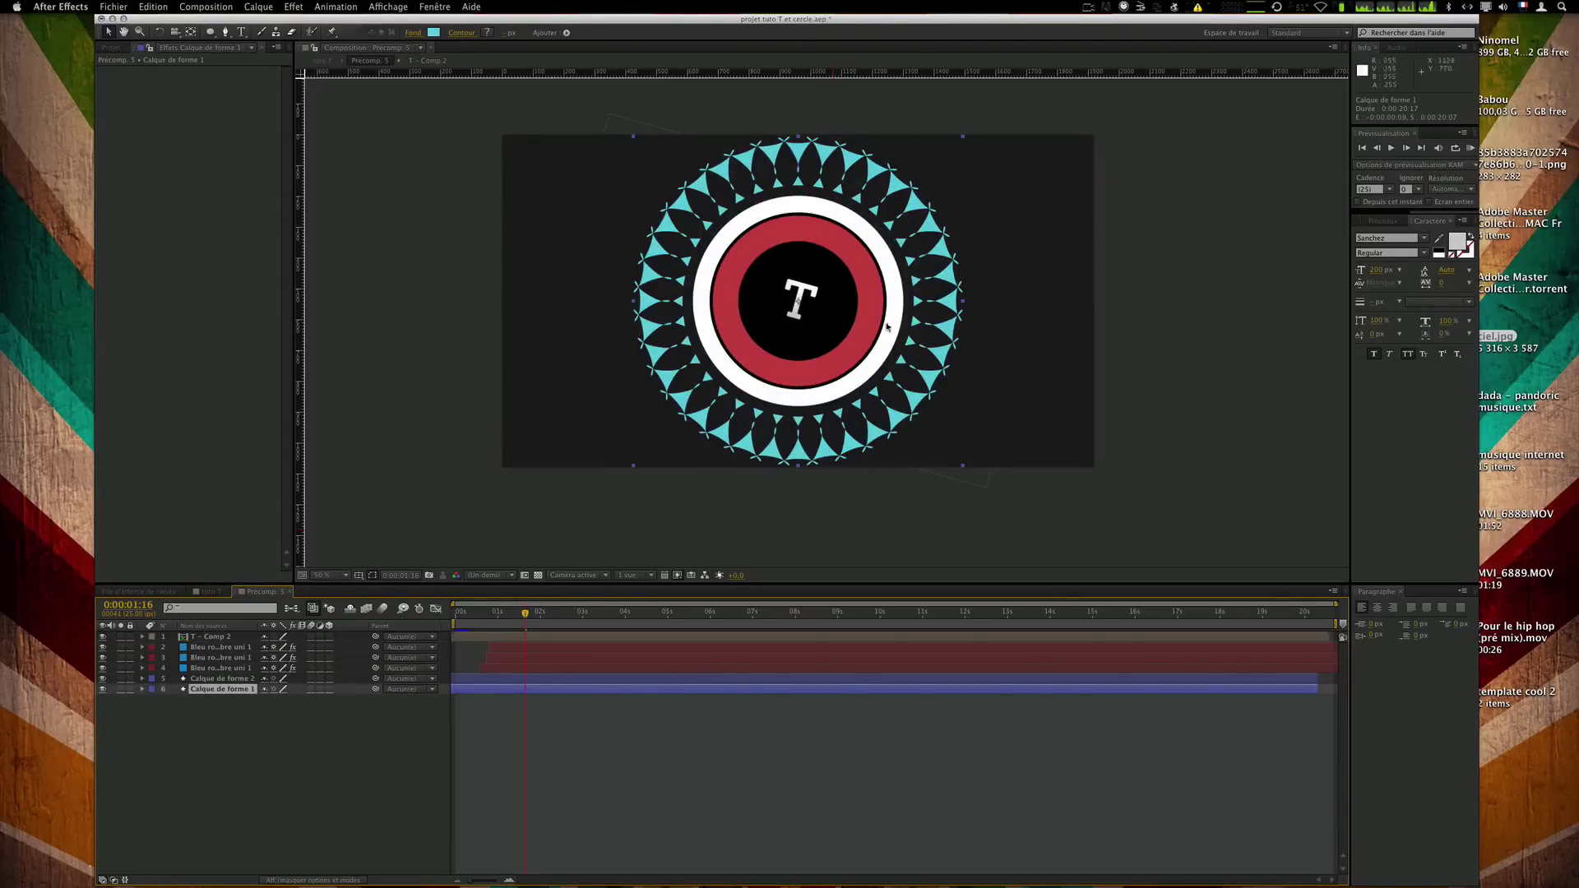
{"action": "left_click", "coordinate": [654, 750]}
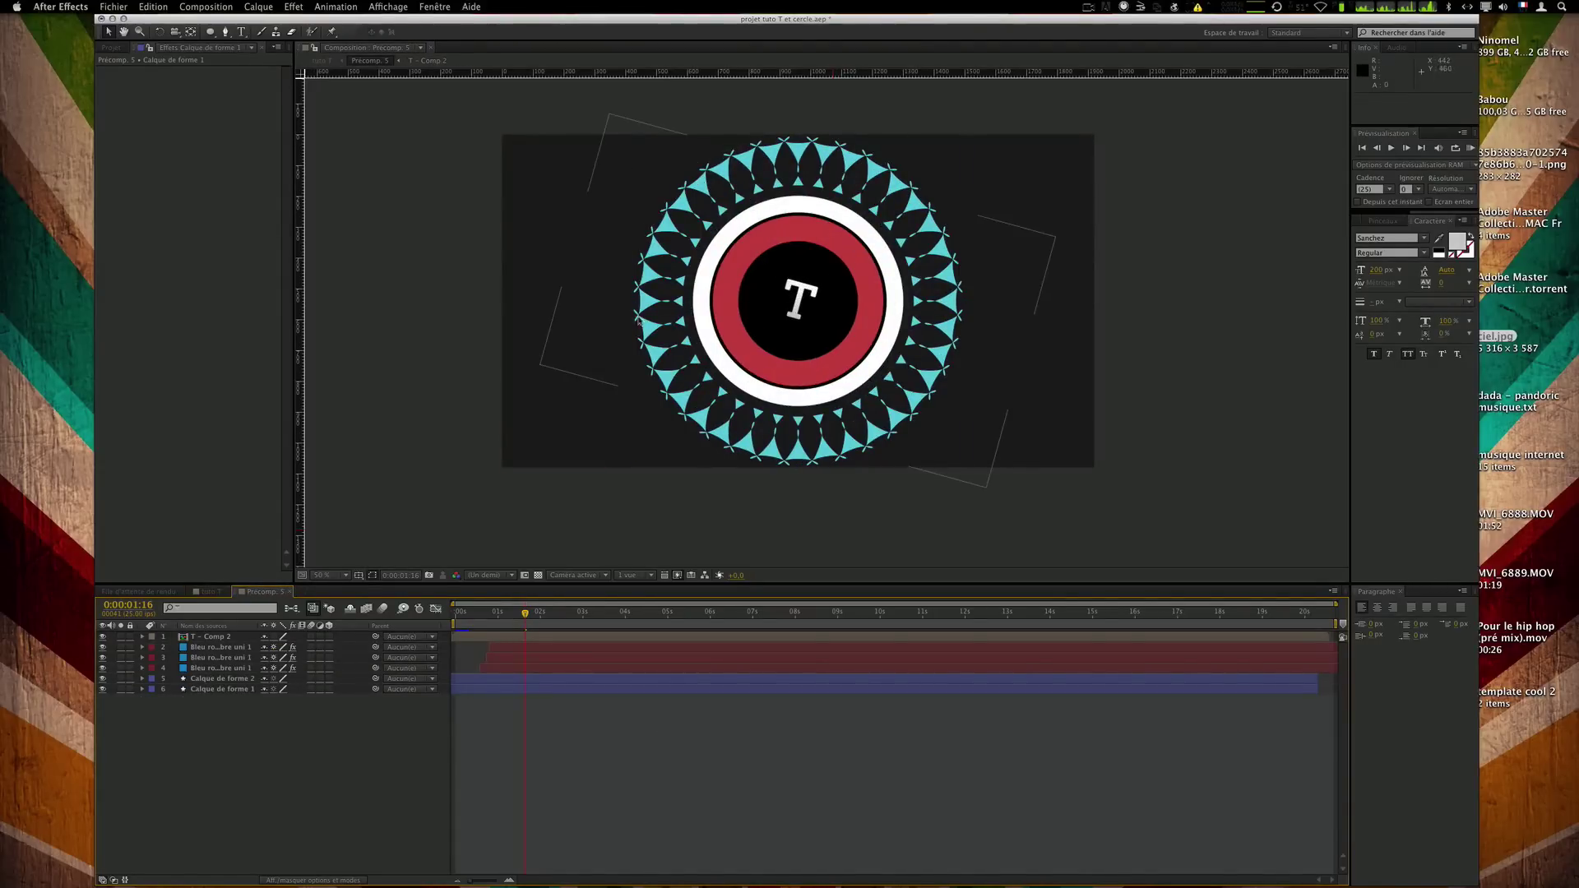
{"action": "left_click", "coordinate": [209, 593]}
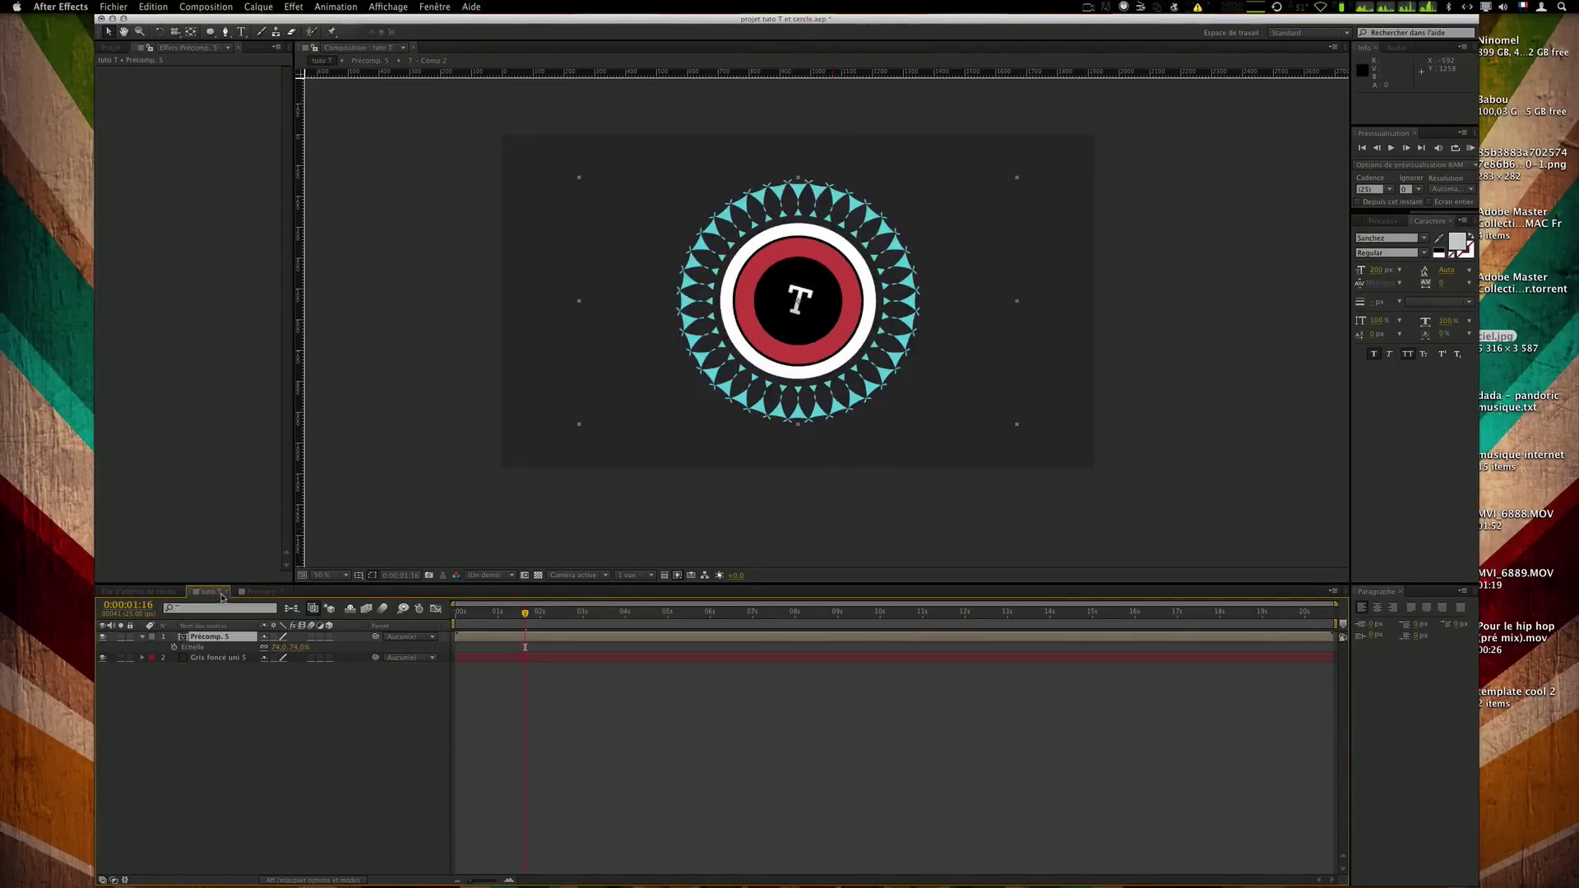
{"action": "left_click", "coordinate": [246, 592]}
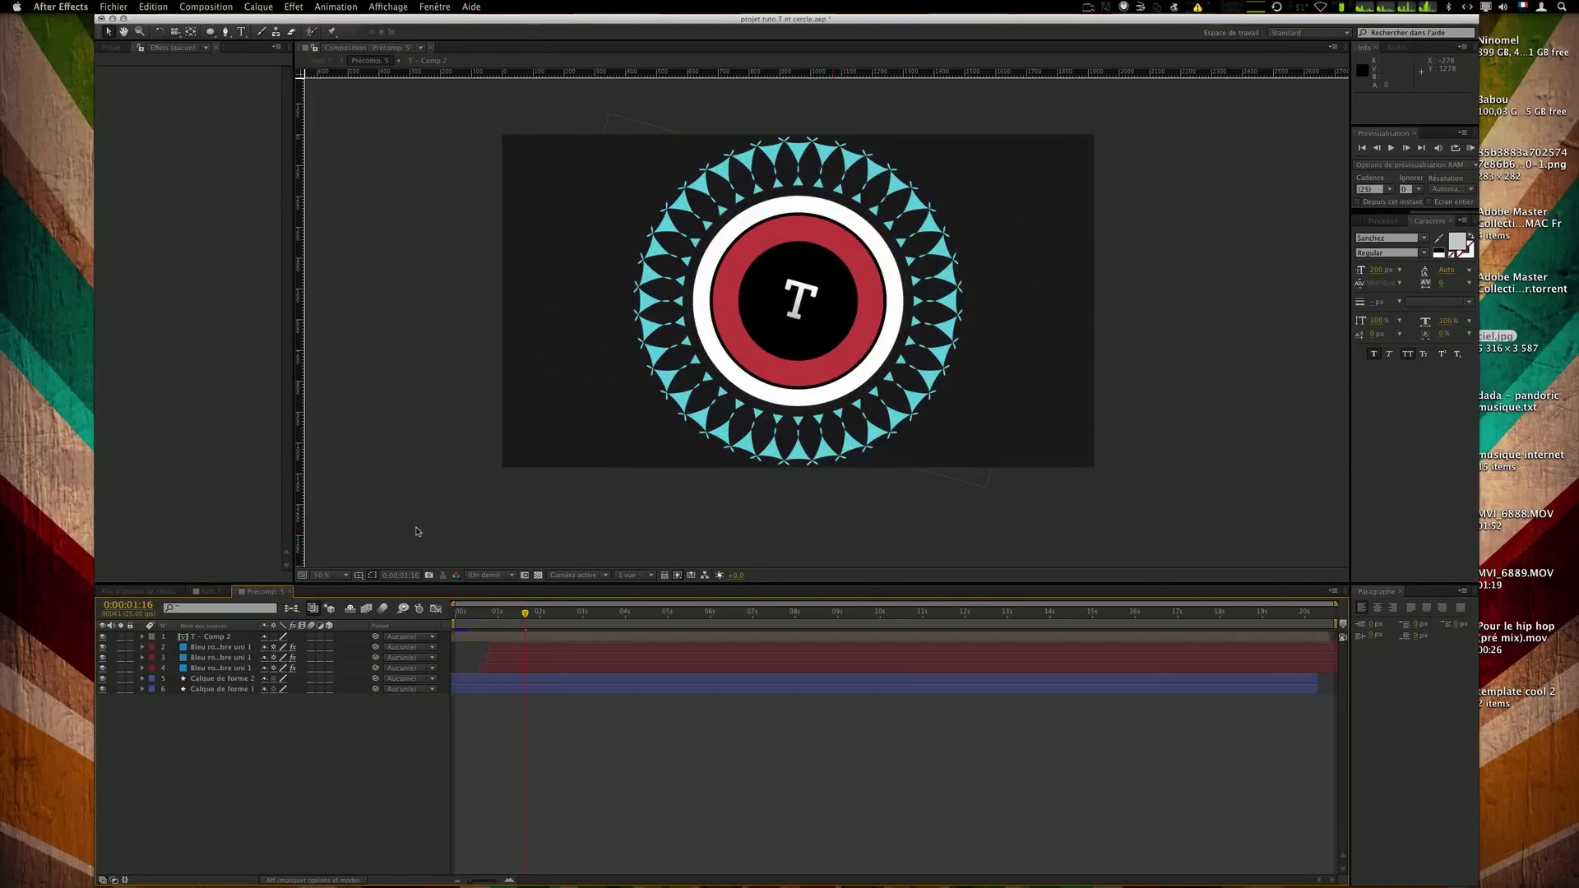
{"action": "mouse_move", "coordinate": [524, 614]}
{"action": "left_mouse_down"}
{"action": "mouse_move", "coordinate": [473, 613]}
{"action": "mouse_move", "coordinate": [530, 613]}
{"action": "left_mouse_up"}
{"action": "left_click", "coordinate": [220, 594]}
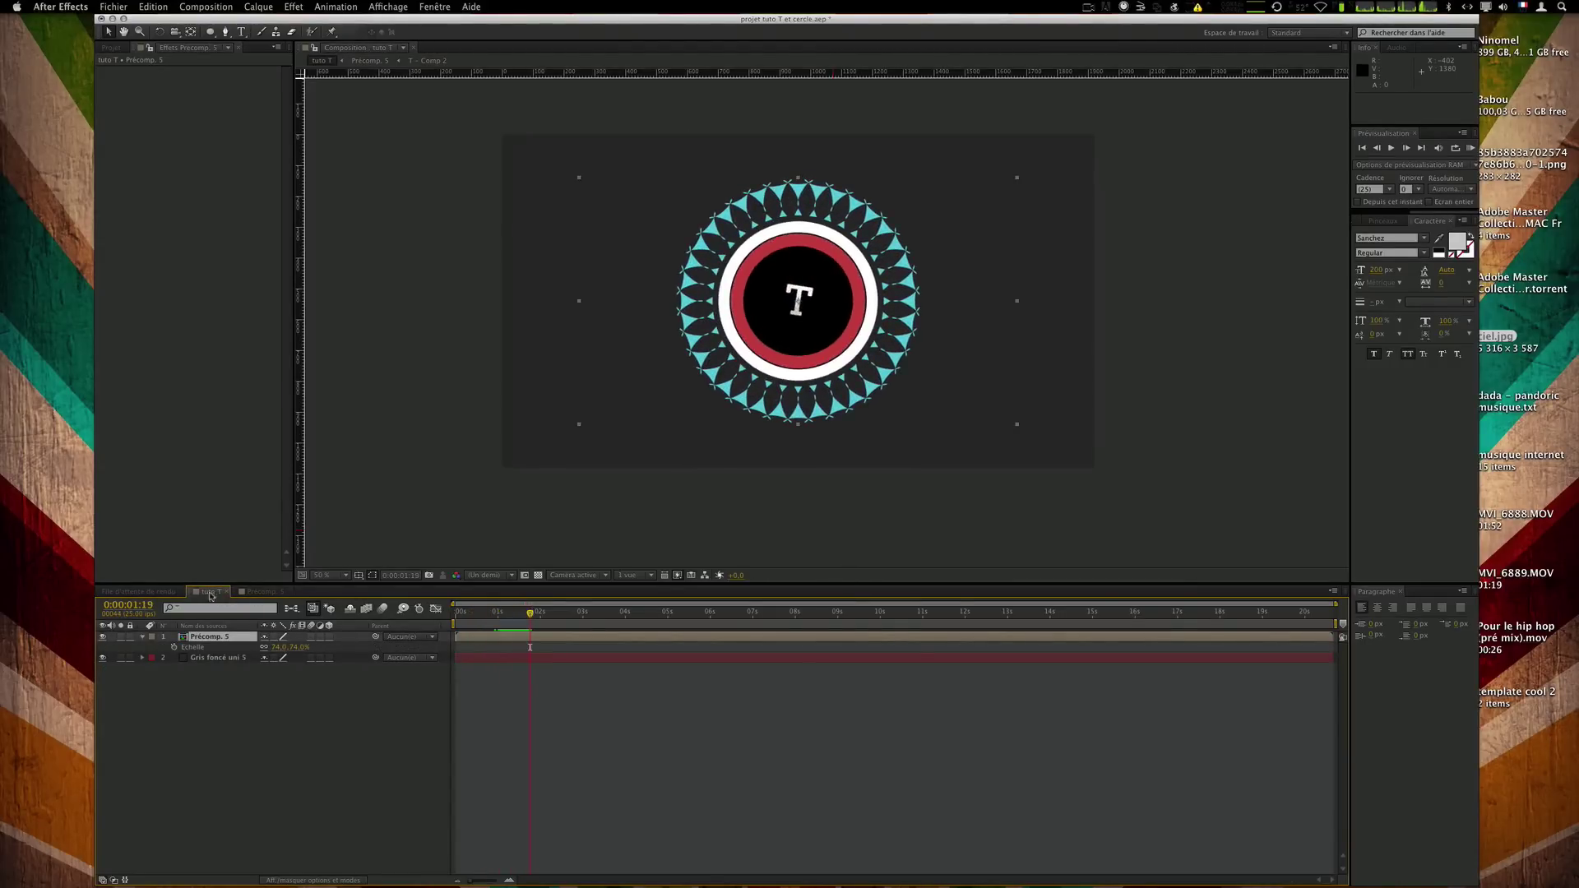
Examine Précomp. 1 and the finished logo animation in Composition 1 as a reference, and go back to Précomp. 5.
{"action": "left_click", "coordinate": [163, 593]}
{"action": "left_click", "coordinate": [212, 593]}
{"action": "left_click", "coordinate": [101, 48]}
{"action": "double_click", "coordinate": [138, 192]}
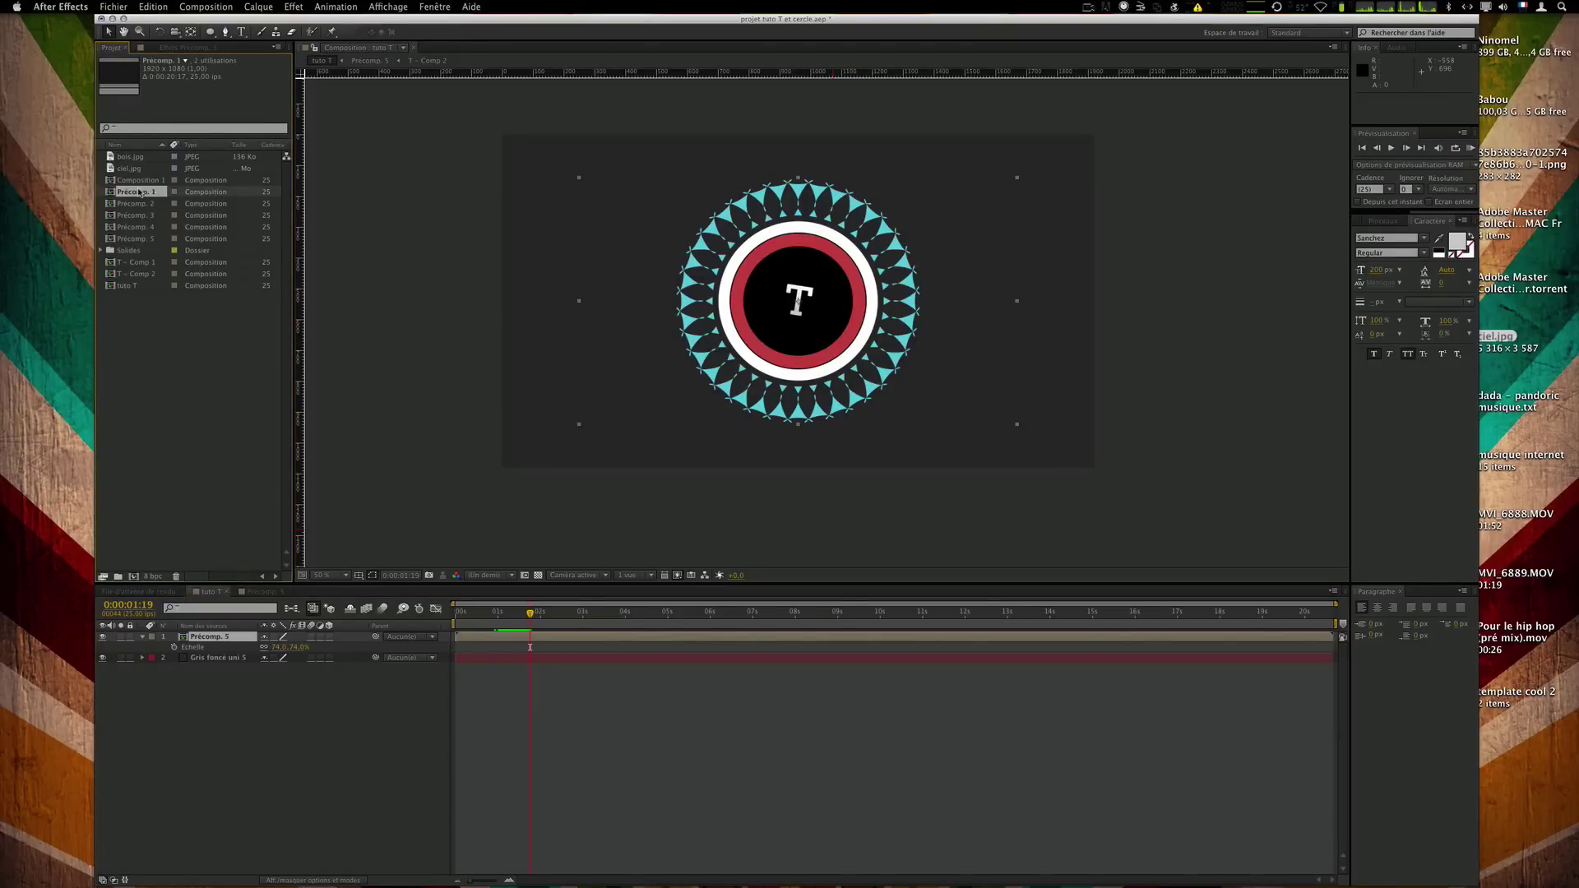
{"action": "mouse_move", "coordinate": [496, 614]}
{"action": "left_mouse_down"}
{"action": "mouse_move", "coordinate": [622, 616]}
{"action": "mouse_move", "coordinate": [501, 623]}
{"action": "left_mouse_up"}
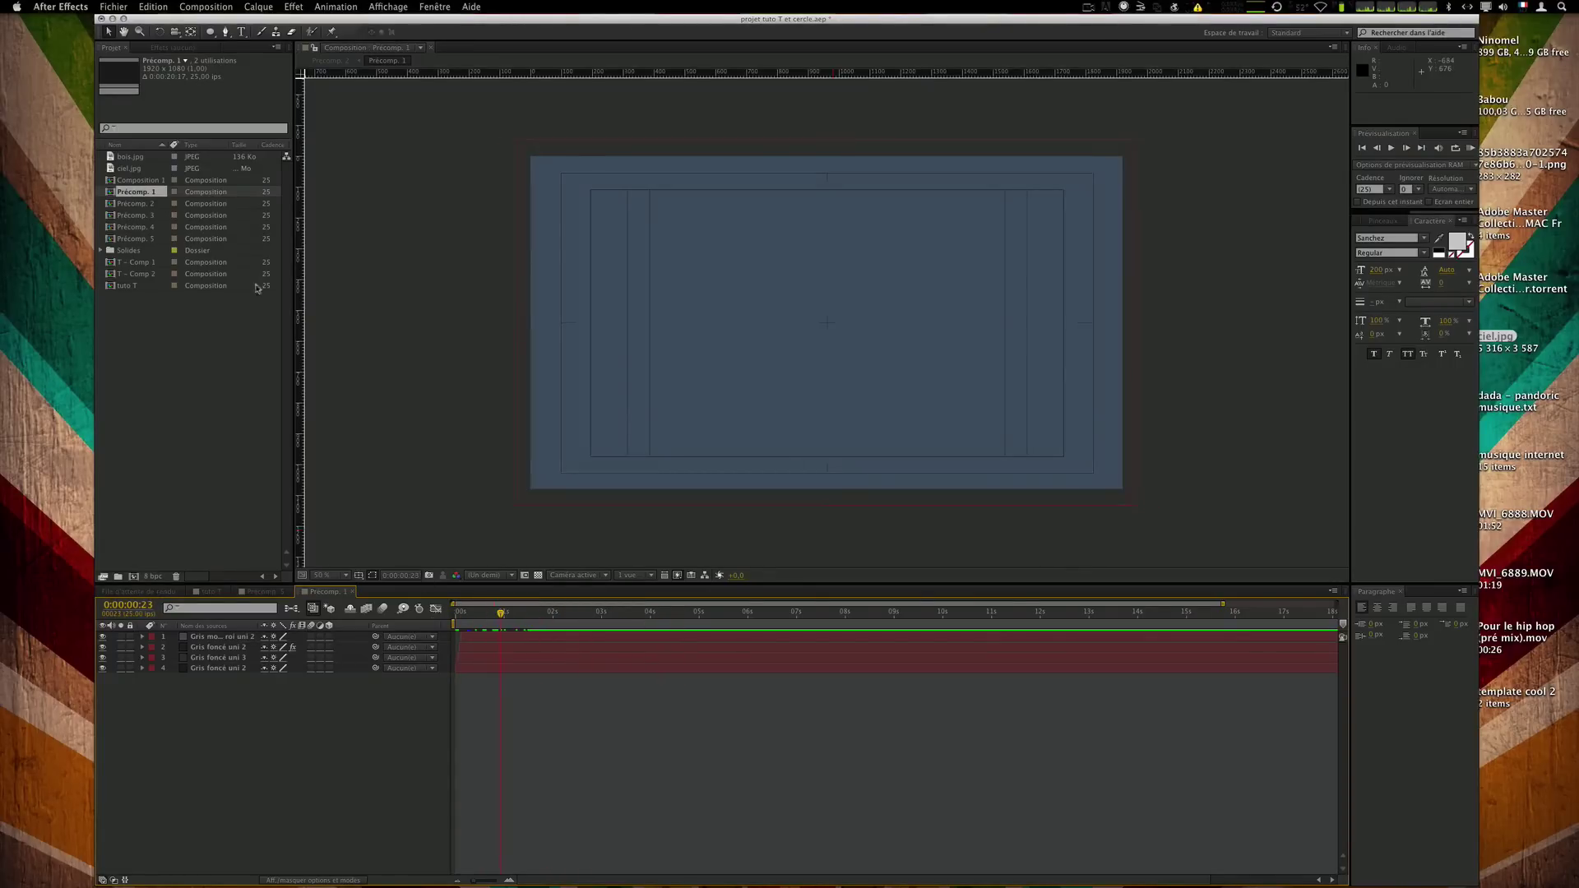
{"action": "double_click", "coordinate": [146, 181]}
{"action": "left_click_drag", "start_coordinate": [466, 615], "coordinate": [543, 610]}
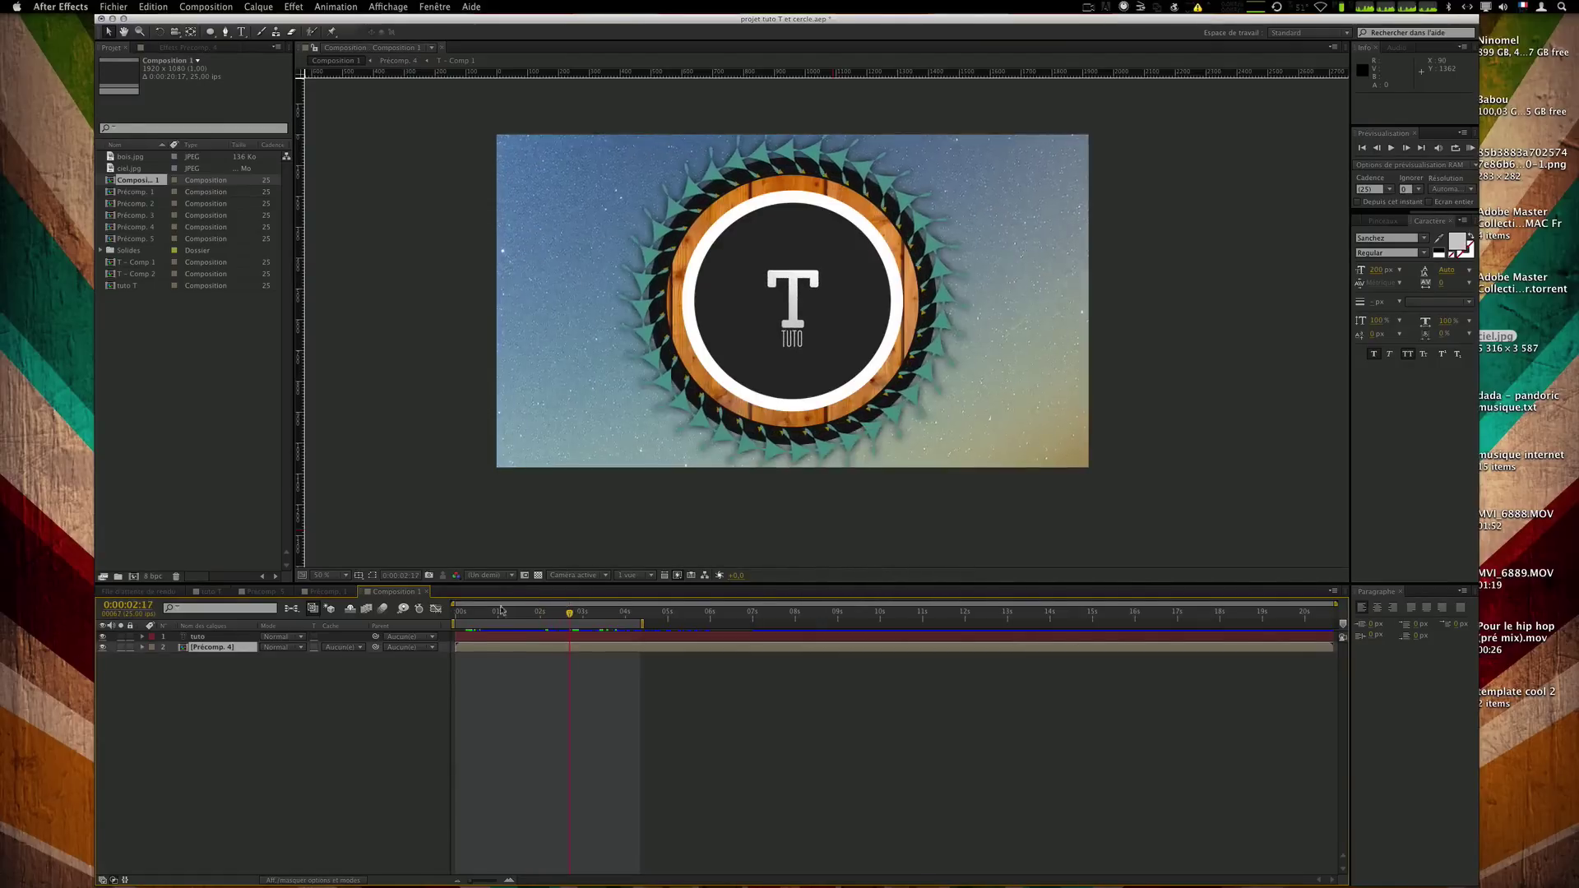
{"action": "left_click", "coordinate": [415, 594]}
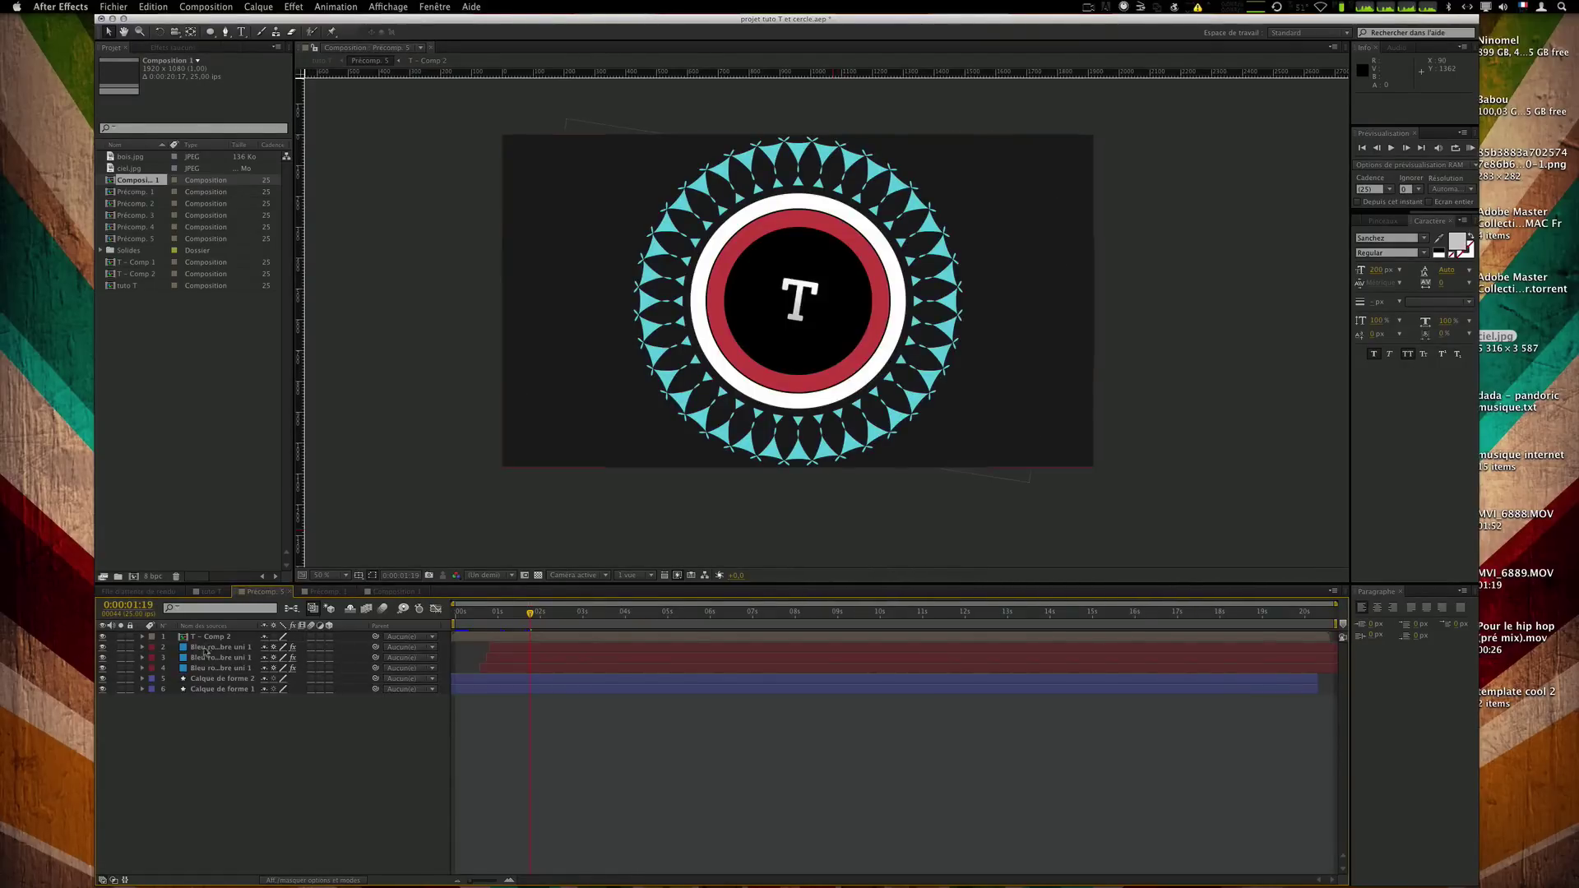
Set the outer radius of the polygon in Calque de forme 2 to 10.
{"action": "left_click", "coordinate": [218, 678]}
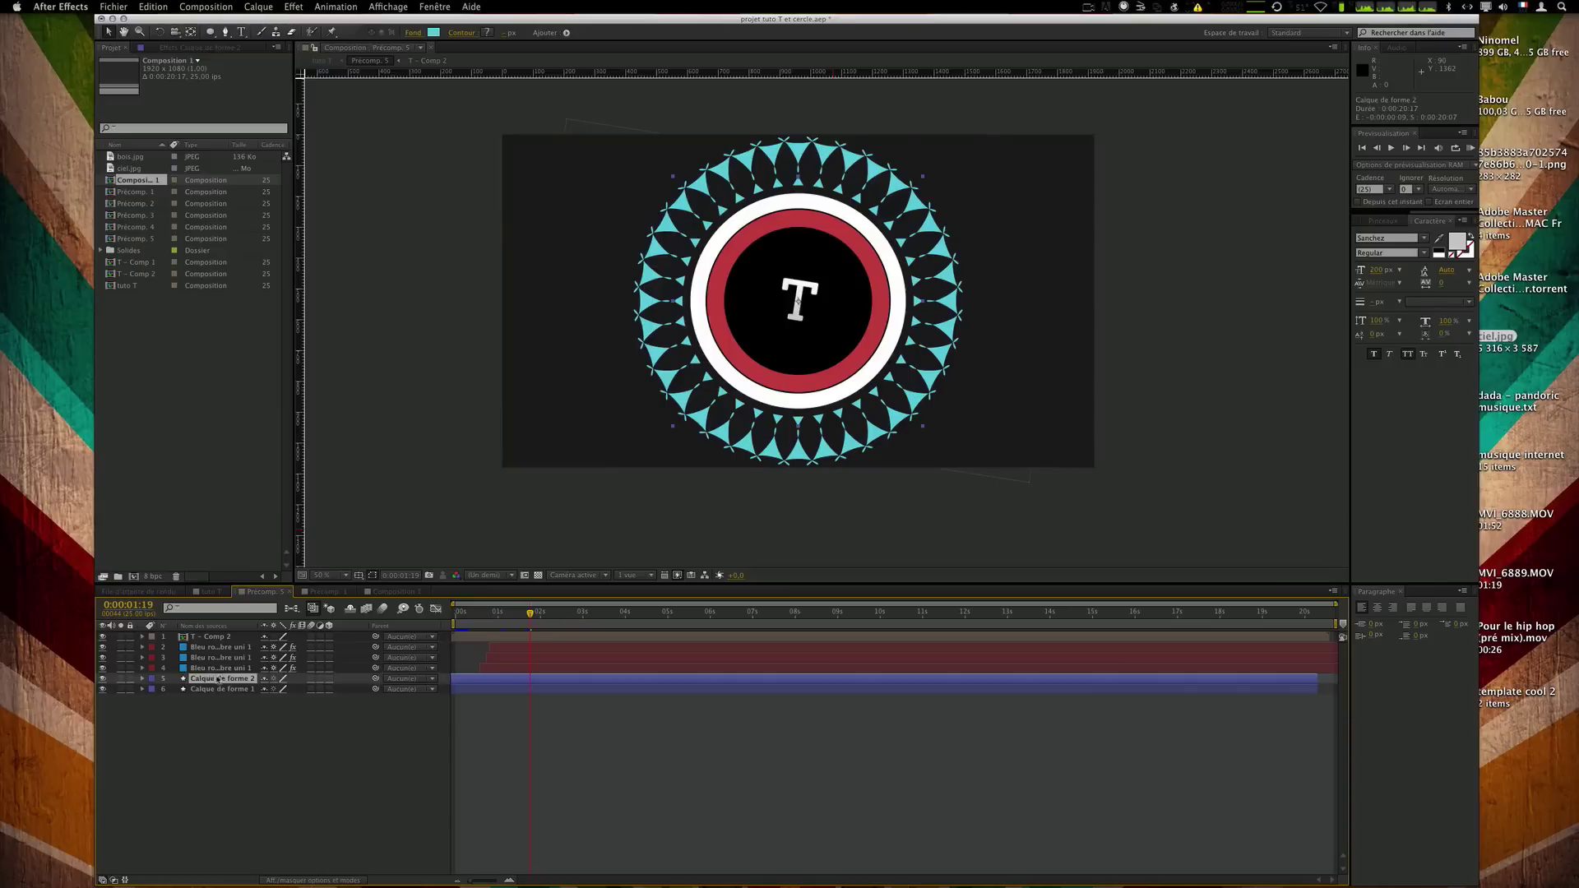
{"action": "left_click", "coordinate": [144, 678]}
{"action": "left_click", "coordinate": [154, 689]}
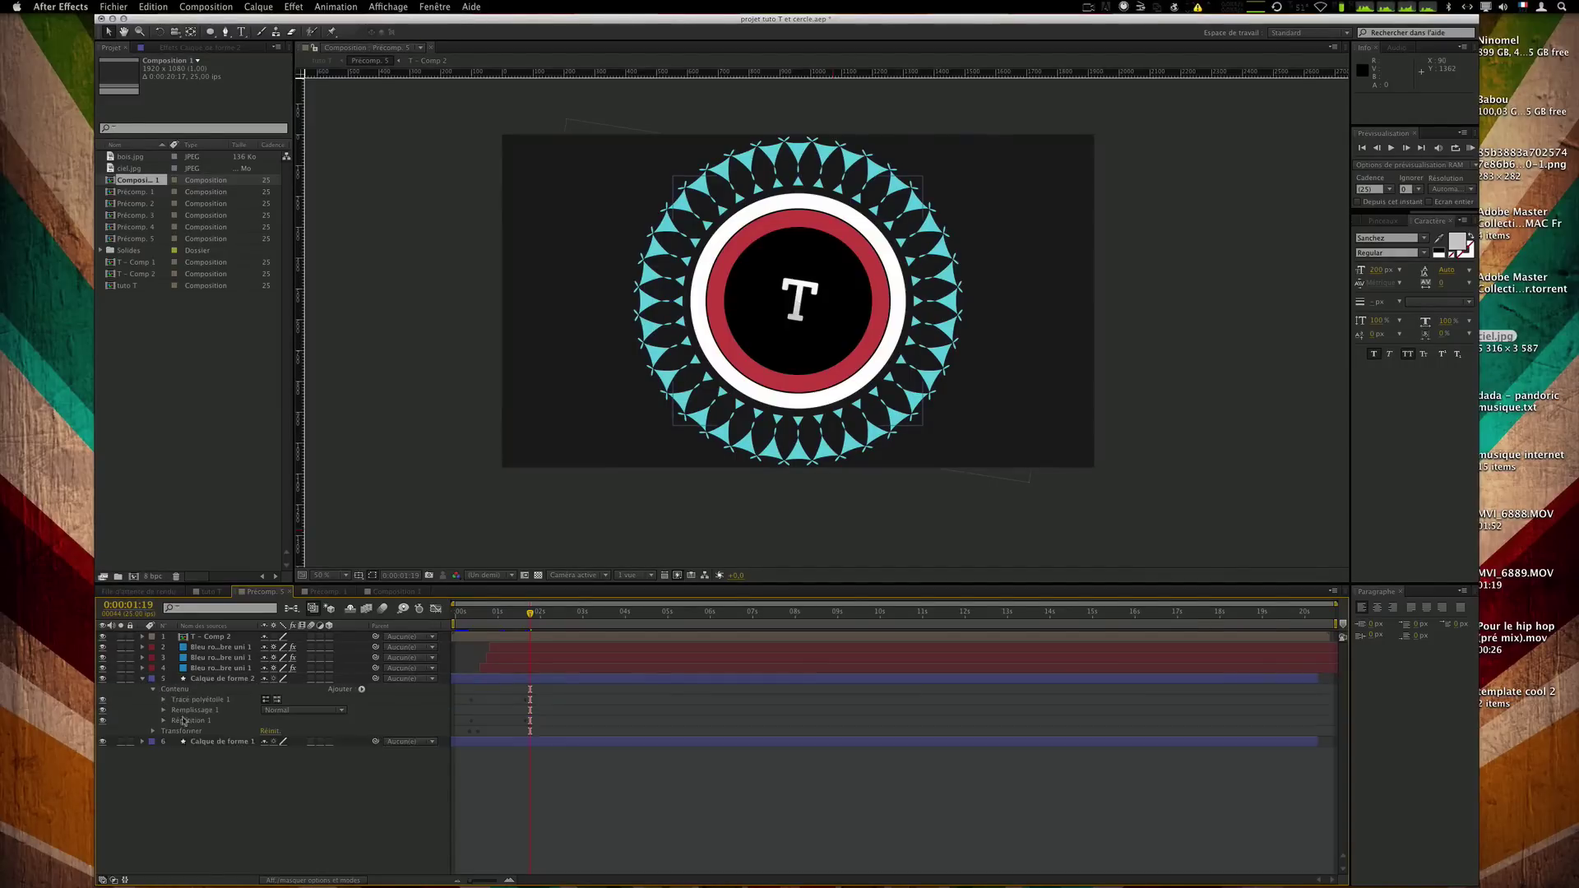
{"action": "left_click", "coordinate": [164, 700]}
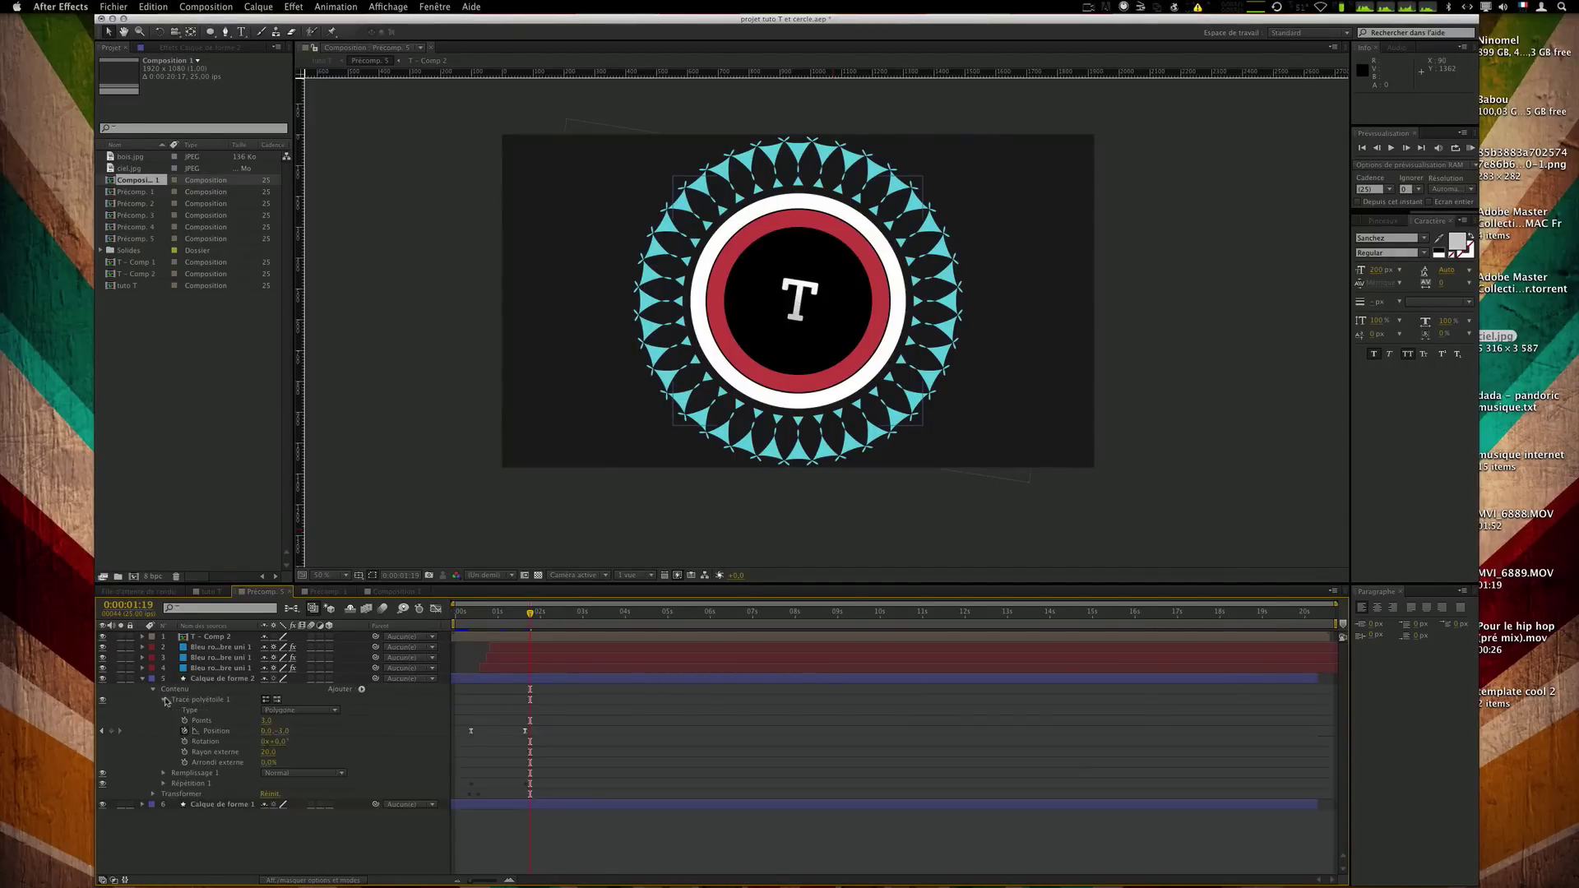
{"action": "left_click", "coordinate": [257, 751]}
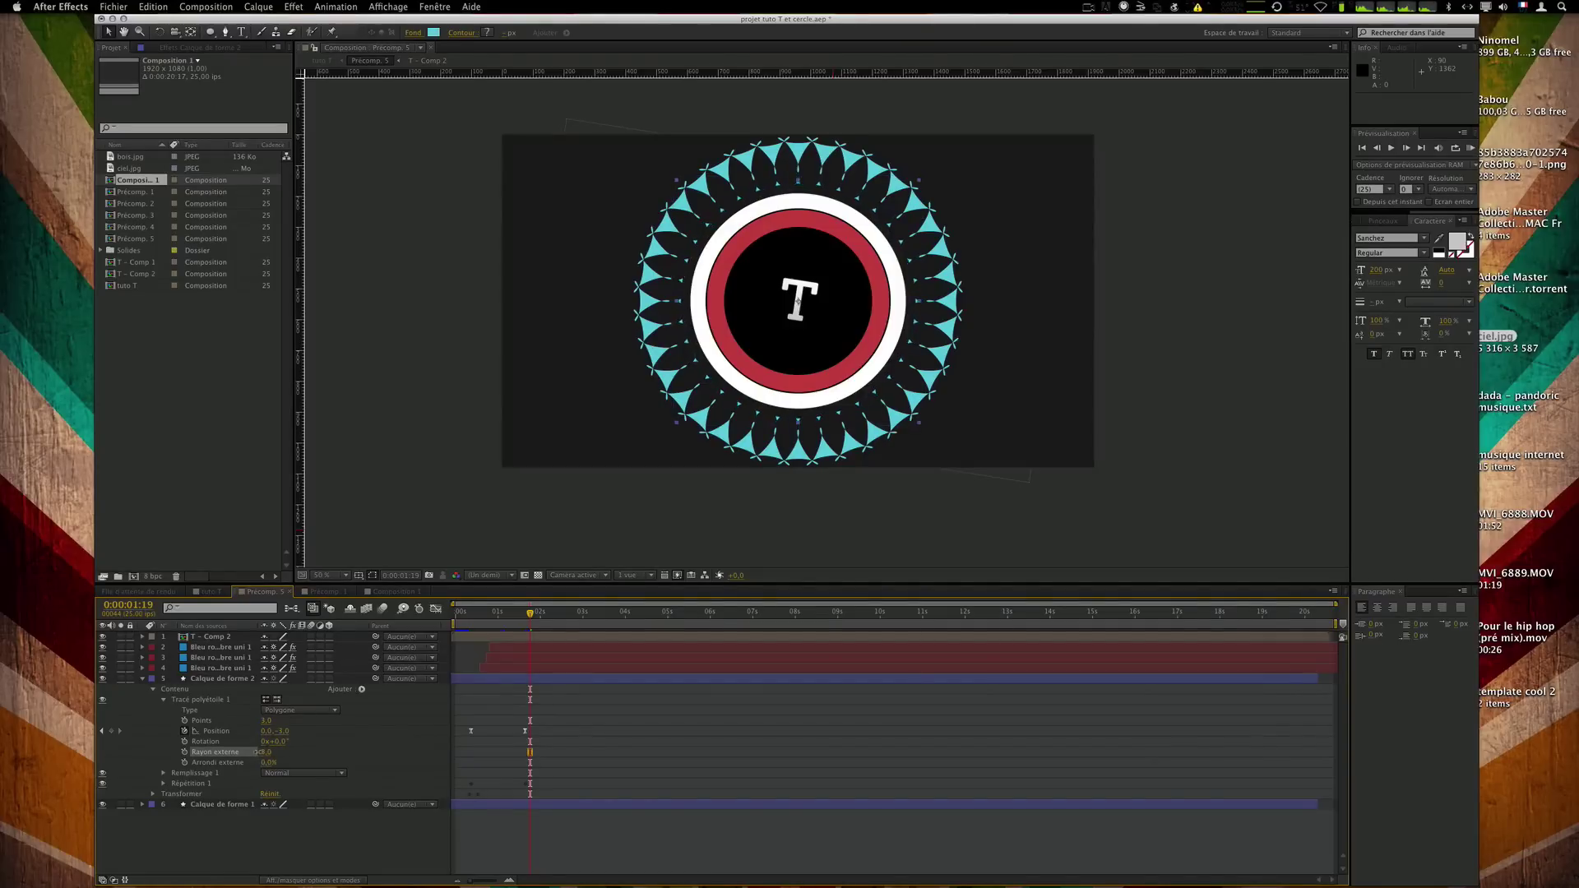
{"action": "left_click", "coordinate": [264, 752]}
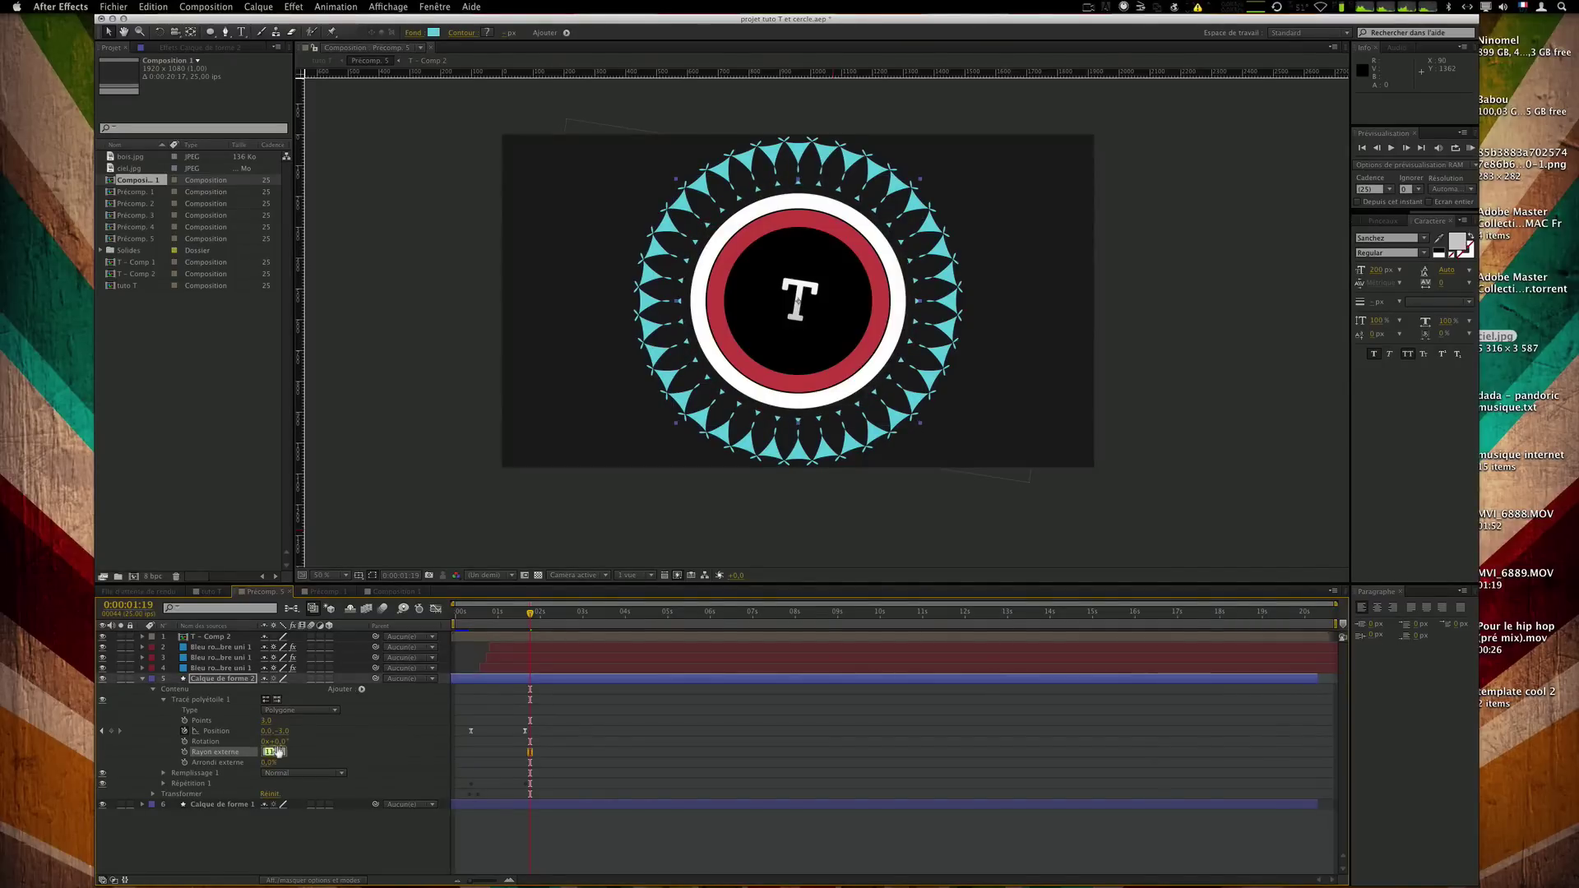
{"action": "key", "text": "Return"}
{"action": "left_click", "coordinate": [656, 728]}
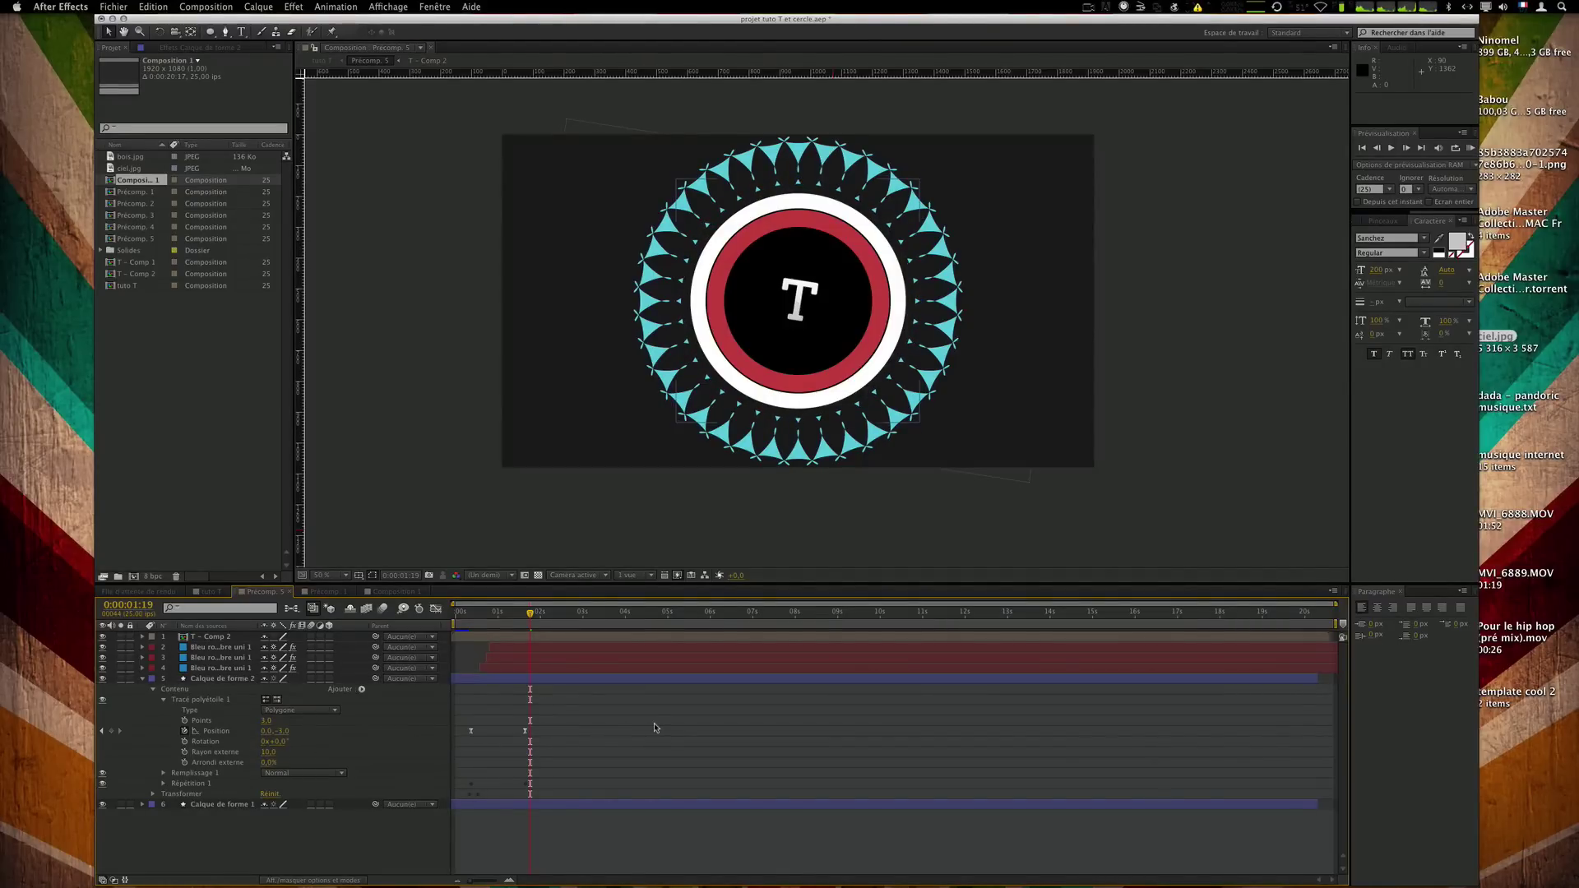
Set the outer radius of the polygon in Calque de forme 1 to 22 and collapse both shape layers.
{"action": "left_click", "coordinate": [210, 806]}
{"action": "left_click", "coordinate": [209, 806]}
{"action": "left_click", "coordinate": [143, 804]}
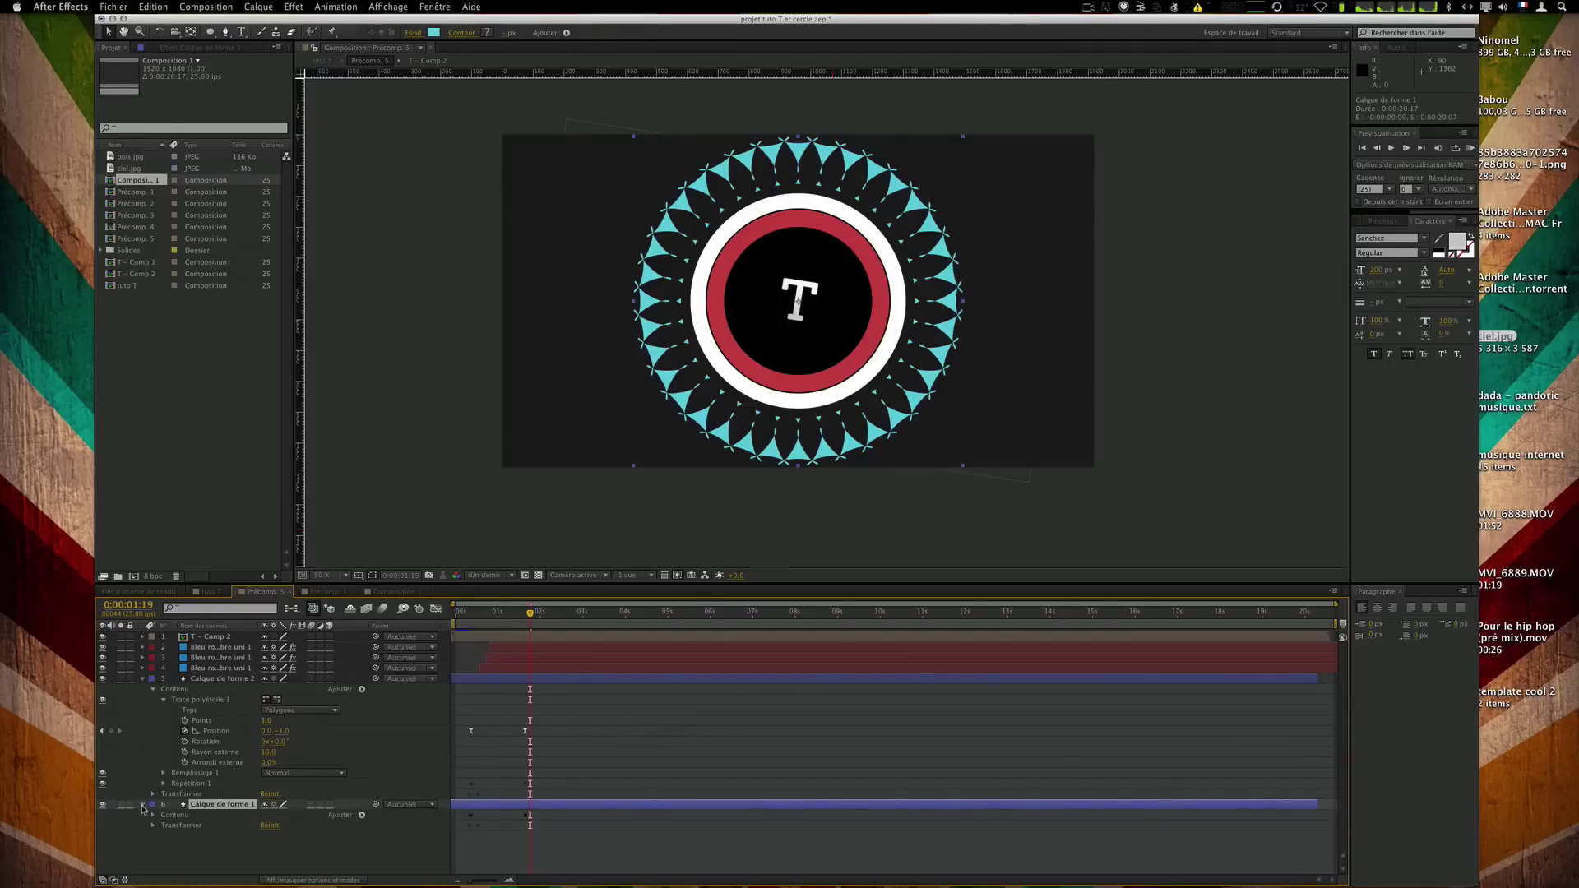
{"action": "left_click", "coordinate": [153, 816]}
{"action": "left_click", "coordinate": [164, 826]}
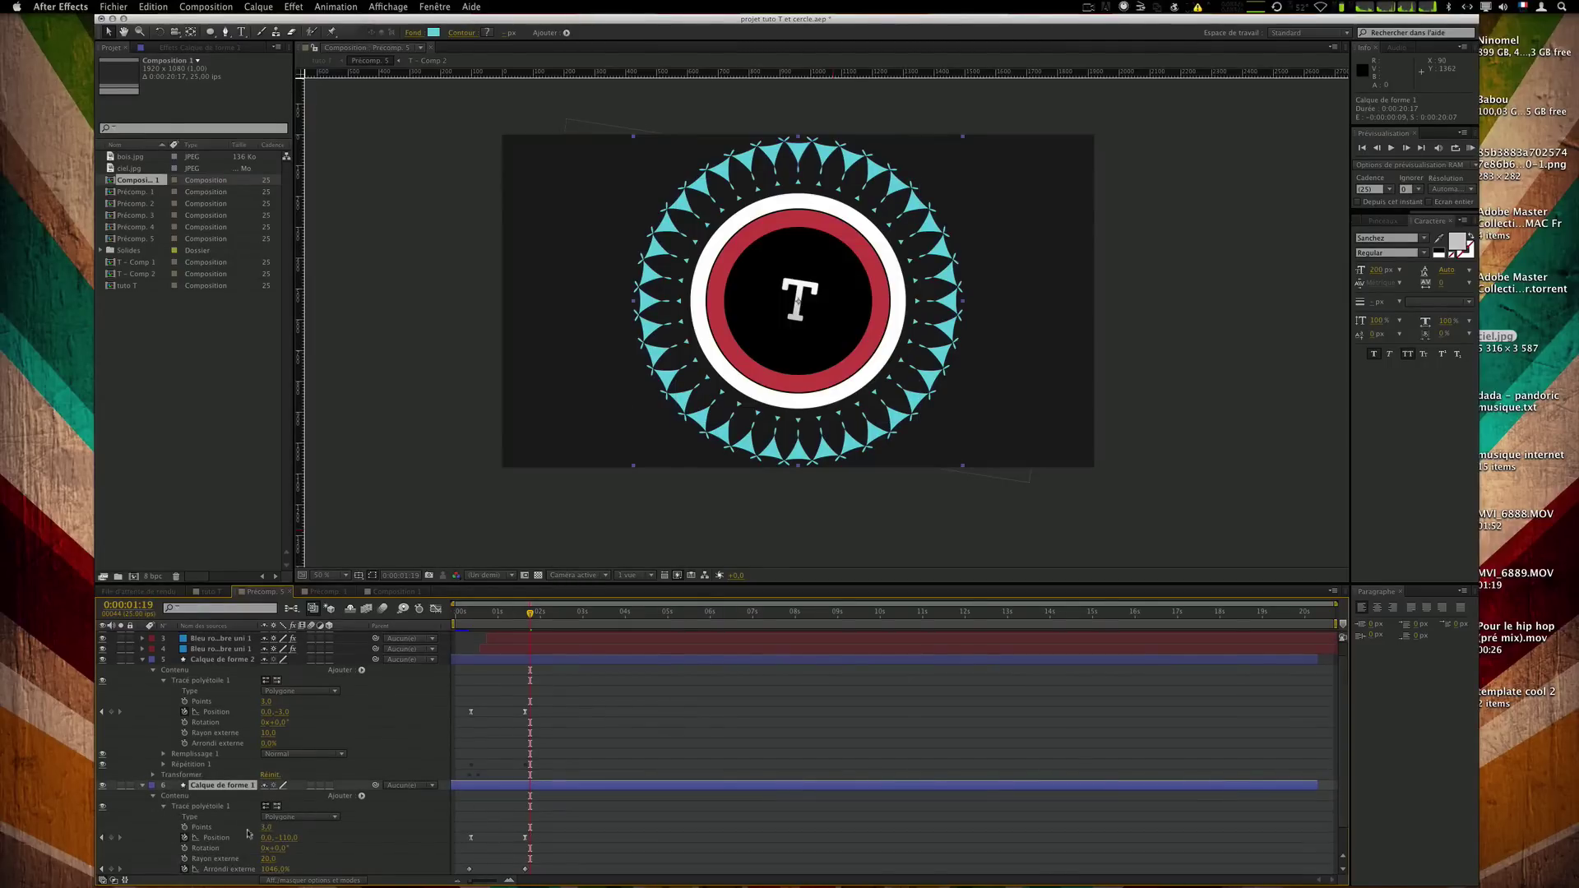
{"action": "left_click_drag", "start_coordinate": [271, 860], "coordinate": [272, 859]}
{"action": "left_click", "coordinate": [305, 858]}
{"action": "left_click", "coordinate": [548, 777]}
{"action": "left_click", "coordinate": [147, 661]}
{"action": "left_click", "coordinate": [144, 689]}
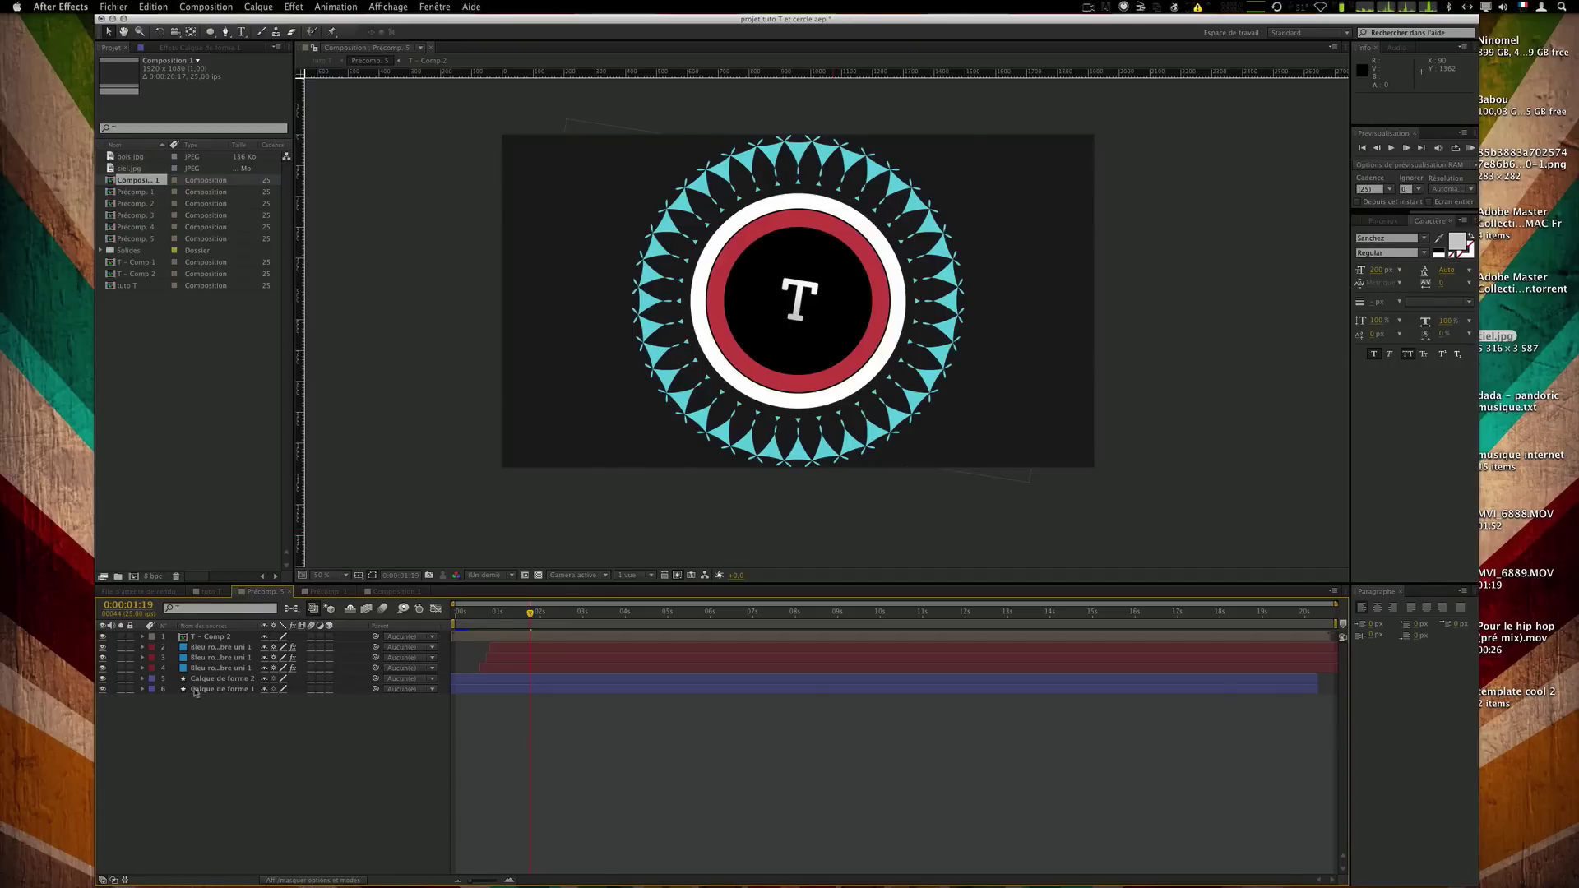
Rotate the polygon inside Calque de forme 1 to about -47° so the outer triangles slant.
{"action": "left_click", "coordinate": [216, 679]}
{"action": "left_click", "coordinate": [143, 680]}
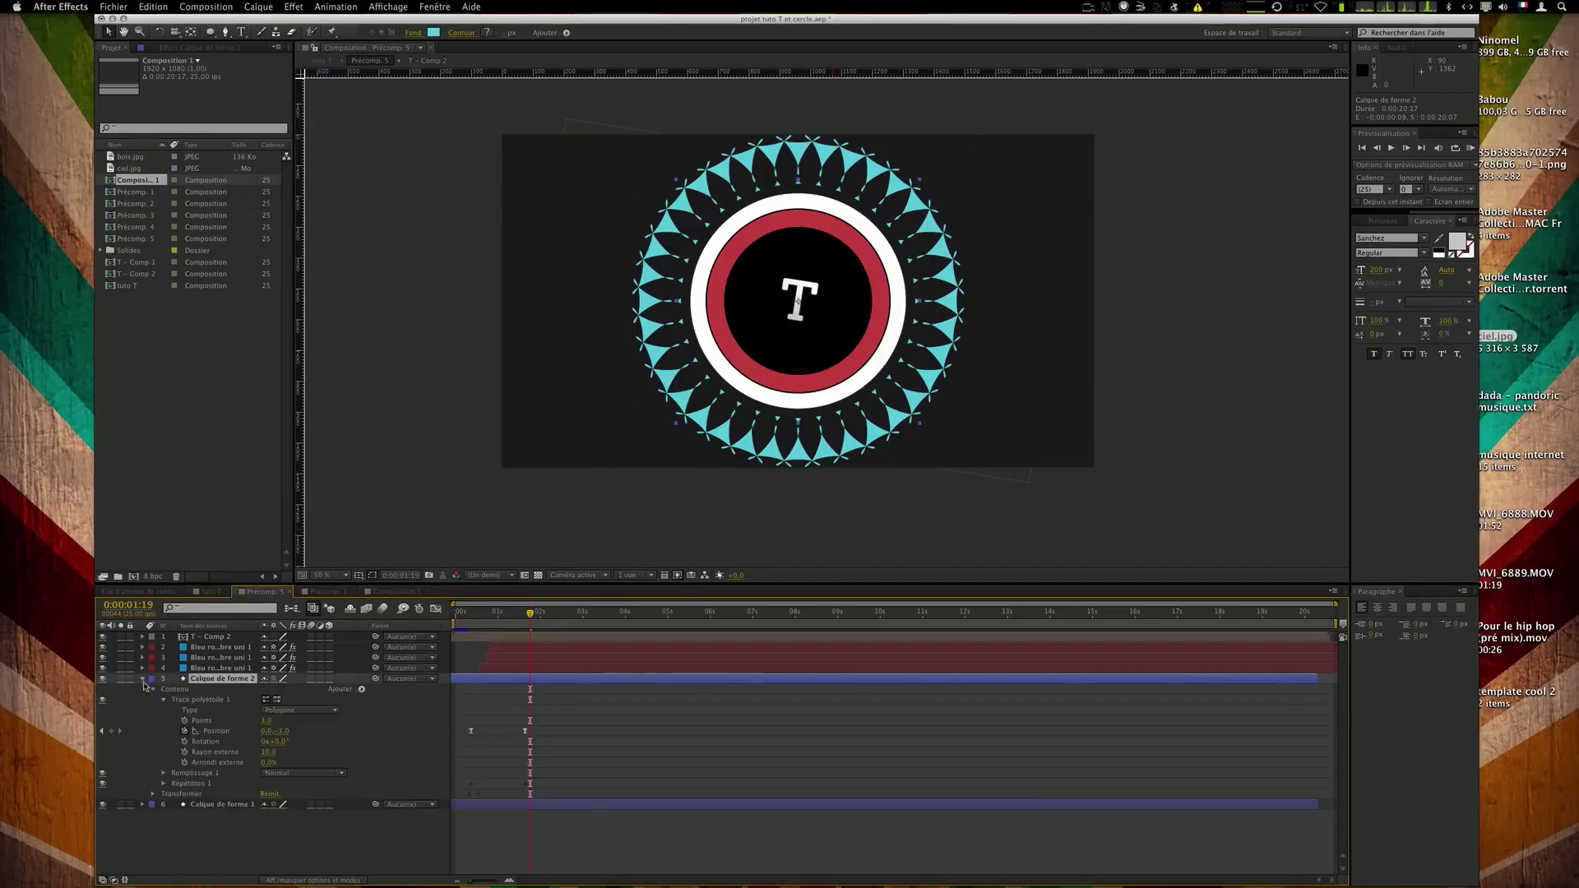
{"action": "left_click", "coordinate": [142, 680]}
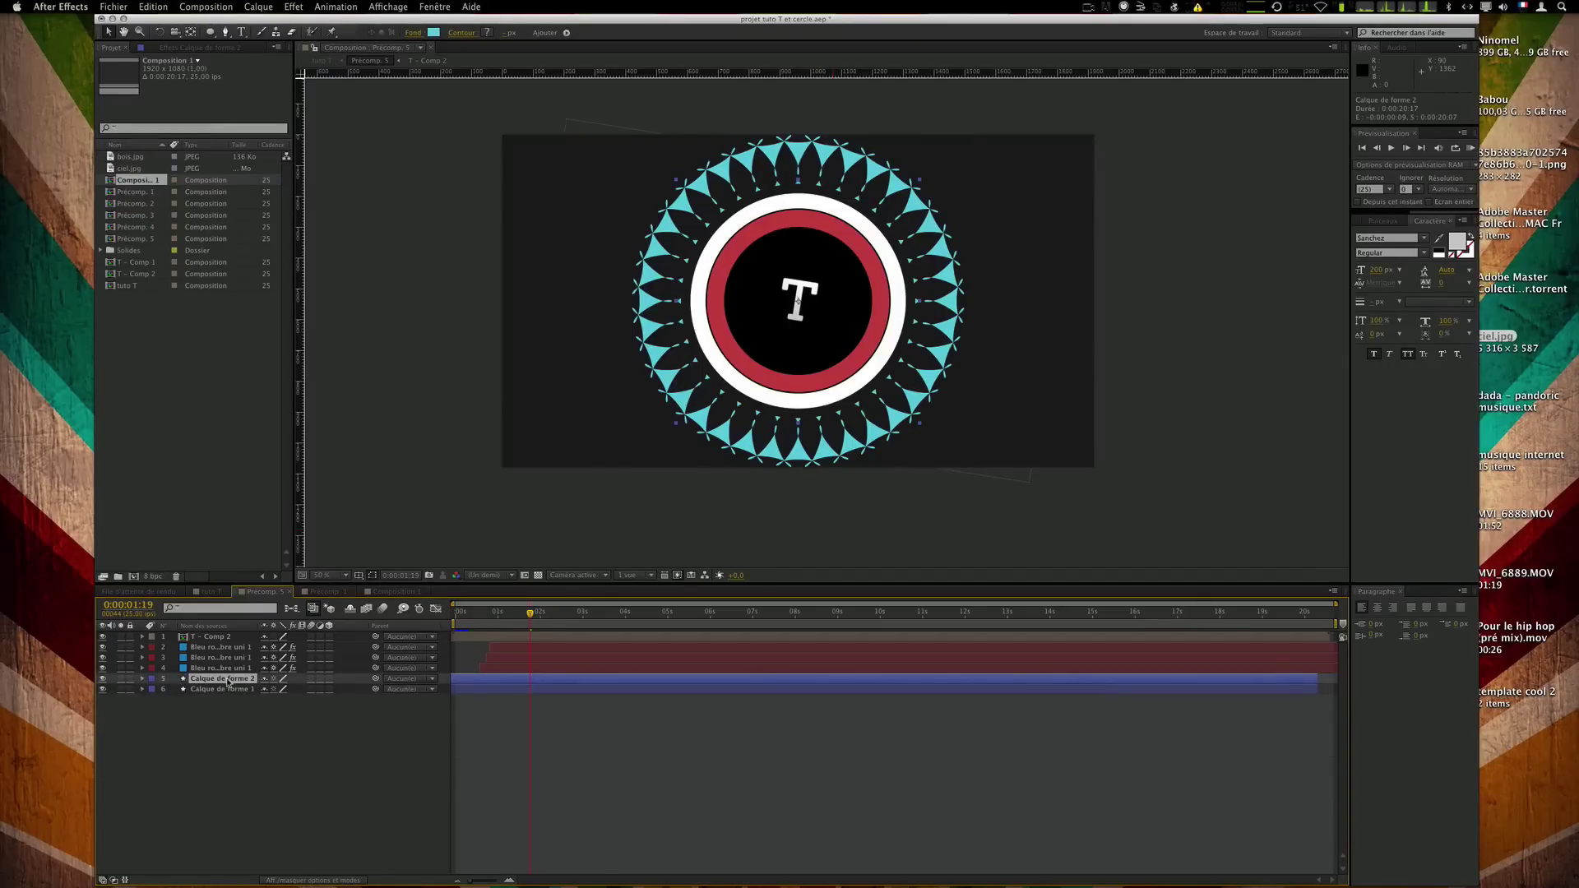
{"action": "left_click", "coordinate": [142, 689]}
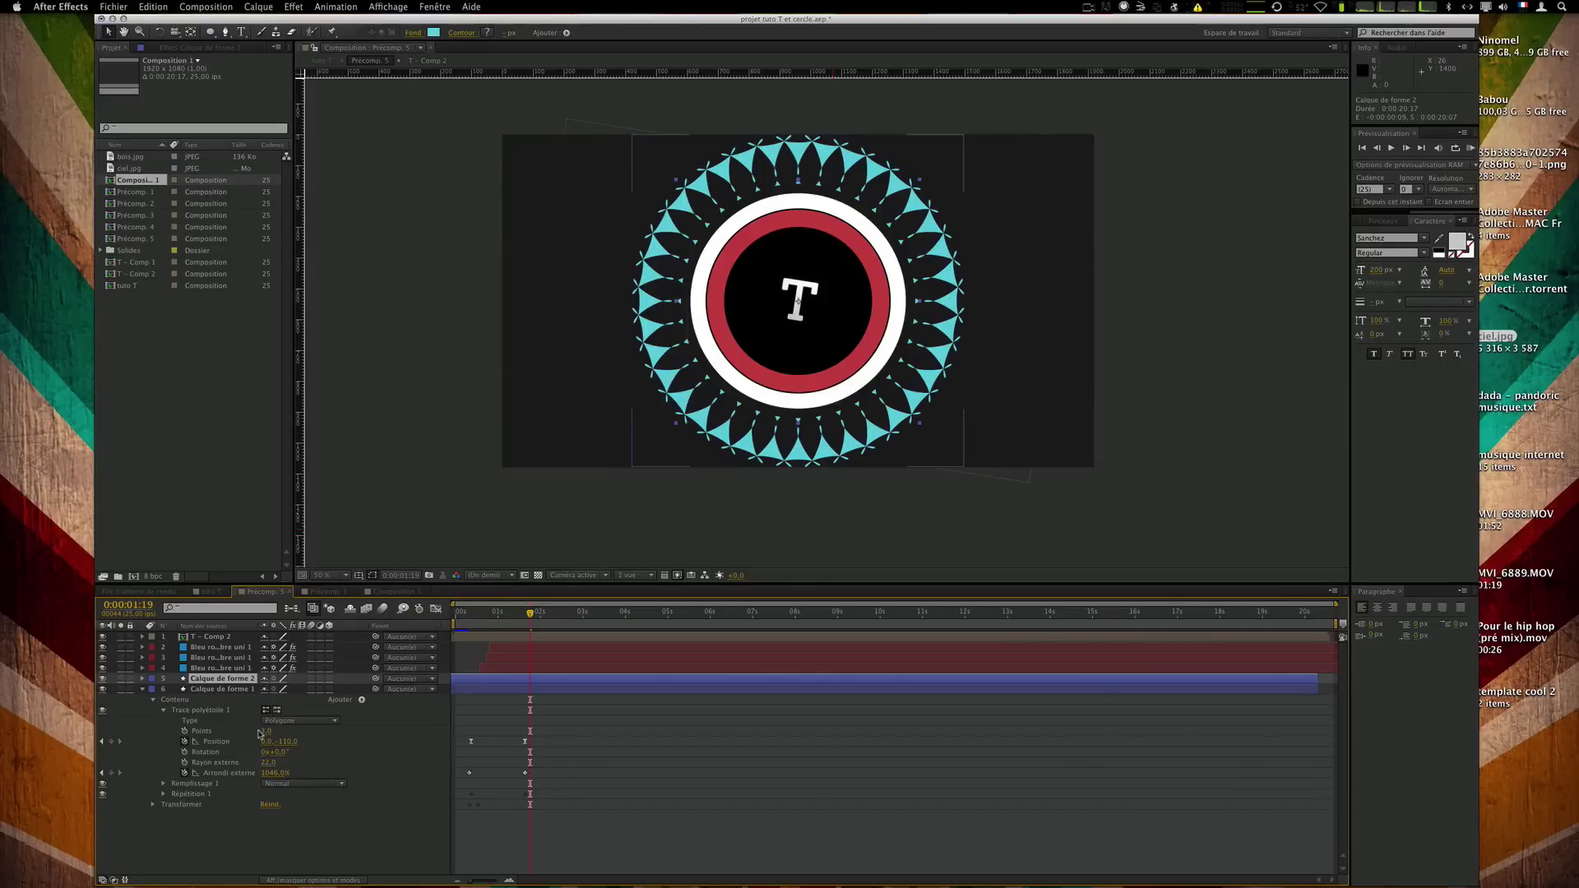
{"action": "mouse_move", "coordinate": [281, 752]}
{"action": "left_mouse_down"}
{"action": "mouse_move", "coordinate": [368, 753]}
{"action": "mouse_move", "coordinate": [251, 753]}
{"action": "left_mouse_up"}
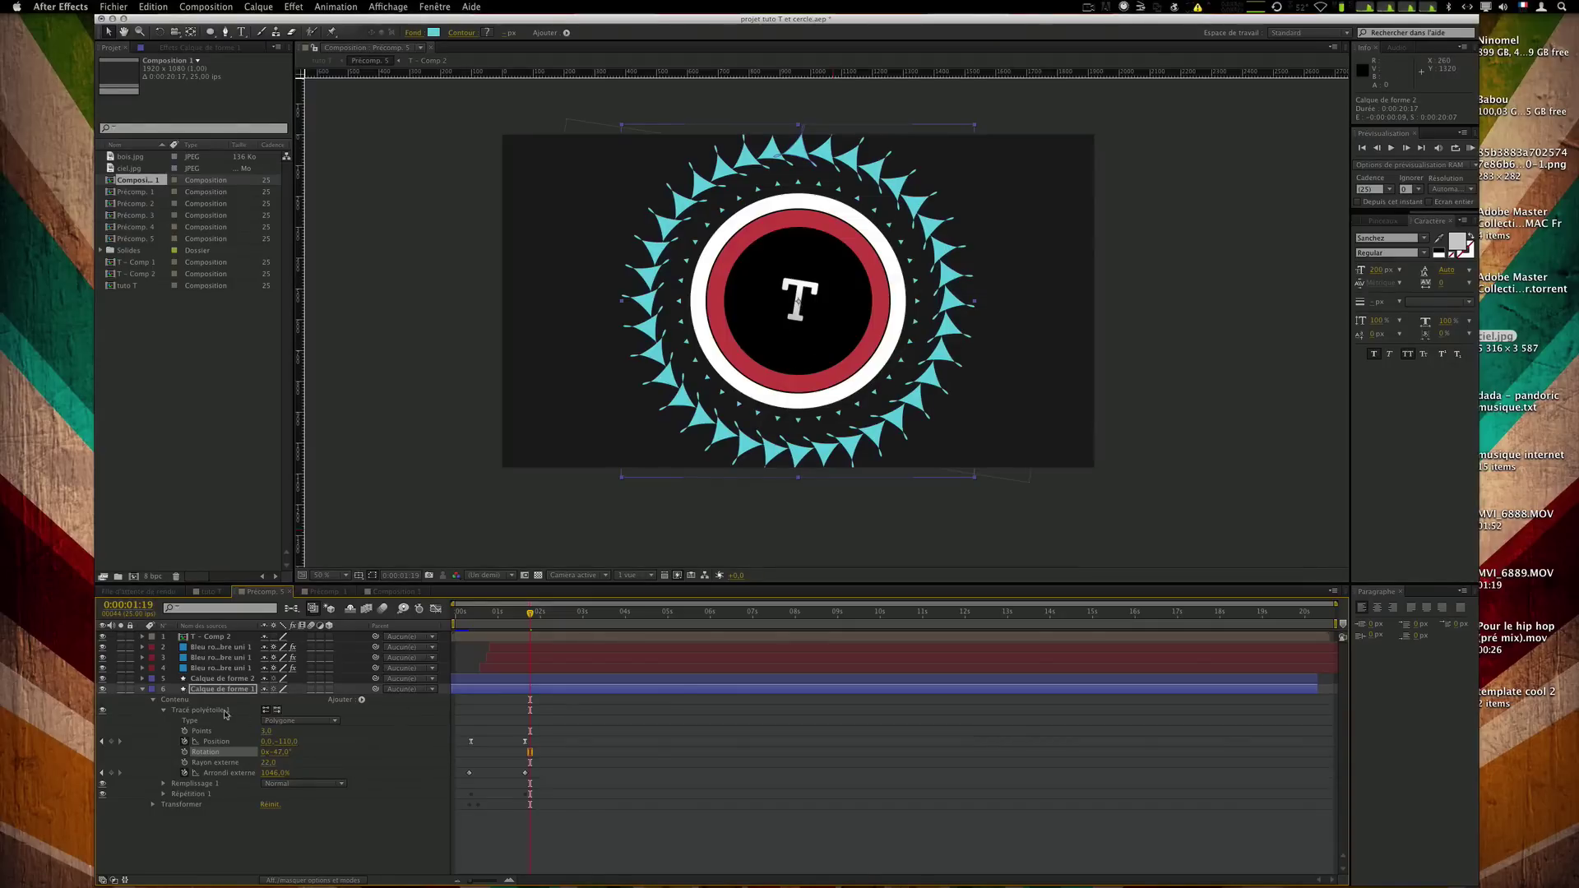
Try rotating the whole Calque de forme 1 layer at two points in time, undoing each test.
{"action": "key", "text": "r"}
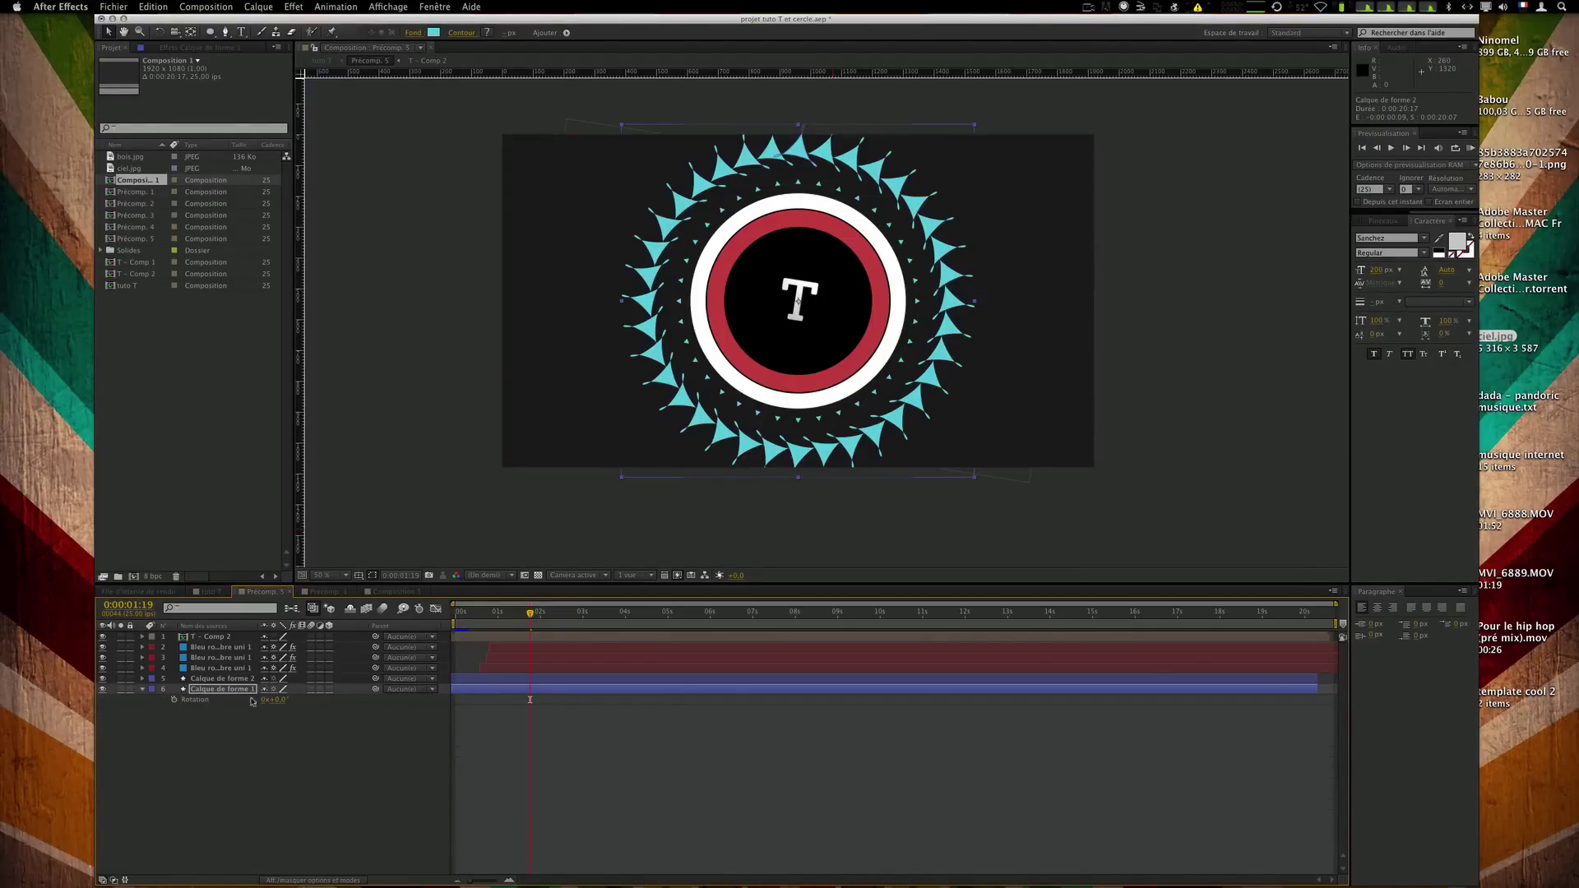
{"action": "left_click_drag", "start_coordinate": [275, 700], "coordinate": [402, 705]}
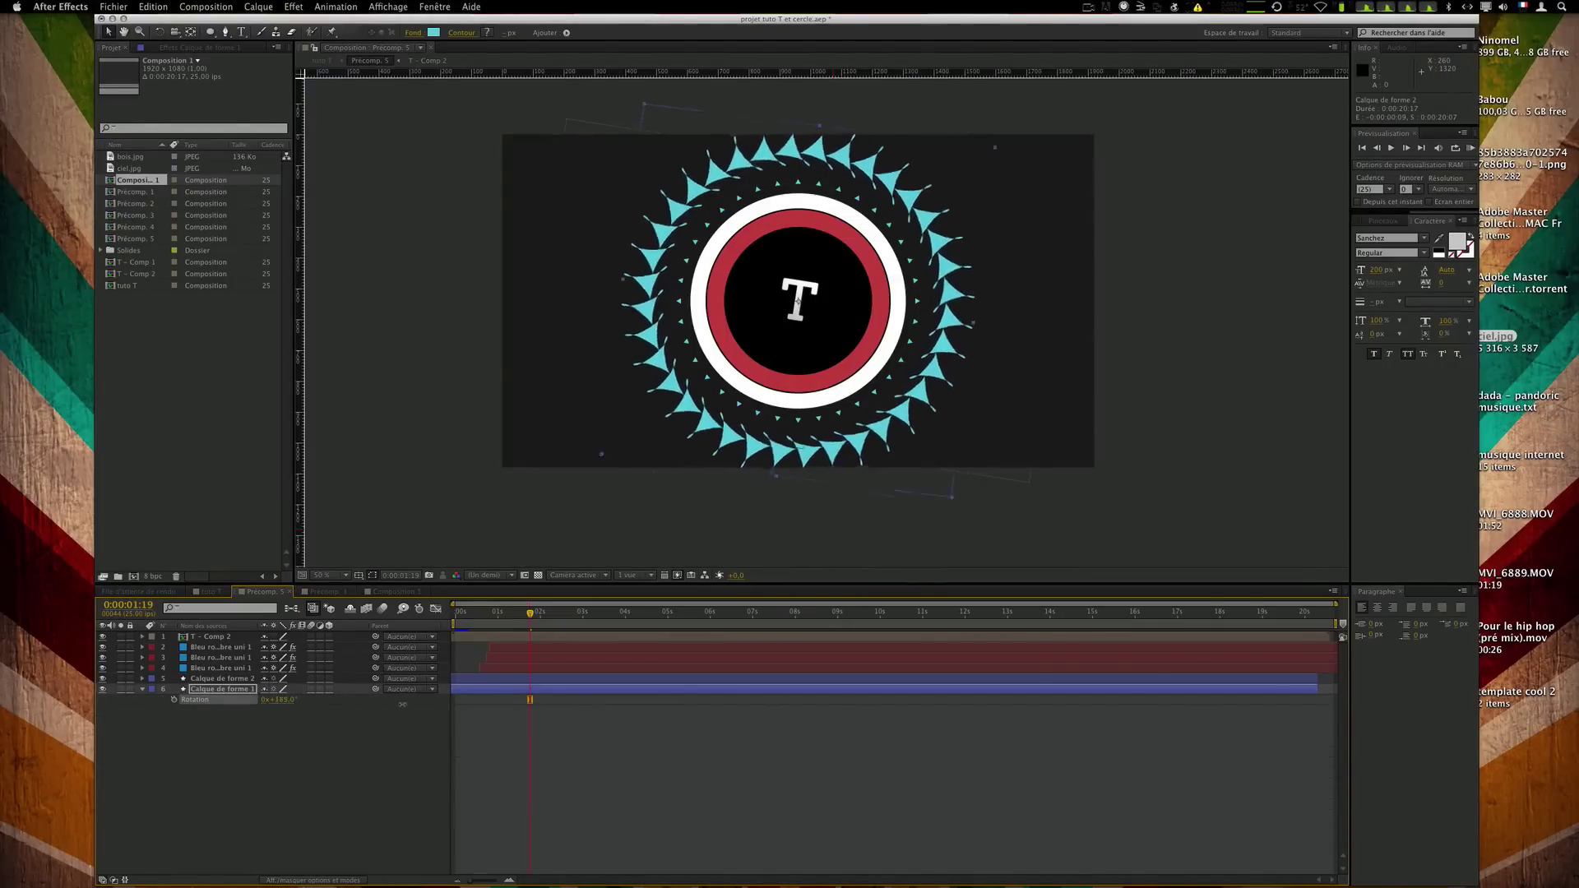
{"action": "key", "text": "super+z"}
{"action": "left_click_drag", "start_coordinate": [530, 613], "coordinate": [473, 624]}
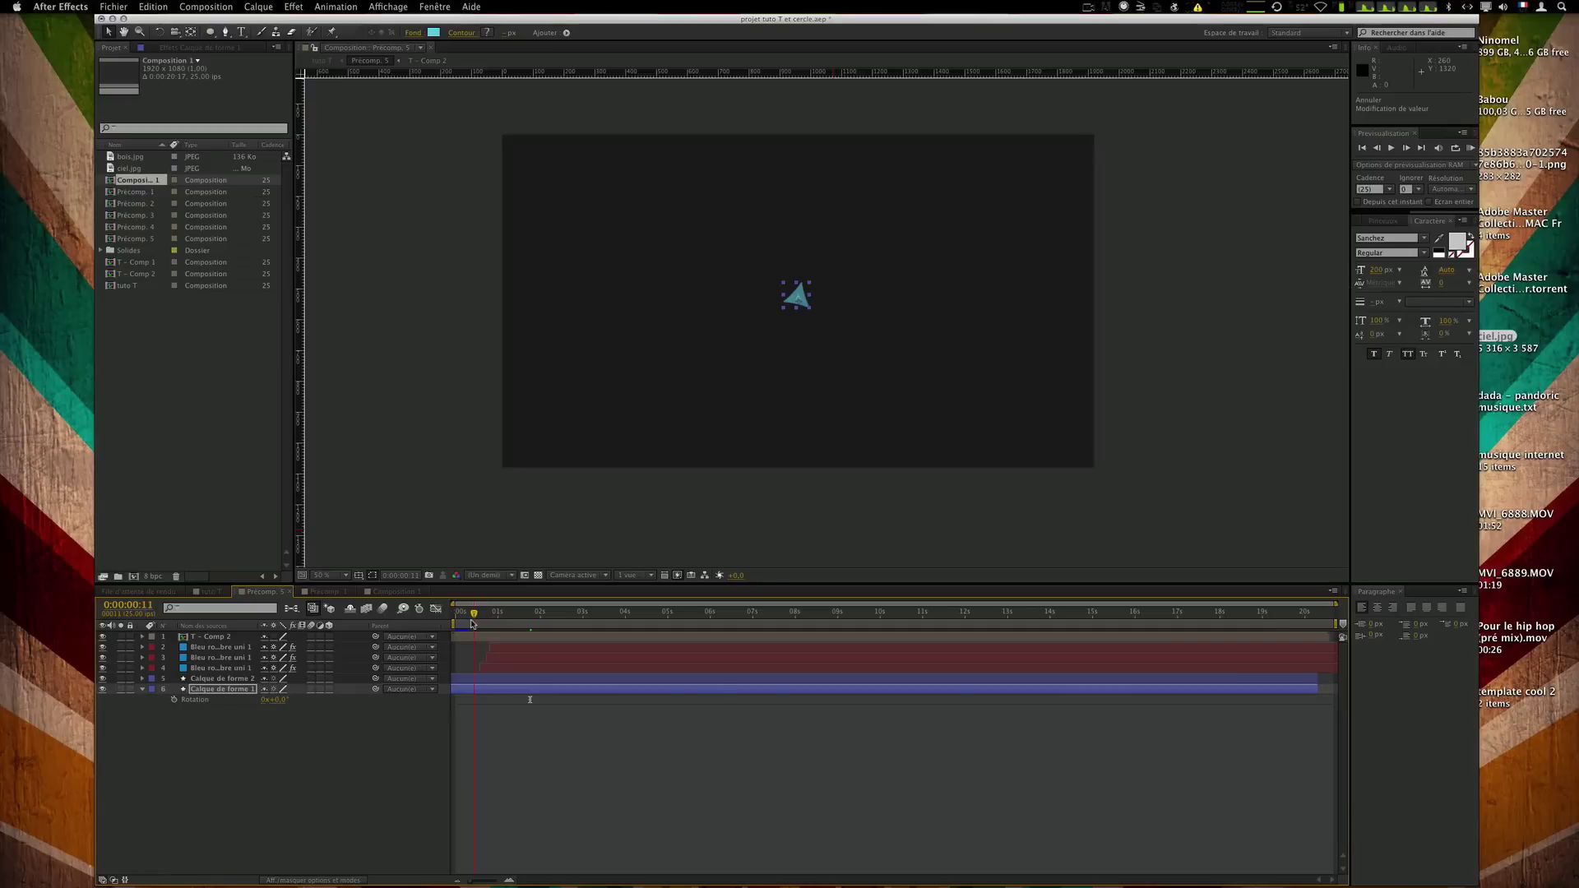
{"action": "left_click_drag", "start_coordinate": [277, 701], "coordinate": [339, 702]}
{"action": "key", "text": "super+z"}
Keyframe the rotation of Calque de forme 1 from 0° at the start to 50° at 0:00:16:00 and preview it.
{"action": "left_click", "coordinate": [457, 631]}
{"action": "left_click", "coordinate": [175, 700]}
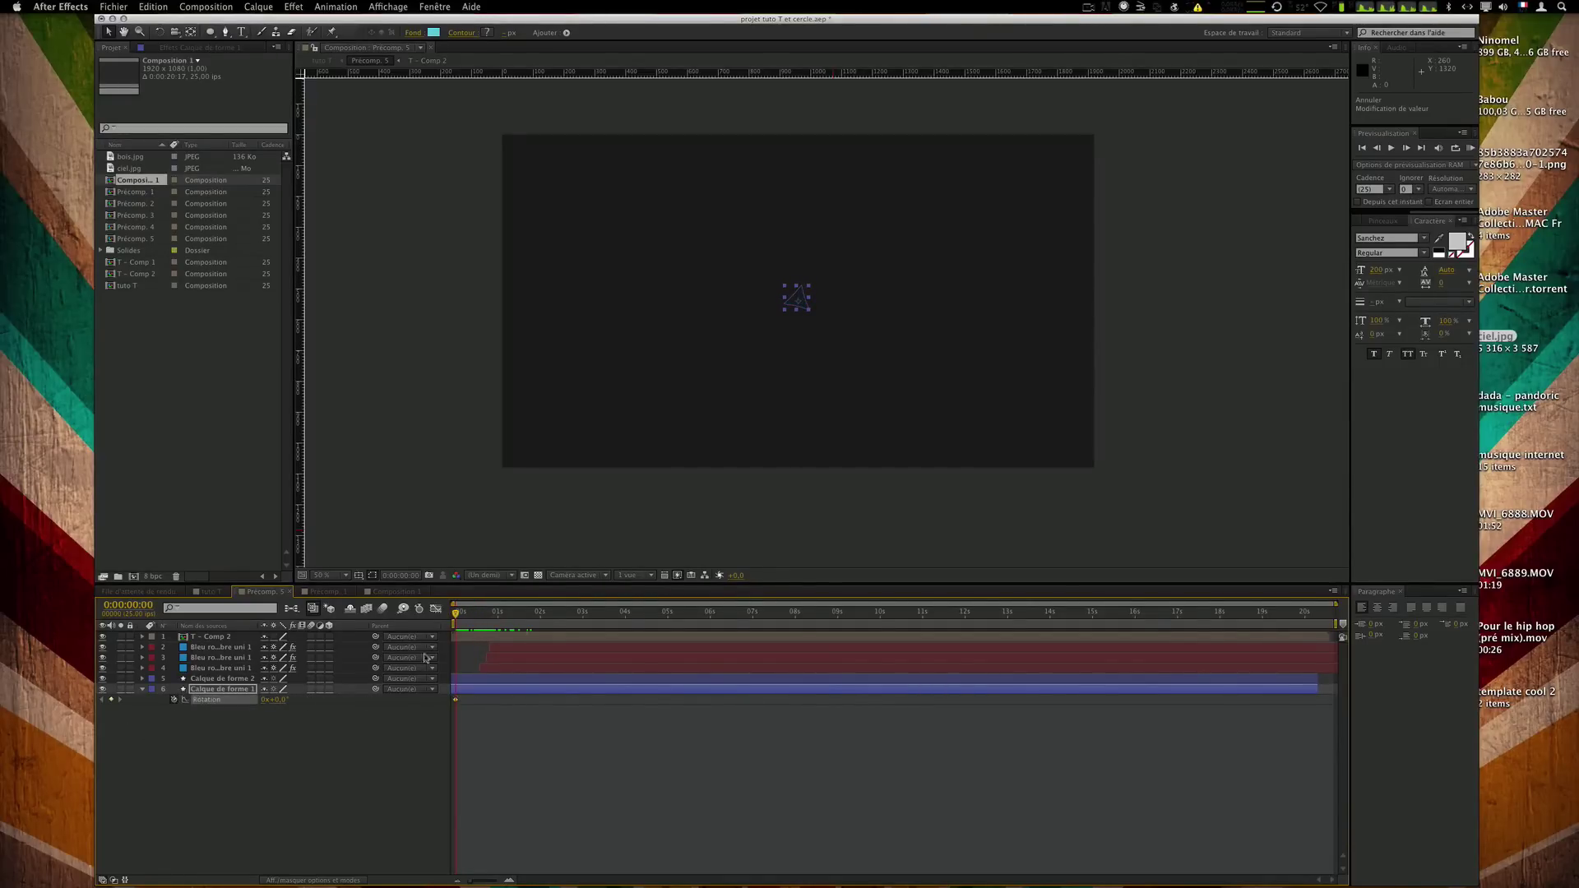
{"action": "left_click", "coordinate": [1135, 613]}
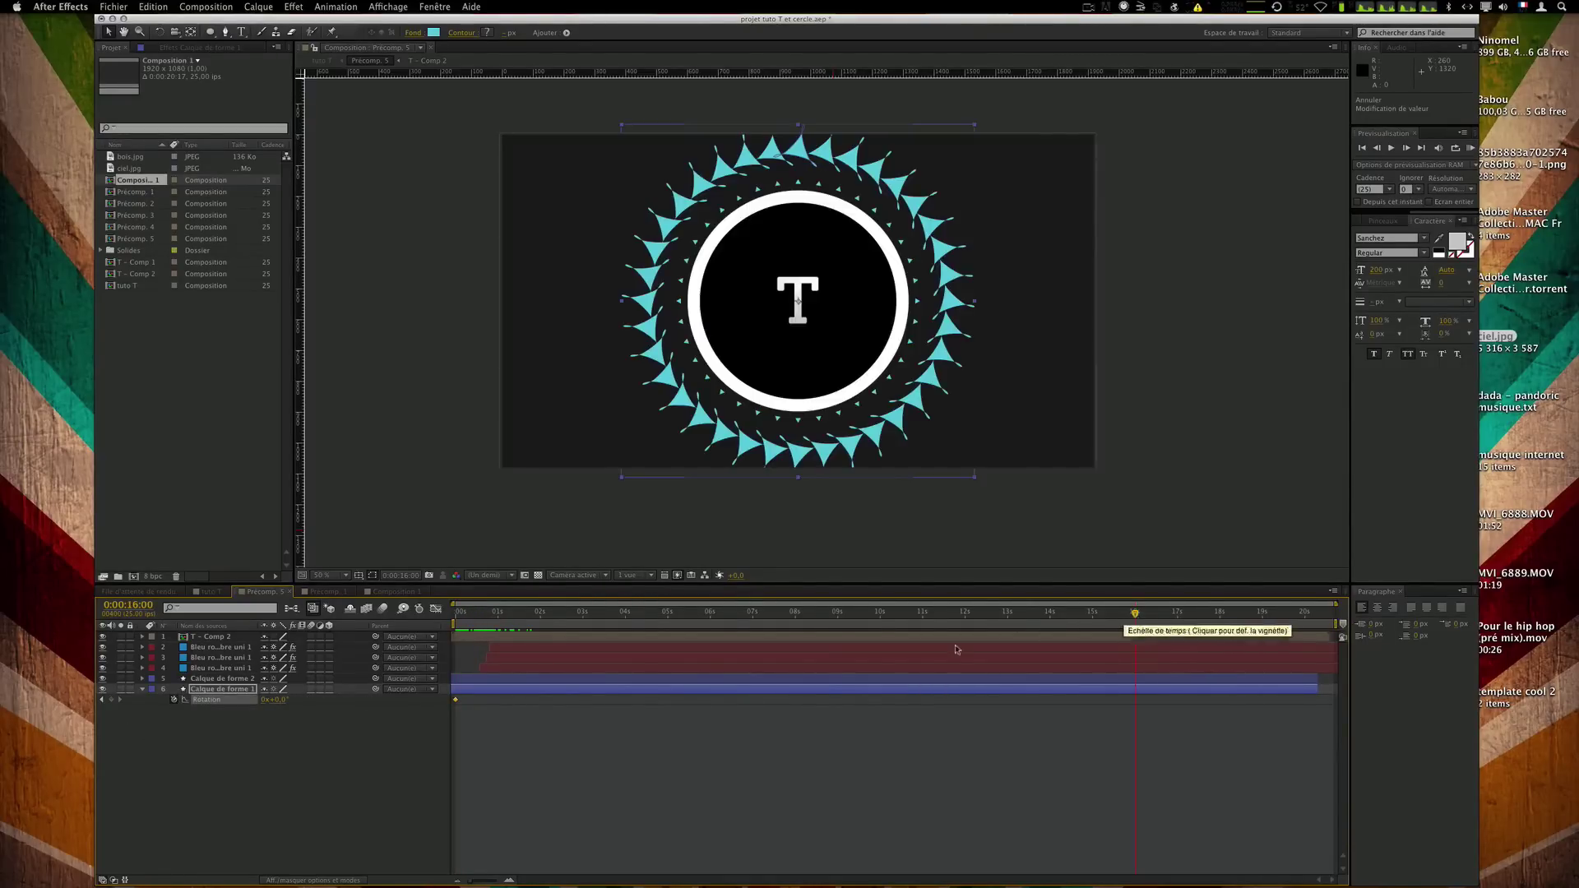
{"action": "left_click", "coordinate": [278, 700]}
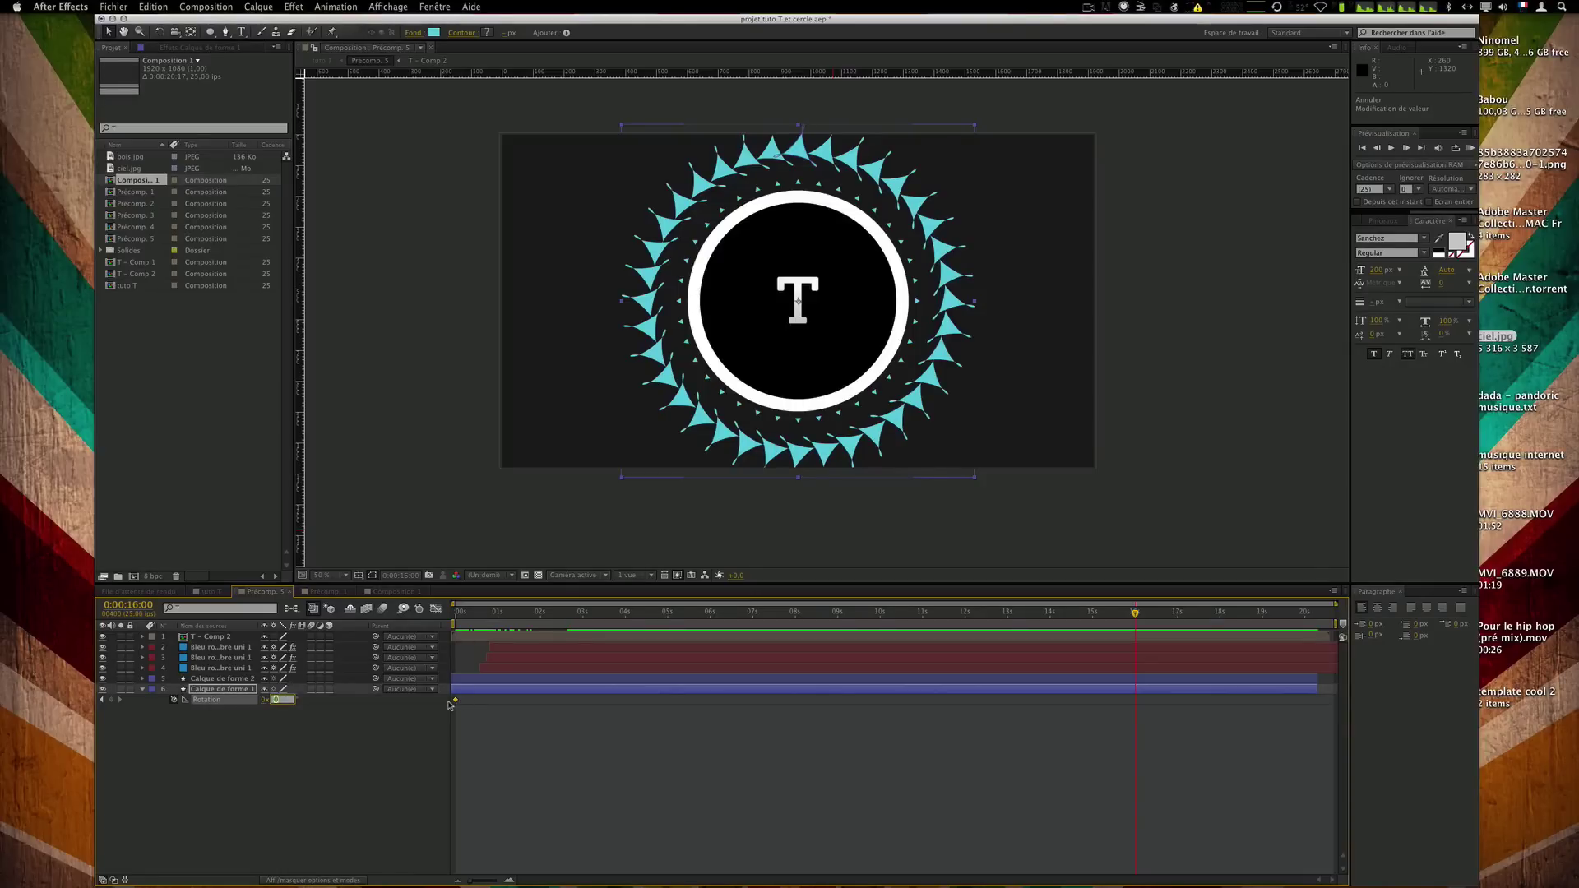
{"action": "type", "text": "50"}
{"action": "key", "text": "Return"}
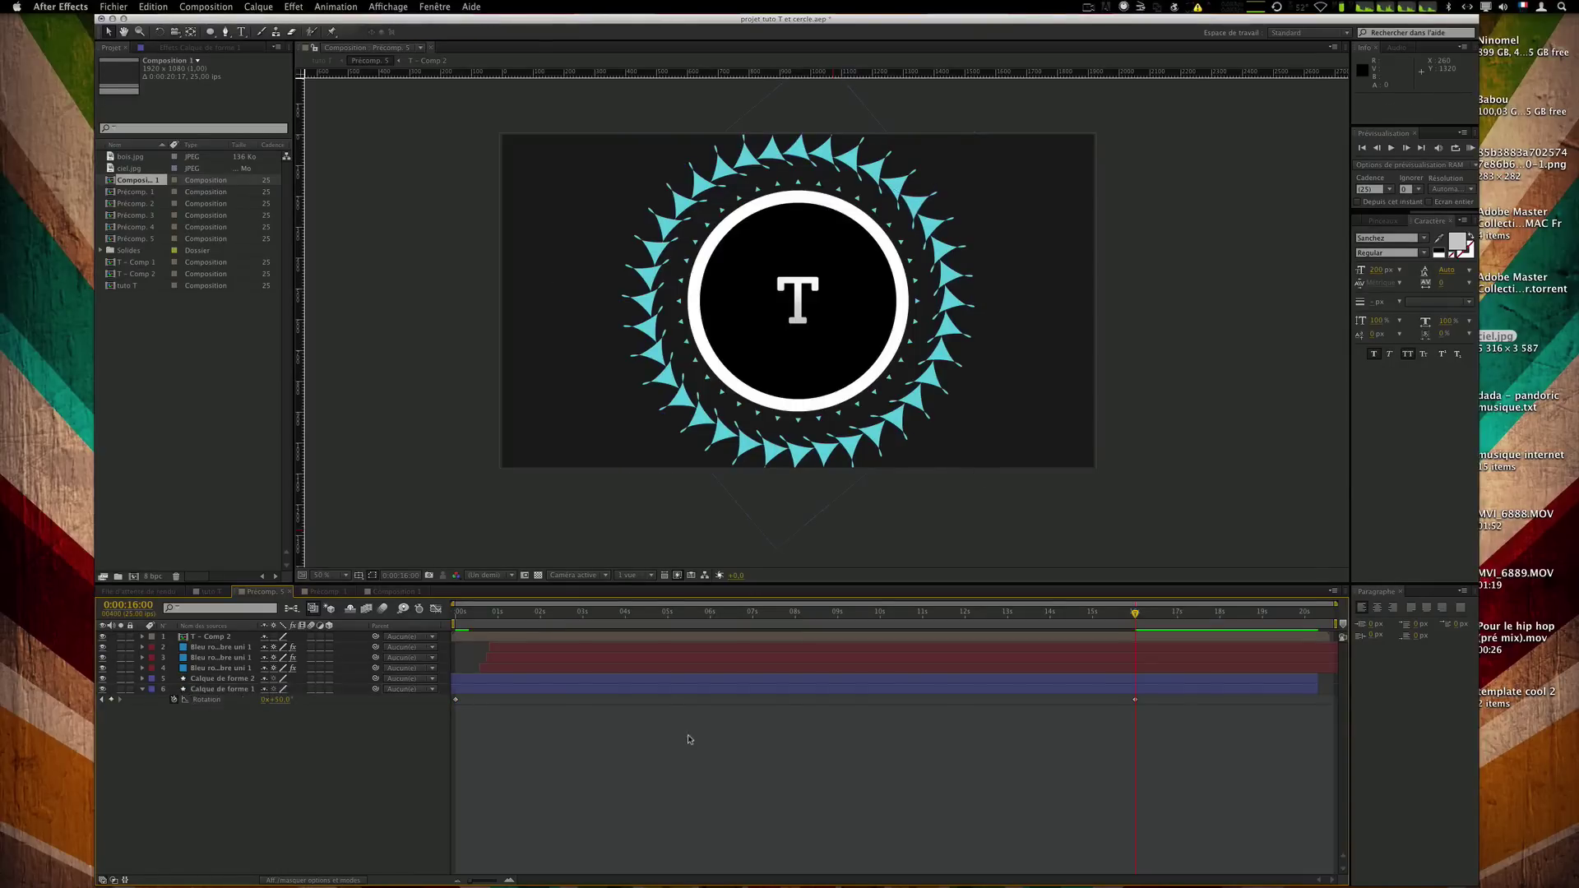
{"action": "key", "text": "KP_0"}
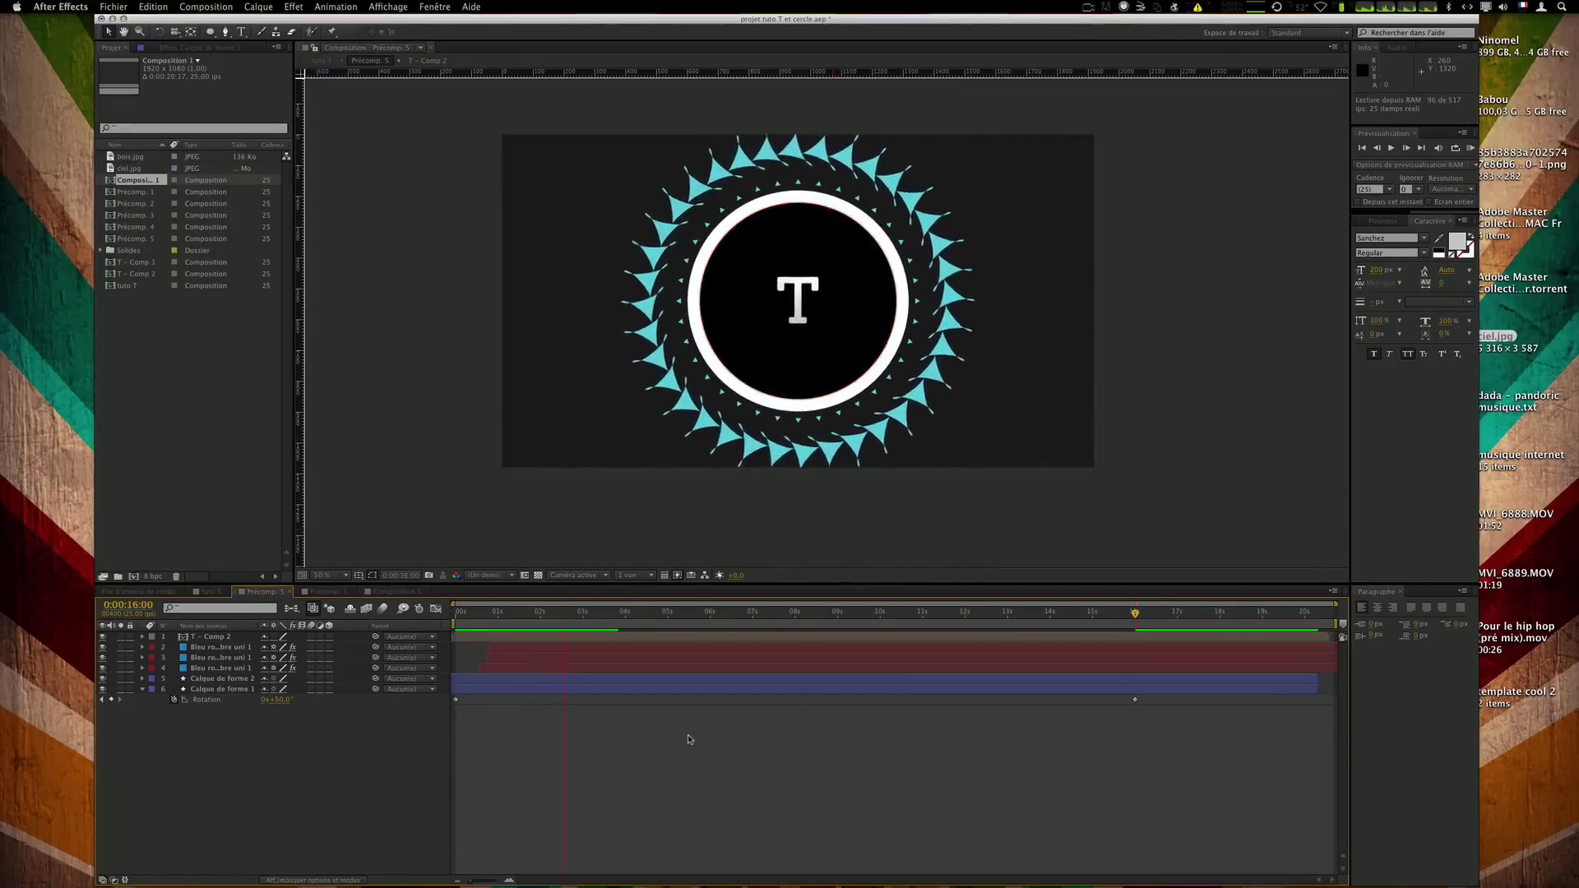
Keyframe the rotation of Calque de forme 2 from 0° at the start to -70° at 0:00:16:00 and preview it.
{"action": "left_click", "coordinate": [492, 684]}
{"action": "key", "text": "u"}
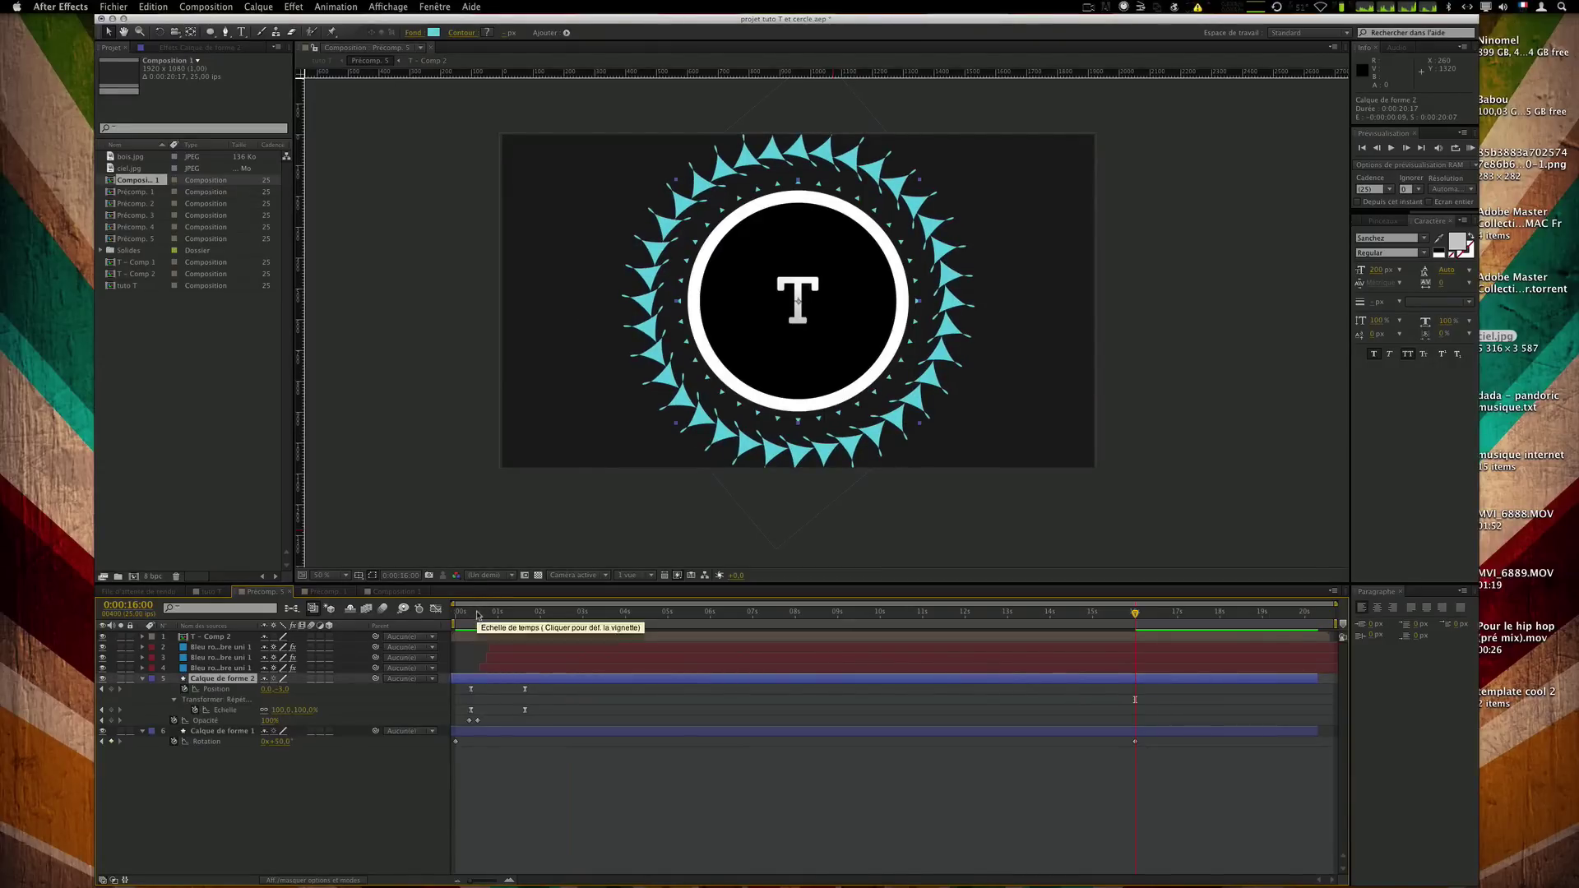
{"action": "key", "text": "r"}
{"action": "key", "text": "Home"}
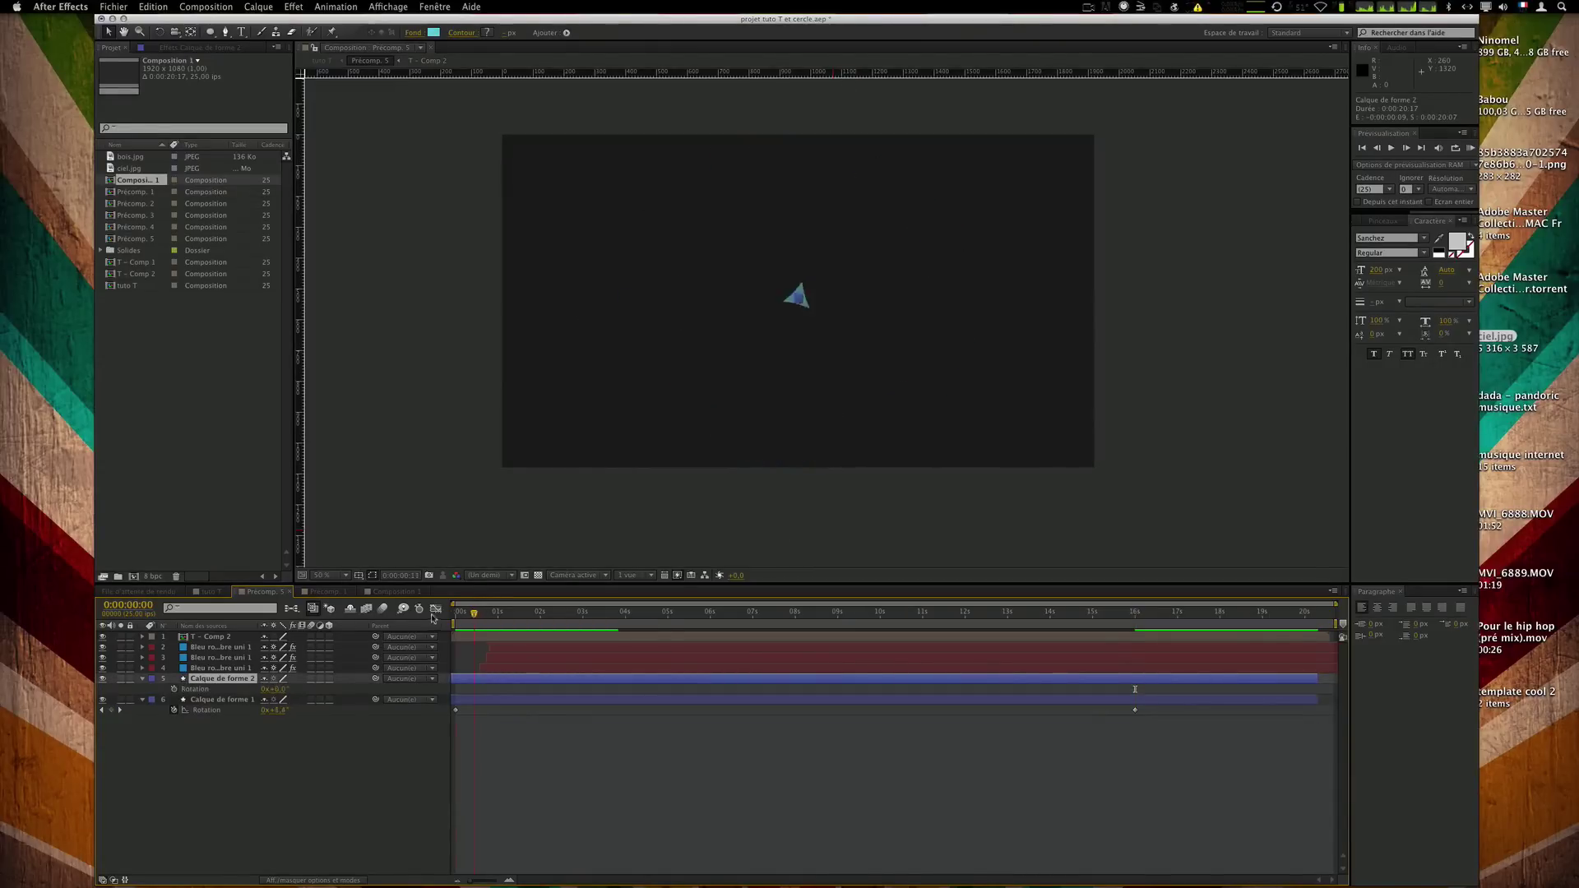
{"action": "left_click", "coordinate": [173, 690]}
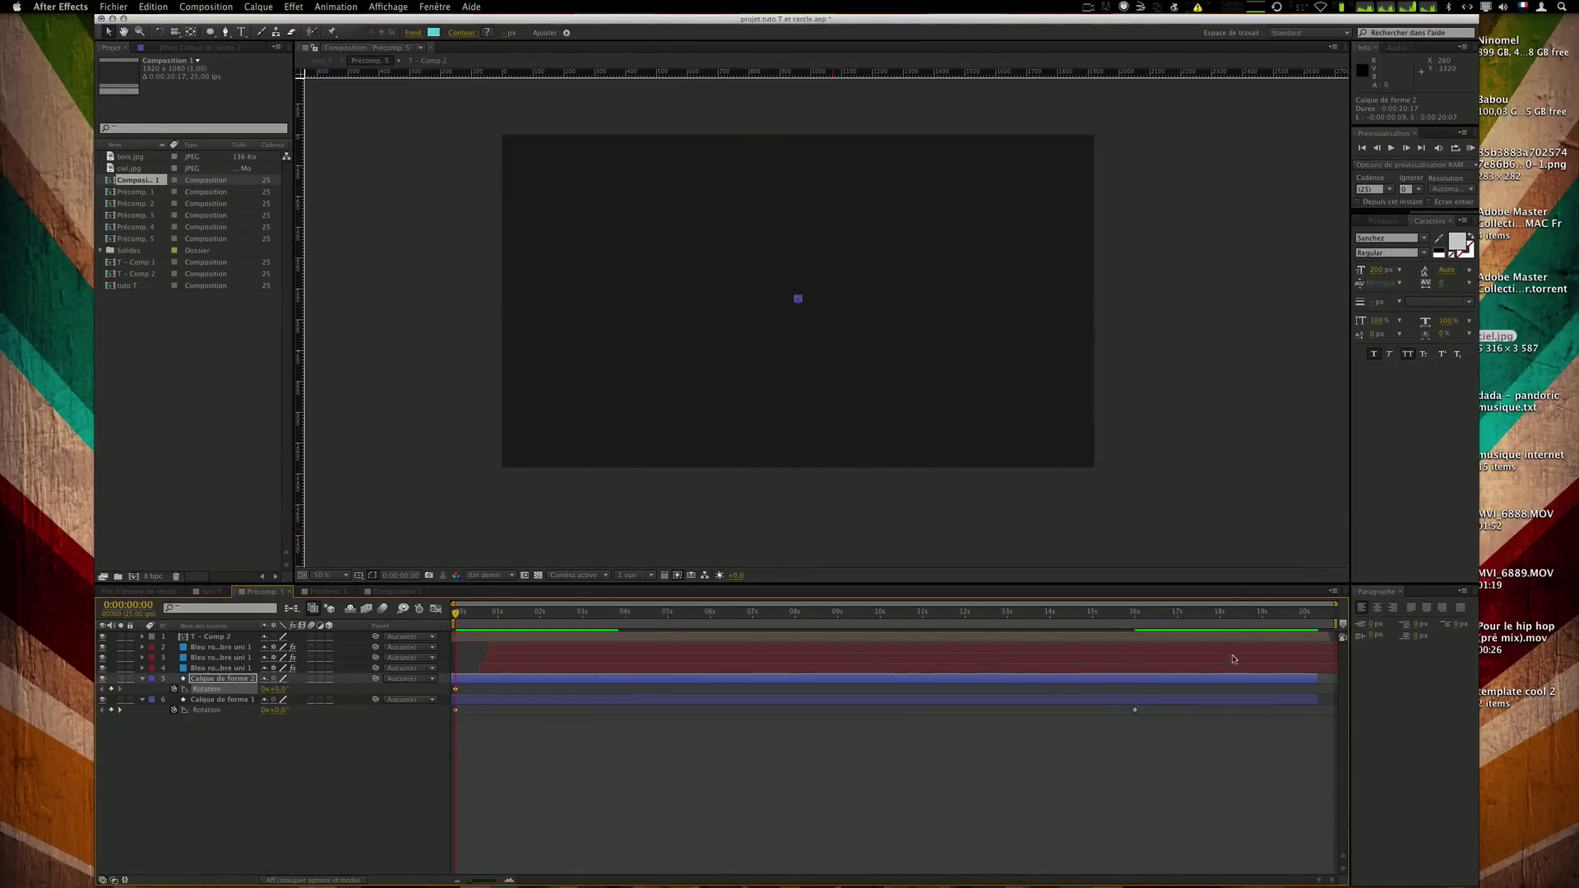
{"action": "left_click", "coordinate": [1135, 626]}
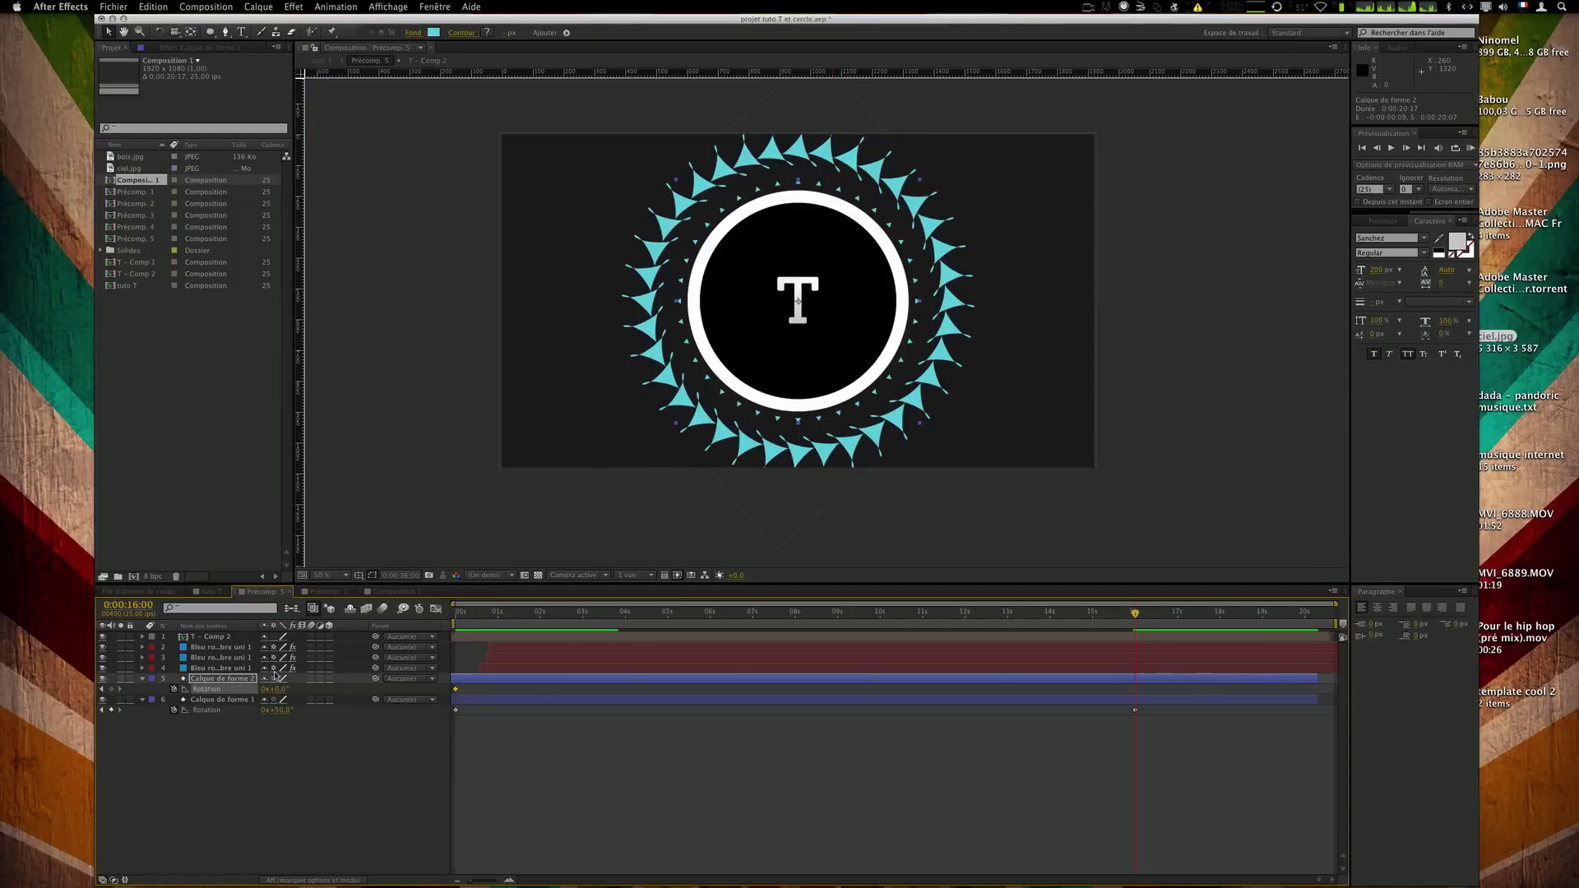
{"action": "left_click", "coordinate": [279, 689]}
{"action": "key", "text": "Return"}
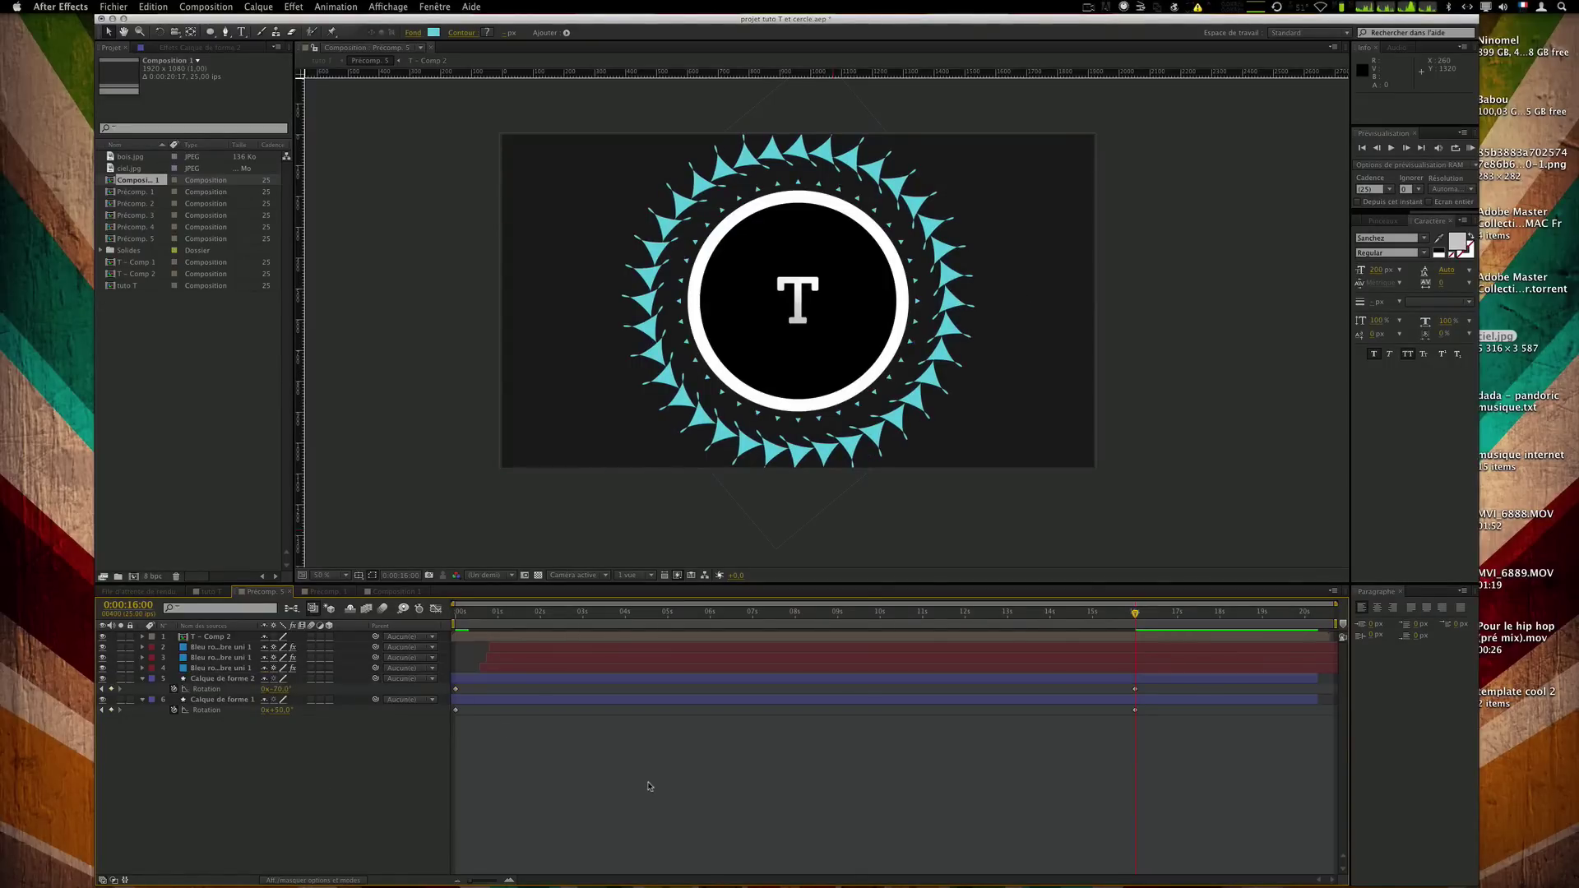
{"action": "left_click", "coordinate": [649, 785]}
{"action": "key", "text": "KP_0"}
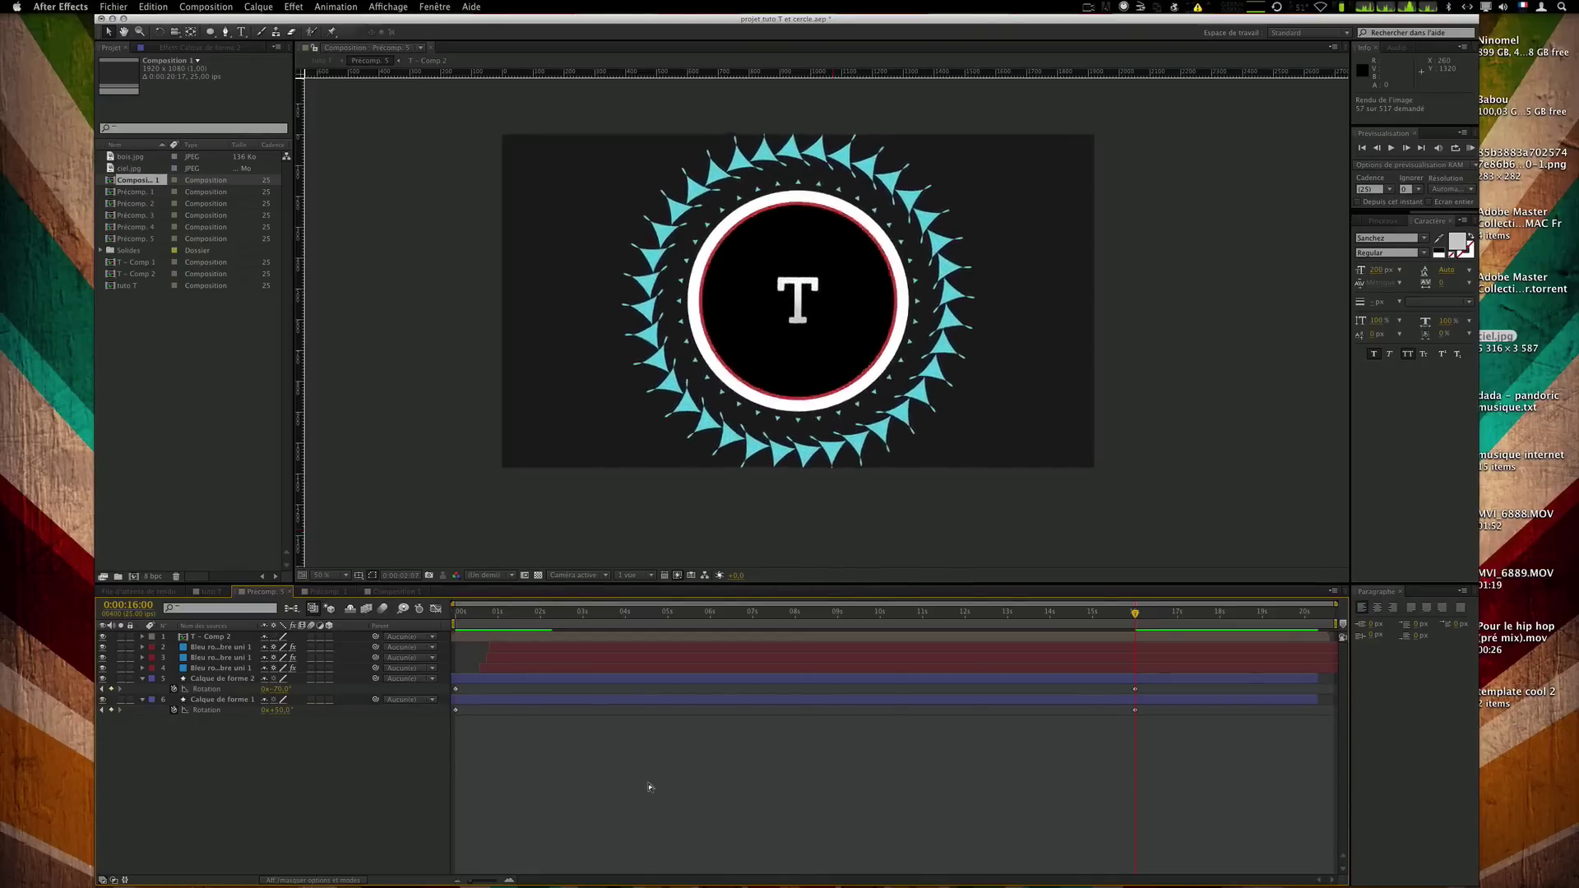
{"action": "key", "text": "space"}
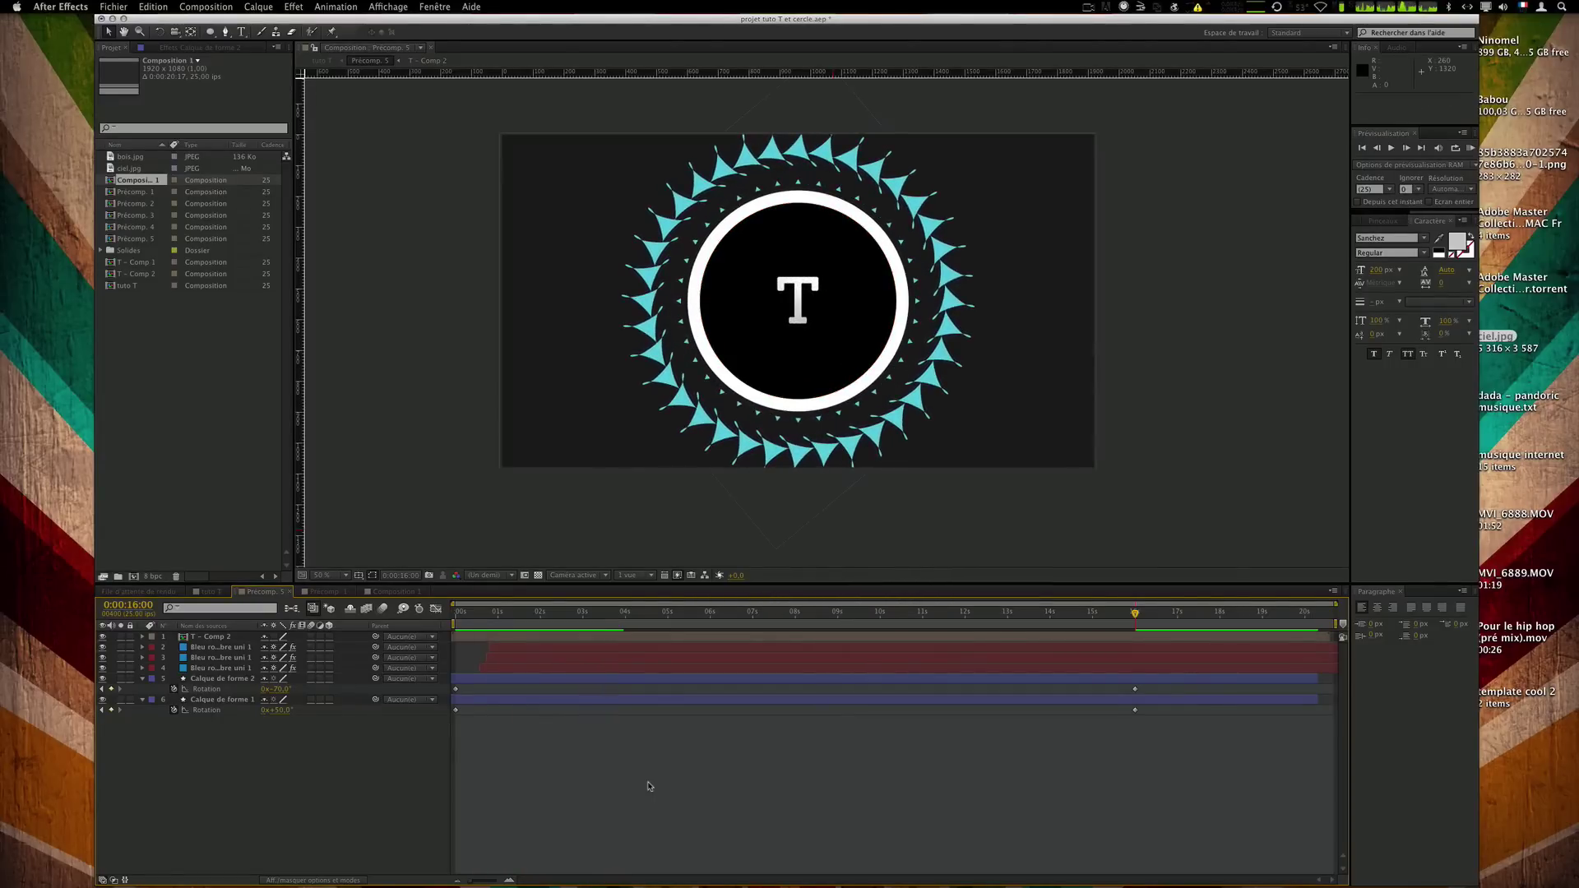
Set the polygon Position keyframe of Calque de forme 2 at 0:00:01:16 to 0, -11, preview it and collapse both shape layers.
{"action": "left_click", "coordinate": [531, 678]}
{"action": "key", "text": "p"}
{"action": "key", "text": "p"}
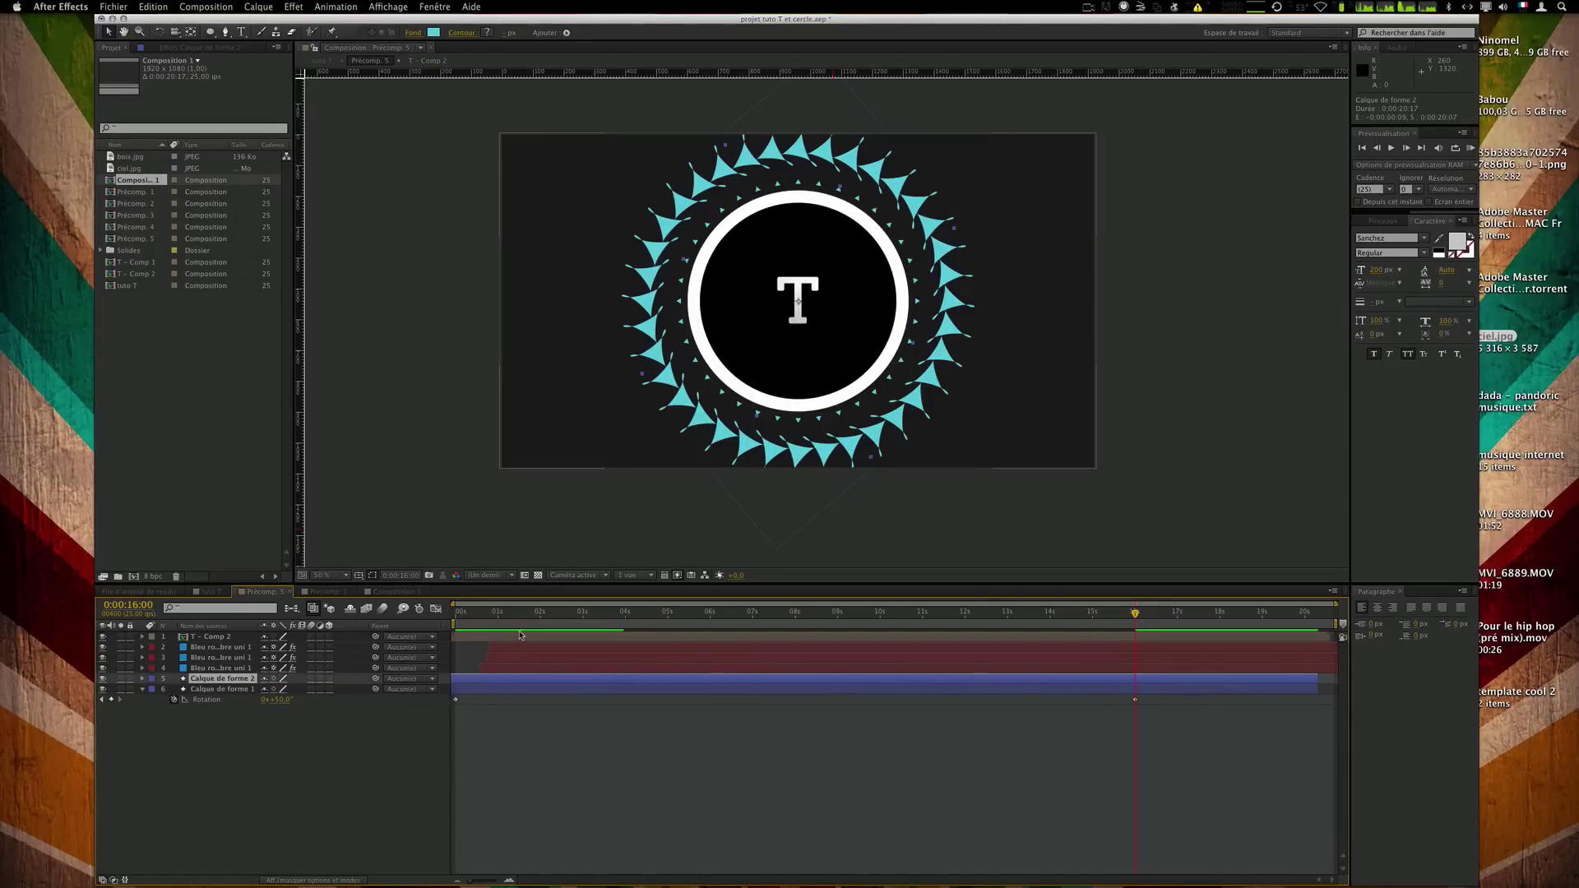
{"action": "key", "text": "u"}
{"action": "left_click", "coordinate": [523, 618]}
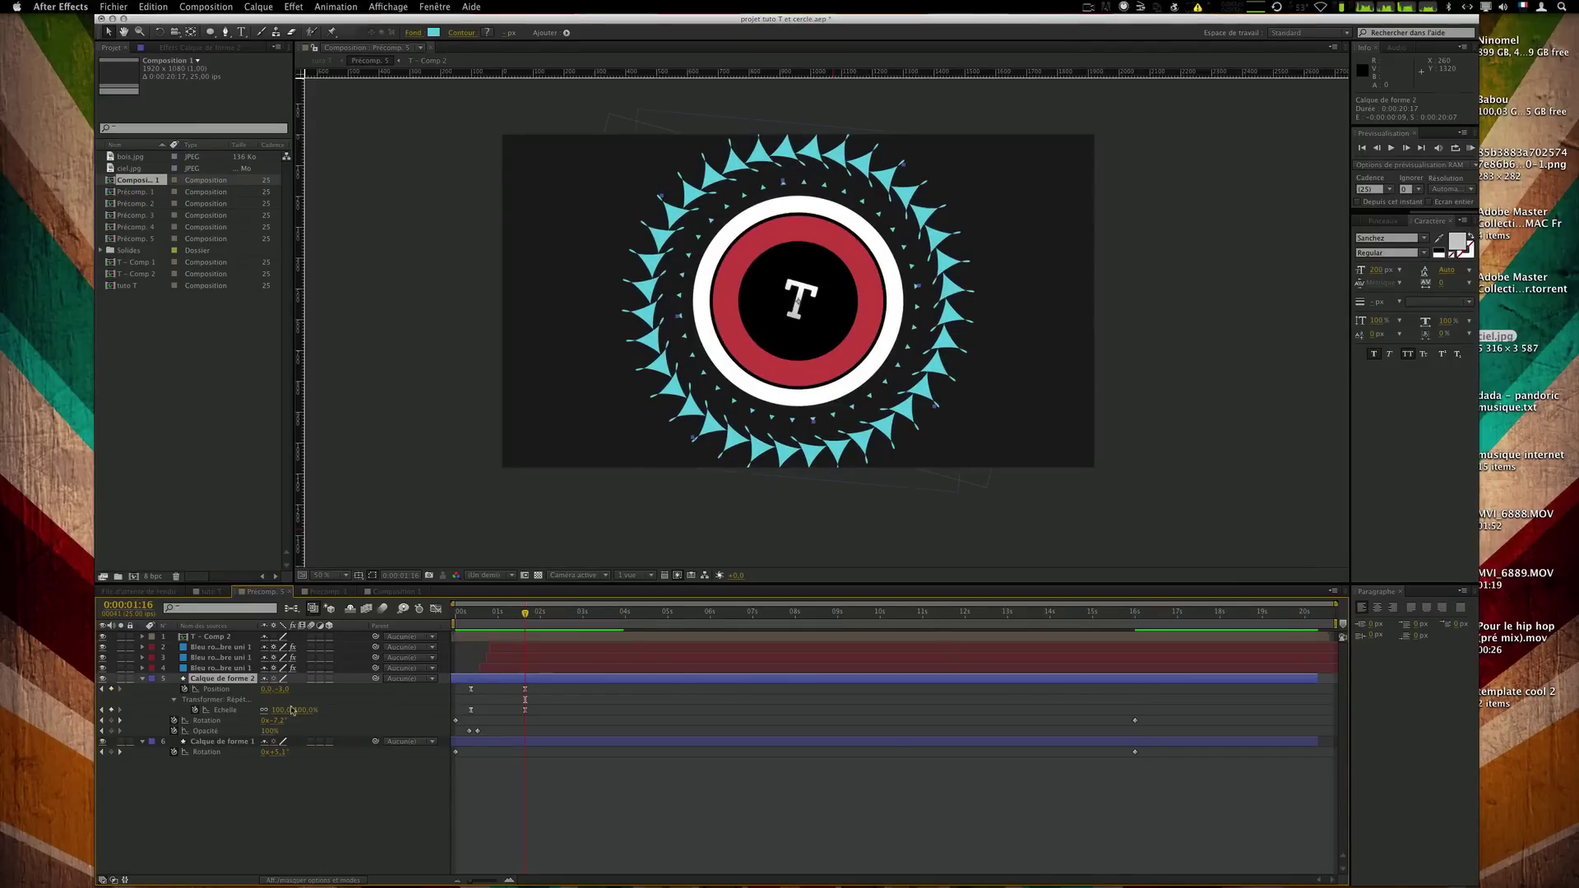
{"action": "left_click_drag", "start_coordinate": [282, 690], "coordinate": [278, 690]}
{"action": "left_click", "coordinate": [751, 787]}
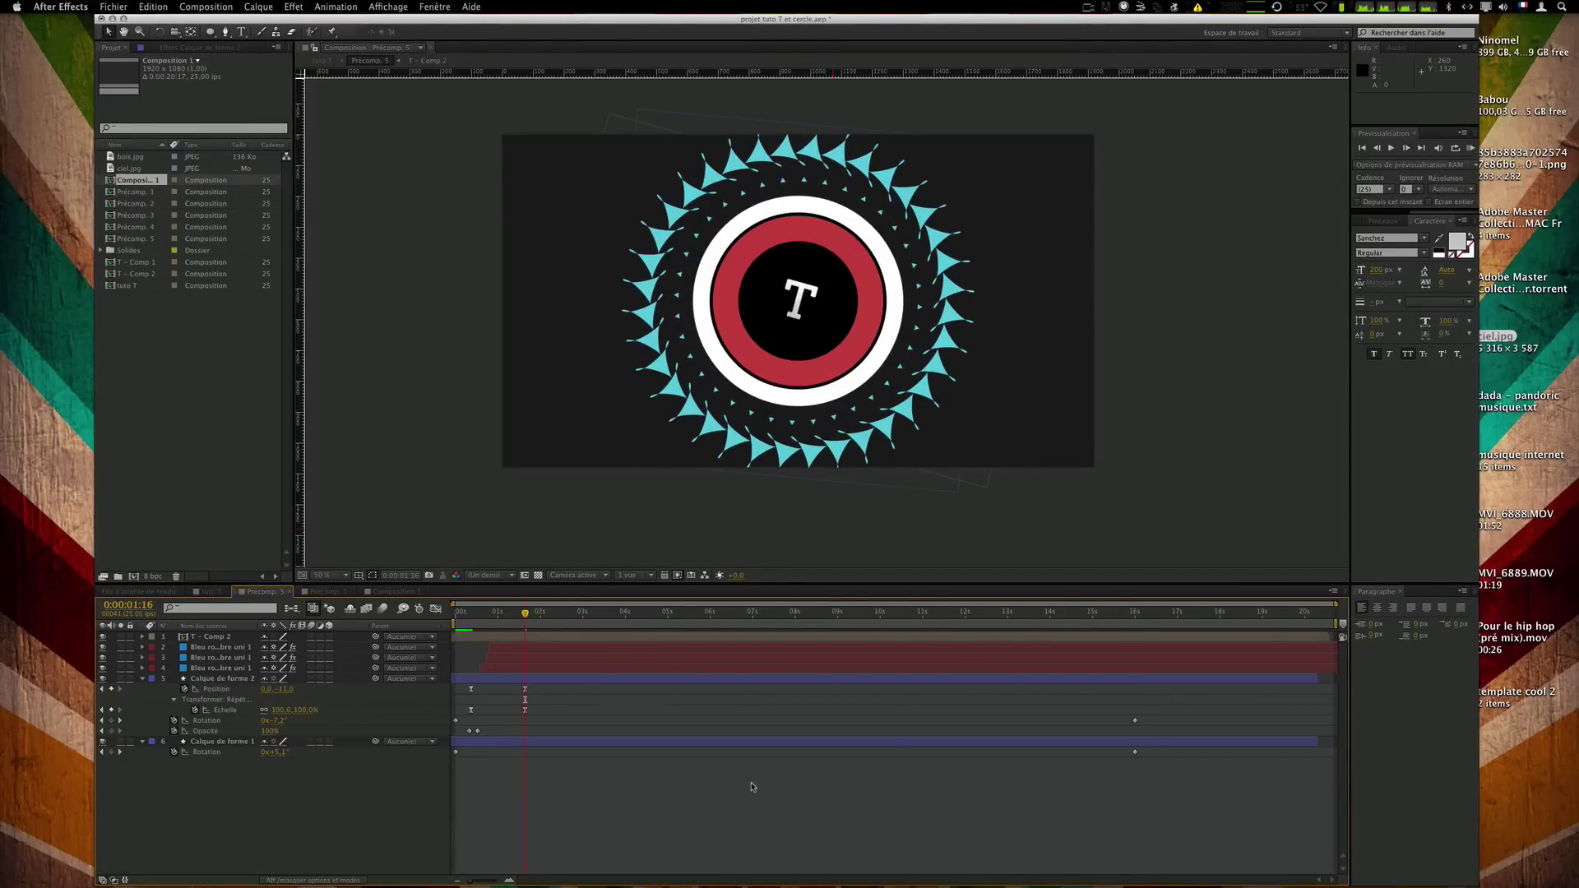
{"action": "key", "text": "space"}
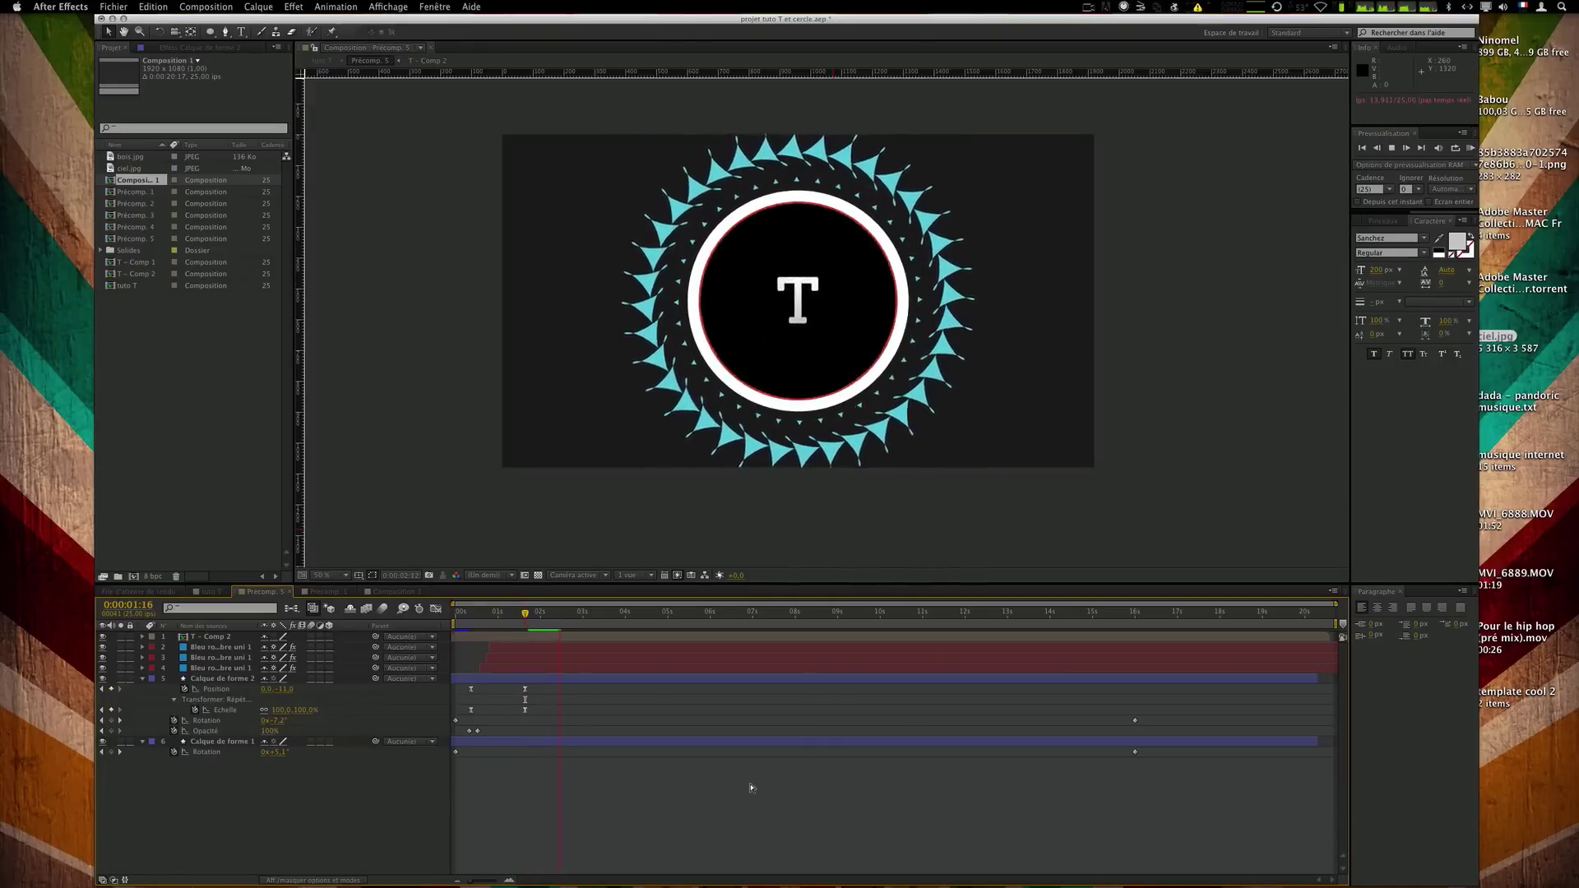
{"action": "key", "text": "space"}
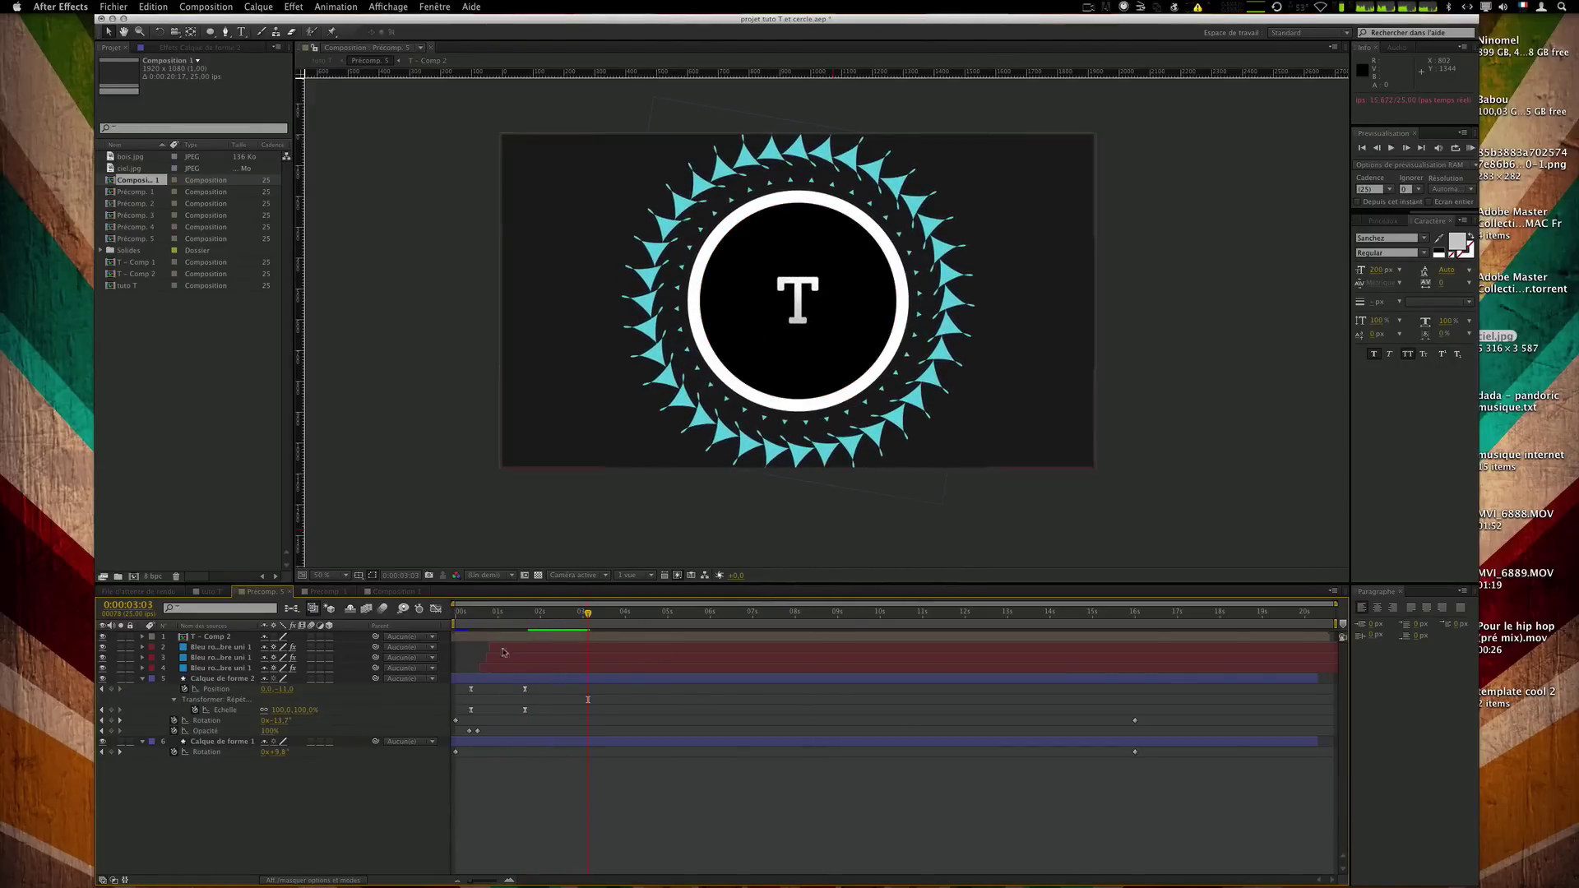
{"action": "left_click_drag", "start_coordinate": [469, 613], "coordinate": [527, 619]}
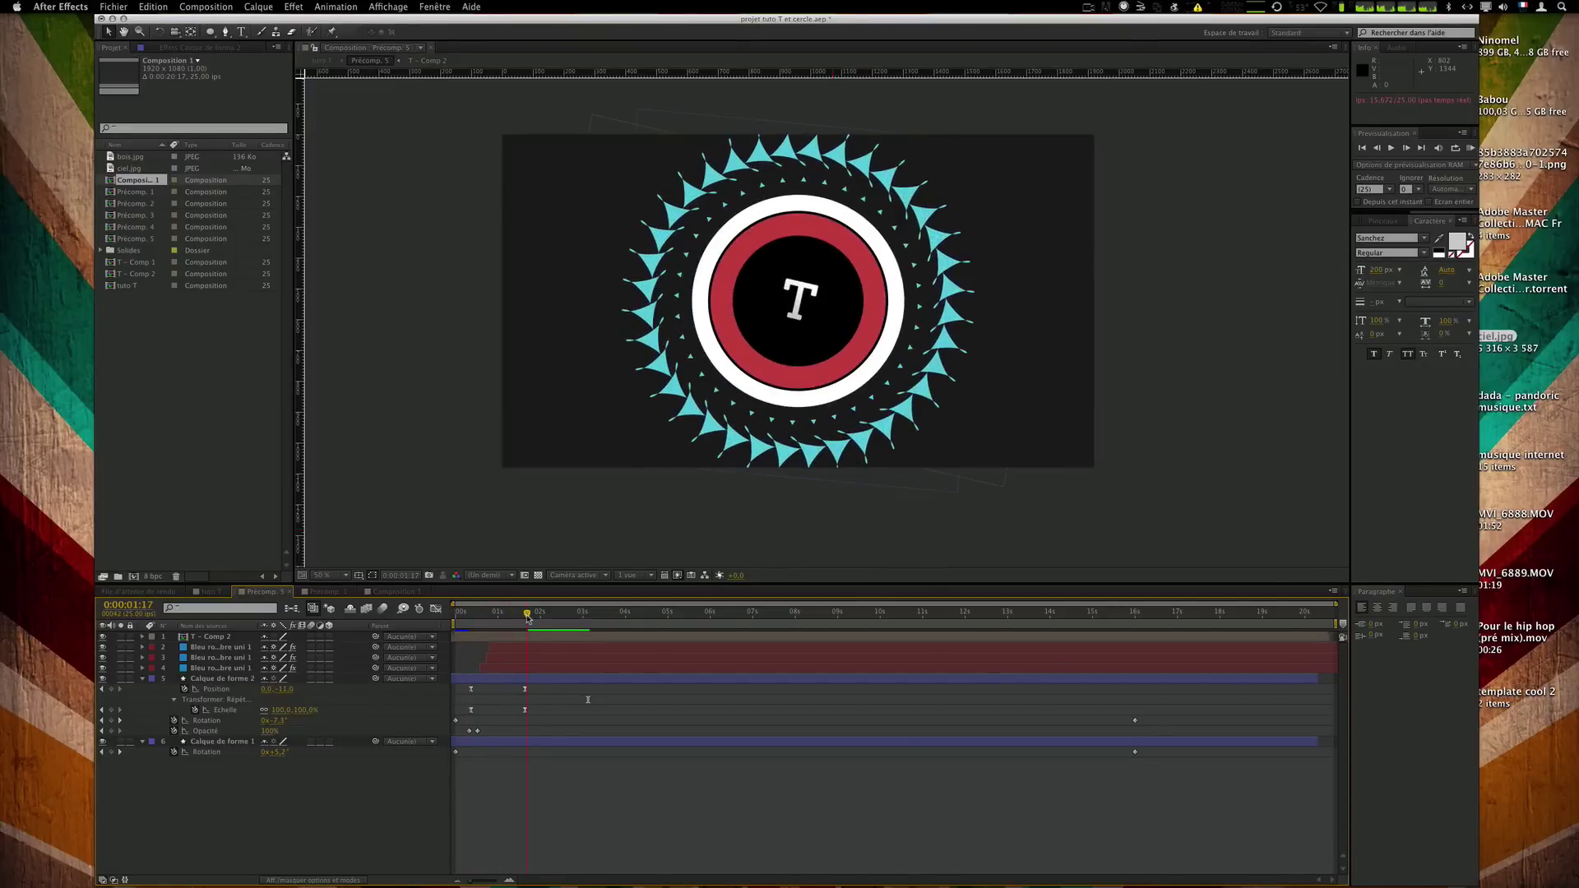
{"action": "left_click", "coordinate": [143, 680]}
{"action": "left_click", "coordinate": [143, 689]}
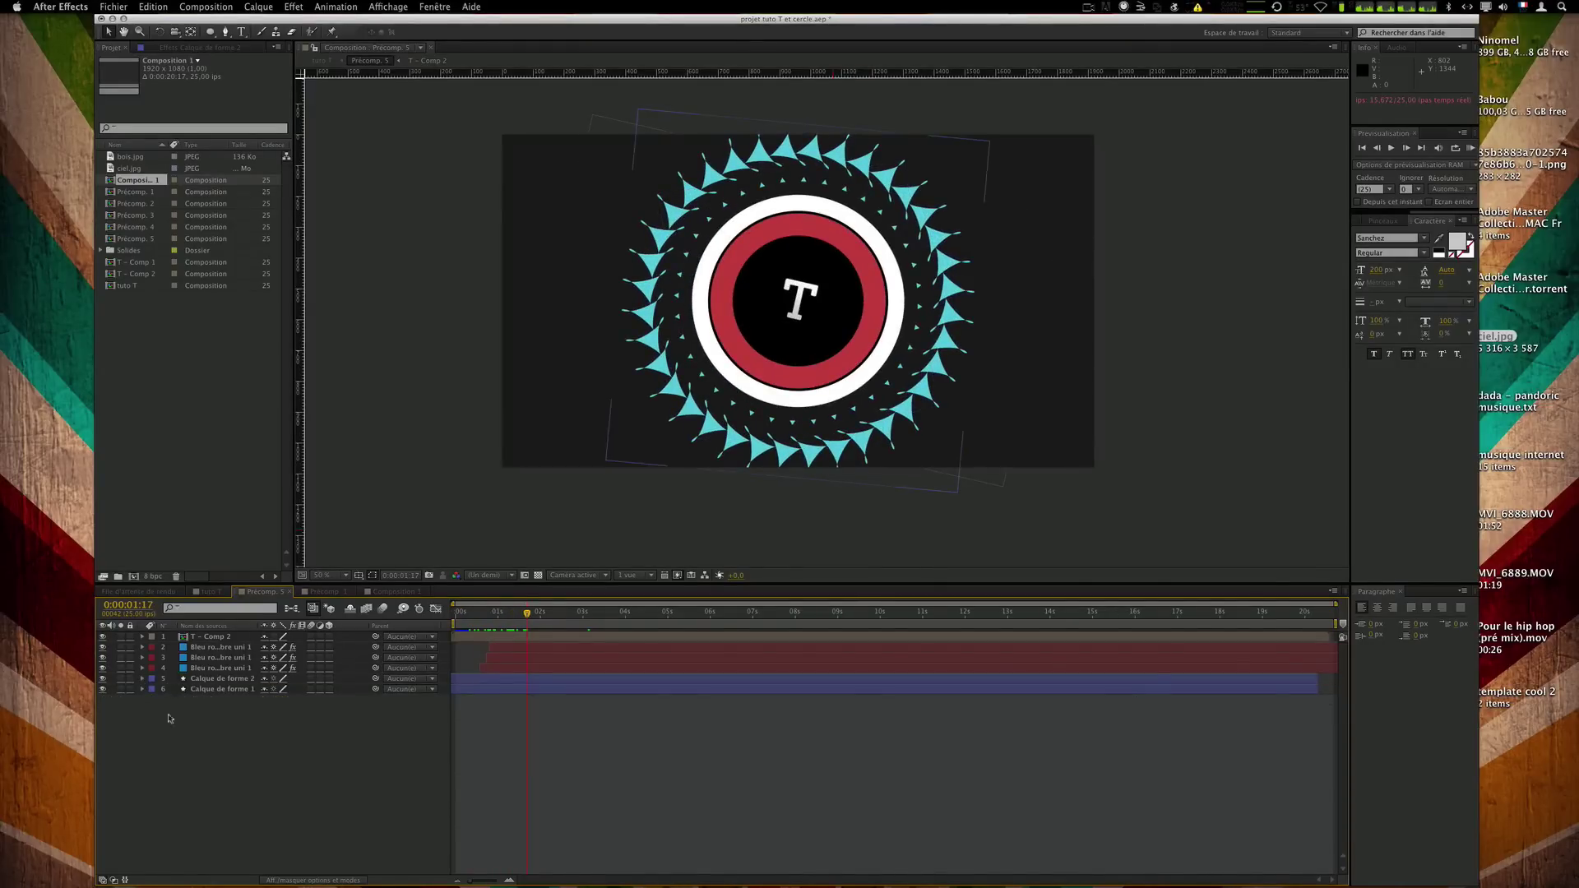
Create a new shape layer with an ellipse path and set the ellipse's size to 774.
{"action": "right_click", "coordinate": [248, 743]}
{"action": "mouse_move", "coordinate": [289, 747]}
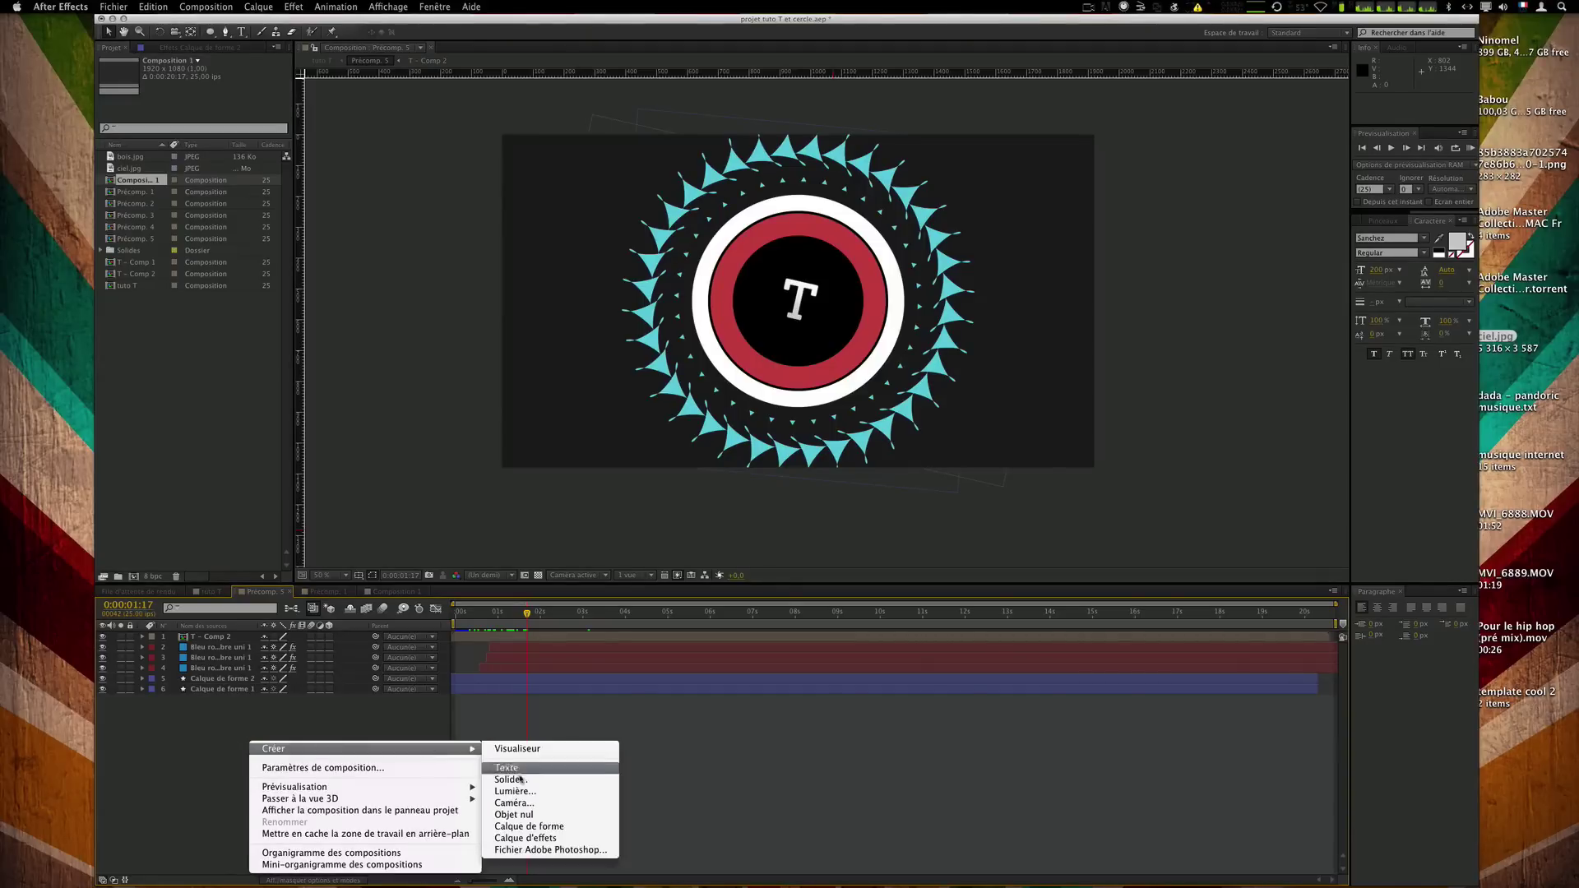
{"action": "left_click", "coordinate": [542, 828]}
{"action": "left_click", "coordinate": [144, 640]}
{"action": "left_click", "coordinate": [370, 648]}
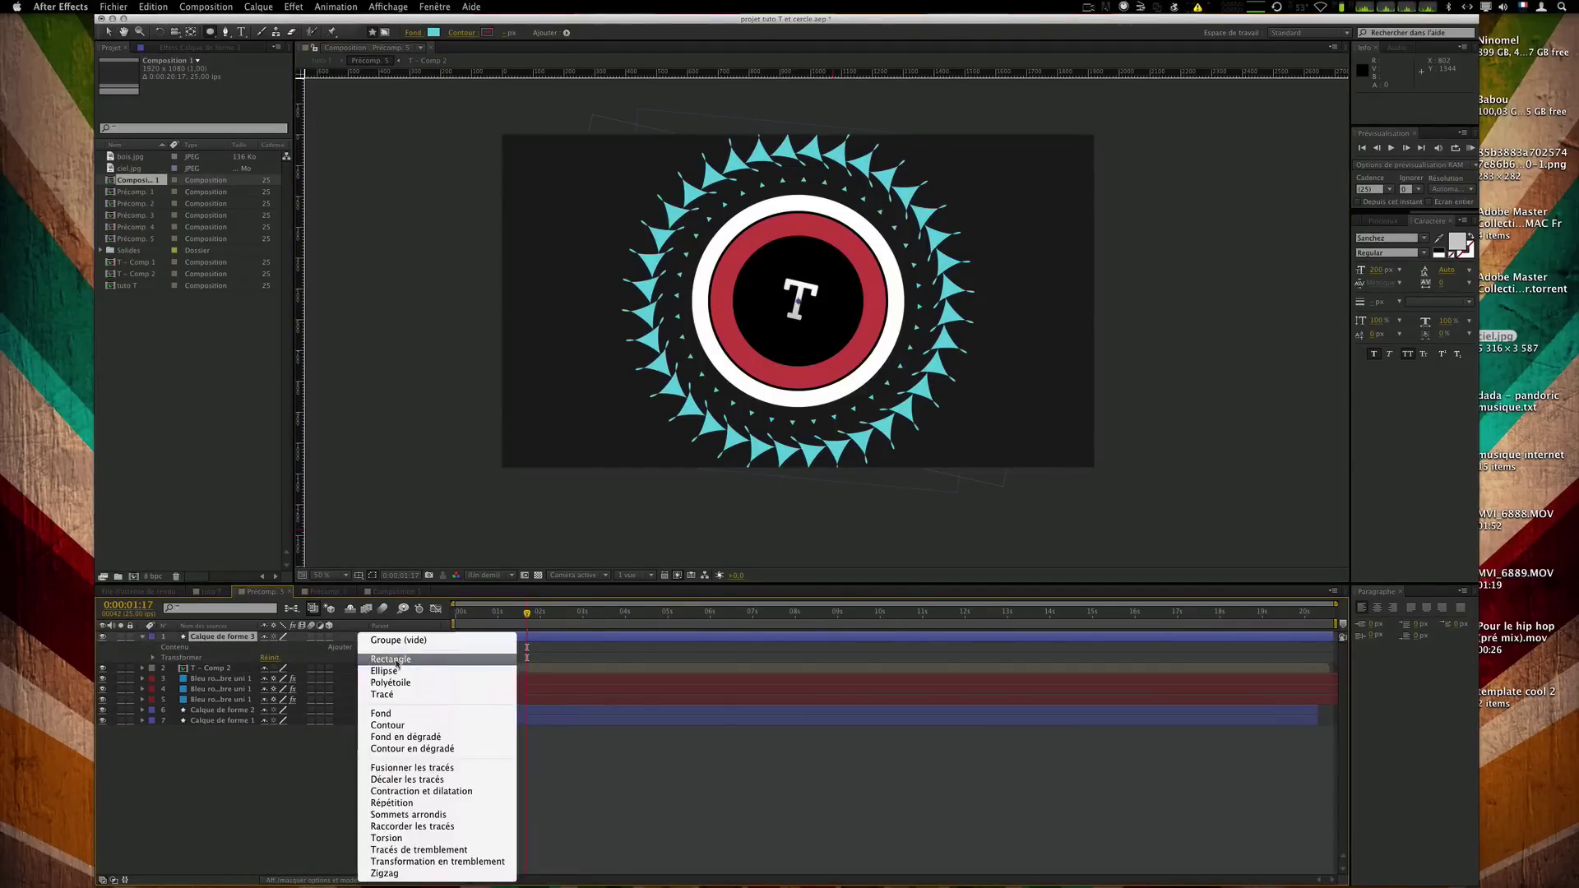
{"action": "left_click", "coordinate": [385, 671]}
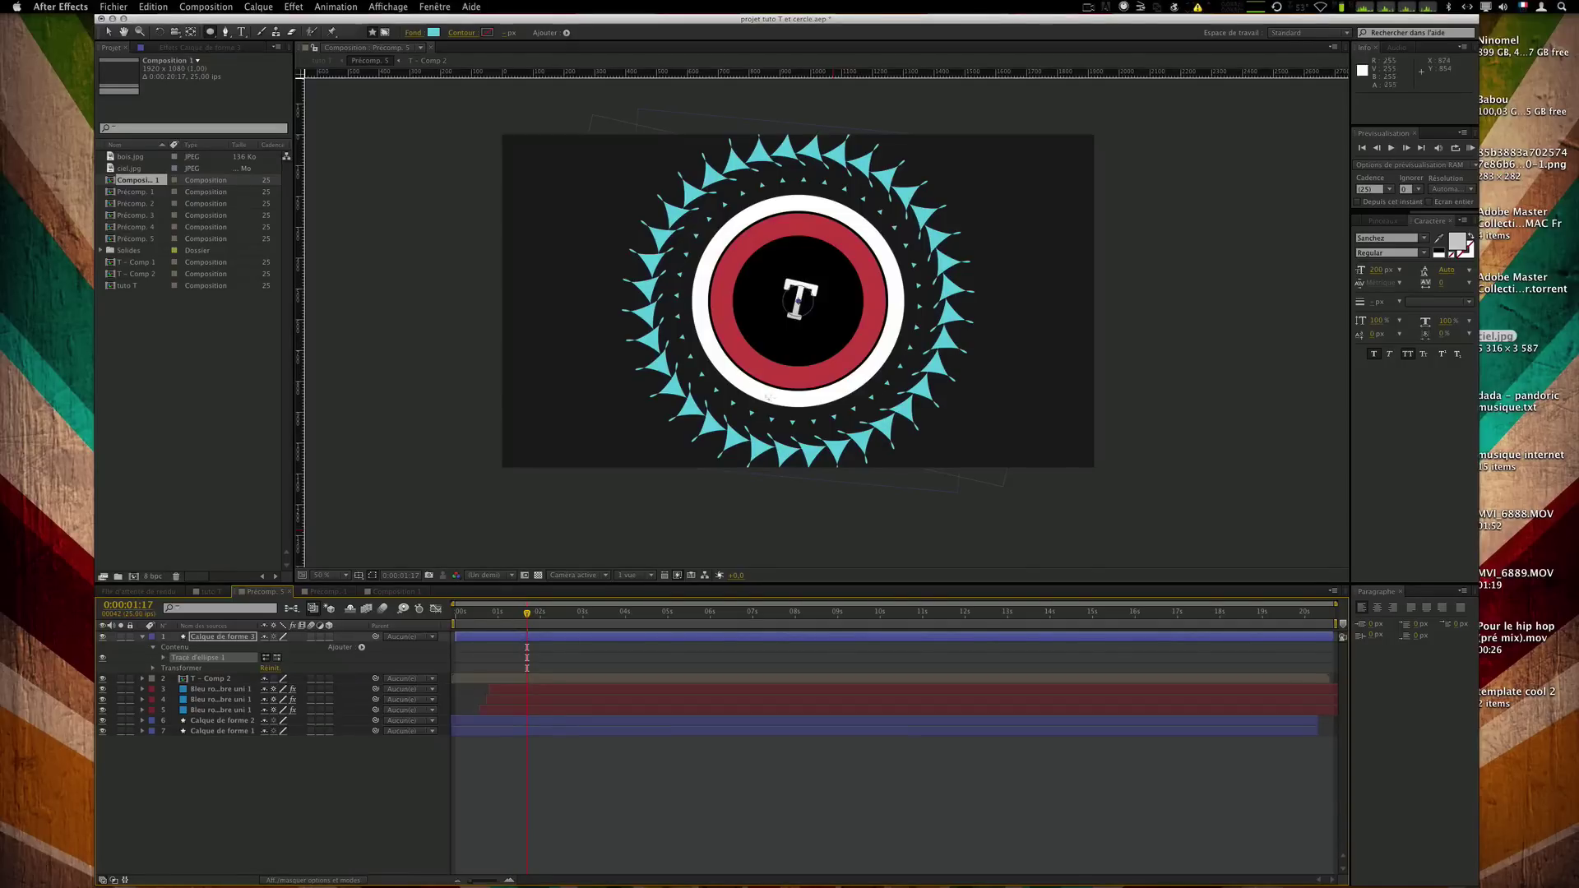
{"action": "left_click", "coordinate": [164, 662]}
{"action": "left_click", "coordinate": [484, 668]}
{"action": "left_click_drag", "start_coordinate": [484, 668], "coordinate": [716, 667]}
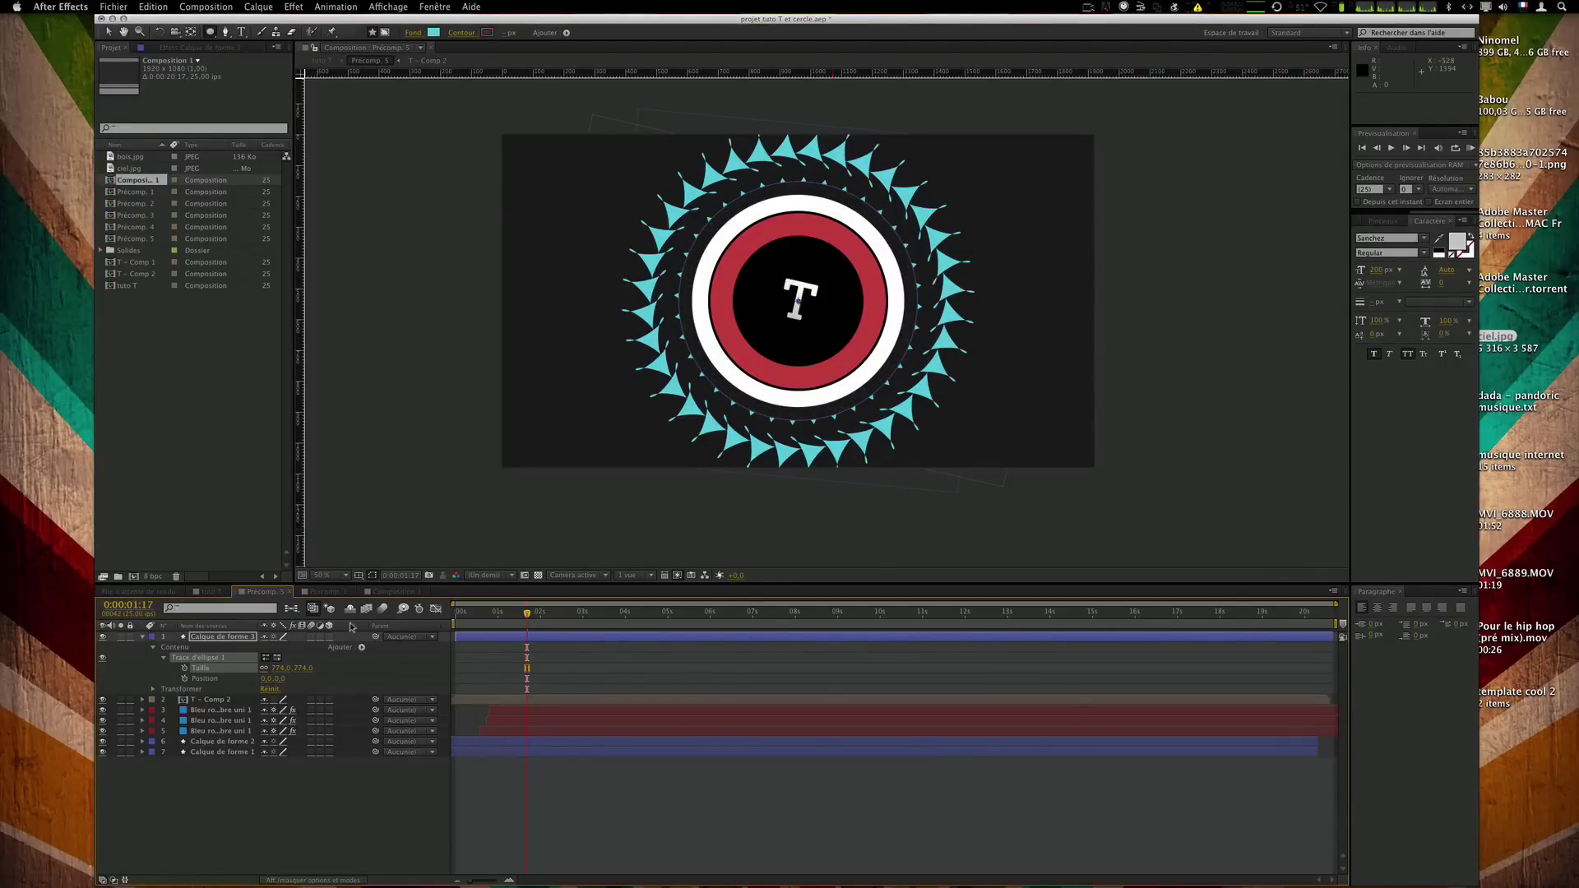
Add a fill to the ellipse in Calque de forme 3 and colour it off-white (F2F2F2).
{"action": "left_click", "coordinate": [362, 647]}
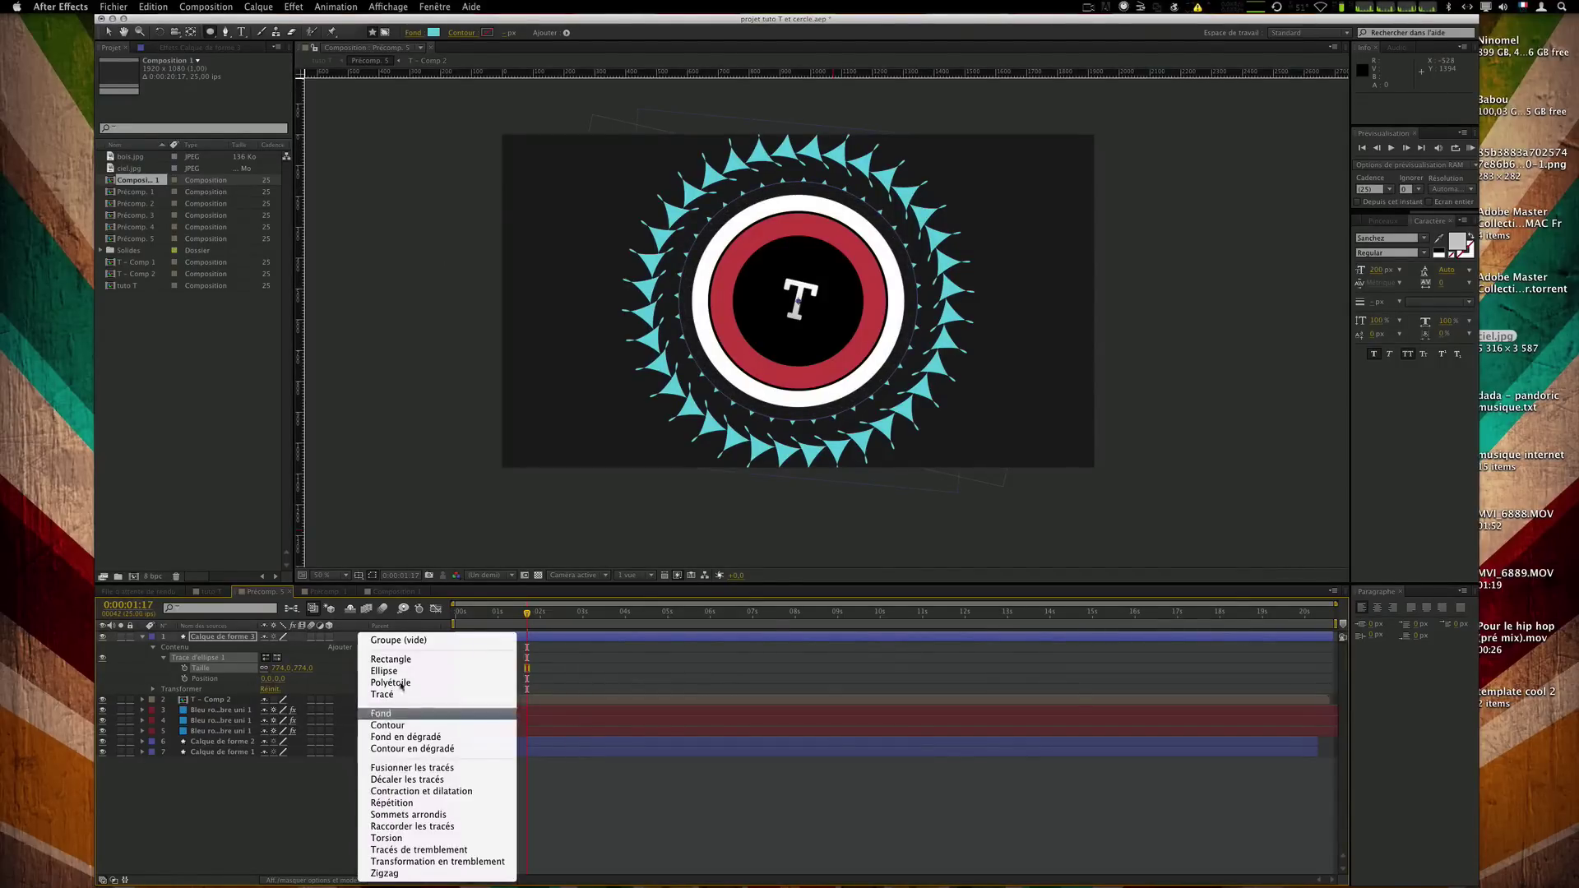
{"action": "left_click", "coordinate": [403, 714]}
{"action": "left_click", "coordinate": [432, 33]}
{"action": "left_click_drag", "start_coordinate": [353, 251], "coordinate": [328, 227]}
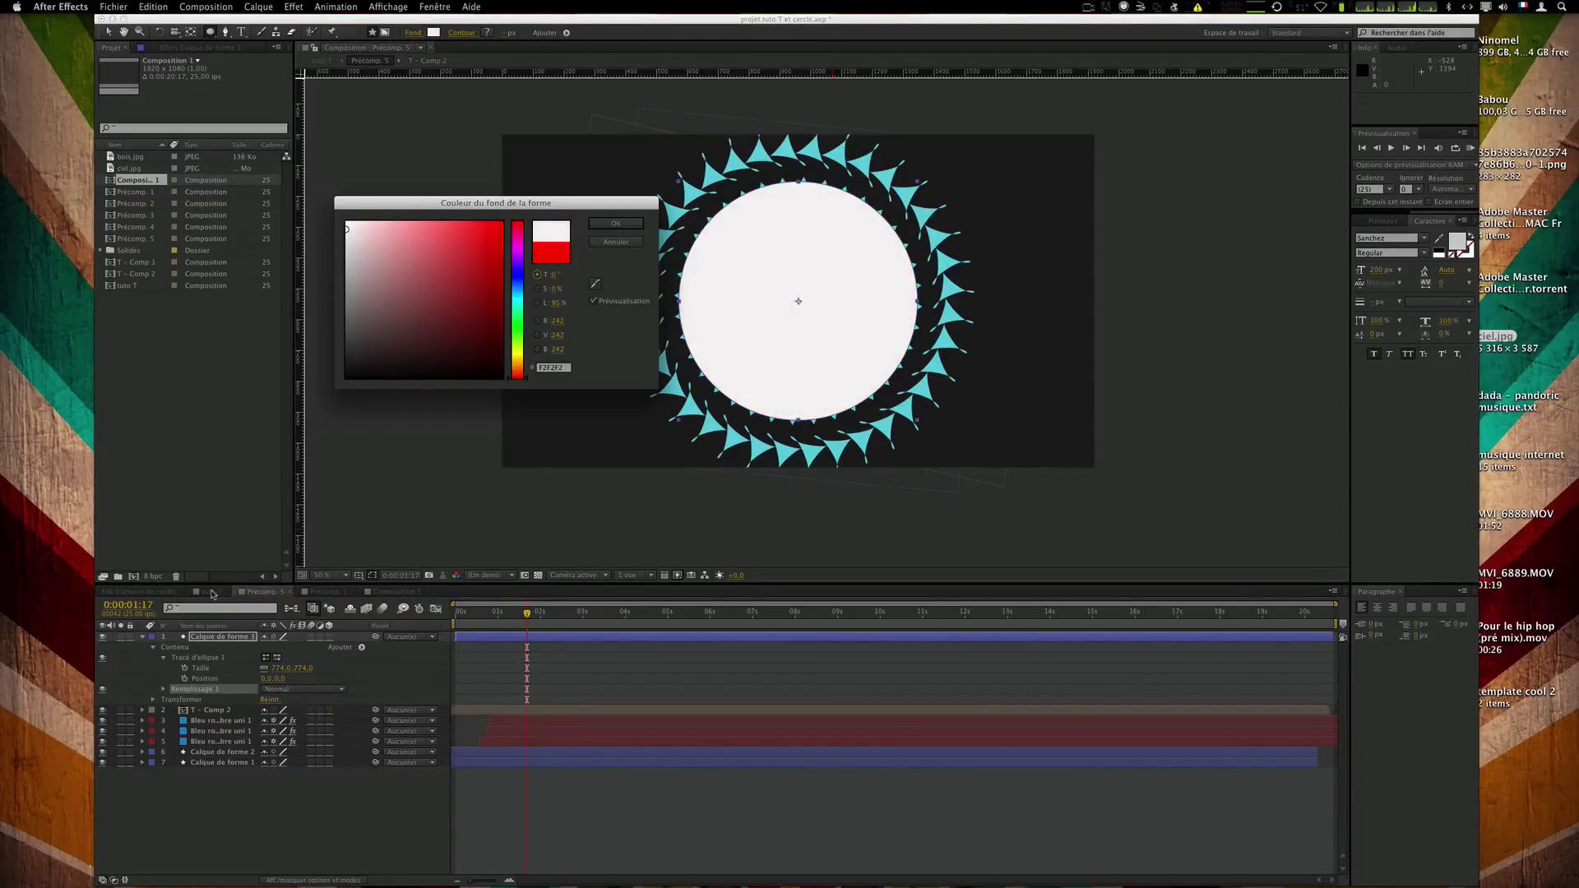
{"action": "left_click", "coordinate": [634, 226]}
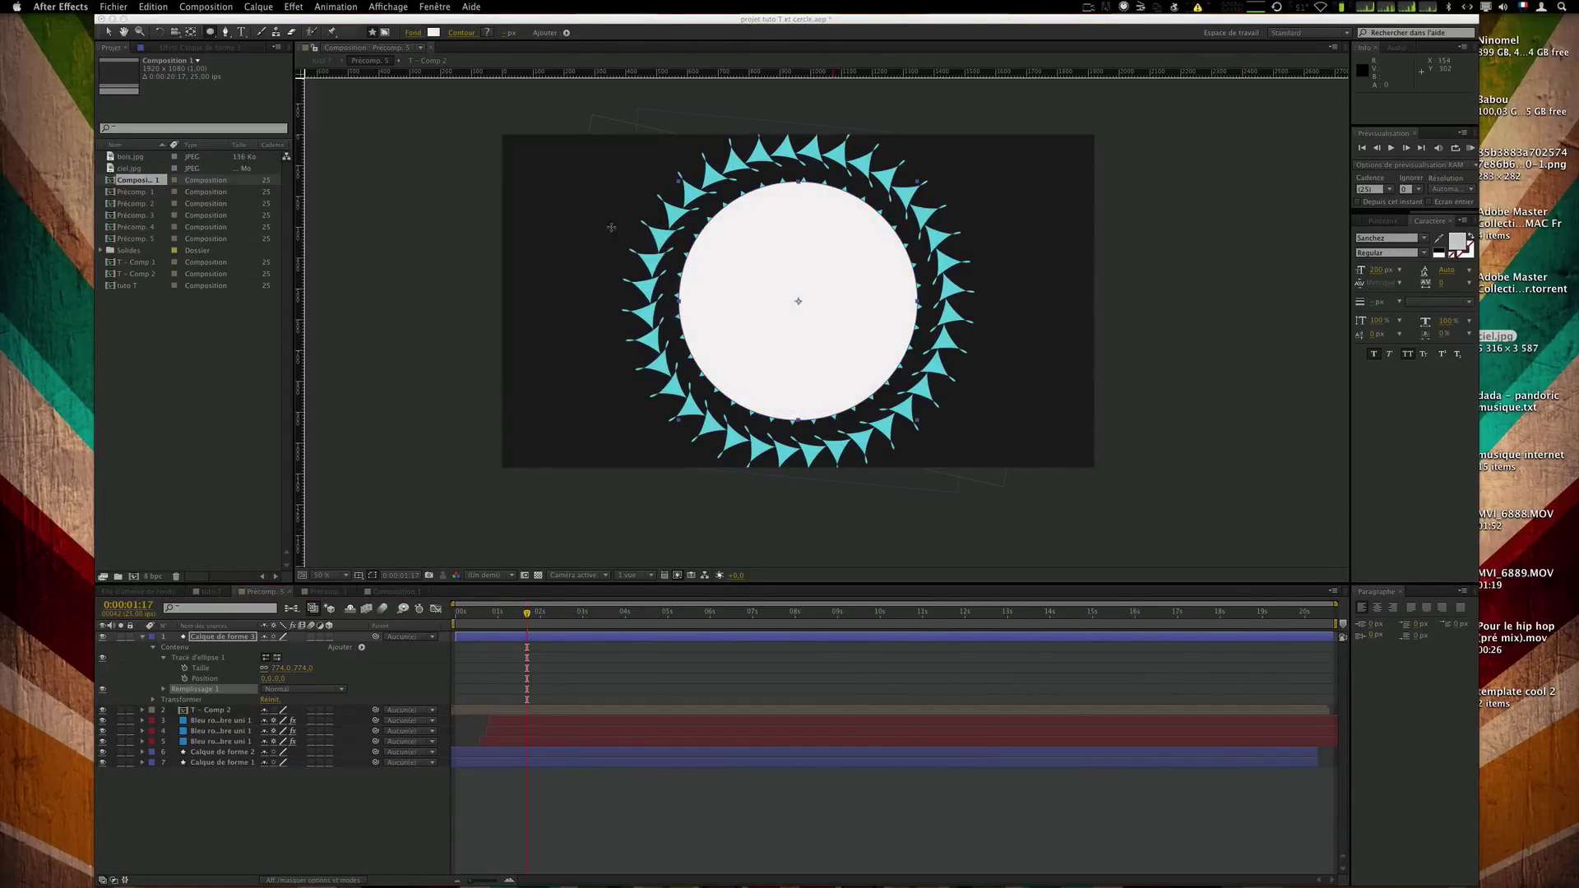
Duplicate the off-white circle's layer and enlarge the copy's ellipse to a size of about 960.
{"action": "left_click", "coordinate": [223, 638]}
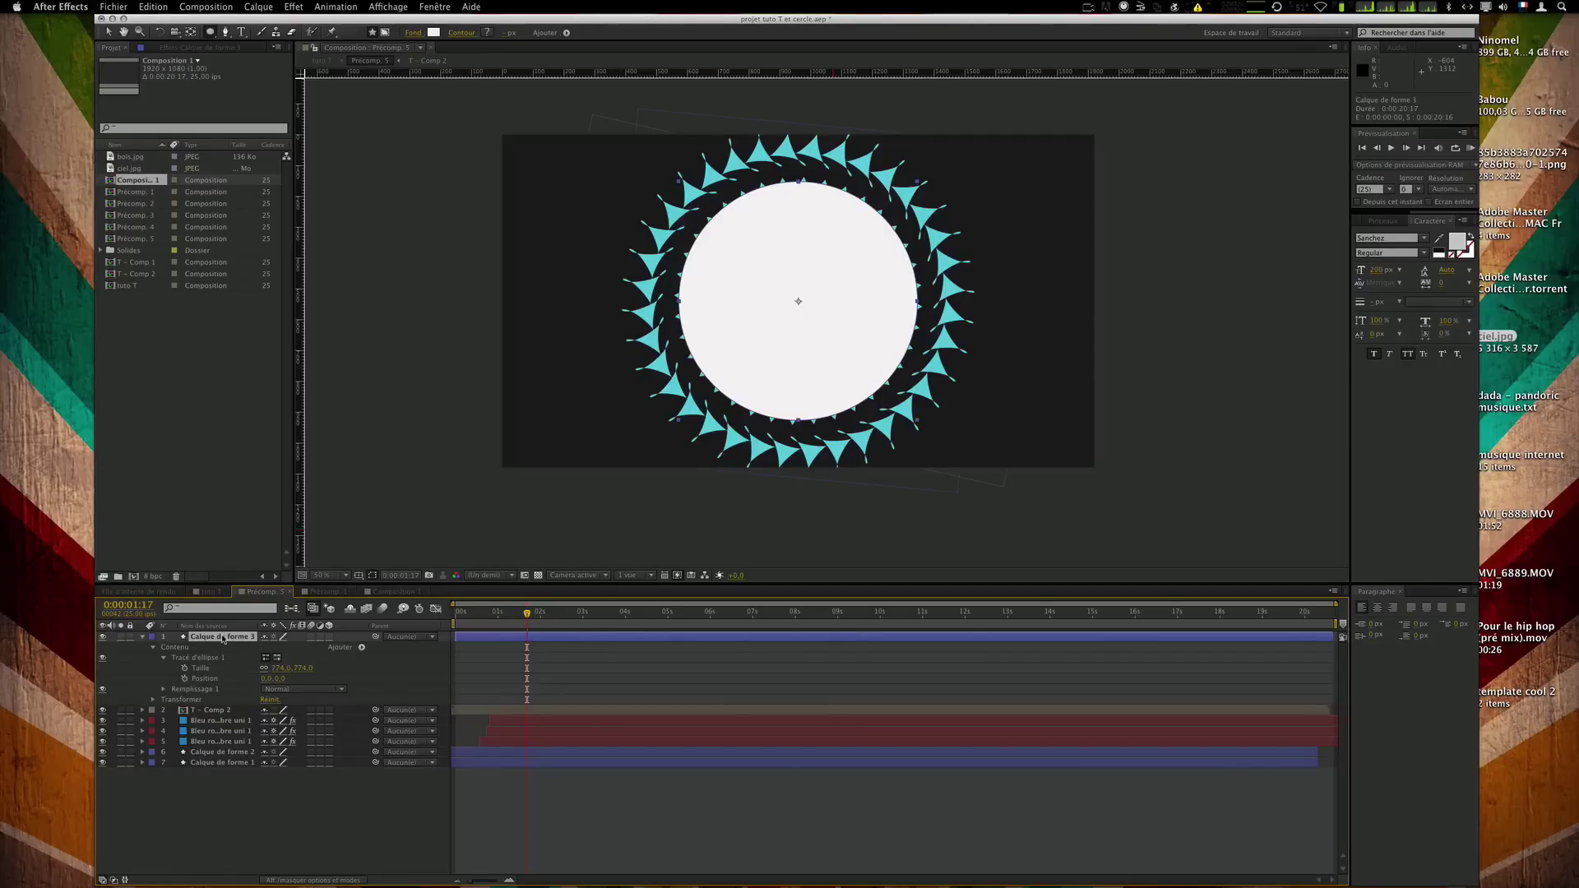
{"action": "key", "text": "super+d"}
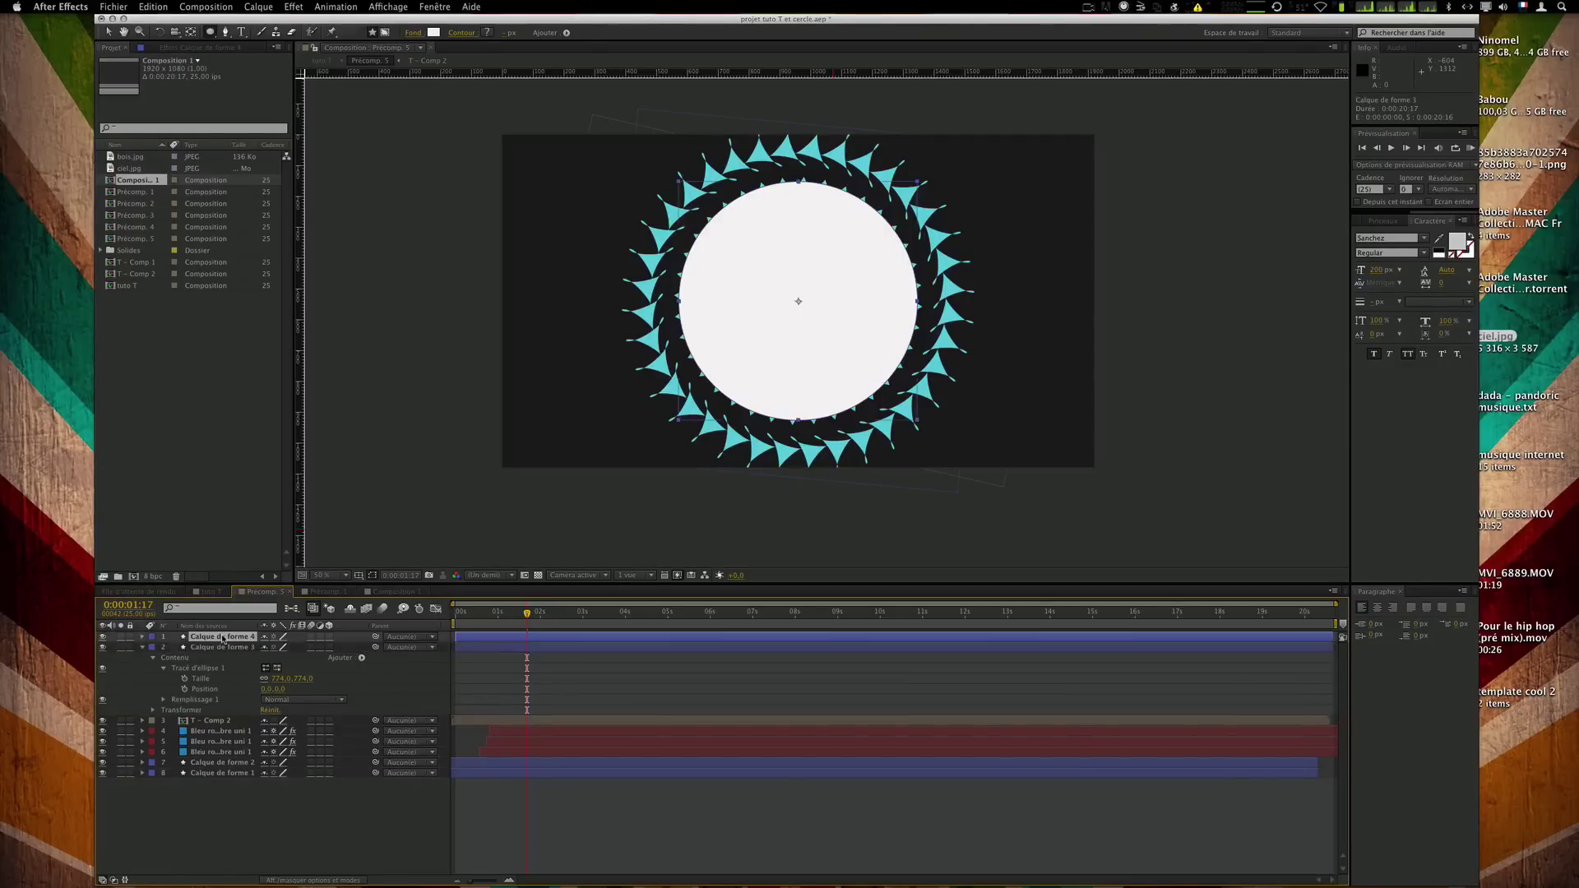
{"action": "left_click", "coordinate": [143, 638]}
{"action": "left_click", "coordinate": [153, 648]}
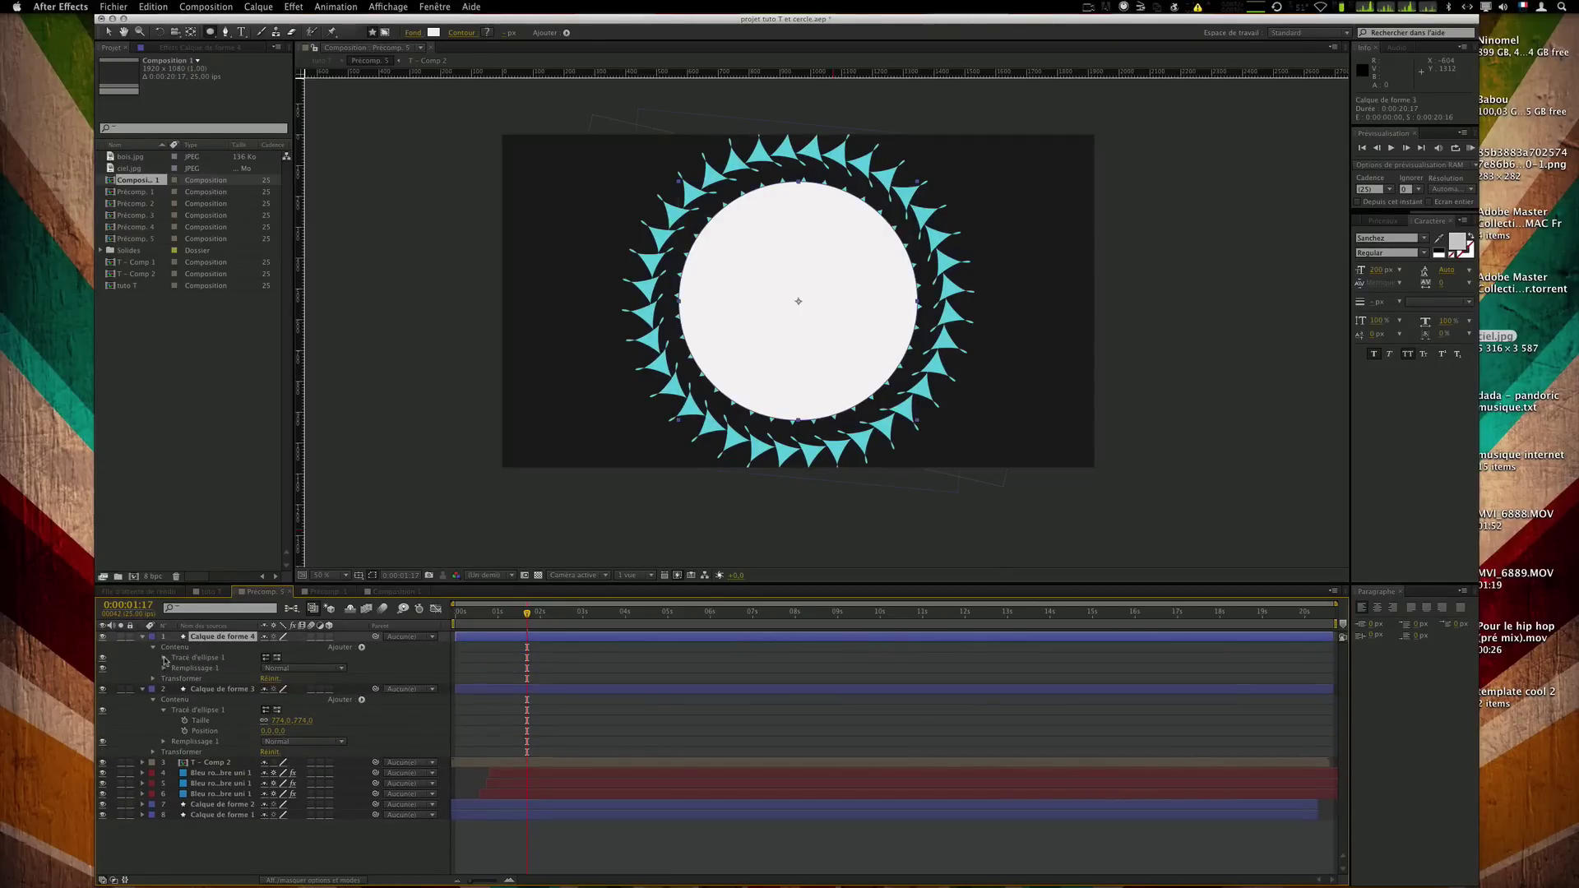
{"action": "left_click", "coordinate": [165, 660]}
{"action": "left_click_drag", "start_coordinate": [302, 668], "coordinate": [417, 670]}
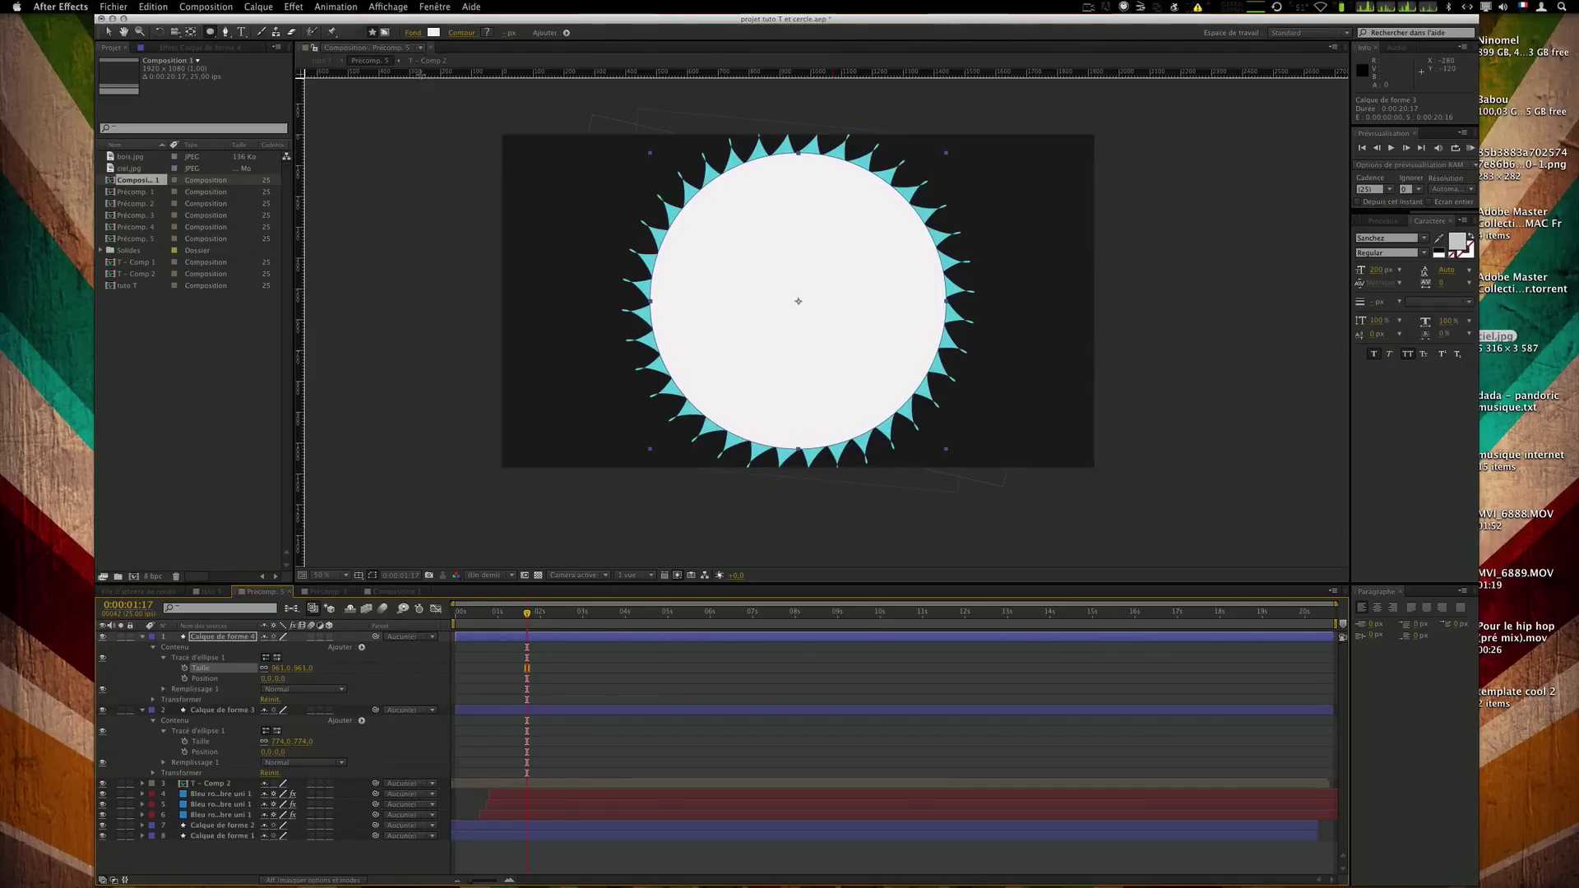
Change the fill colour of the enlarged circle in Calque de forme 4 to black (000000).
{"action": "left_click", "coordinate": [432, 33]}
{"action": "left_click_drag", "start_coordinate": [398, 329], "coordinate": [190, 430]}
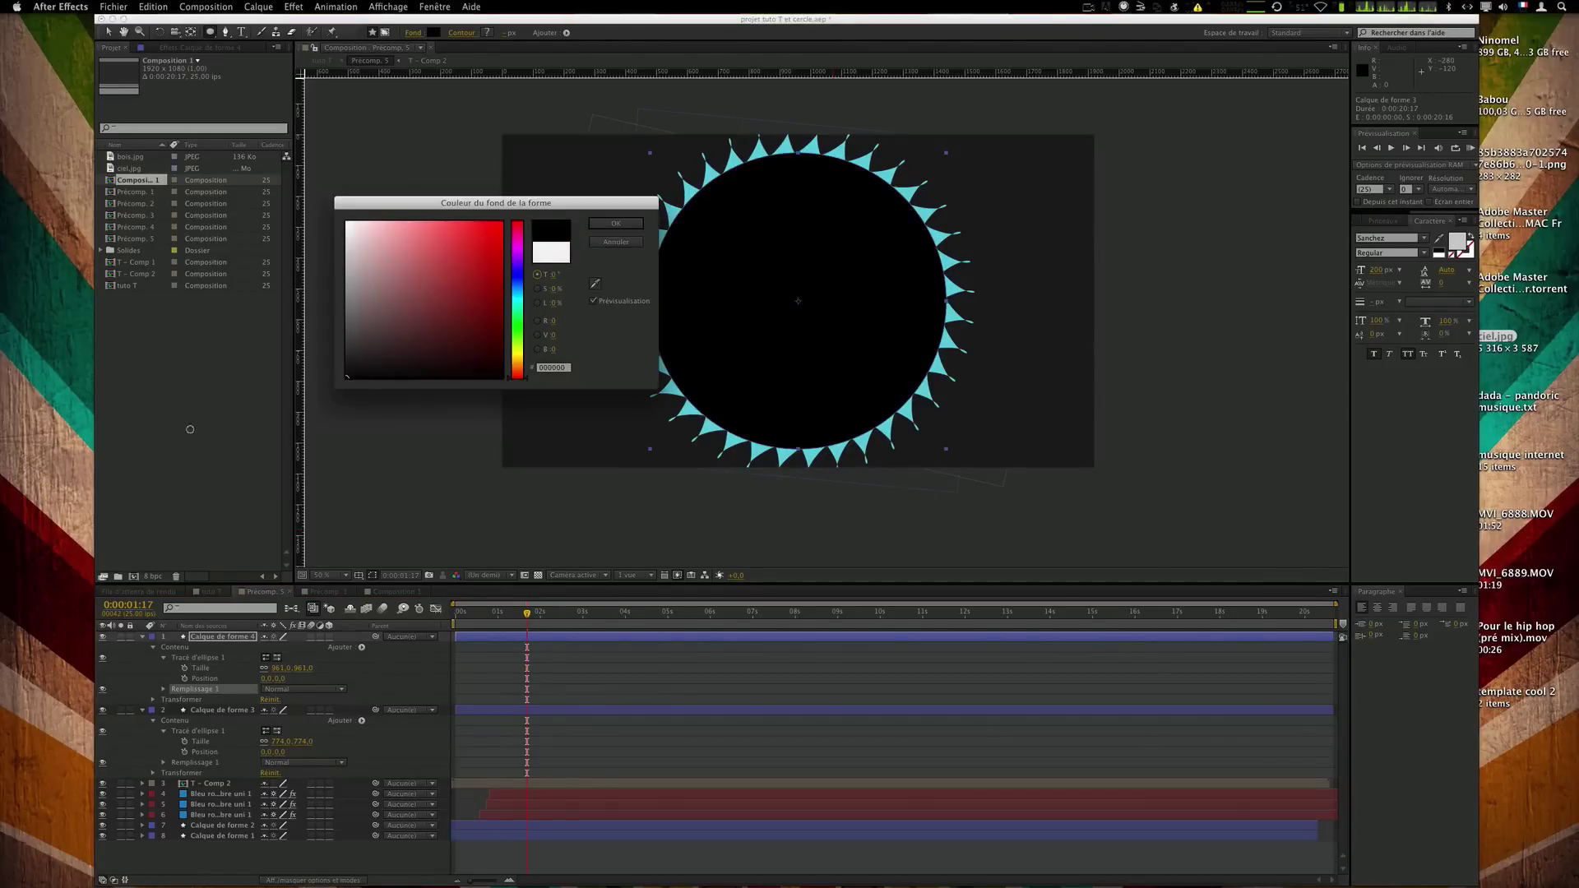
{"action": "left_click", "coordinate": [613, 226]}
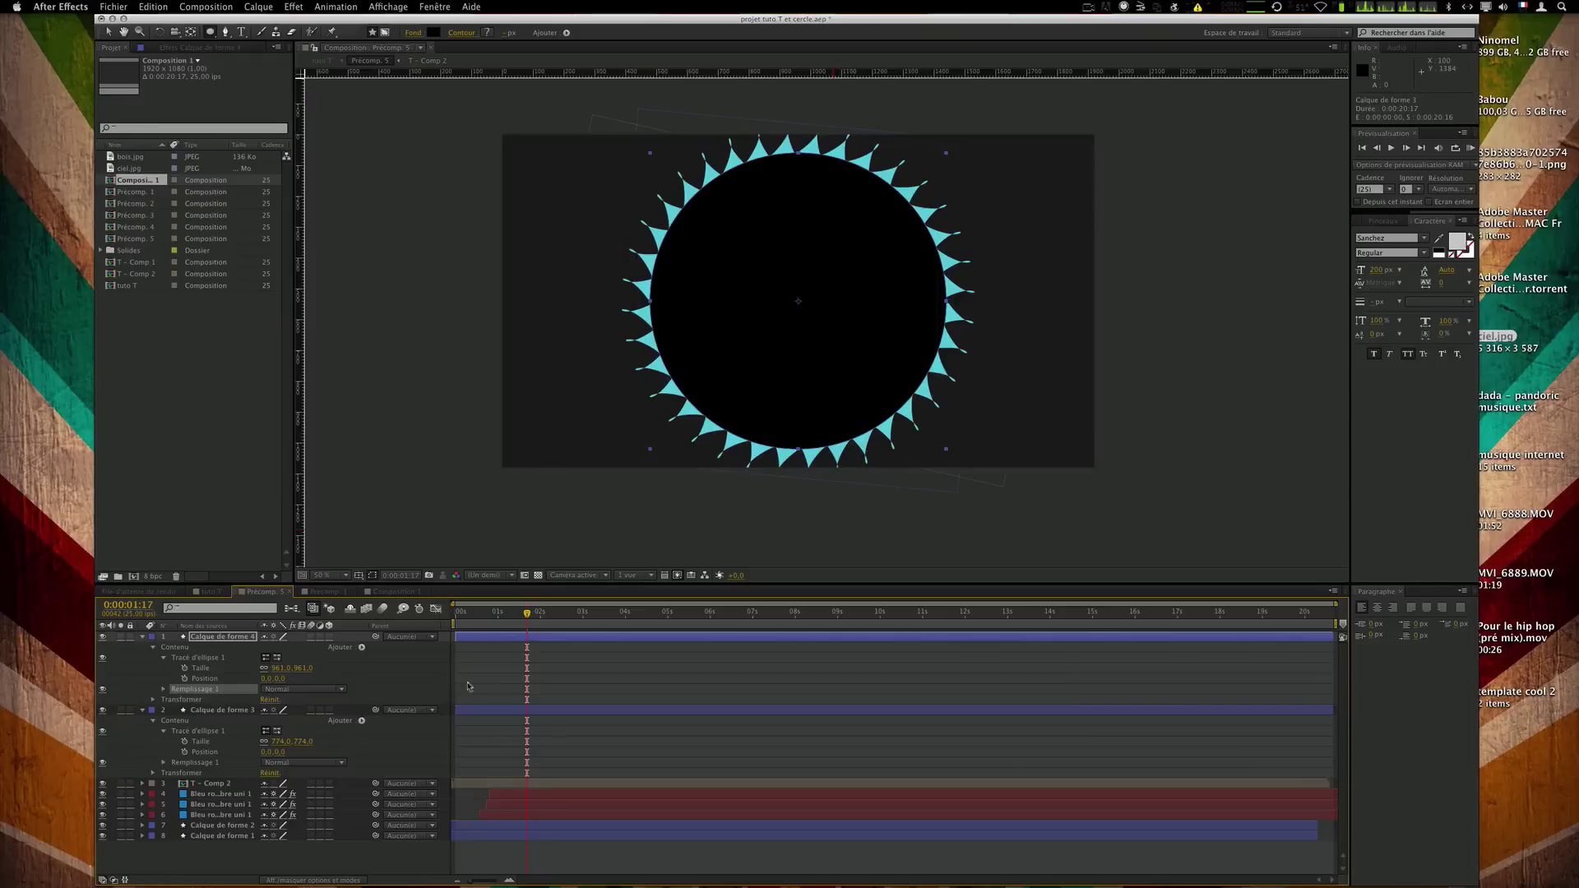
Place the black circle's layer directly below the off-white circle's layer in Précomp. 5, checking the logo in the tuto T composition.
{"action": "left_click", "coordinate": [211, 593]}
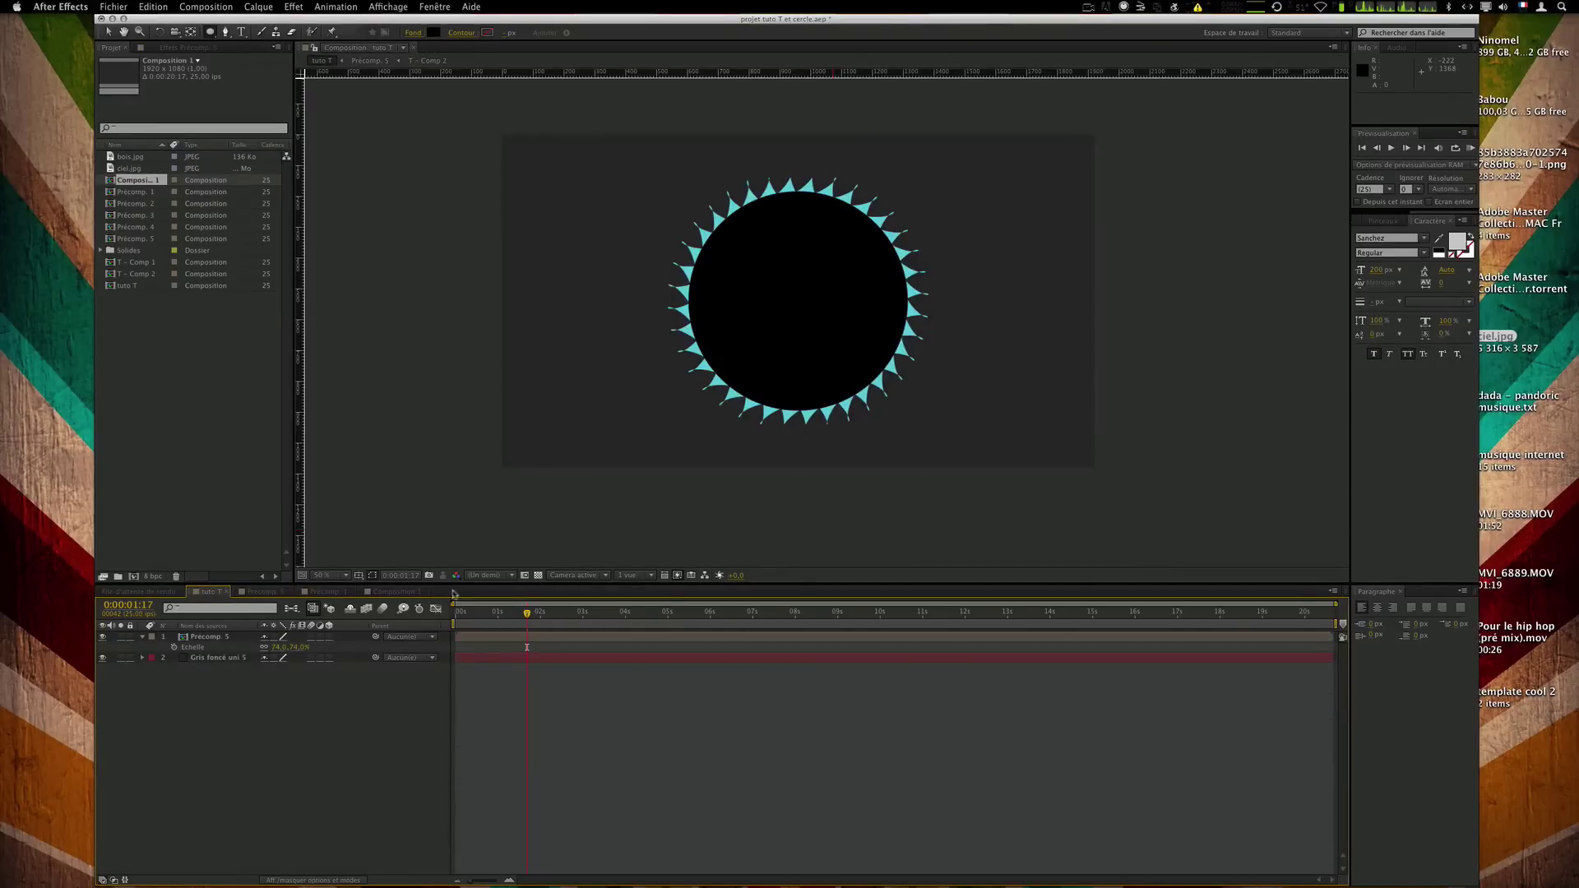
{"action": "left_click", "coordinate": [261, 591]}
{"action": "left_click_drag", "start_coordinate": [211, 642], "coordinate": [210, 778]}
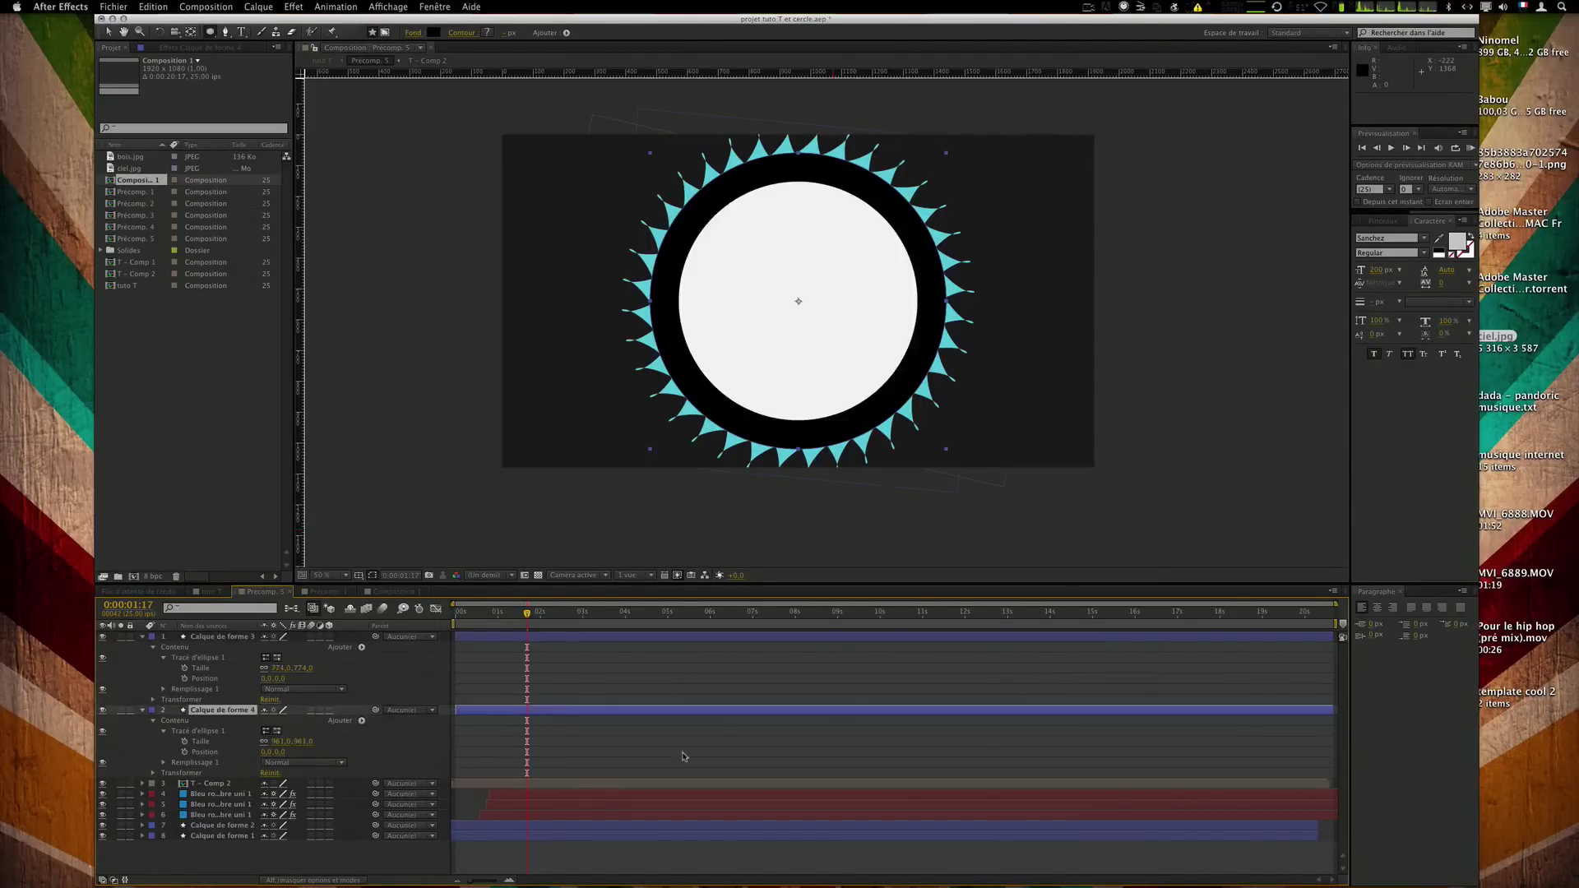
{"action": "left_click", "coordinate": [216, 591]}
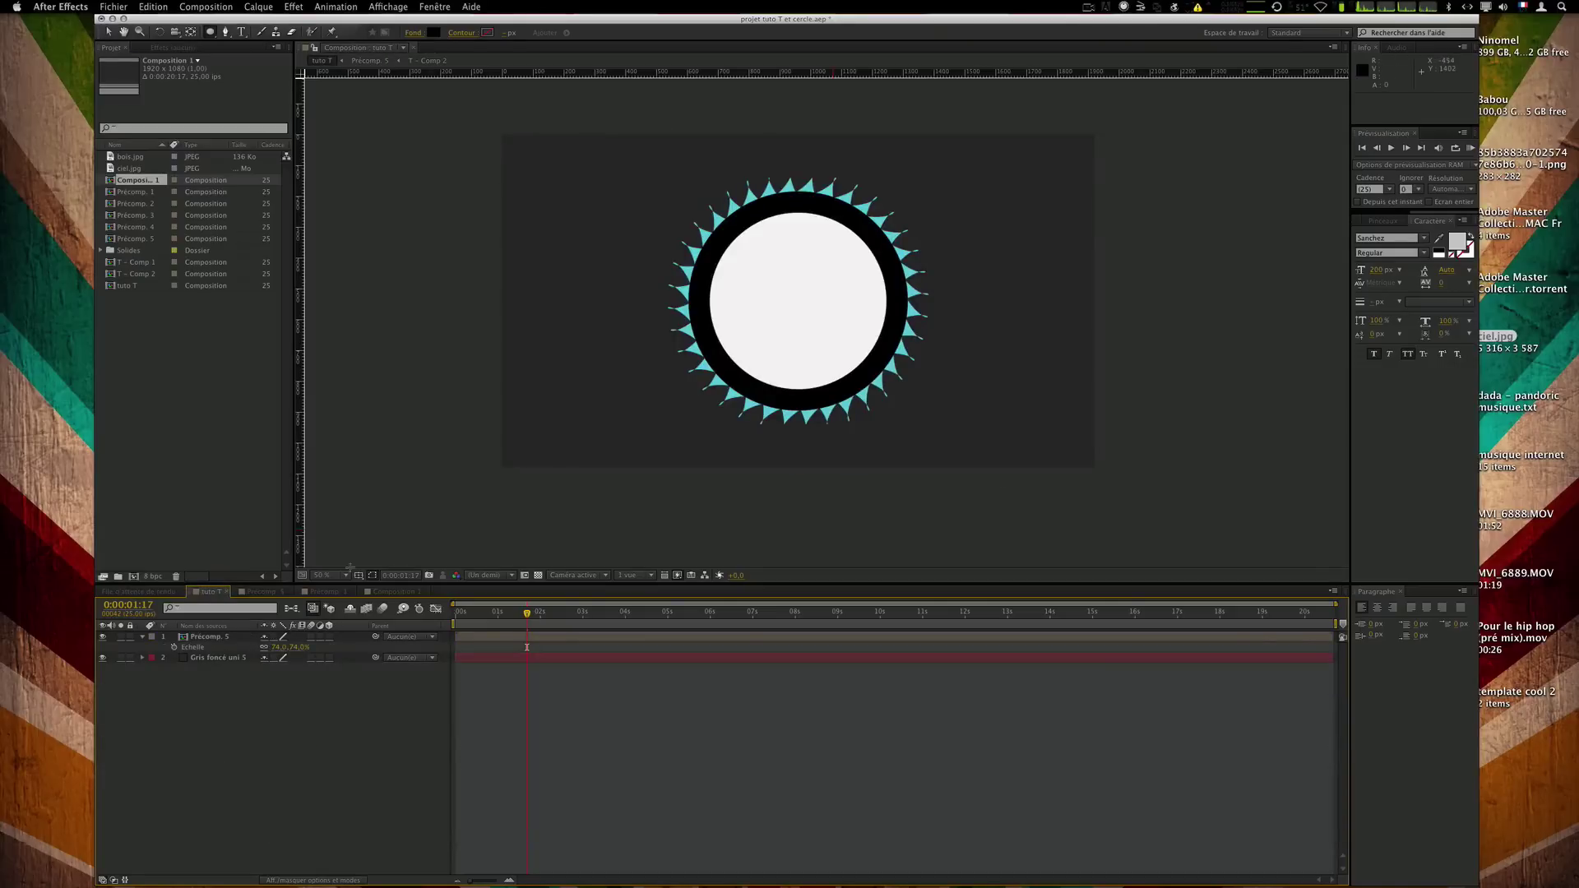
Move both circle layers, Calque de forme 3 and Calque de forme 4, to the bottom of Précomp. 5's layer stack.
{"action": "left_click", "coordinate": [274, 592]}
{"action": "left_click", "coordinate": [214, 638]}
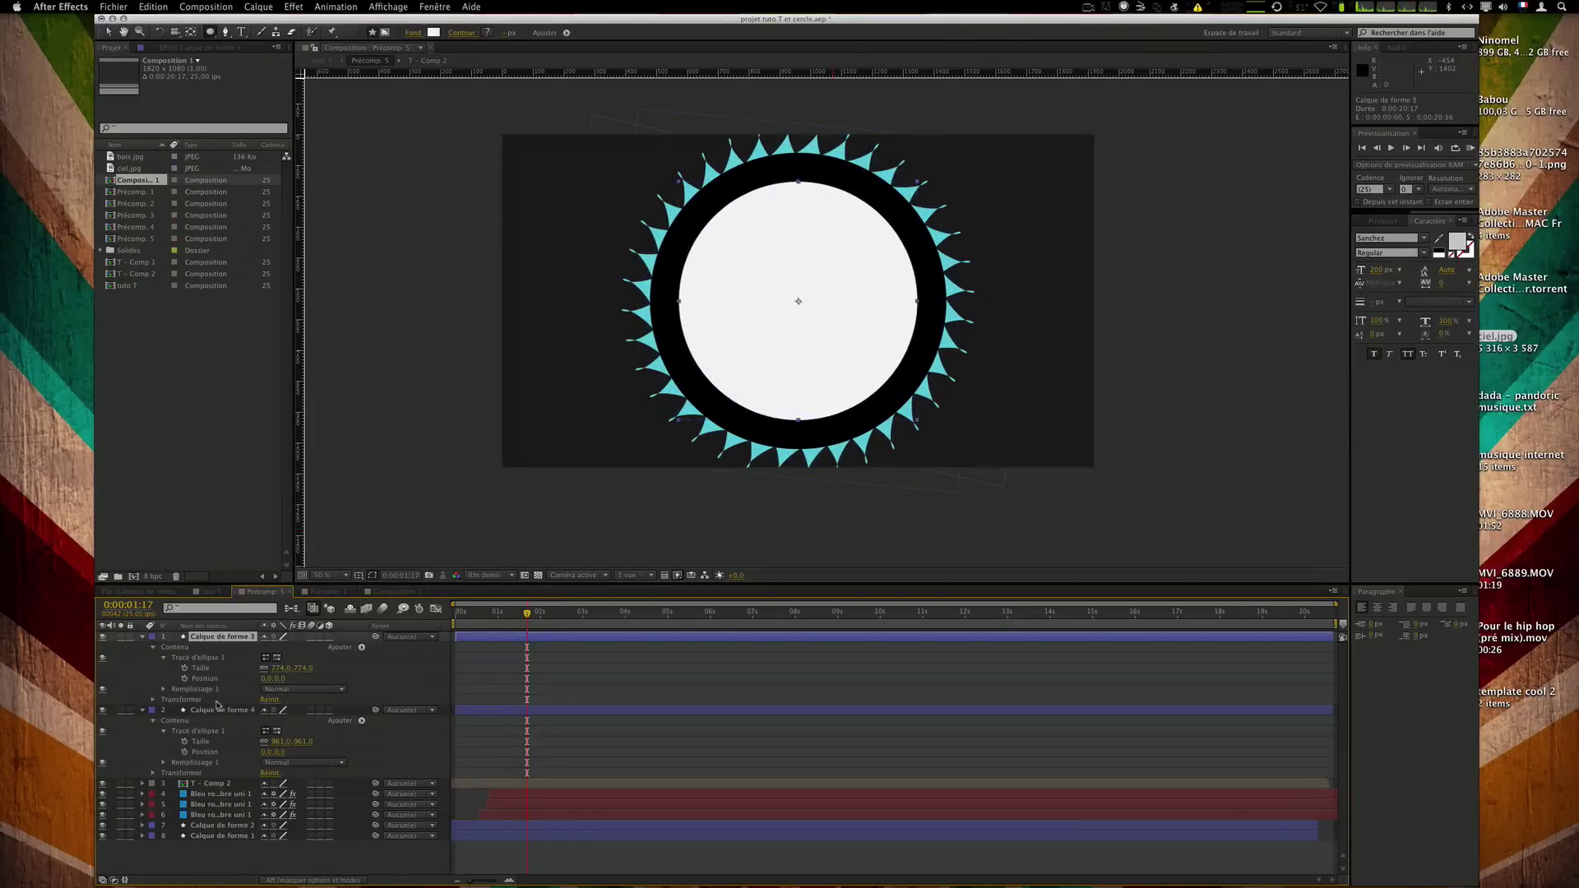
{"action": "left_click", "coordinate": [218, 710], "text": "shift"}
{"action": "left_click_drag", "start_coordinate": [218, 710], "coordinate": [222, 846]}
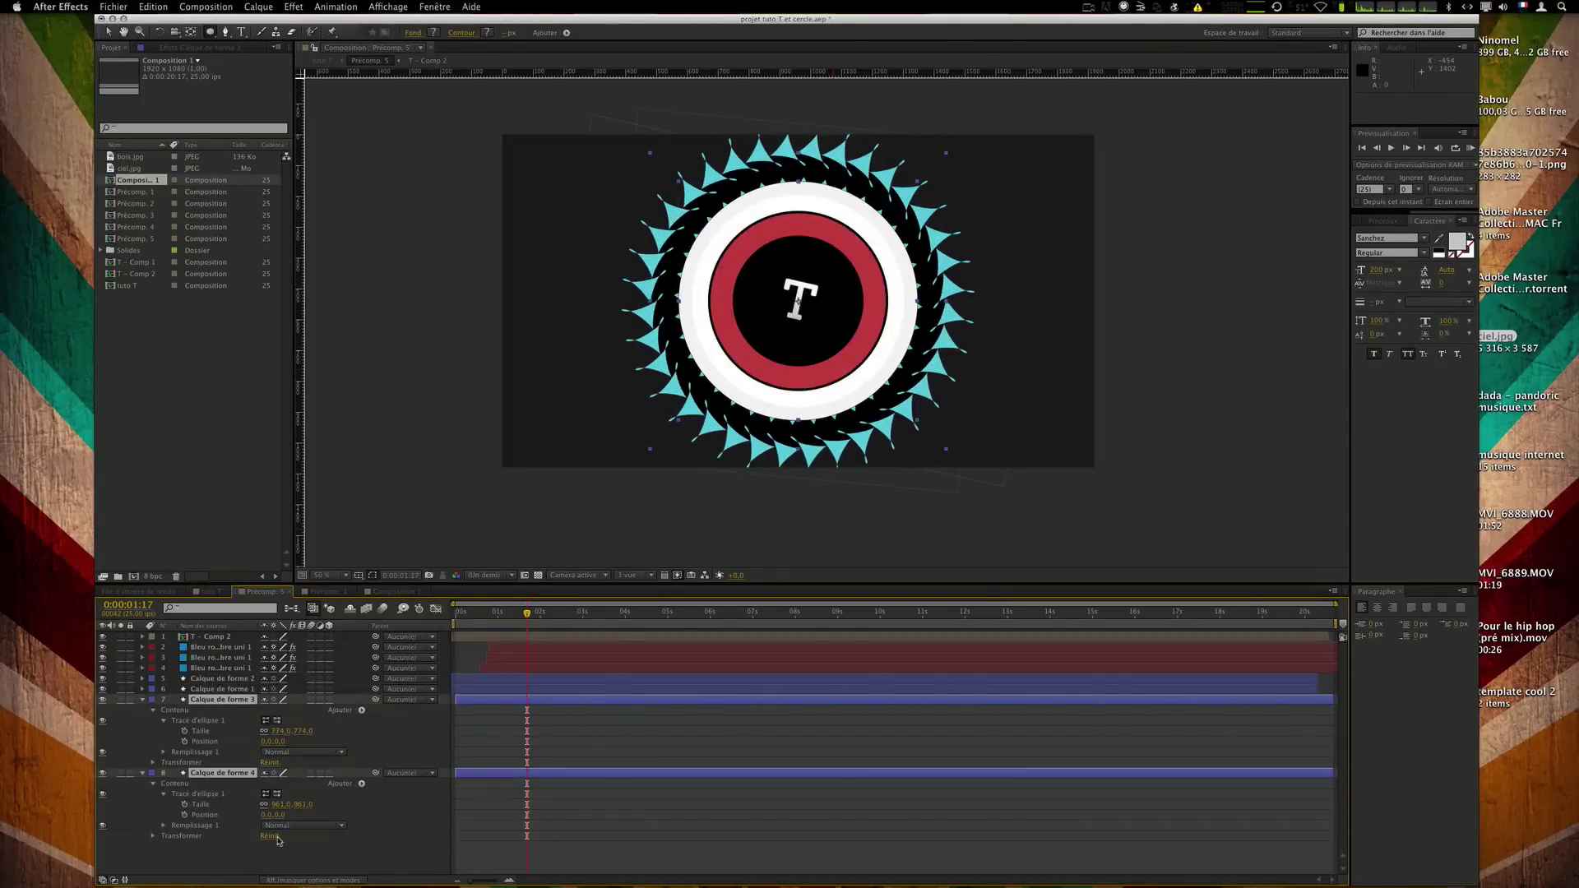
{"action": "left_click", "coordinate": [653, 831]}
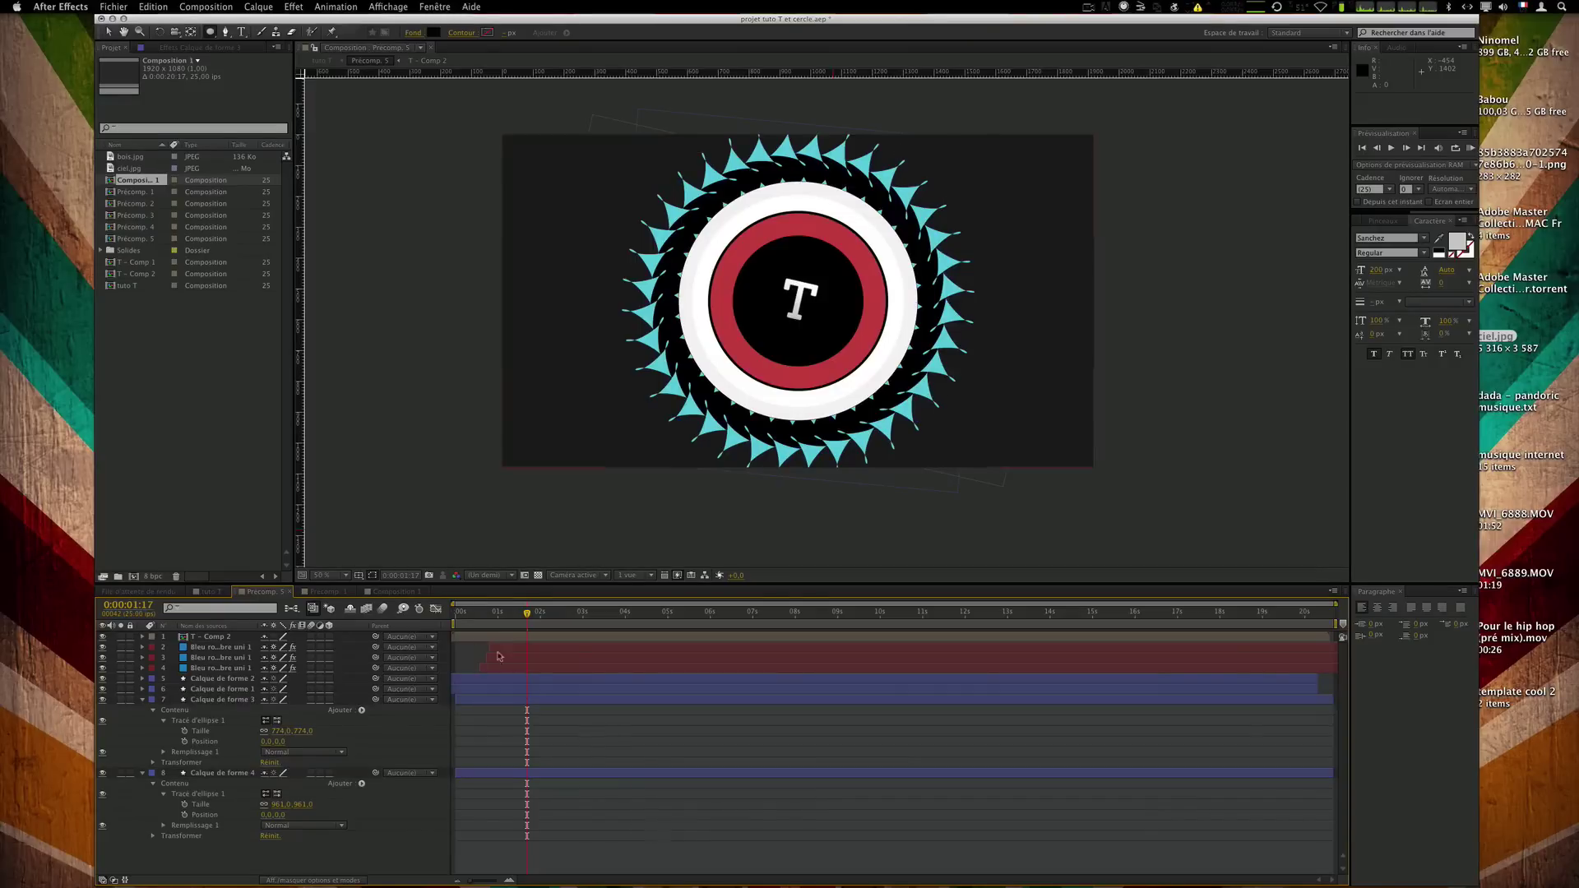
Check the logo in the tuto T composition and at 0:00:01:24 in Précomp. 5, and collapse the two circle layers.
{"action": "left_click", "coordinate": [208, 593]}
{"action": "left_click", "coordinate": [262, 592]}
{"action": "left_click_drag", "start_coordinate": [486, 608], "coordinate": [539, 617]}
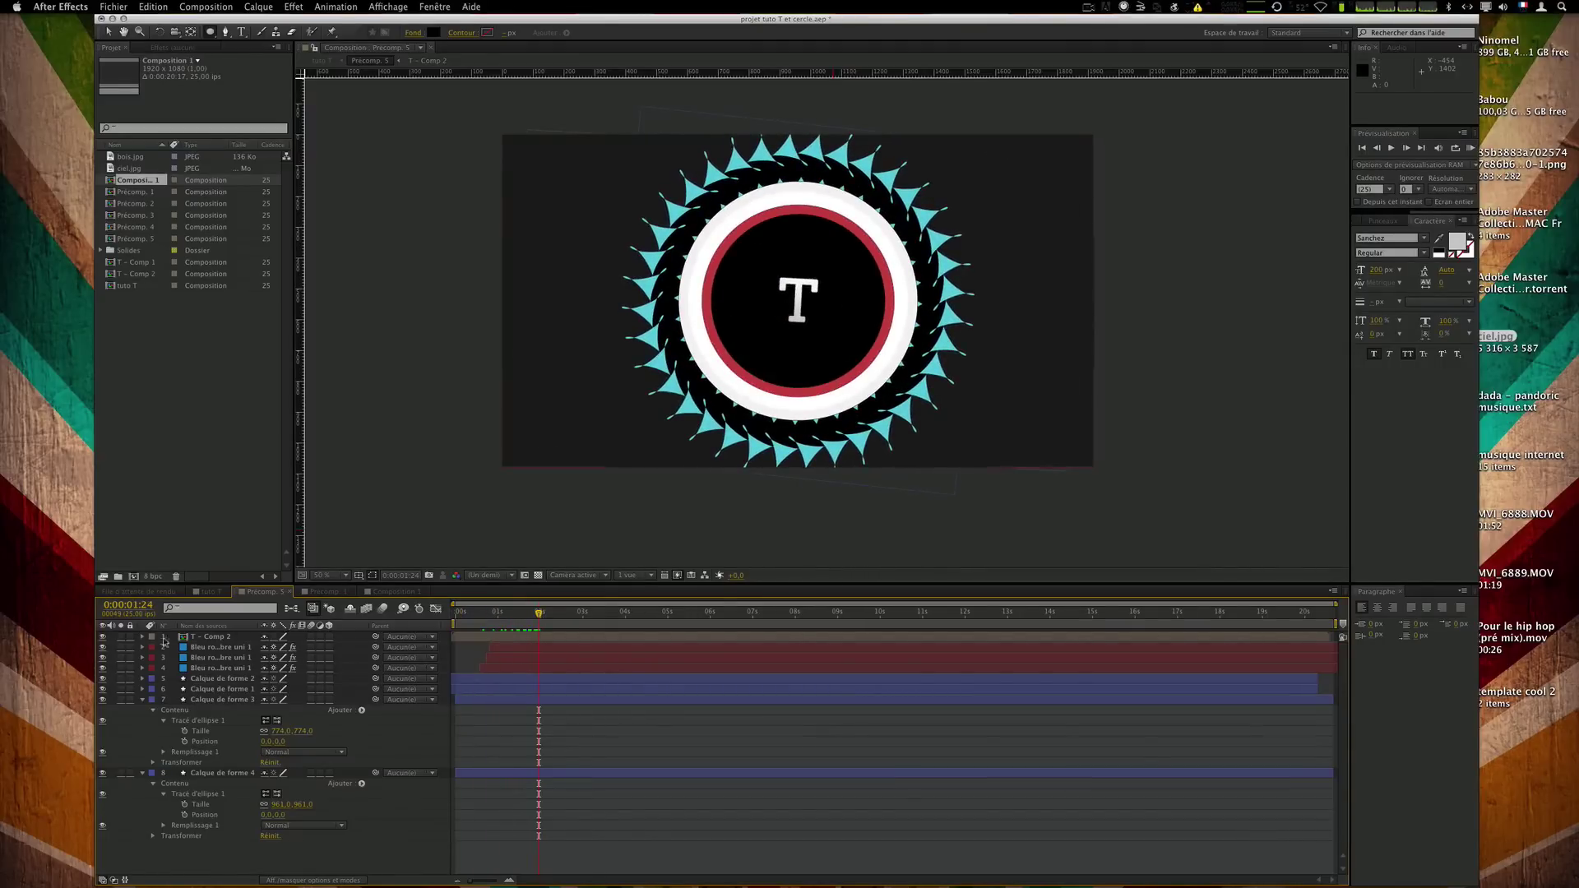
{"action": "left_click", "coordinate": [143, 700]}
{"action": "left_click", "coordinate": [143, 710]}
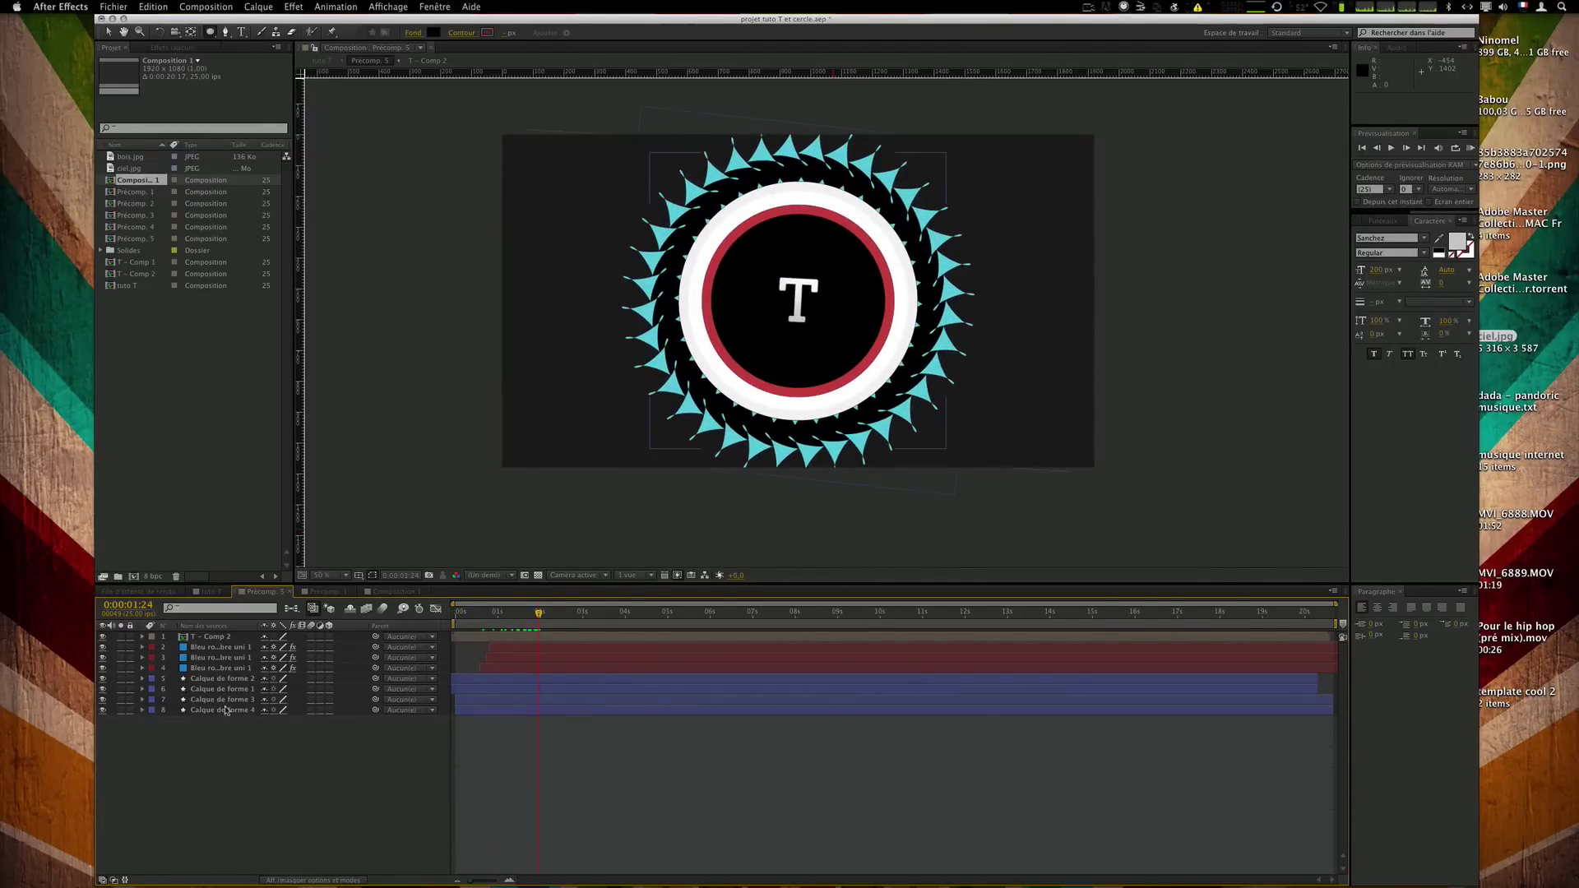
Add a Raccorder les tracés operation to the contents of the off-white circle's layer, Calque de forme 3, with the time at 0:00:01:17.
{"action": "left_click", "coordinate": [227, 700]}
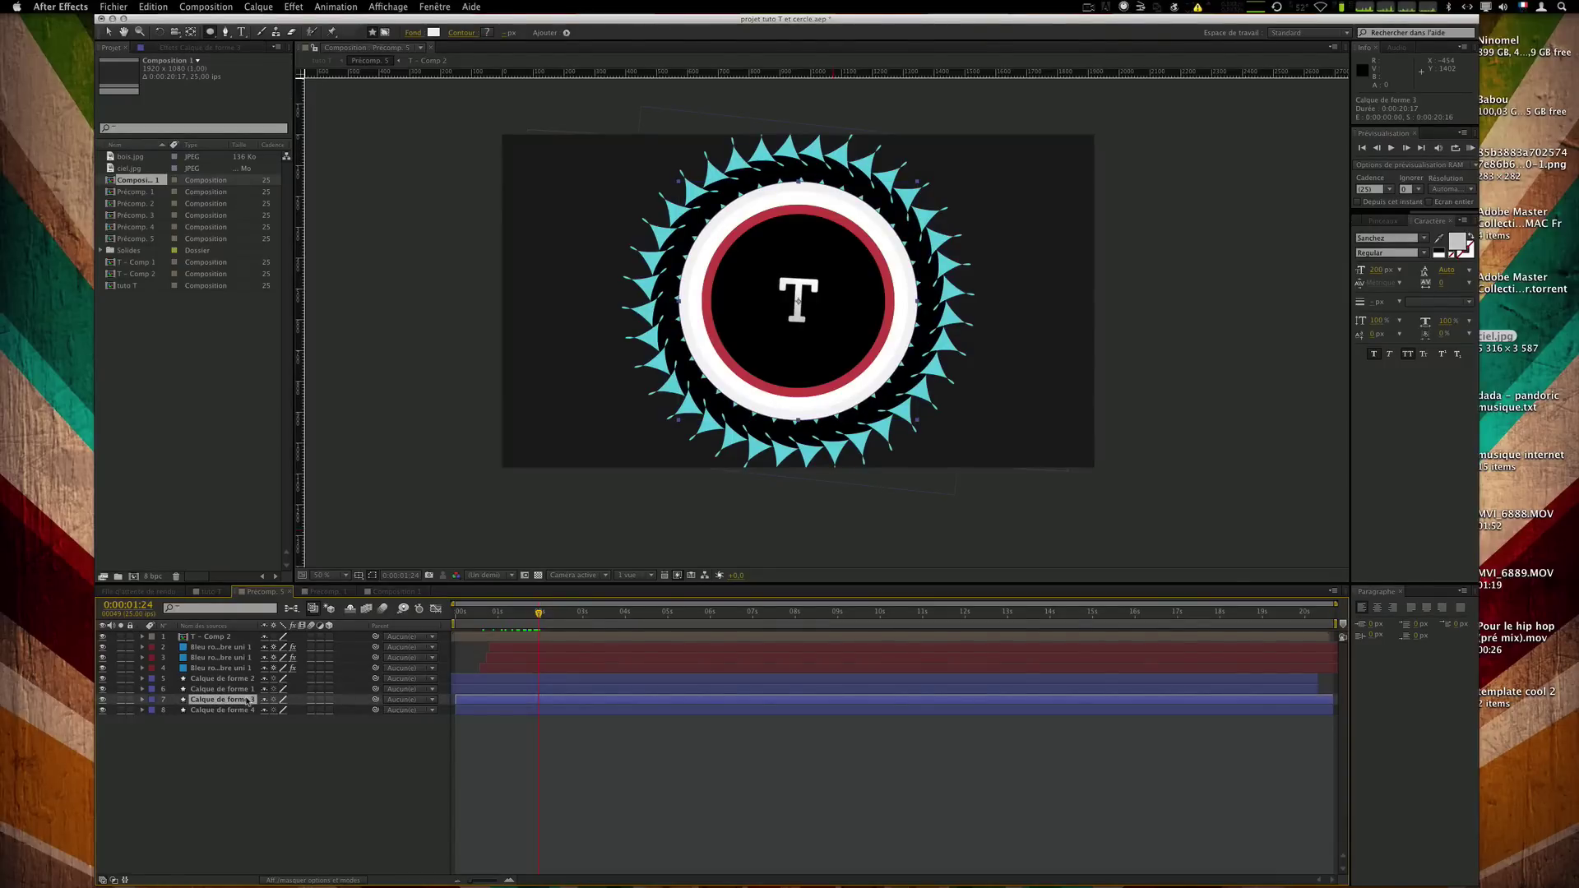
{"action": "key", "text": "Return"}
{"action": "left_click", "coordinate": [281, 747]}
{"action": "left_click", "coordinate": [142, 700]}
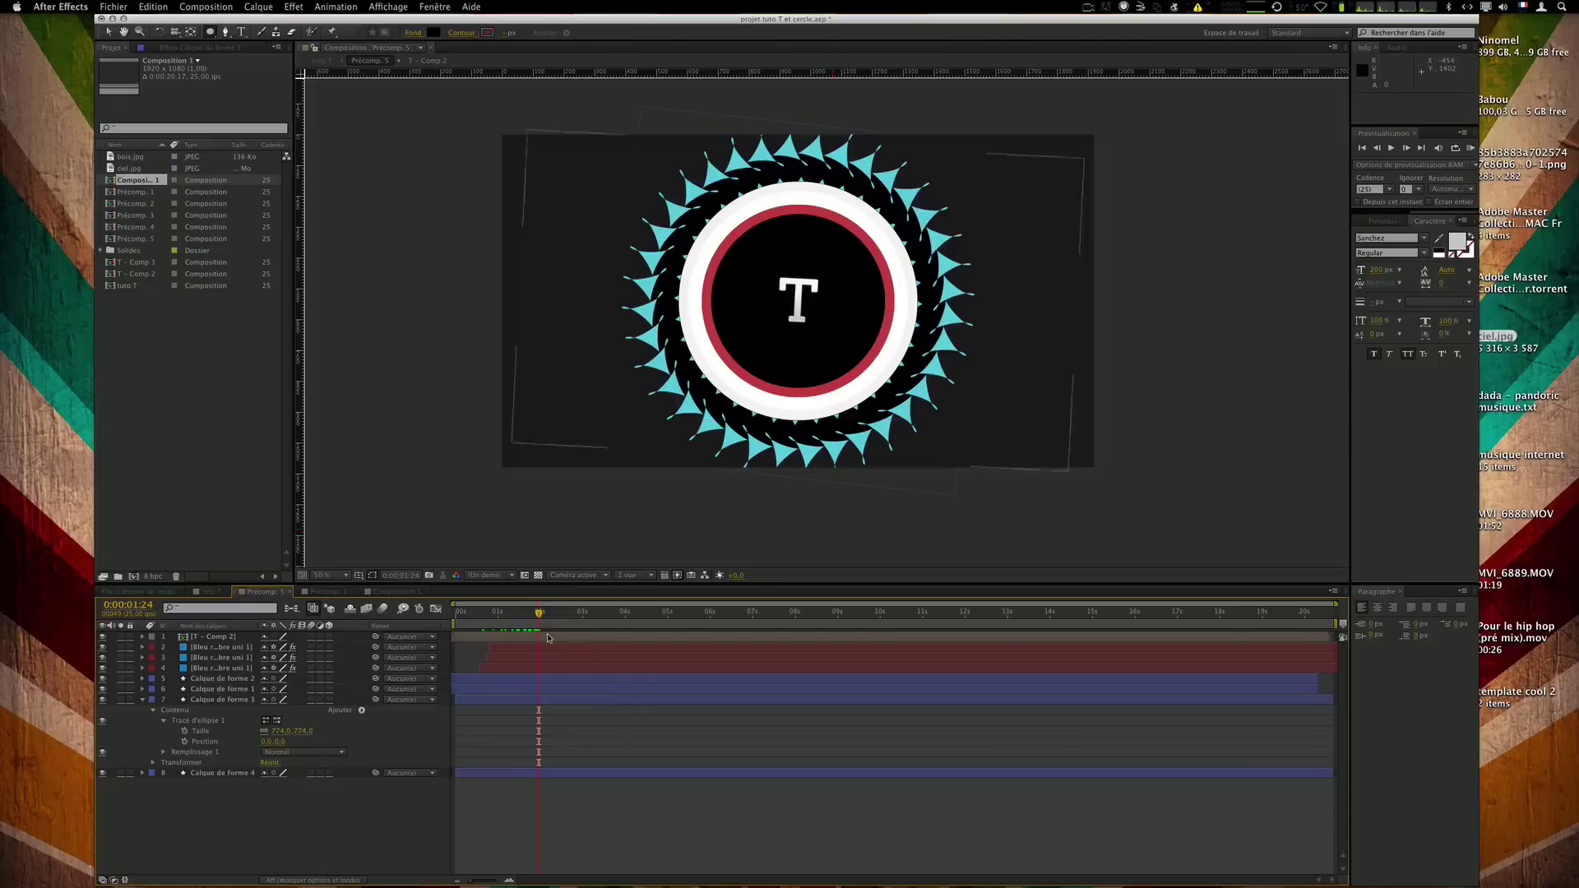
{"action": "mouse_move", "coordinate": [539, 617]}
{"action": "left_mouse_down"}
{"action": "mouse_move", "coordinate": [492, 618]}
{"action": "mouse_move", "coordinate": [526, 618]}
{"action": "left_mouse_up"}
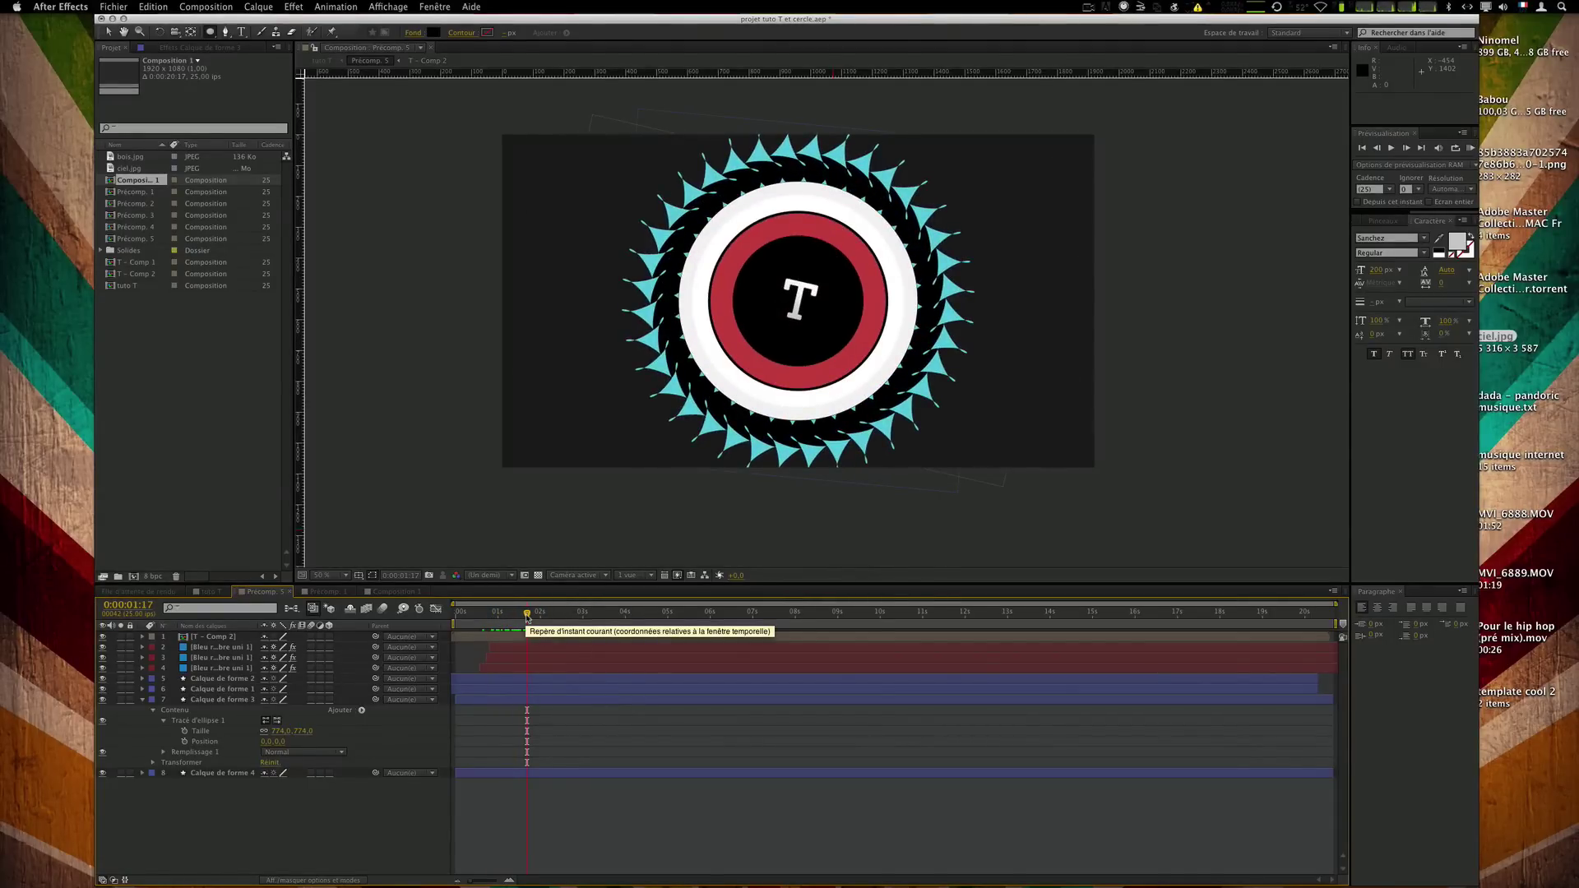
{"action": "left_click", "coordinate": [220, 700]}
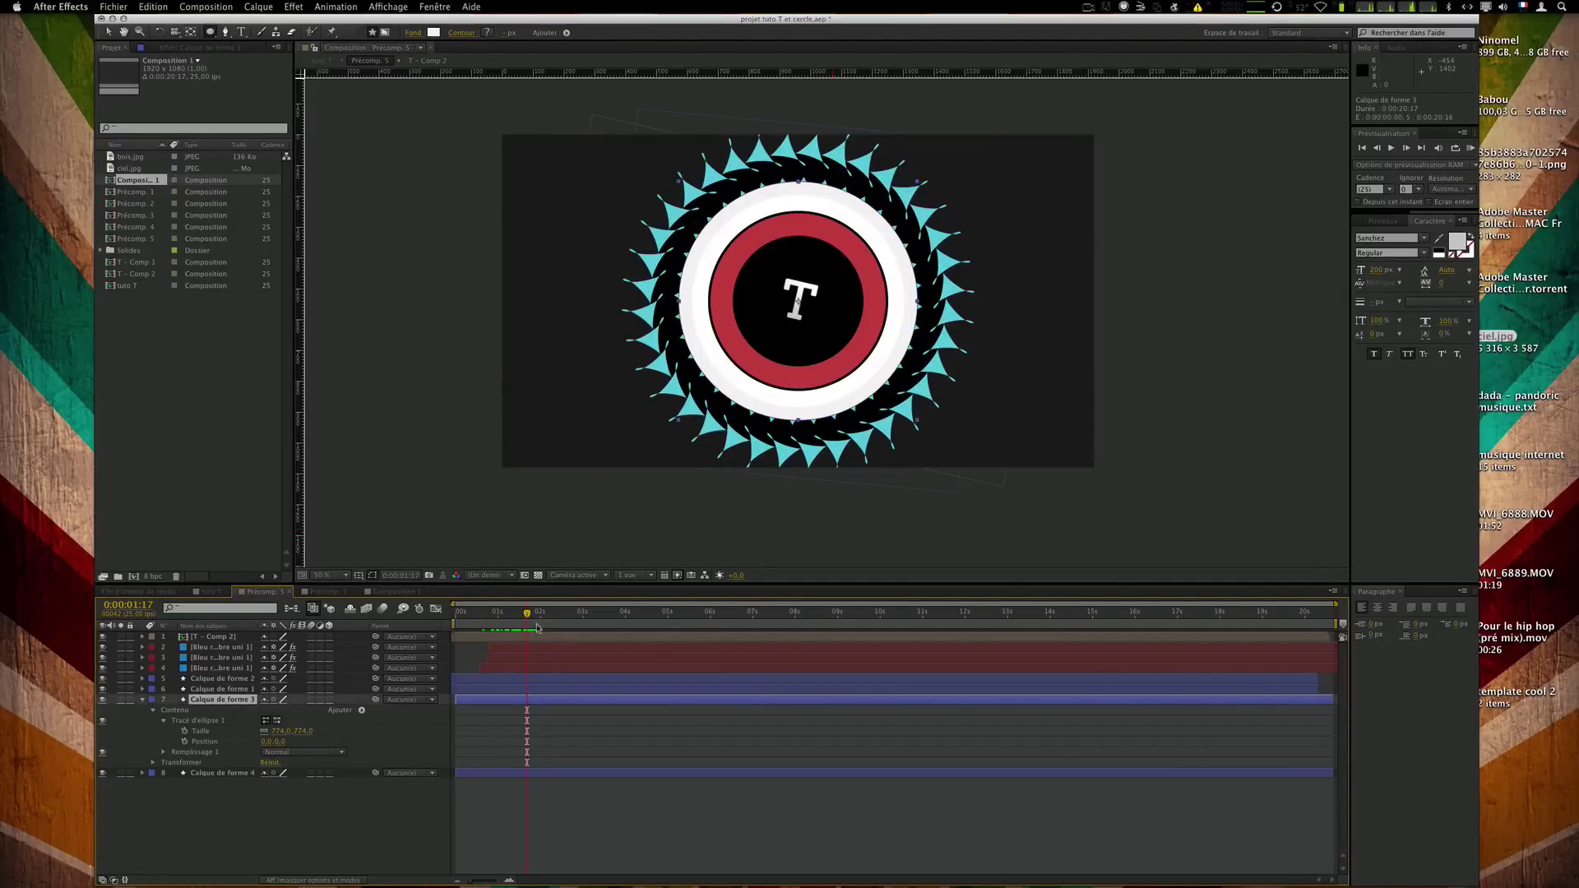
{"action": "left_click", "coordinate": [106, 699]}
{"action": "left_click", "coordinate": [104, 699]}
{"action": "left_click", "coordinate": [104, 700]}
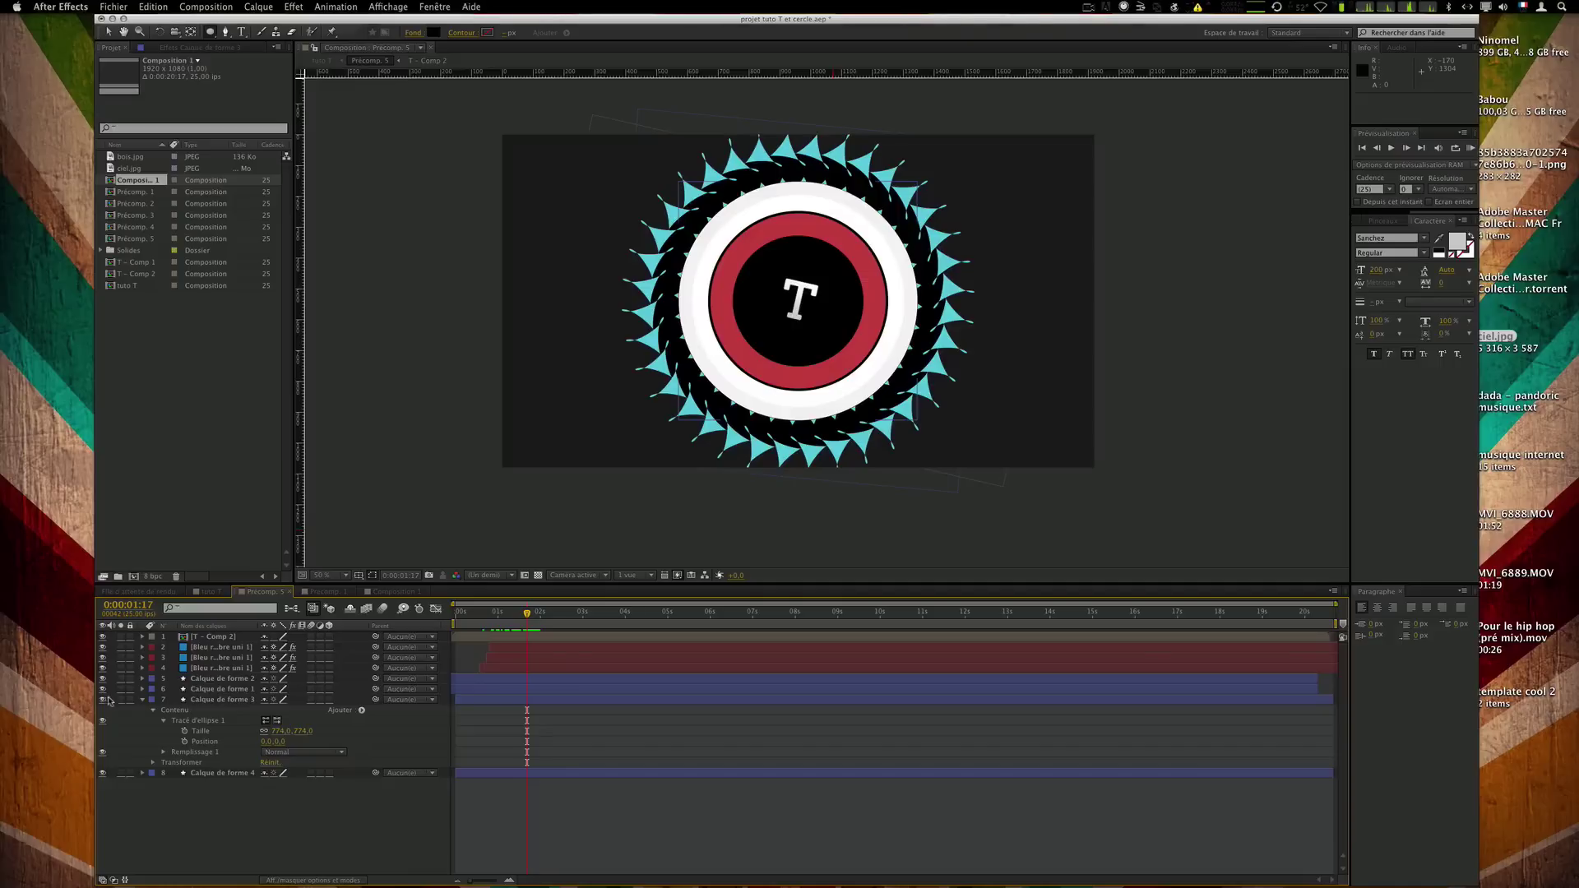
{"action": "left_click", "coordinate": [232, 700]}
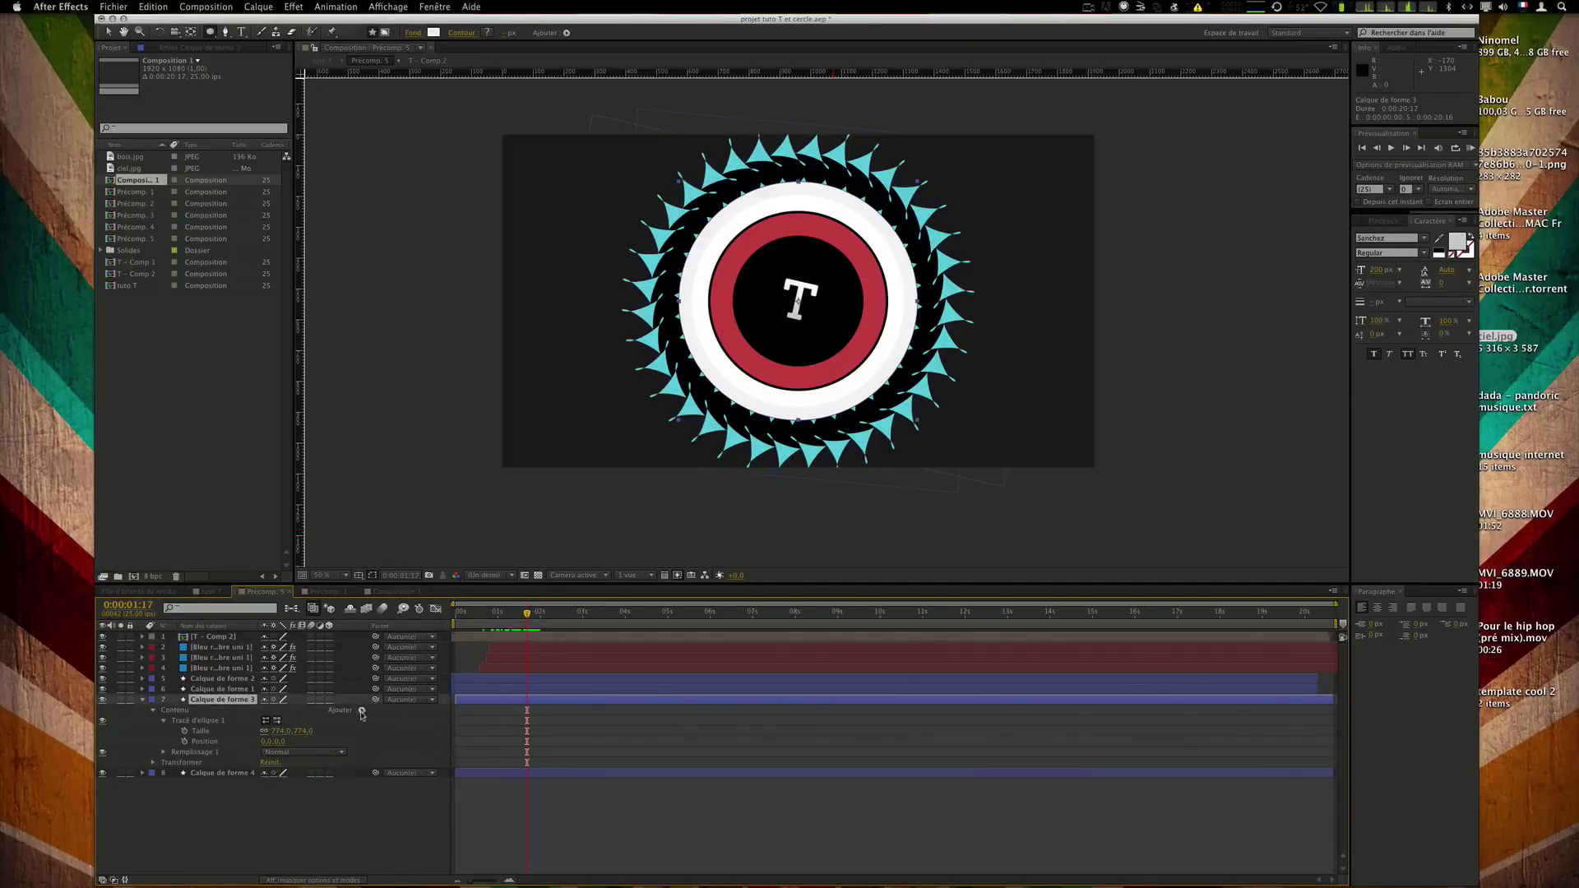
{"action": "left_click", "coordinate": [361, 710]}
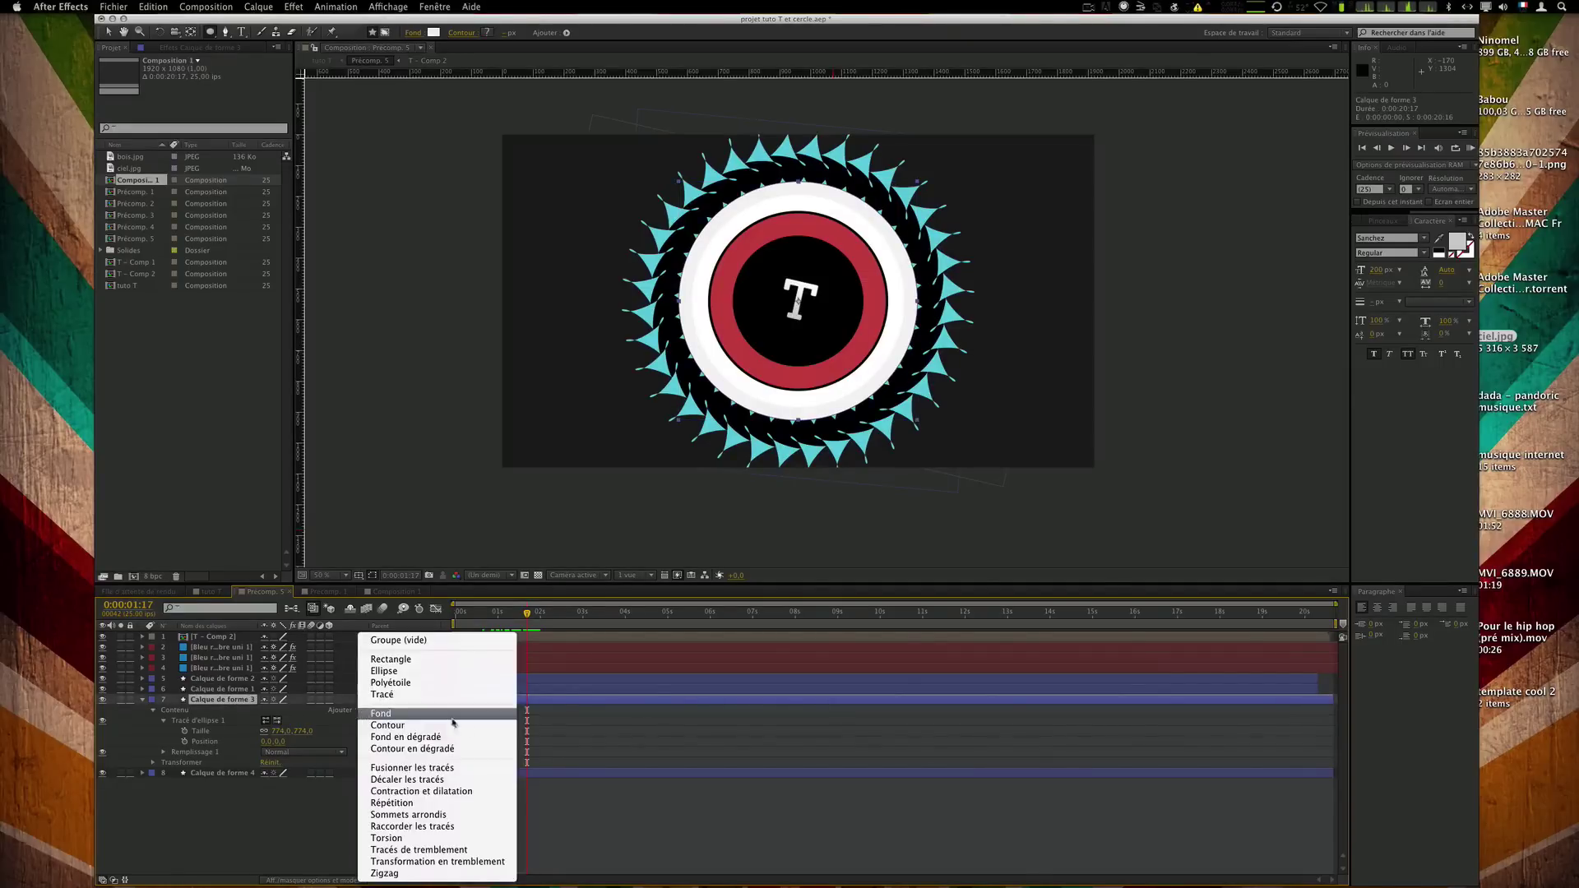
{"action": "left_click", "coordinate": [475, 826]}
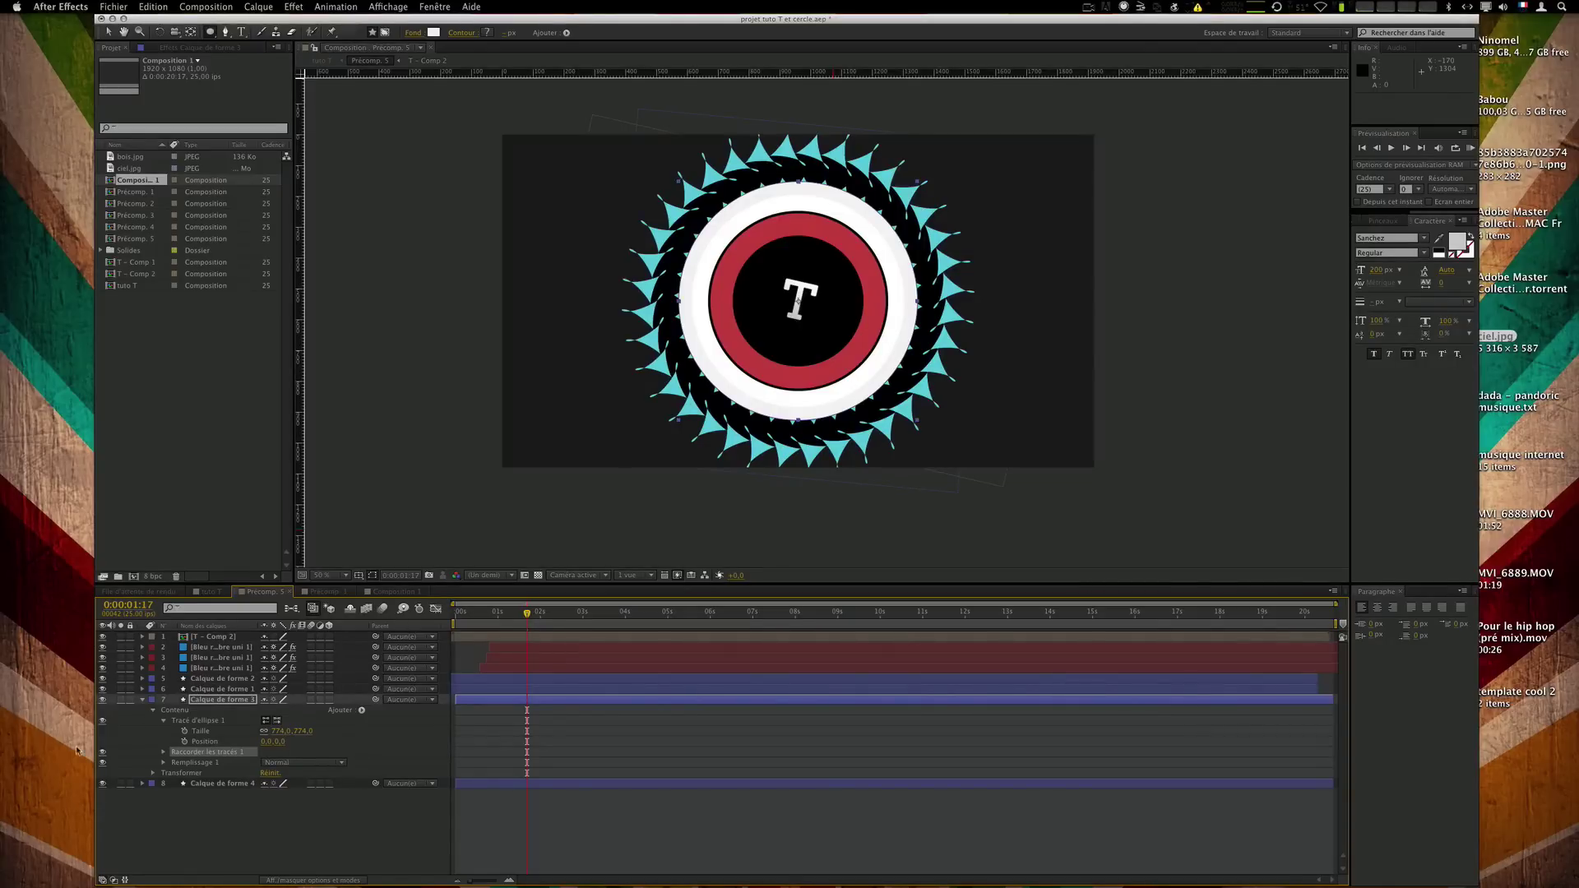
Animate the Fin value of Raccorder les tracés in Calque de forme 3 from 0% at about 0:00:00:08 to 100% at 0:00:01:17.
{"action": "left_click", "coordinate": [163, 753]}
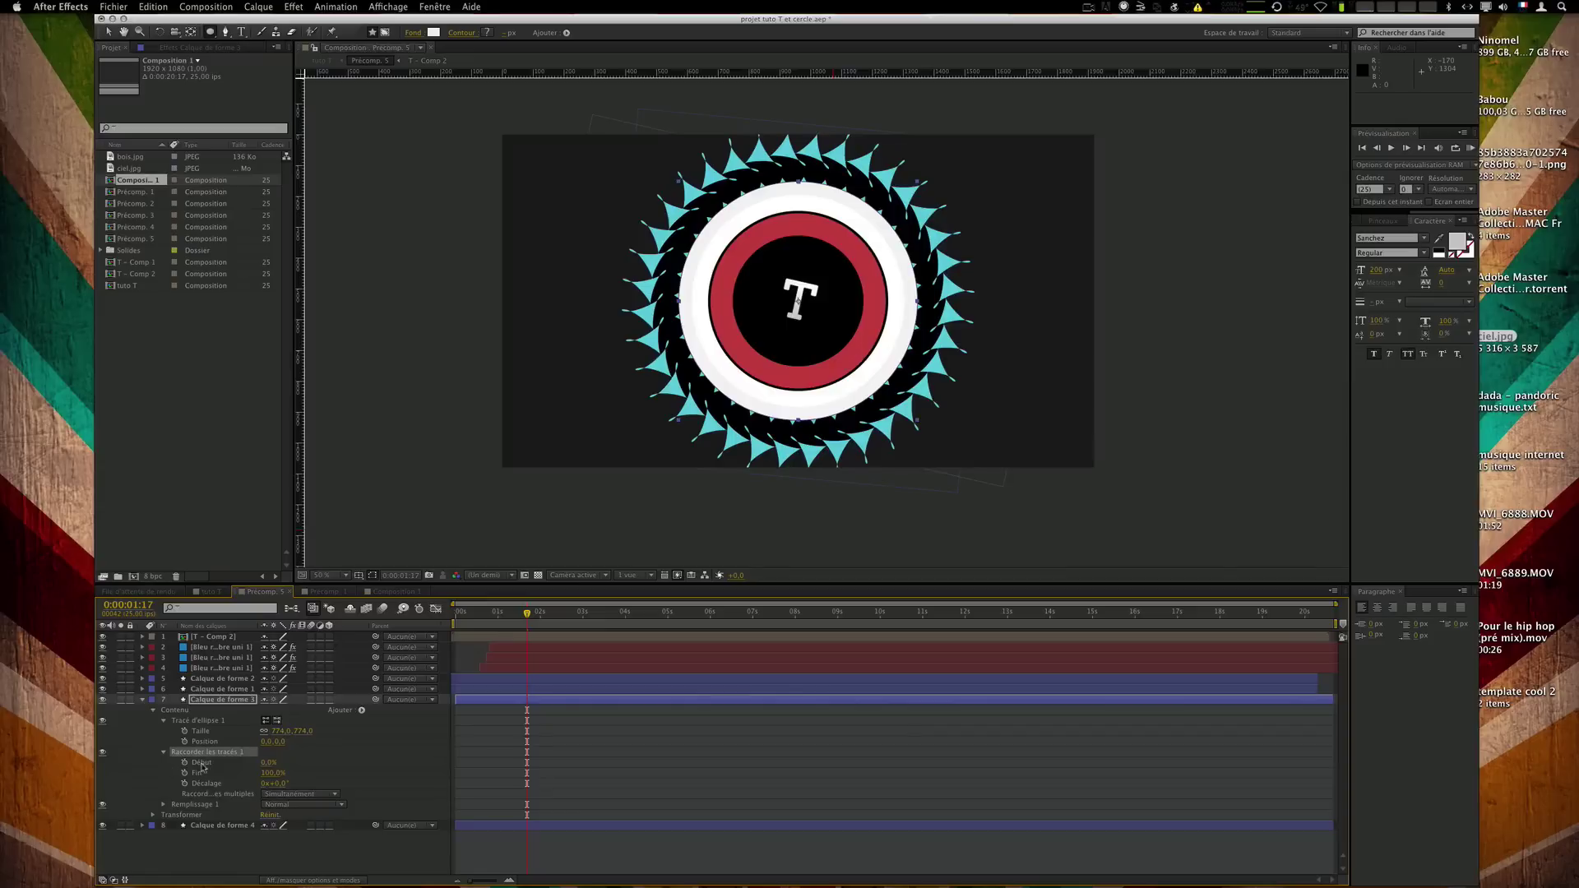
{"action": "mouse_move", "coordinate": [275, 763]}
{"action": "left_mouse_down"}
{"action": "mouse_move", "coordinate": [289, 764]}
{"action": "mouse_move", "coordinate": [261, 765]}
{"action": "left_mouse_up"}
{"action": "left_click_drag", "start_coordinate": [272, 773], "coordinate": [222, 773]}
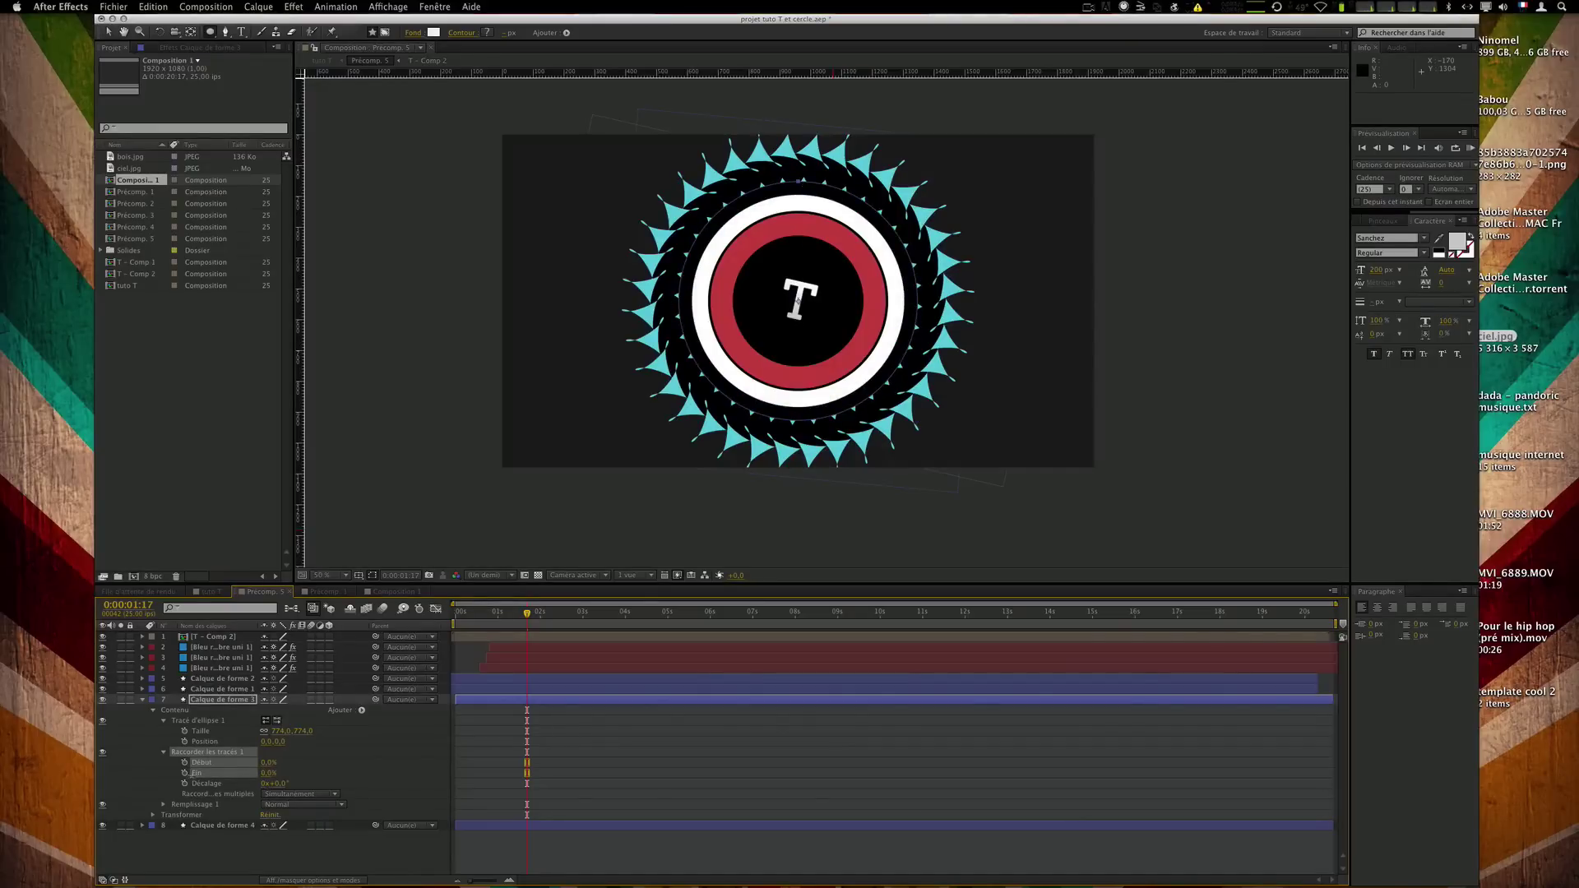
{"action": "left_click", "coordinate": [184, 773]}
{"action": "left_click_drag", "start_coordinate": [526, 775], "coordinate": [470, 776]}
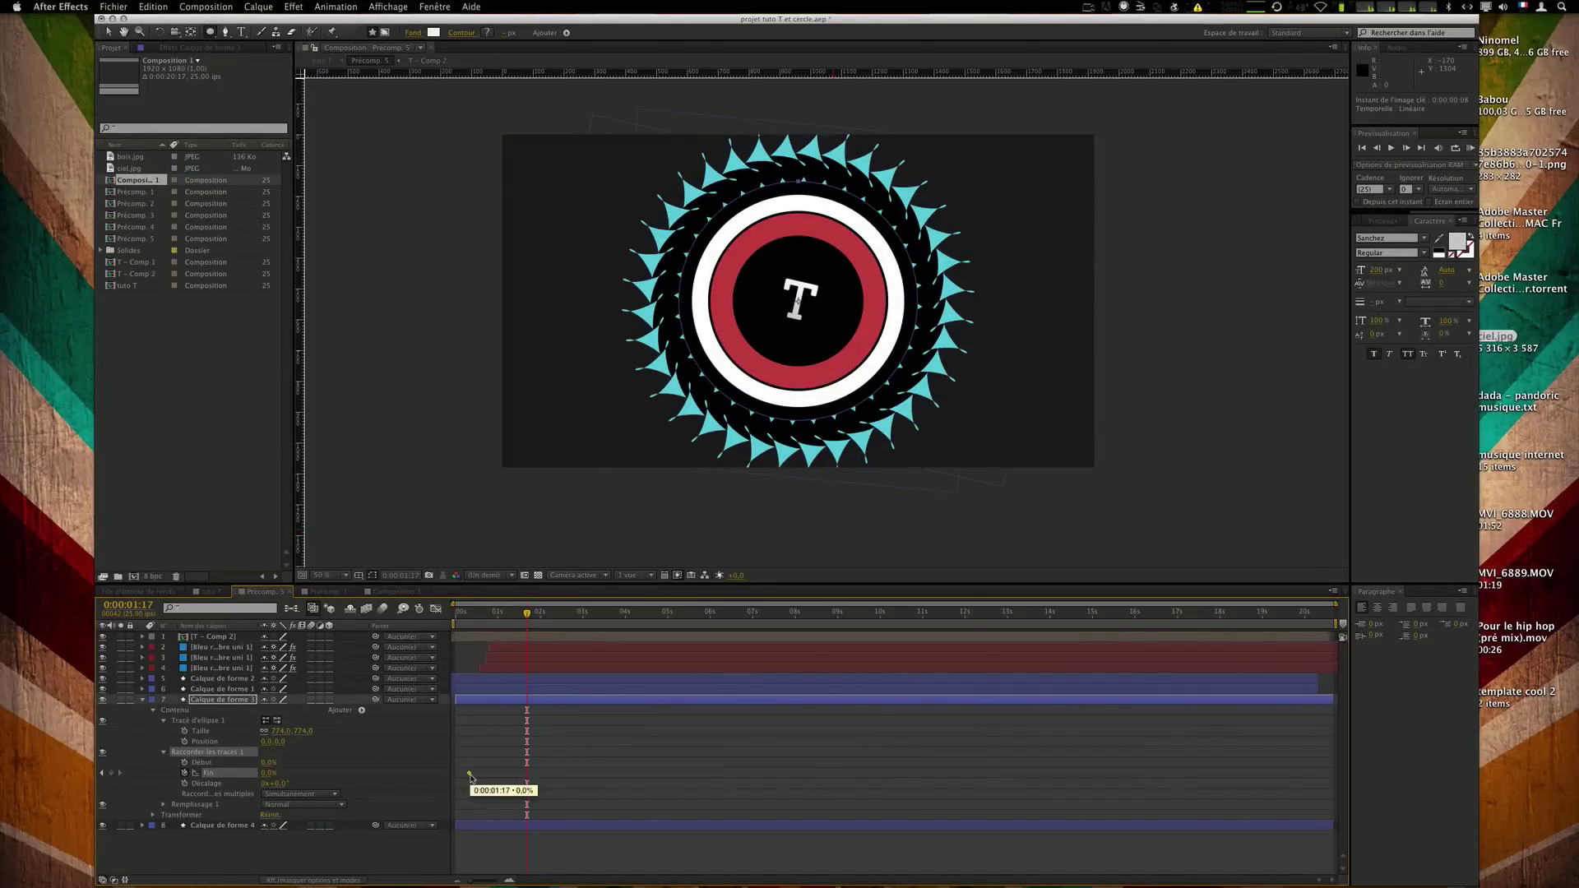
{"action": "left_click_drag", "start_coordinate": [274, 775], "coordinate": [371, 775]}
Ease both Fin keyframes of Calque de forme 3 in the graph editor and preview the circle's reveal from 0:00:00:04.
{"action": "left_click_drag", "start_coordinate": [634, 770], "coordinate": [464, 780]}
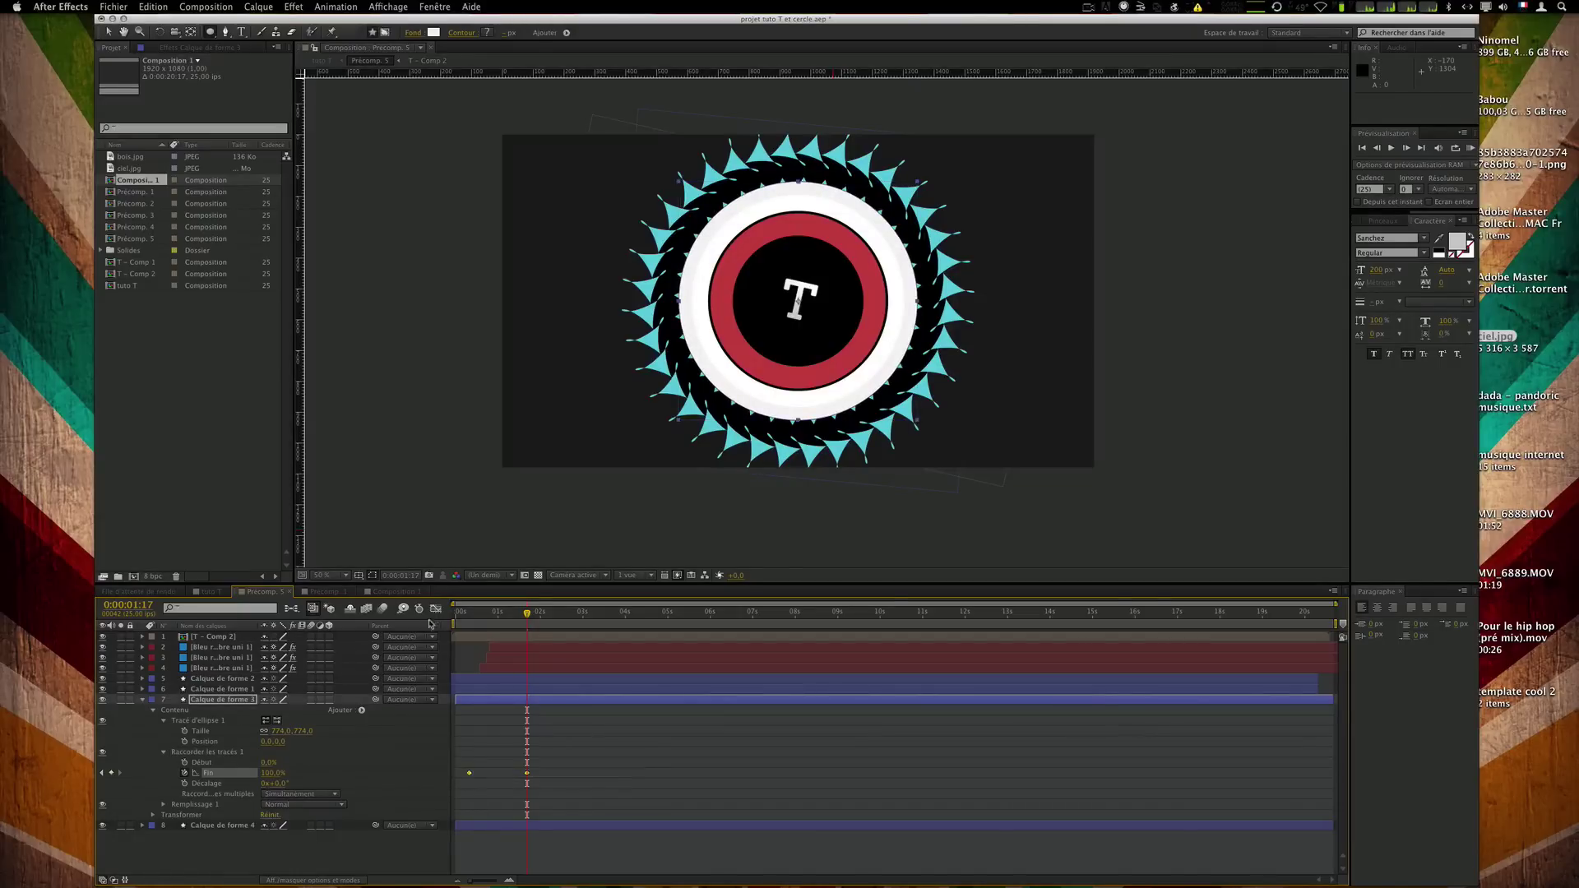
{"action": "left_click", "coordinate": [436, 608]}
{"action": "left_click_drag", "start_coordinate": [461, 646], "coordinate": [575, 854]}
{"action": "left_click", "coordinate": [1002, 868]}
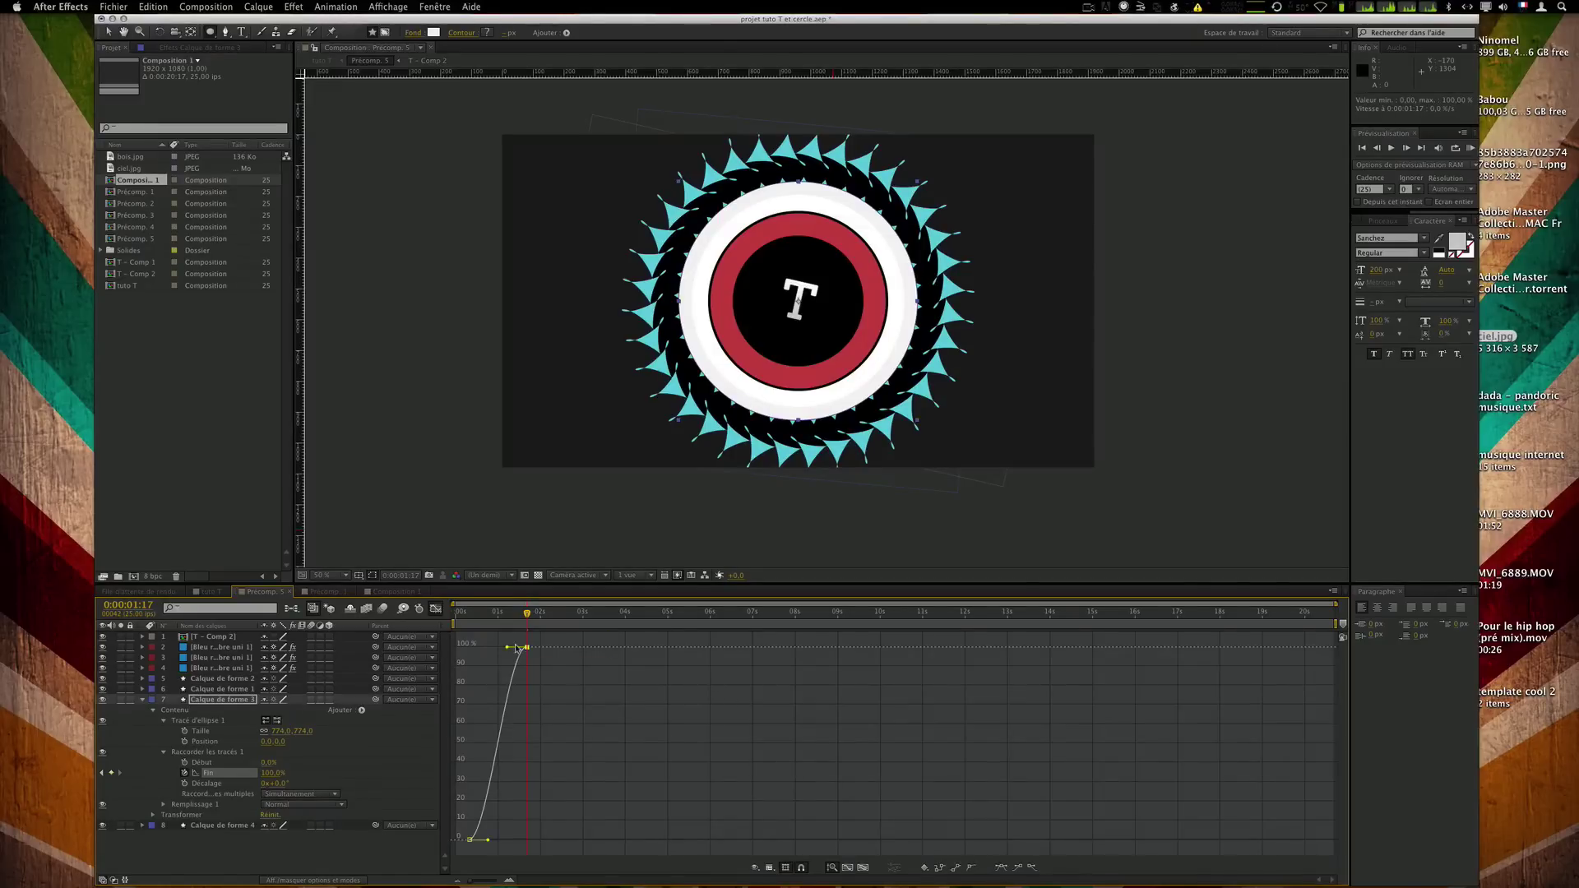
{"action": "left_click", "coordinate": [436, 609]}
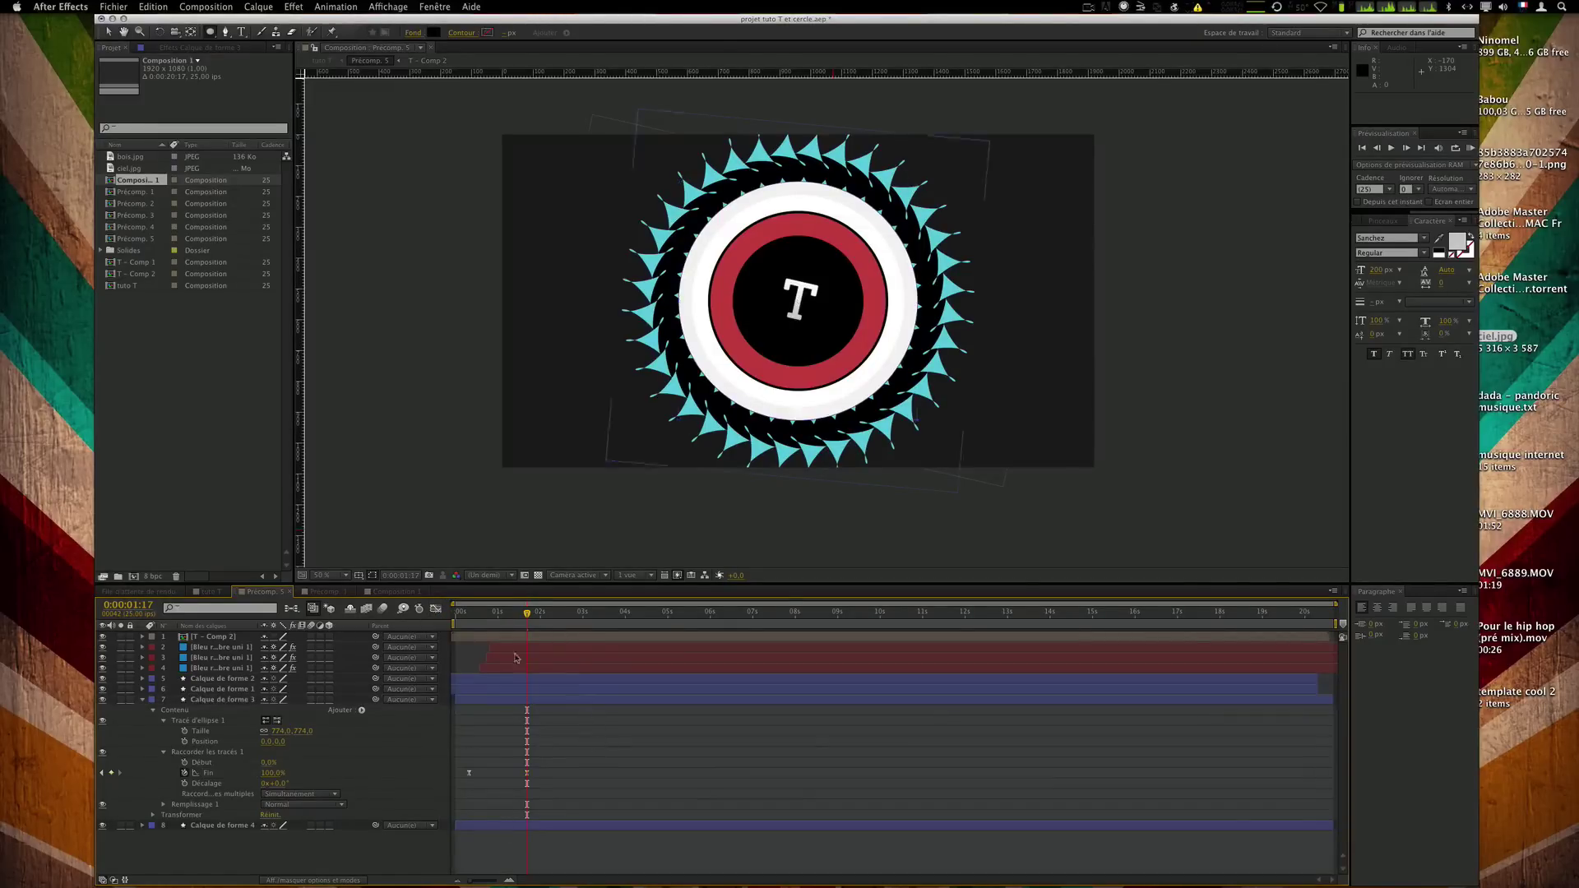
{"action": "left_click_drag", "start_coordinate": [527, 613], "coordinate": [466, 625]}
{"action": "key", "text": "KP_0"}
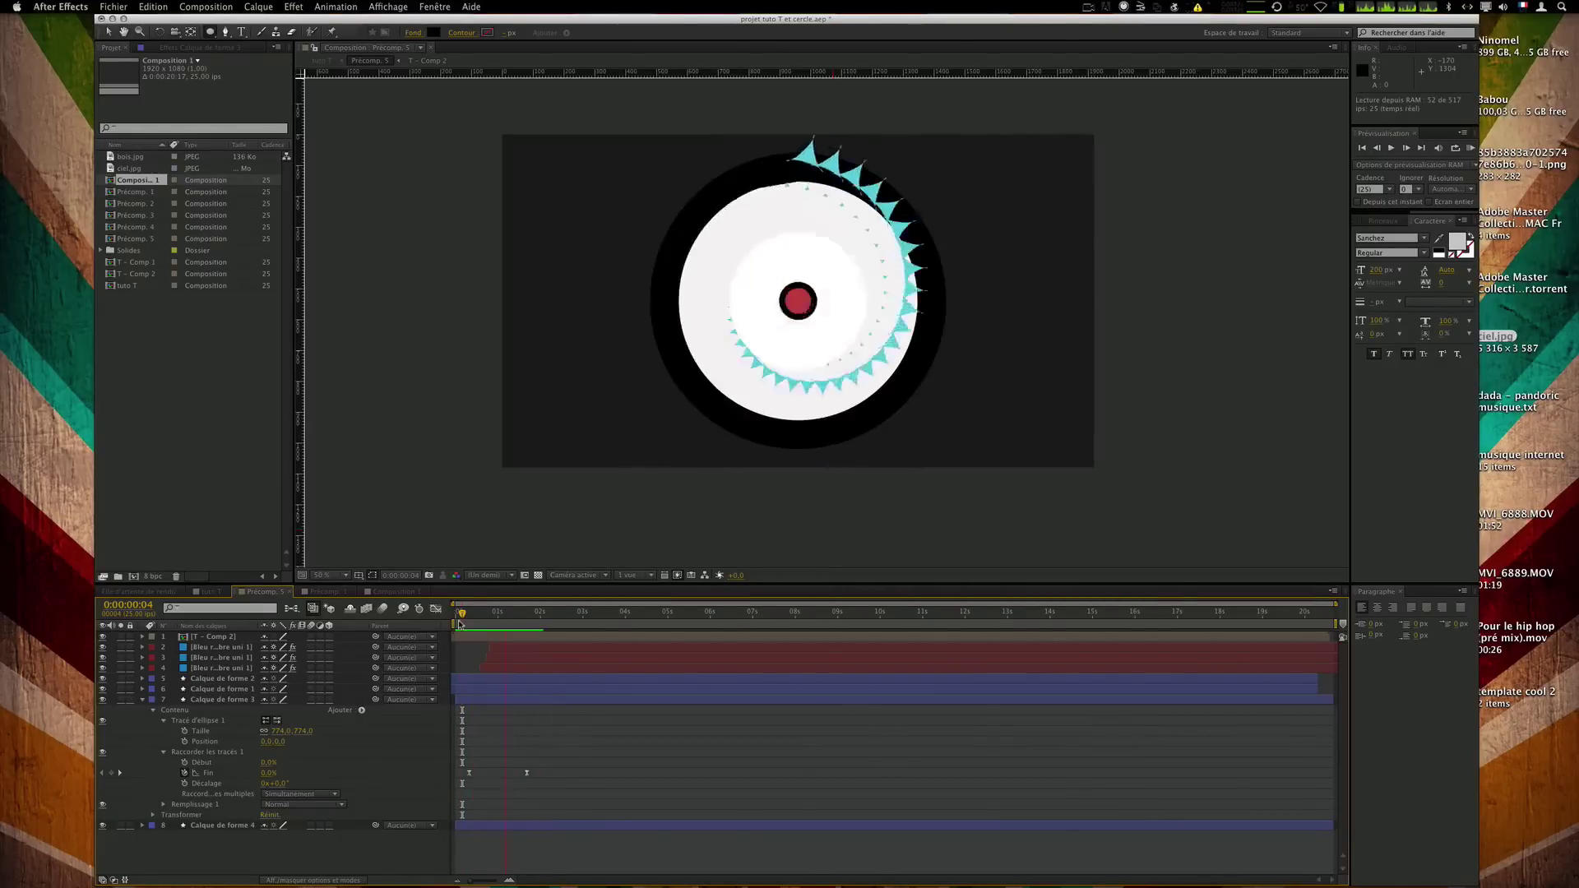
{"action": "key", "text": "space"}
Copy the animated Raccorder les tracés operation from Calque de forme 3 to the black circle's layer, Calque de forme 4, at 0:00:00:00.
{"action": "left_click_drag", "start_coordinate": [461, 613], "coordinate": [508, 616]}
{"action": "left_click_drag", "start_coordinate": [570, 771], "coordinate": [451, 778]}
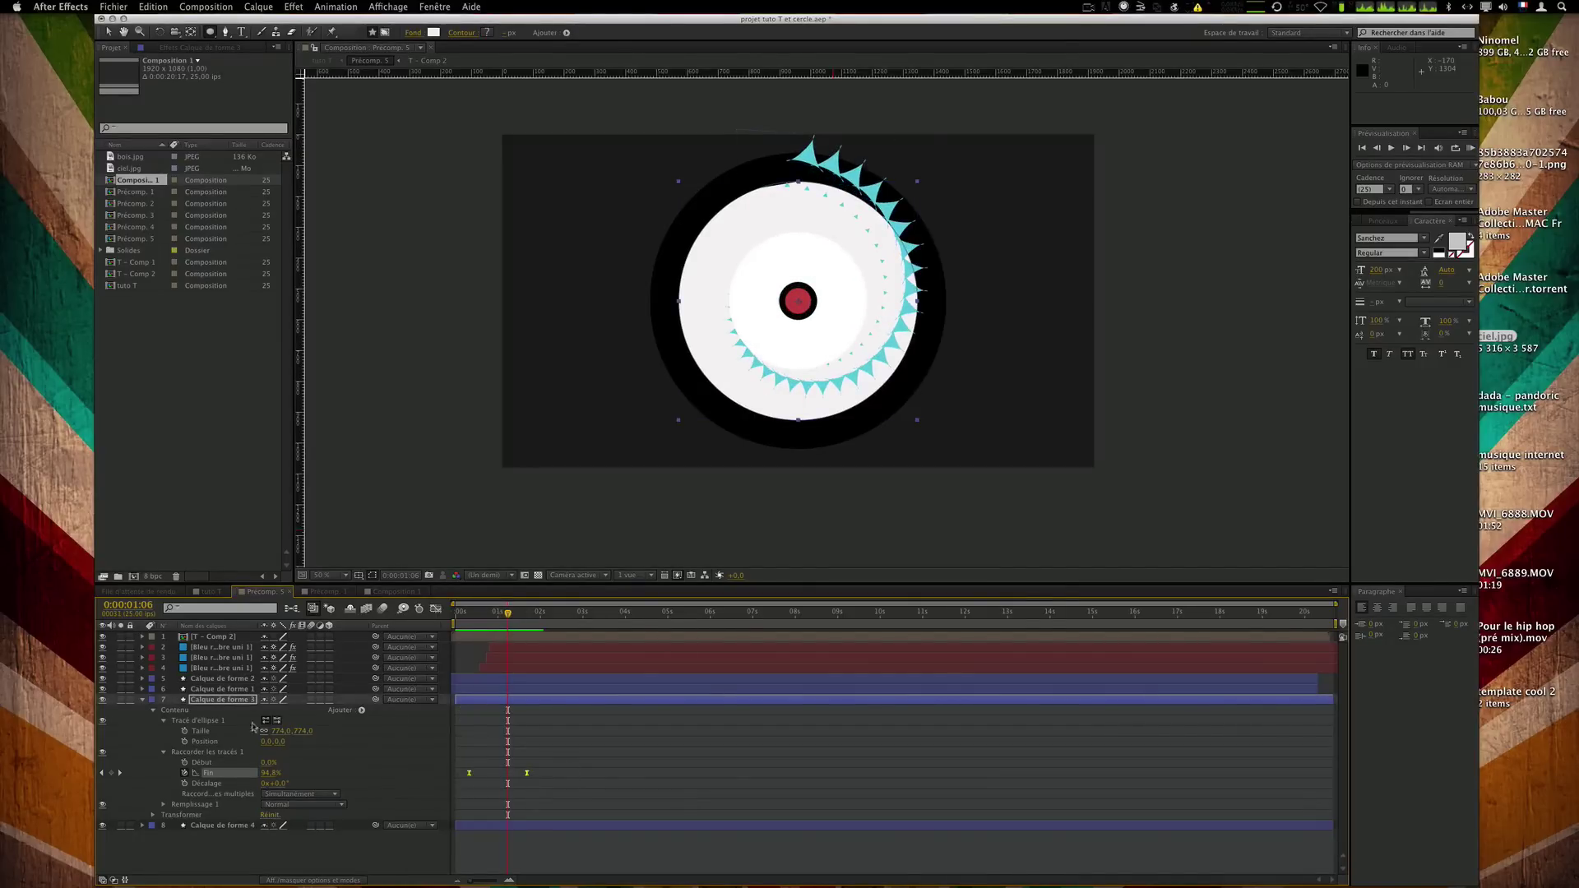
{"action": "left_click", "coordinate": [219, 753]}
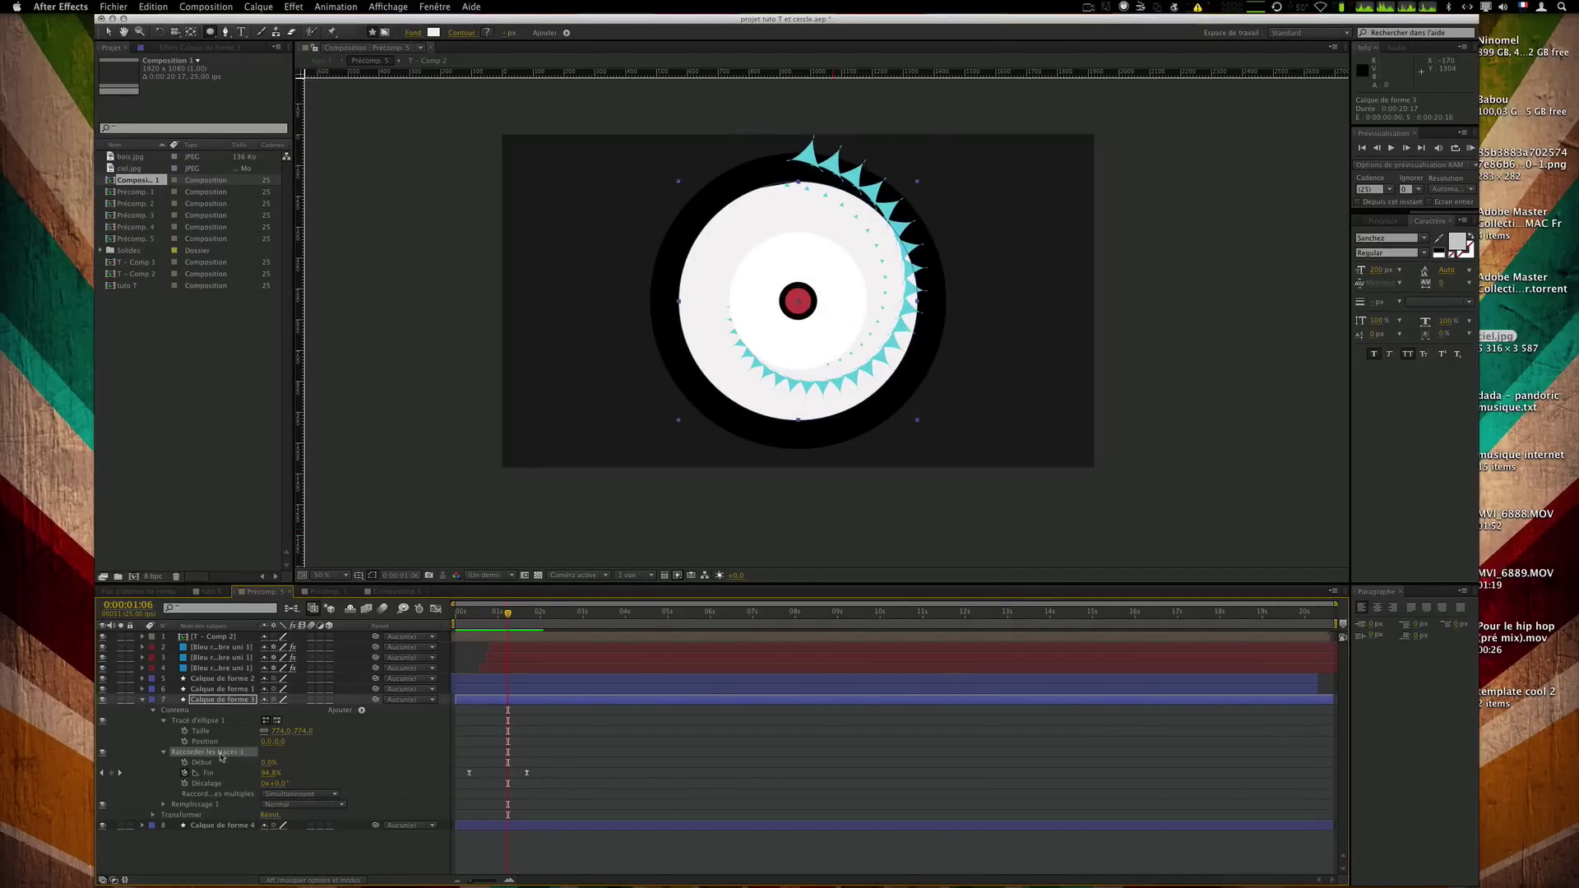
{"action": "left_click", "coordinate": [216, 824]}
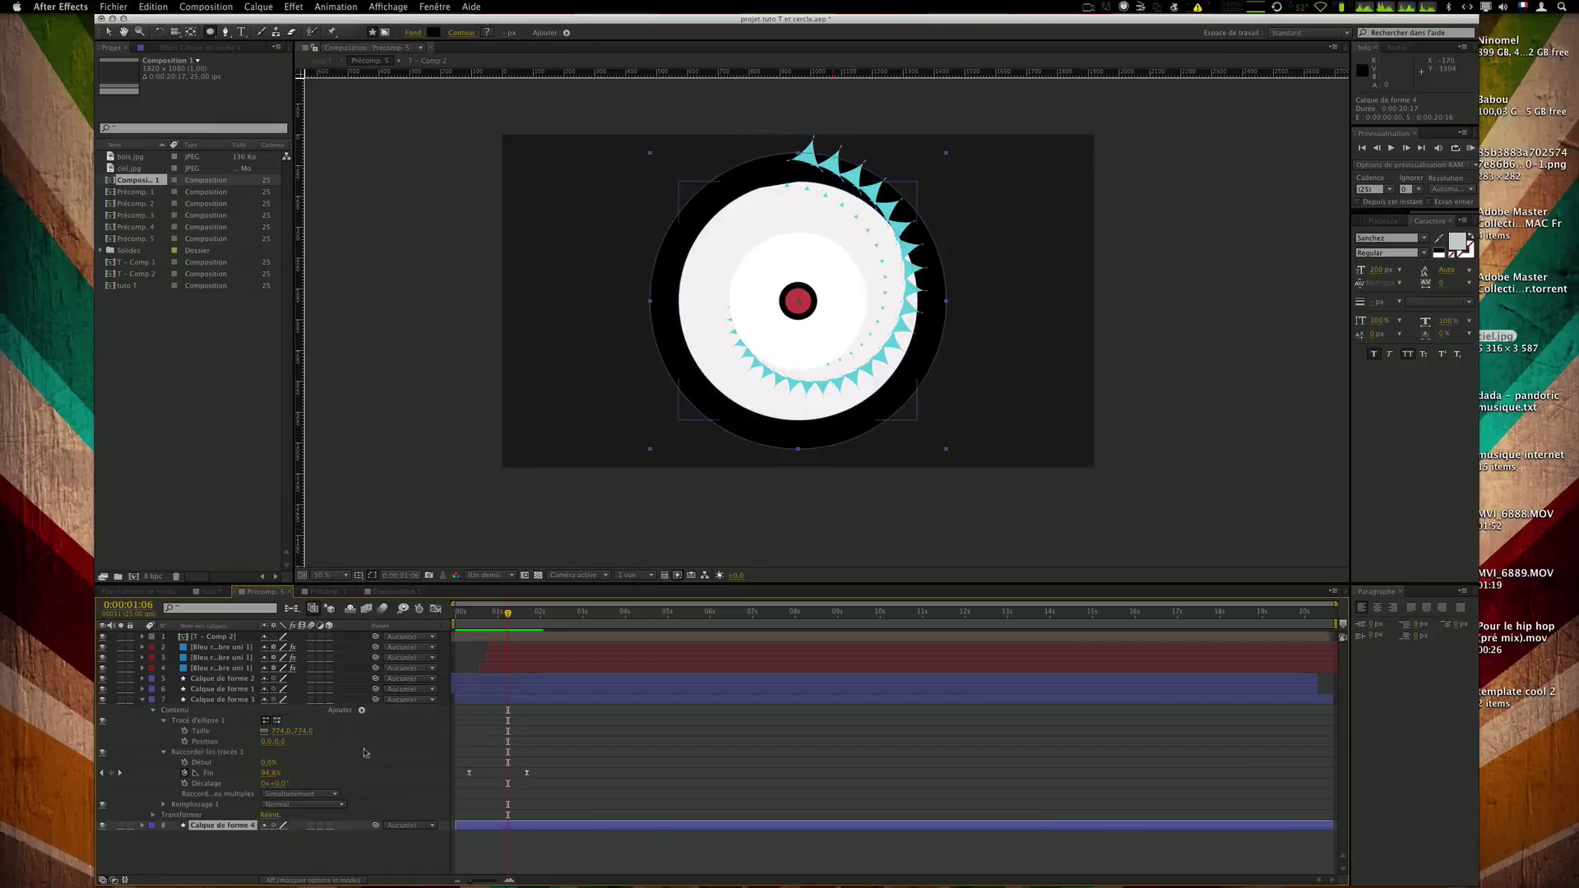
{"action": "left_click", "coordinate": [462, 615]}
{"action": "left_click_drag", "start_coordinate": [462, 618], "coordinate": [454, 621]}
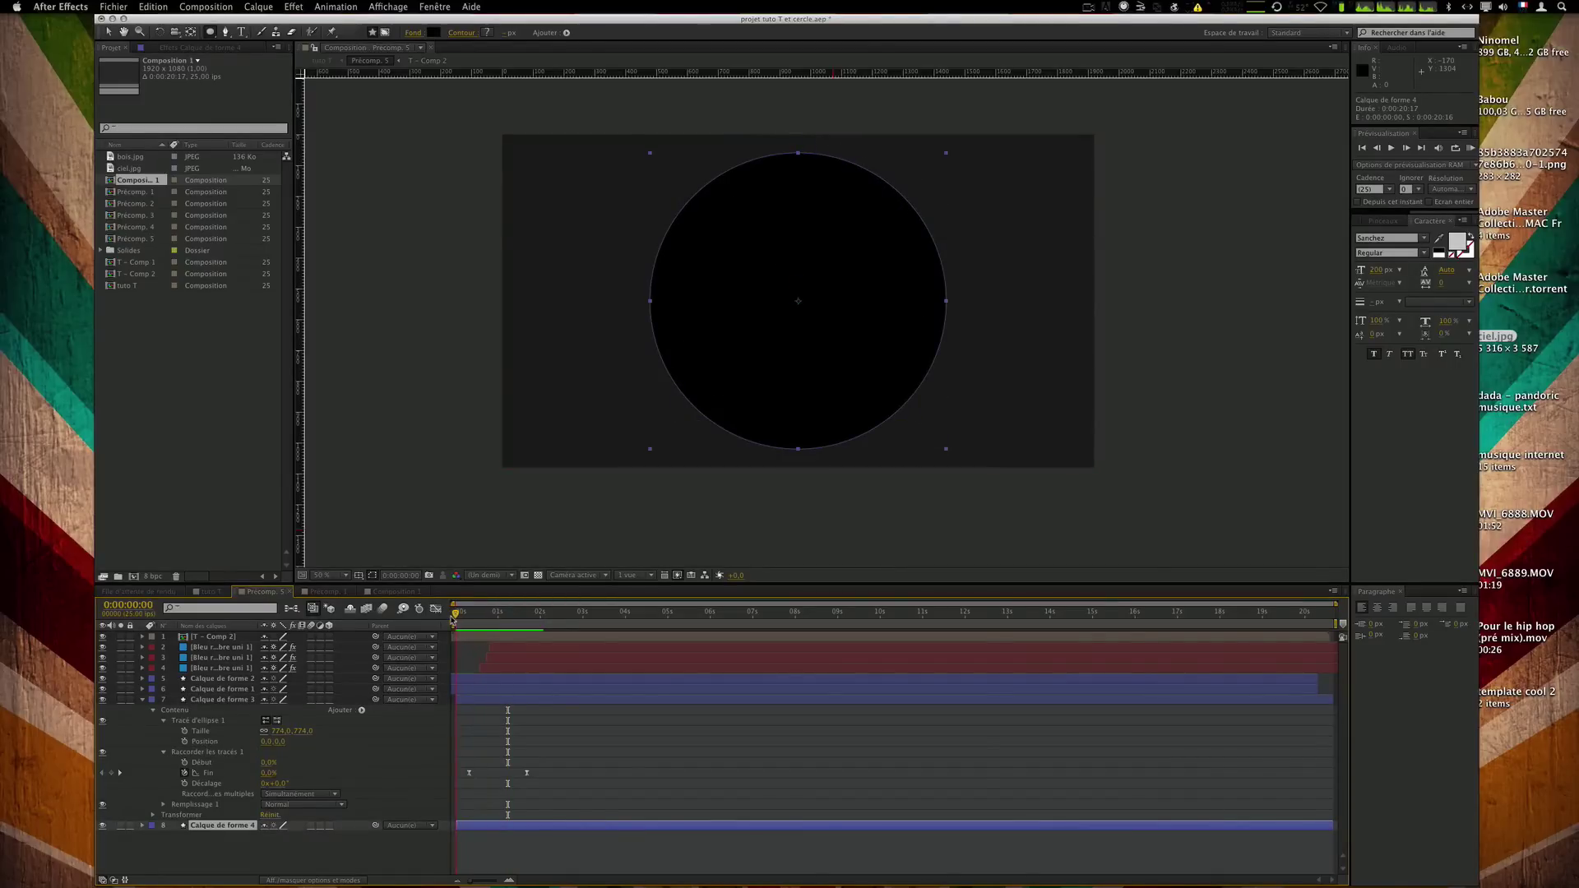
{"action": "left_click", "coordinate": [658, 774]}
Try delaying Calque de forme 4 by about half a second in the timeline, previewing the black circle's reveal.
{"action": "key", "text": "KP_0"}
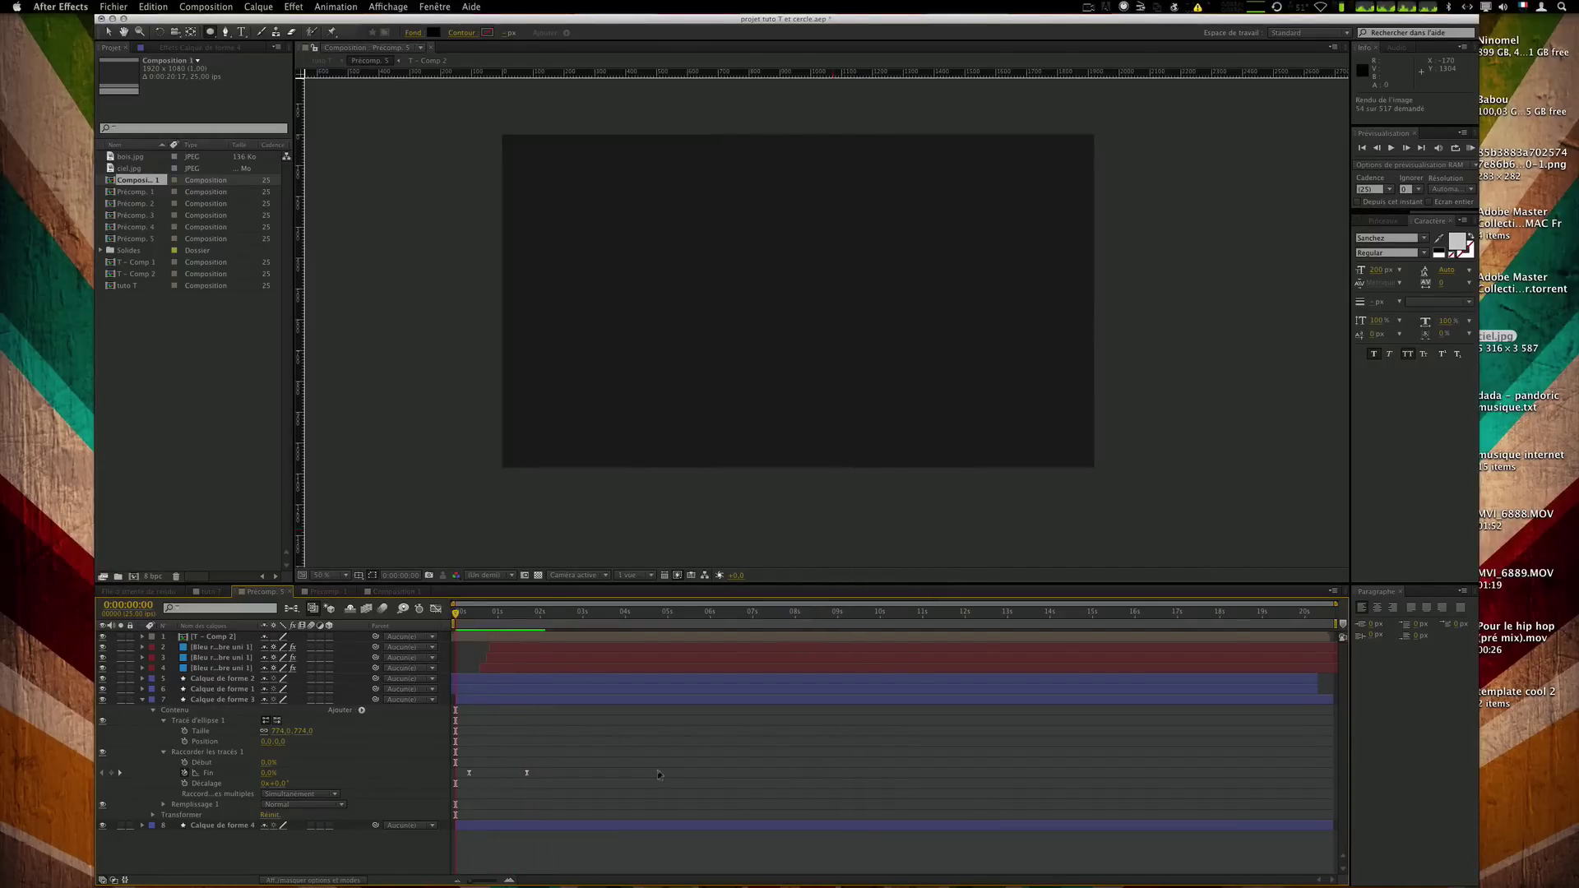
{"action": "key", "text": "space"}
{"action": "left_click_drag", "start_coordinate": [550, 830], "coordinate": [565, 830]}
{"action": "key", "text": "KP_0"}
{"action": "left_click_drag", "start_coordinate": [598, 821], "coordinate": [606, 821]}
{"action": "key", "text": "KP_0"}
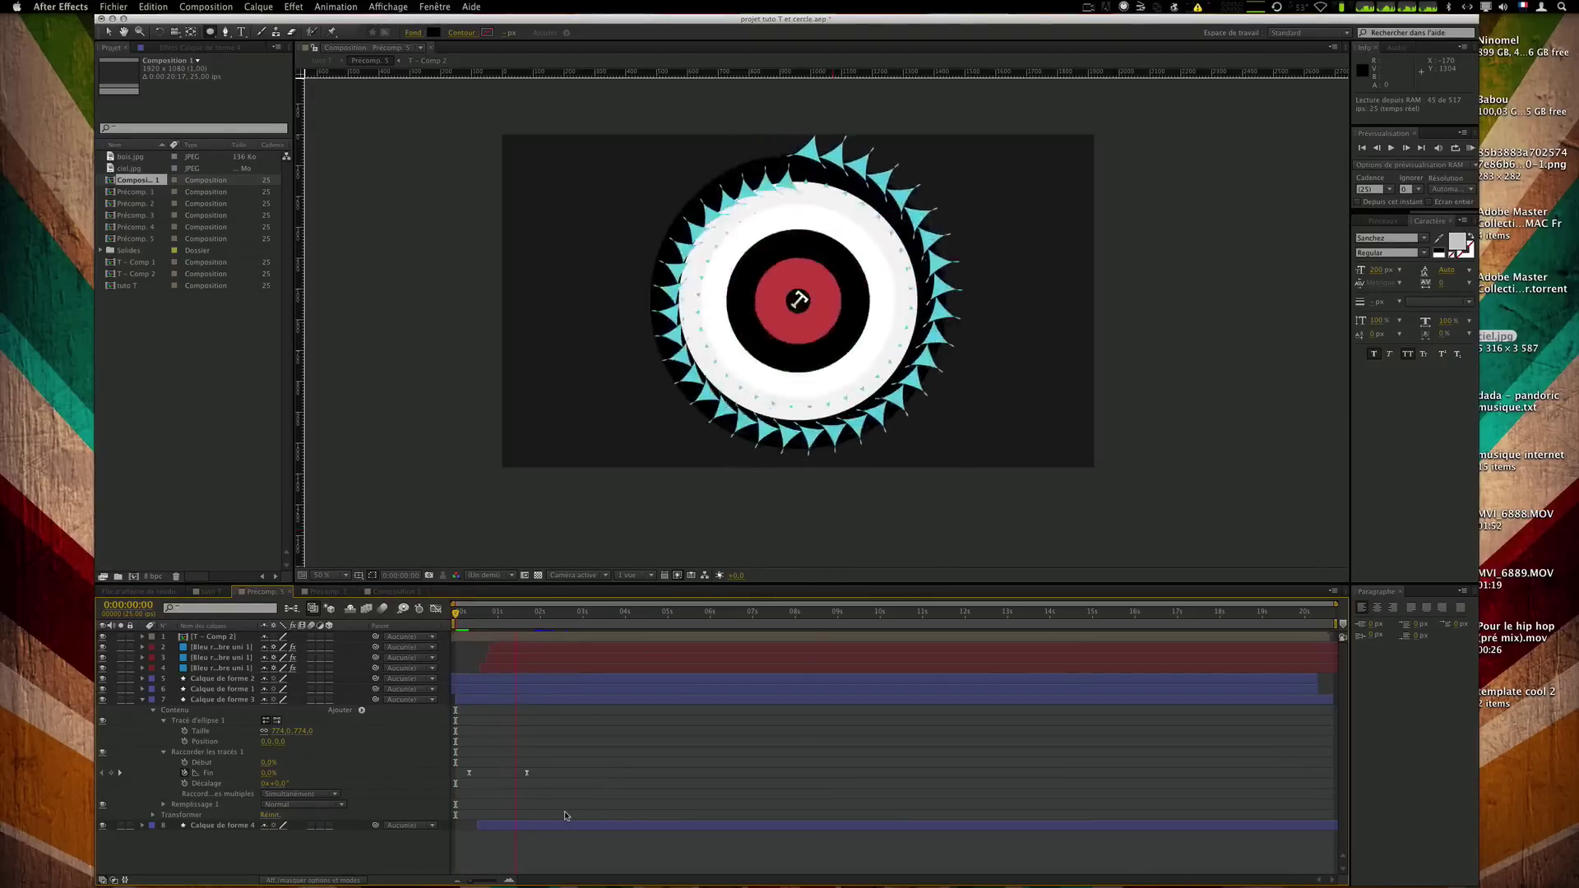
Shift Calque de forme 4 earlier so that it starts slightly before 0:00:00:00, and preview the reveal.
{"action": "left_click_drag", "start_coordinate": [595, 828], "coordinate": [573, 827]}
{"action": "left_click", "coordinate": [589, 759]}
{"action": "key", "text": "KP_0"}
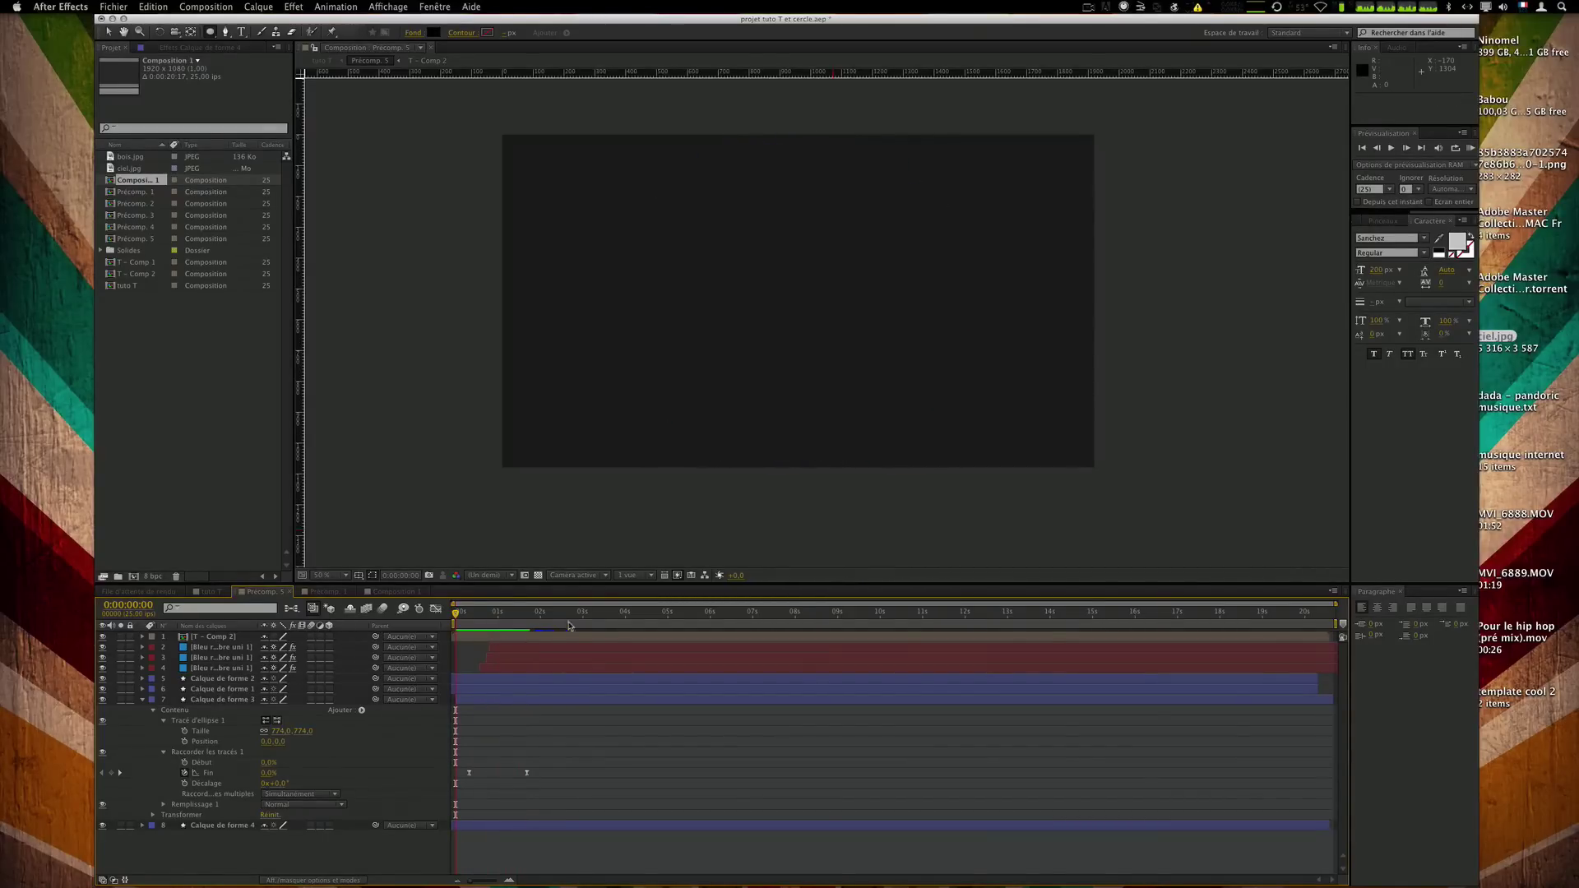
Collapse Calque de forme 3 and place bois.jpg directly below it in Précomp. 5's layer stack, at 0:00:01:19.
{"action": "left_click_drag", "start_coordinate": [487, 615], "coordinate": [530, 614]}
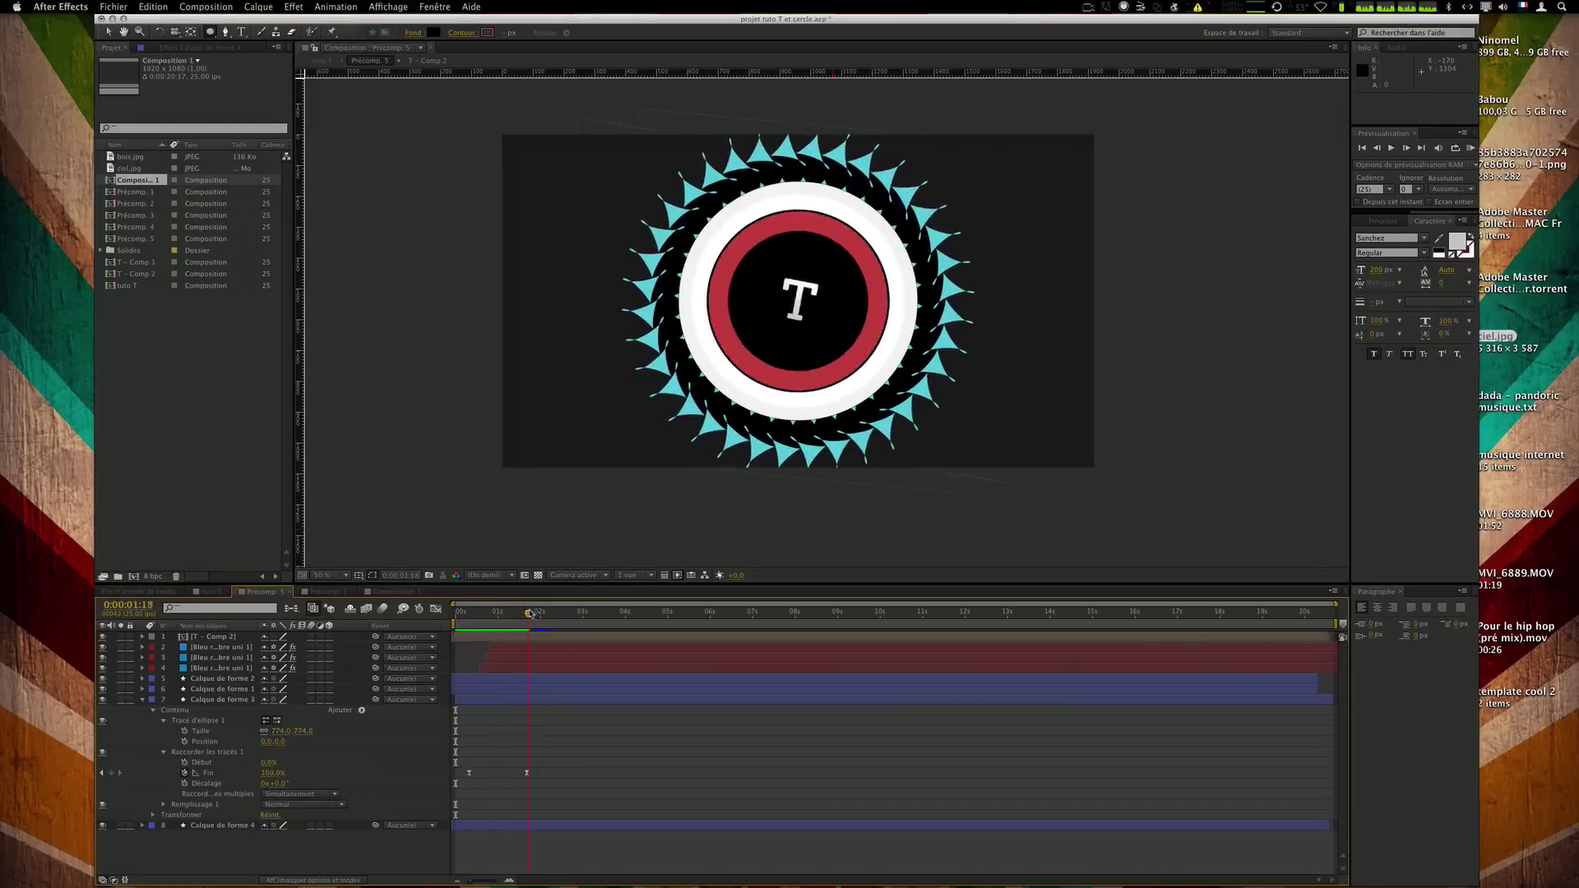
{"action": "left_click", "coordinate": [144, 700]}
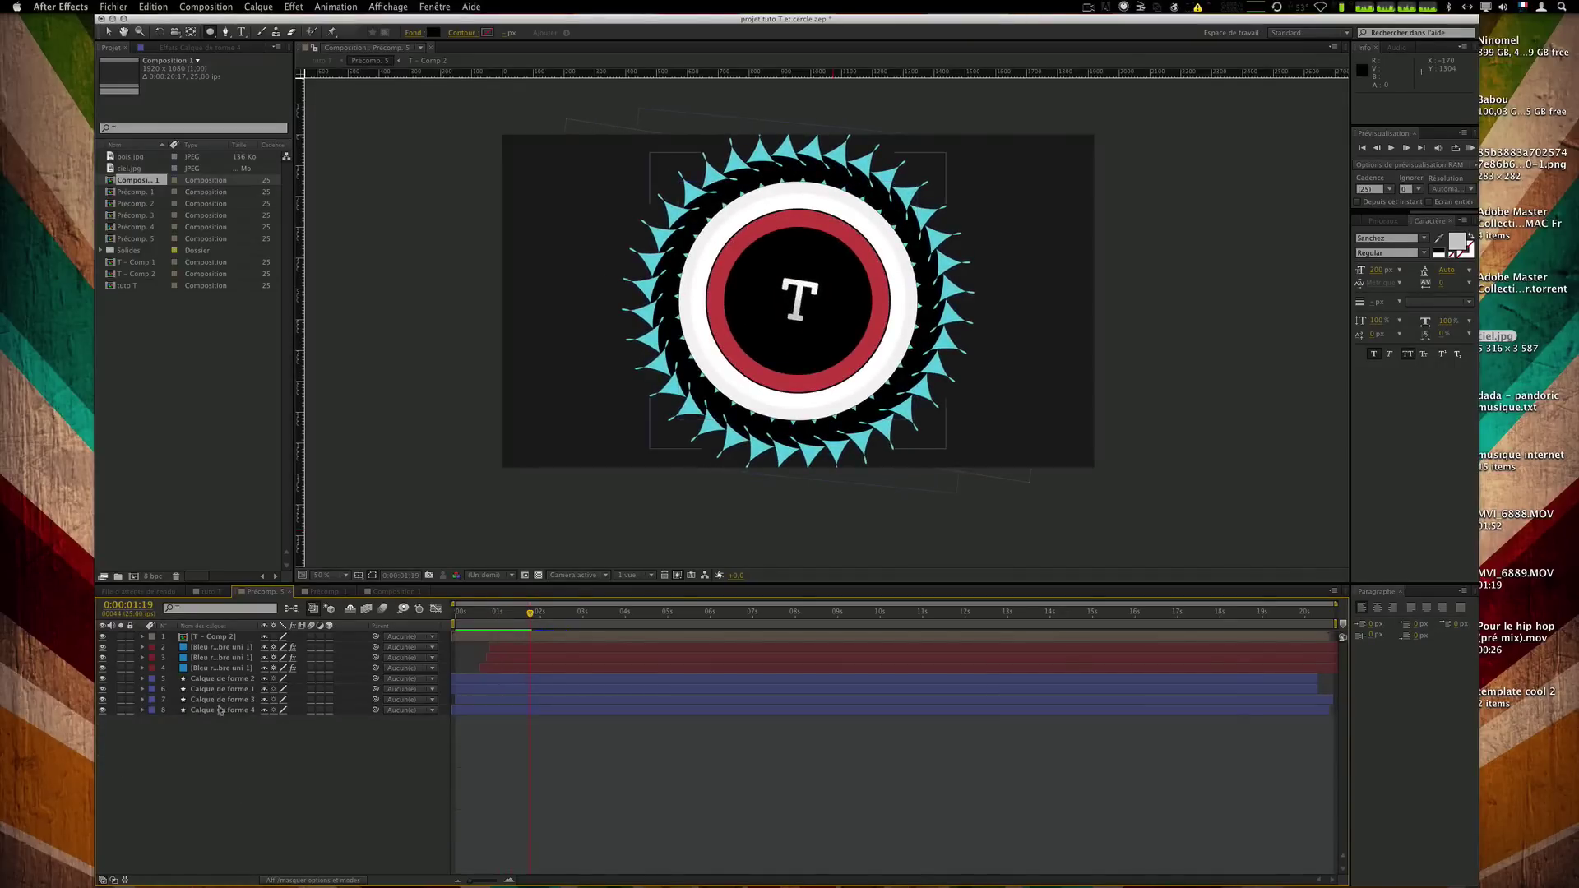
{"action": "left_click", "coordinate": [247, 700]}
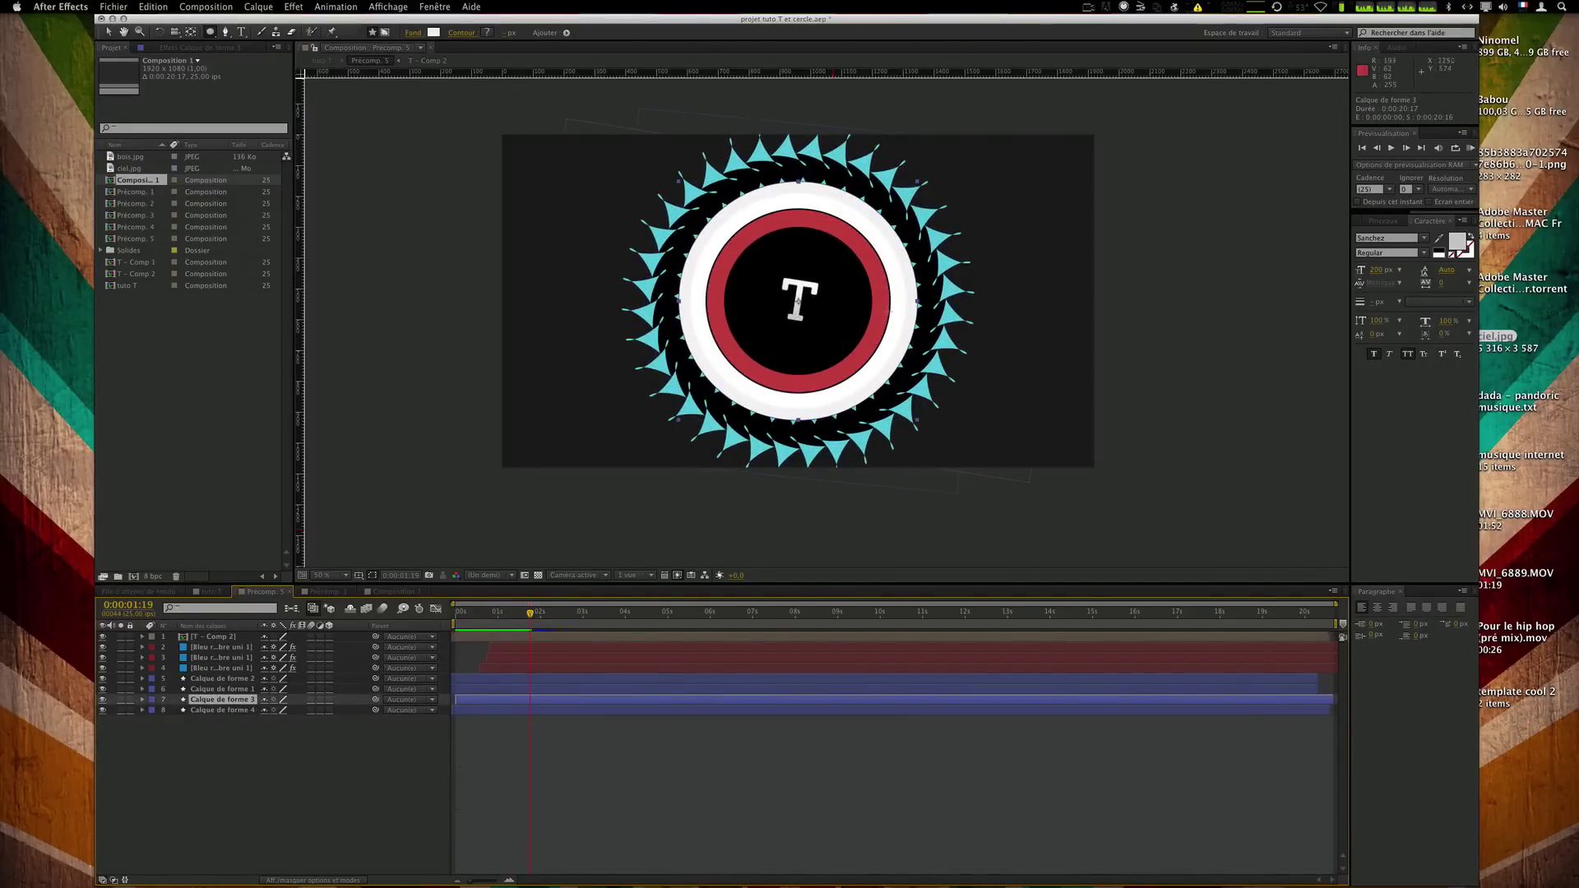
{"action": "left_click", "coordinate": [199, 49]}
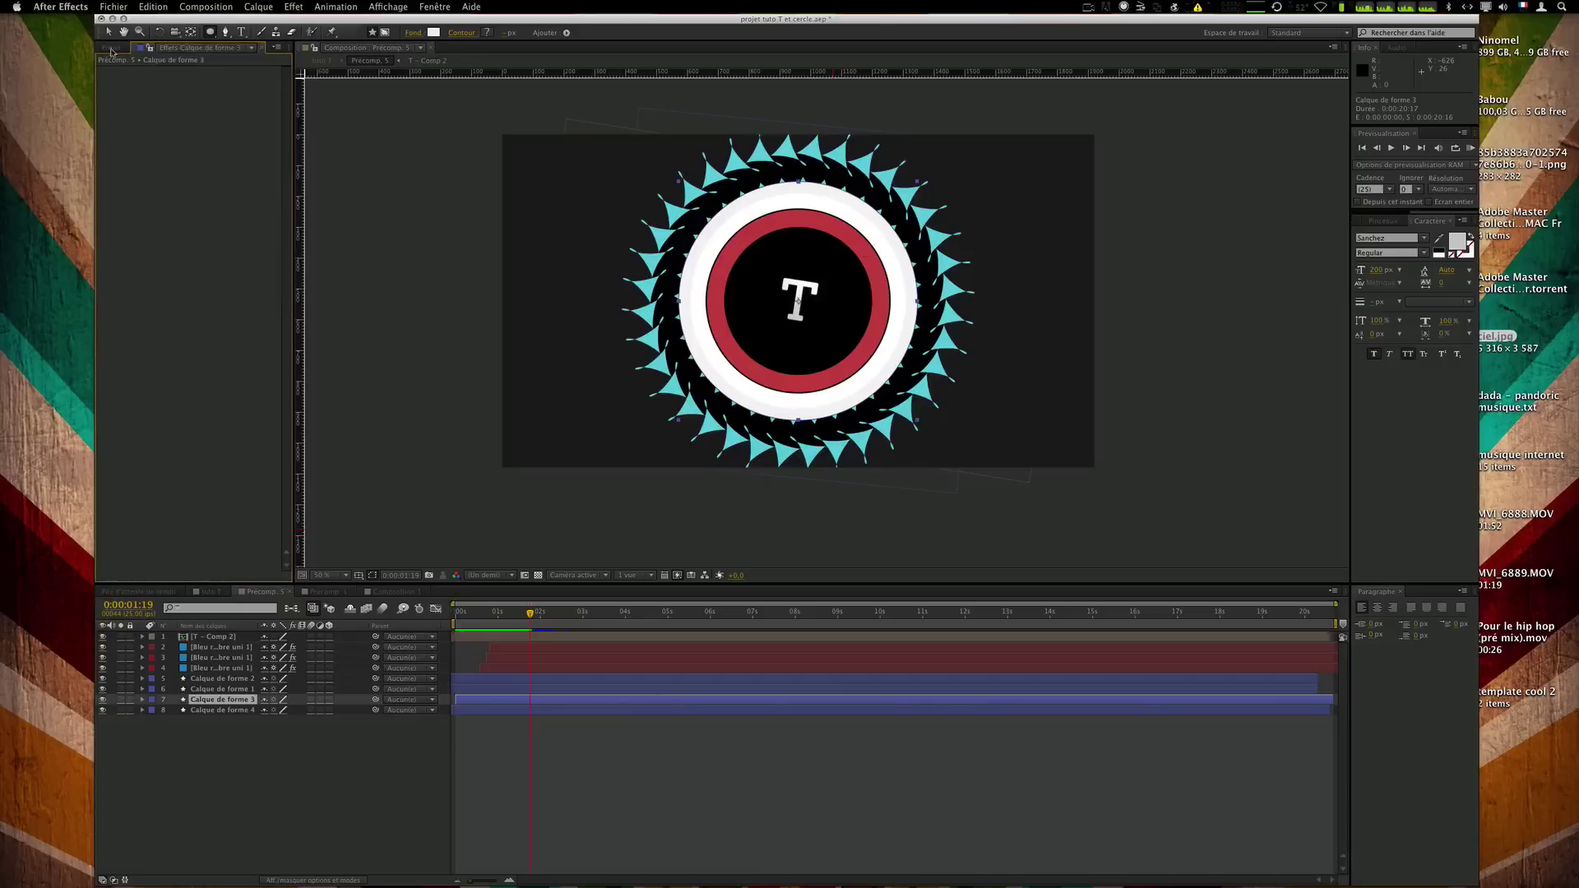
{"action": "left_click", "coordinate": [109, 50]}
{"action": "left_click", "coordinate": [145, 248]}
{"action": "left_click", "coordinate": [131, 157]}
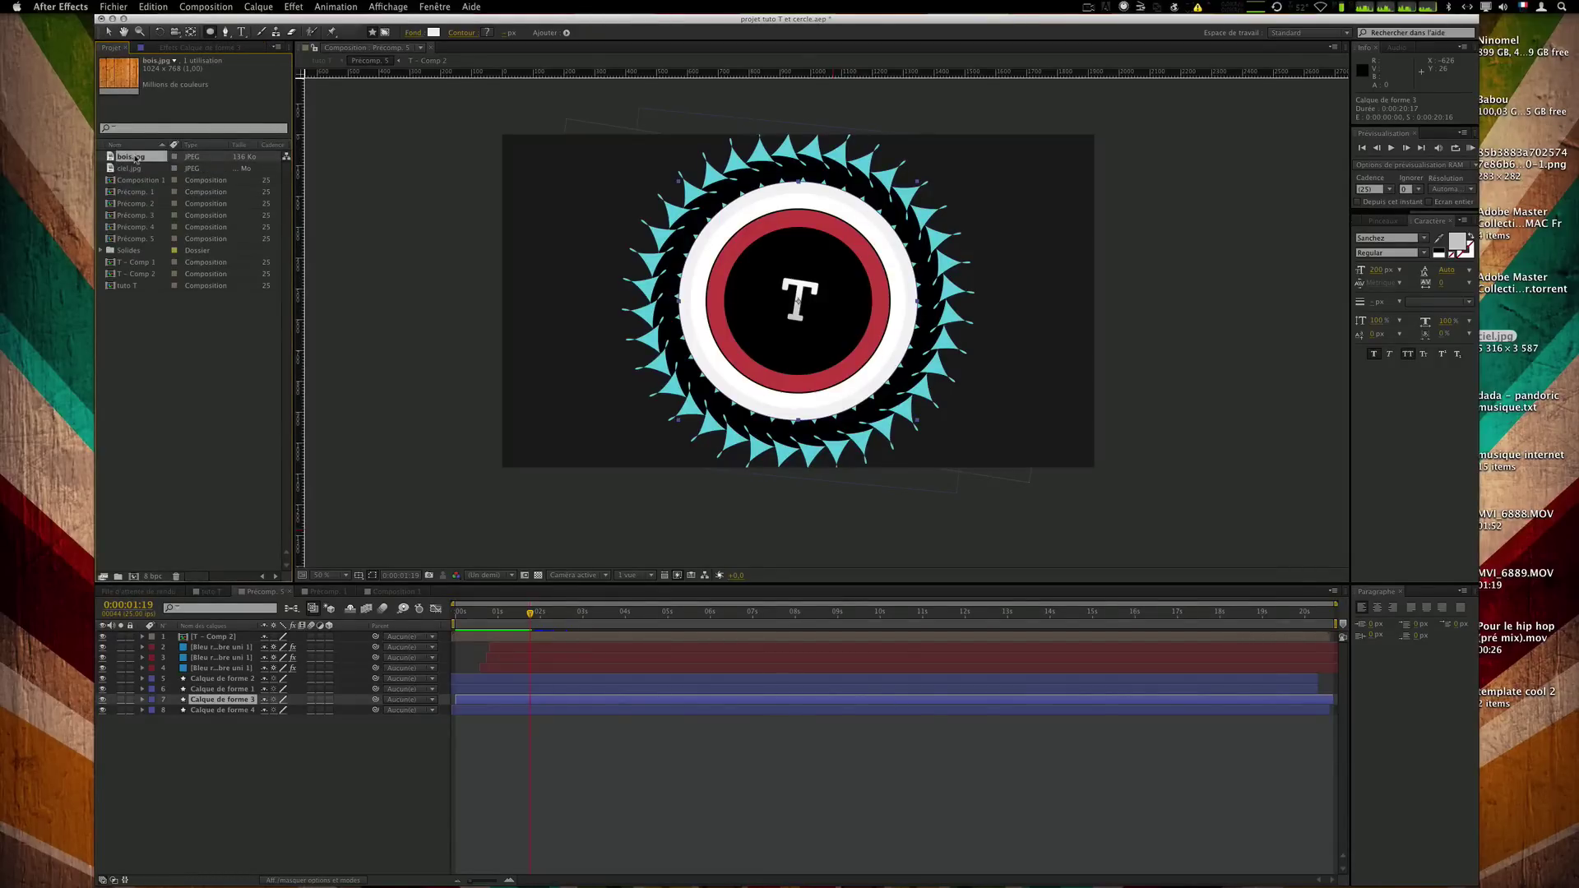
{"action": "left_click_drag", "start_coordinate": [136, 170], "coordinate": [215, 706]}
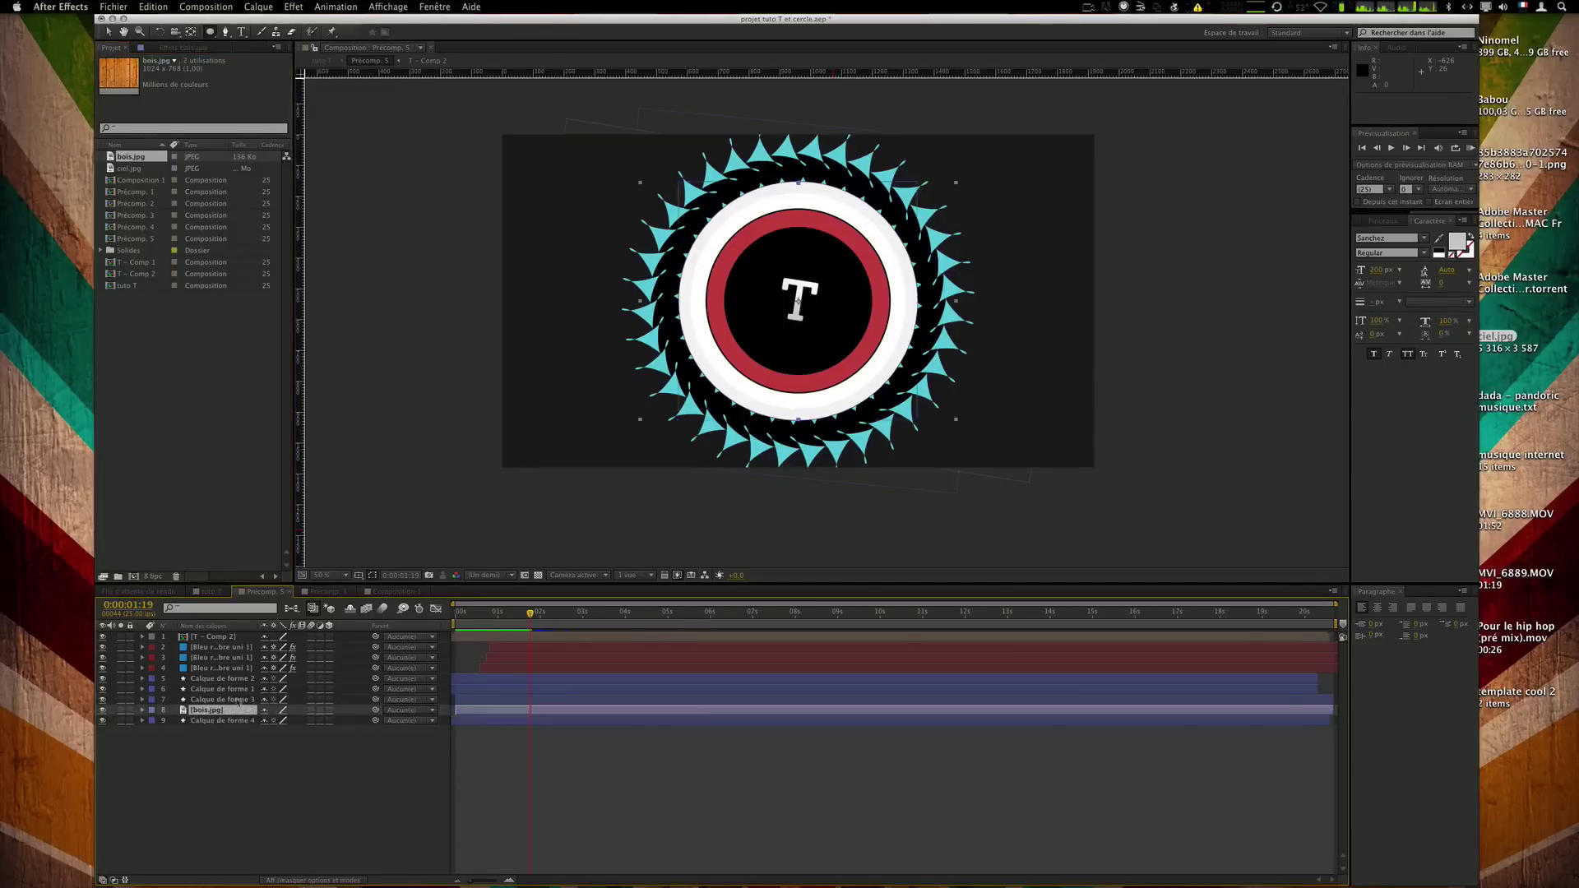
Set the track matte of bois.jpg to Alpha Calque de forme 3 so the wood texture fills the circle.
{"action": "left_click", "coordinate": [312, 880]}
{"action": "left_click", "coordinate": [343, 710]}
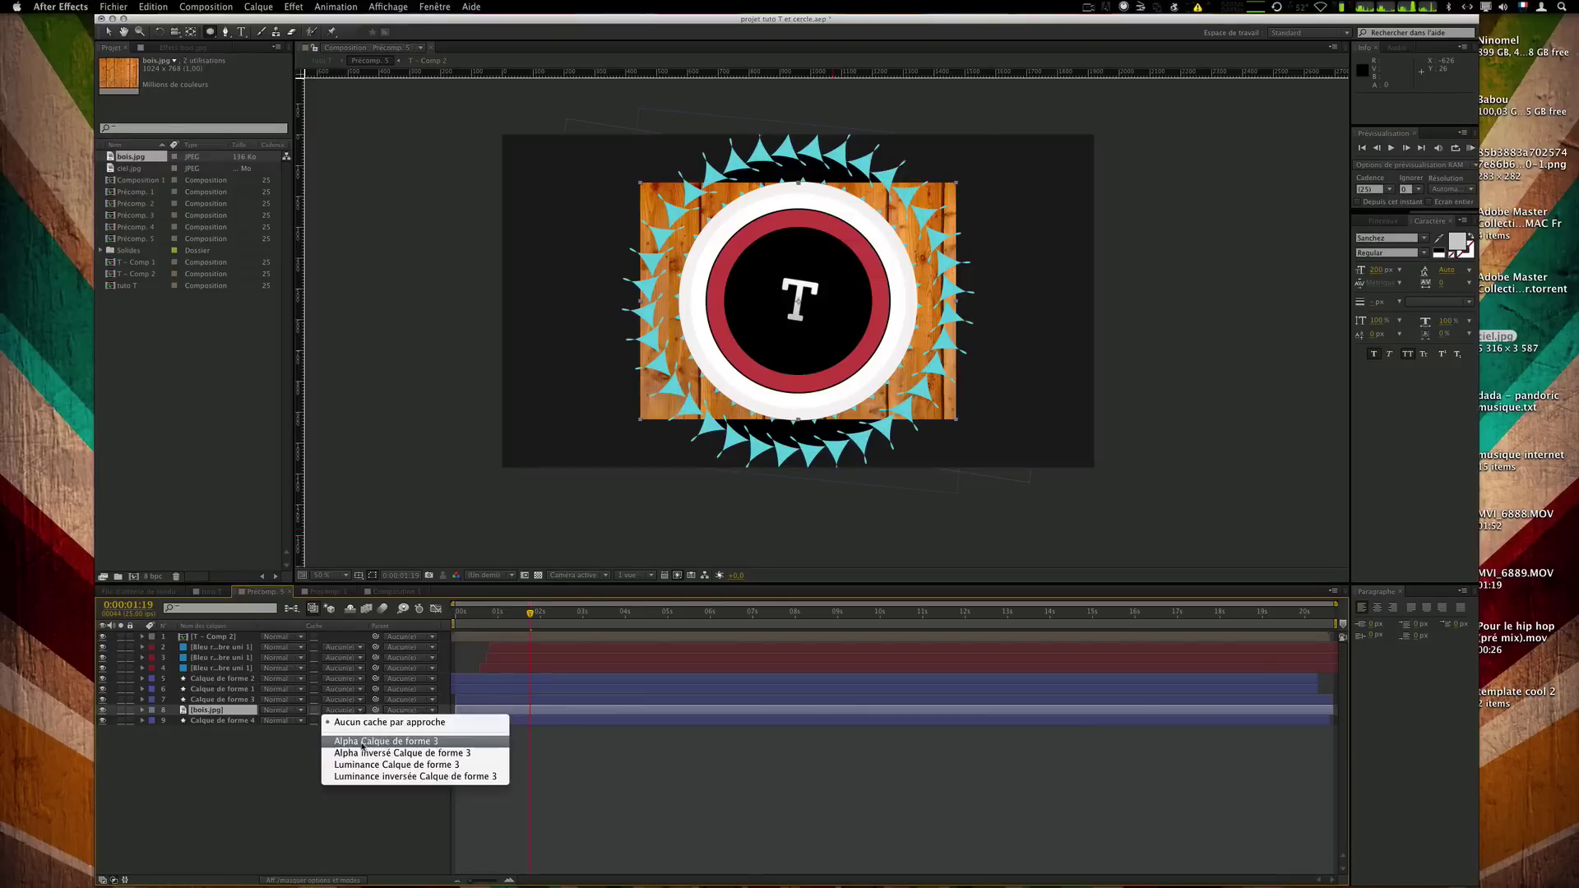
{"action": "left_click", "coordinate": [362, 742]}
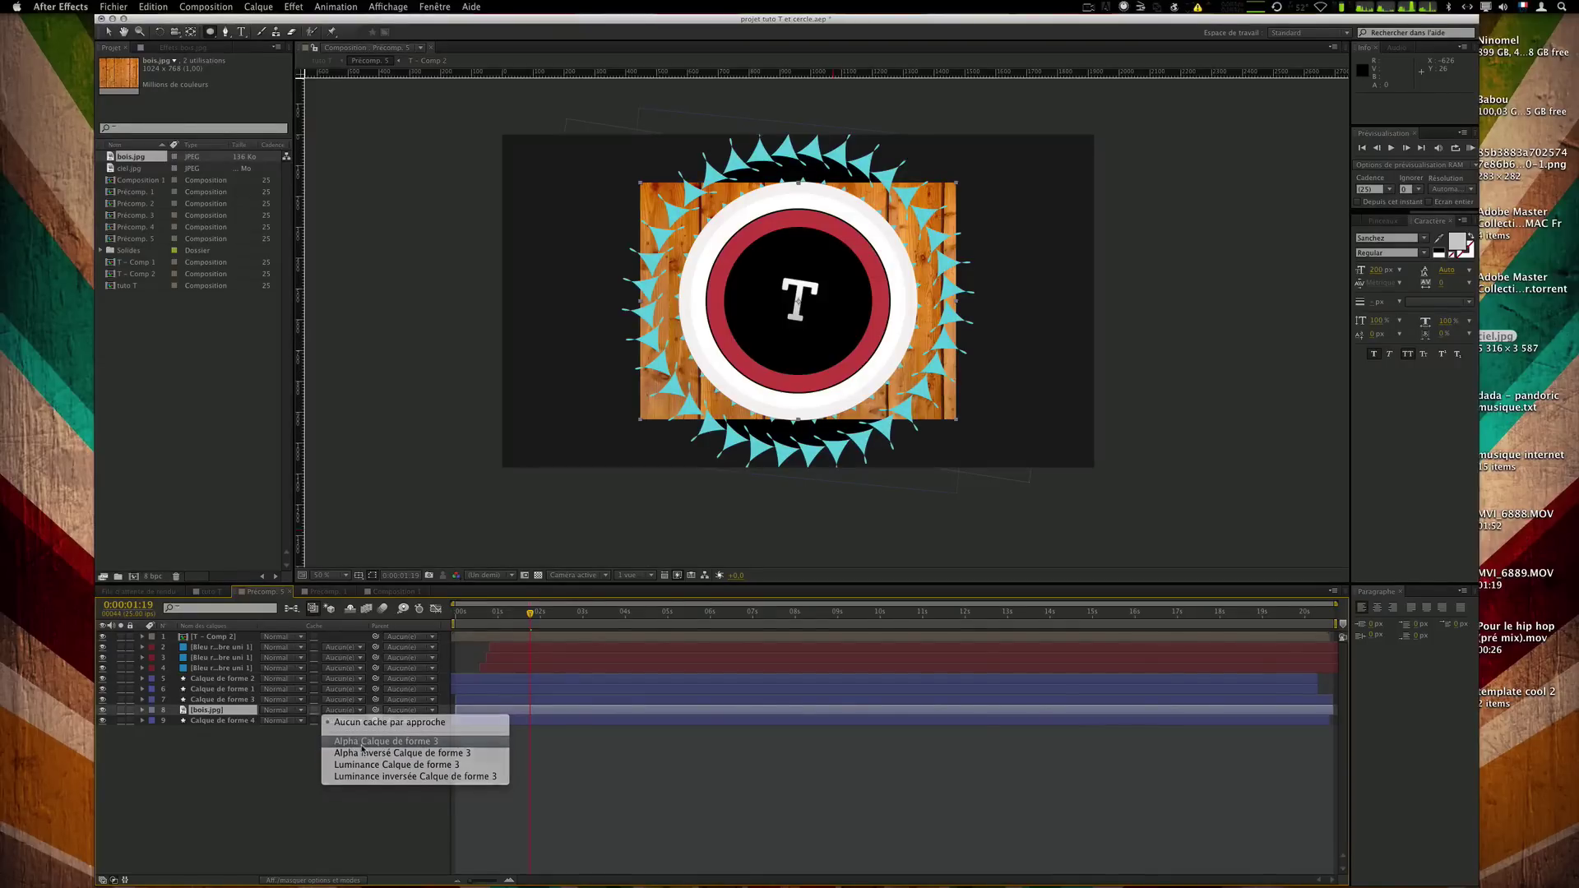
{"action": "left_click", "coordinate": [362, 749]}
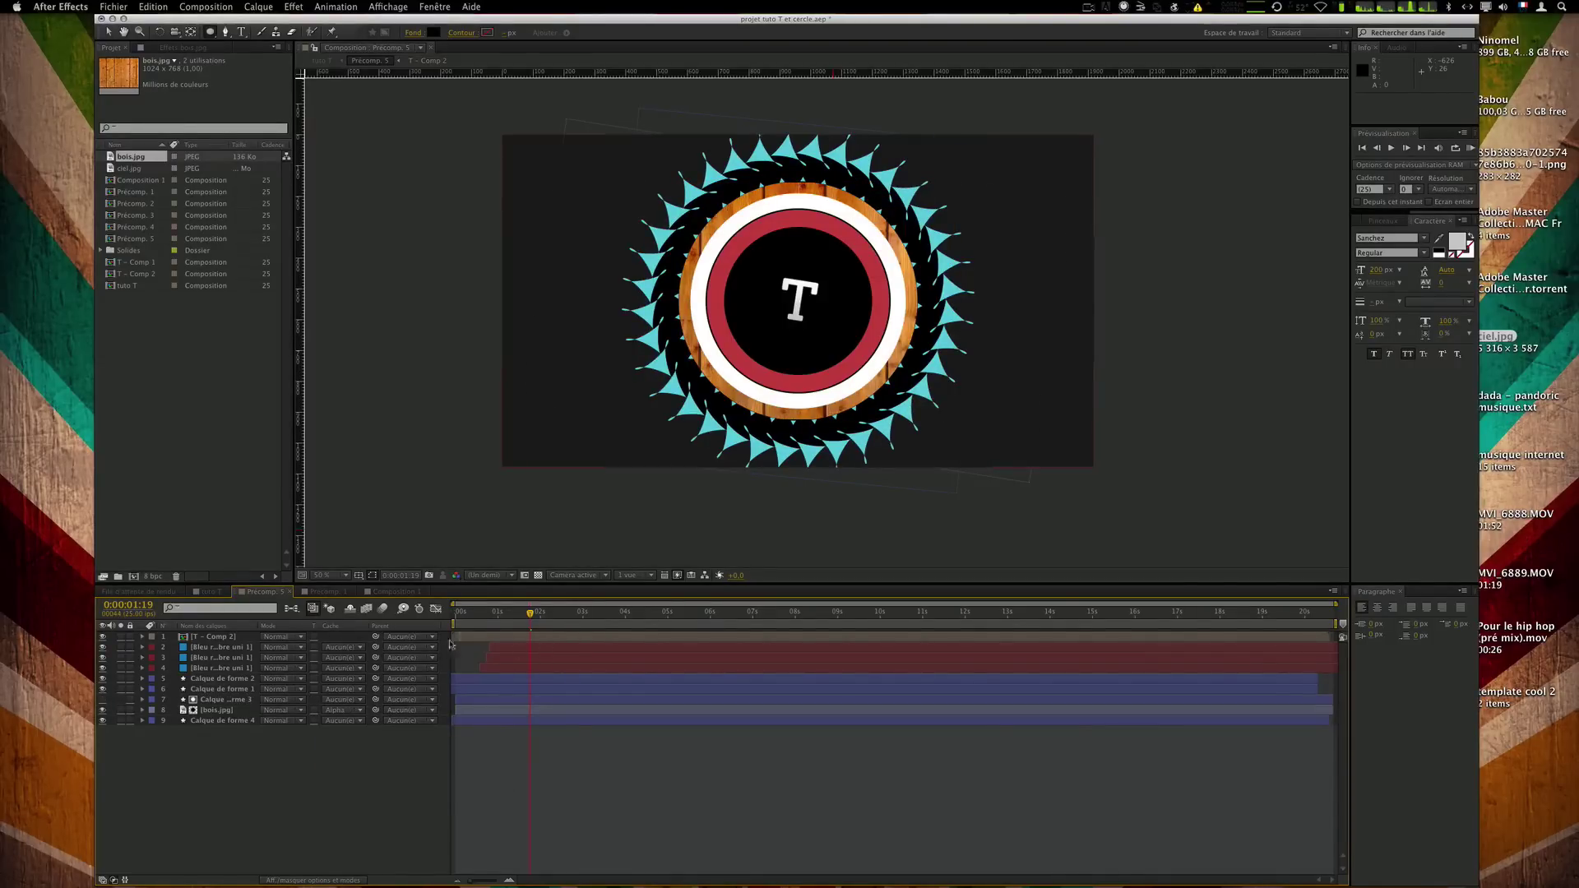
Preview the logo animation from 0:00:00:02 in Précomp. 5 and in tuto T, and check the tuto T frame at 0:00:01:15.
{"action": "left_click", "coordinate": [482, 615]}
{"action": "left_click_drag", "start_coordinate": [482, 617], "coordinate": [458, 623]}
{"action": "key", "text": "KP_0"}
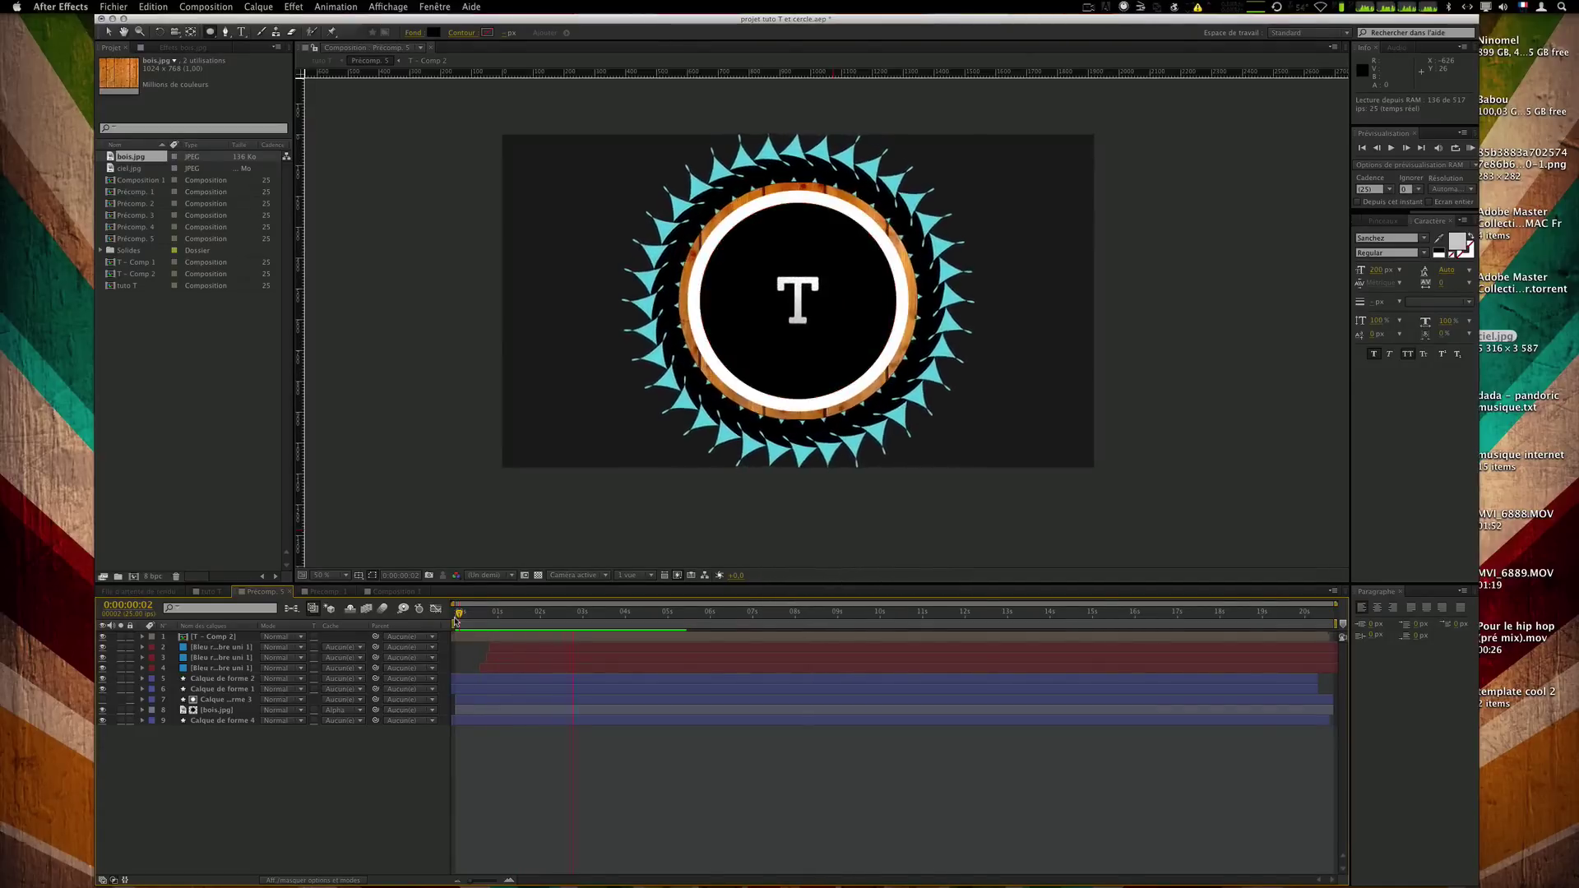
{"action": "left_click", "coordinate": [211, 592]}
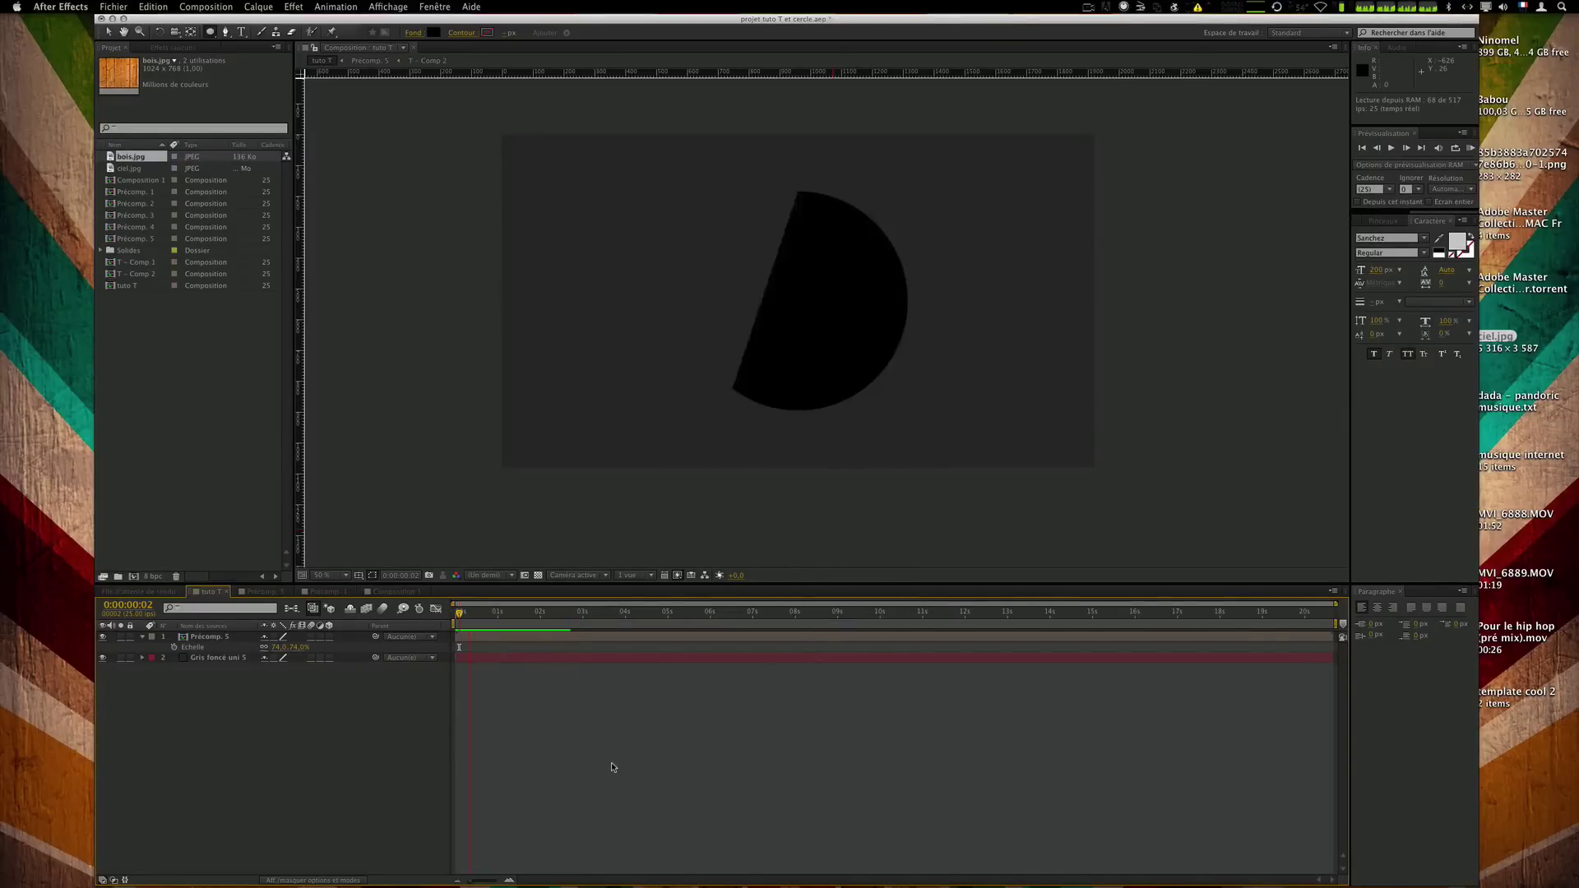
{"action": "left_click", "coordinate": [613, 767]}
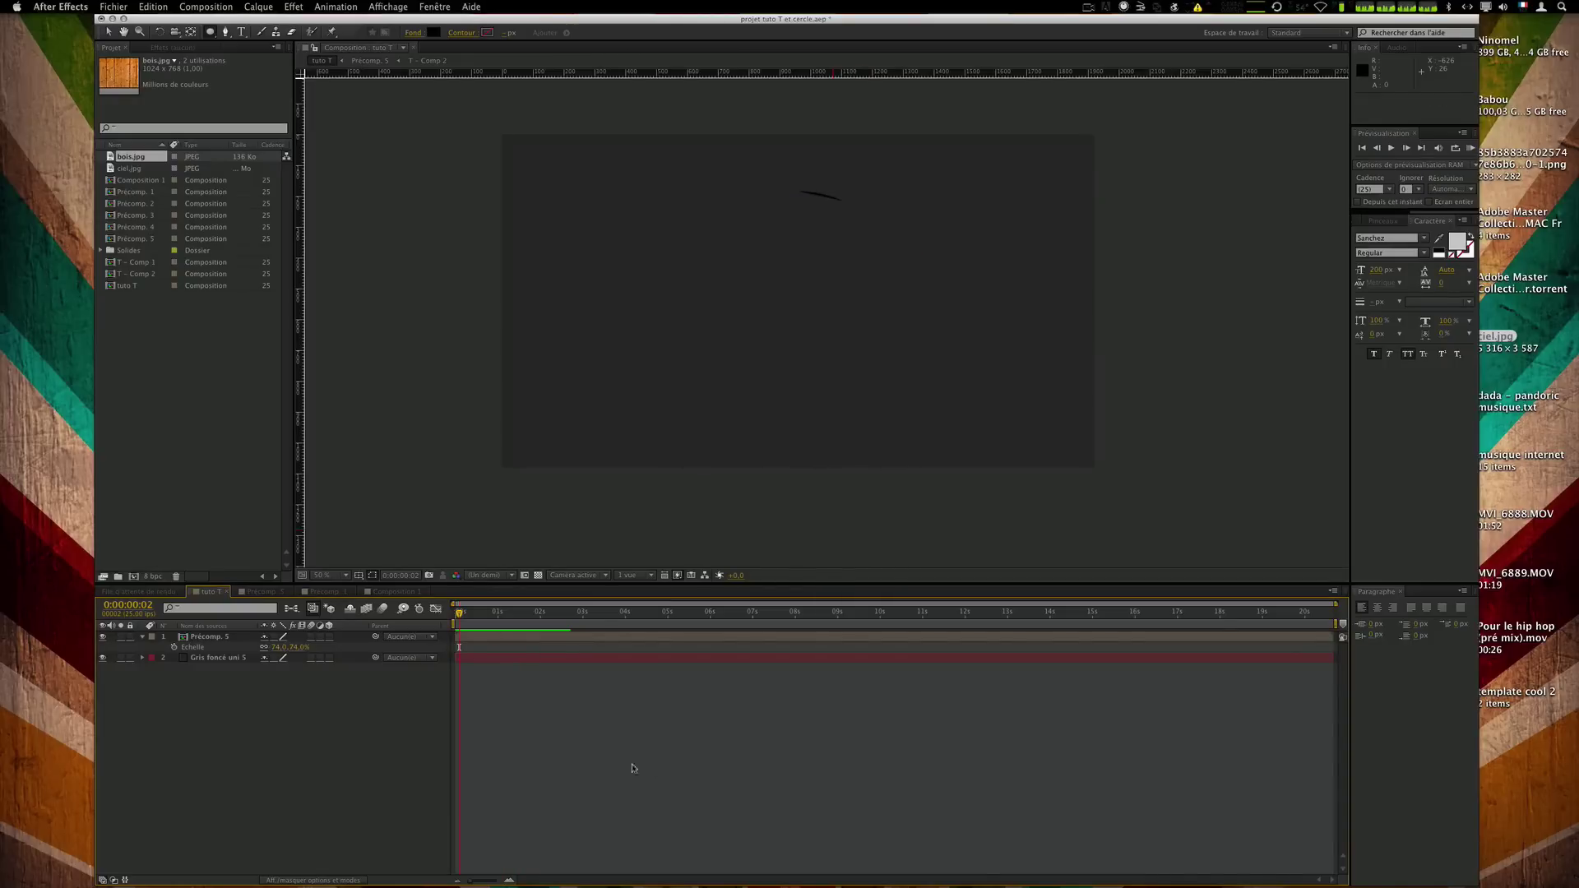
{"action": "left_click_drag", "start_coordinate": [461, 613], "coordinate": [522, 612]}
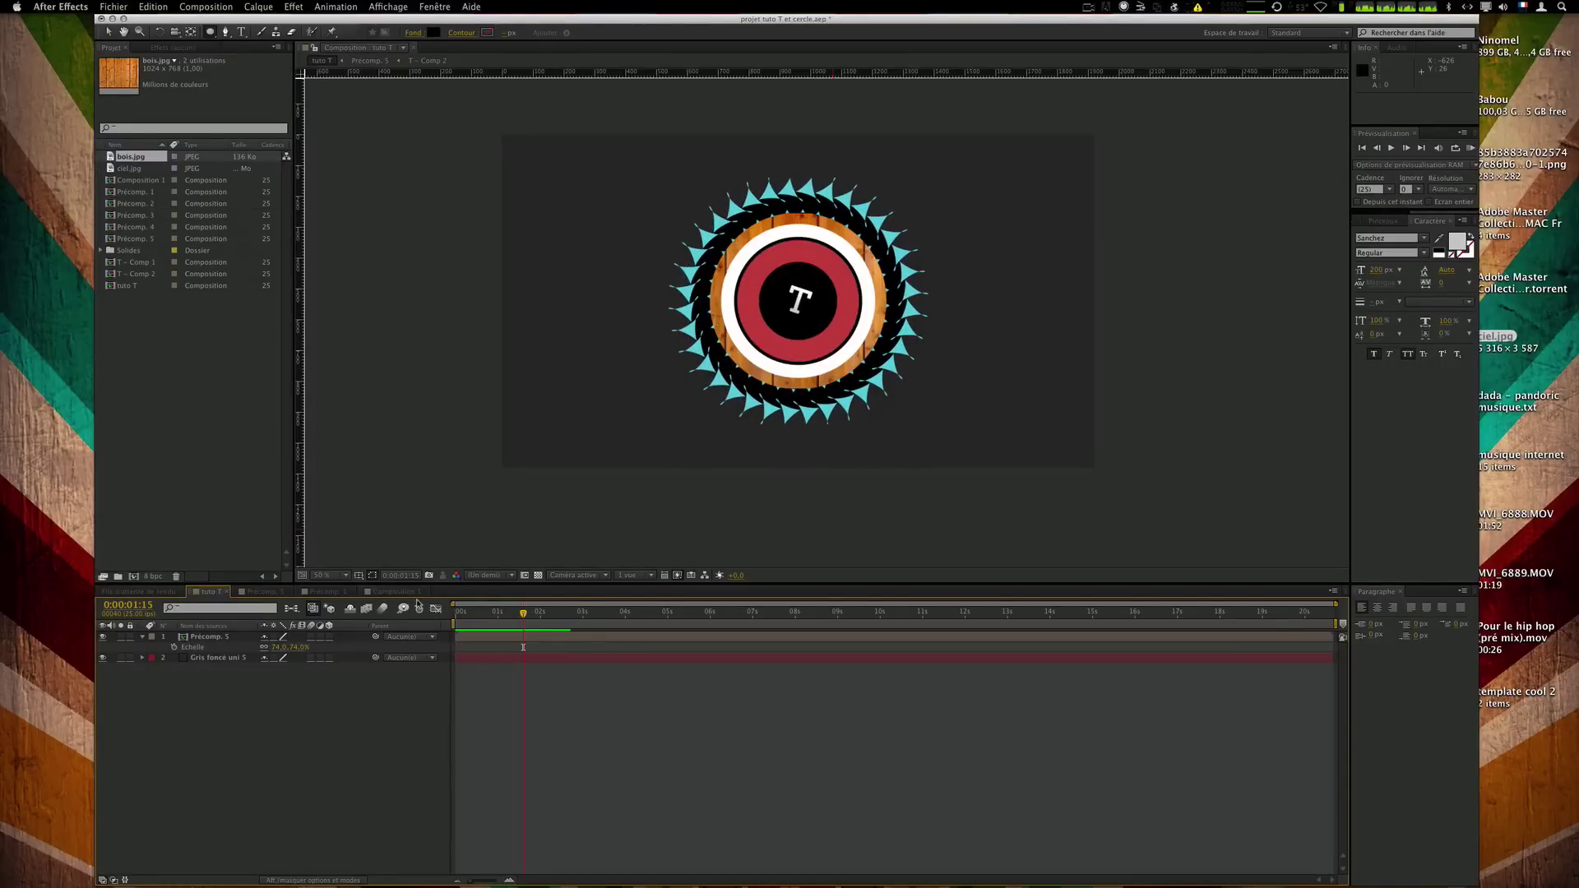
Review the tuto T animation between about 0:00:00:21 and 0:00:01:19, and return to Précomp. 5.
{"action": "left_click_drag", "start_coordinate": [523, 614], "coordinate": [502, 614]}
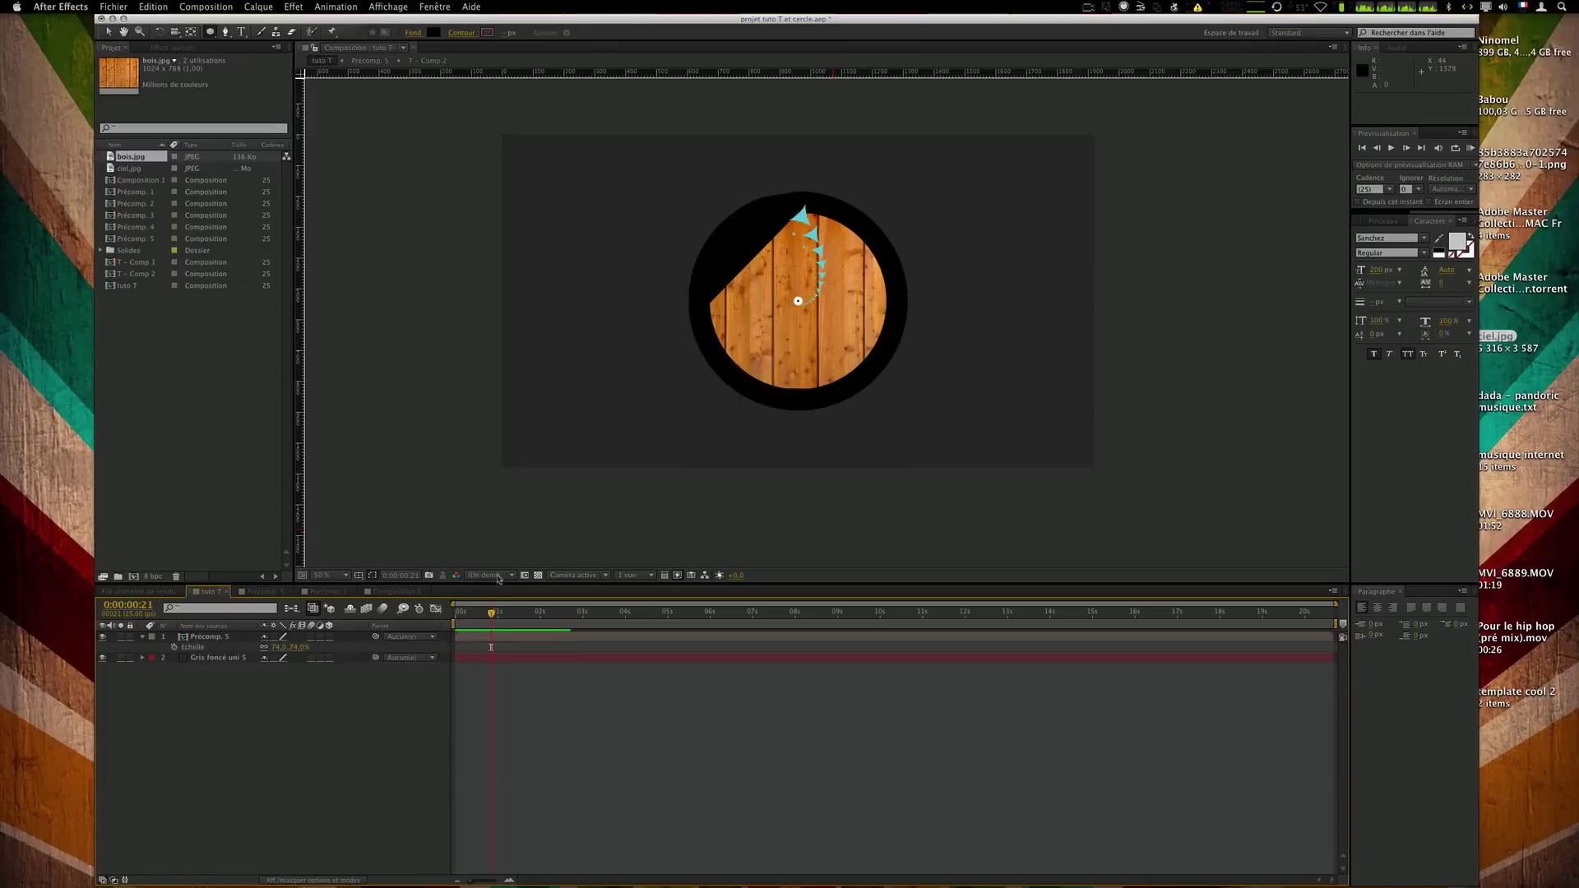
{"action": "left_click_drag", "start_coordinate": [487, 616], "coordinate": [529, 606]}
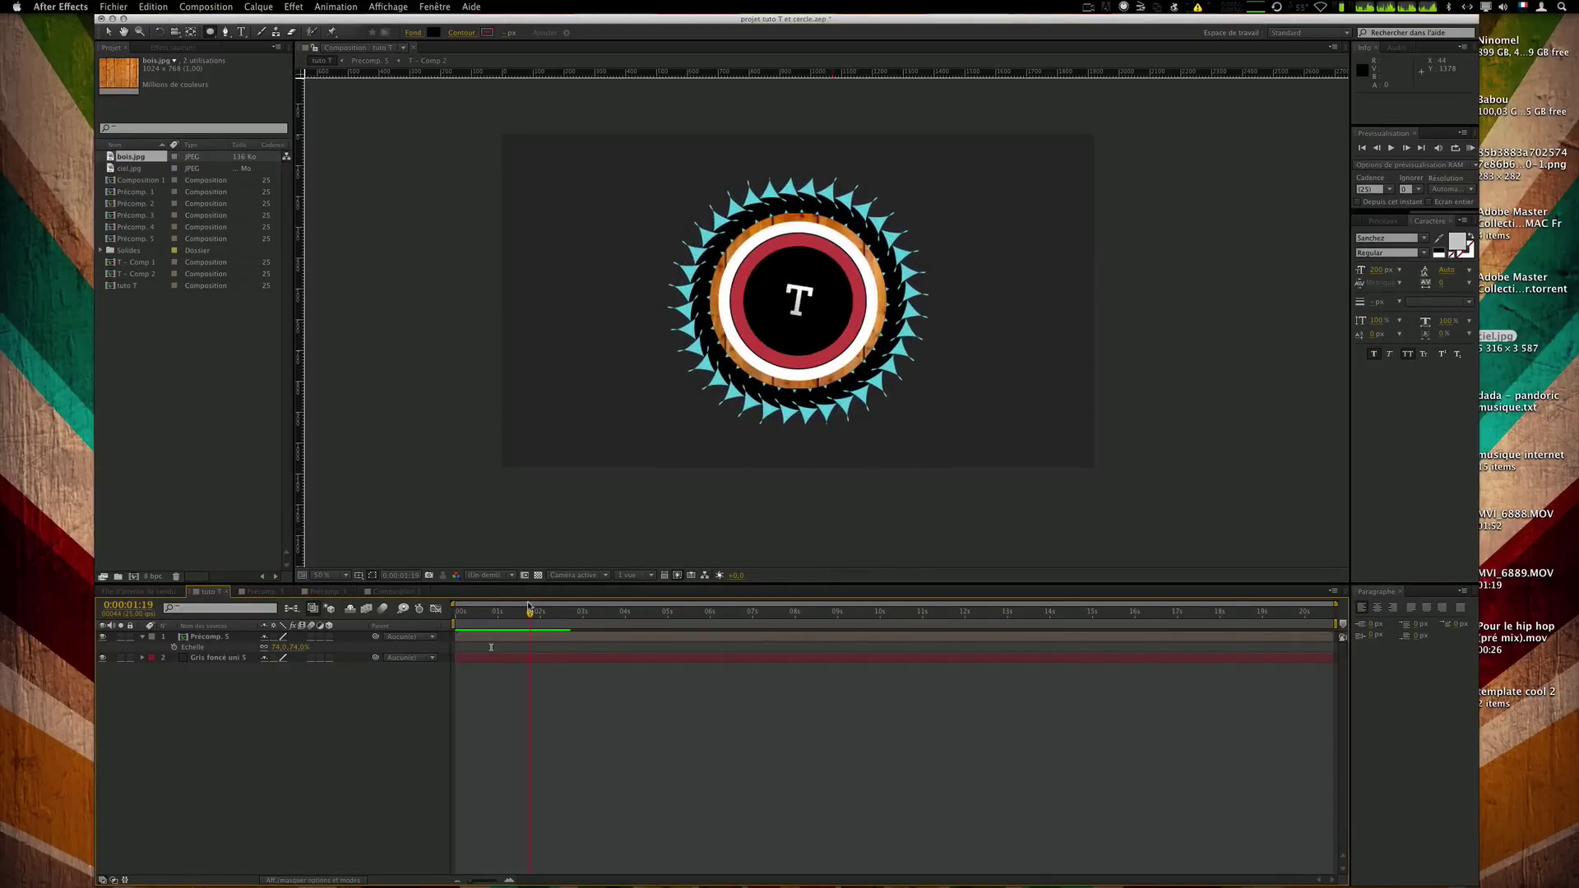
{"action": "left_click", "coordinate": [261, 592]}
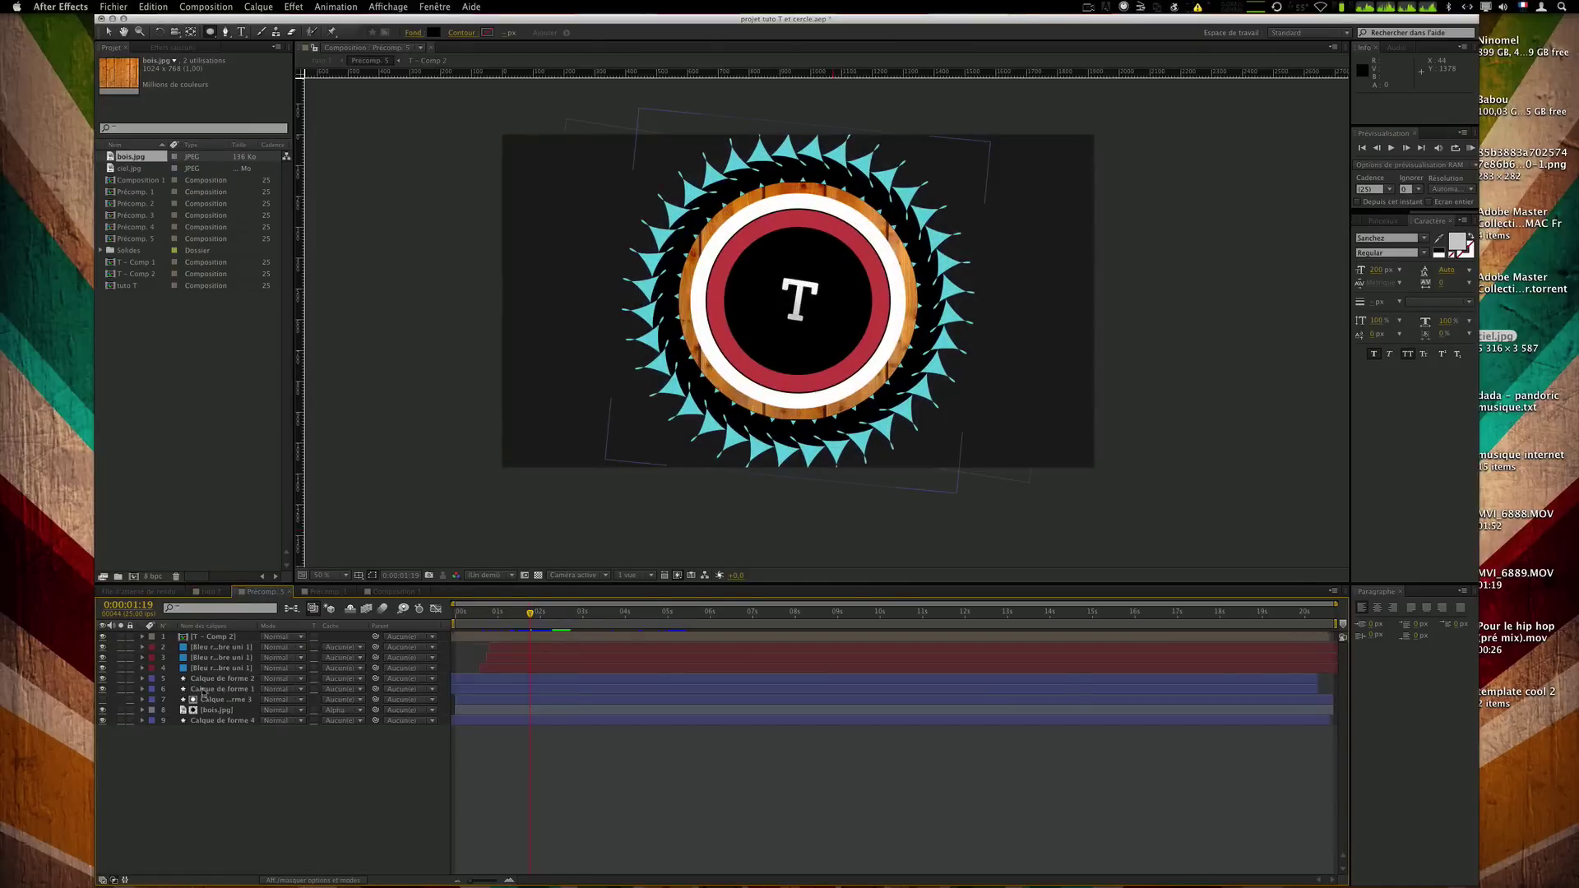
Change the fill colour of Calque de forme 2 to a bright golden yellow.
{"action": "left_click", "coordinate": [221, 679]}
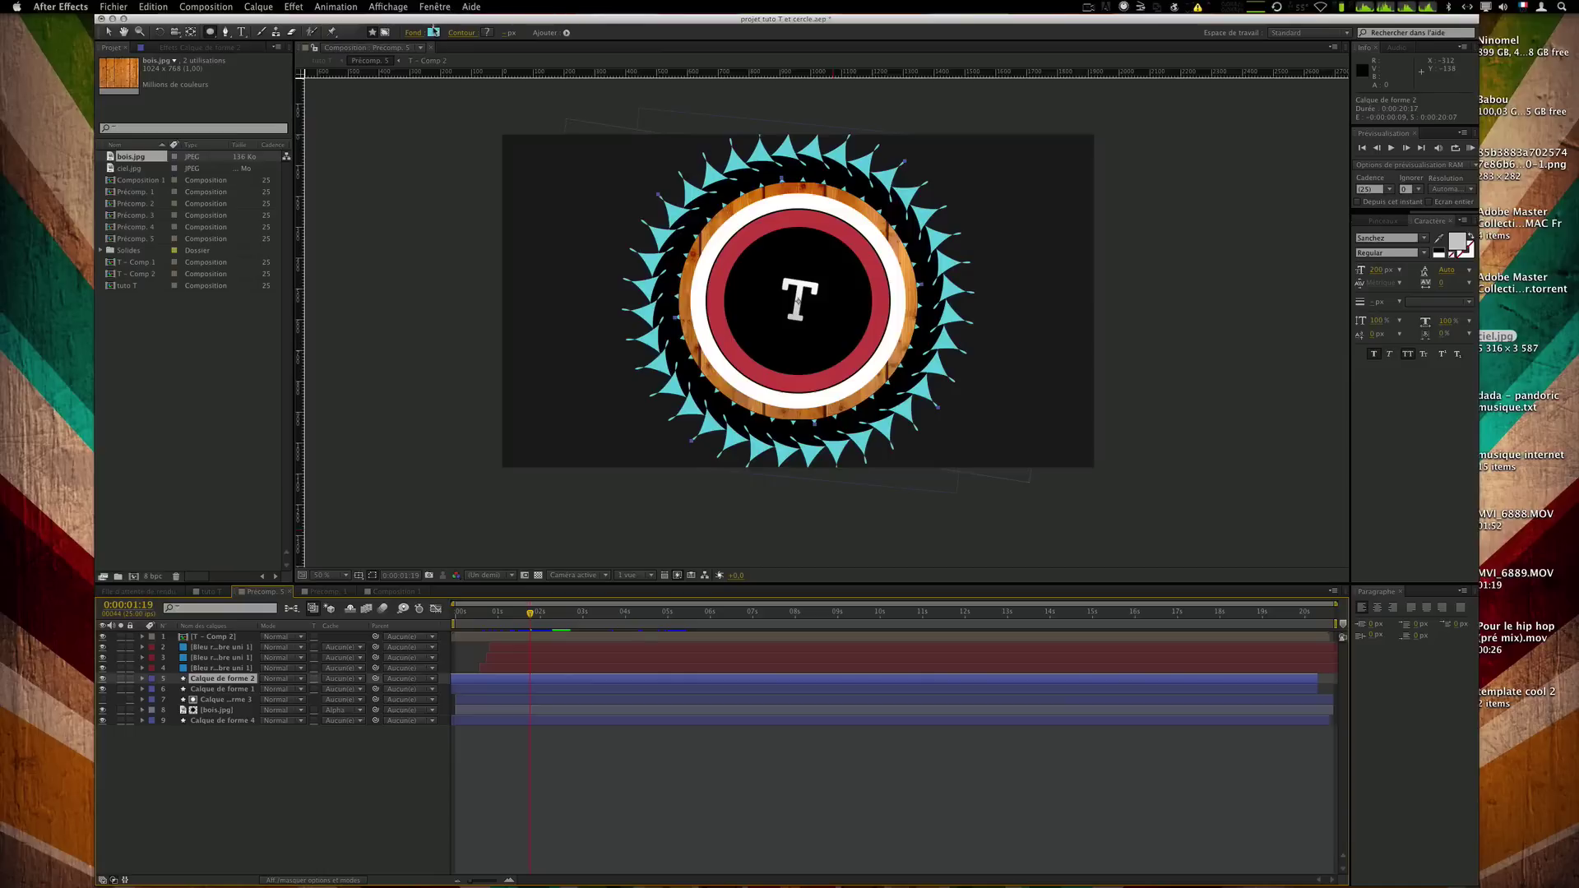
{"action": "left_click", "coordinate": [434, 31]}
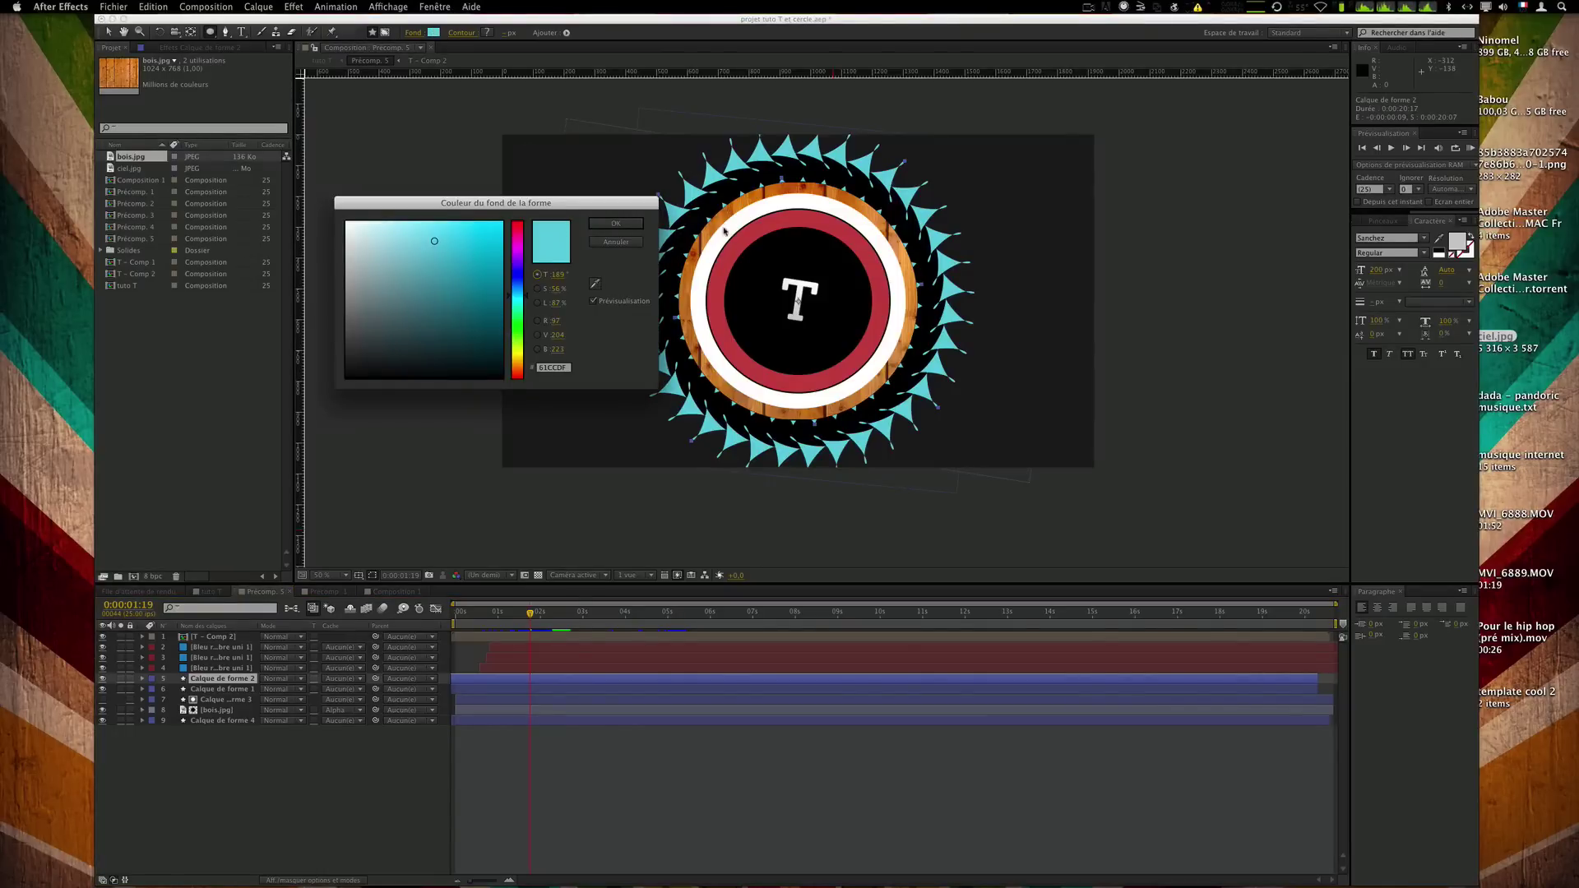
{"action": "left_click_drag", "start_coordinate": [516, 344], "coordinate": [517, 363]}
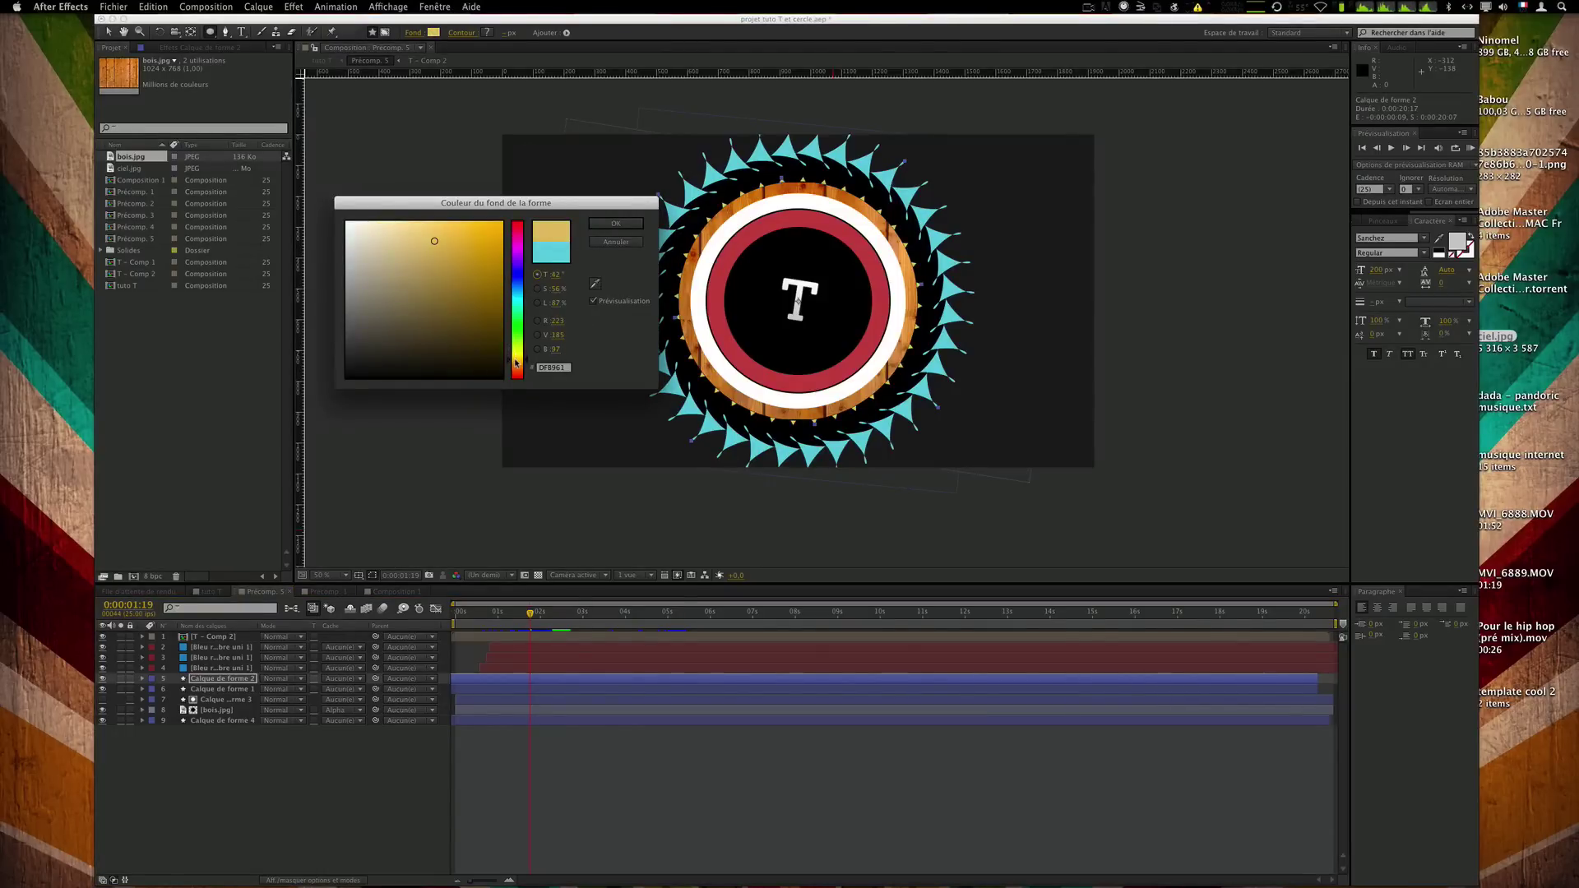
{"action": "mouse_move", "coordinate": [469, 285]}
{"action": "left_mouse_down"}
{"action": "mouse_move", "coordinate": [471, 255]}
{"action": "mouse_move", "coordinate": [448, 239]}
{"action": "mouse_move", "coordinate": [485, 213]}
{"action": "left_mouse_up"}
{"action": "left_click", "coordinate": [616, 222]}
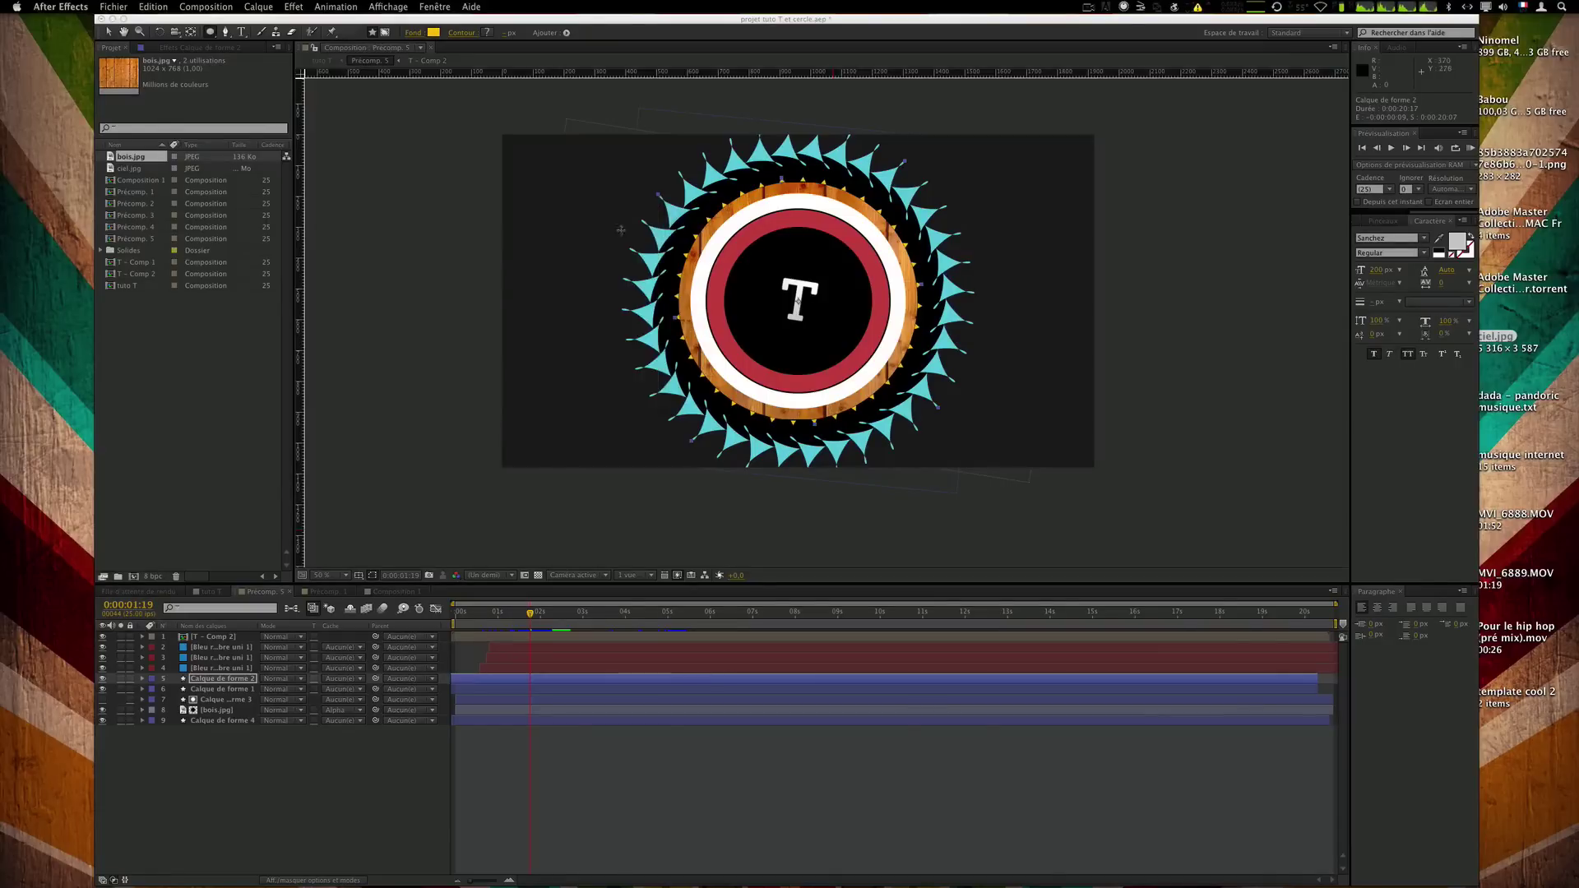
{"action": "left_click", "coordinate": [814, 753]}
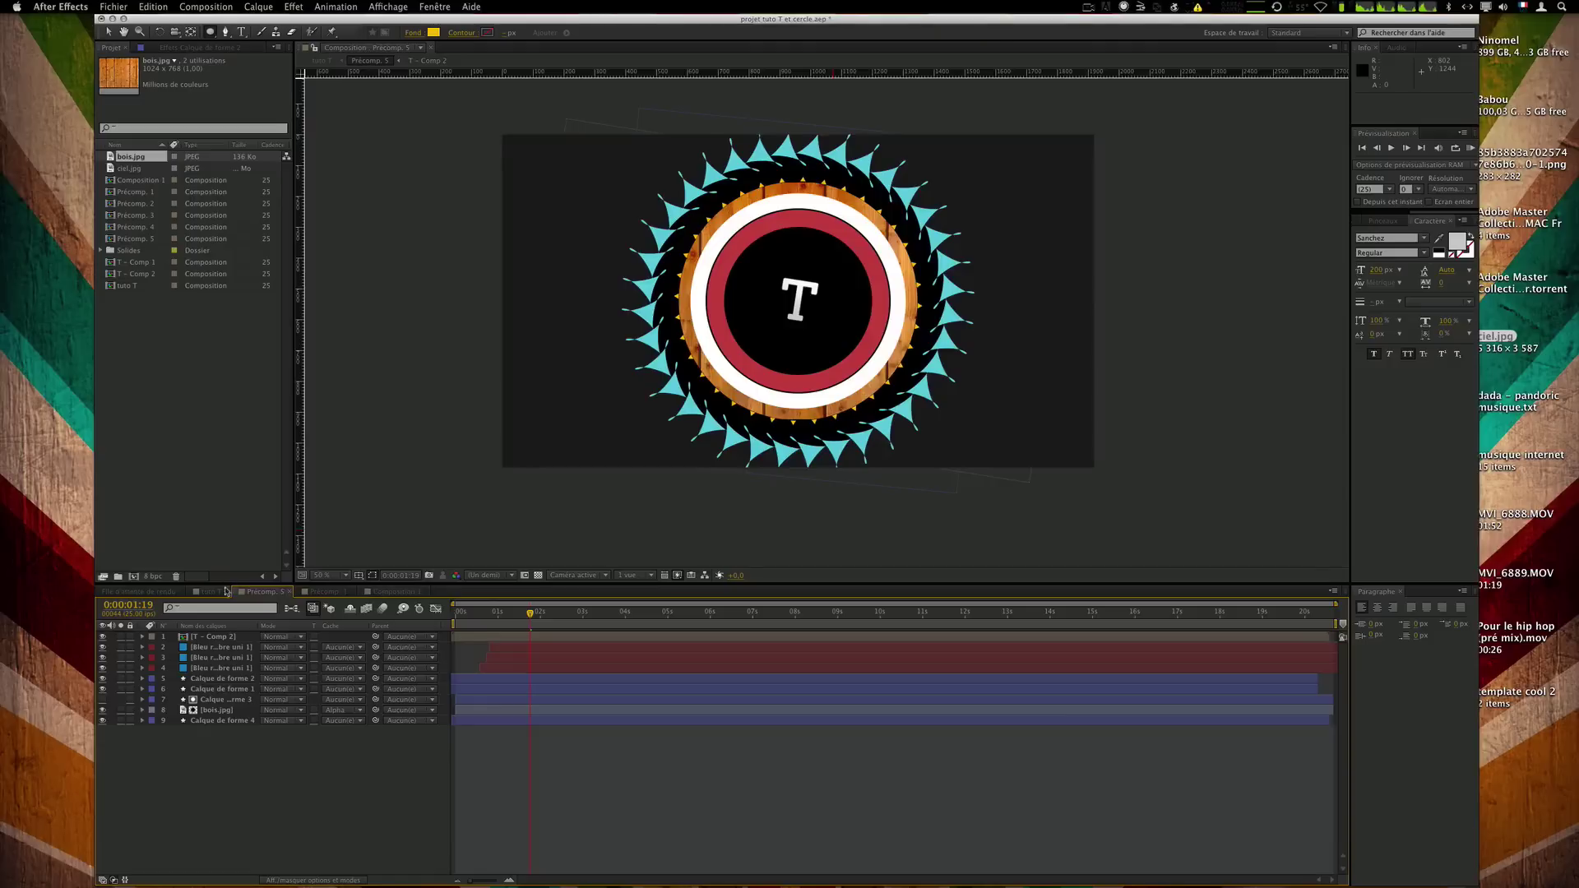
At the 0:00:01:16 keyframe, adjust the polystar path Position of Calque de forme 1 to 0,0,-110,0, and collapse the layer.
{"action": "mouse_move", "coordinate": [518, 614]}
{"action": "left_mouse_down"}
{"action": "mouse_move", "coordinate": [500, 614]}
{"action": "mouse_move", "coordinate": [542, 612]}
{"action": "left_mouse_up"}
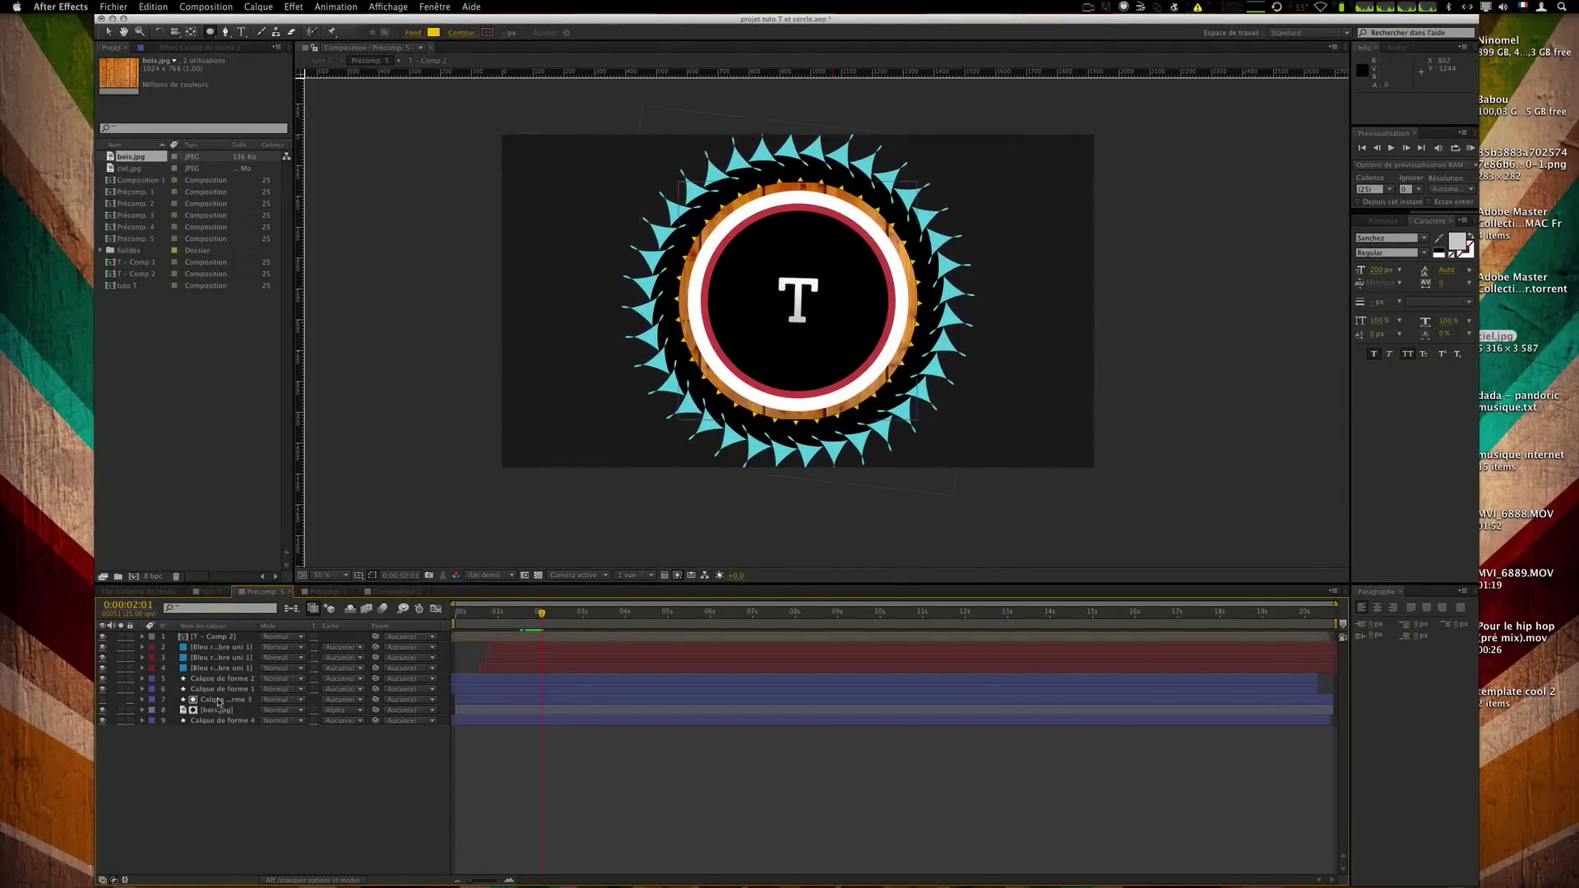
{"action": "left_click", "coordinate": [178, 691]}
{"action": "left_click", "coordinate": [142, 690]}
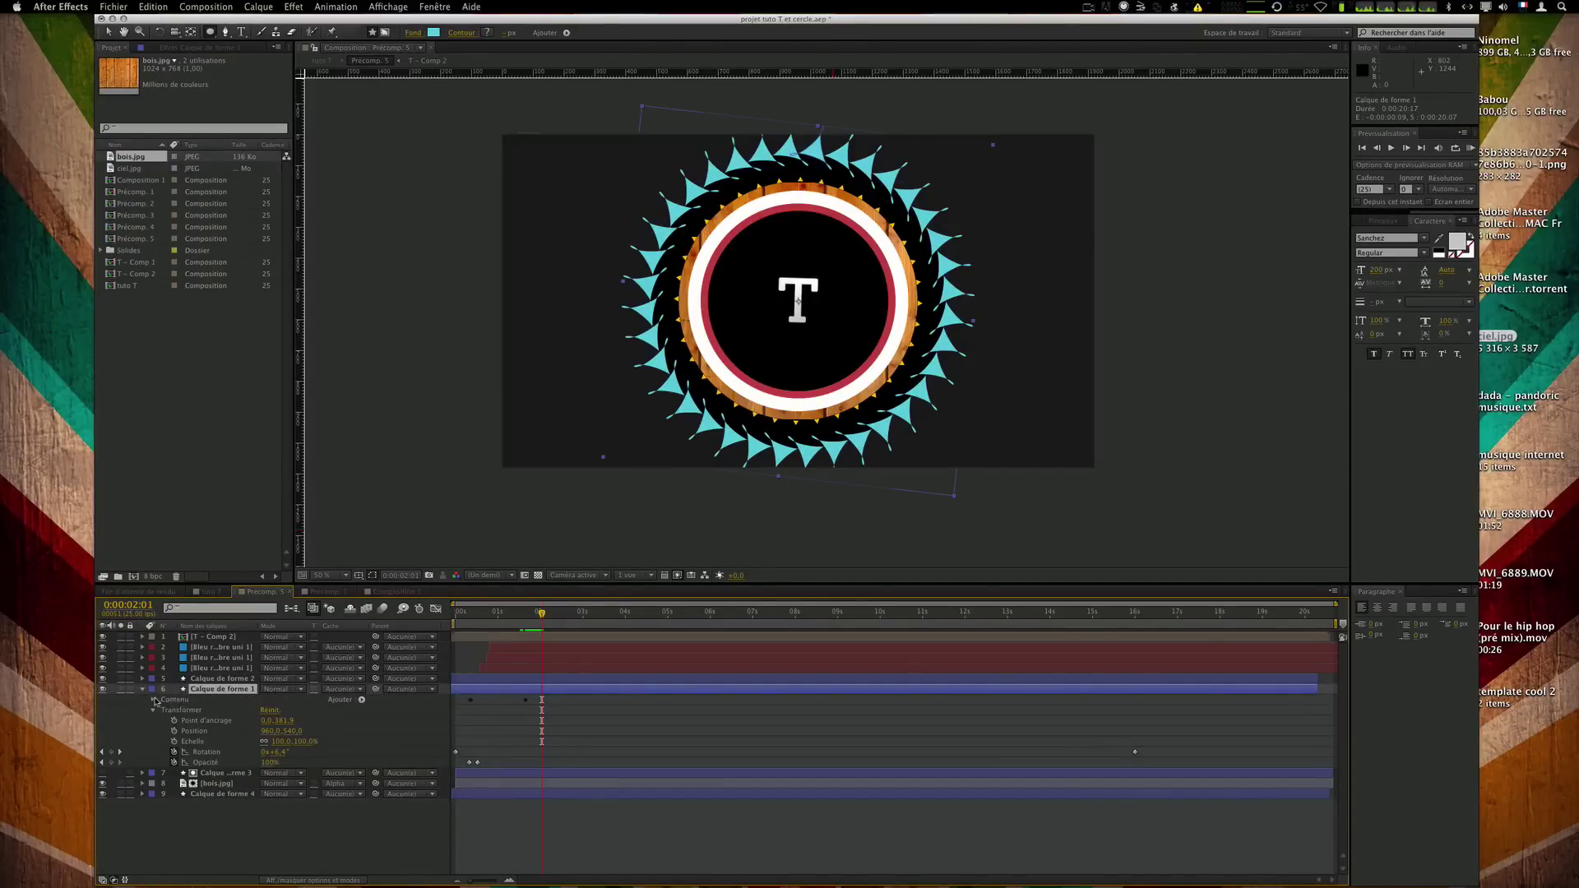
{"action": "left_click", "coordinate": [154, 700]}
{"action": "left_click", "coordinate": [164, 710]}
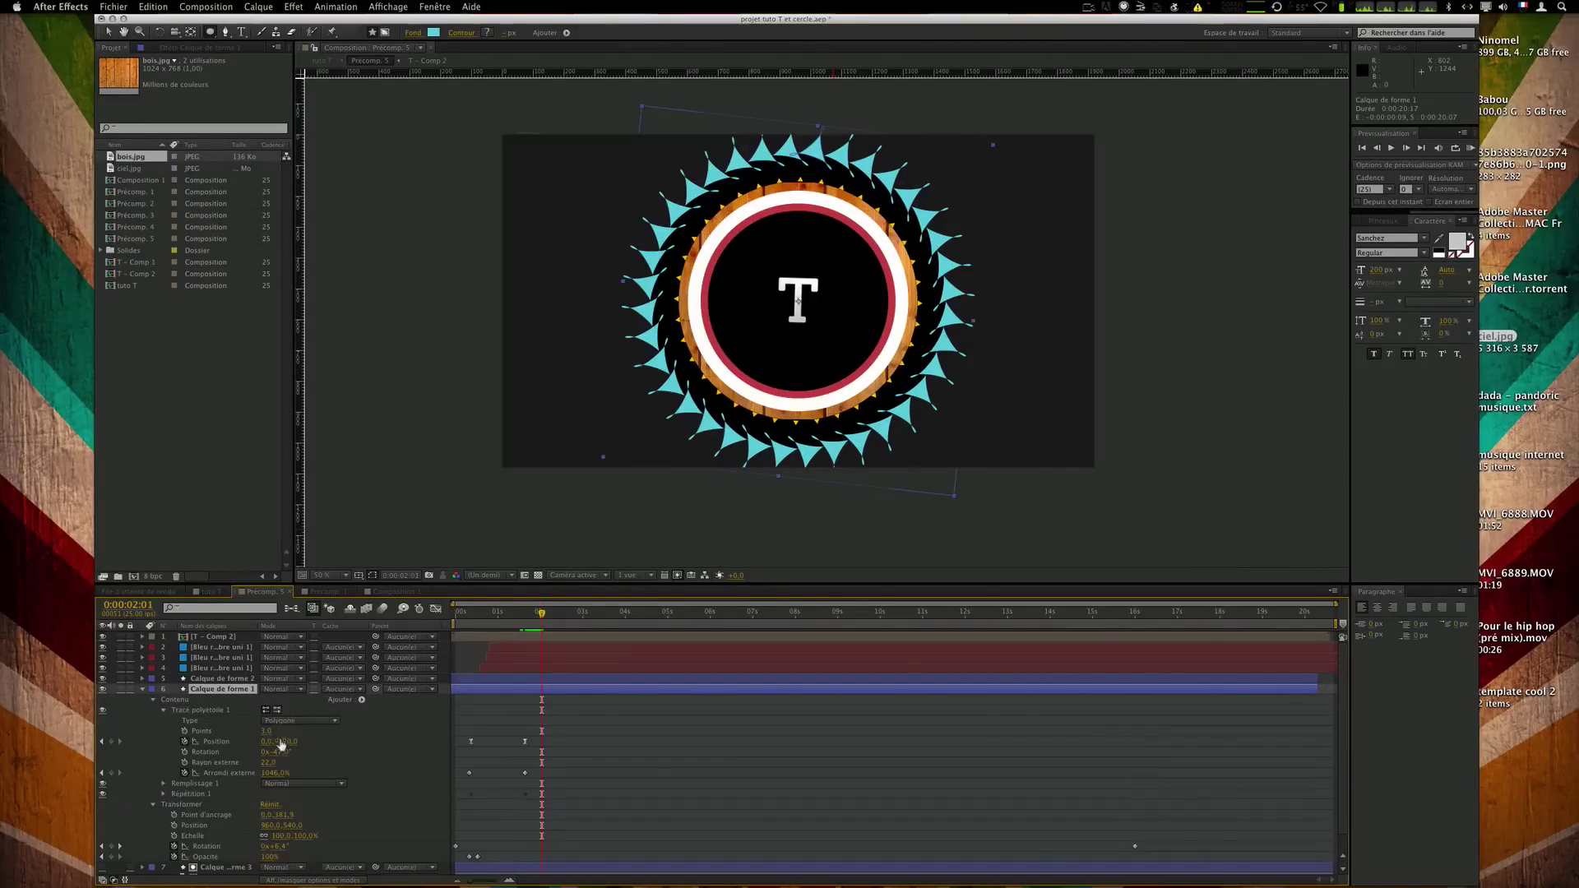
{"action": "left_click_drag", "start_coordinate": [541, 614], "coordinate": [525, 618]}
{"action": "mouse_move", "coordinate": [283, 747]}
{"action": "left_mouse_down"}
{"action": "mouse_move", "coordinate": [305, 743]}
{"action": "mouse_move", "coordinate": [283, 747]}
{"action": "left_mouse_up"}
{"action": "left_click", "coordinate": [572, 744]}
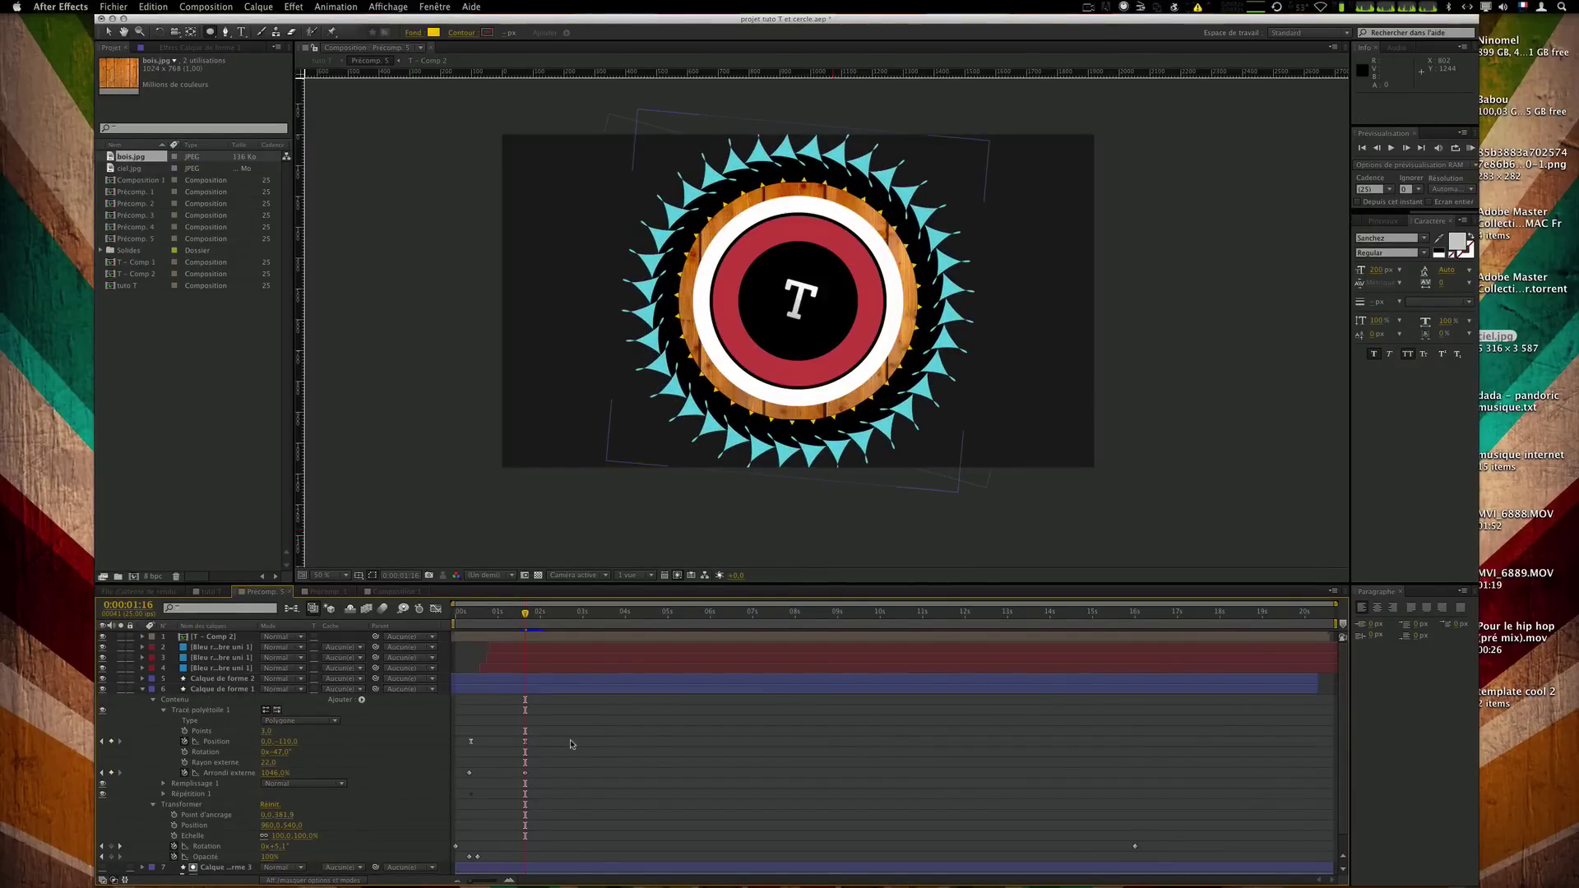
{"action": "left_click", "coordinate": [144, 695]}
Preview the Précomp. 5 animation and check the frame at 0:00:02:08.
{"action": "key", "text": "space"}
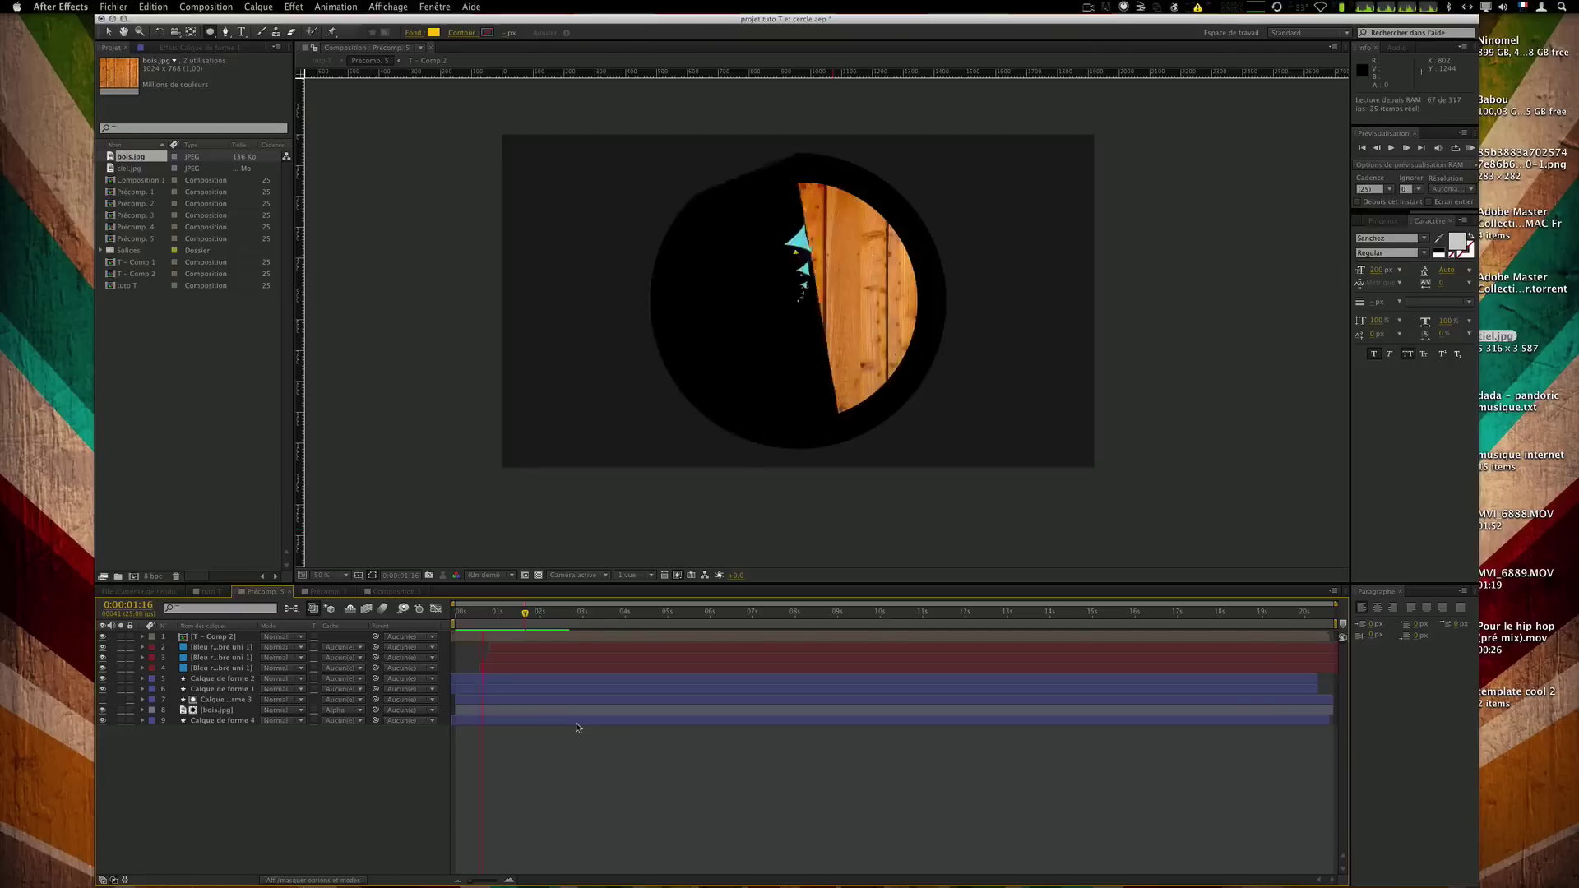
{"action": "key", "text": "space"}
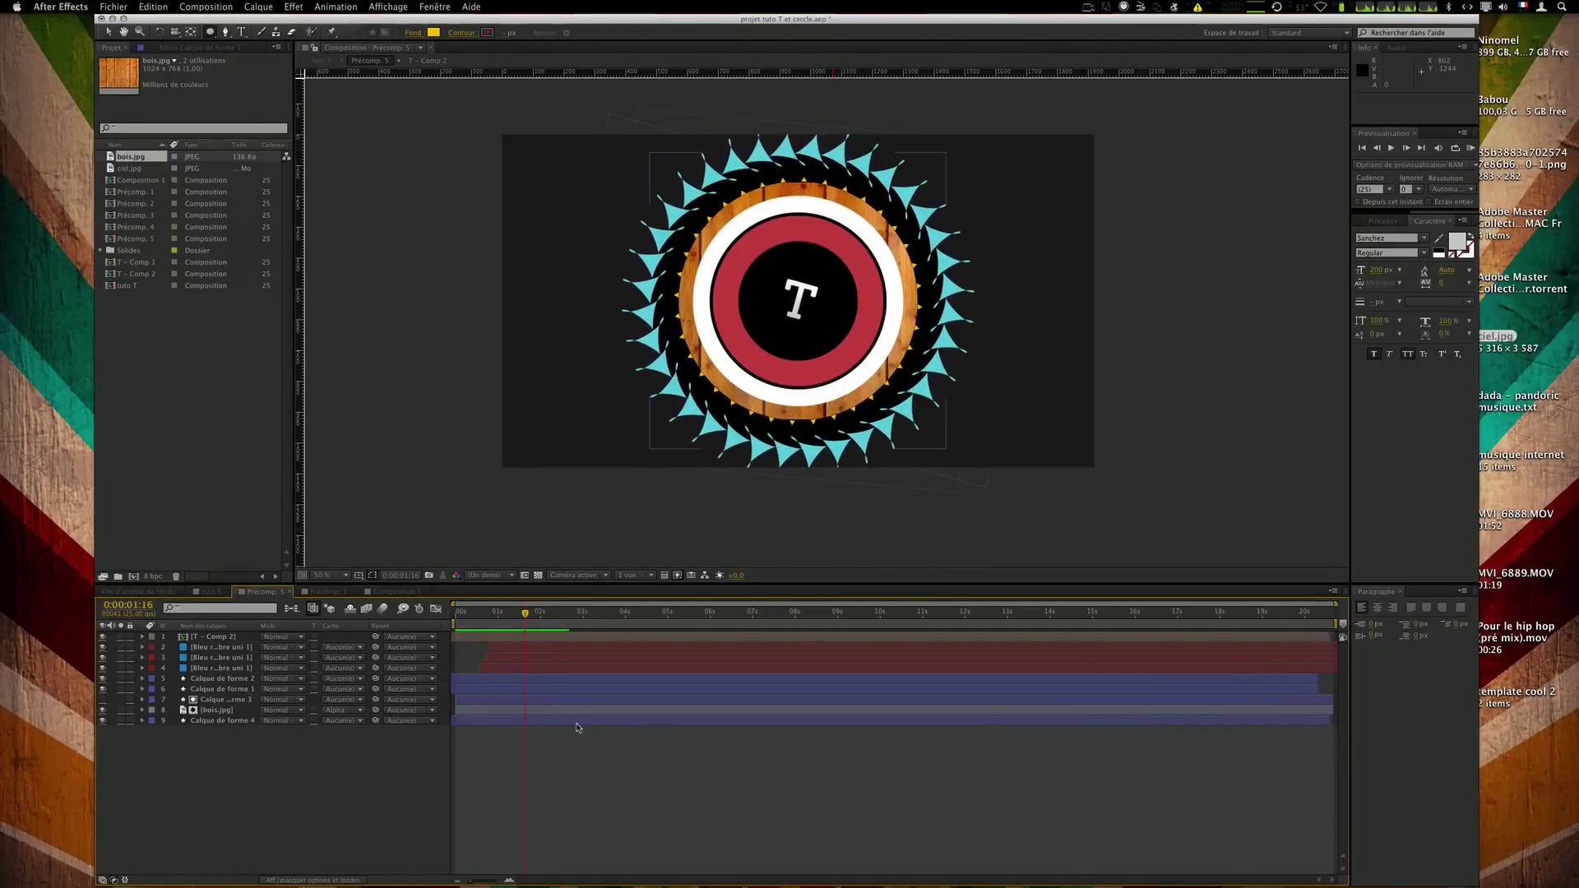
{"action": "left_click_drag", "start_coordinate": [525, 622], "coordinate": [554, 623]}
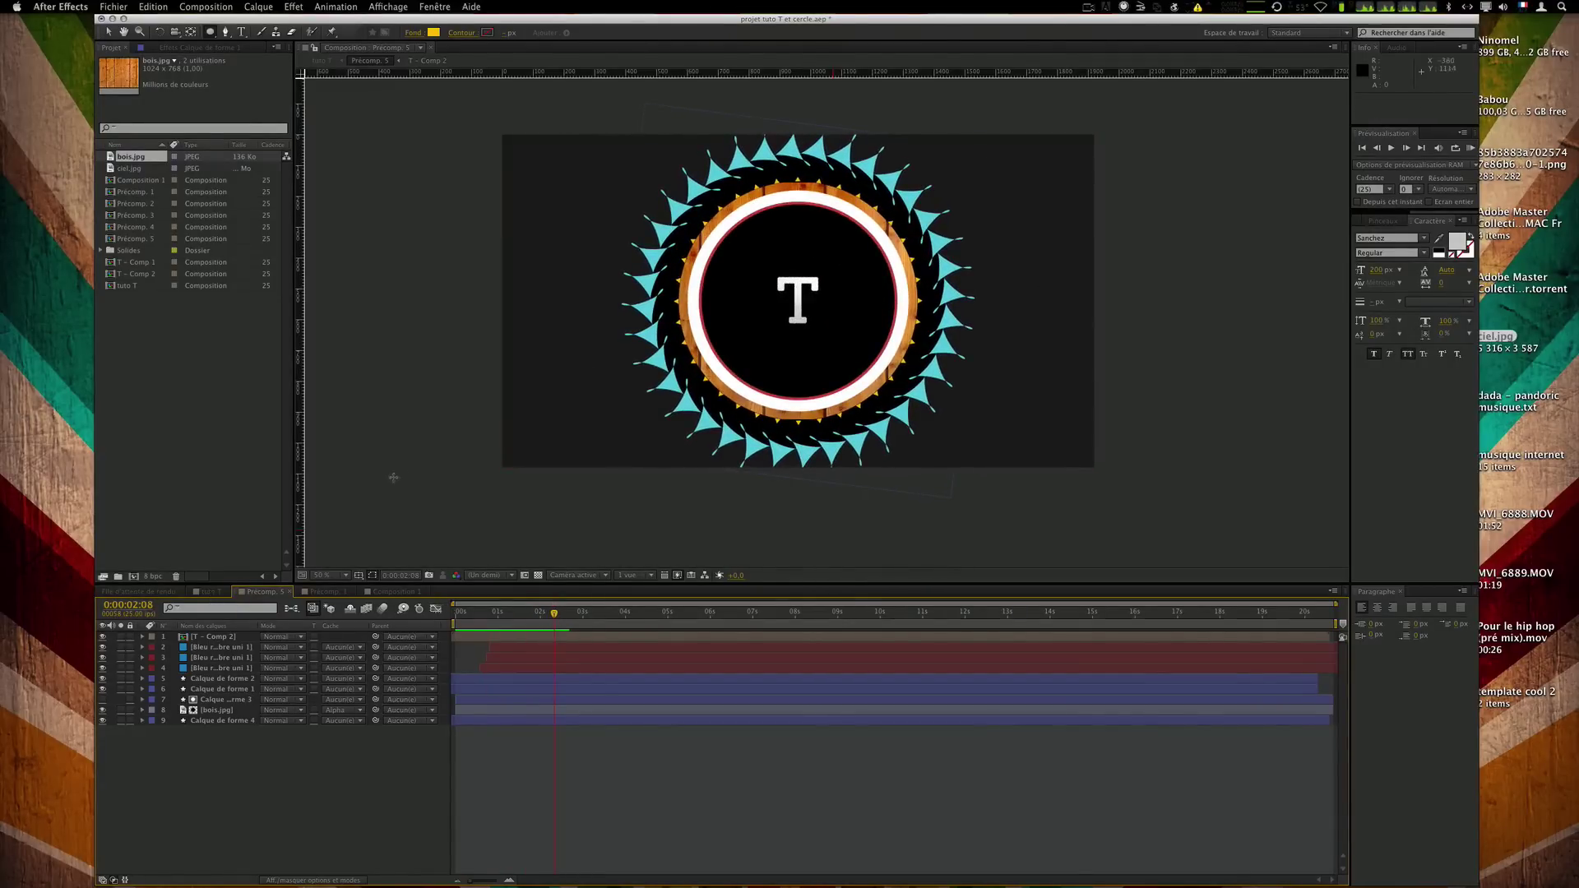
Create a white solid in Précomp. 5 and place it at the bottom of the layer stack, below Calque de forme 4.
{"action": "key", "text": "comma"}
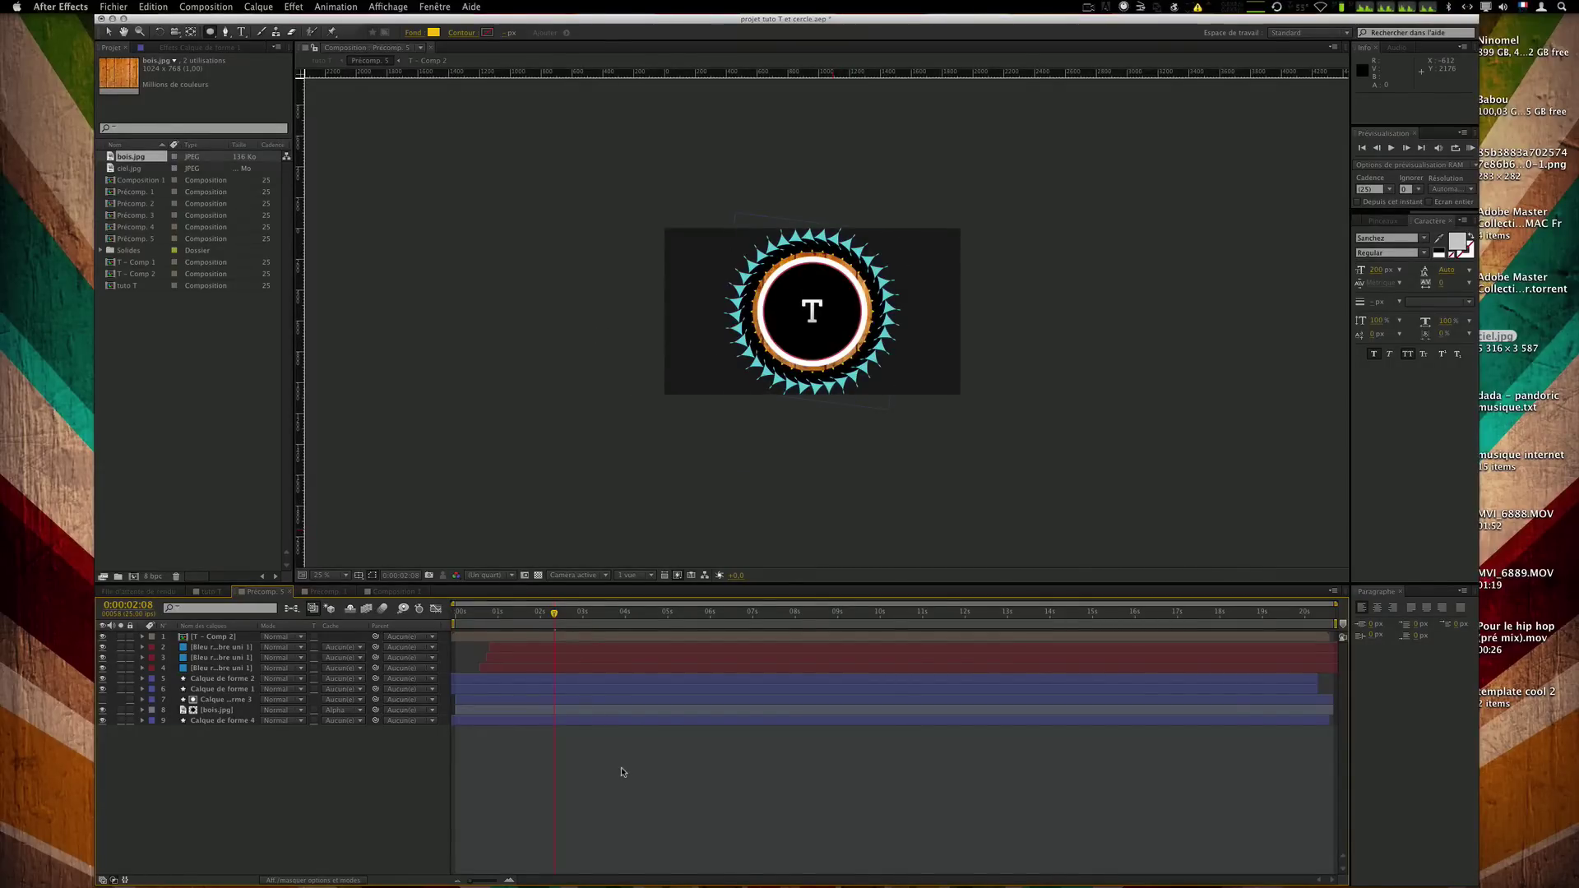
{"action": "right_click", "coordinate": [316, 751]}
{"action": "mouse_move", "coordinate": [337, 757]}
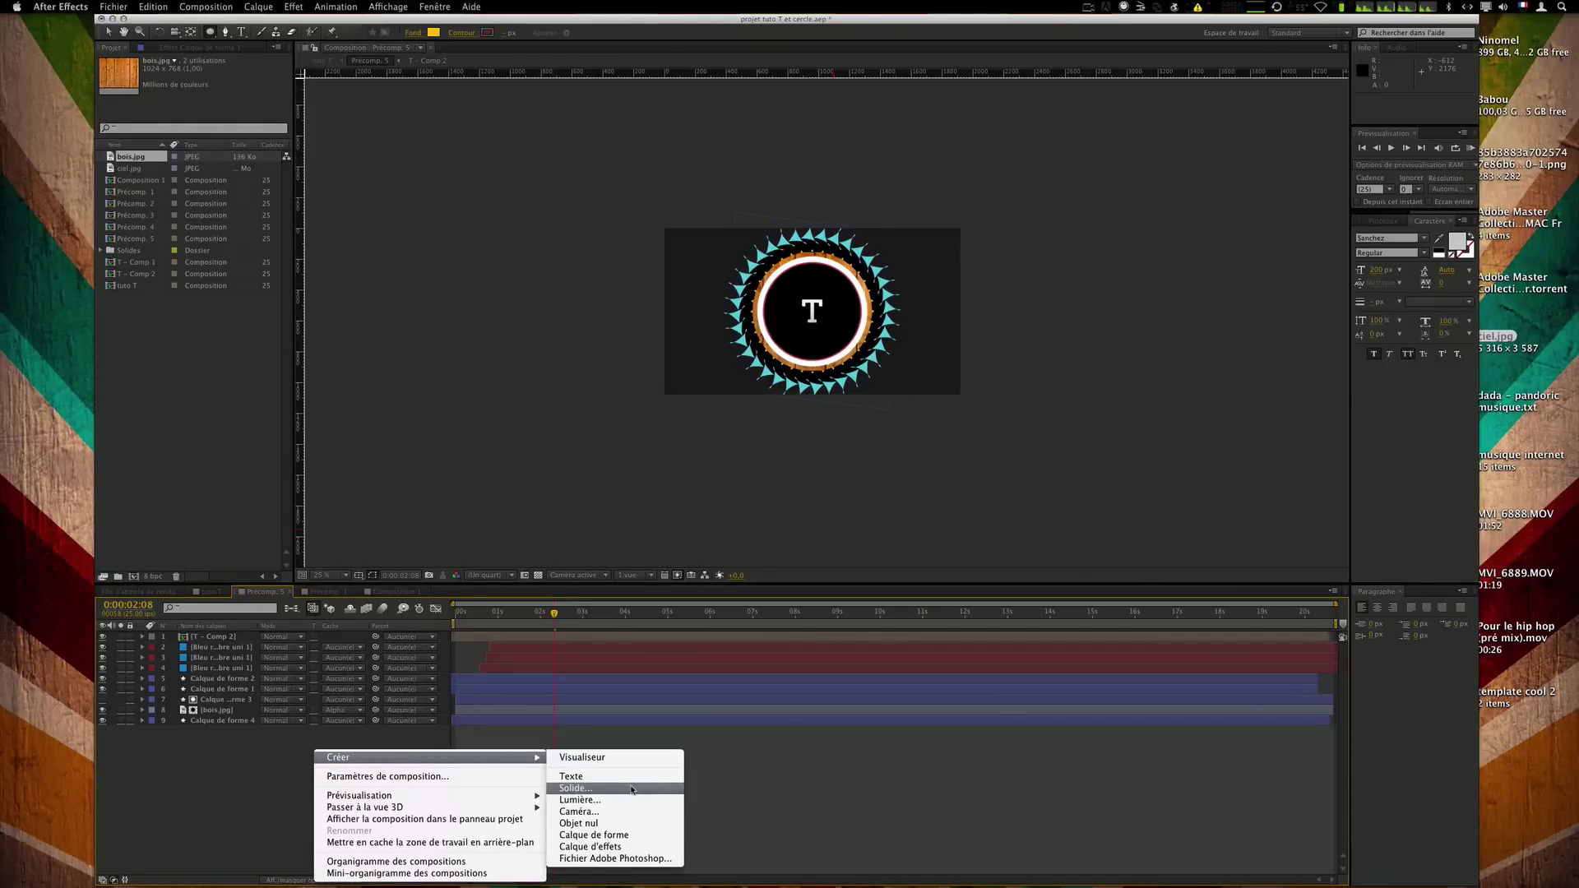
{"action": "left_click", "coordinate": [576, 789]}
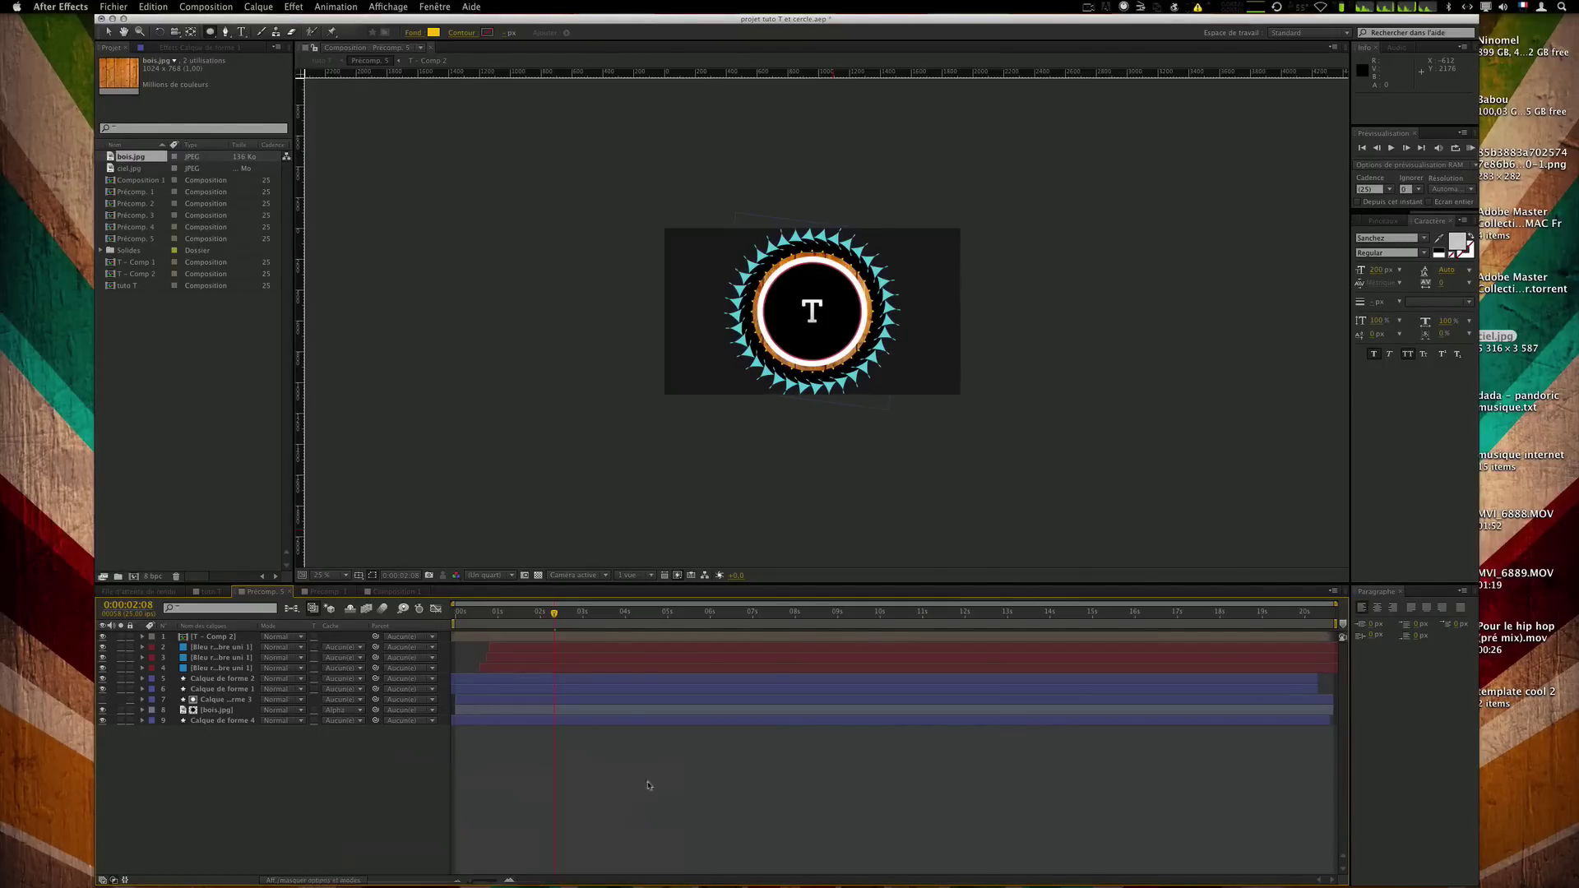
{"action": "left_click", "coordinate": [930, 564]}
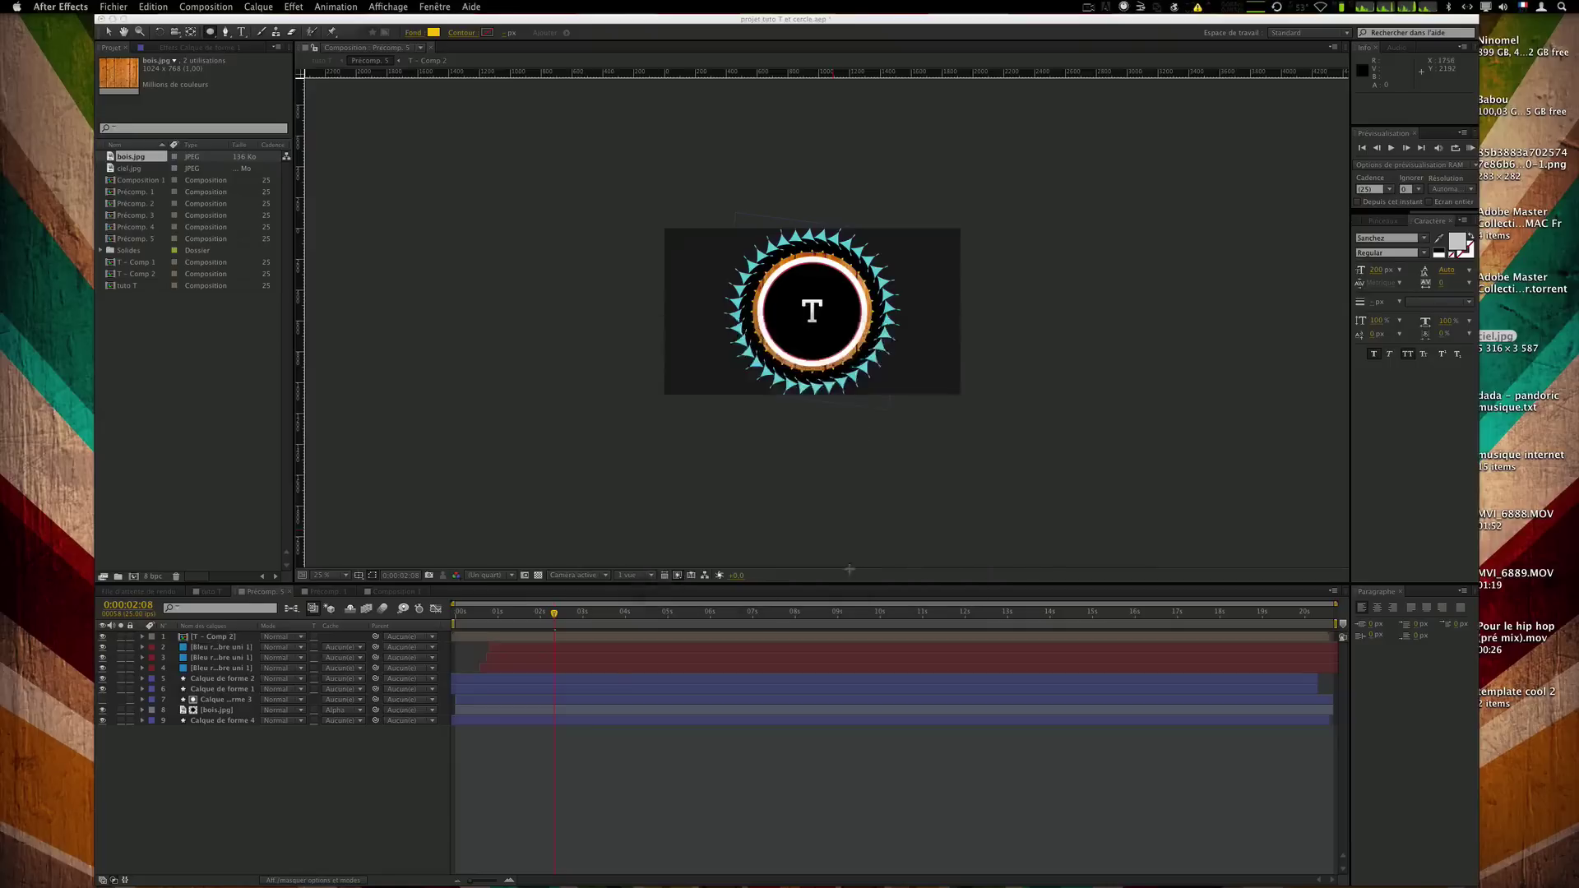
{"action": "left_click_drag", "start_coordinate": [221, 639], "coordinate": [222, 776]}
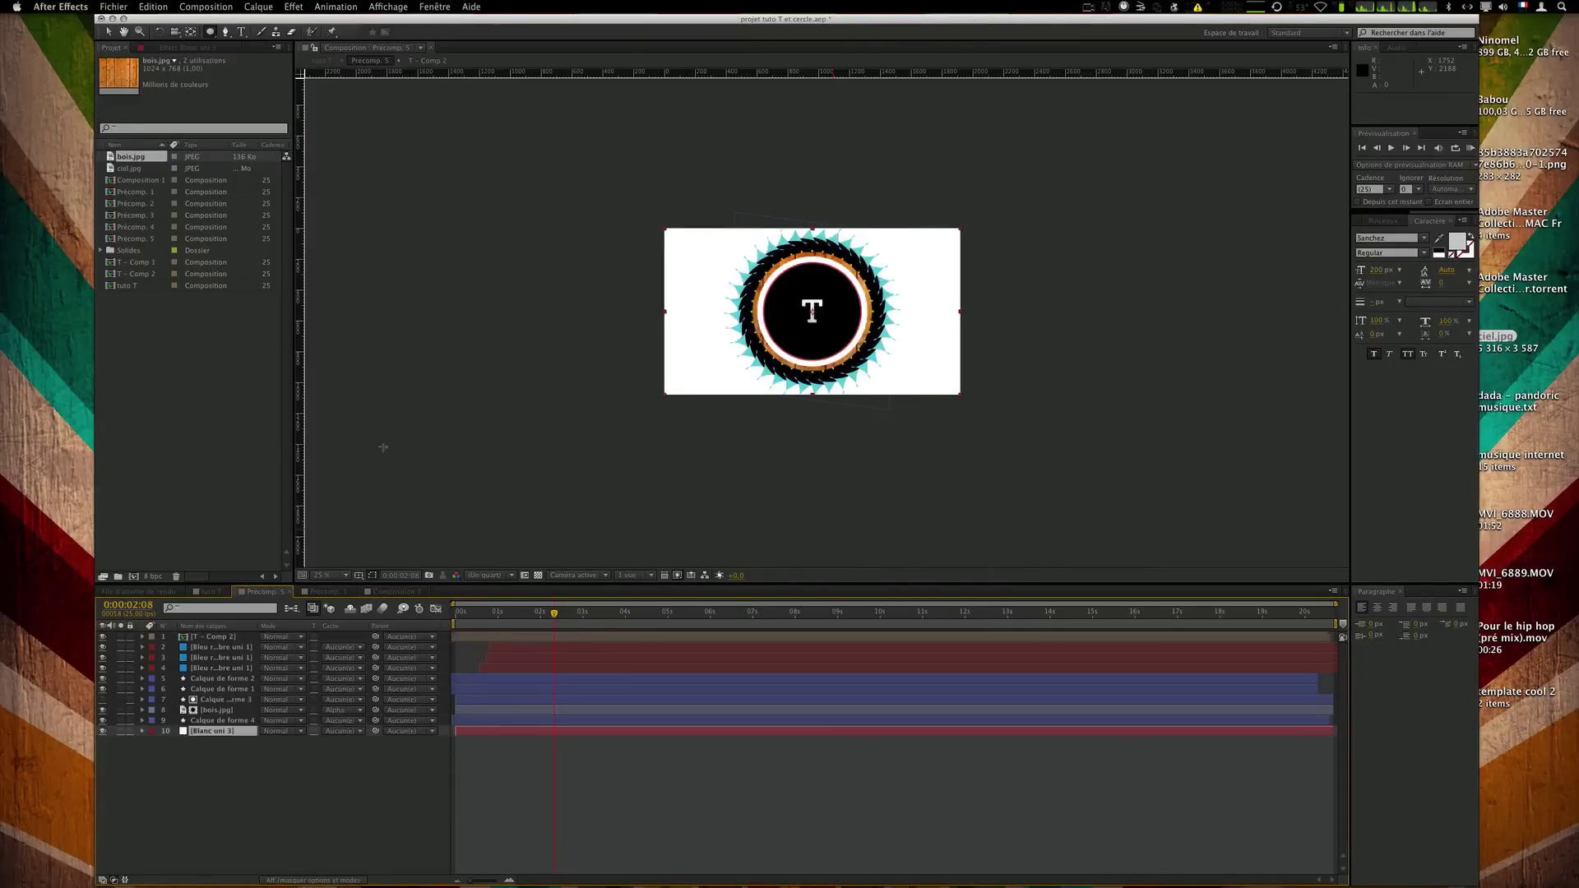
Draw a closed Pen mask on the white solid, much wider than the frame, with a wavy lower edge and a straight top.
{"action": "left_click", "coordinate": [226, 35]}
{"action": "key", "text": "comma"}
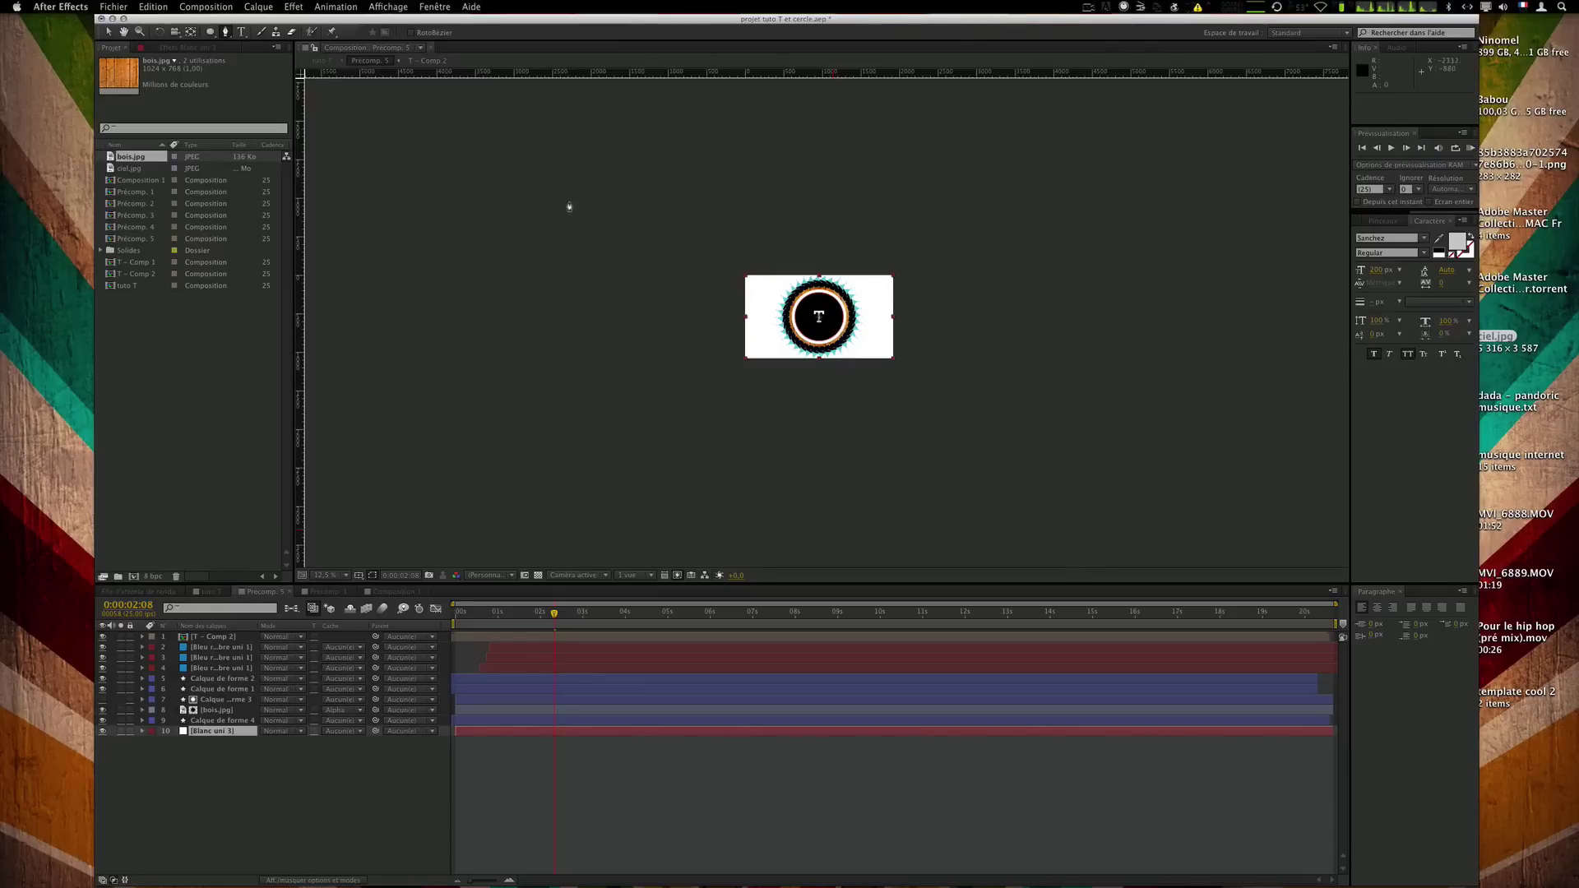
{"action": "left_click", "coordinate": [650, 251]}
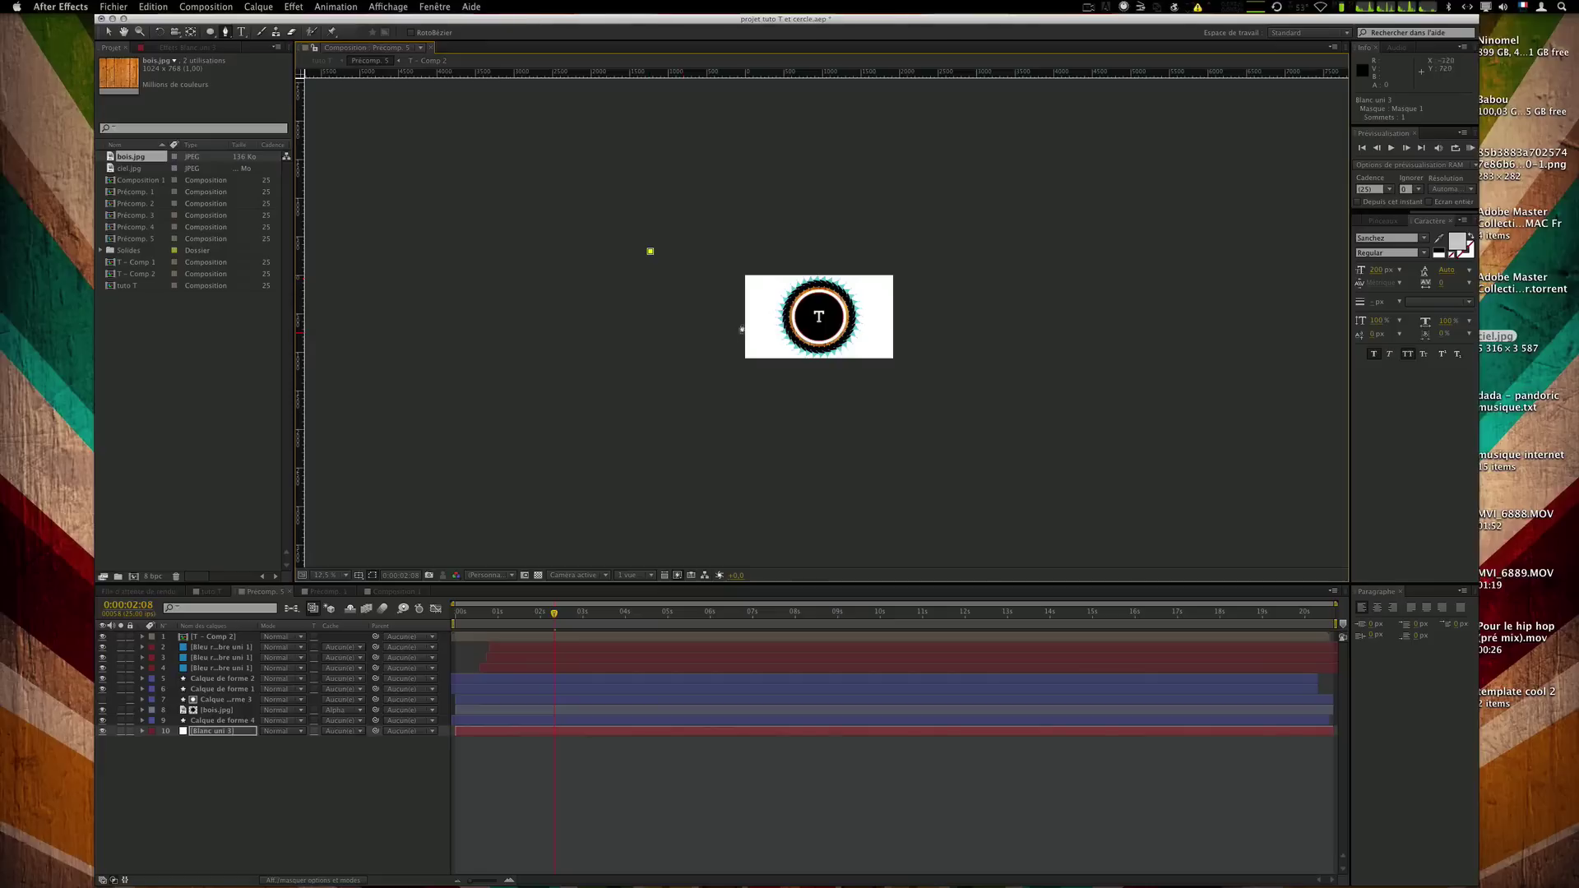
{"action": "left_click", "coordinate": [699, 315]}
{"action": "left_click_drag", "start_coordinate": [699, 315], "coordinate": [742, 315]}
{"action": "left_click_drag", "start_coordinate": [773, 249], "coordinate": [814, 250]}
{"action": "left_click_drag", "start_coordinate": [848, 308], "coordinate": [880, 310]}
{"action": "left_click_drag", "start_coordinate": [928, 255], "coordinate": [1035, 300]}
{"action": "left_click", "coordinate": [1045, 143]}
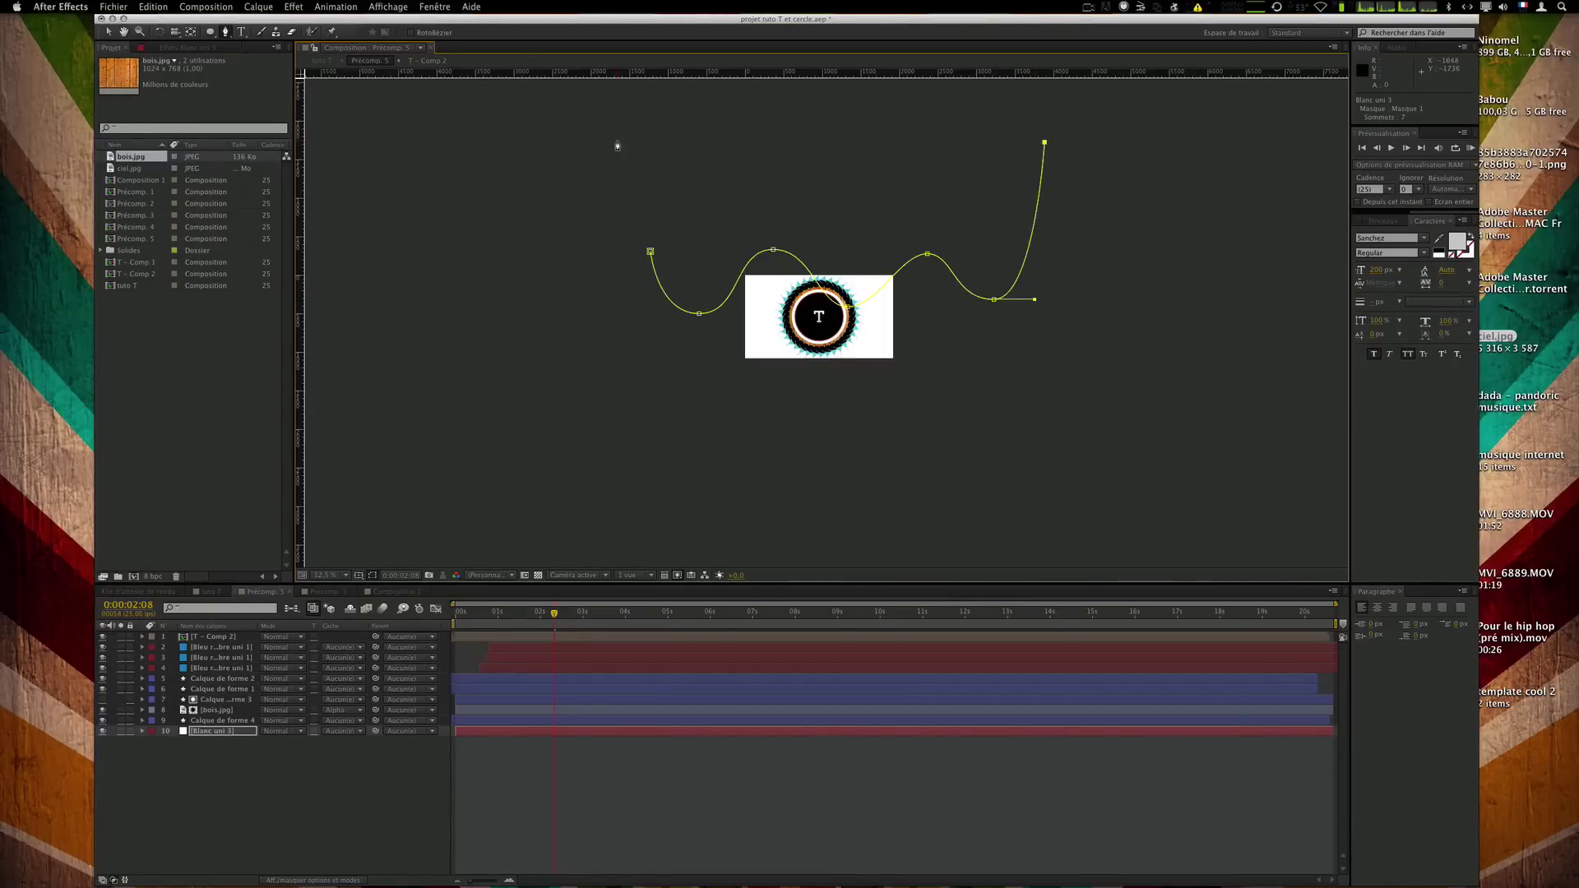
{"action": "left_click", "coordinate": [656, 136]}
{"action": "left_click", "coordinate": [651, 251]}
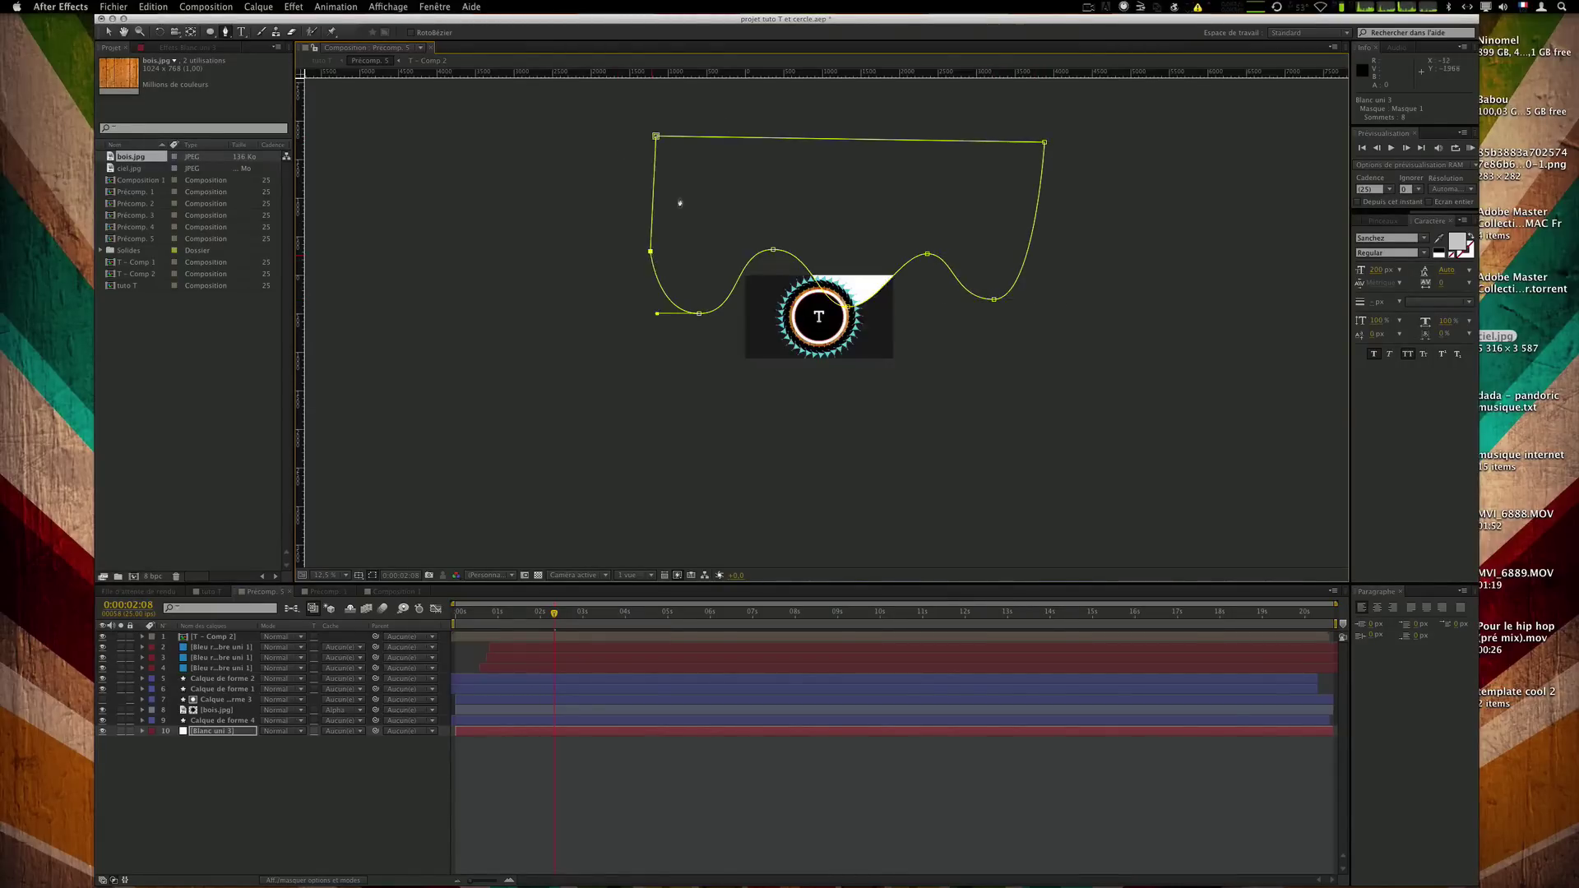
{"action": "left_click", "coordinate": [941, 776]}
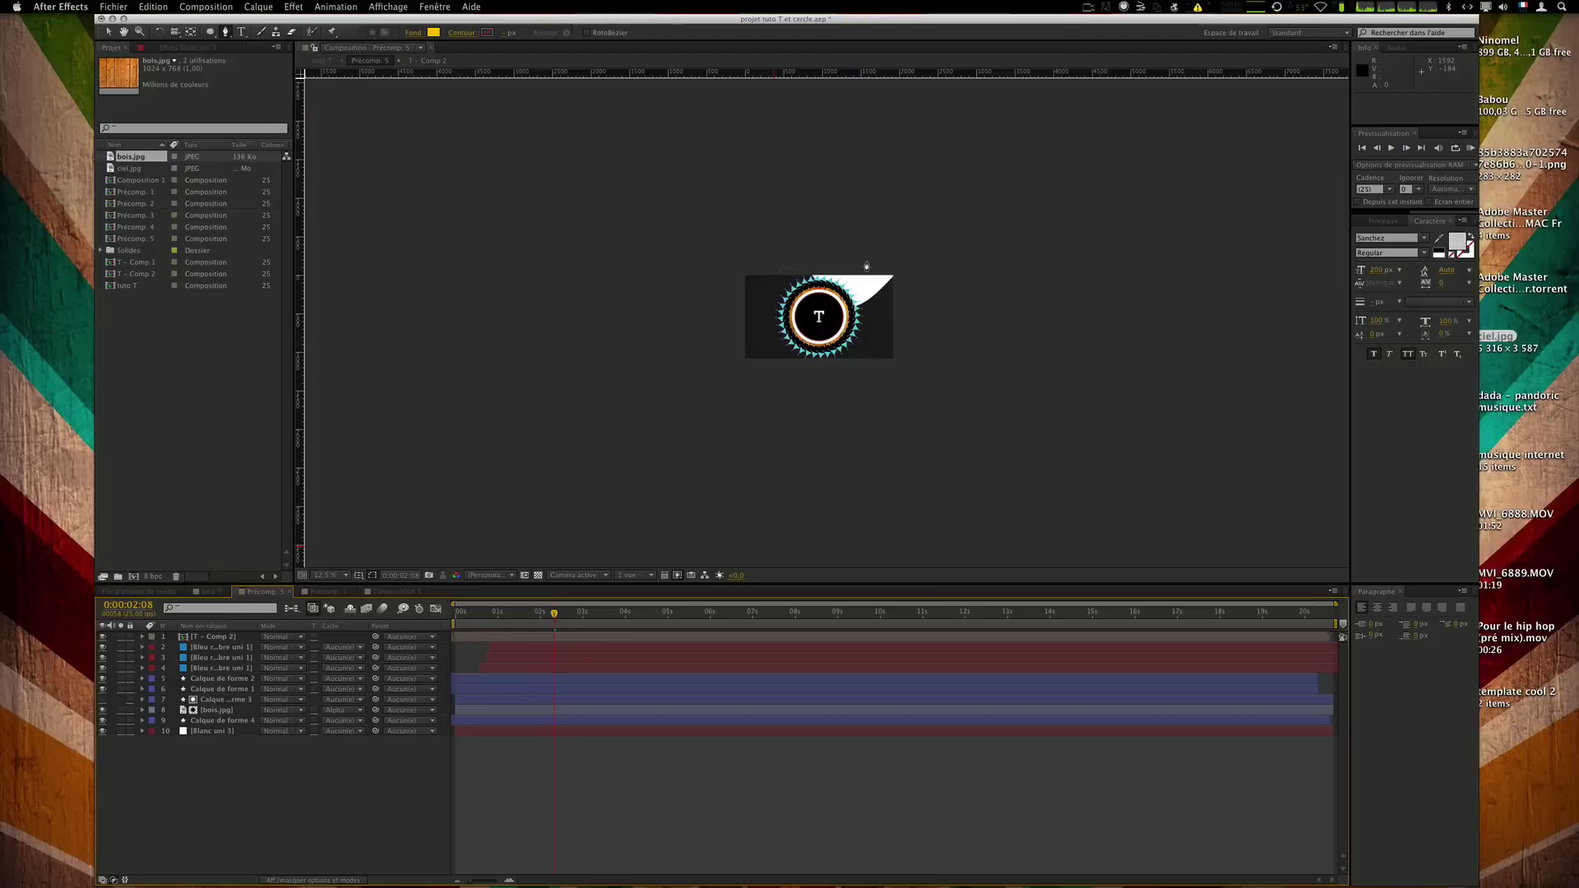
Add a mask path keyframe to the white solid and shift it to 0:00:02:00, with the current time there.
{"action": "left_click", "coordinate": [230, 721]}
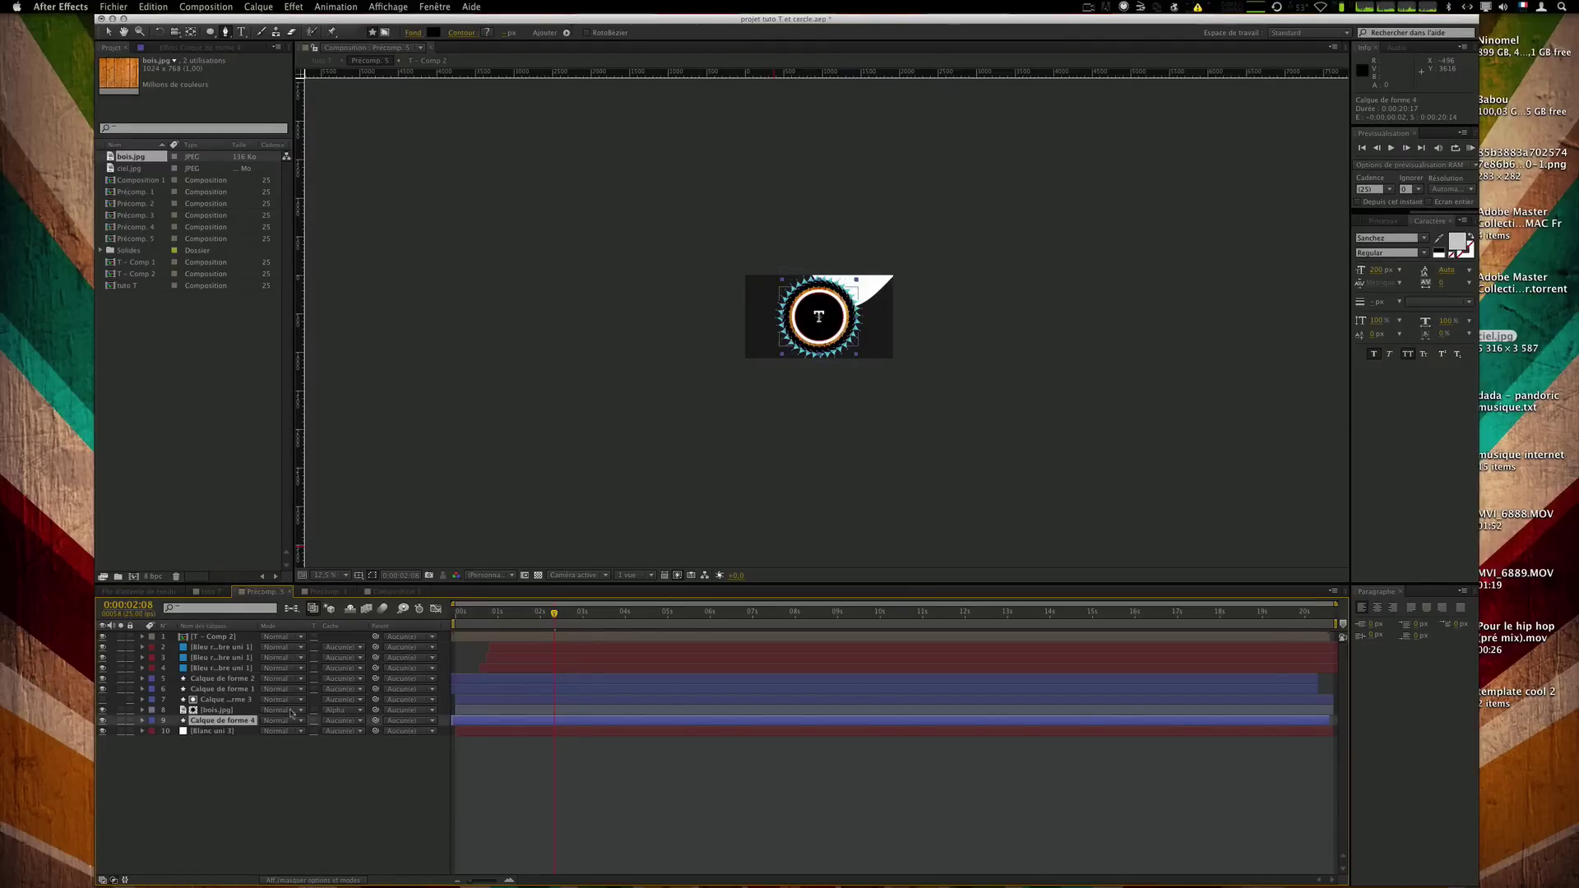
{"action": "left_click", "coordinate": [228, 733]}
{"action": "key", "text": "m"}
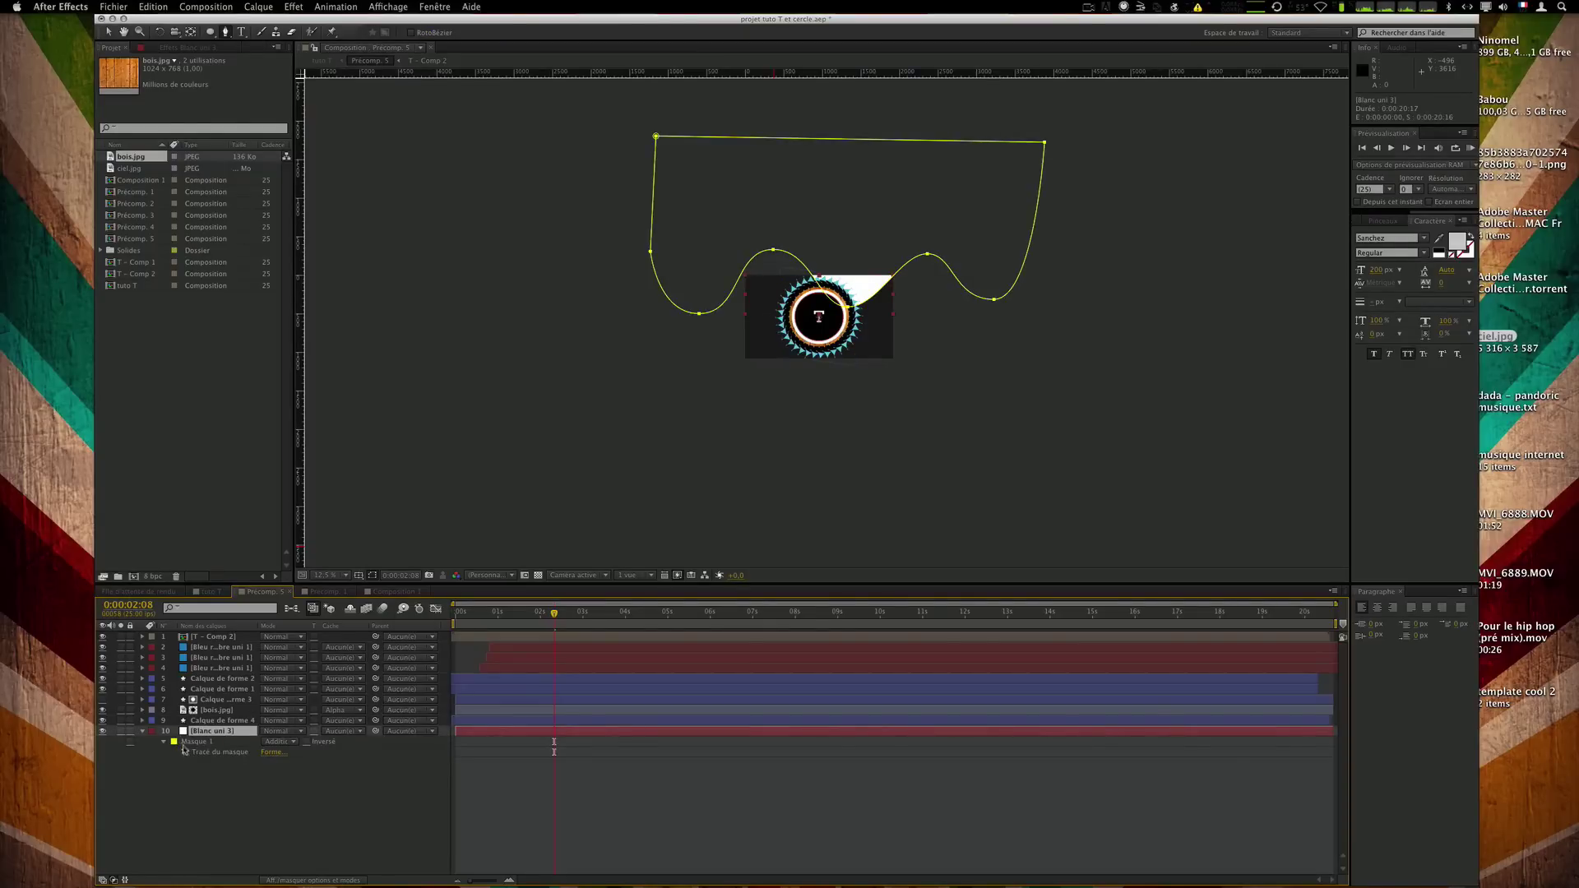
{"action": "left_click", "coordinate": [184, 753]}
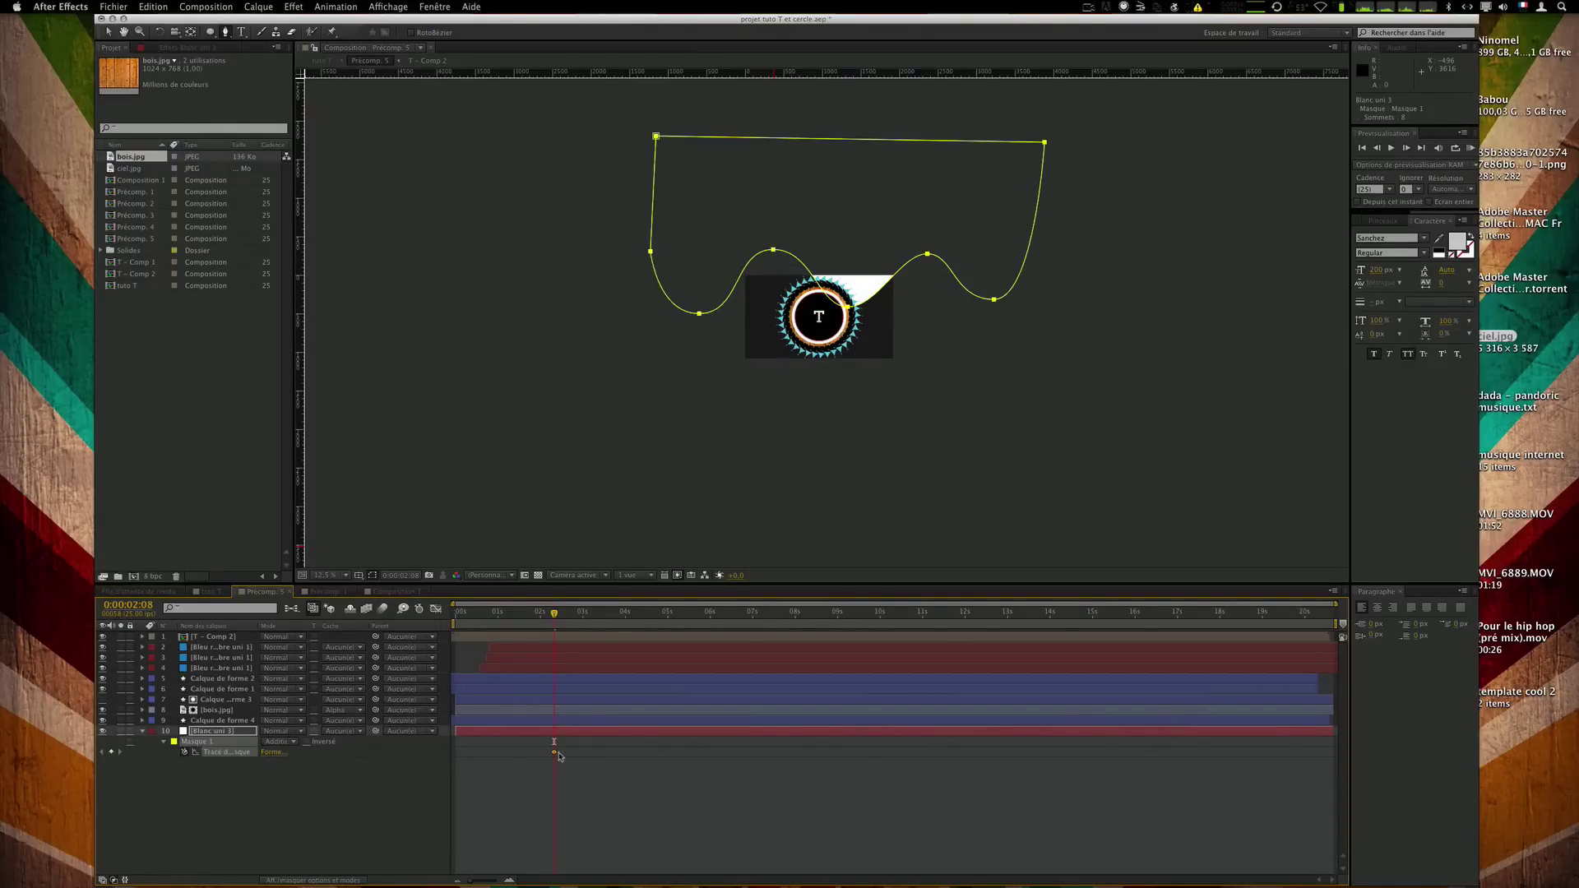
{"action": "left_click_drag", "start_coordinate": [556, 754], "coordinate": [540, 753]}
{"action": "left_click", "coordinate": [586, 613]}
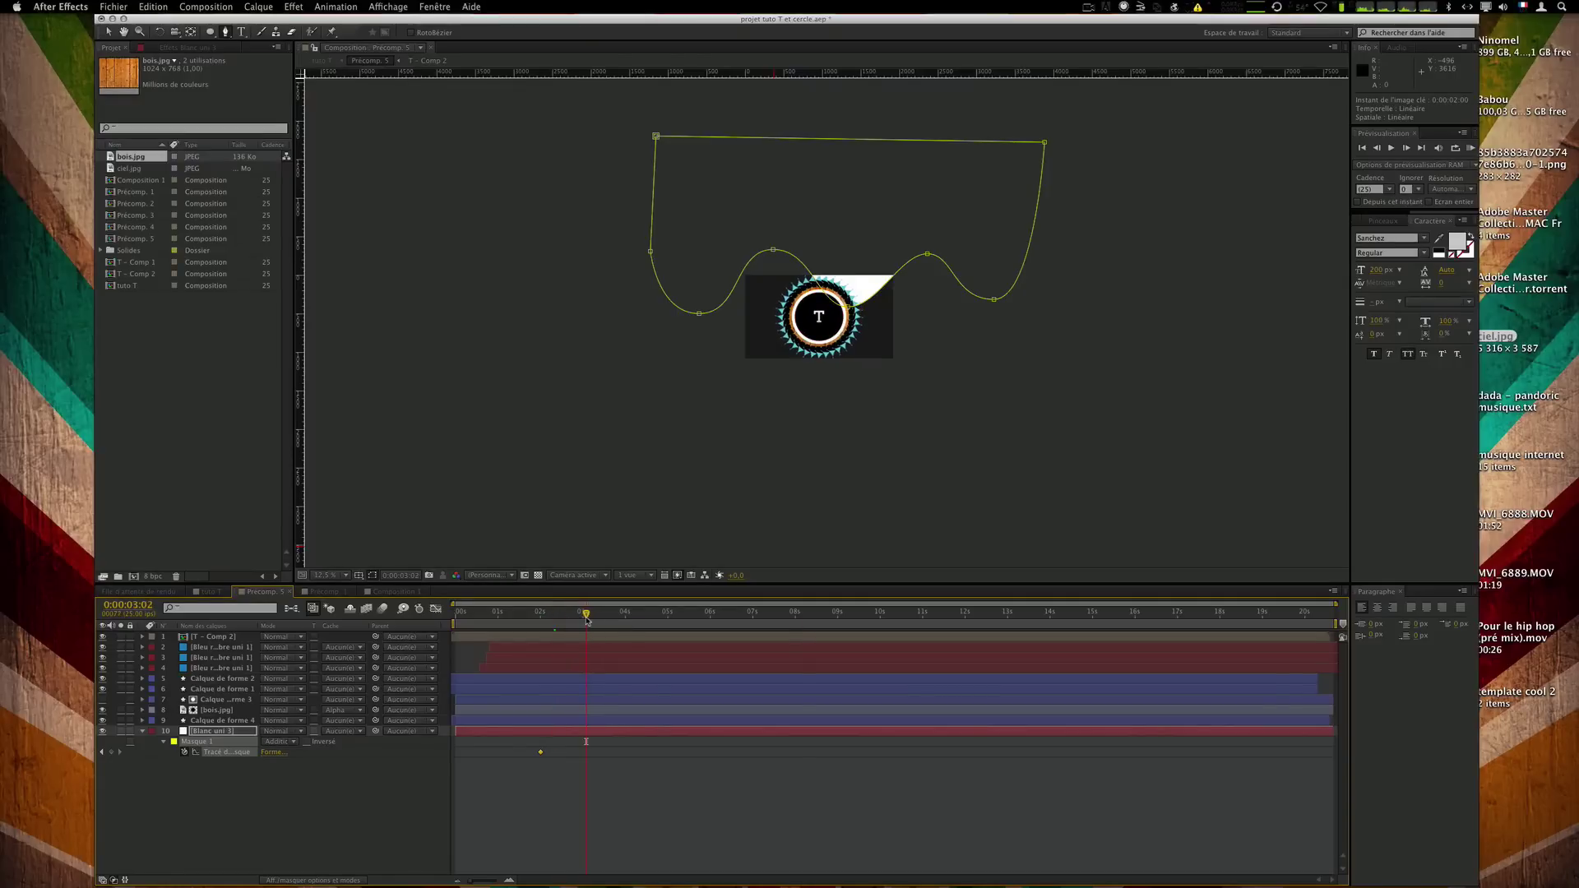
{"action": "left_click_drag", "start_coordinate": [586, 619], "coordinate": [541, 627]}
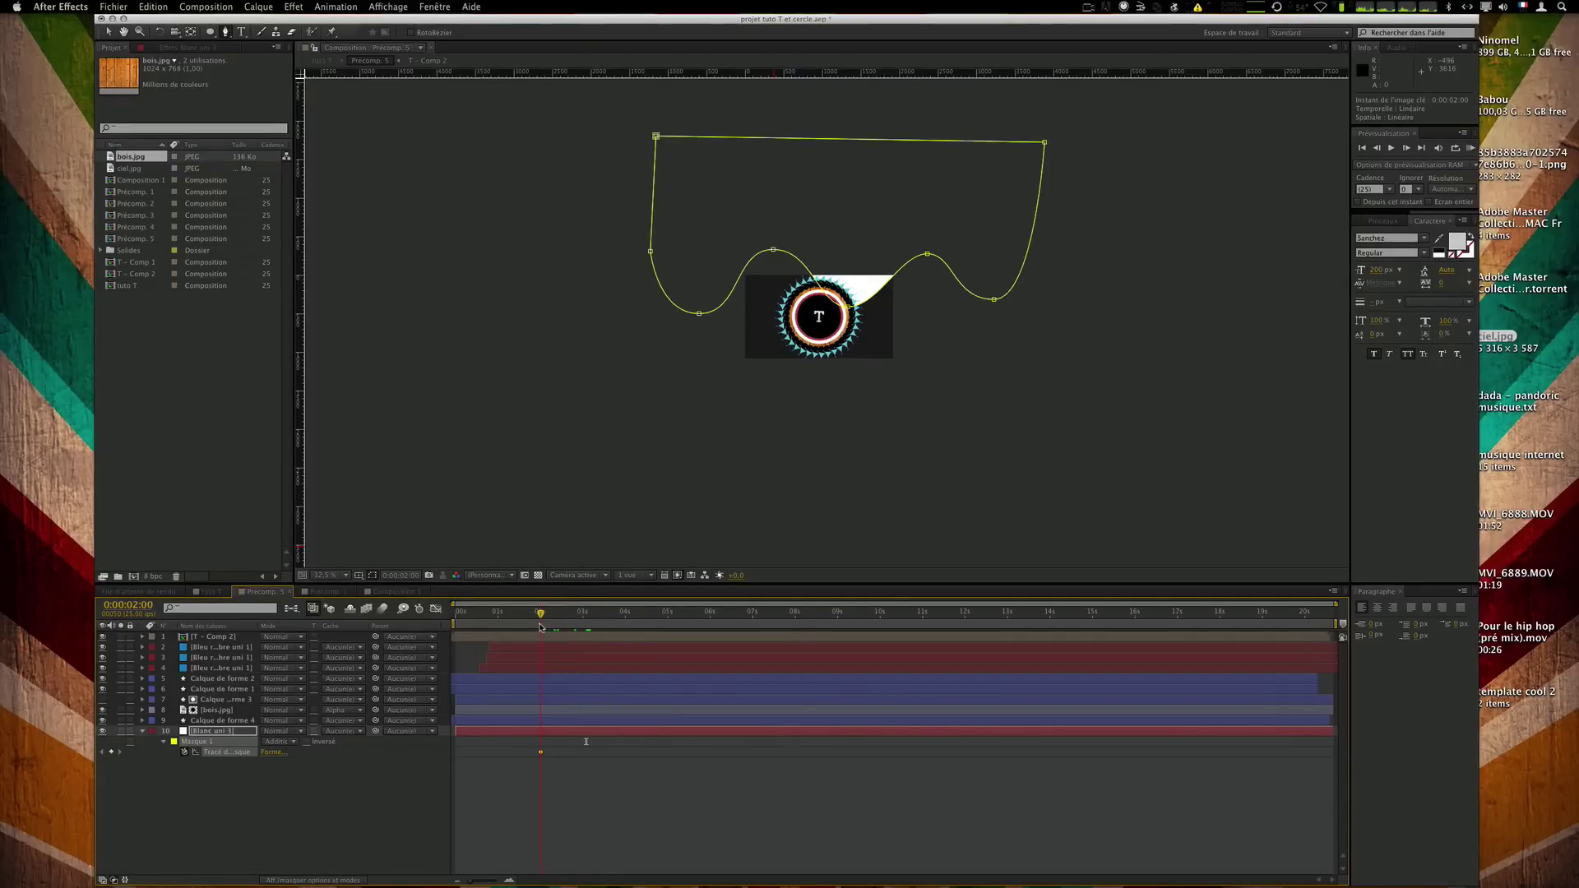
At 0:00:02:00, move the white solid's whole mask up and left until it lies completely above the frame.
{"action": "key", "text": "v"}
{"action": "left_click", "coordinate": [848, 306]}
{"action": "double_click", "coordinate": [929, 255]}
{"action": "left_click_drag", "start_coordinate": [998, 268], "coordinate": [887, 227]}
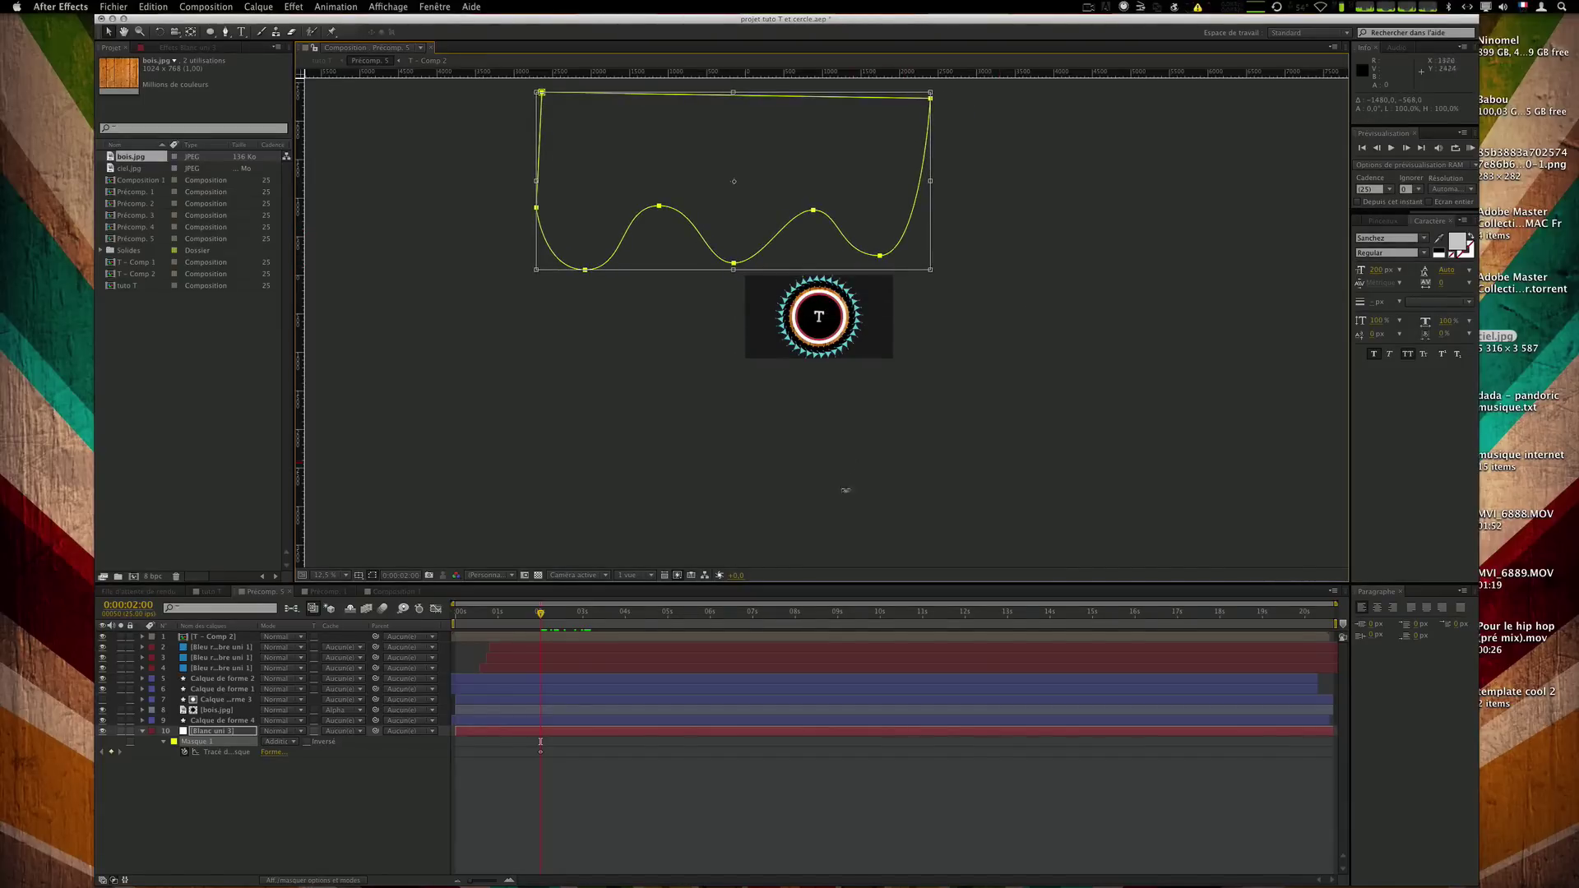
At 0:00:03:01, move the whole mask down and right so the white solid covers the entire frame.
{"action": "left_click", "coordinate": [581, 614]}
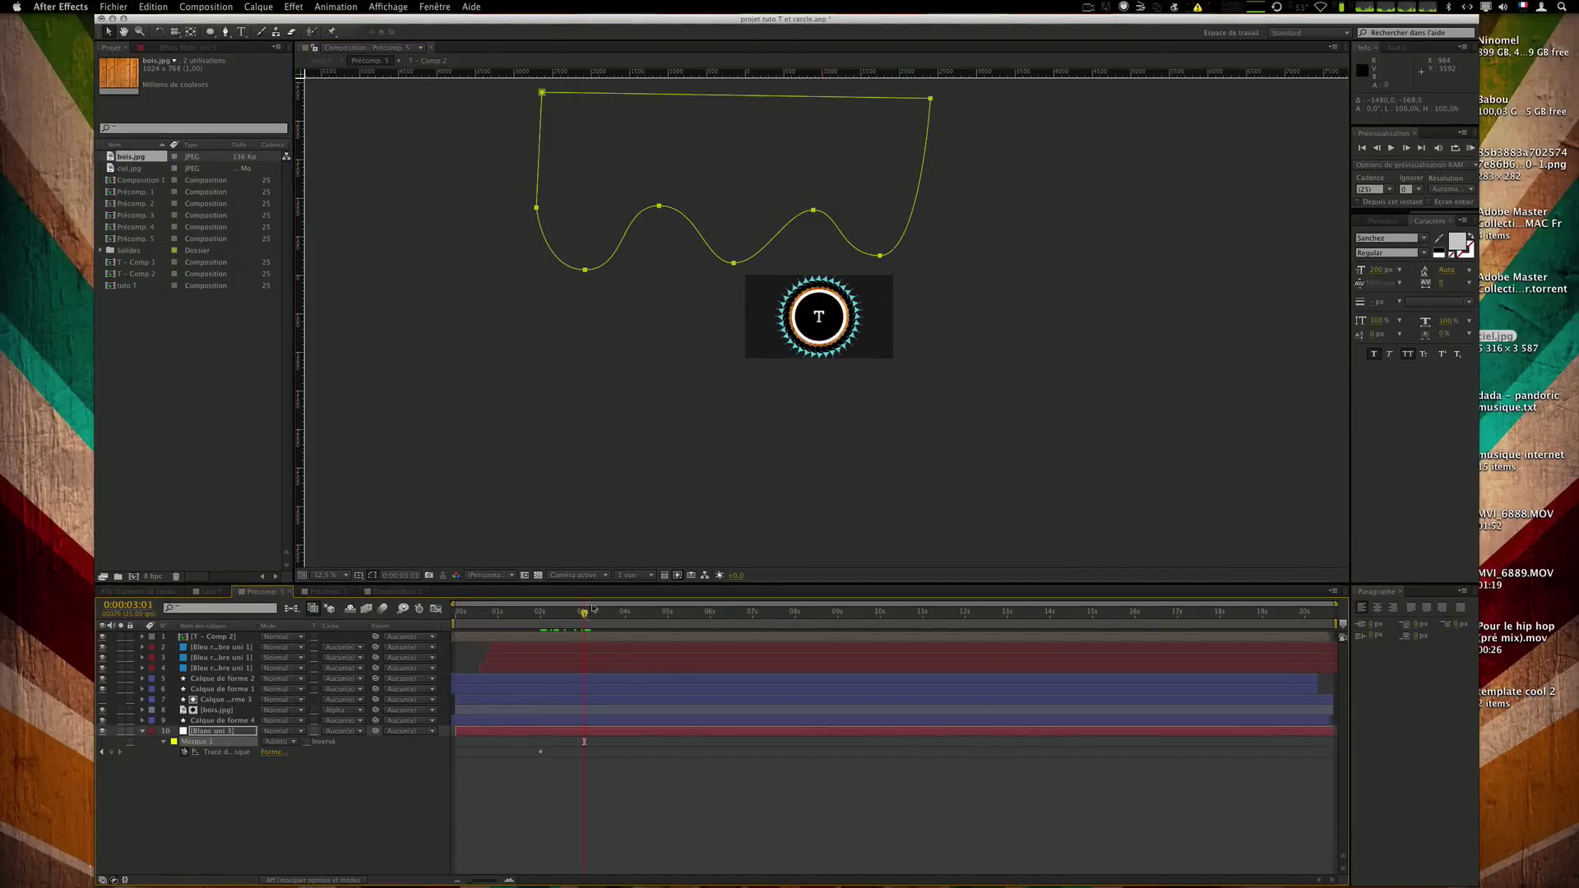
{"action": "double_click", "coordinate": [734, 263]}
{"action": "left_click_drag", "start_coordinate": [733, 263], "coordinate": [850, 370]}
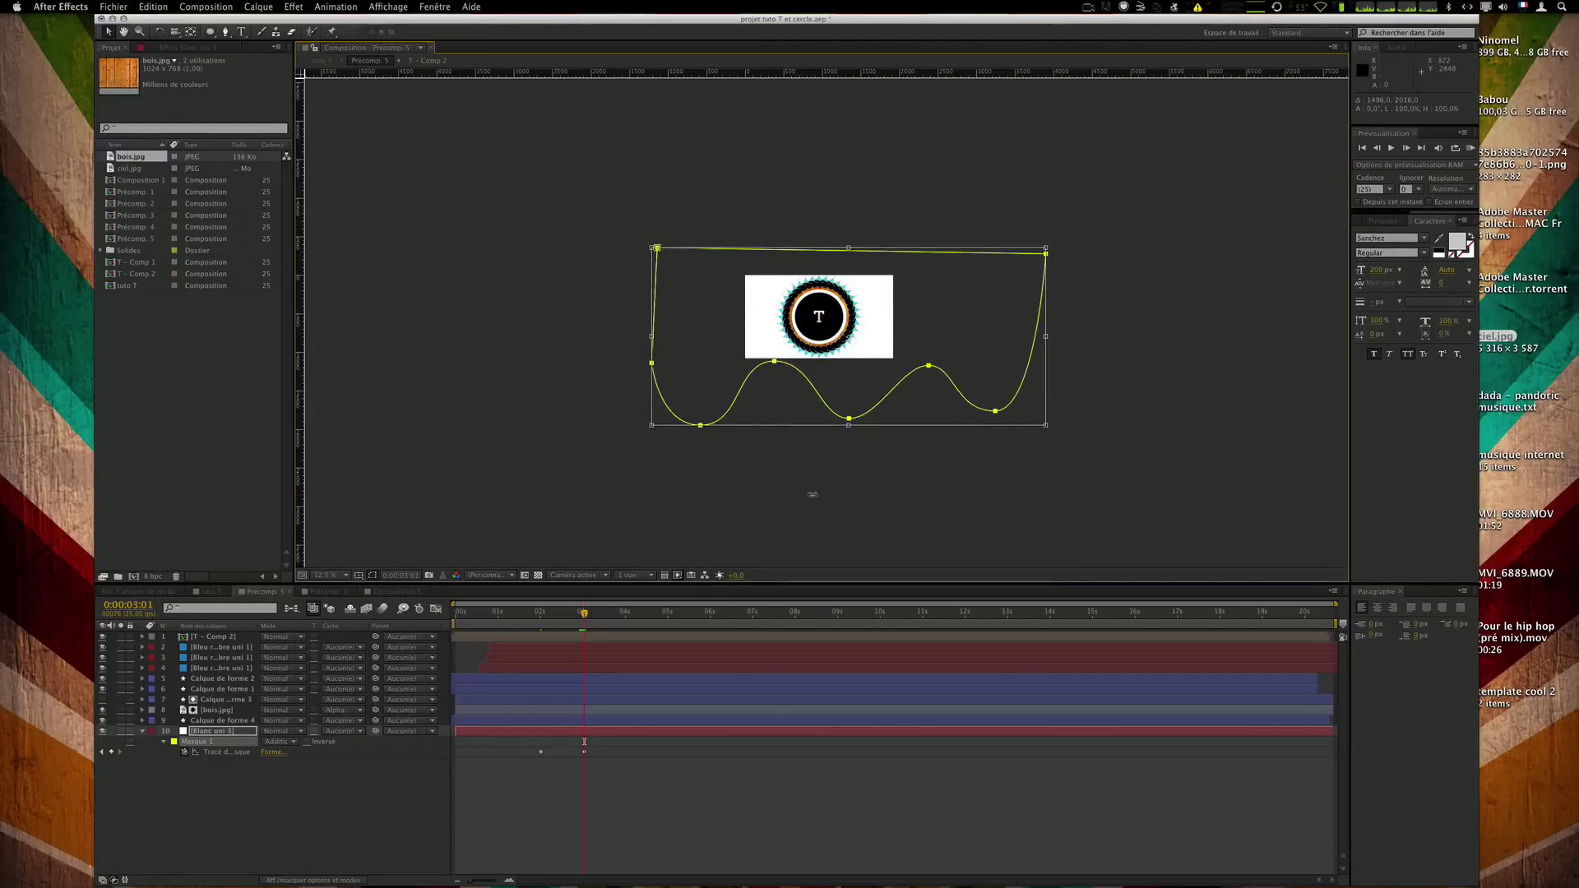
{"action": "left_click", "coordinate": [719, 813]}
At 0:00:03:01, lower the two upper crests of the white solid's wavy mask edge to form a different wave.
{"action": "left_click", "coordinate": [689, 736]}
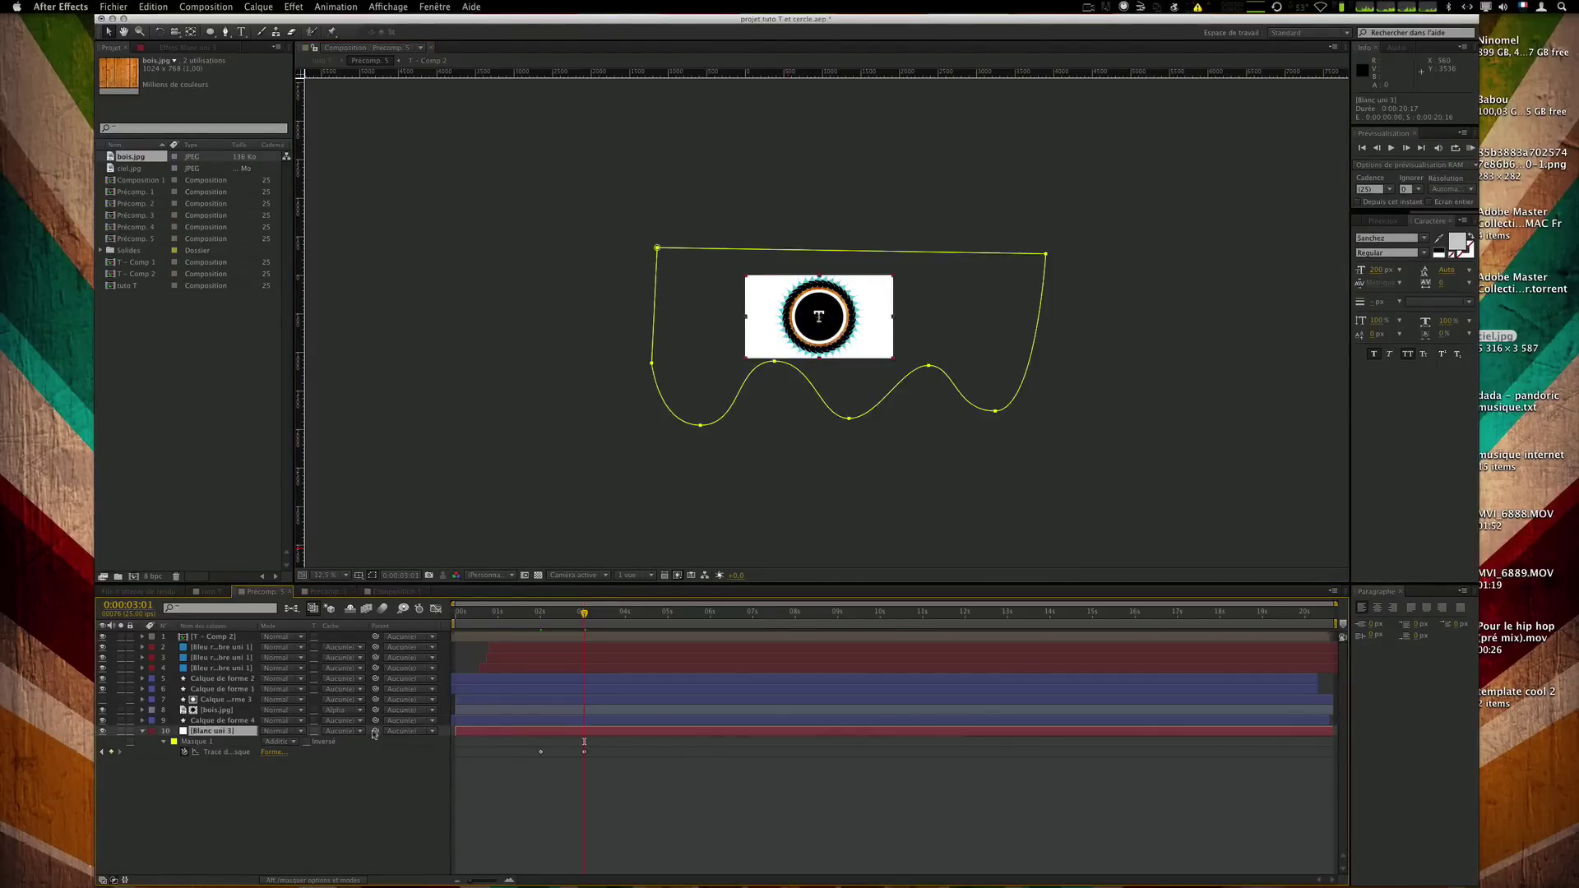
{"action": "left_click_drag", "start_coordinate": [774, 363], "coordinate": [783, 451]}
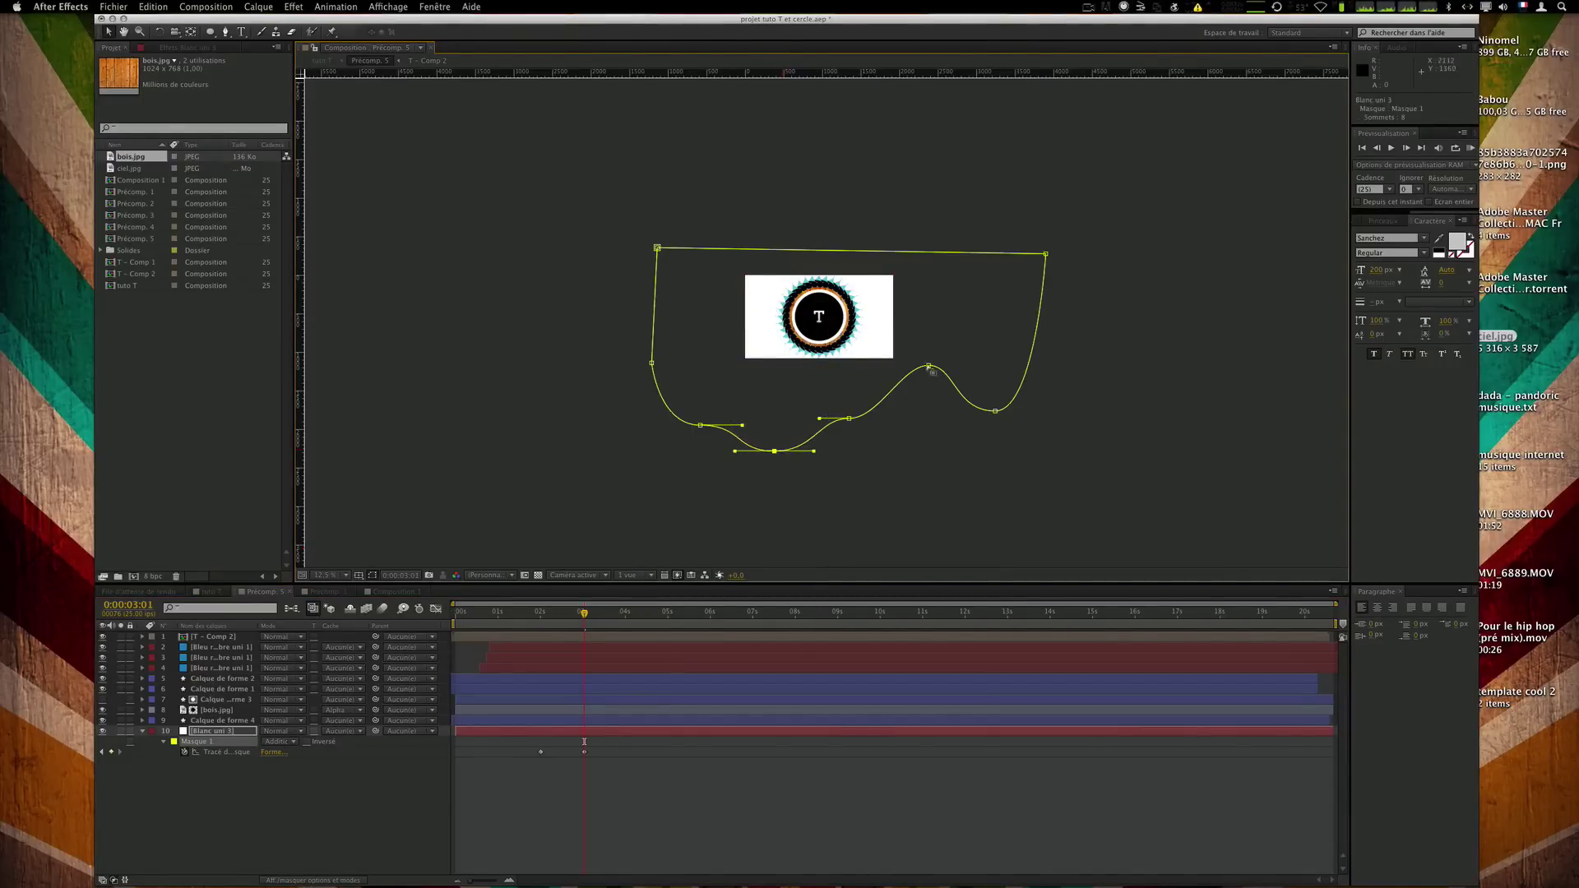
{"action": "left_click_drag", "start_coordinate": [930, 367], "coordinate": [850, 404]}
{"action": "left_click", "coordinate": [989, 775]}
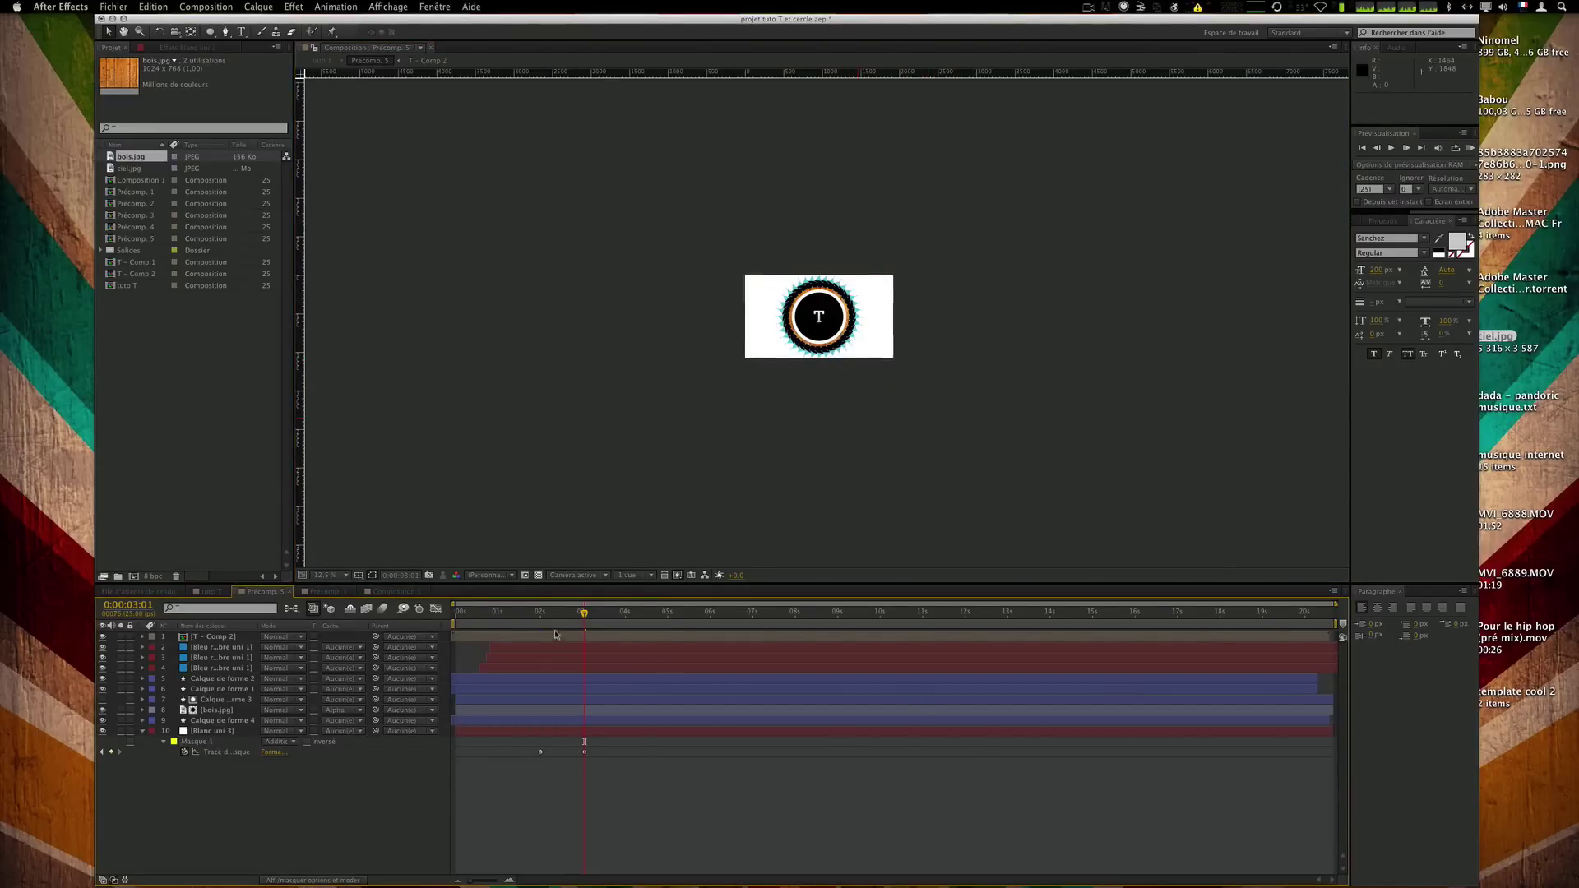
Preview the white wave transition from just before 0:00:02:00.
{"action": "scroll", "coordinate": [757, 378], "scroll_direction": "down", "scroll_amount": 2}
{"action": "scroll", "coordinate": [756, 379], "scroll_direction": "up", "scroll_amount": 4}
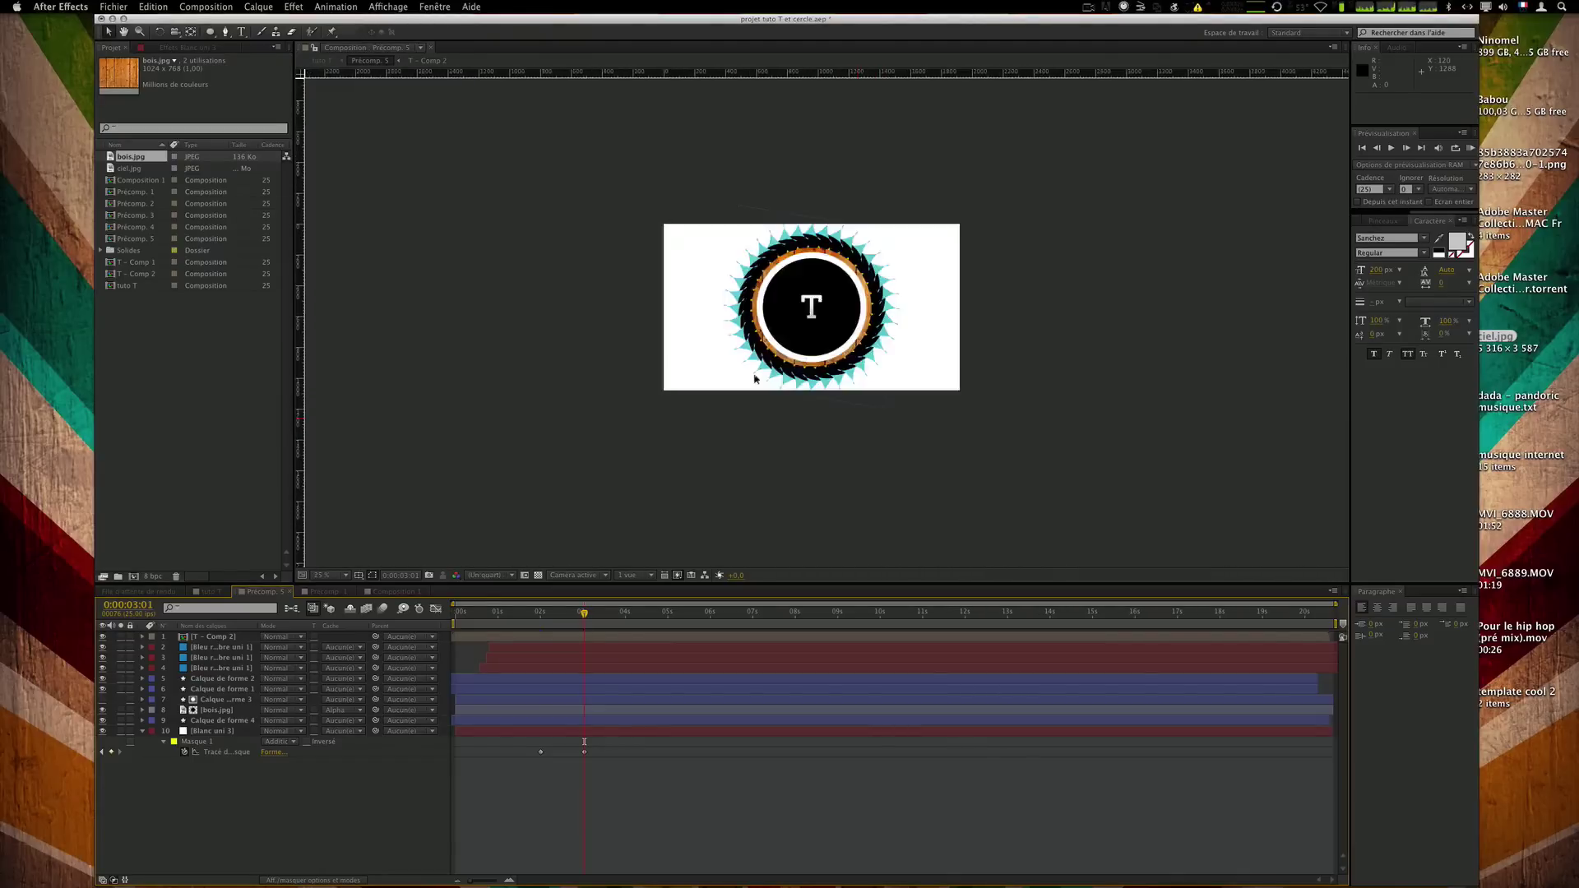
{"action": "left_click", "coordinate": [534, 623]}
{"action": "key", "text": "space"}
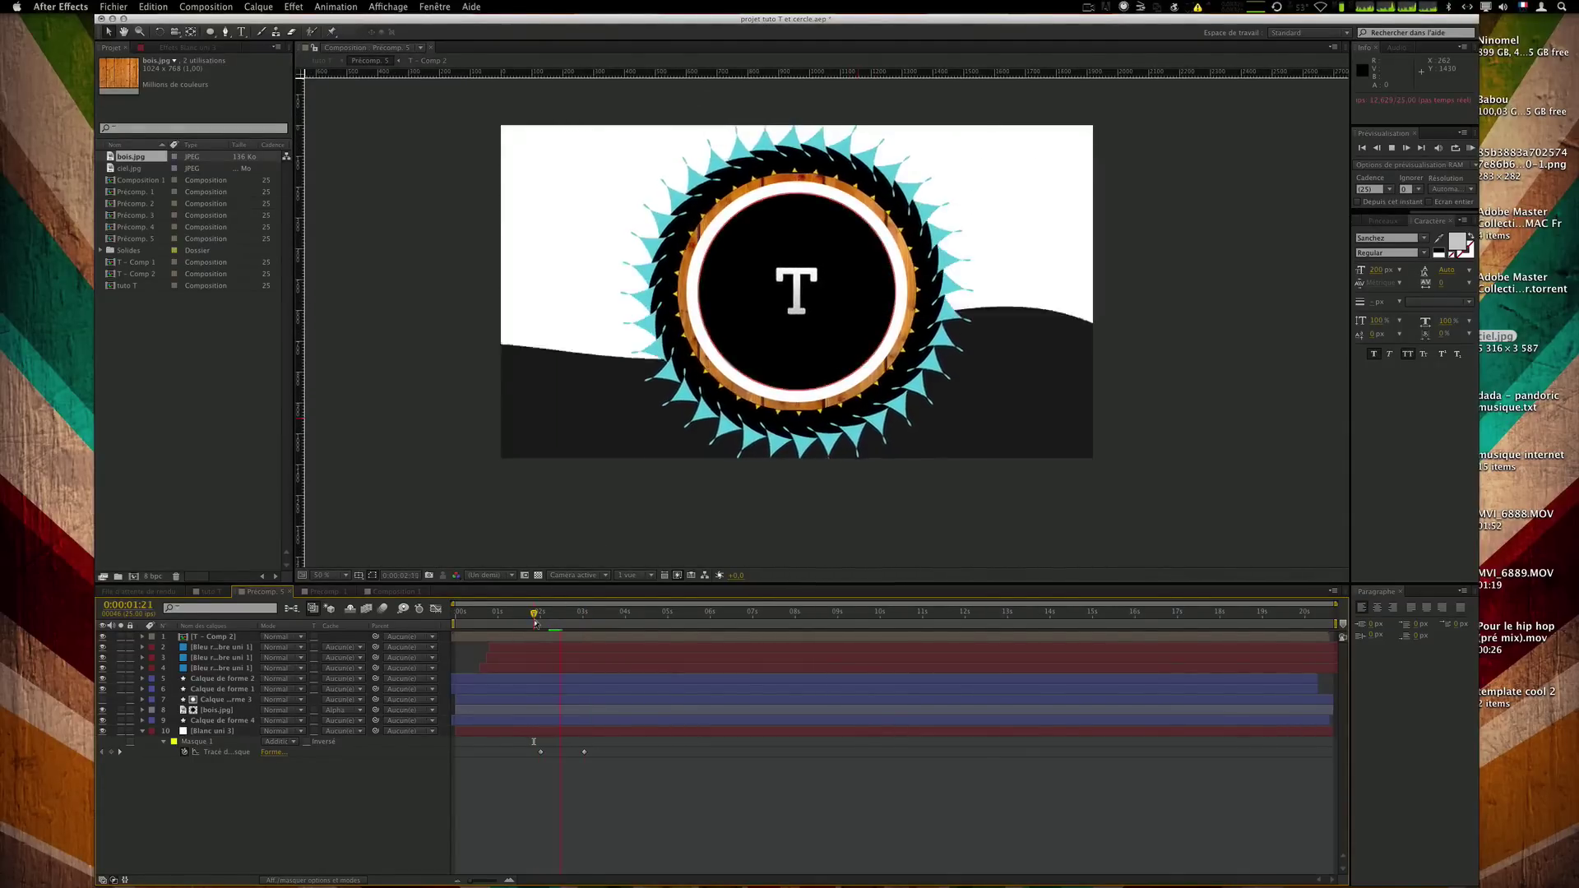
{"action": "left_click", "coordinate": [531, 623]}
{"action": "key", "text": "KP_0"}
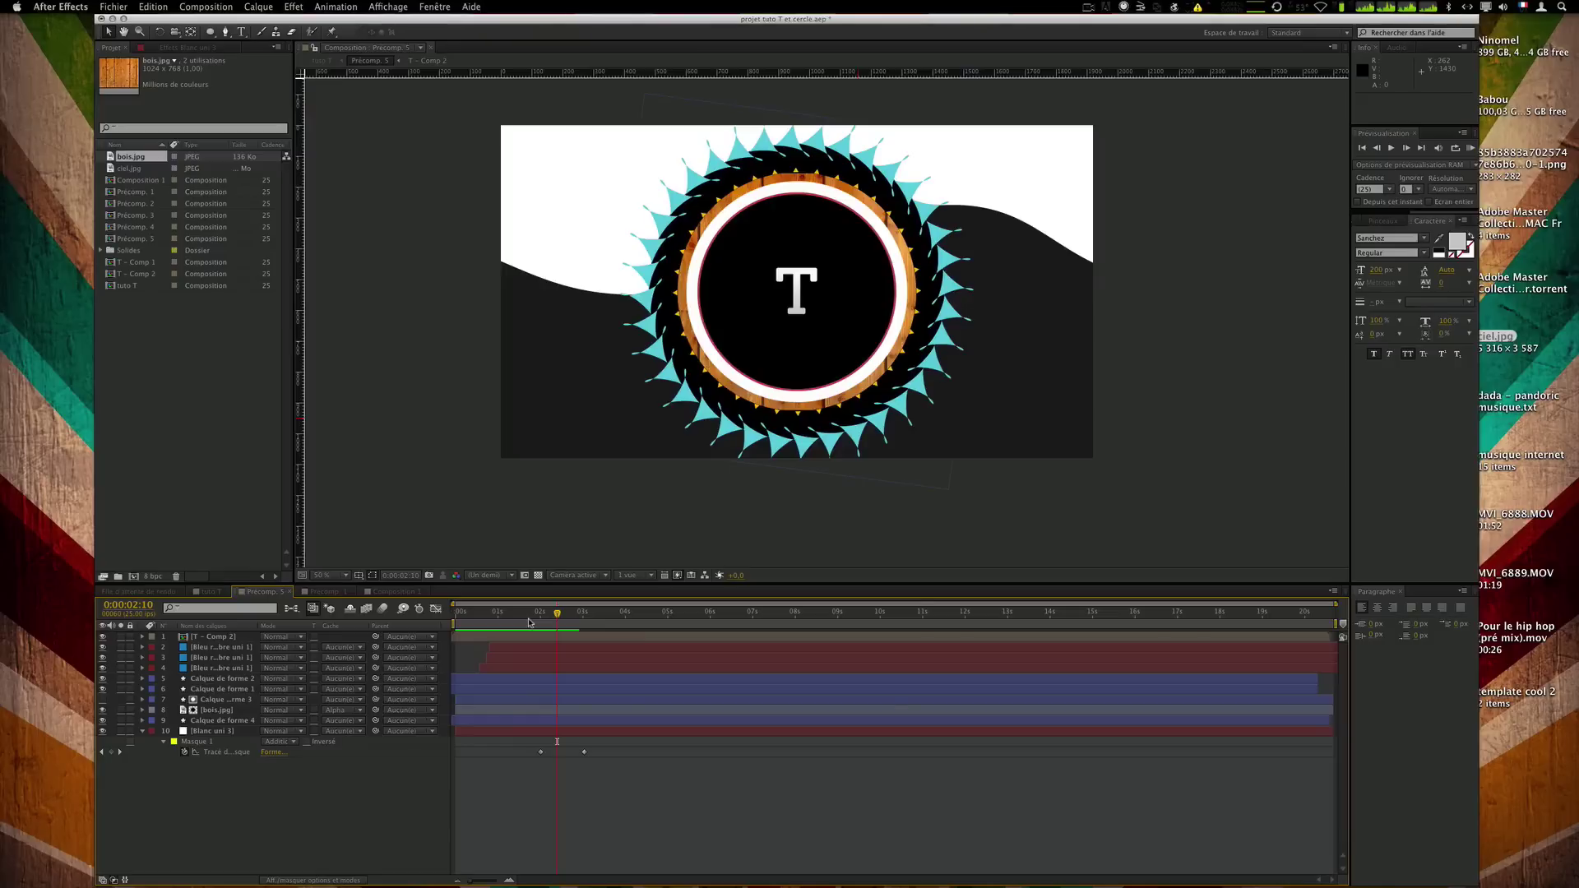
At 0:00:03:01, raise the lowered left wave point of the white solid's mask while keeping it below the frame.
{"action": "left_click_drag", "start_coordinate": [543, 622], "coordinate": [585, 620]}
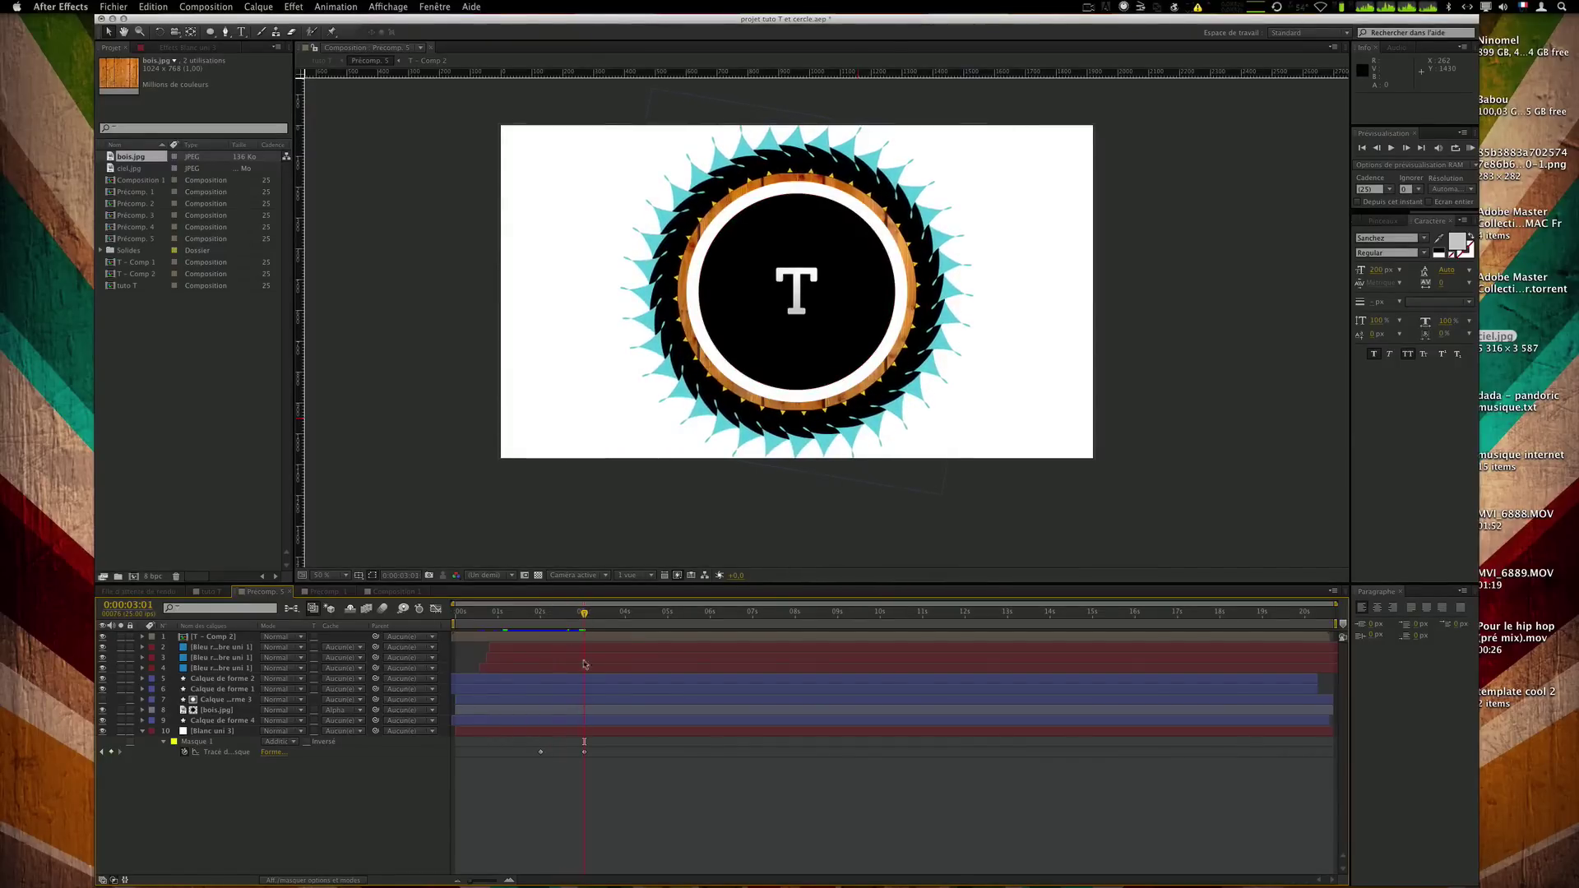
{"action": "left_click", "coordinate": [599, 734]}
{"action": "key", "text": "comma"}
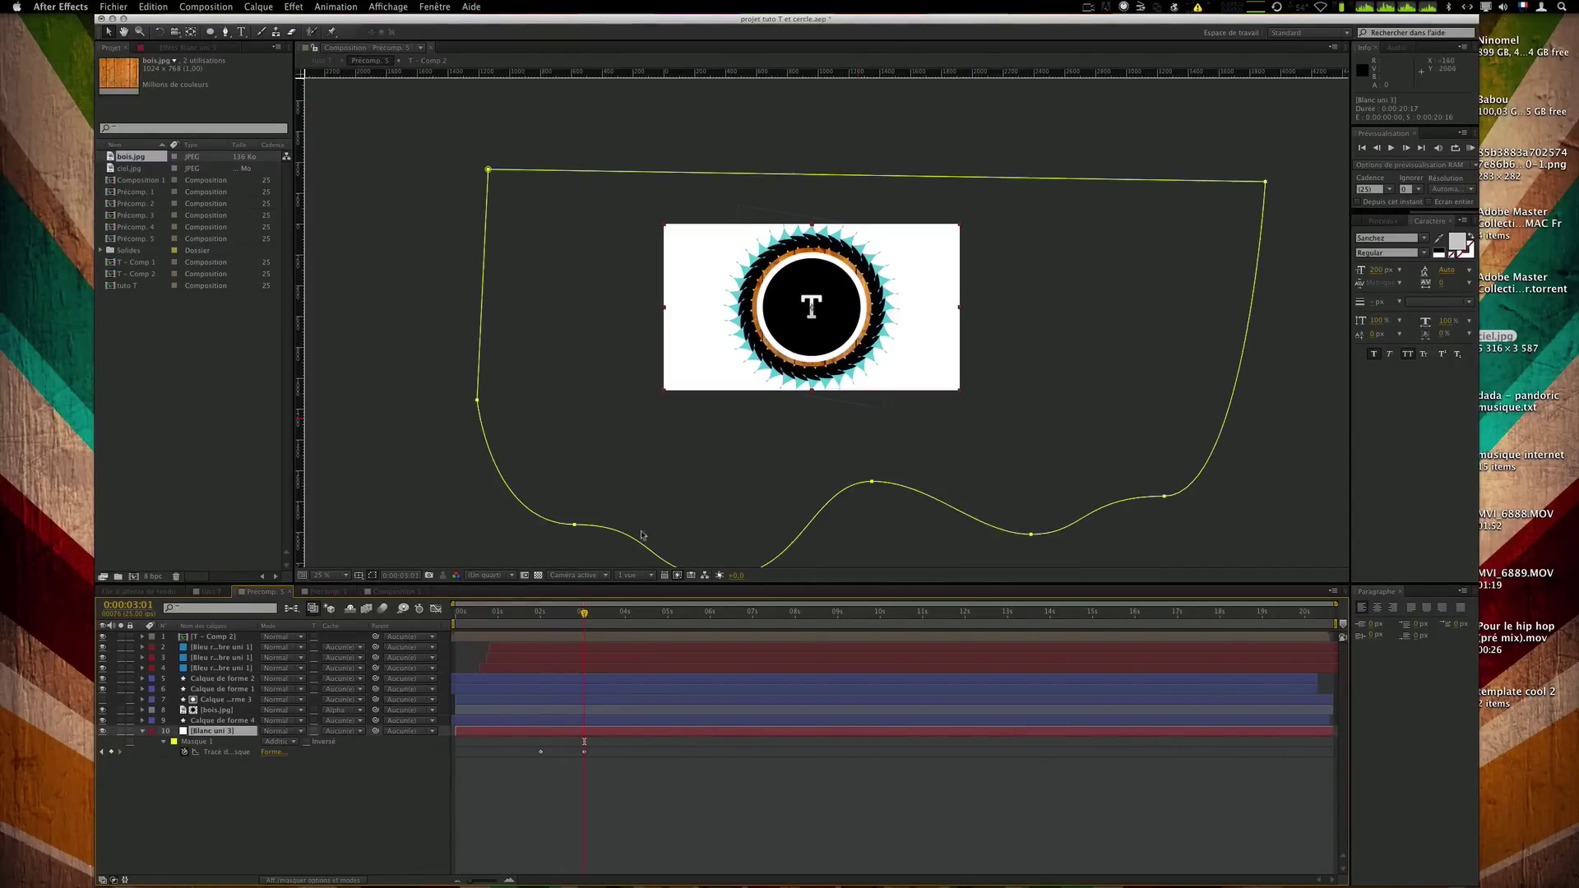
{"action": "key", "text": "comma"}
{"action": "left_click_drag", "start_coordinate": [773, 451], "coordinate": [761, 390]}
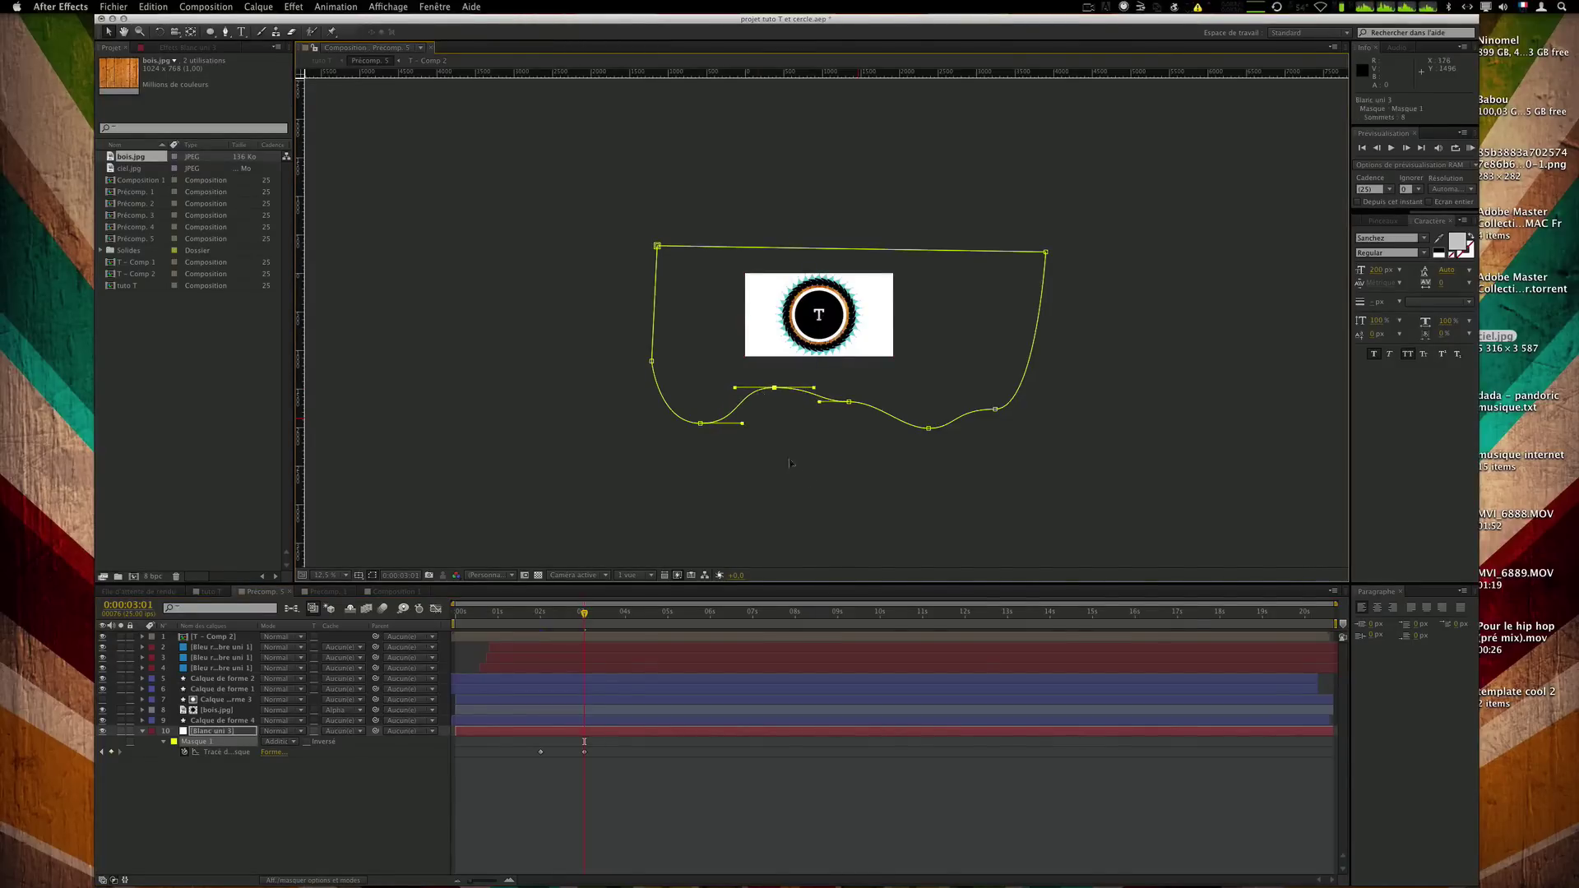
{"action": "key", "text": "period"}
{"action": "key", "text": "period"}
{"action": "left_click", "coordinate": [750, 829]}
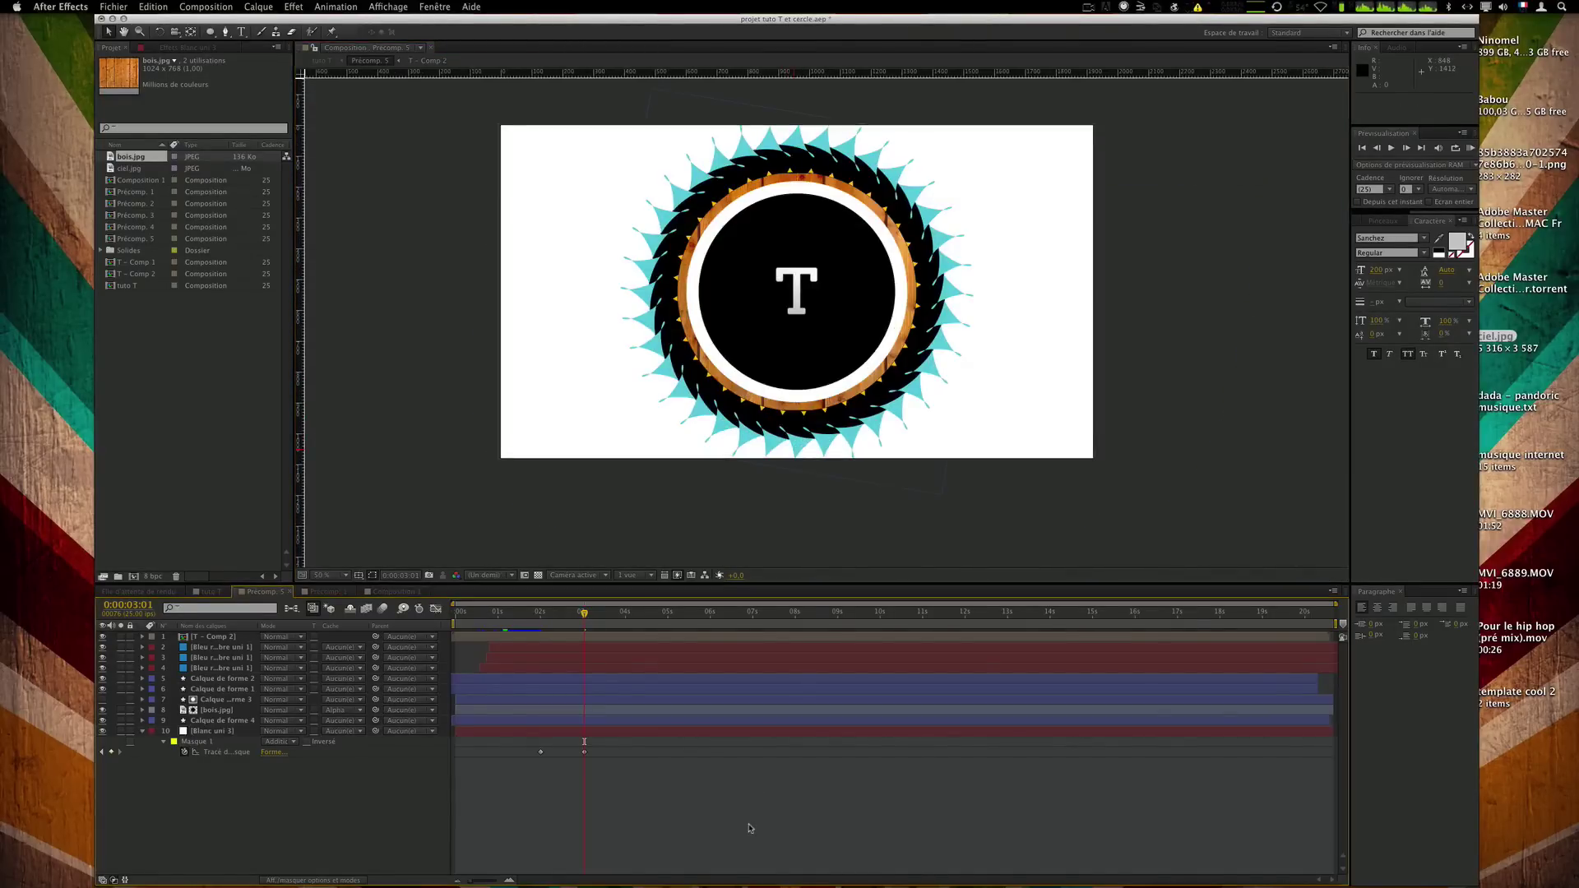
Preview the transition, and at 0:00:03:01 lower the mask's left wave point slightly to flatten that part of the edge.
{"action": "key", "text": "KP_0"}
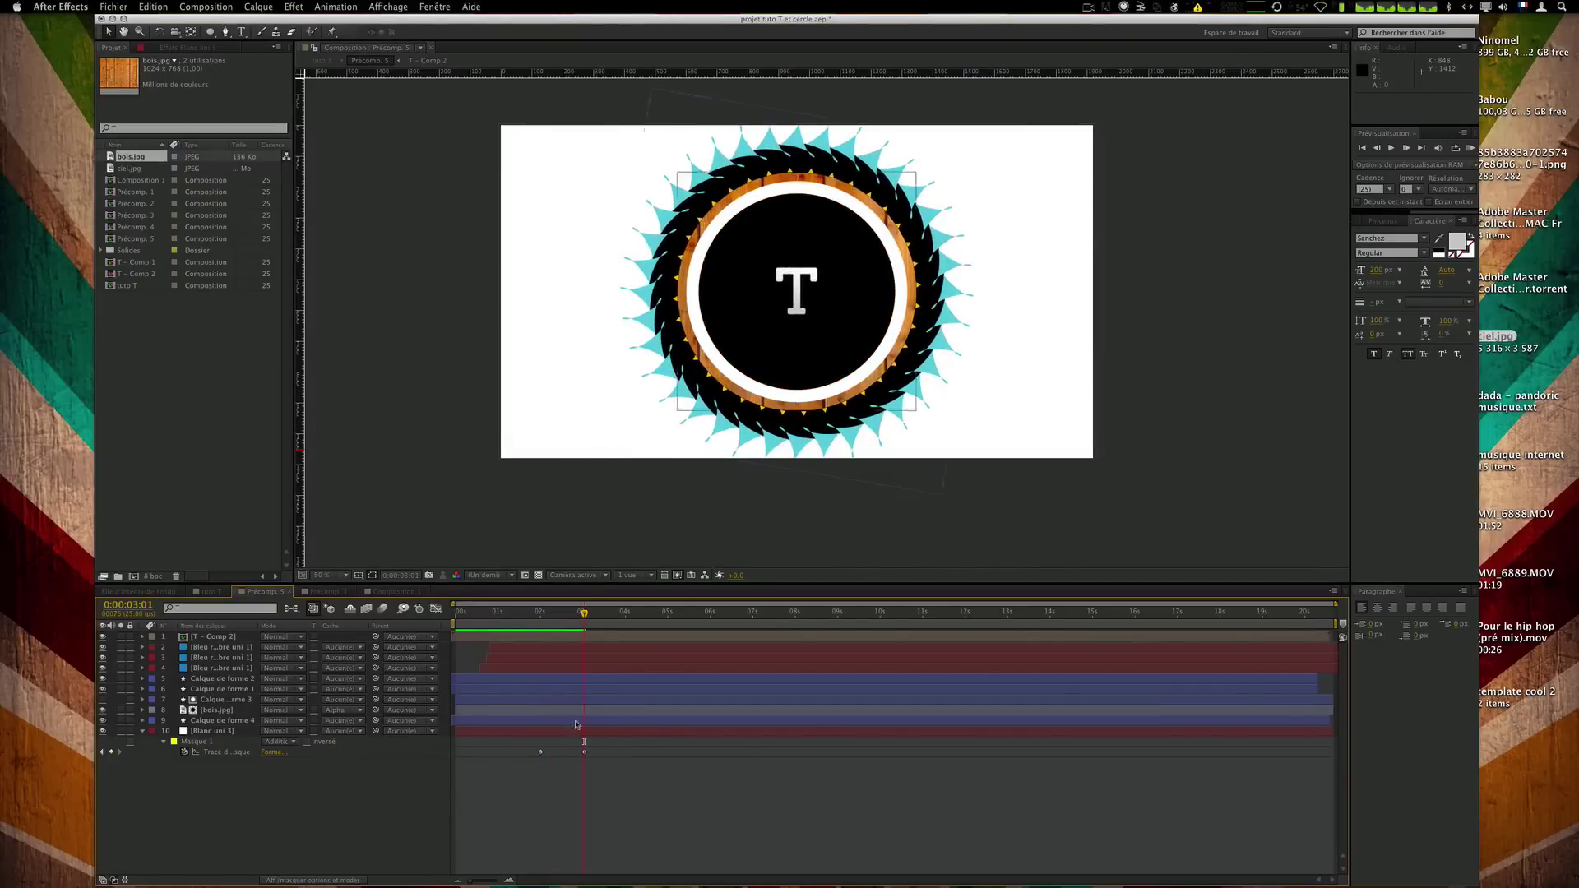
{"action": "left_click", "coordinate": [578, 735]}
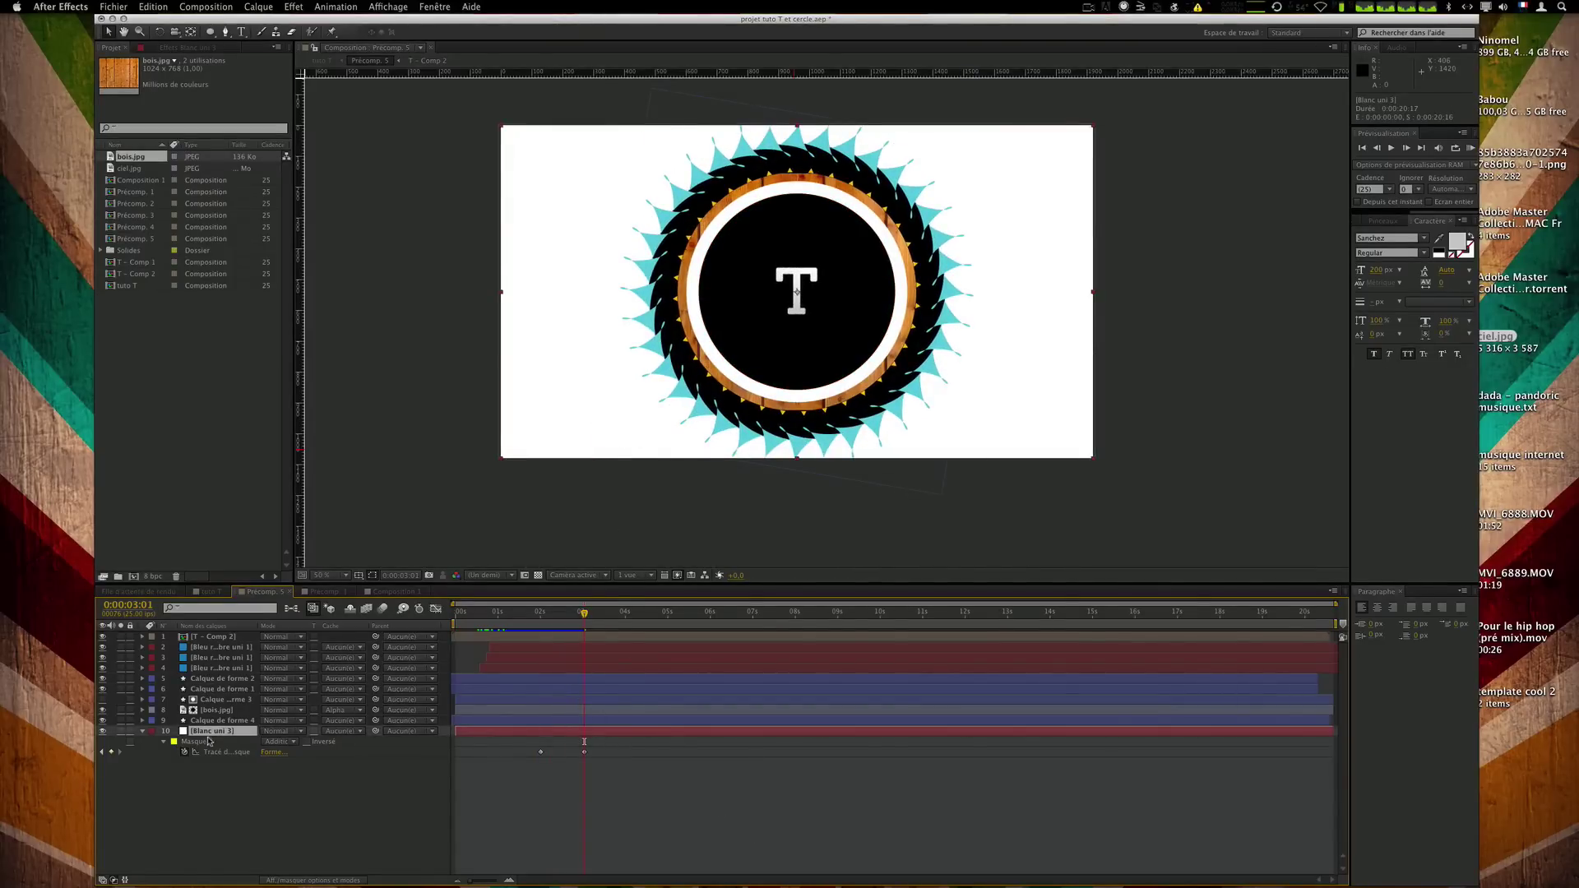
{"action": "key", "text": "comma"}
{"action": "left_click_drag", "start_coordinate": [724, 458], "coordinate": [722, 512]}
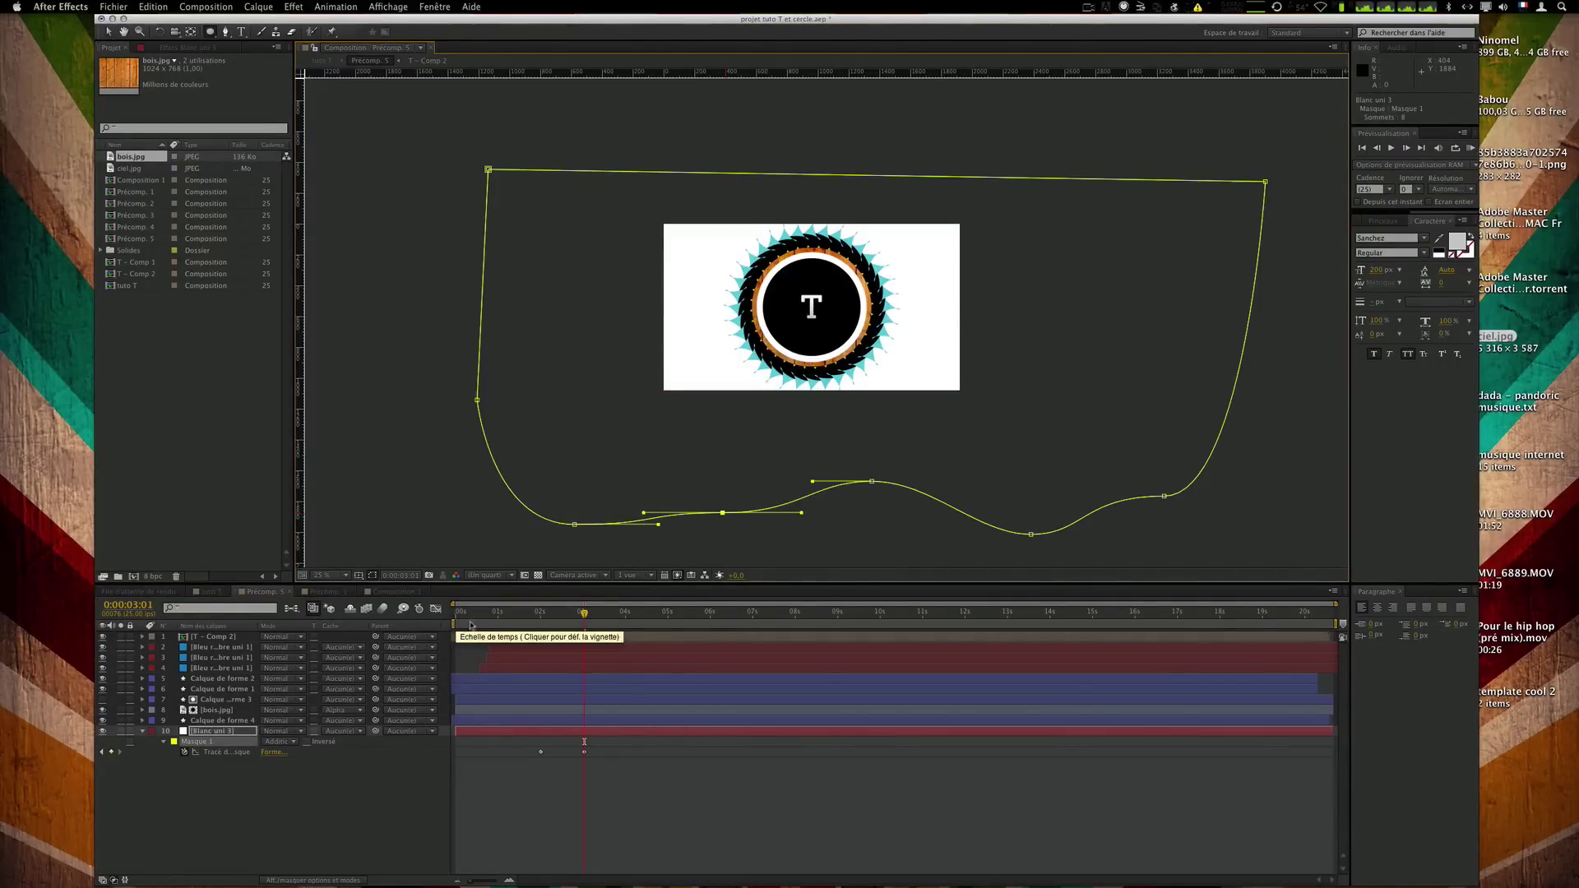
Limit the work area to the wave transition, from about 2 to 3.5 seconds.
{"action": "left_click", "coordinate": [563, 613]}
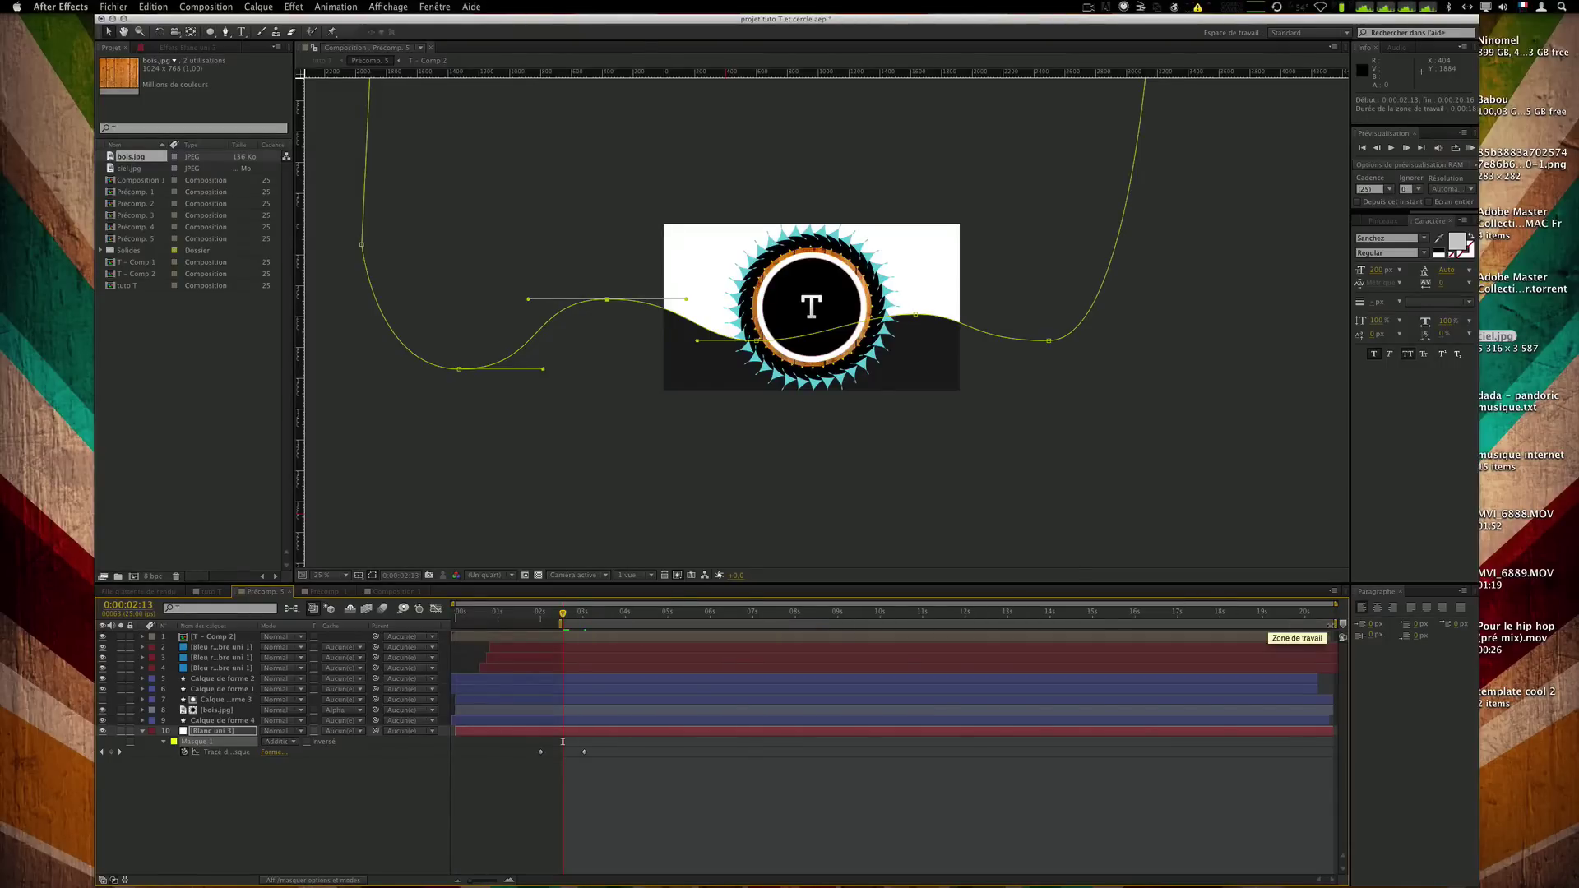
{"action": "key", "text": "n"}
{"action": "mouse_move", "coordinate": [566, 625]}
{"action": "left_mouse_down"}
{"action": "mouse_move", "coordinate": [609, 625]}
{"action": "mouse_move", "coordinate": [535, 625]}
{"action": "left_mouse_up"}
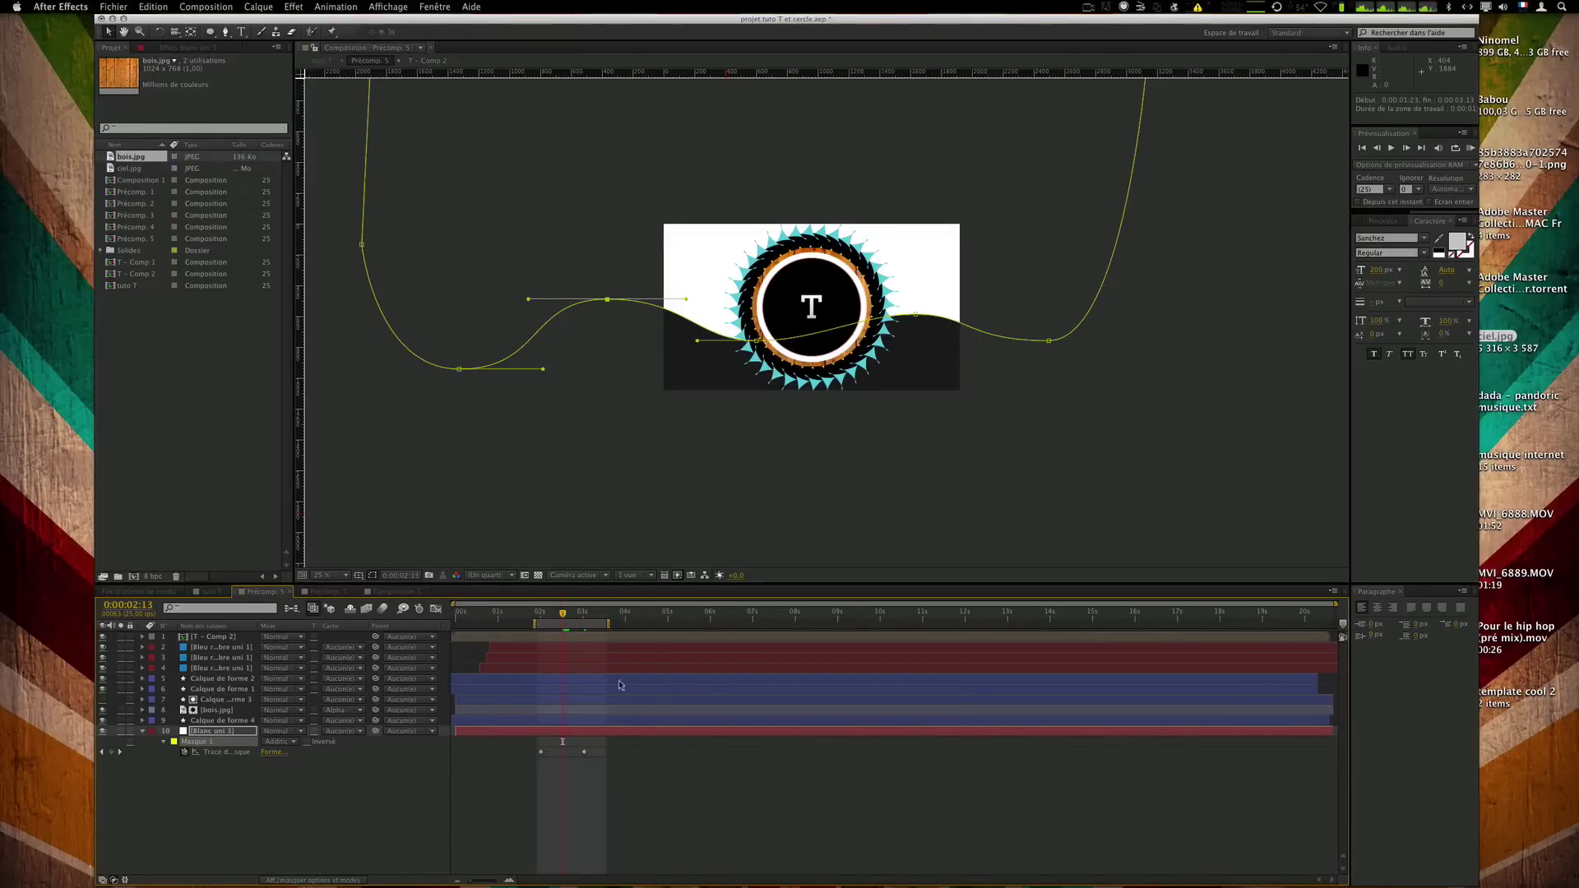
Play a RAM preview of the wave transition within the work area.
{"action": "key", "text": "KP_0"}
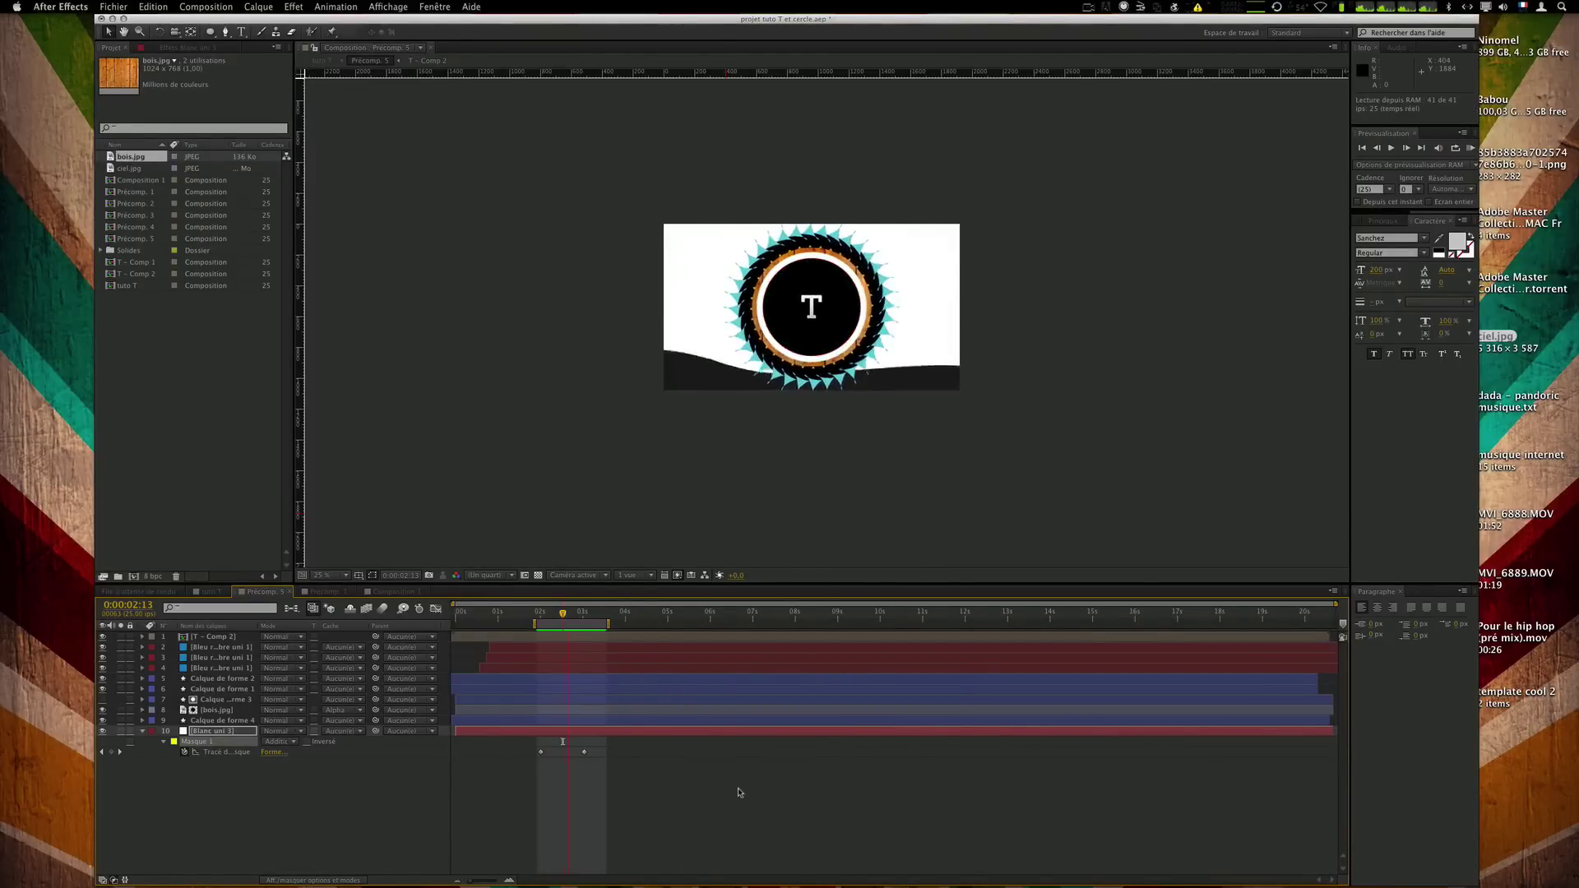
{"action": "key", "text": "KP_0"}
{"action": "key", "text": "KP_0"}
{"action": "key", "text": "KP_0"}
{"action": "key", "text": "KP_0"}
{"action": "key", "text": "KP_0"}
{"action": "key", "text": "KP_0"}
{"action": "key", "text": "KP_0"}
{"action": "key", "text": "KP_0"}
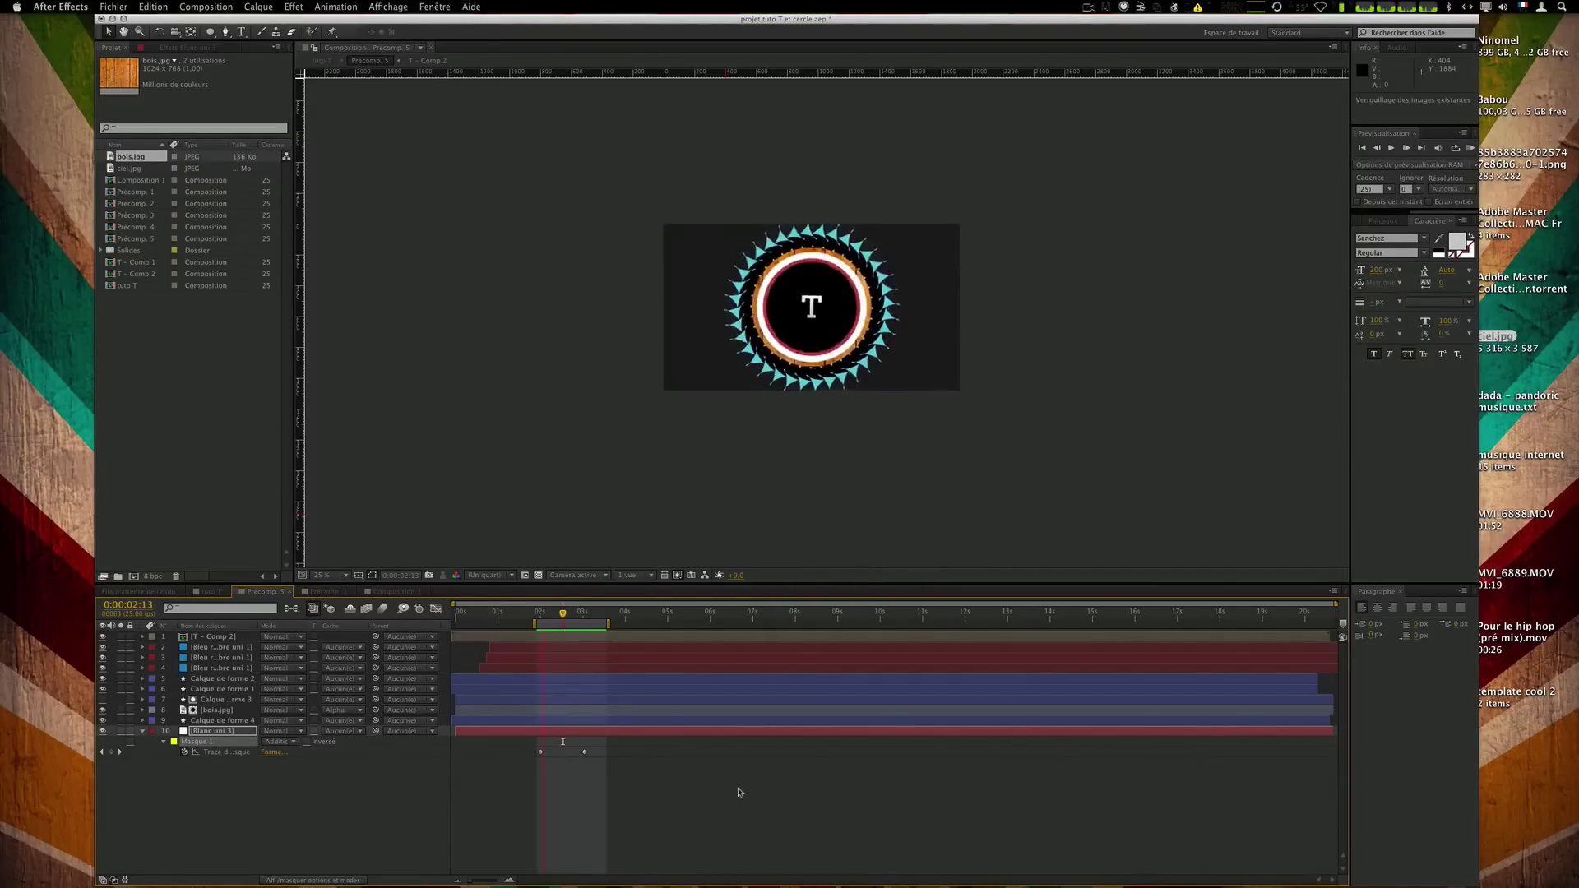
{"action": "key", "text": "KP_0"}
{"action": "key", "text": "KP_0"}
{"action": "key", "text": "KP_0"}
Apply Easy Ease to both mask path keyframes, extend the last keyframe's incoming influence to 100% in the speed graph, and preview.
{"action": "left_click_drag", "start_coordinate": [581, 621], "coordinate": [585, 619]}
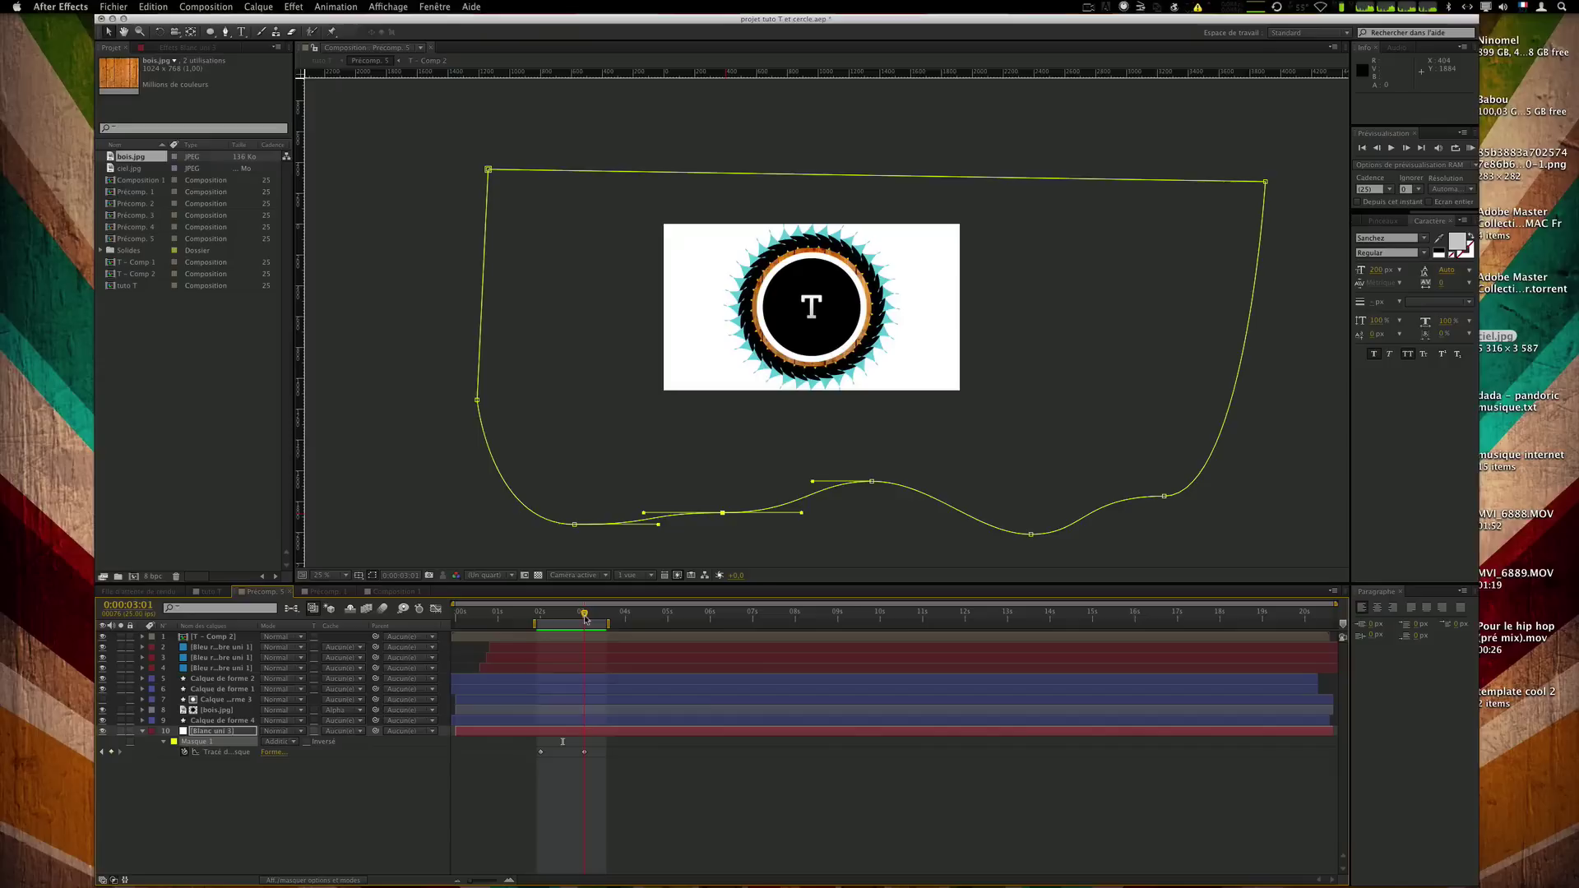
{"action": "left_click_drag", "start_coordinate": [607, 753], "coordinate": [487, 751]}
{"action": "left_click", "coordinate": [436, 610]}
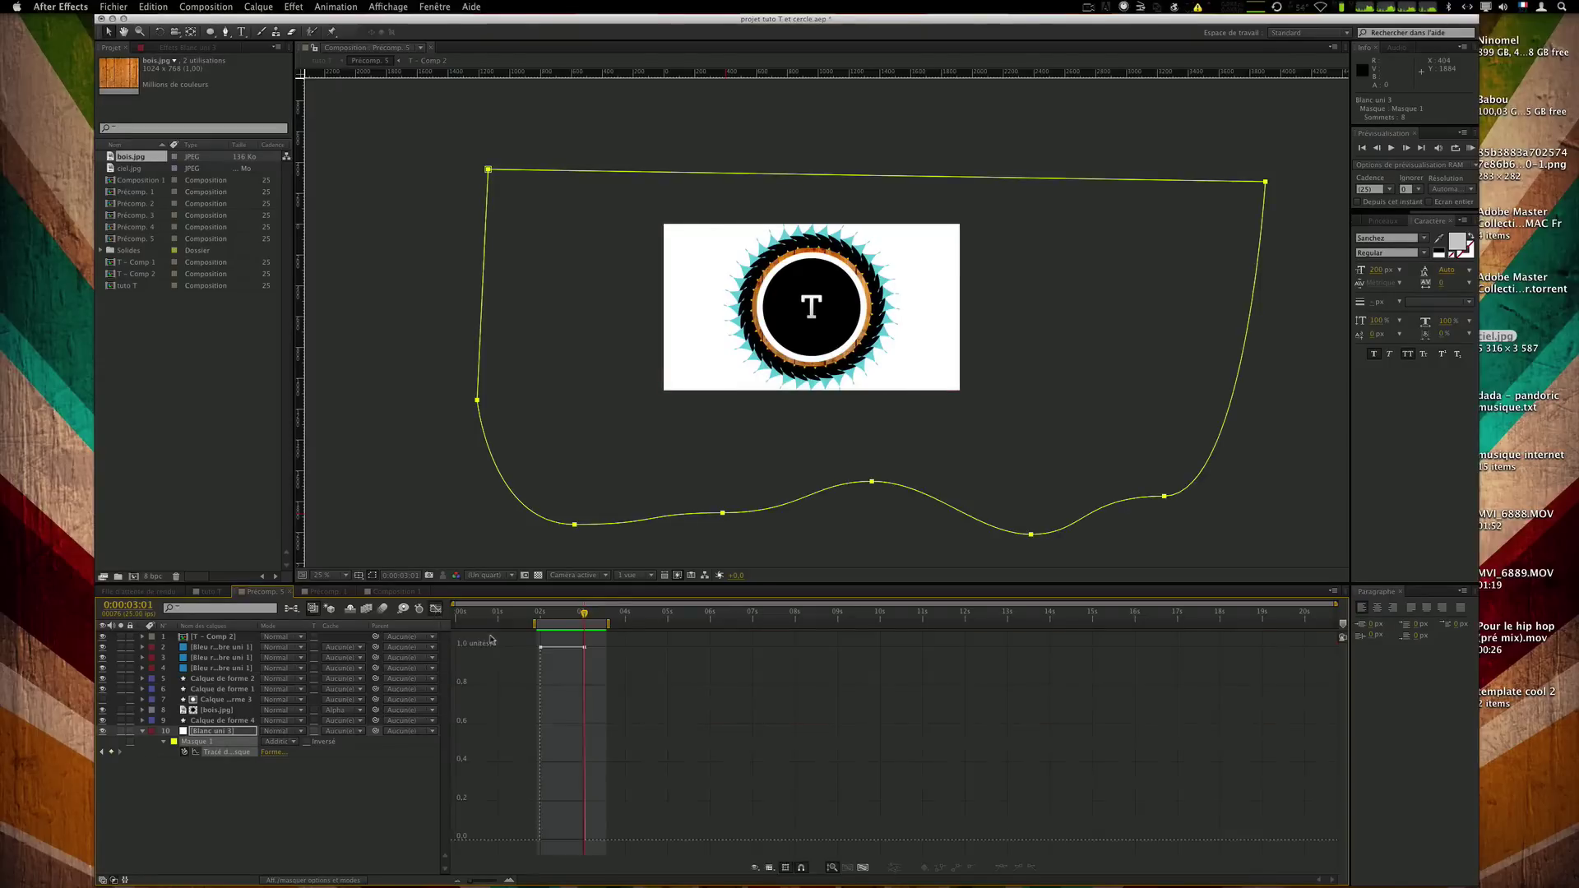
{"action": "left_click", "coordinate": [1002, 868]}
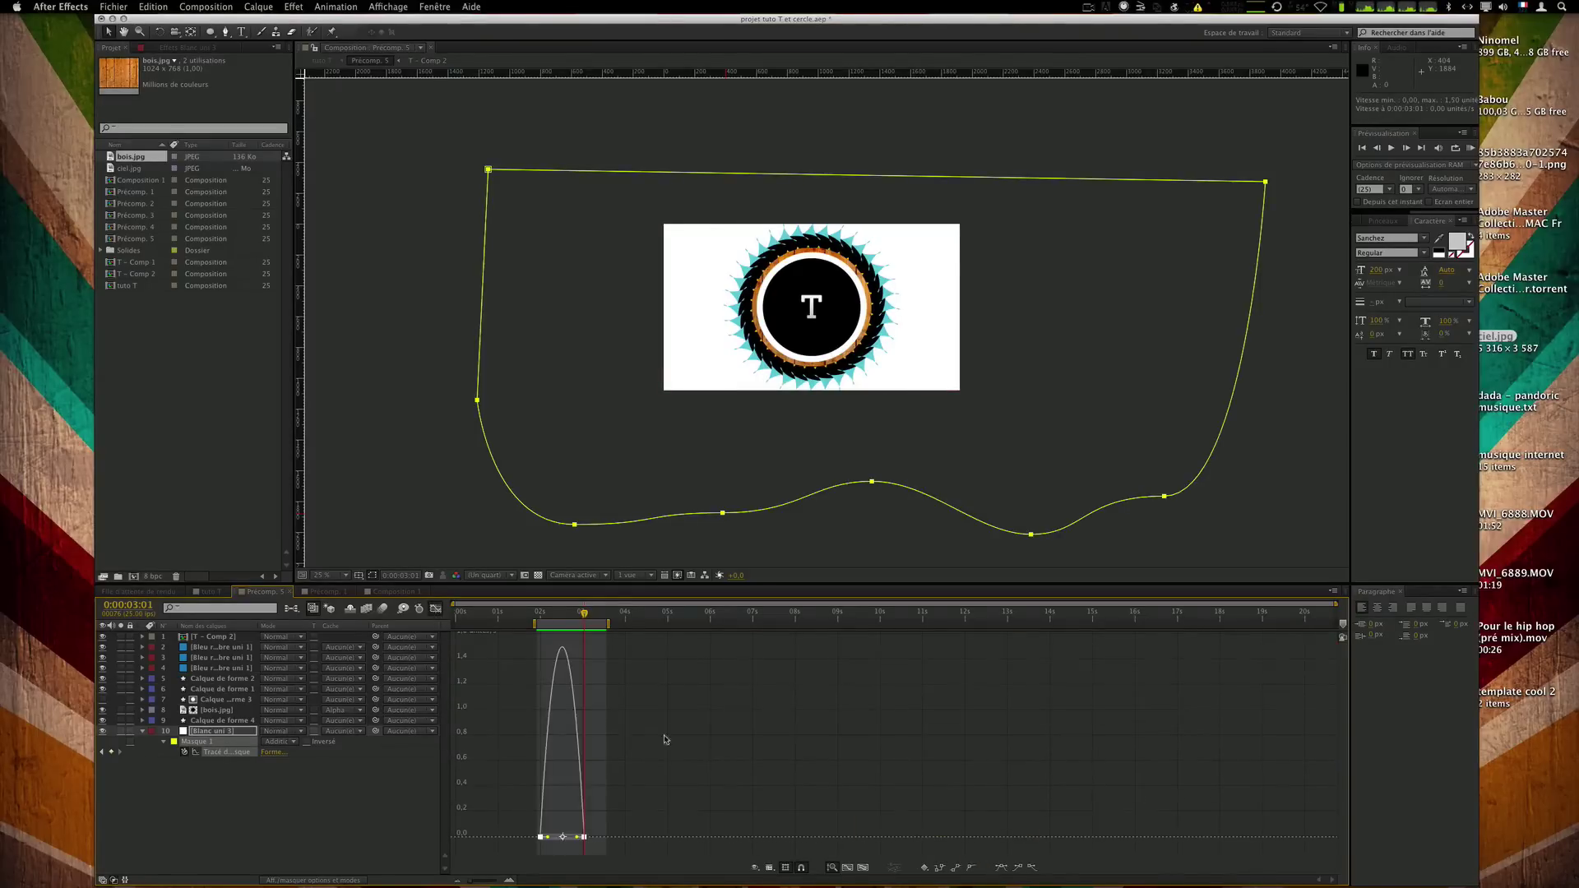
{"action": "left_click_drag", "start_coordinate": [581, 841], "coordinate": [547, 839]}
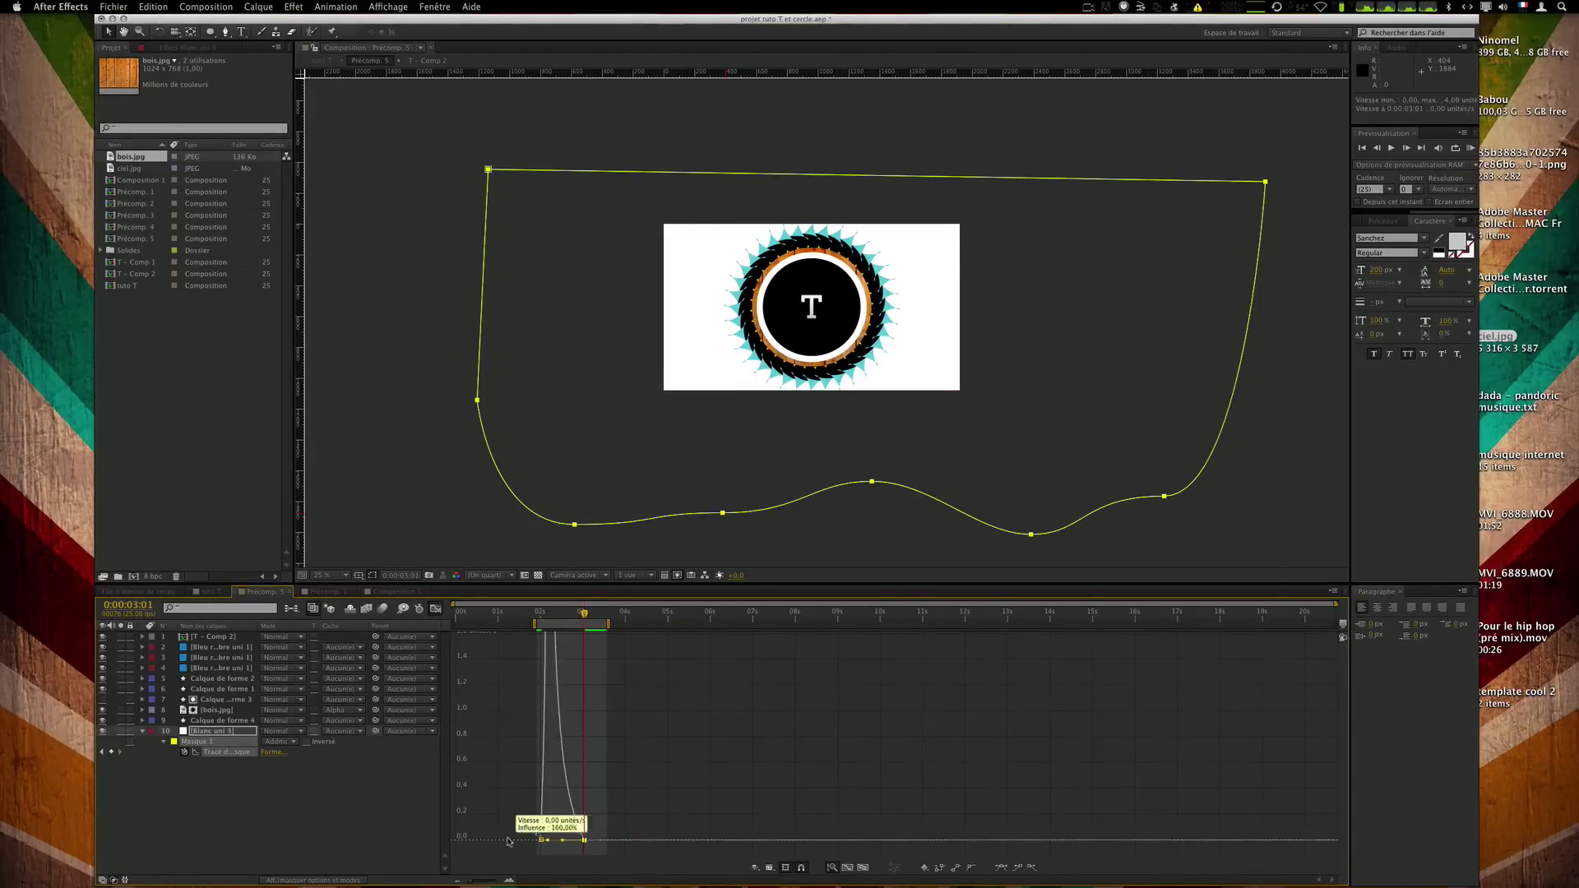
{"action": "key", "text": "KP_0"}
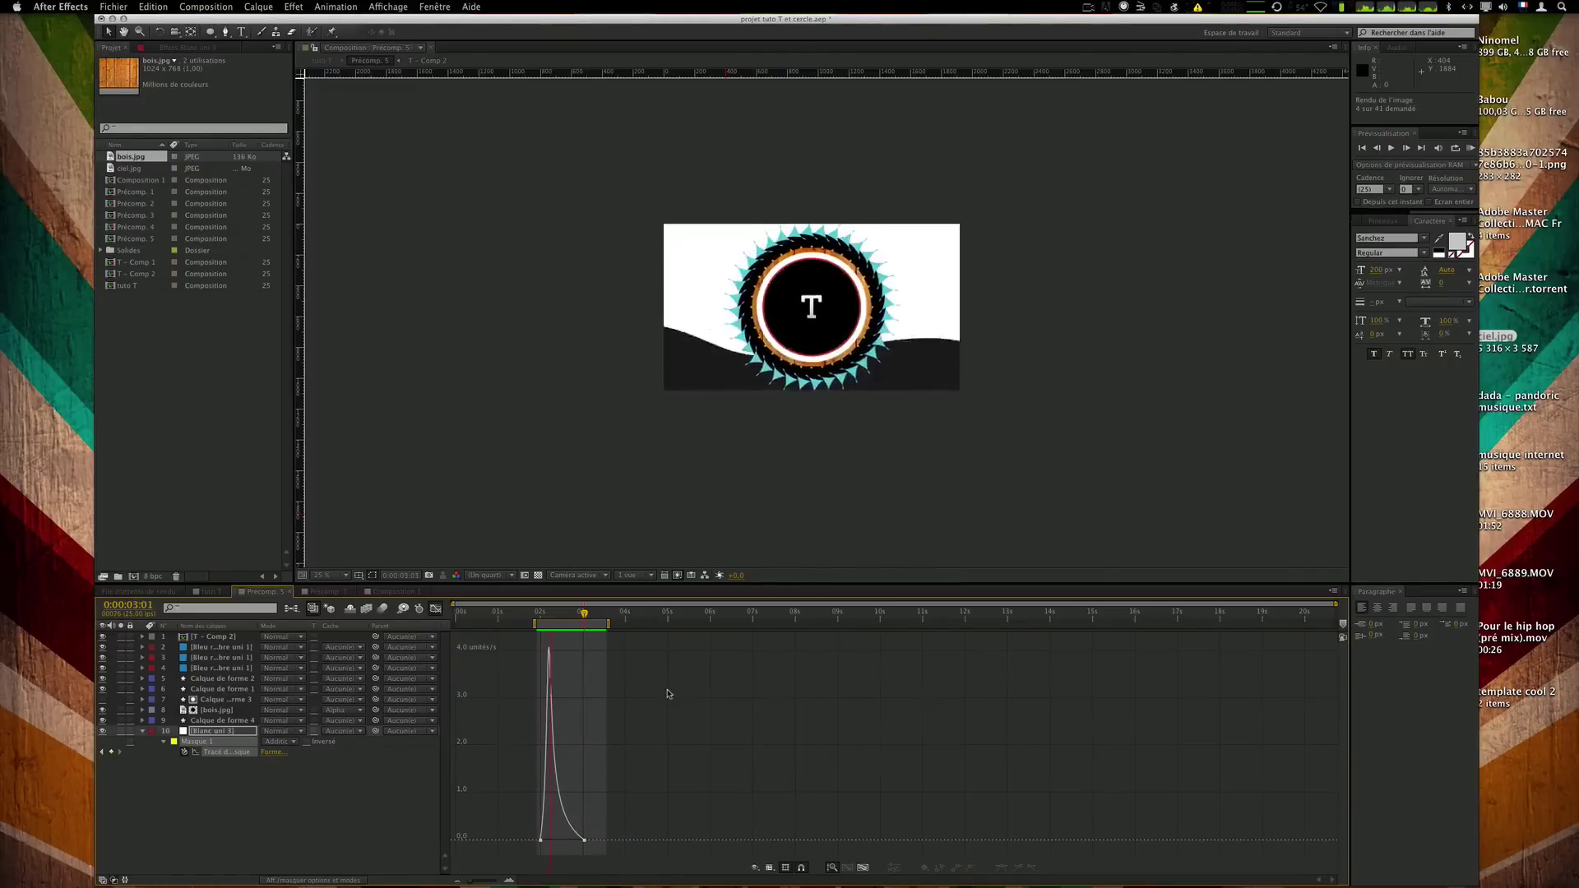
{"action": "key", "text": "space"}
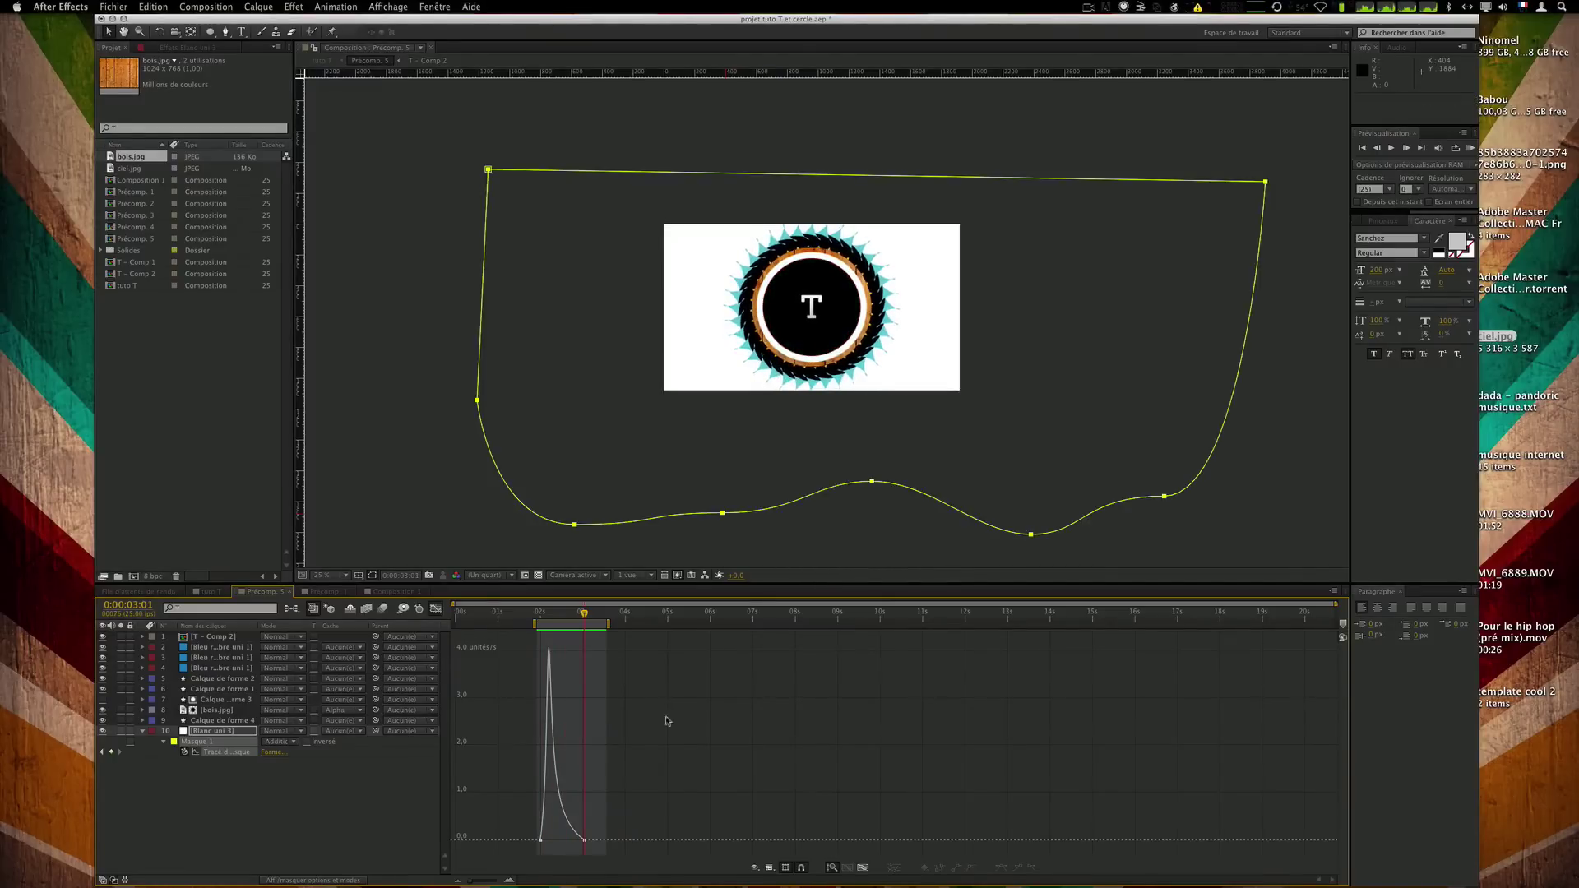
Raise the first mask path keyframe's outgoing speed and lengthen its influence in the speed graph, and preview the transition.
{"action": "double_click", "coordinate": [539, 841]}
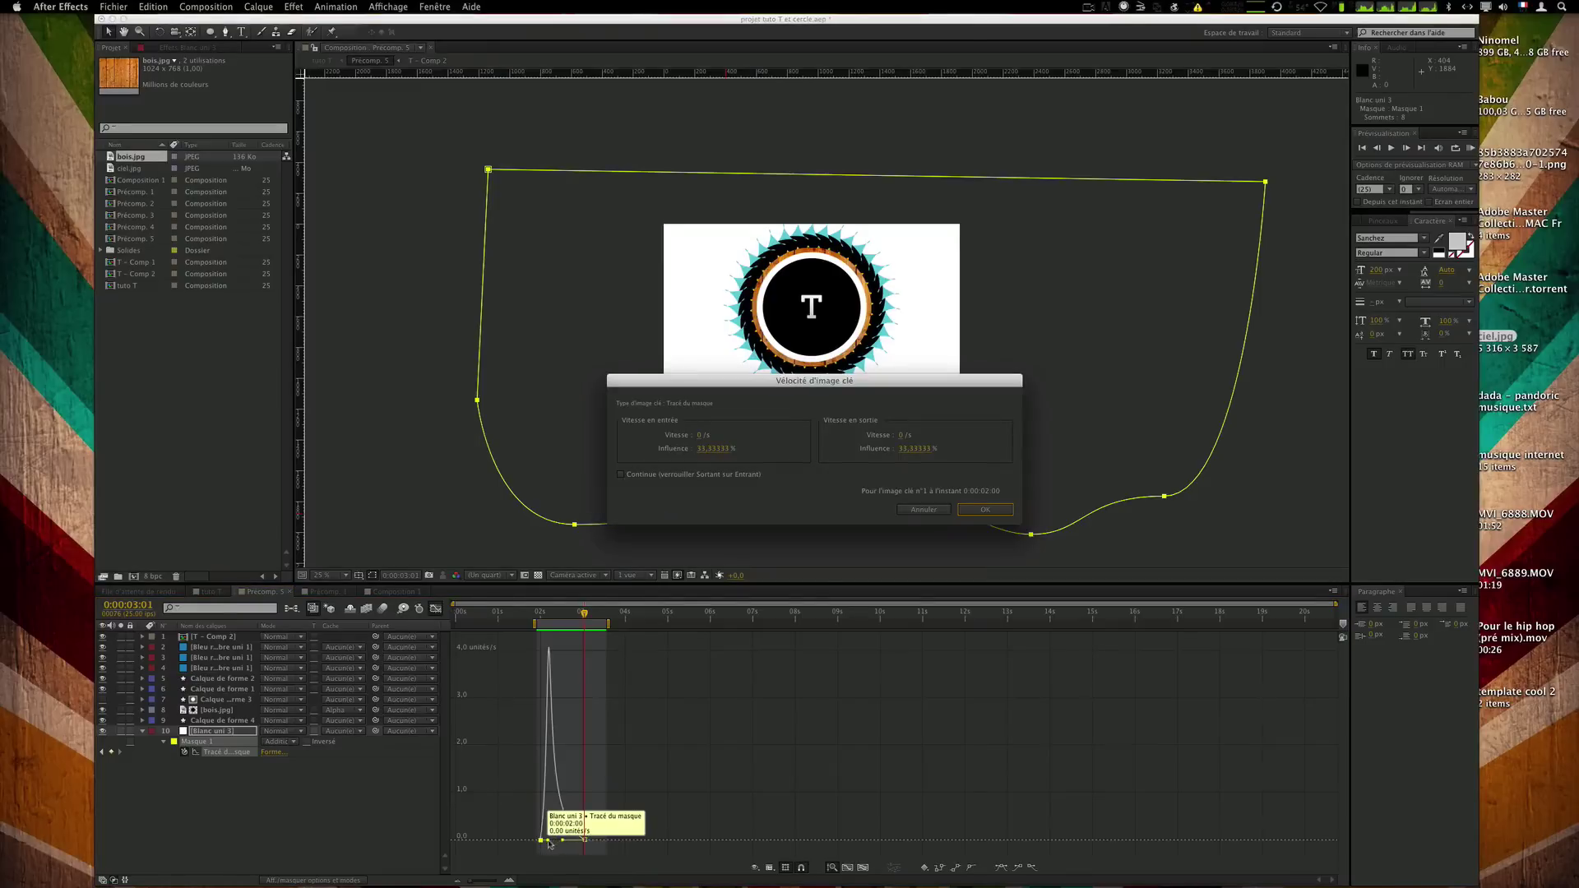
{"action": "left_click", "coordinate": [921, 510]}
{"action": "left_click_drag", "start_coordinate": [551, 842], "coordinate": [790, 744]}
{"action": "key", "text": "space"}
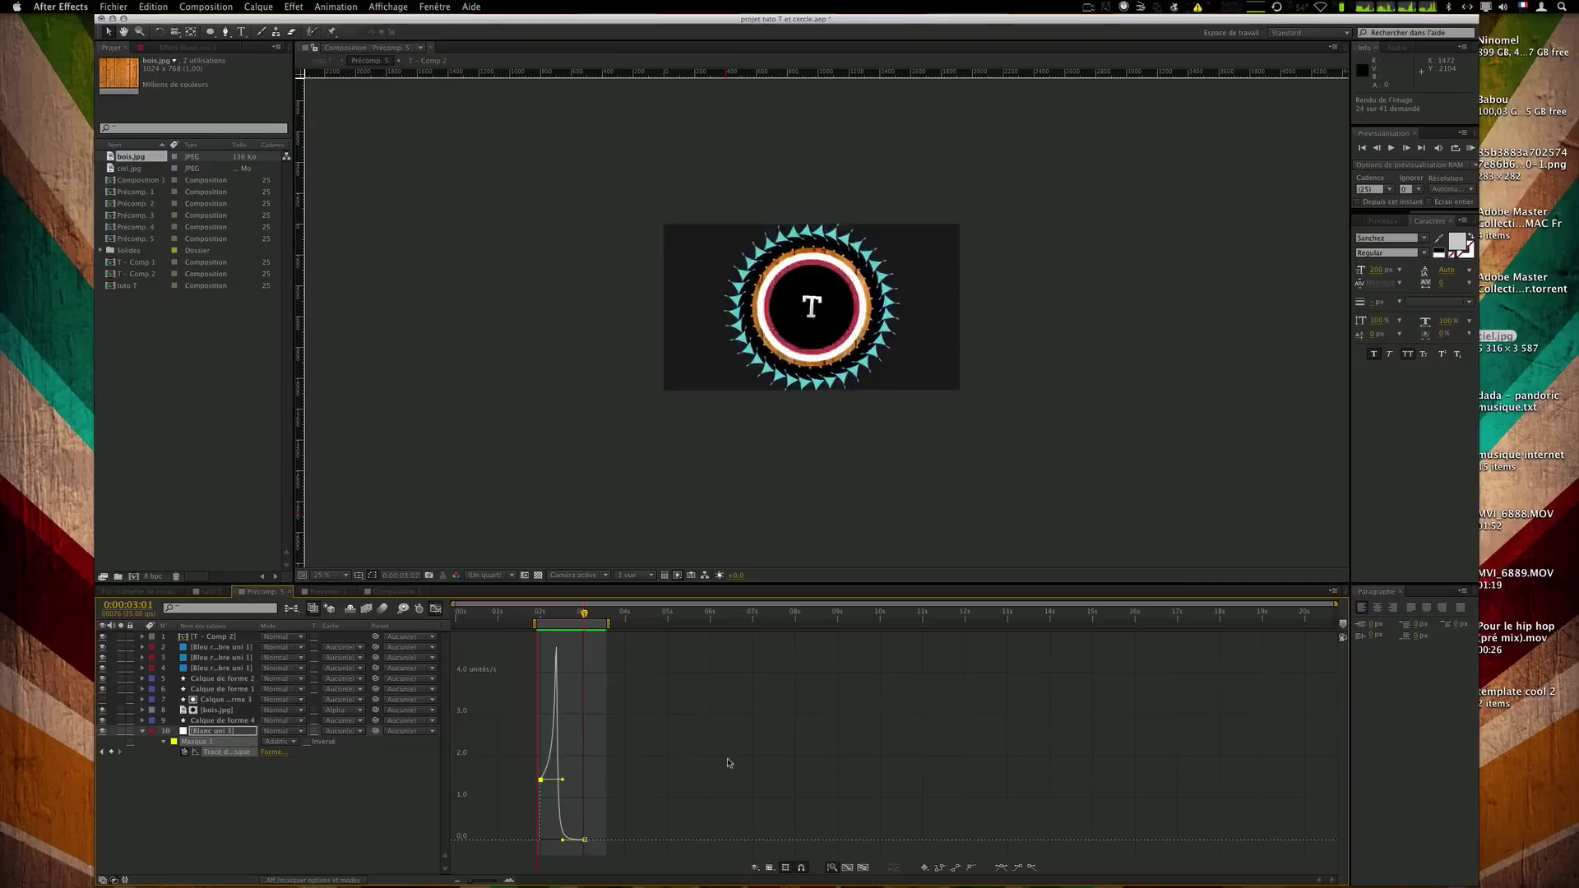
{"action": "key", "text": "space"}
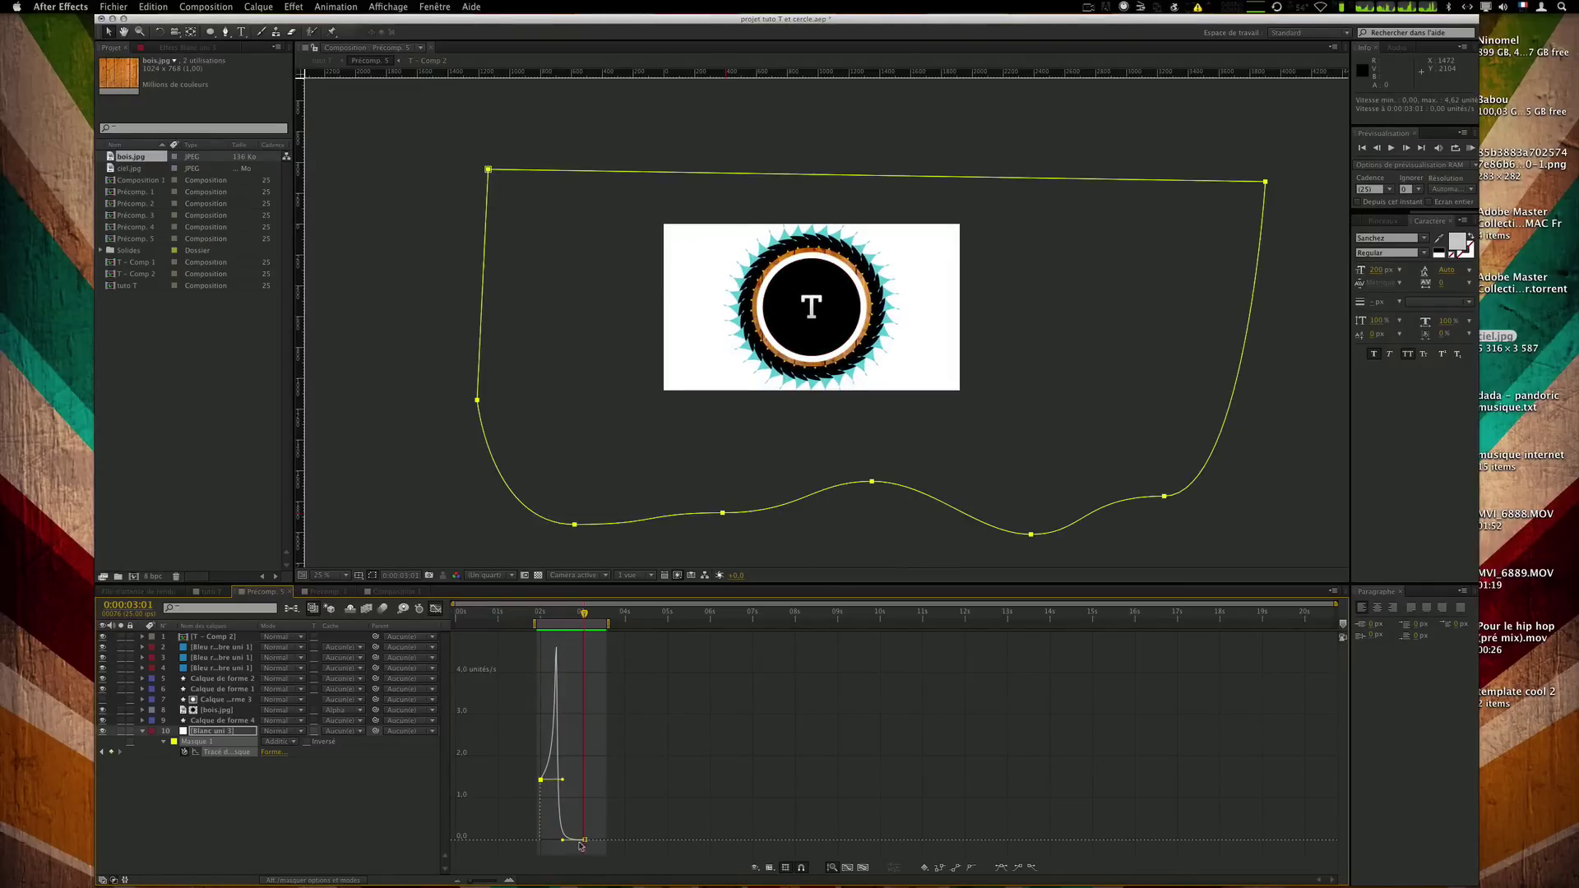
Raise the last mask path keyframe's incoming speed to about 0.44 units/s, shorten its influence, and preview the transition.
{"action": "left_click_drag", "start_coordinate": [563, 841], "coordinate": [567, 818]}
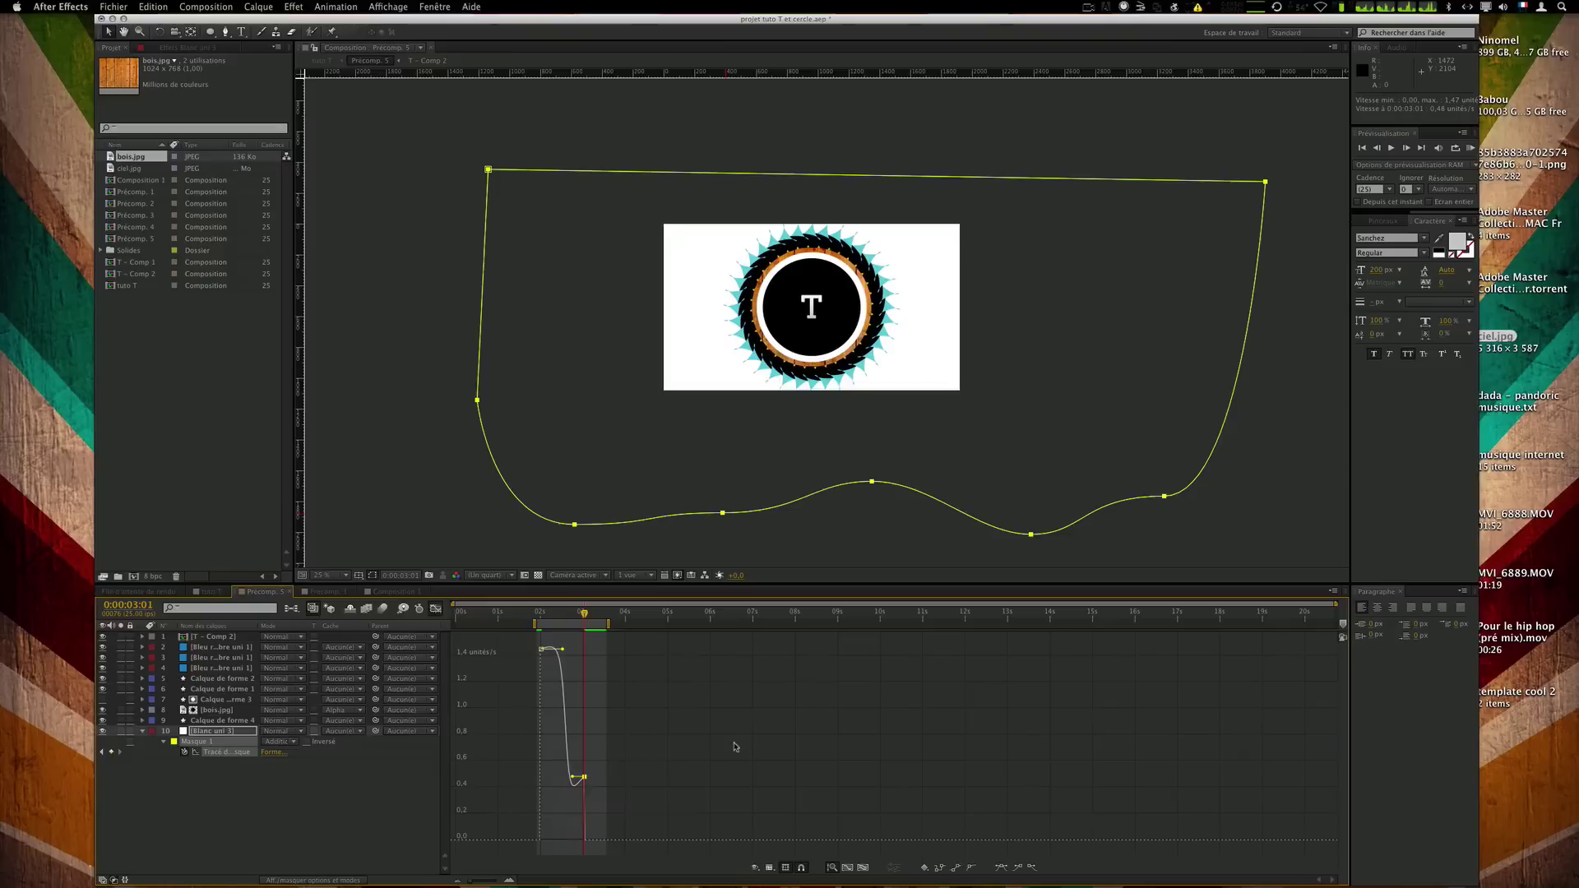
{"action": "key", "text": "space"}
{"action": "key", "text": "space"}
{"action": "key", "text": "space"}
{"action": "key", "text": "space"}
{"action": "key", "text": "space"}
{"action": "key", "text": "space"}
{"action": "key", "text": "space"}
{"action": "key", "text": "space"}
{"action": "key", "text": "space"}
{"action": "key", "text": "space"}
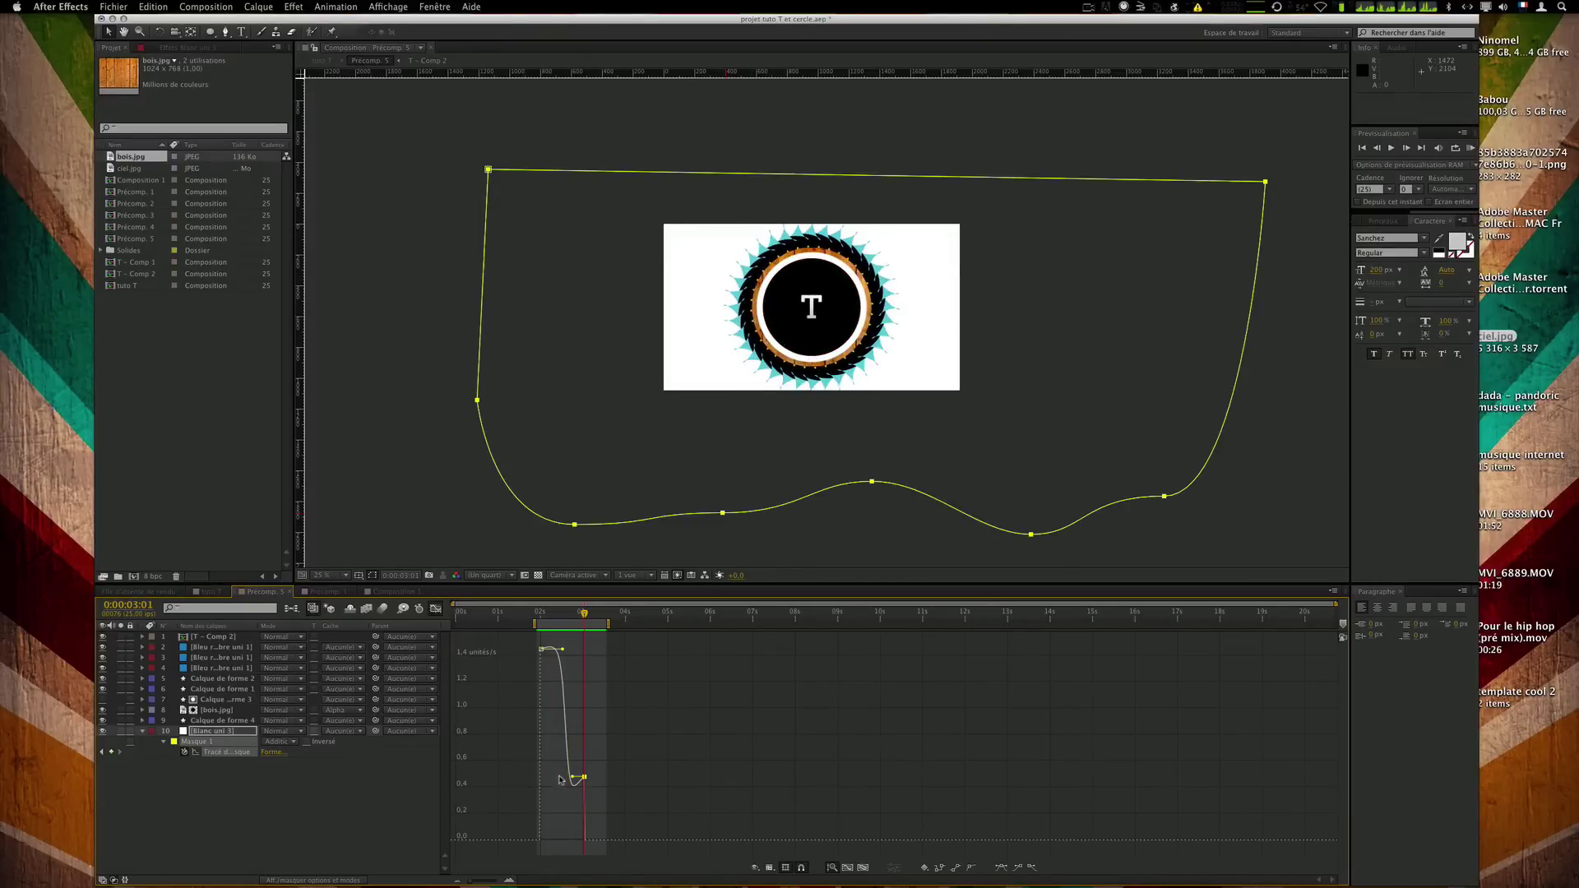
Delay the last mask path keyframe to just past 4 seconds to slow the wave, and preview the transition.
{"action": "left_click_drag", "start_coordinate": [578, 780], "coordinate": [606, 778]}
{"action": "key", "text": "space"}
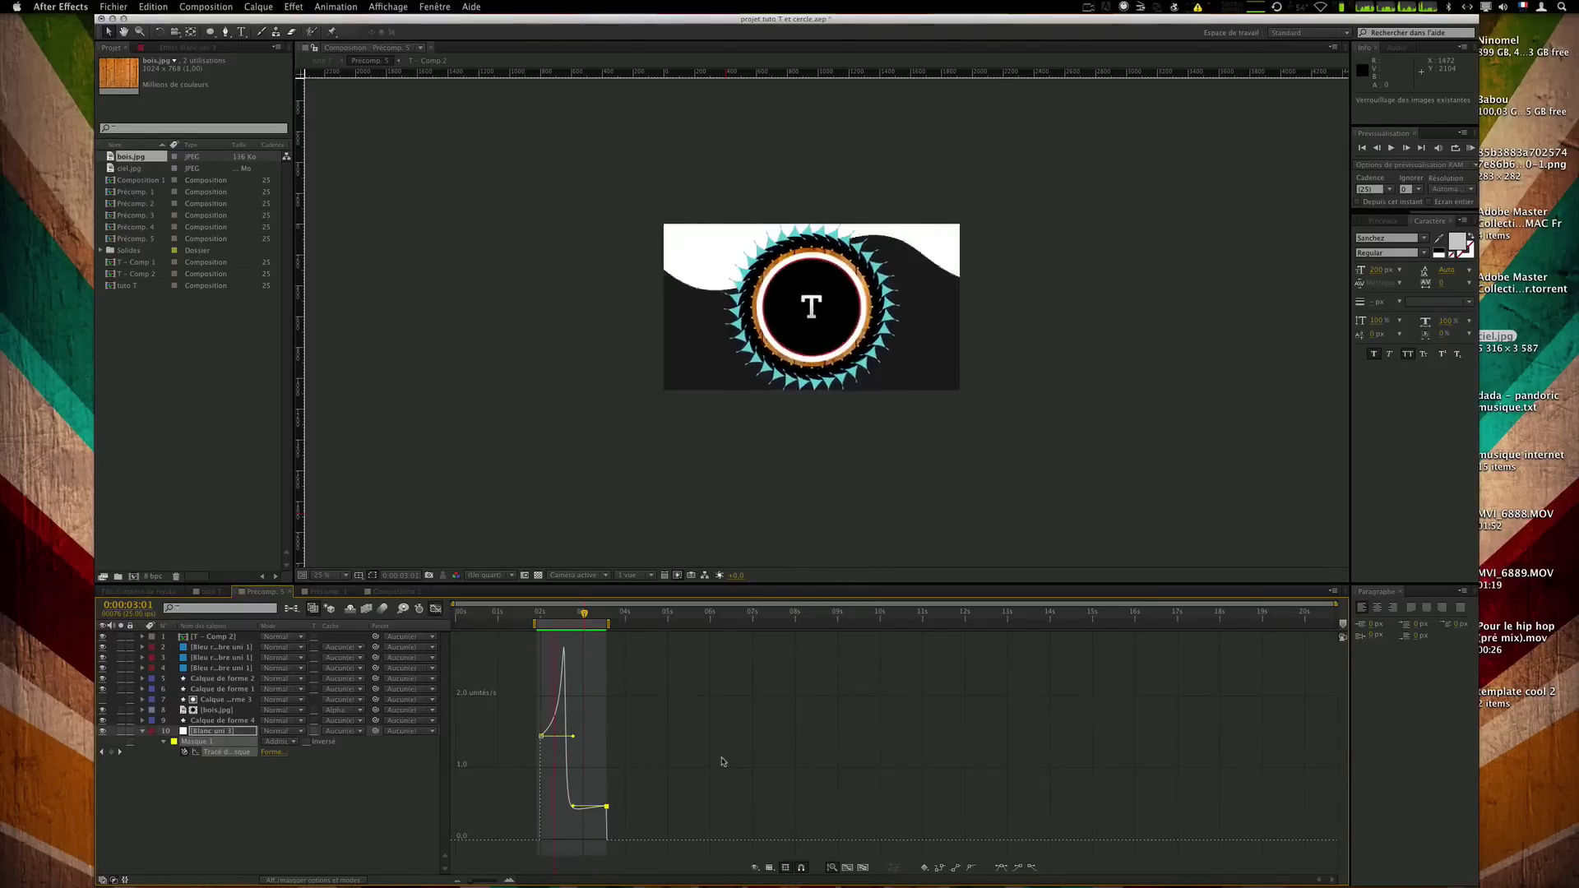
{"action": "left_click", "coordinate": [436, 608]}
{"action": "left_click", "coordinate": [555, 614]}
{"action": "left_click_drag", "start_coordinate": [555, 617], "coordinate": [565, 619]}
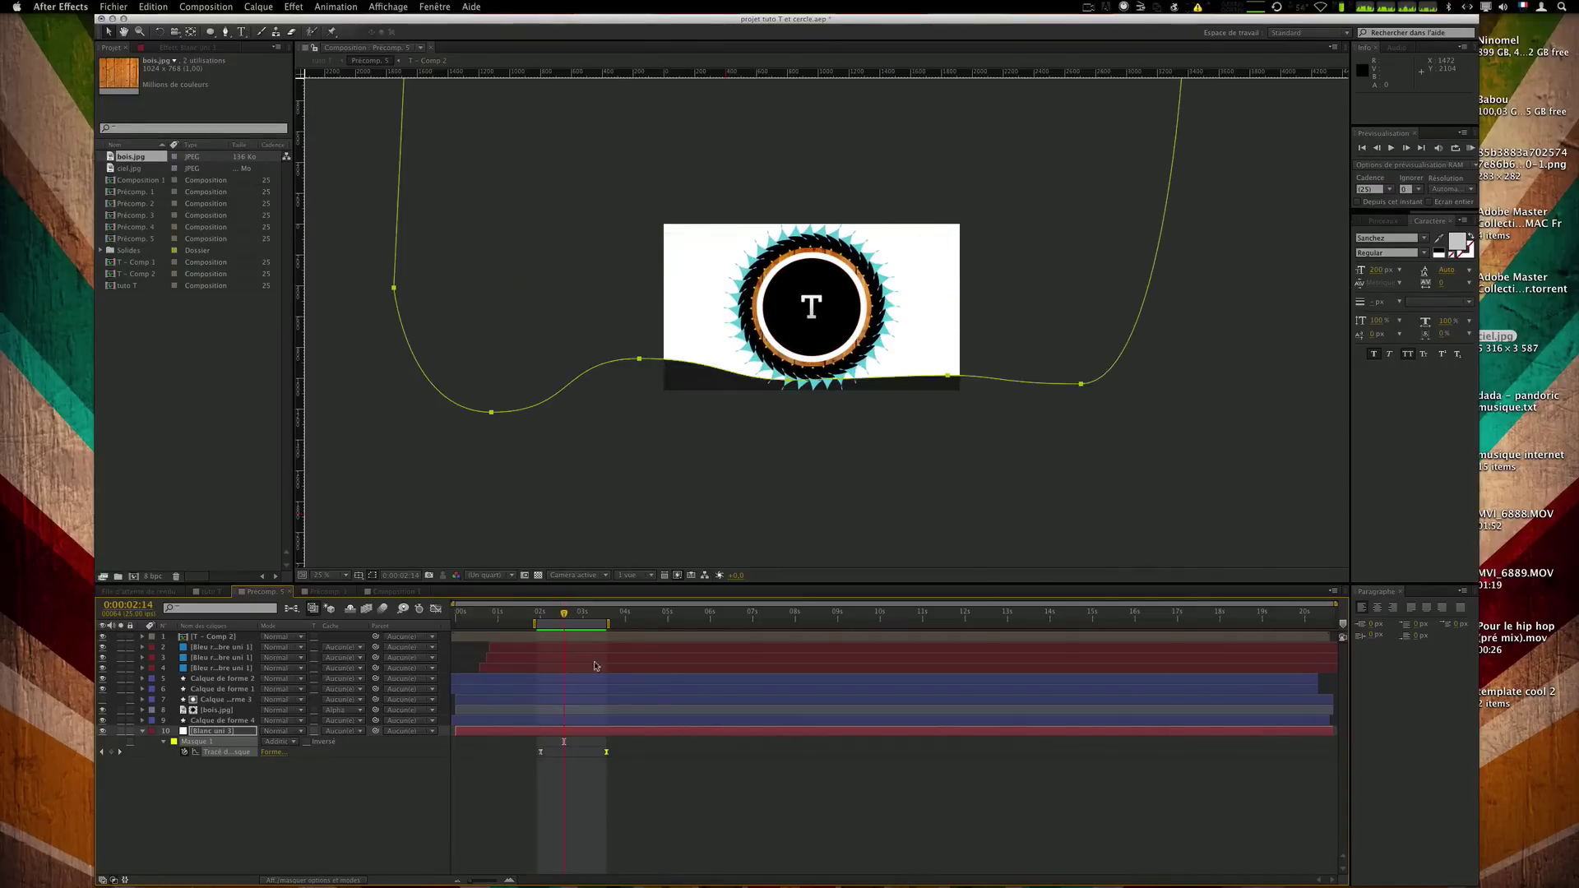
{"action": "left_click_drag", "start_coordinate": [605, 754], "coordinate": [627, 752]}
{"action": "left_click", "coordinate": [701, 748]}
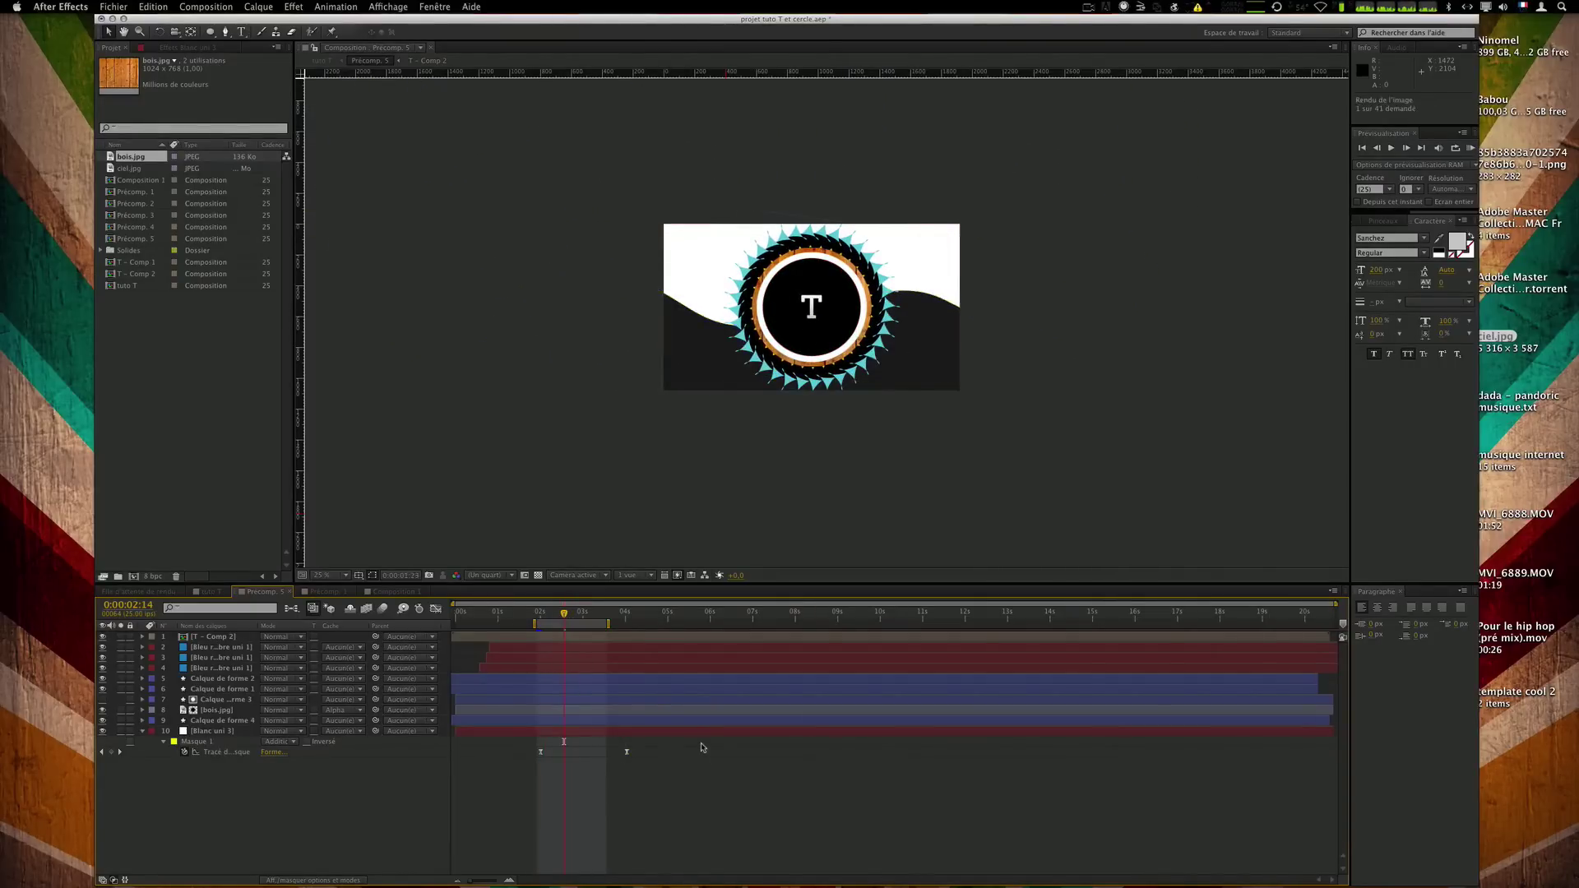
{"action": "key", "text": "space"}
Add ciel.jpg beneath the Blanc uni 3 solid and set its track matte to Alpha [Blanc uni 3].
{"action": "left_click_drag", "start_coordinate": [131, 170], "coordinate": [183, 724]}
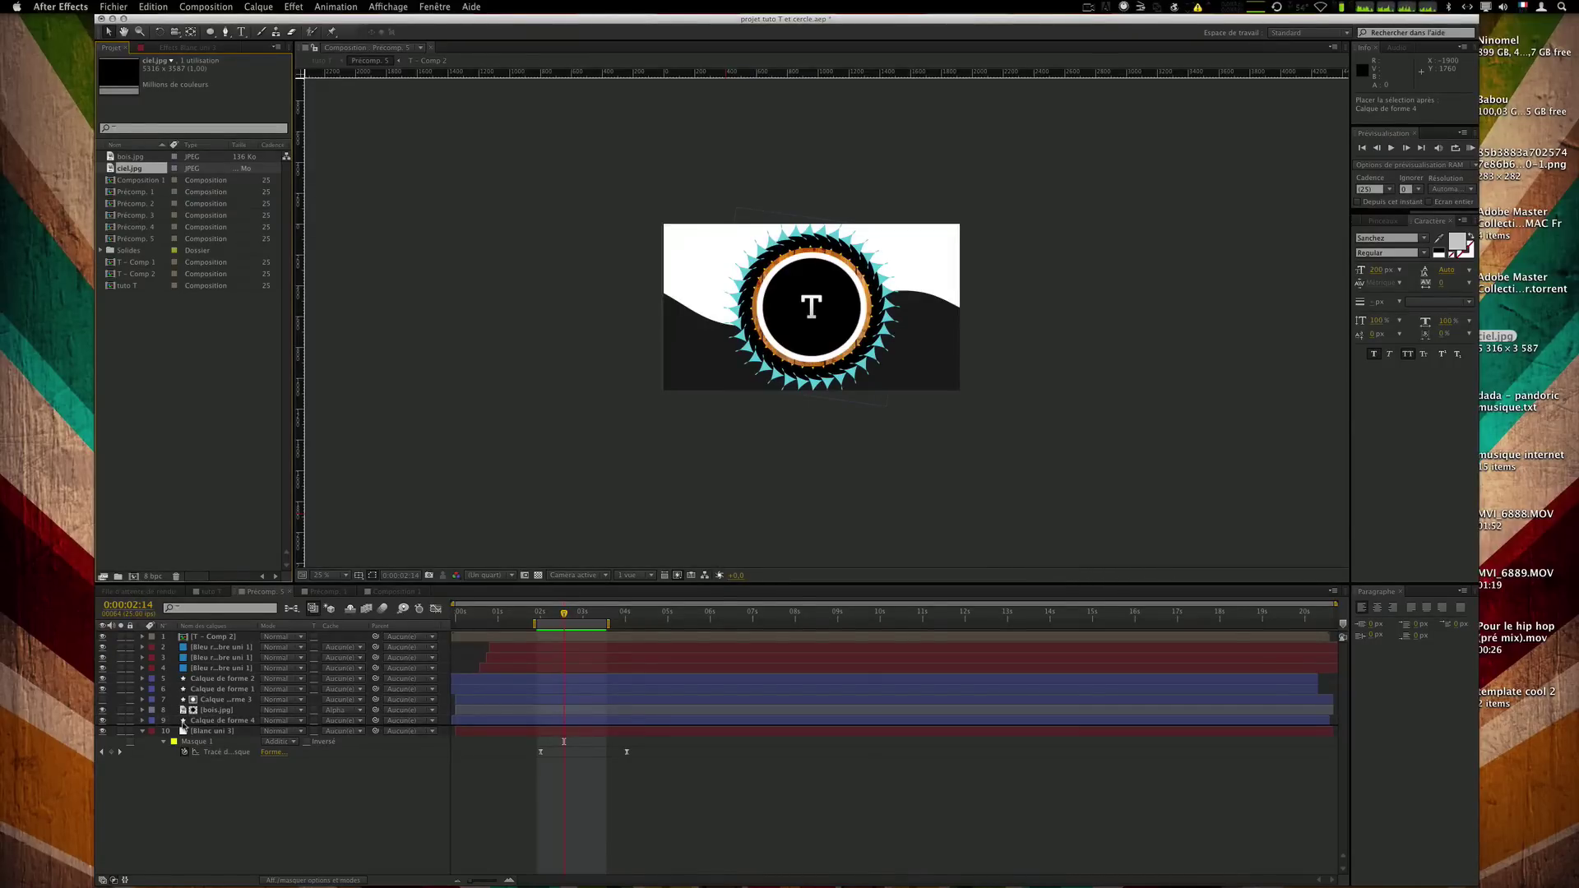
{"action": "left_click_drag", "start_coordinate": [183, 729], "coordinate": [183, 723]}
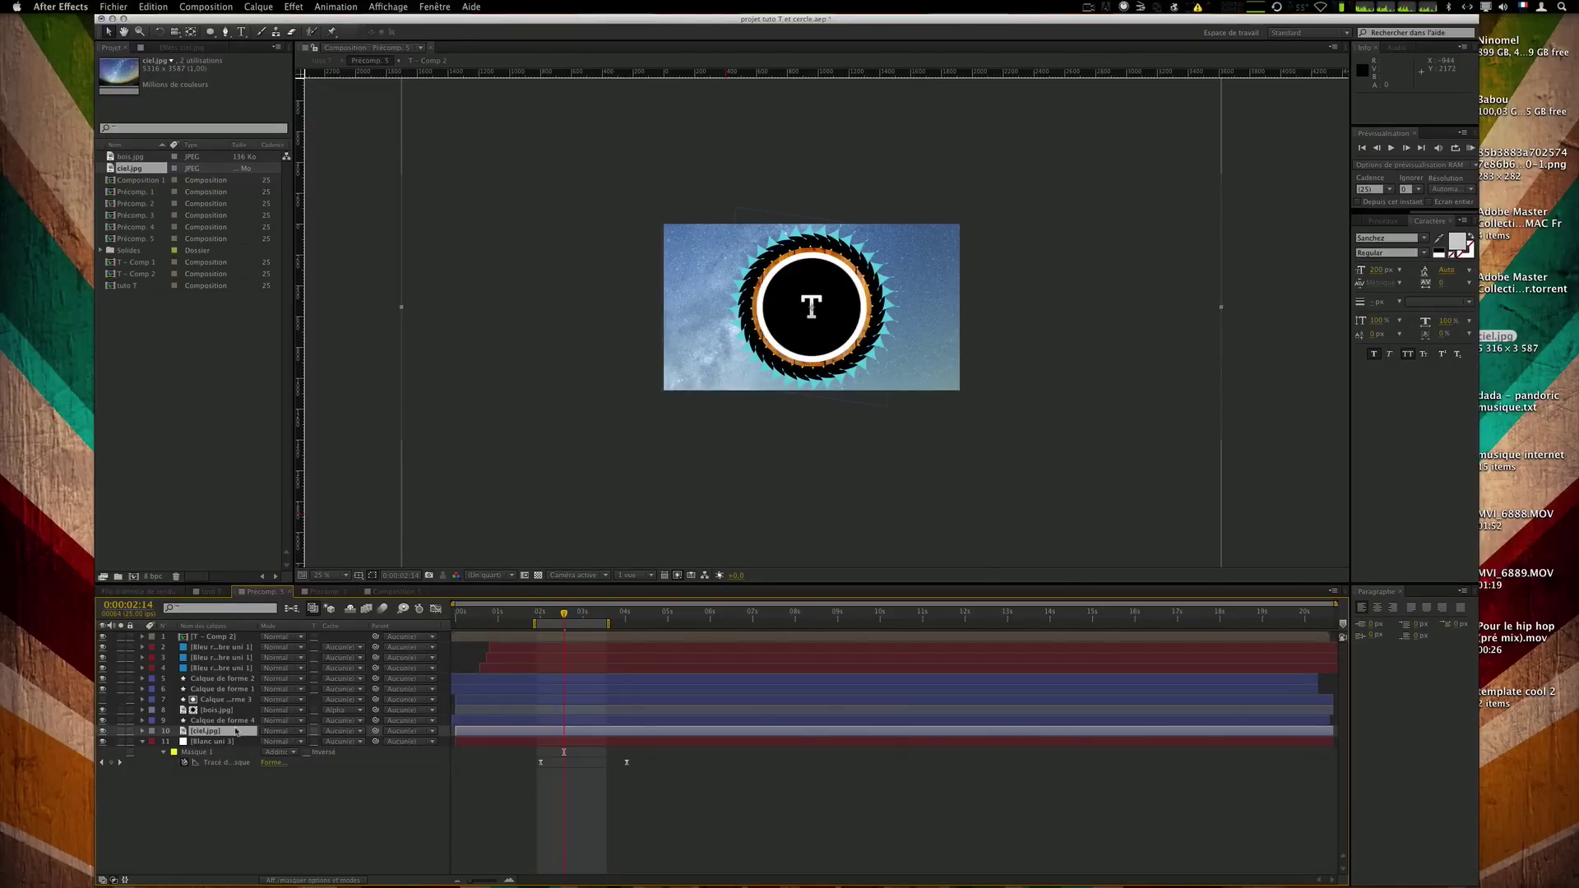
{"action": "left_click_drag", "start_coordinate": [221, 734], "coordinate": [221, 761]}
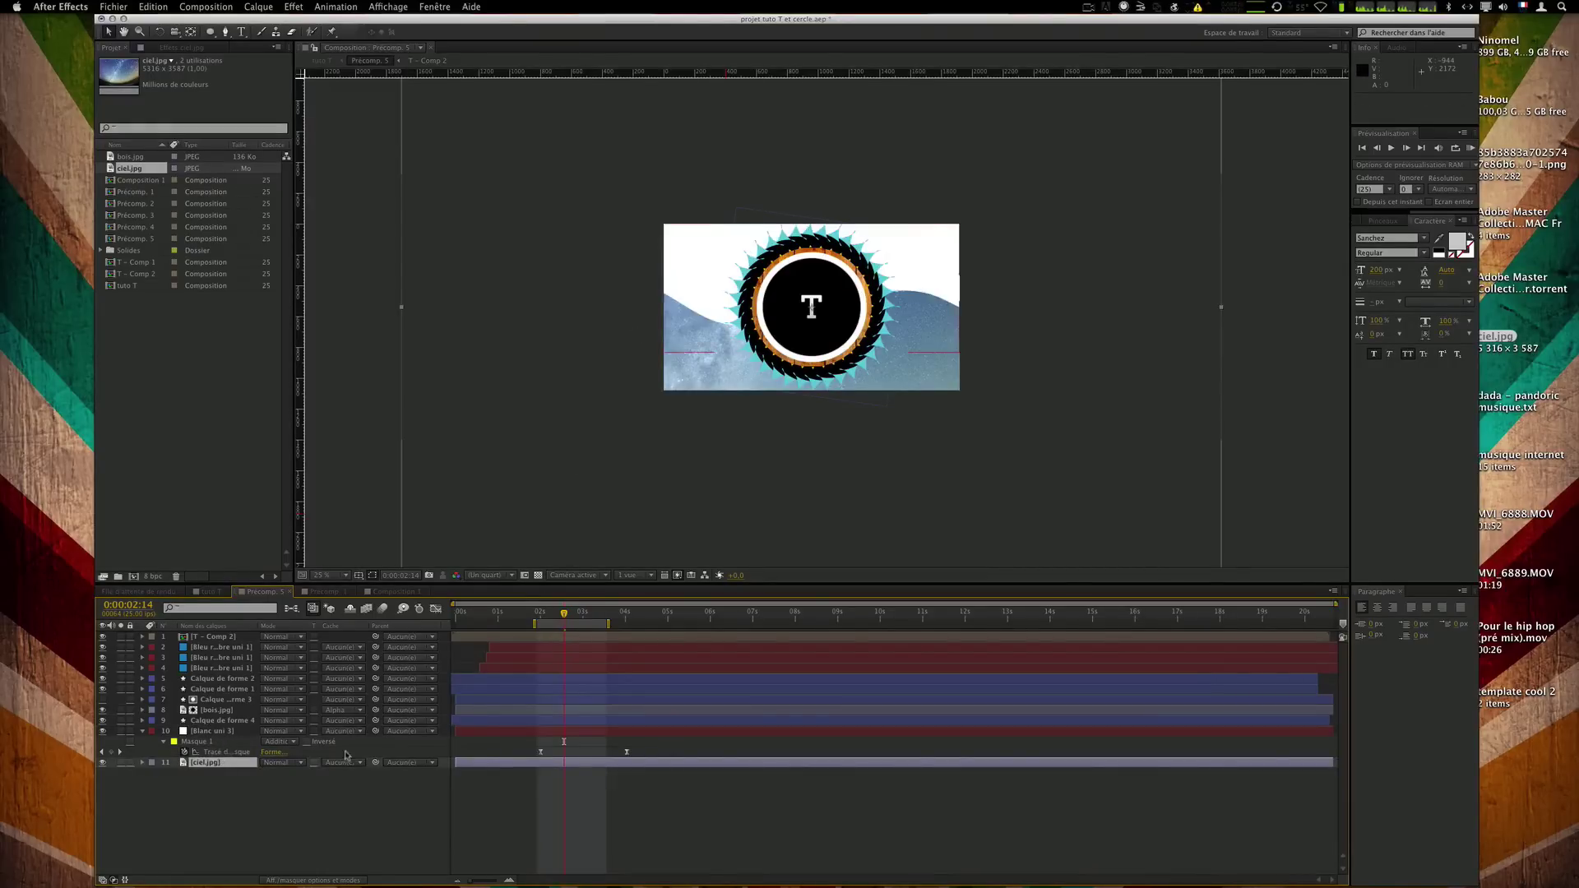
{"action": "left_click", "coordinate": [341, 762]}
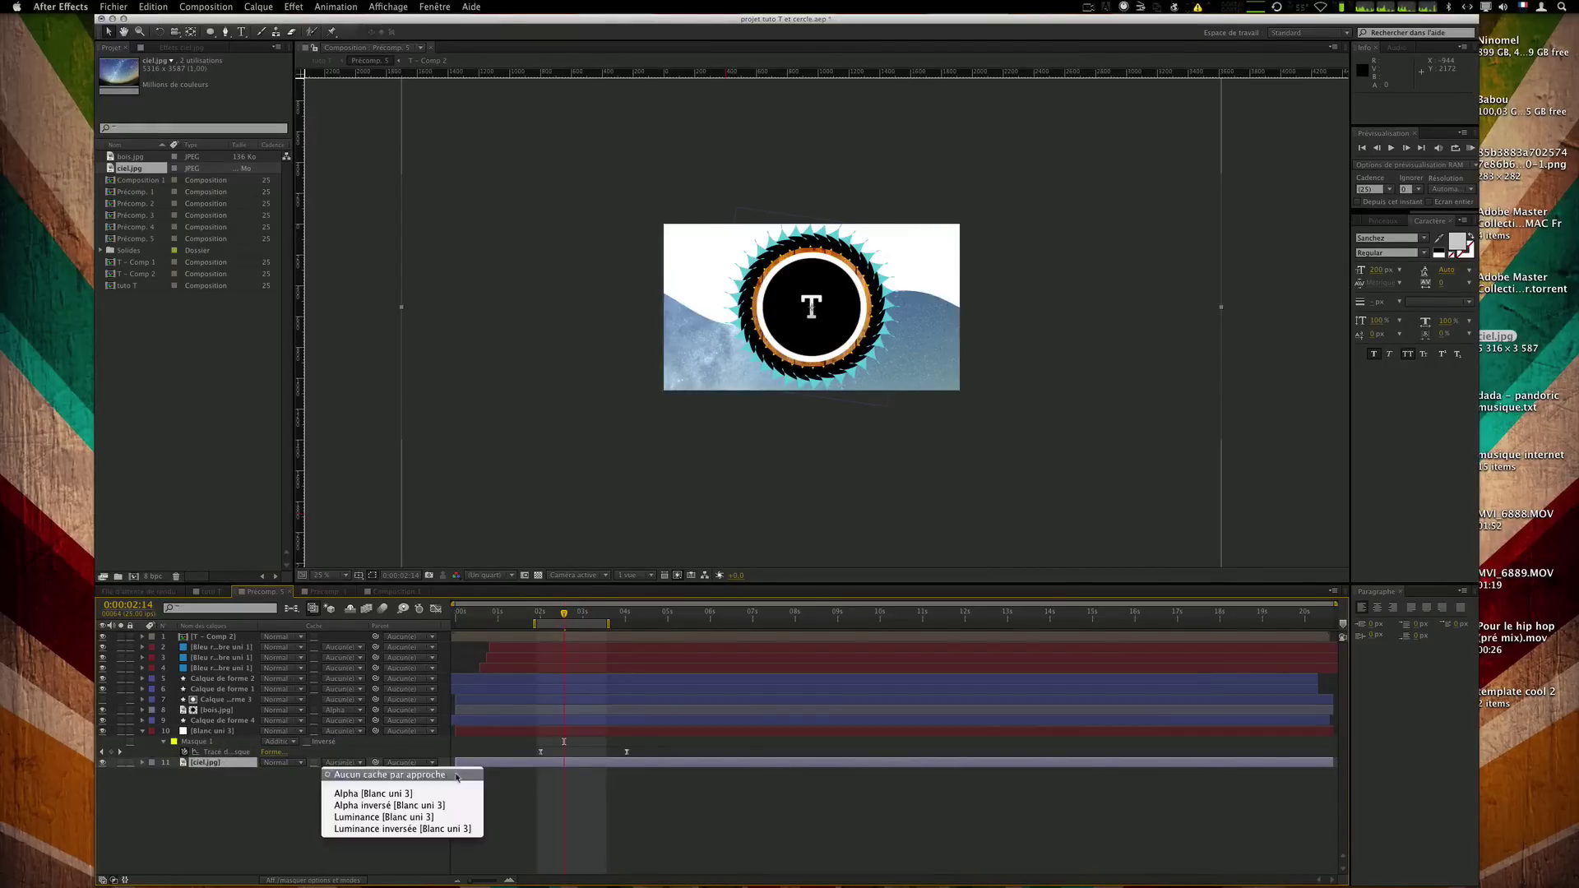
{"action": "left_click", "coordinate": [373, 794]}
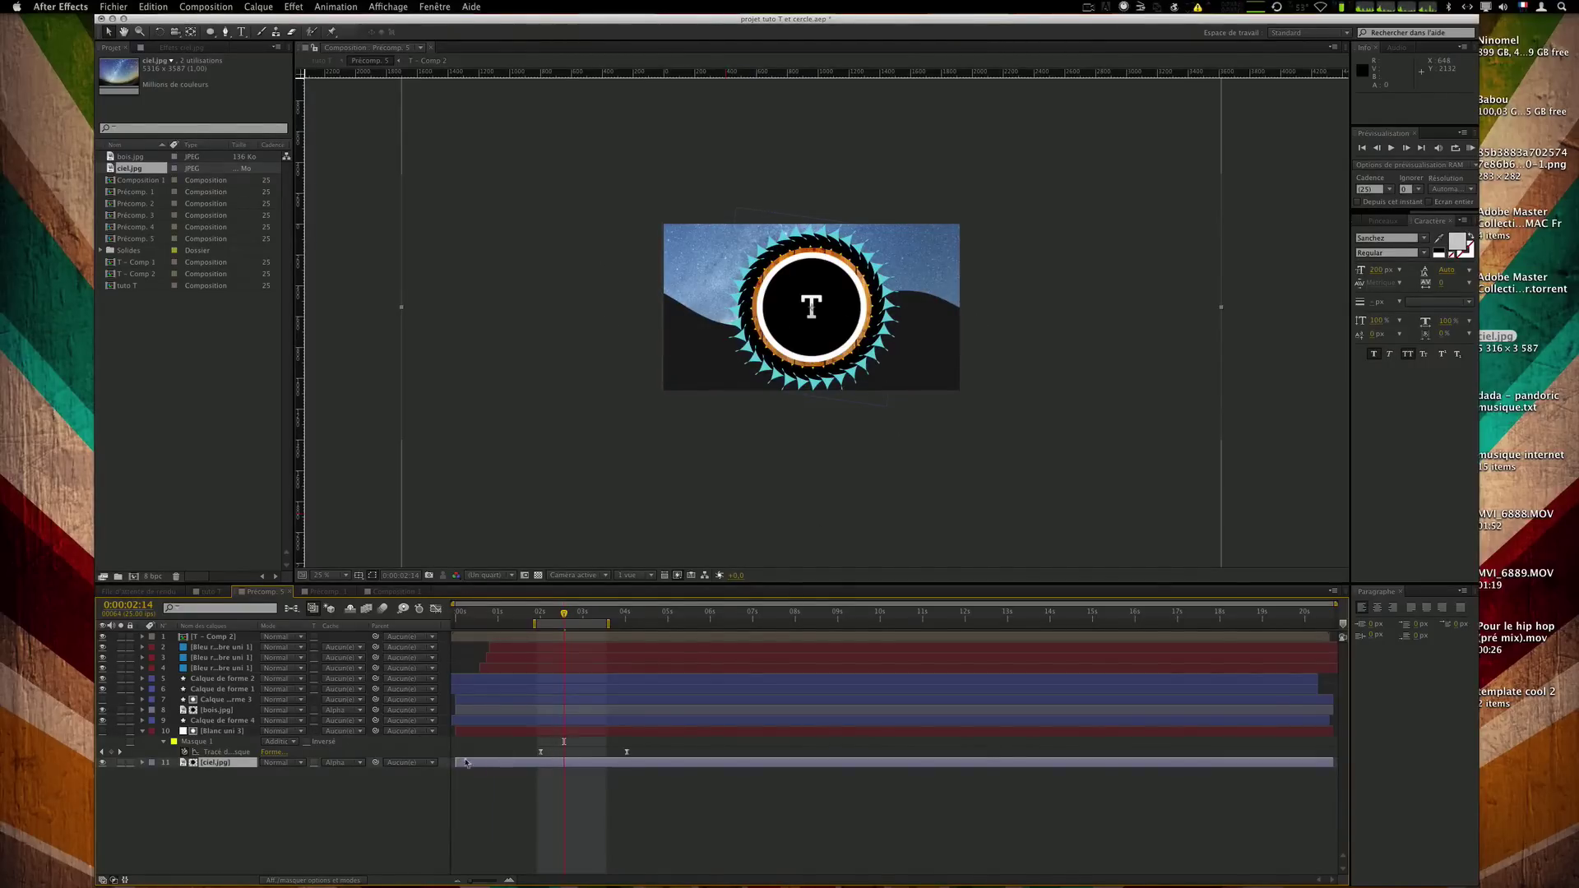
Keyframe the ciel.jpg layer's position at 0:00:02:02, and shift the image to 52, 60 at 0:00:14:23.
{"action": "left_click", "coordinate": [544, 615]}
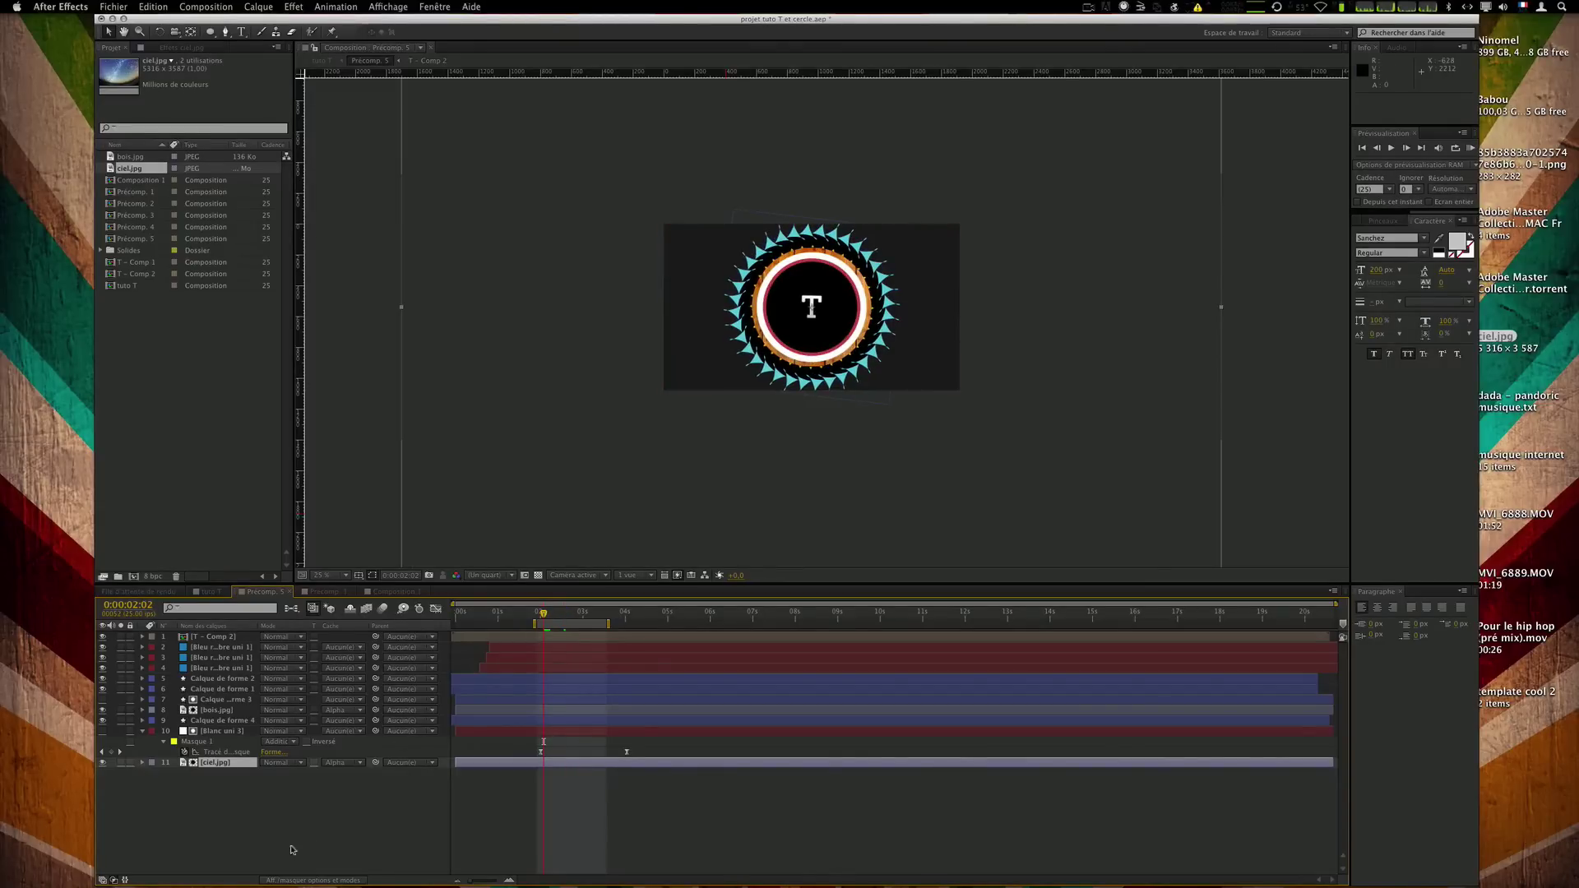
{"action": "key", "text": "p"}
{"action": "left_click", "coordinate": [175, 773]}
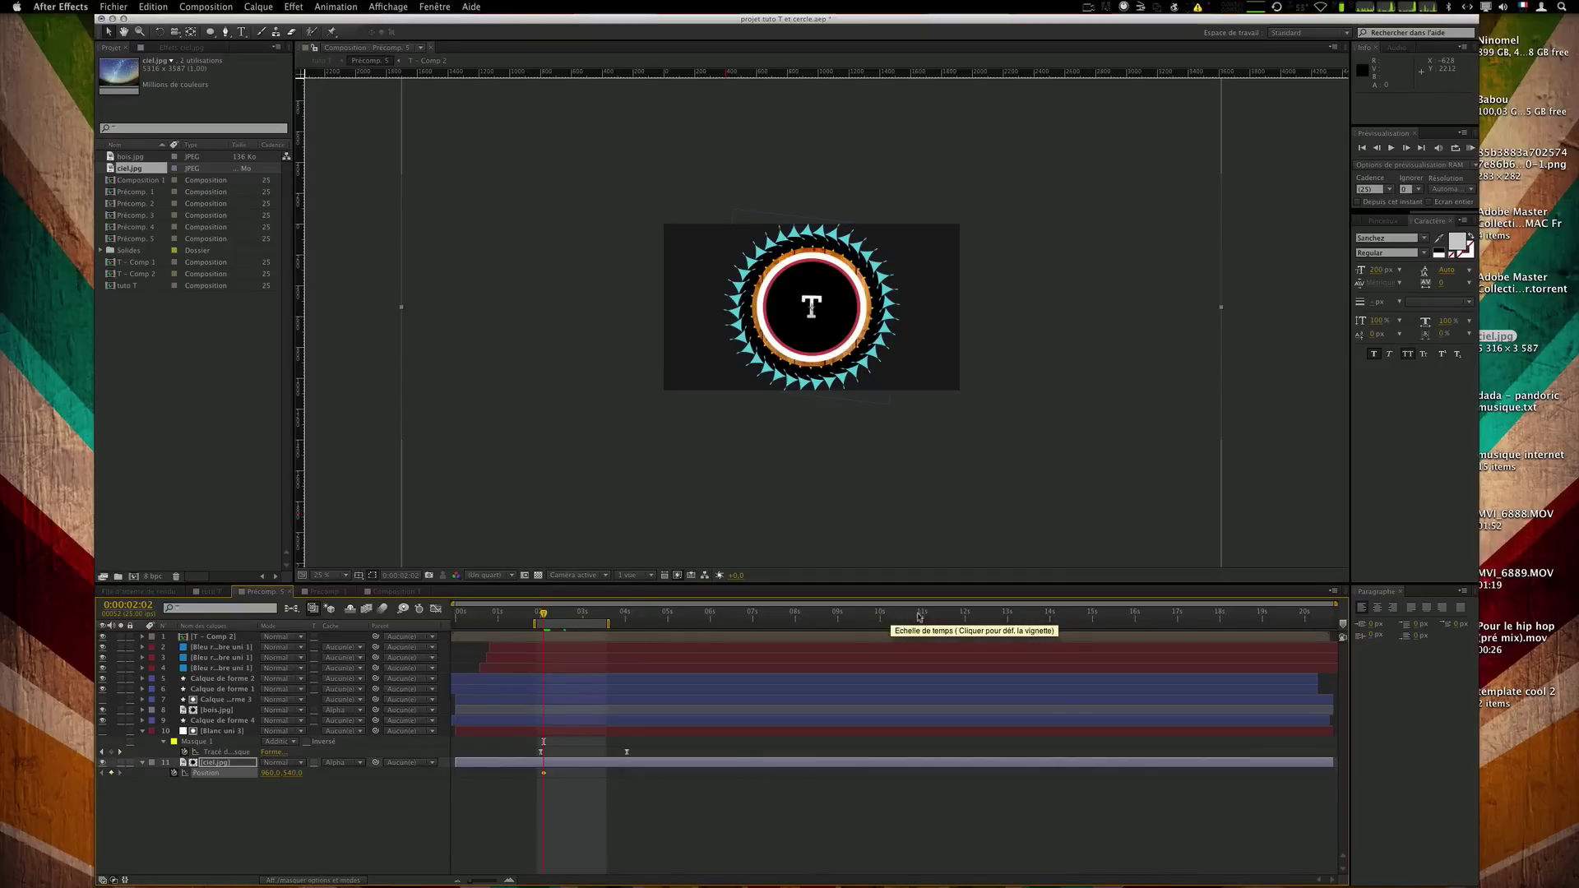
{"action": "left_click", "coordinate": [1092, 617]}
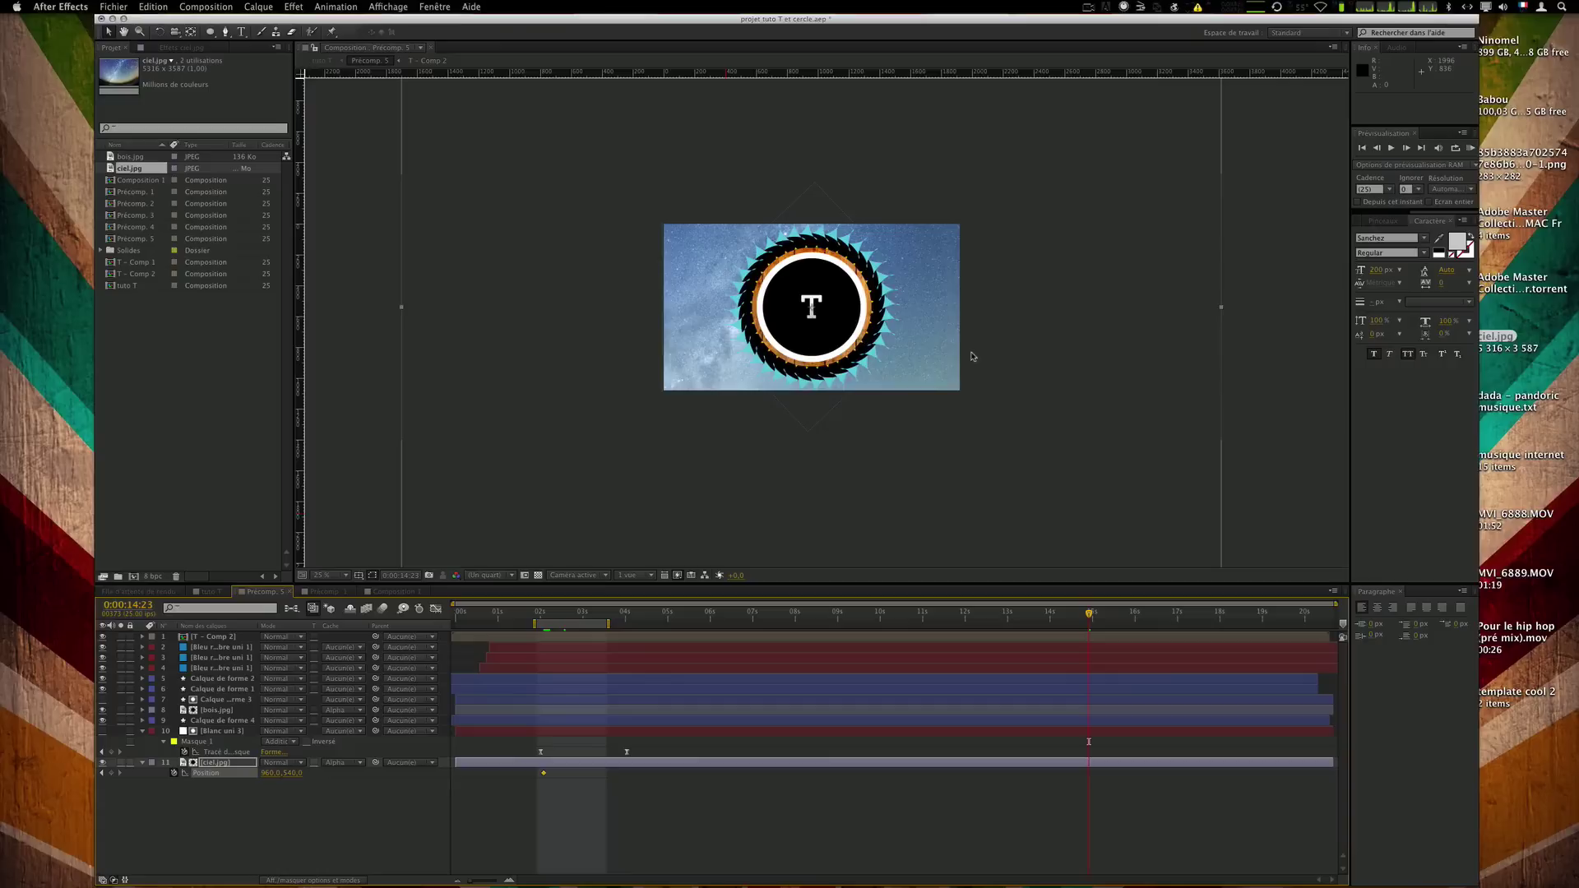
{"action": "left_click_drag", "start_coordinate": [996, 363], "coordinate": [864, 291]}
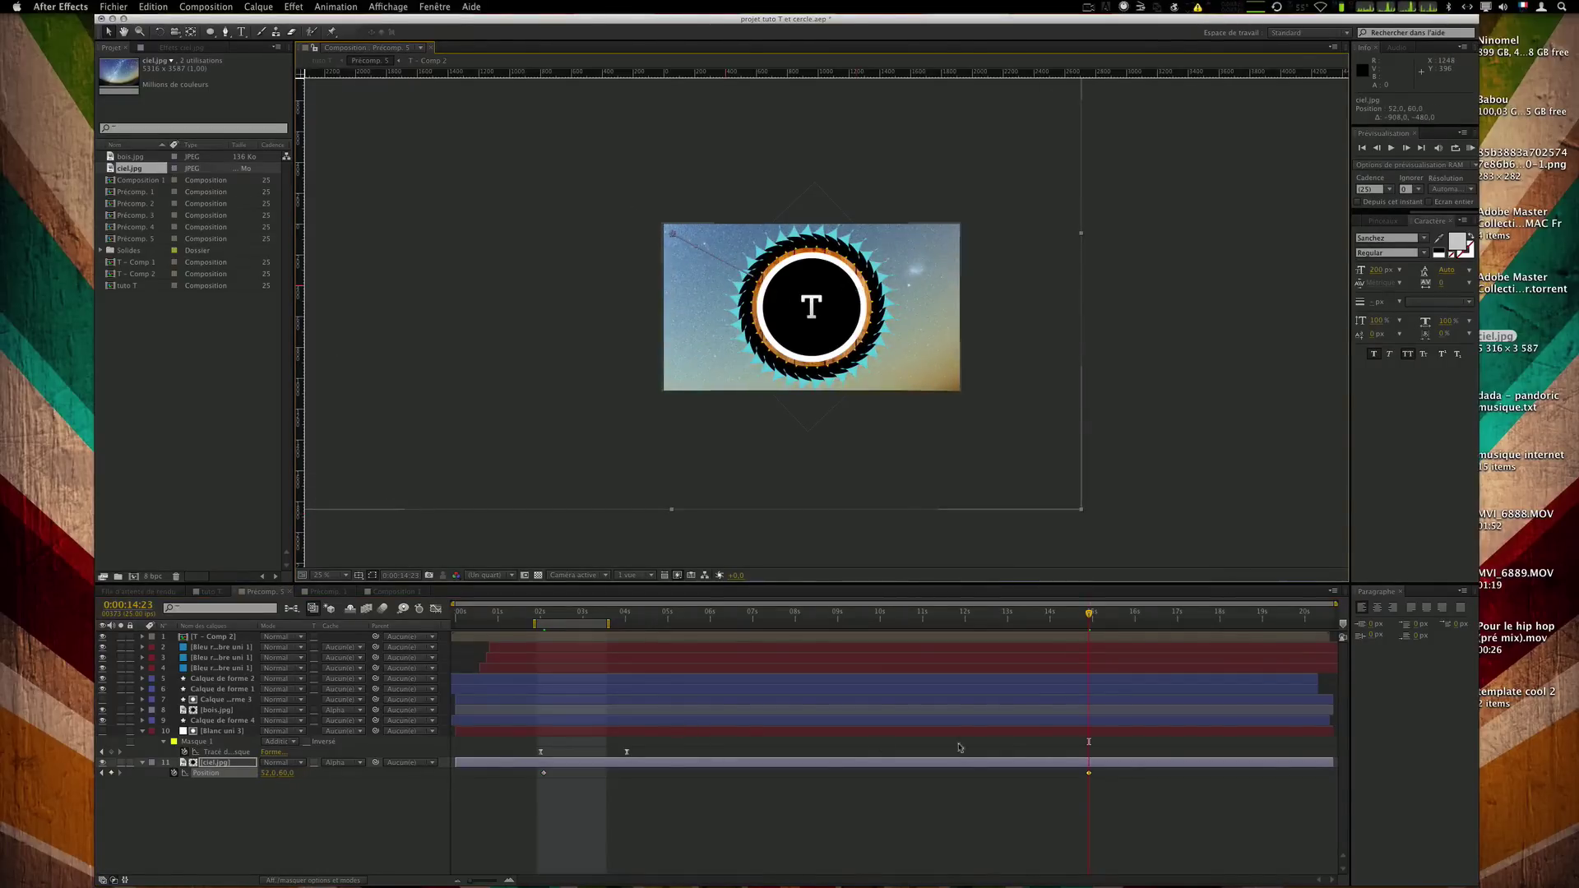
Reposition the sky image at 0:00:14:23 to 924, 400 for a slower drift, and preview the transition.
{"action": "left_click", "coordinate": [544, 775]}
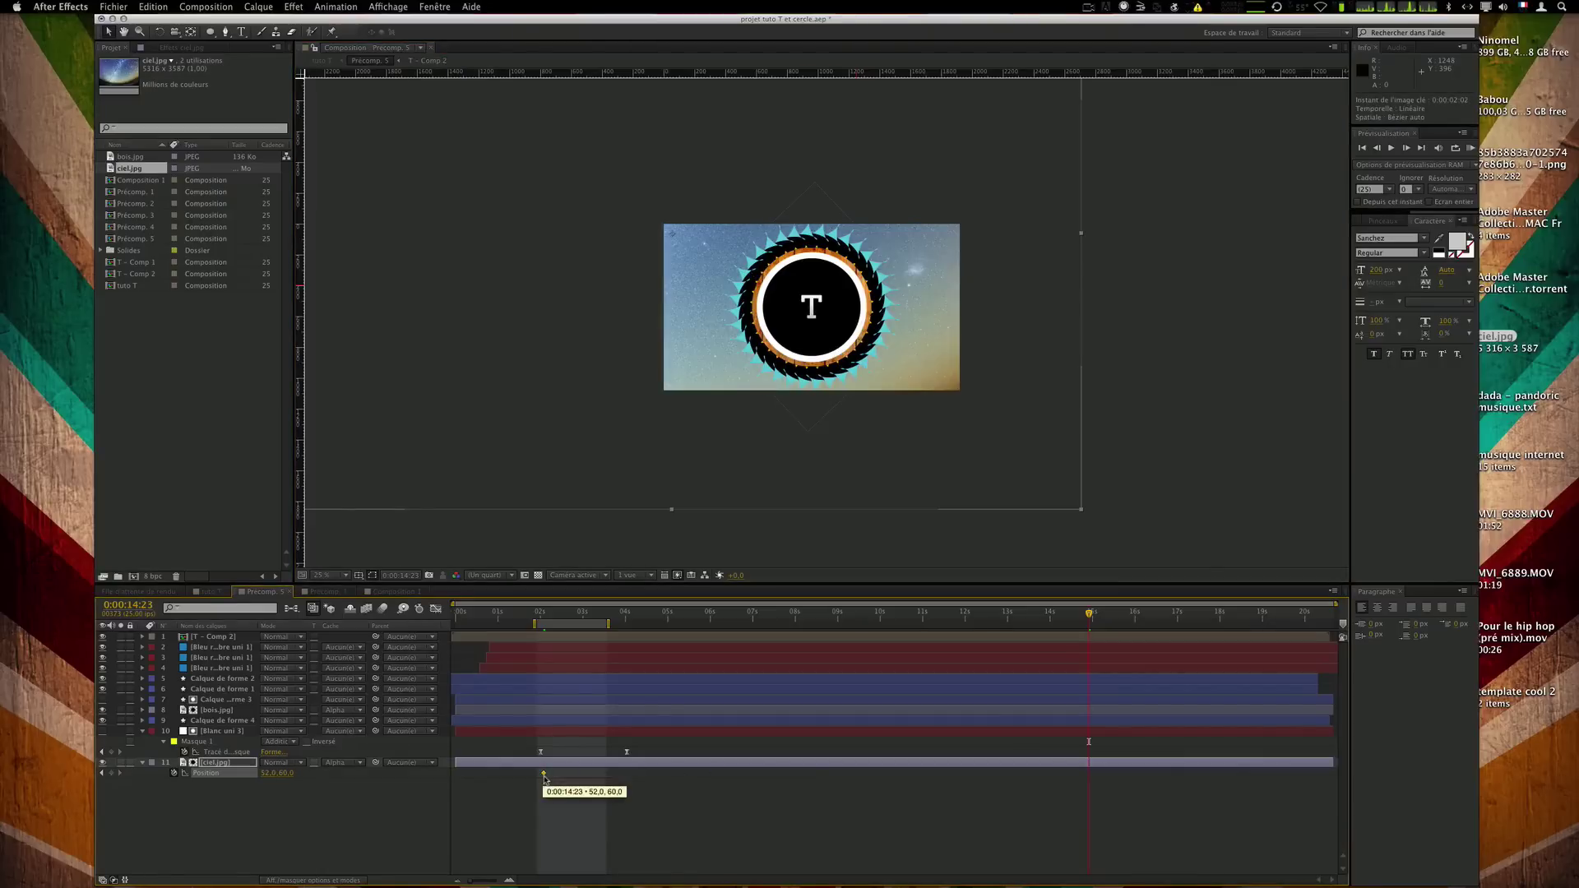
{"action": "left_click", "coordinate": [953, 374]}
{"action": "left_click_drag", "start_coordinate": [953, 375], "coordinate": [1132, 426]}
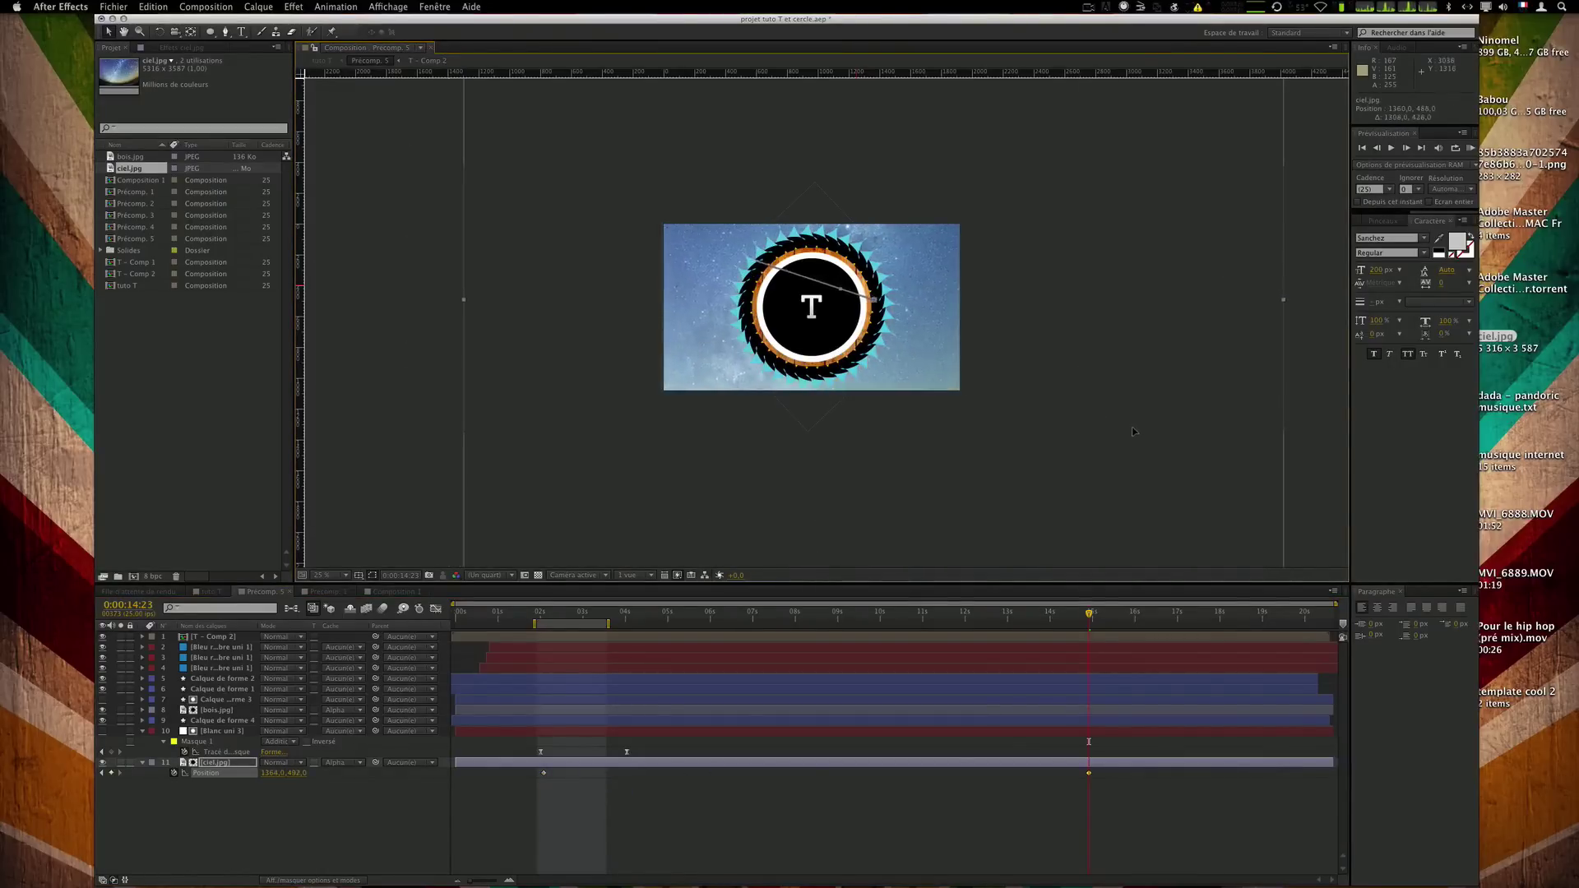
{"action": "left_click", "coordinate": [1060, 844]}
{"action": "key", "text": "KP_0"}
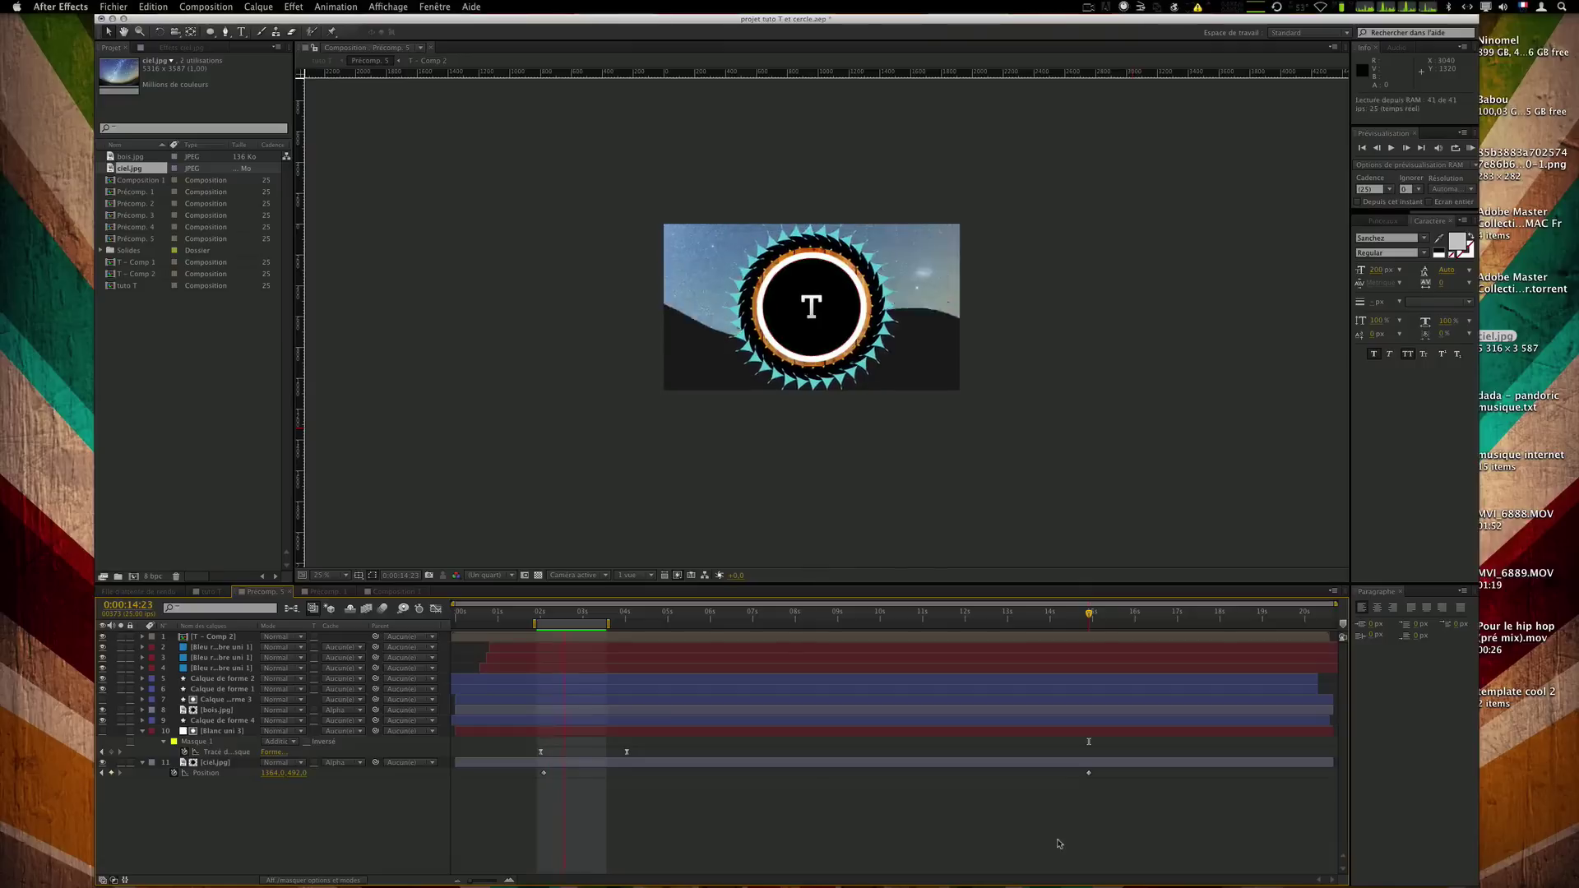
{"action": "key", "text": "space"}
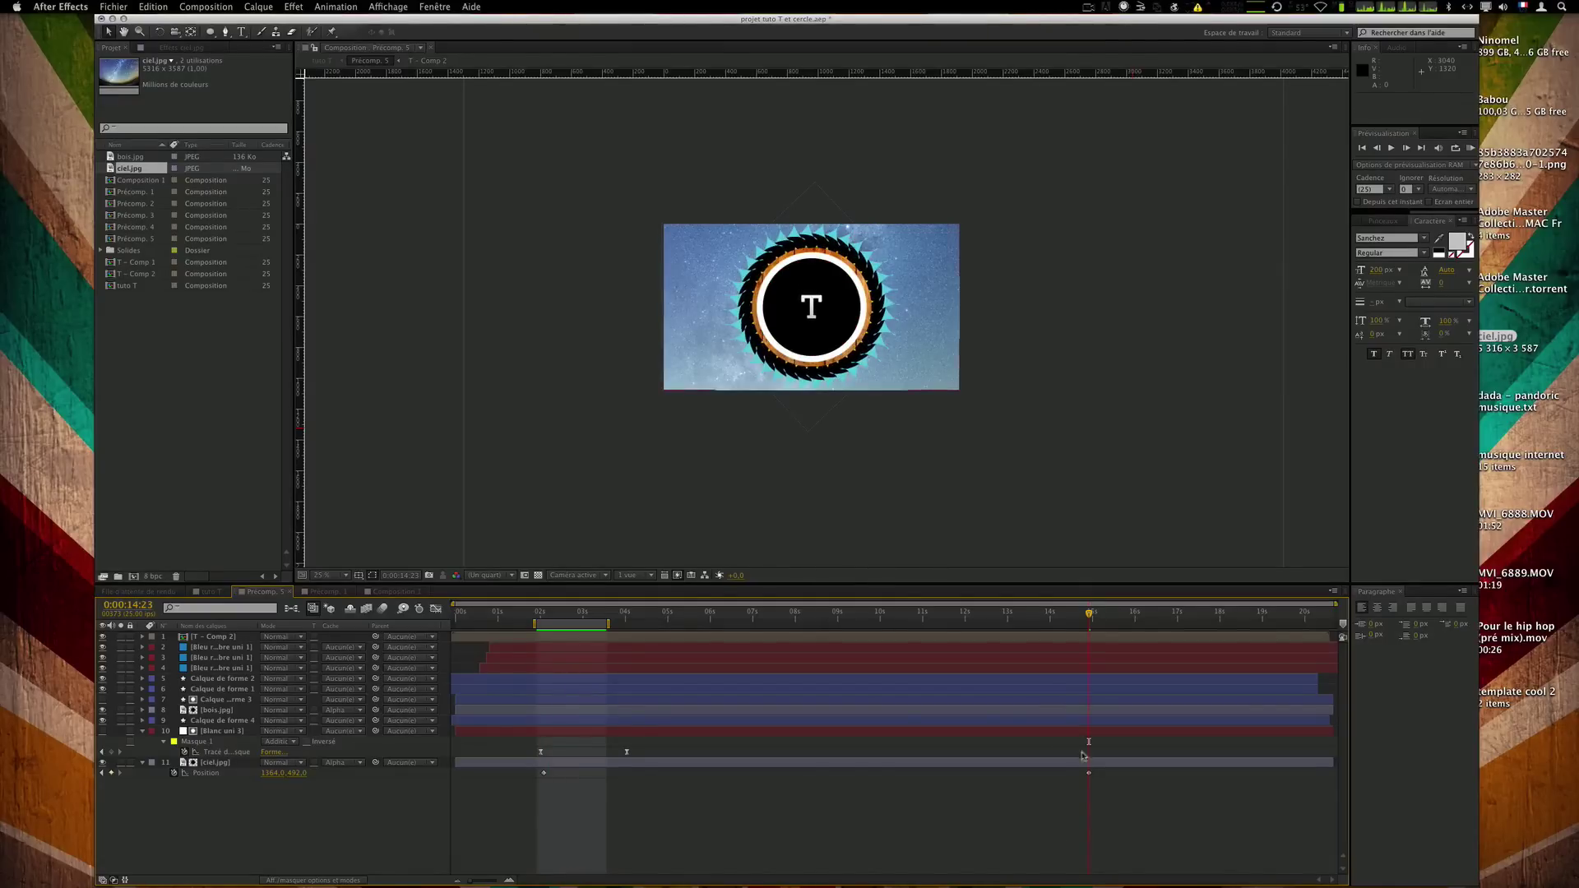
{"action": "mouse_move", "coordinate": [984, 356]}
{"action": "left_mouse_down"}
{"action": "mouse_move", "coordinate": [921, 352]}
{"action": "mouse_move", "coordinate": [979, 374]}
{"action": "mouse_move", "coordinate": [957, 364]}
{"action": "left_mouse_up"}
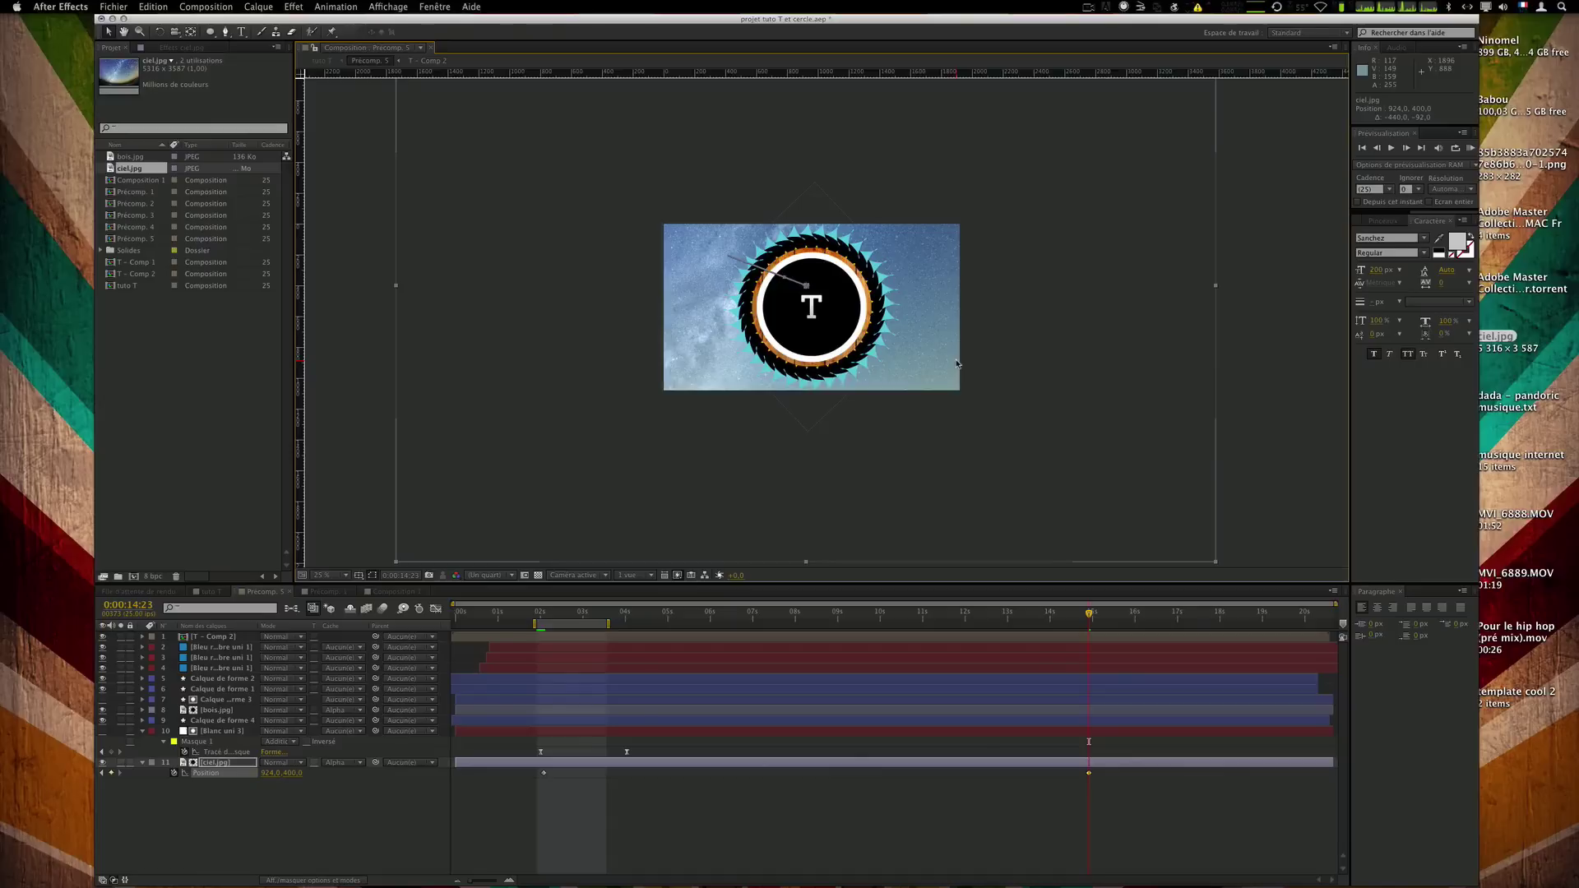
{"action": "key", "text": "space"}
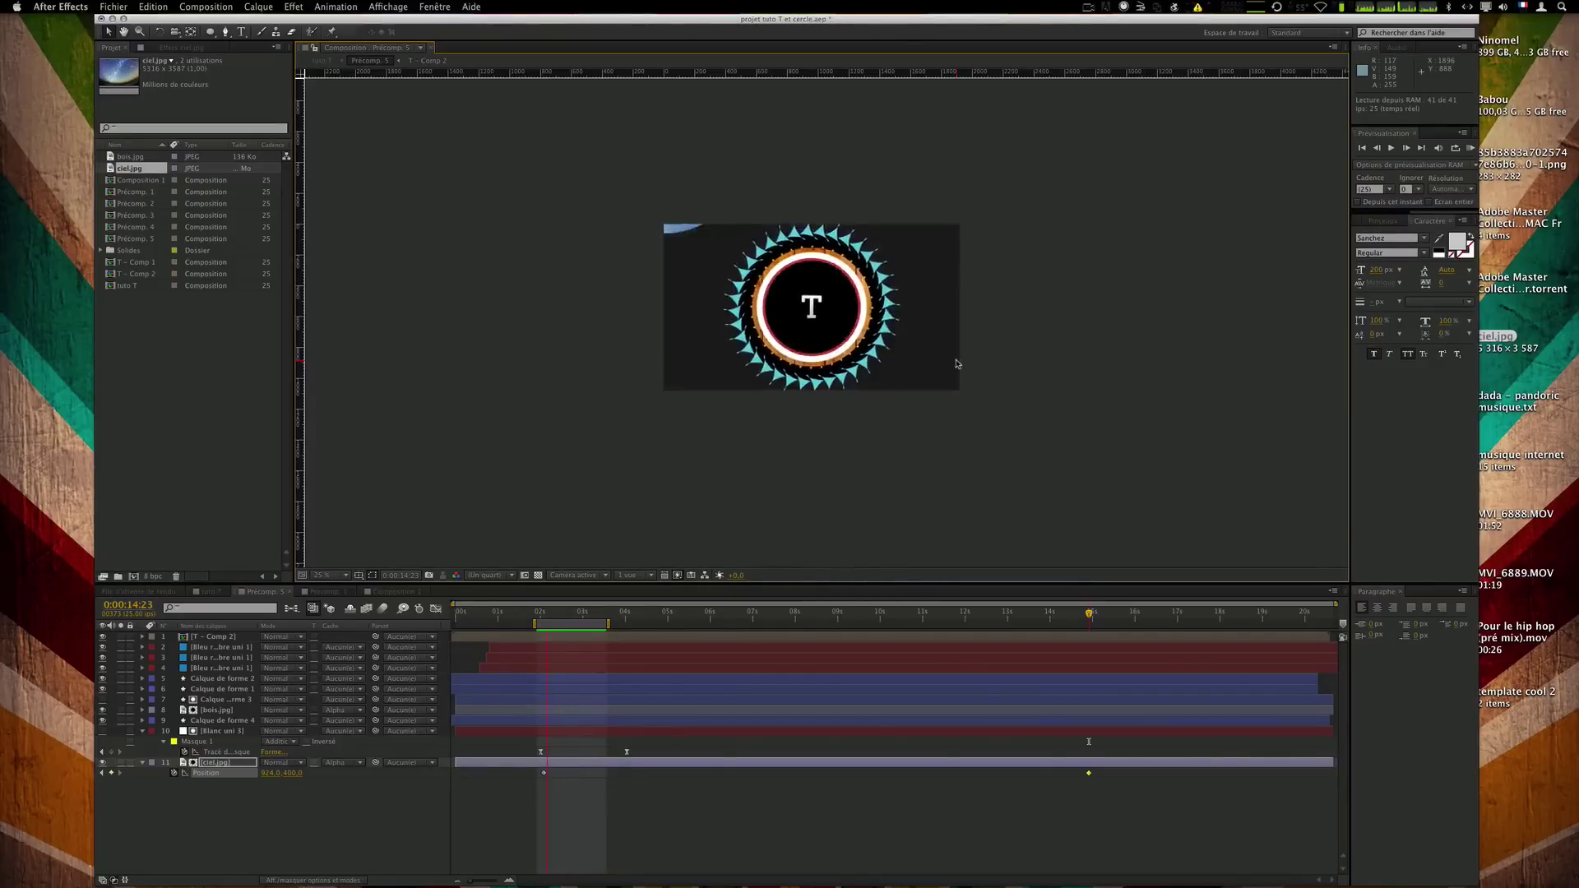
{"action": "key", "text": "space"}
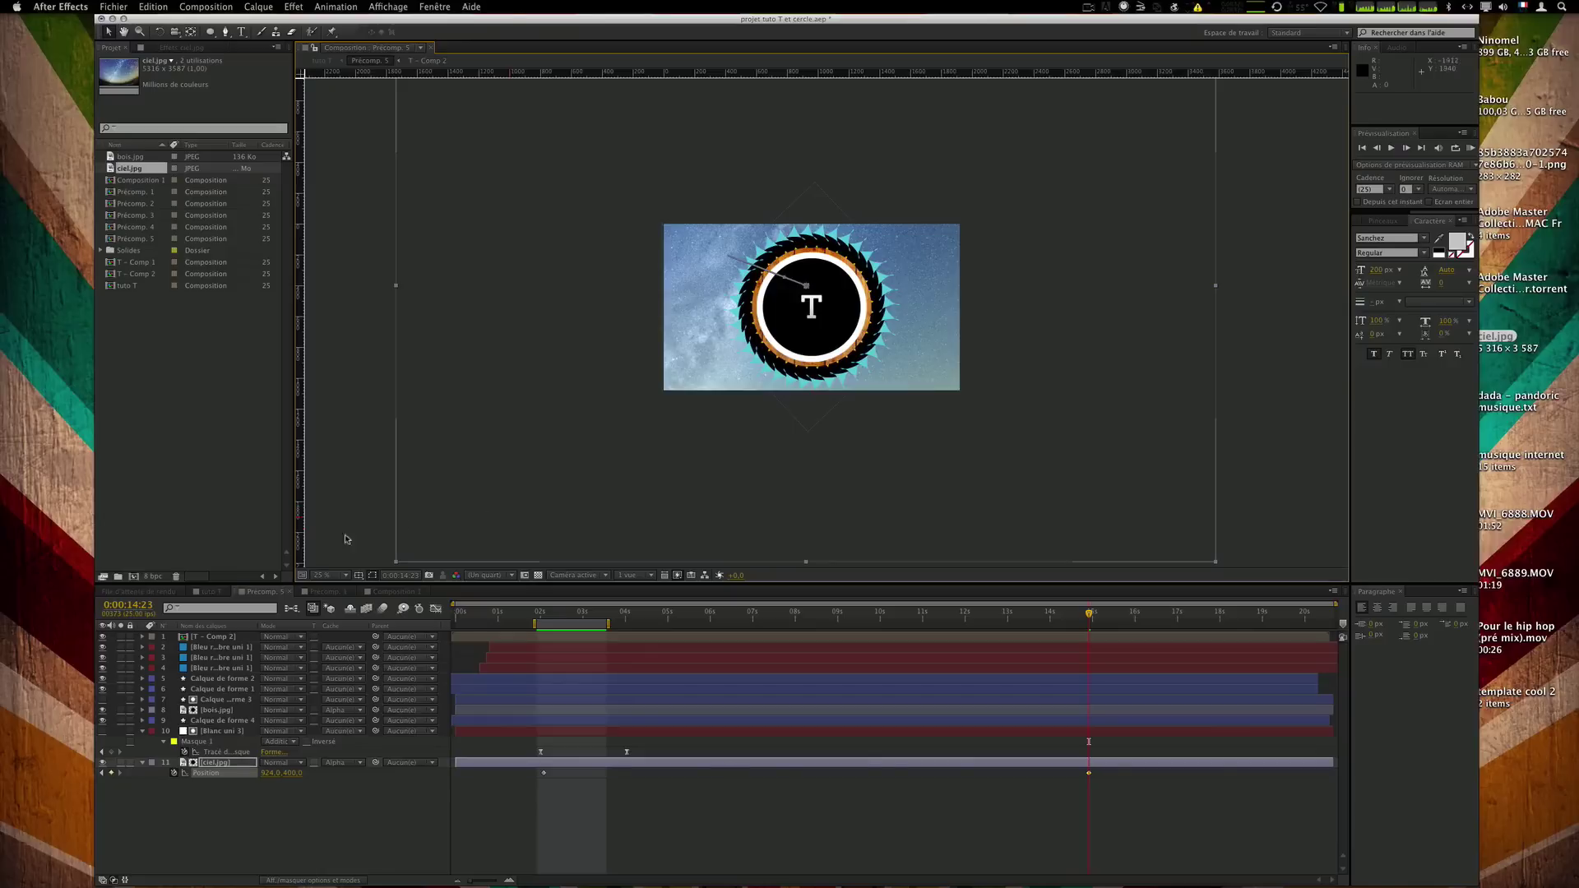
Try to cut the Blanc uni 3 and ciel.jpg layers out of Précomp. 5, and undo the cut.
{"action": "left_click", "coordinate": [209, 601]}
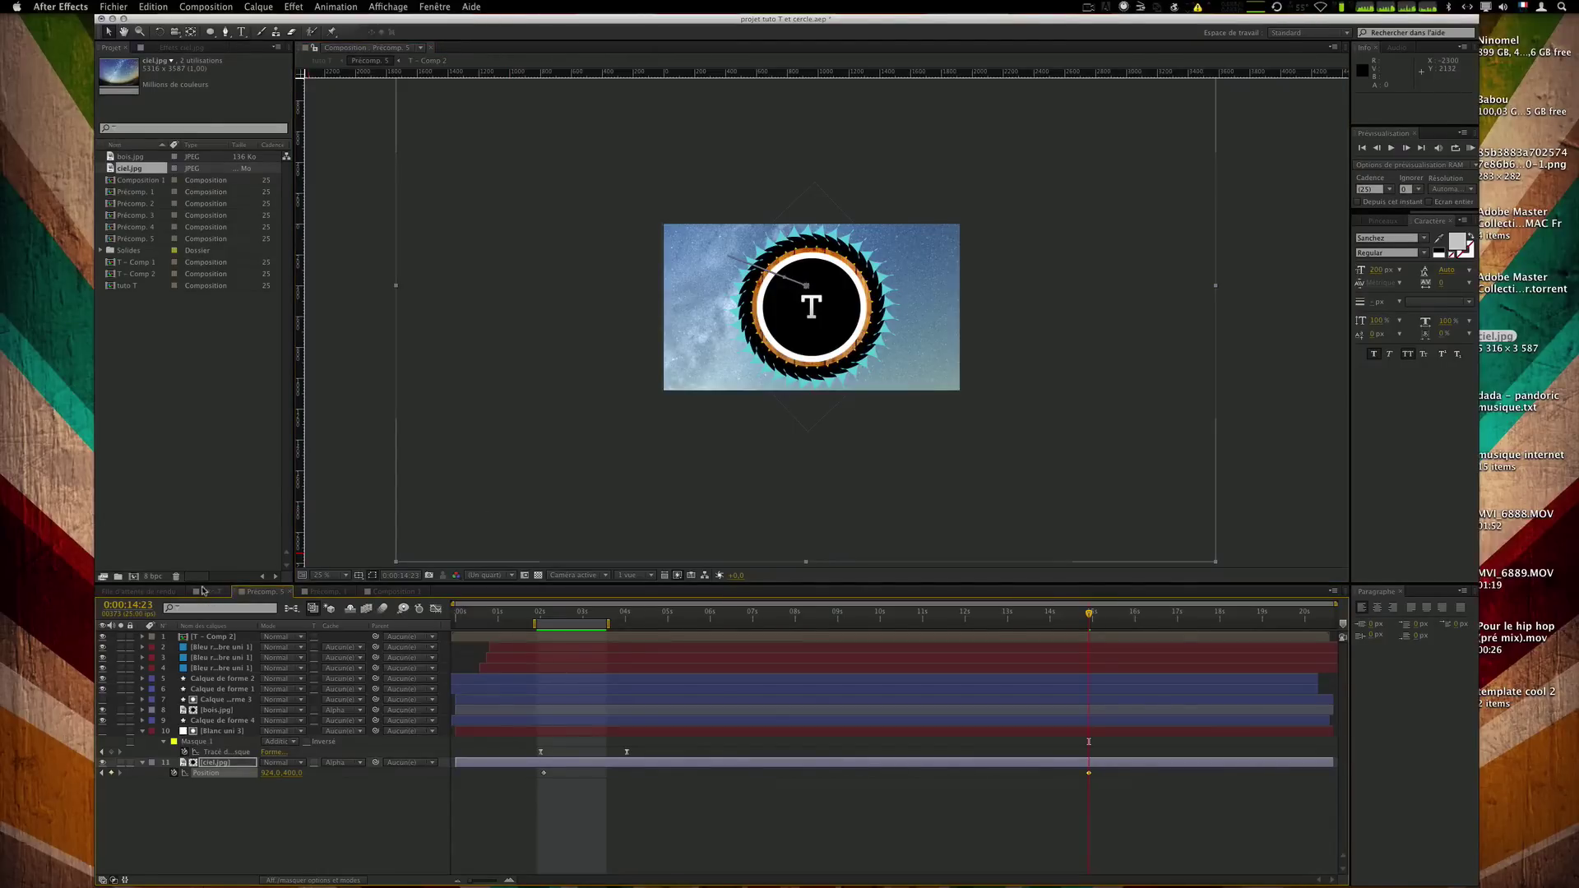
{"action": "left_click", "coordinate": [210, 592]}
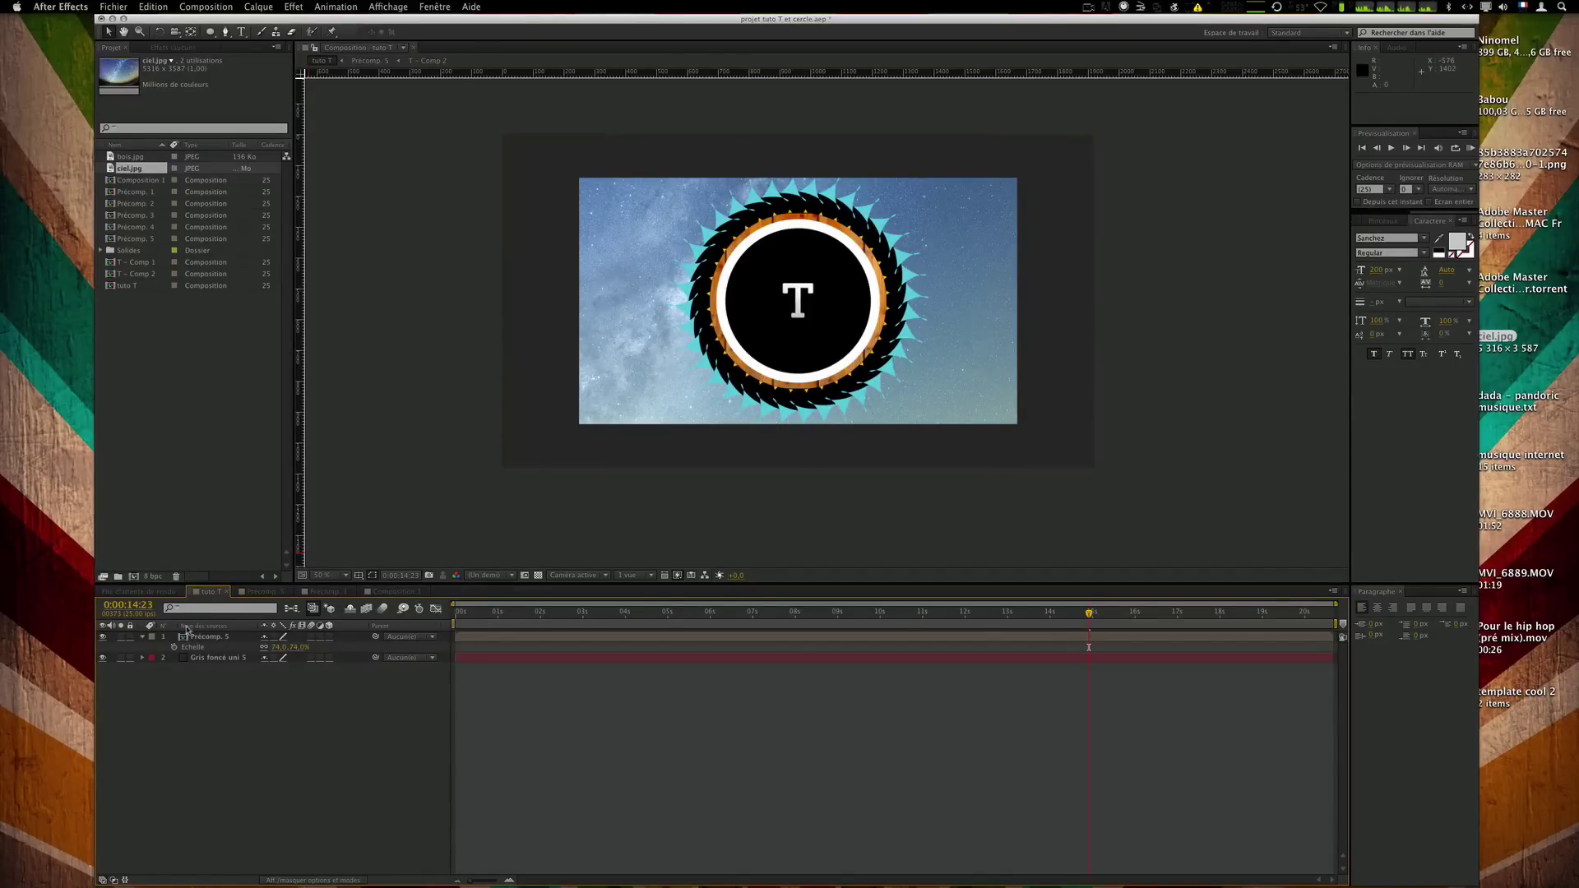
{"action": "double_click", "coordinate": [211, 636]}
{"action": "left_click", "coordinate": [221, 814]}
{"action": "left_click_drag", "start_coordinate": [239, 773], "coordinate": [237, 729]}
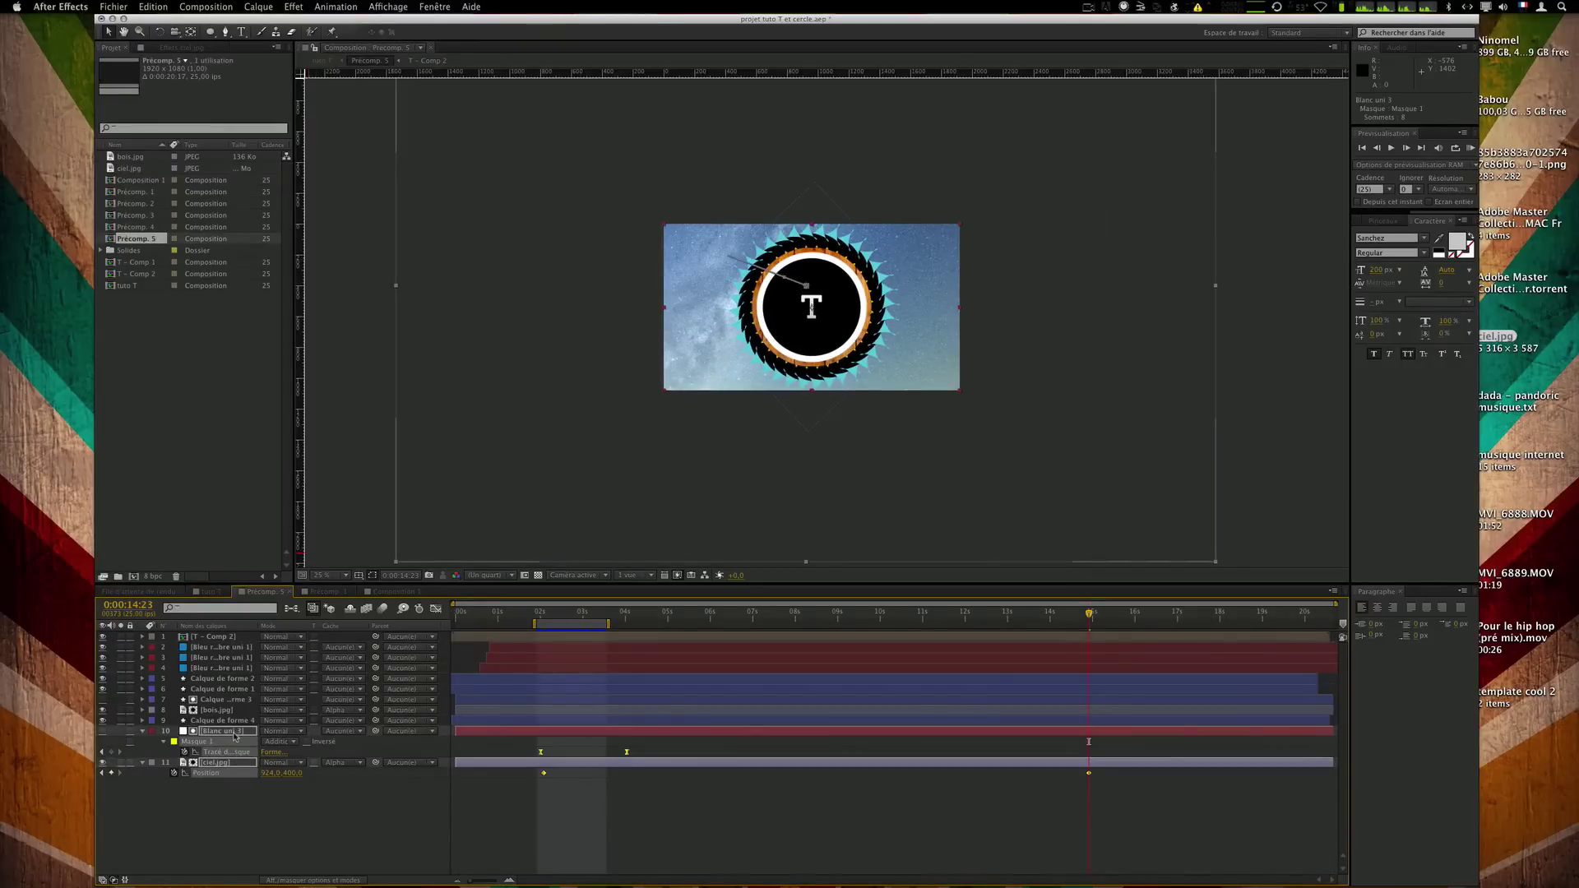
{"action": "key", "text": "super+x"}
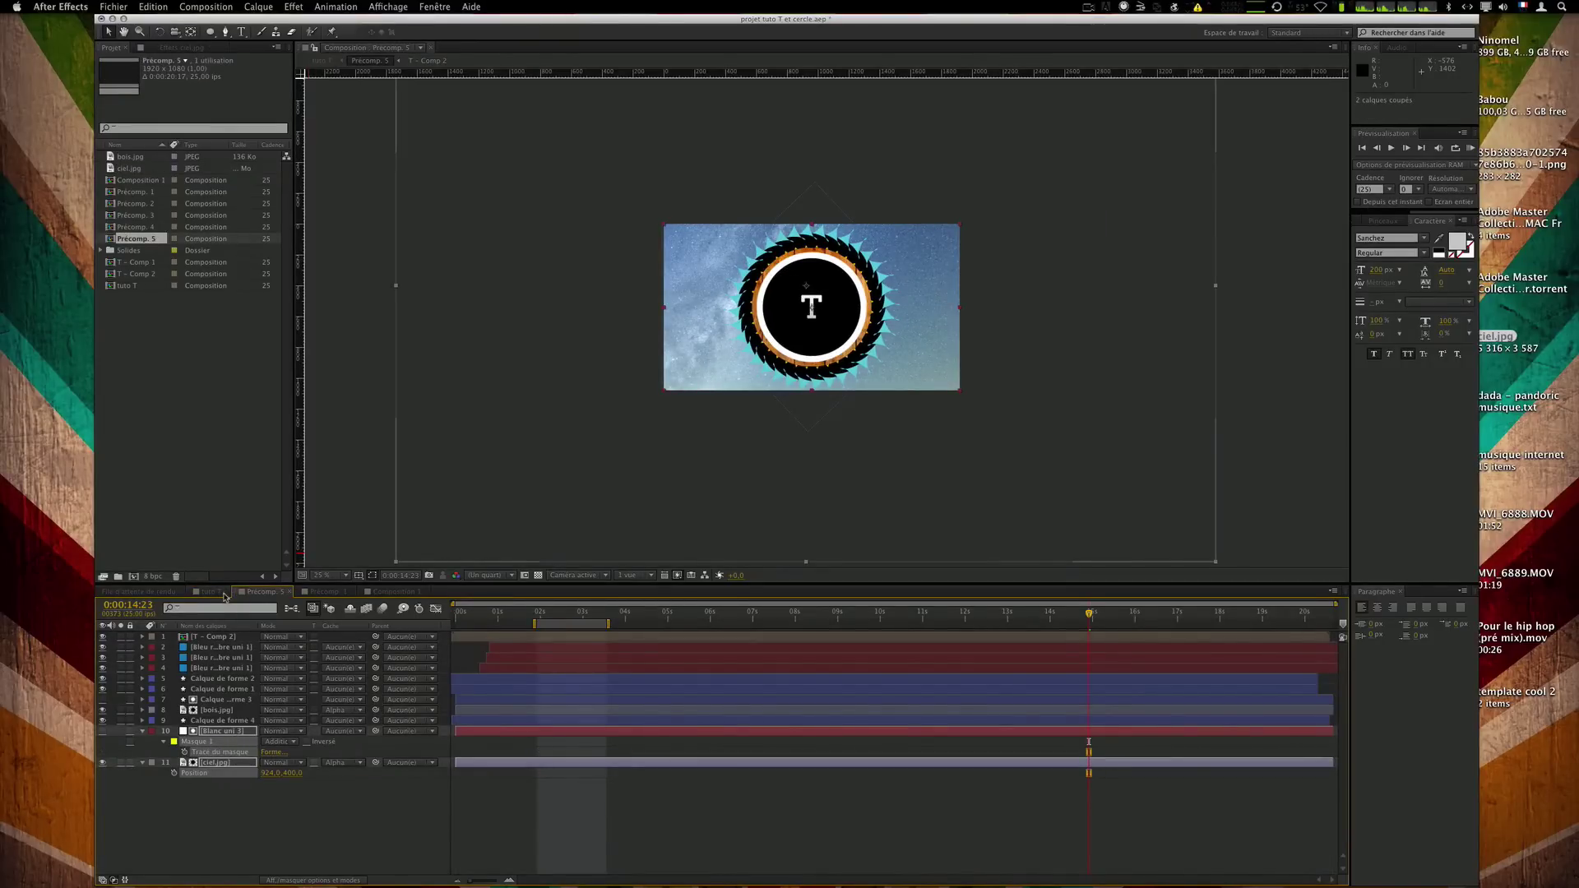
{"action": "key", "text": "super+z"}
{"action": "right_click", "coordinate": [220, 767]}
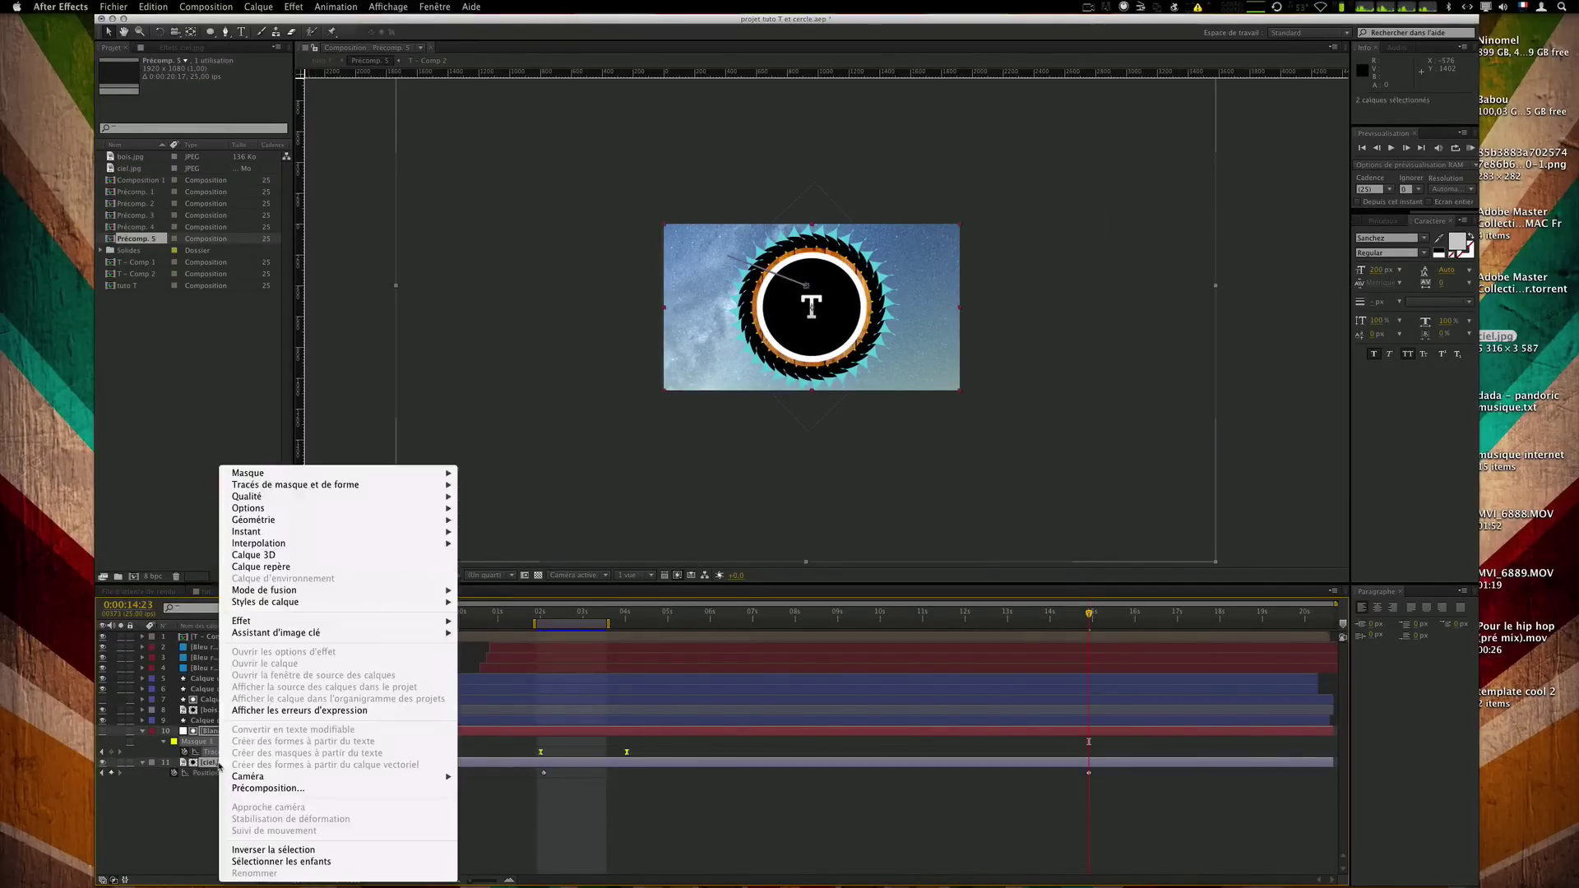
{"action": "left_click", "coordinate": [150, 851]}
Move the Blanc uni 3 and ciel.jpg layers from Précomp. 5 into the tuto T composition beneath the Précomp. 5 layer, and preview.
{"action": "left_click", "coordinate": [212, 743]}
{"action": "key", "text": "Delete"}
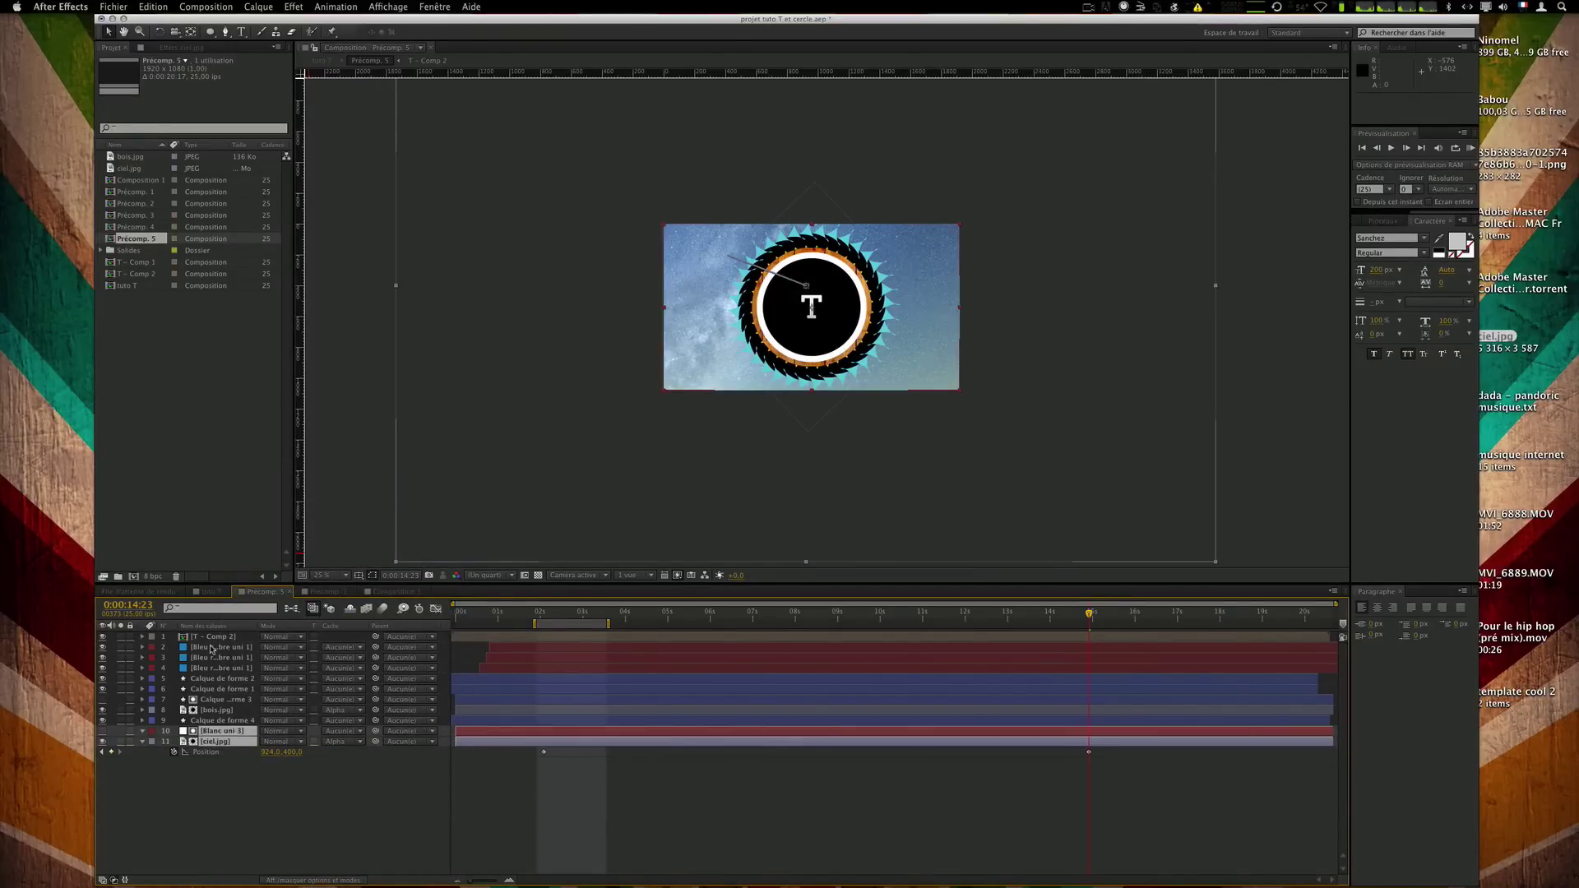
{"action": "left_click", "coordinate": [210, 592]}
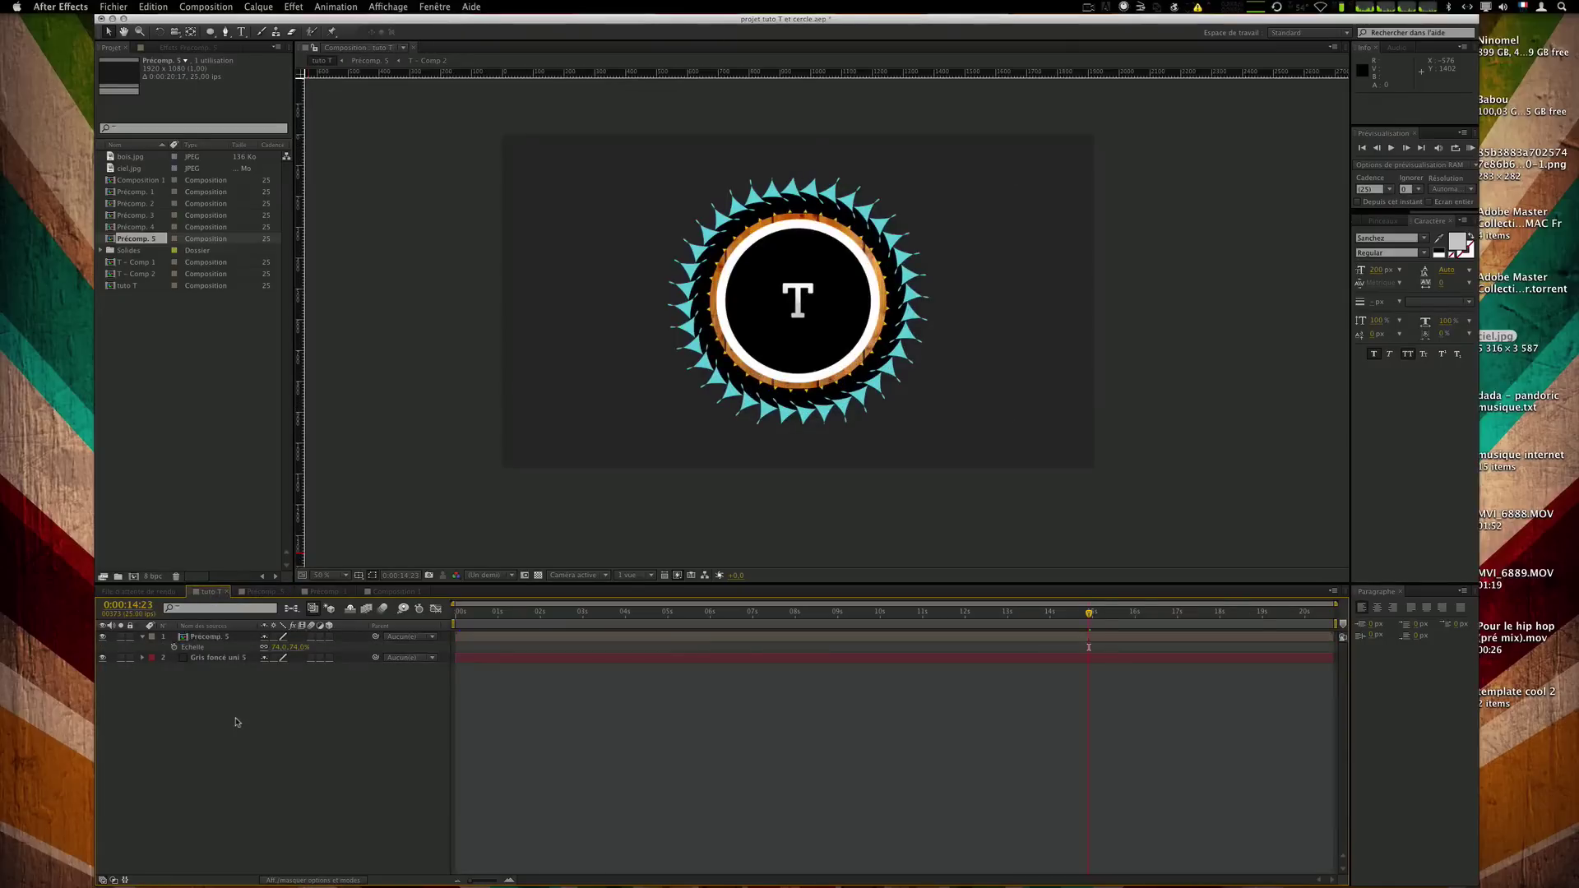
{"action": "key", "text": "super+v"}
{"action": "mouse_move", "coordinate": [227, 646]}
{"action": "left_mouse_down"}
{"action": "mouse_move", "coordinate": [223, 698]}
{"action": "mouse_move", "coordinate": [219, 668]}
{"action": "left_mouse_up"}
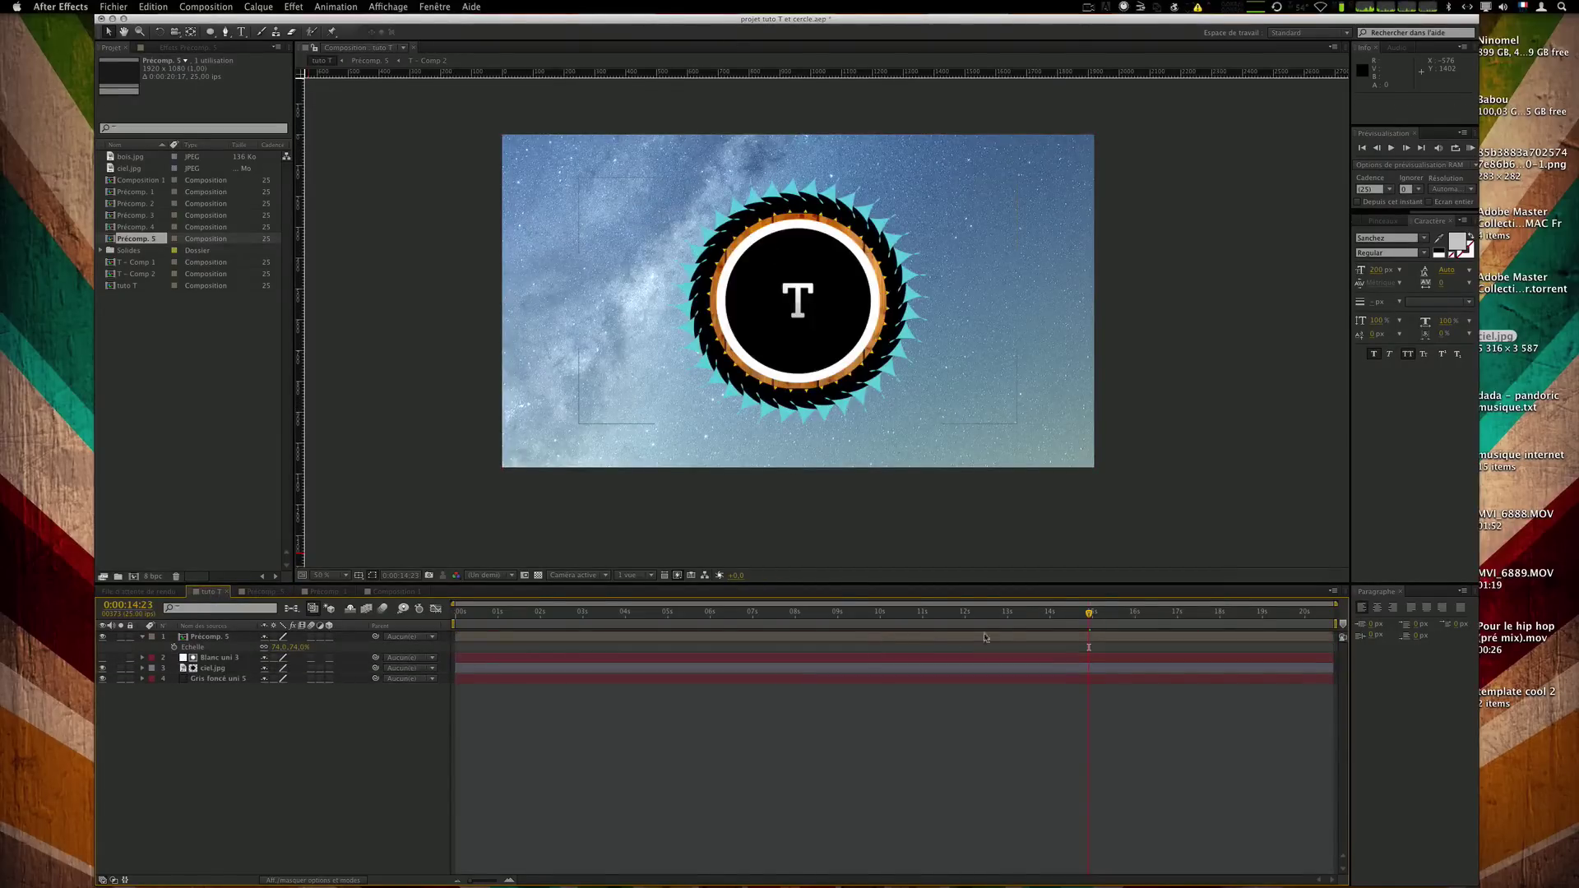
{"action": "left_click", "coordinate": [1004, 616]}
{"action": "key", "text": "space"}
{"action": "key", "text": "KP_0"}
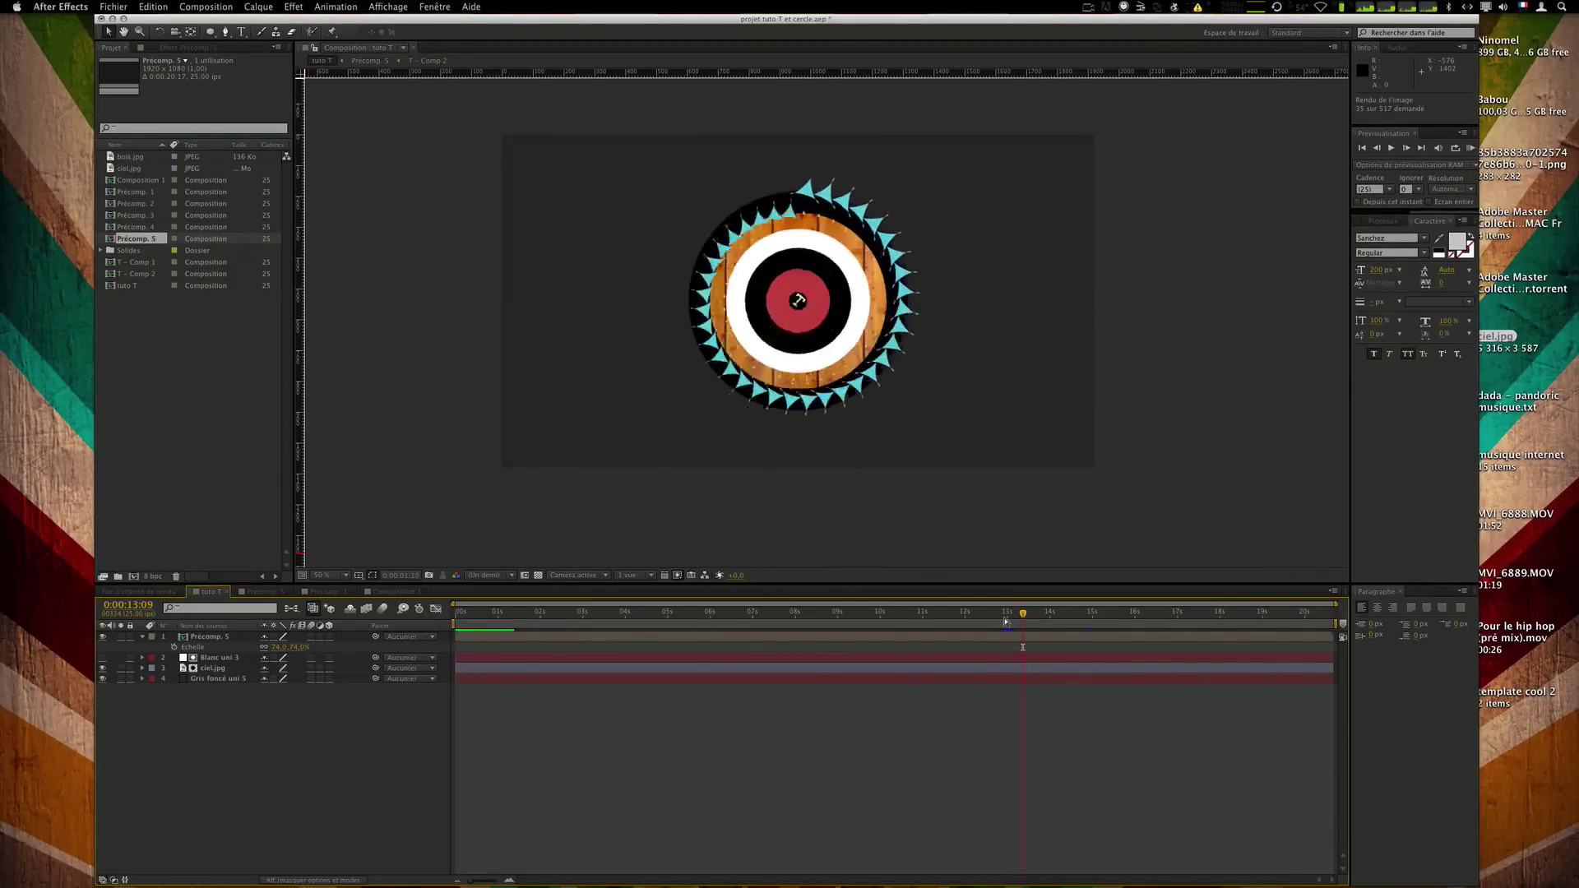
{"action": "key", "text": "space"}
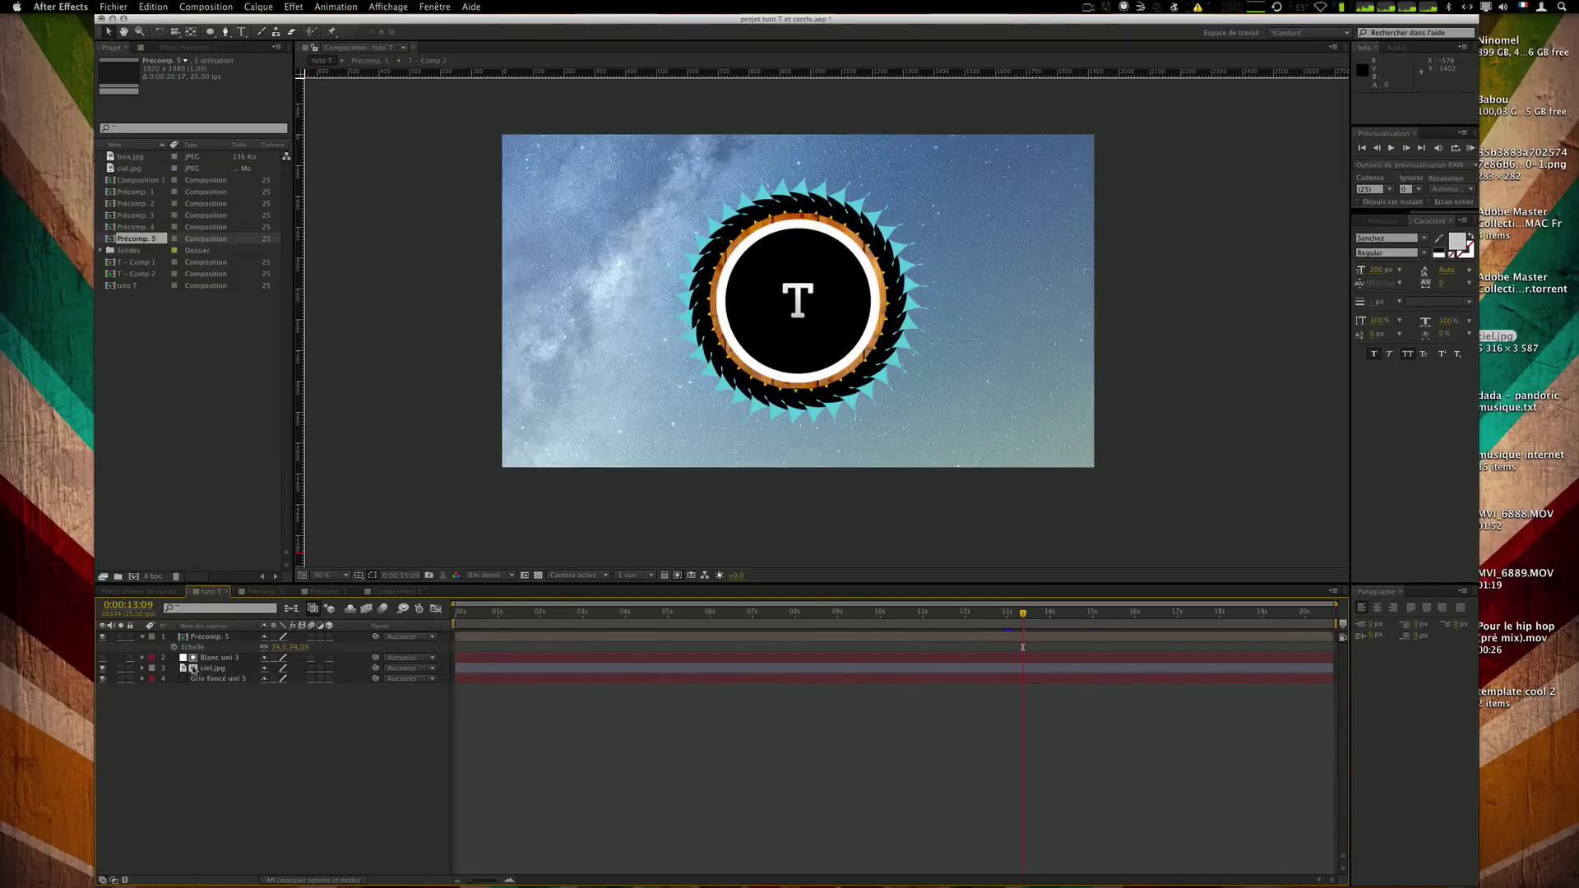
Reveal the keyframes of Blanc uni 3 and ciel.jpg, shift both layers 1 second 10 frames earlier, and preview.
{"action": "left_click", "coordinate": [210, 658]}
{"action": "key", "text": "Tab"}
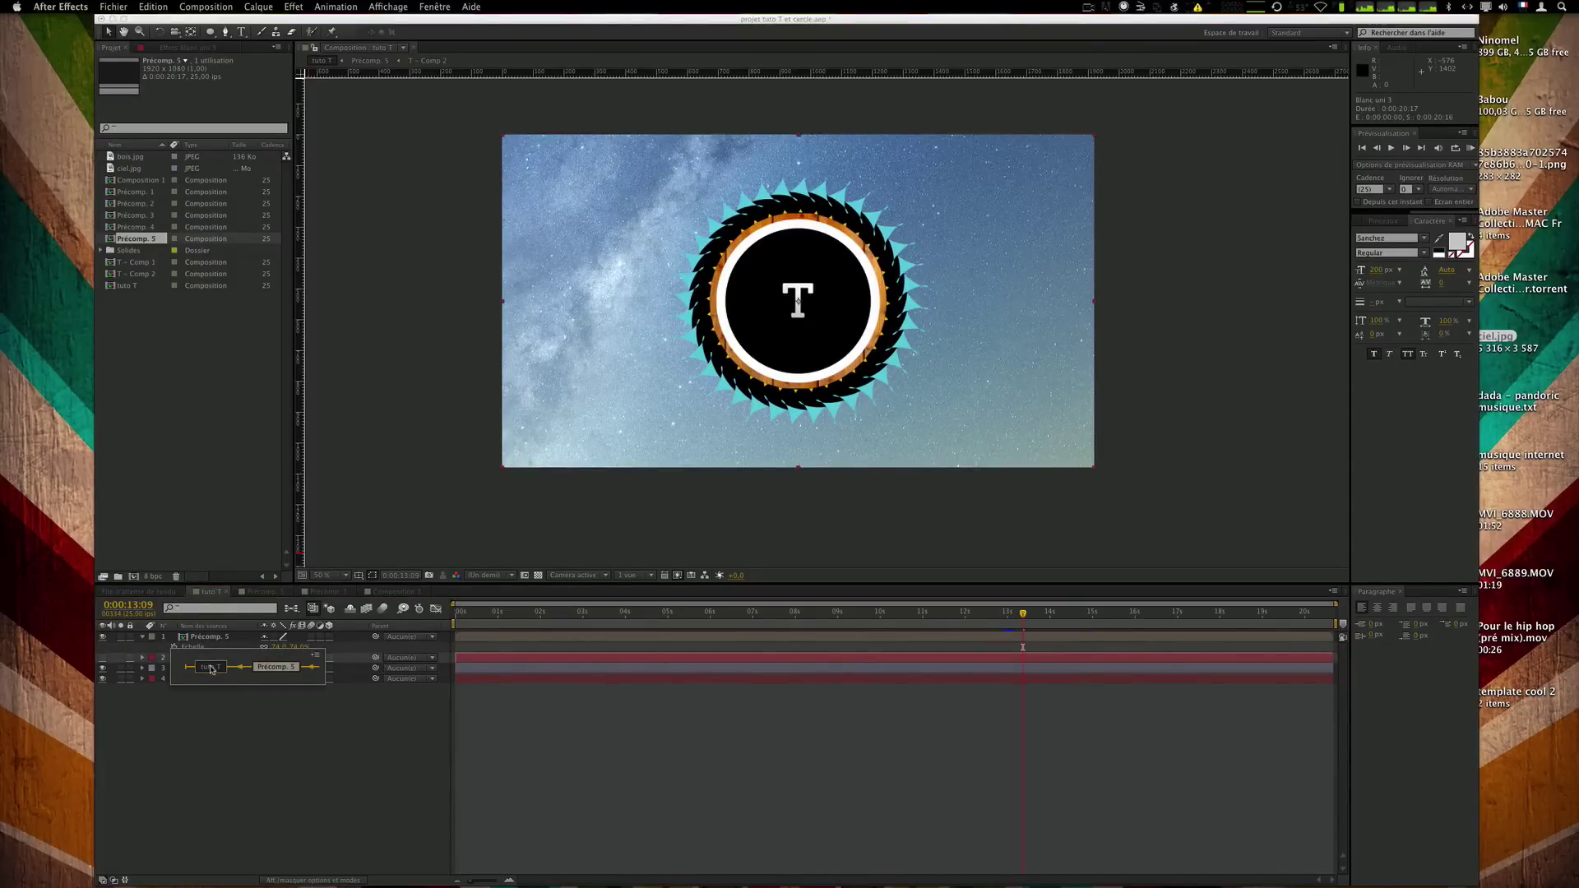
{"action": "left_click", "coordinate": [219, 757]}
{"action": "left_click", "coordinate": [215, 668]}
{"action": "left_click", "coordinate": [219, 658], "text": "shift"}
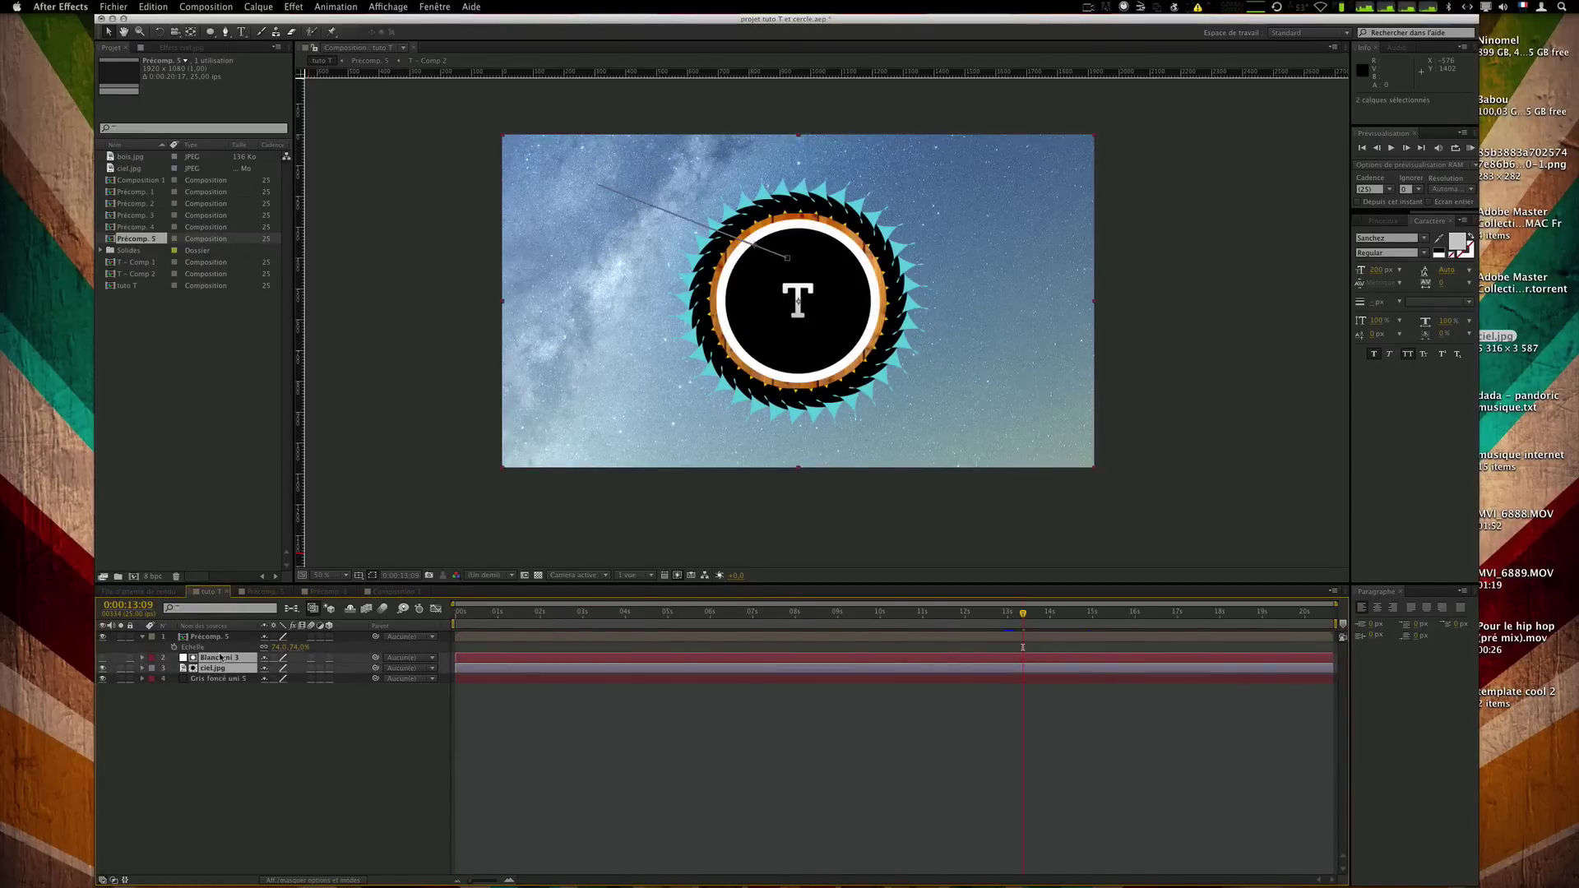
{"action": "key", "text": "u"}
{"action": "left_click_drag", "start_coordinate": [641, 658], "coordinate": [581, 660]}
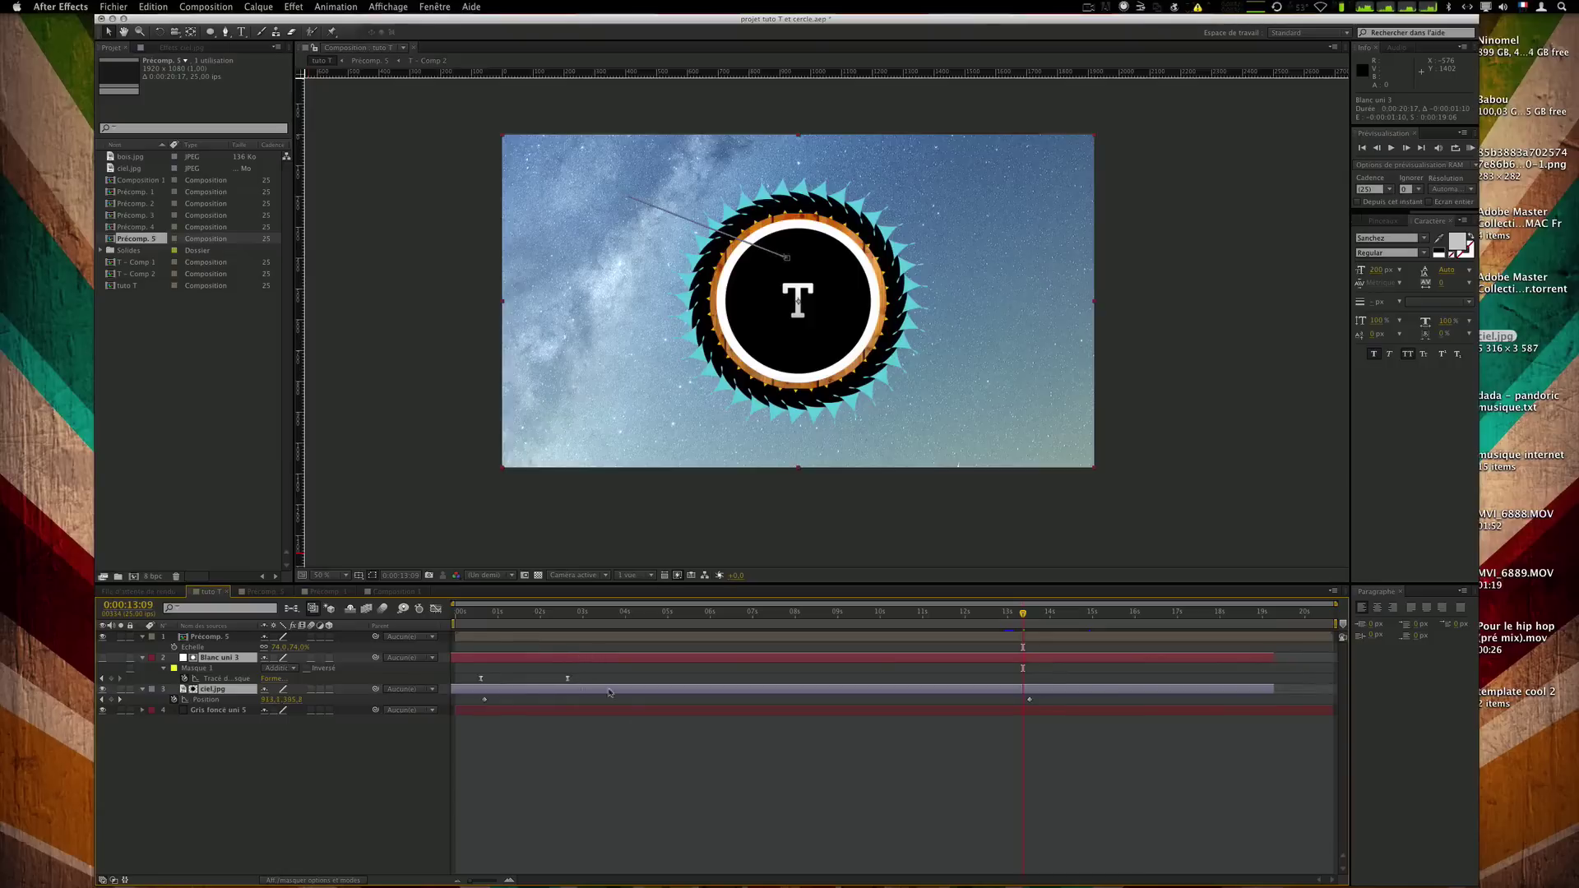
{"action": "left_click", "coordinate": [675, 751]}
{"action": "key", "text": "KP_0"}
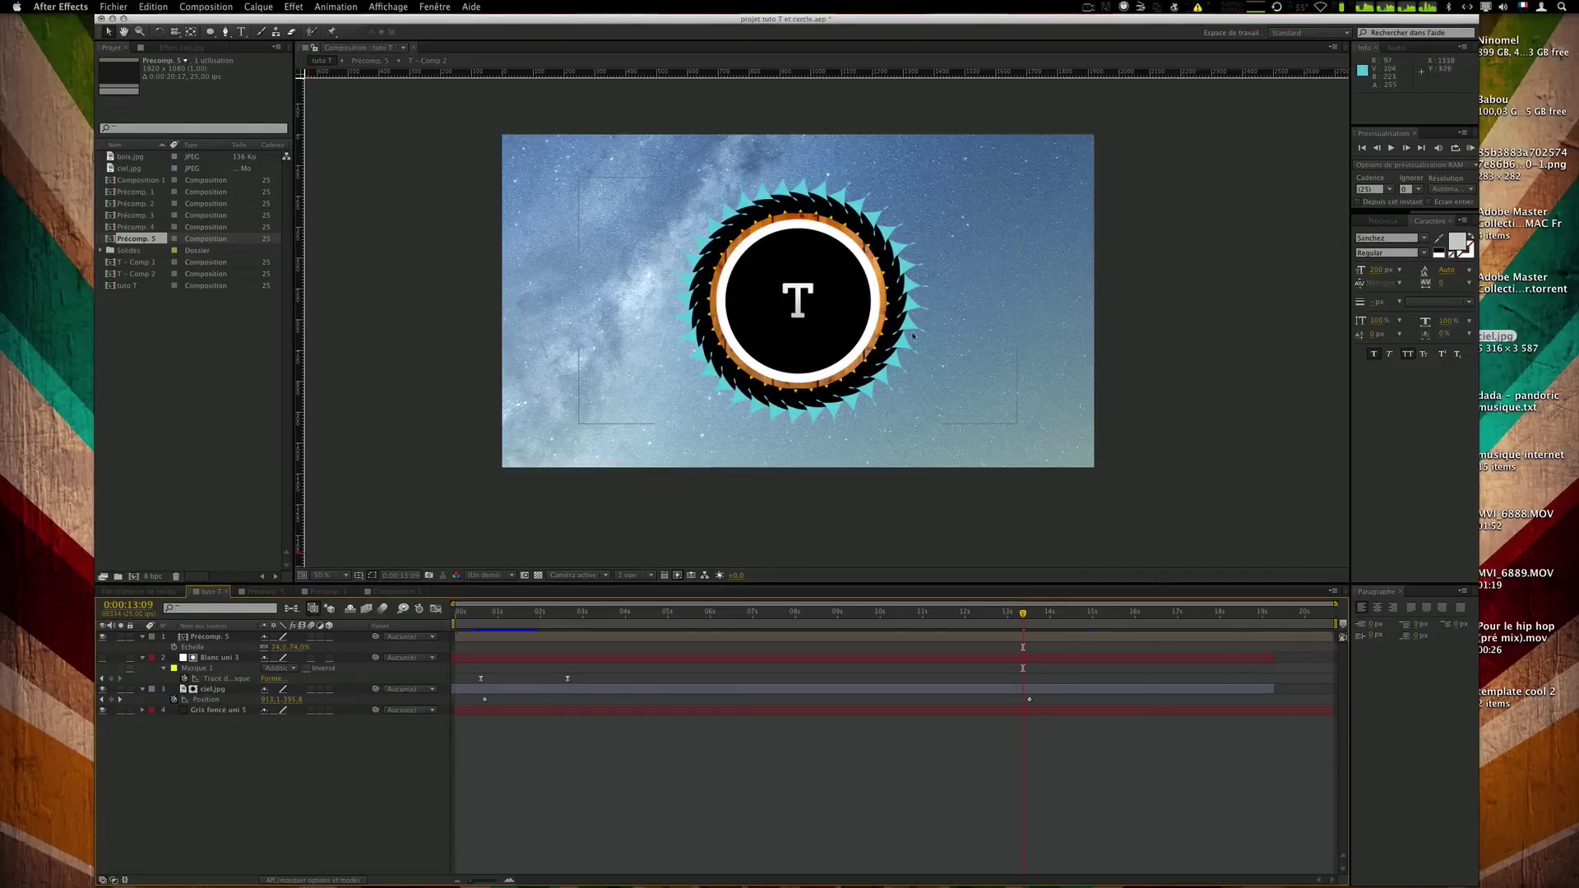
Find the Ombre portée effect by searching "ombre p" and apply it to Calque de forme 1 in Précomp. 5.
{"action": "left_click", "coordinate": [1385, 216]}
{"action": "left_click", "coordinate": [1386, 235]}
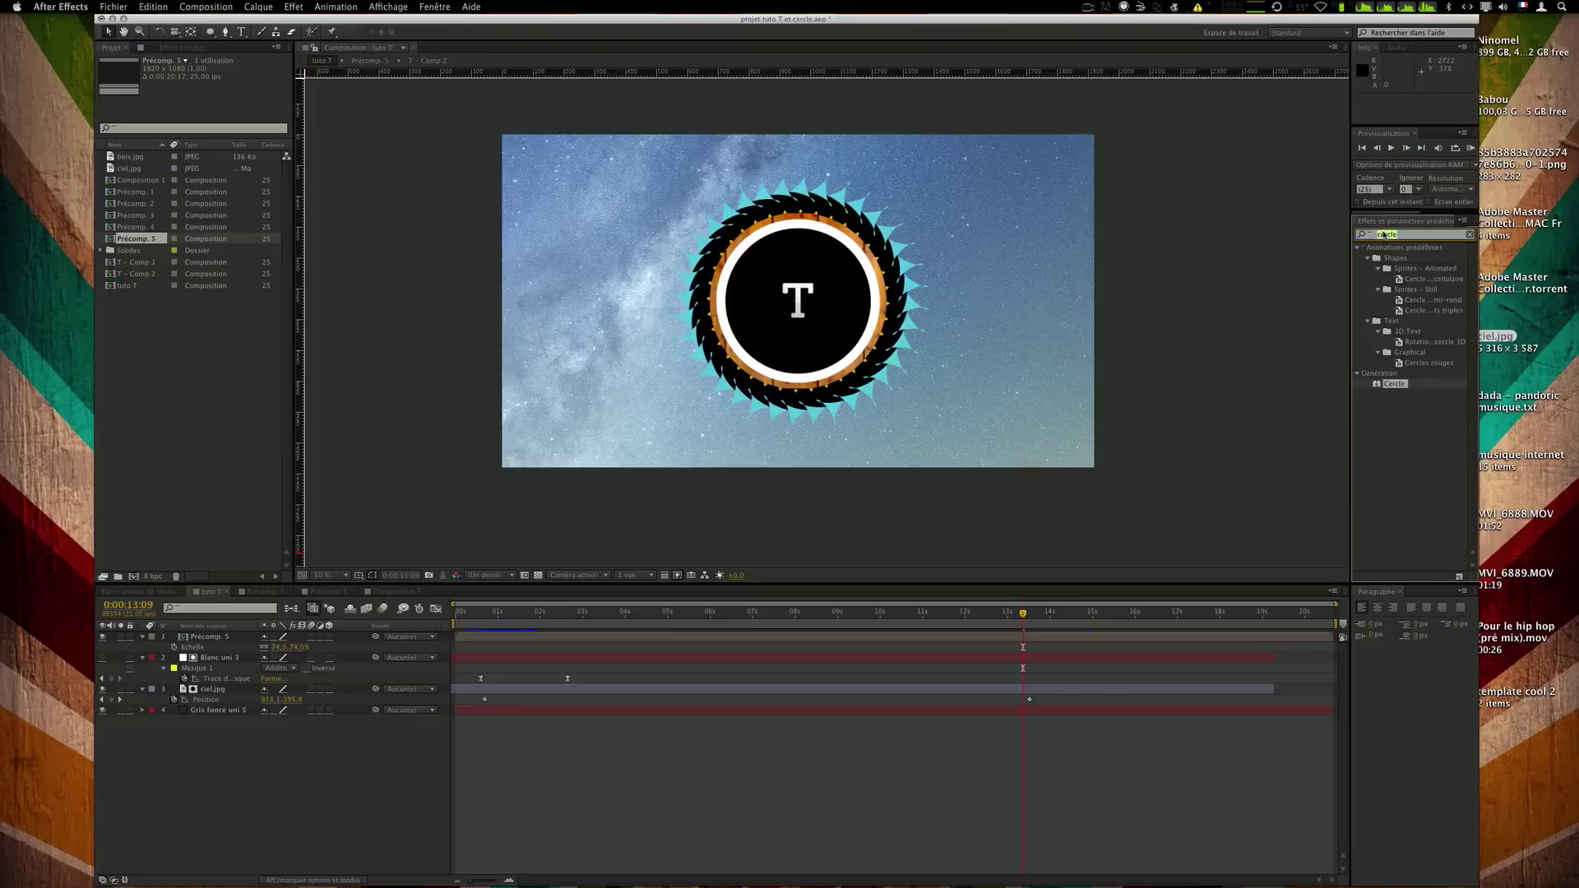
{"action": "type", "text": "ombre p"}
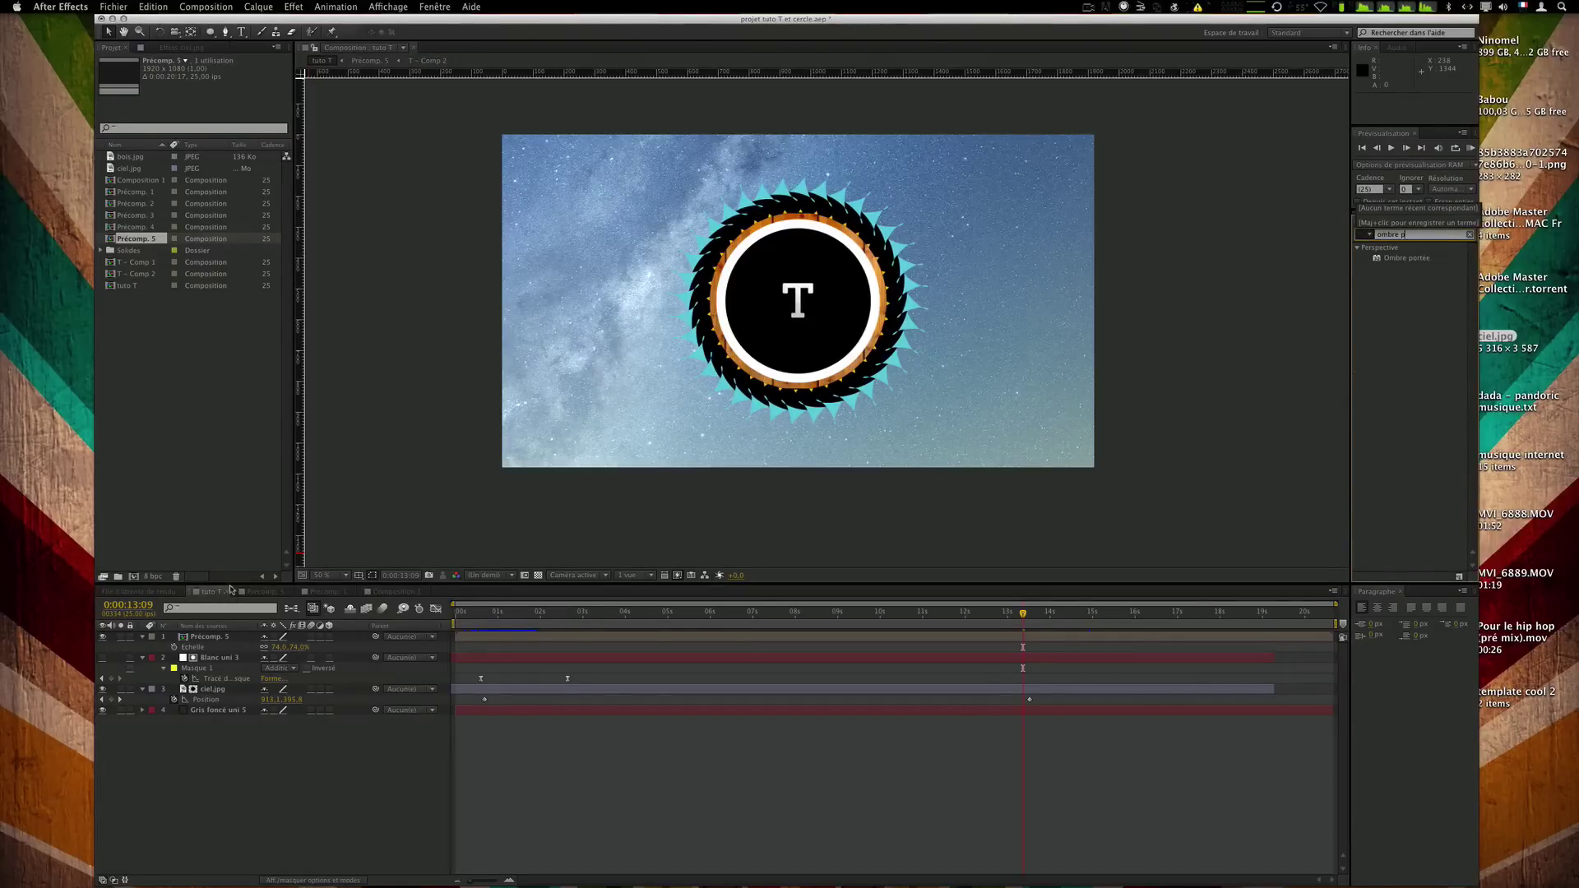
{"action": "left_click", "coordinate": [271, 592]}
{"action": "left_click", "coordinate": [1407, 262]}
{"action": "left_click_drag", "start_coordinate": [1415, 261], "coordinate": [1248, 261]}
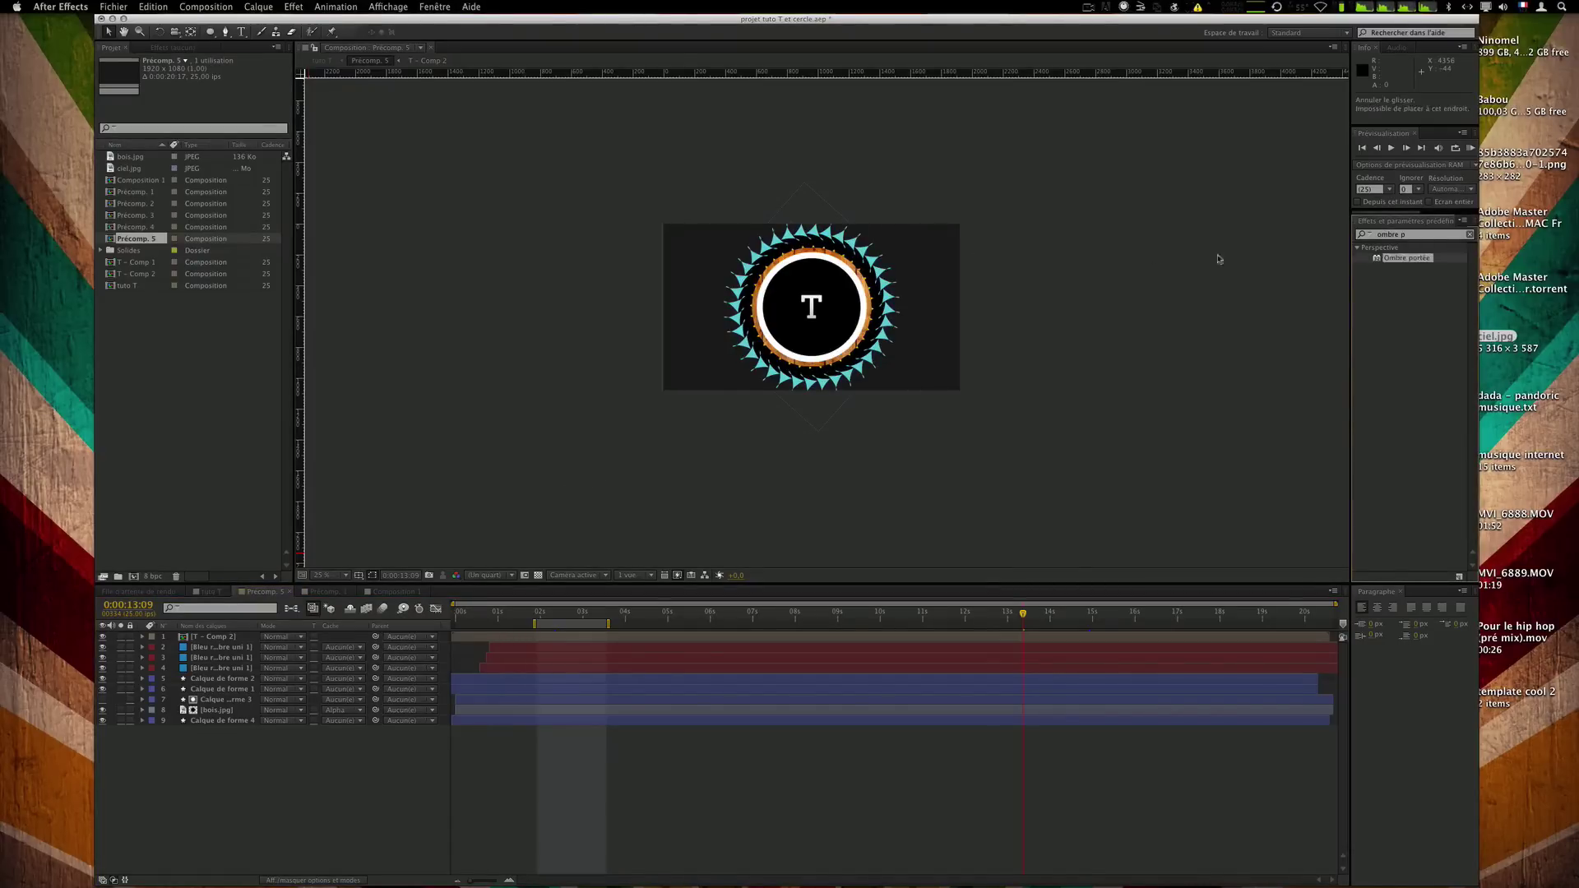
{"action": "left_click_drag", "start_coordinate": [610, 562], "coordinate": [212, 690]}
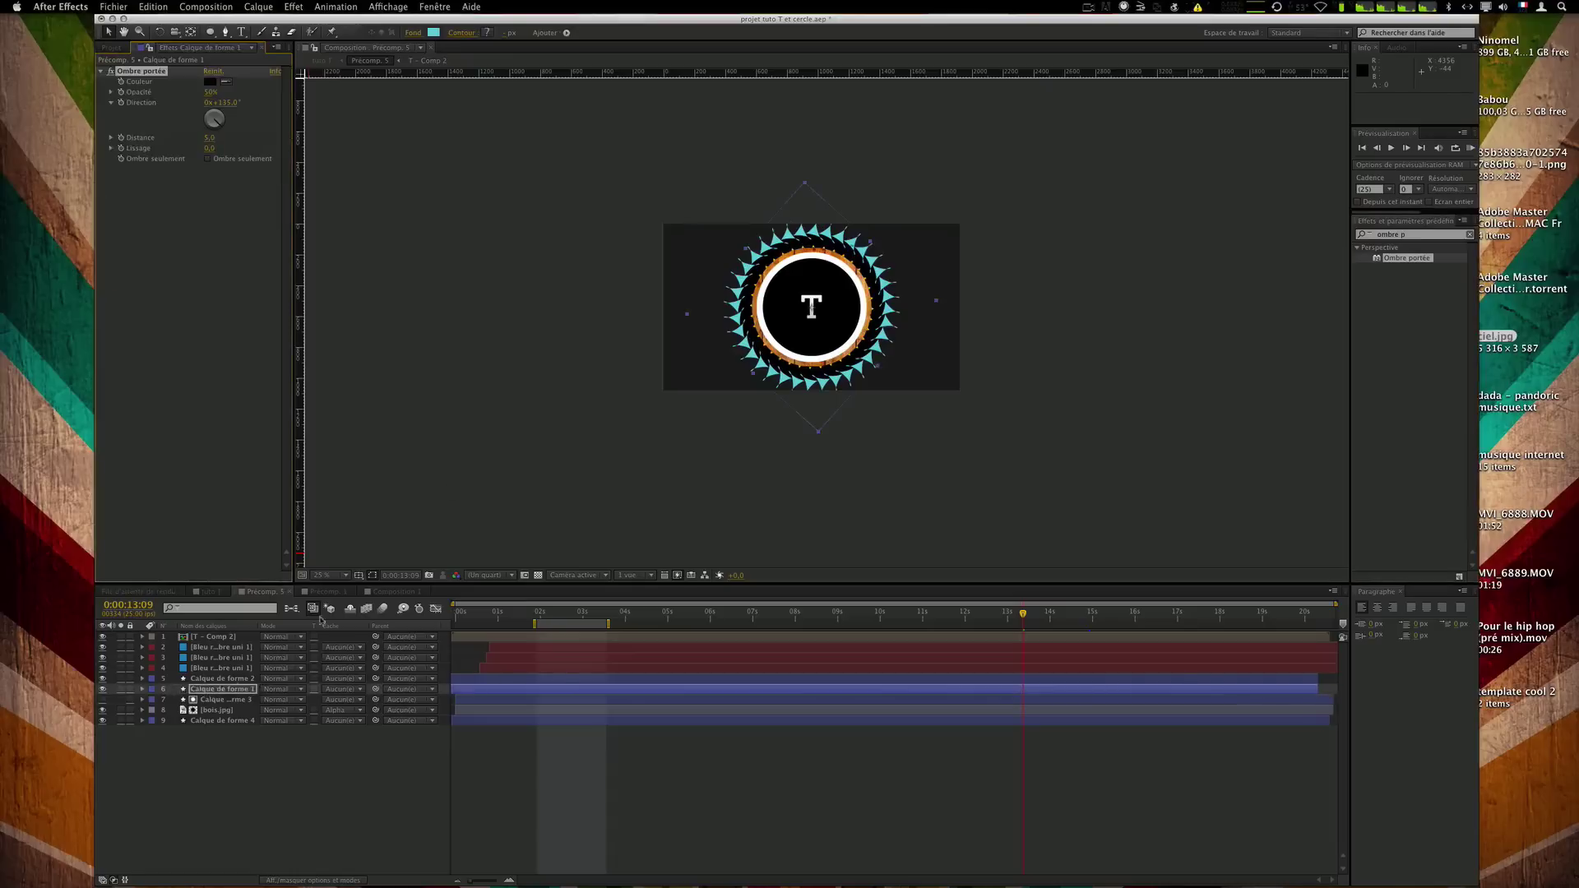
Set the Ombre portée on Calque de forme 1 to a Lissage of 30 and an Opacité of 75%.
{"action": "left_click", "coordinate": [210, 138]}
{"action": "key", "text": "Return"}
{"action": "left_click", "coordinate": [214, 149]}
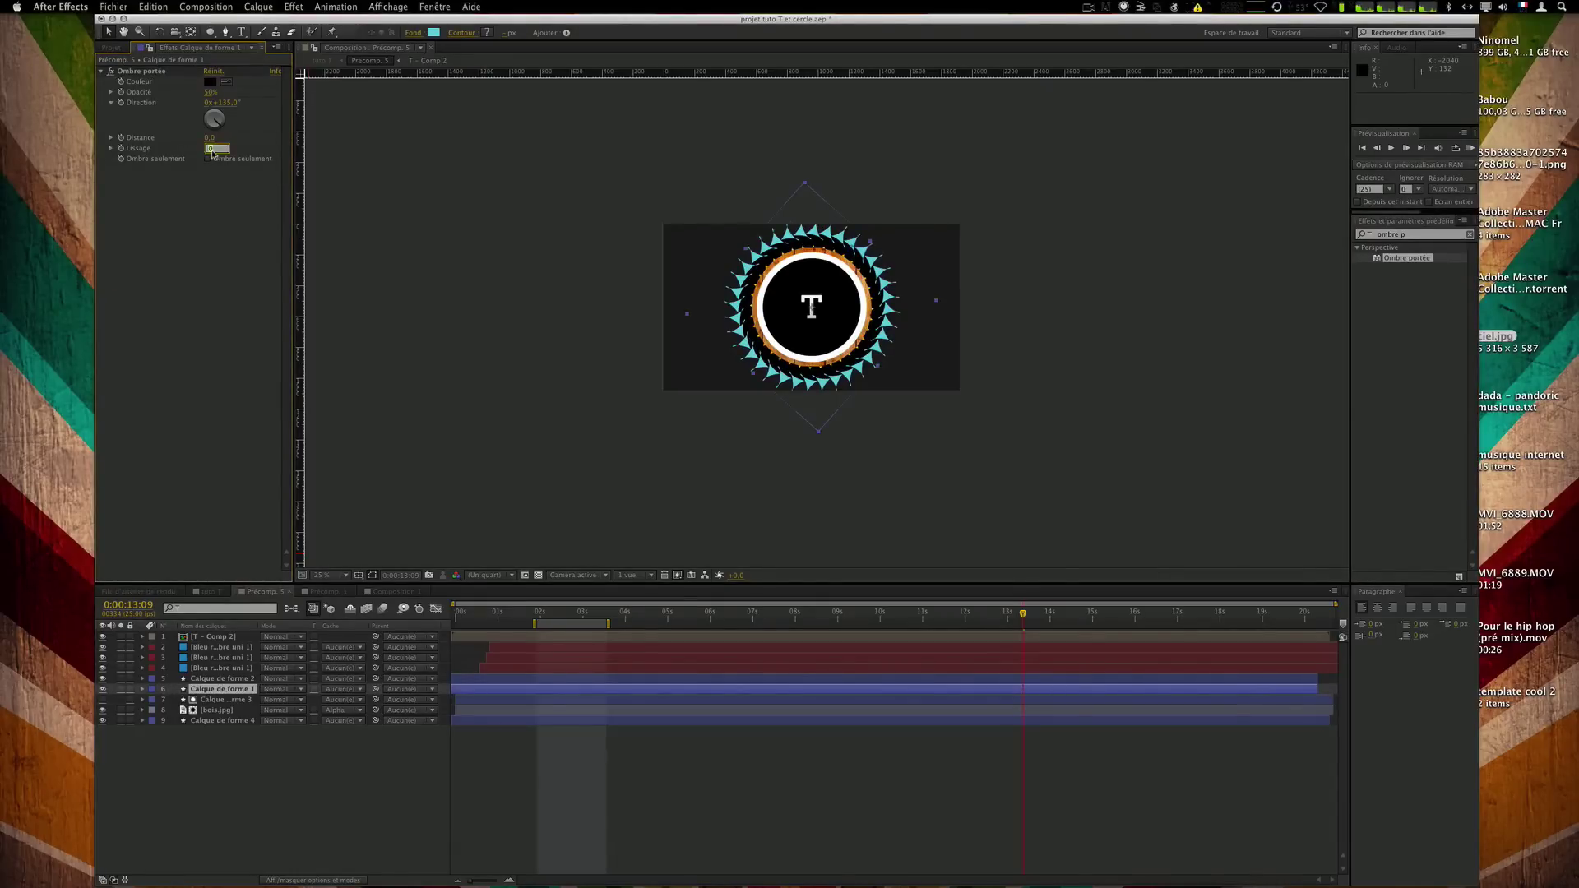
{"action": "type", "text": "30"}
{"action": "key", "text": "Return"}
{"action": "left_click", "coordinate": [208, 93]}
{"action": "type", "text": "75"}
{"action": "key", "text": "Return"}
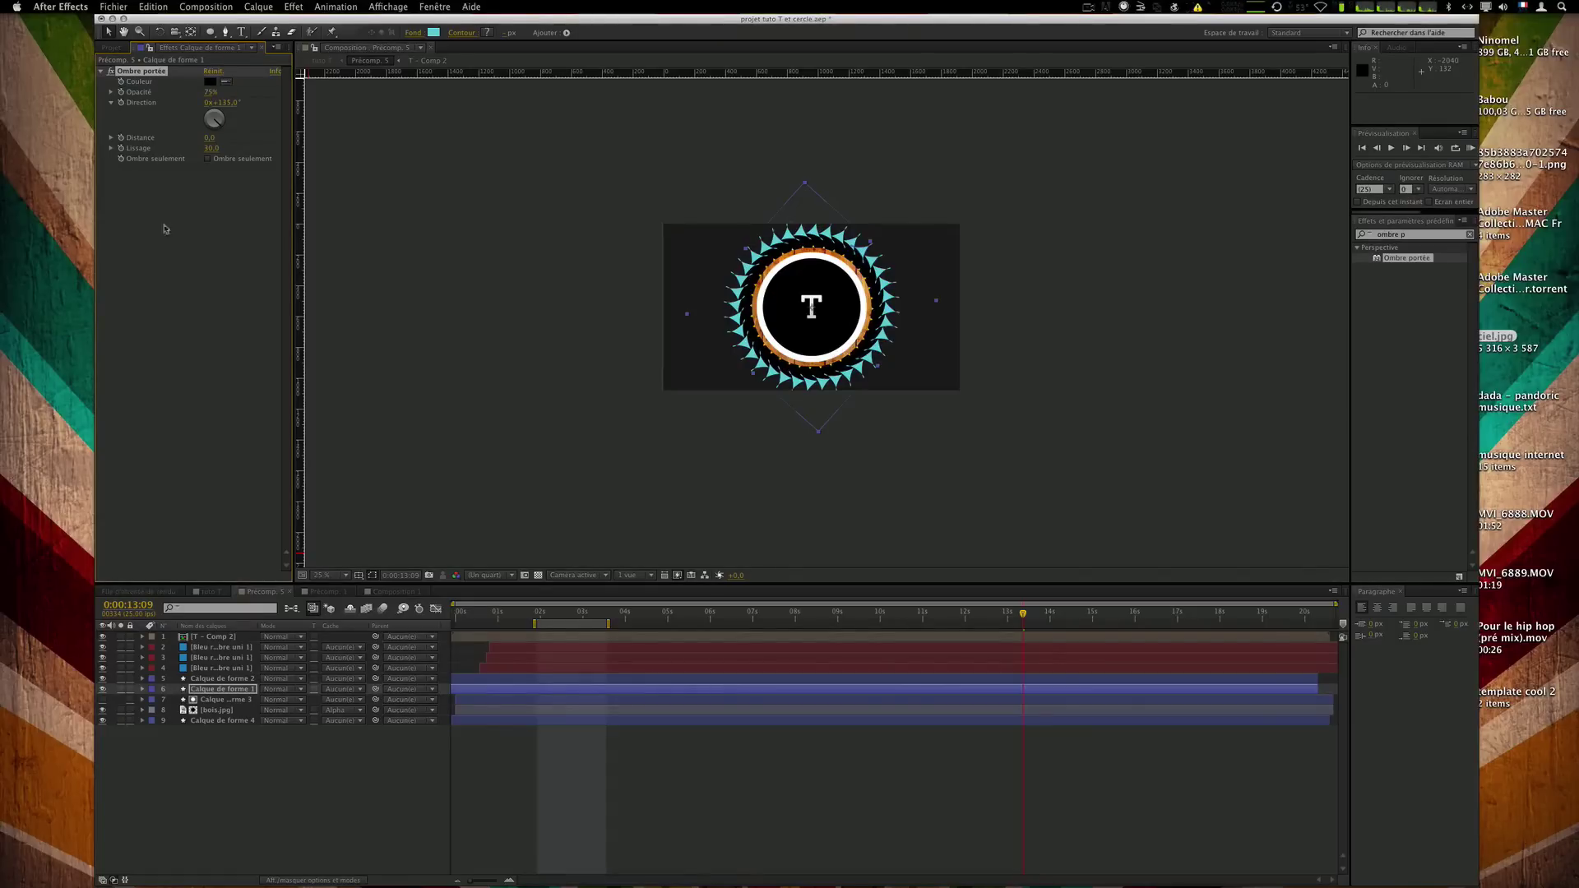
Check the shadow in the tuto T composition, readjust its Lissage in Précomp. 5, and preview tuto T.
{"action": "left_click", "coordinate": [217, 592]}
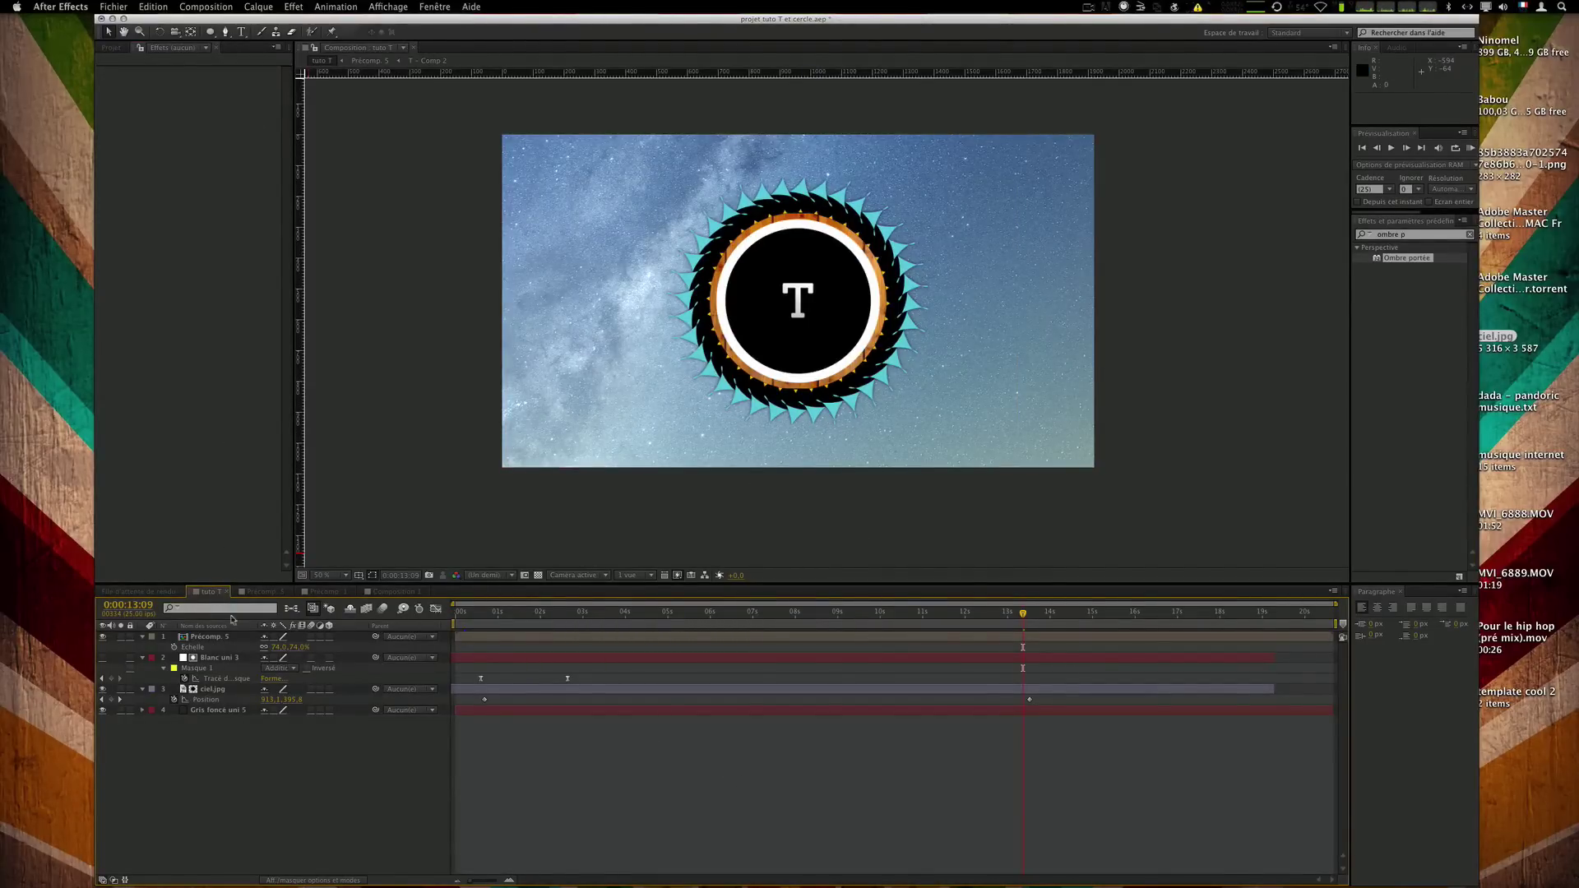
{"action": "left_click", "coordinate": [258, 592]}
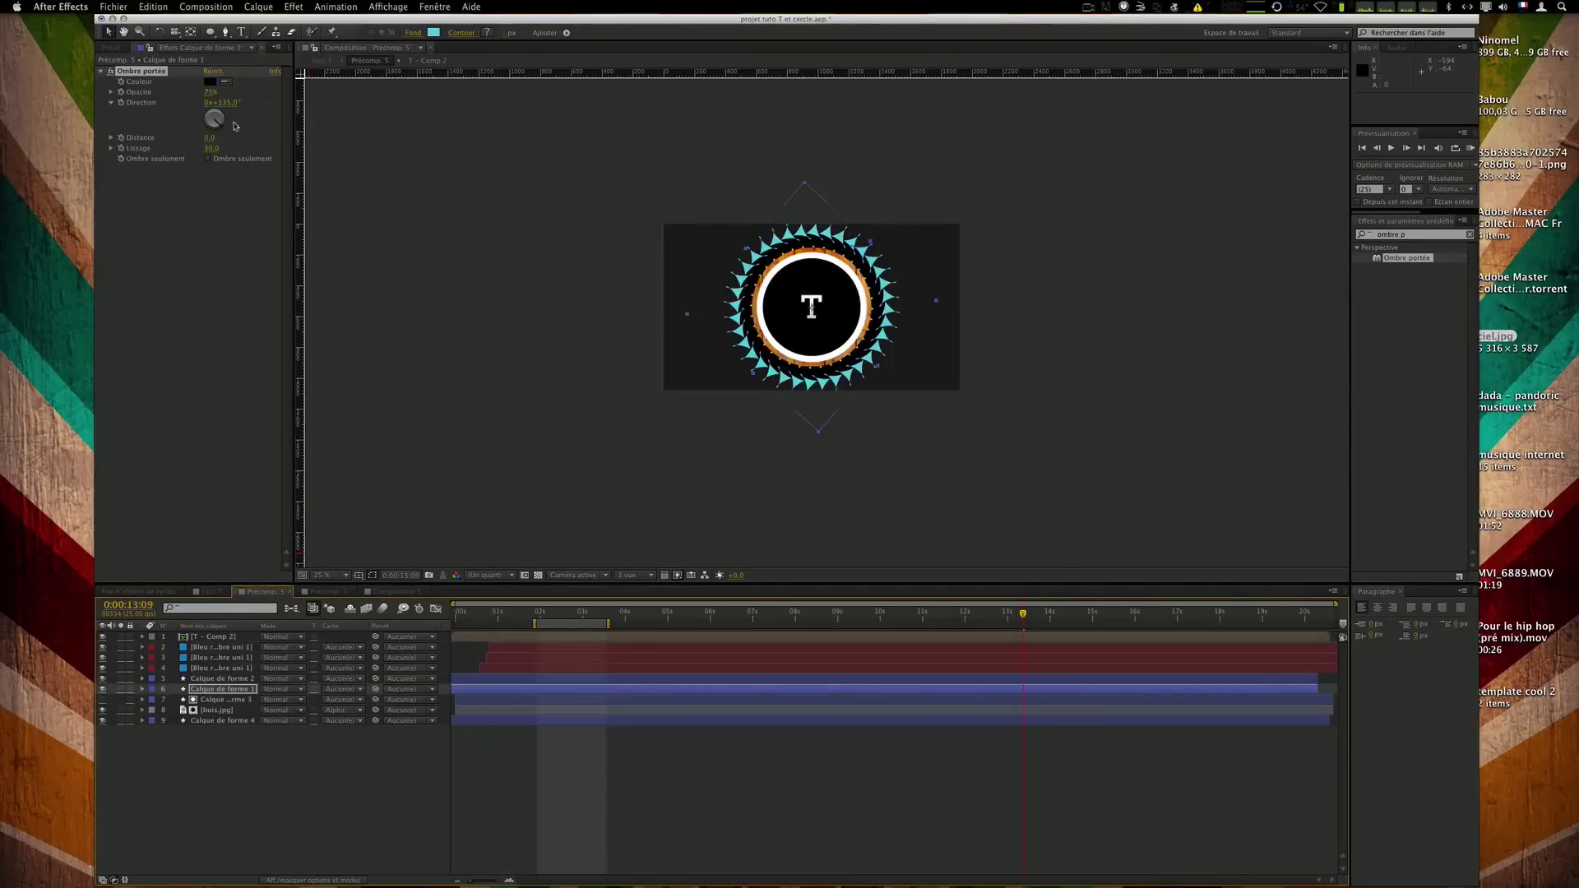
{"action": "left_click", "coordinate": [212, 149]}
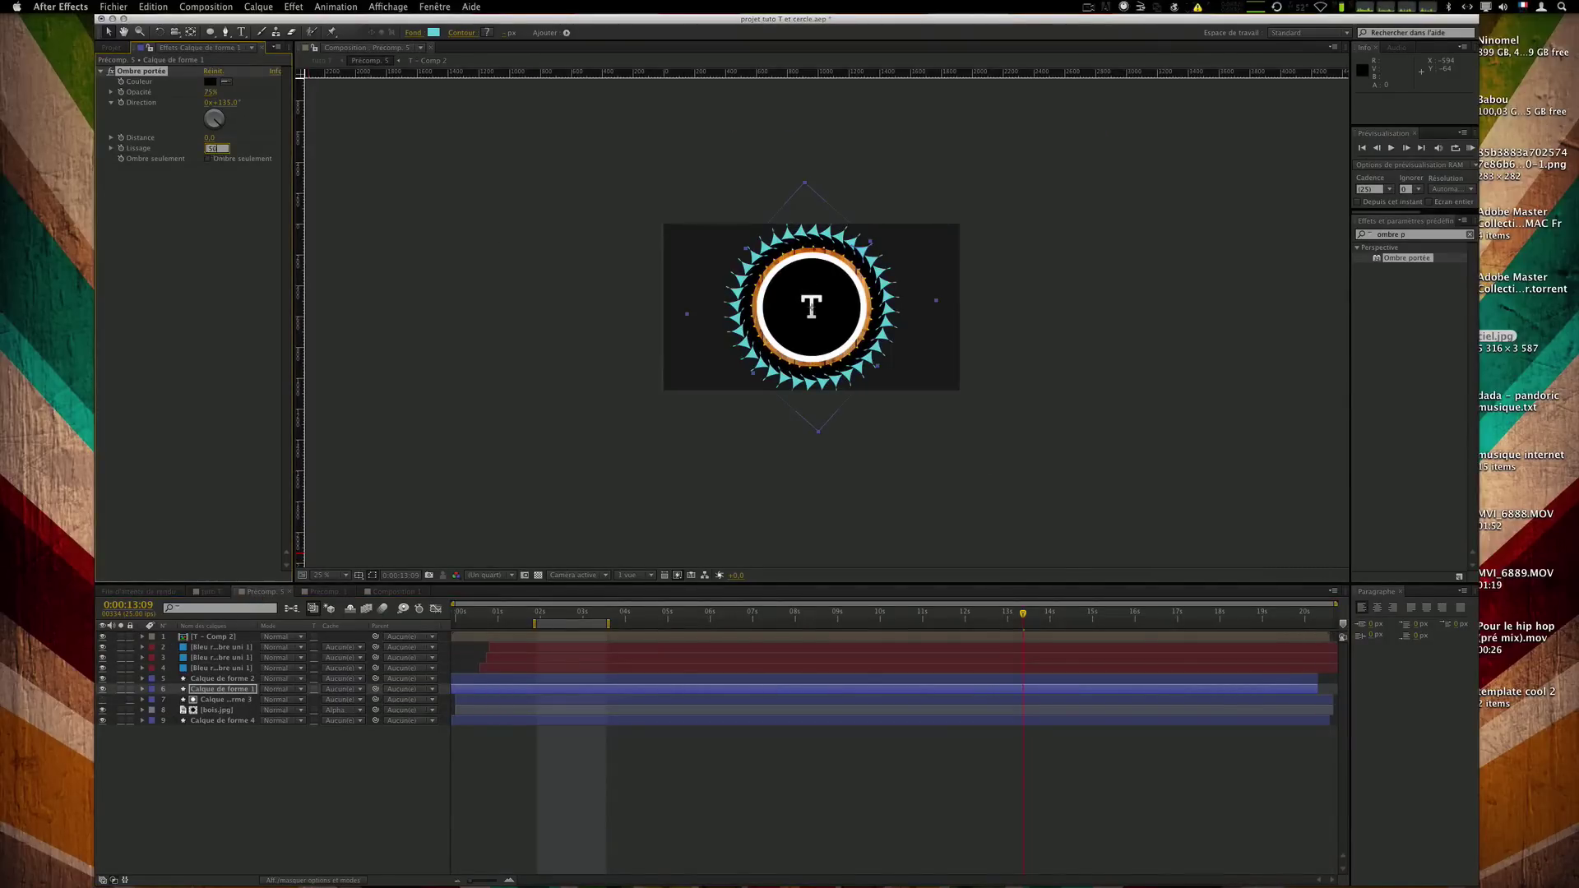
{"action": "left_click", "coordinate": [205, 591]}
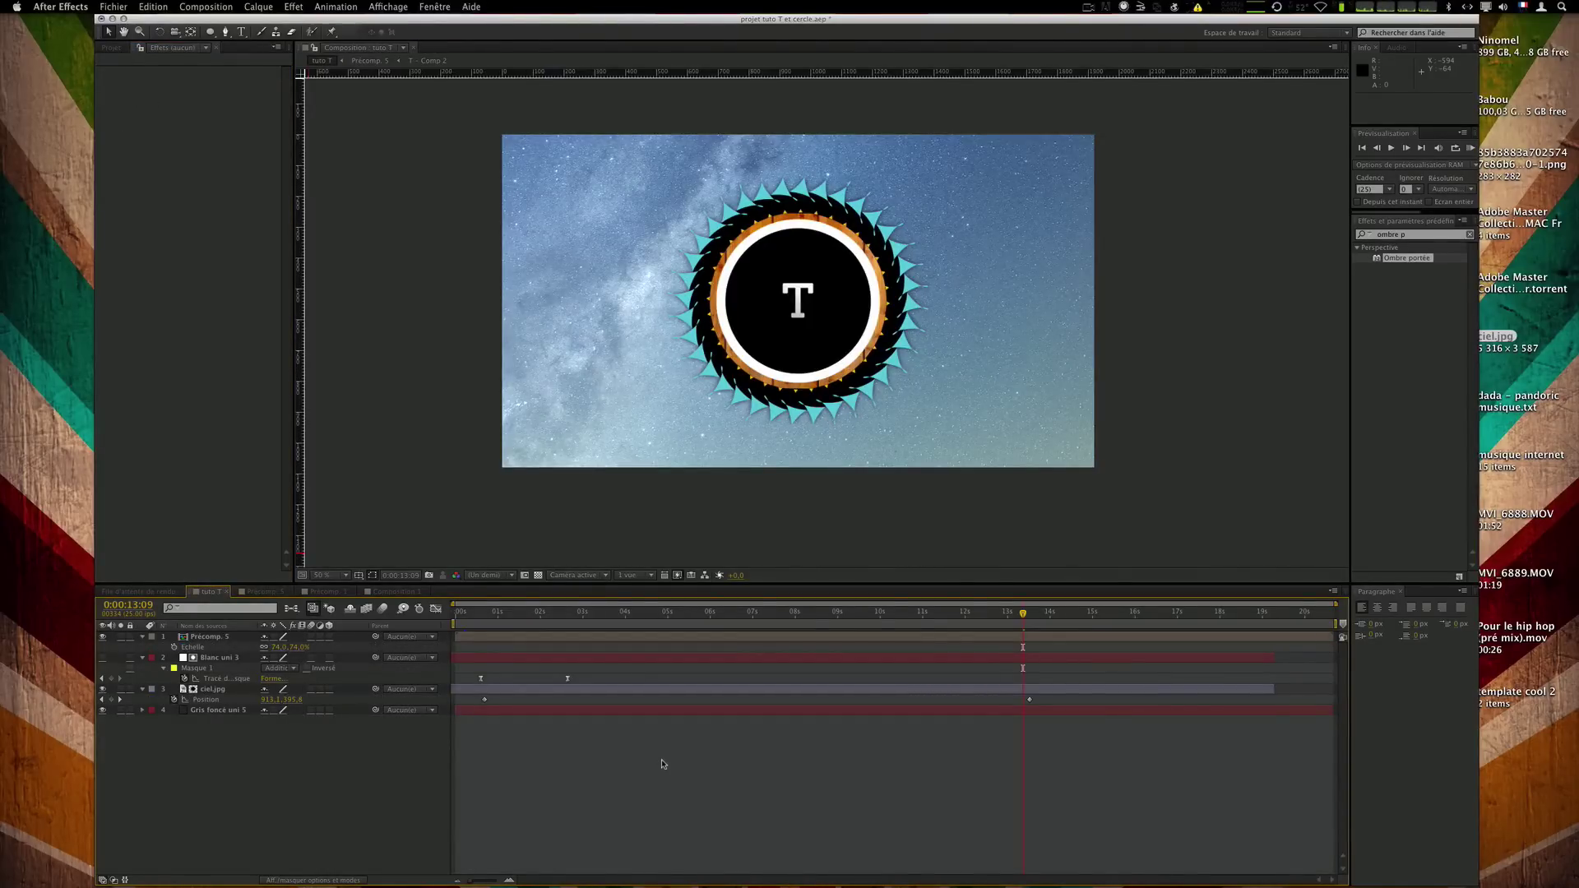
{"action": "key", "text": "KP_0"}
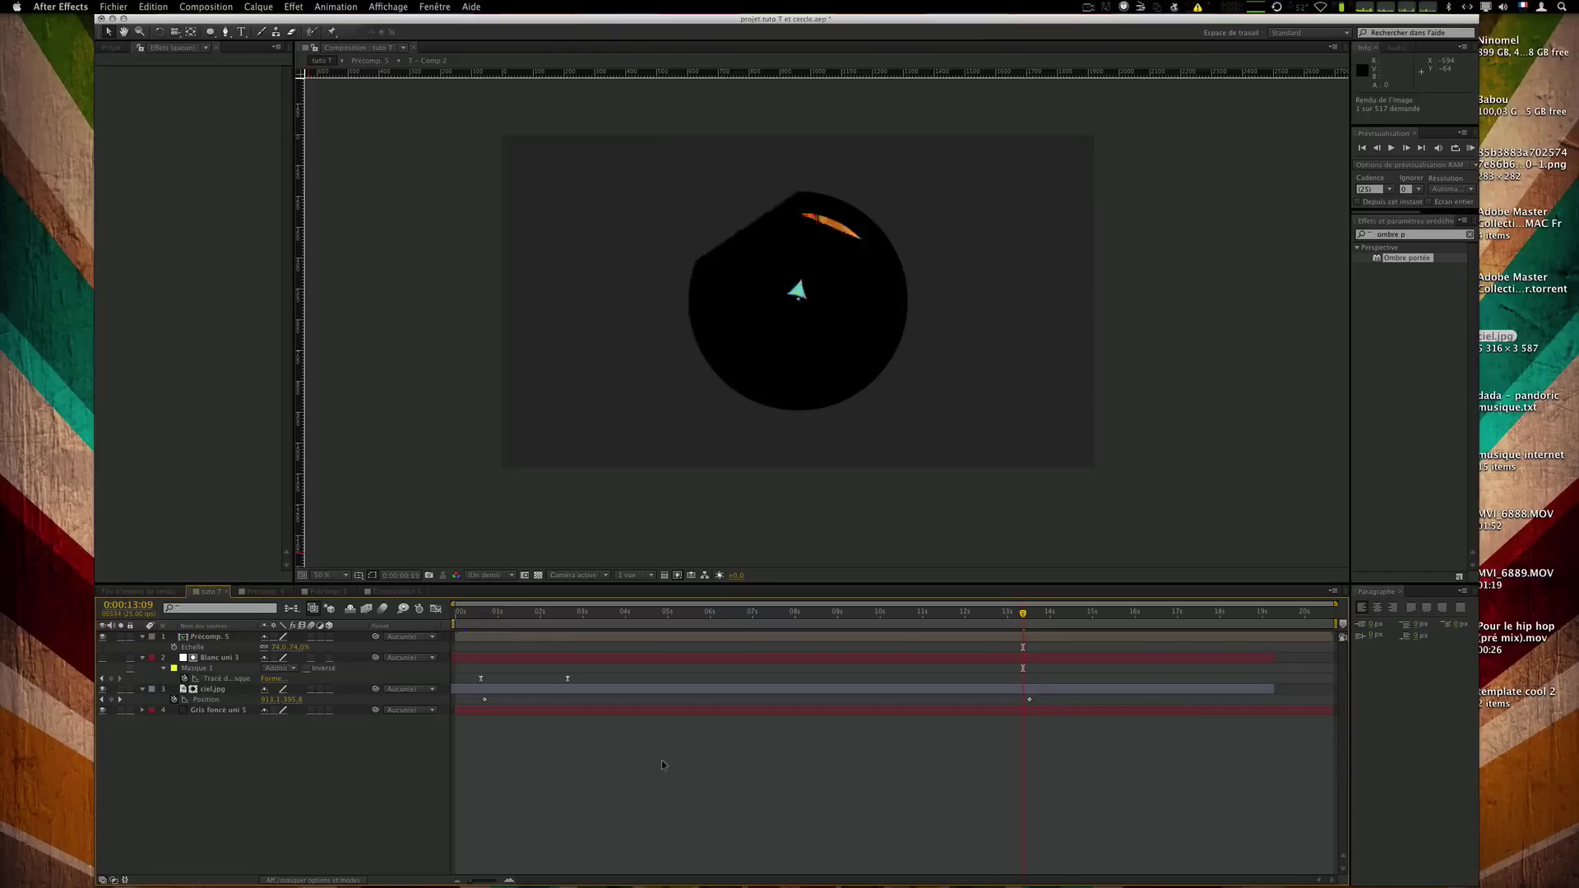
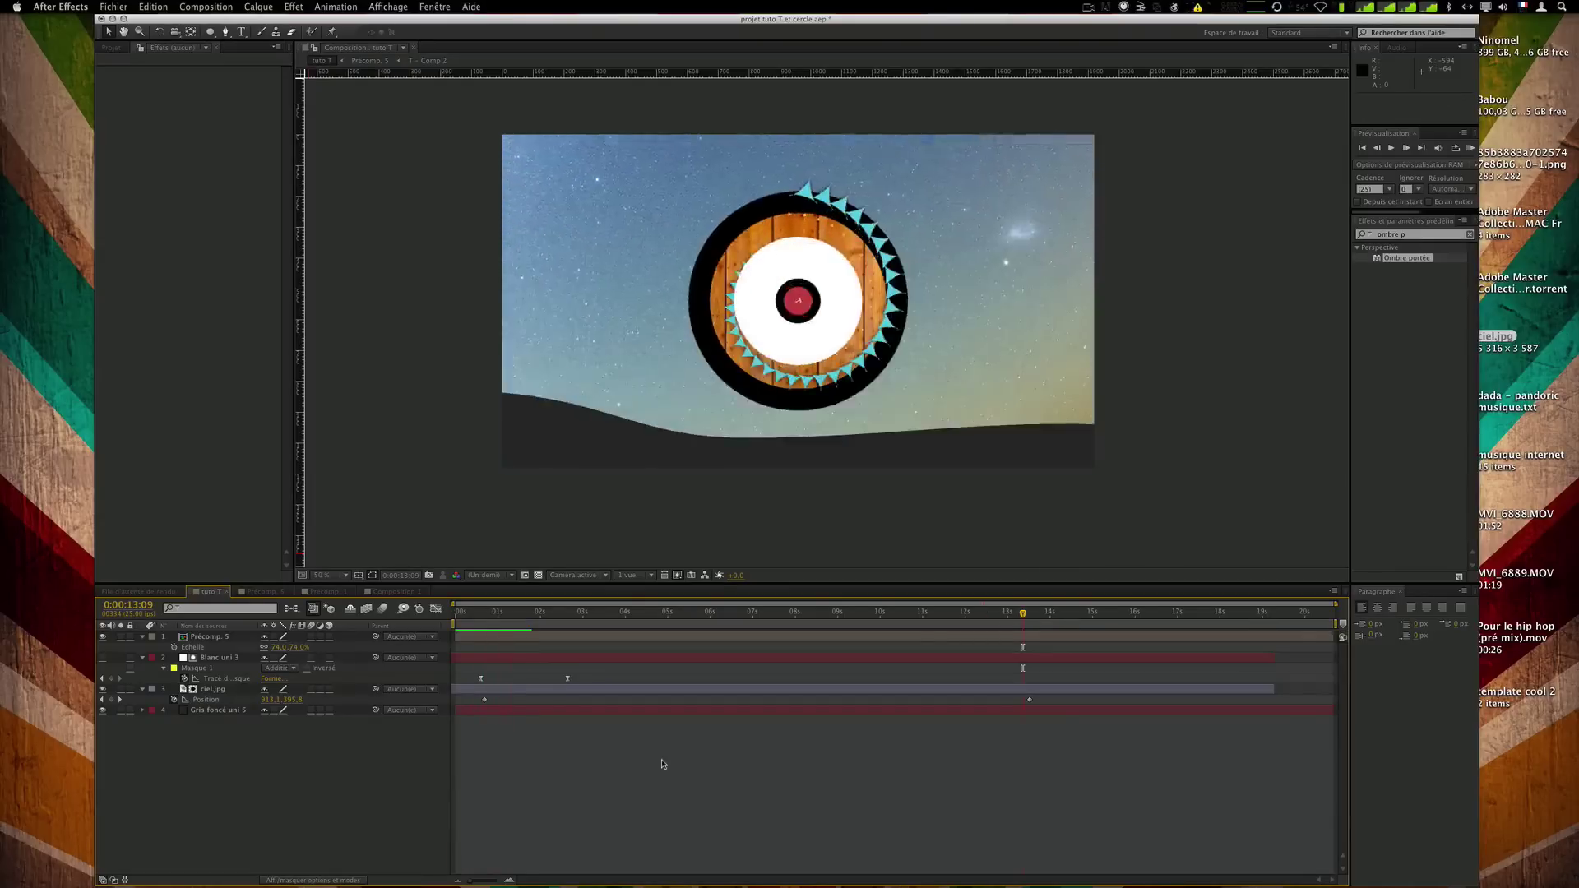
Move the time to 0:00:03:07 in tuto T and collapse the properties of all layers.
{"action": "left_click", "coordinate": [469, 613]}
{"action": "left_click_drag", "start_coordinate": [469, 613], "coordinate": [595, 617]}
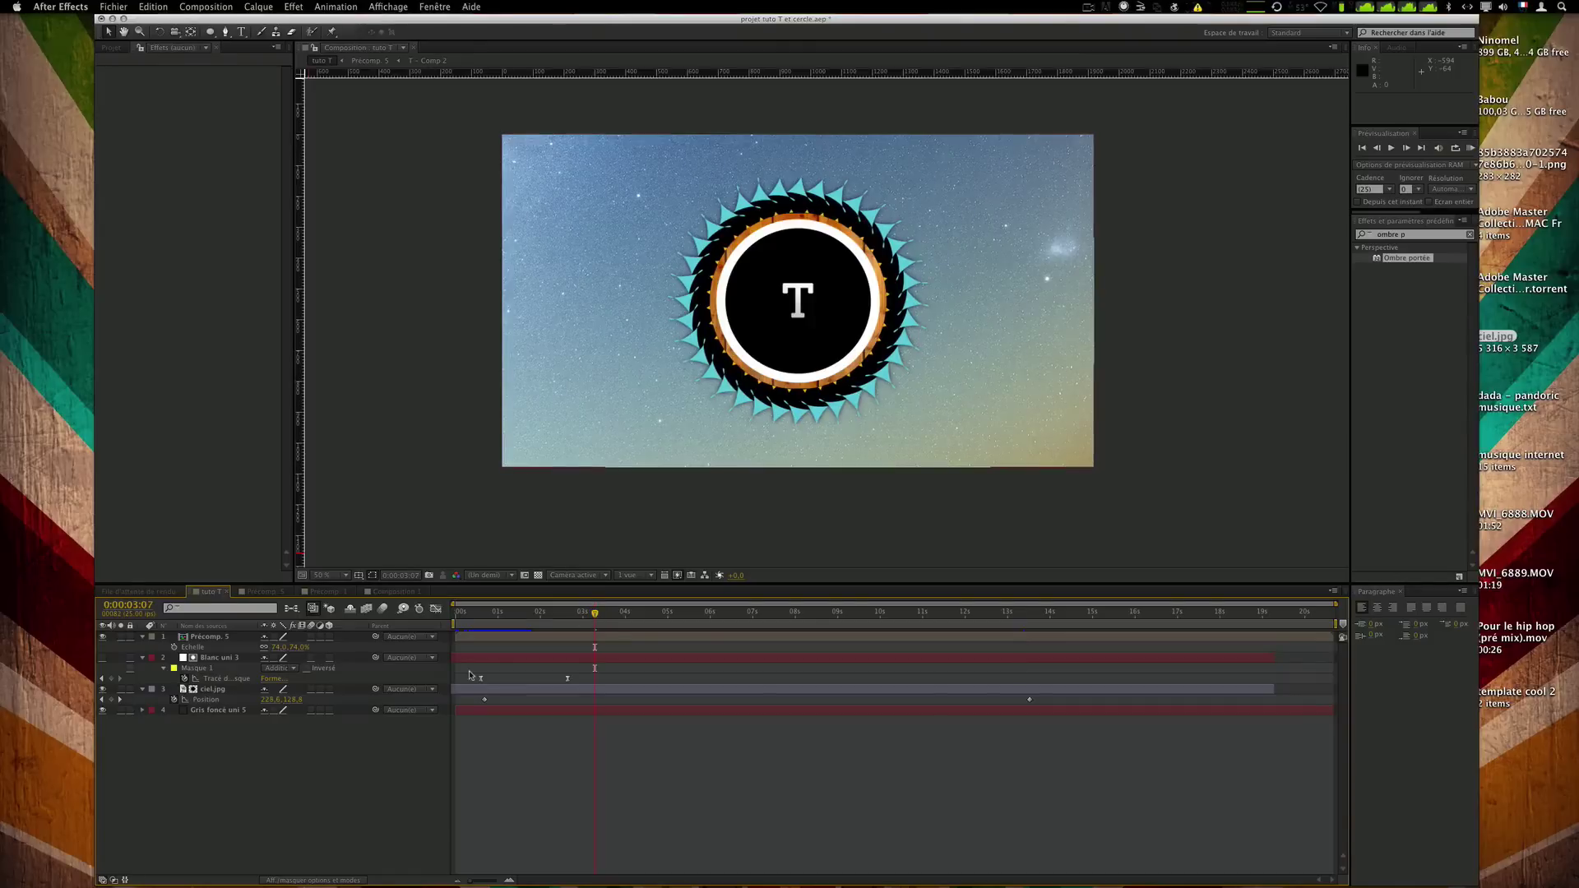
{"action": "key", "text": "super+a"}
{"action": "key", "text": "u"}
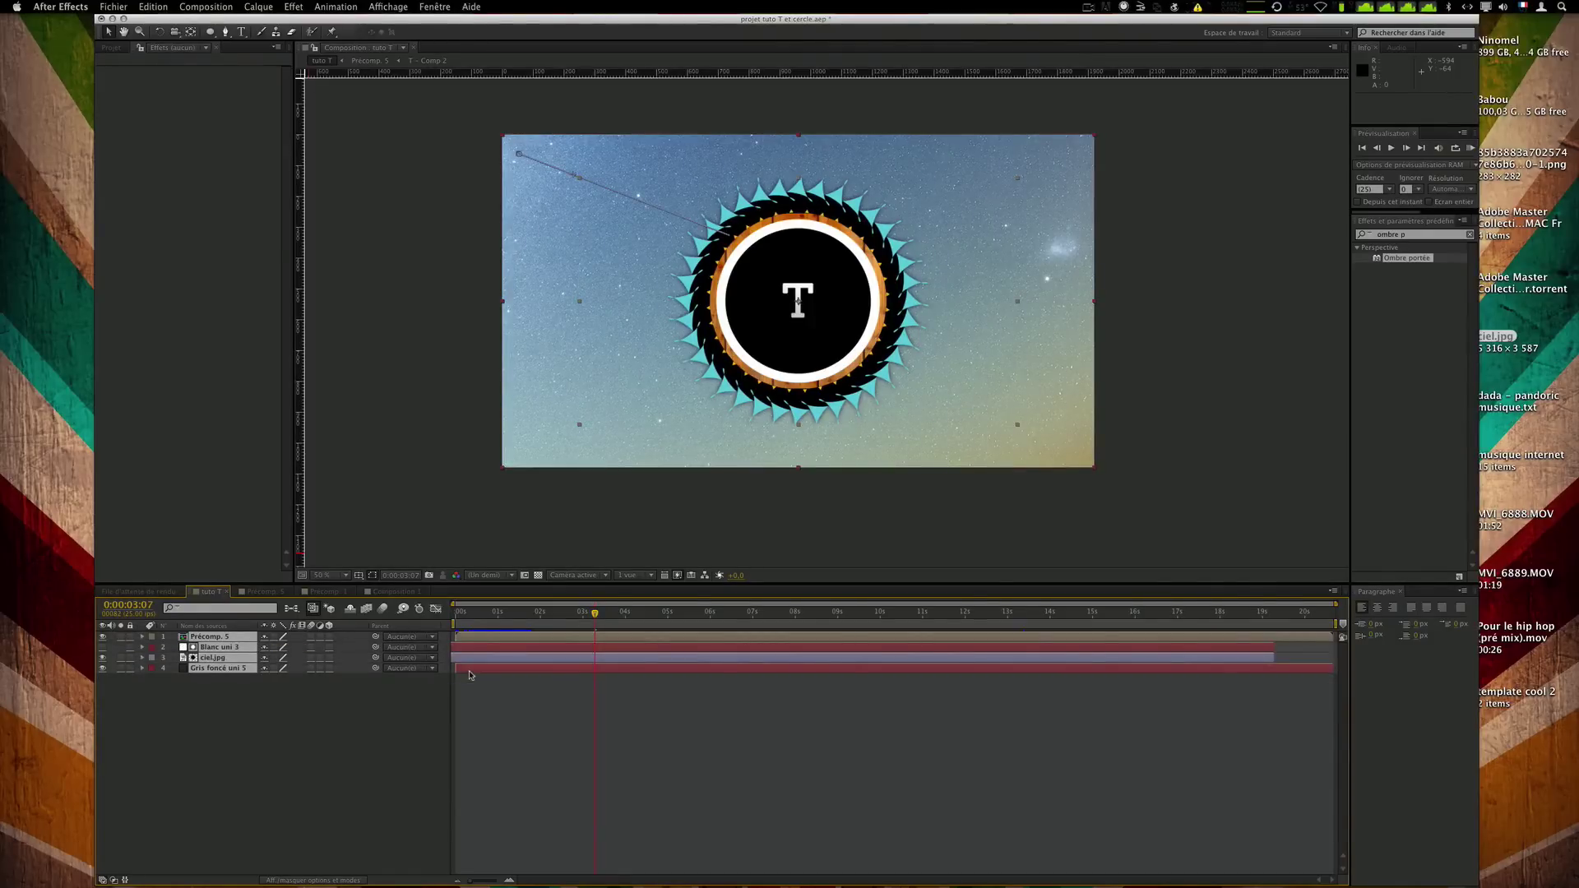
{"action": "left_click", "coordinate": [470, 676]}
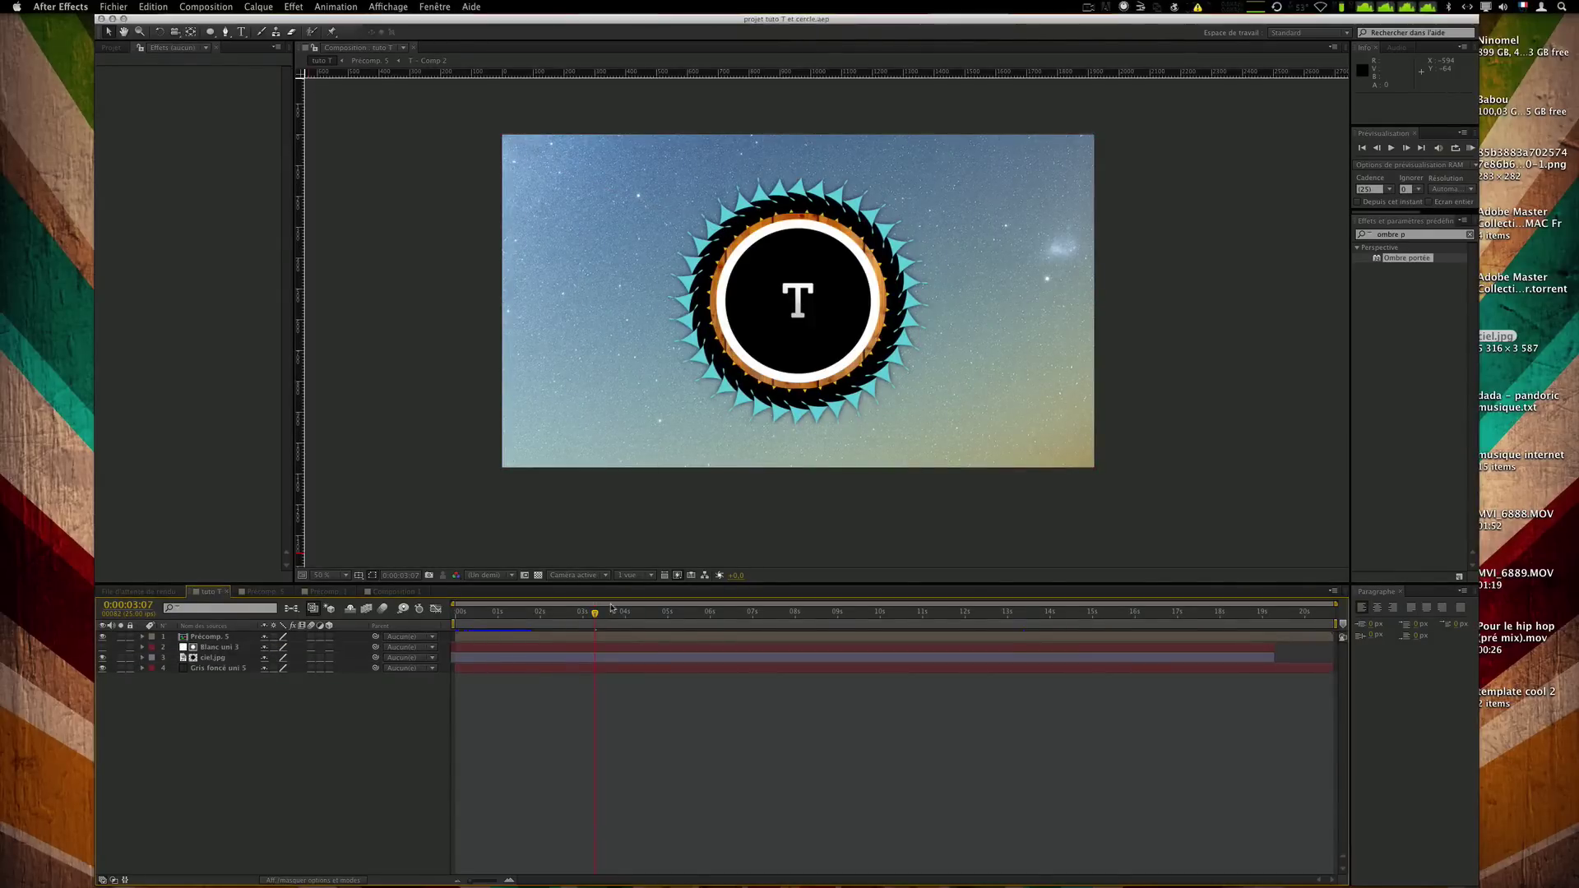
Animate the Échelle of Précomp. 5 with a keyframe at 0:00:03:07 and a 0% keyframe at 0:00:04:20.
{"action": "left_click", "coordinate": [213, 657]}
{"action": "left_click", "coordinate": [210, 637]}
{"action": "key", "text": "s"}
{"action": "left_click", "coordinate": [173, 648]}
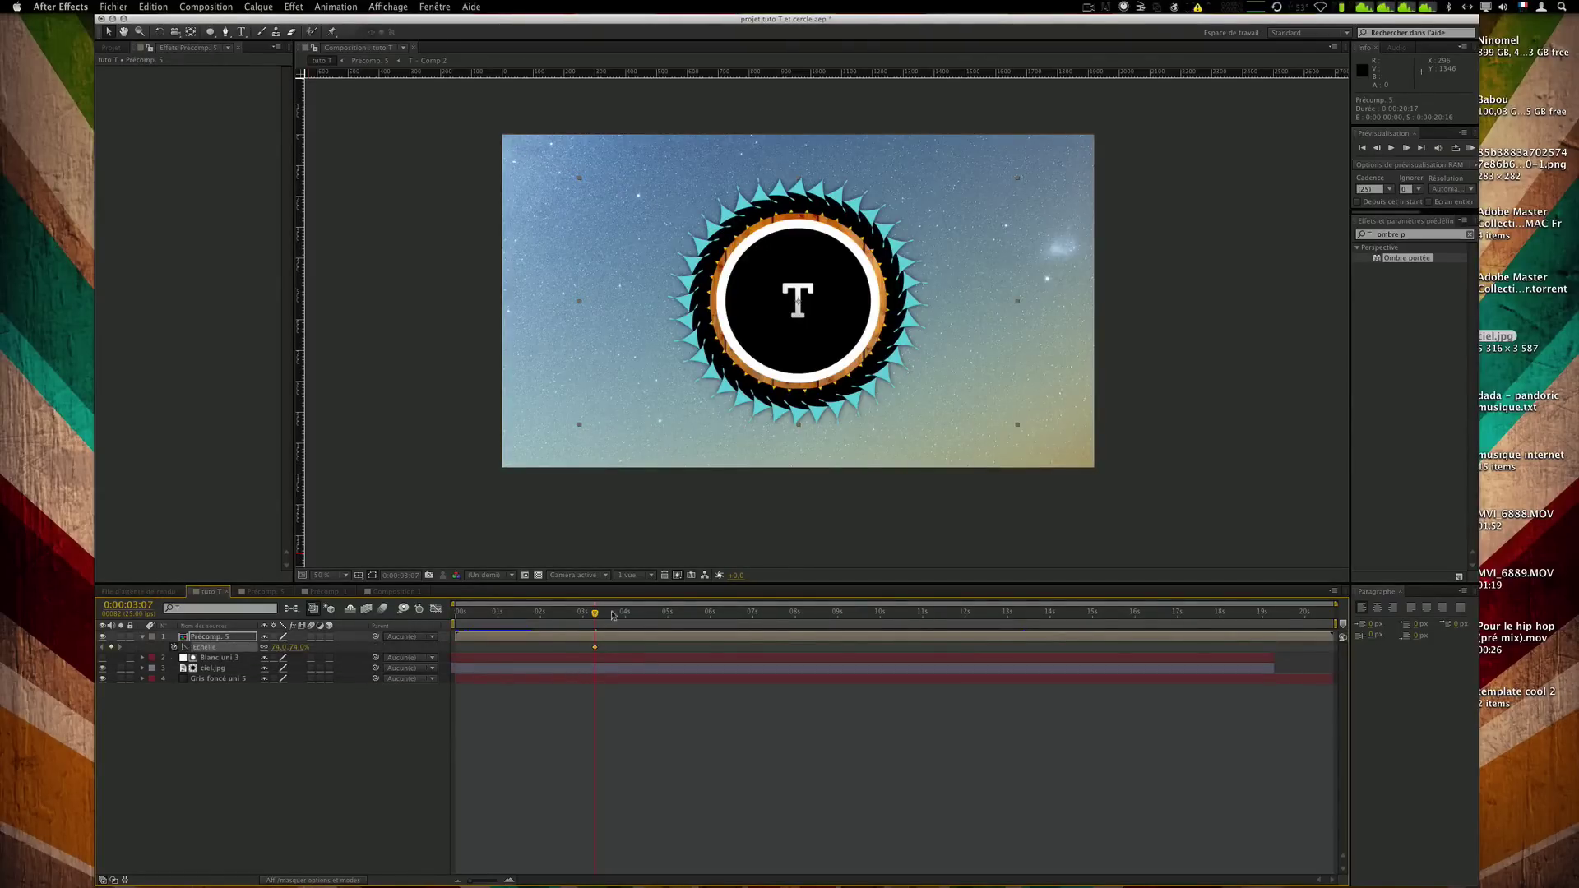
{"action": "left_click_drag", "start_coordinate": [612, 615], "coordinate": [662, 617]}
{"action": "left_click_drag", "start_coordinate": [295, 648], "coordinate": [256, 649]}
{"action": "left_click", "coordinate": [293, 649]}
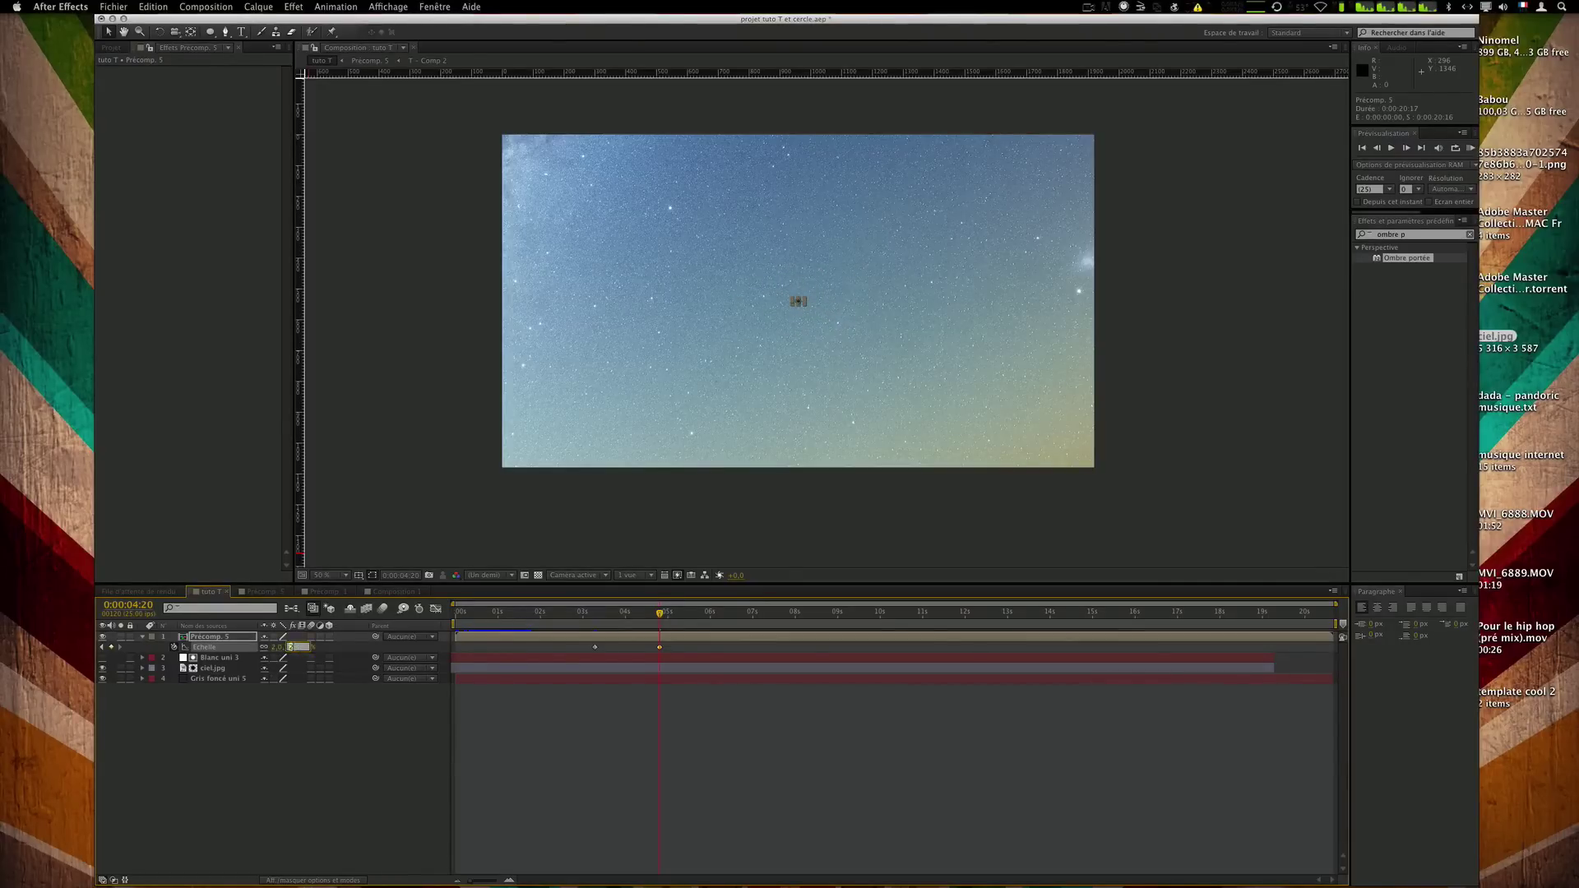
{"action": "type", "text": "0"}
{"action": "key", "text": "Return"}
Animate the Rotation of Précomp. 5 from 0° at 0:00:03:07 to 44° at 0:00:04:20.
{"action": "key", "text": "r"}
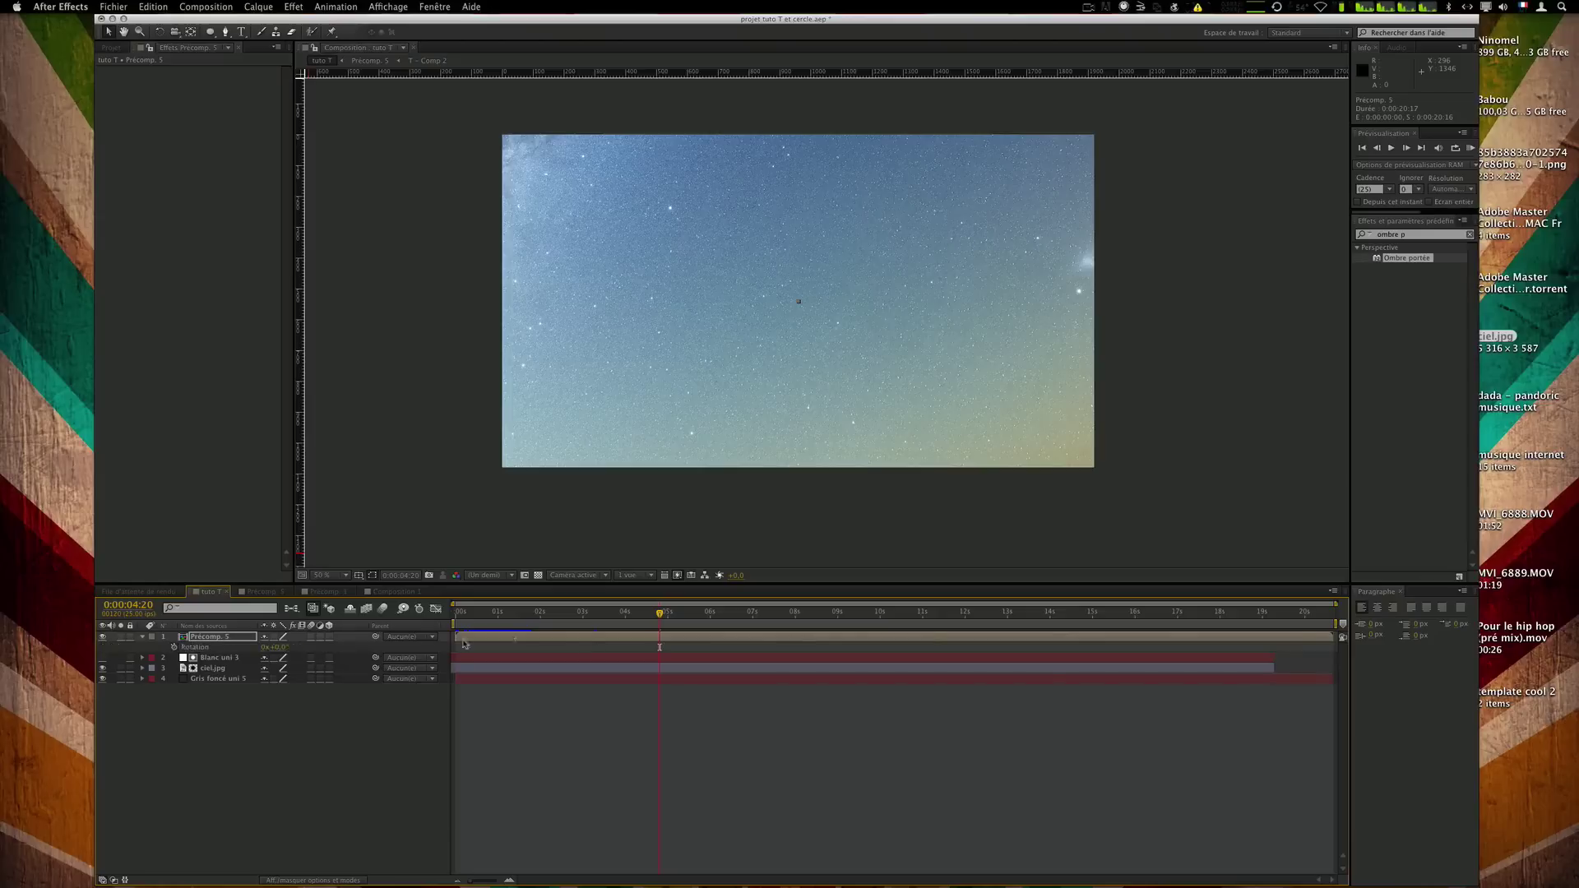
{"action": "left_click", "coordinate": [172, 648]}
{"action": "key", "text": "shift+s"}
{"action": "left_click", "coordinate": [592, 618]}
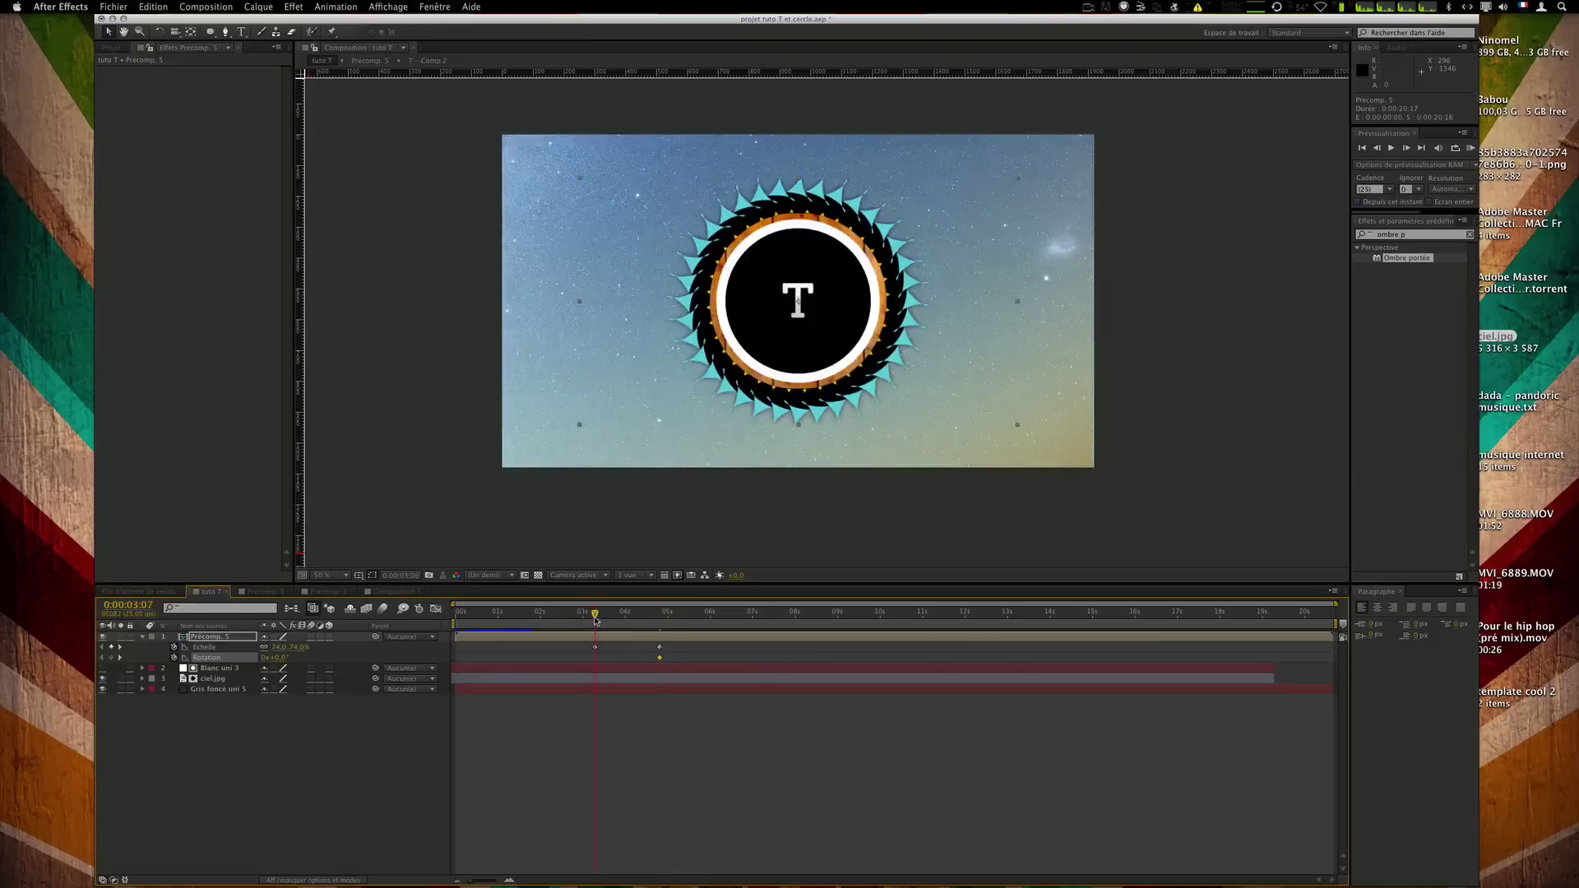
{"action": "left_click_drag", "start_coordinate": [659, 658], "coordinate": [595, 658]}
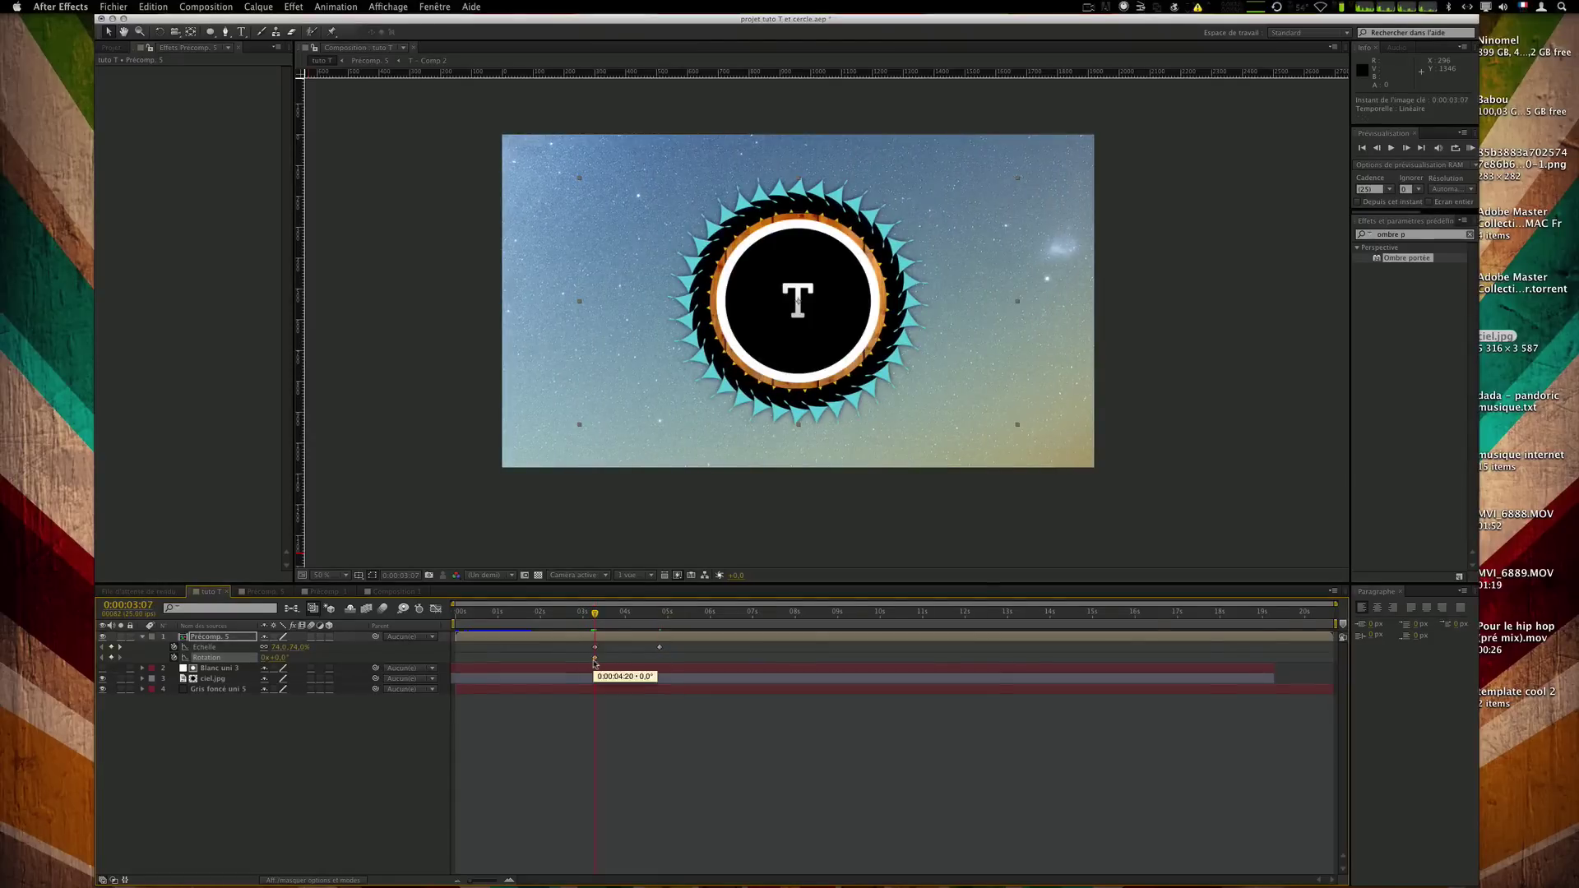
{"action": "left_click", "coordinate": [654, 613]}
{"action": "left_click_drag", "start_coordinate": [655, 613], "coordinate": [661, 612]}
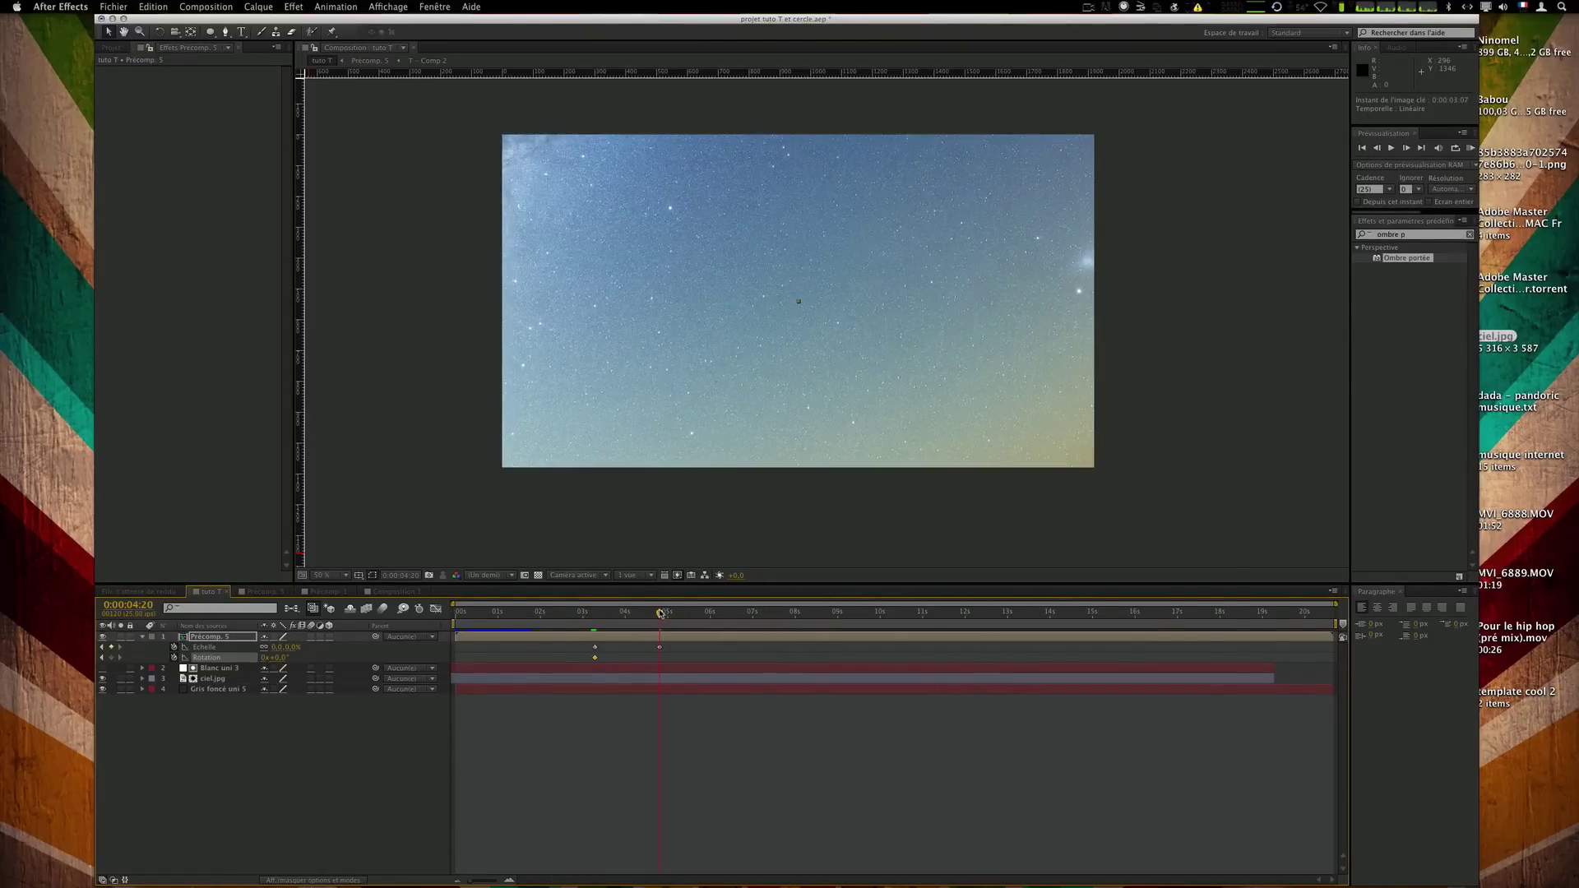
{"action": "left_click", "coordinate": [557, 721]}
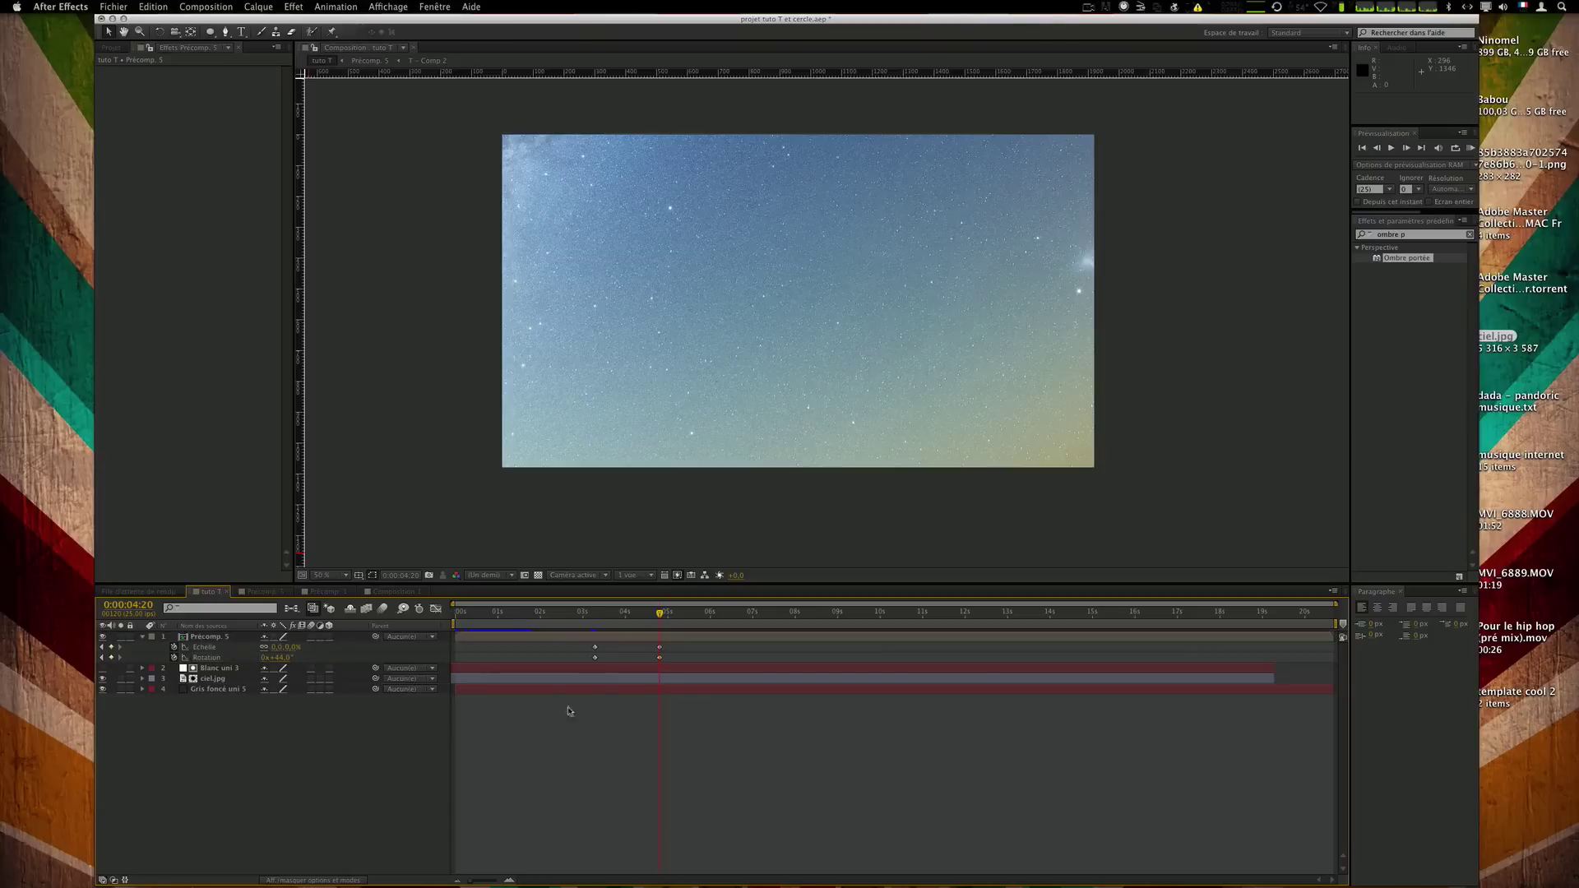
Apply easy ease to the Échelle and Rotation keyframes of Précomp. 5 in the graph editor.
{"action": "left_click_drag", "start_coordinate": [589, 645], "coordinate": [682, 664]}
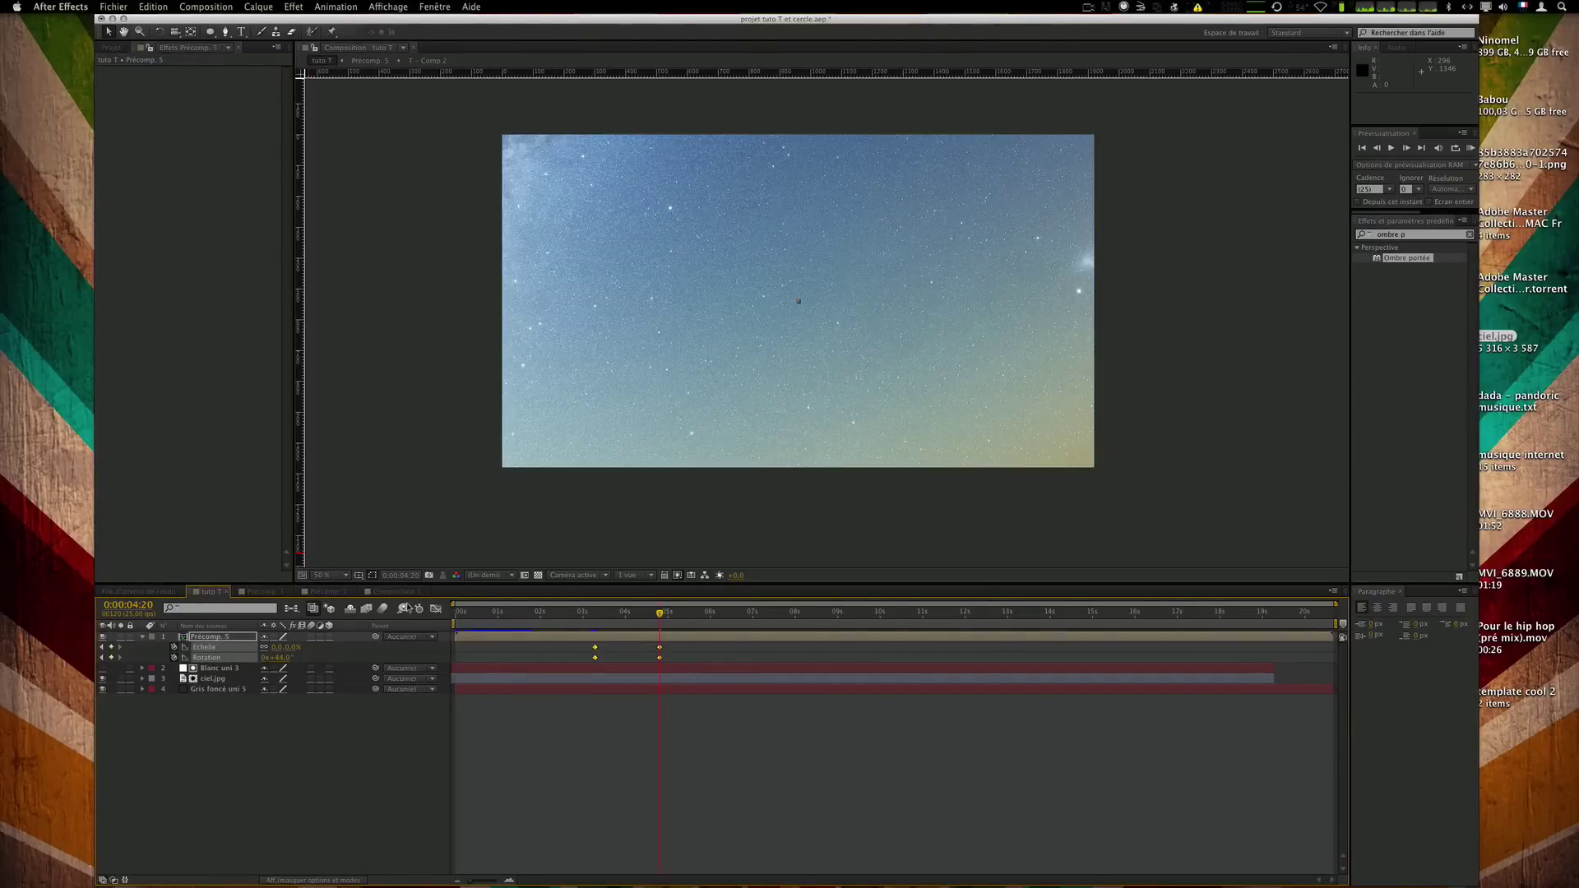
{"action": "left_click", "coordinate": [436, 609]}
{"action": "left_click_drag", "start_coordinate": [527, 643], "coordinate": [746, 854]}
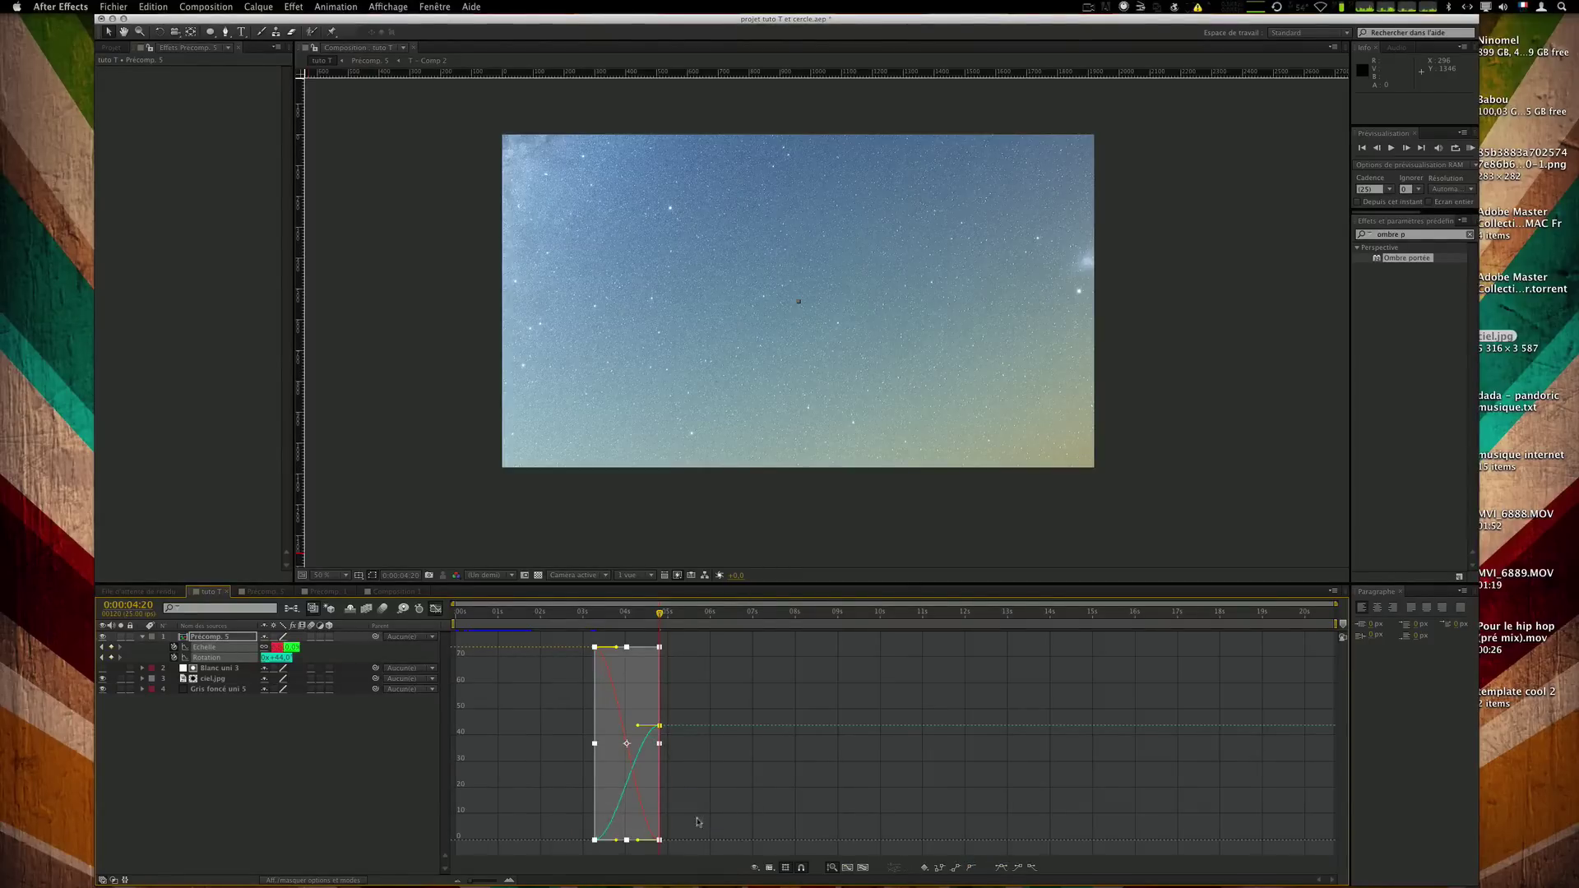
{"action": "key", "text": "F9"}
Try lengthening the Échelle and Rotation curve handles for a long, soft finish, save the project, and preview the logo's exit.
{"action": "left_click_drag", "start_coordinate": [639, 840], "coordinate": [595, 834]}
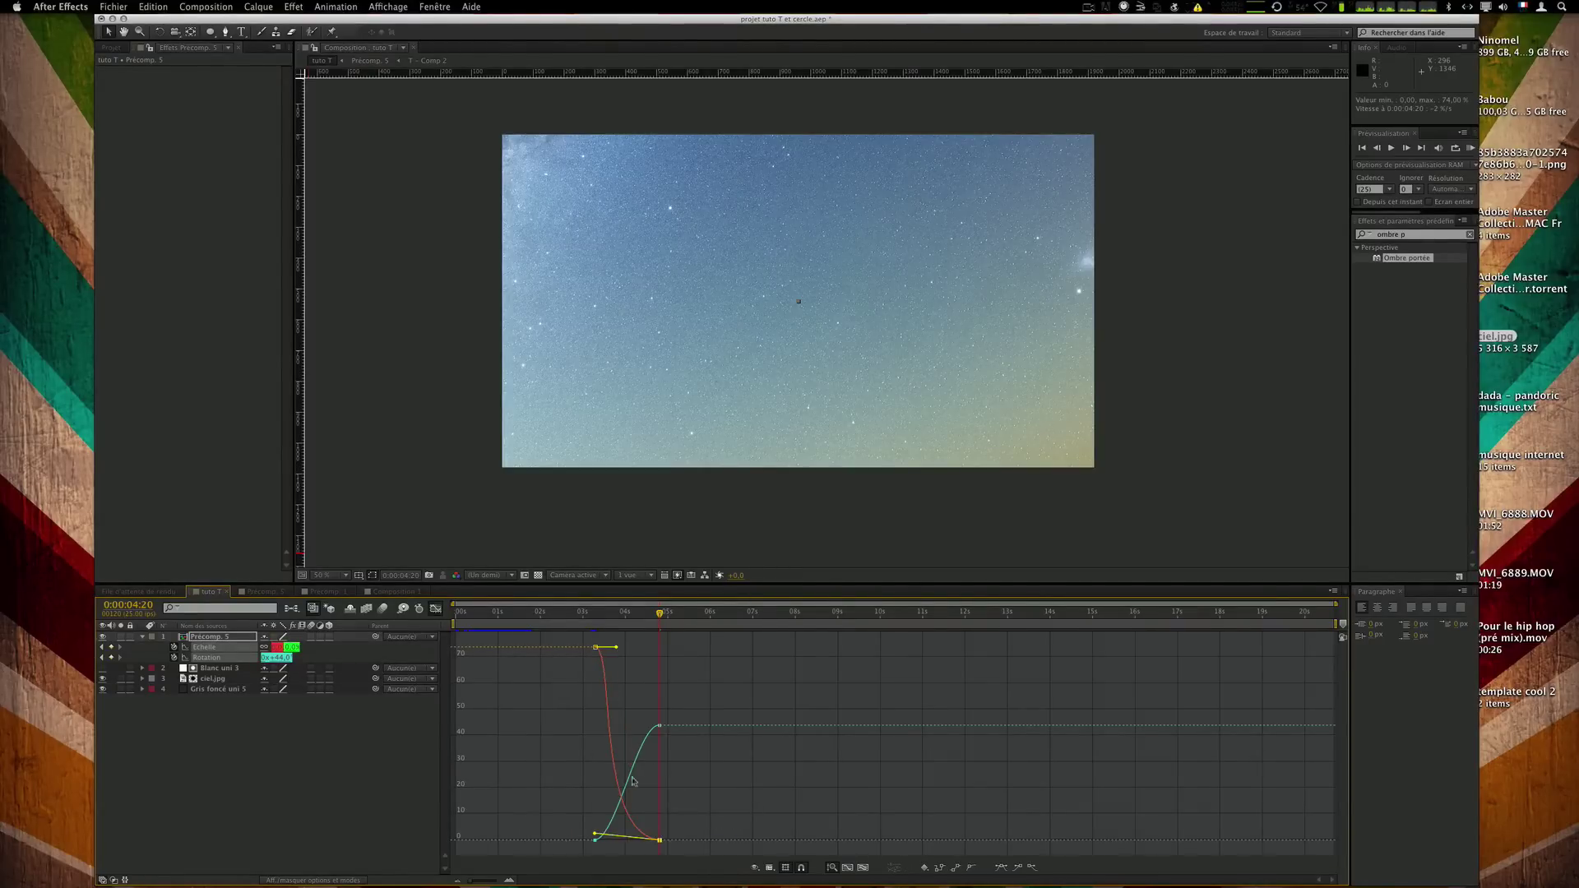
{"action": "left_click_drag", "start_coordinate": [659, 725], "coordinate": [594, 727]}
{"action": "left_click", "coordinate": [596, 657]}
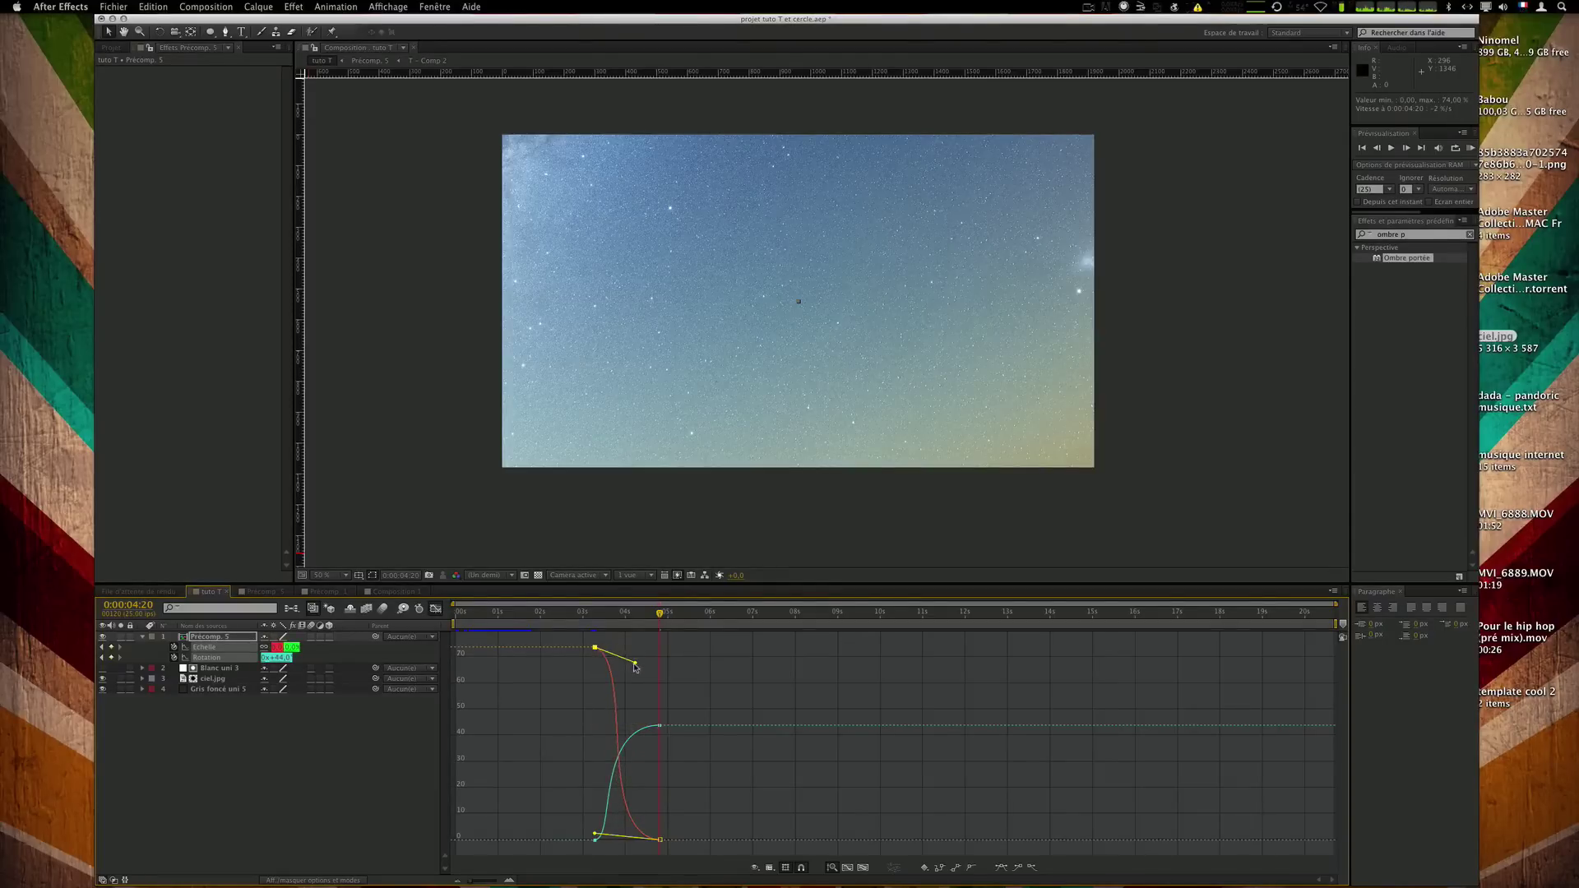
{"action": "left_click", "coordinate": [621, 840]}
{"action": "left_click_drag", "start_coordinate": [617, 840], "coordinate": [641, 817]}
{"action": "key", "text": "super+s"}
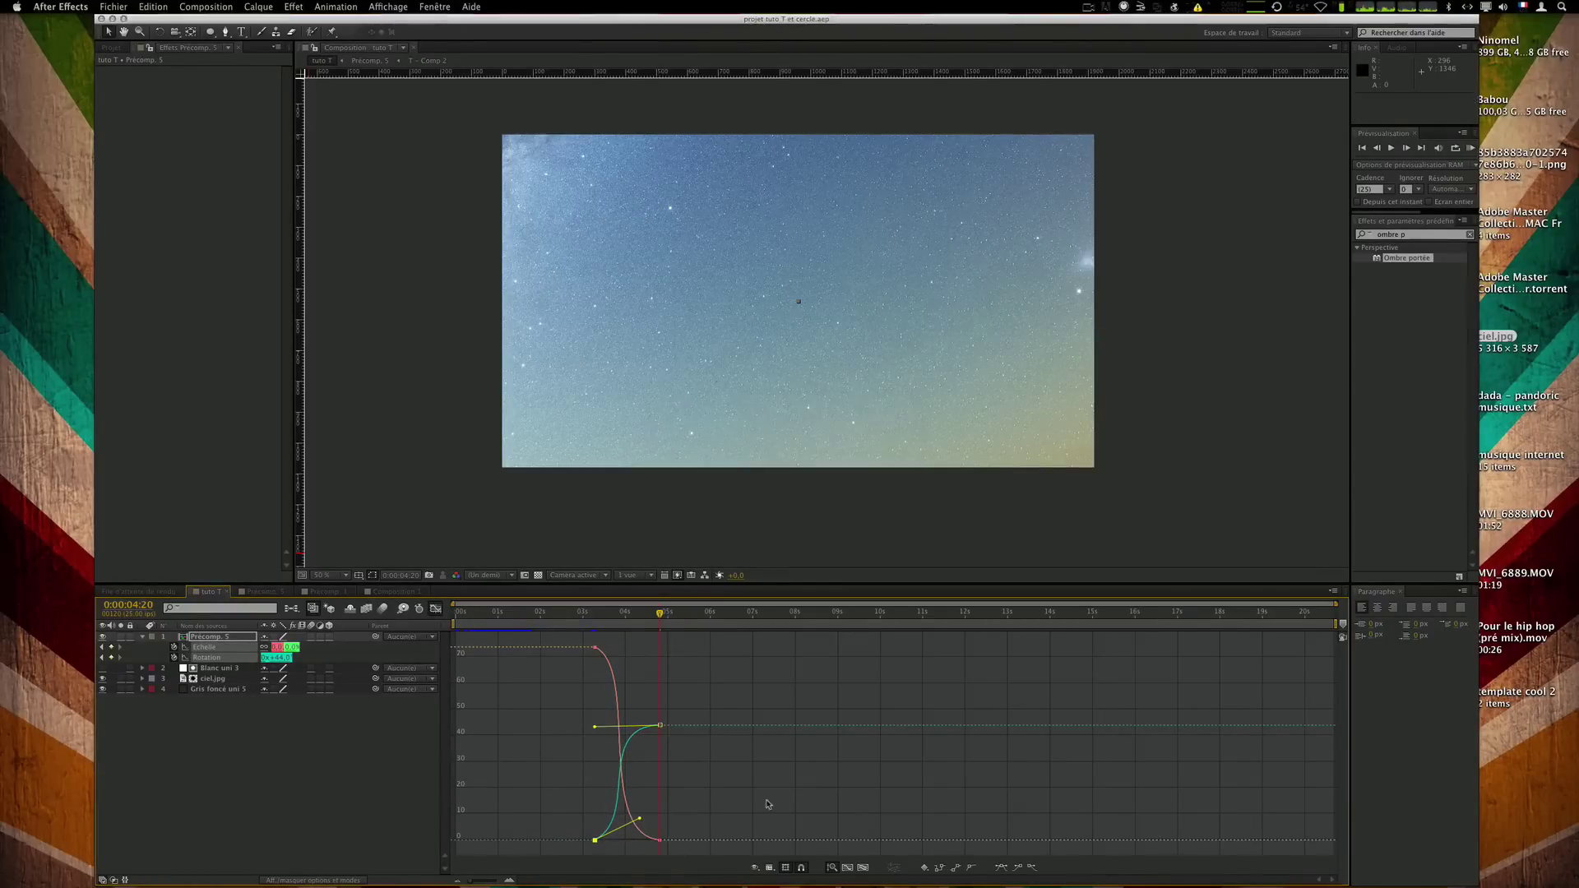
{"action": "key", "text": "KP_0"}
{"action": "mouse_move", "coordinate": [453, 625]}
{"action": "left_mouse_down"}
{"action": "mouse_move", "coordinate": [605, 625]}
{"action": "mouse_move", "coordinate": [574, 626]}
{"action": "left_mouse_up"}
{"action": "key", "text": "KP_0"}
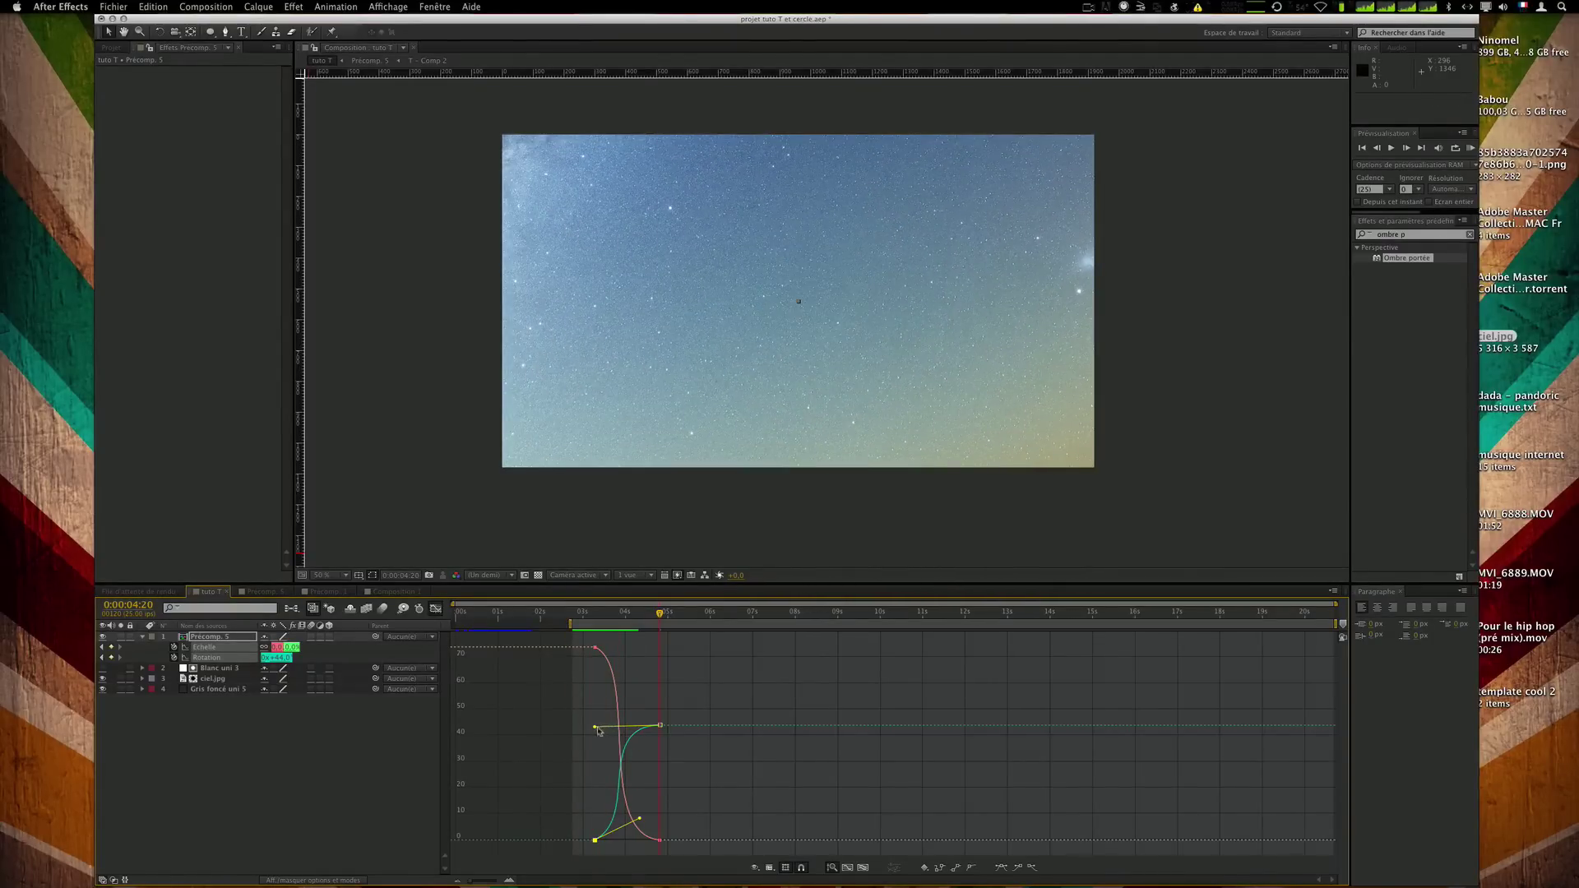
Reshape the Échelle and Rotation curves to start slowly and speed up toward the last keyframes, and preview the exit.
{"action": "left_click_drag", "start_coordinate": [595, 727], "coordinate": [639, 726]}
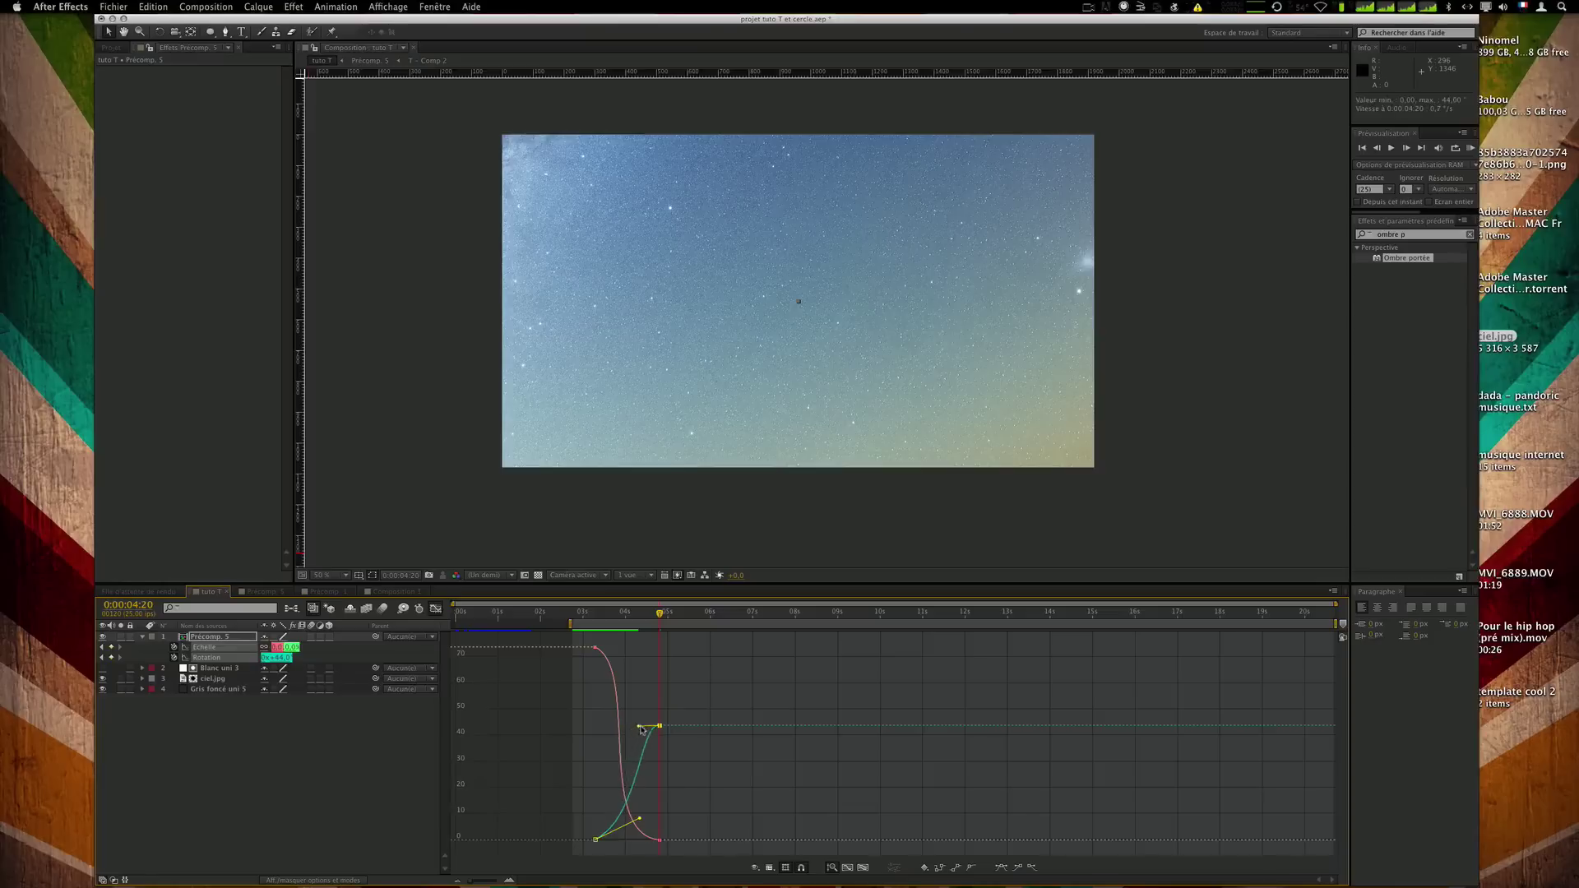
{"action": "left_click", "coordinate": [662, 841]}
{"action": "left_click_drag", "start_coordinate": [595, 835], "coordinate": [639, 839]}
{"action": "left_click", "coordinate": [599, 837]}
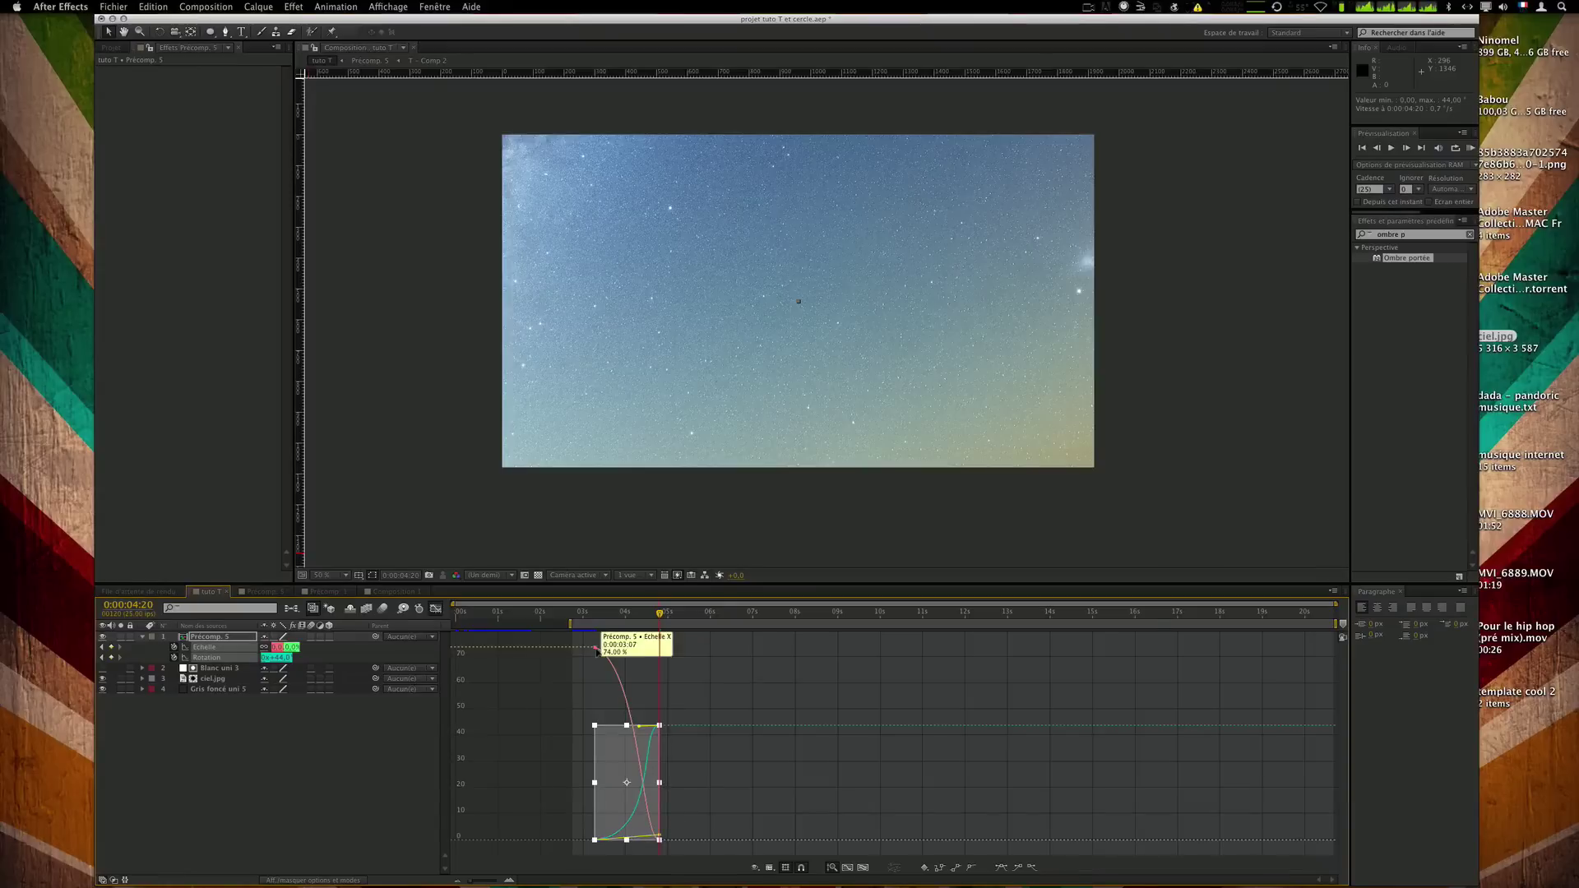
{"action": "left_click", "coordinate": [621, 661]}
{"action": "left_click_drag", "start_coordinate": [641, 669], "coordinate": [668, 648]}
{"action": "left_click", "coordinate": [767, 664]}
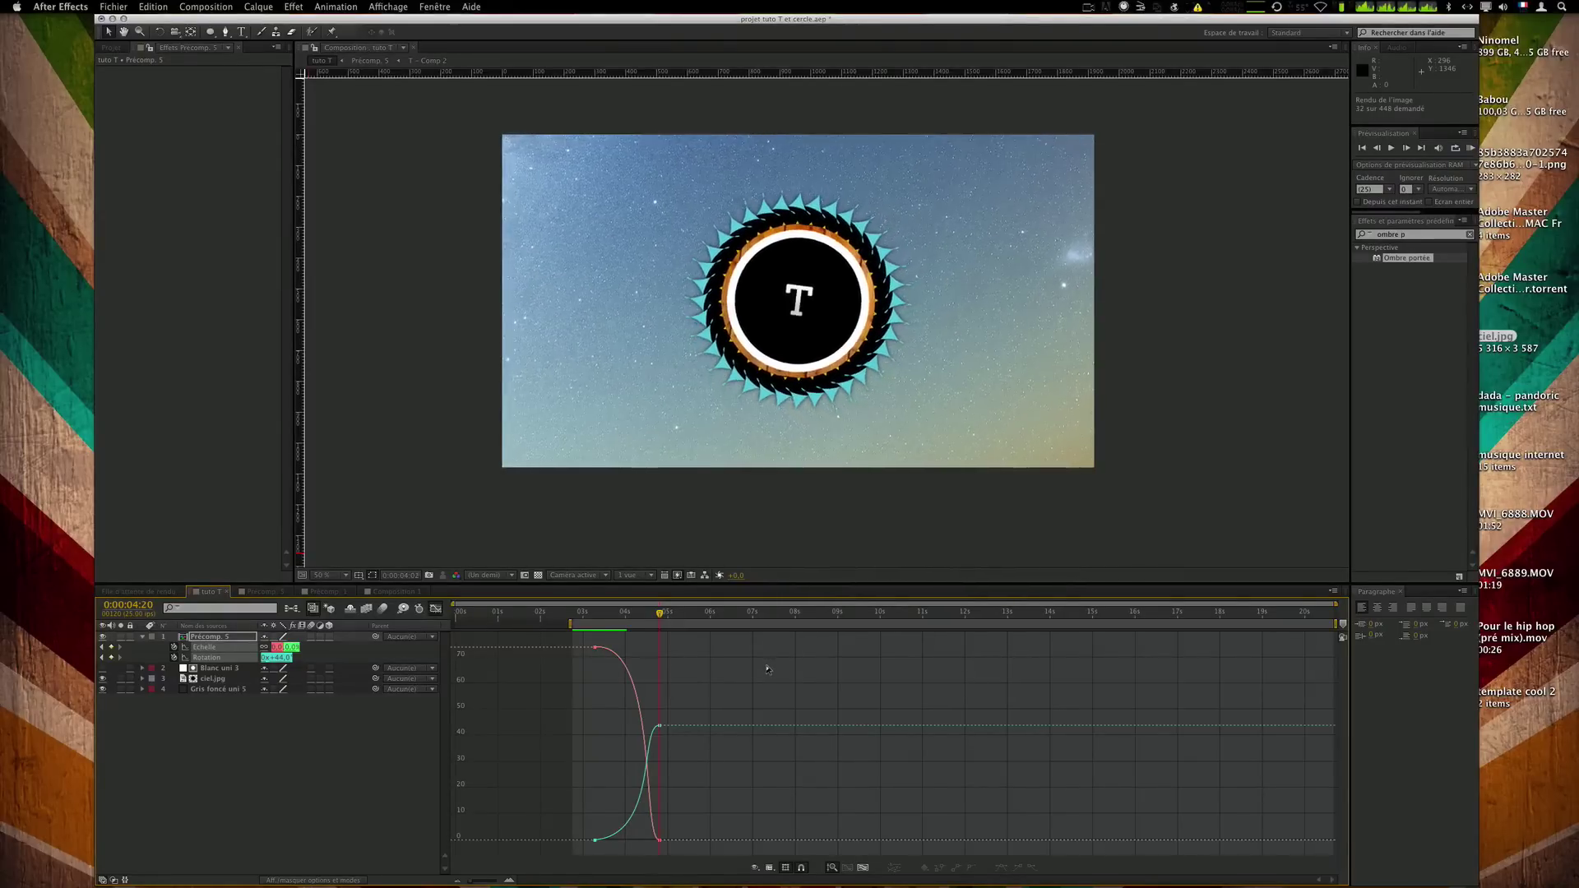
{"action": "key", "text": "space"}
{"action": "key", "text": "space"}
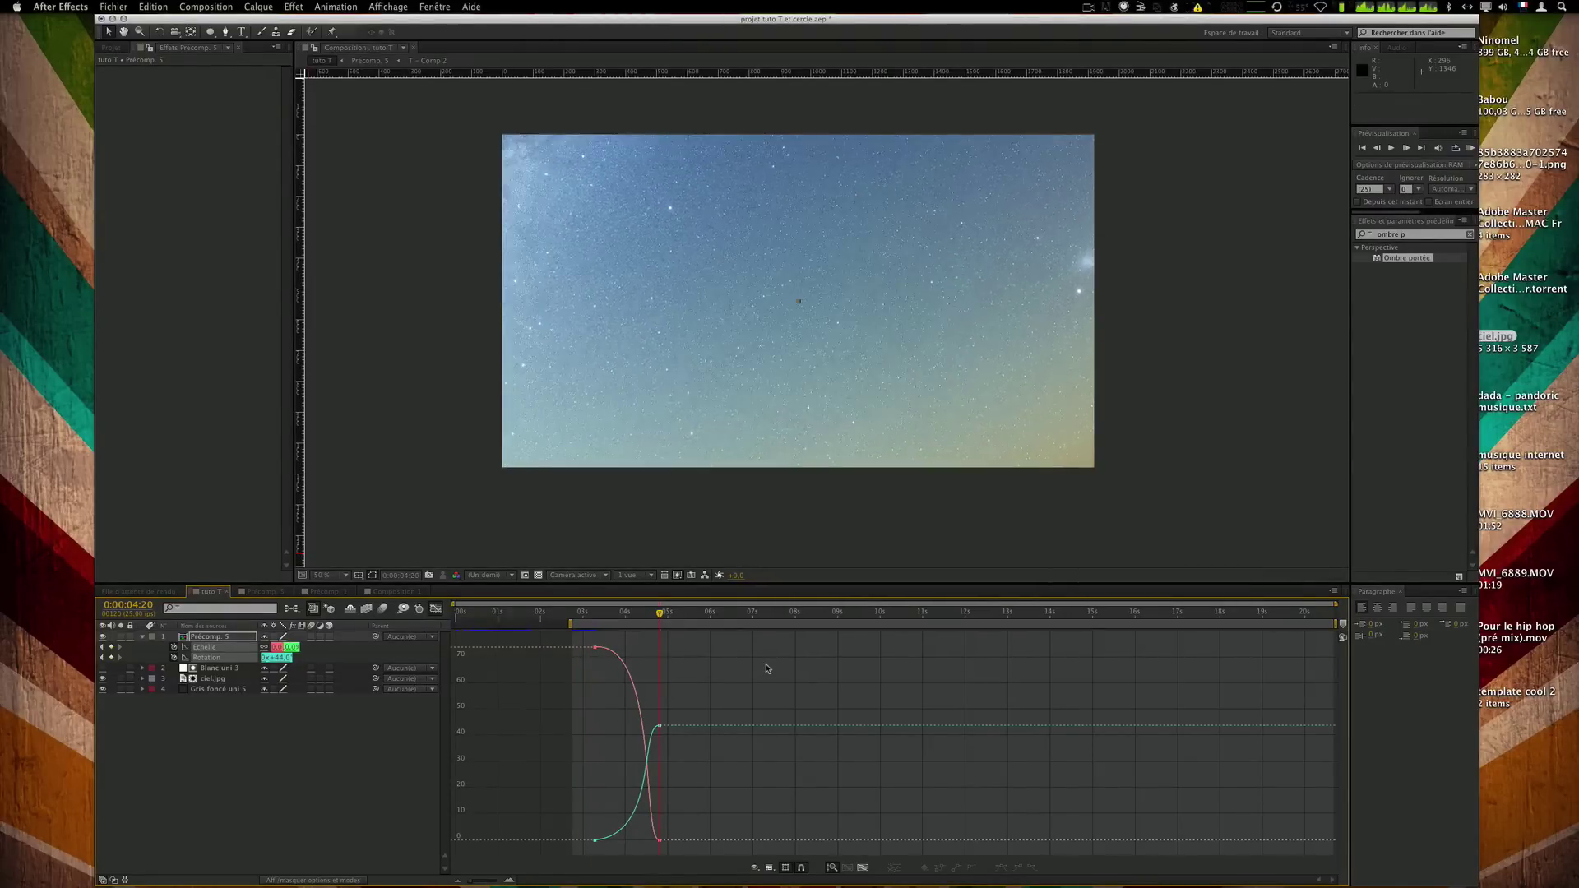
Start the work area just before the first exit keyframes, toggle the visibility of ciel.jpg and the dark grey solid, and preview.
{"action": "left_click_drag", "start_coordinate": [574, 624], "coordinate": [591, 624]}
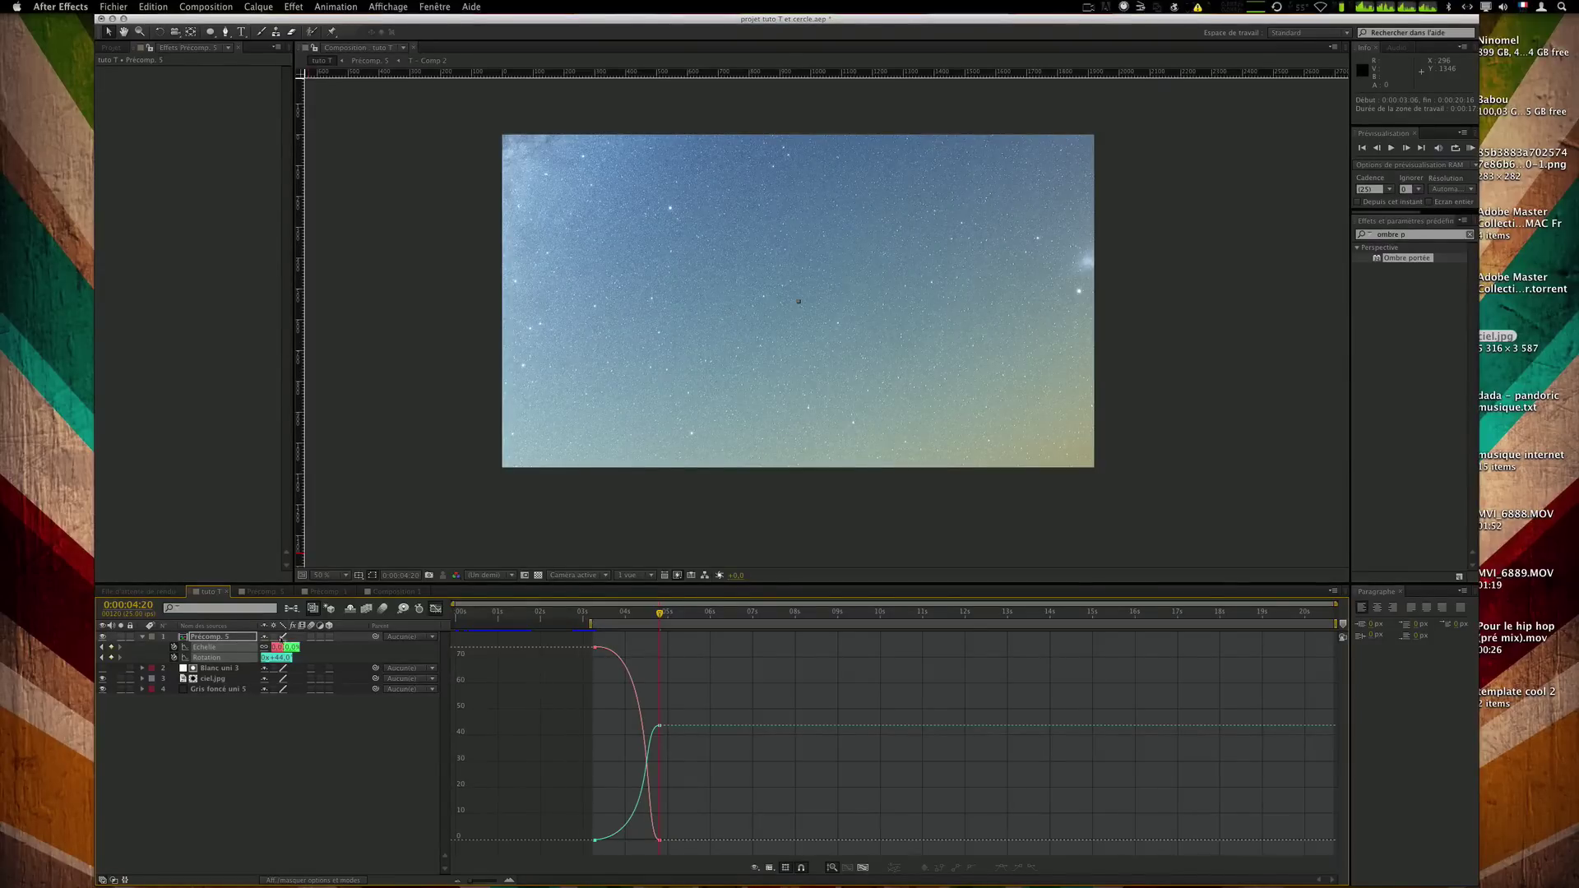
{"action": "left_click_drag", "start_coordinate": [102, 691], "coordinate": [102, 679]}
{"action": "key", "text": "KP_0"}
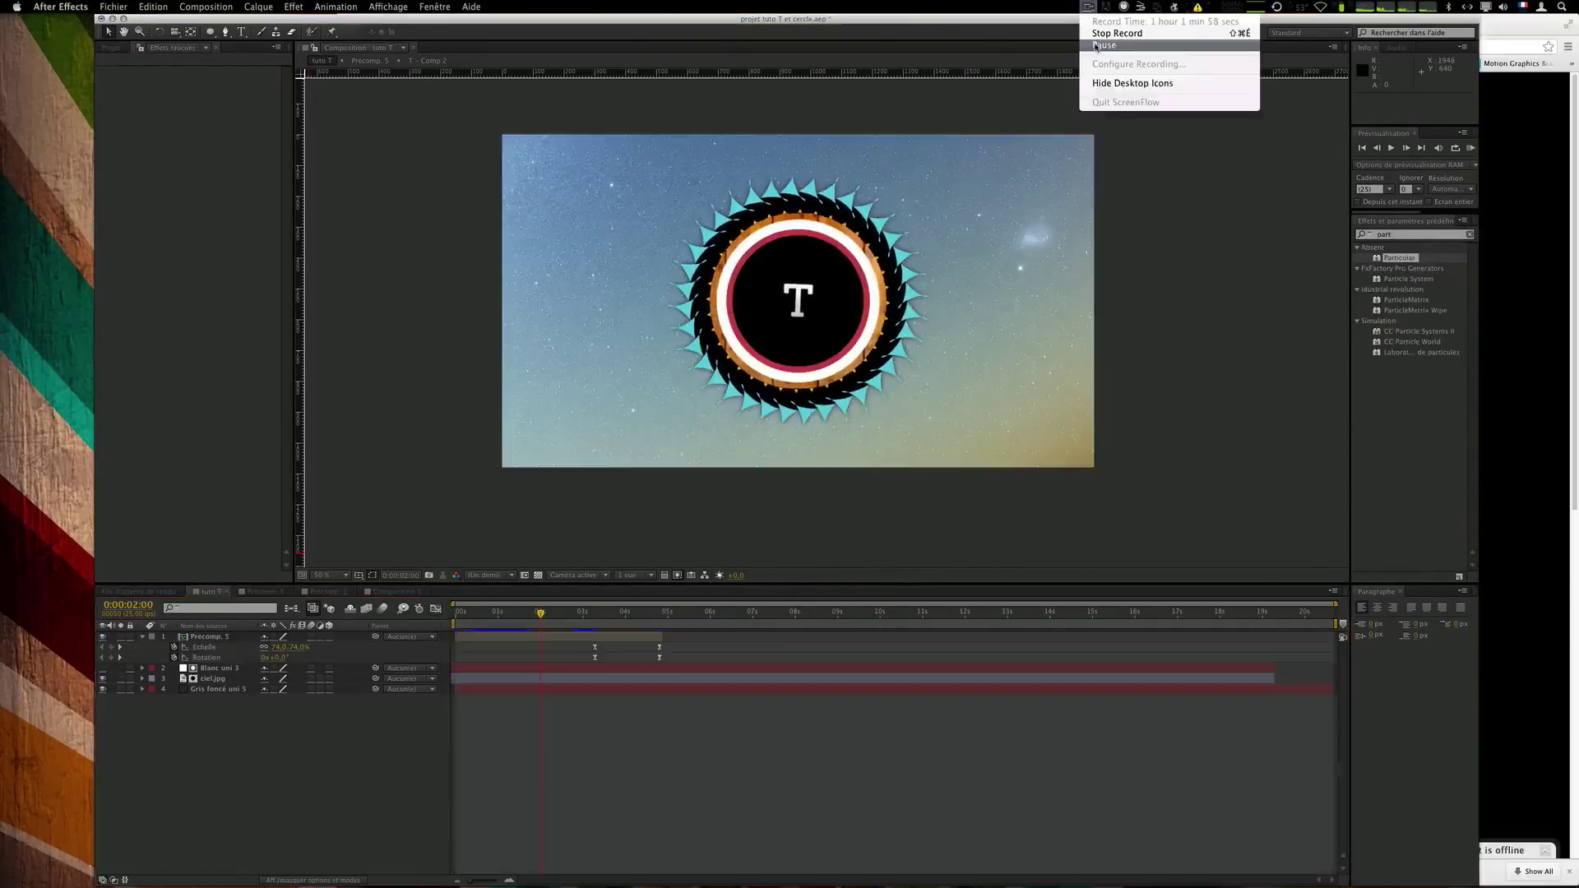
{"action": "left_click", "coordinate": [1101, 83]}
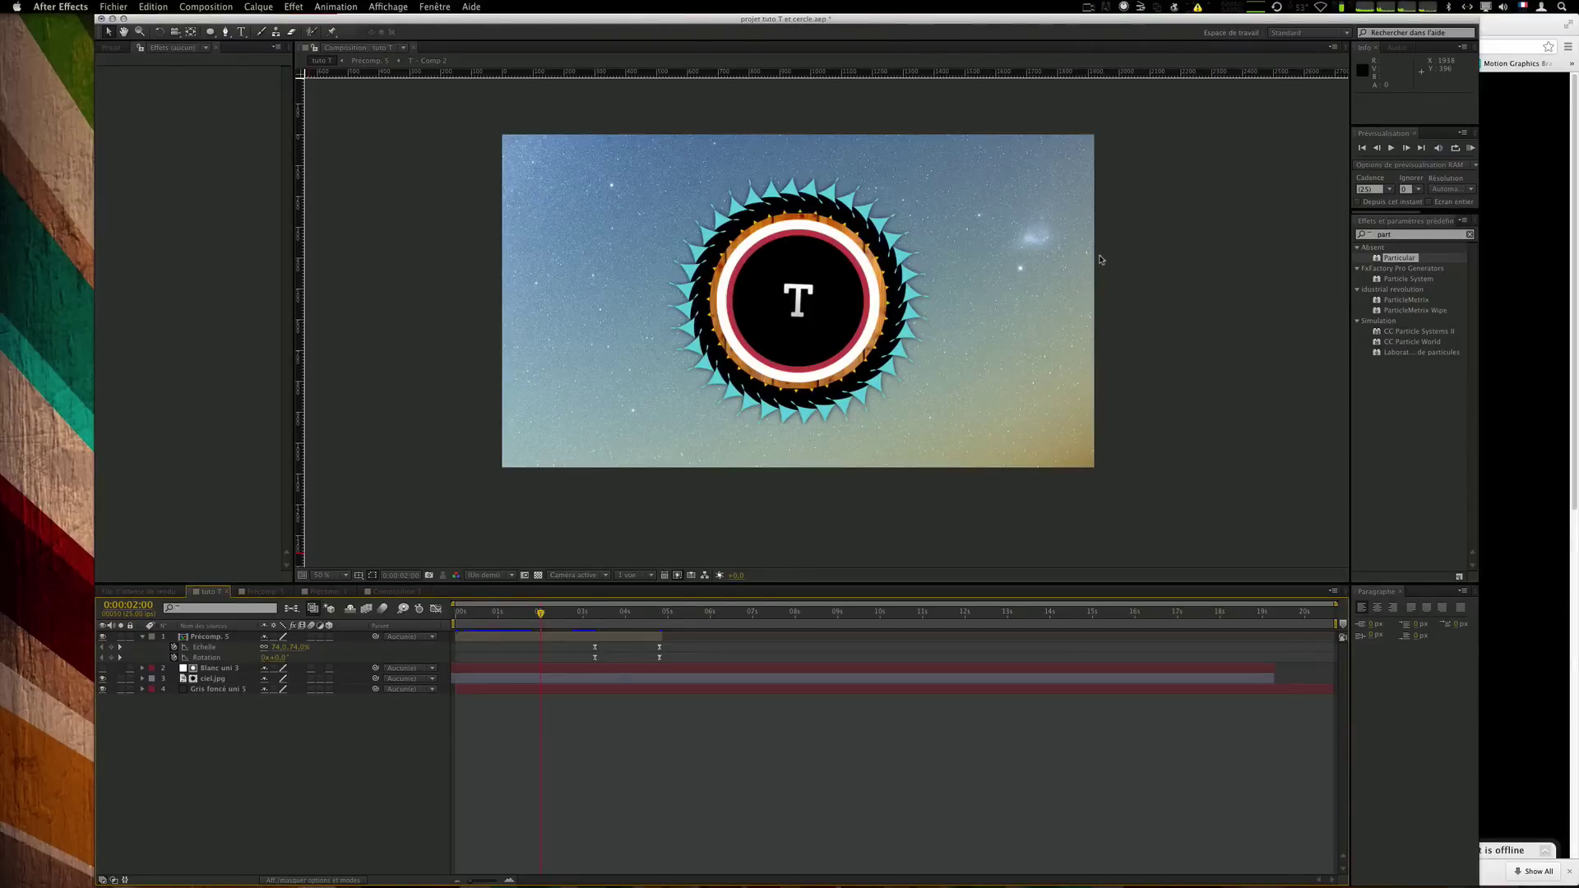